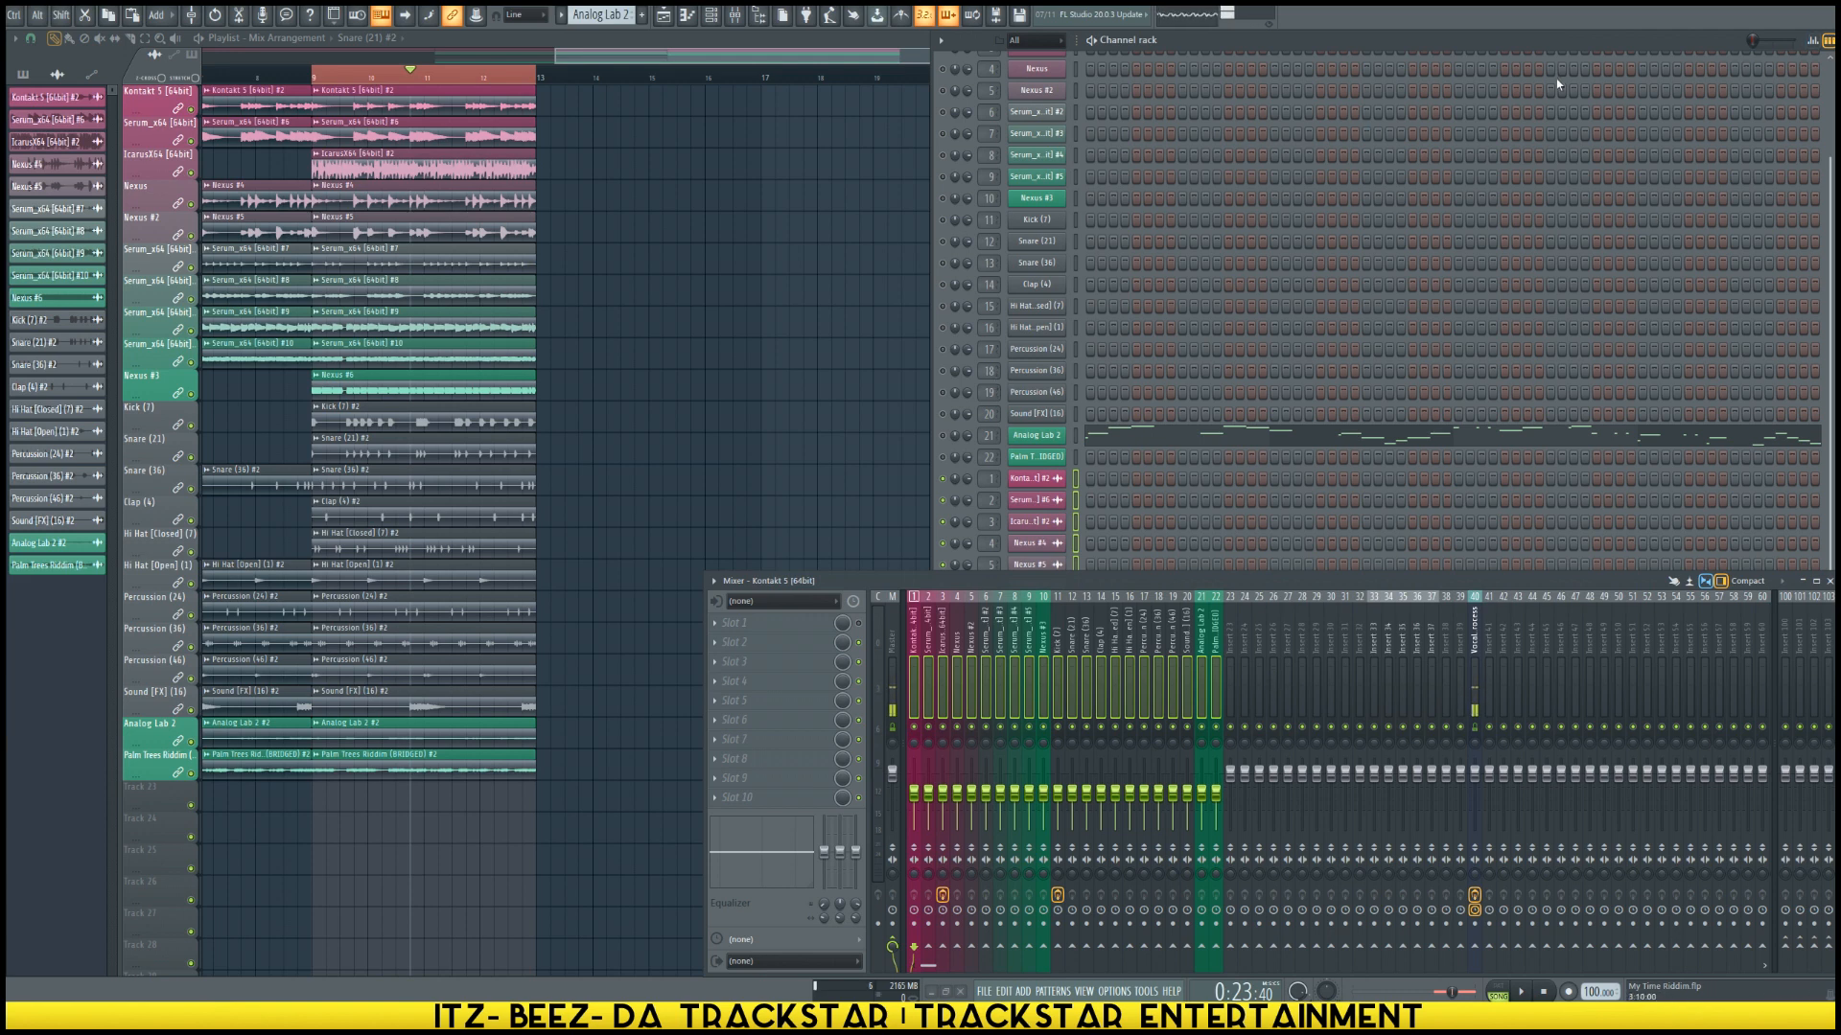
Step: Hide the Channel rack and load the stock Fruity Limiter into slot 10 of the Master mixer track
{"action": "key", "text": "F6"}
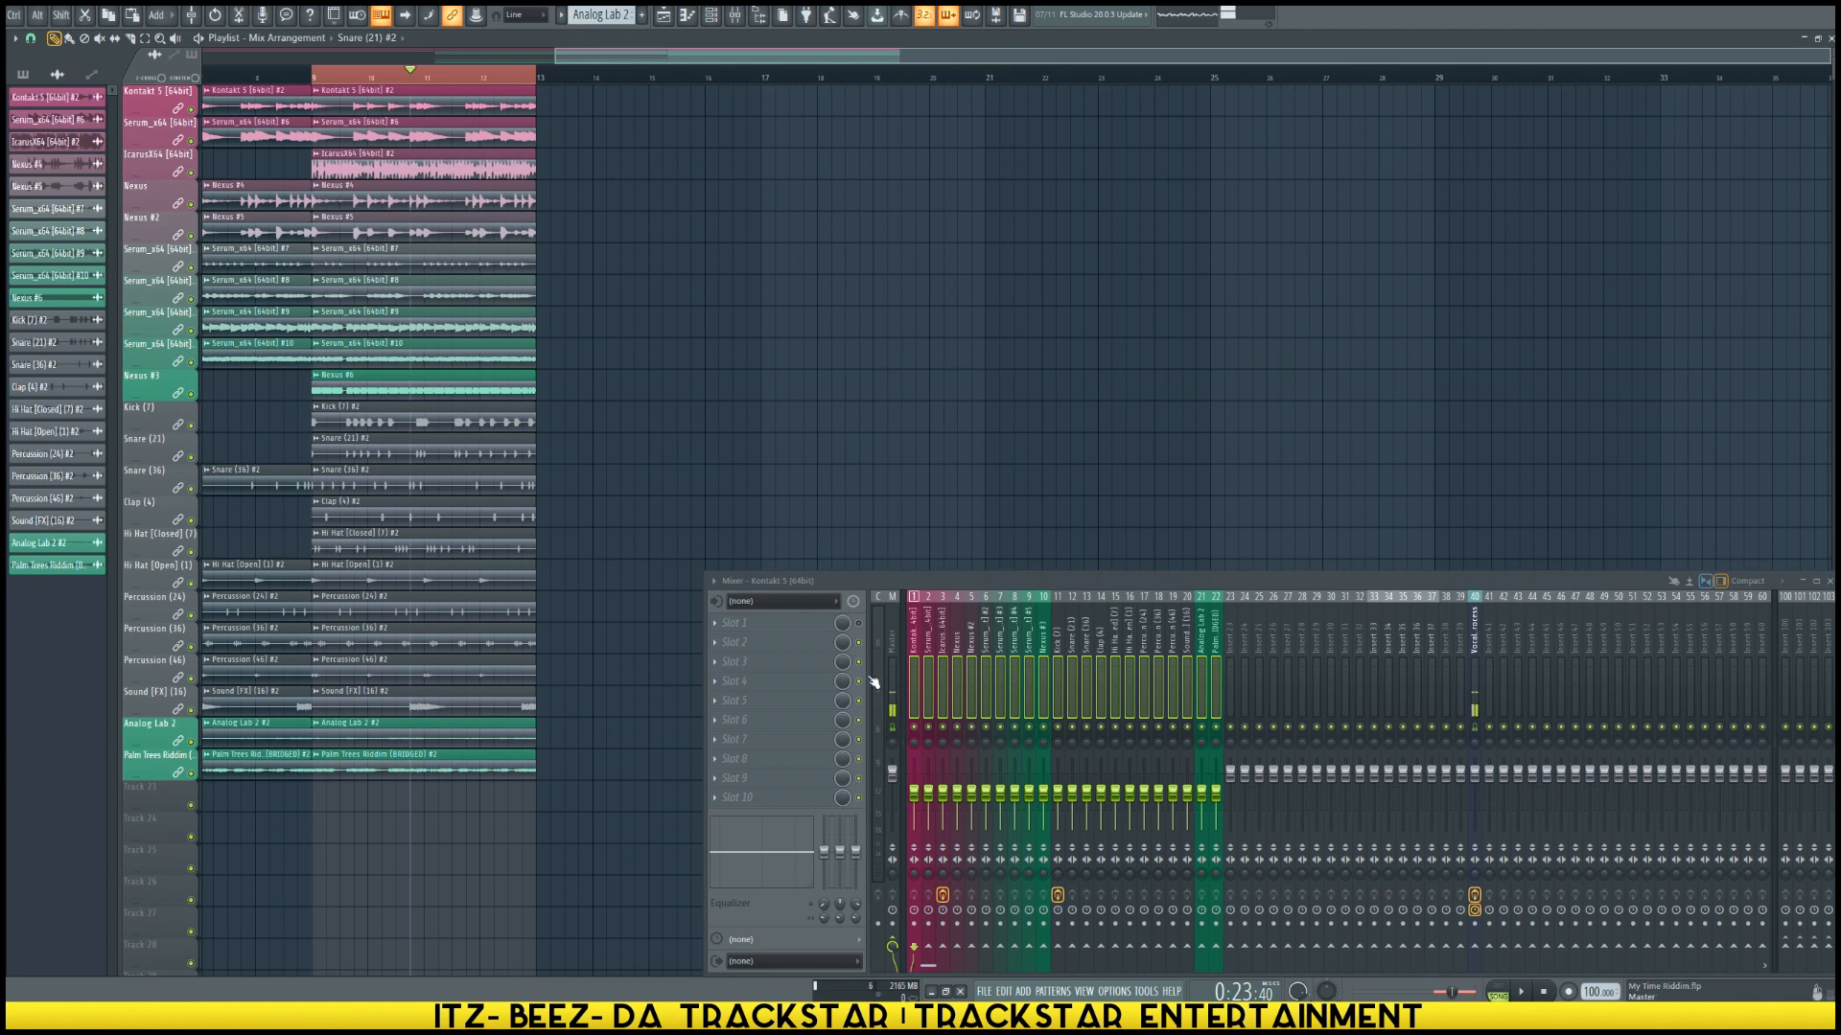
{"action": "left_click", "coordinate": [894, 643]}
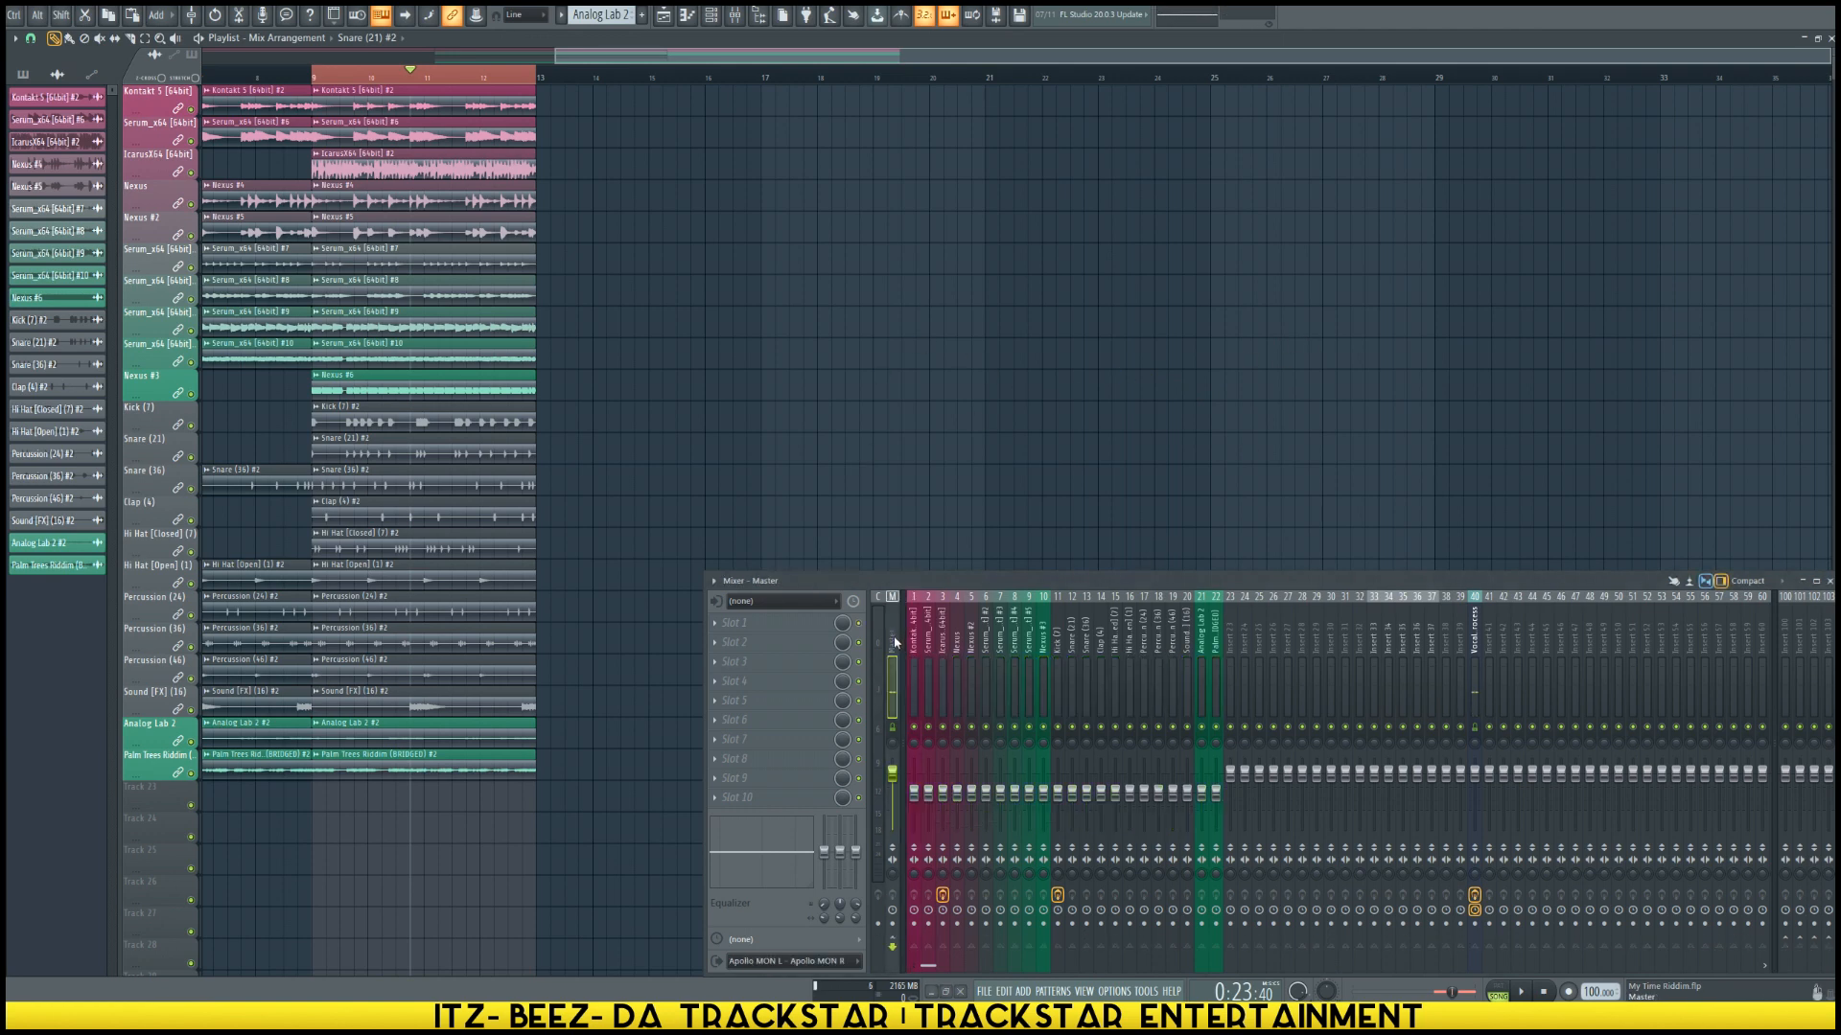
{"action": "left_click", "coordinate": [784, 799]}
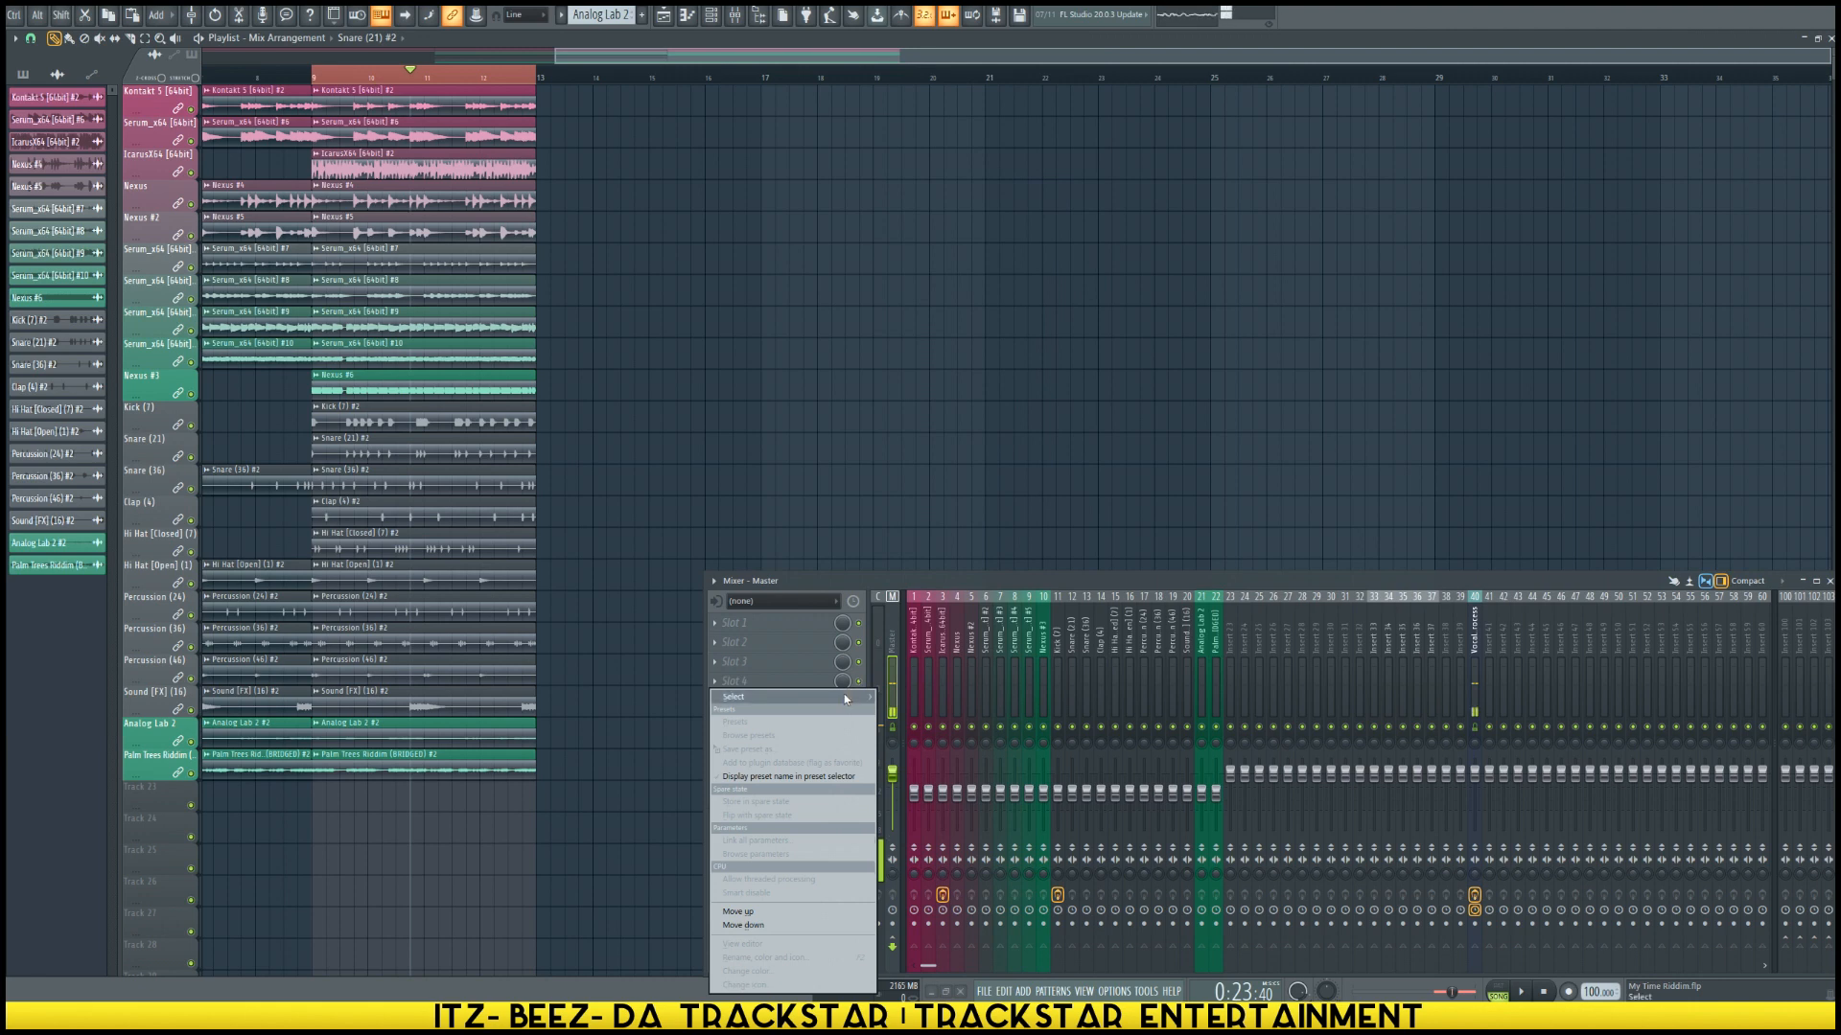
{"action": "mouse_move", "coordinate": [845, 700]}
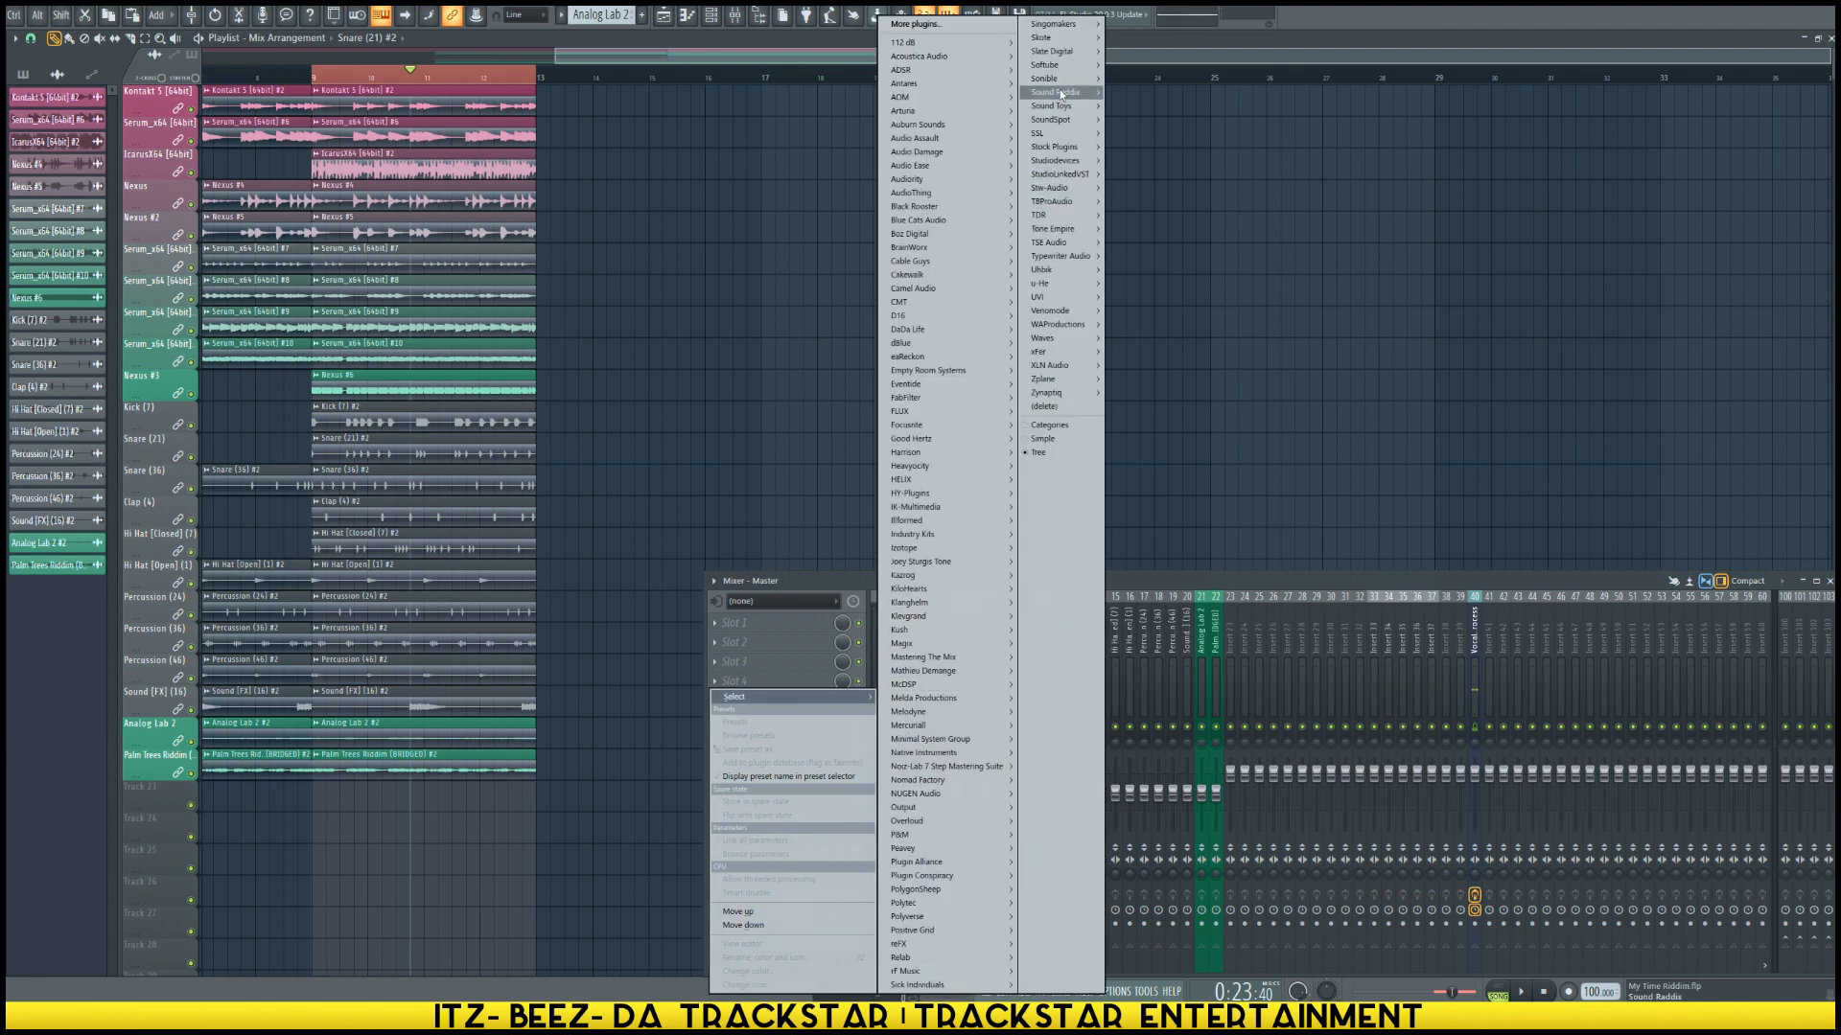
{"action": "mouse_move", "coordinate": [901, 561]}
{"action": "mouse_move", "coordinate": [944, 479]}
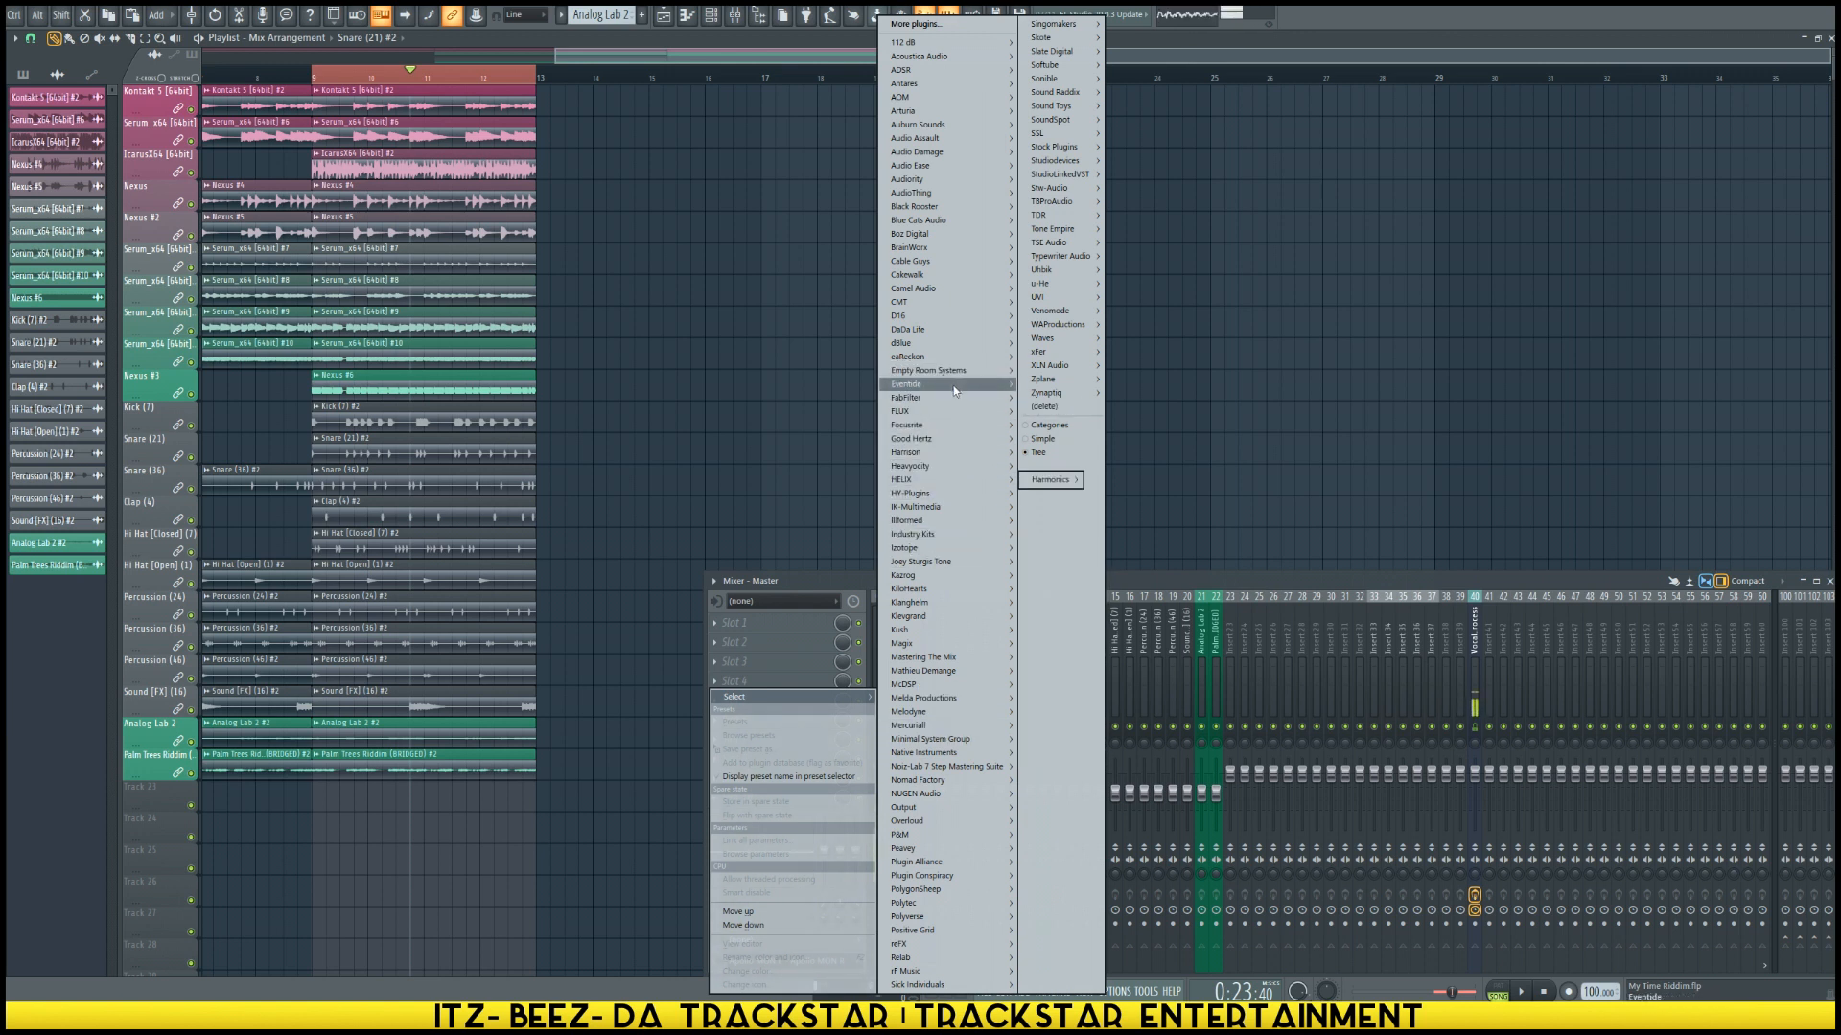
{"action": "mouse_move", "coordinate": [954, 391]}
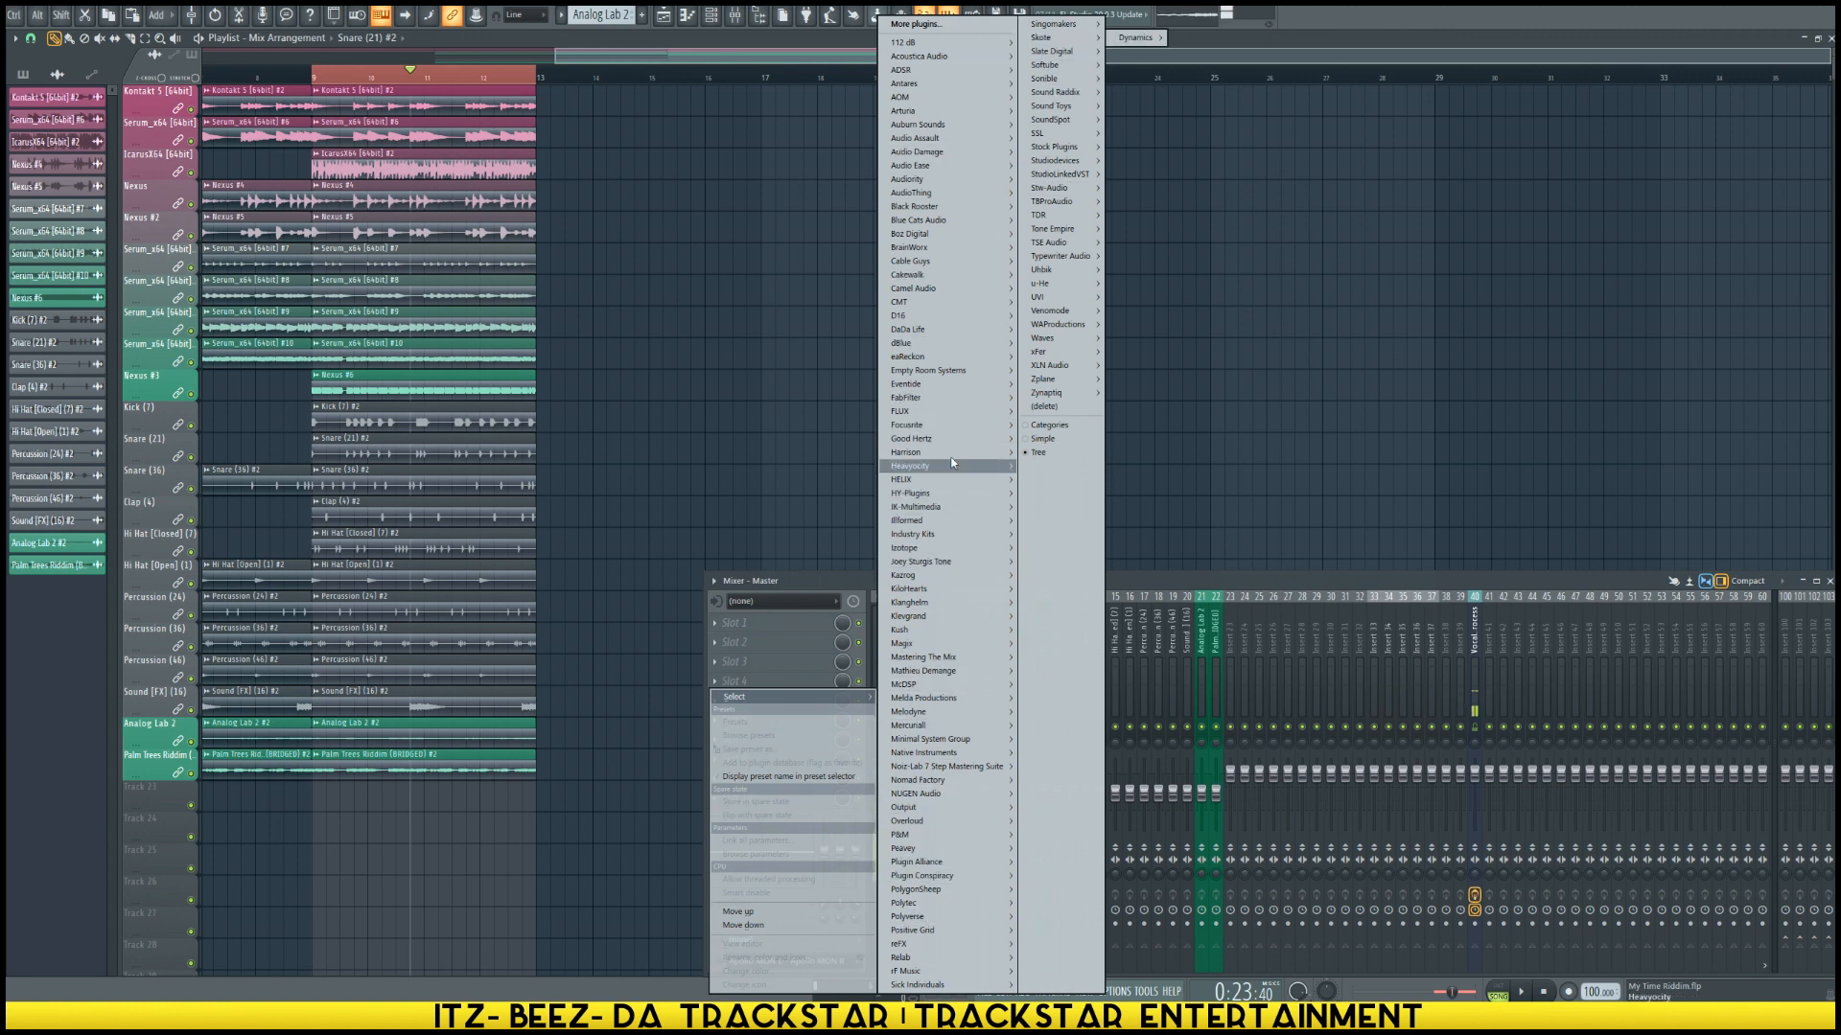
{"action": "mouse_move", "coordinate": [1062, 98]}
{"action": "mouse_move", "coordinate": [1082, 66]}
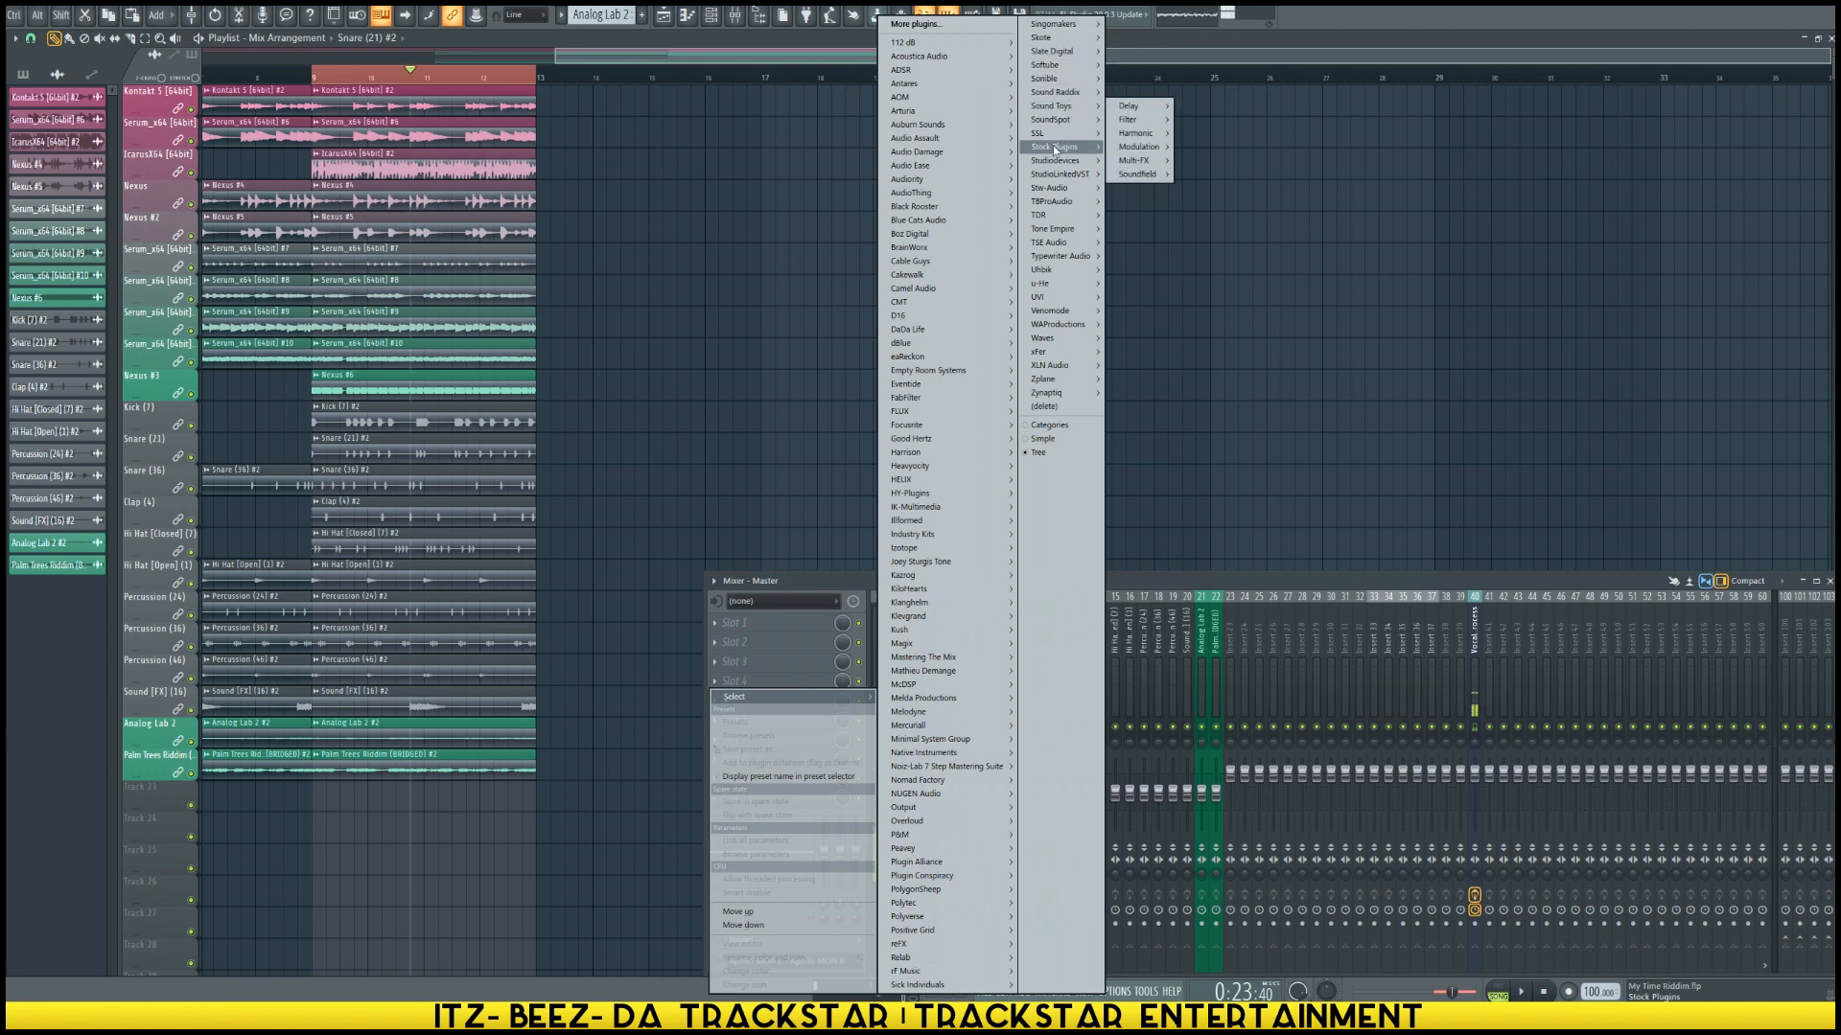
{"action": "mouse_move", "coordinate": [1064, 150]}
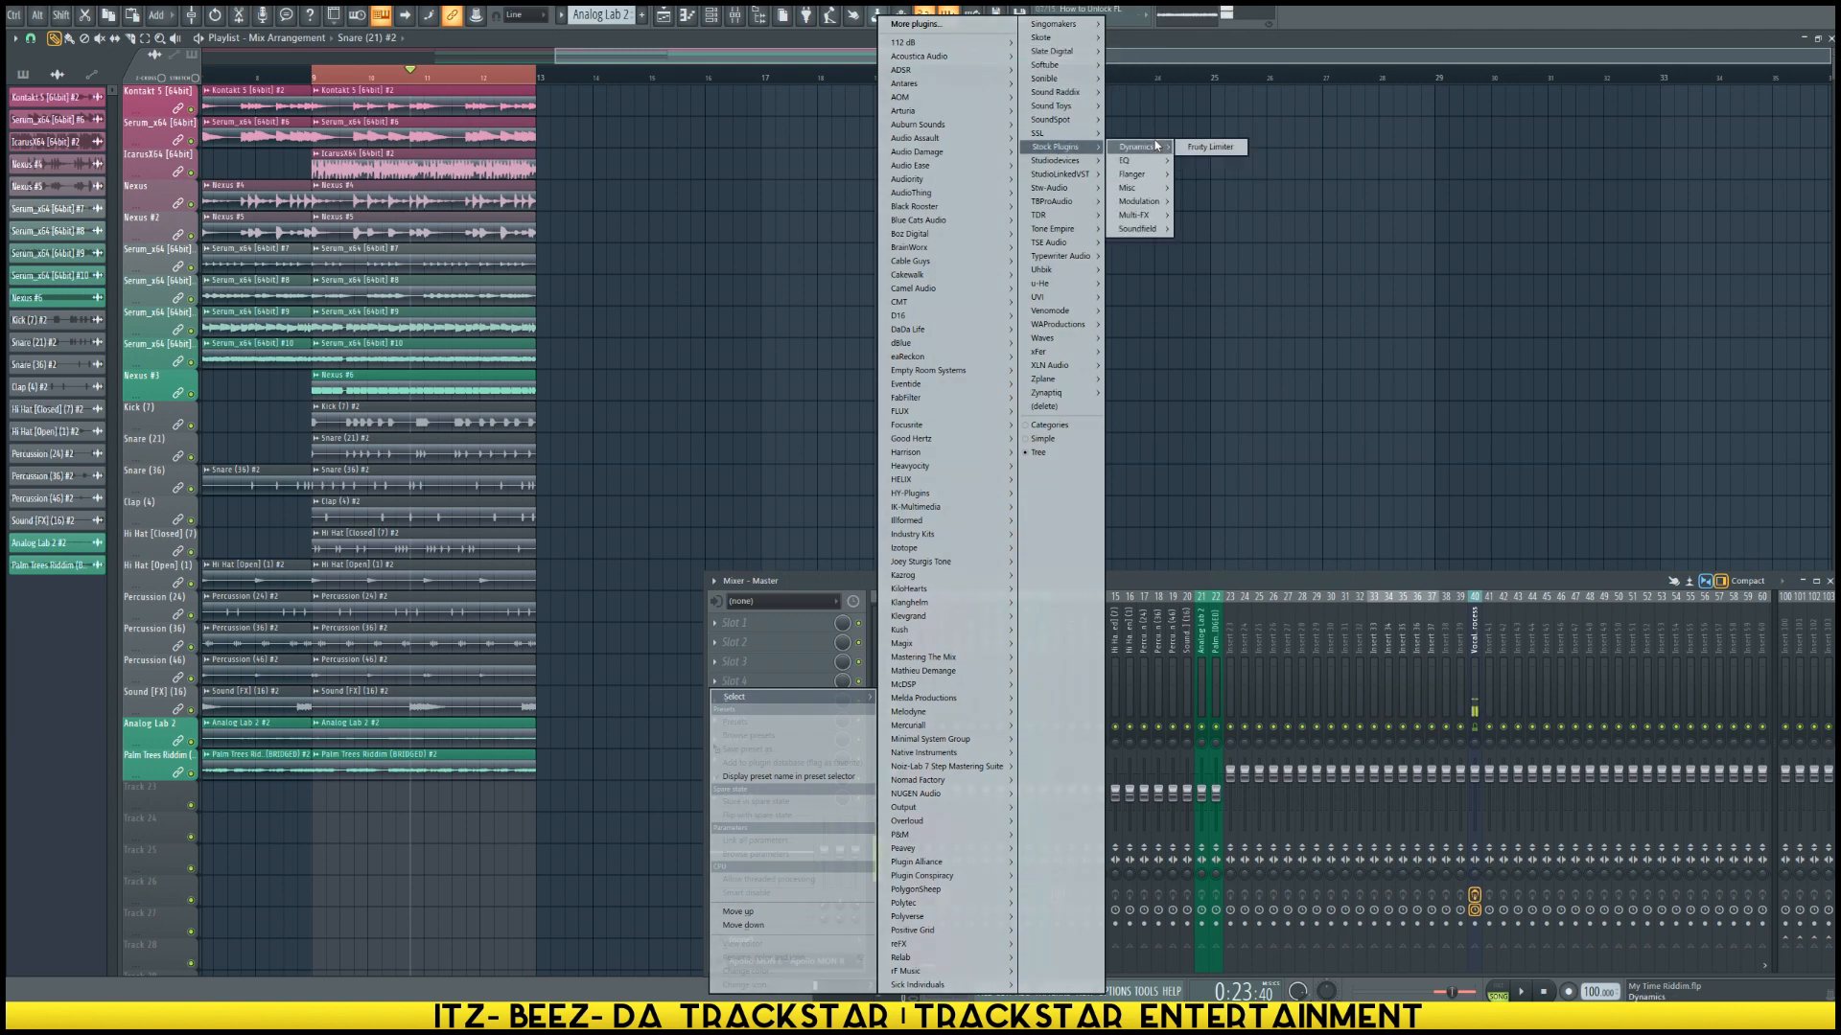
{"action": "left_click", "coordinate": [1205, 146]}
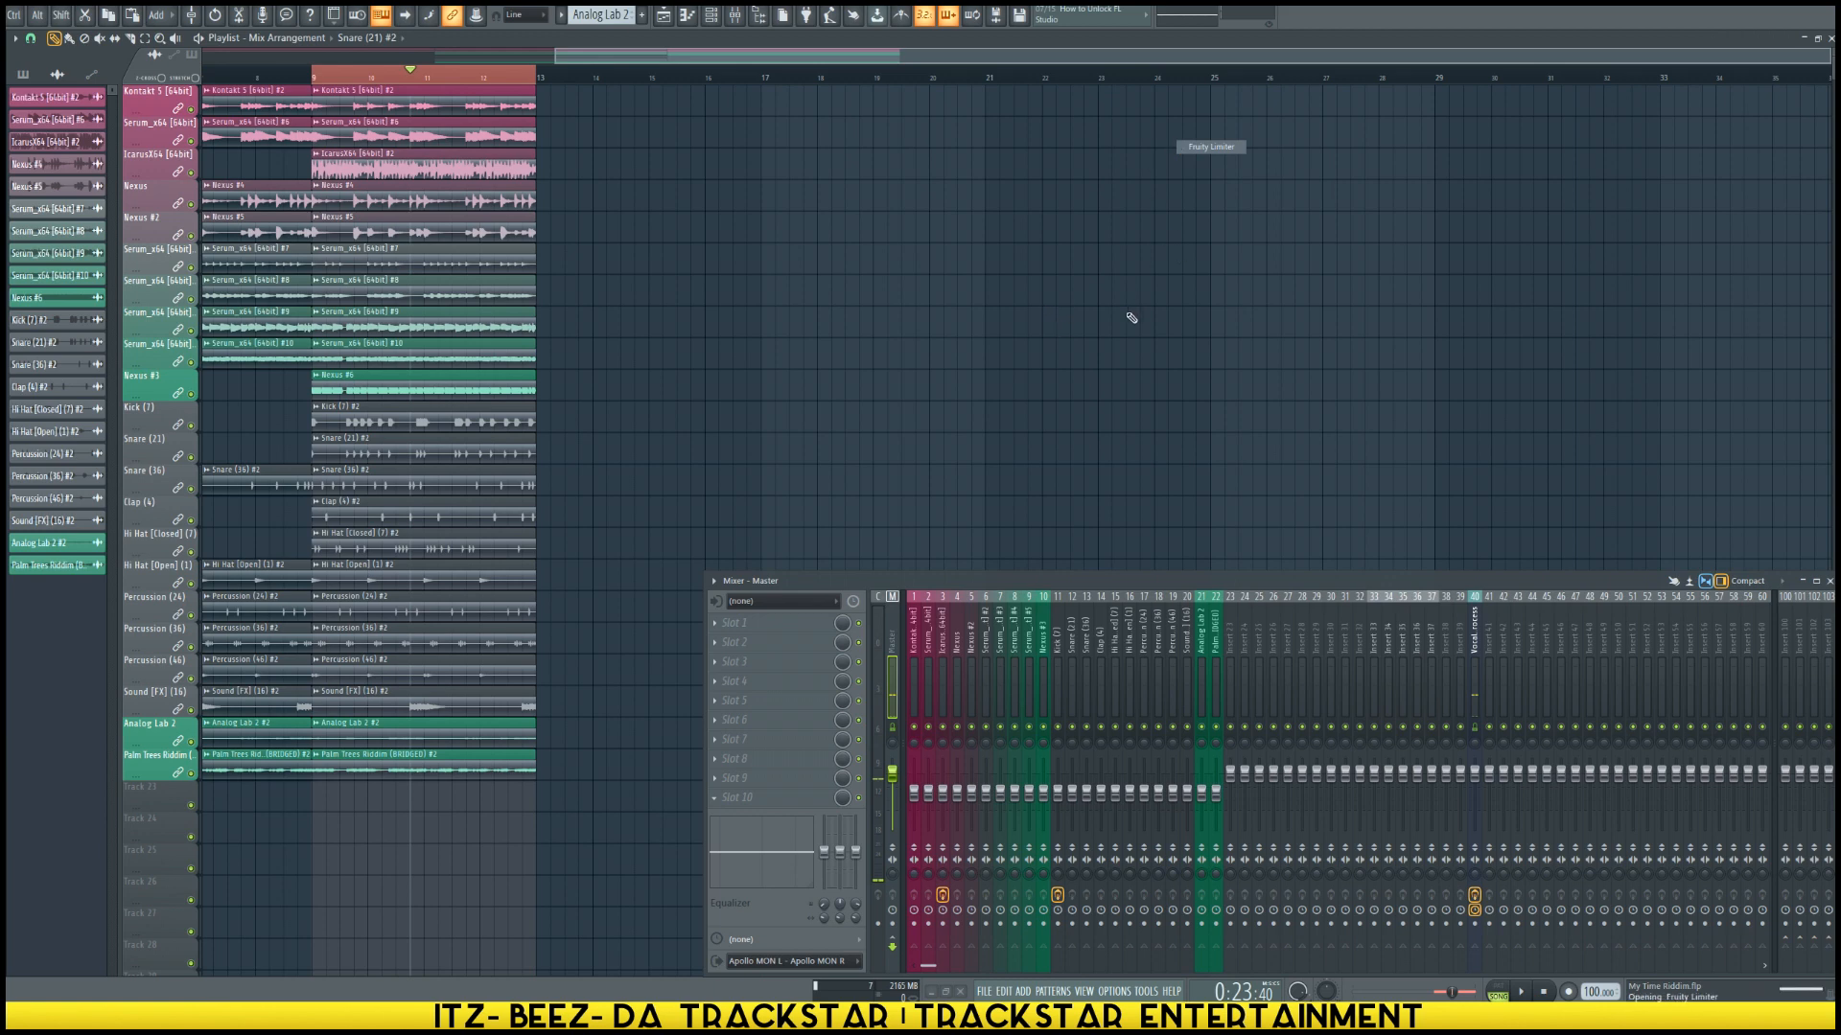
Step: Detach the Fruity Limiter window, move it to the far corner of the workspace above the mixer, and enlarge it
{"action": "left_click_drag", "start_coordinate": [243, 162], "coordinate": [979, 203]}
{"action": "left_click", "coordinate": [814, 202]}
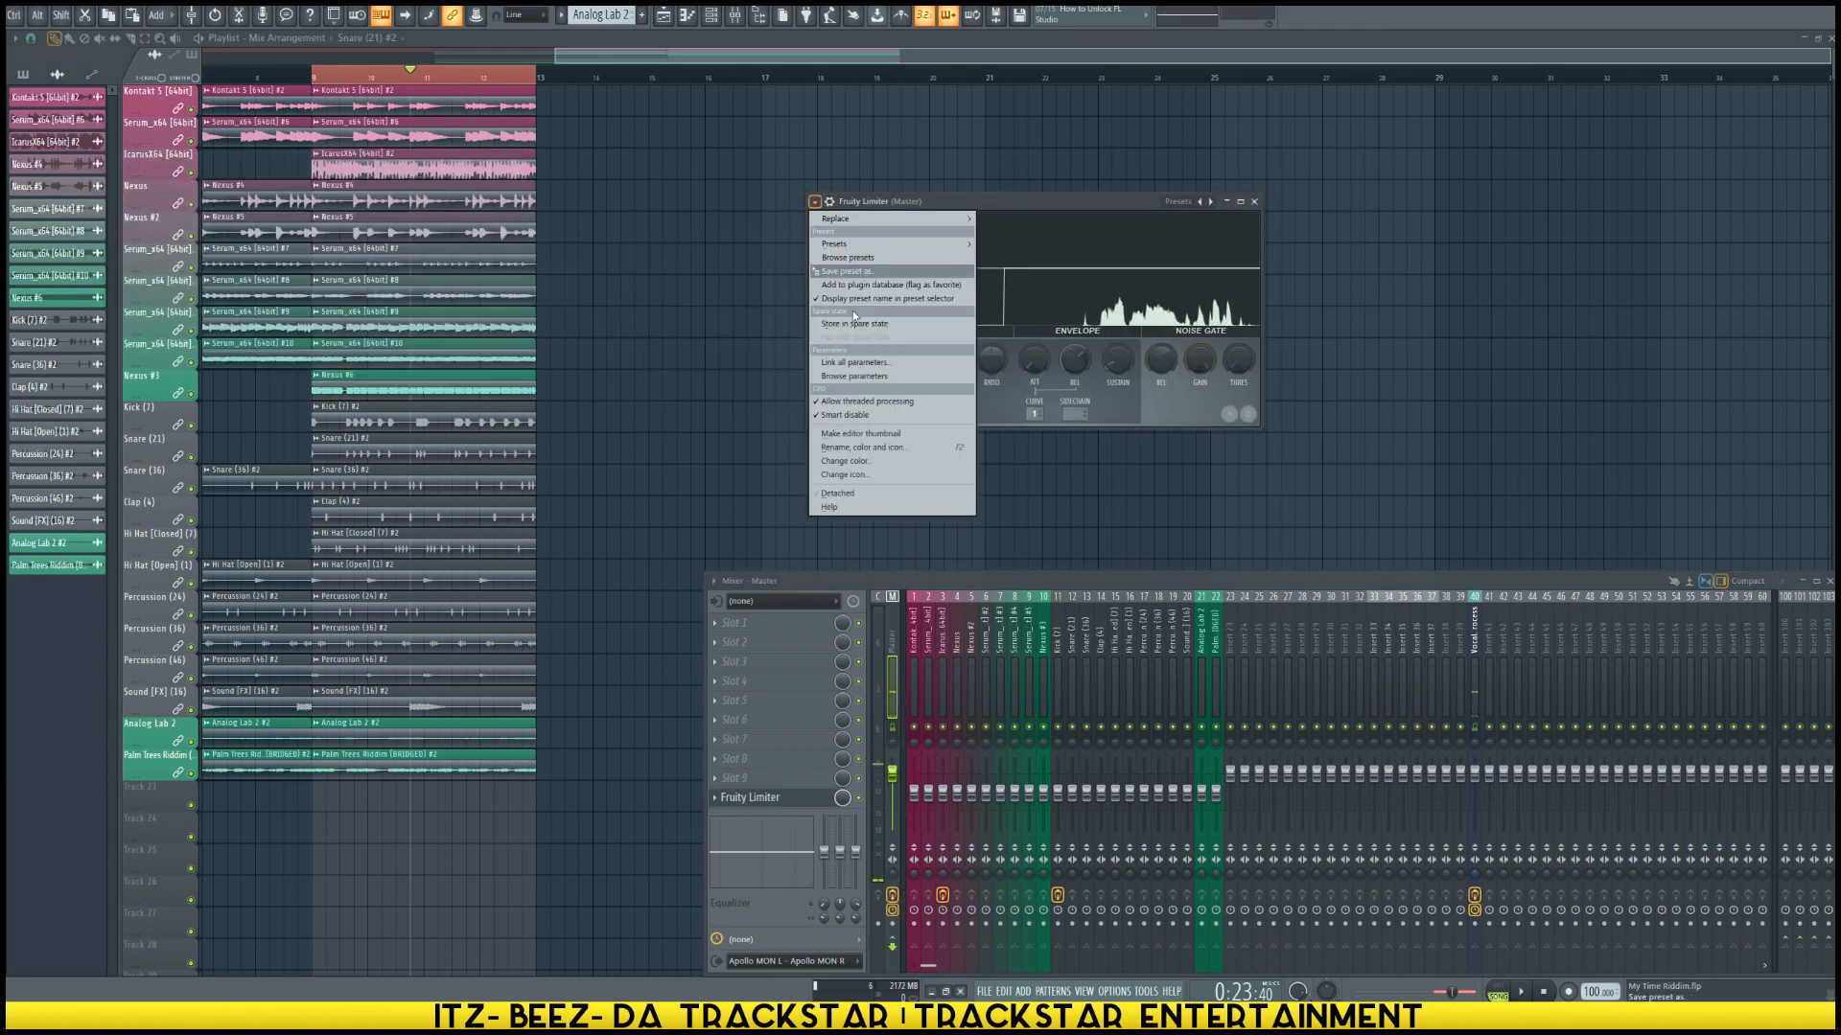
{"action": "left_click", "coordinate": [868, 495]}
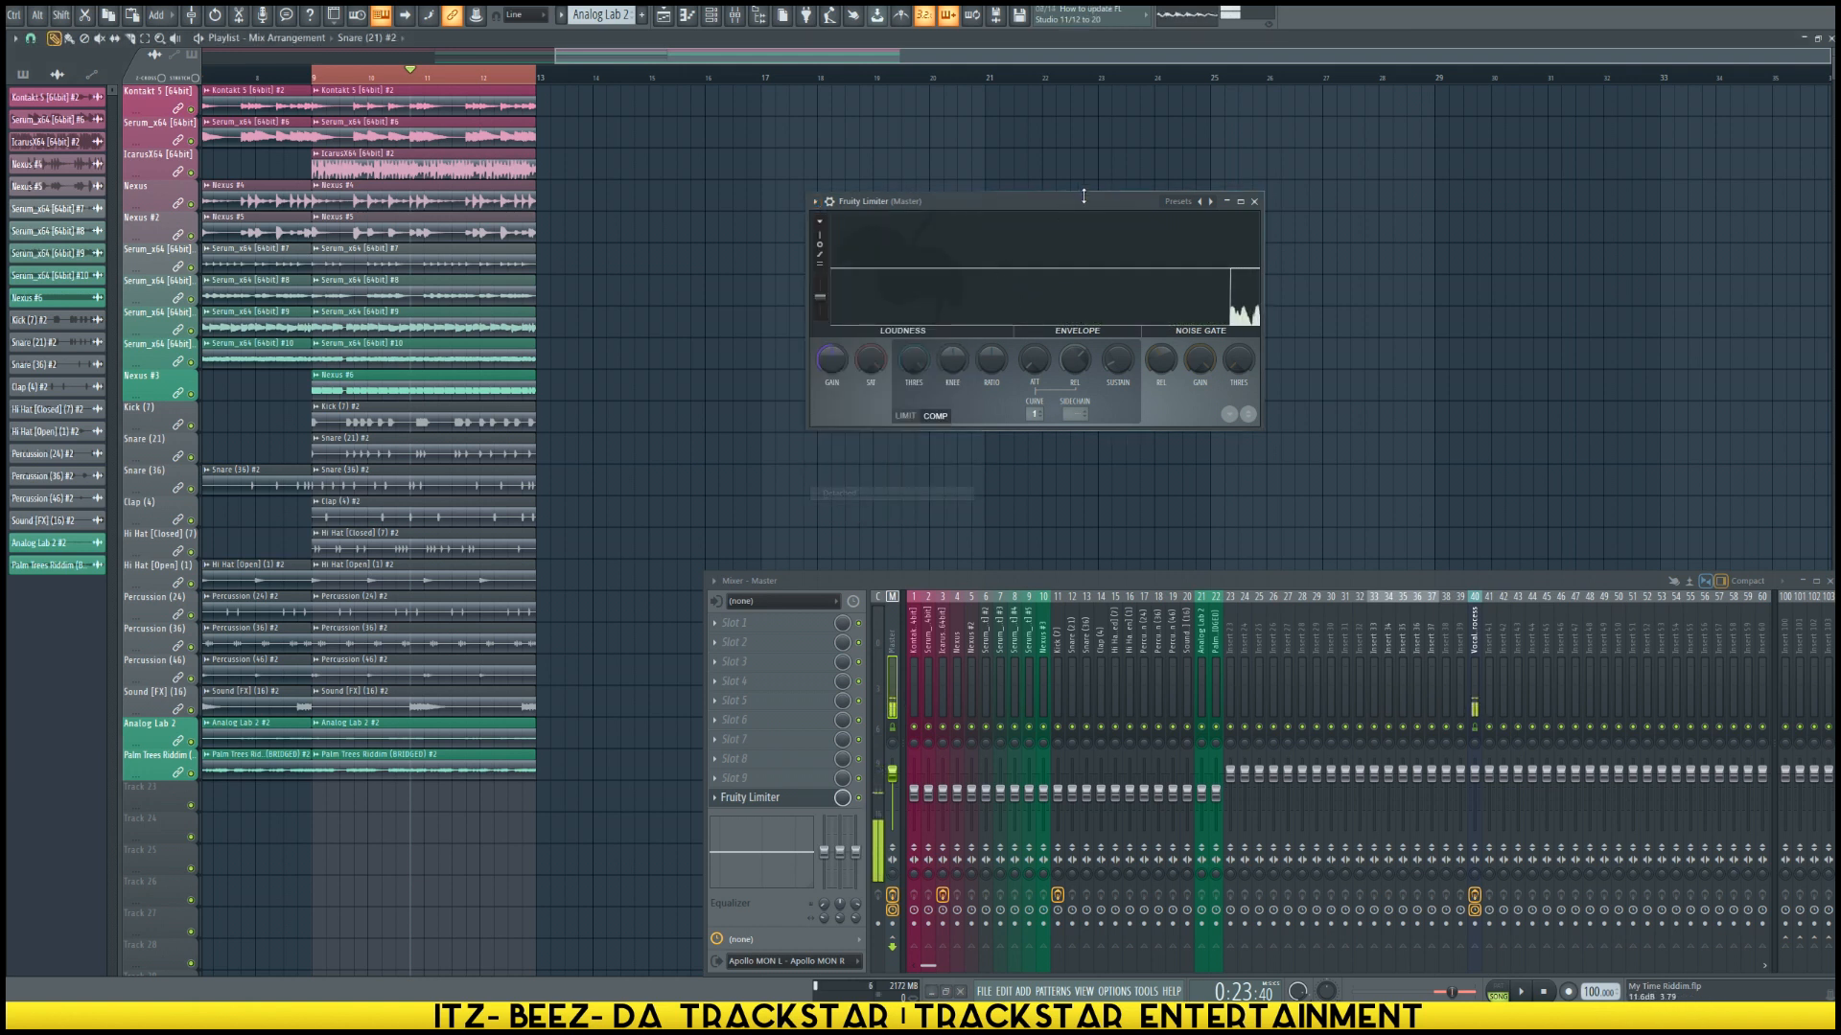
{"action": "left_click_drag", "start_coordinate": [1082, 200], "coordinate": [1304, 128]}
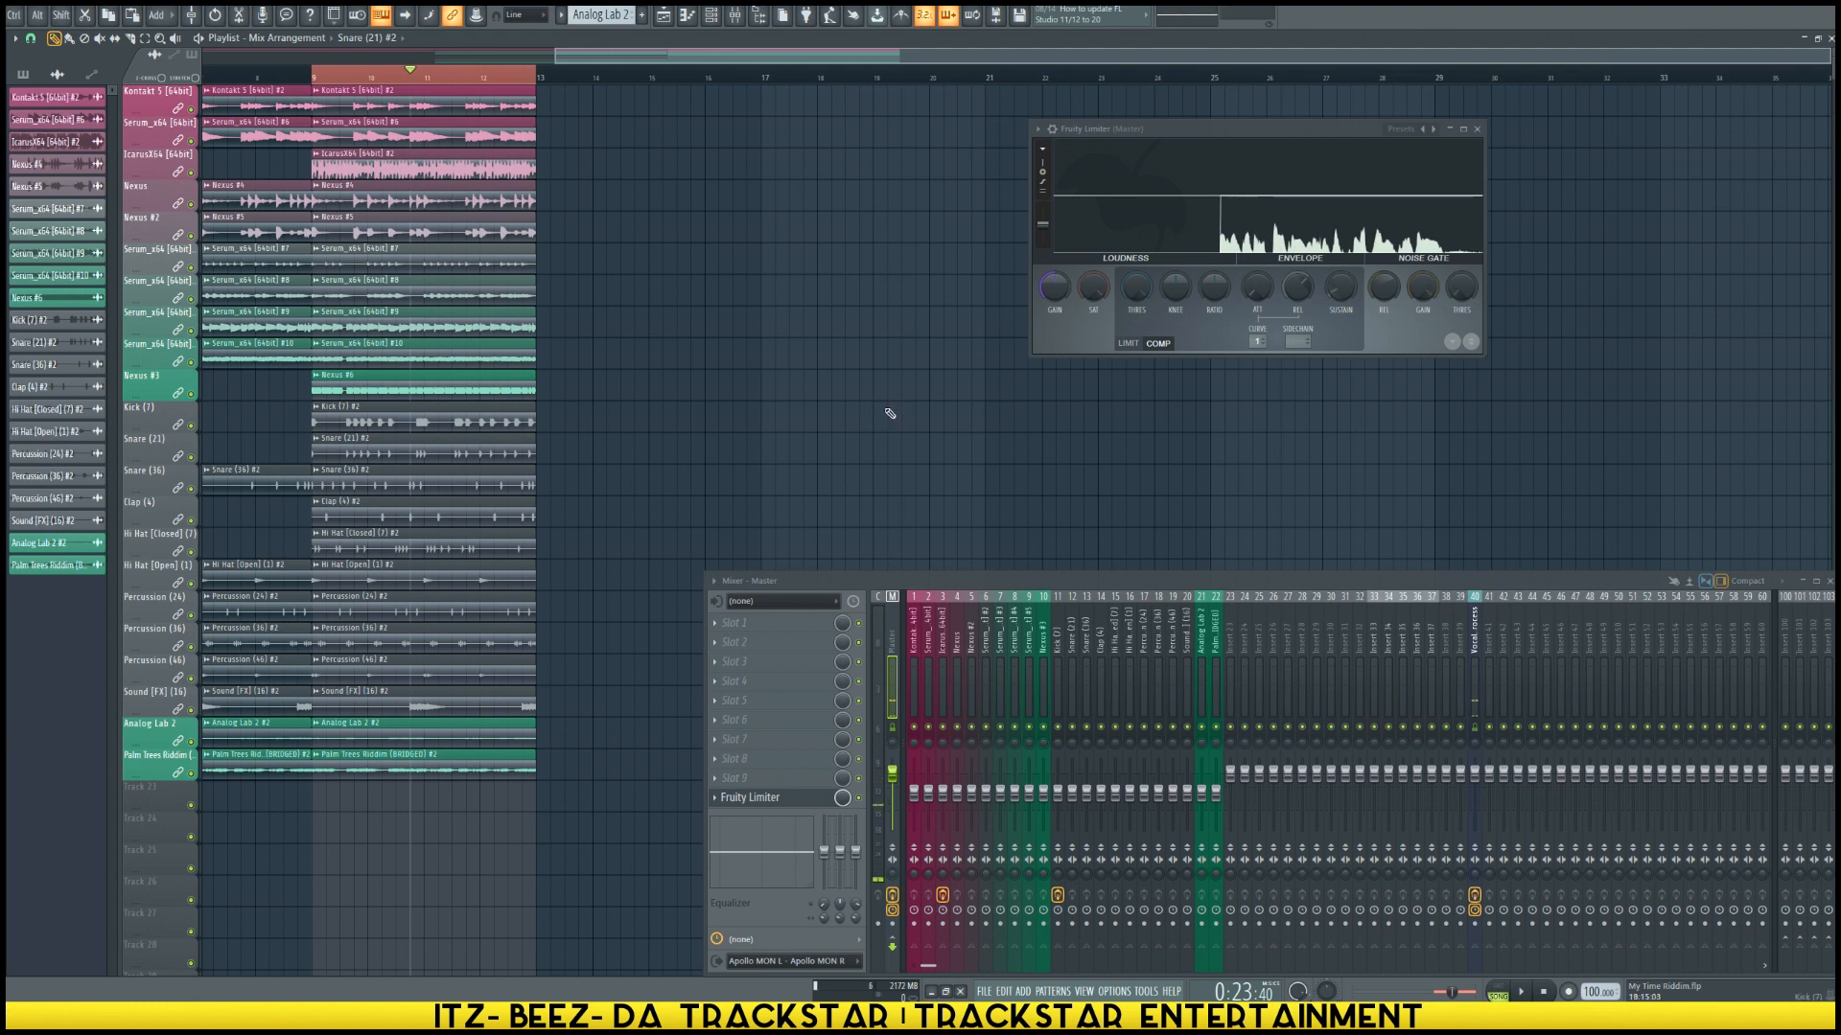
{"action": "left_click_drag", "start_coordinate": [1313, 132], "coordinate": [1666, 18]}
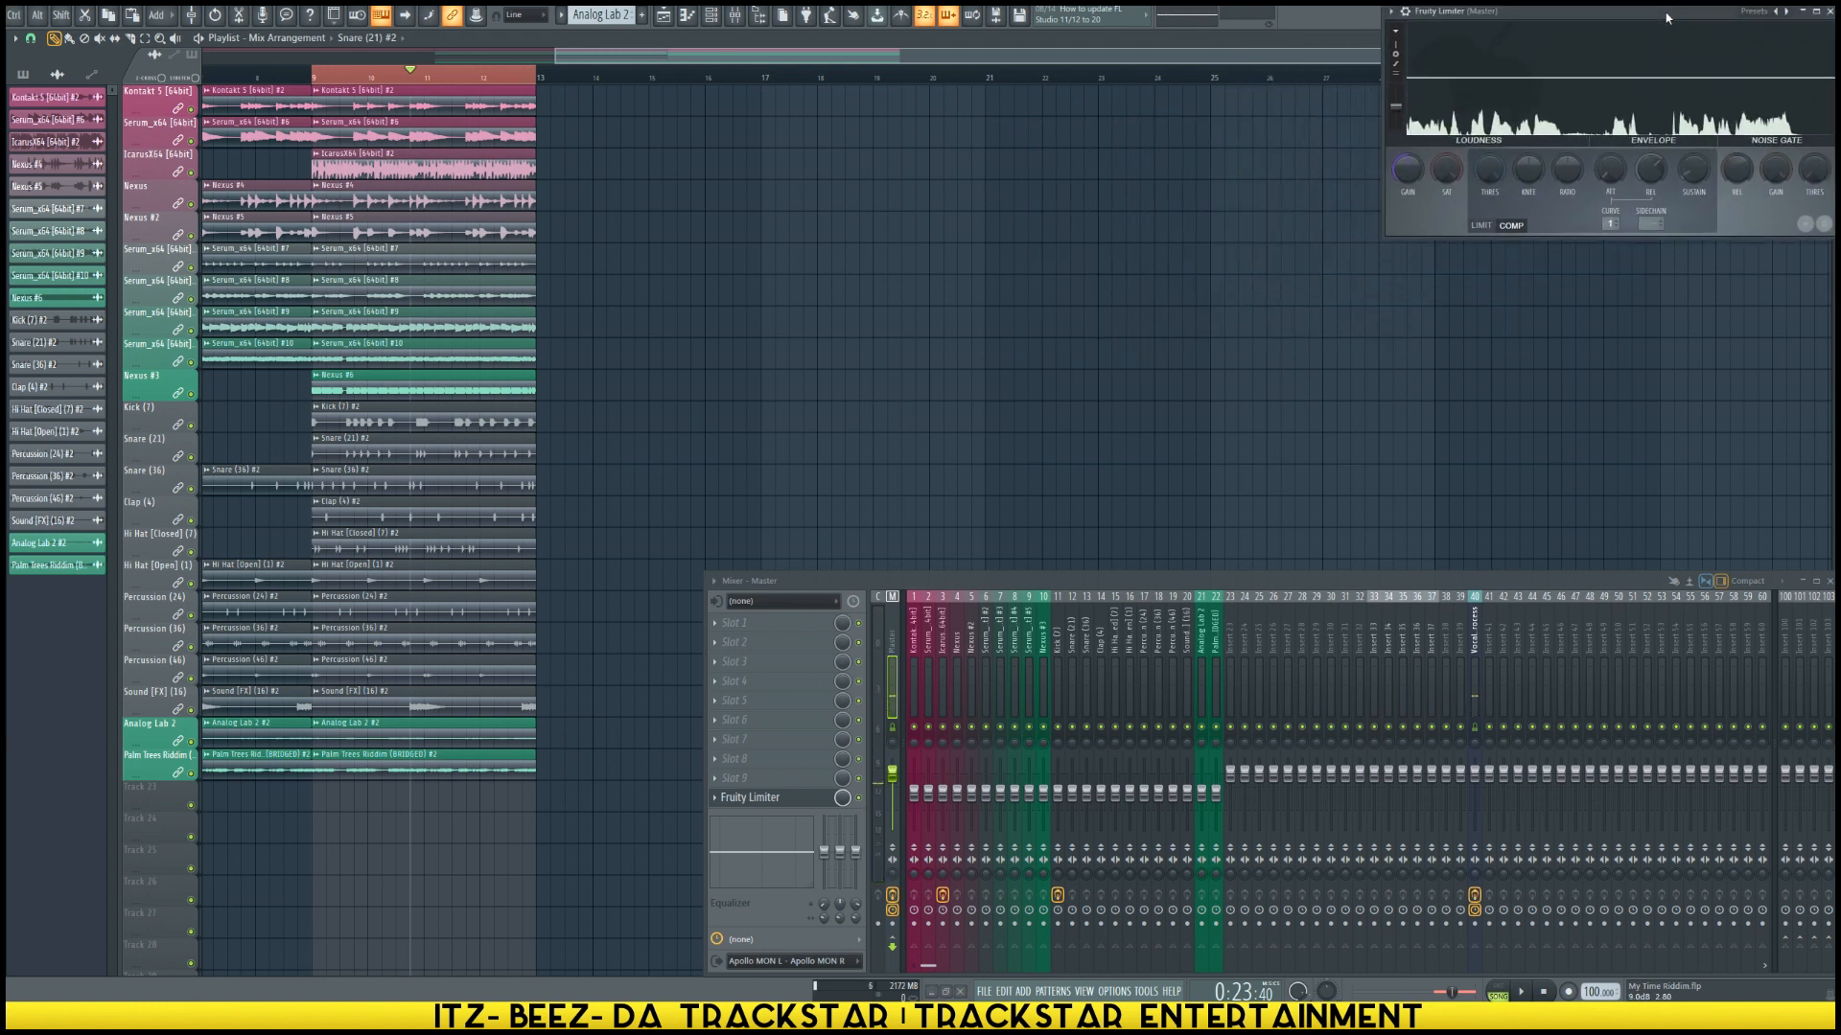
{"action": "left_click_drag", "start_coordinate": [1383, 238], "coordinate": [1157, 353]}
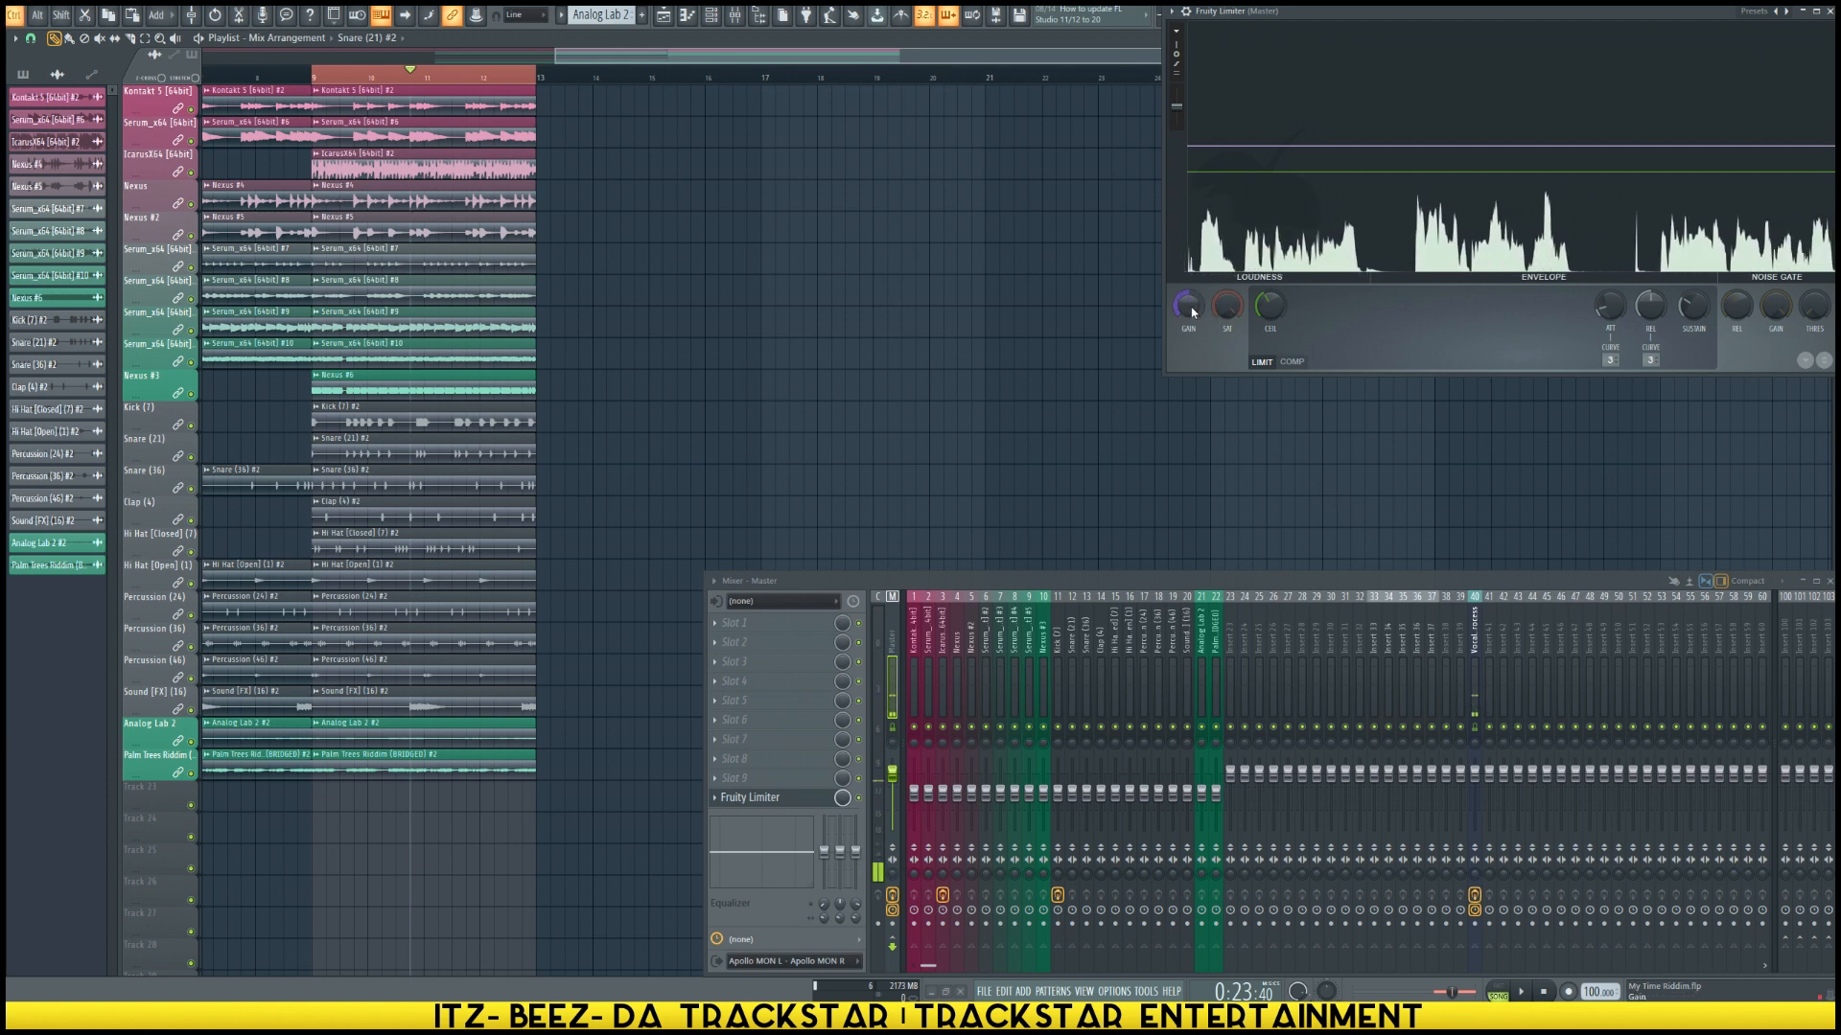
Step: Lower the Fruity Limiter's ceiling slightly in limiter mode and play the loop briefly to check the master level
{"action": "left_click_drag", "start_coordinate": [1268, 309], "coordinate": [1269, 334]}
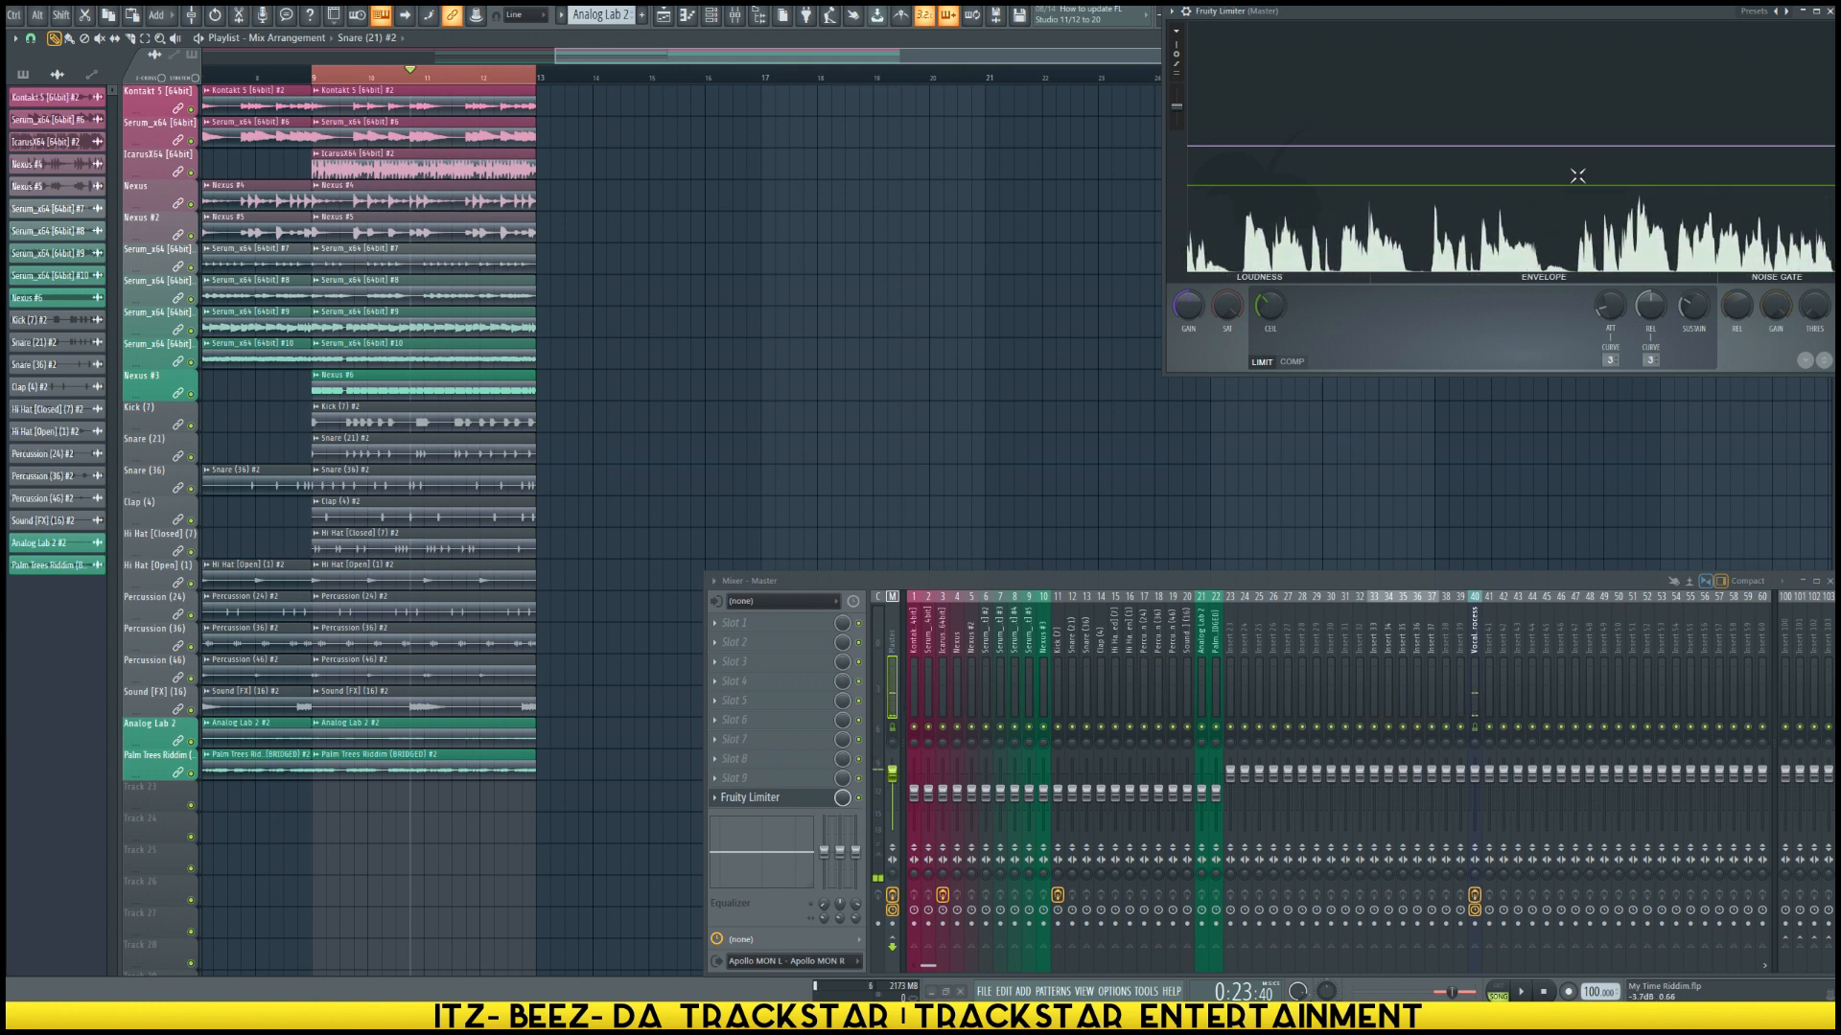
{"action": "key", "text": "space"}
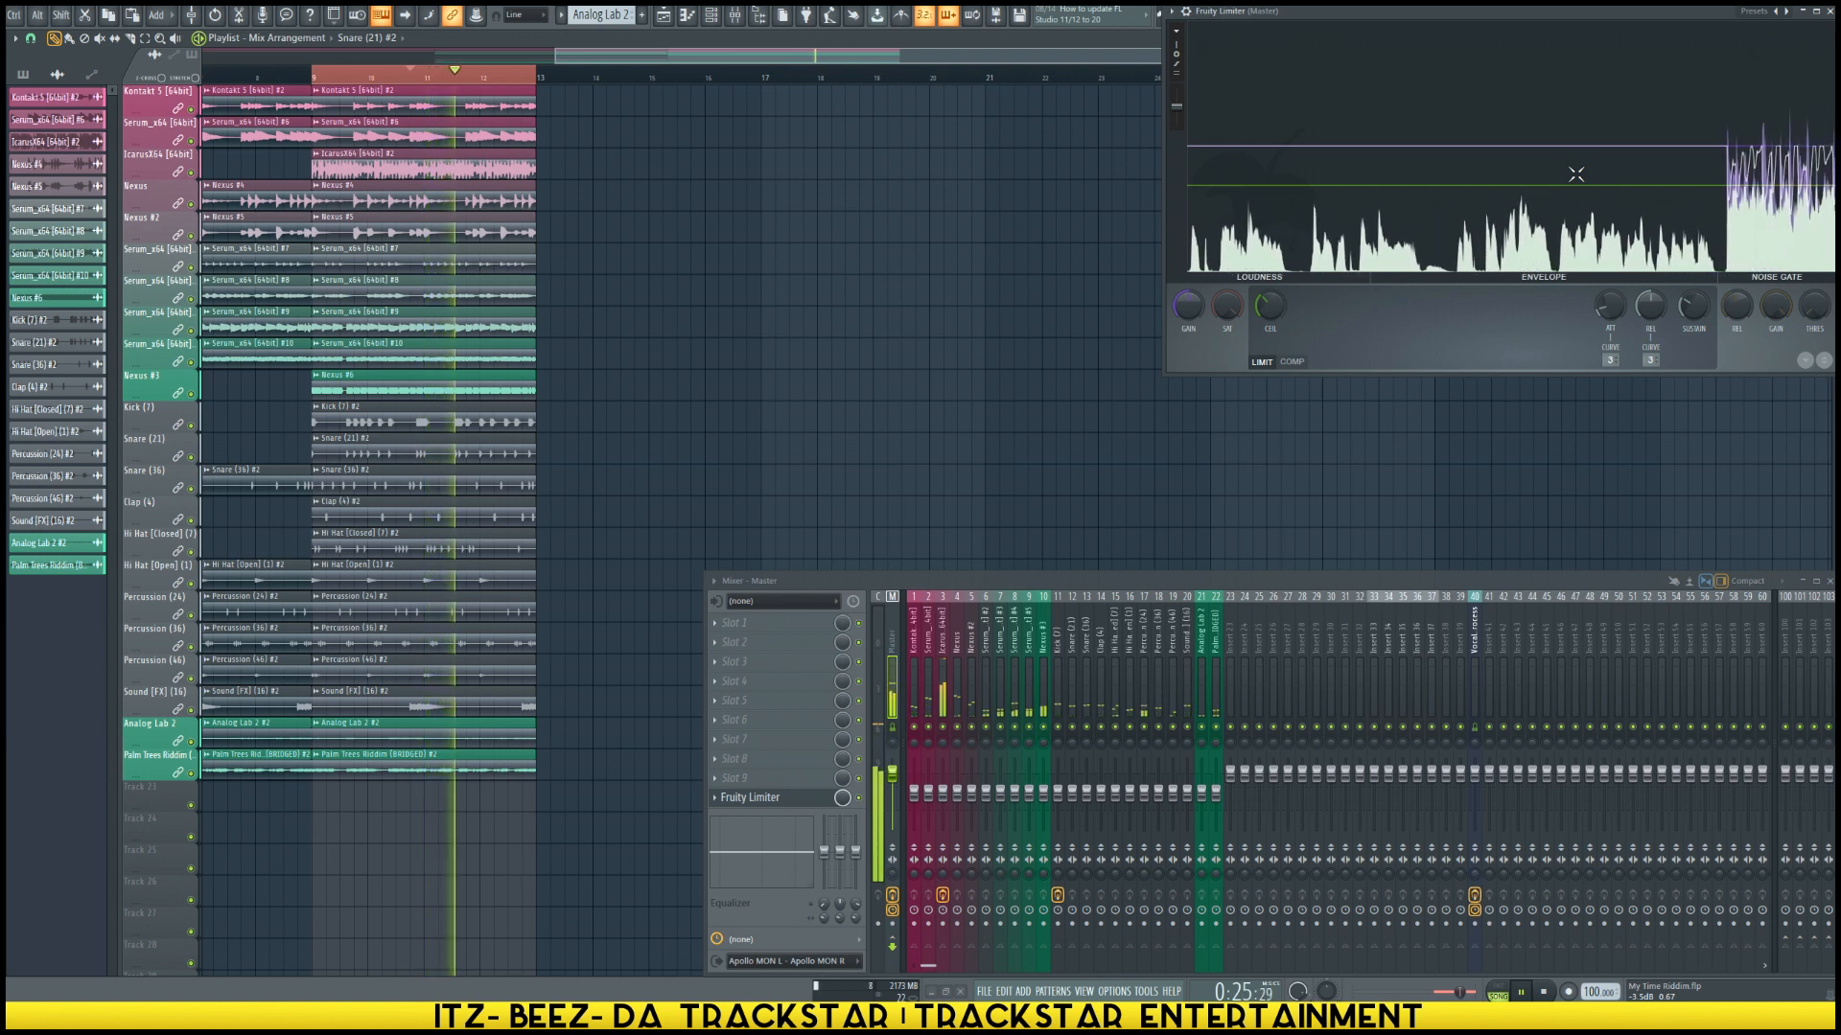
{"action": "key", "text": "space"}
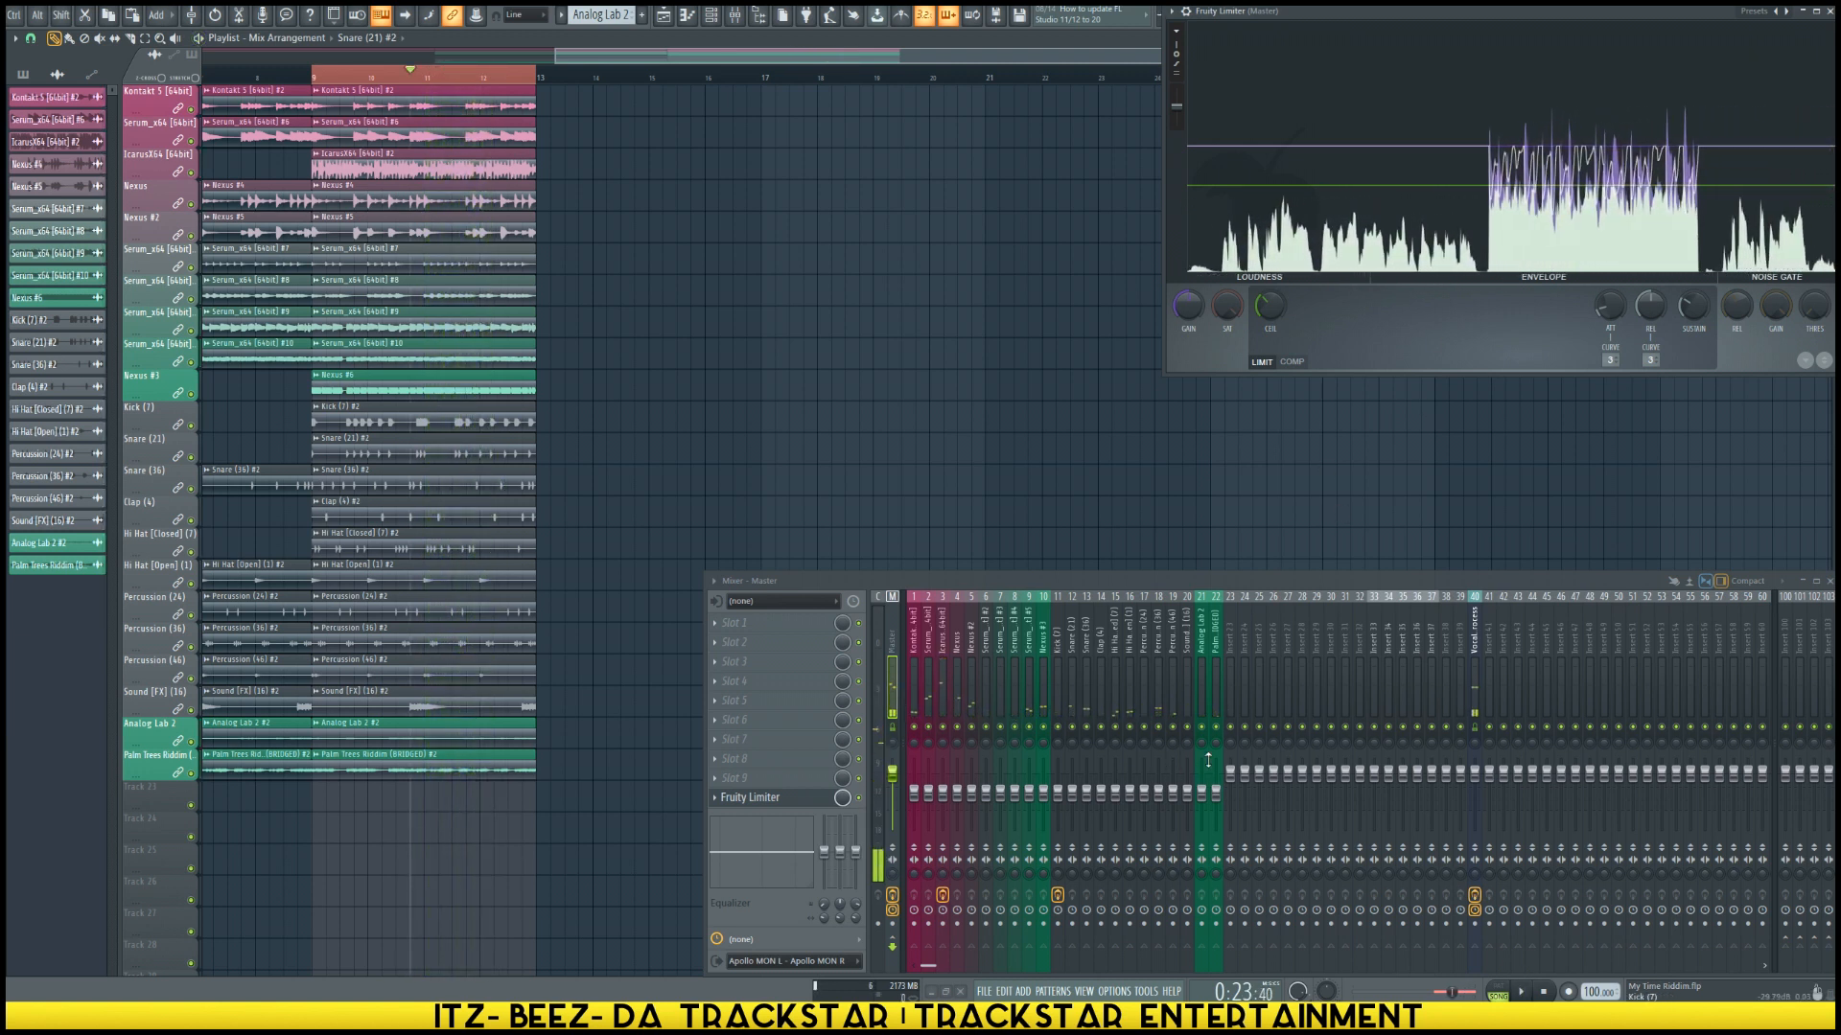
Step: Select mixer tracks 1 to 22, audition them with faders reset to default, and pull all their faders down together well below that
{"action": "left_click_drag", "start_coordinate": [1214, 690], "coordinate": [925, 695]}
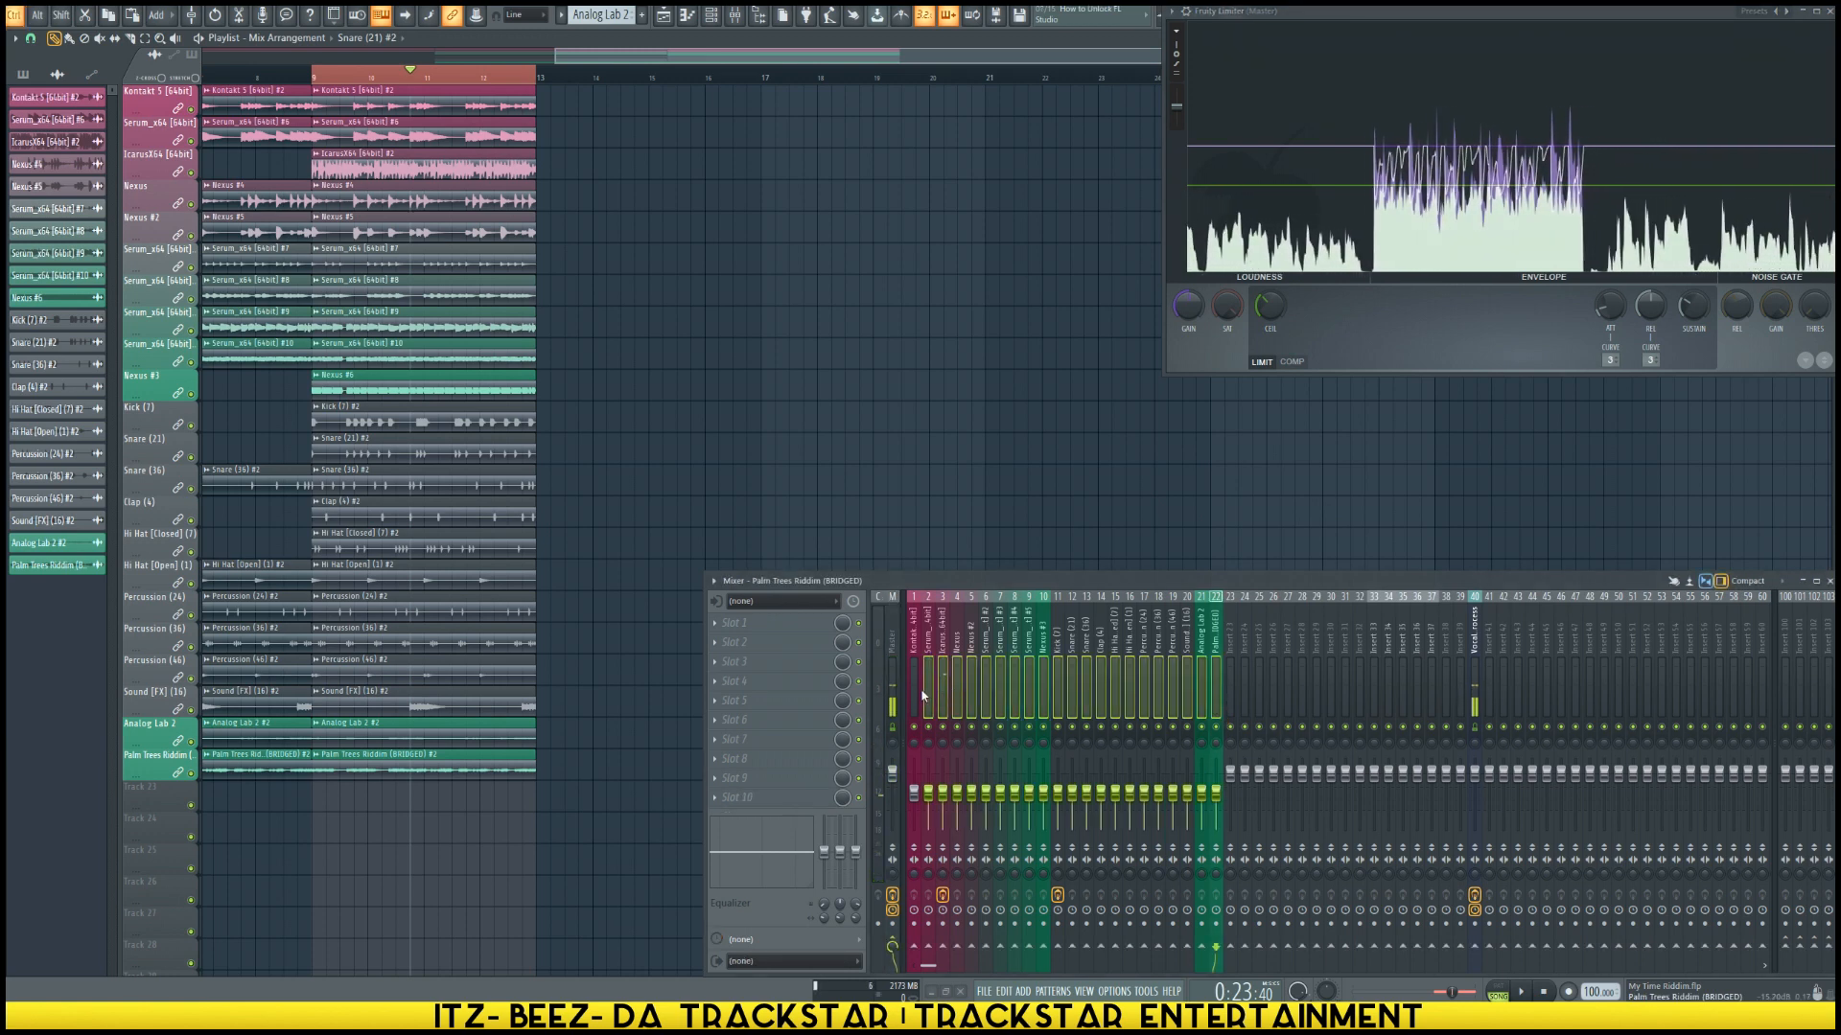
{"action": "key", "text": "space"}
{"action": "left_click_drag", "start_coordinate": [918, 803], "coordinate": [920, 791]}
{"action": "left_click", "coordinate": [918, 789], "text": "alt"}
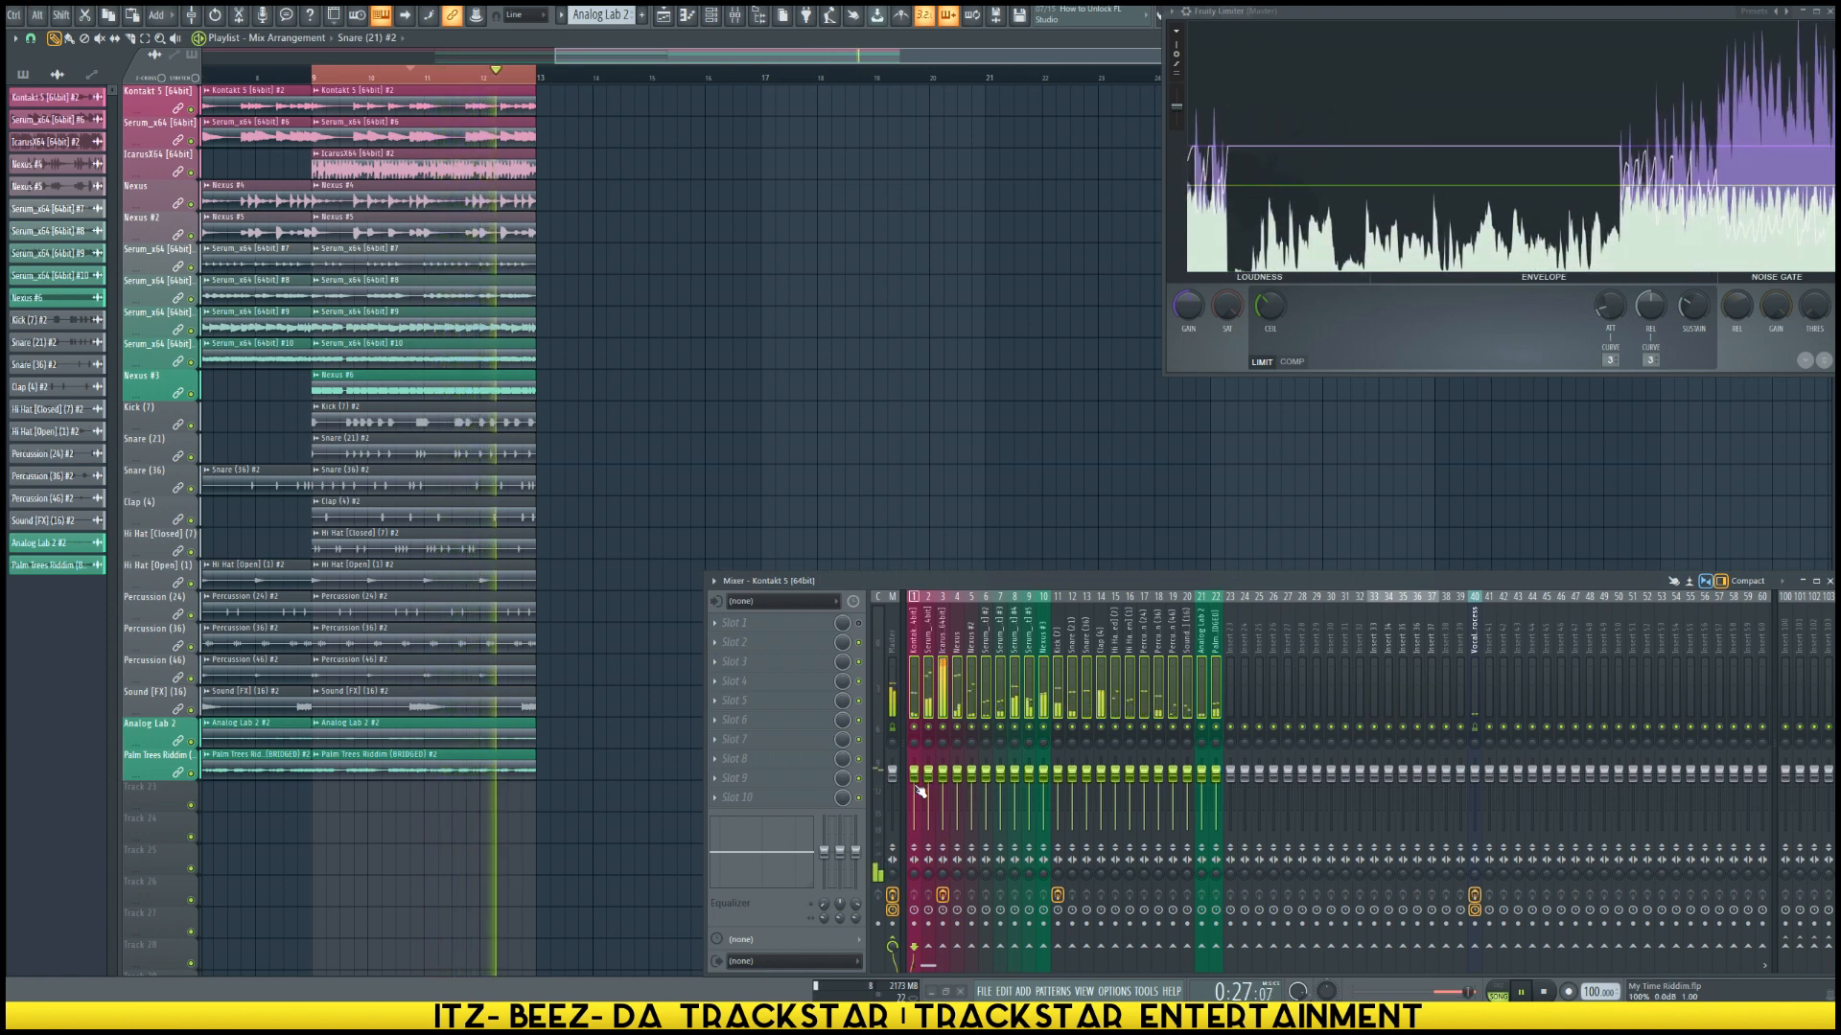
{"action": "key", "text": "space"}
{"action": "left_click_drag", "start_coordinate": [914, 777], "coordinate": [914, 829]}
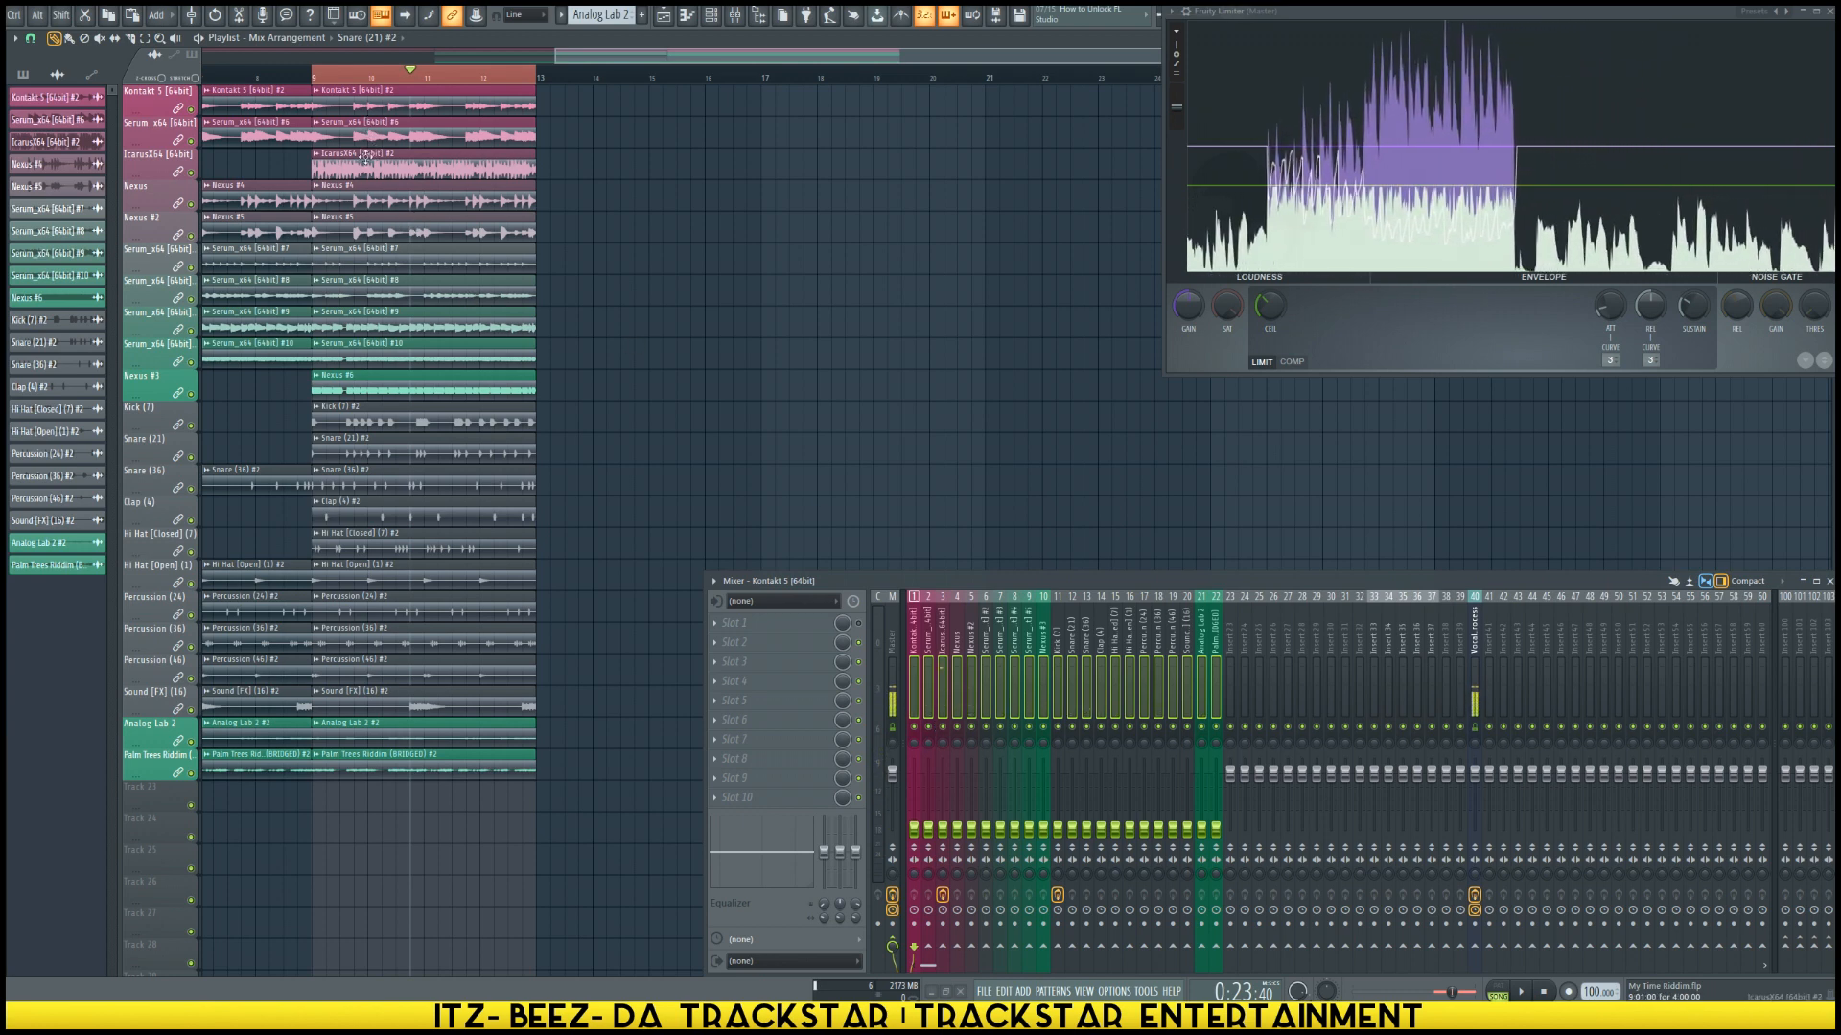
Step: Solo the Serum_x64 track on mixer insert 2 and raise its fader while playing back the loop
{"action": "right_click", "coordinate": [190, 141]}
{"action": "right_click", "coordinate": [191, 141]}
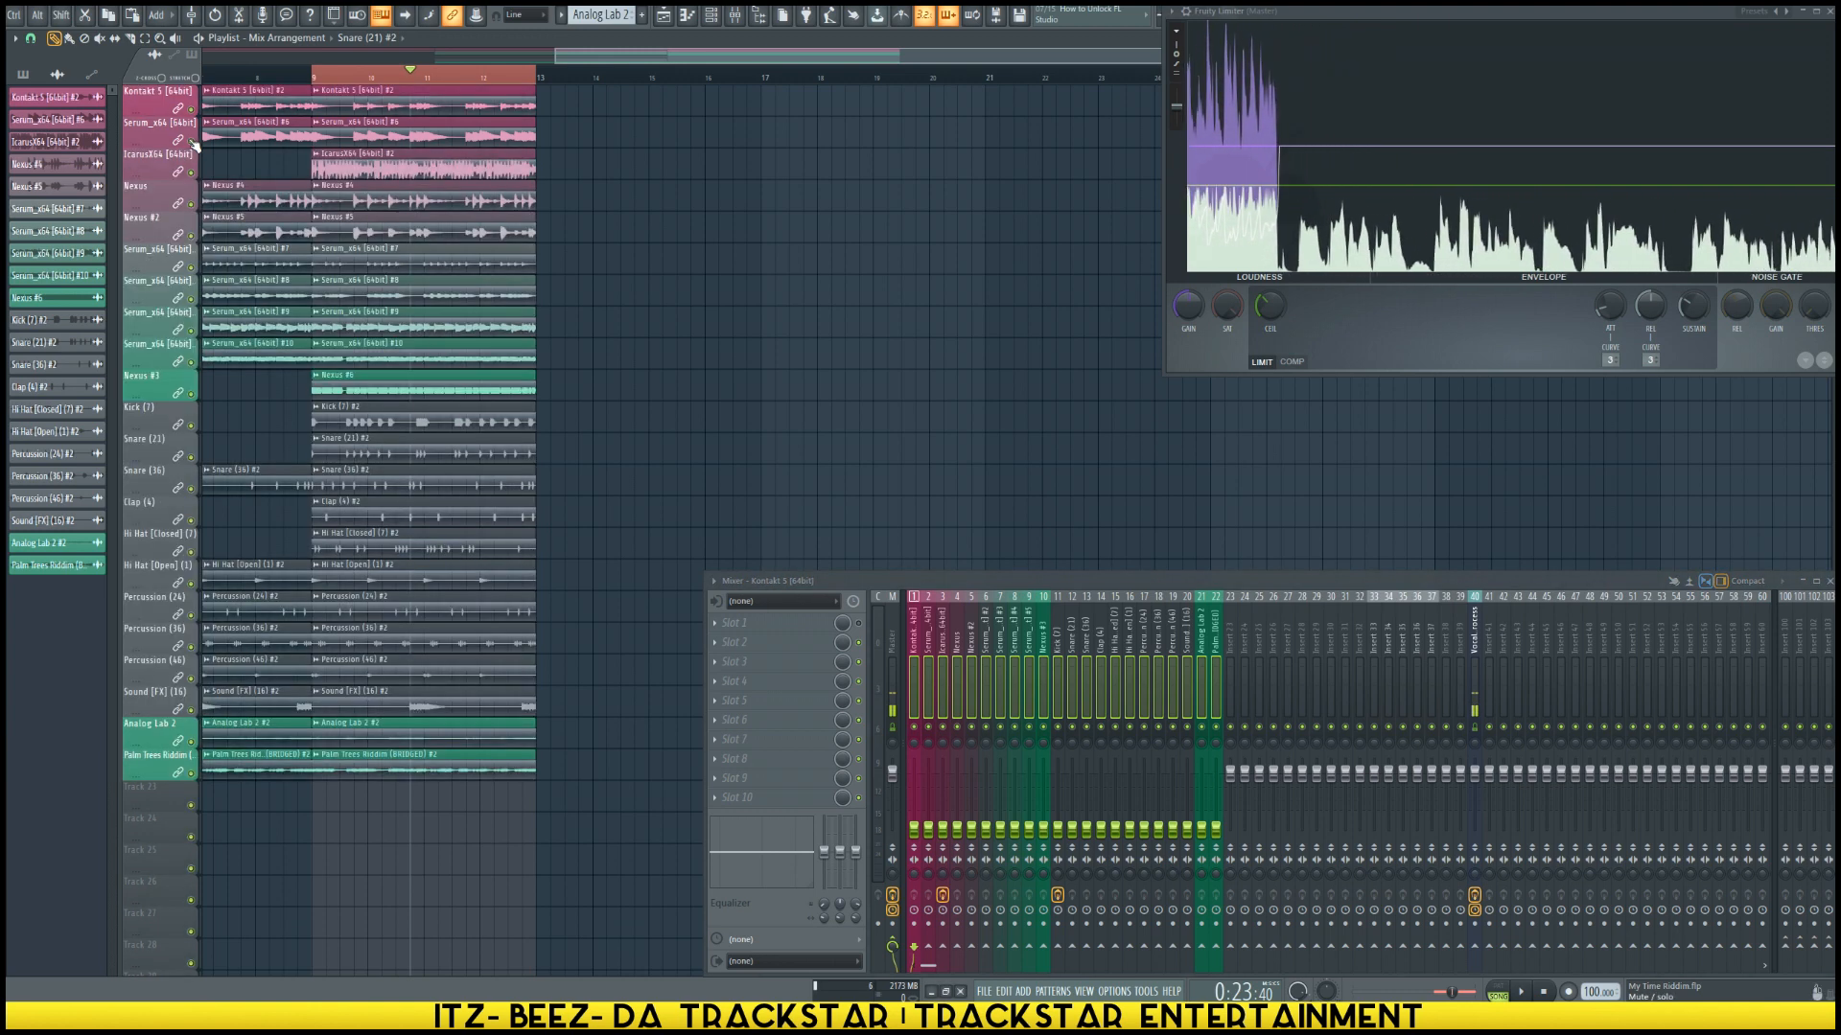
{"action": "left_click", "coordinate": [926, 714]}
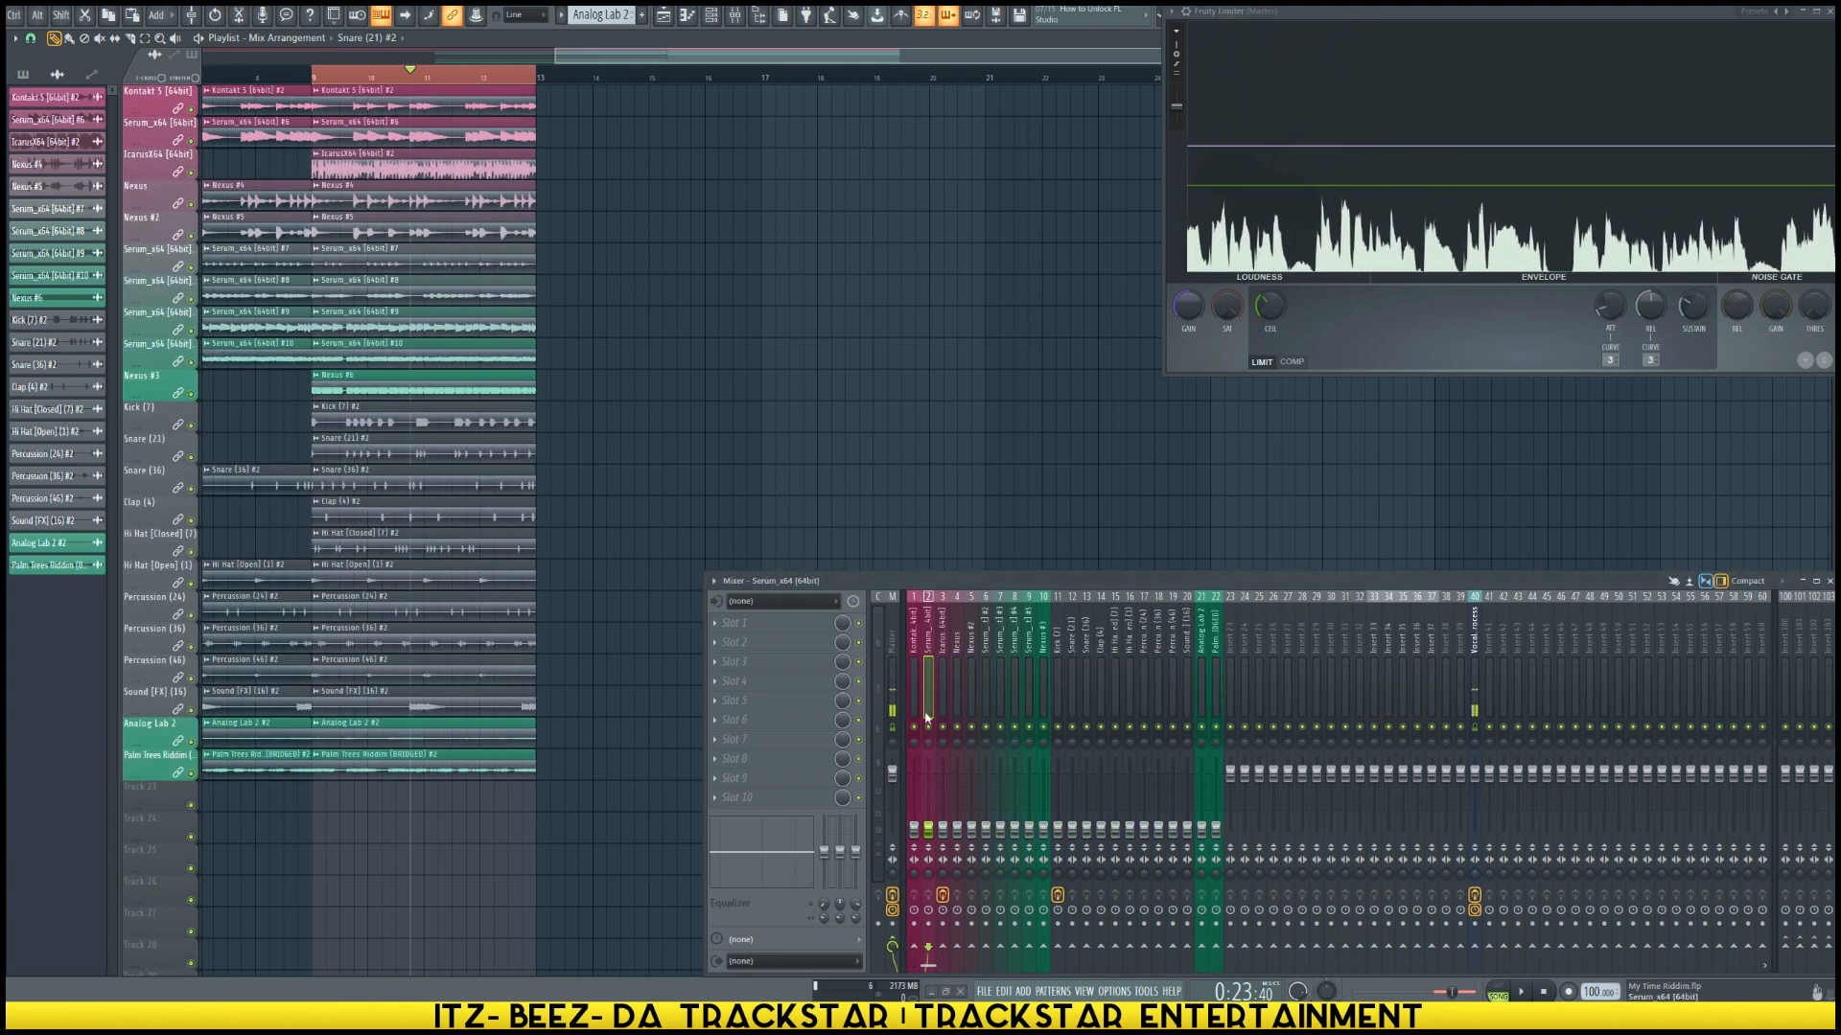
{"action": "key", "text": "space"}
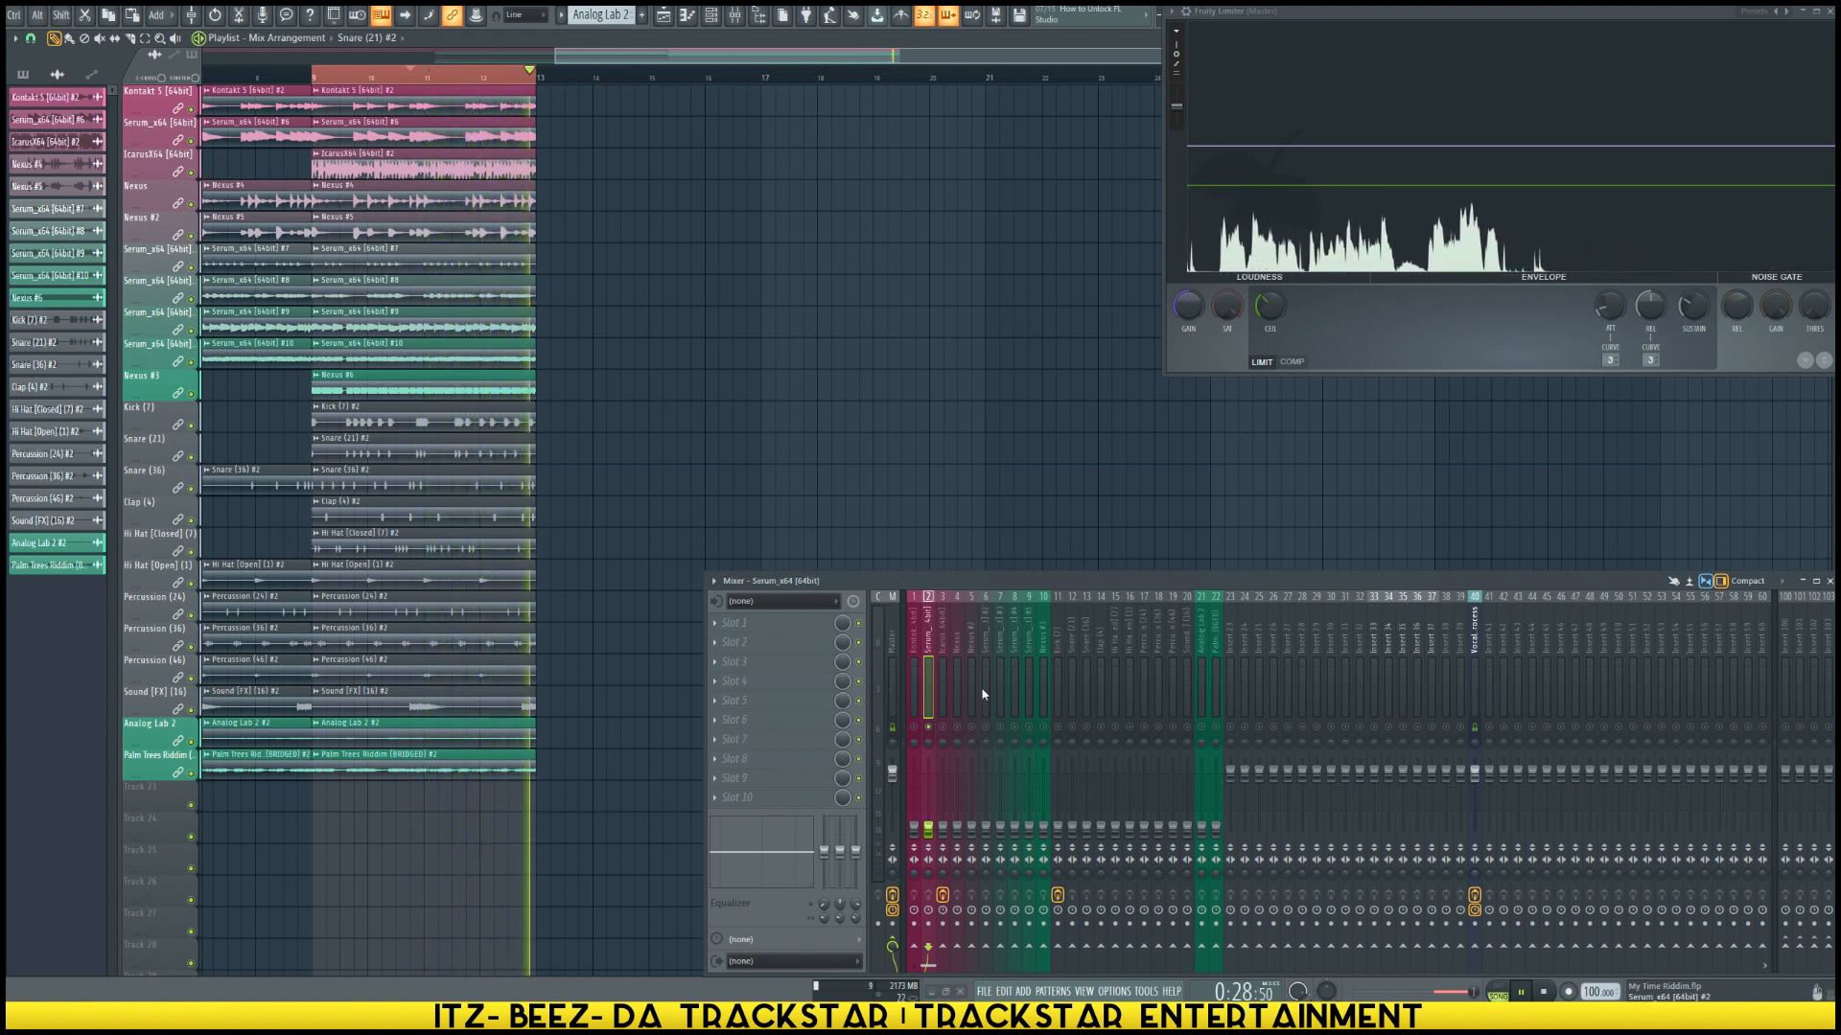
{"action": "key", "text": "space"}
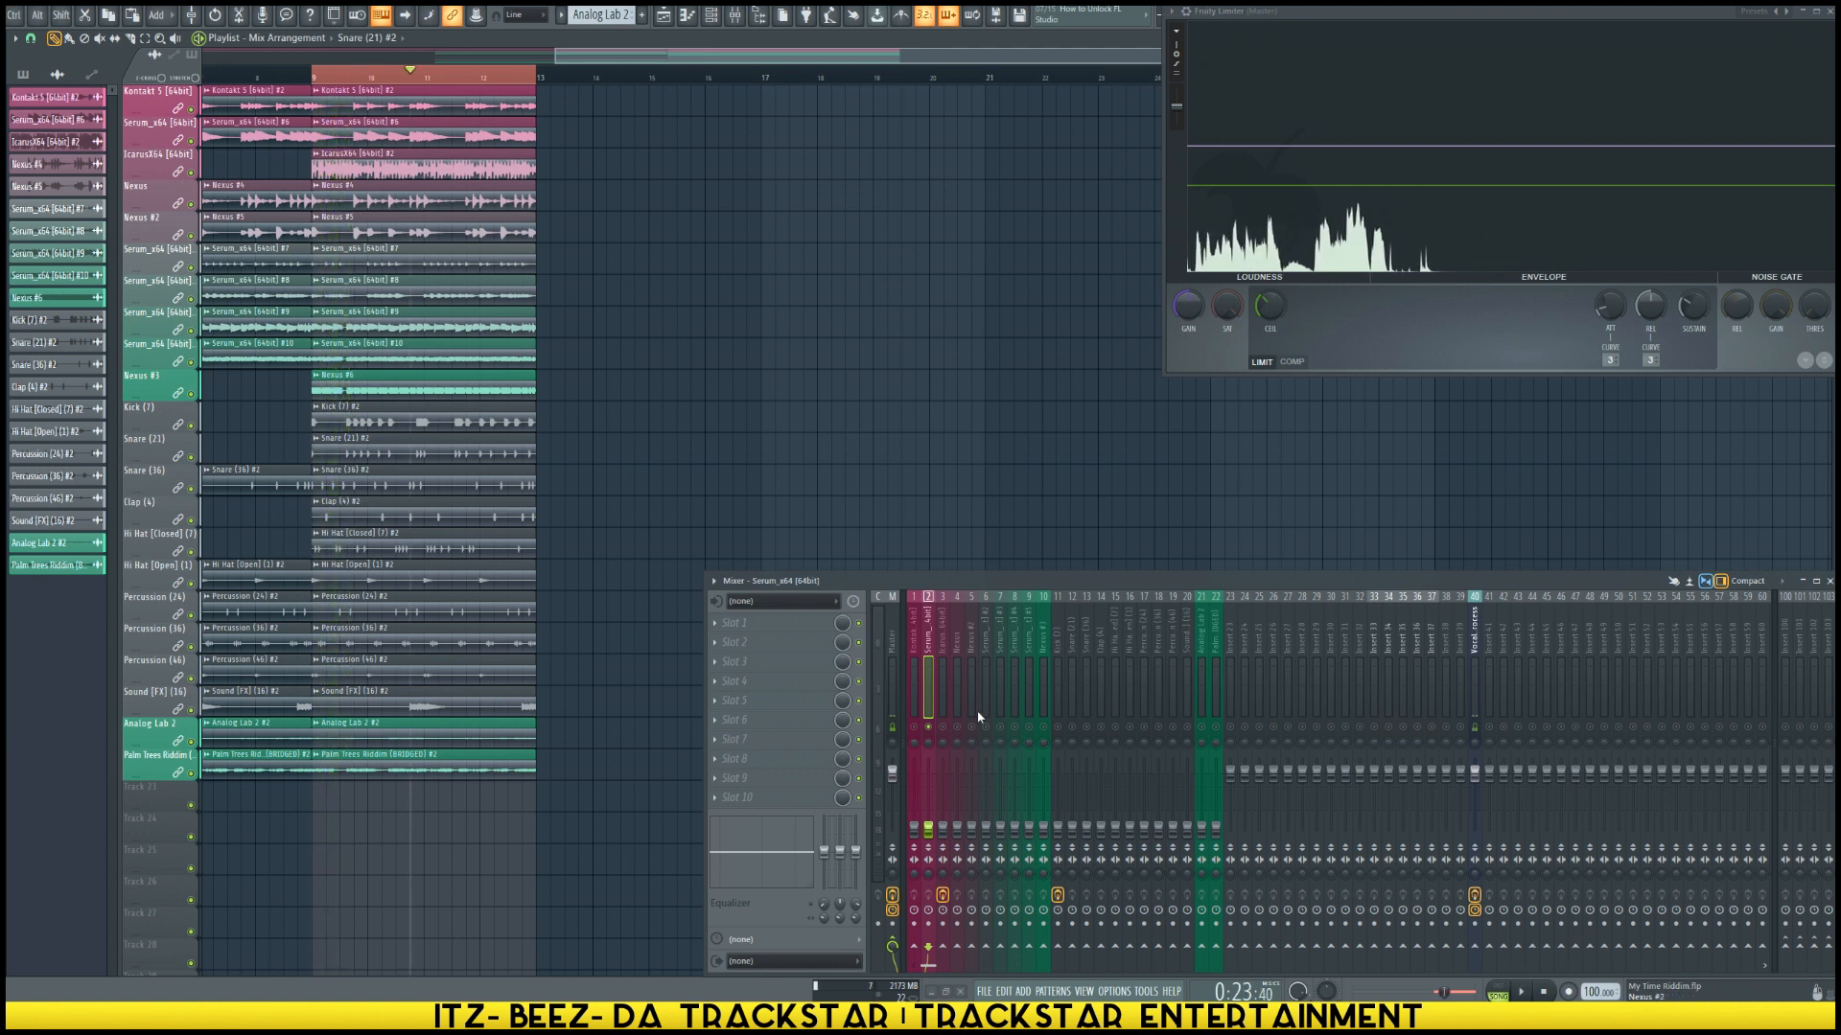
{"action": "left_click", "coordinate": [926, 714]}
{"action": "key", "text": "space"}
{"action": "key", "text": "space"}
{"action": "key", "text": "space"}
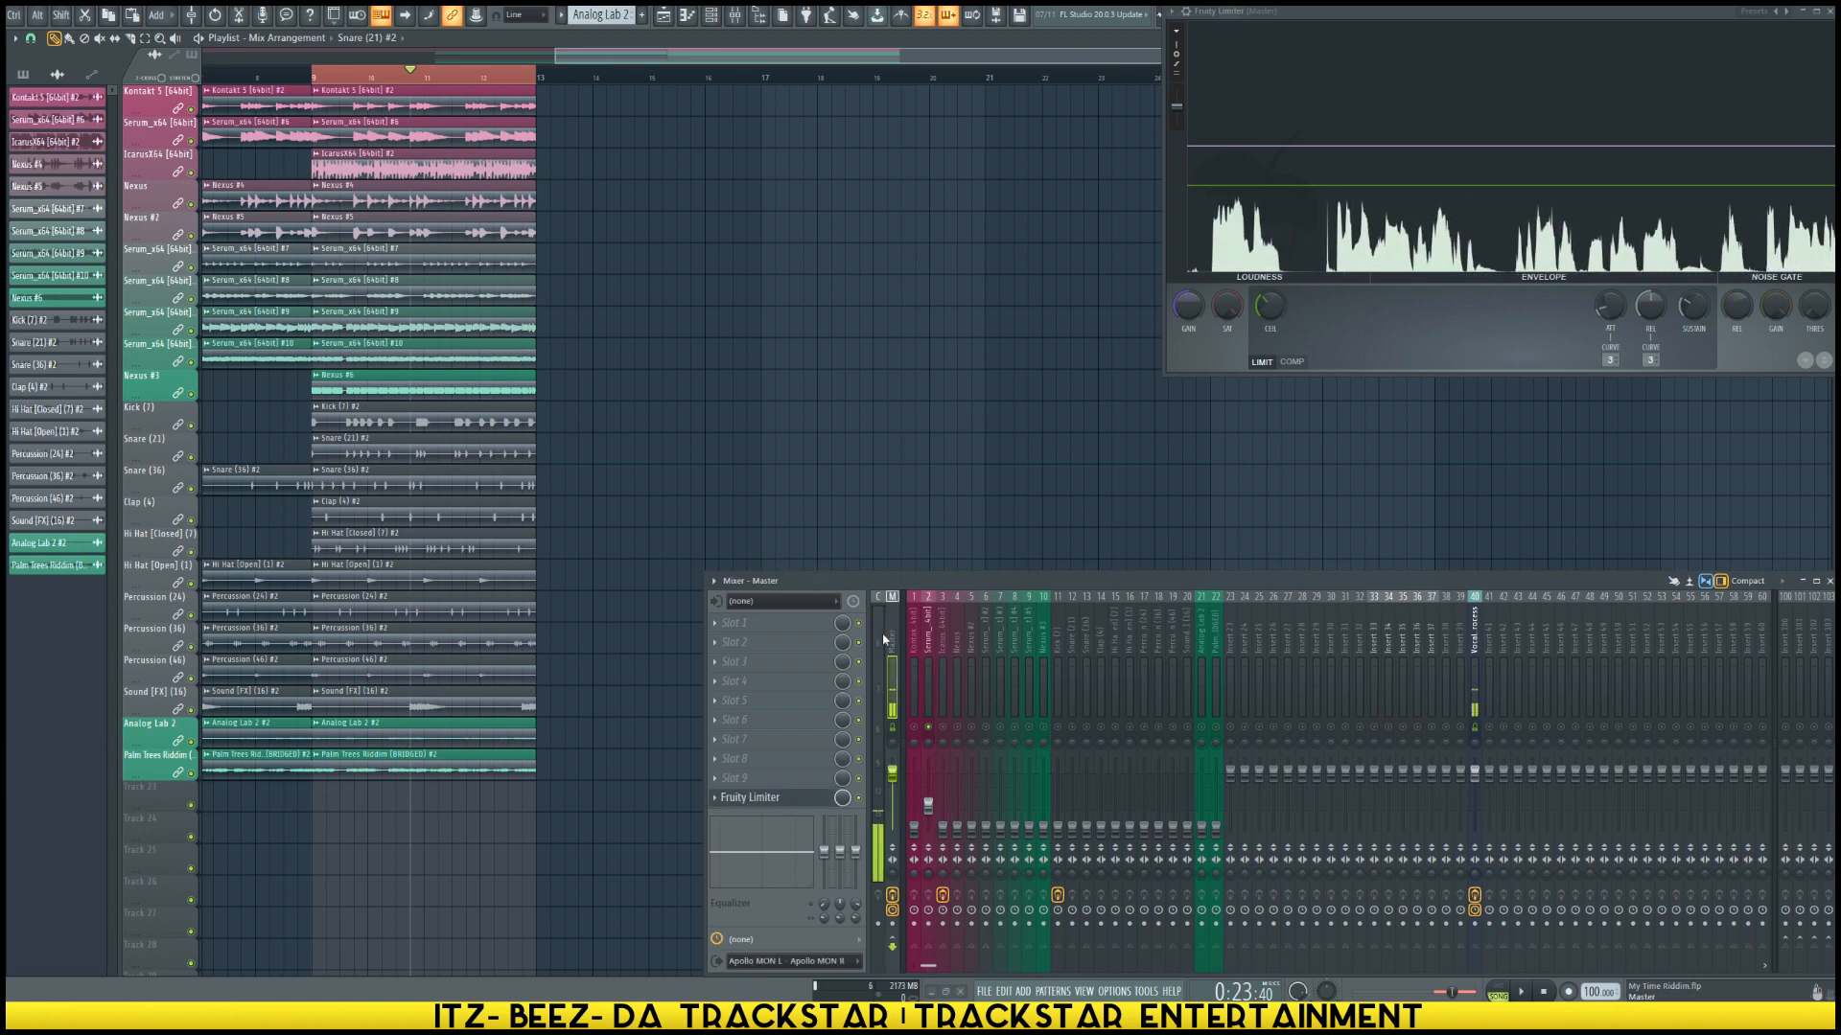
Step: Load the stereo FabFilter Pro-Q 2 equalizer into slot 9 of the Master track, ahead of the Fruity Limiter
{"action": "right_click", "coordinate": [755, 794]}
{"action": "mouse_move", "coordinate": [805, 697]}
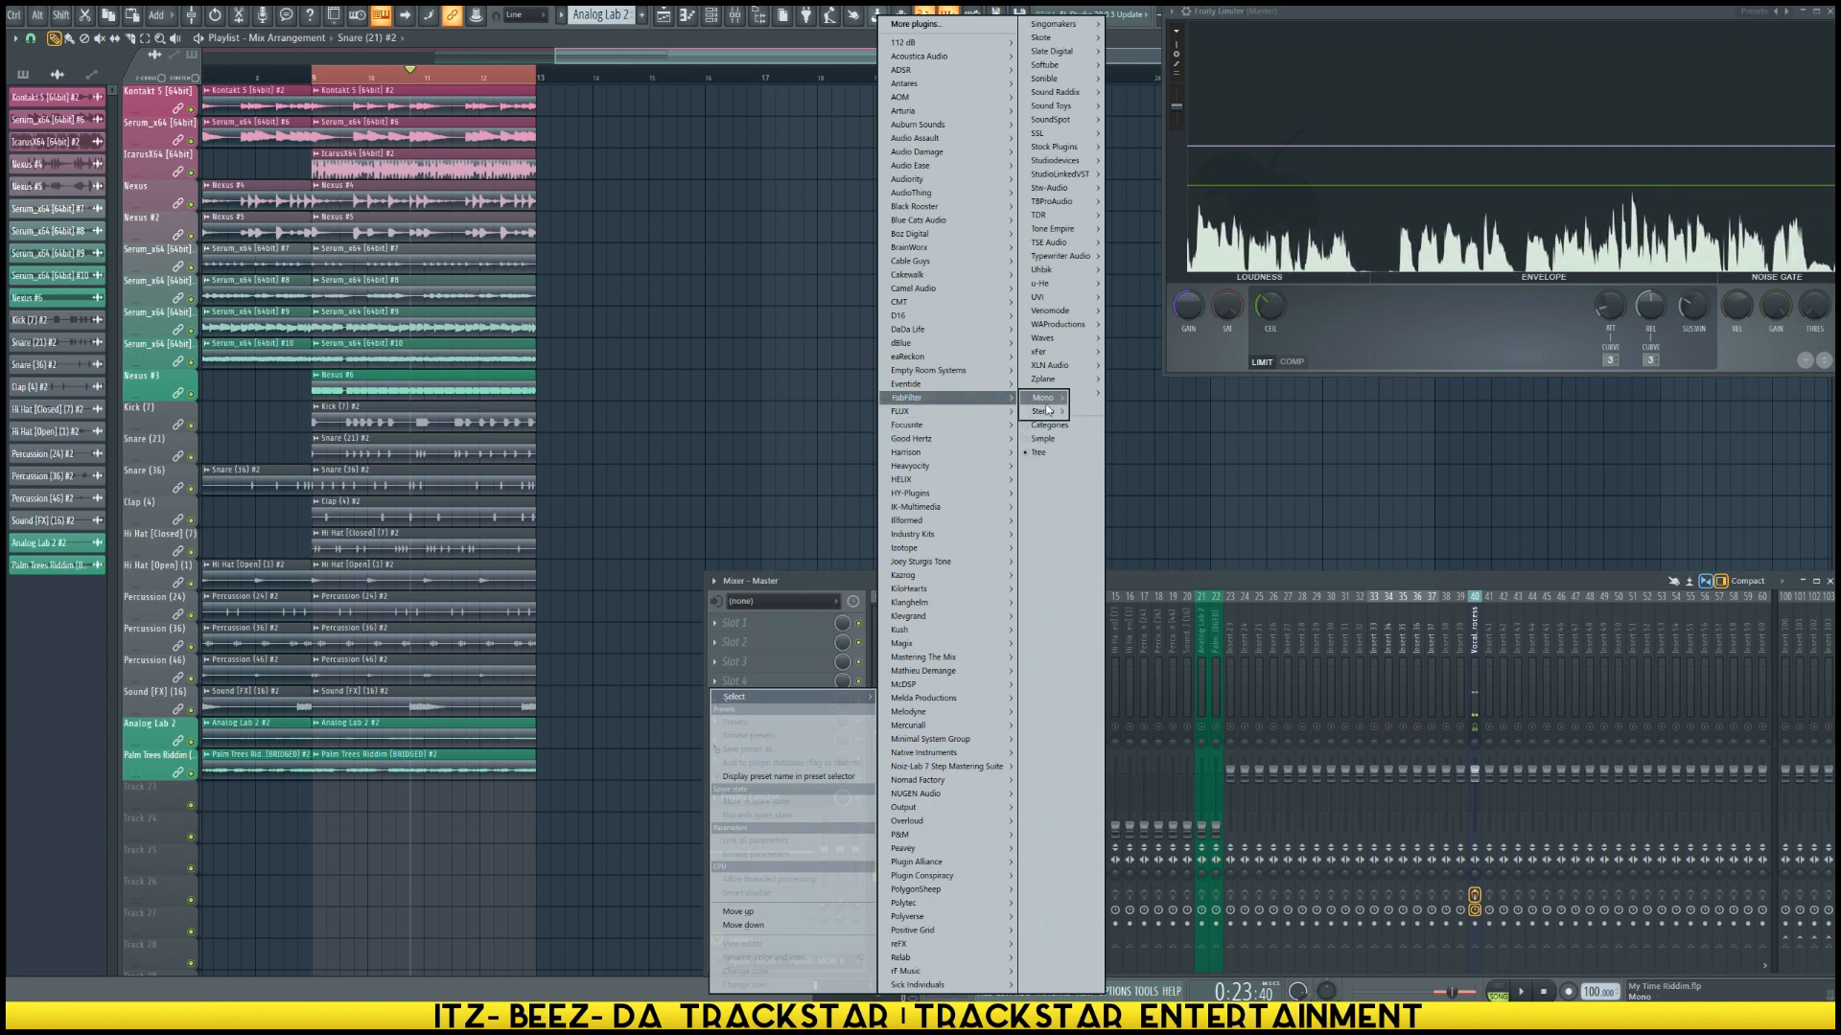
{"action": "mouse_move", "coordinate": [1104, 429]}
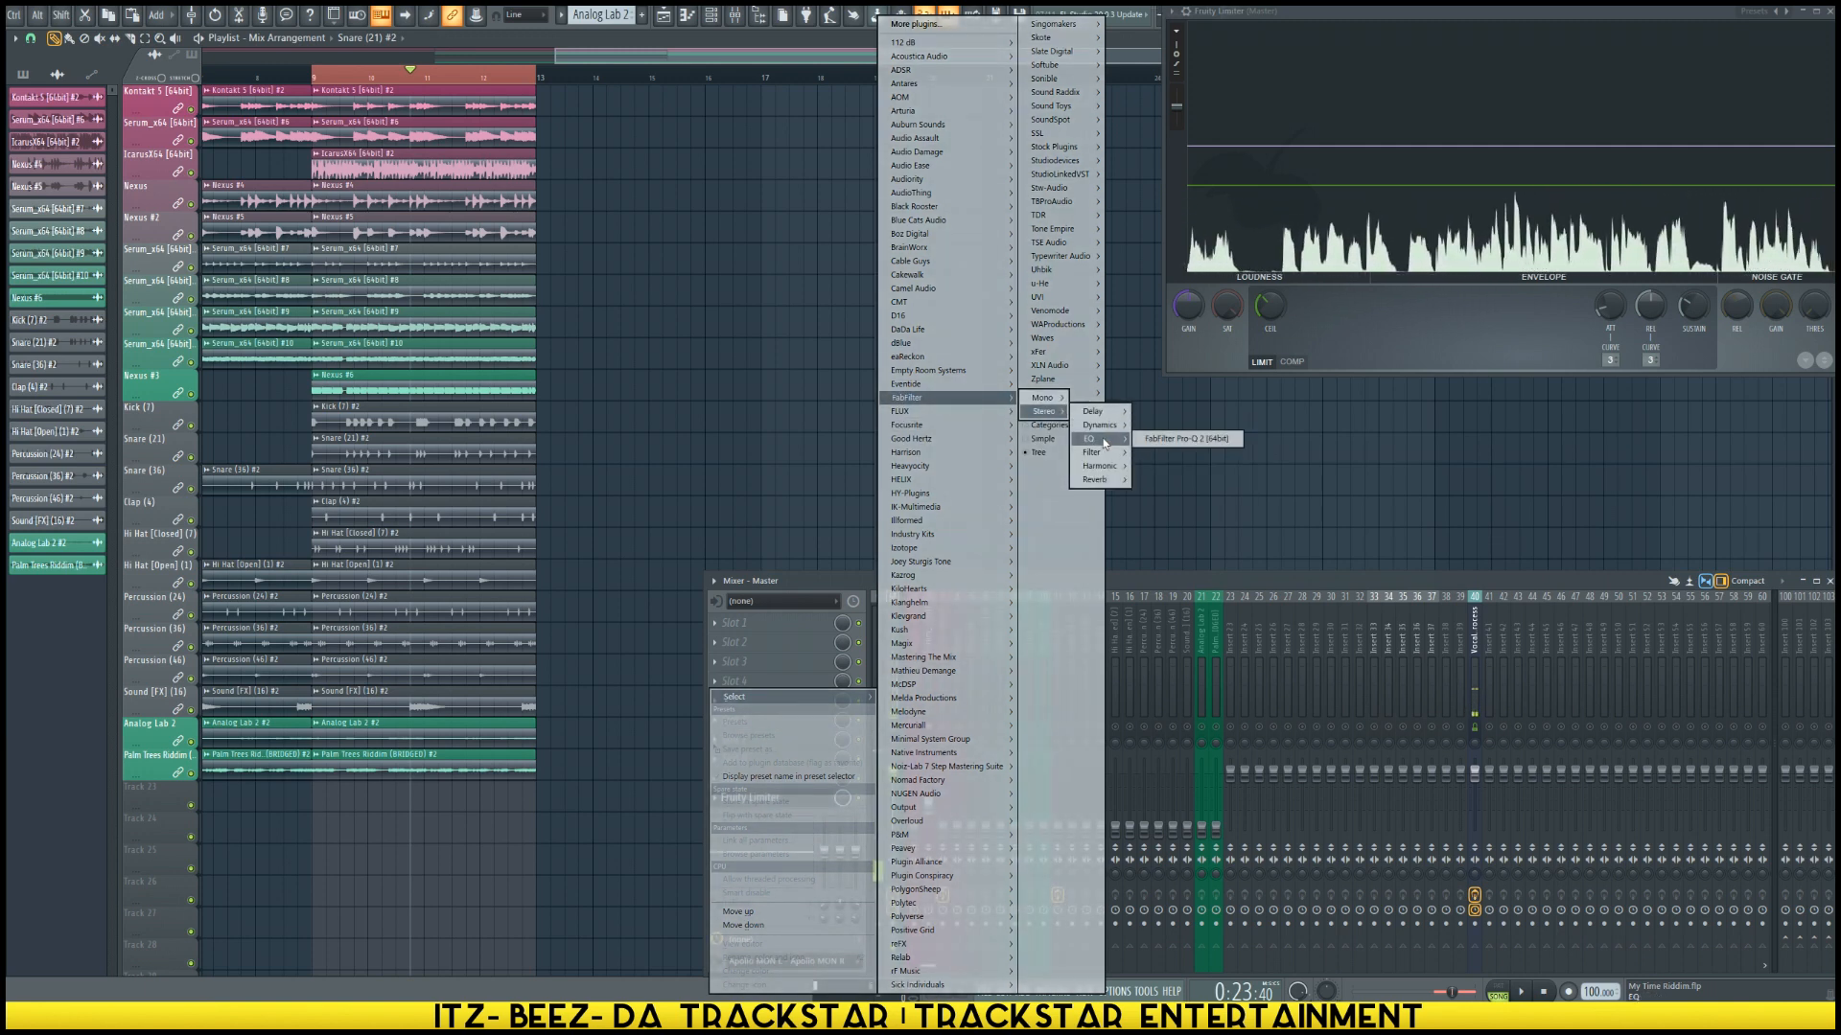
{"action": "left_click", "coordinate": [1195, 441]}
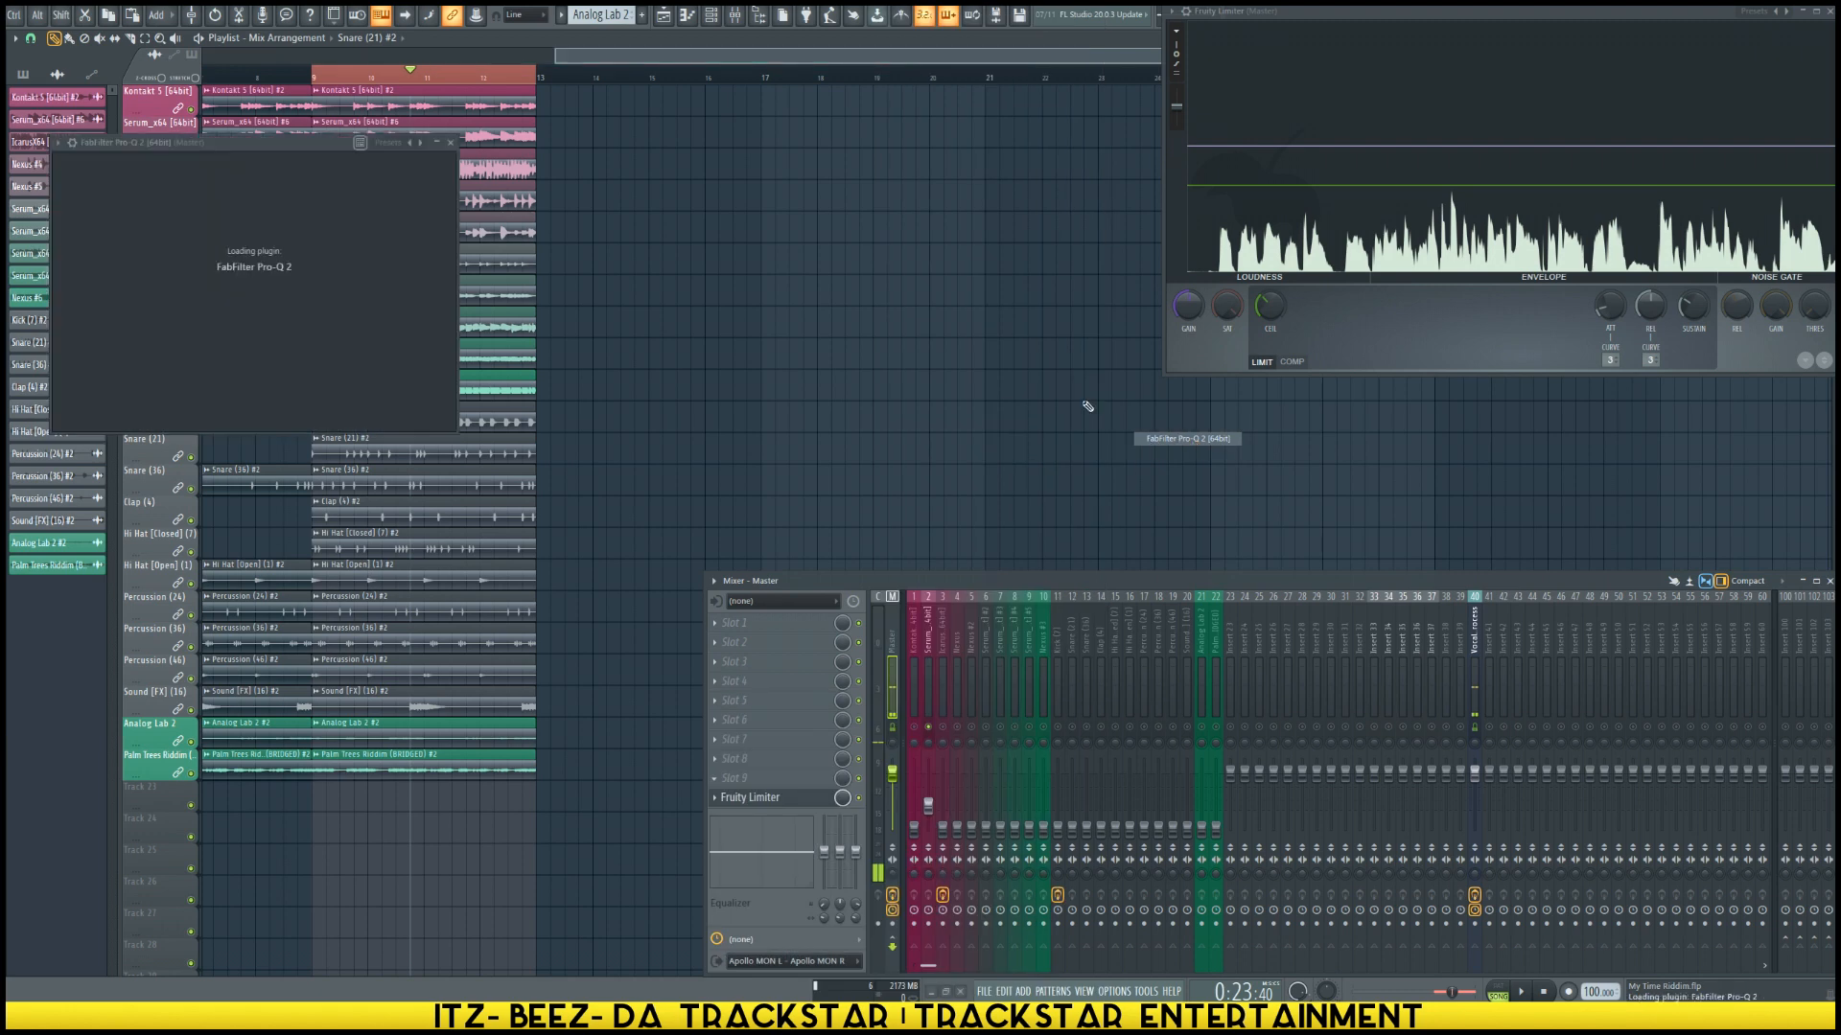
Step: Detach the FabFilter Pro-Q 2 window and place it beside the Fruity Limiter, above the mixer, at its custom size
{"action": "left_click_drag", "start_coordinate": [594, 150], "coordinate": [941, 21]}
{"action": "left_click", "coordinate": [405, 38]}
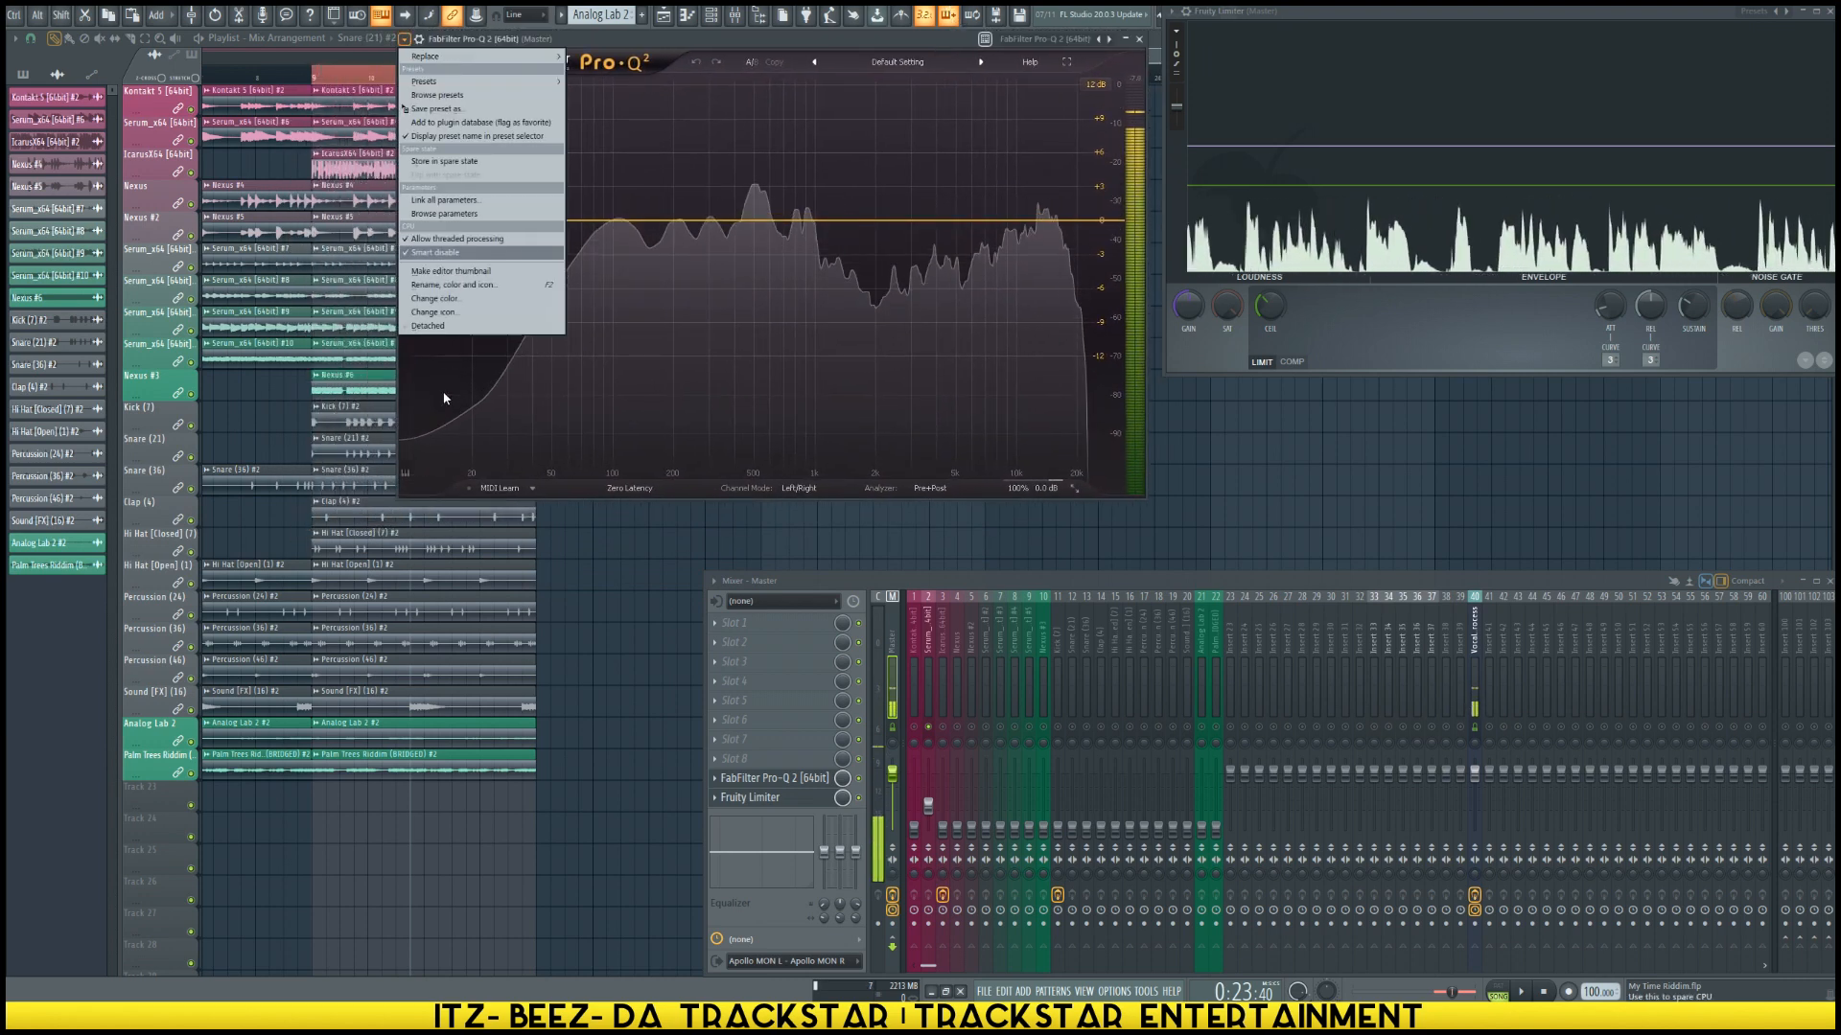
{"action": "left_click", "coordinate": [429, 326]}
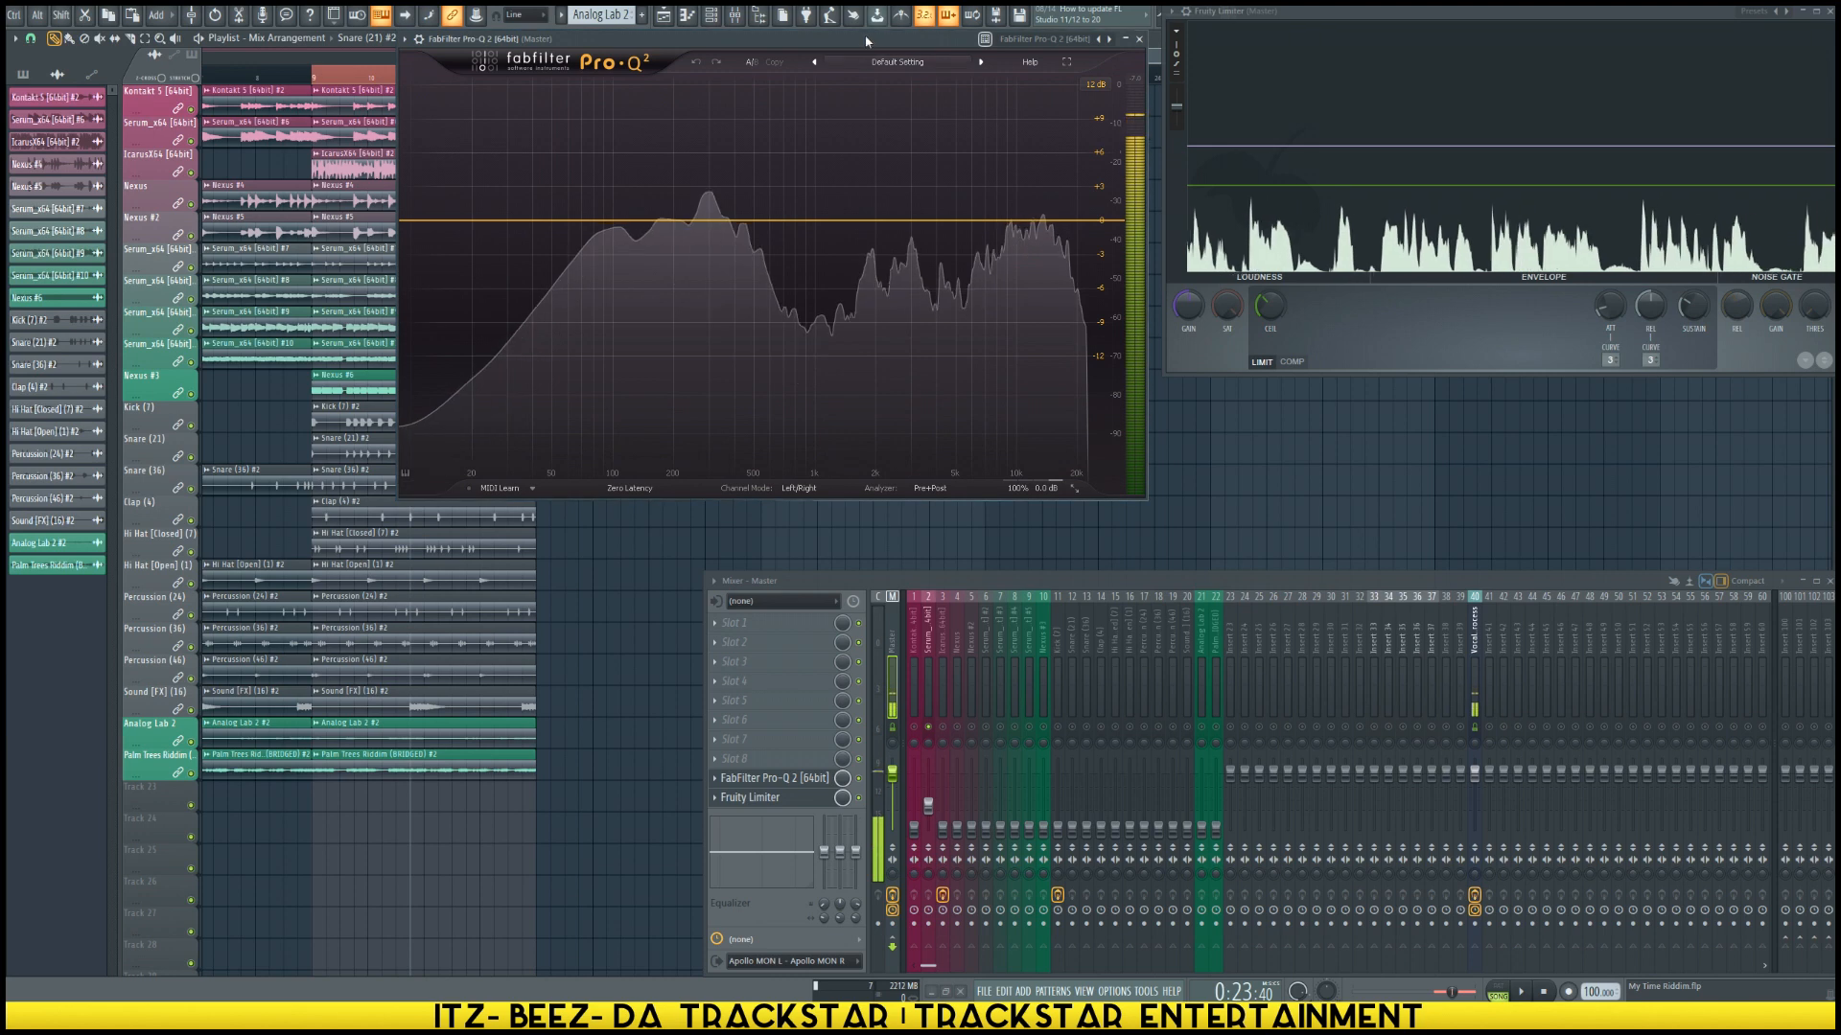
{"action": "left_click_drag", "start_coordinate": [865, 41], "coordinate": [878, 13]}
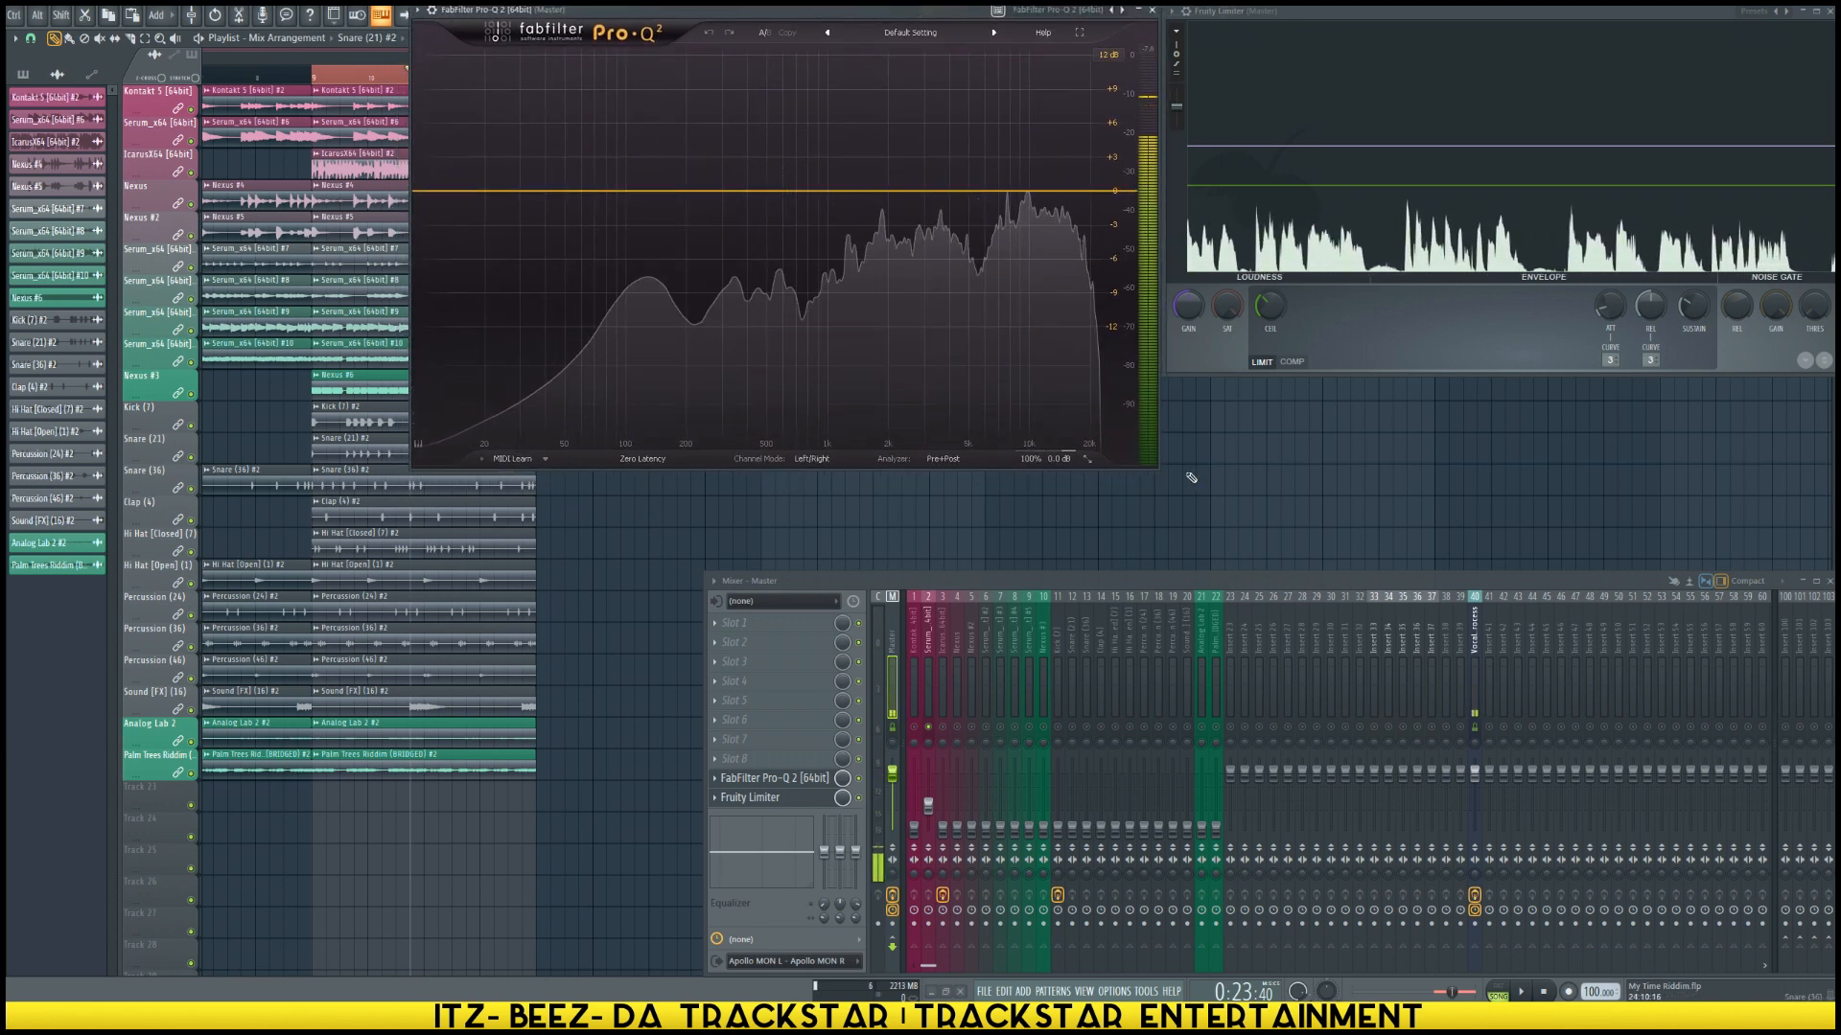
{"action": "left_click", "coordinate": [1089, 459]}
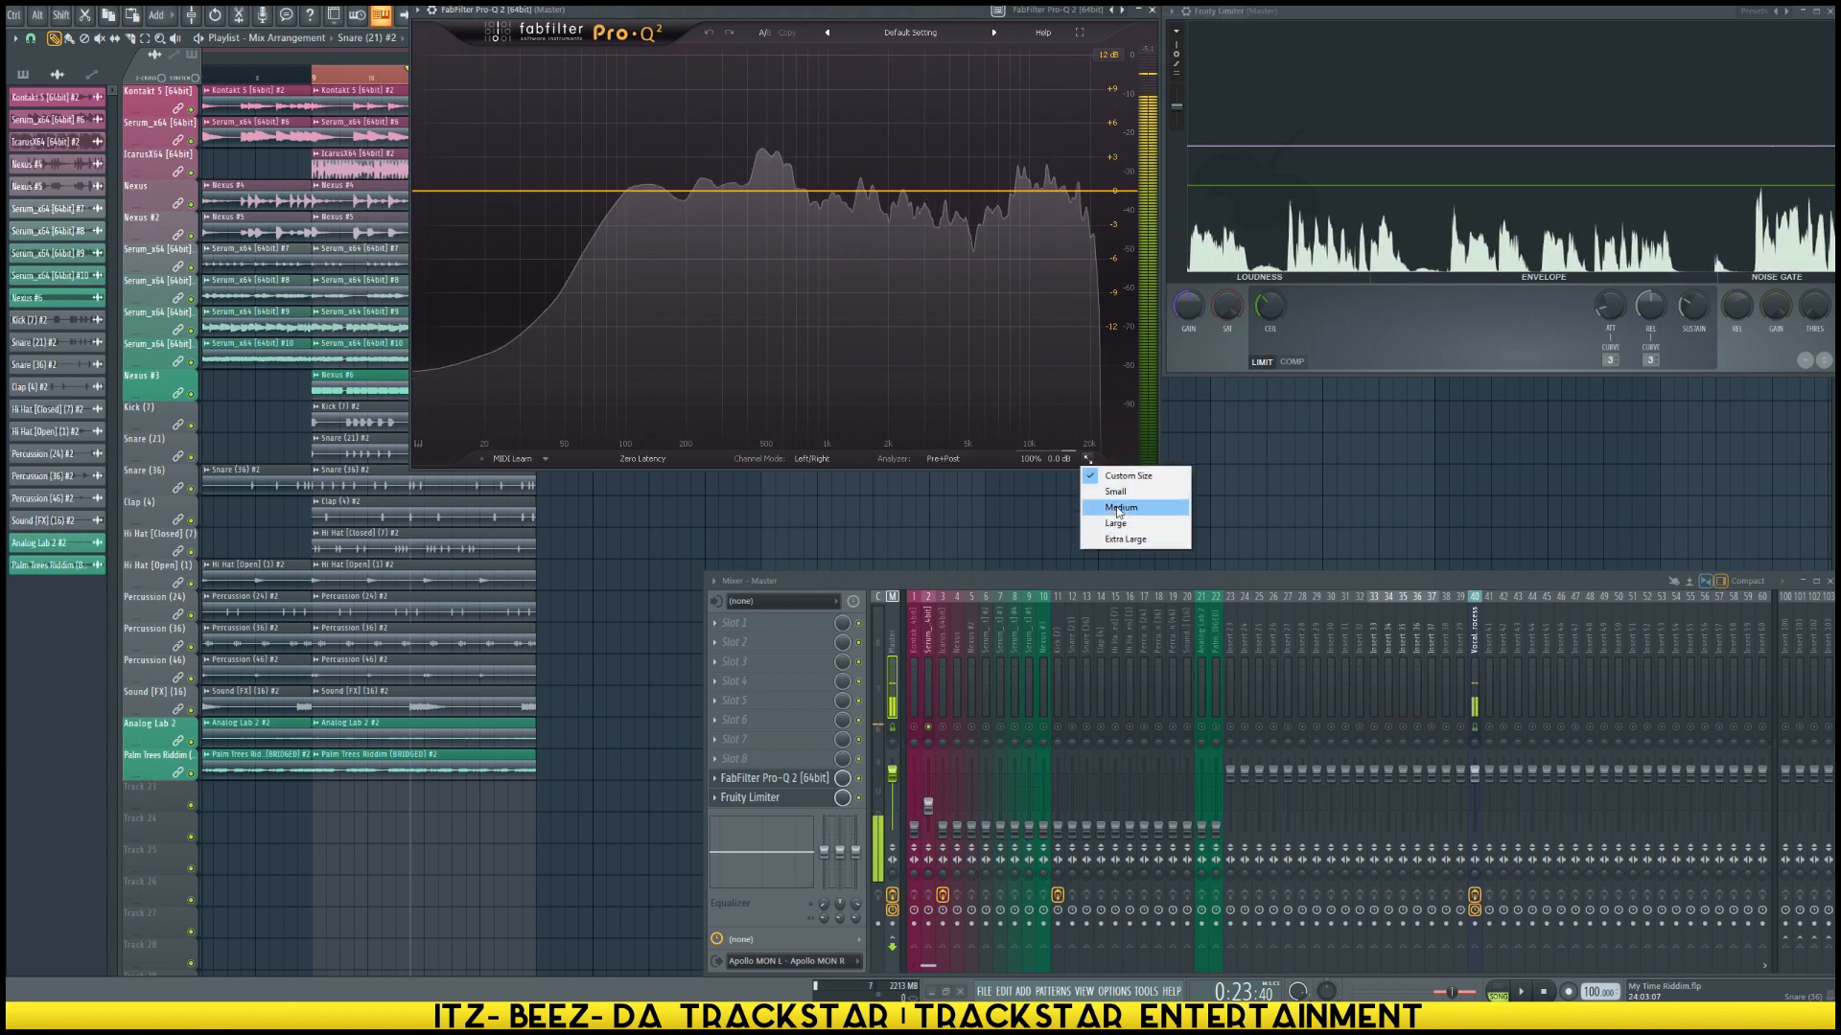
{"action": "left_click", "coordinate": [1138, 472]}
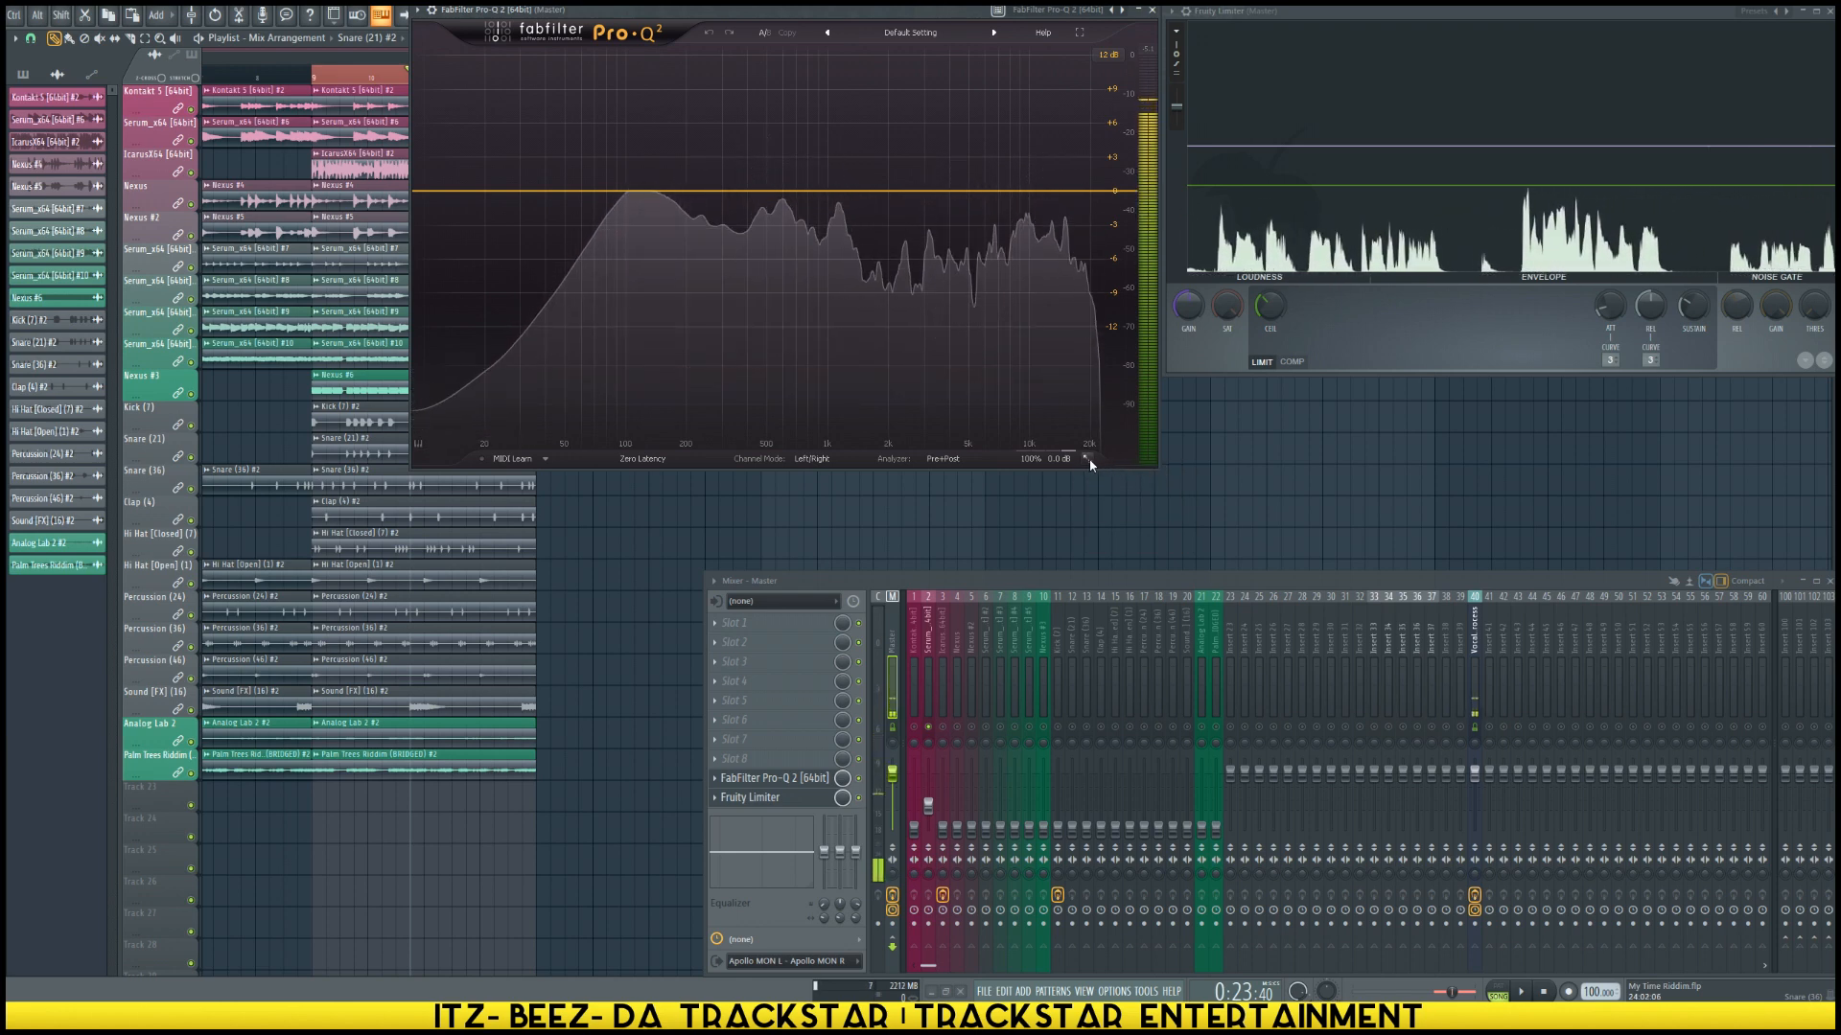
{"action": "left_click_drag", "start_coordinate": [997, 11], "coordinate": [1058, 144]}
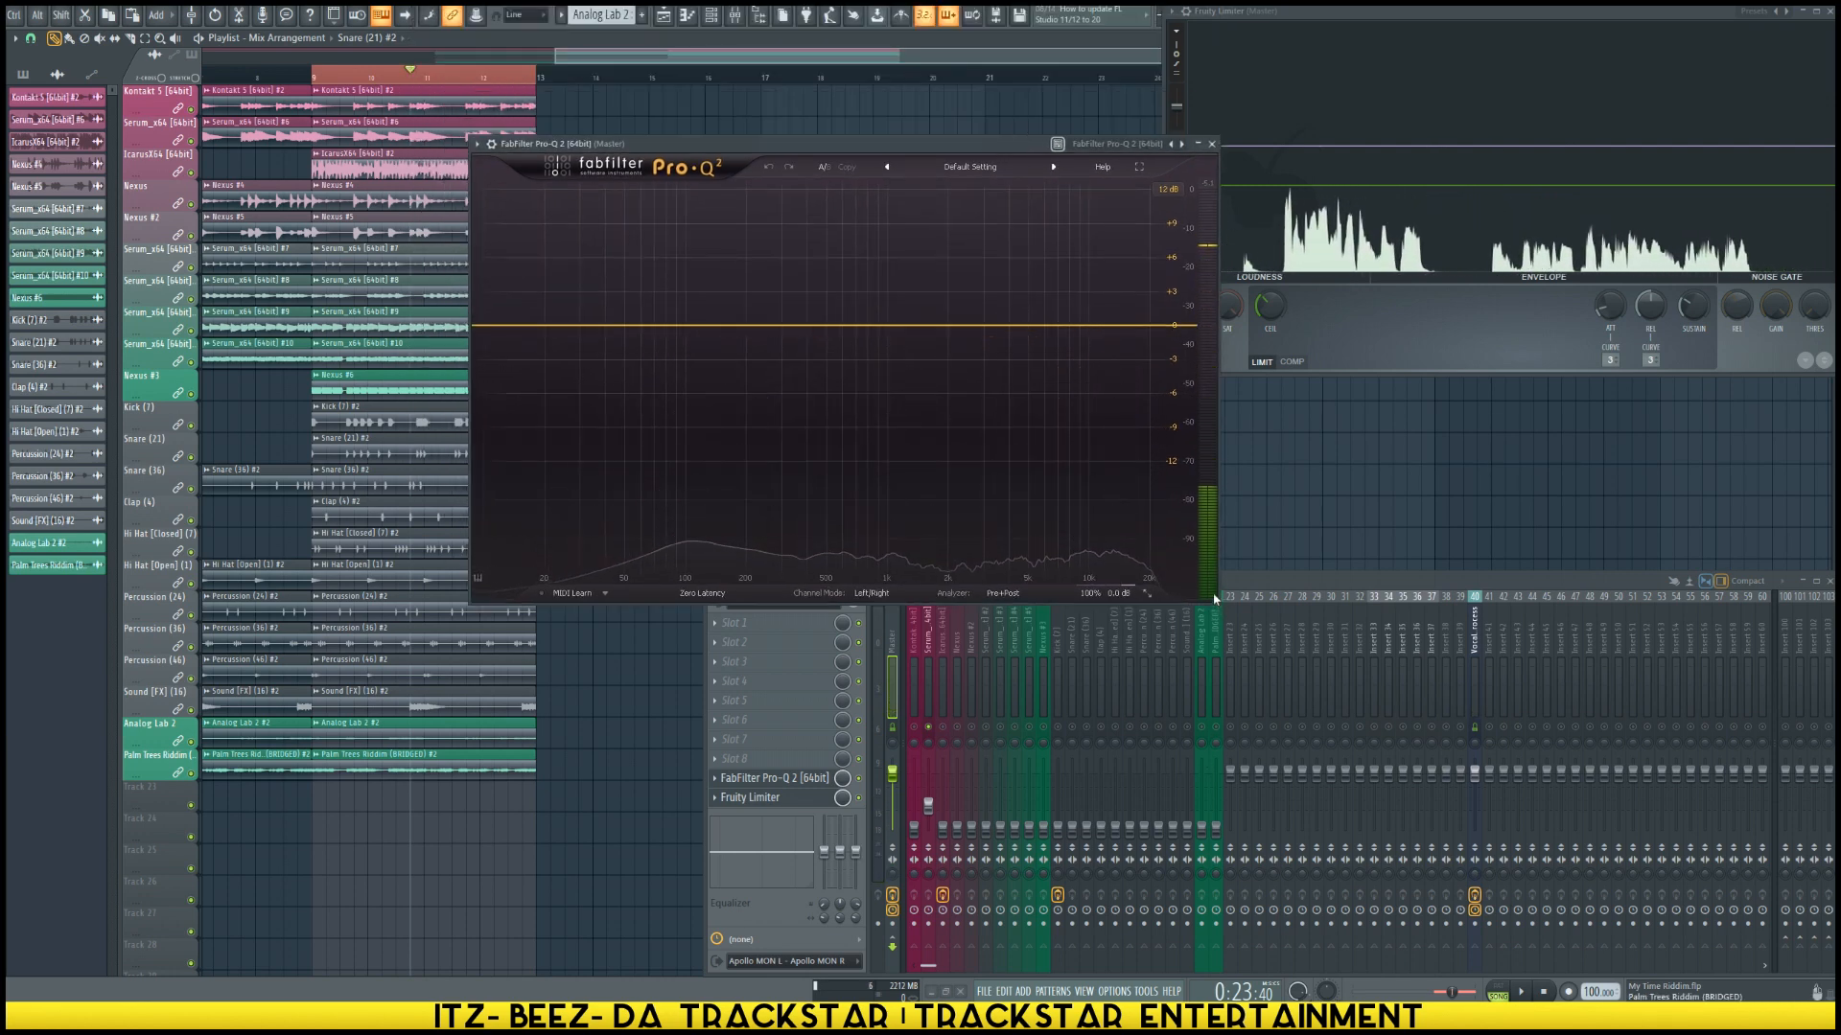
{"action": "left_click_drag", "start_coordinate": [1217, 602], "coordinate": [1158, 532]}
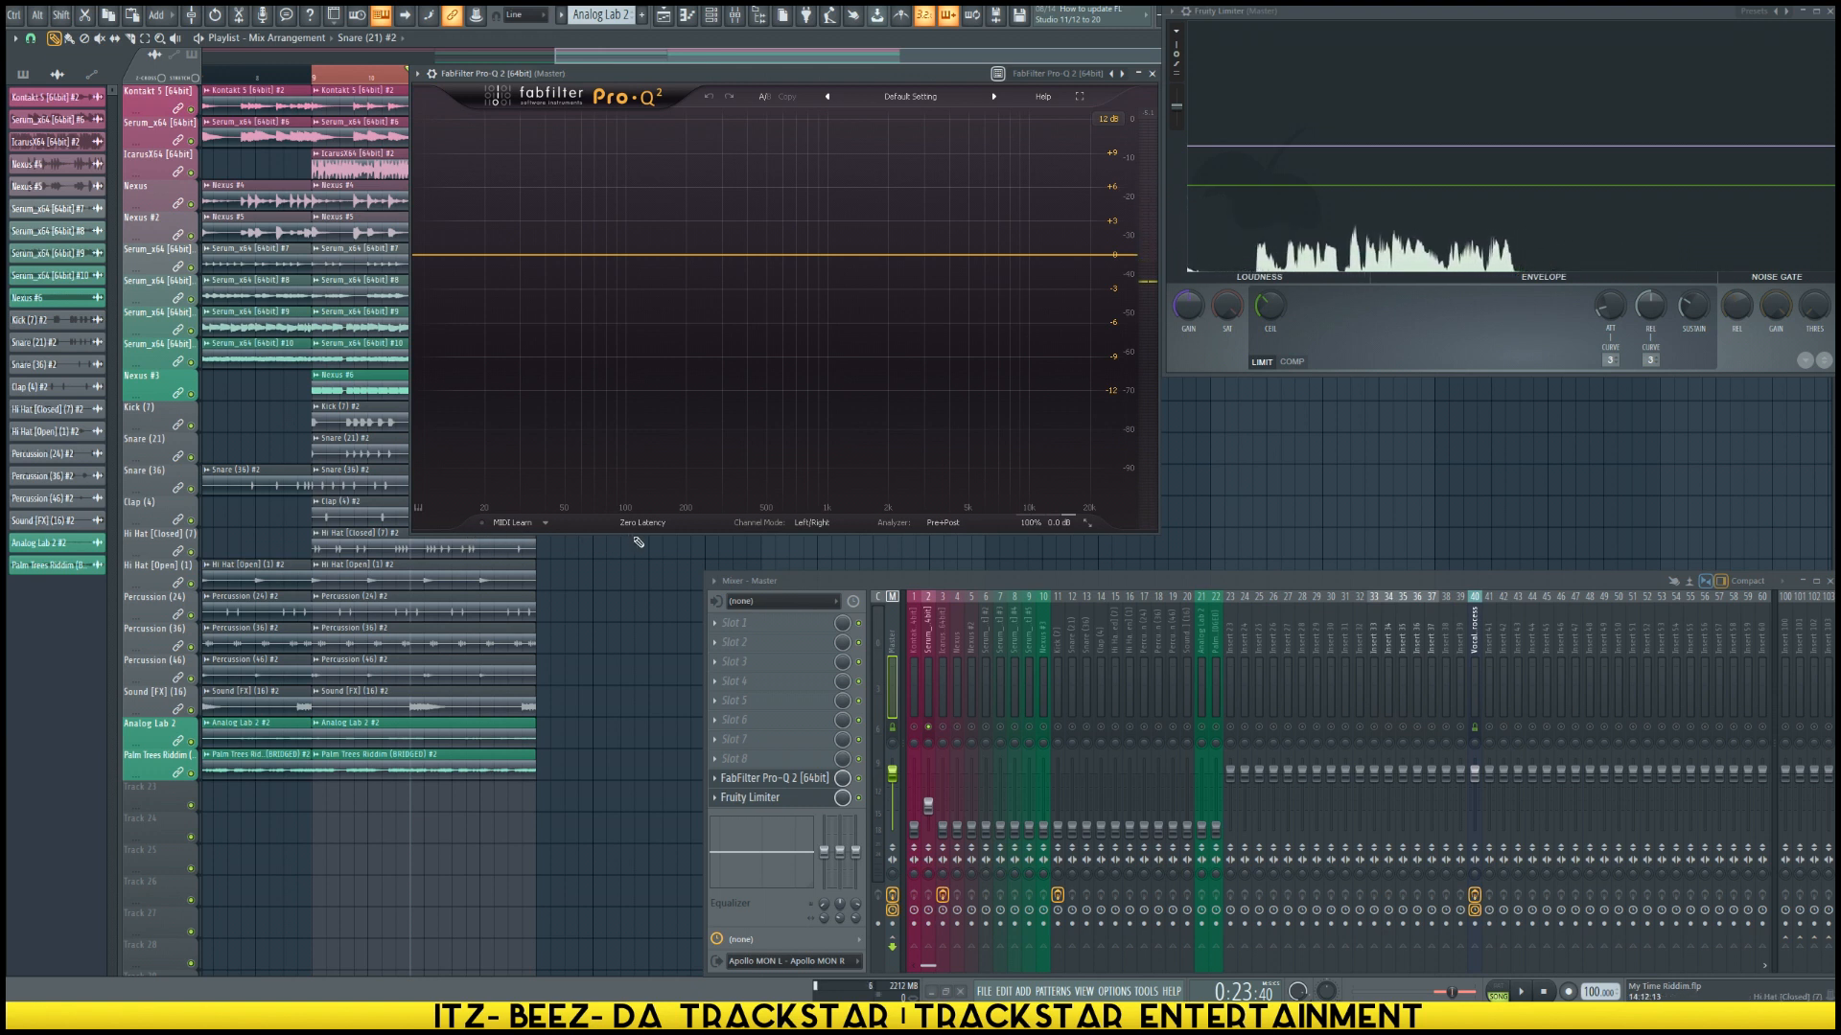
Step: Set the FabFilter Pro-Q 2 window to the Small size and place it directly beside the Fruity Limiter
{"action": "left_click", "coordinate": [1085, 524]}
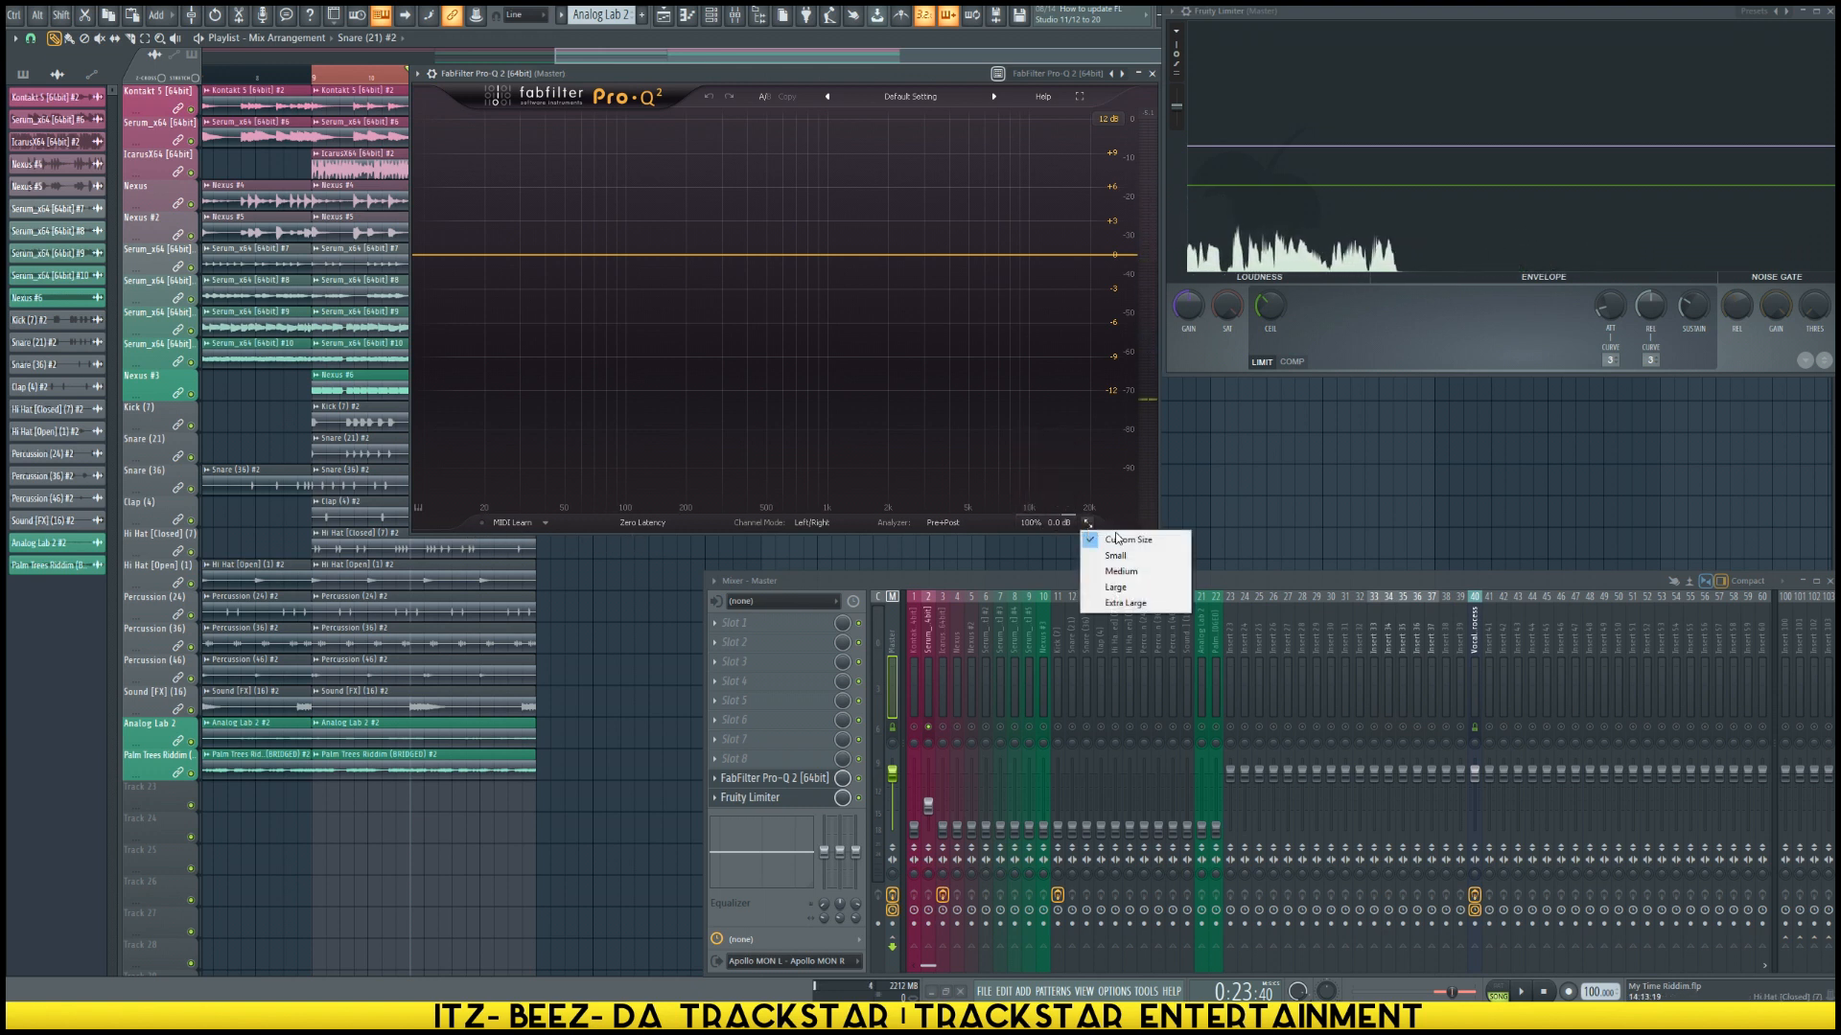
{"action": "left_click", "coordinate": [1088, 537]}
{"action": "left_click", "coordinate": [1085, 525]}
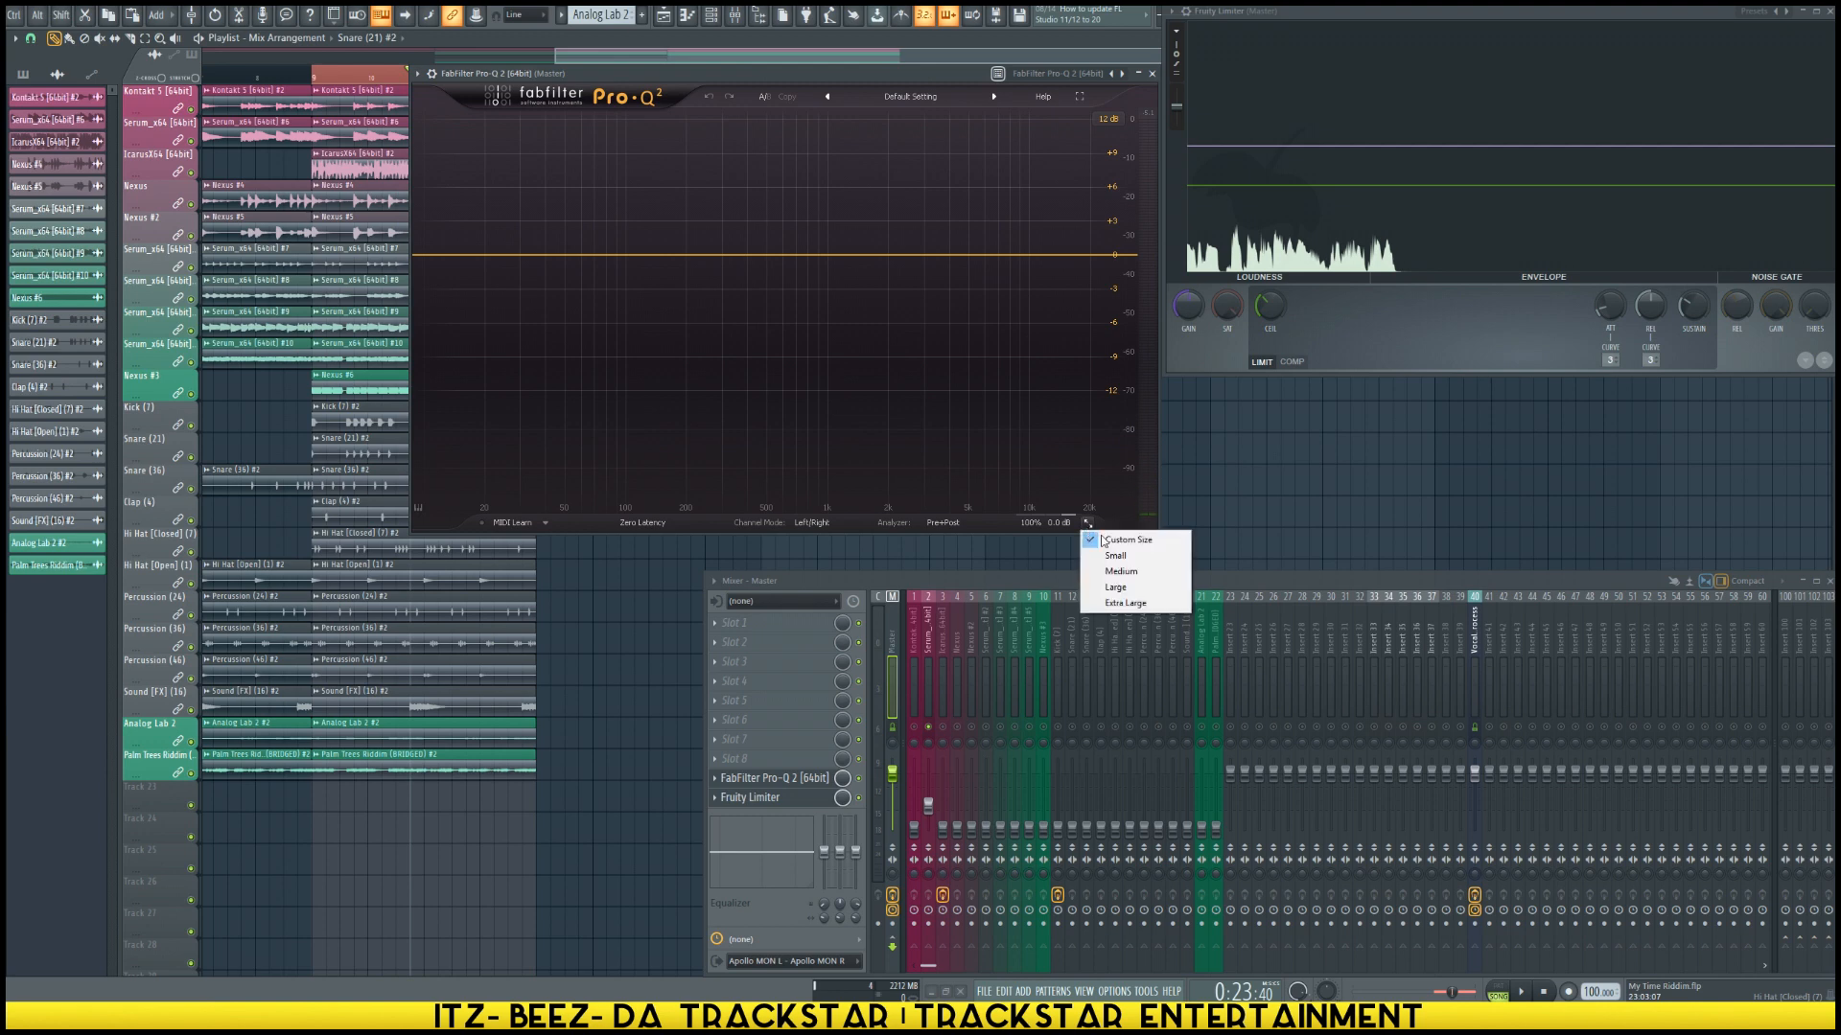
{"action": "left_click", "coordinate": [1117, 555]}
{"action": "left_click_drag", "start_coordinate": [712, 81], "coordinate": [942, 14]}
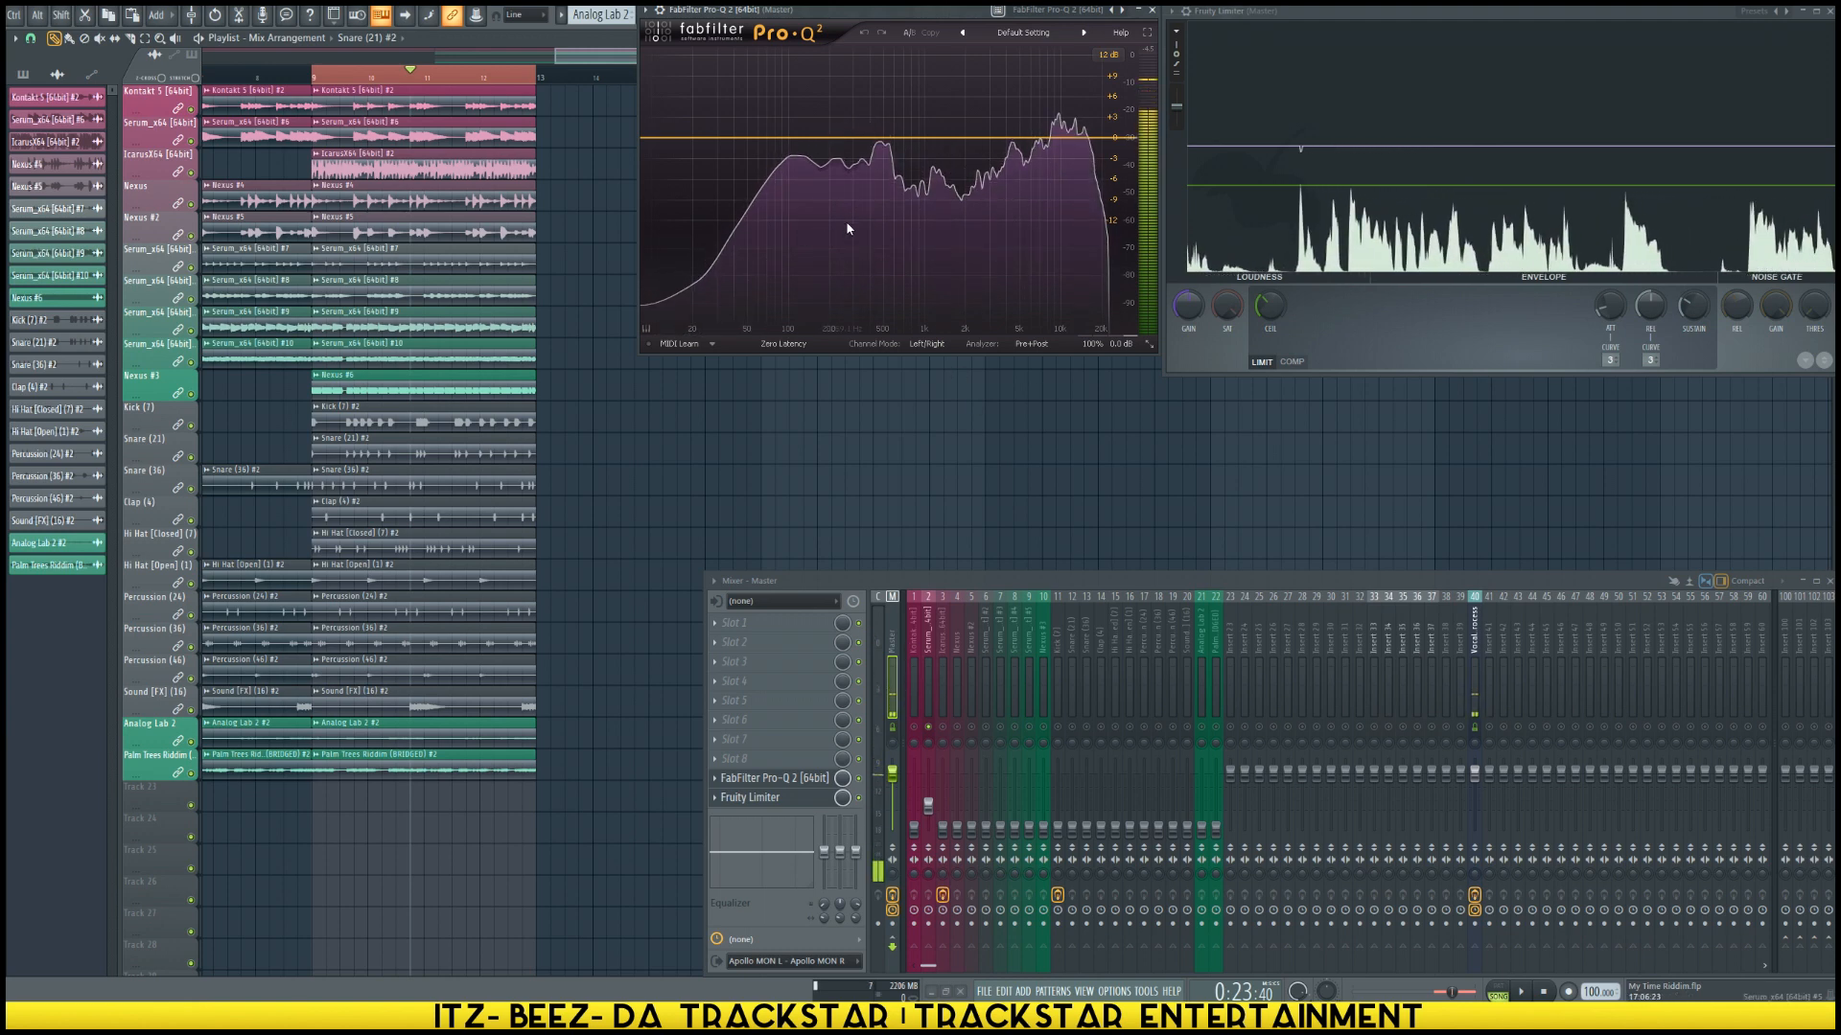
Step: Try a 30 dB display range in the Master's Pro-Q 2, and settle on a 6 dB range
{"action": "left_click", "coordinate": [1108, 54]}
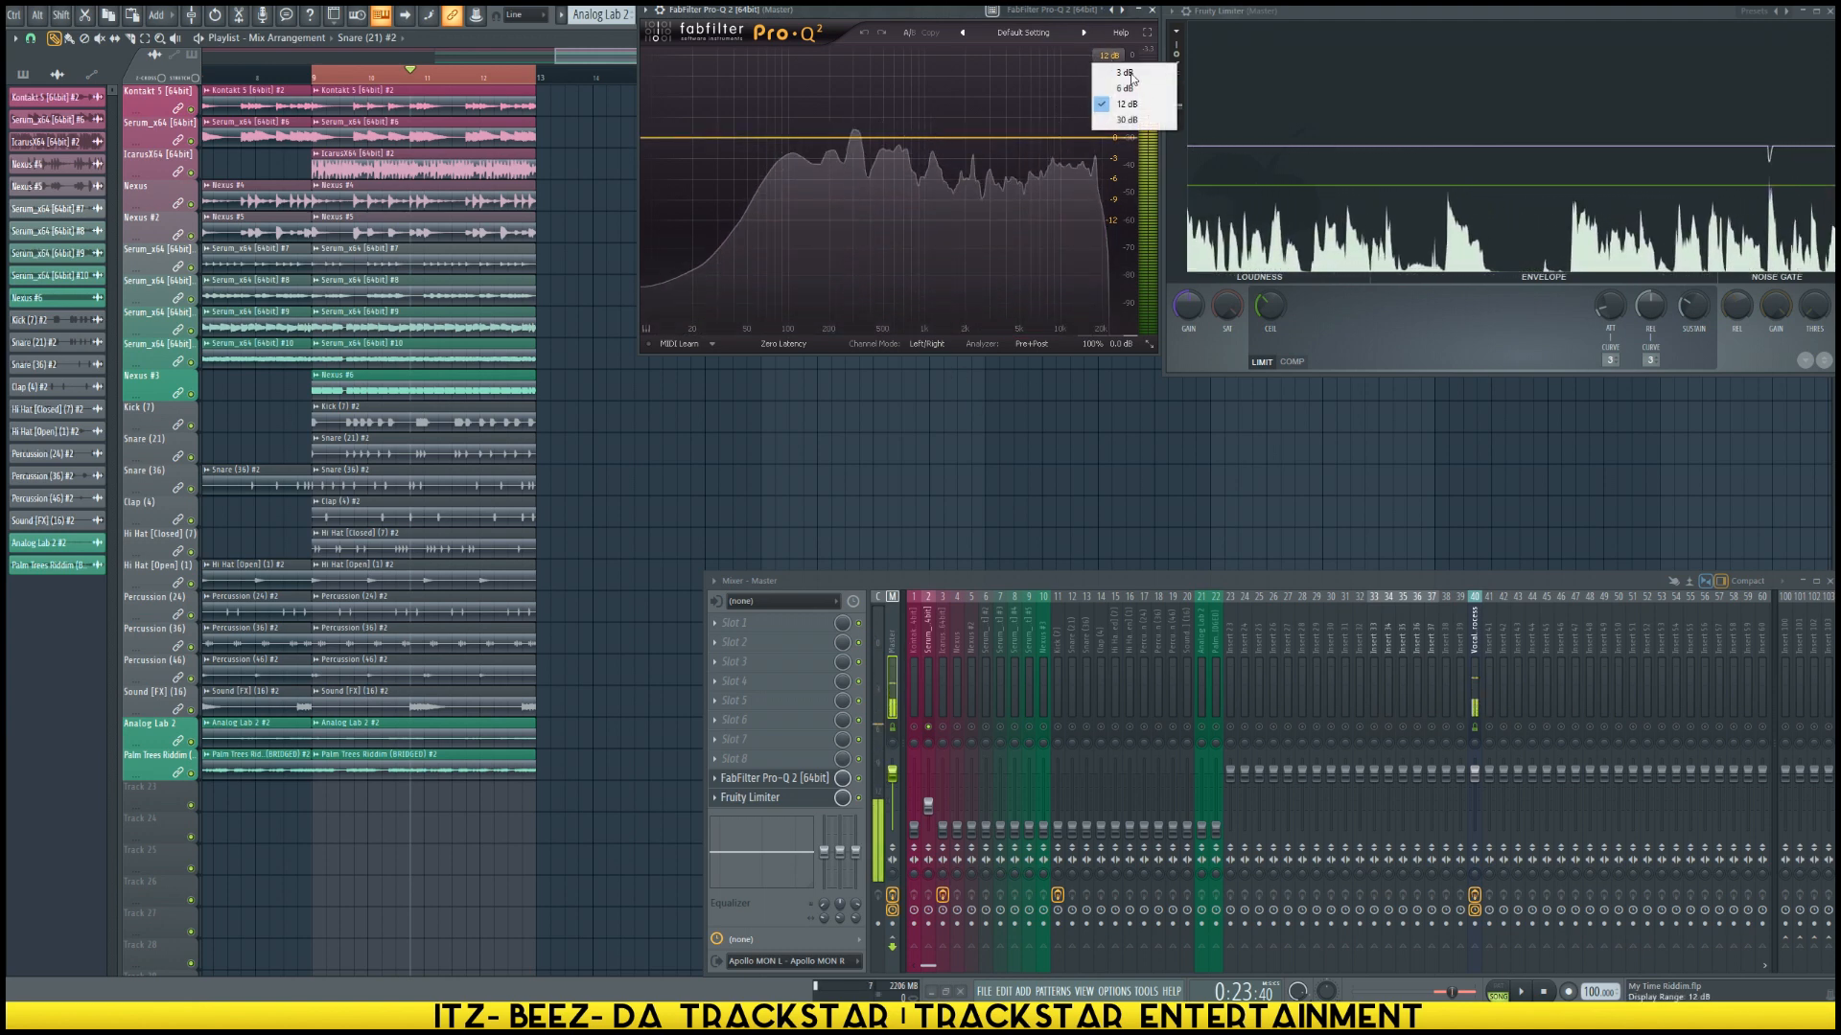
{"action": "left_click", "coordinate": [1139, 124]}
{"action": "left_click", "coordinate": [1108, 54]}
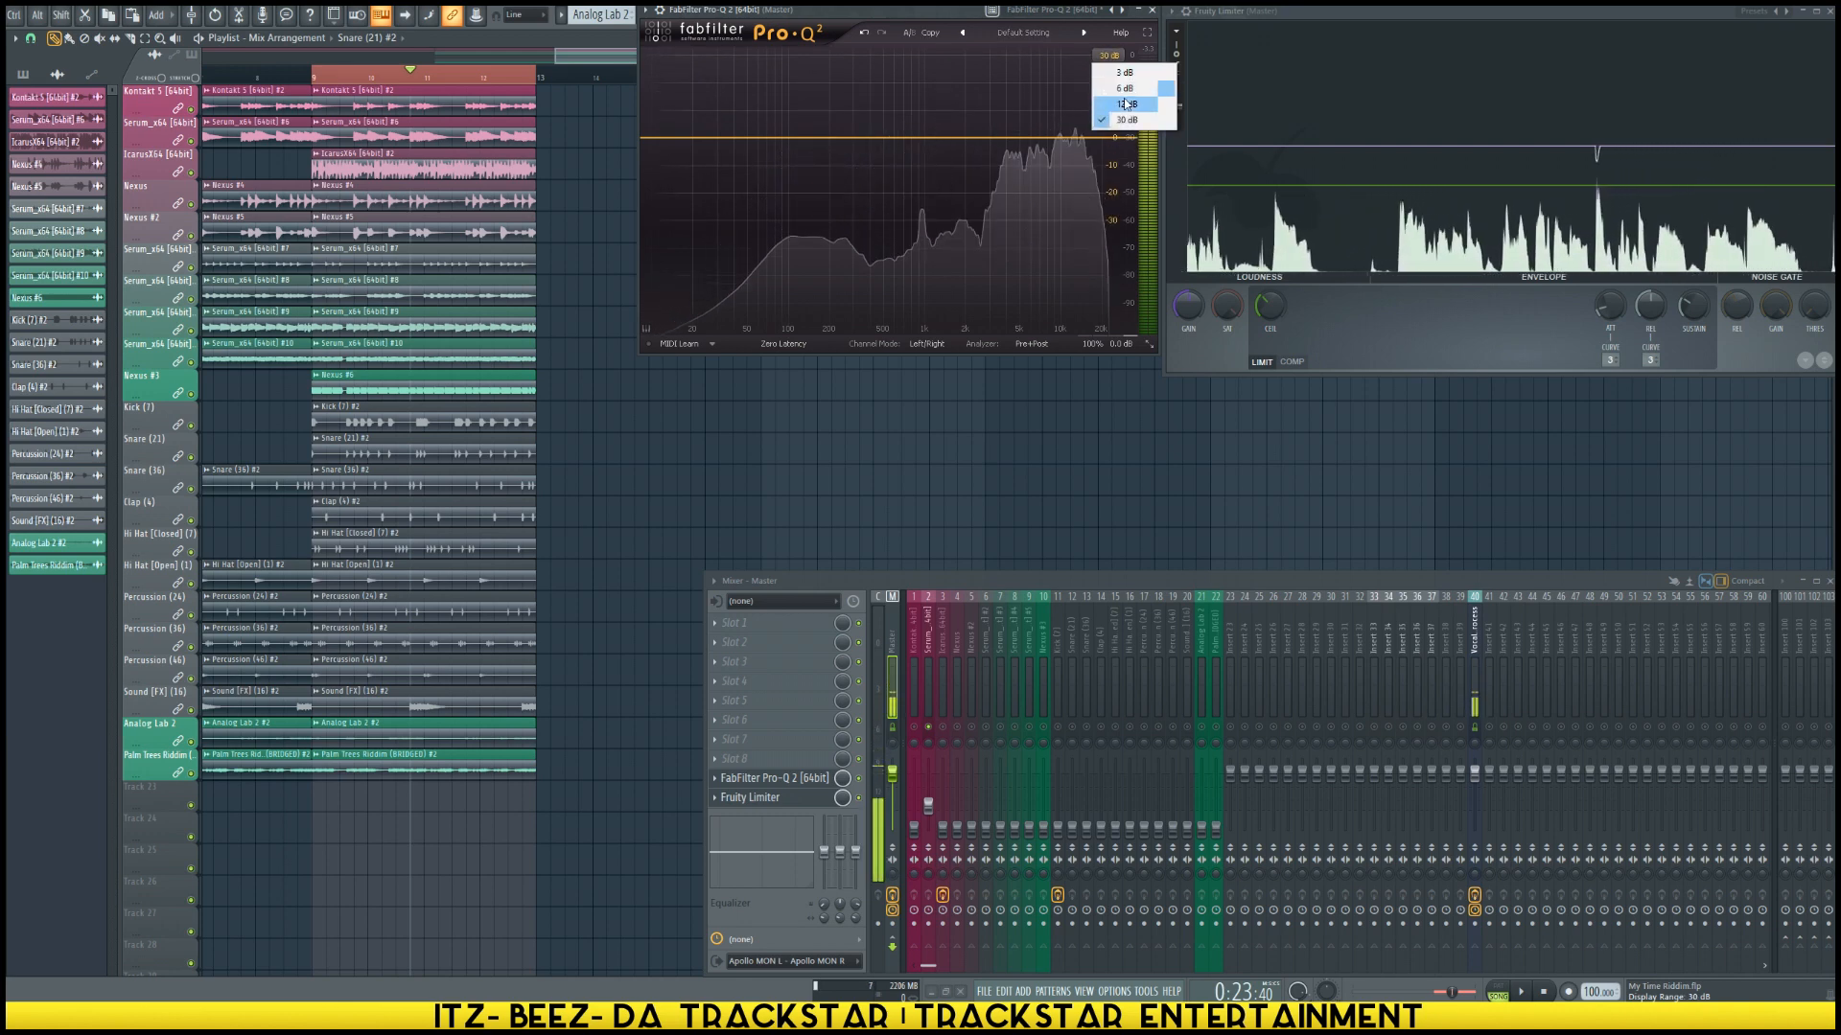
{"action": "left_click", "coordinate": [1121, 90]}
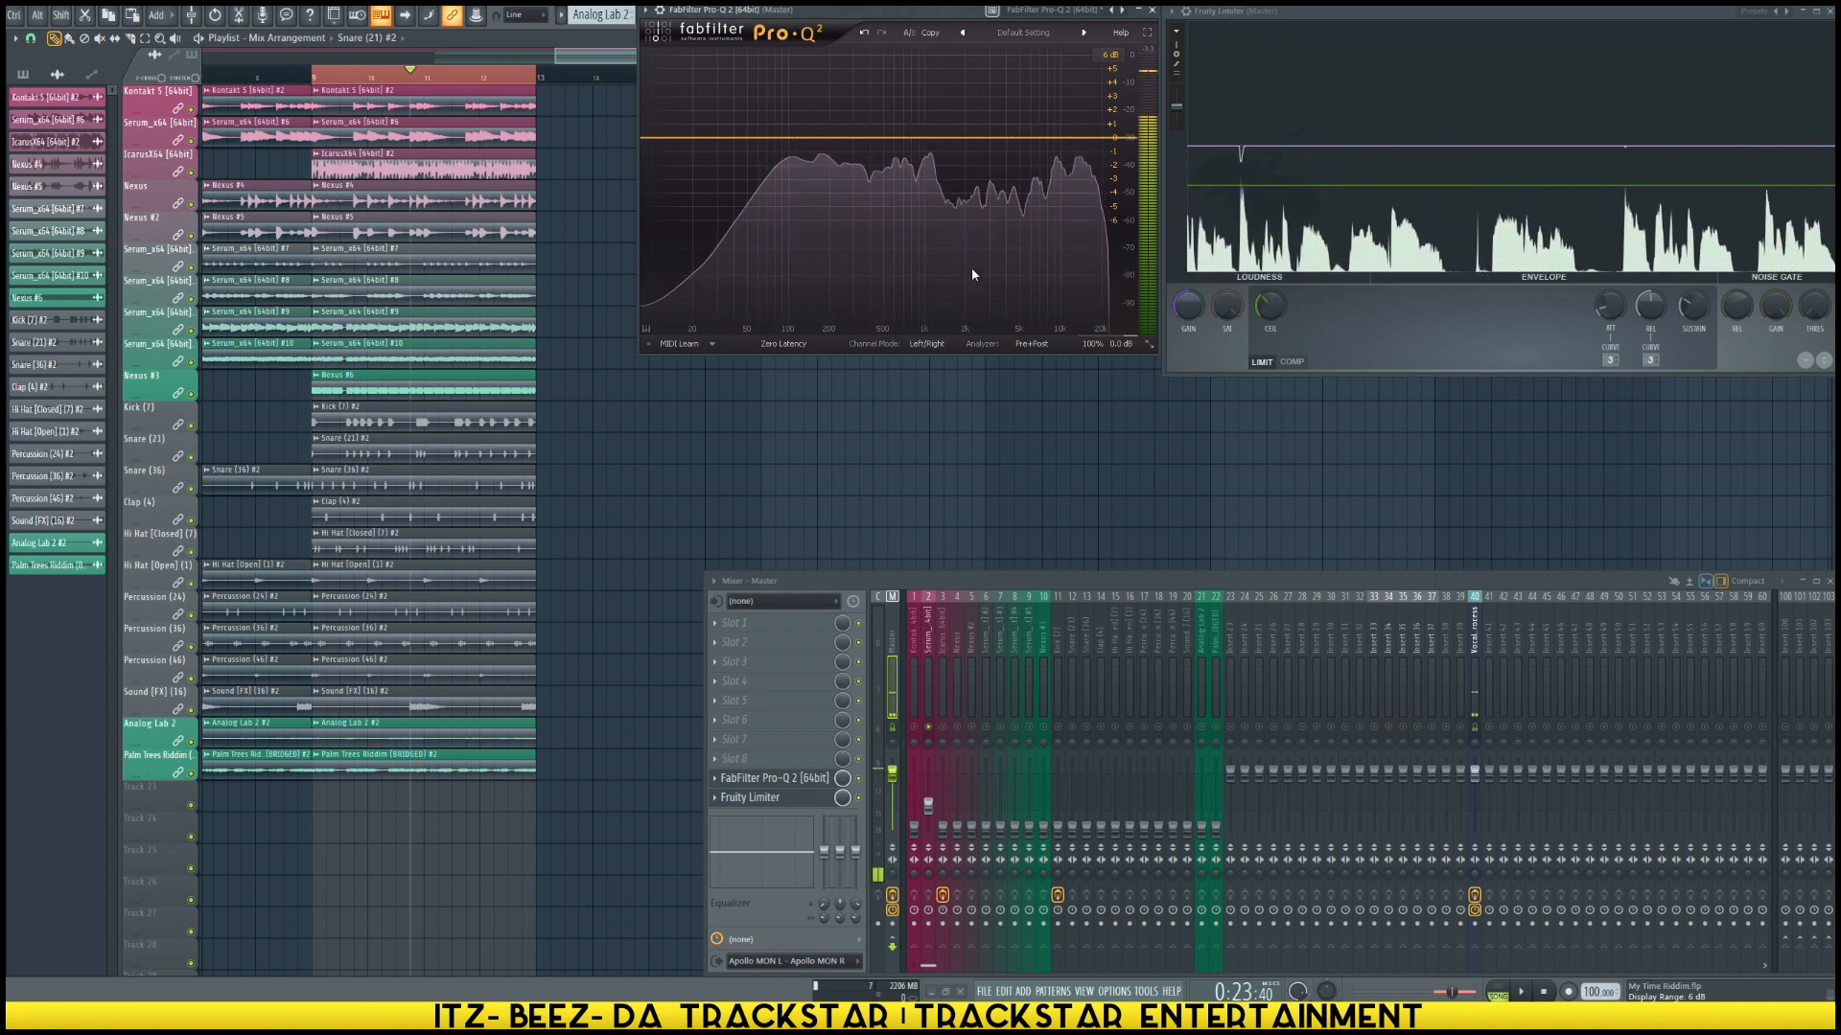
Step: Play the loop and examine the Serum_x64 track's spectrum in the Master's Pro-Q 2 analyzer
{"action": "left_click", "coordinate": [928, 805]}
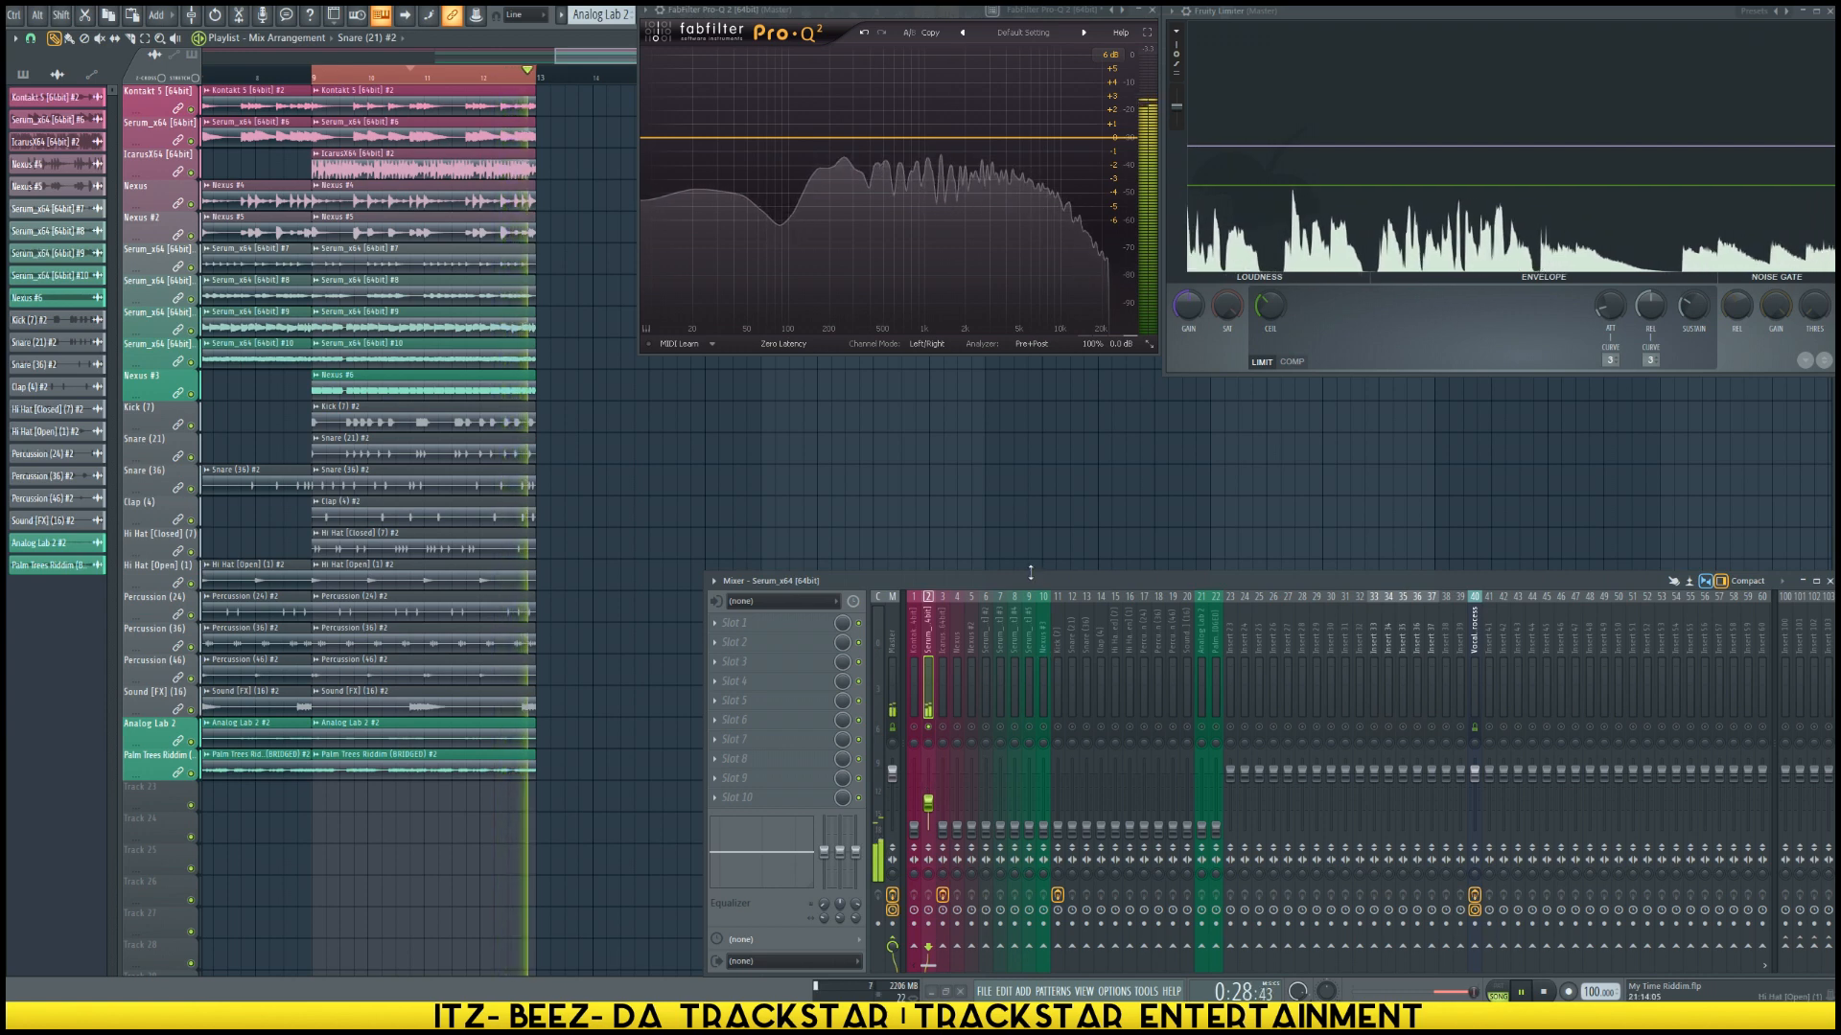
{"action": "key", "text": "space"}
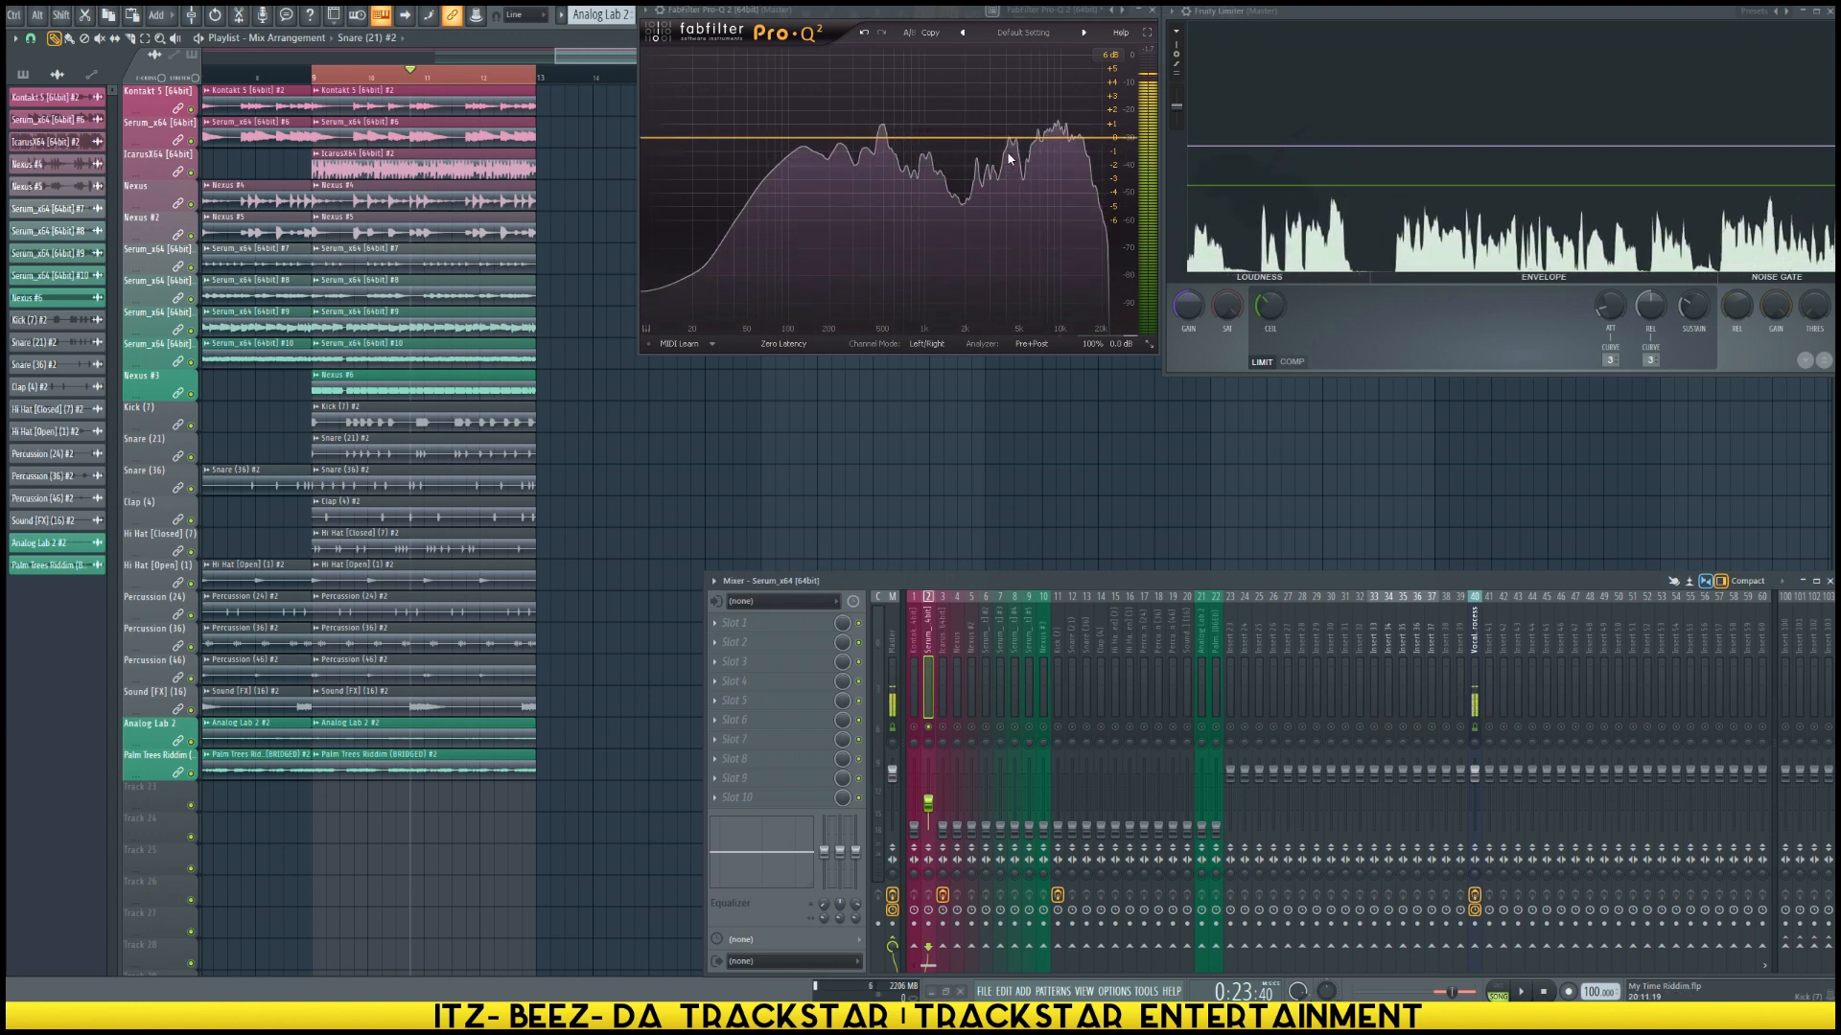
{"action": "left_click", "coordinate": [894, 661]}
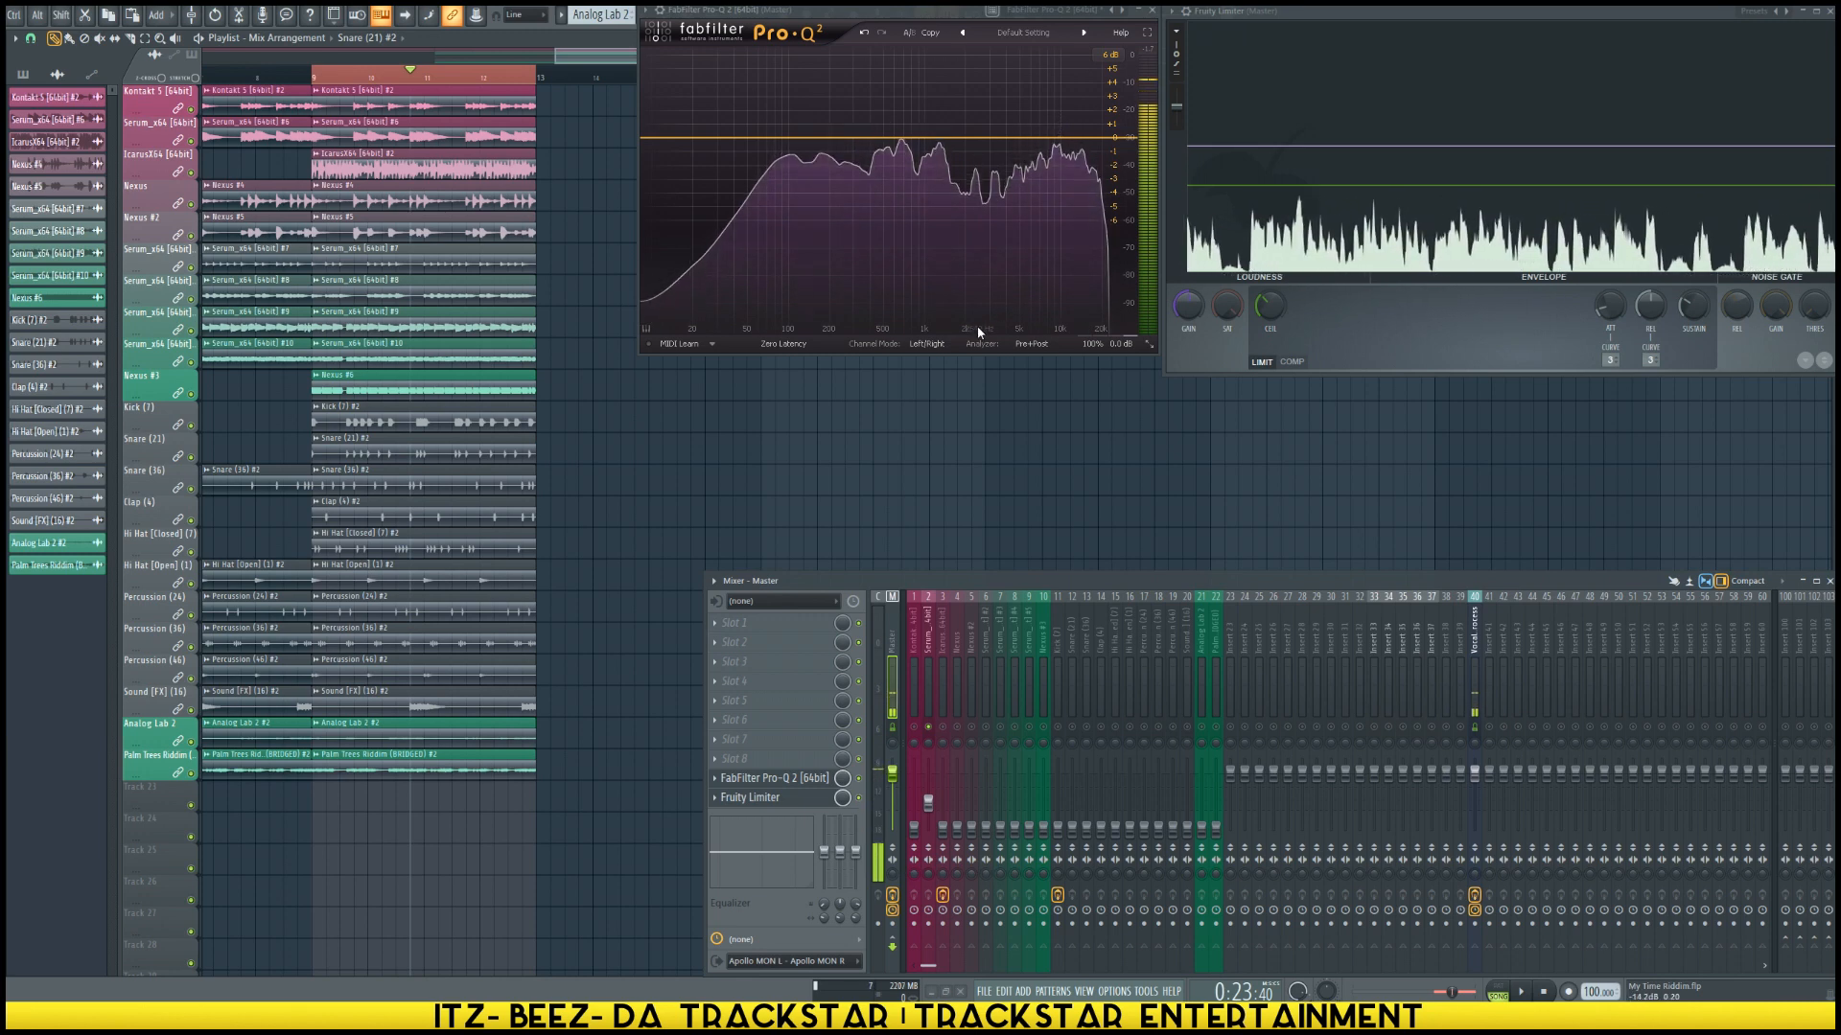
{"action": "left_click", "coordinate": [1149, 345]}
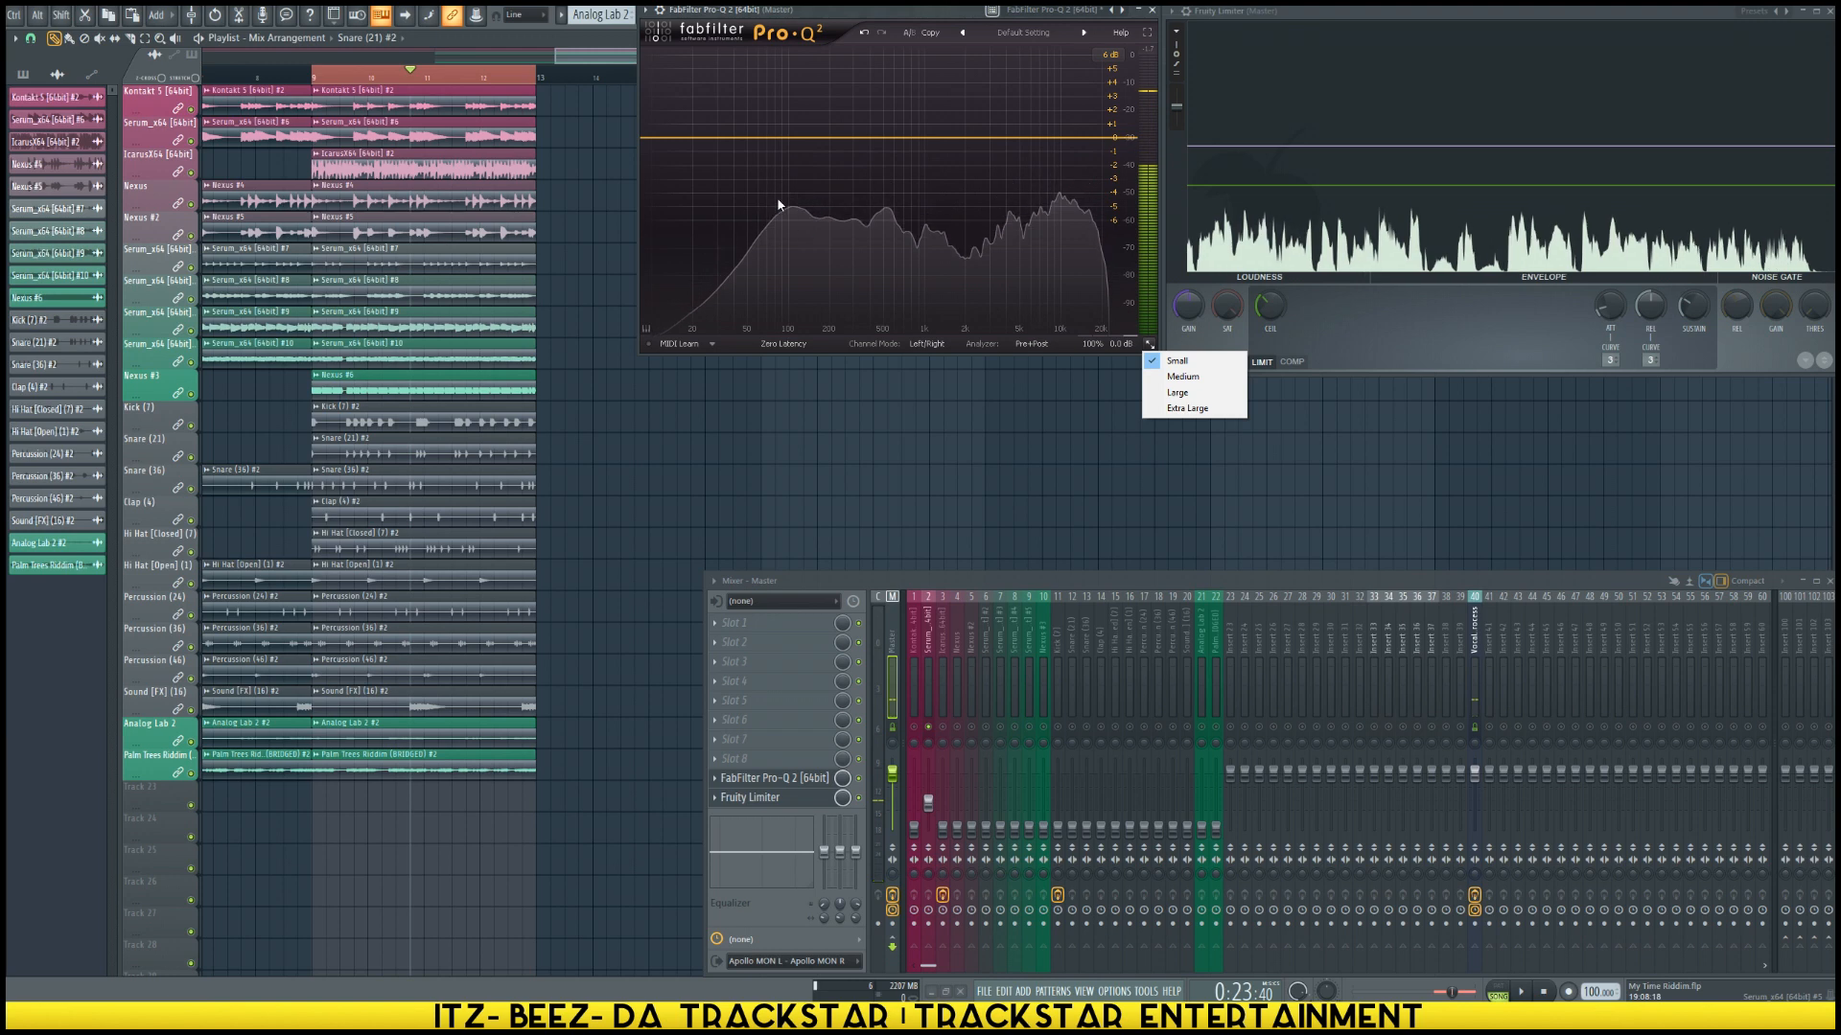
{"action": "left_click", "coordinate": [835, 20]}
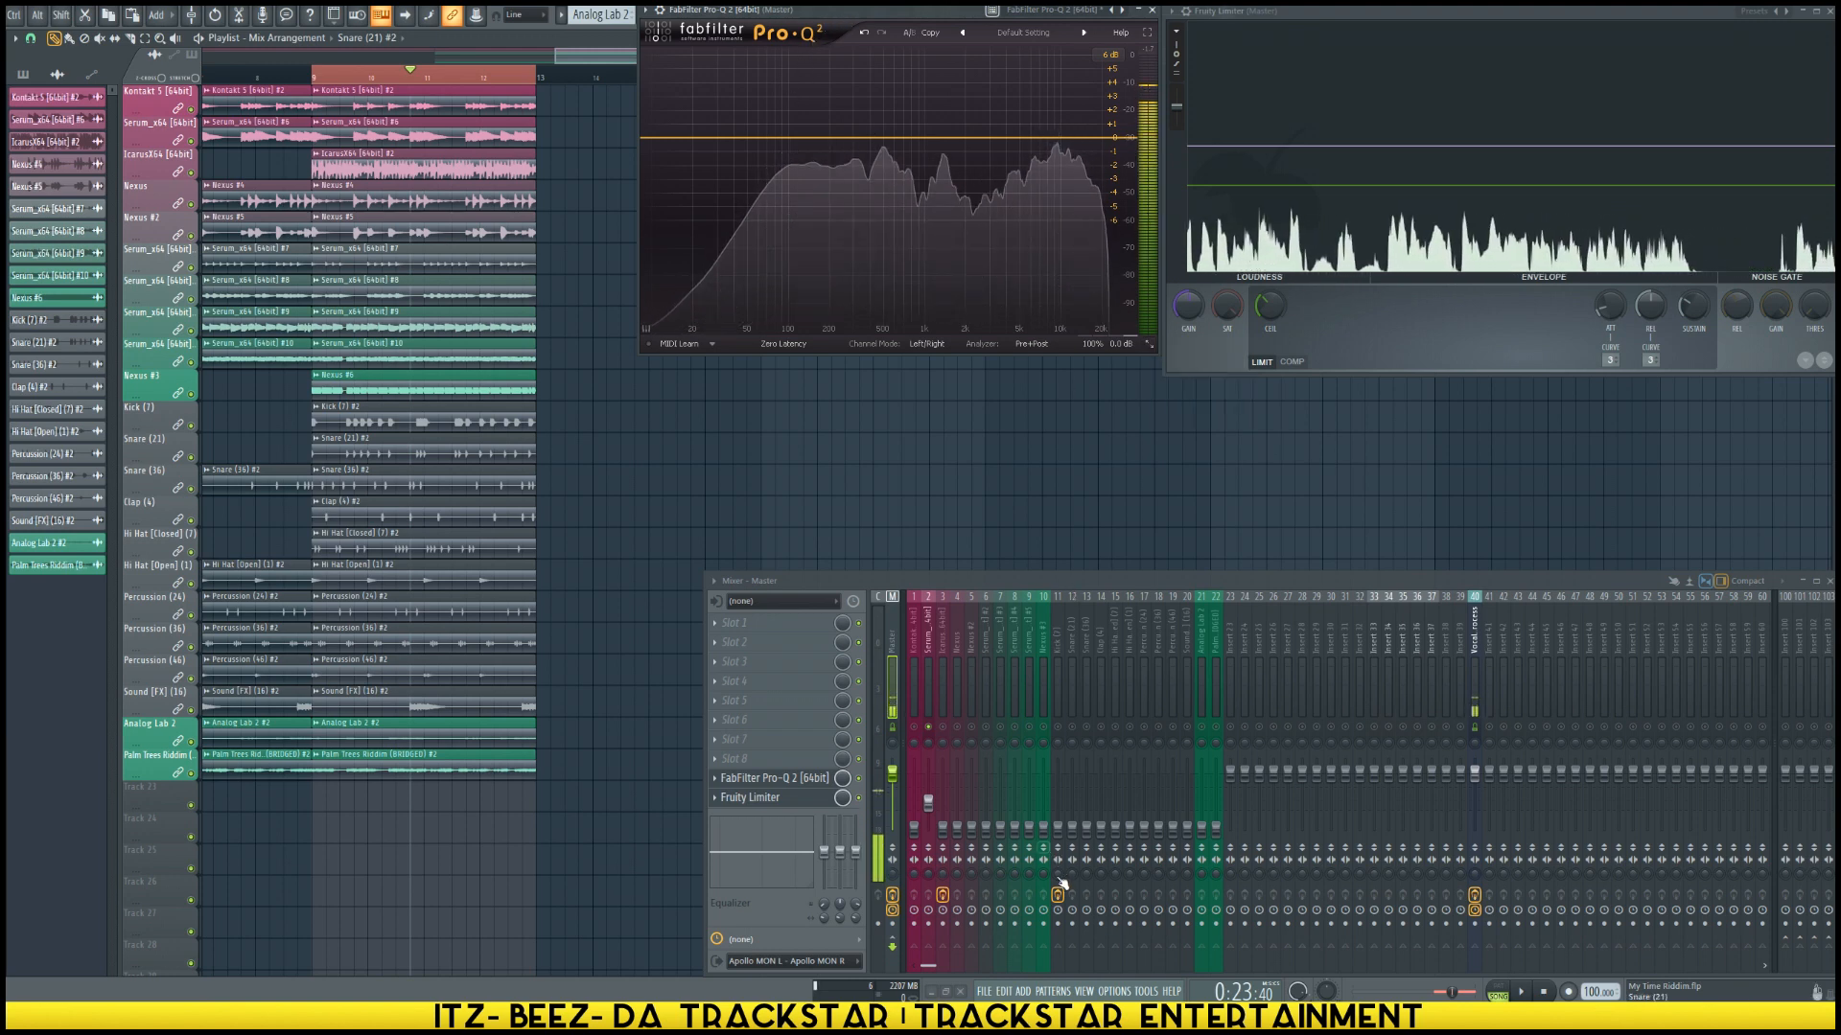
Step: Load Fruity Parametric EQ 2 from the stock plugins into slot 1 of the Serum_x64 track on insert 2
{"action": "left_click", "coordinate": [928, 803]}
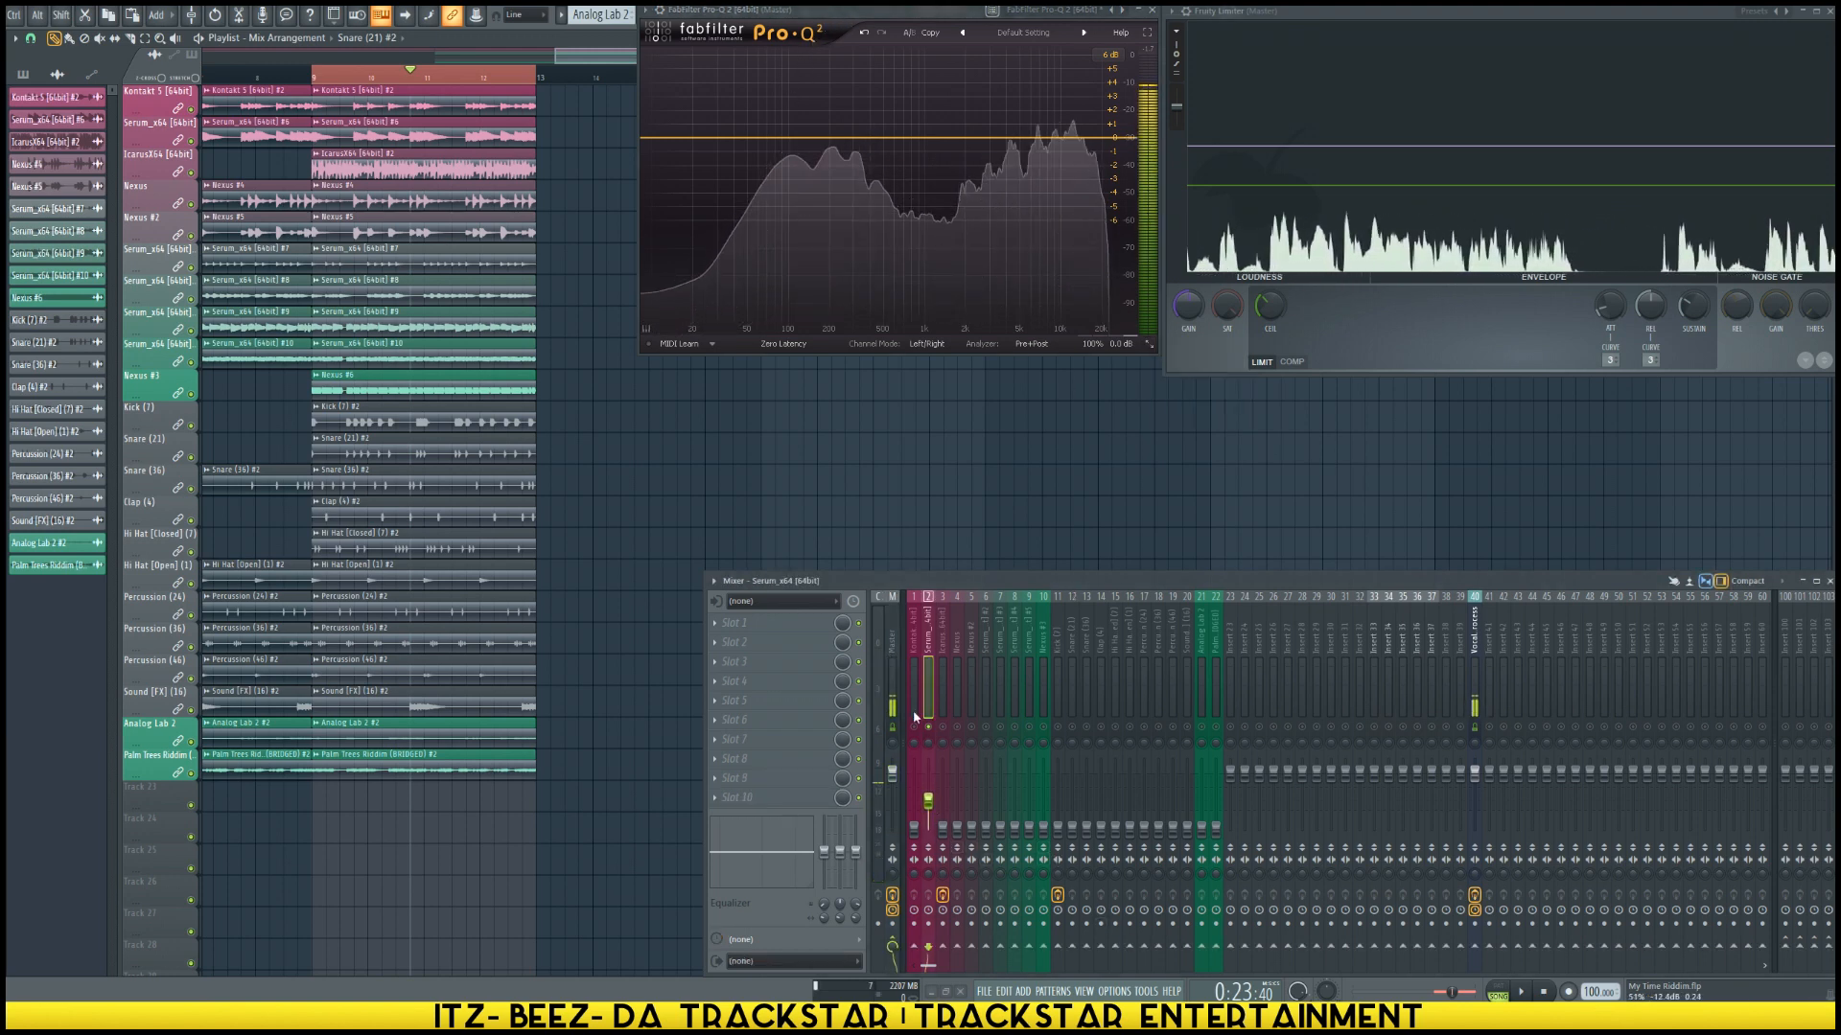
{"action": "left_click", "coordinate": [743, 624]}
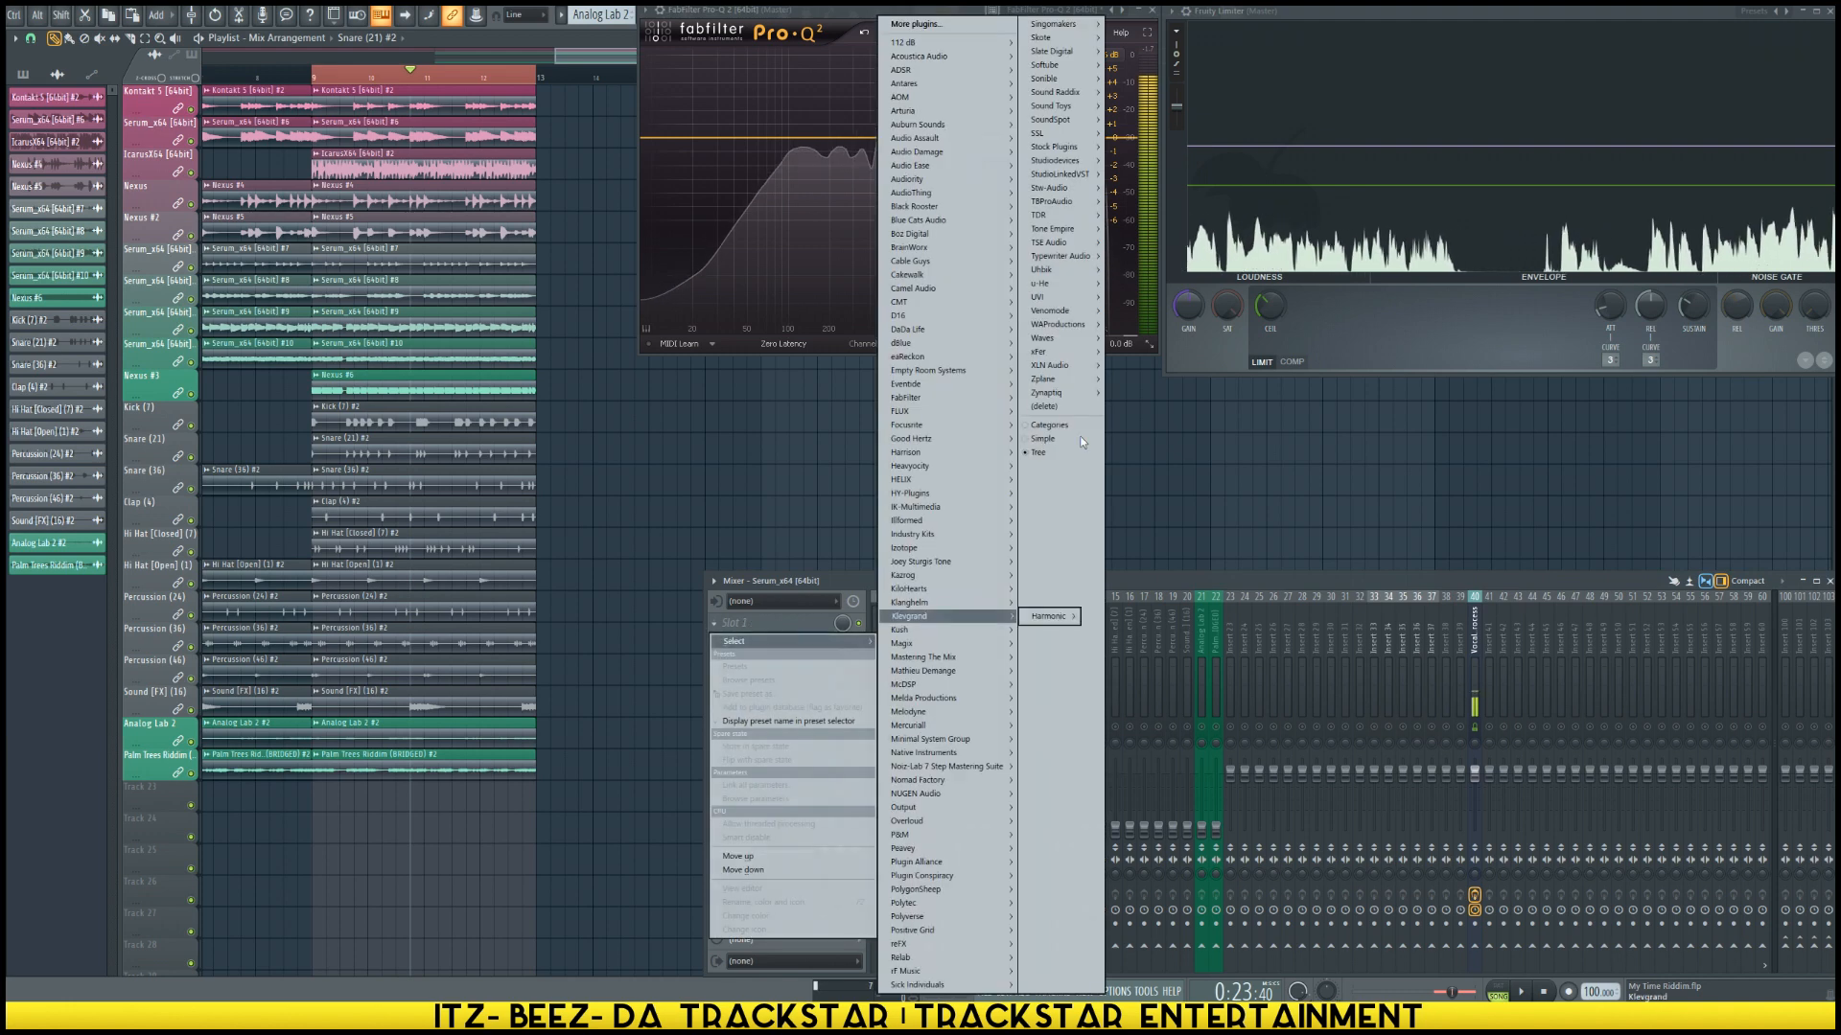
{"action": "mouse_move", "coordinate": [1072, 137]}
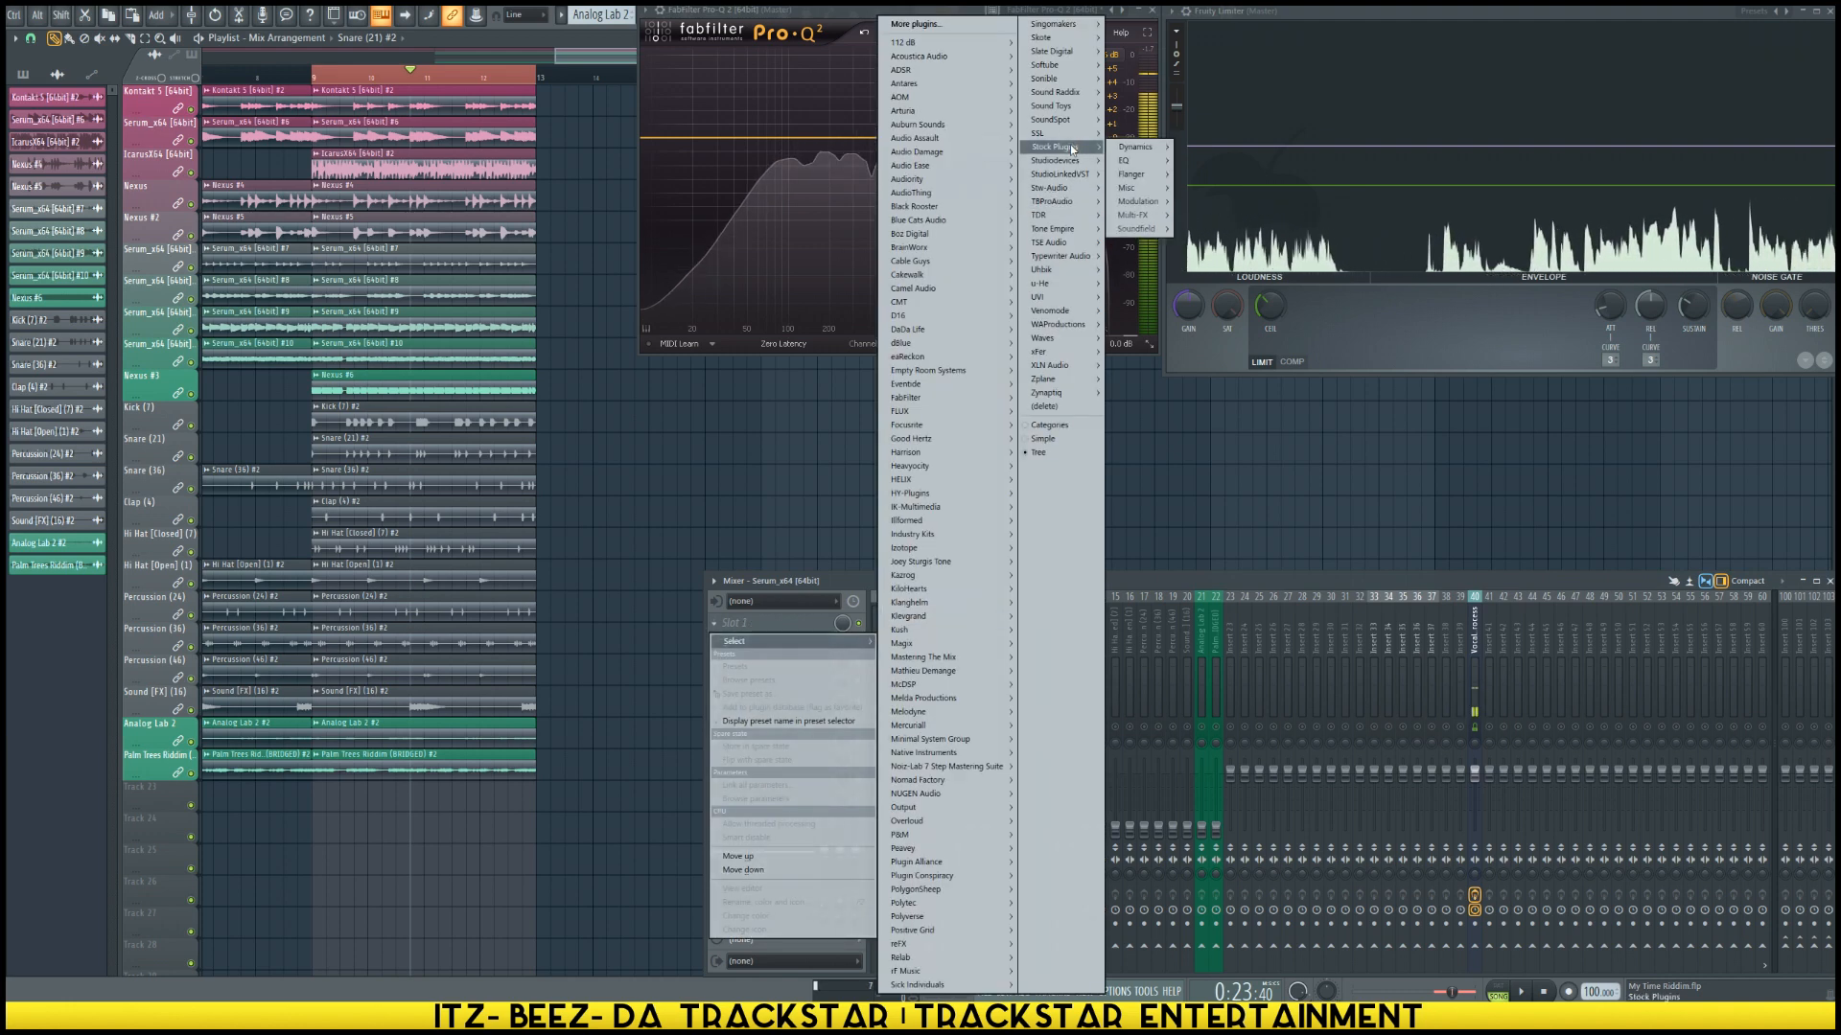
{"action": "left_click", "coordinate": [1193, 163]}
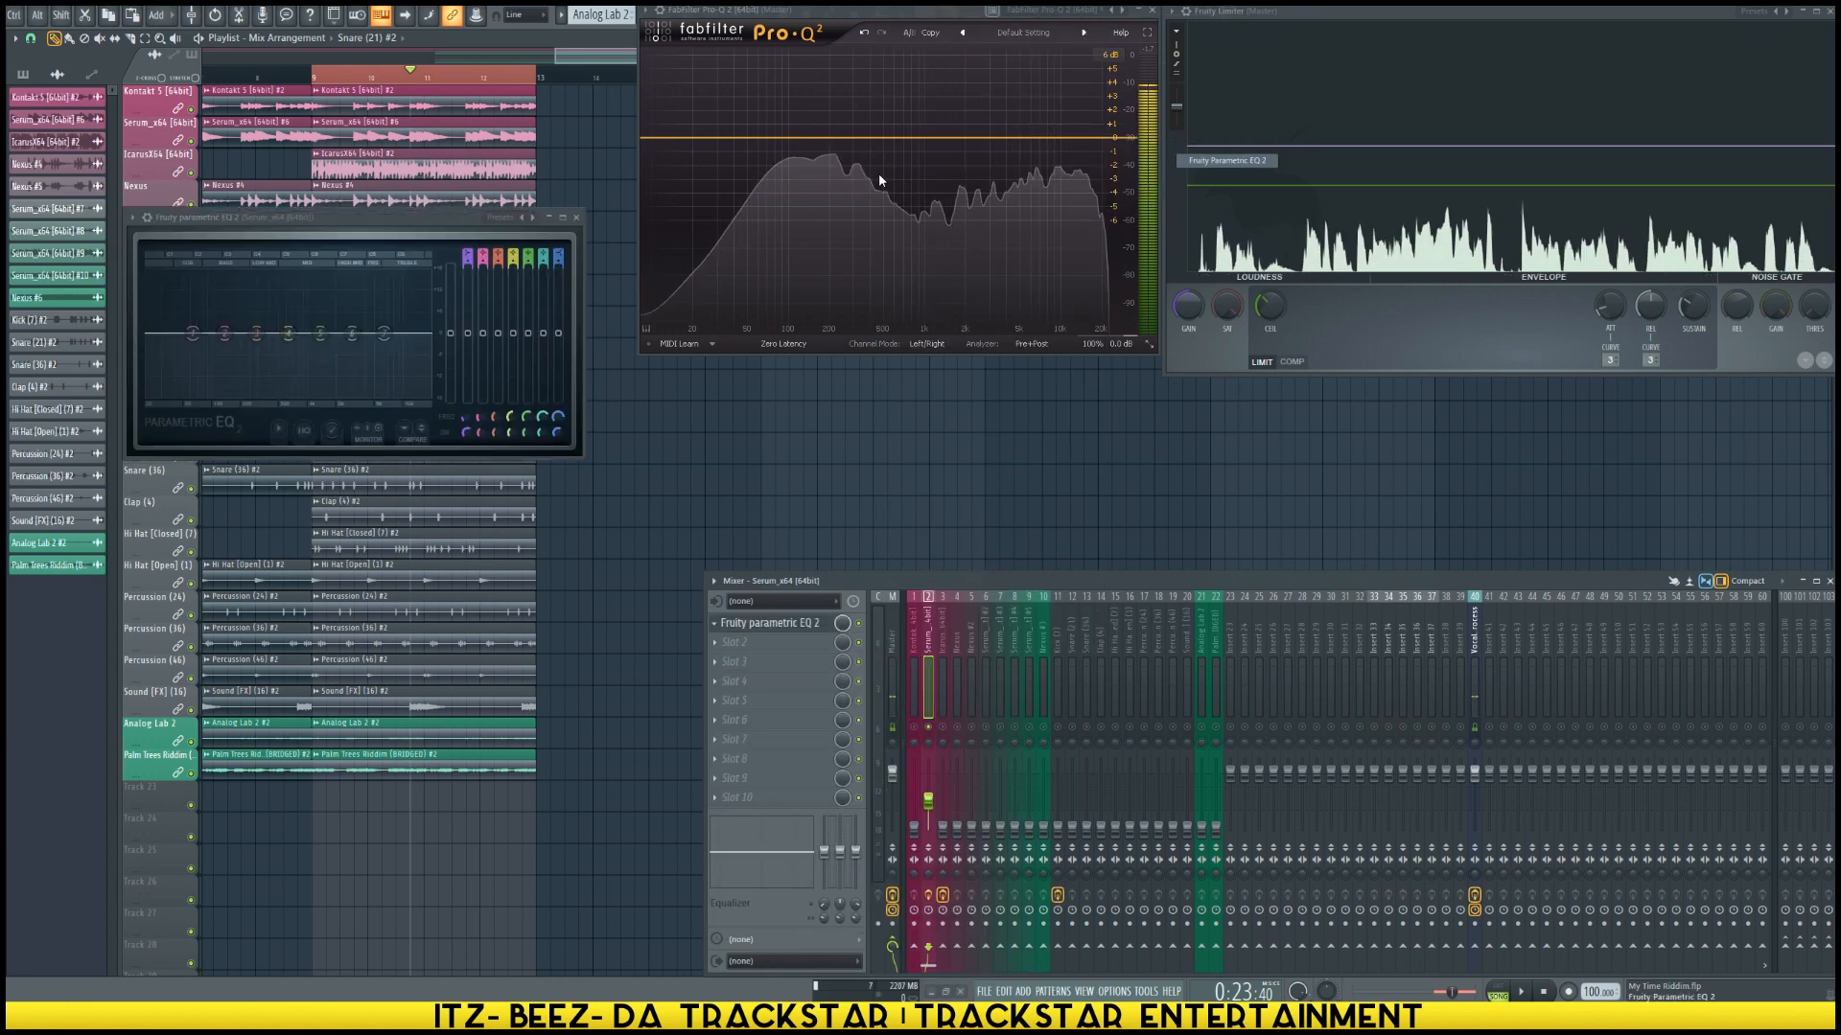
Step: Narrow the mixer, enlarge the Fruity Parametric EQ 2 window, and place it beside the mixer over the lower playlist tracks
{"action": "left_click_drag", "start_coordinate": [329, 223], "coordinate": [515, 396]}
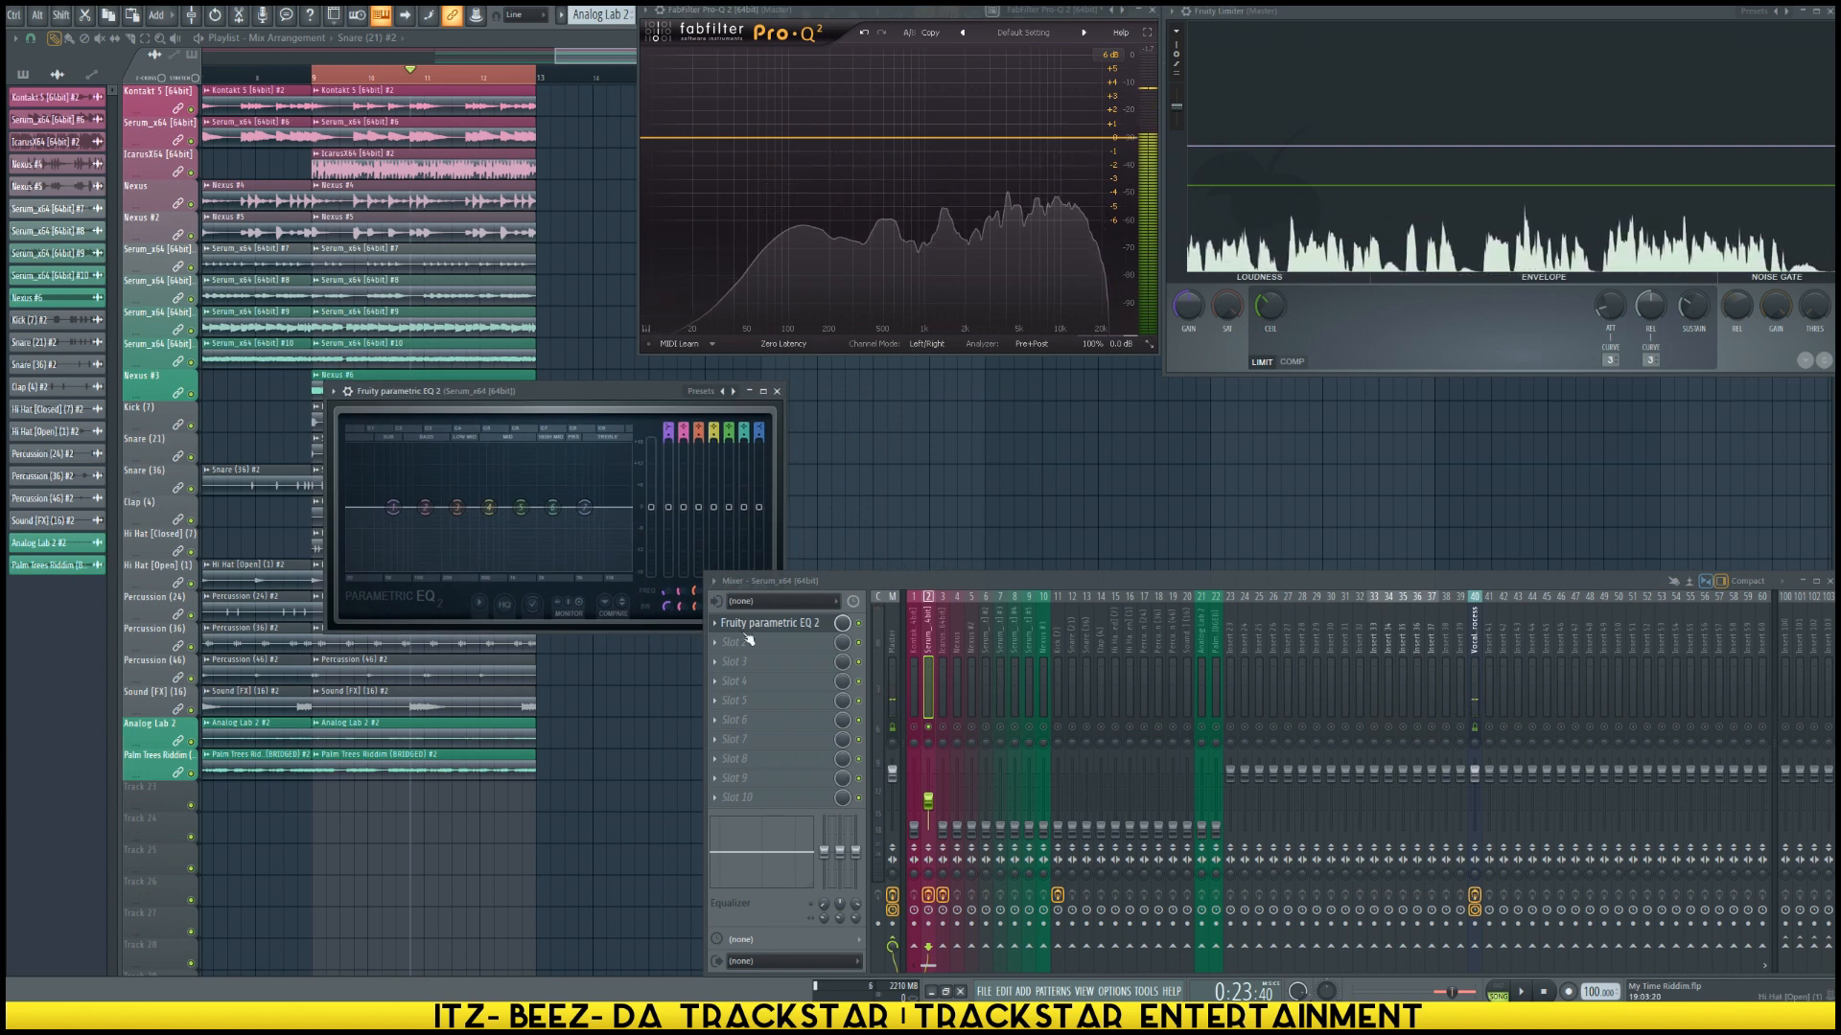
{"action": "left_click_drag", "start_coordinate": [707, 661], "coordinate": [815, 660]}
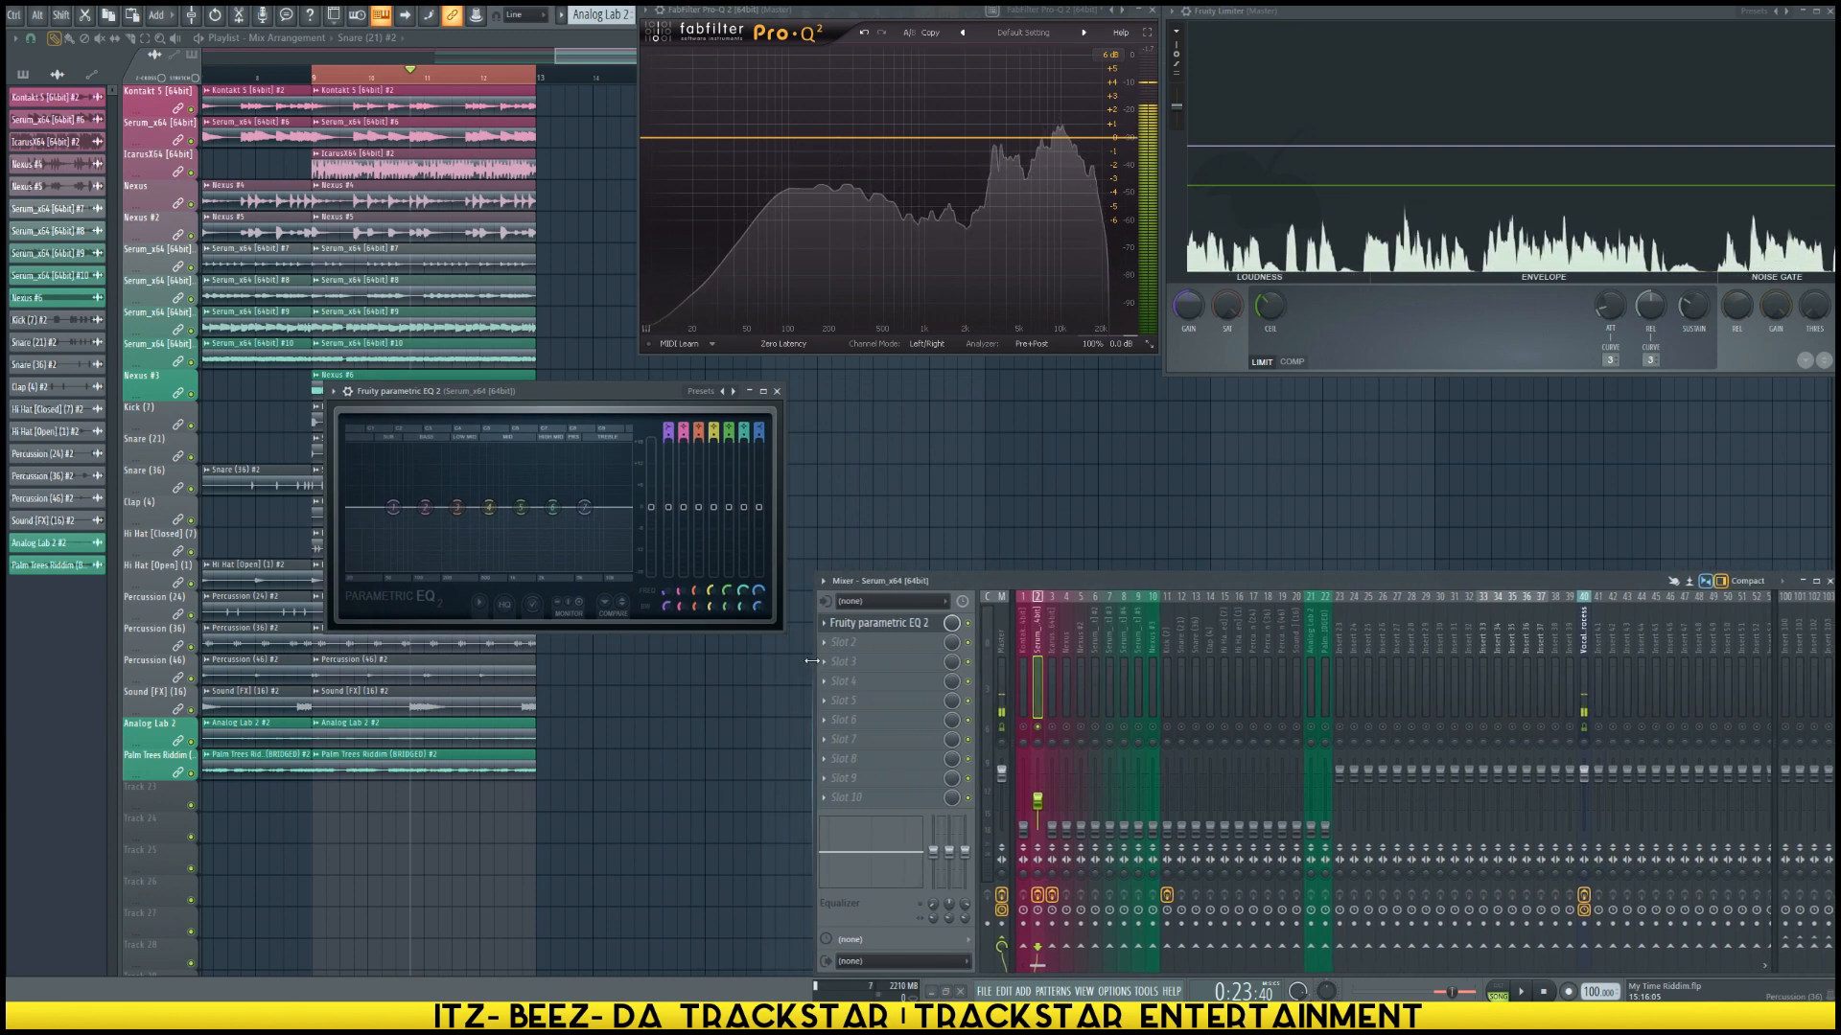
{"action": "left_click_drag", "start_coordinate": [769, 571], "coordinate": [863, 726]}
{"action": "left_click_drag", "start_coordinate": [604, 403], "coordinate": [464, 380]}
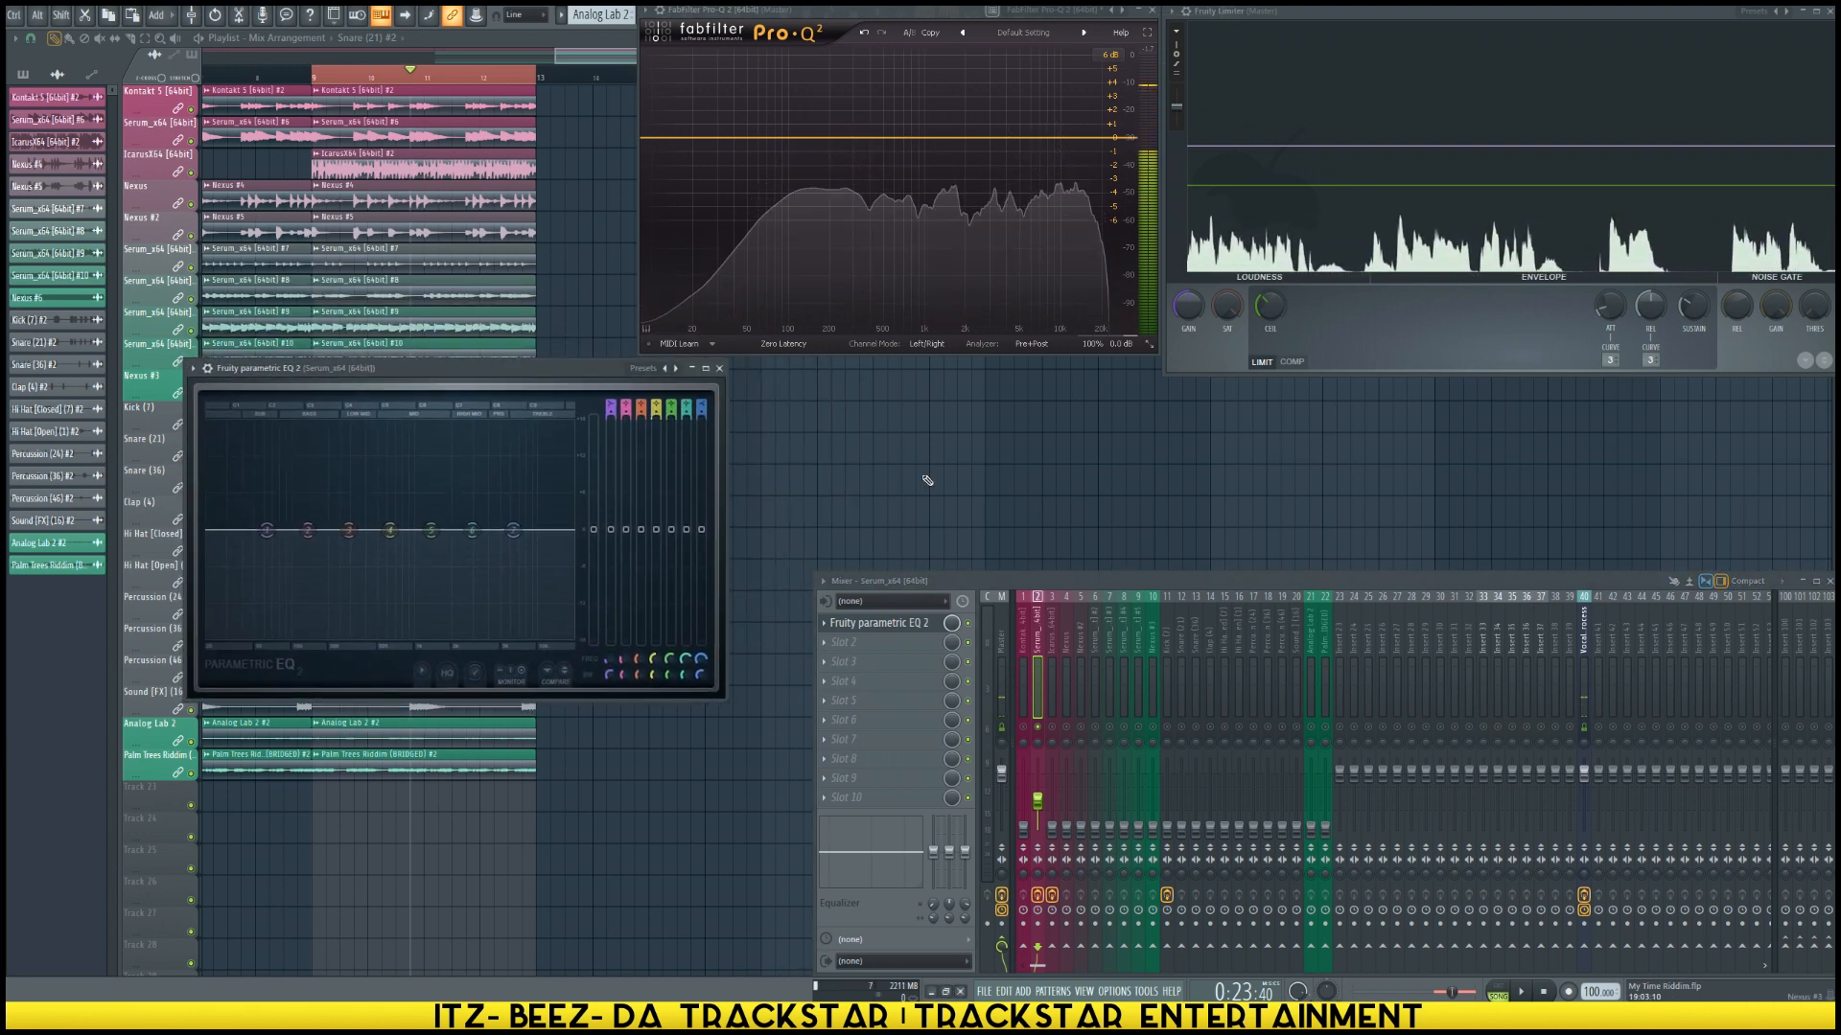
{"action": "left_click_drag", "start_coordinate": [559, 372], "coordinate": [591, 455]}
{"action": "key", "text": "space"}
{"action": "key", "text": "space"}
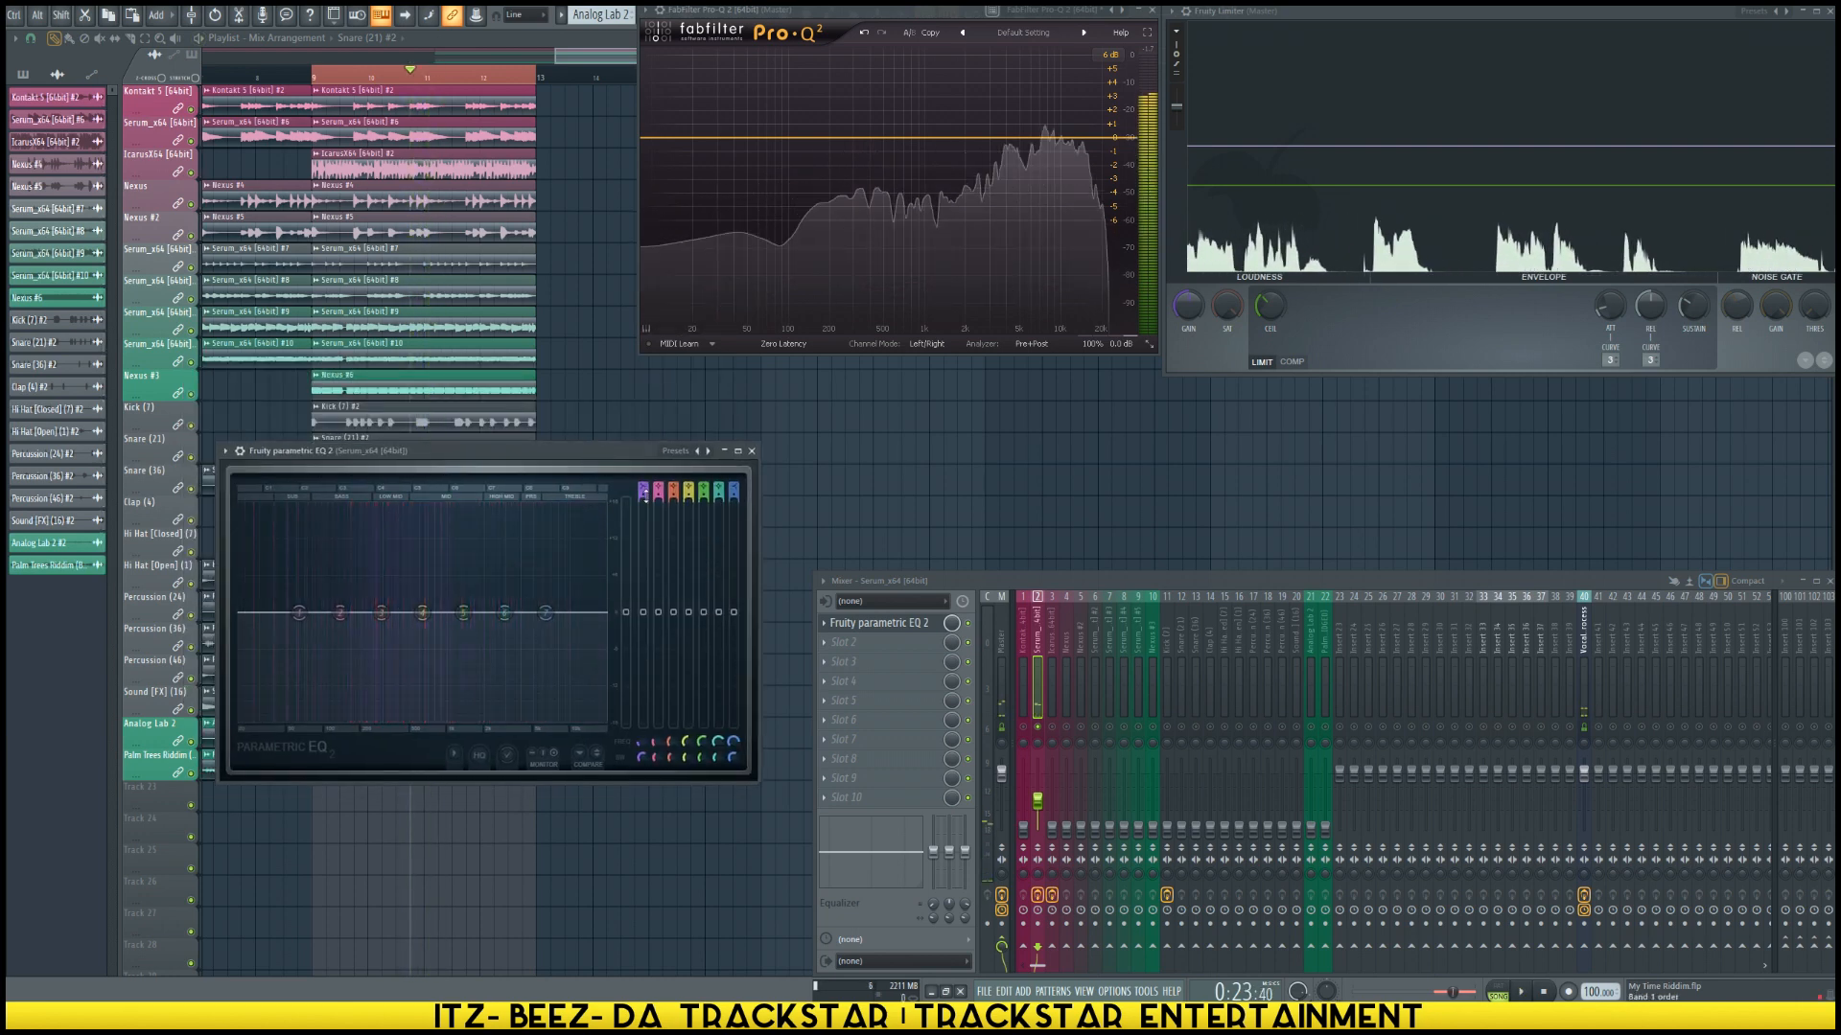
Step: Make band 1 of the Serum_x64 EQ a Steep 8 high-pass, tighten its bandwidth and raise its cutoff slightly
{"action": "left_click", "coordinate": [706, 451]}
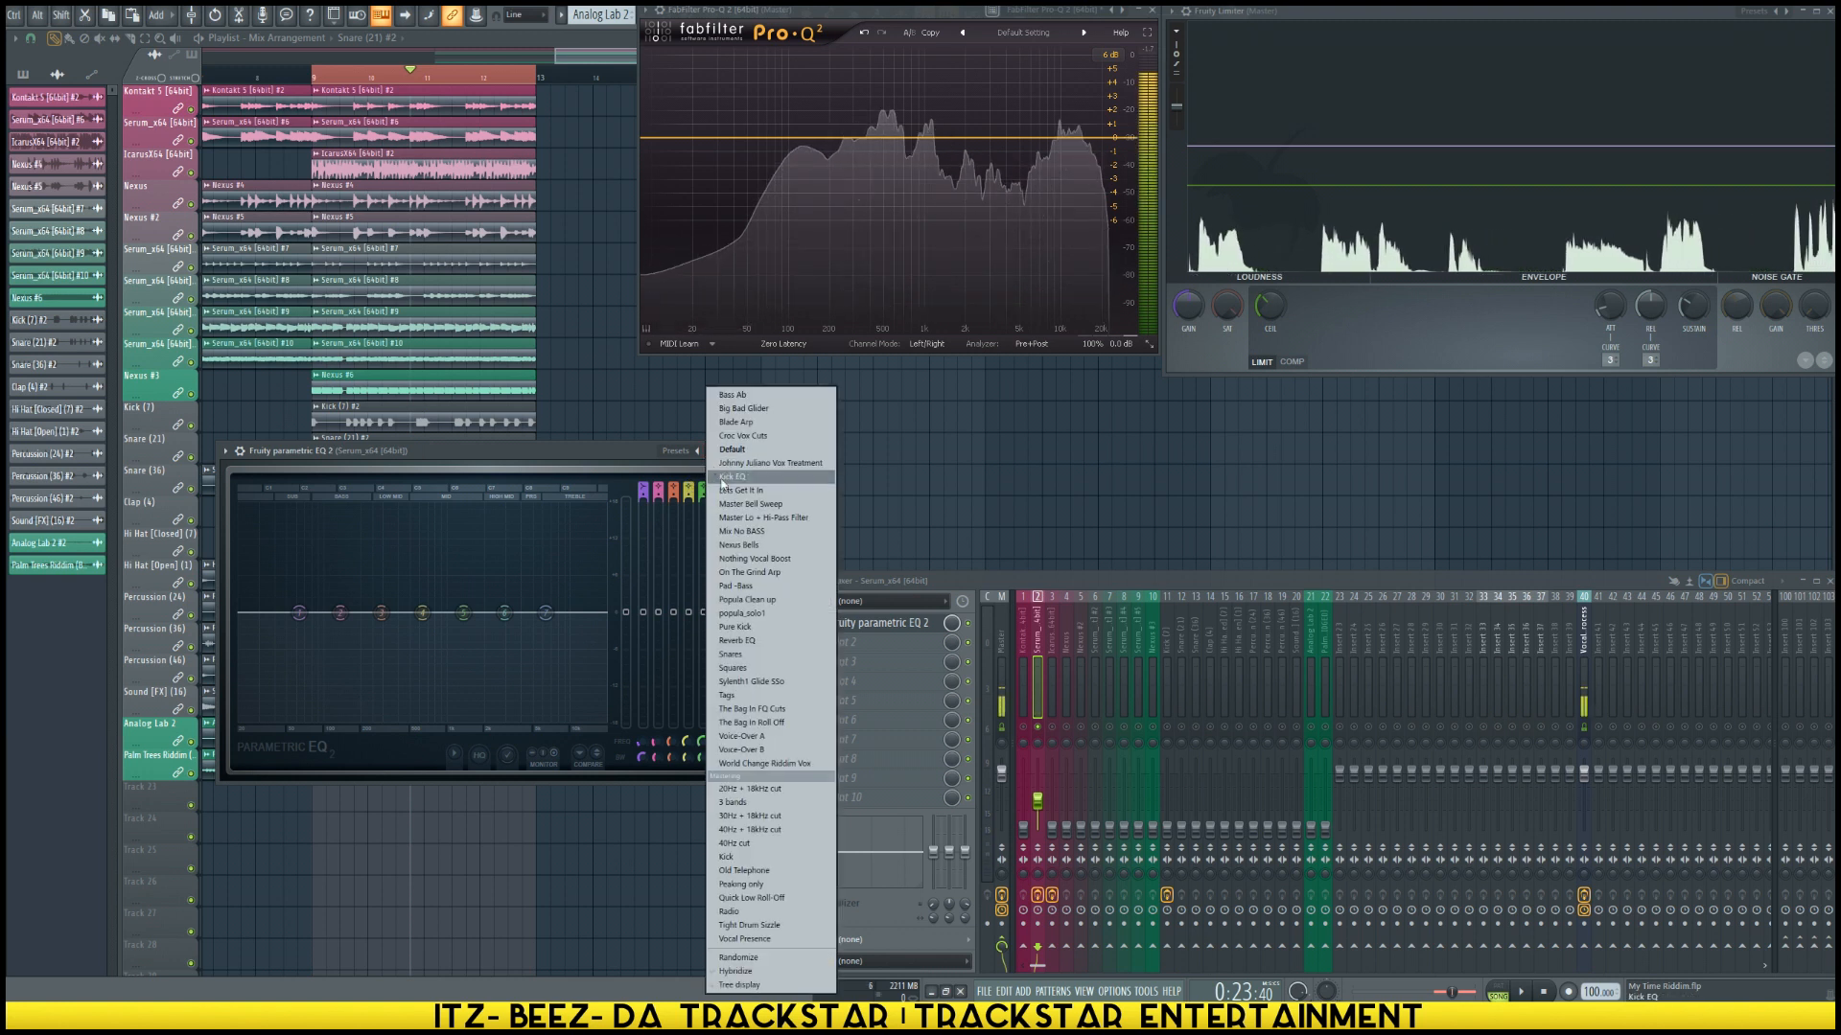
{"action": "left_click", "coordinate": [615, 453]}
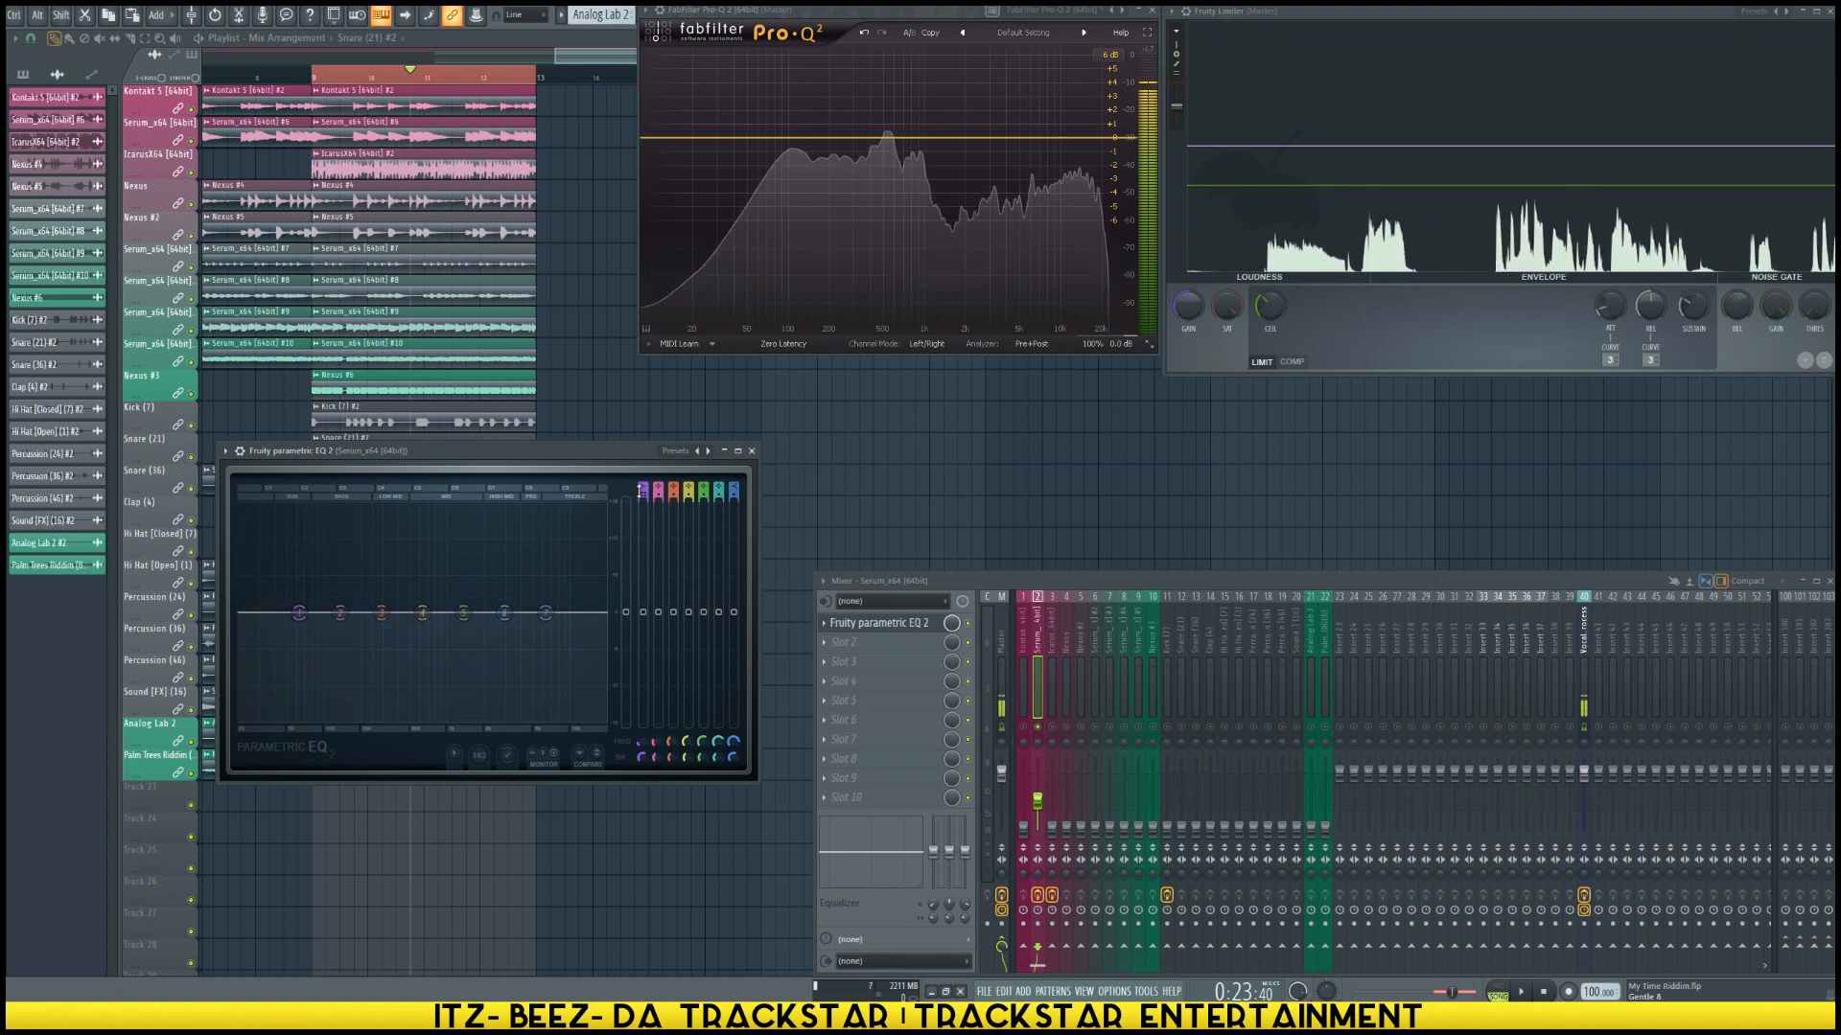
{"action": "left_click_drag", "start_coordinate": [643, 492], "coordinate": [639, 502]}
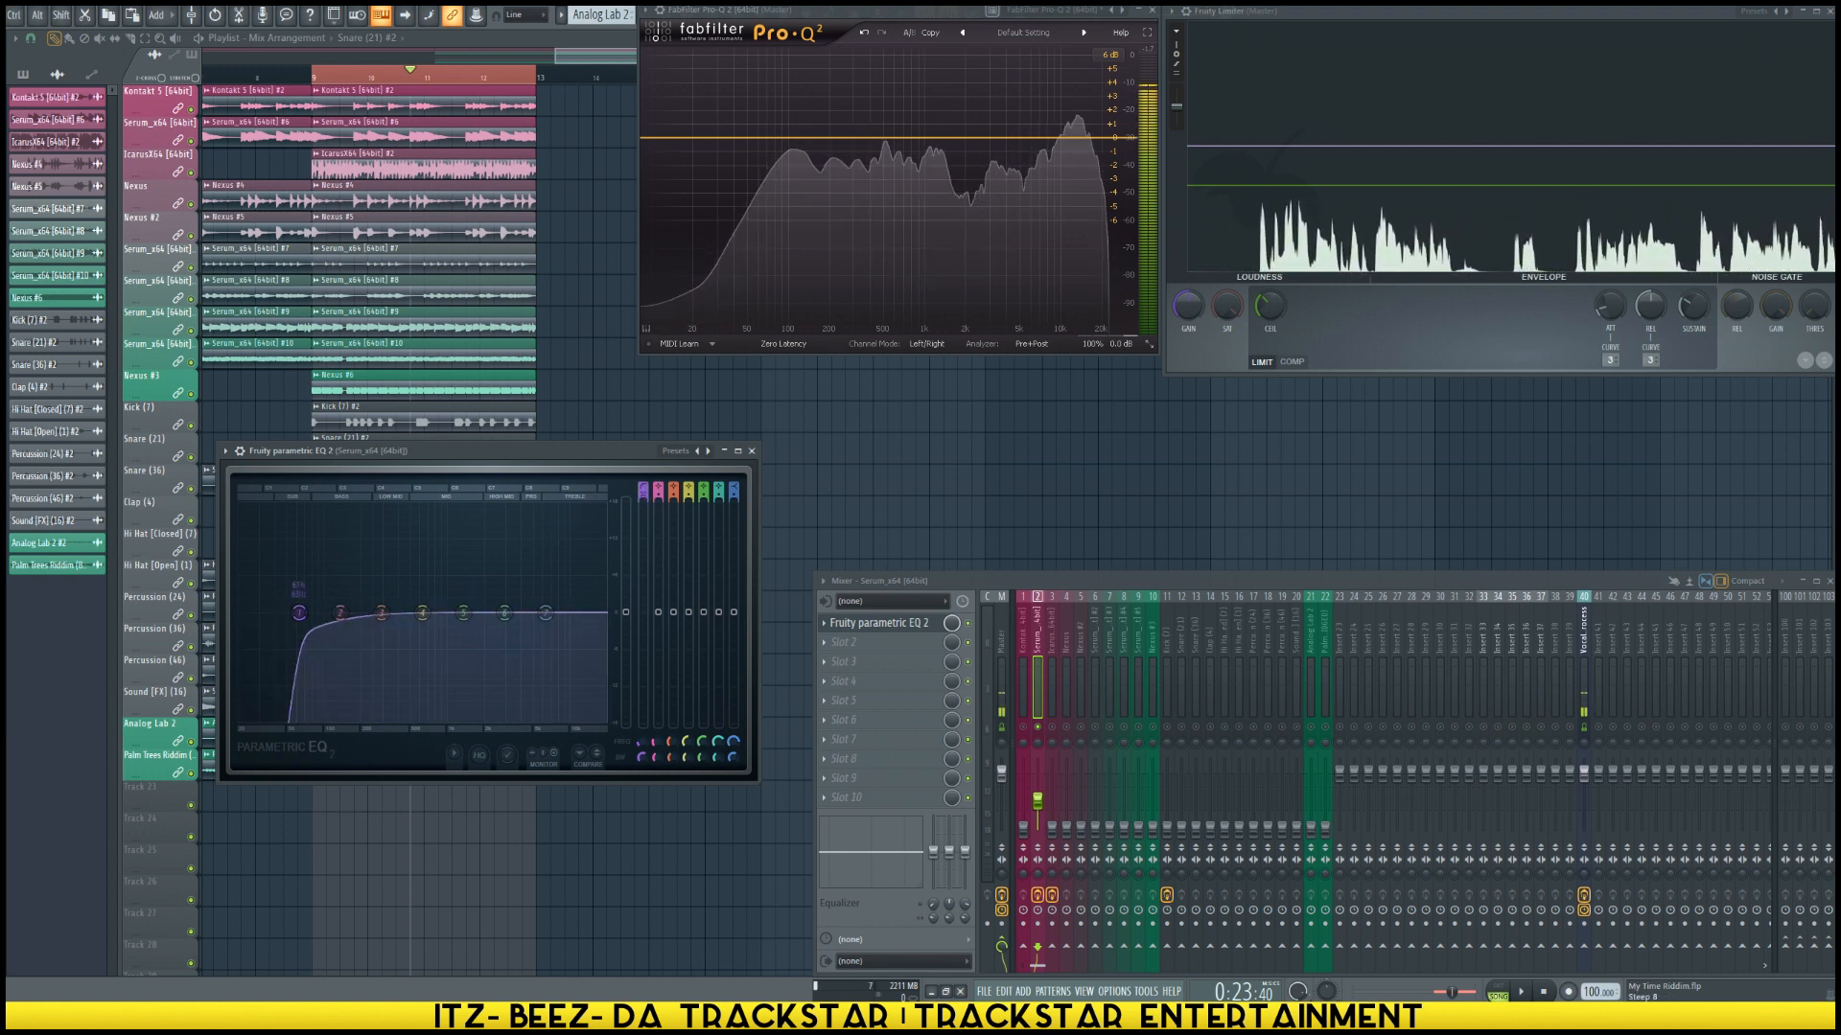
{"action": "scroll", "coordinate": [305, 640], "scroll_direction": "down", "scroll_amount": 2}
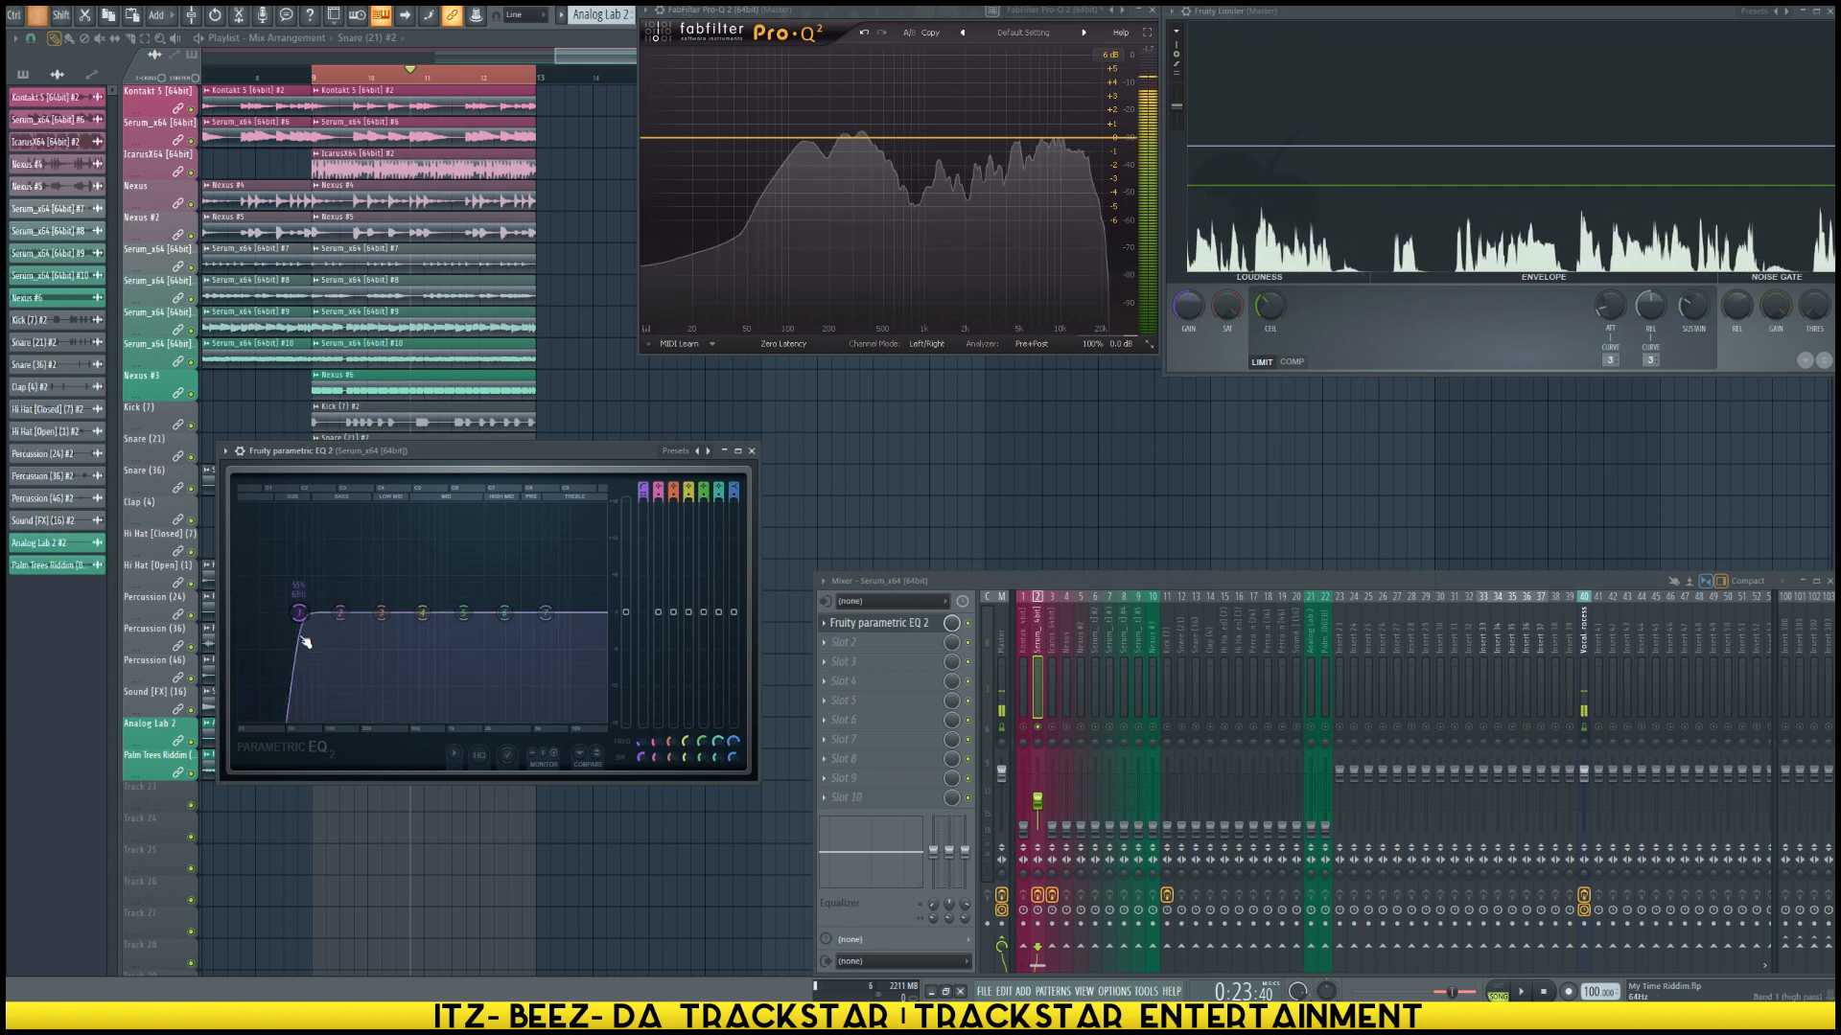
{"action": "left_click_drag", "start_coordinate": [298, 611], "coordinate": [303, 612]}
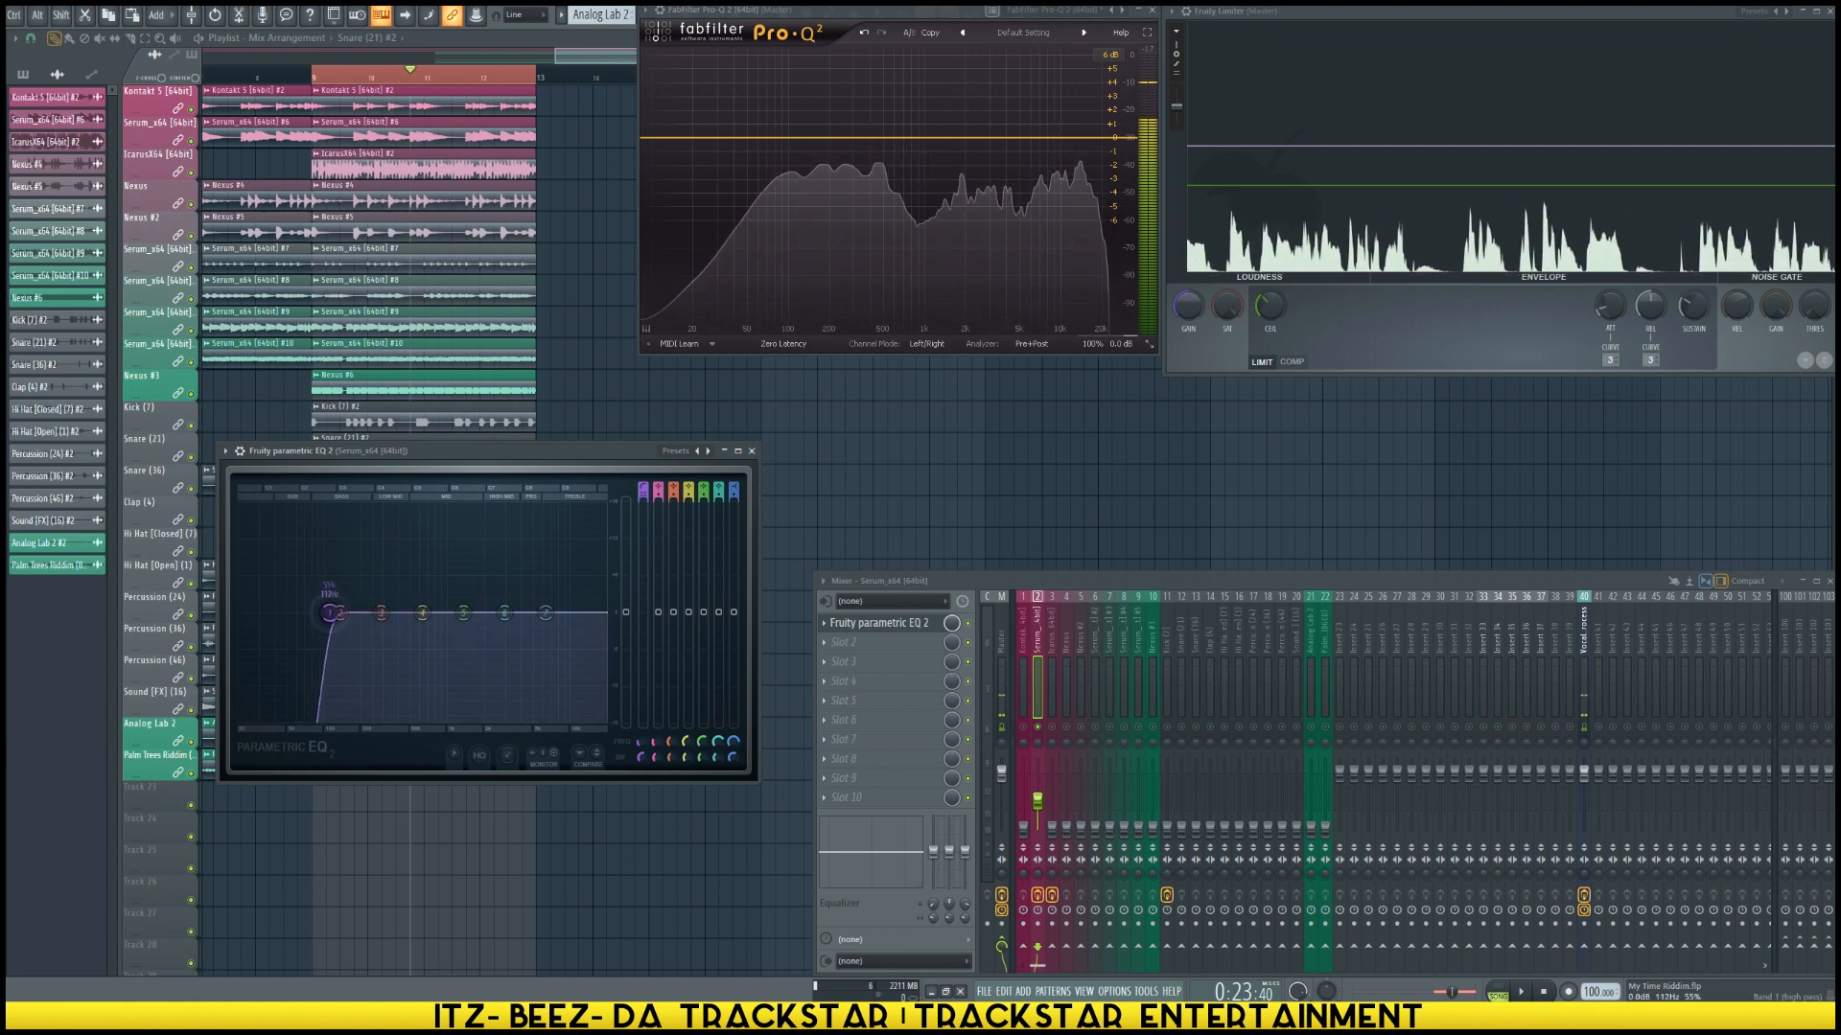
Step: Boost band 7 of the Serum_x64 EQ about 2.5 dB near 6.3 kHz and lift band 6 slightly while auditioning the loop
{"action": "key", "text": "space"}
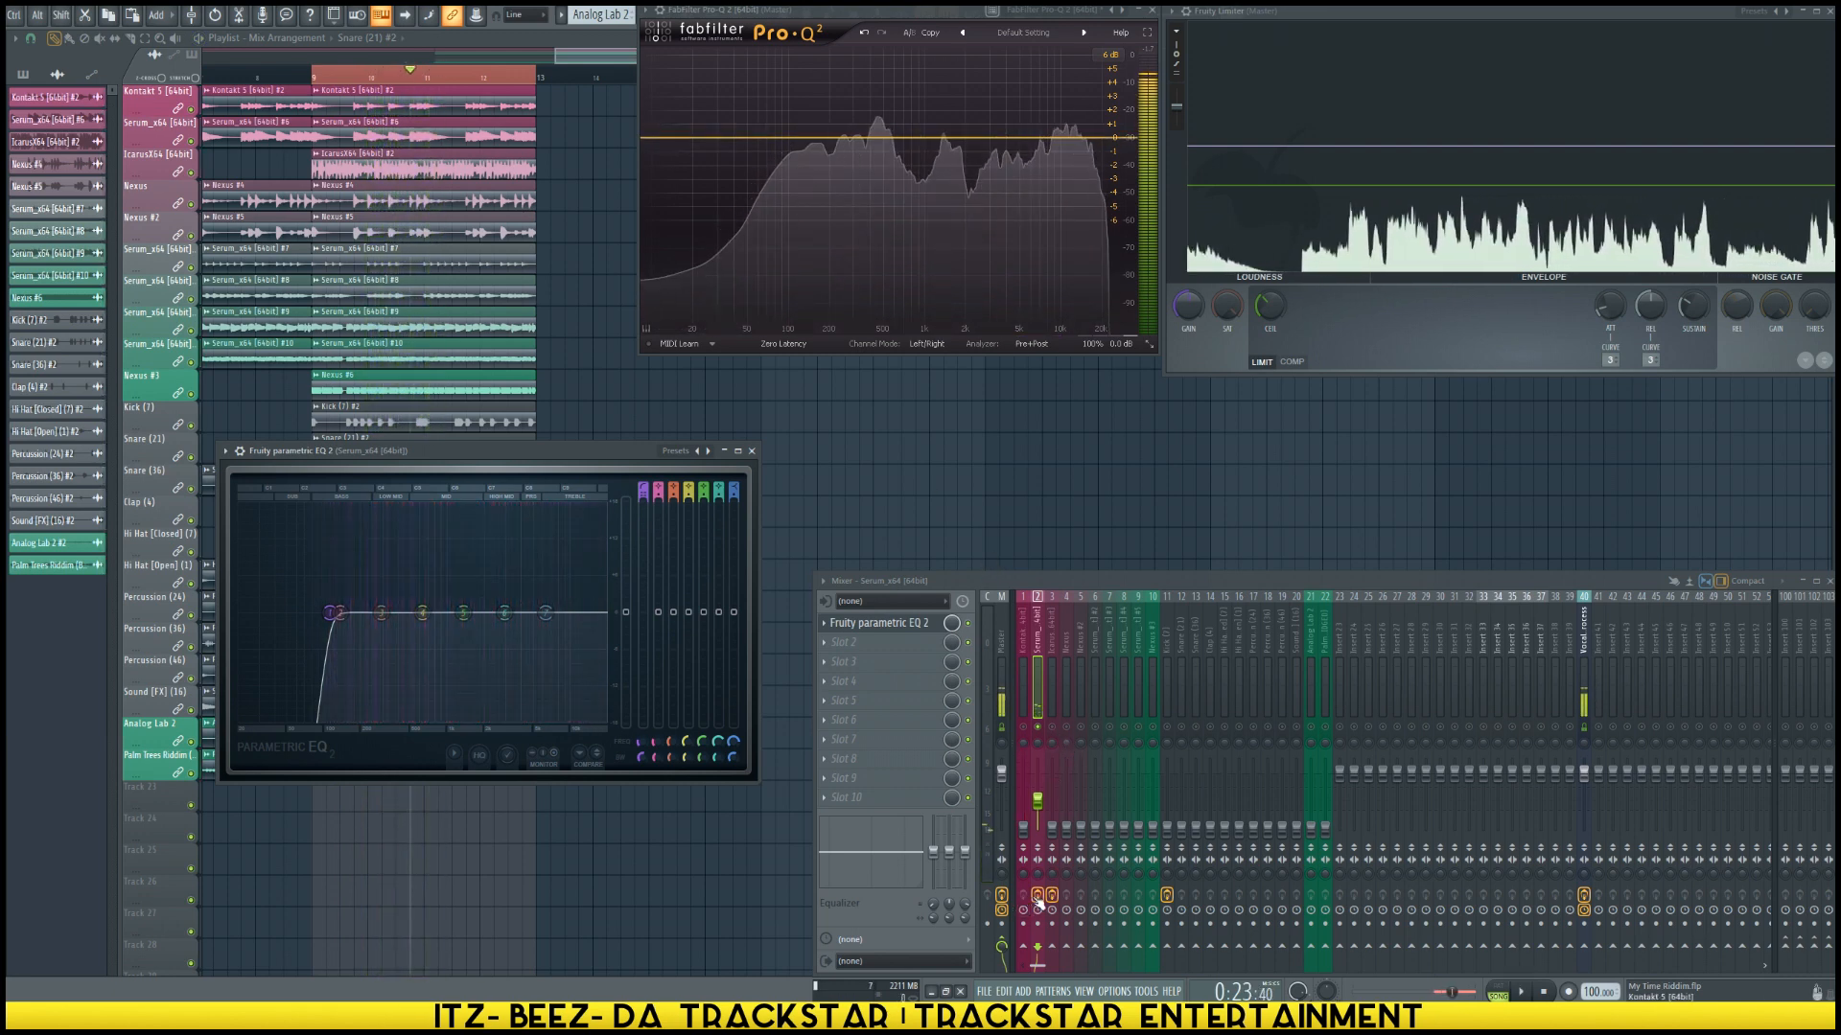
{"action": "key", "text": "space"}
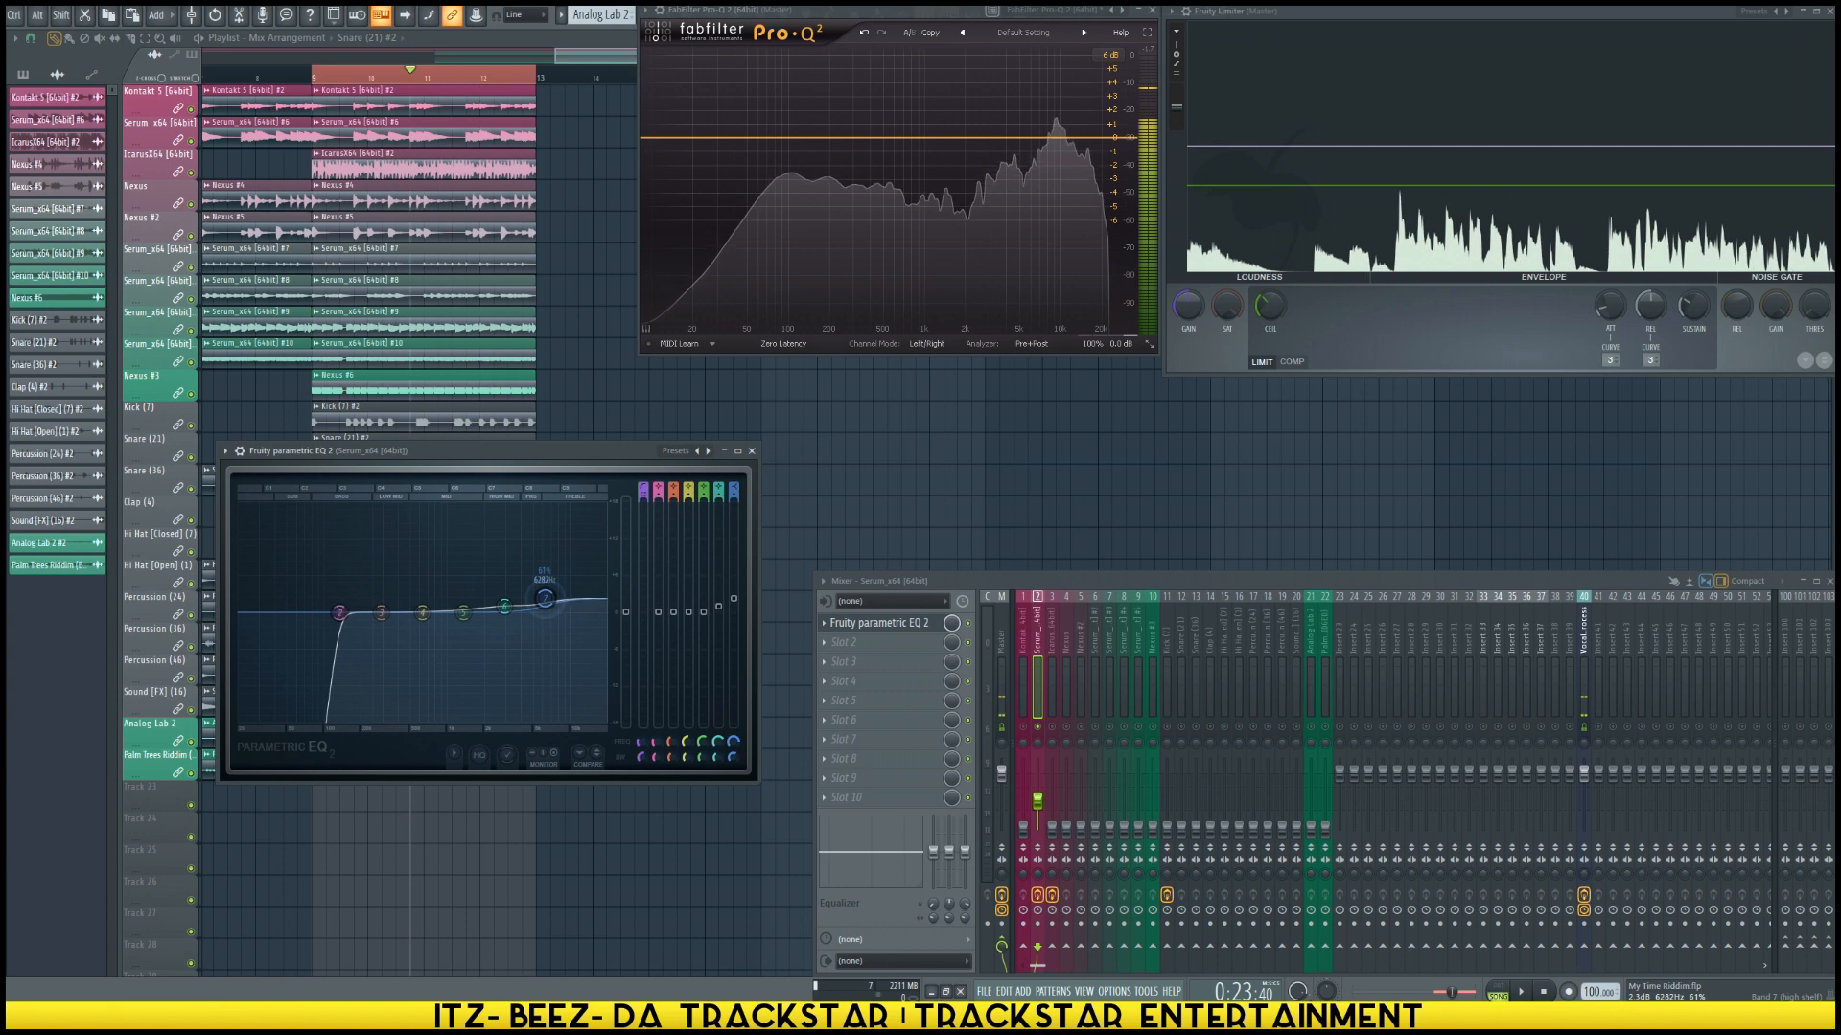
{"action": "key", "text": "space"}
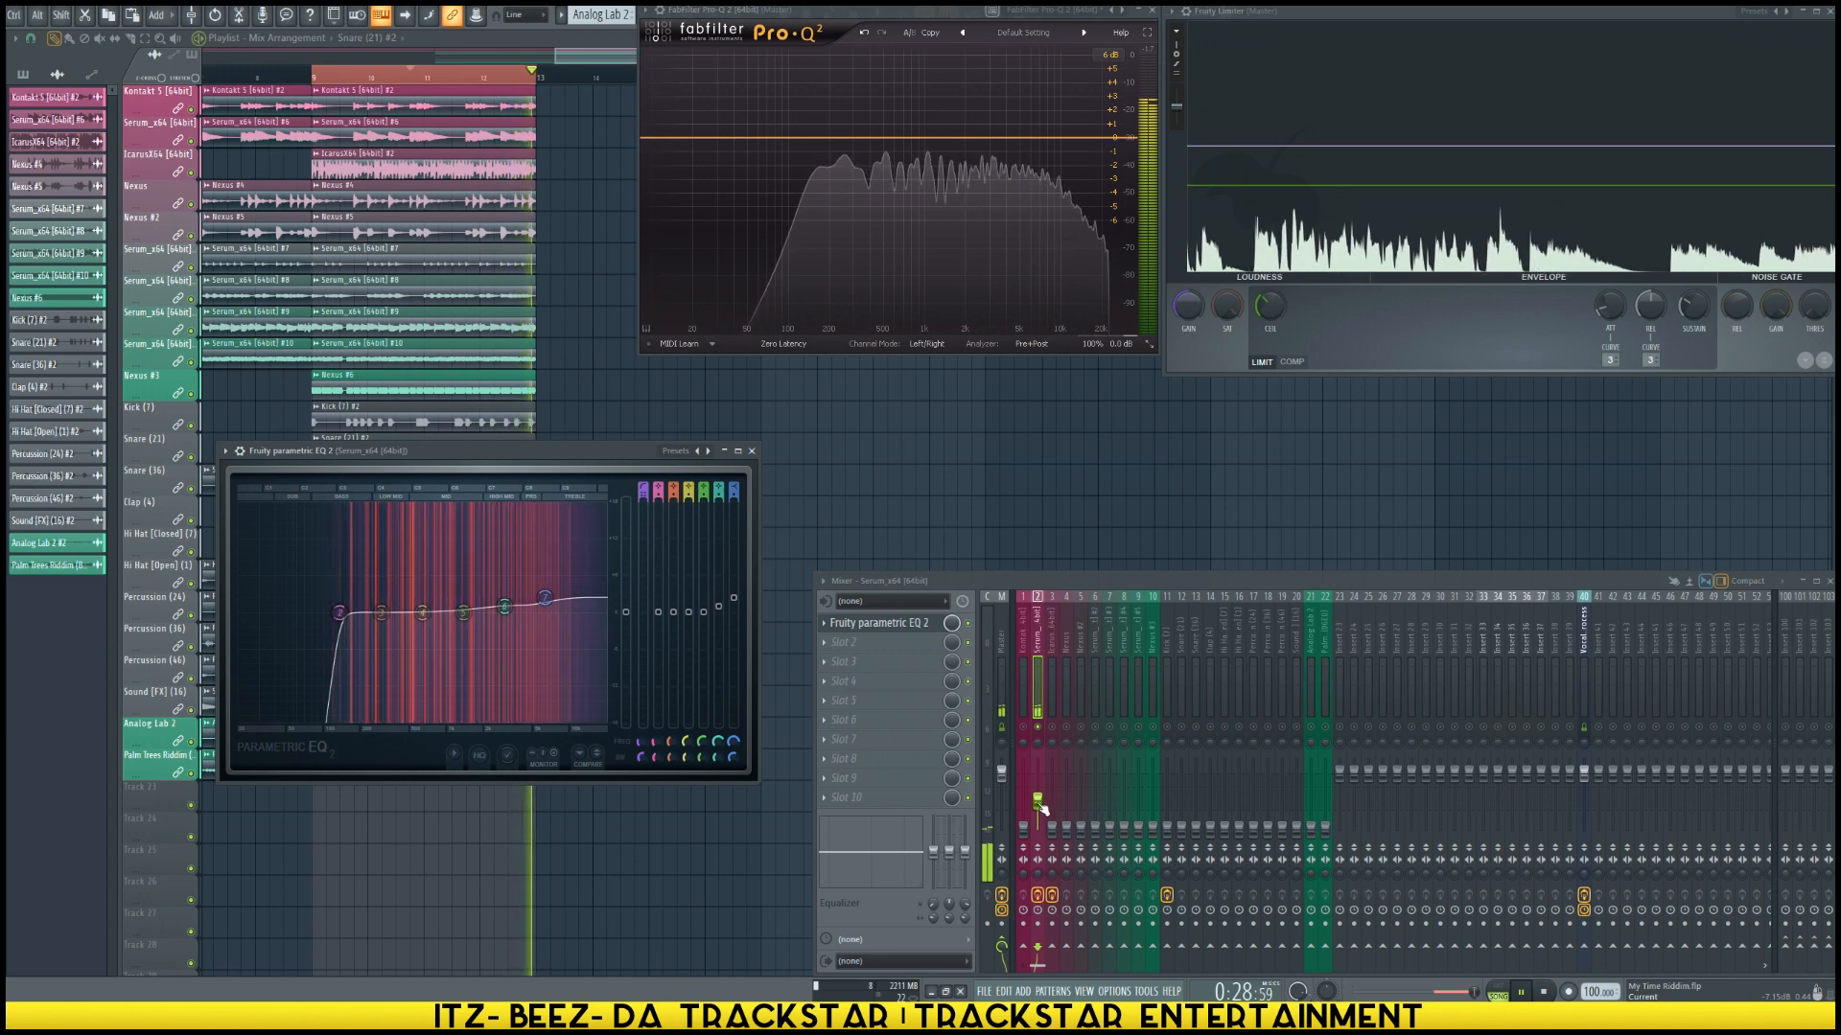
Step: Raise the Serum_x64 high-pass cutoff to about 191 Hz with a softer knee, and lower the track's fader slightly during playback
{"action": "left_click_drag", "start_coordinate": [339, 611], "coordinate": [346, 612]}
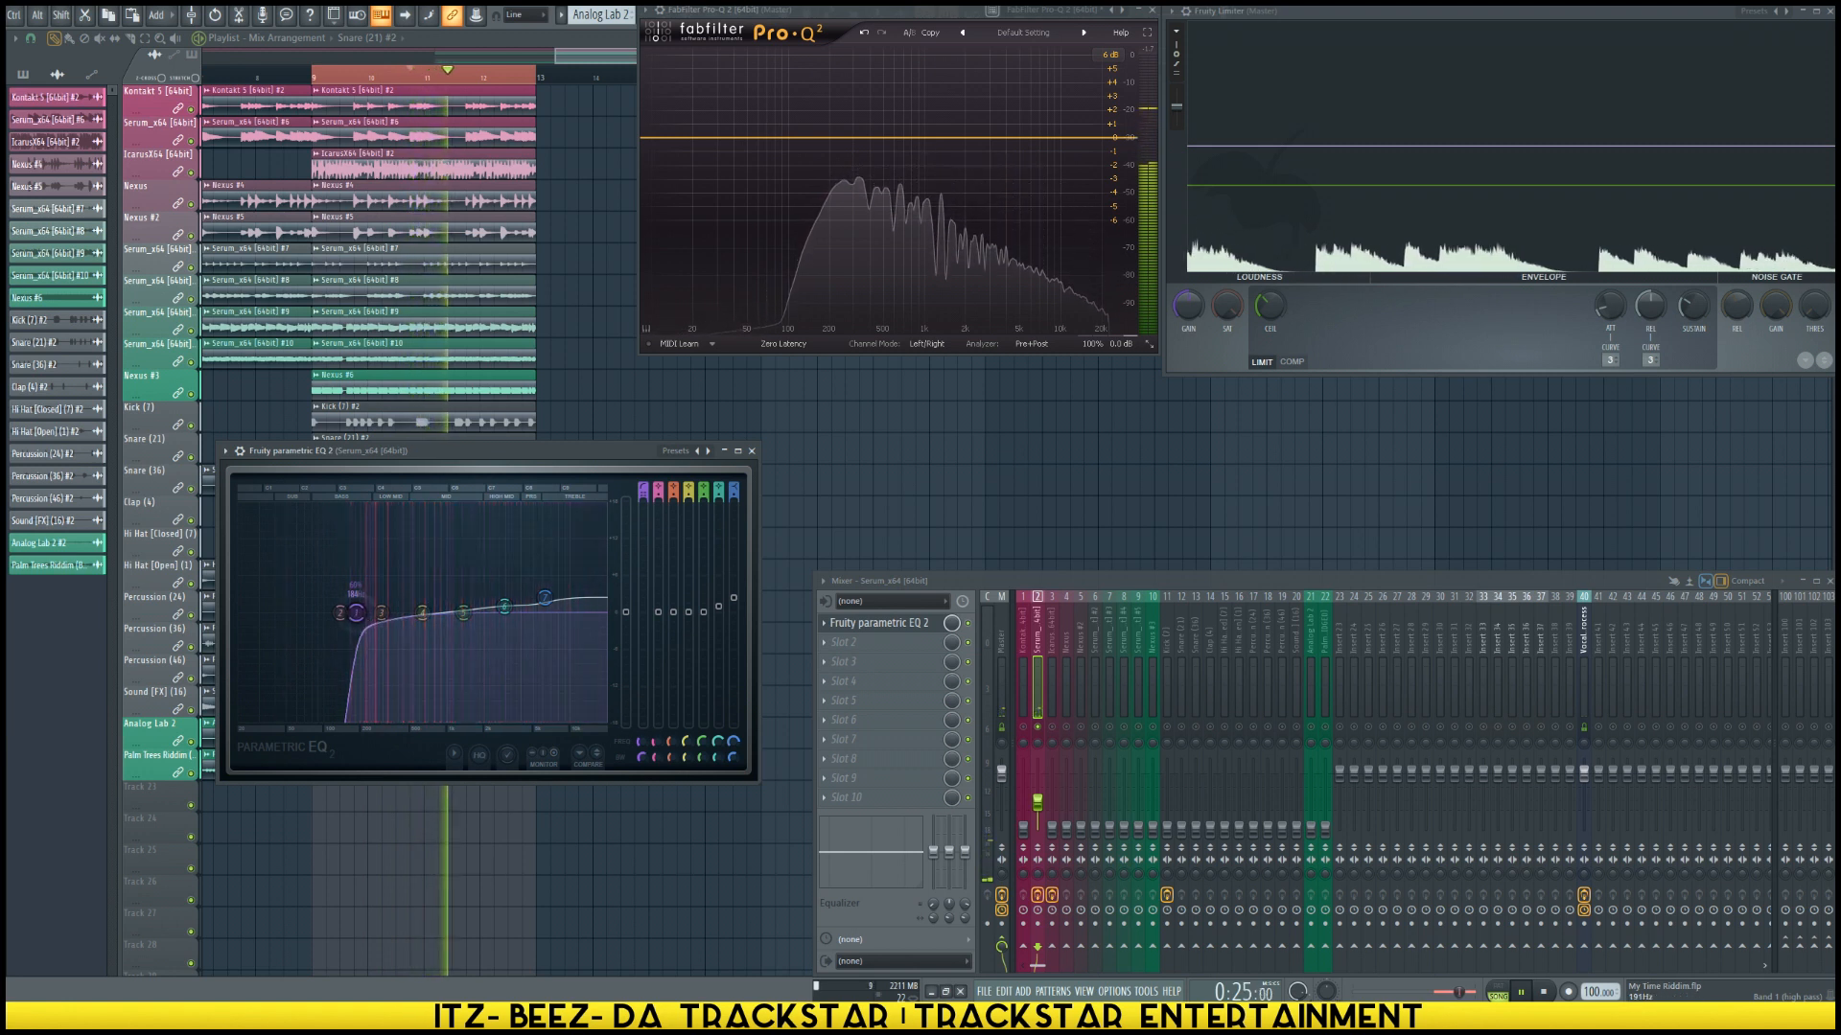
{"action": "left_click_drag", "start_coordinate": [357, 613], "coordinate": [357, 613]}
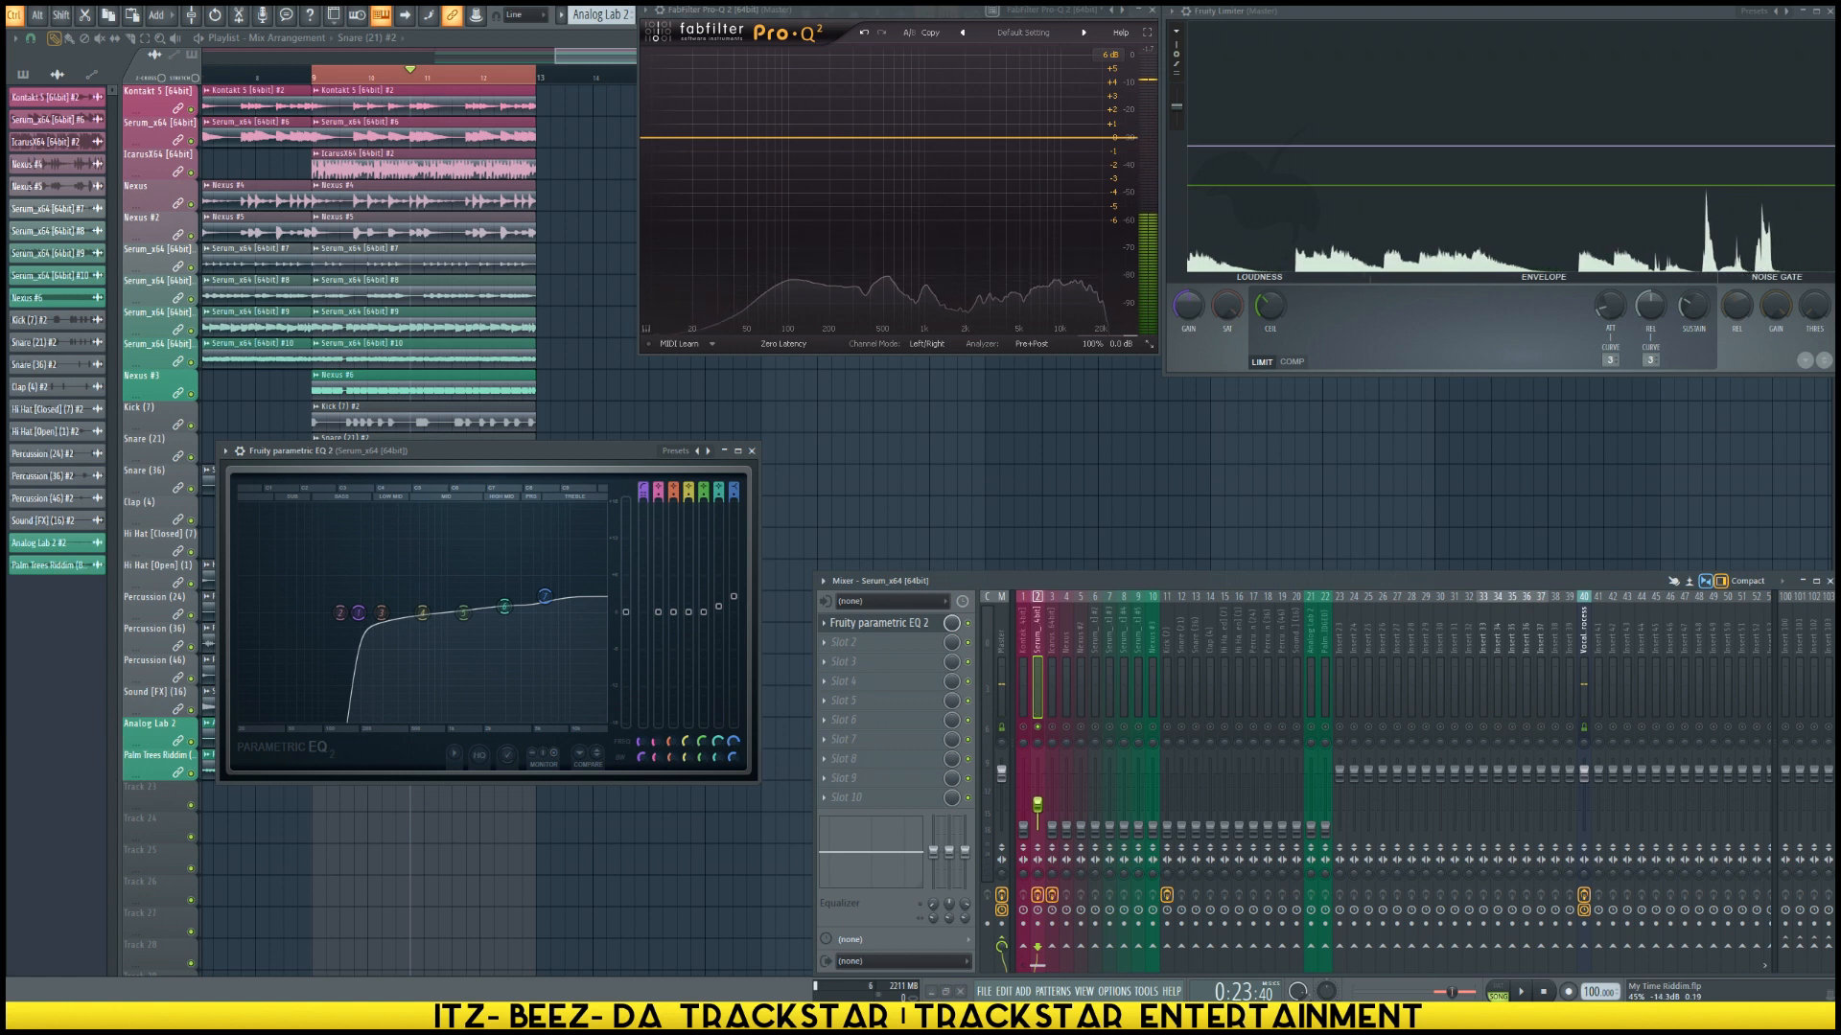
{"action": "key", "text": "space"}
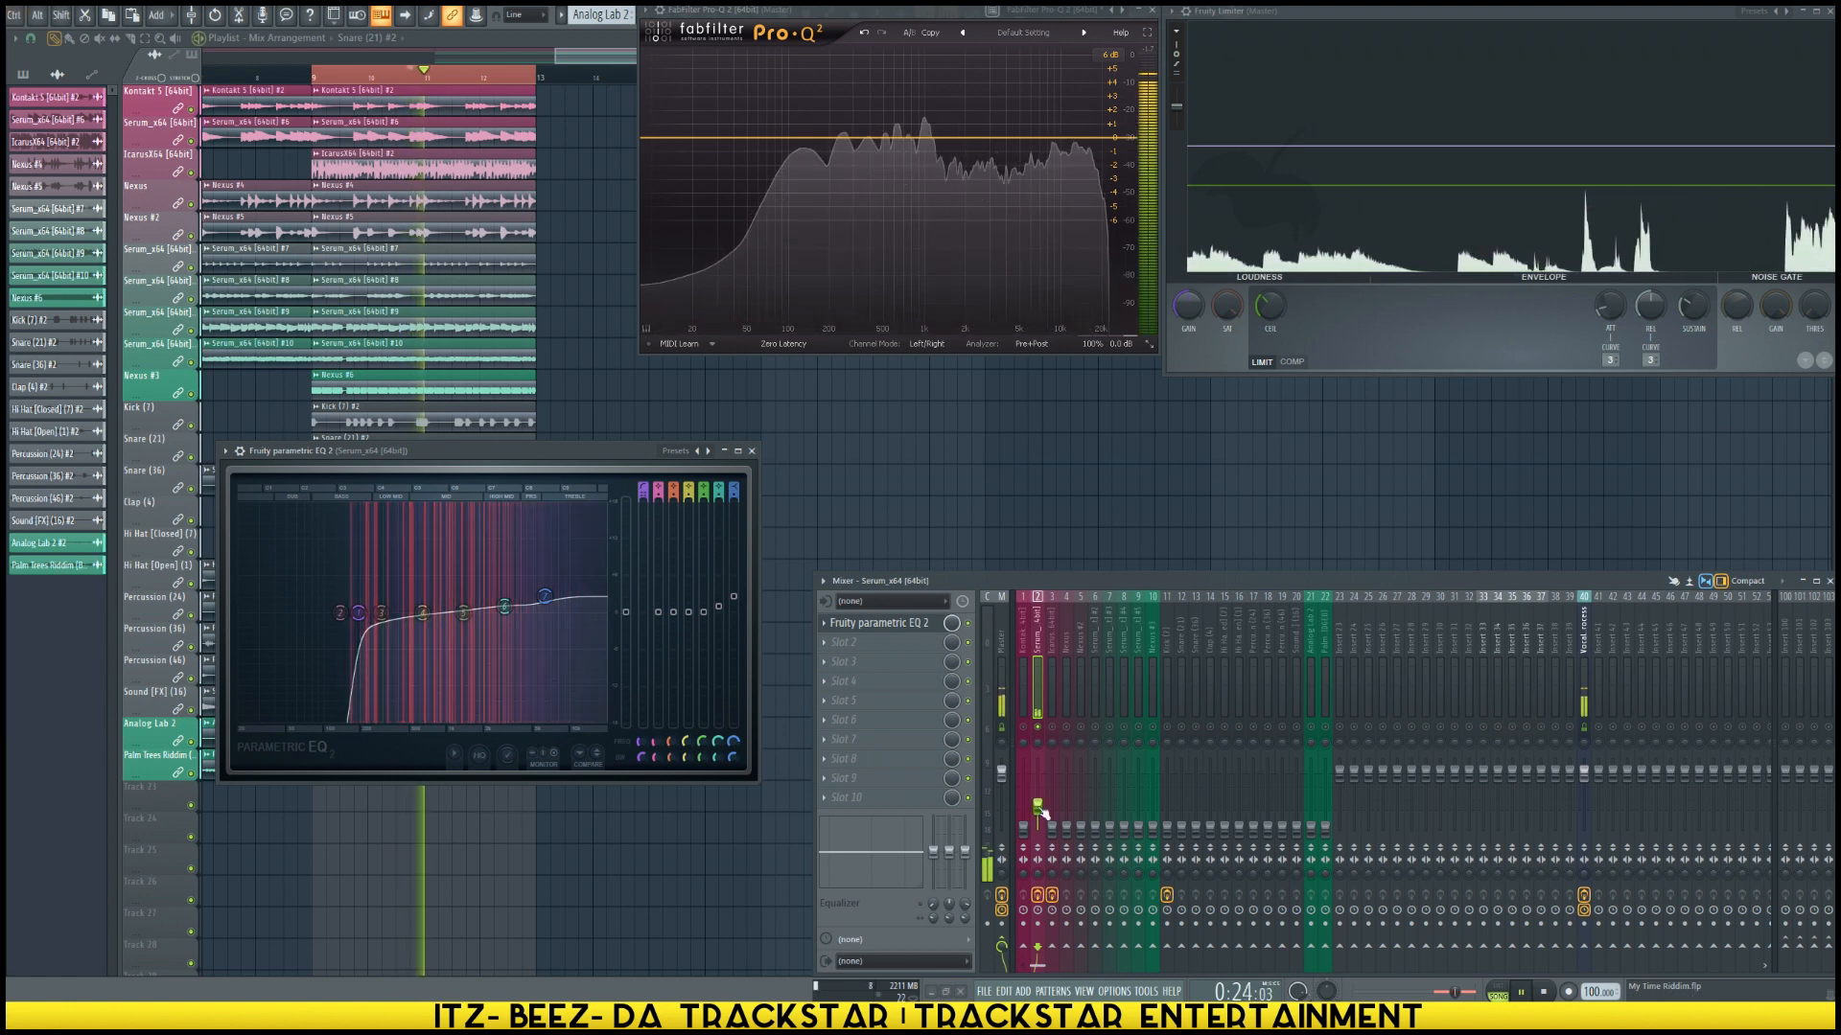
{"action": "key", "text": "space"}
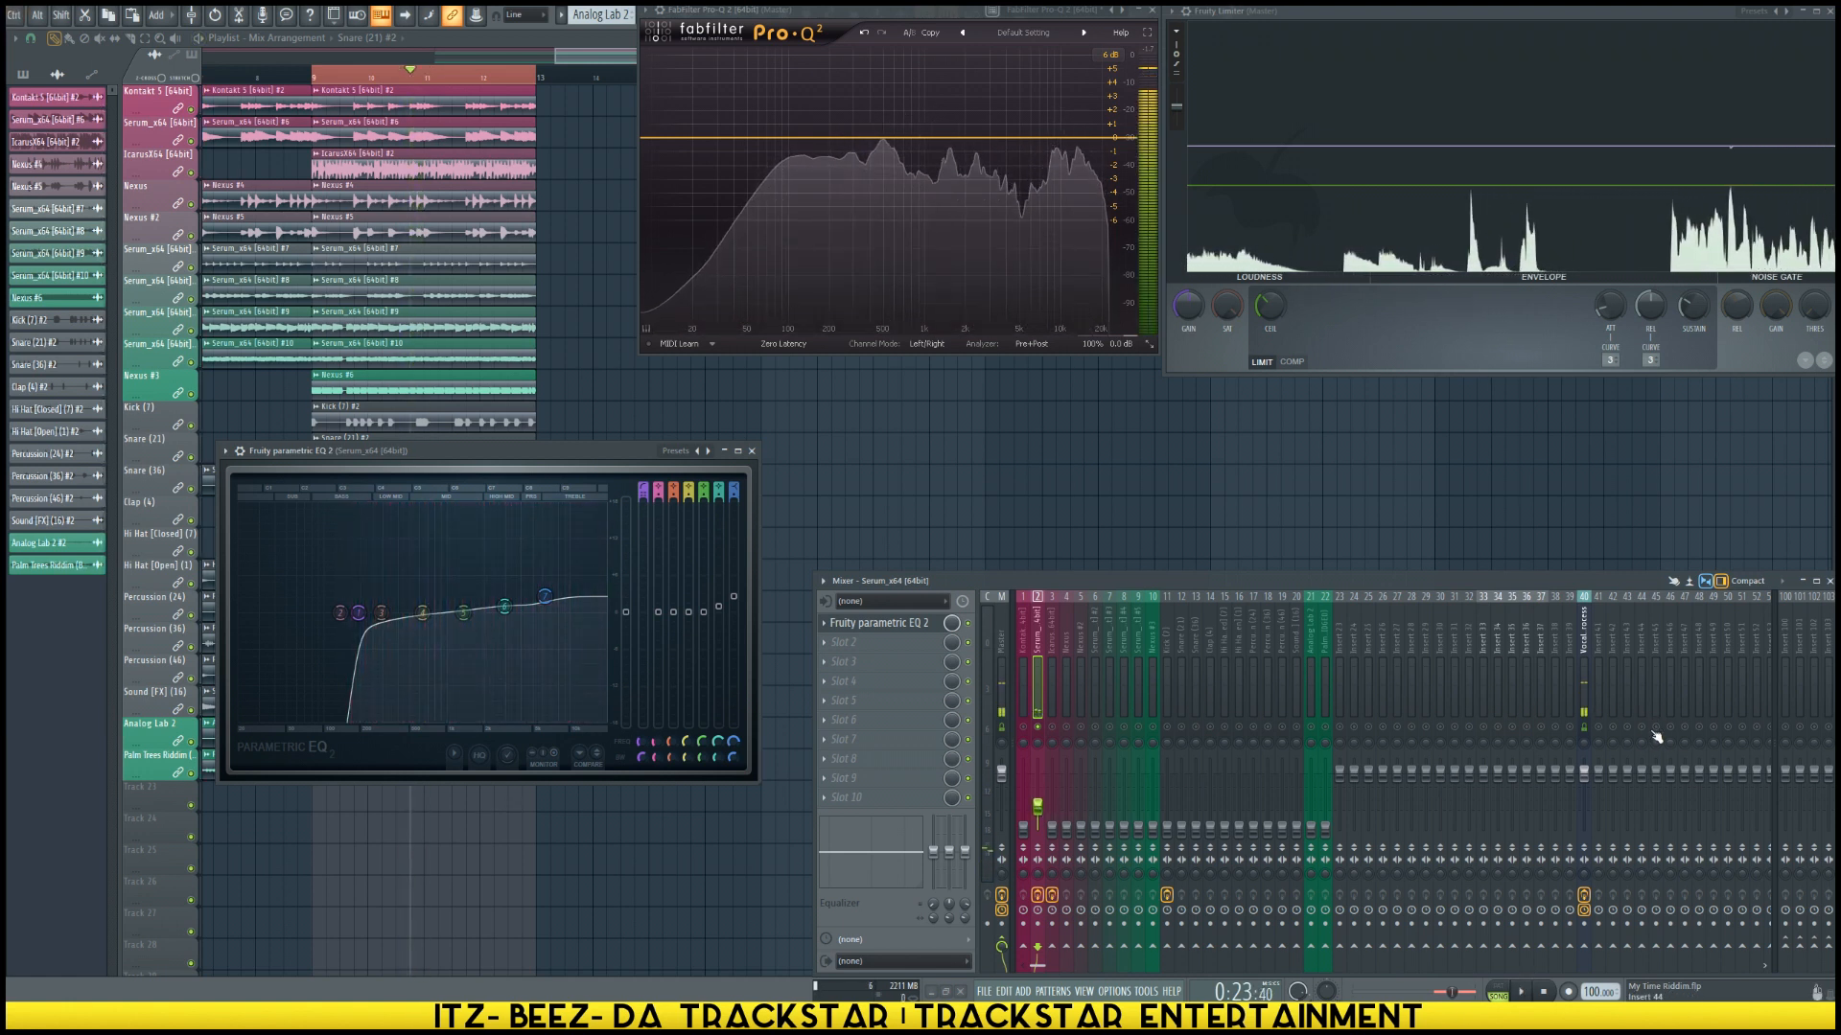
Step: Rename mixer insert 100 as REVERB and color it blue
{"action": "left_click", "coordinate": [1789, 648]}
{"action": "right_click", "coordinate": [1788, 648]}
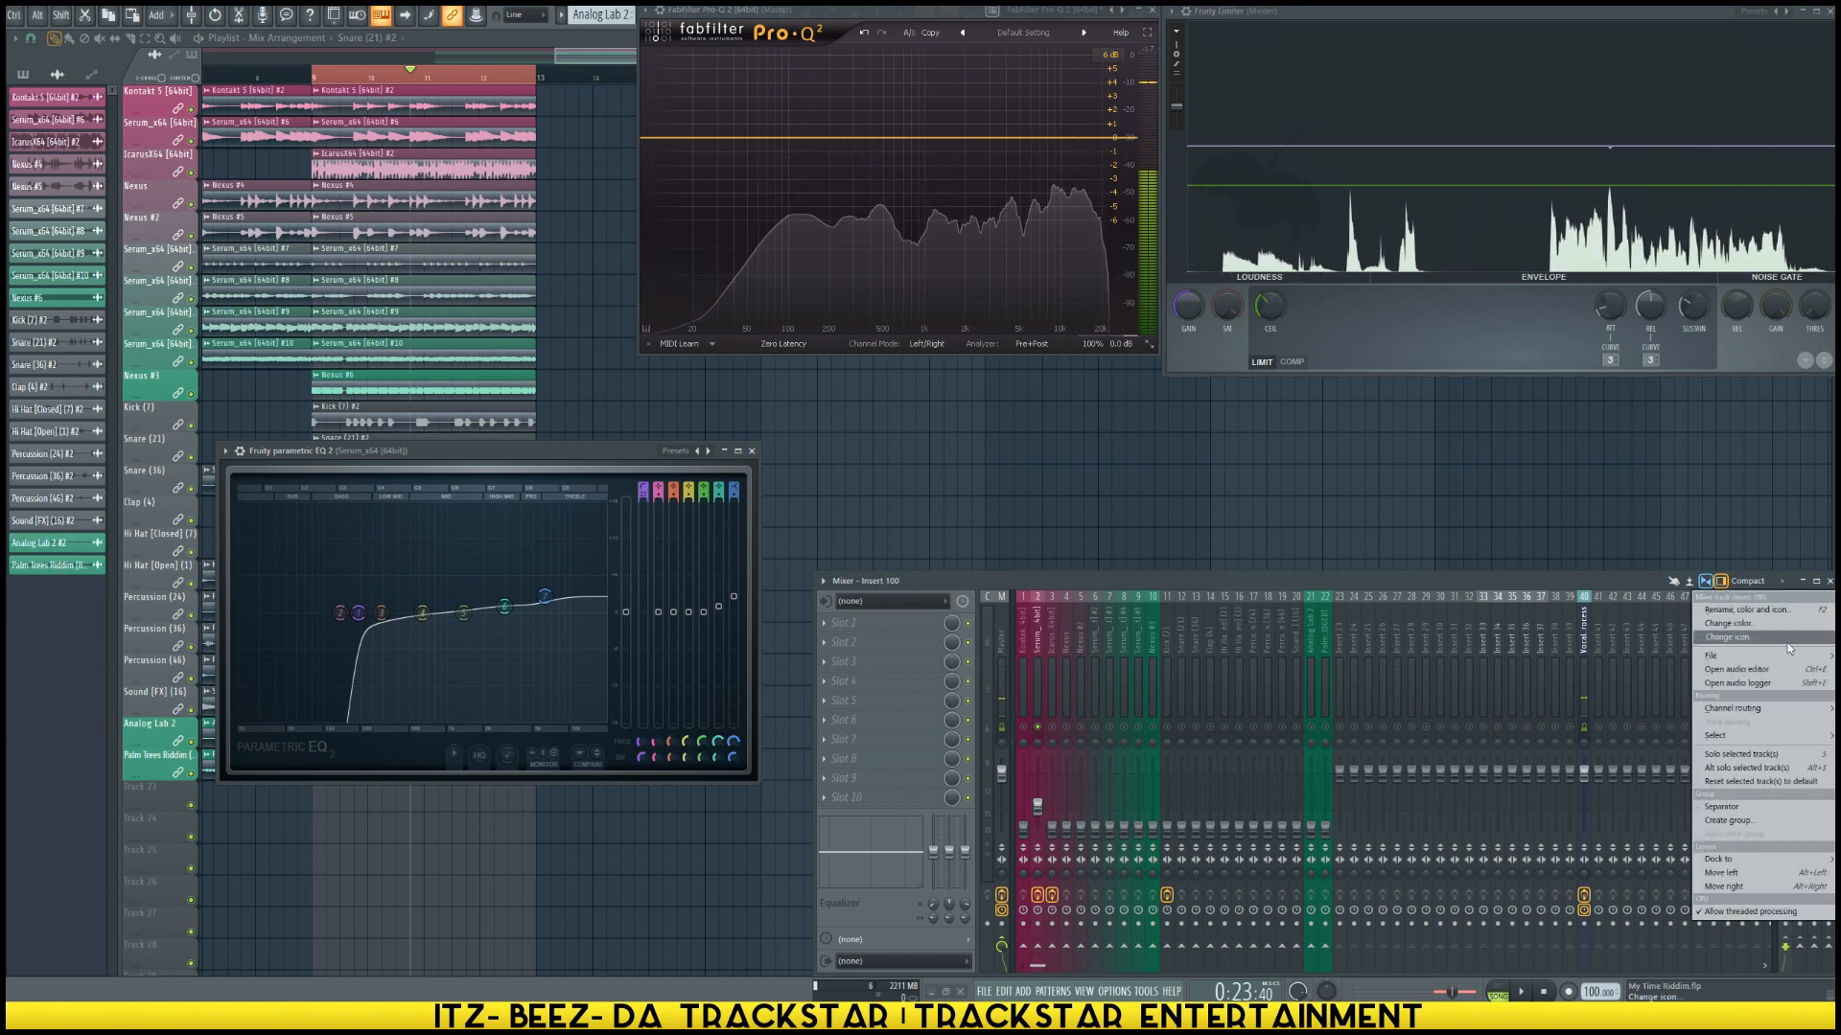
{"action": "left_click", "coordinate": [1737, 612]}
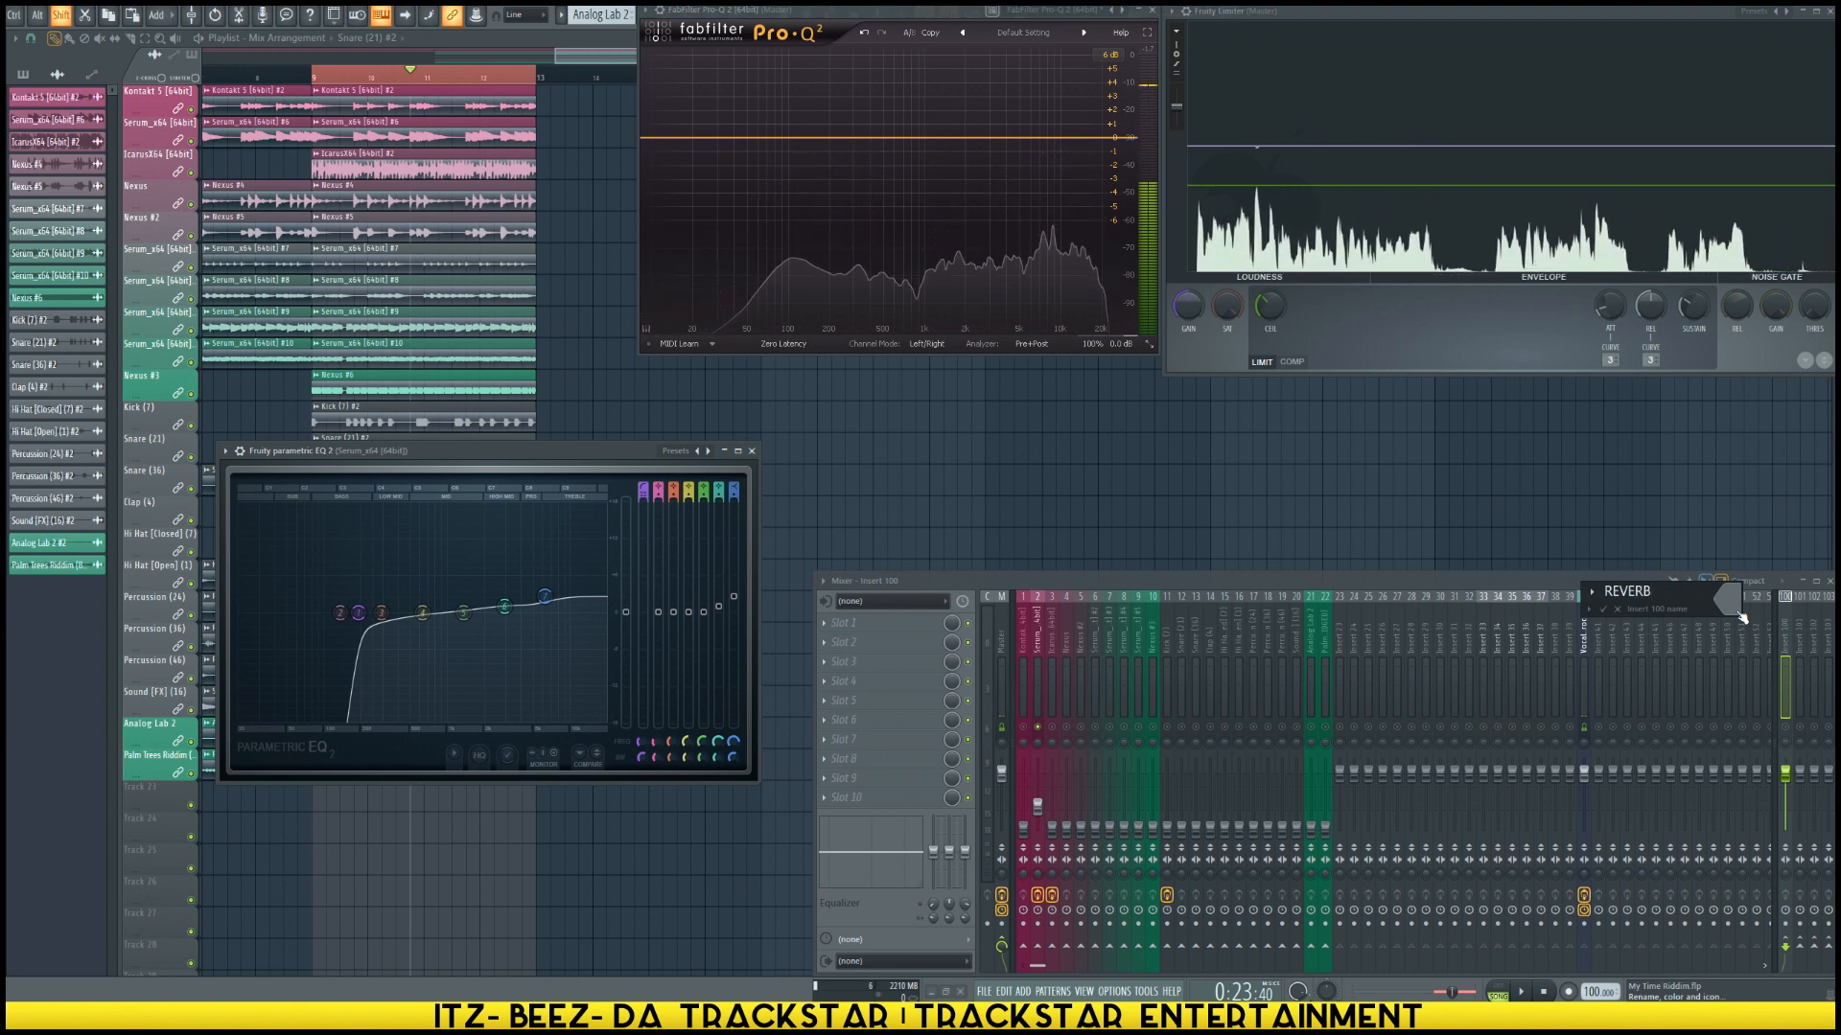
{"action": "left_click", "coordinate": [1738, 615]}
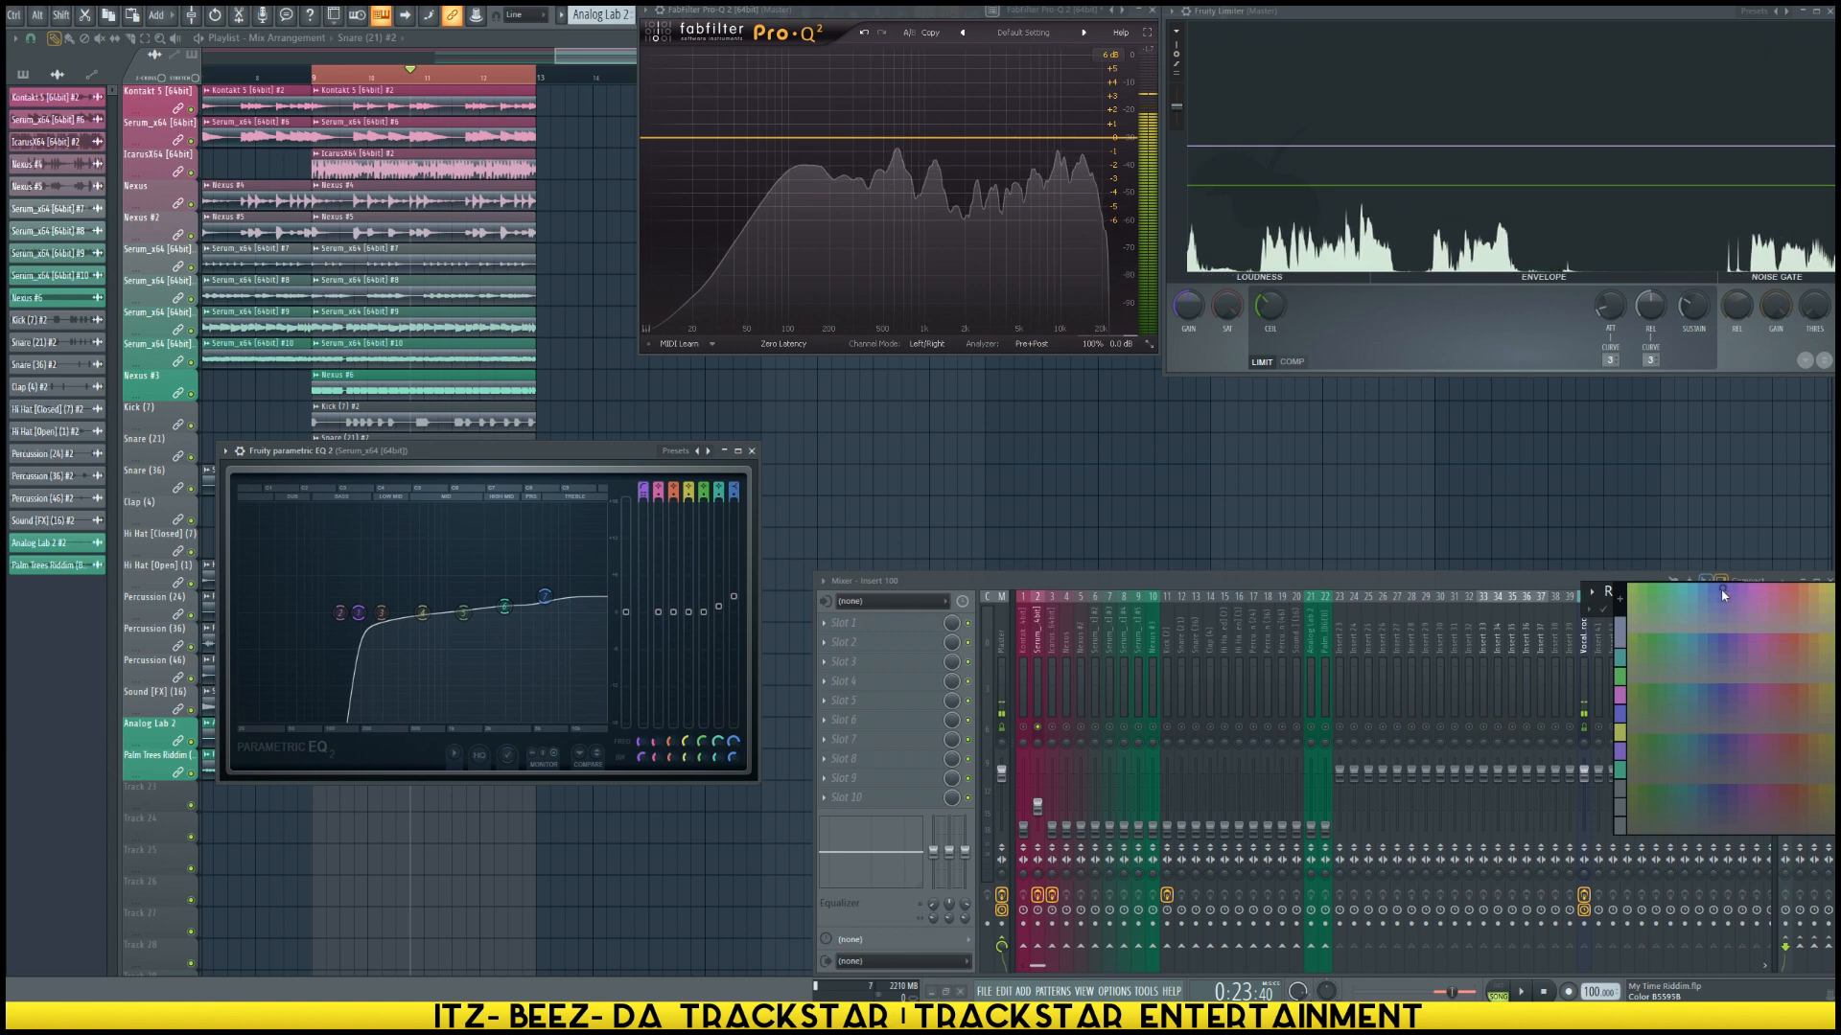
{"action": "left_click", "coordinate": [1730, 595]}
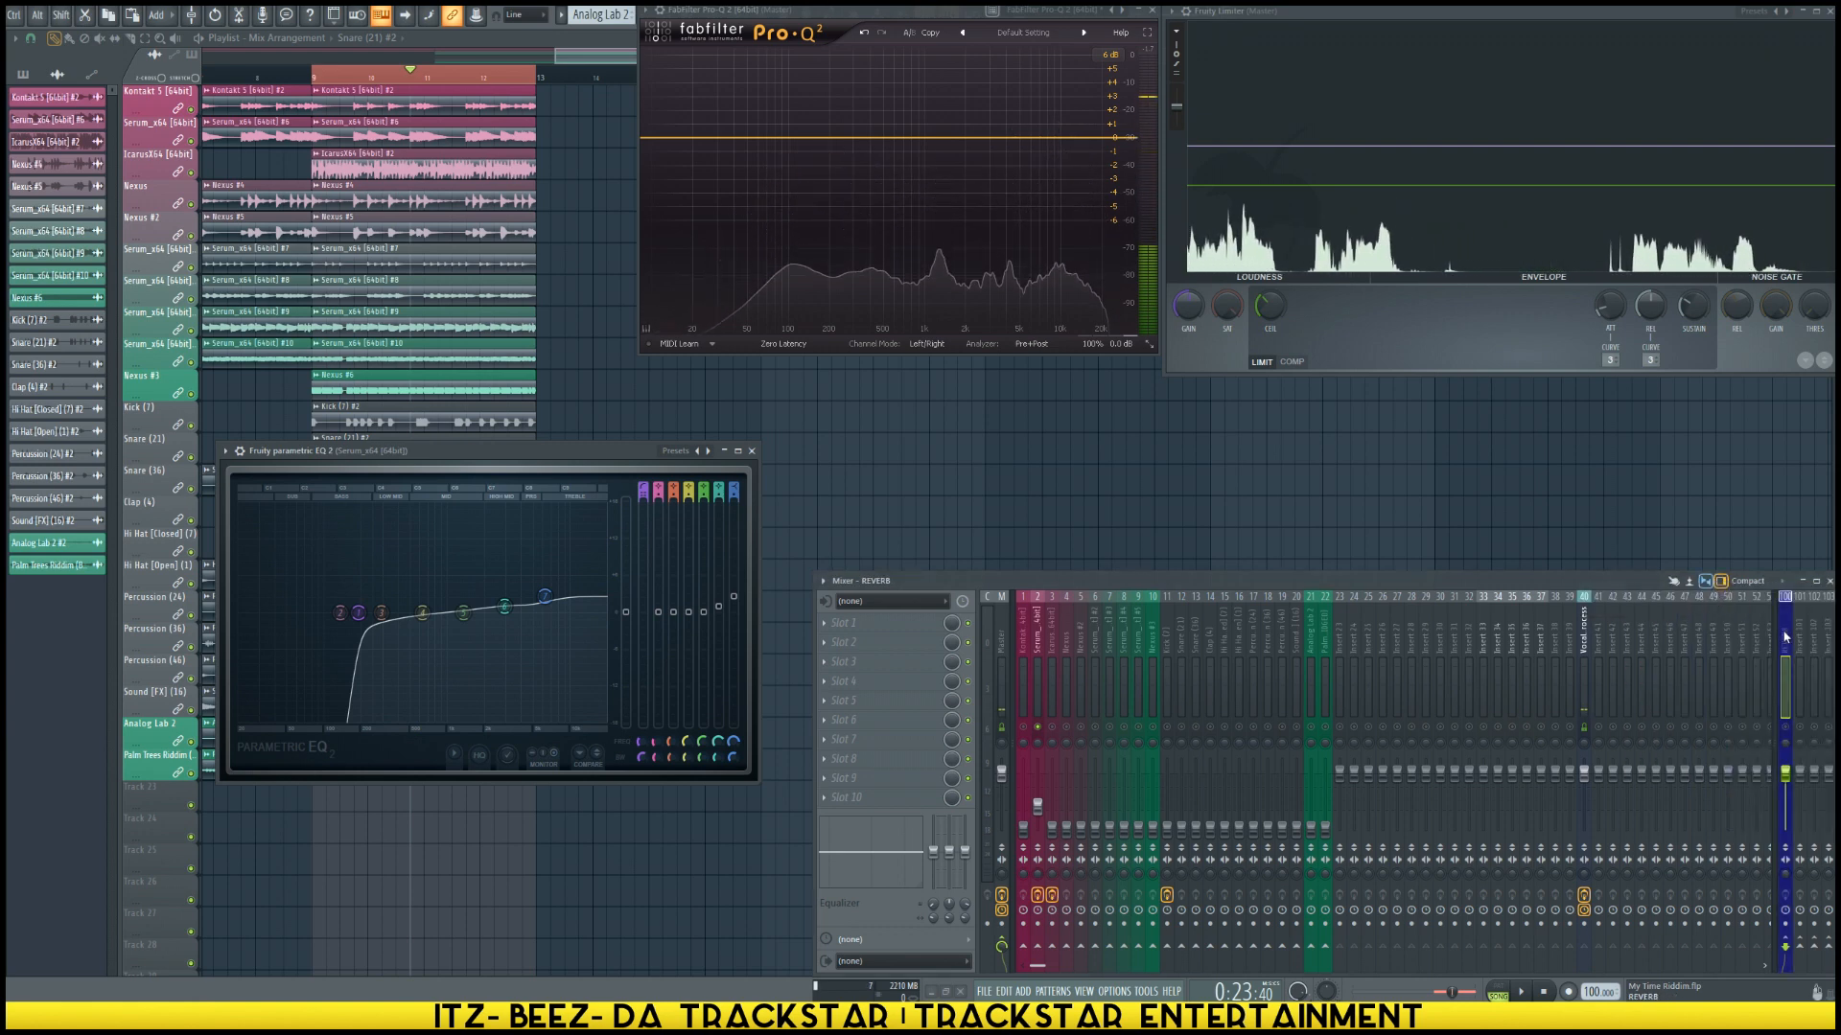
Step: Load the stereo FabFilter Pro-R reverb into the first effect slot of the REVERB track
{"action": "left_click", "coordinate": [883, 625]}
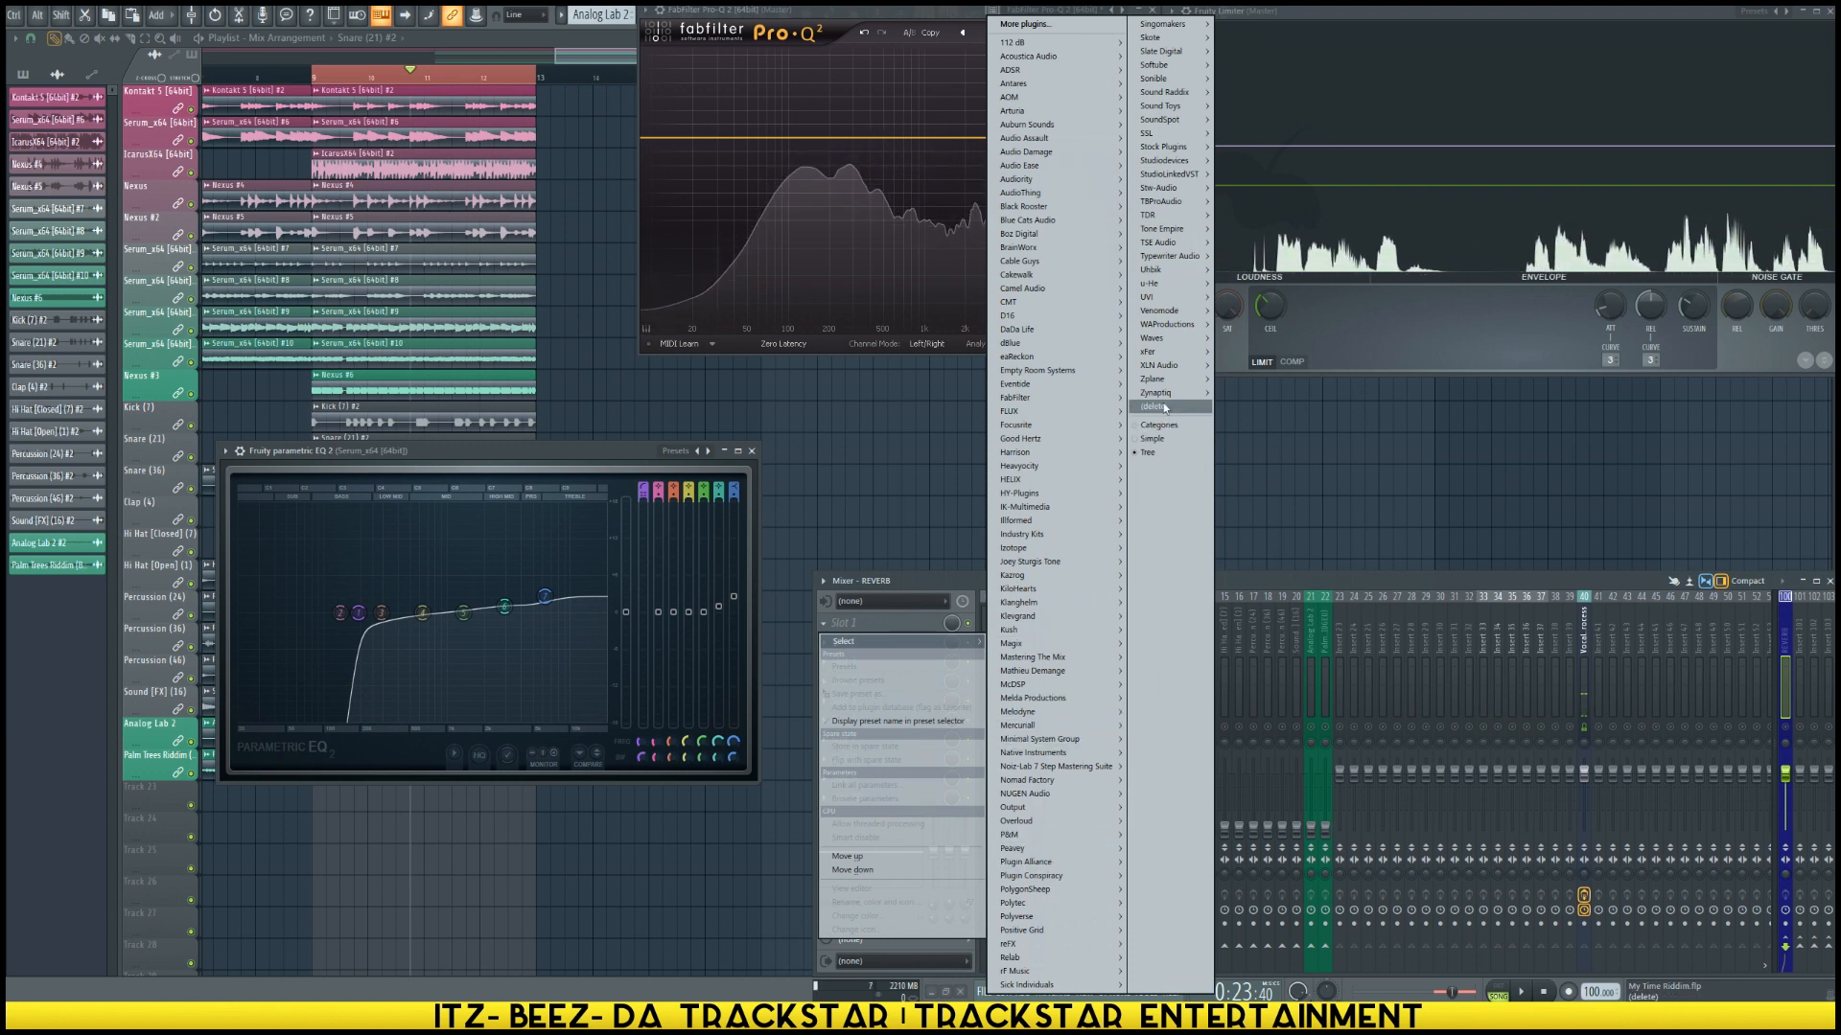
{"action": "mouse_move", "coordinate": [1165, 339]}
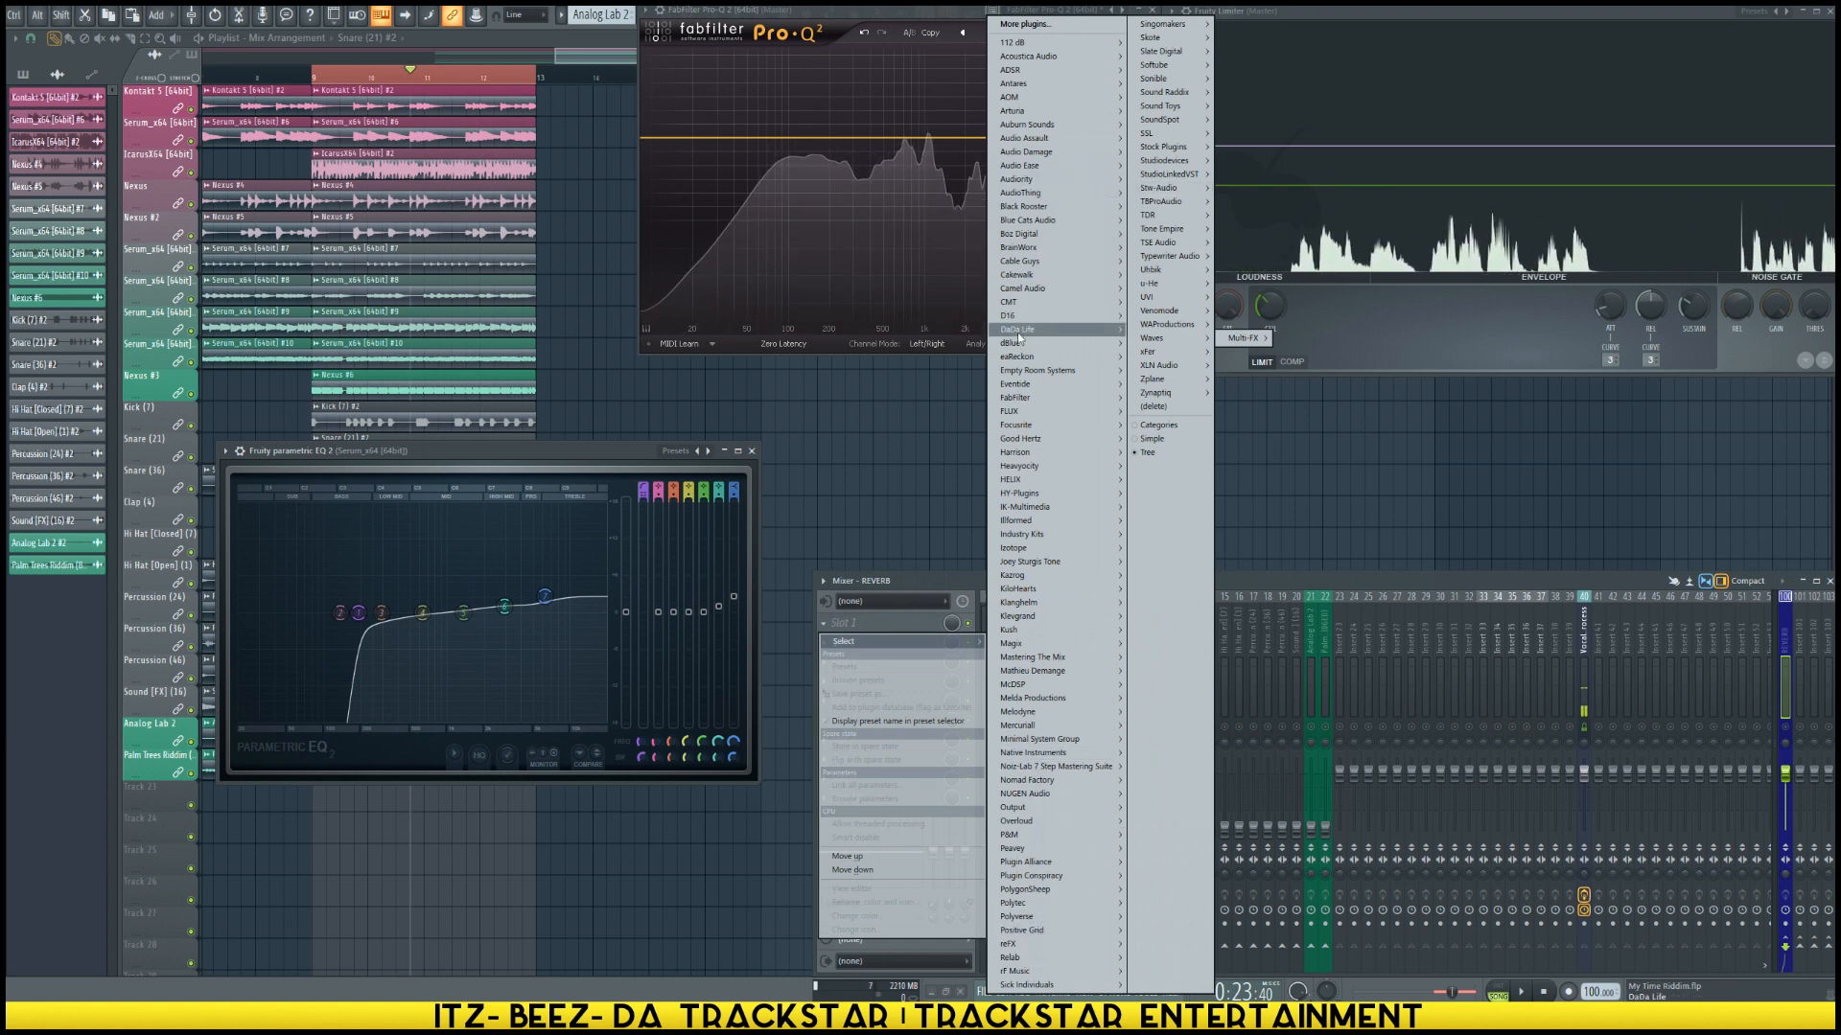
{"action": "mouse_move", "coordinate": [1021, 432]}
{"action": "mouse_move", "coordinate": [1045, 397]}
{"action": "mouse_move", "coordinate": [1160, 412]}
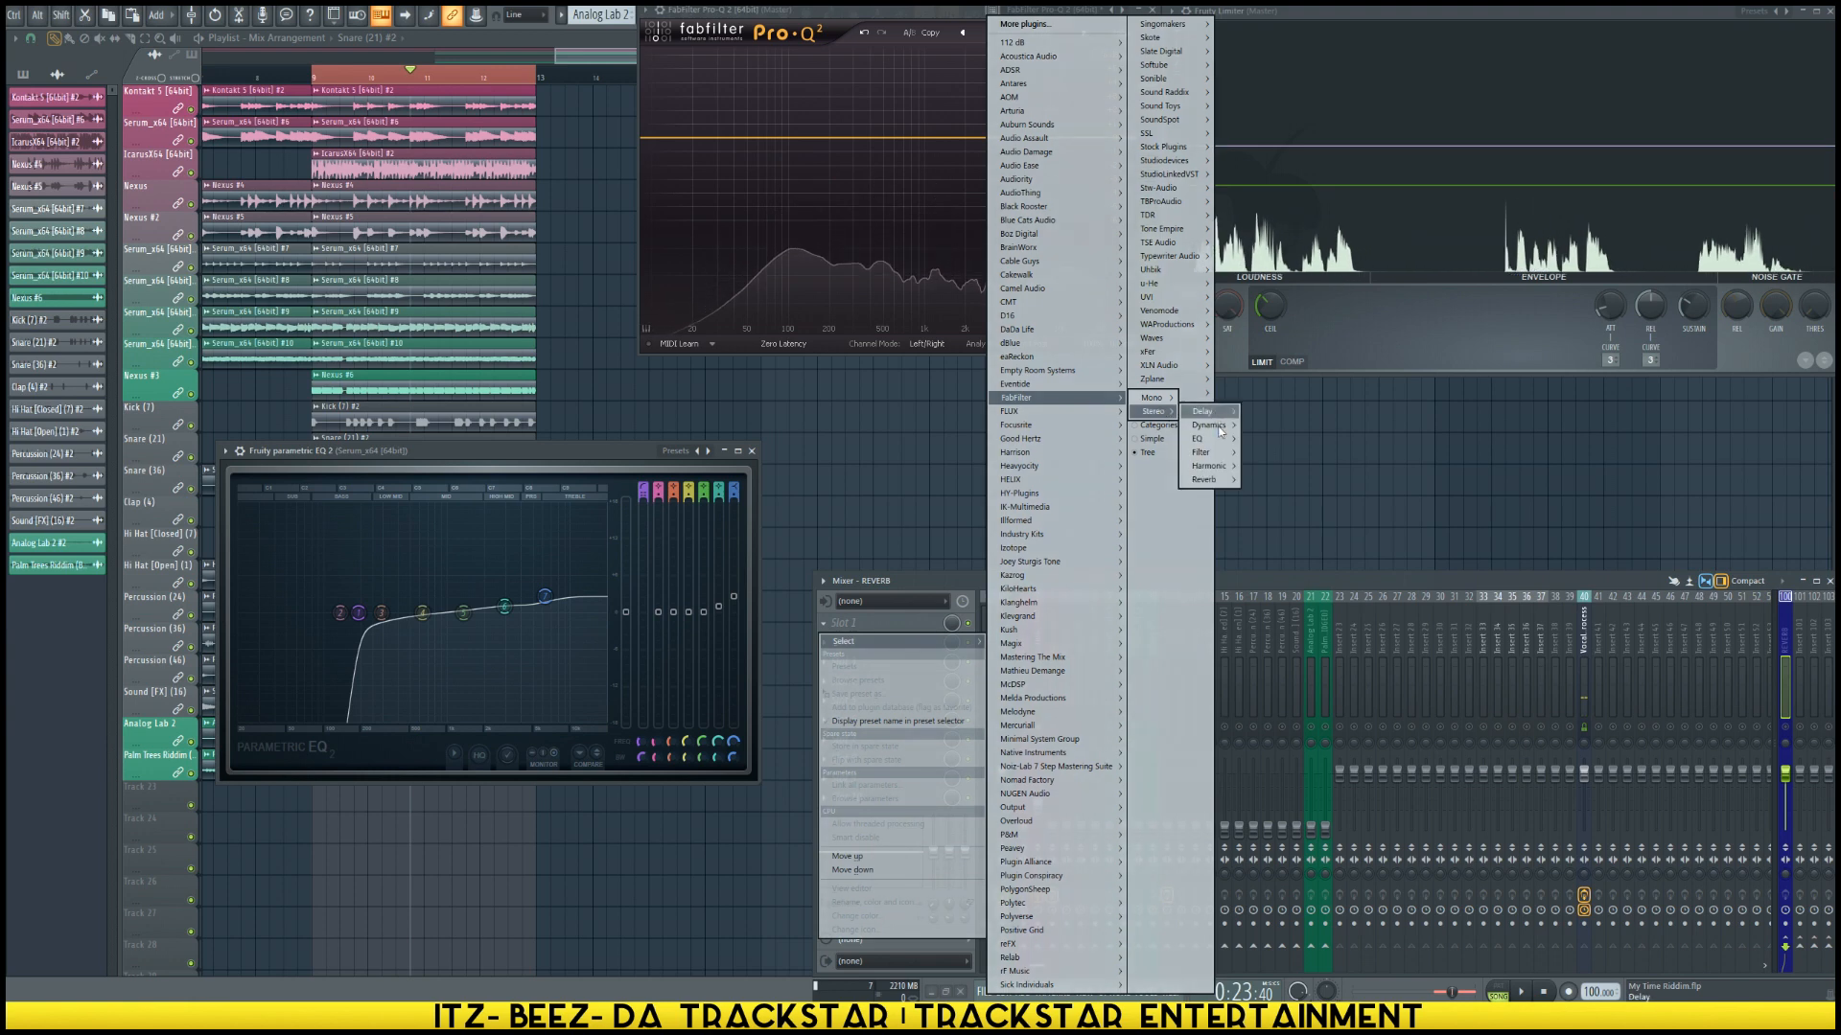
{"action": "left_click", "coordinate": [1304, 481]}
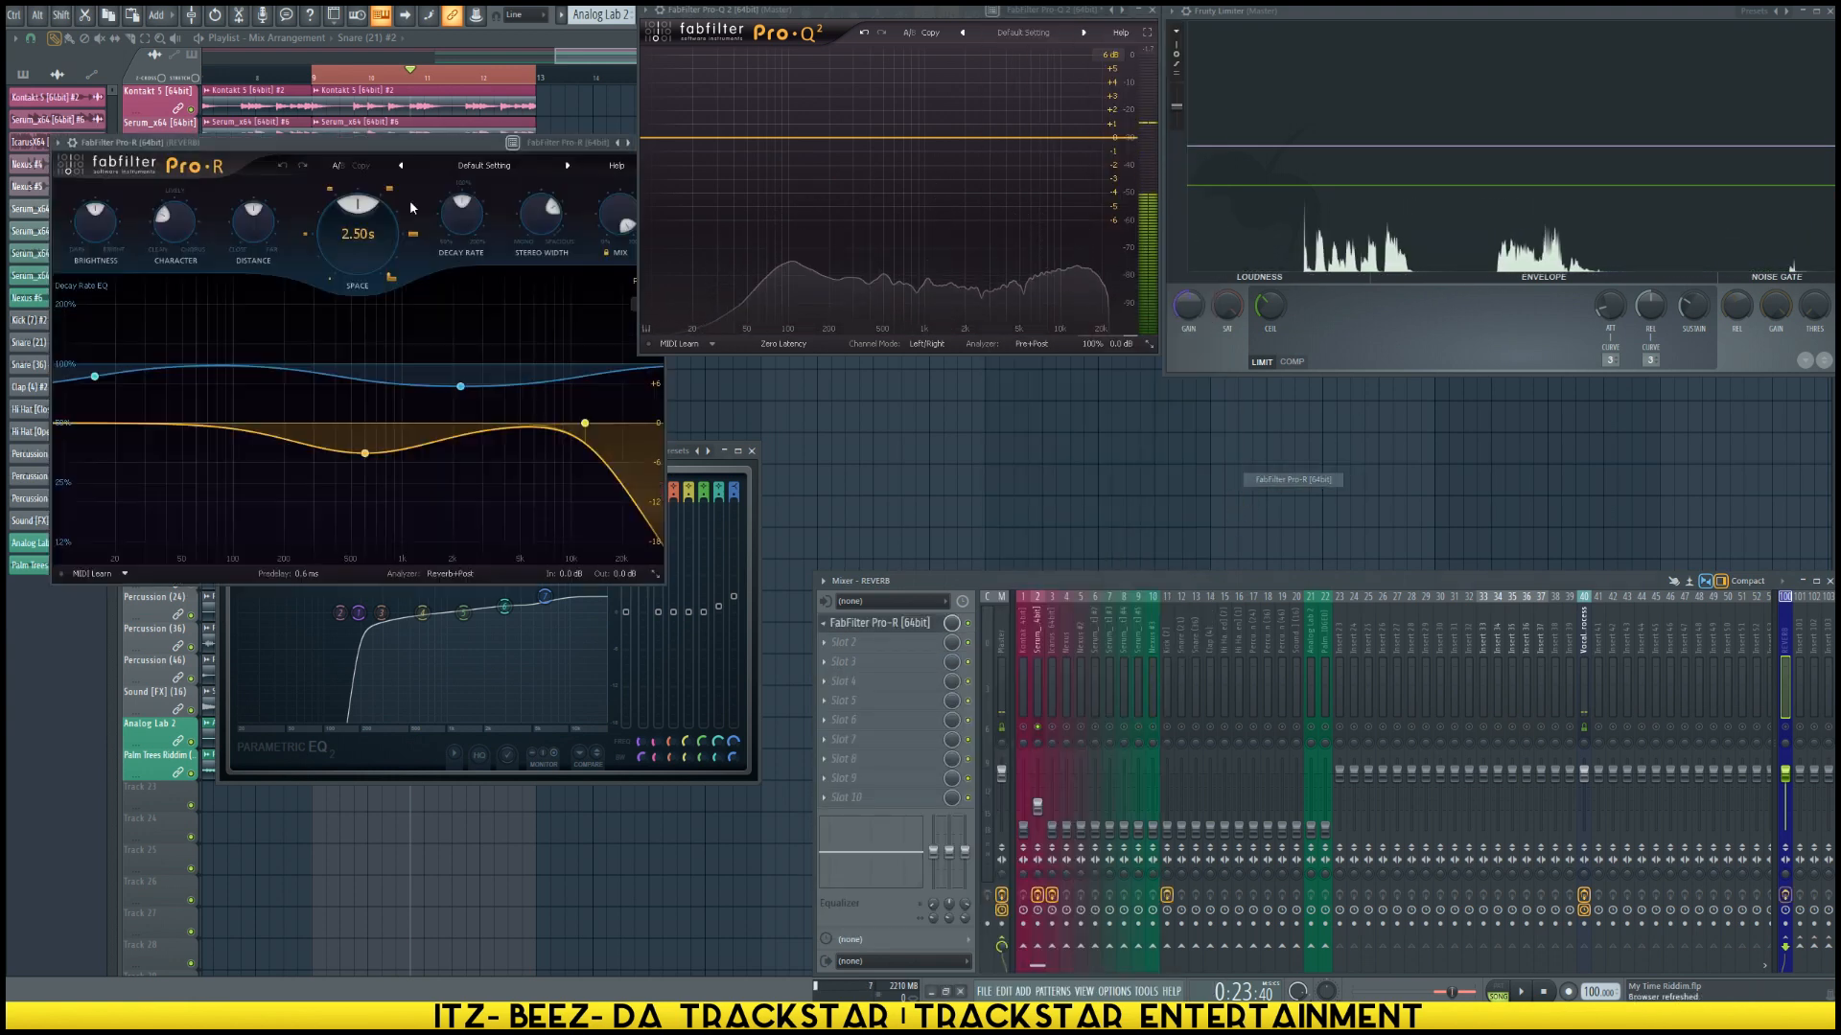
Step: Hide the playlist and rearrange the Pro-Q 2, Fruity Limiter, Pro-R and Serum_x64 EQ windows so the analyzers and reverb are accessible
{"action": "left_click_drag", "start_coordinate": [321, 157], "coordinate": [679, 413]}
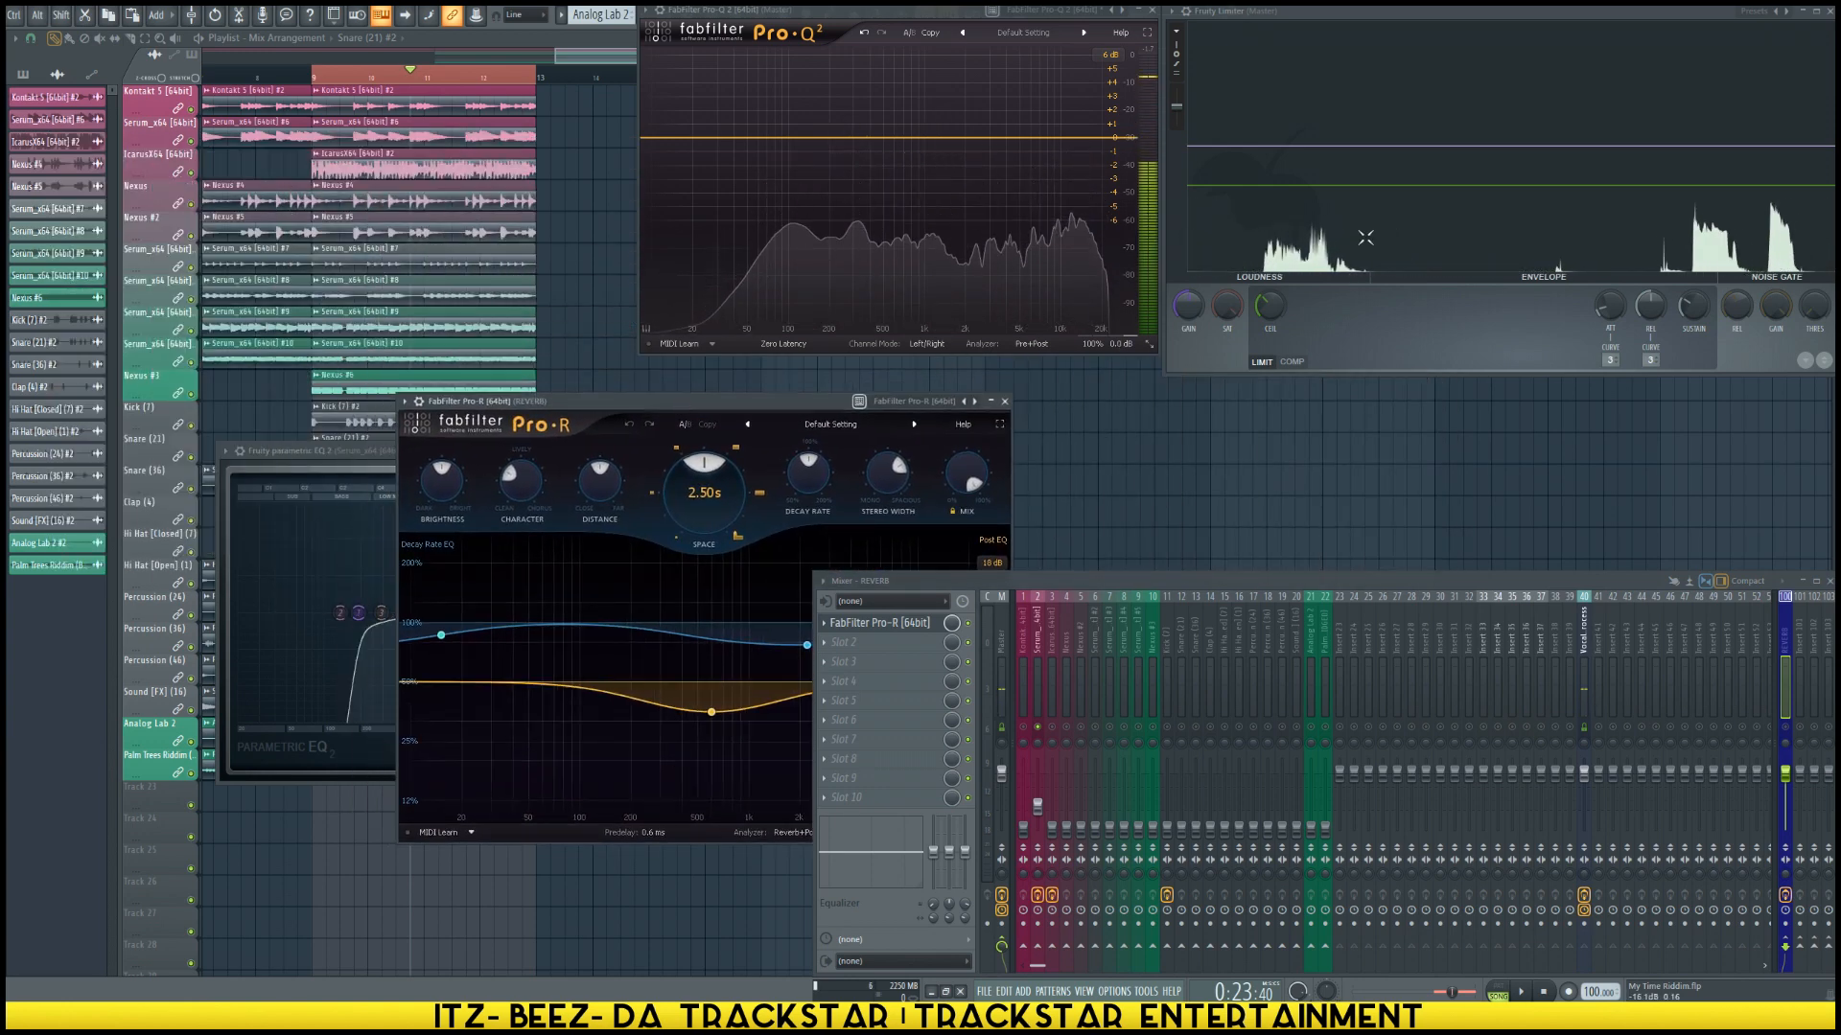
{"action": "right_click", "coordinate": [1443, 498]}
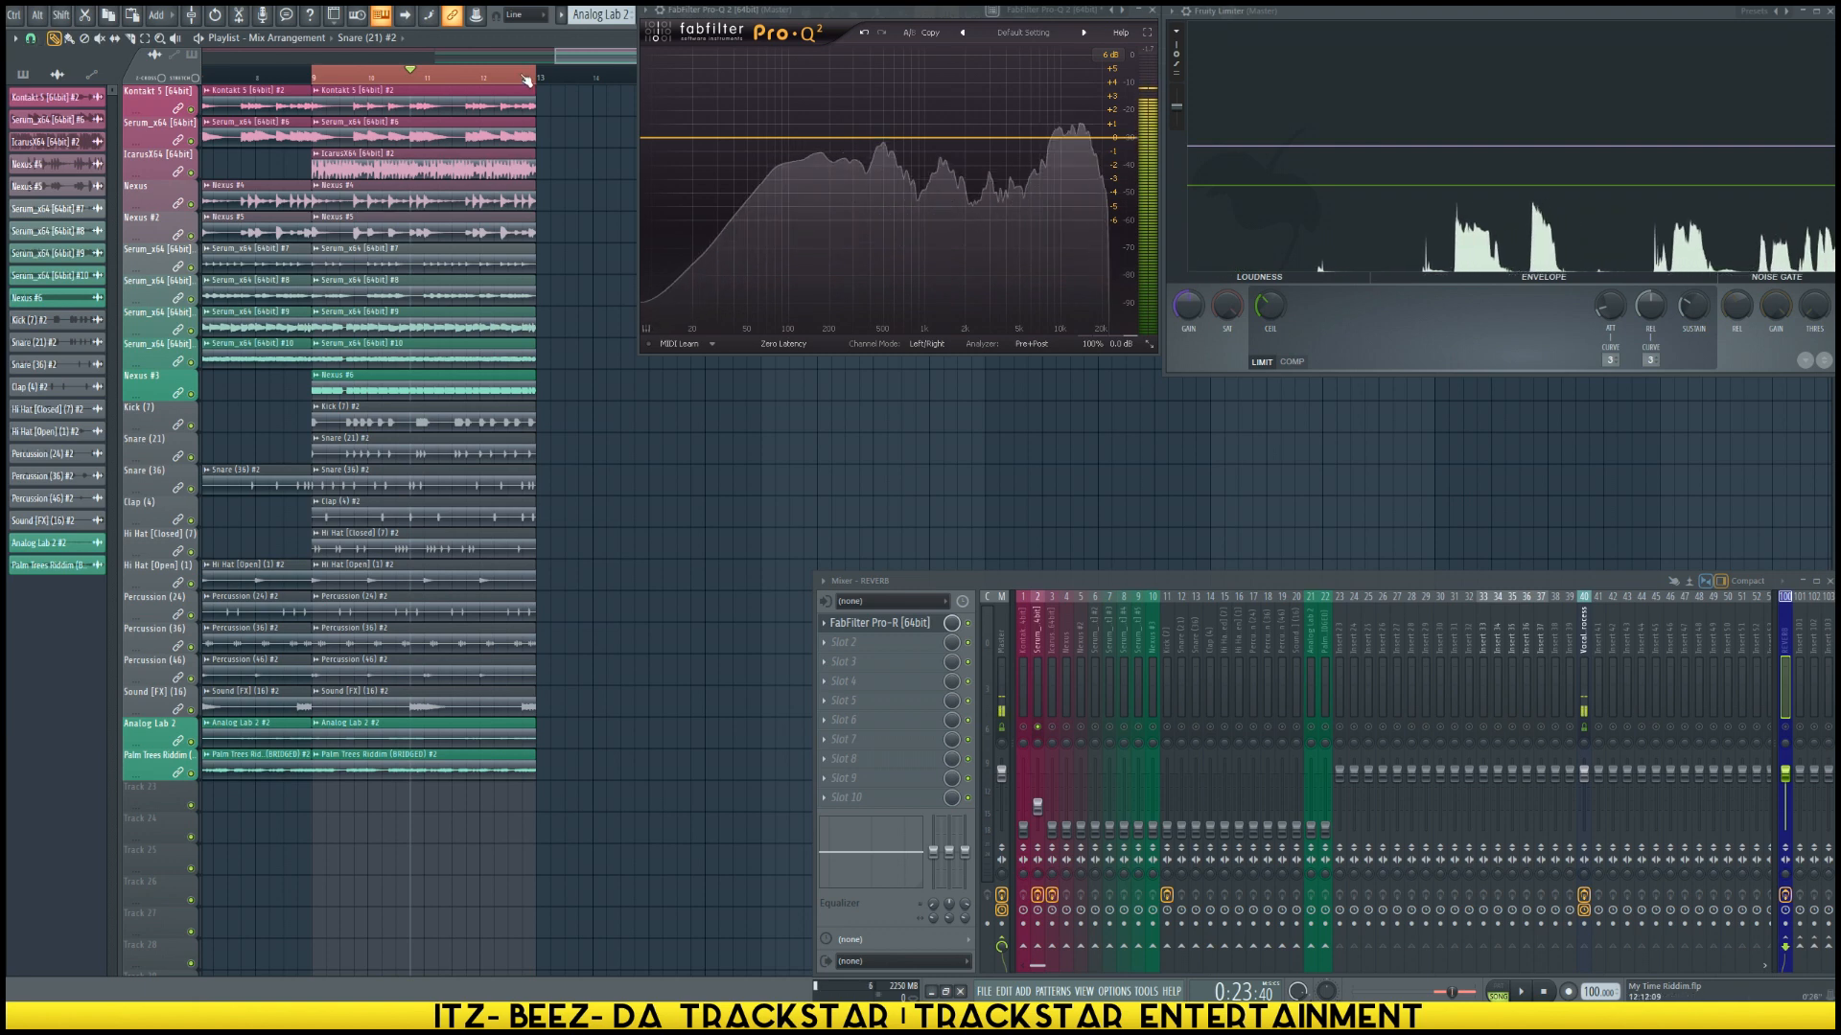
{"action": "key", "text": "F5"}
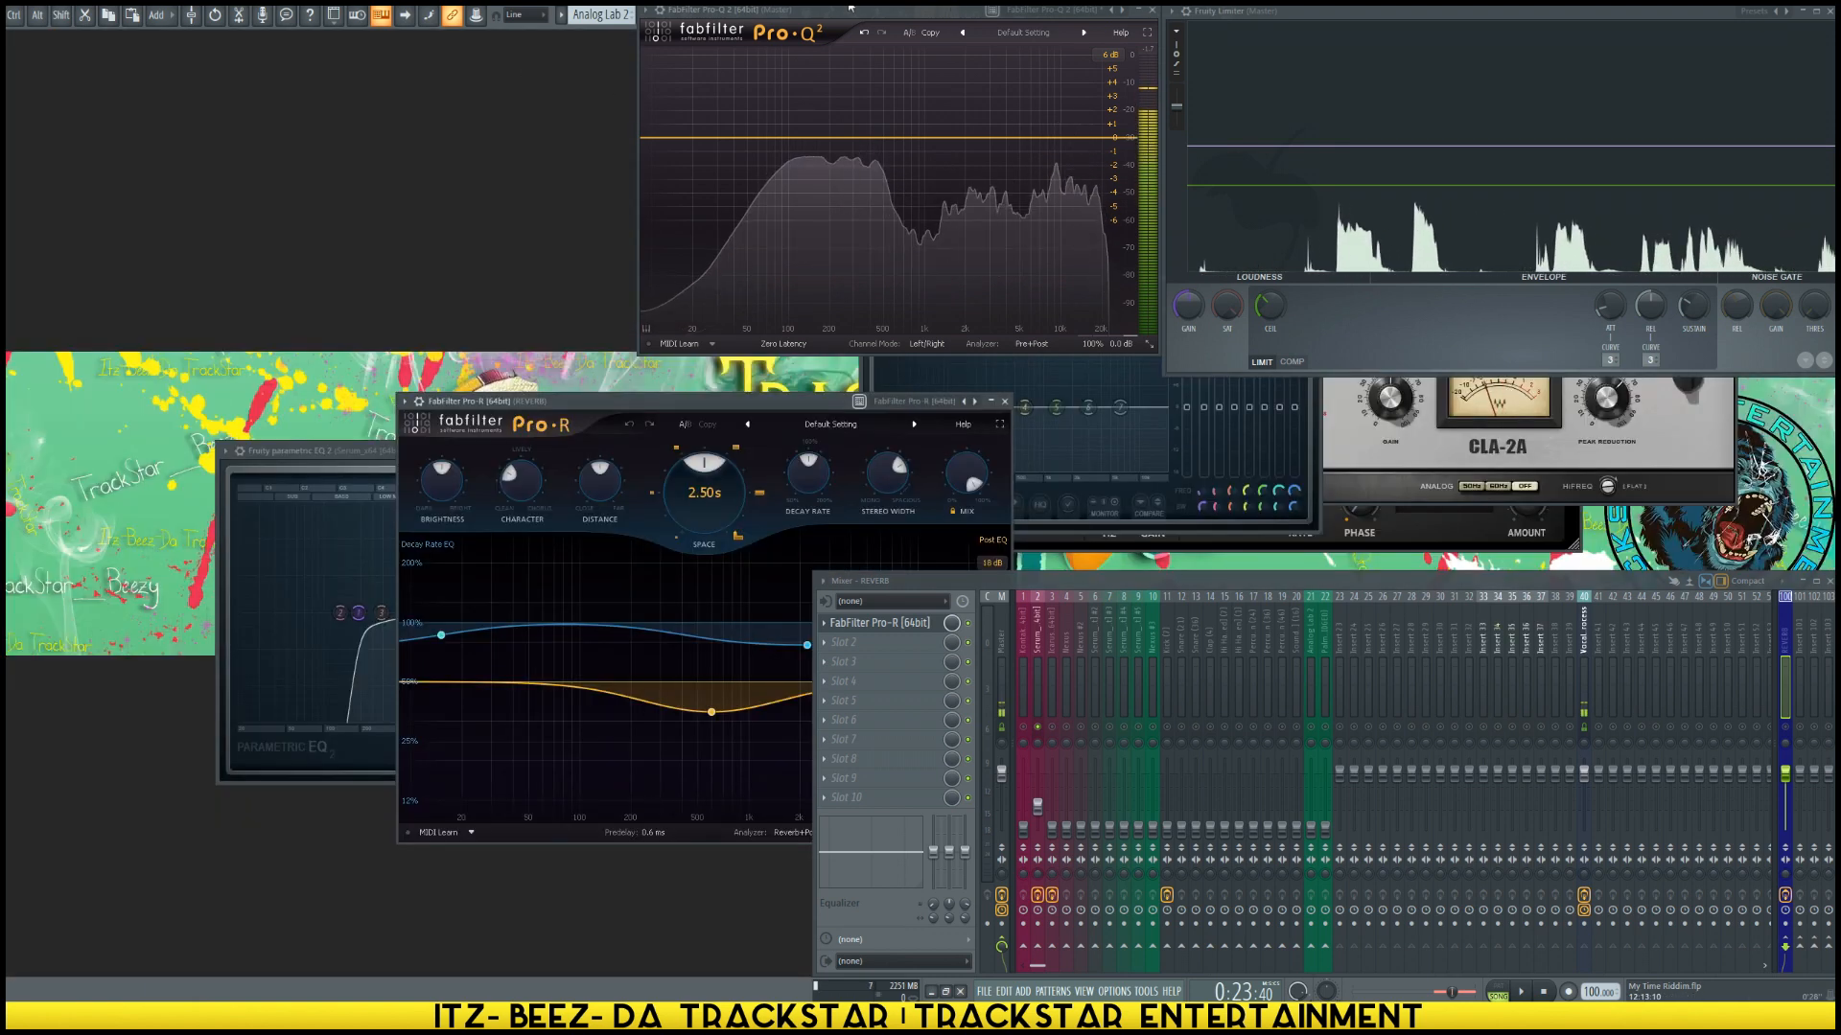
{"action": "left_click_drag", "start_coordinate": [808, 17], "coordinate": [173, 19]}
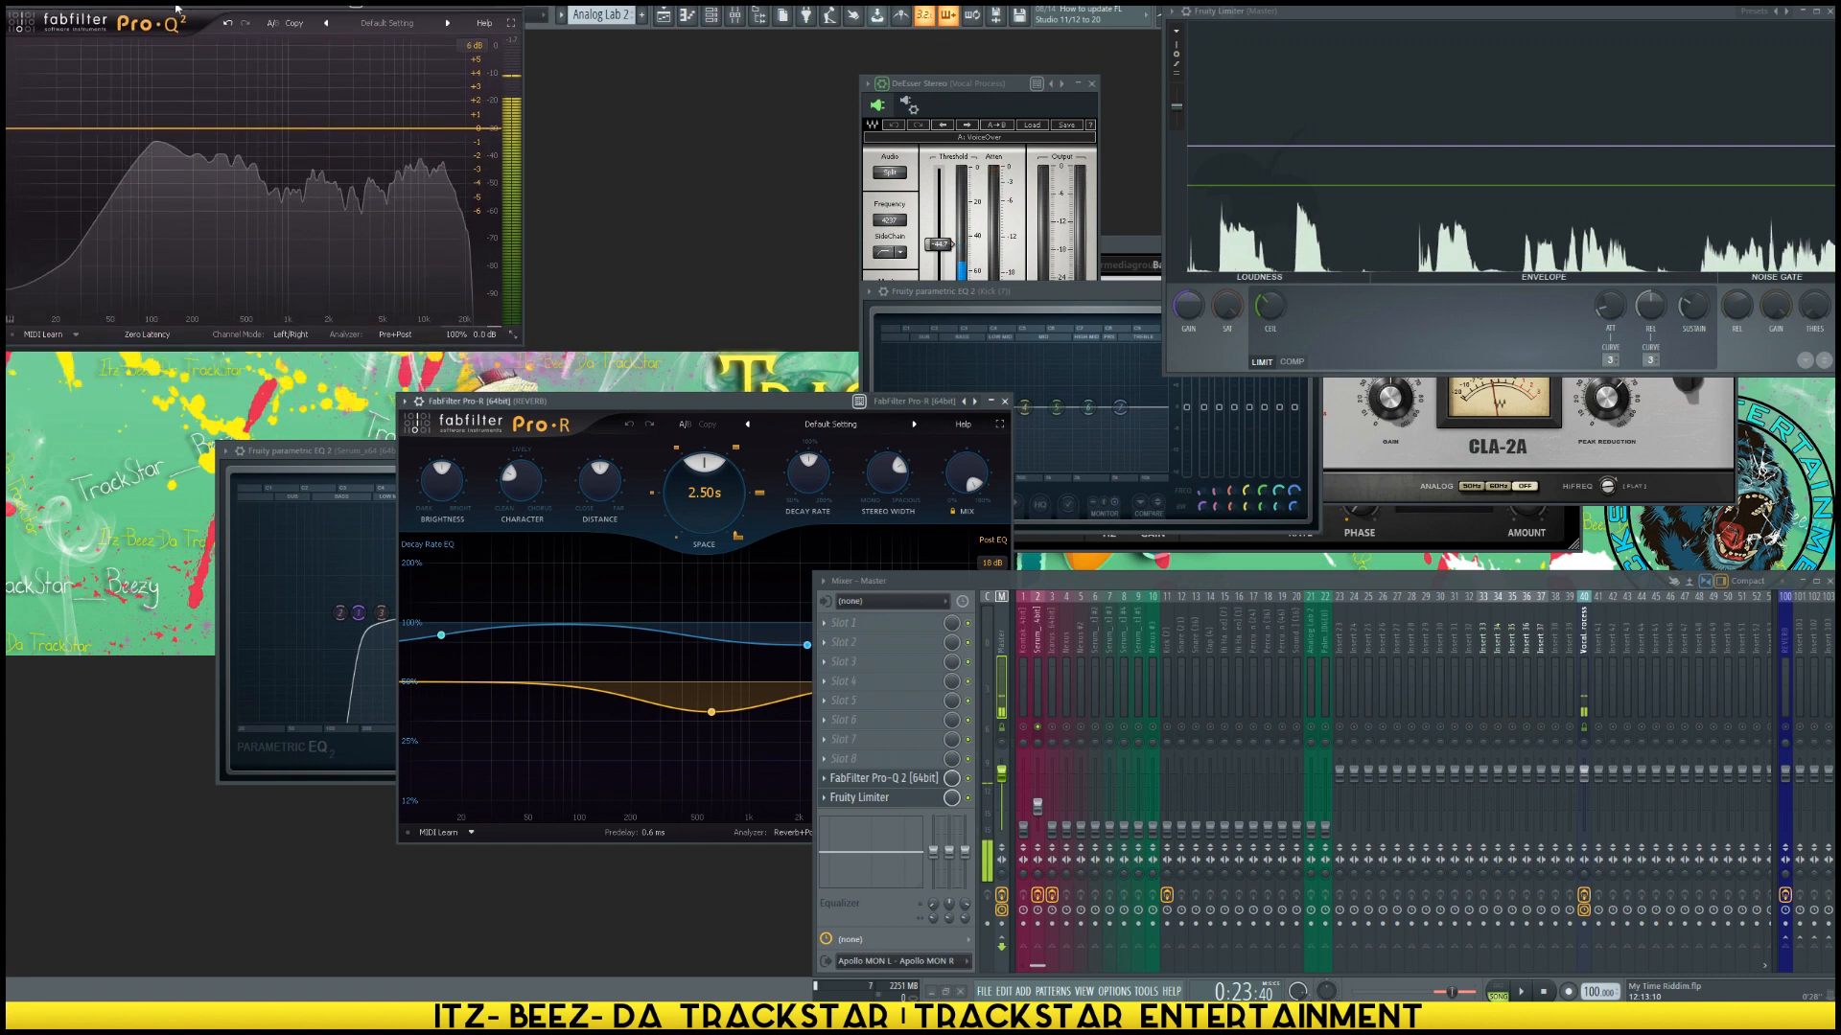
{"action": "left_click_drag", "start_coordinate": [1351, 23], "coordinate": [198, 374]}
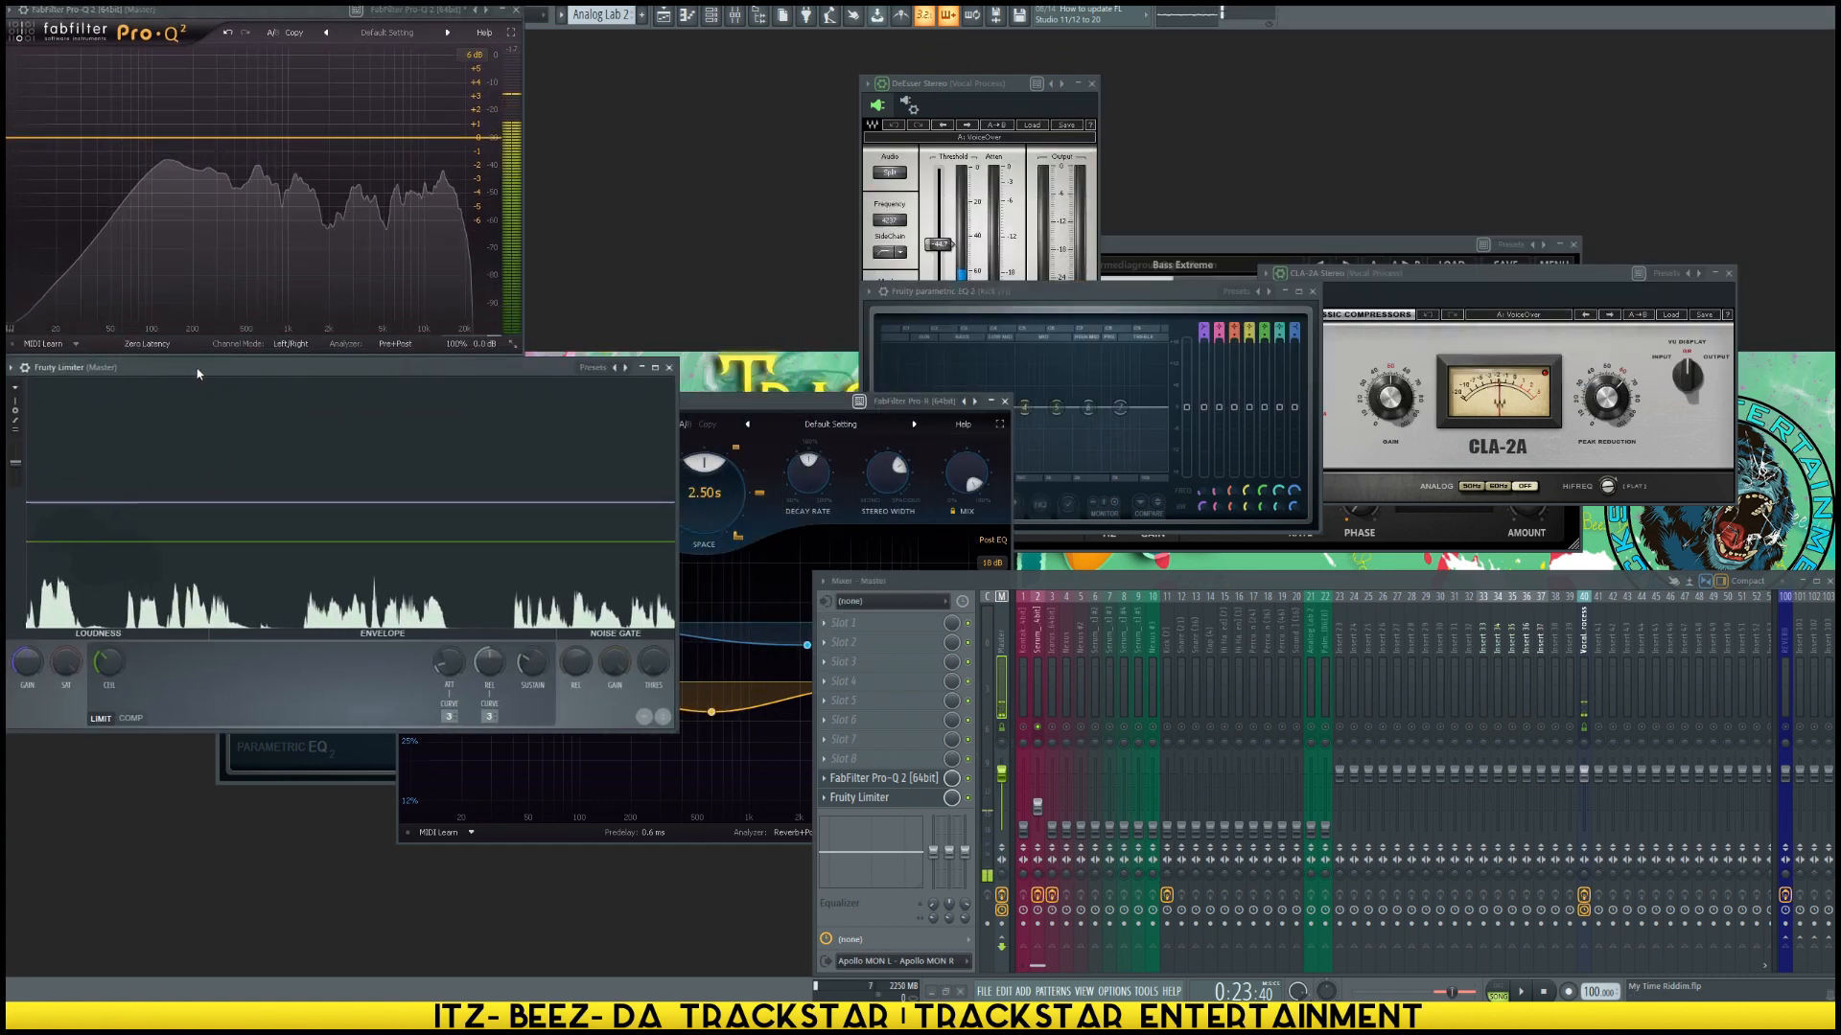
{"action": "left_click_drag", "start_coordinate": [743, 409], "coordinate": [1378, 168]}
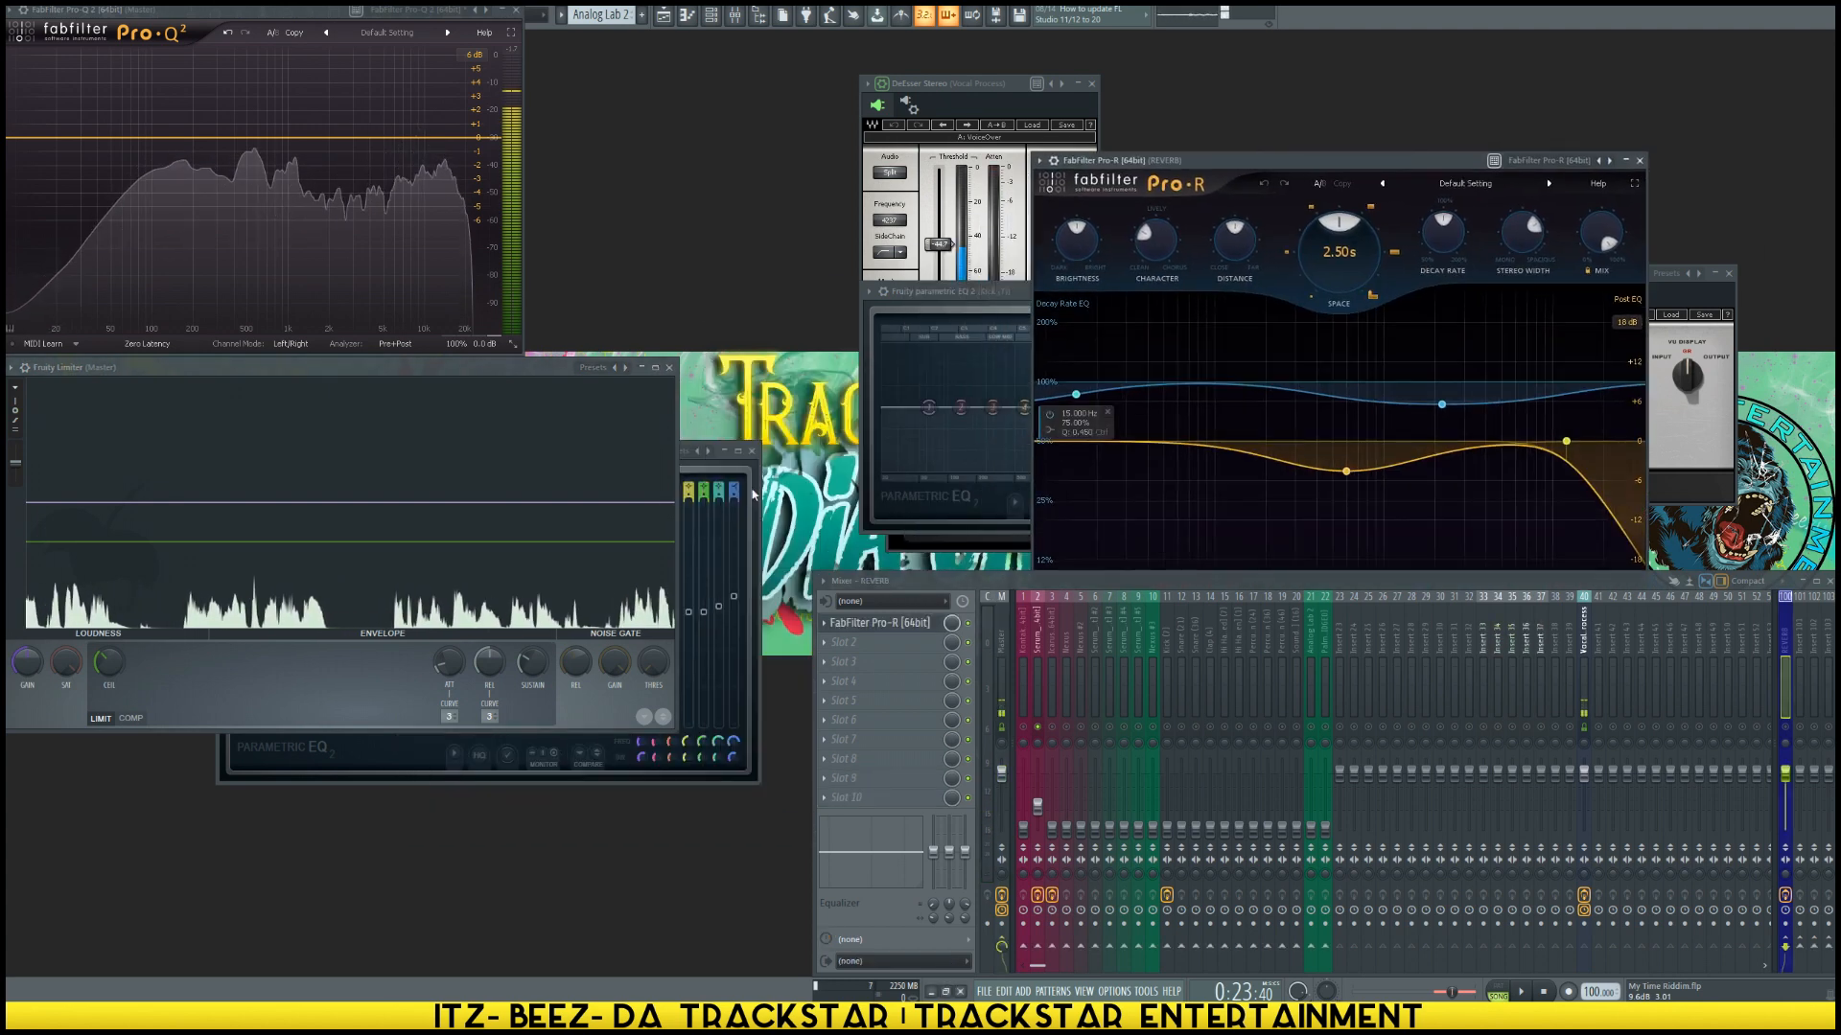
{"action": "left_click_drag", "start_coordinate": [759, 489], "coordinate": [837, 487]}
{"action": "left_click_drag", "start_coordinate": [714, 450], "coordinate": [1048, 129]}
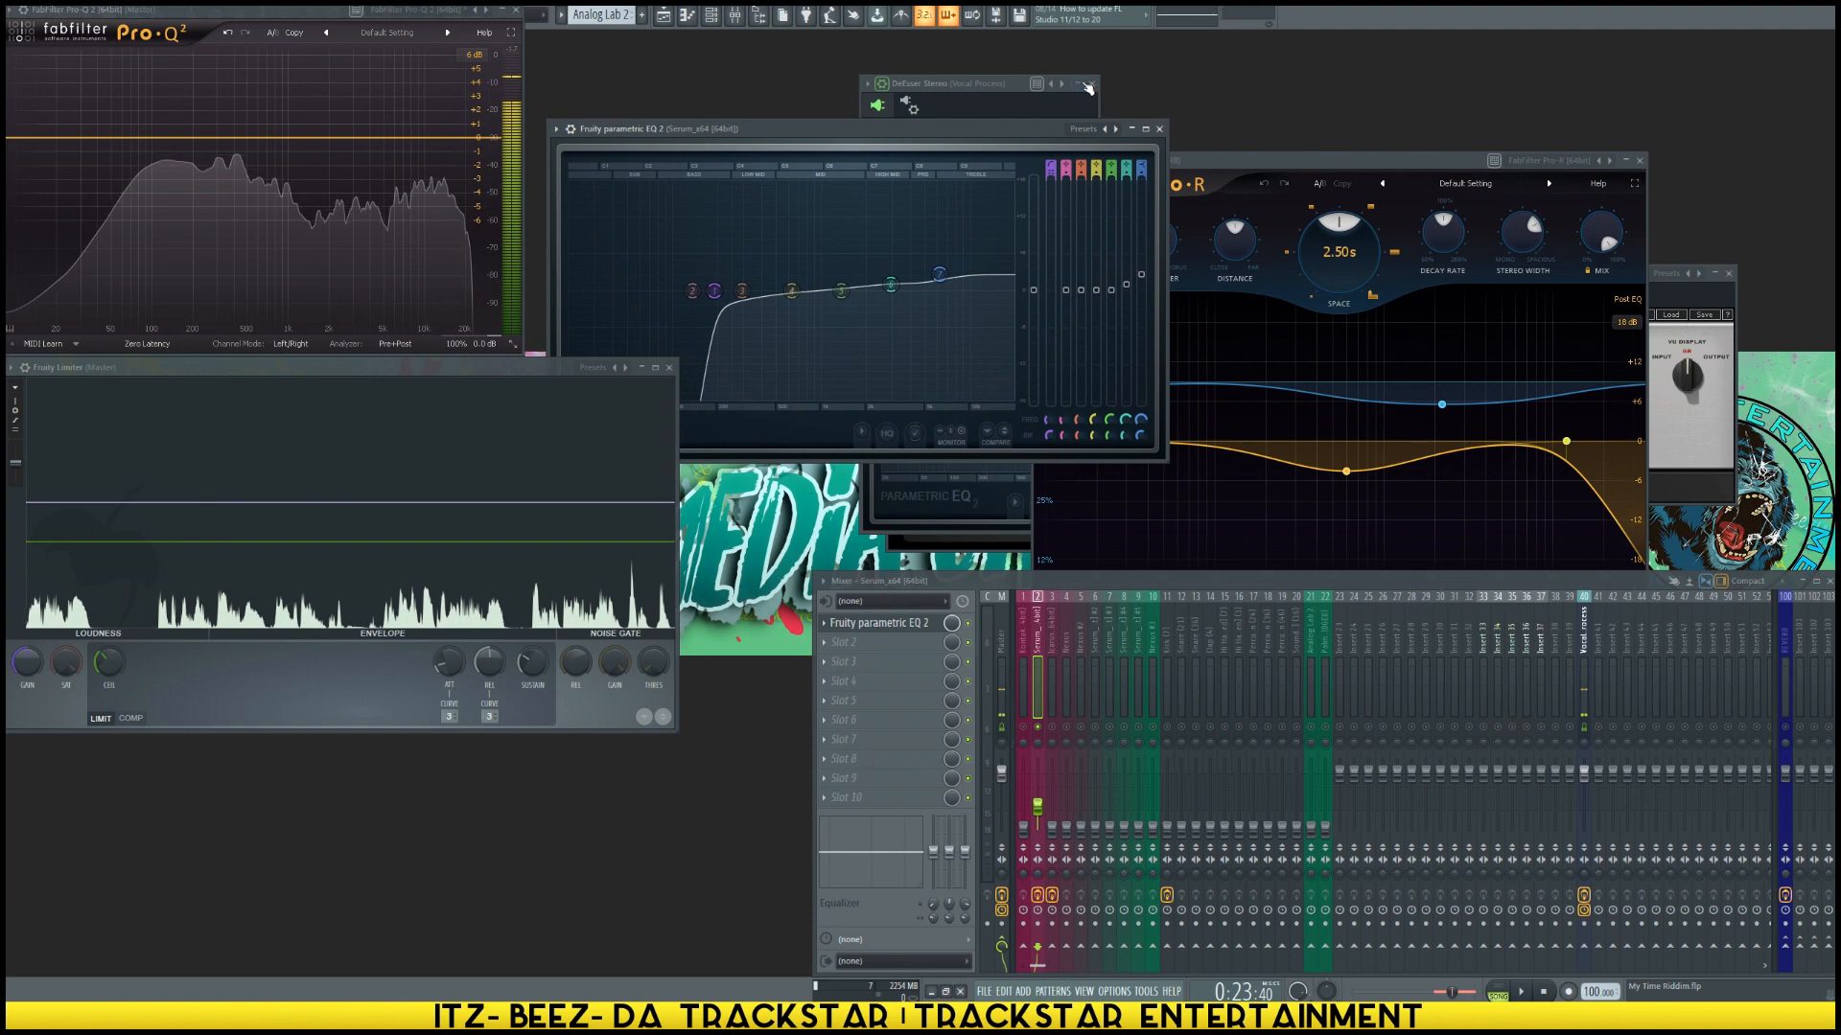
Step: Close the DeEsser, CLA-2A, both Fruity parametric EQ 2 and Plugin Boutique effect windows, keeping the Master analyzers and Pro-R open
{"action": "left_click", "coordinate": [1091, 84]}
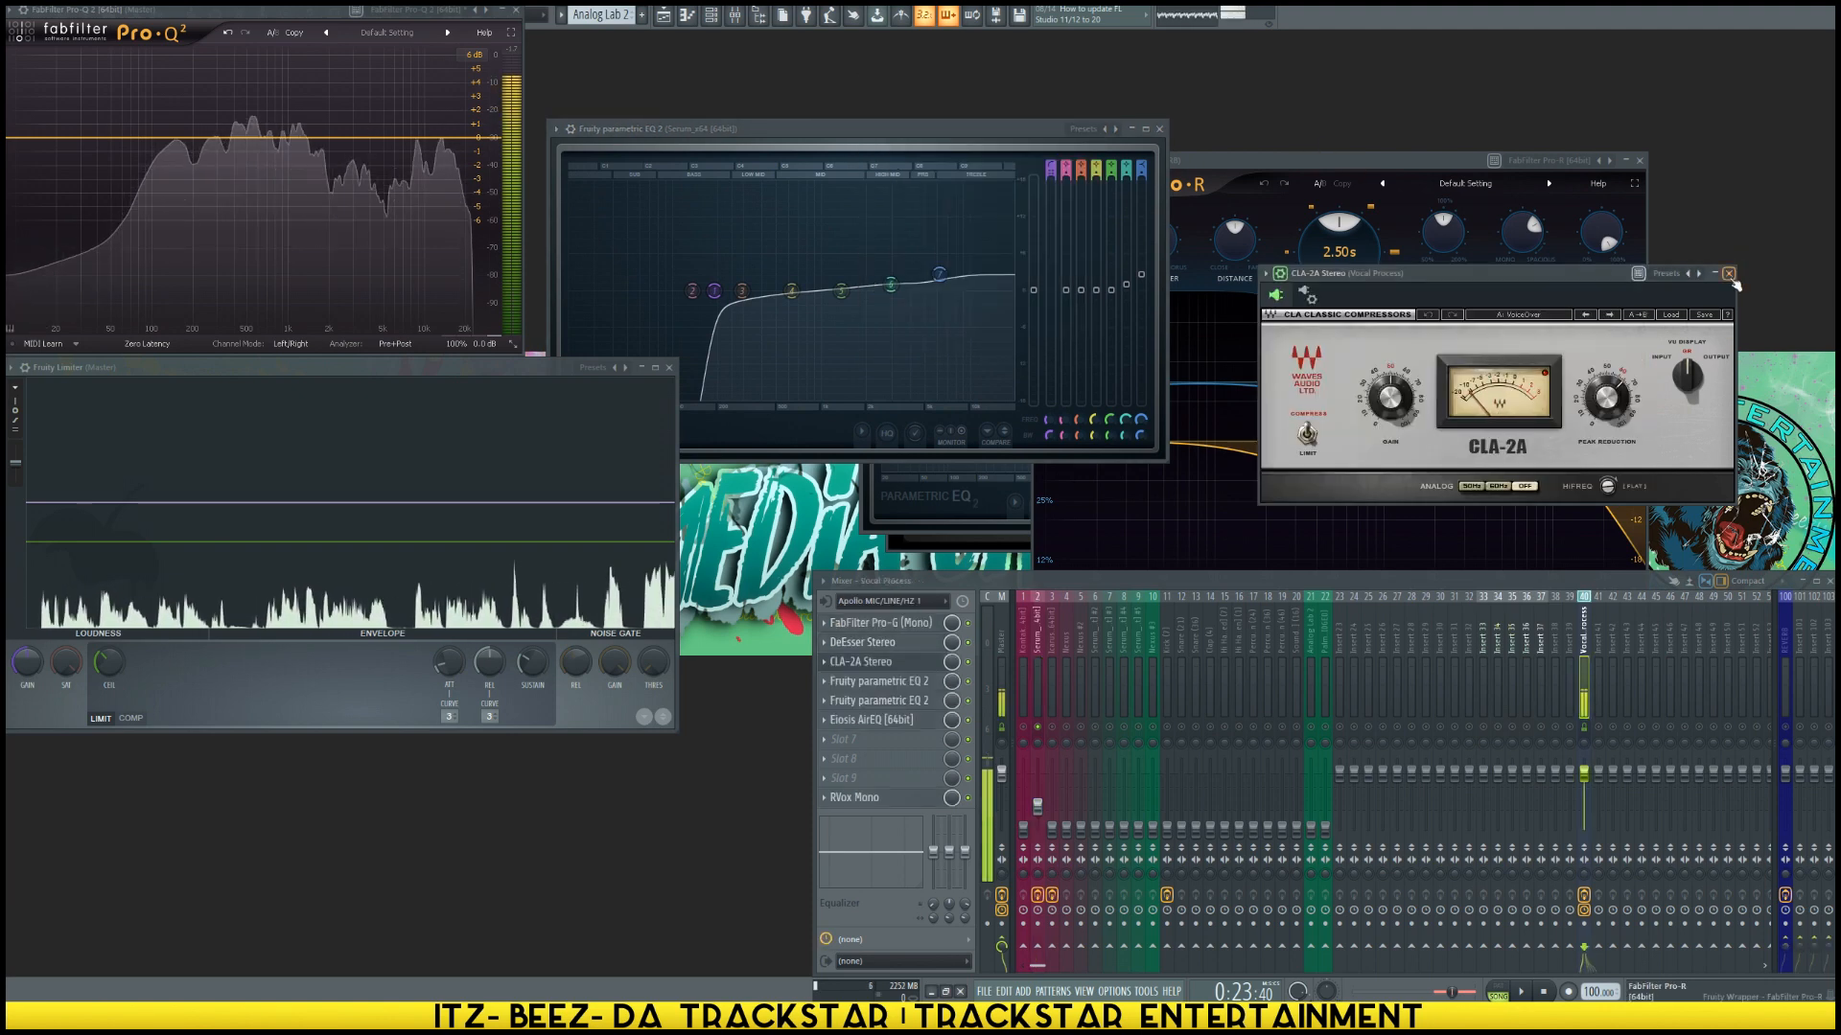
{"action": "left_click", "coordinate": [1730, 274]}
{"action": "left_click", "coordinate": [1158, 127]}
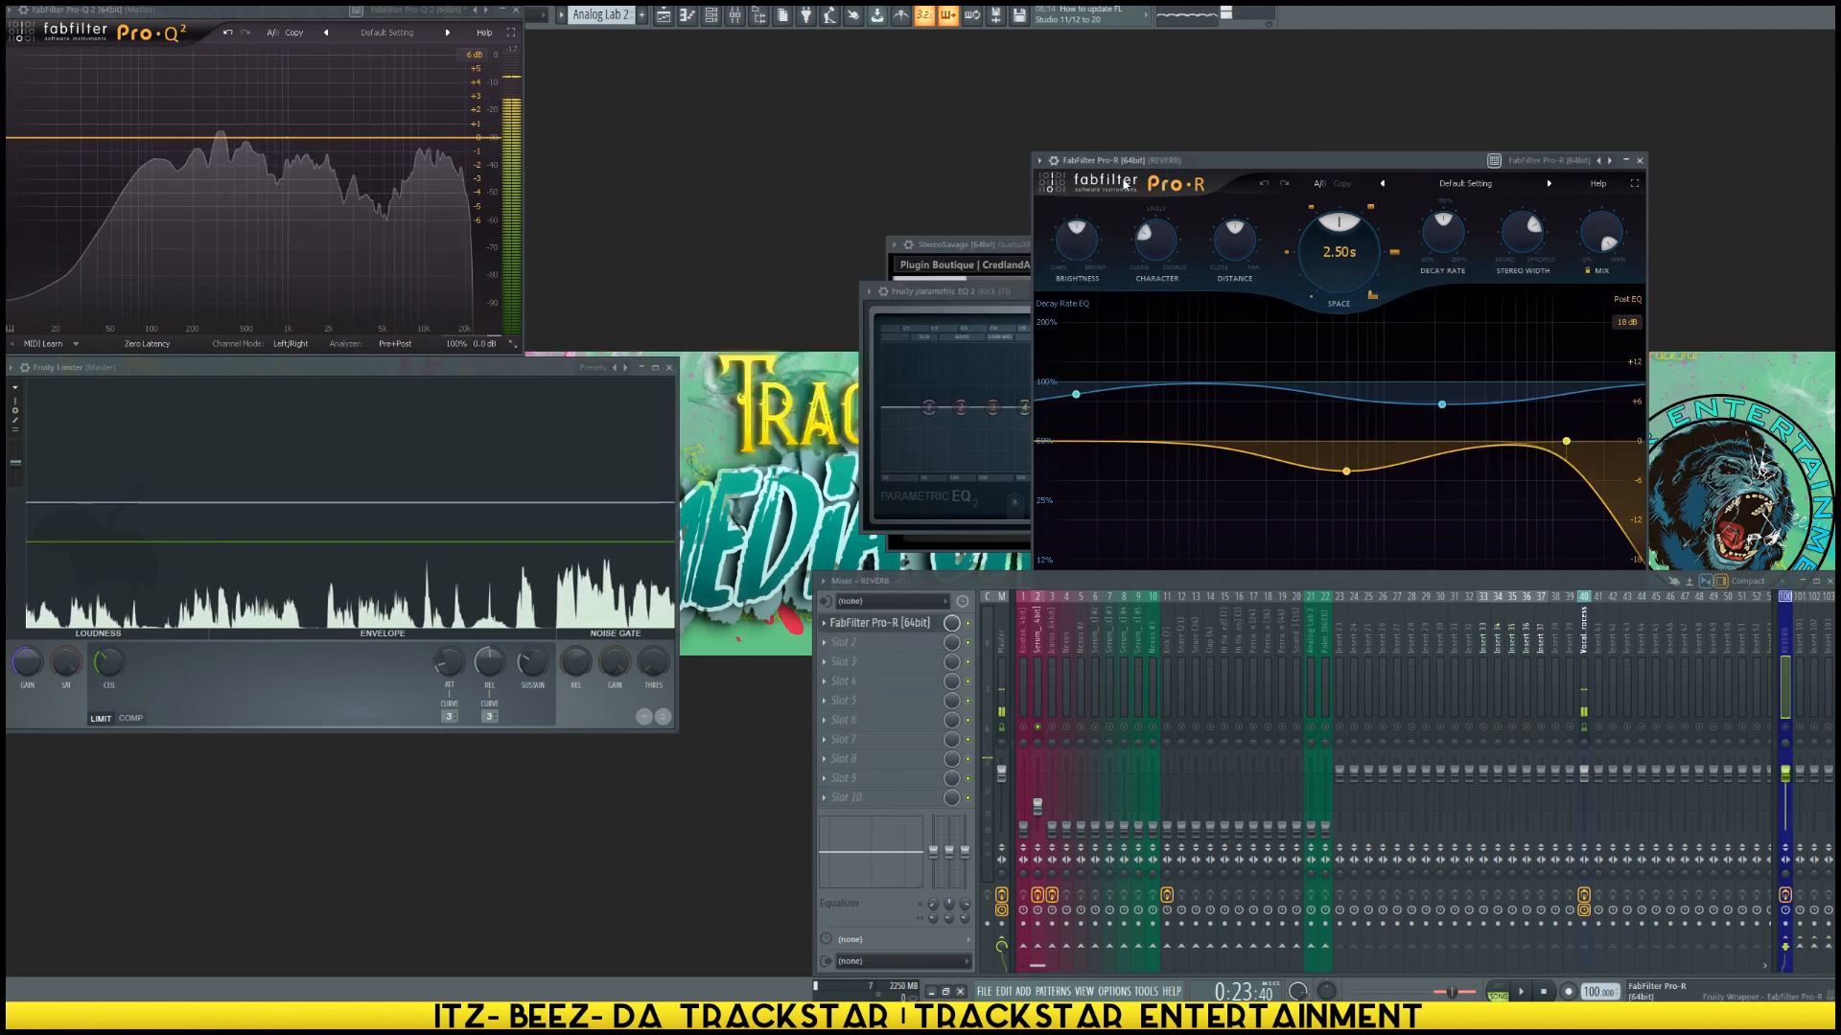
{"action": "left_click", "coordinate": [1019, 302]}
{"action": "left_click", "coordinate": [1313, 291]}
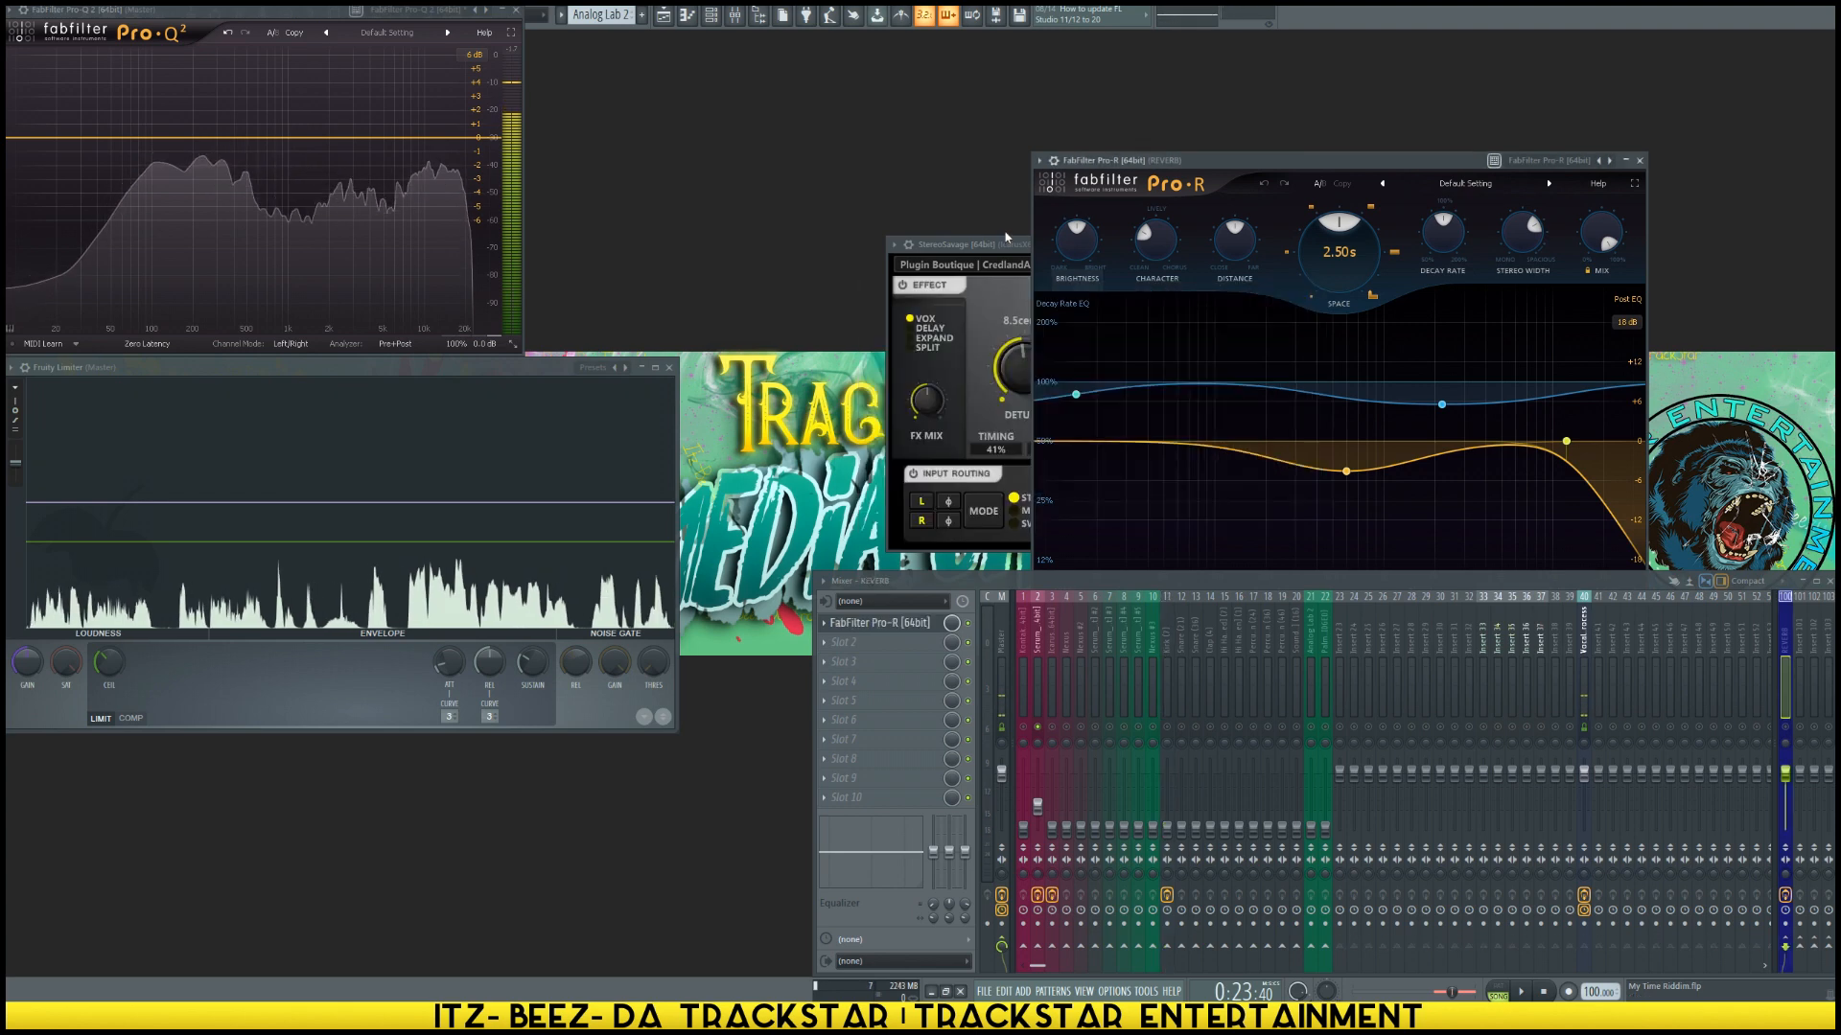
{"action": "left_click", "coordinate": [1019, 246]}
{"action": "left_click", "coordinate": [1569, 247]}
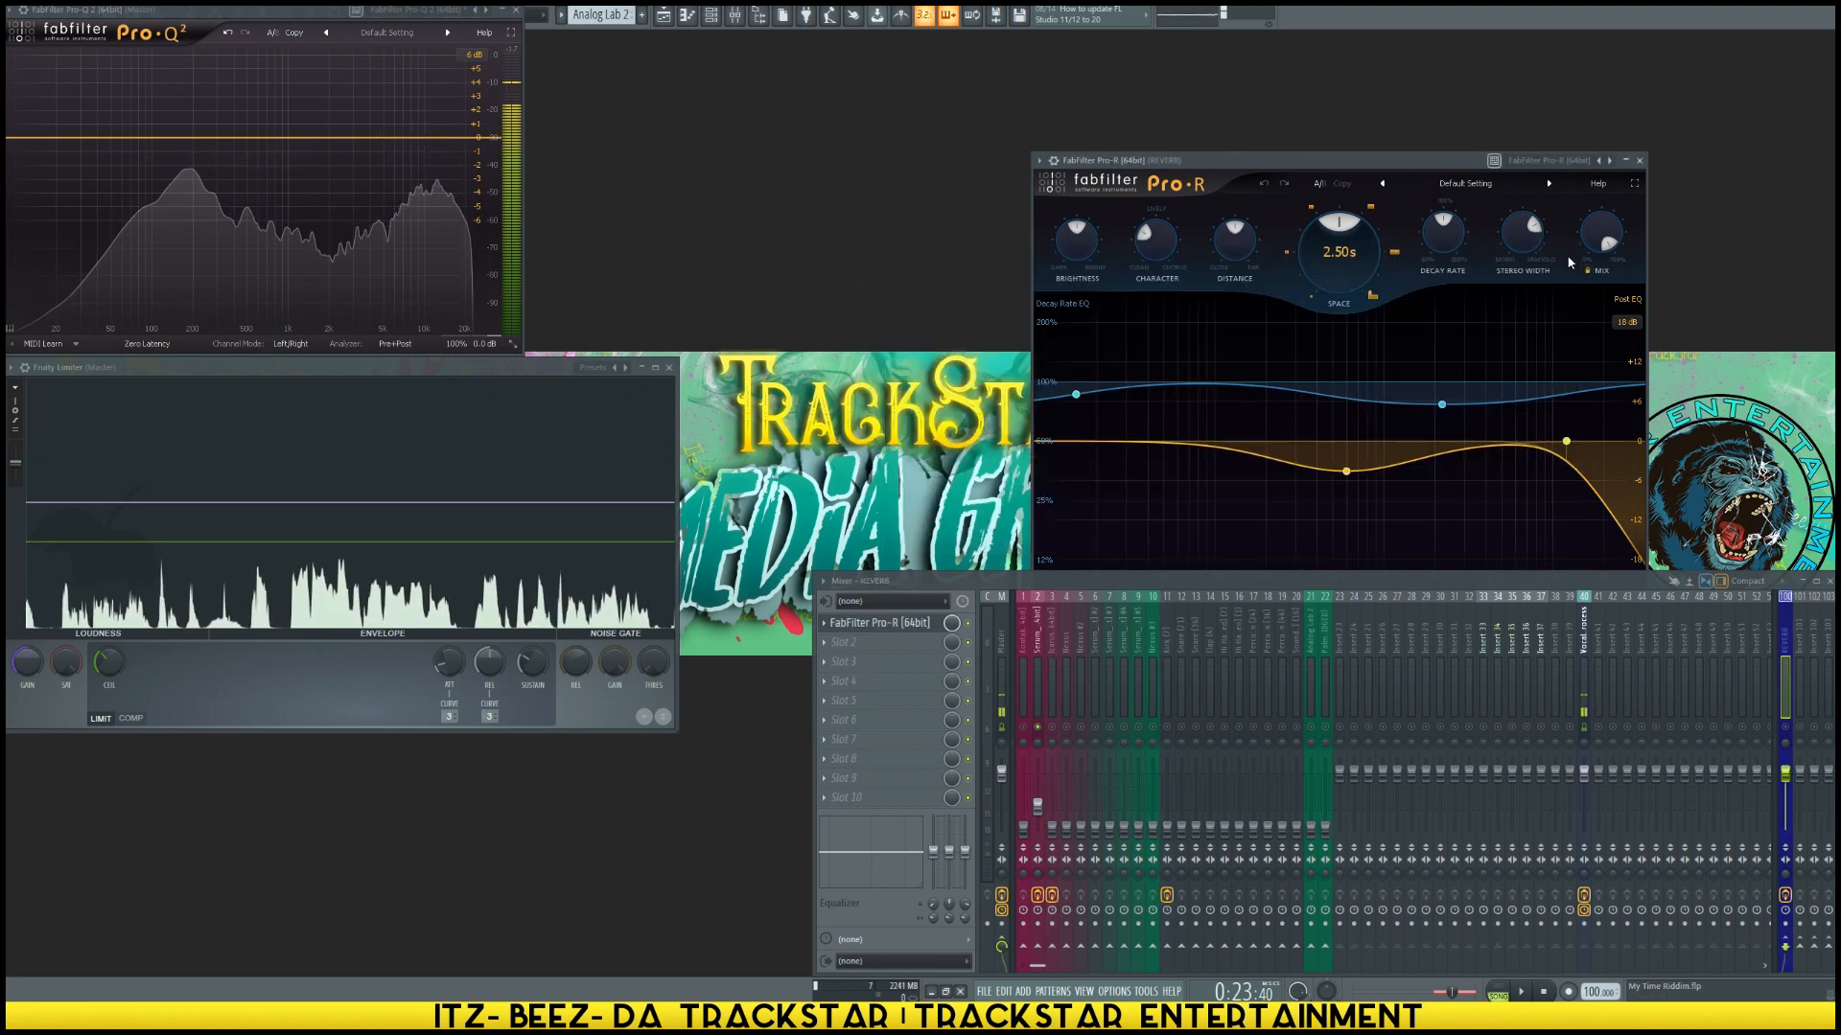
Step: Load the Large Bright Church preset from Pro-R's Large category
{"action": "left_click", "coordinate": [1464, 187]}
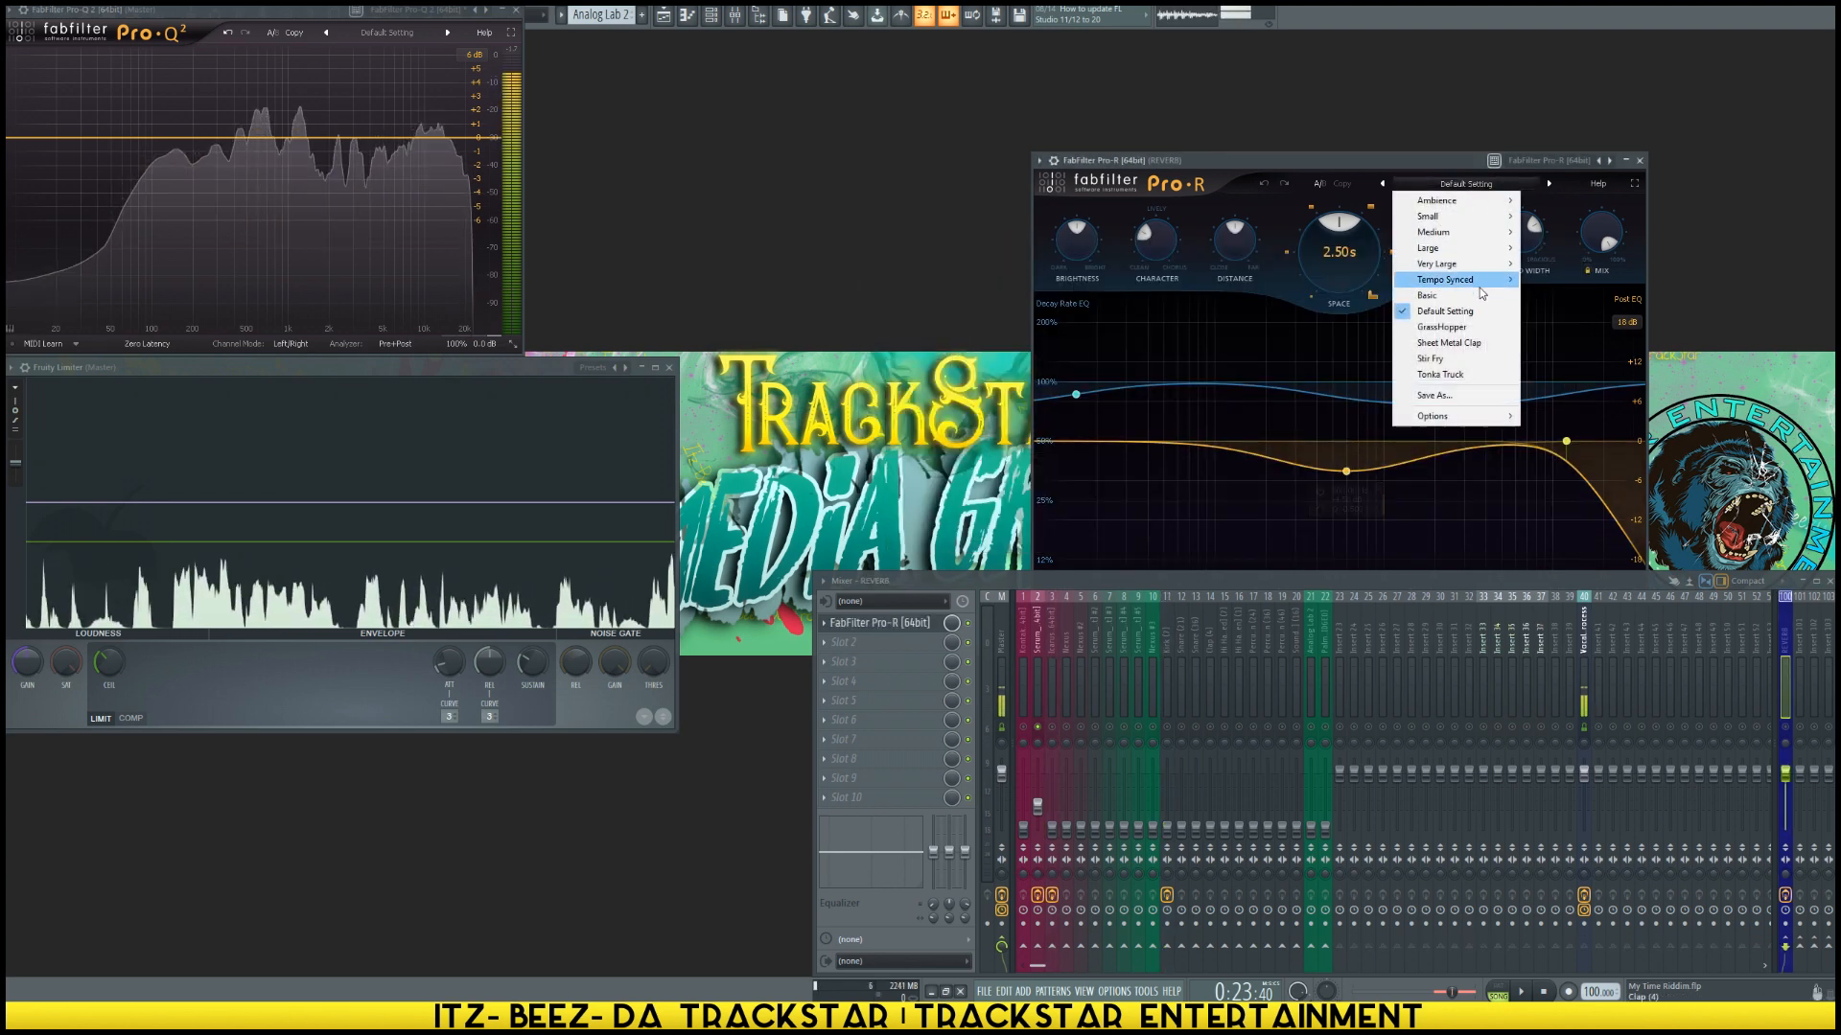
{"action": "mouse_move", "coordinate": [1489, 253]}
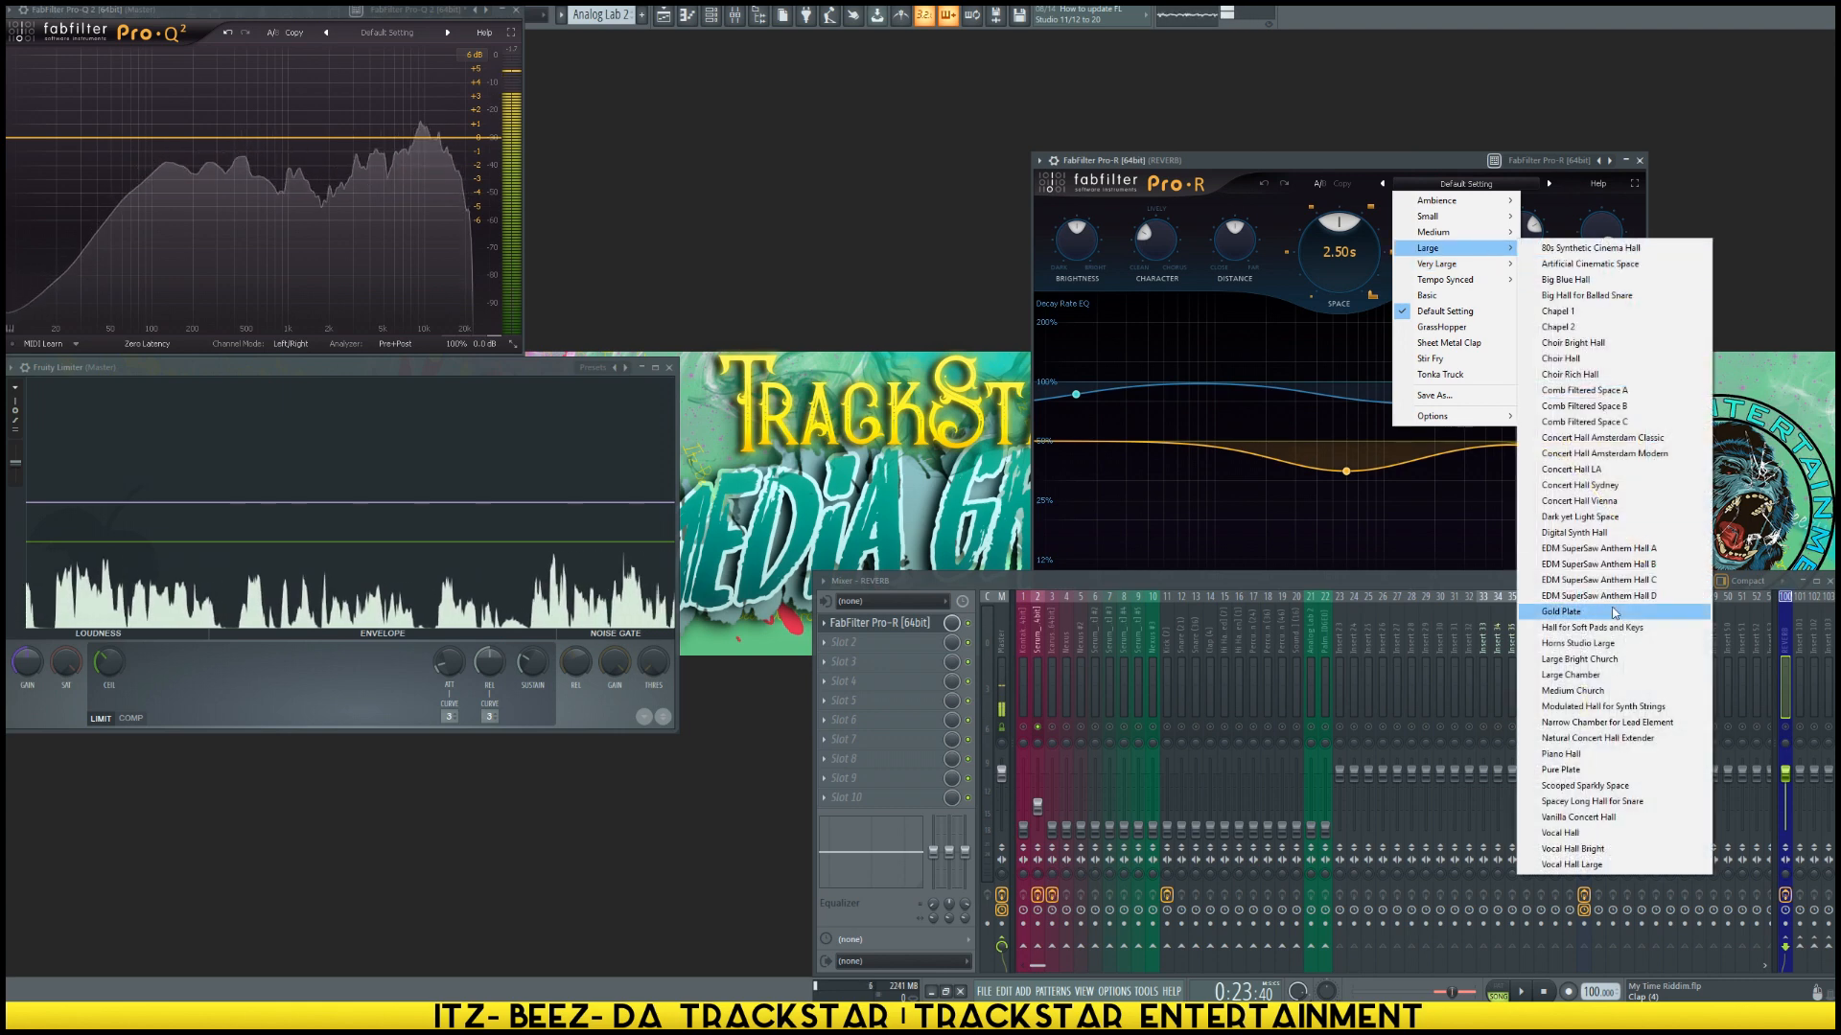
{"action": "left_click", "coordinate": [1578, 659]}
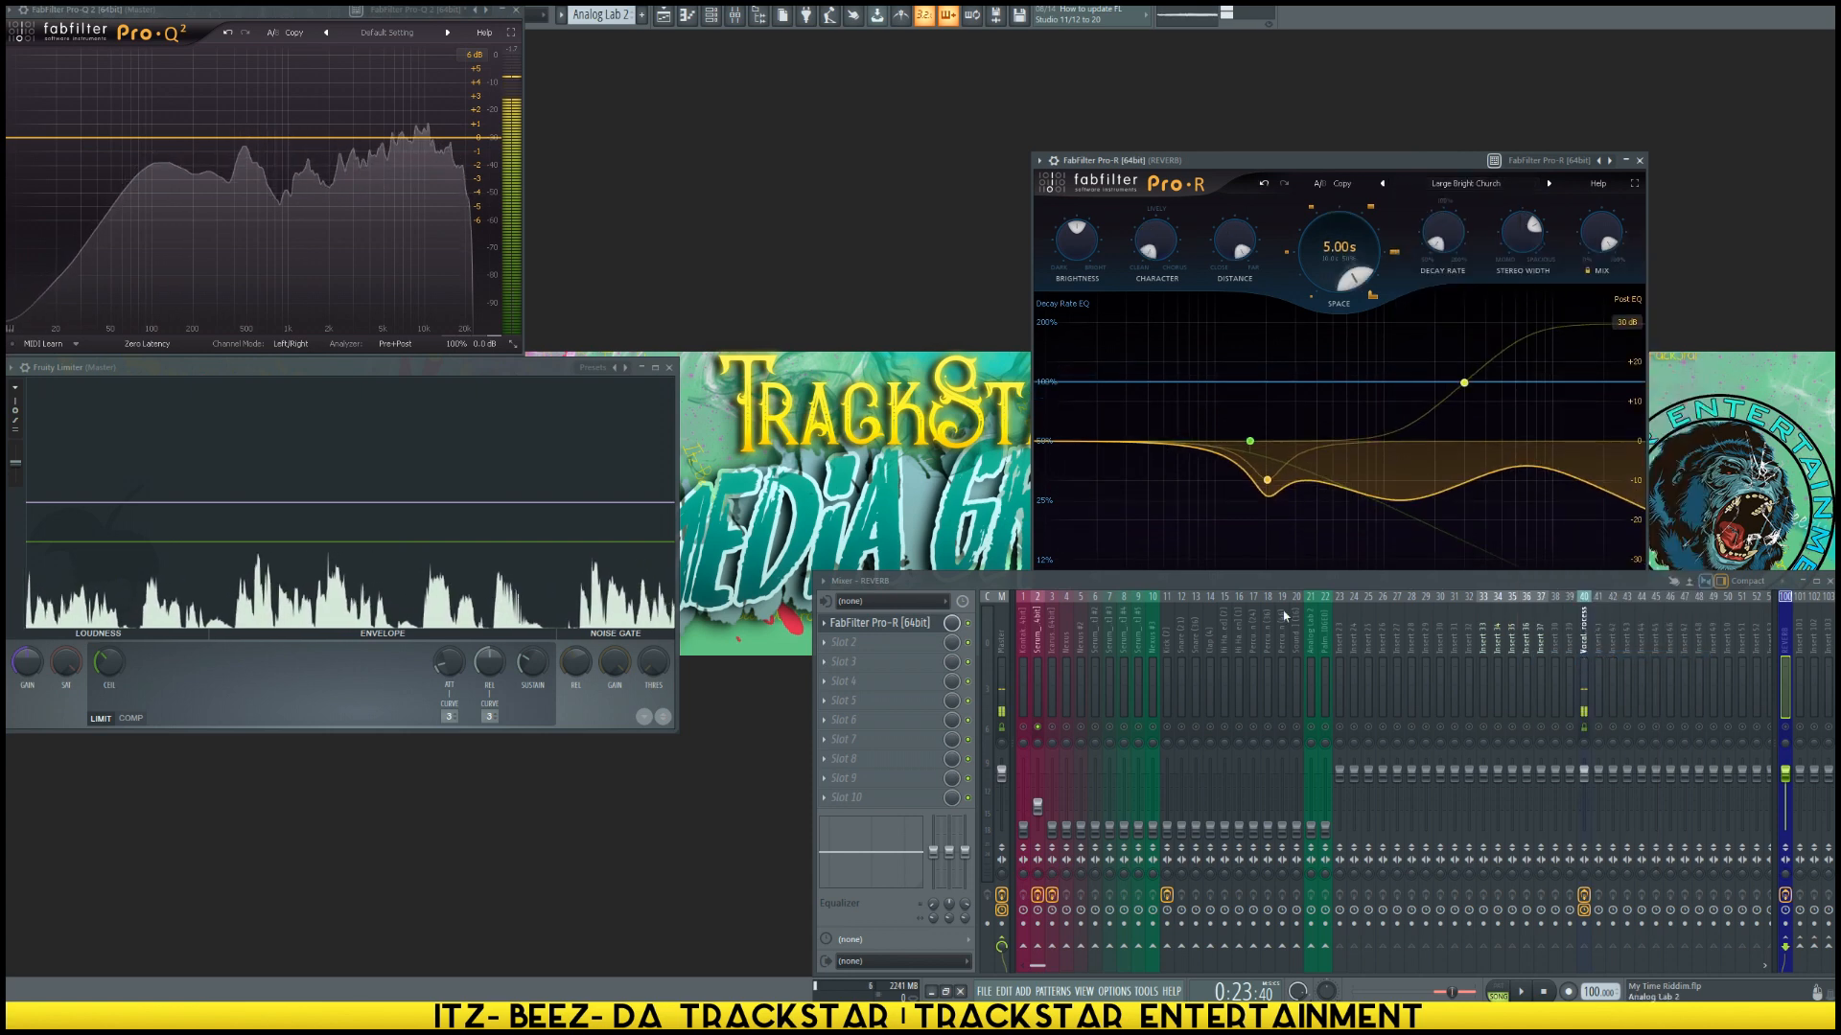
Step: Enable the send from the Serum_x64 track to REVERB and audition the track through the reverb
{"action": "left_click", "coordinate": [1043, 709]}
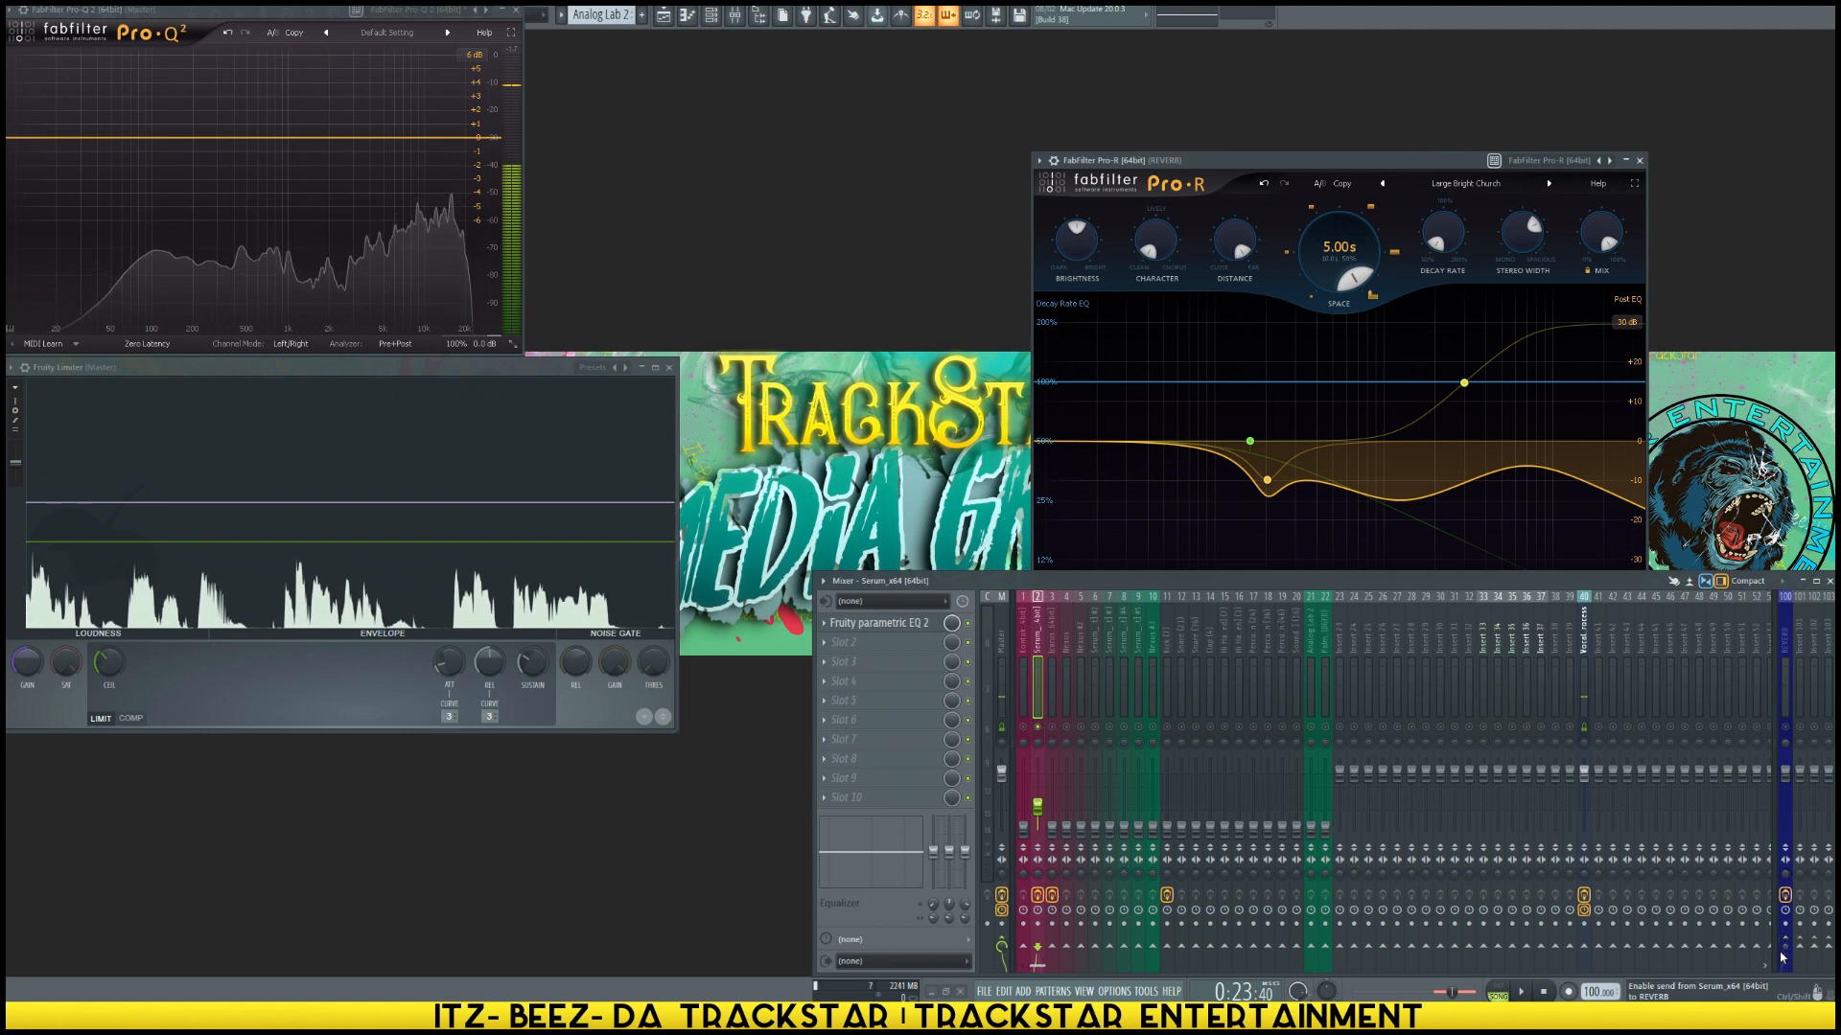
{"action": "key", "text": "space"}
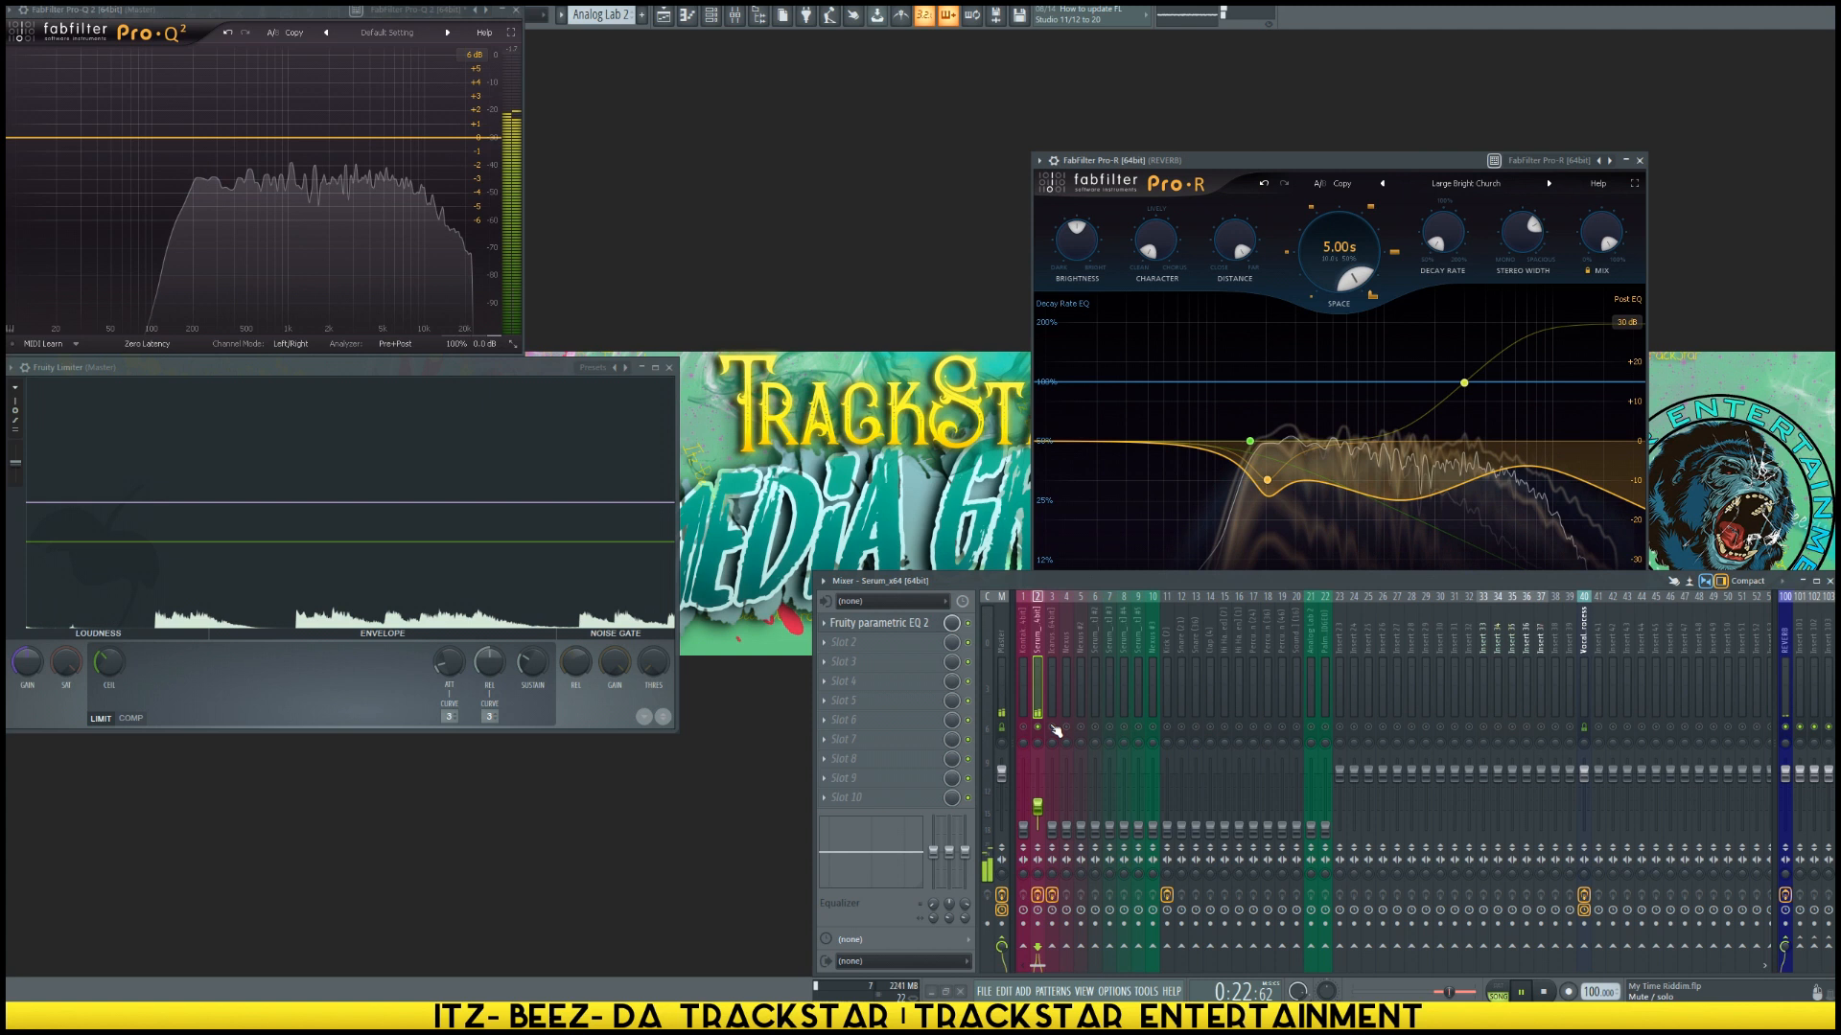
Step: Select mixer tracks 1 to 22 and sidechain them all to the REVERB track during playback
{"action": "left_click_drag", "start_coordinate": [1023, 707], "coordinate": [1253, 726]}
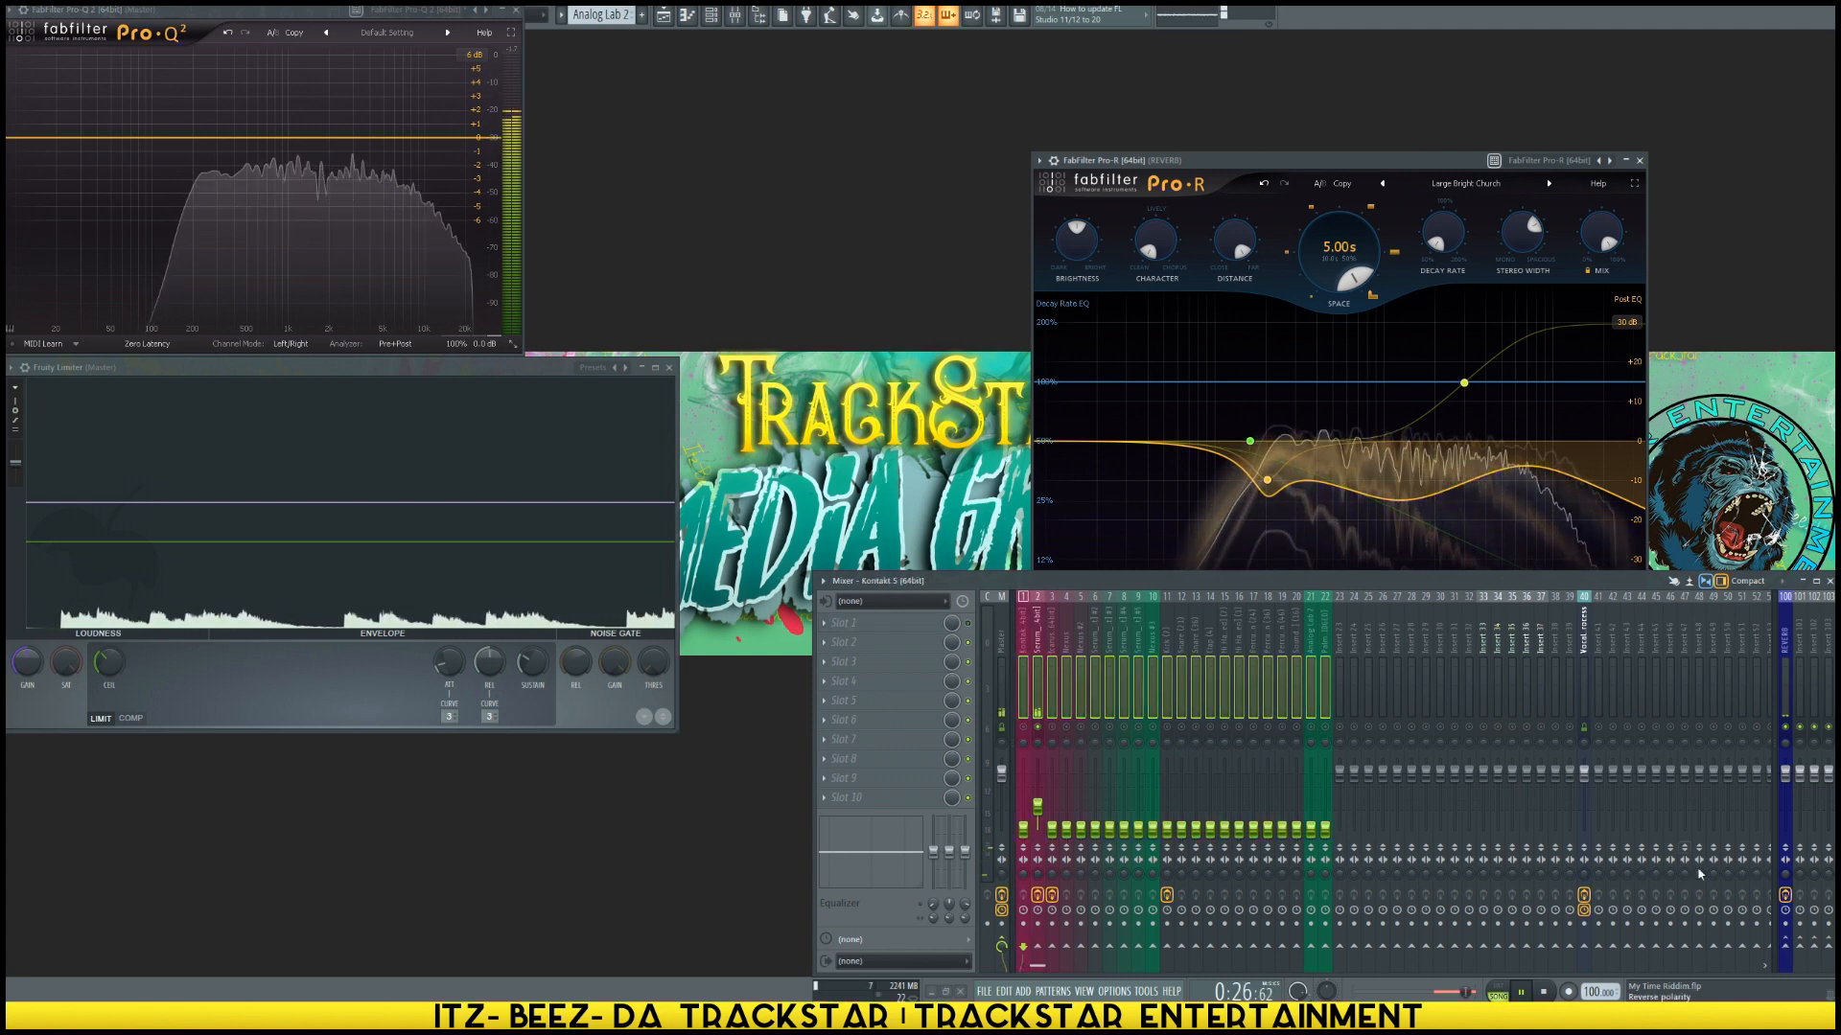
{"action": "right_click", "coordinate": [1786, 948]}
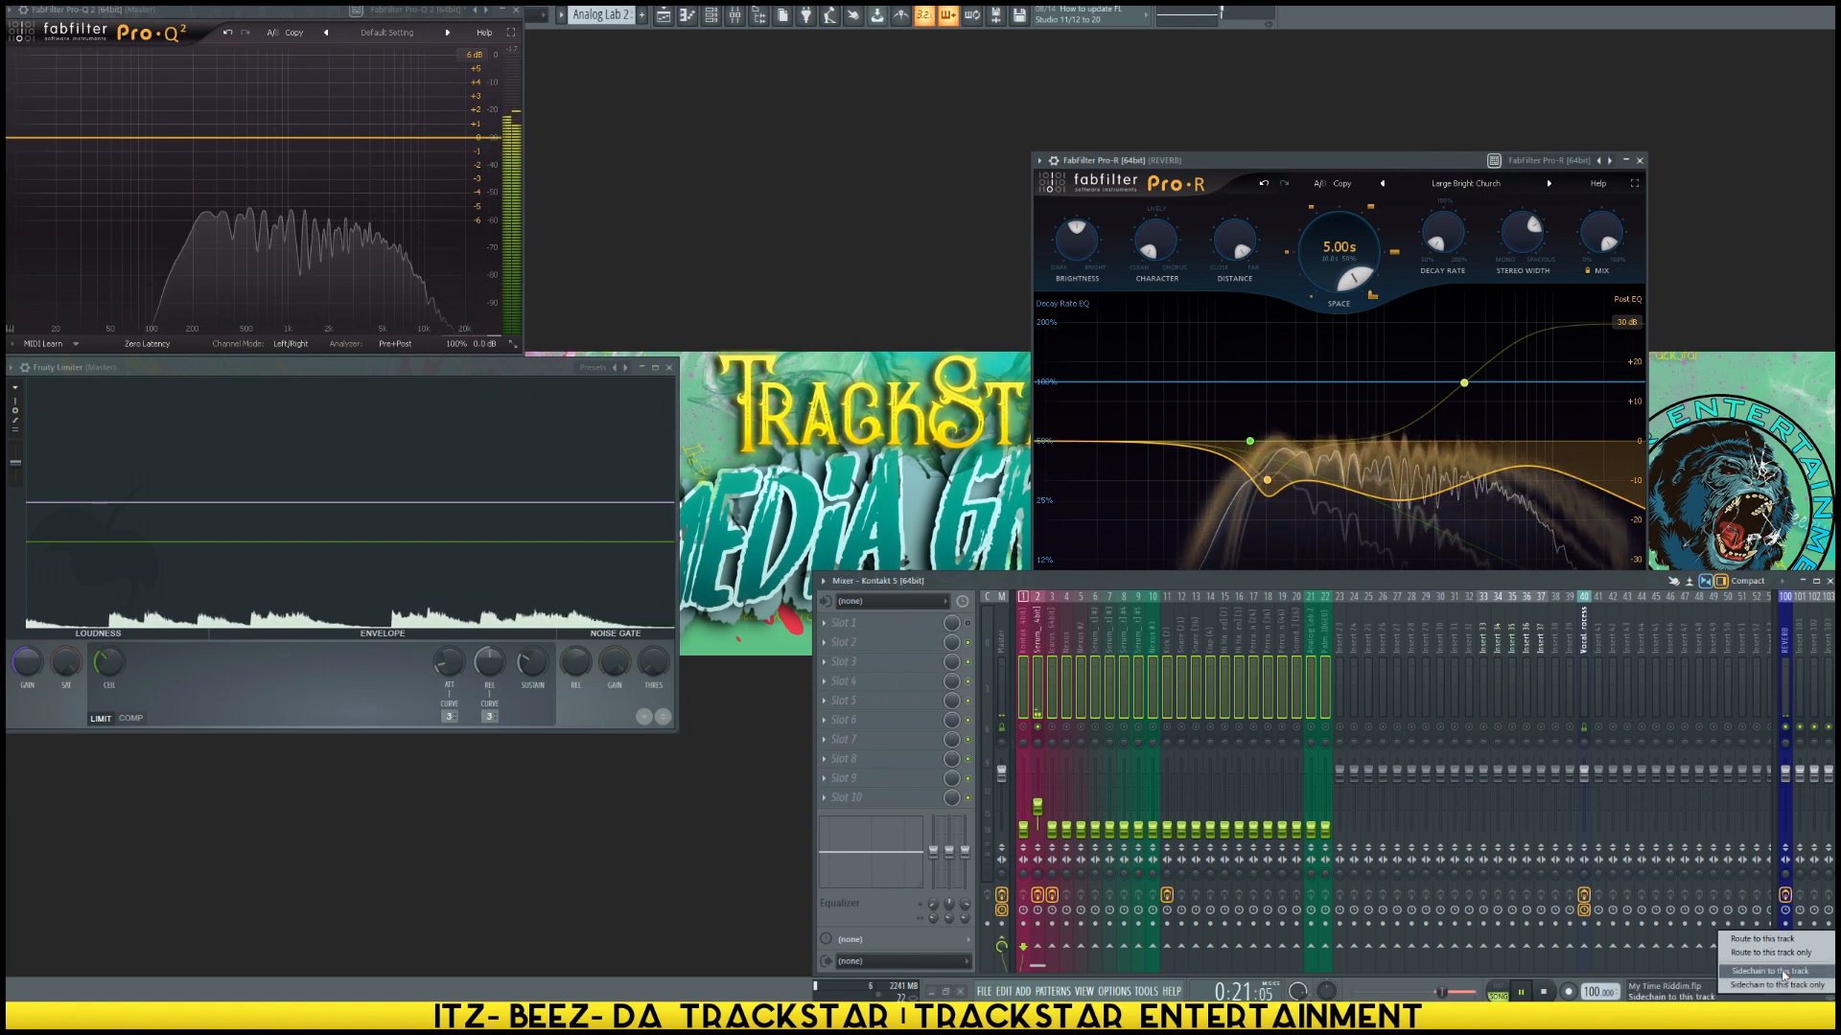
{"action": "left_click", "coordinate": [1772, 971]}
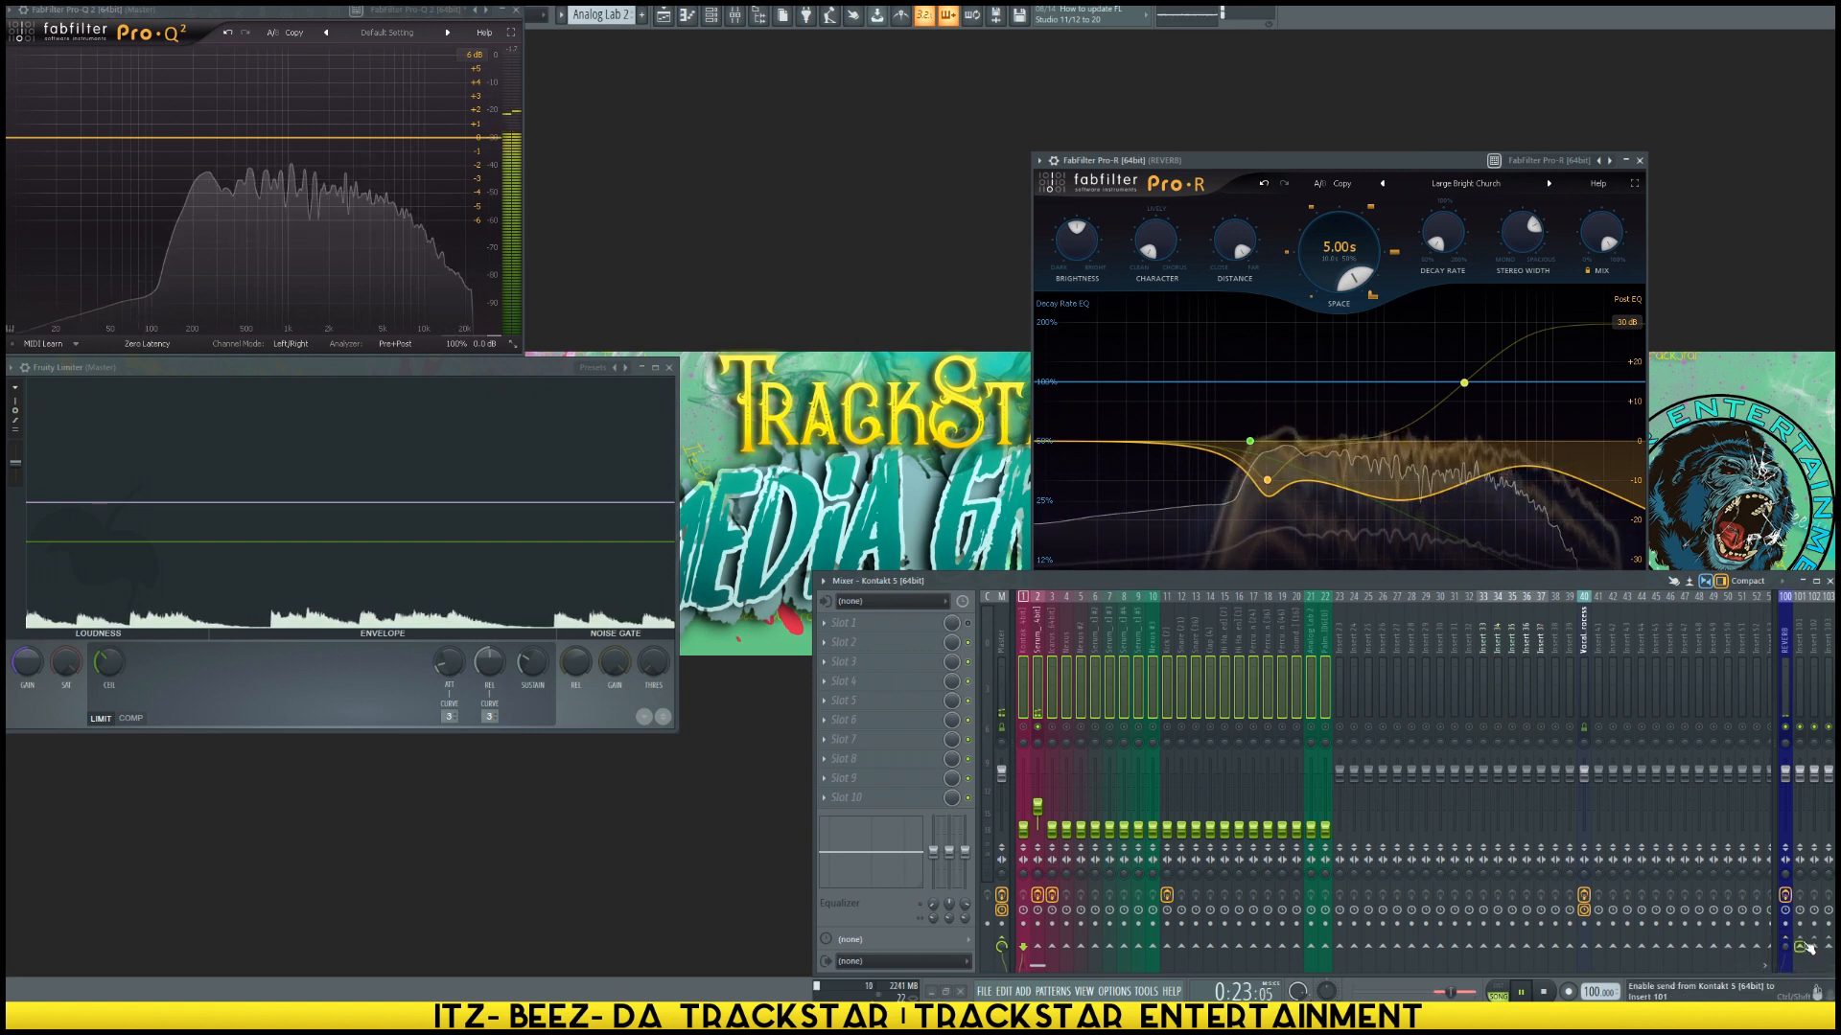
{"action": "right_click", "coordinate": [1801, 945]}
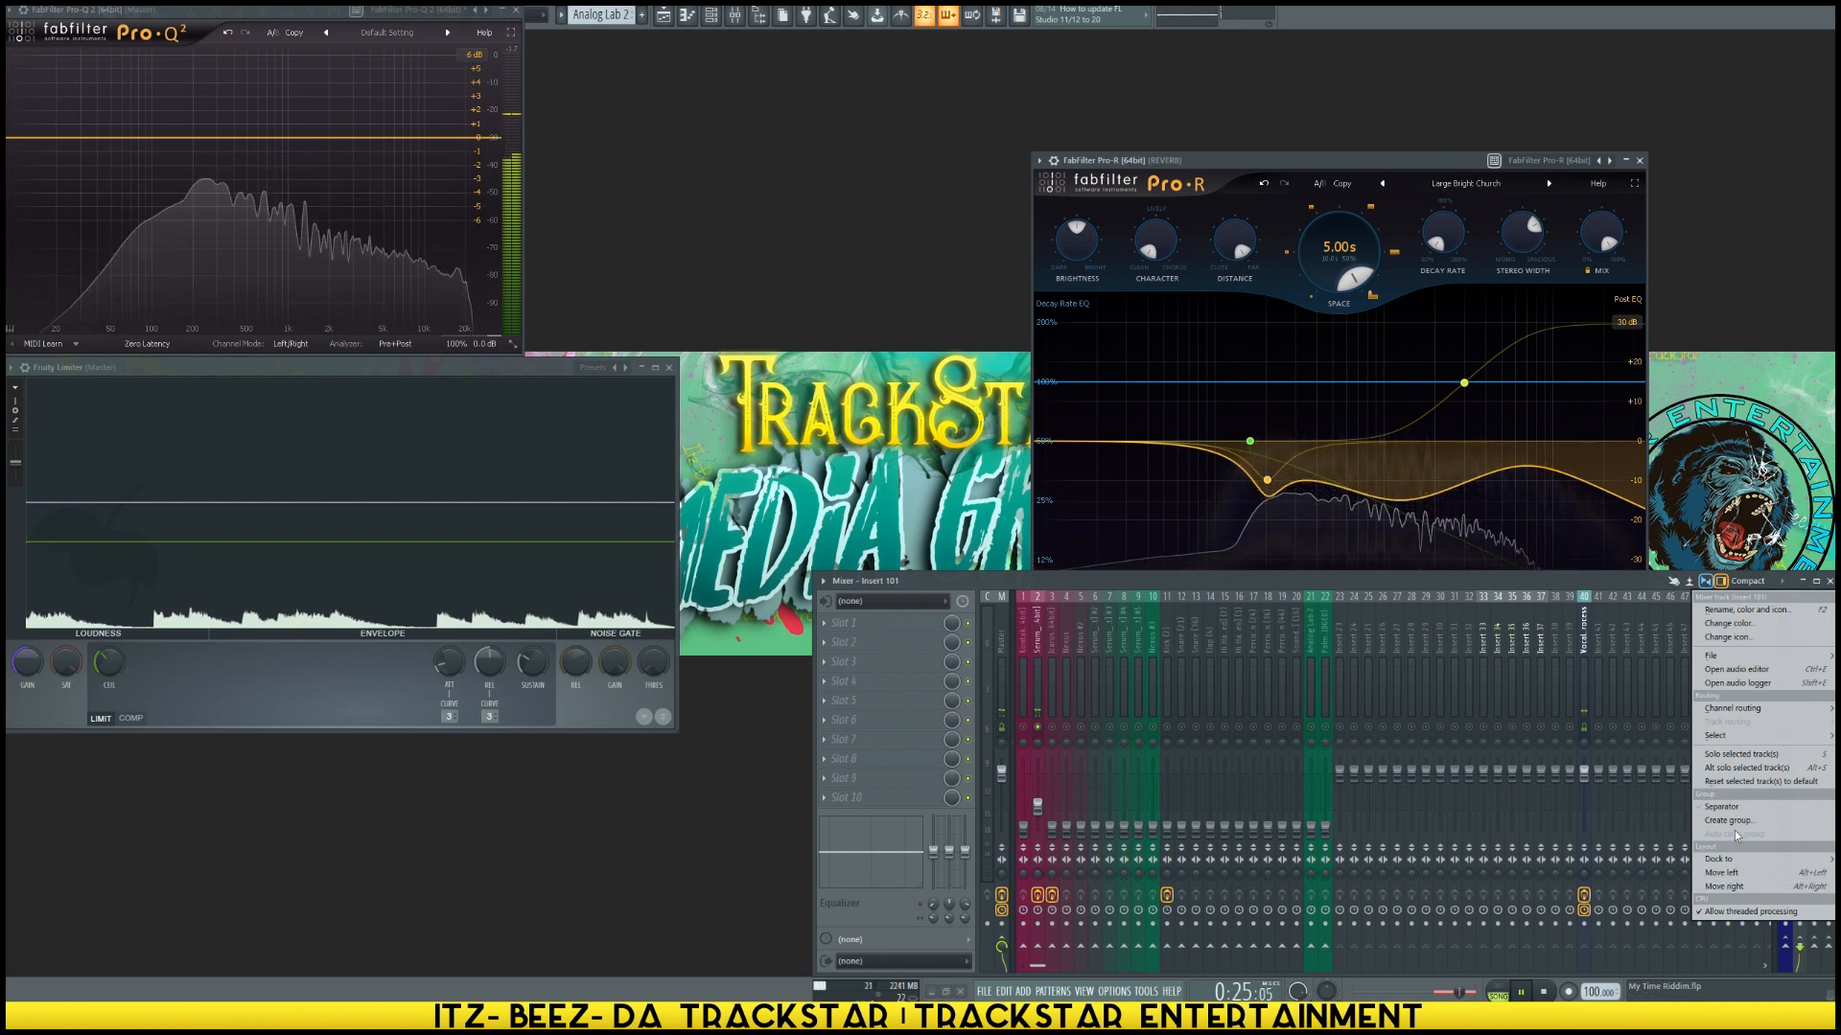
{"action": "left_click", "coordinate": [1741, 782]}
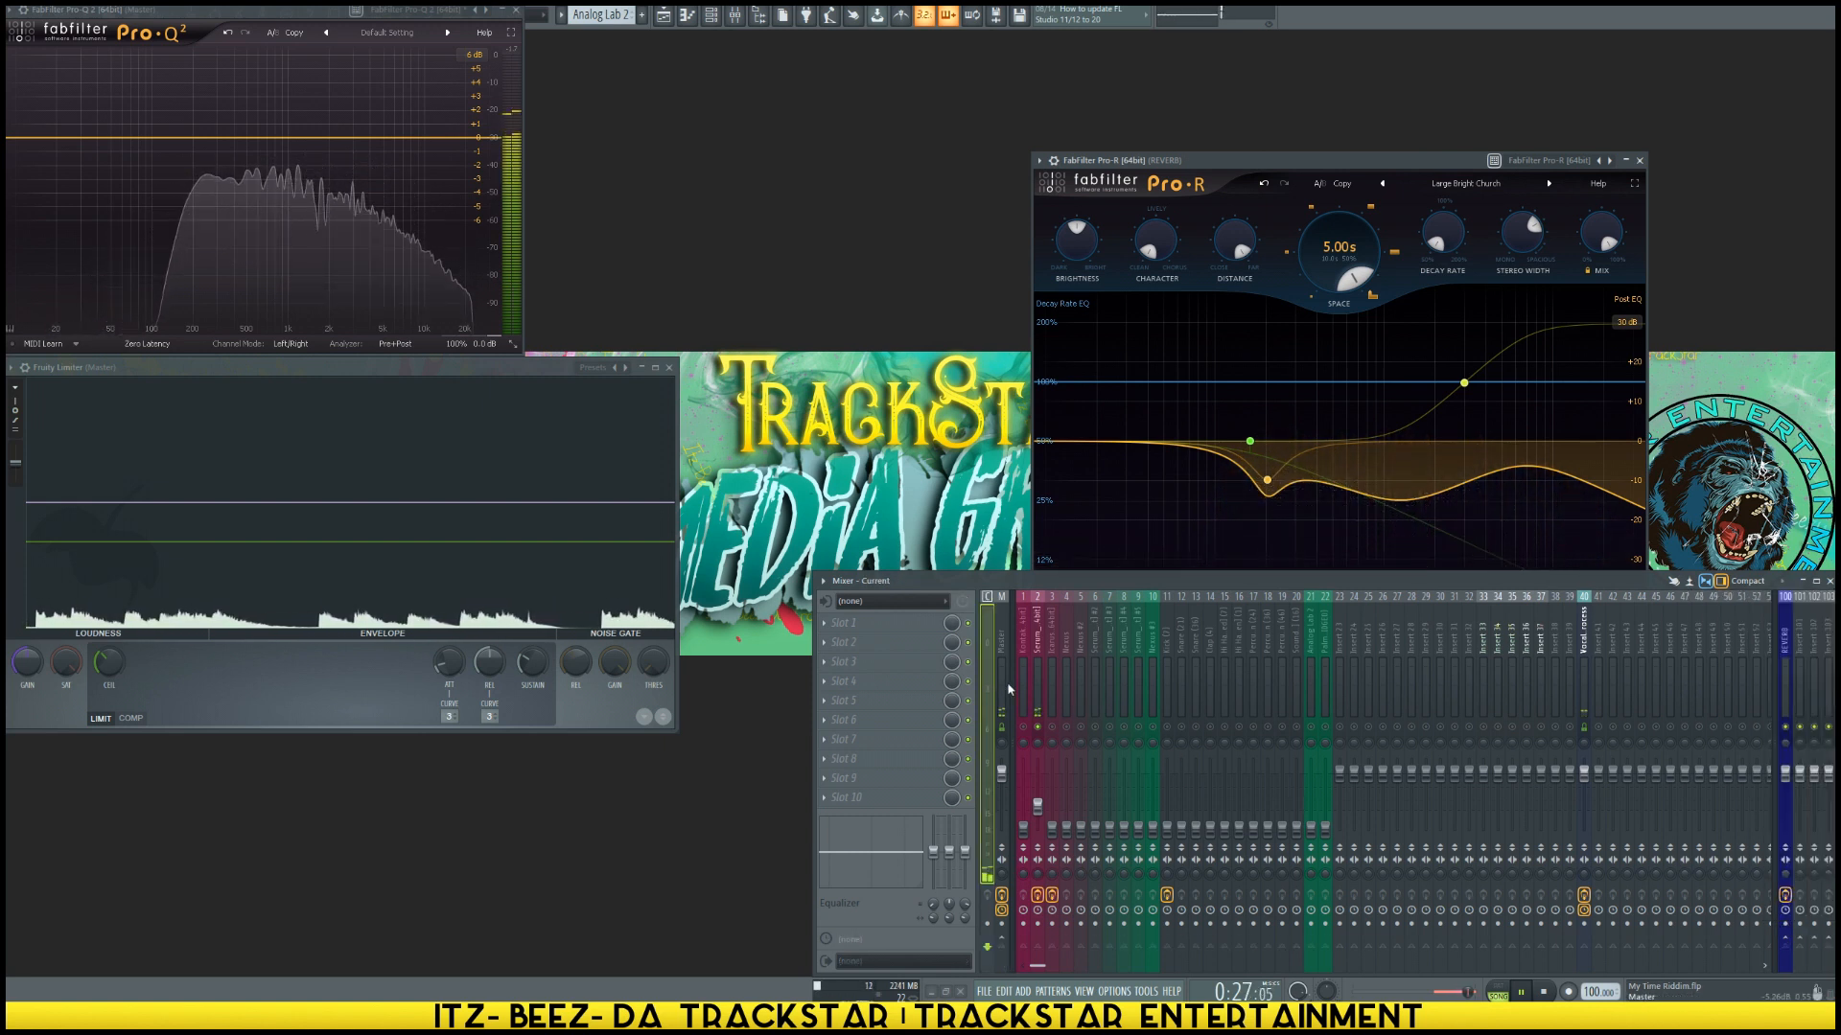
{"action": "left_click_drag", "start_coordinate": [1024, 689], "coordinate": [1315, 714]}
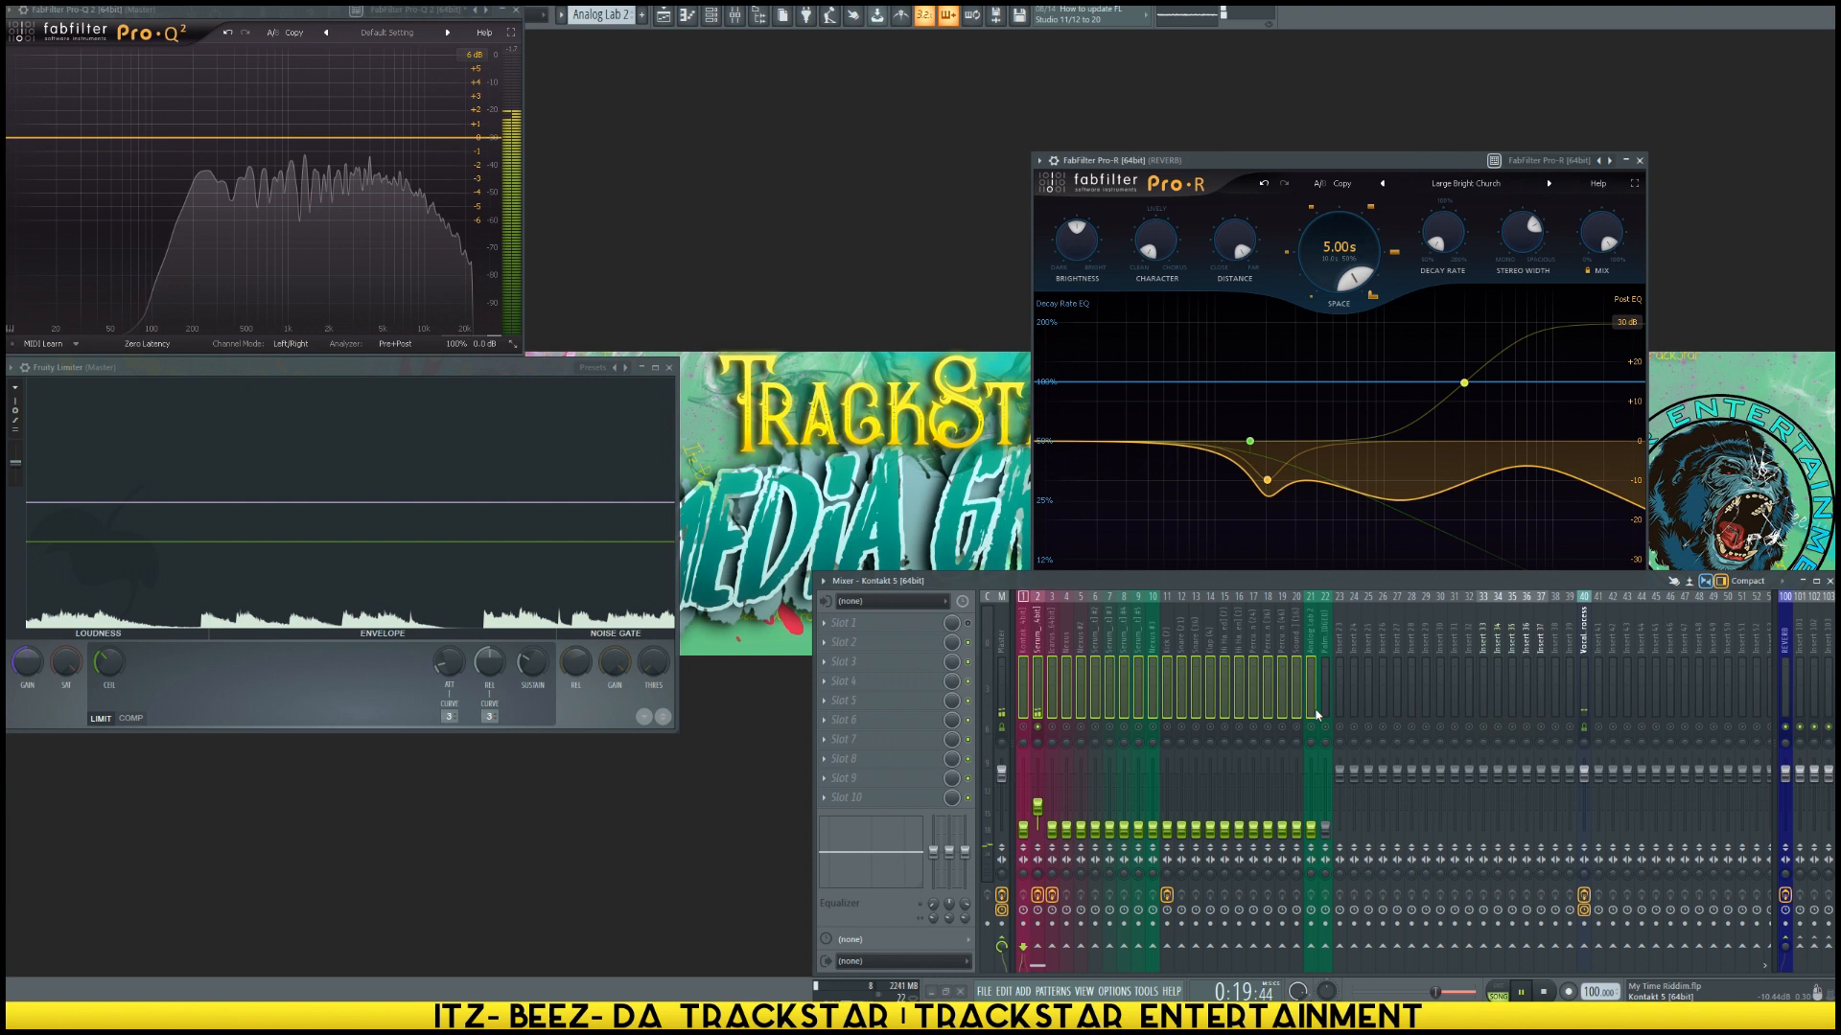
{"action": "right_click", "coordinate": [1796, 948]}
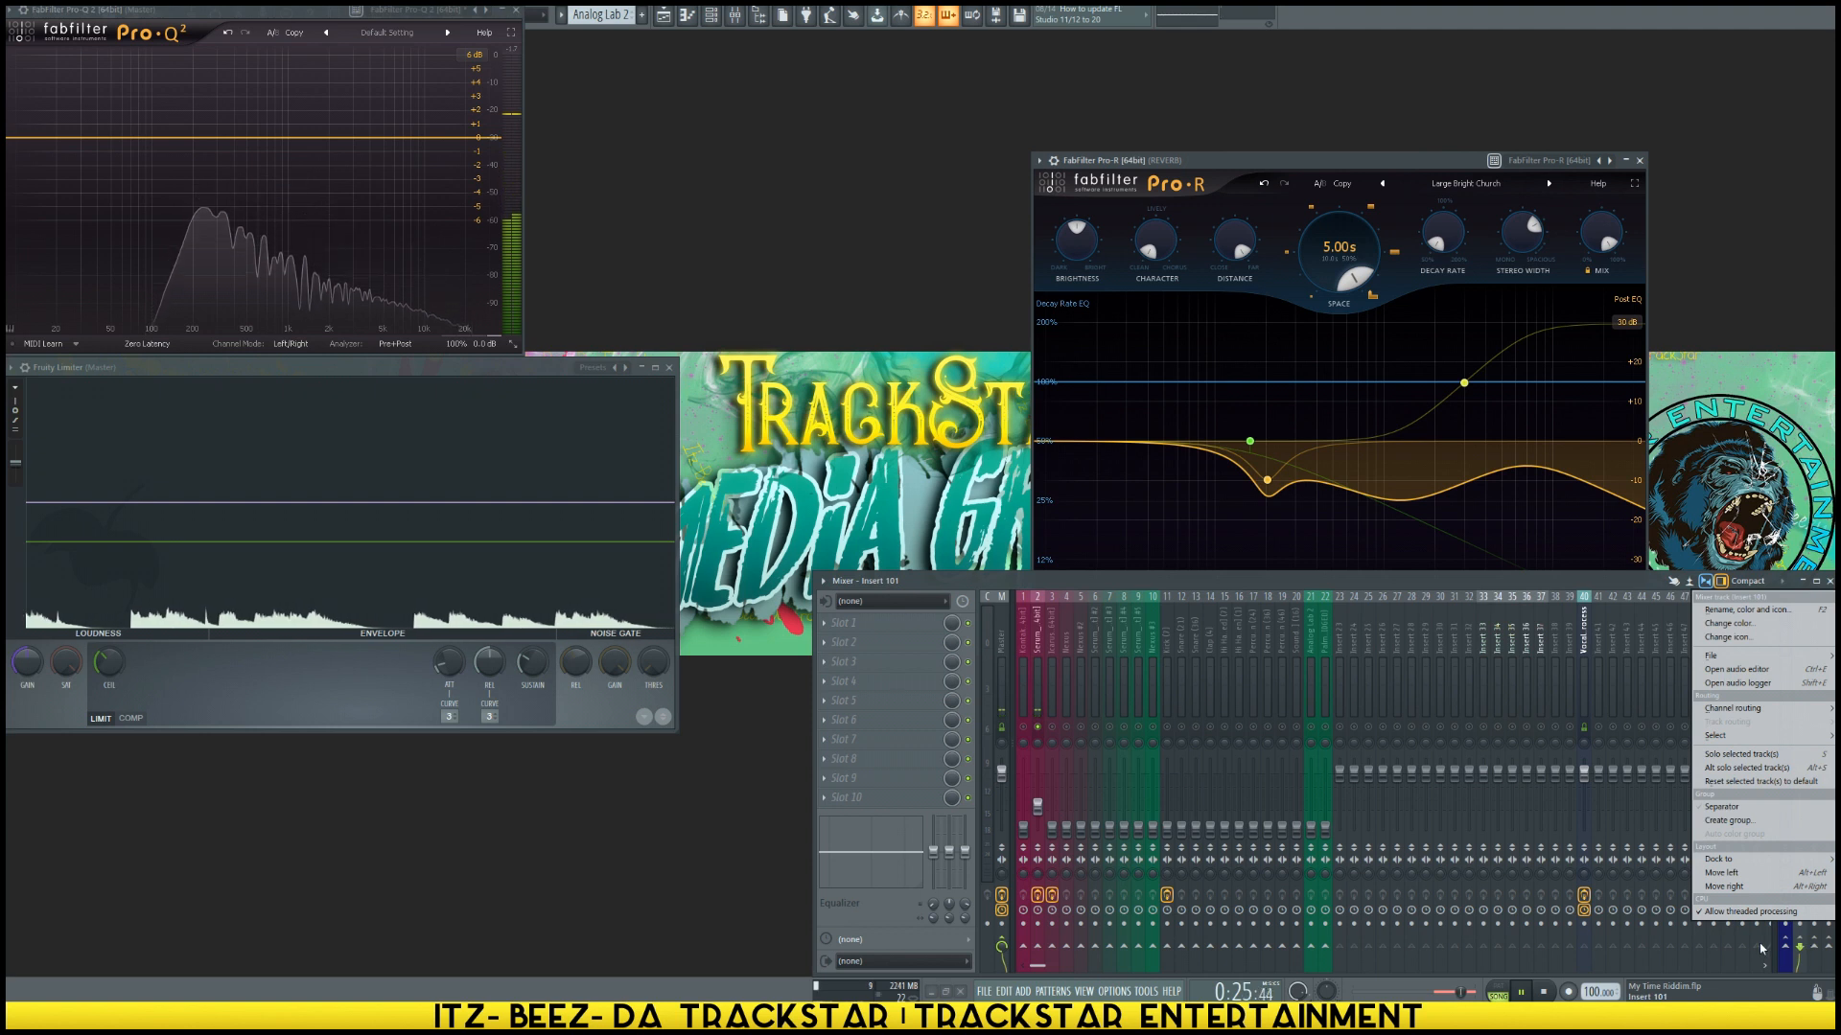
{"action": "left_click", "coordinate": [1760, 949]}
Step: Select mixer tracks 1 to 22 again and sidechain them to an unused insert beside the REVERB track
{"action": "left_click_drag", "start_coordinate": [1026, 702], "coordinate": [1300, 721]}
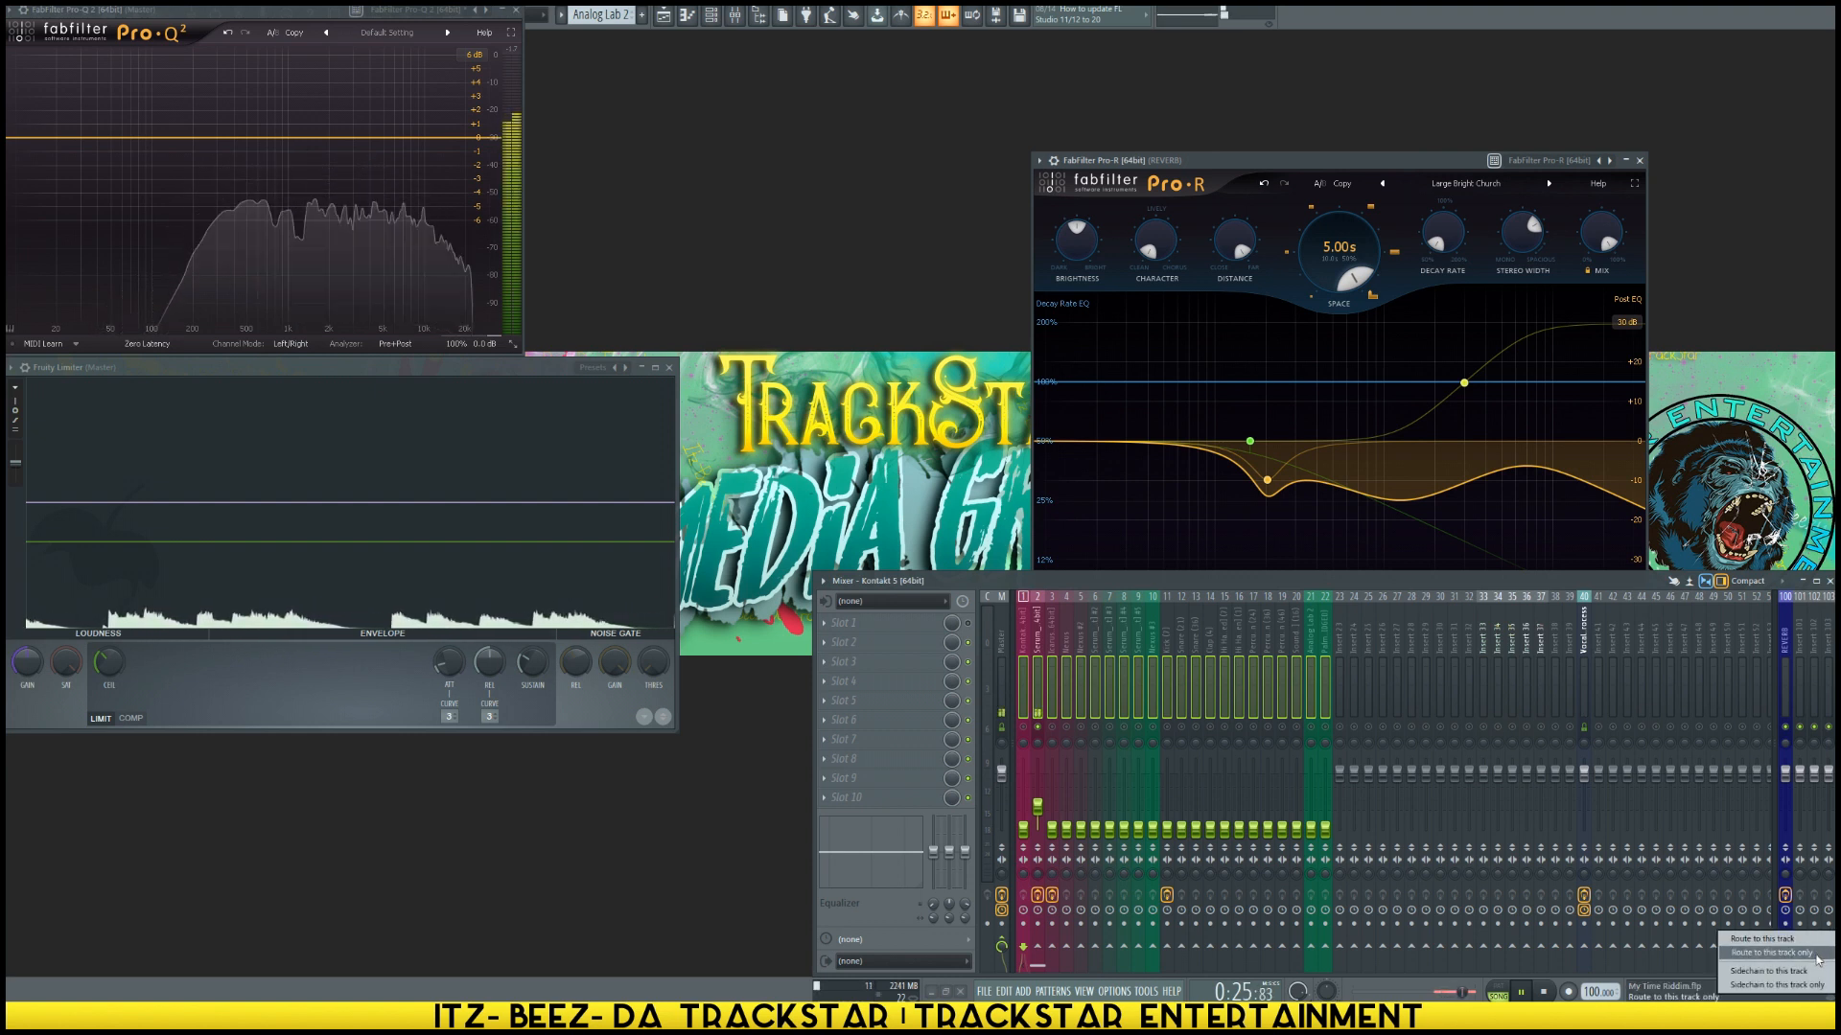
{"action": "right_click", "coordinate": [1828, 947]}
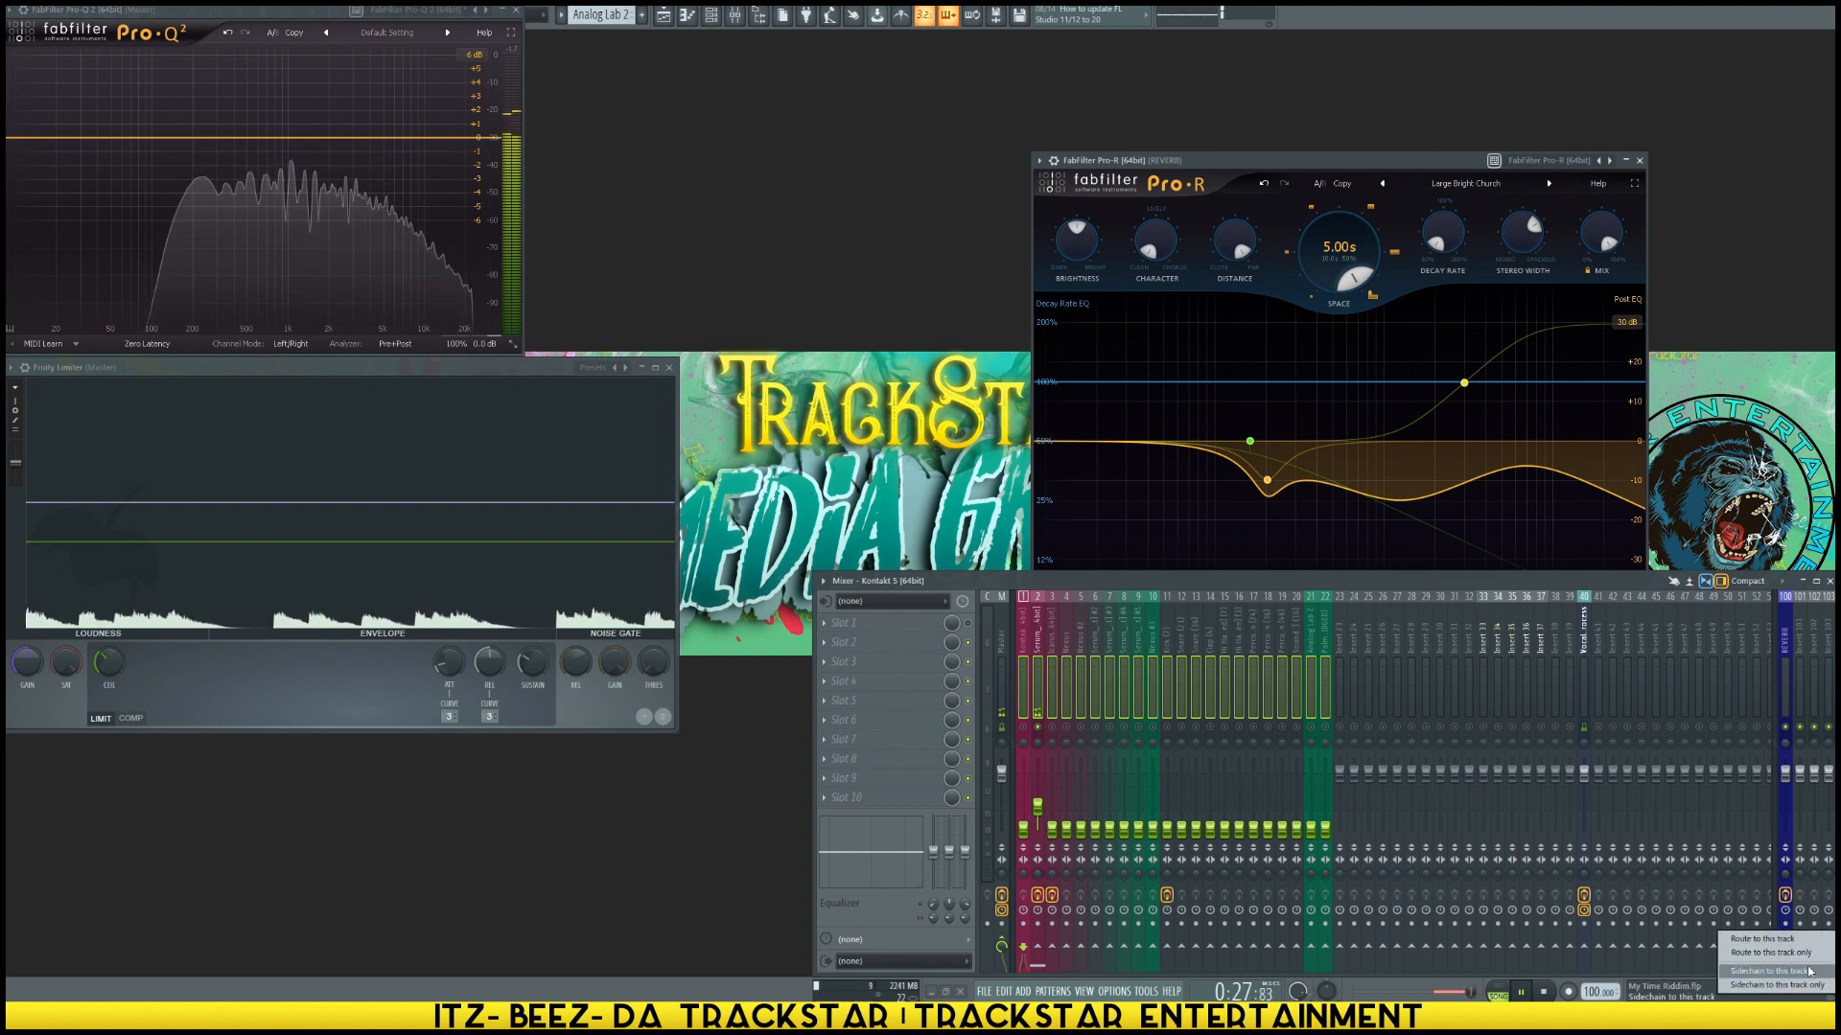
{"action": "left_click", "coordinate": [1770, 971]}
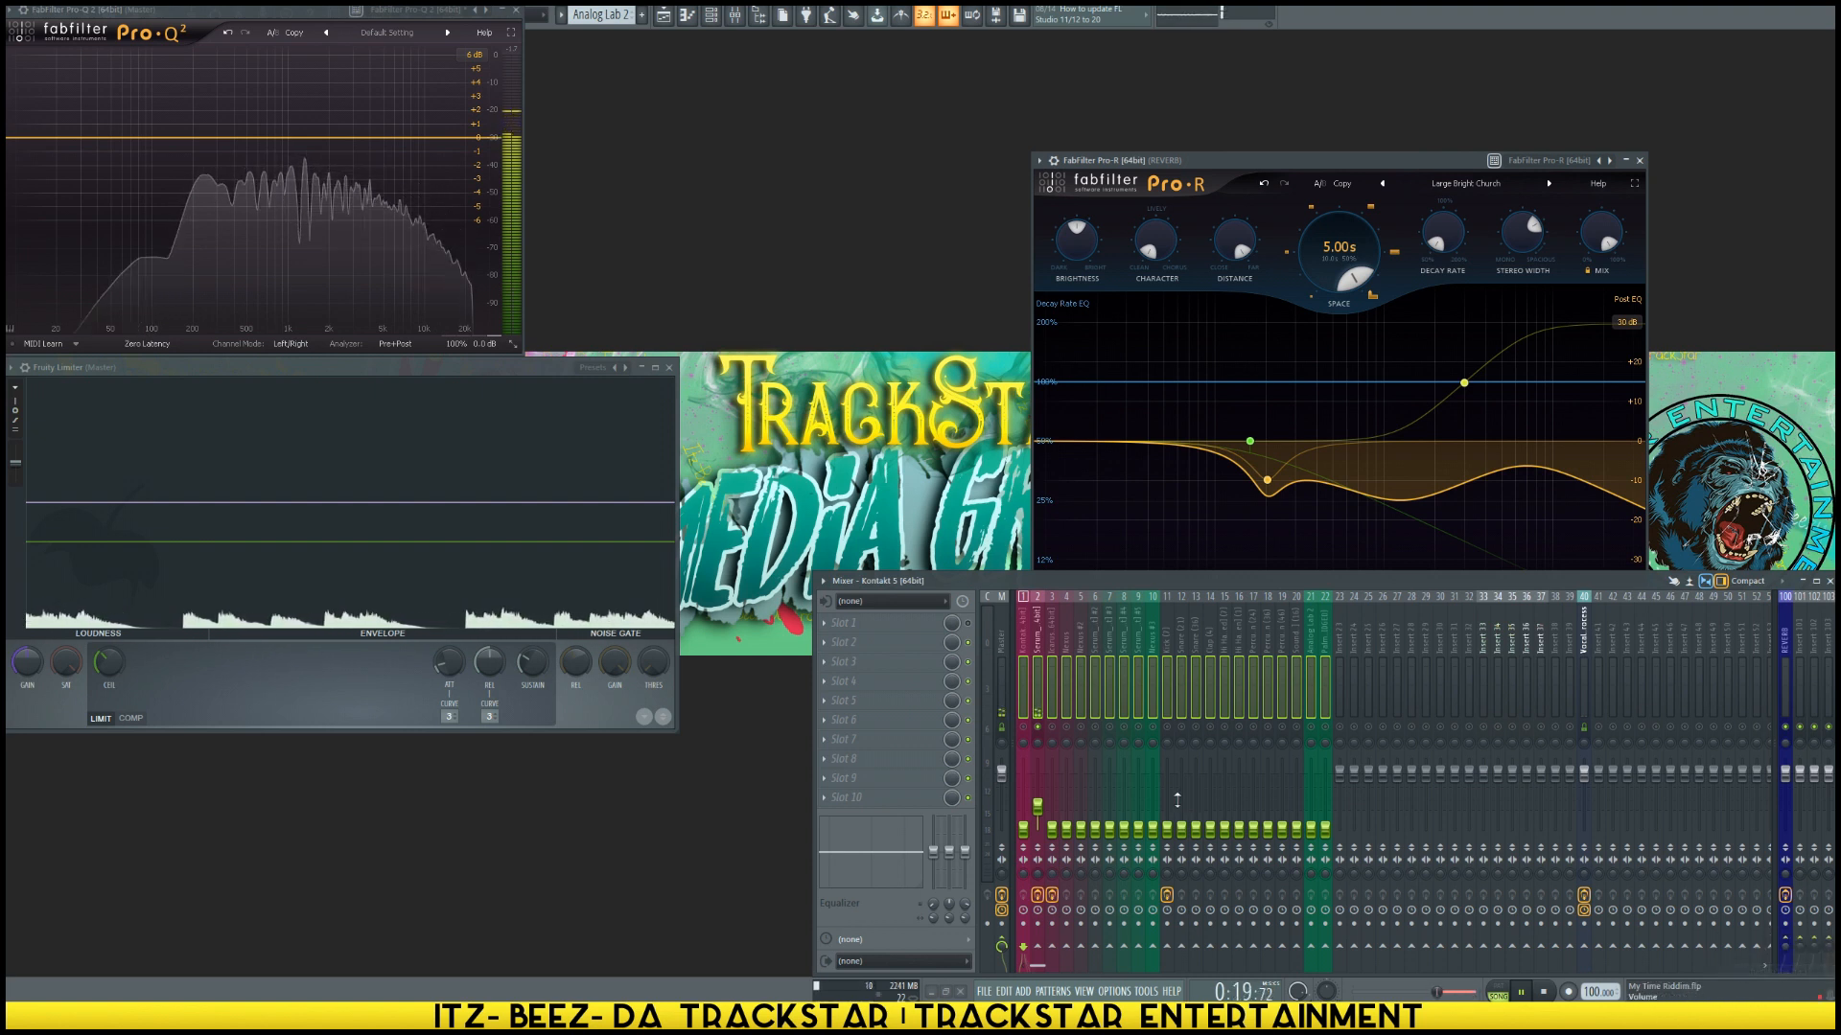
Step: Raise the Serum_x64 track's send level to REVERB and audition the reverb during playback
{"action": "left_click", "coordinate": [1043, 727]}
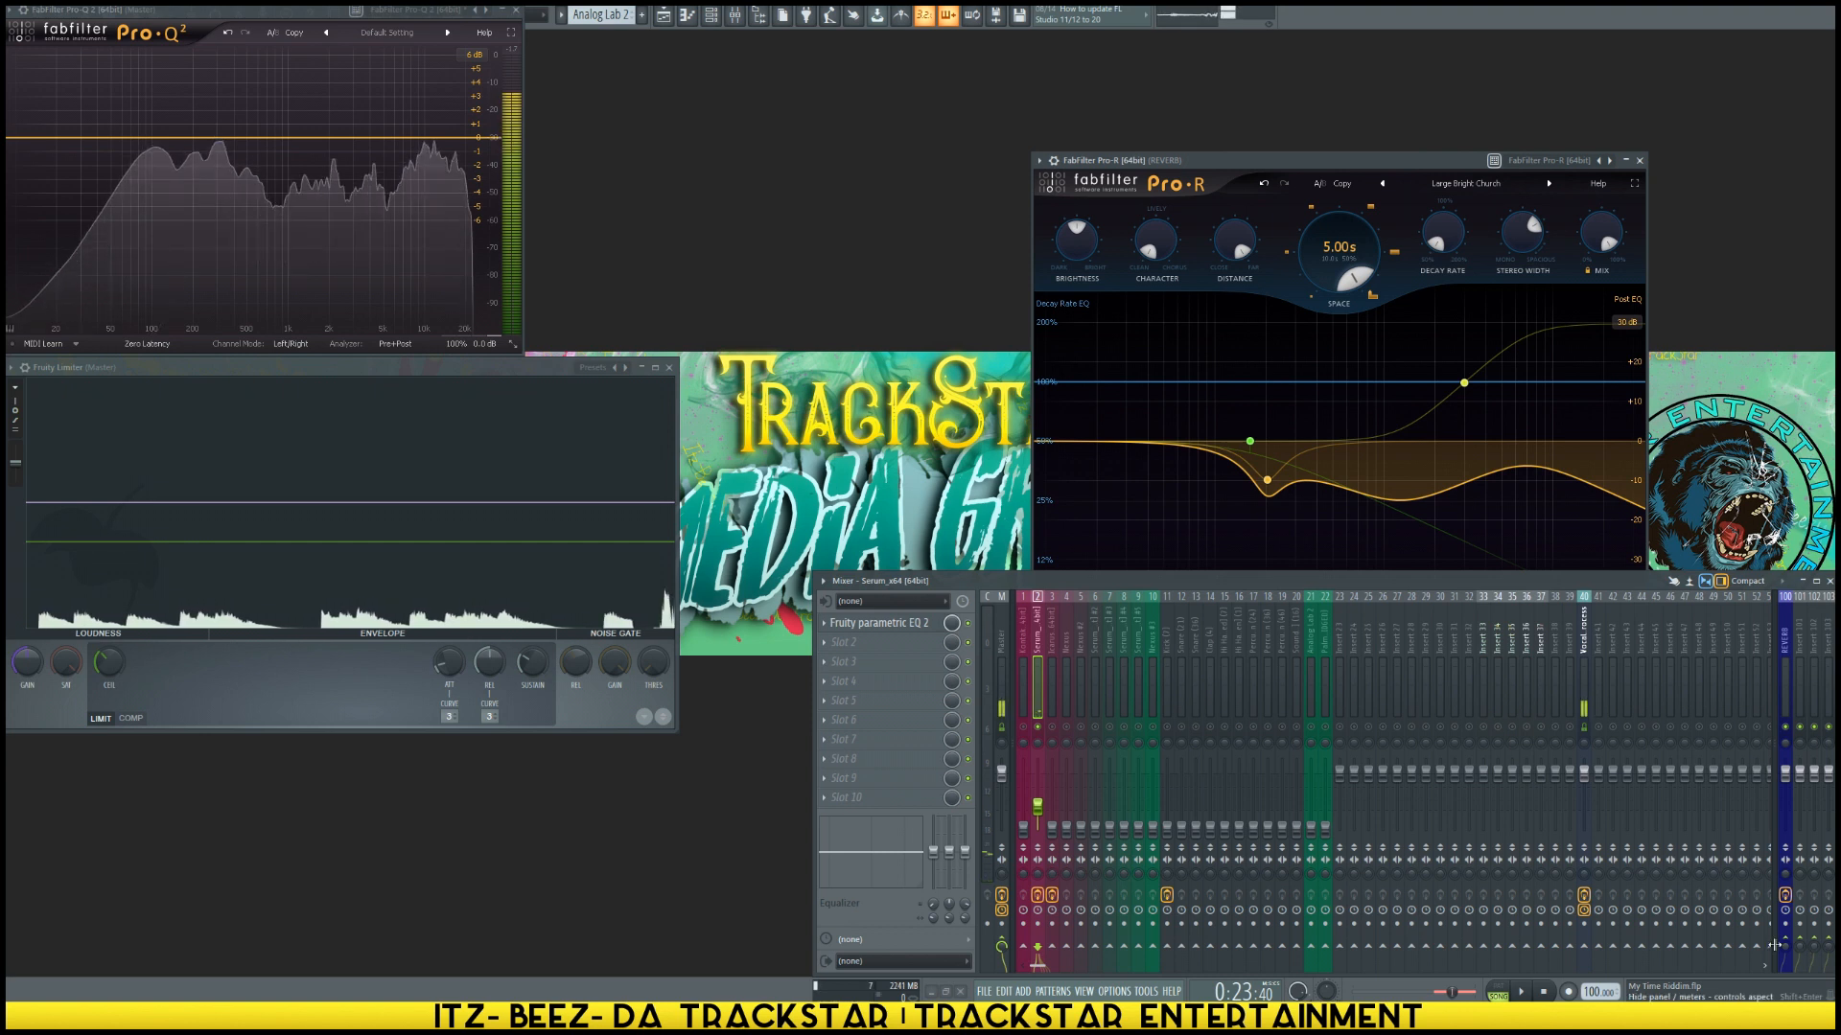
{"action": "key", "text": "space"}
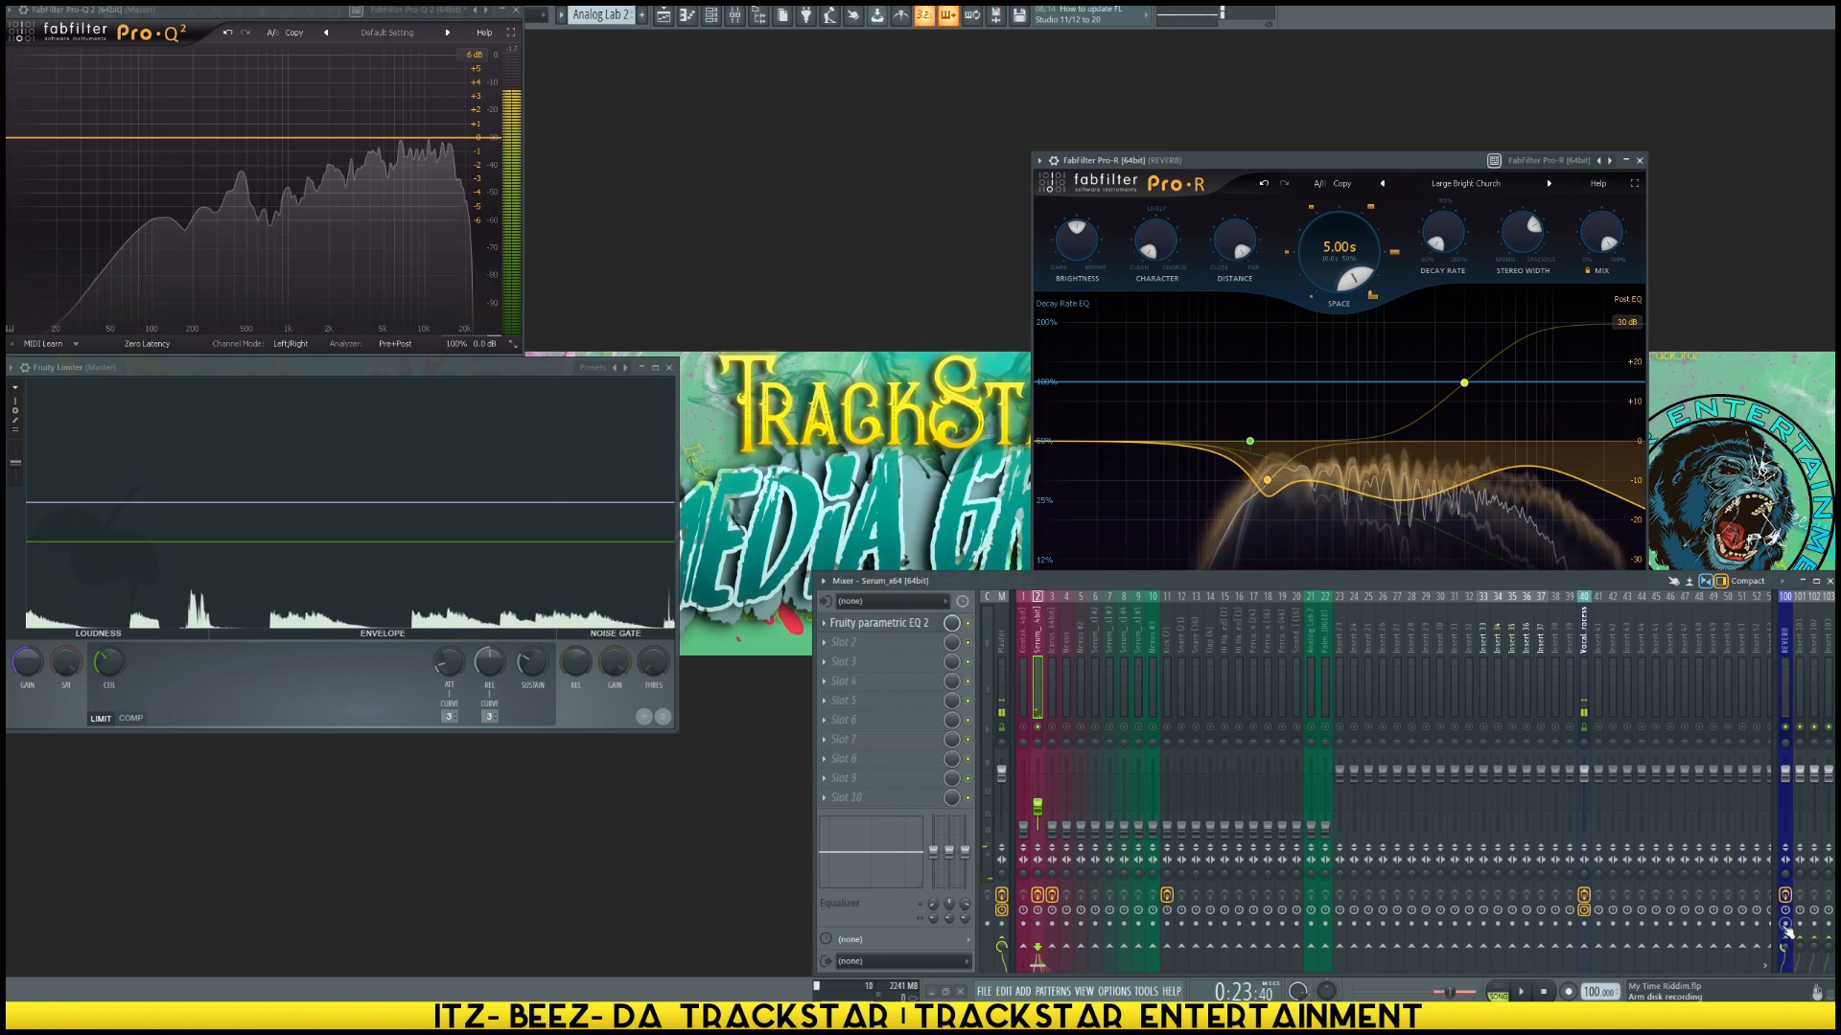
{"action": "key", "text": "space"}
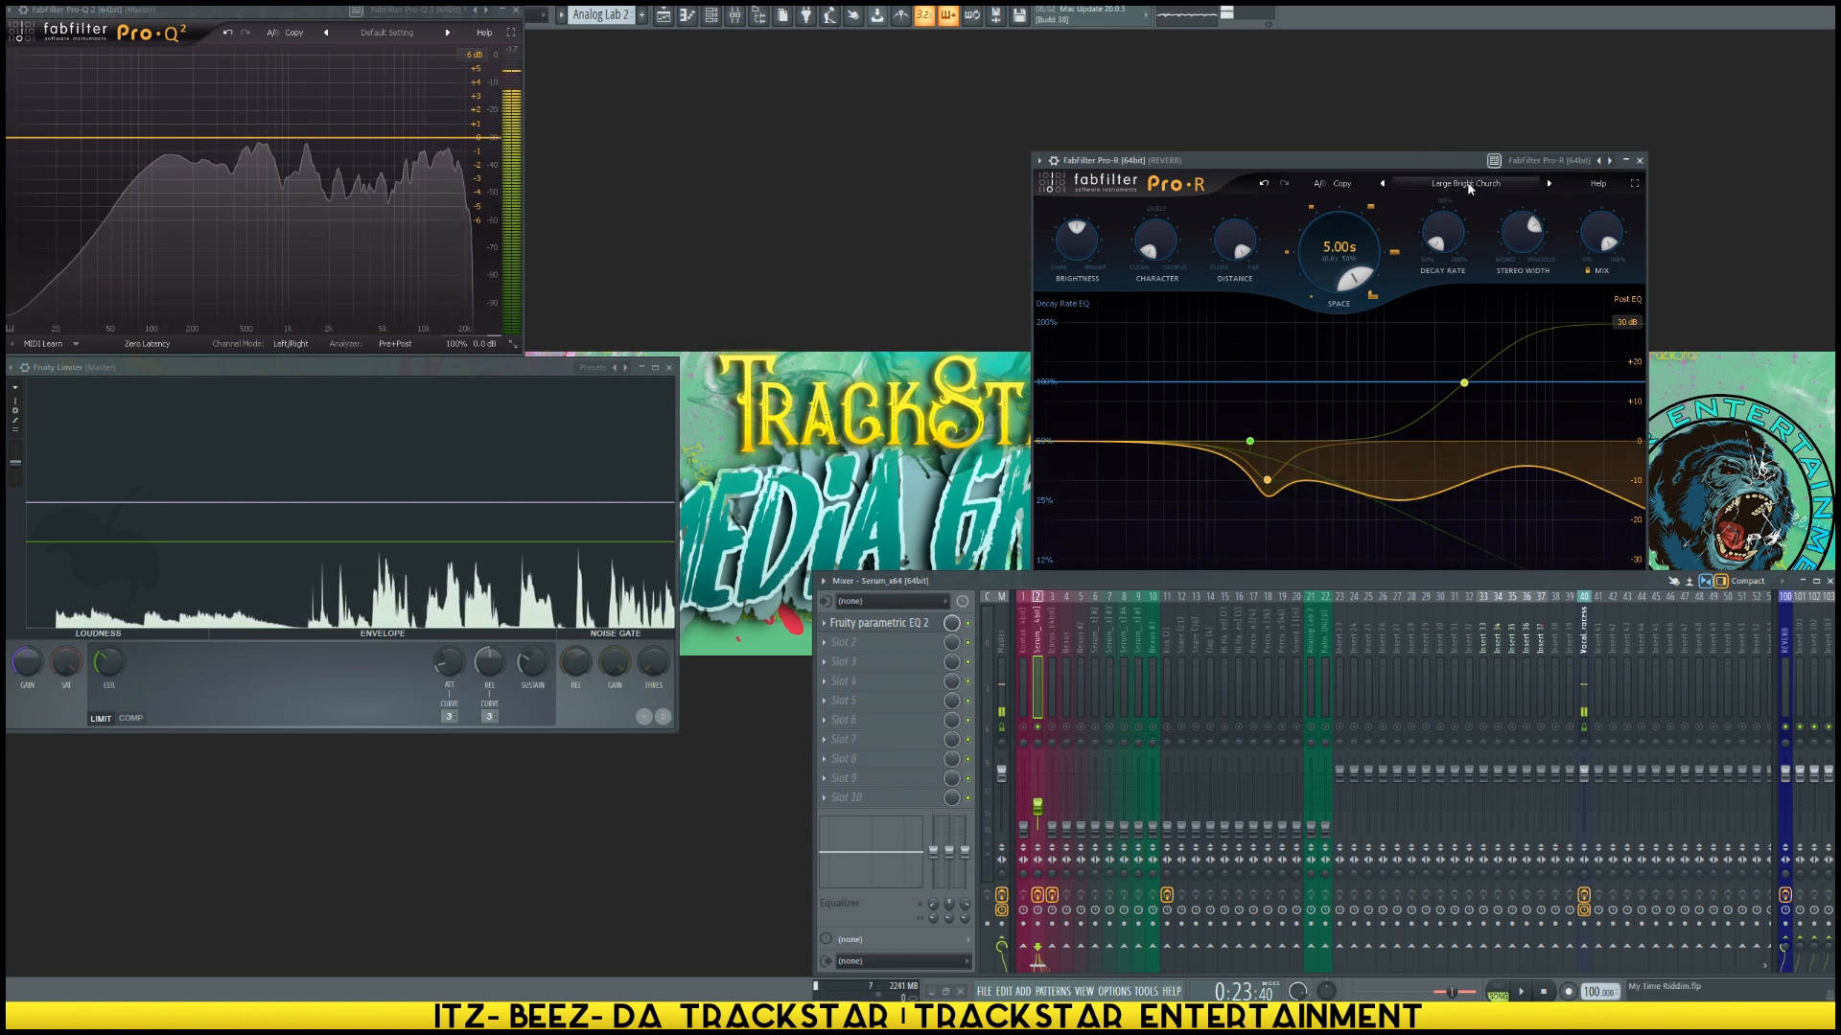
Step: Add Fruity Parametric EQ 2 after FabFilter Pro-R on the REVERB track
{"action": "left_click", "coordinate": [1785, 700]}
{"action": "left_click", "coordinate": [869, 646]}
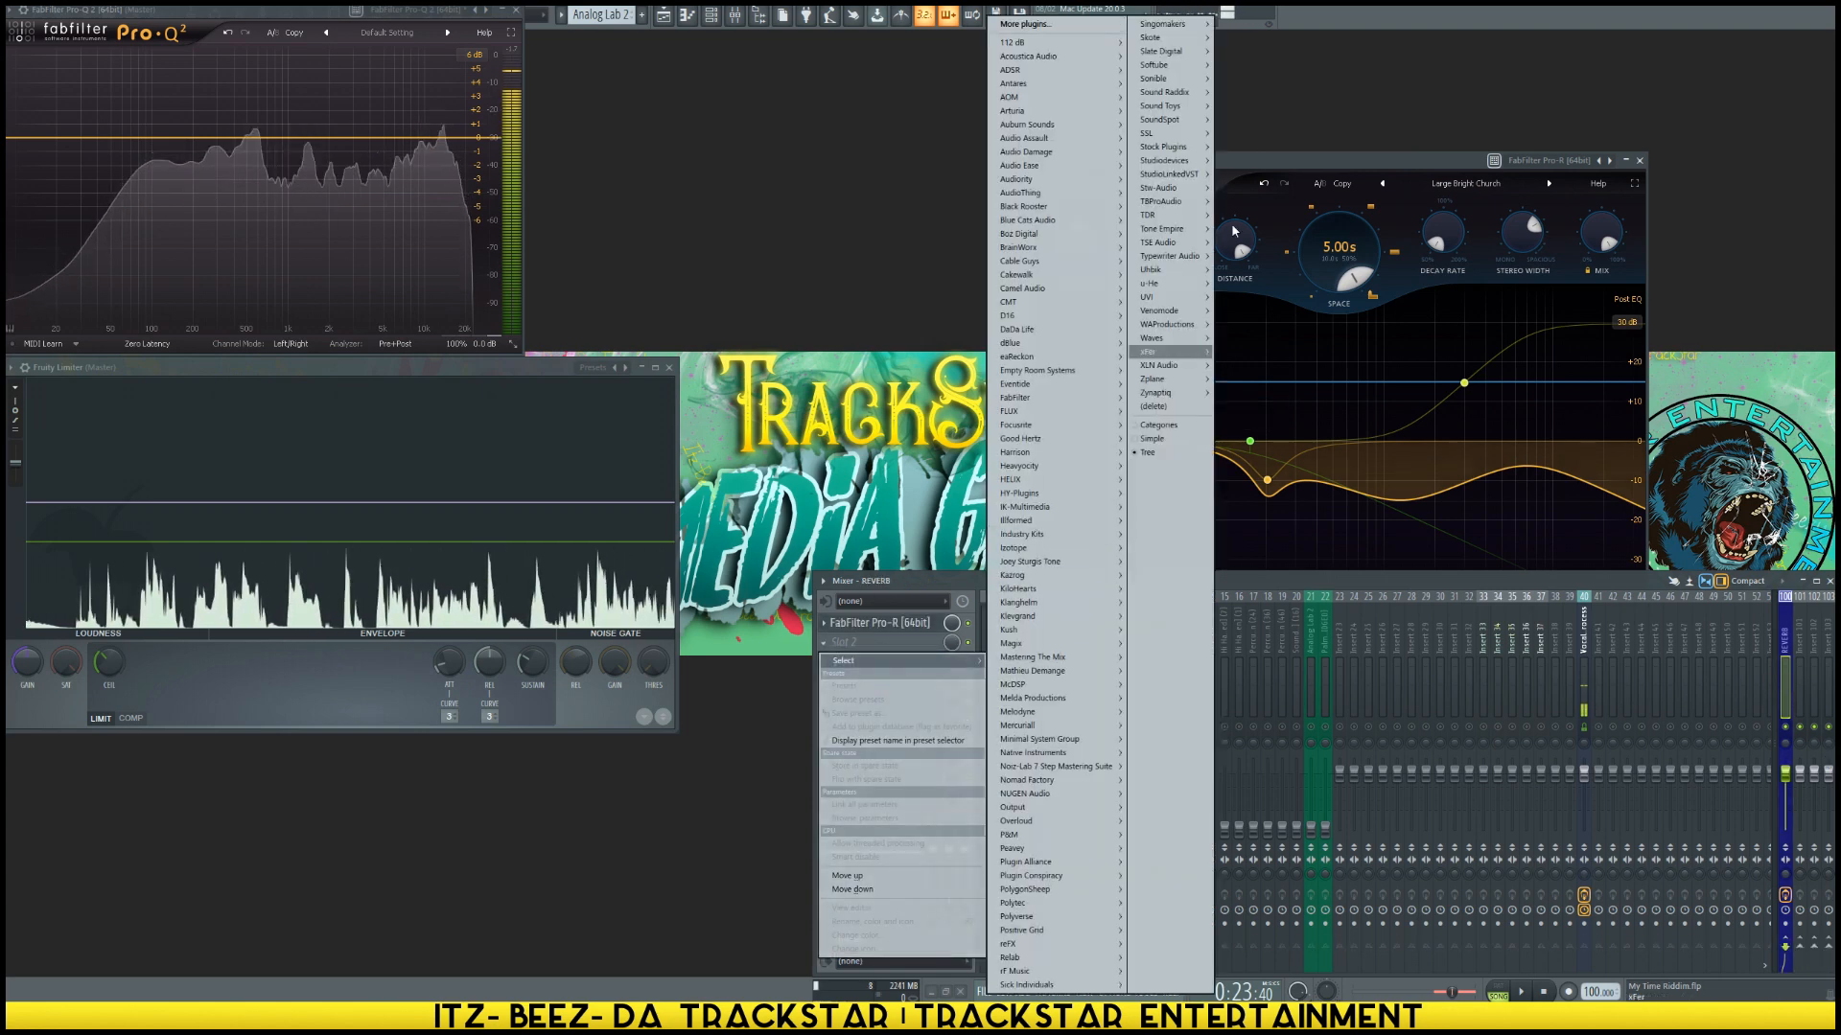
{"action": "mouse_move", "coordinate": [1190, 108]}
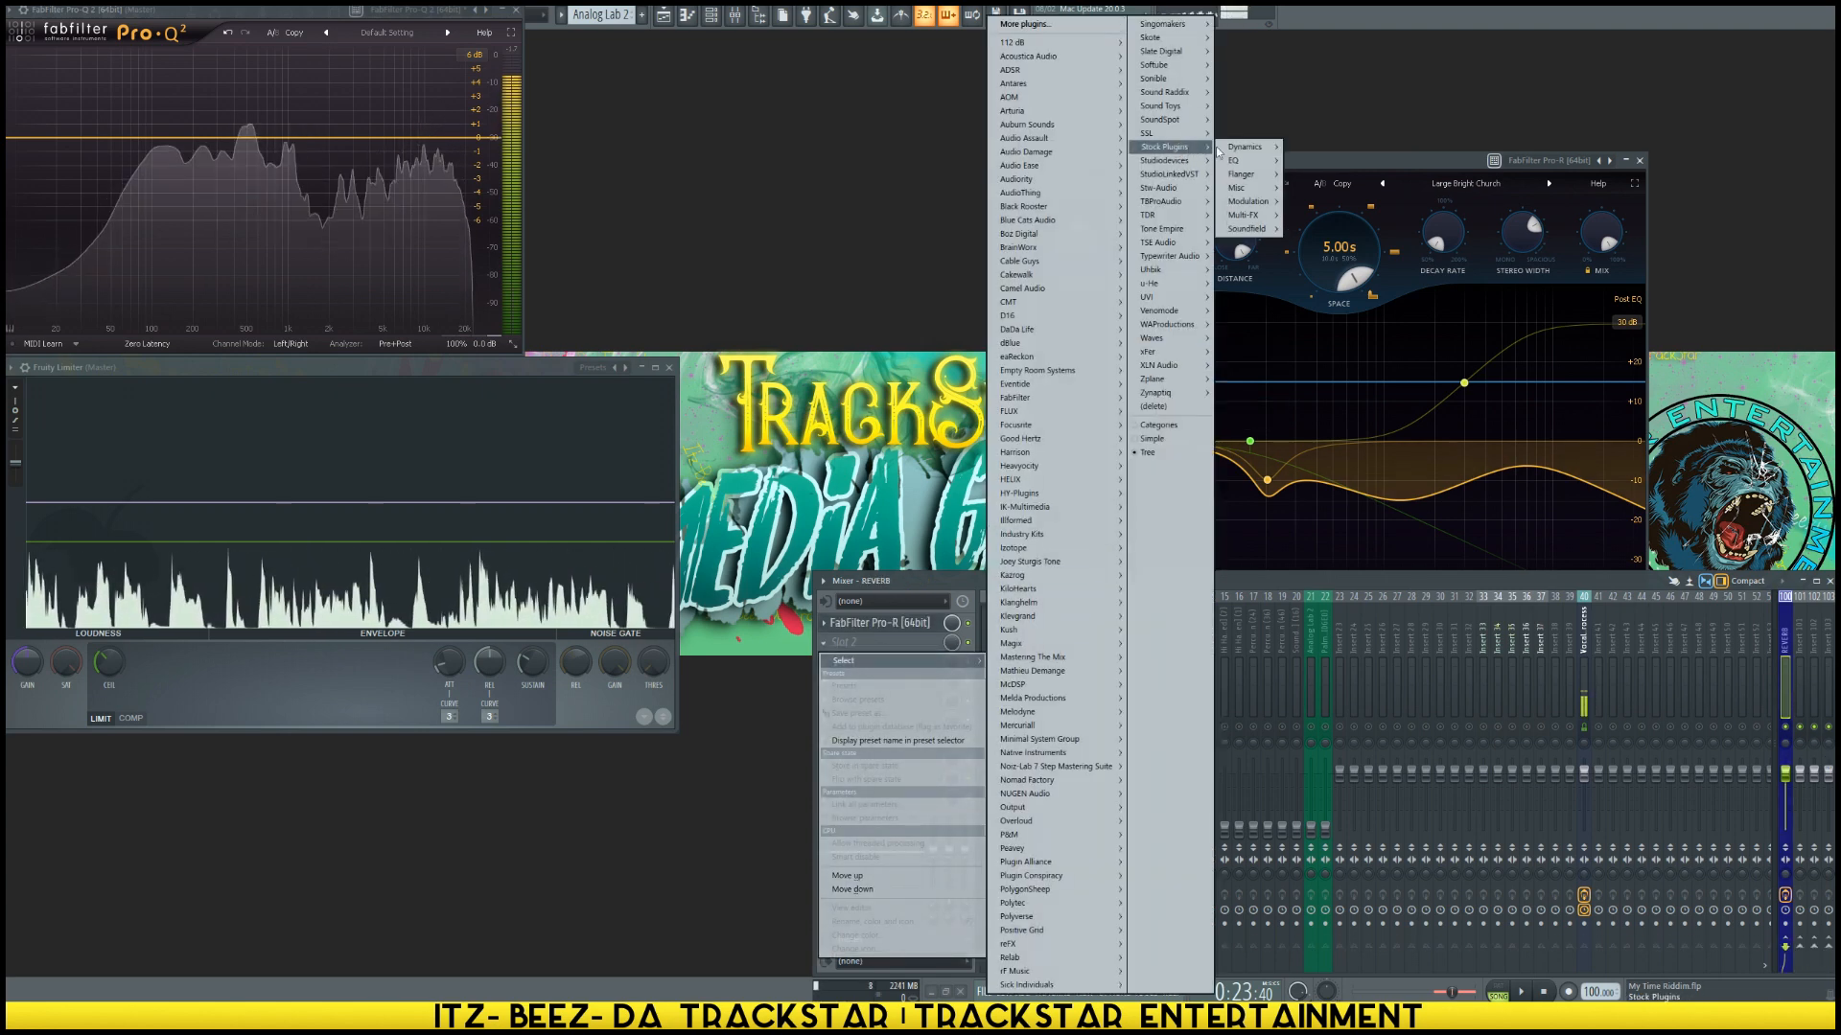
{"action": "mouse_move", "coordinate": [1237, 161]}
{"action": "left_click", "coordinate": [1329, 163]}
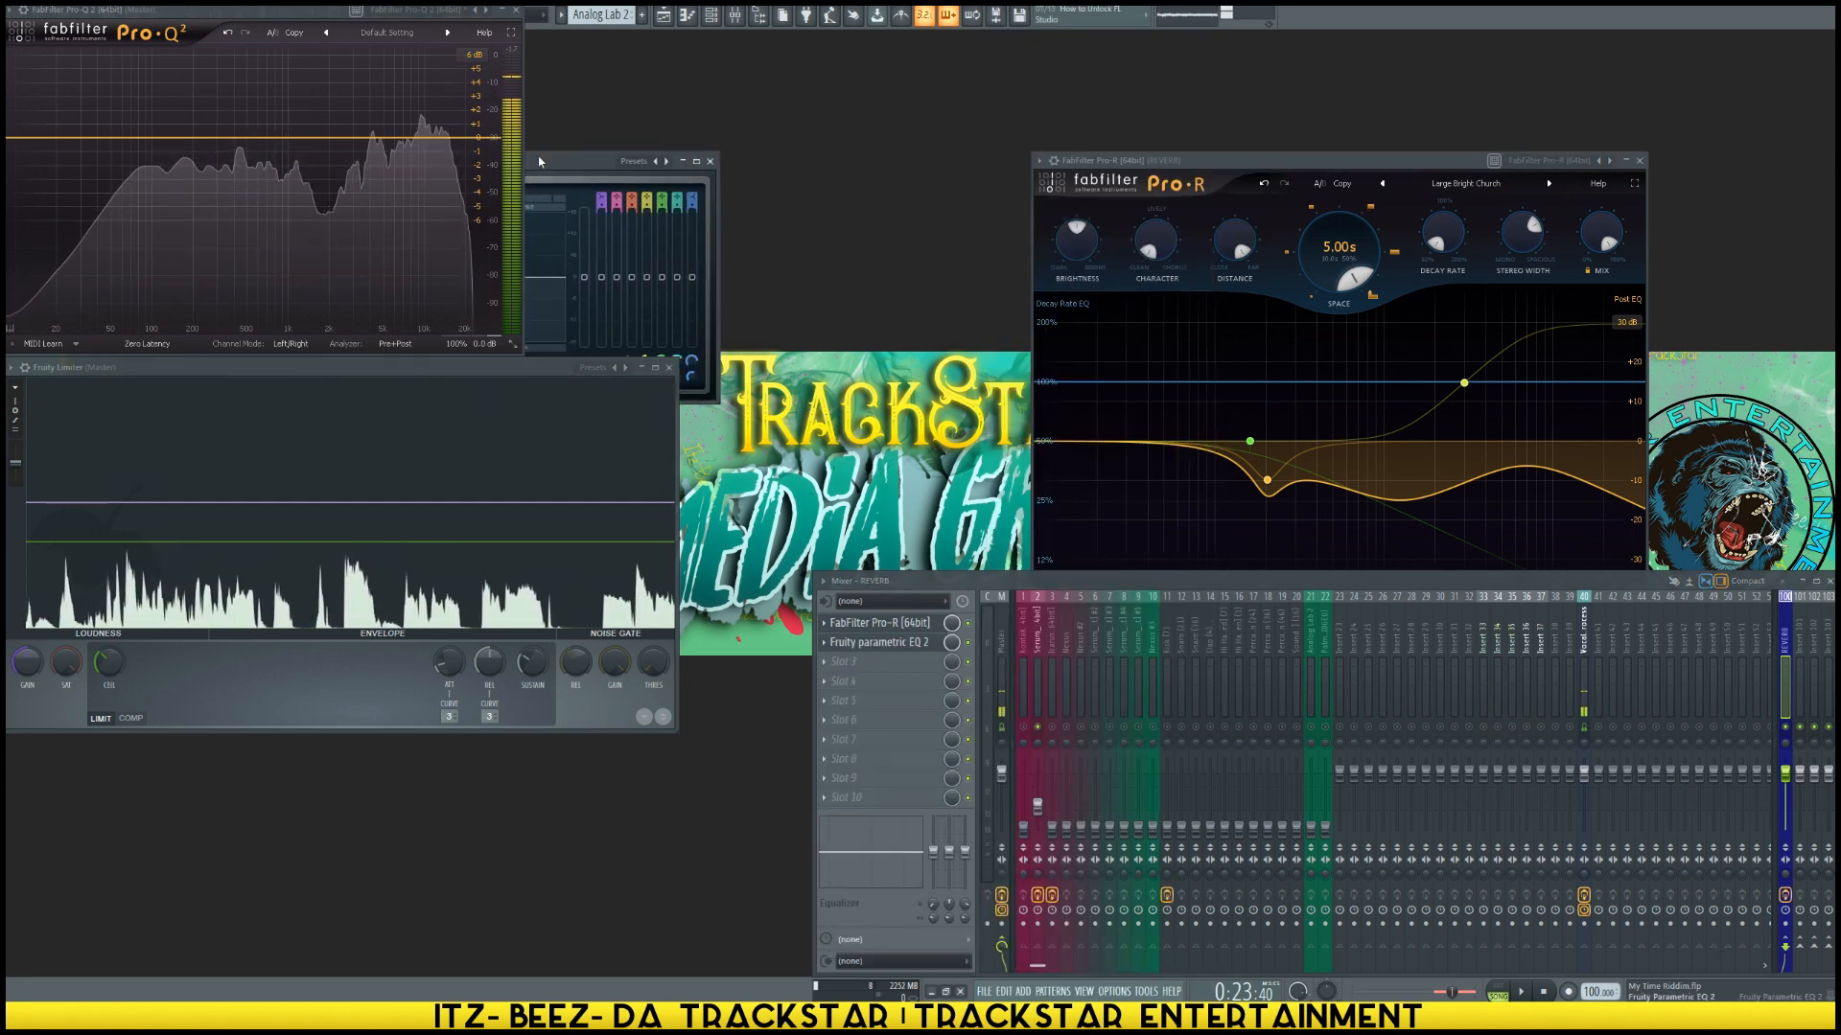
Step: Move the Pro-Q 2 window below a shrunken Fruity Limiter window and place the new EQ window over Pro-R
{"action": "left_click_drag", "start_coordinate": [254, 14], "coordinate": [254, 638]}
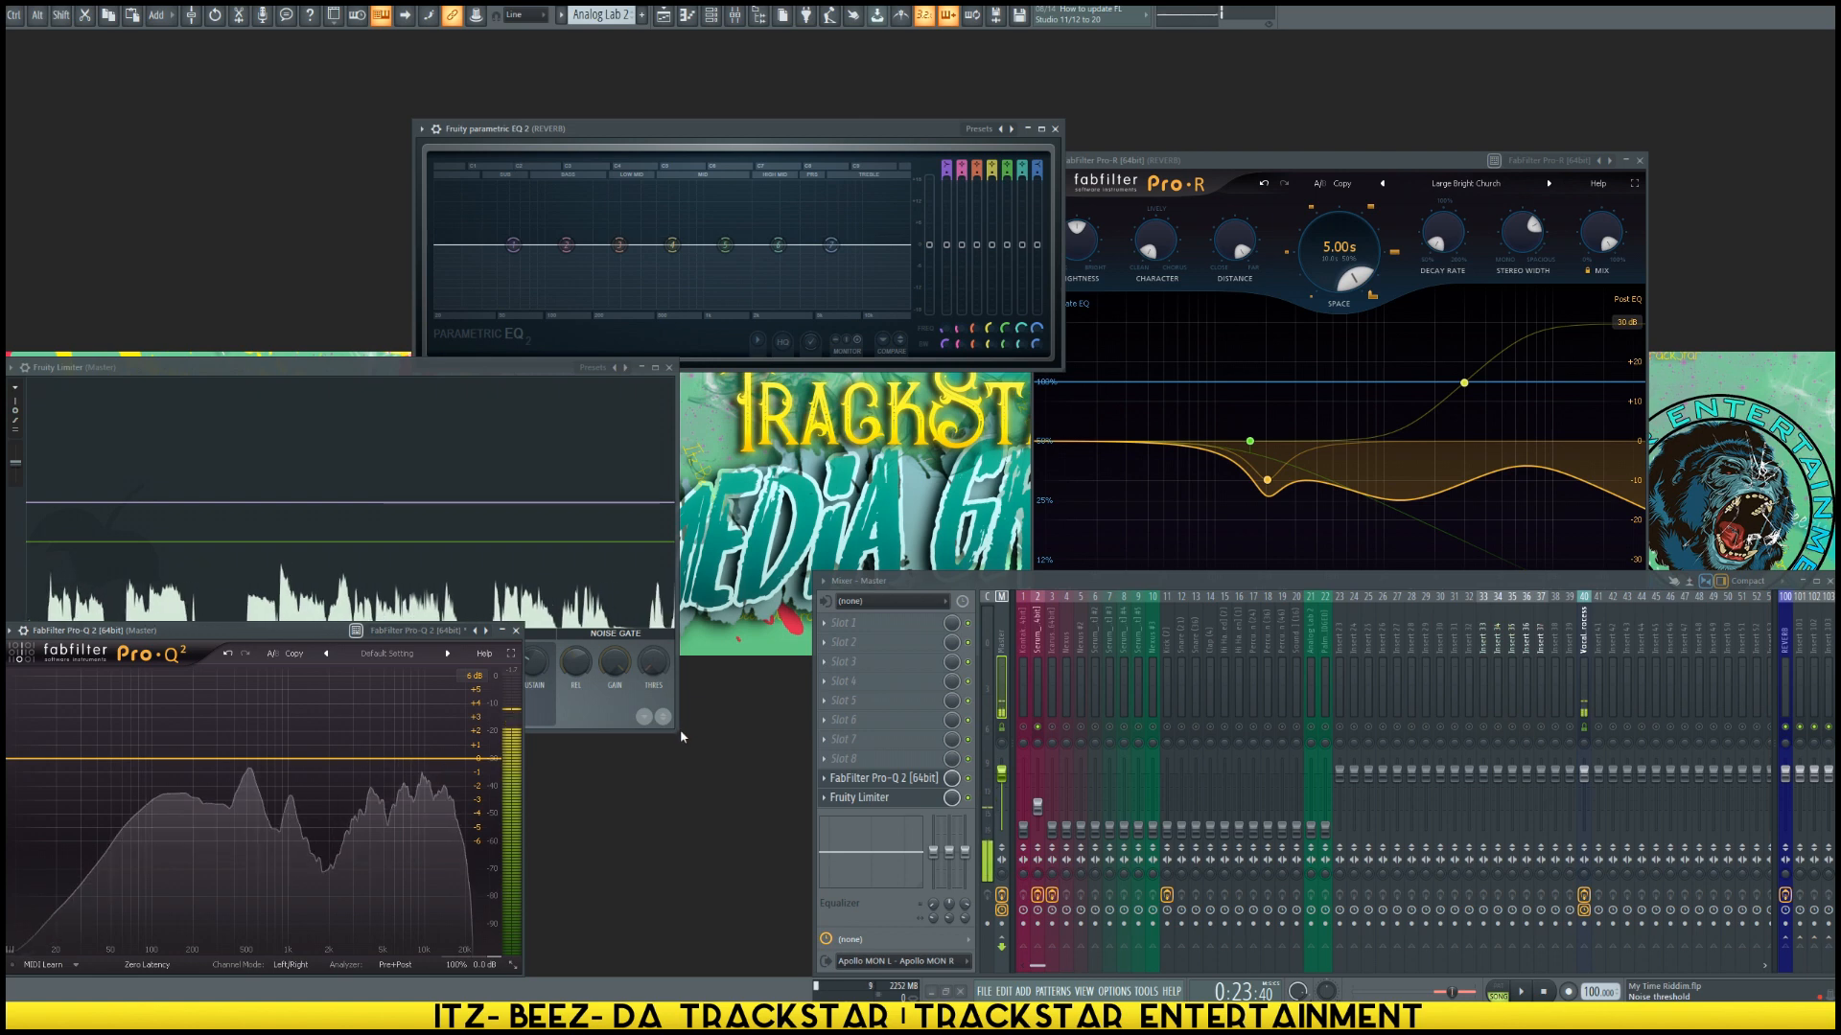
{"action": "left_click_drag", "start_coordinate": [678, 732], "coordinate": [518, 618]}
{"action": "left_click", "coordinate": [683, 143]}
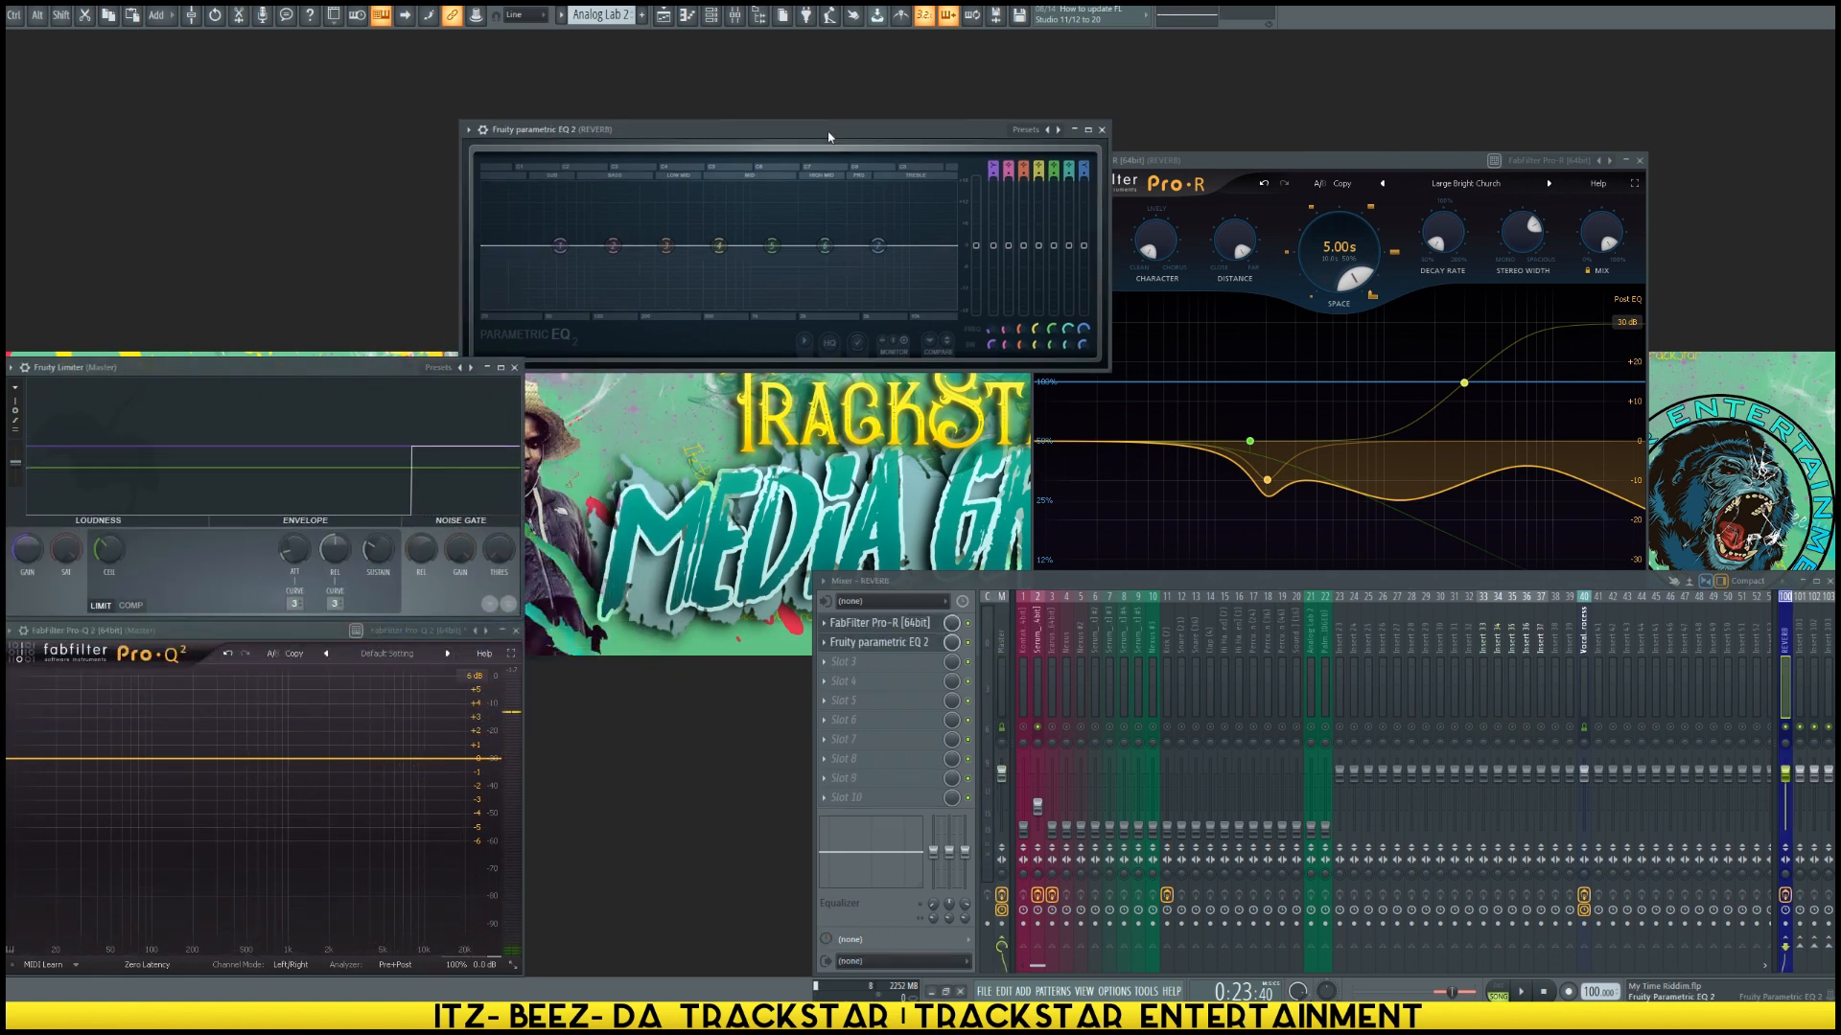
{"action": "left_click_drag", "start_coordinate": [682, 143], "coordinate": [1255, 142]}
Step: Load the Master Lo + Hi-Pass Filter preset in the REVERB track's EQ, enlarge its window, and lower the low-pass cutoff to about 5.6 kHz
{"action": "left_click", "coordinate": [1587, 129]}
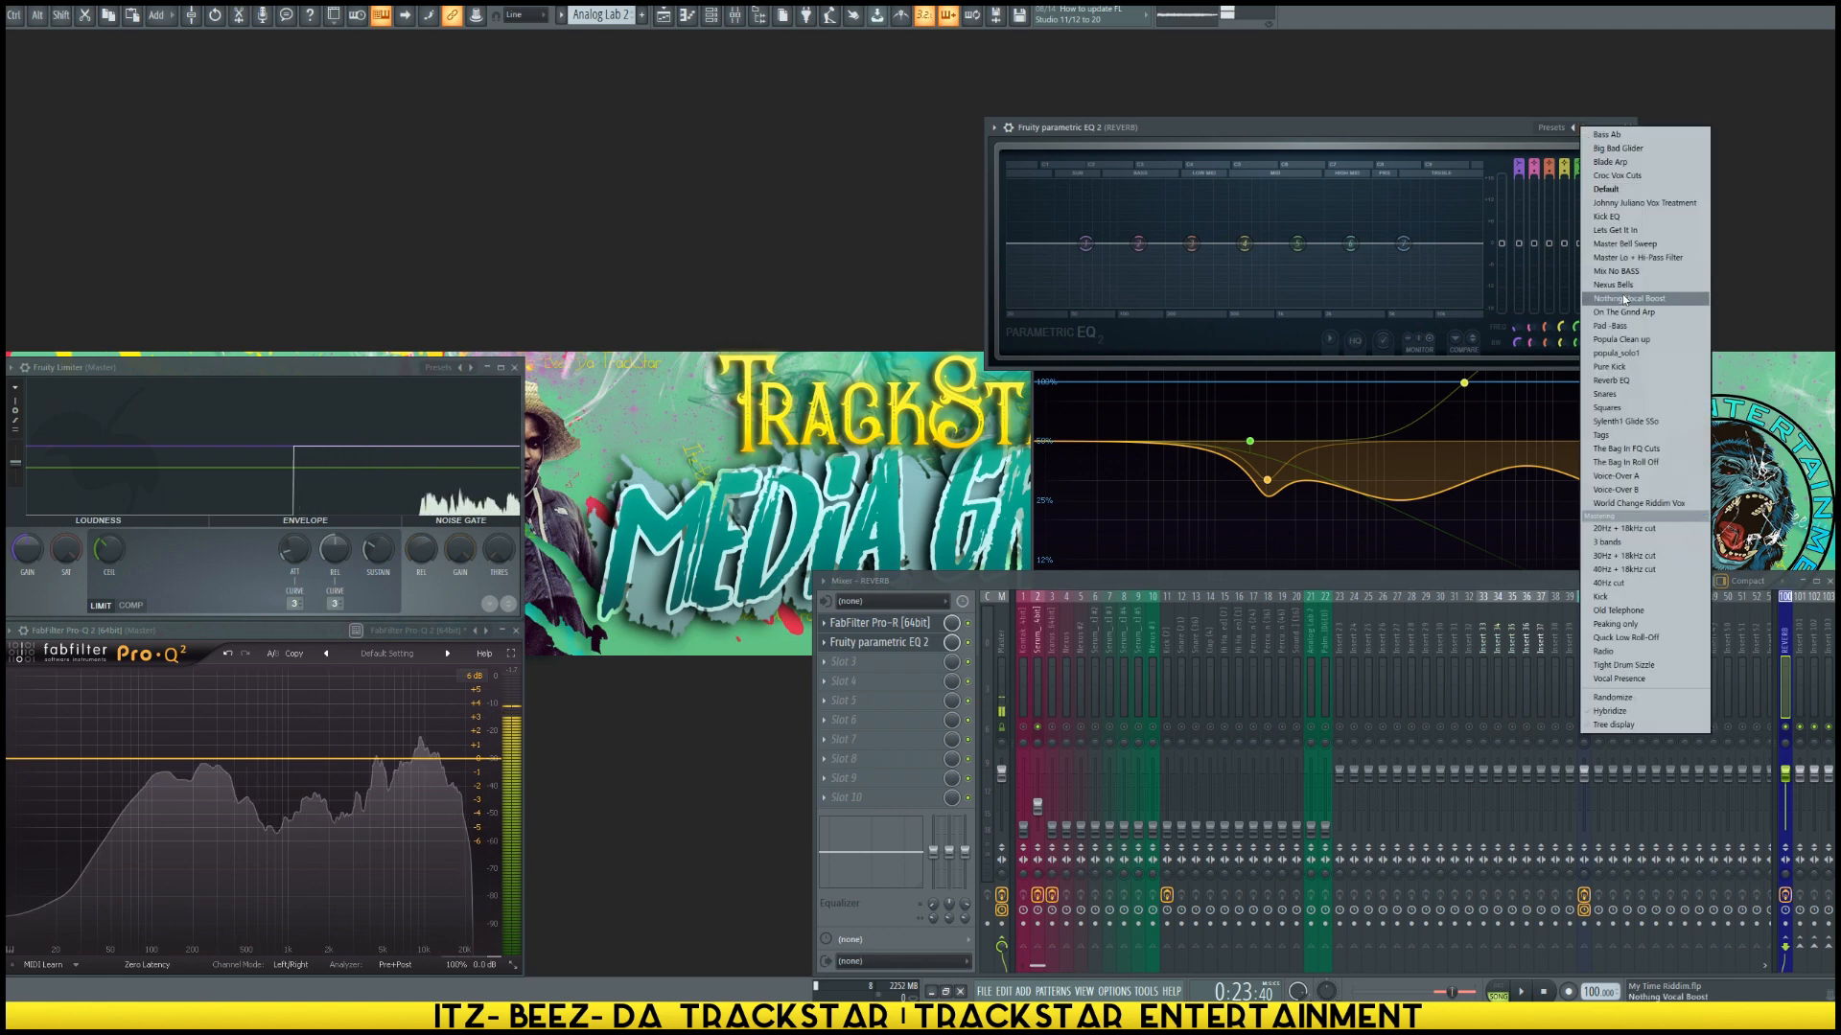
{"action": "left_click", "coordinate": [1638, 257]}
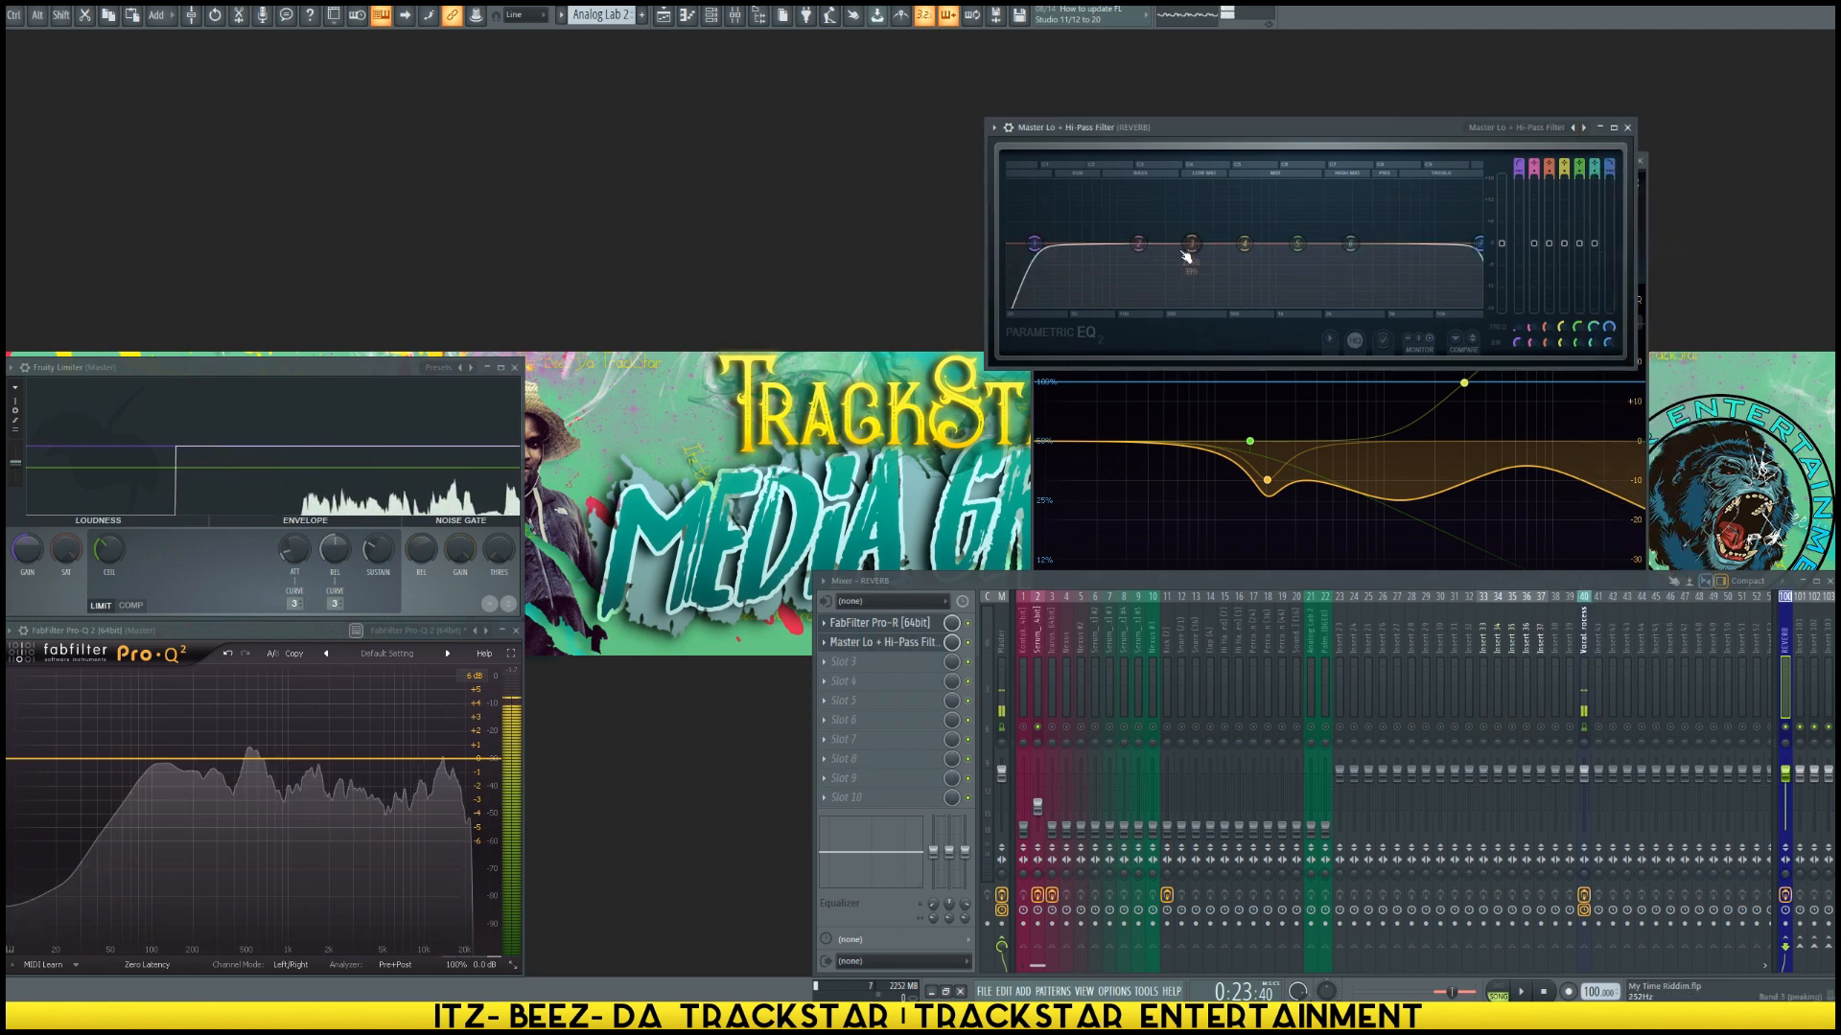
{"action": "left_click_drag", "start_coordinate": [988, 368], "coordinate": [911, 573]}
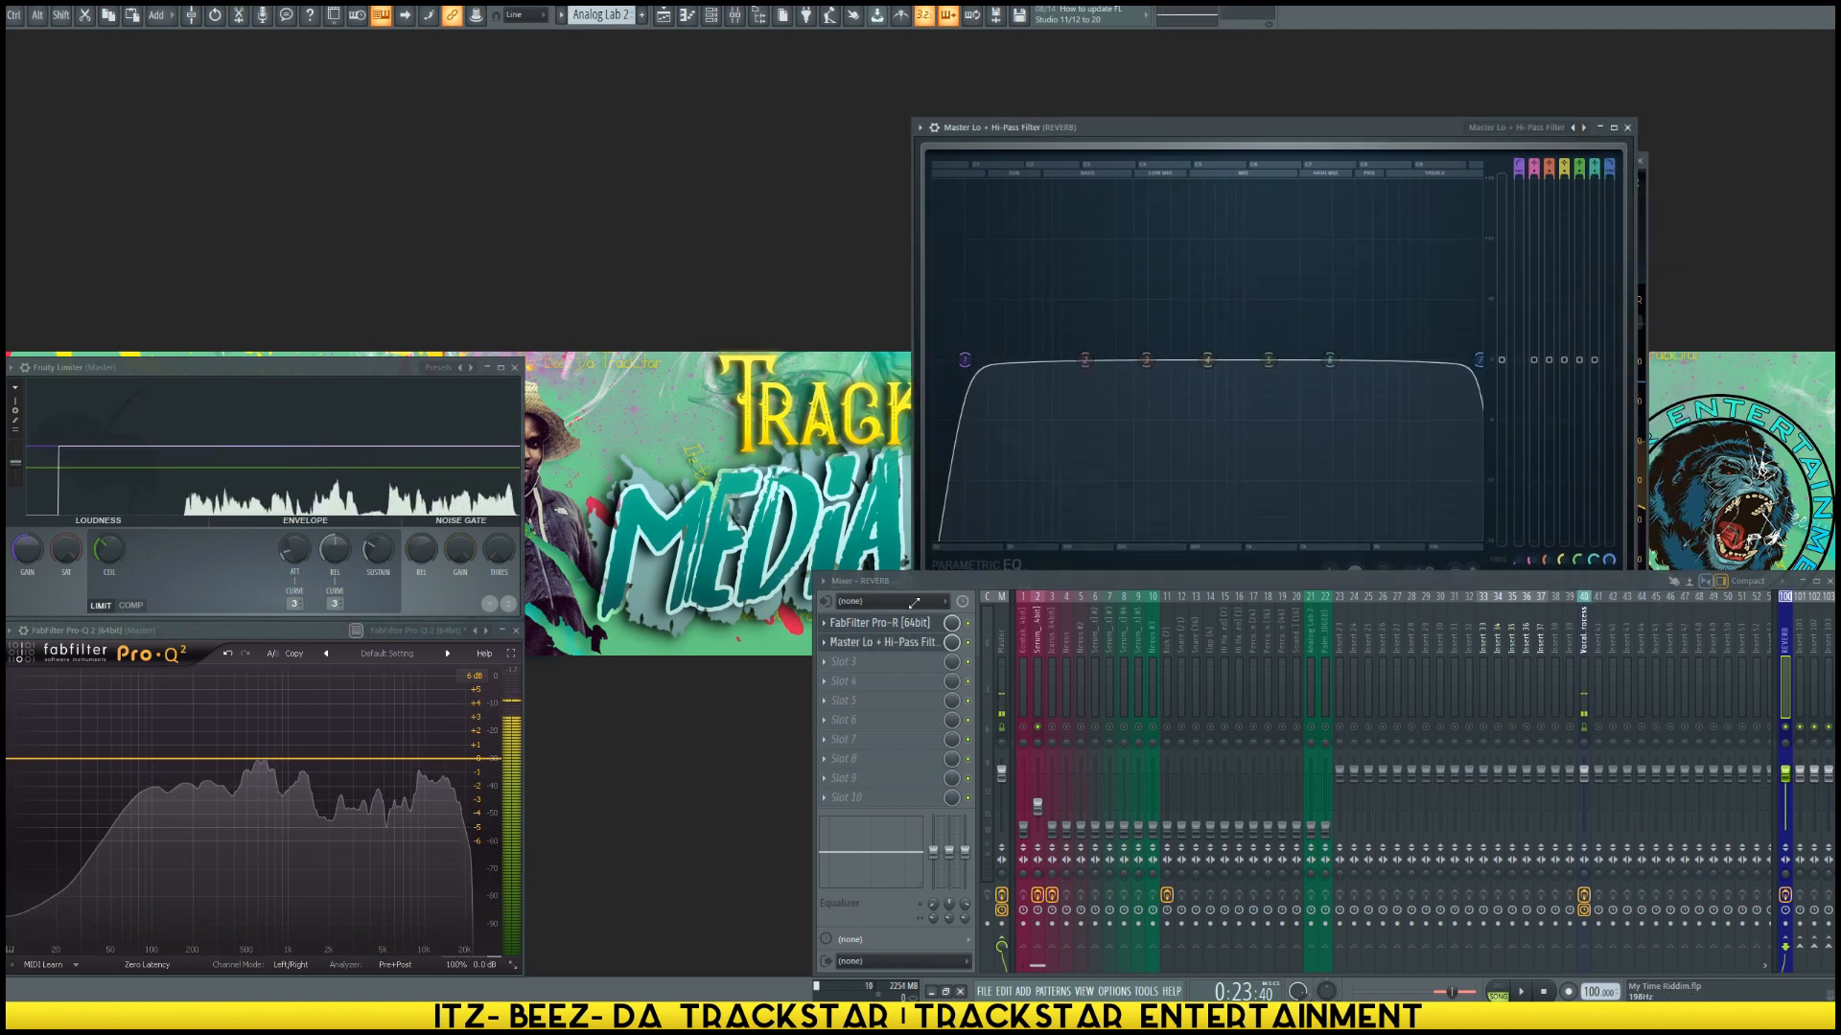
{"action": "left_click_drag", "start_coordinate": [1481, 360], "coordinate": [1280, 359]}
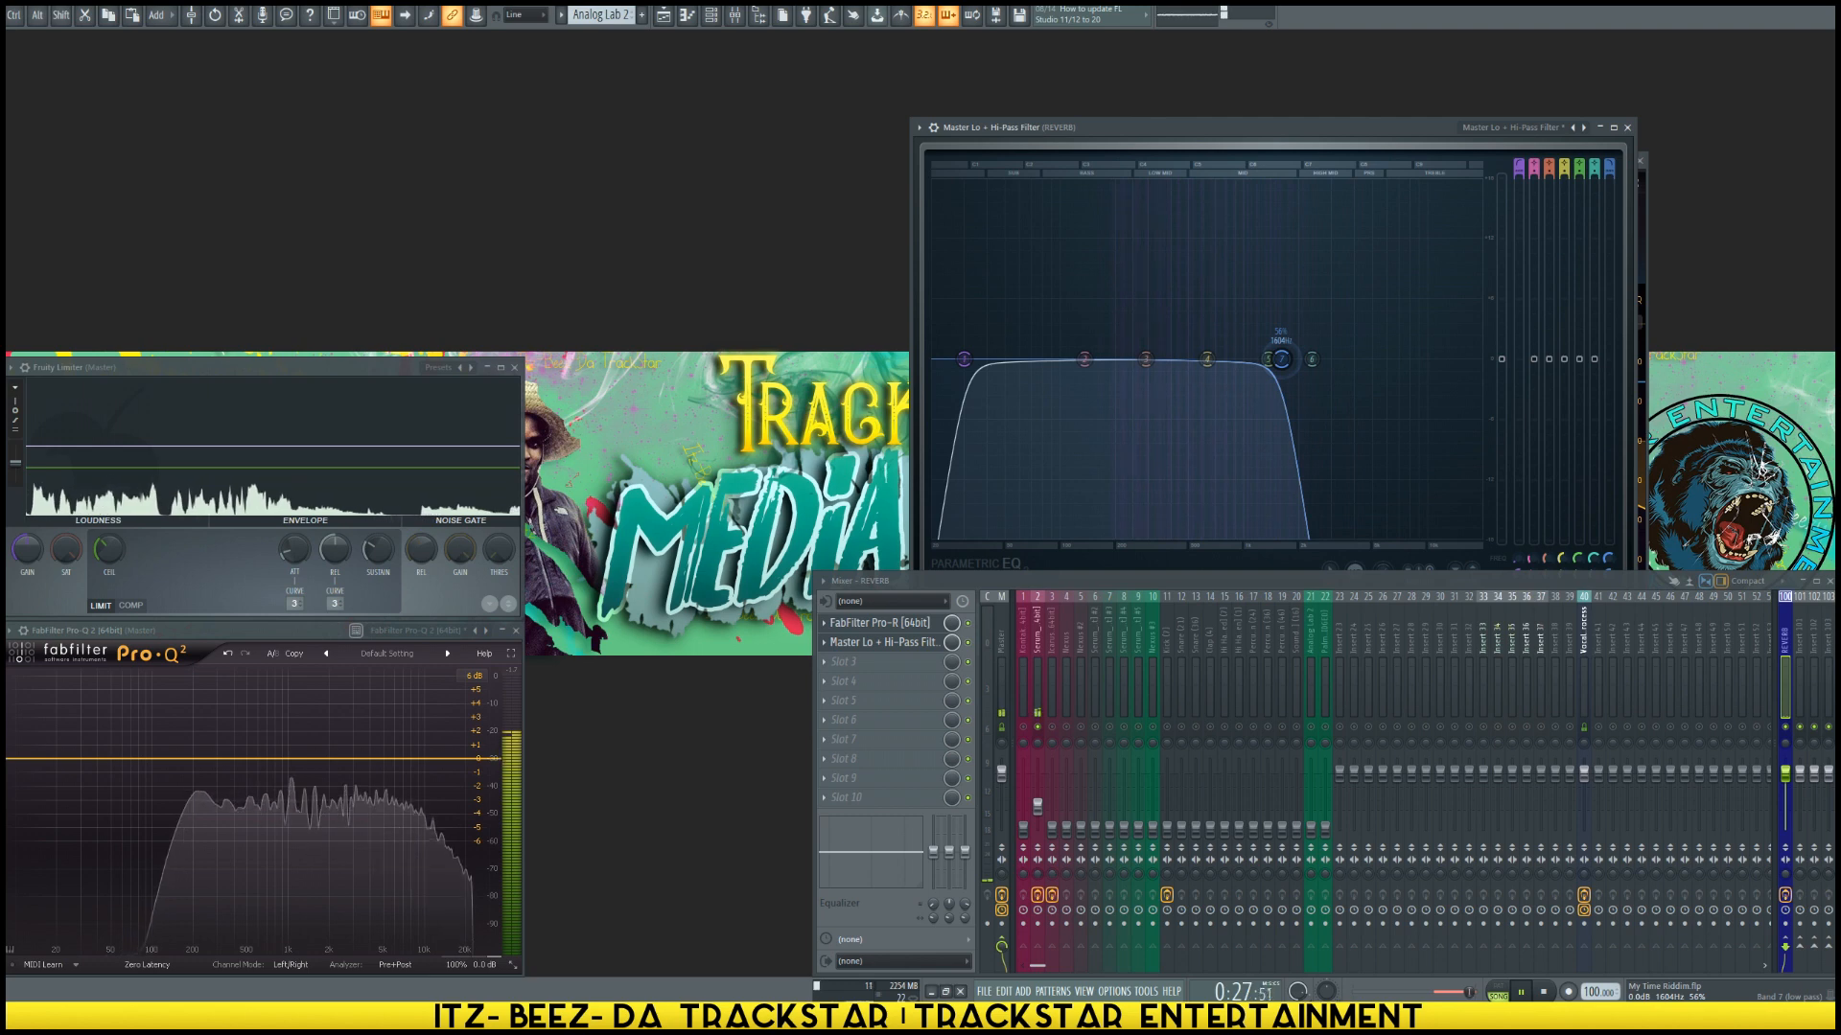
Step: Move the EQ window clear of Pro-R and audition the Serum_x64 track through the filtered reverb
{"action": "left_click_drag", "start_coordinate": [1282, 132], "coordinate": [1078, 61]}
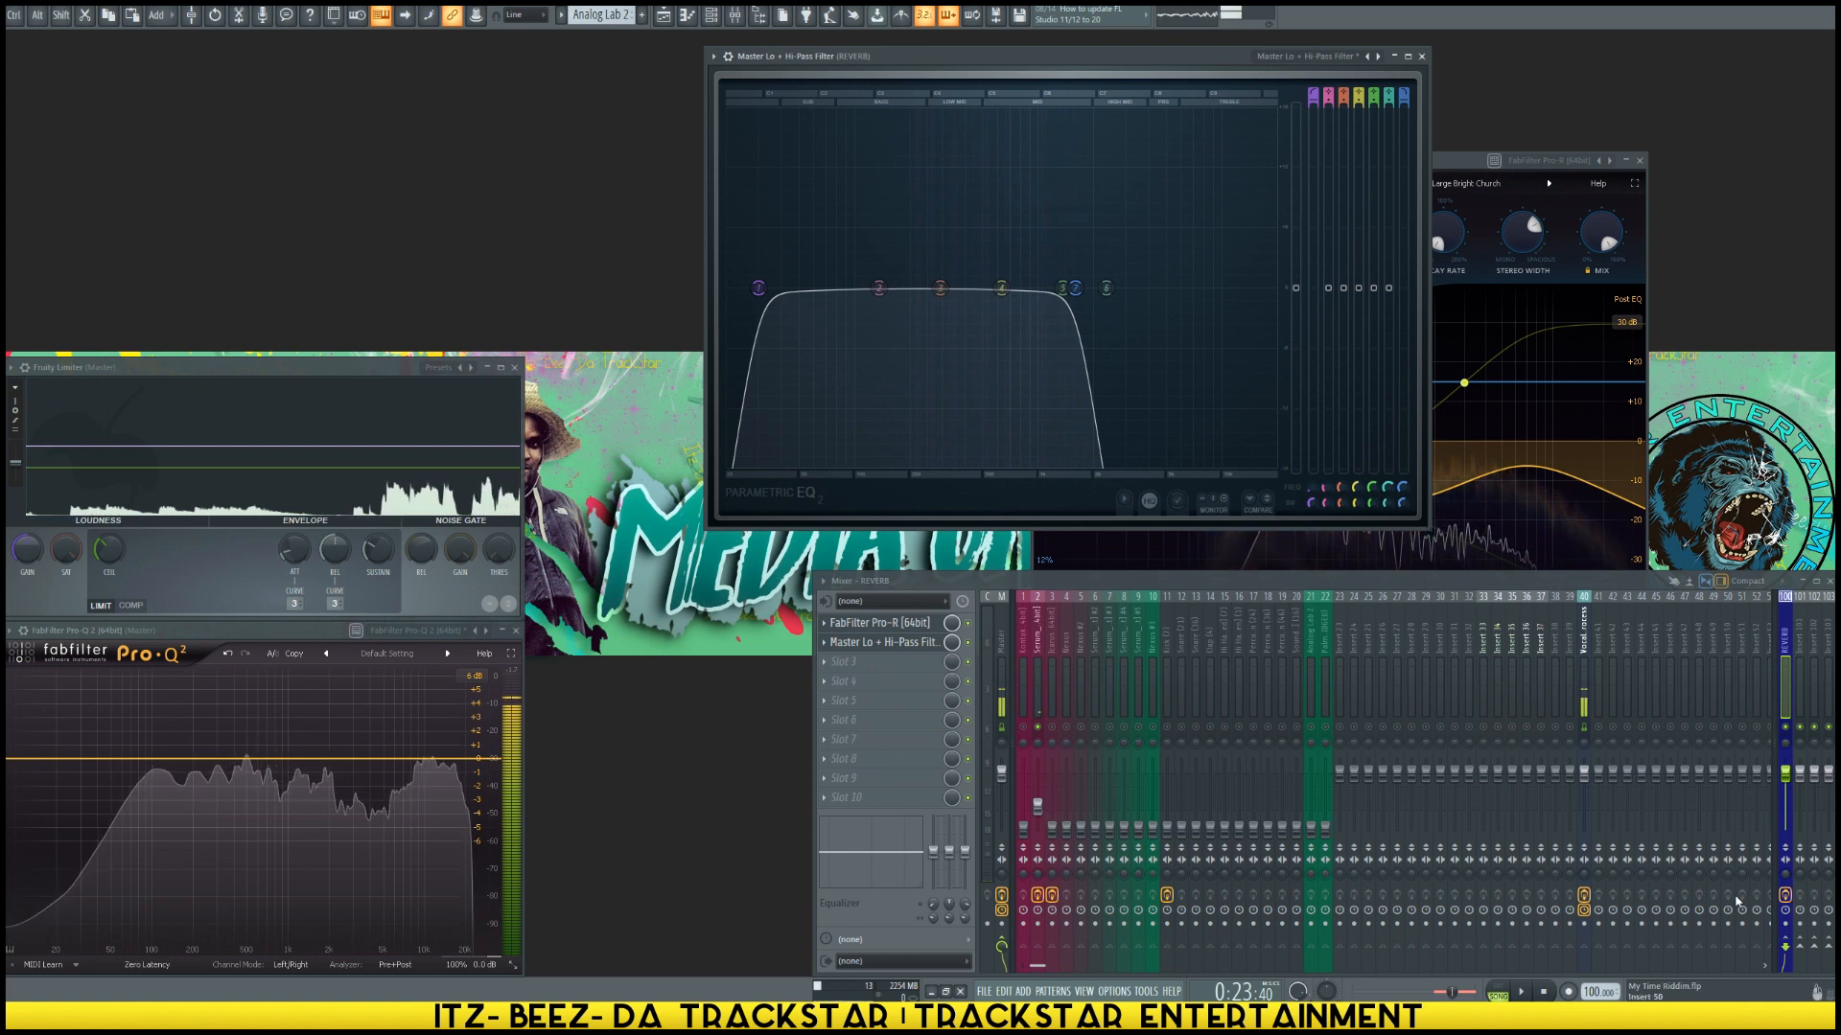
{"action": "left_click", "coordinate": [1039, 717]}
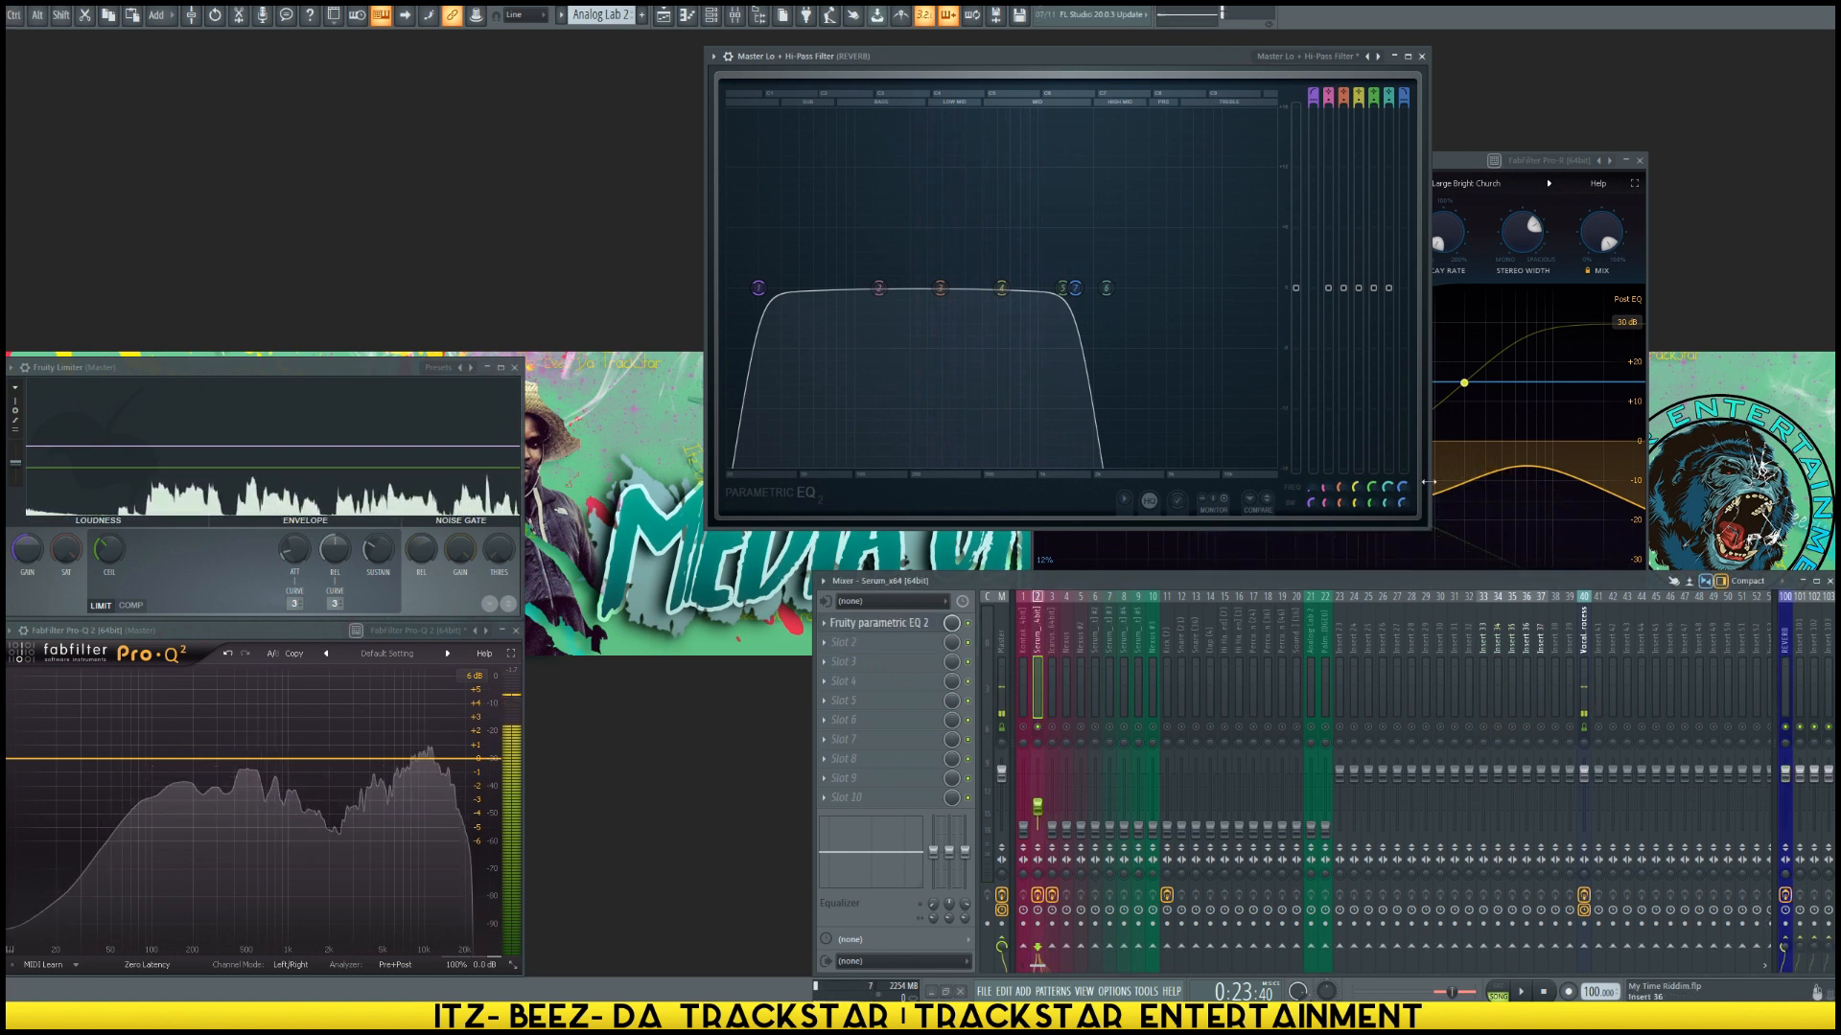
{"action": "left_click_drag", "start_coordinate": [1218, 61], "coordinate": [1088, 55]}
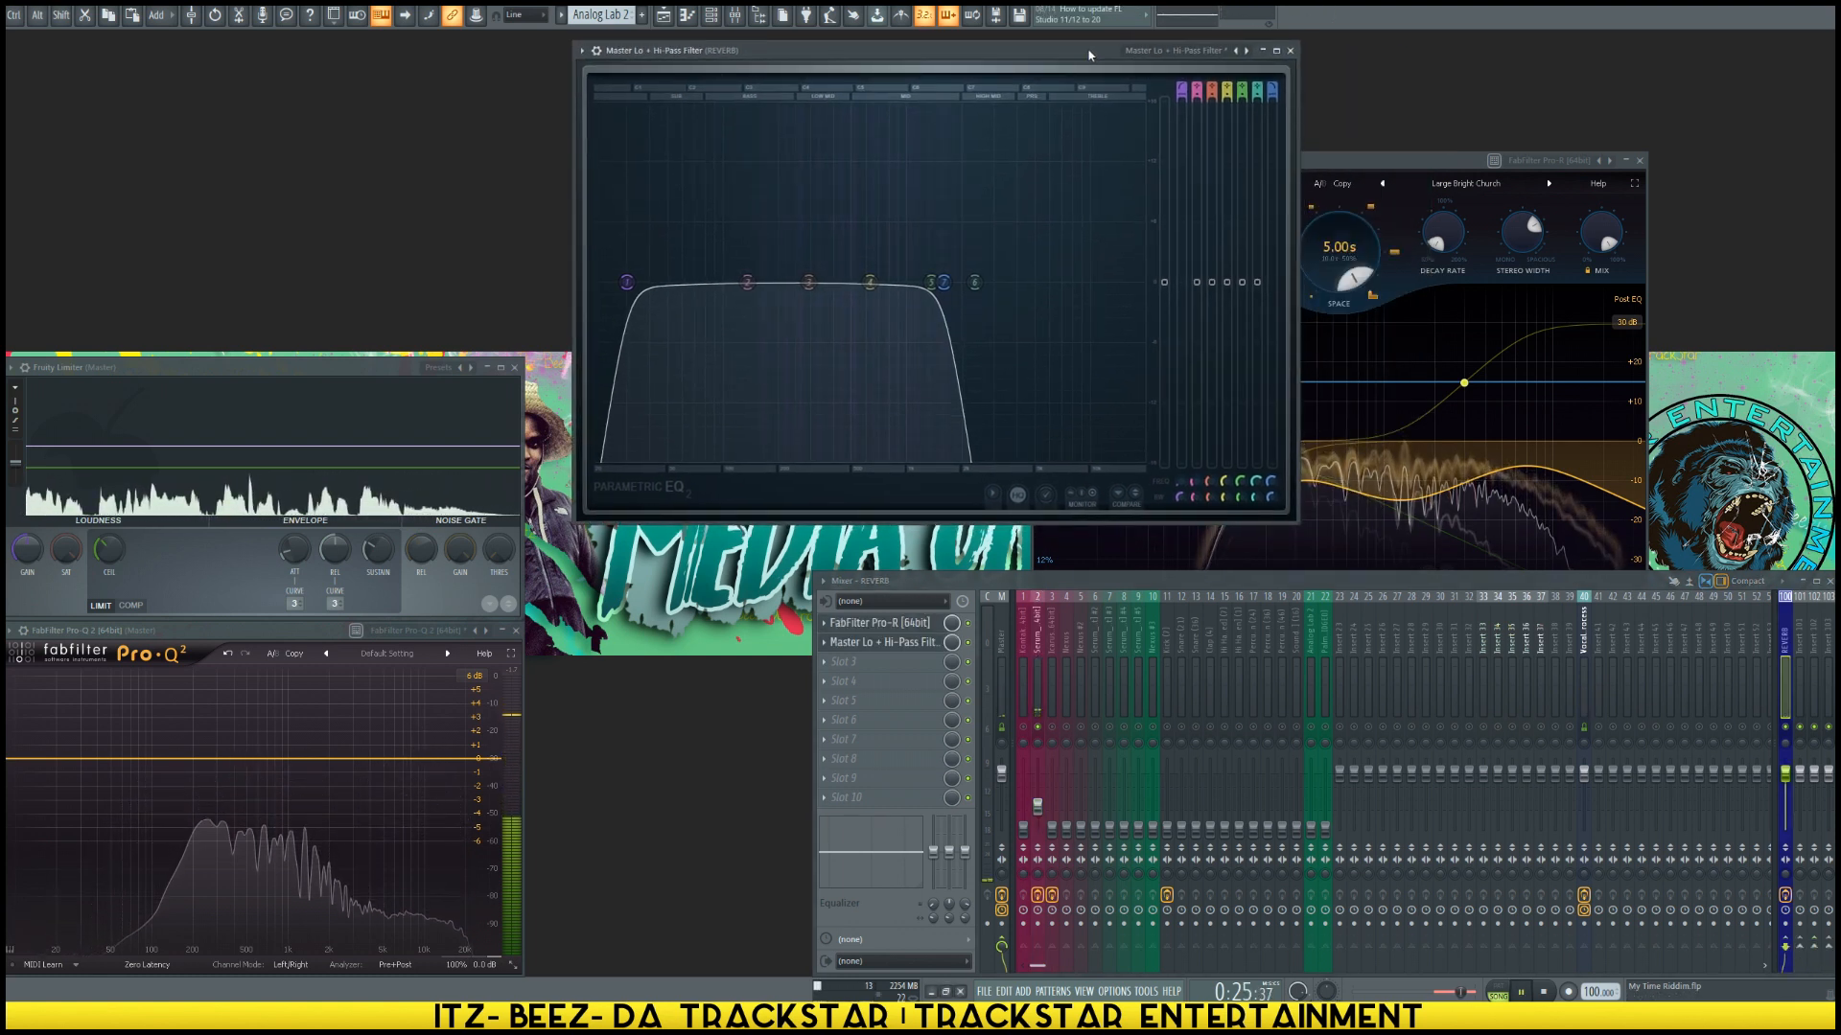
{"action": "key", "text": "space"}
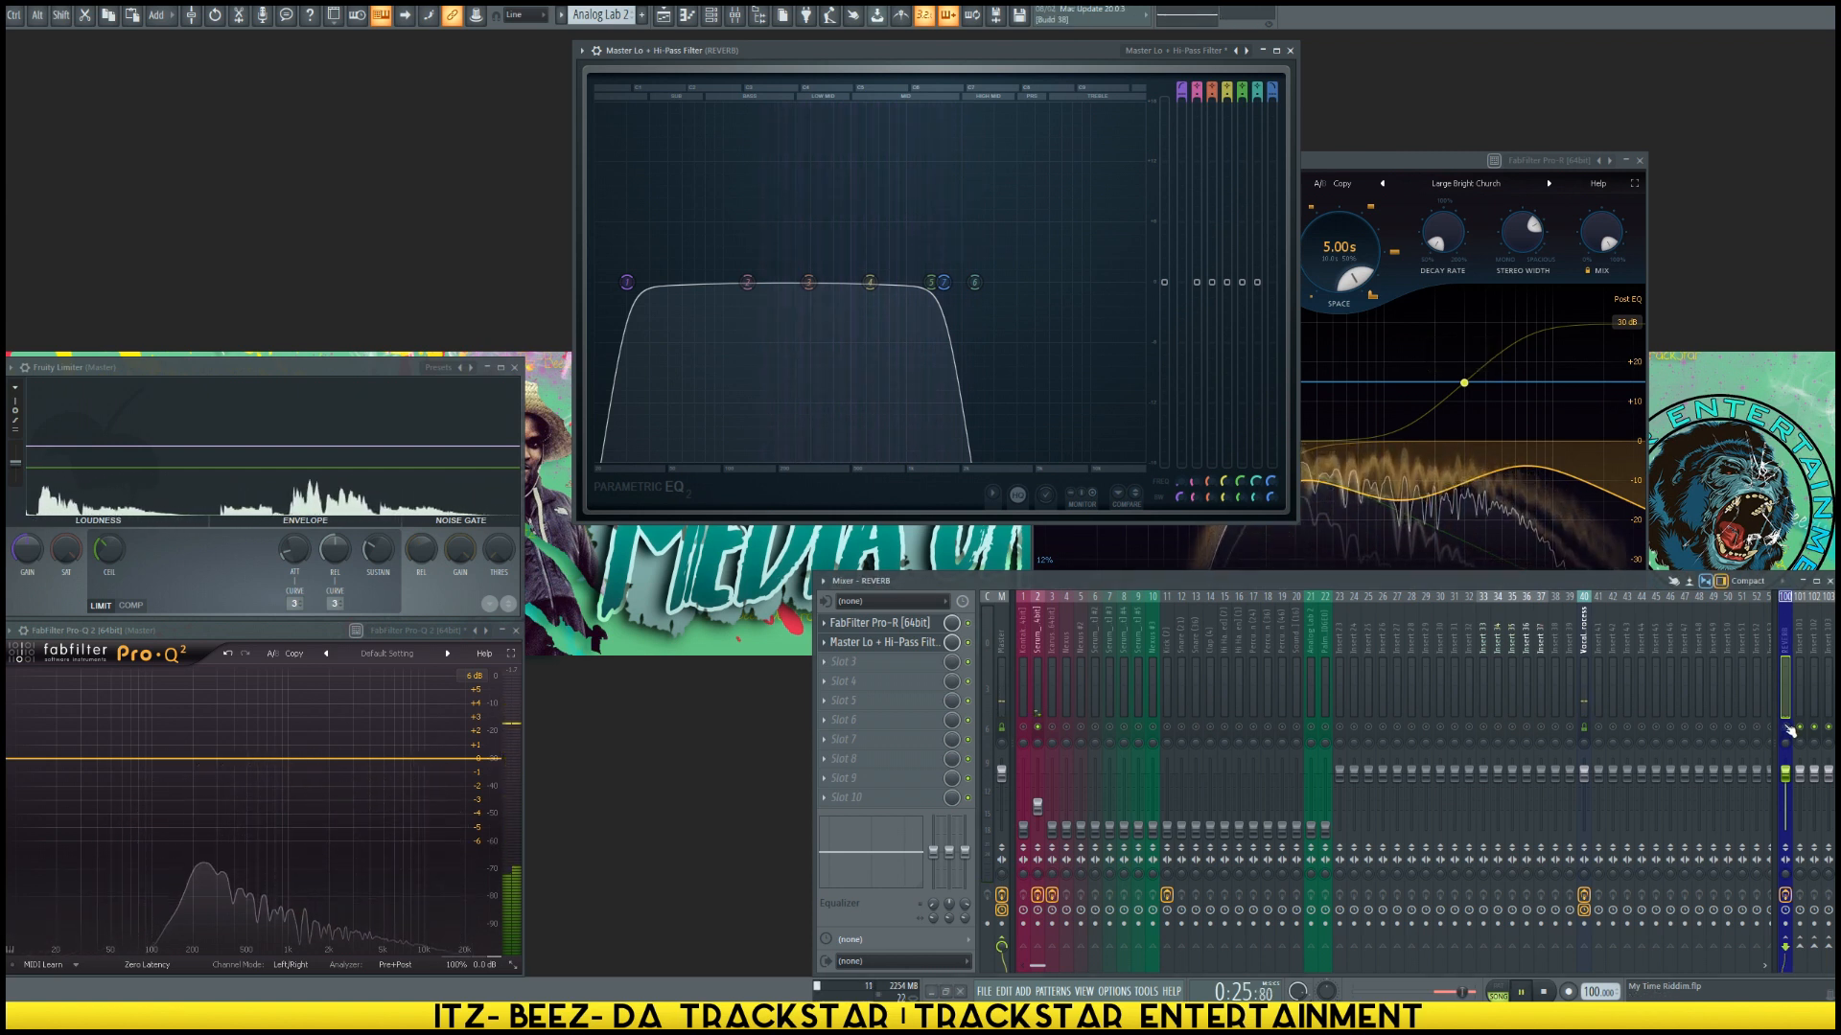
{"action": "key", "text": "space"}
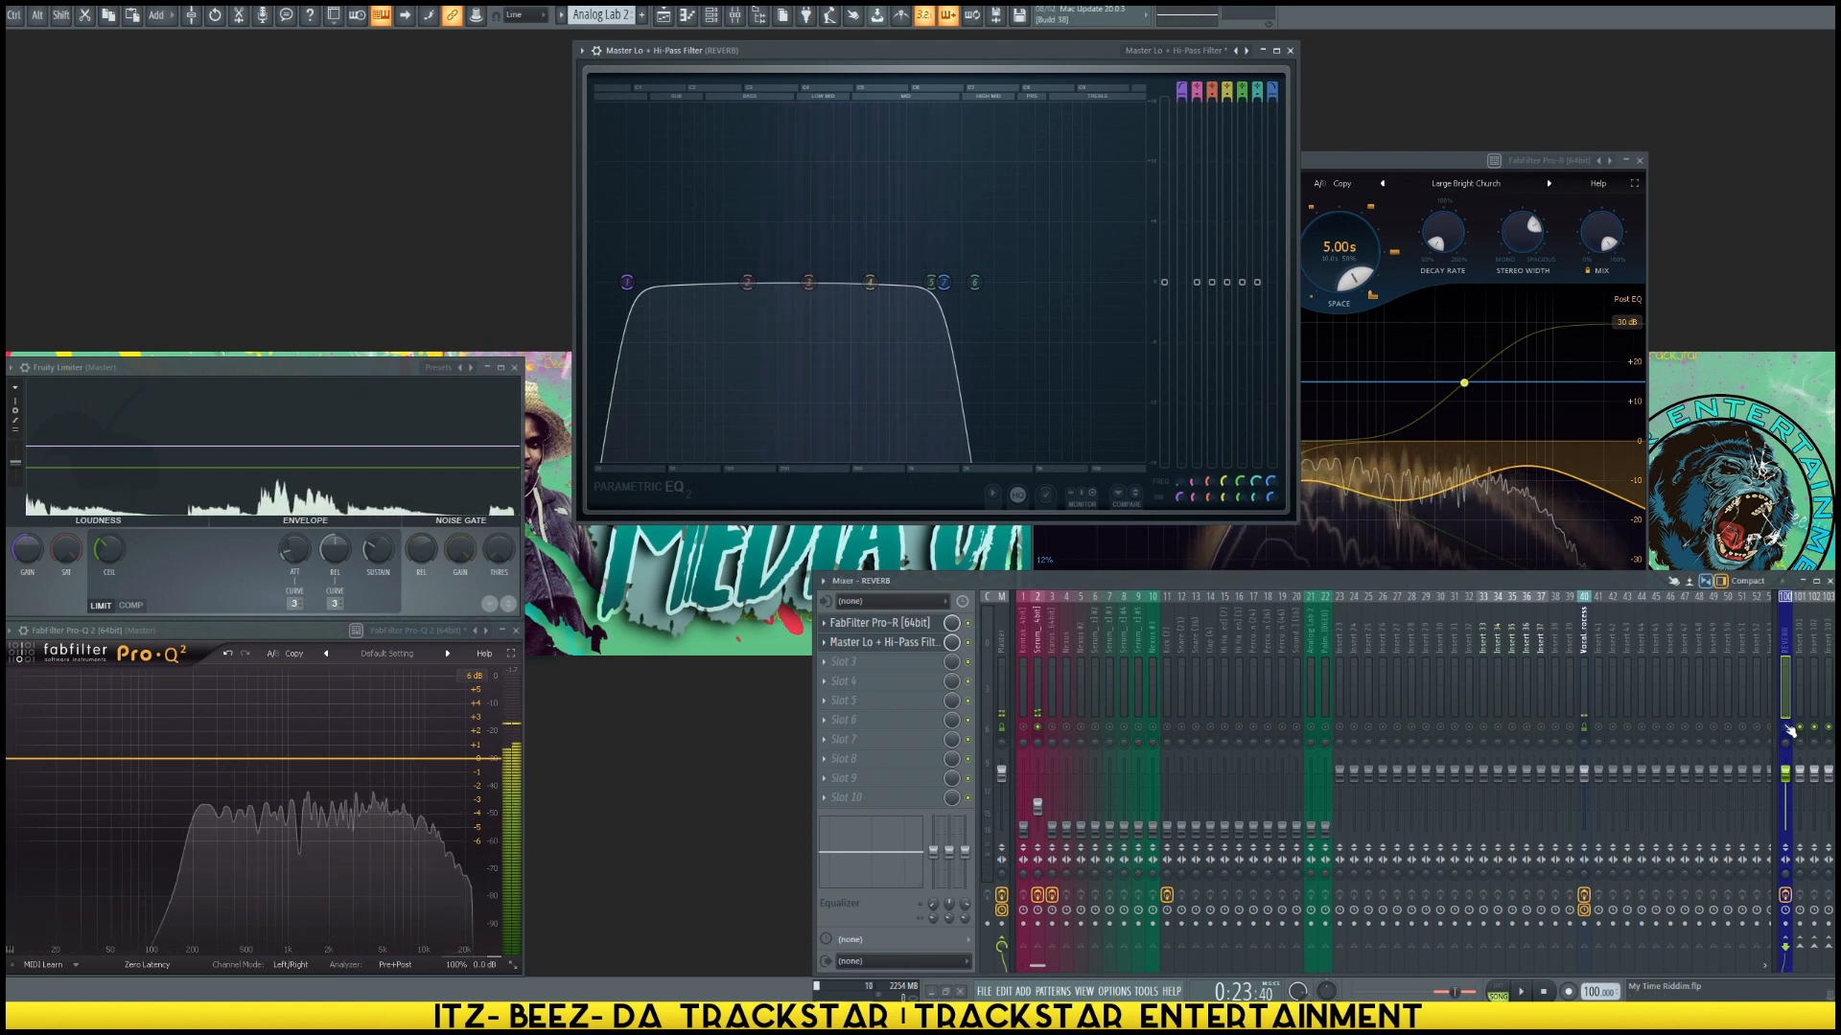
{"action": "key", "text": "space"}
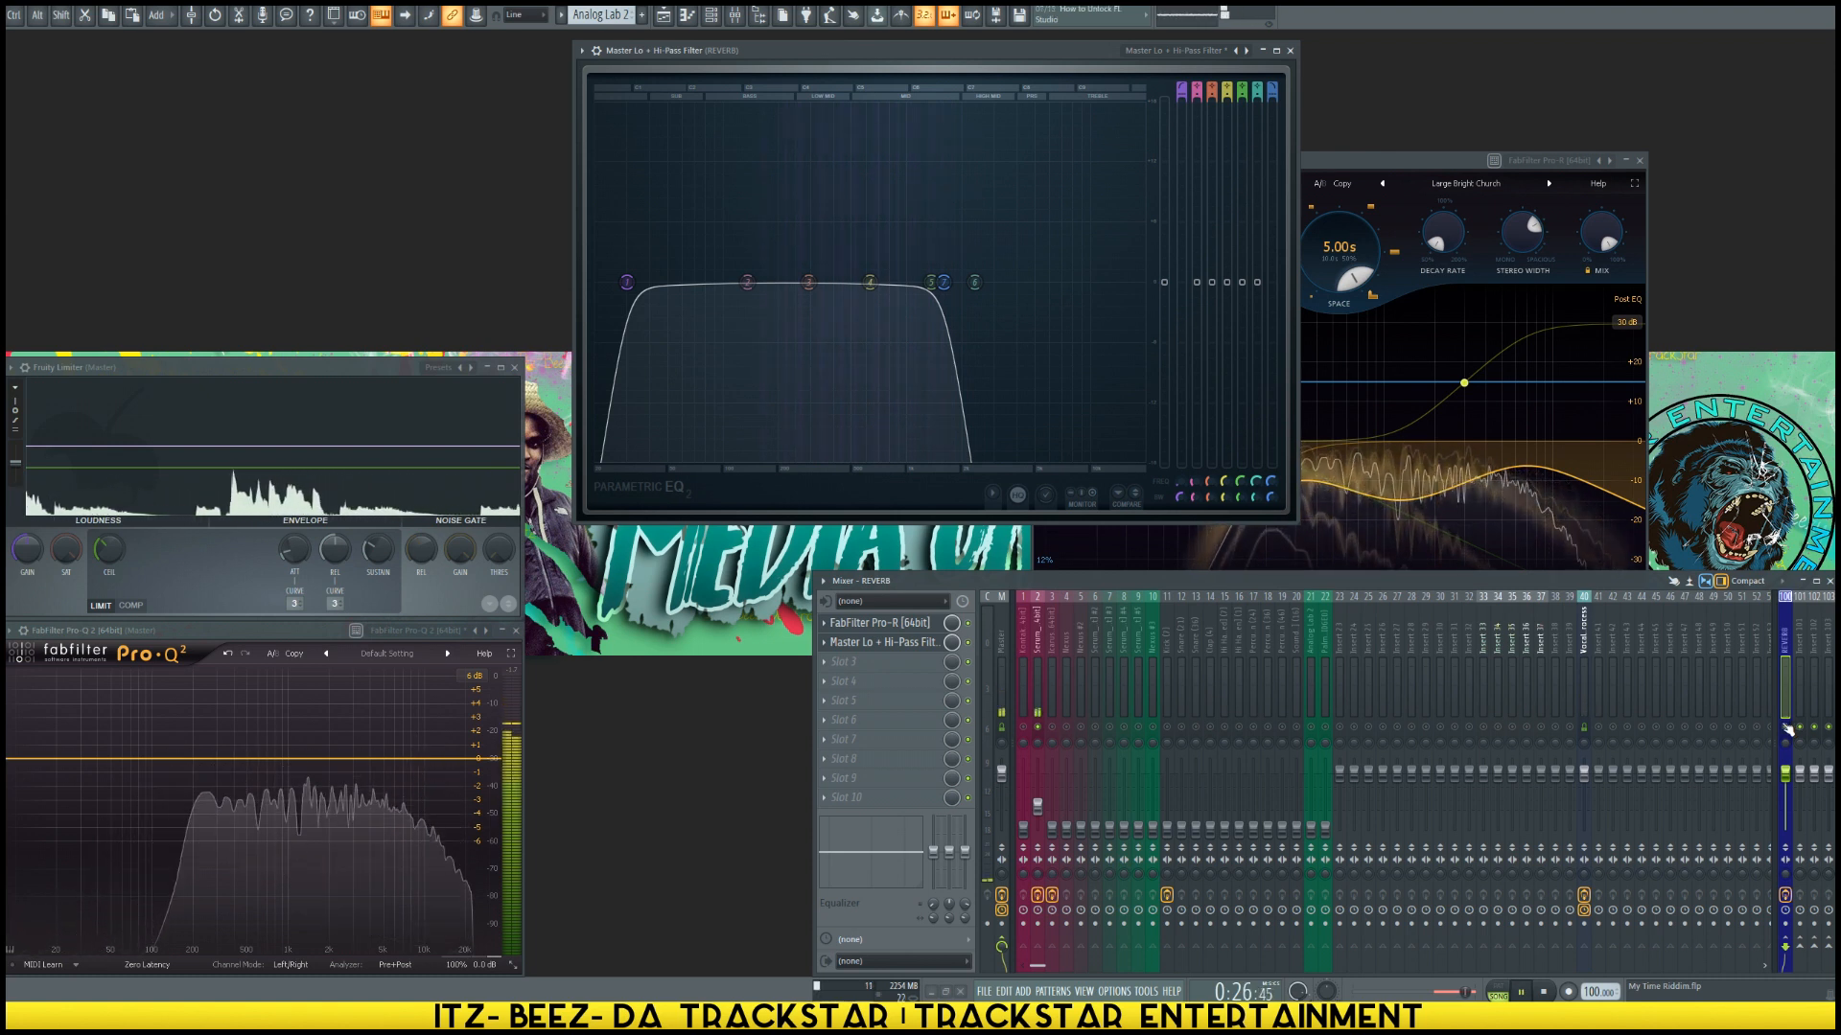
{"action": "key", "text": "space"}
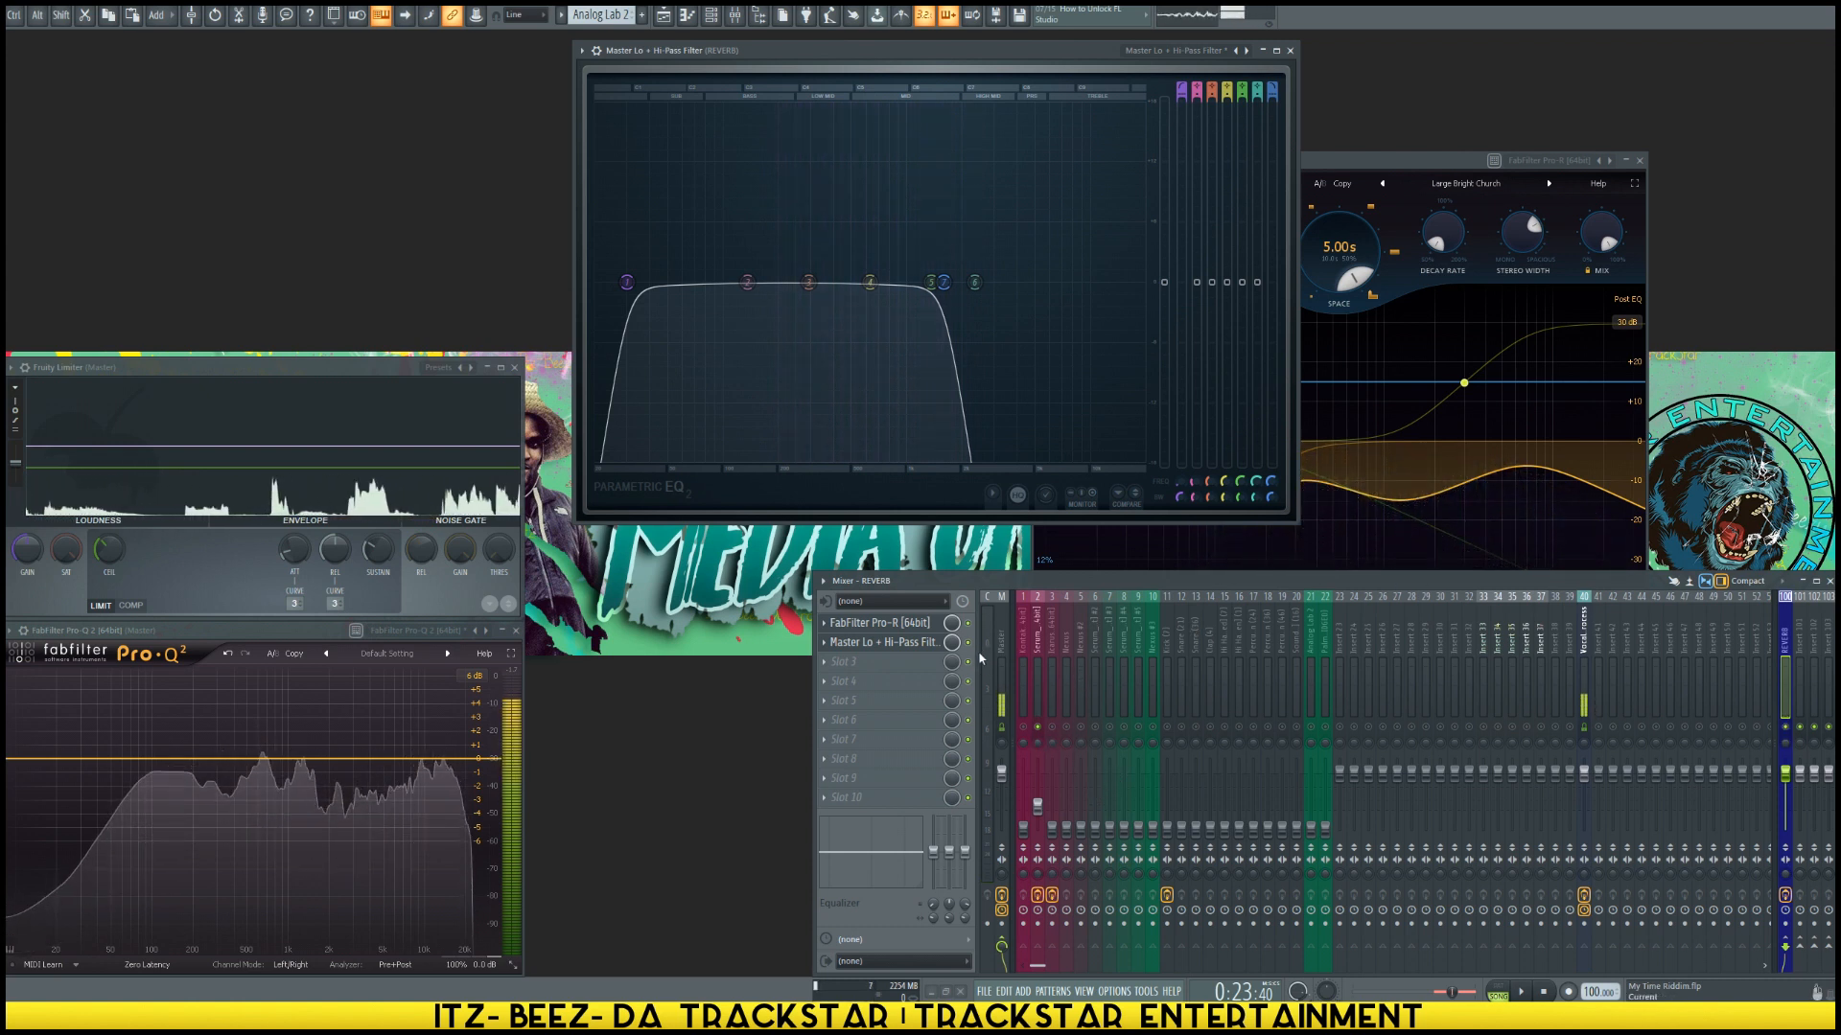
Step: Shift the Fruity Limiter window up slightly and raise the volume fader of the IcarusX64 mixer track
{"action": "mouse_move", "coordinate": [301, 357]}
{"action": "left_mouse_down"}
{"action": "mouse_move", "coordinate": [279, 247]}
{"action": "mouse_move", "coordinate": [288, 324]}
{"action": "left_mouse_up"}
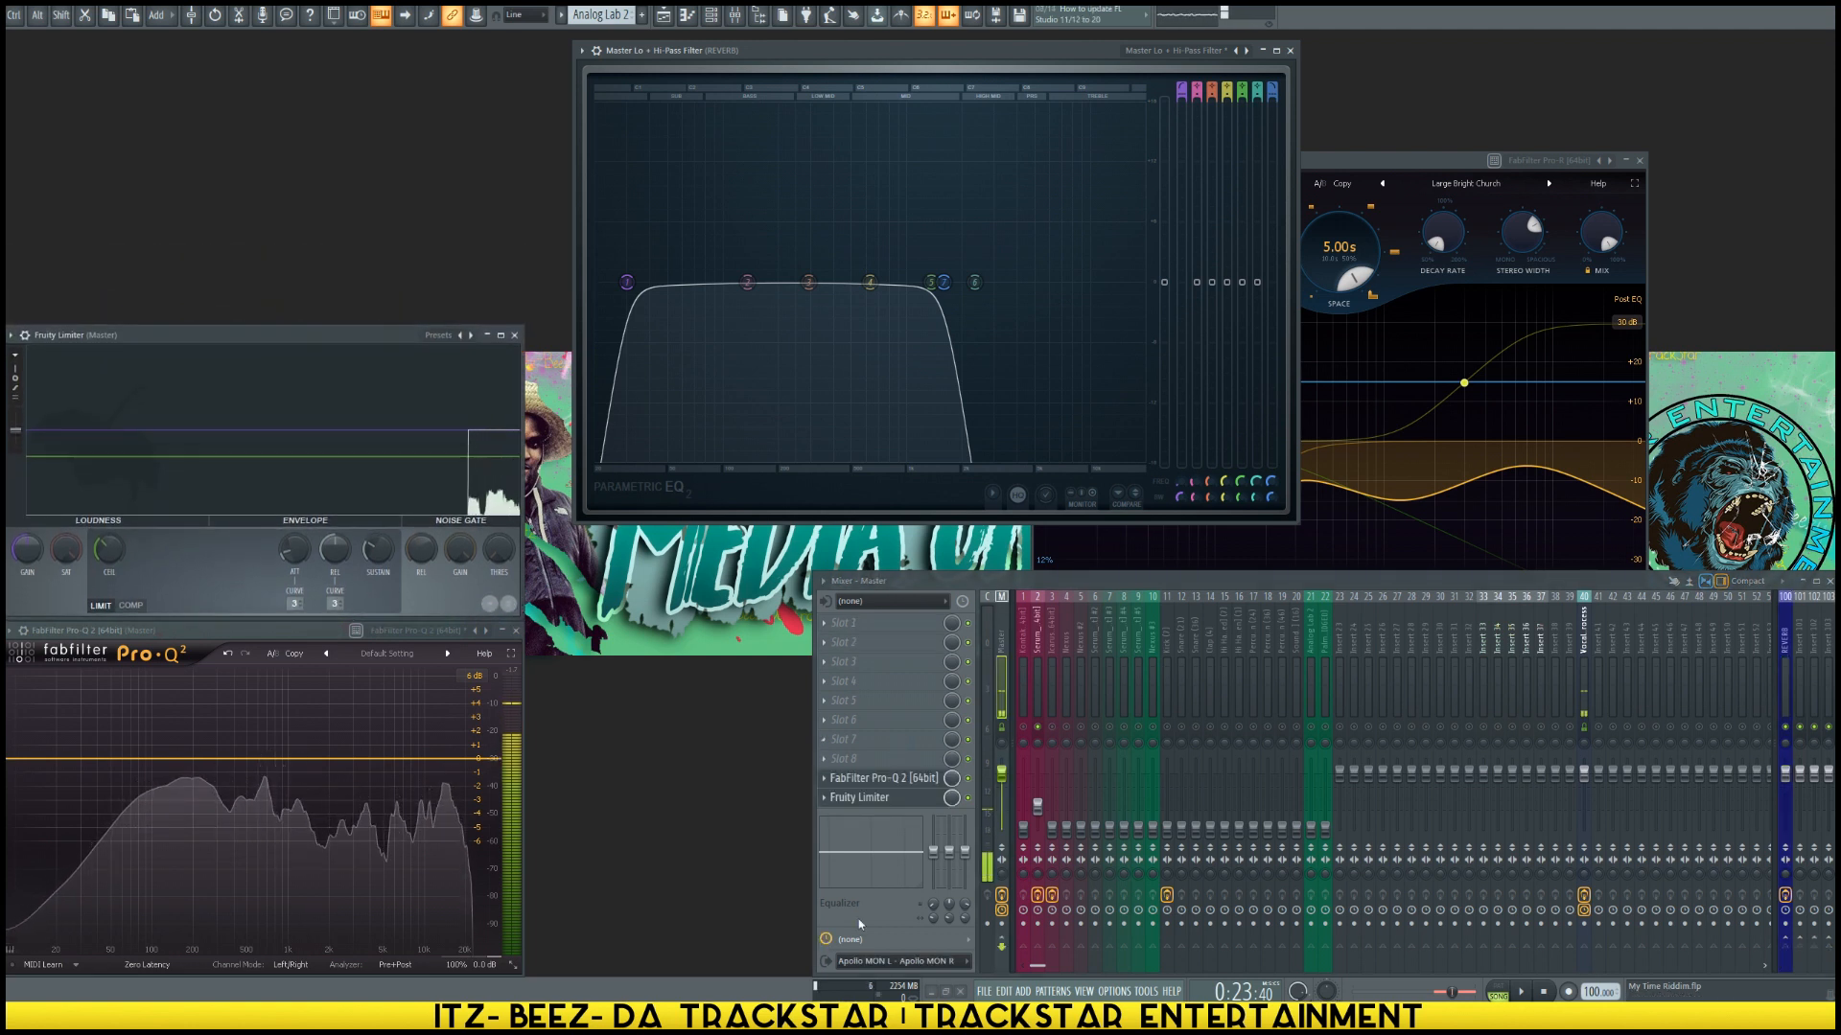
{"action": "left_click", "coordinate": [1052, 823]}
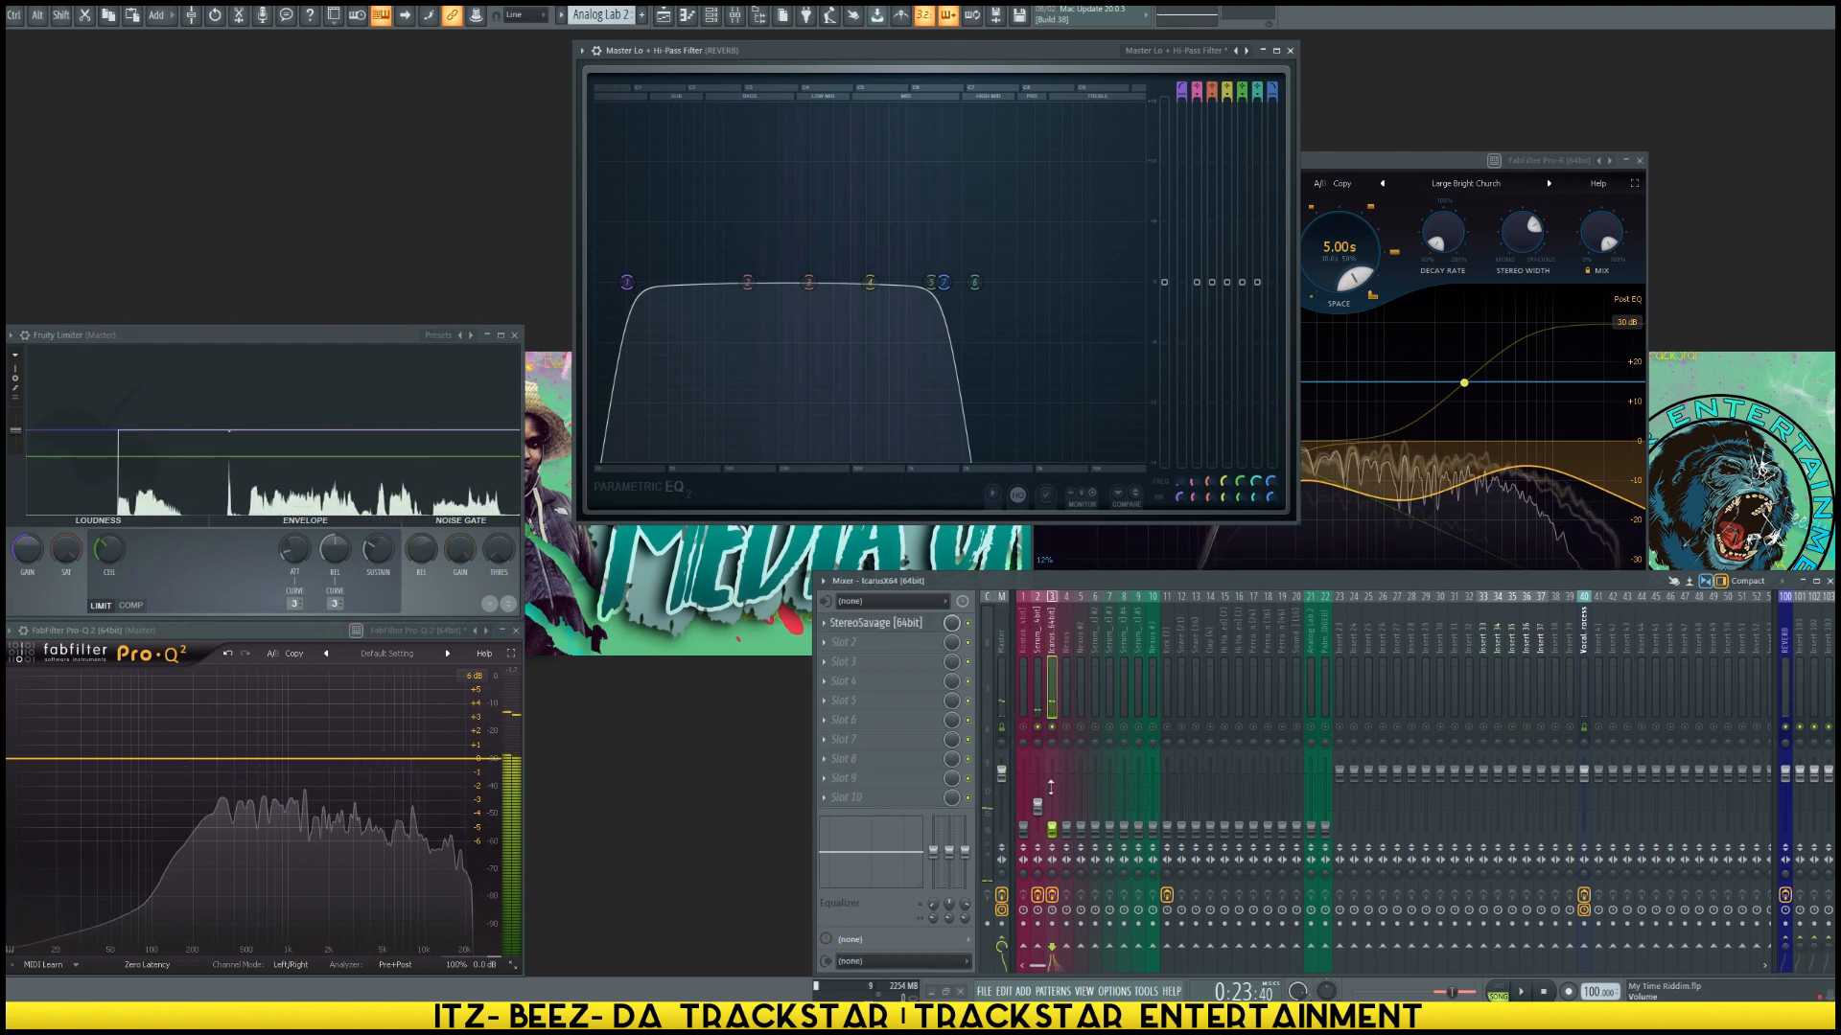
{"action": "left_click_drag", "start_coordinate": [1051, 829], "coordinate": [1051, 786]}
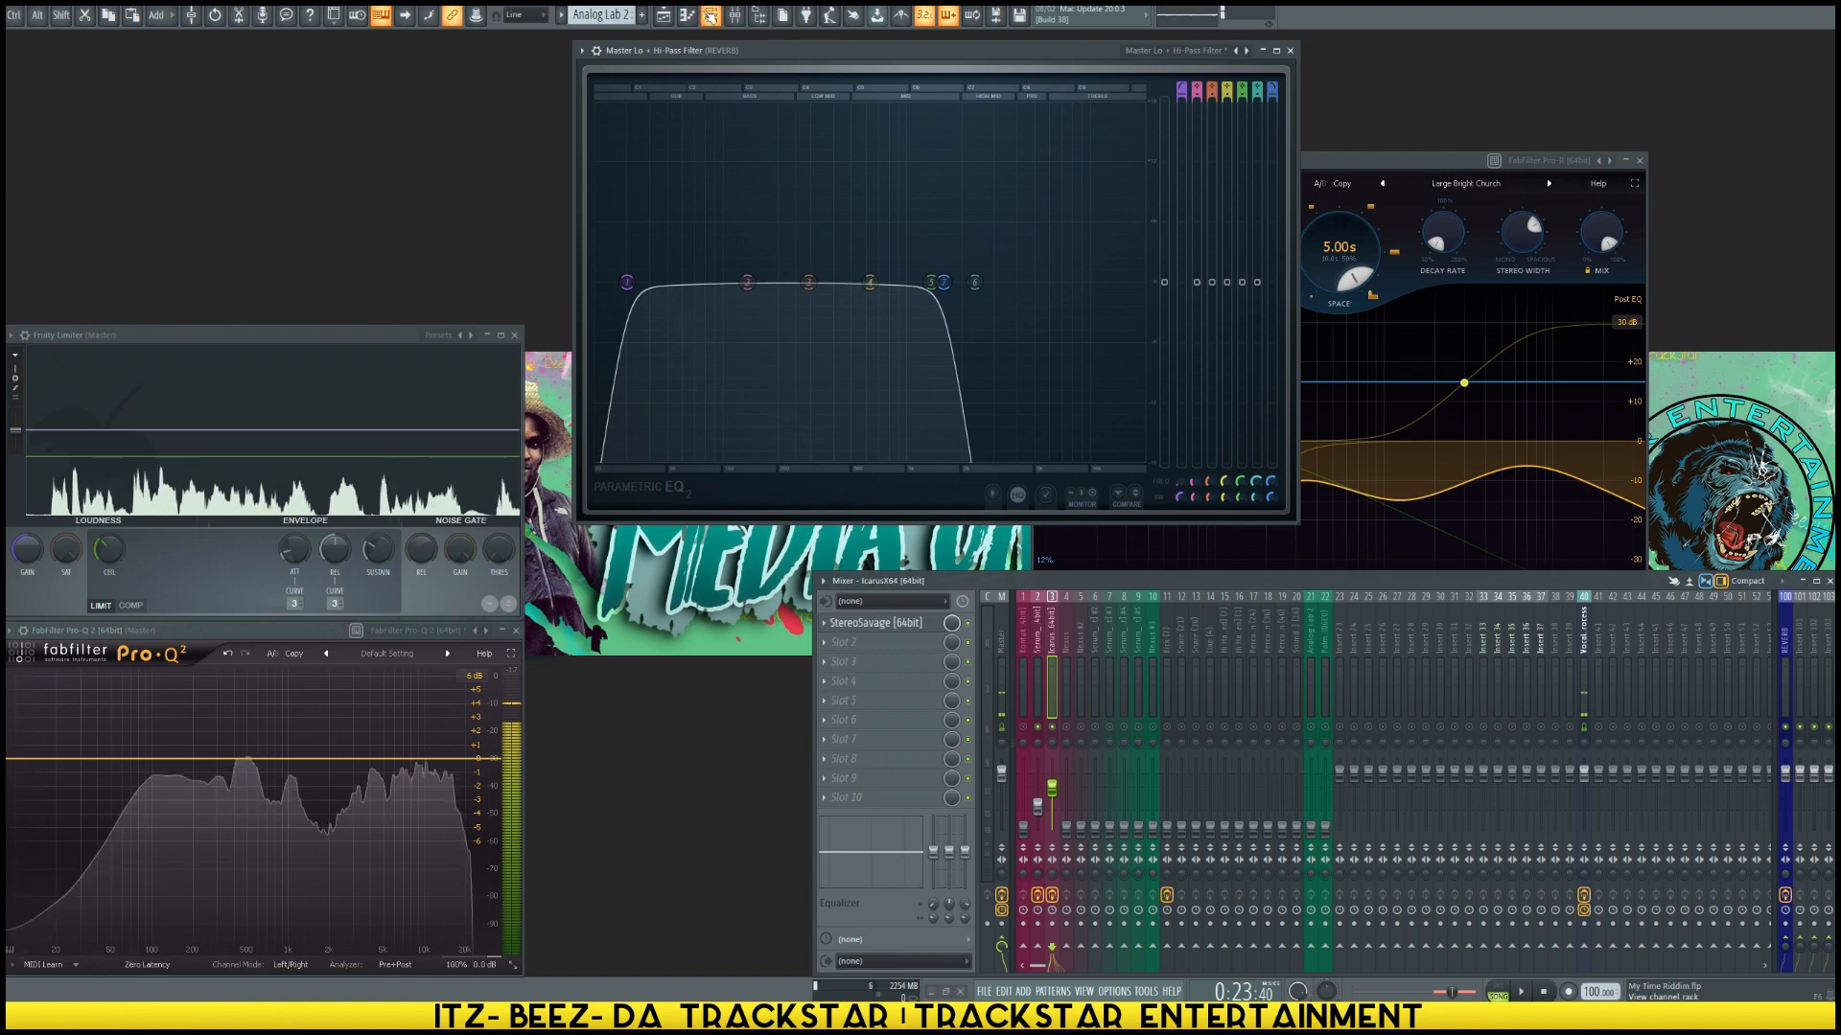
Step: Open the channel rack and the Icarus audio clip's settings, and adjust that channel's volume during playback
{"action": "left_click", "coordinate": [711, 15]}
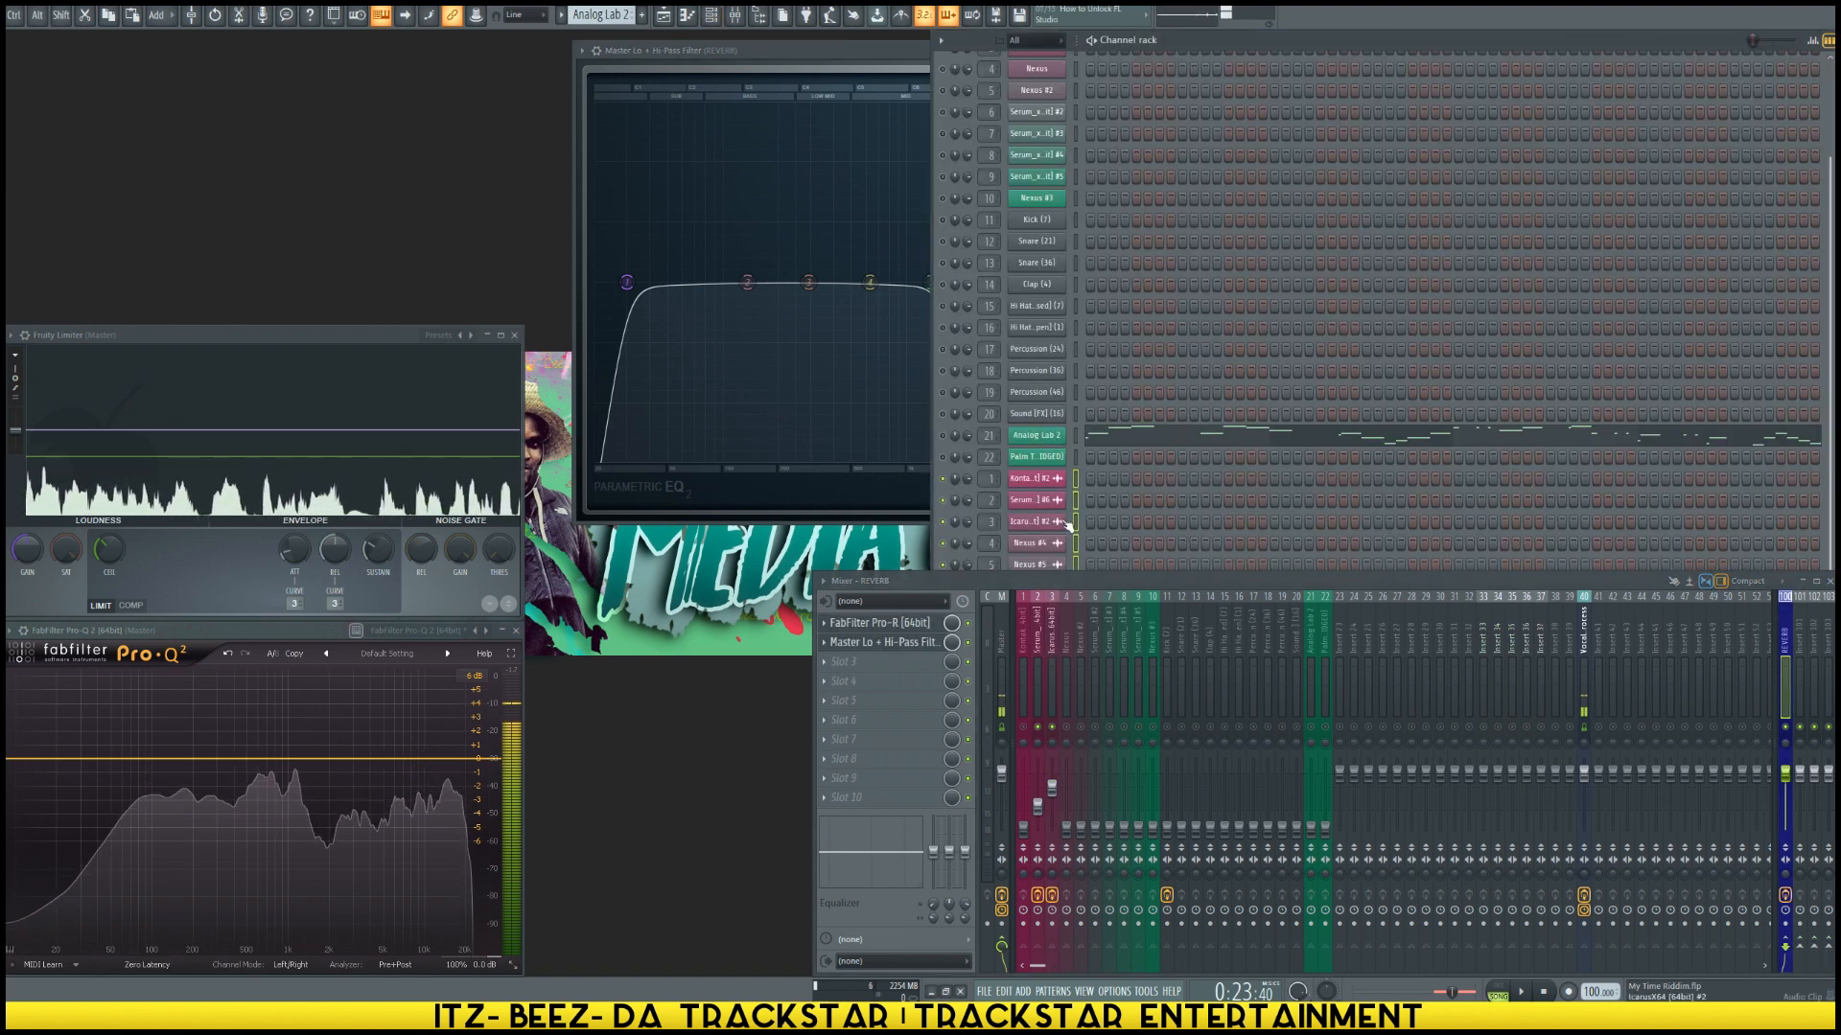
{"action": "left_click", "coordinate": [1035, 522]}
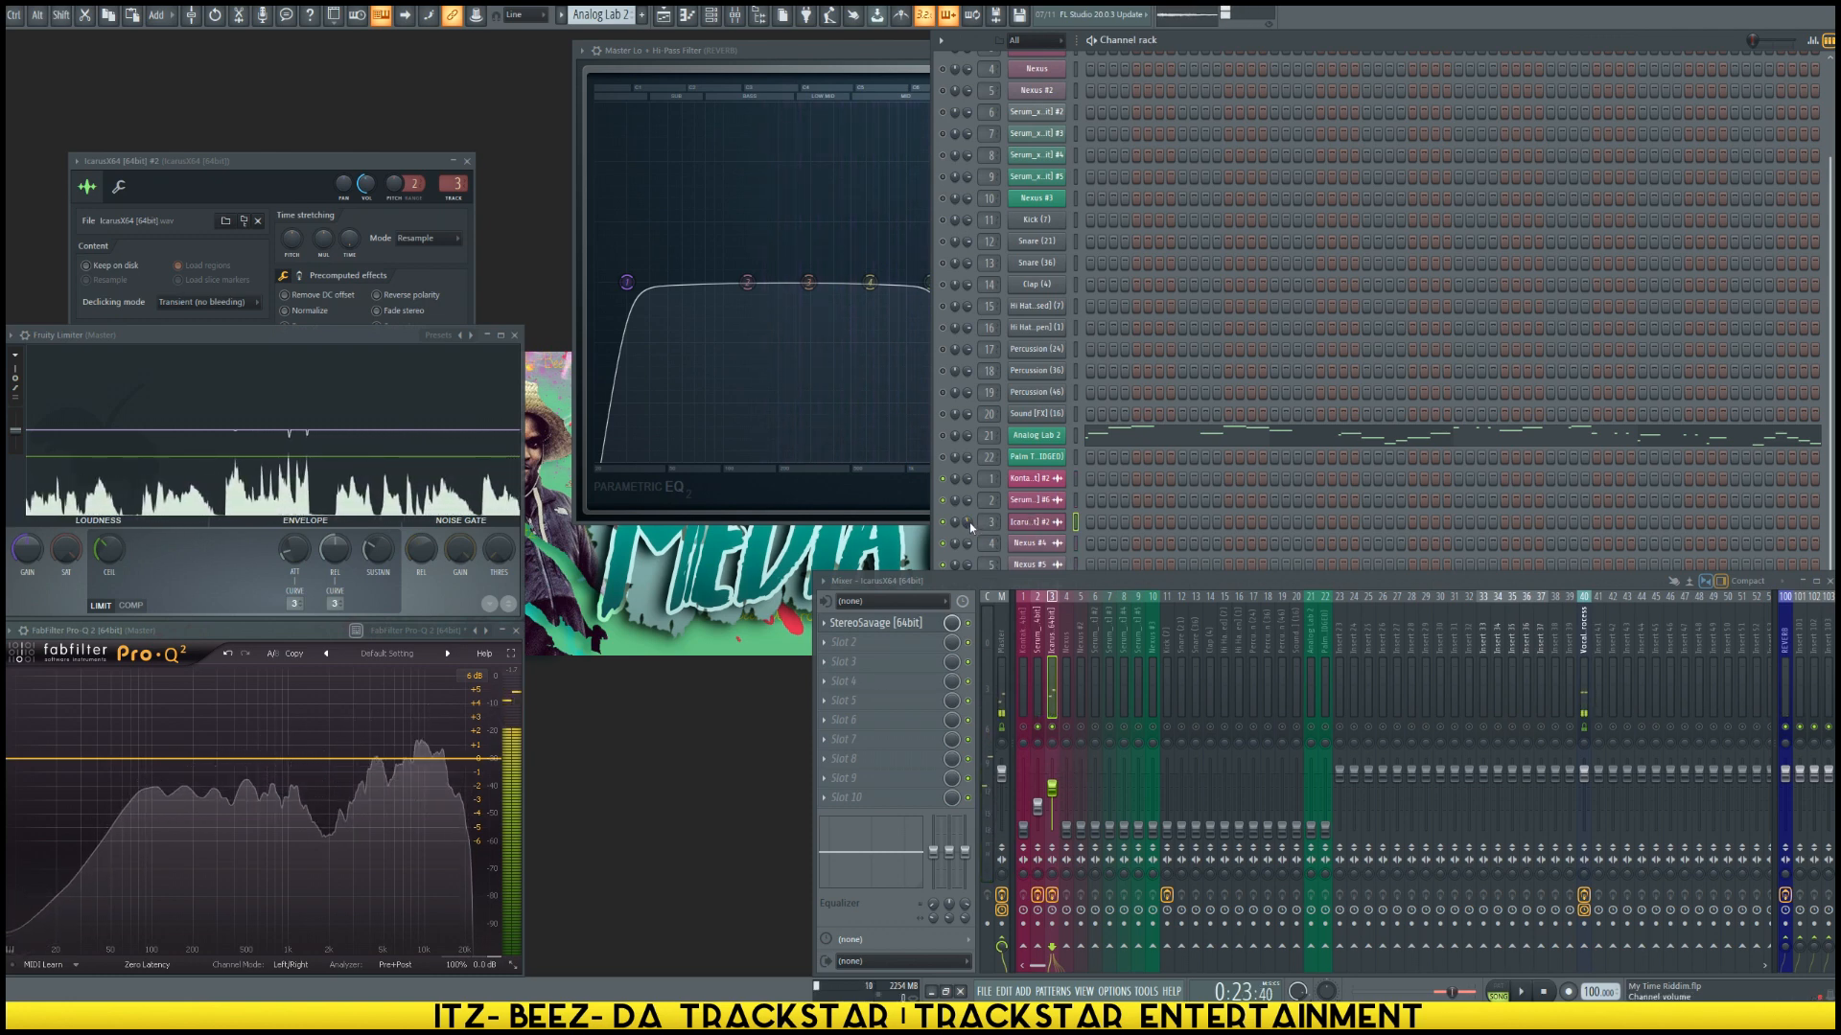
{"action": "left_click_drag", "start_coordinate": [969, 526], "coordinate": [967, 527]}
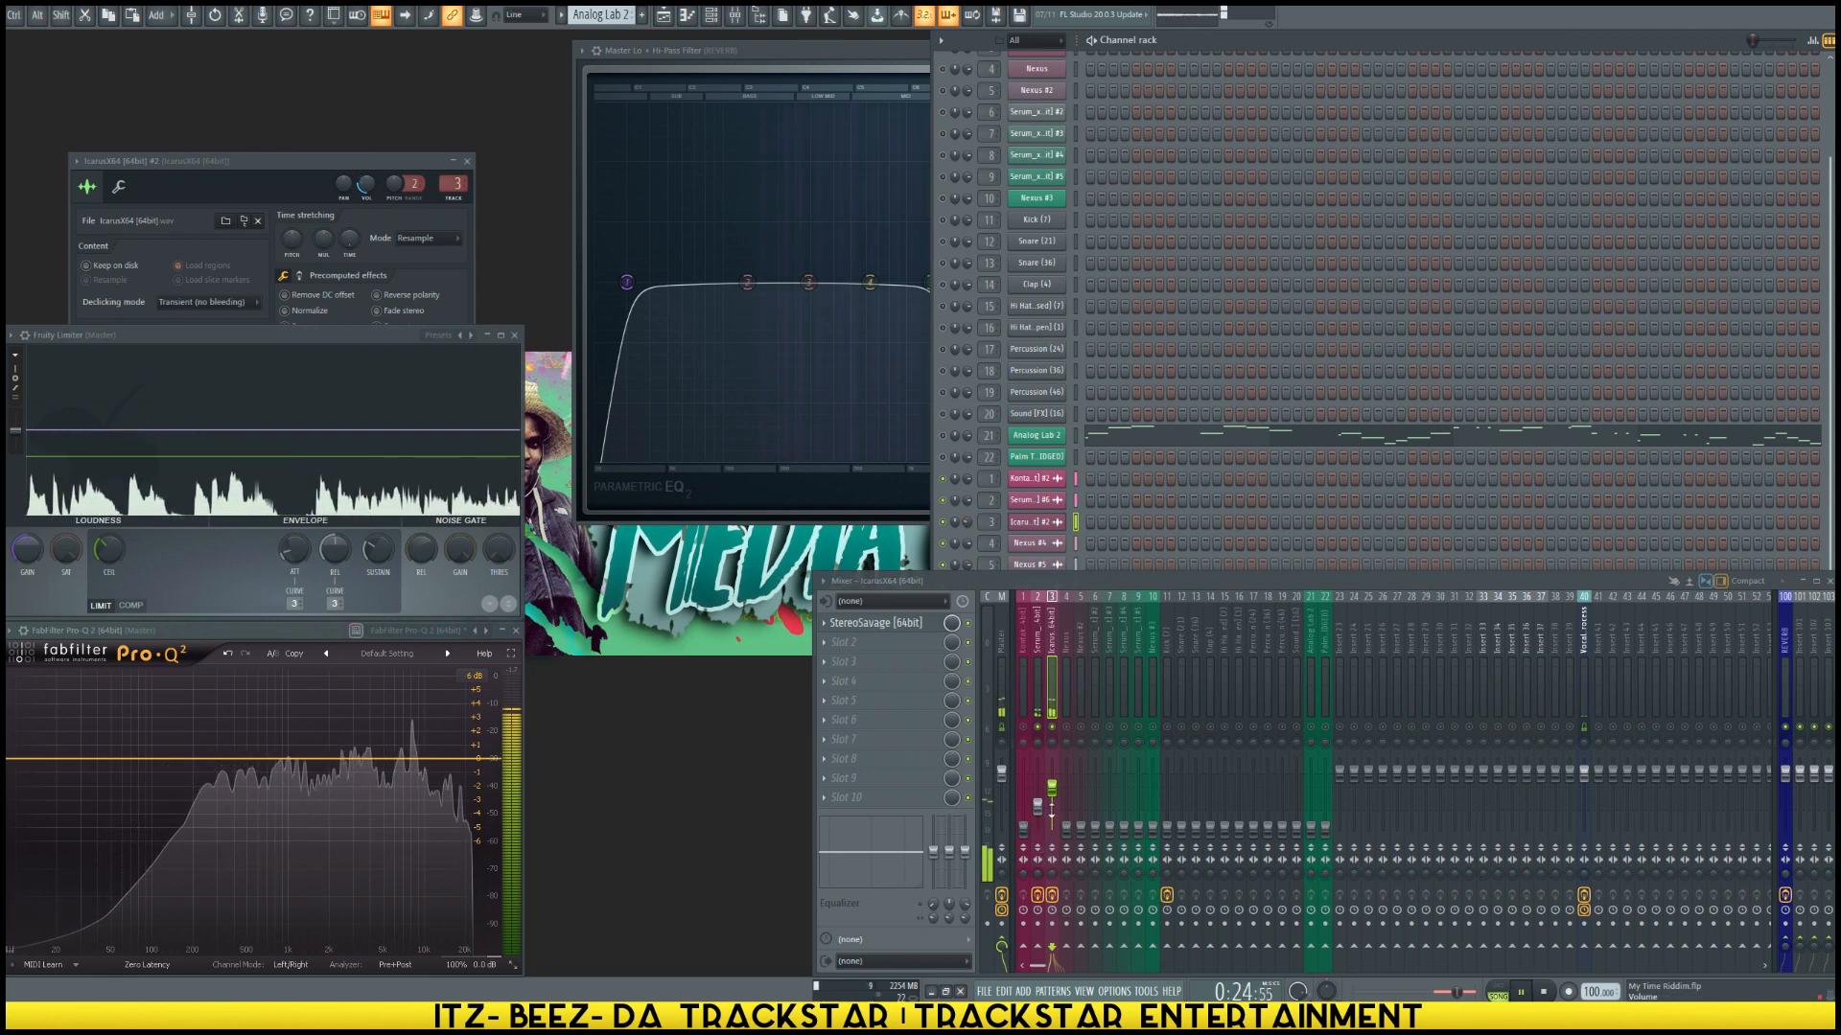
{"action": "left_click_drag", "start_coordinate": [968, 524], "coordinate": [967, 537]}
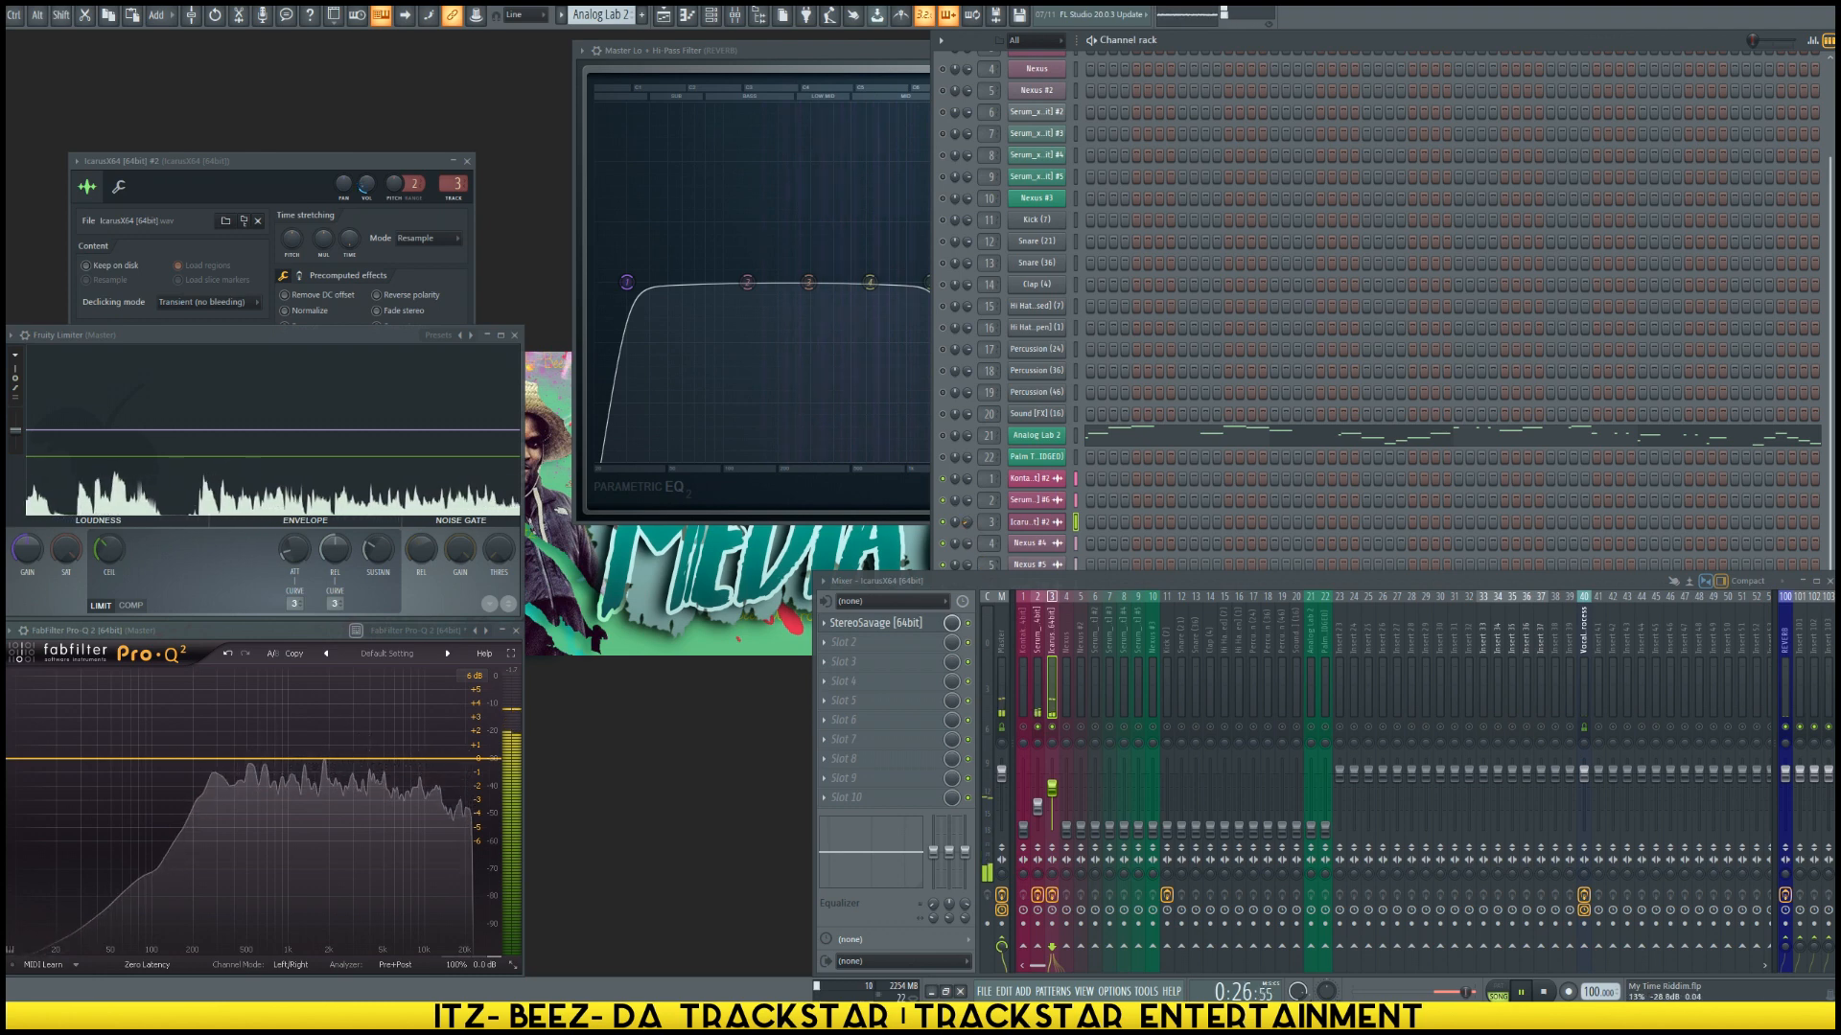
{"action": "key", "text": "space"}
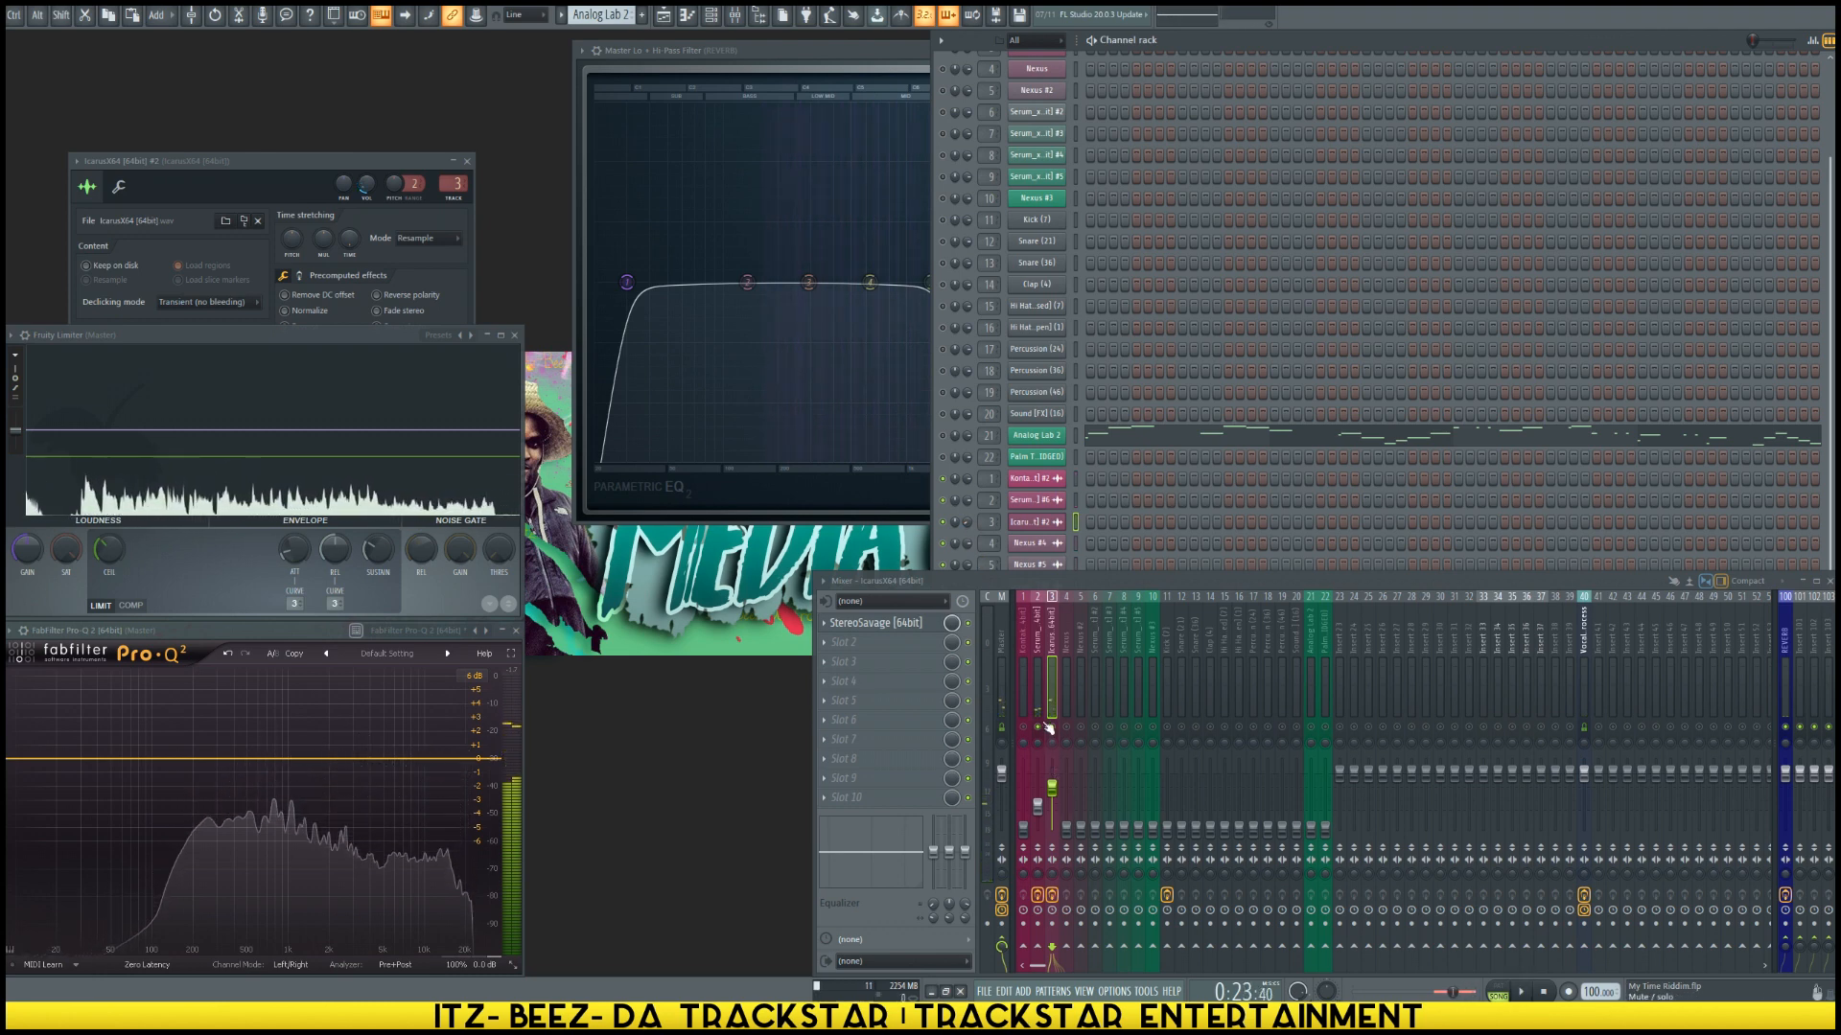
Step: Solo the IcarusX64 mixer track and audition it
{"action": "right_click", "coordinate": [1051, 728]}
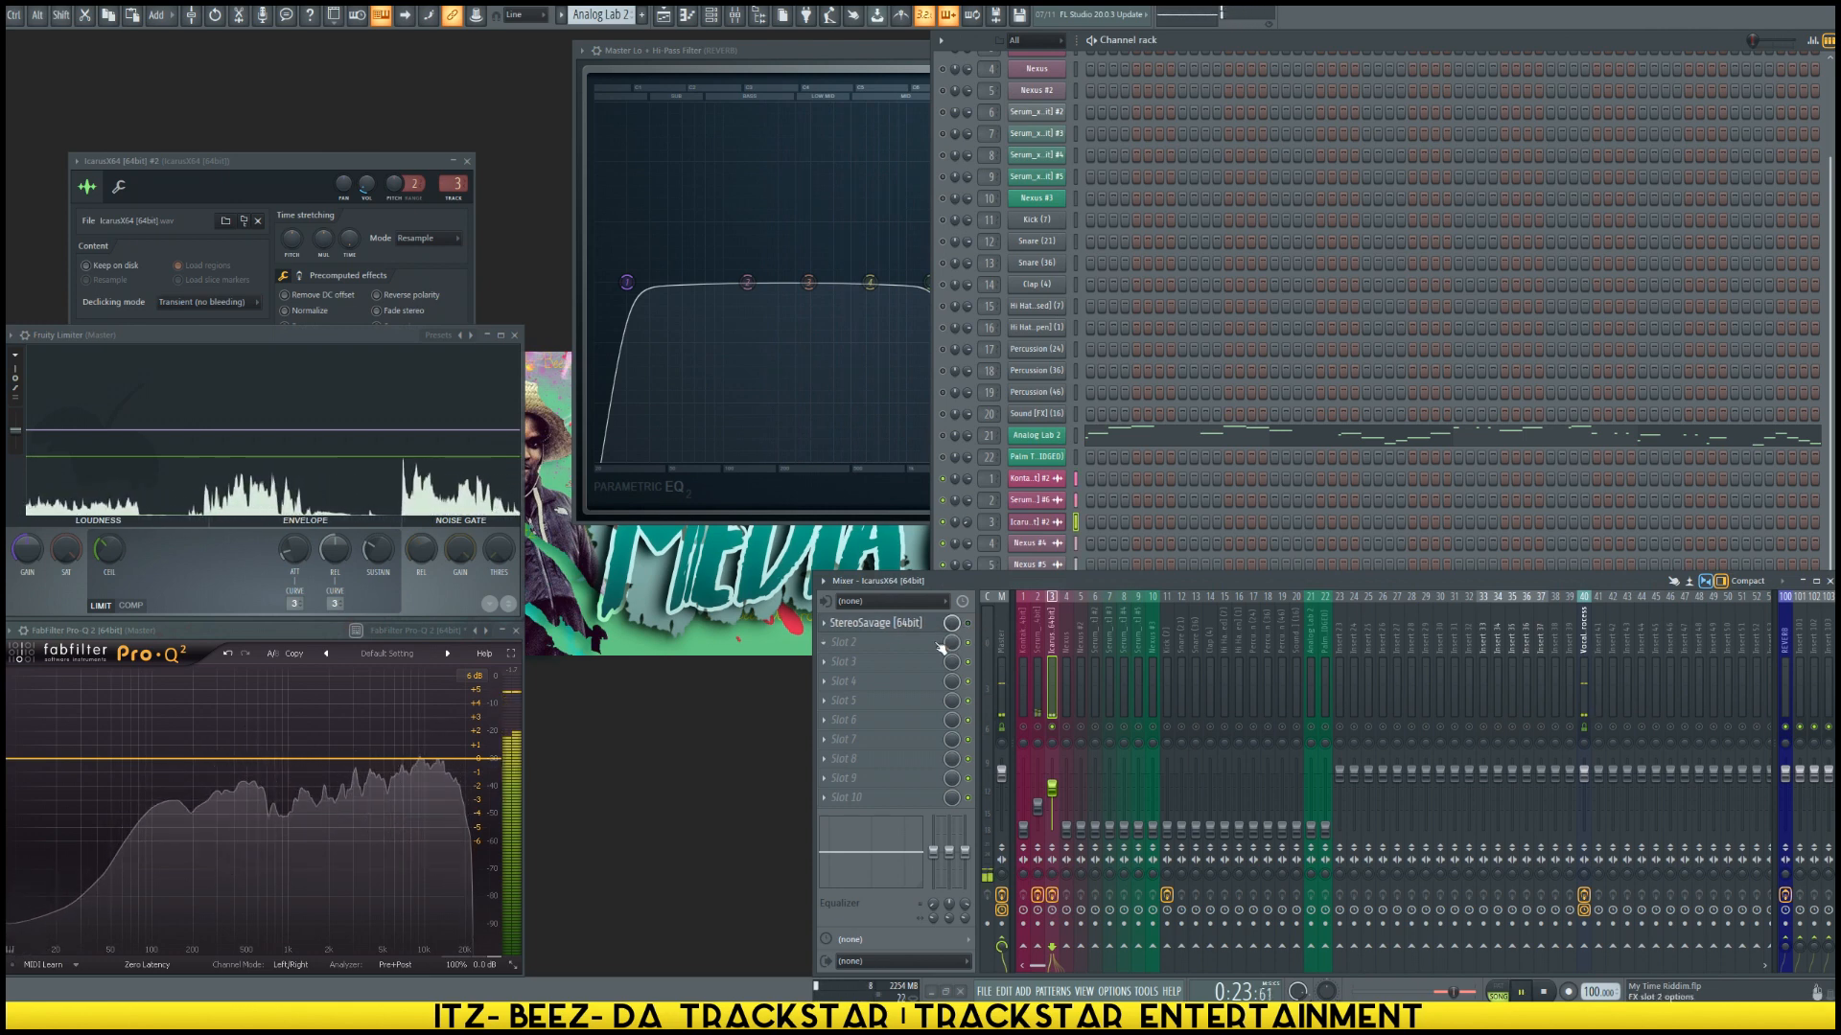
{"action": "key", "text": "space"}
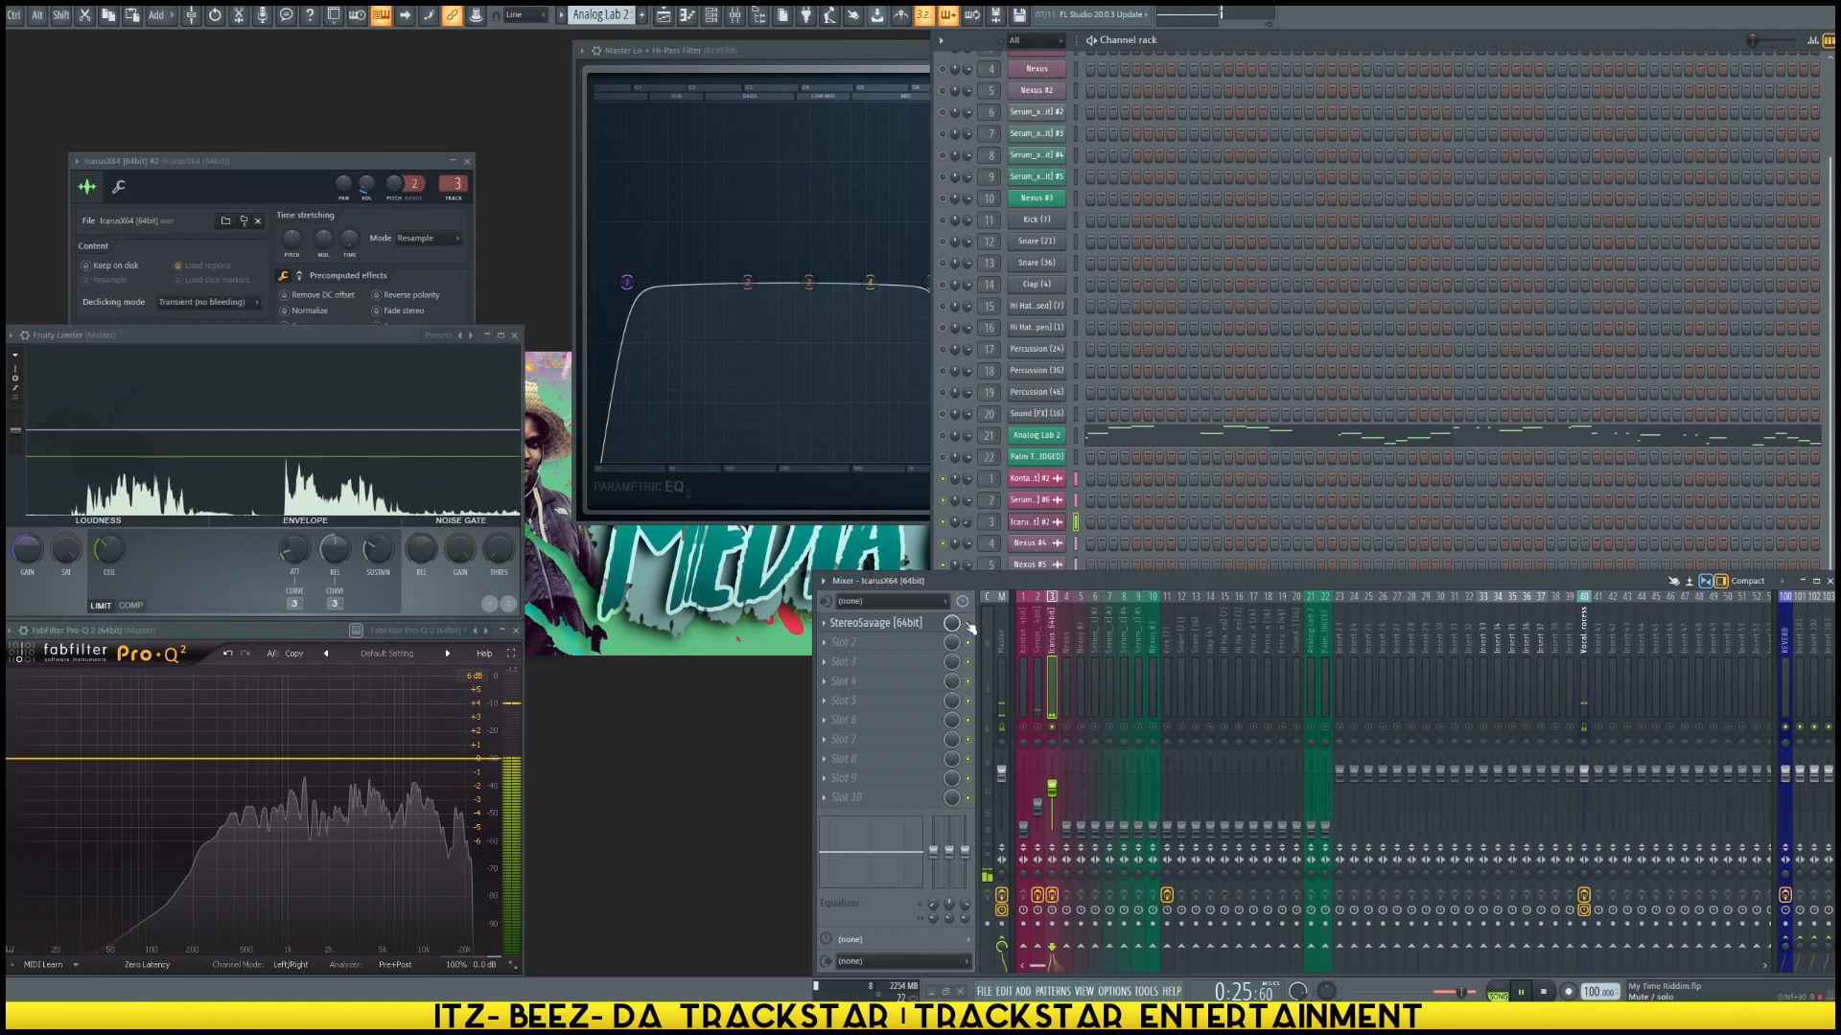
{"action": "key", "text": "space"}
{"action": "left_click", "coordinate": [828, 630]}
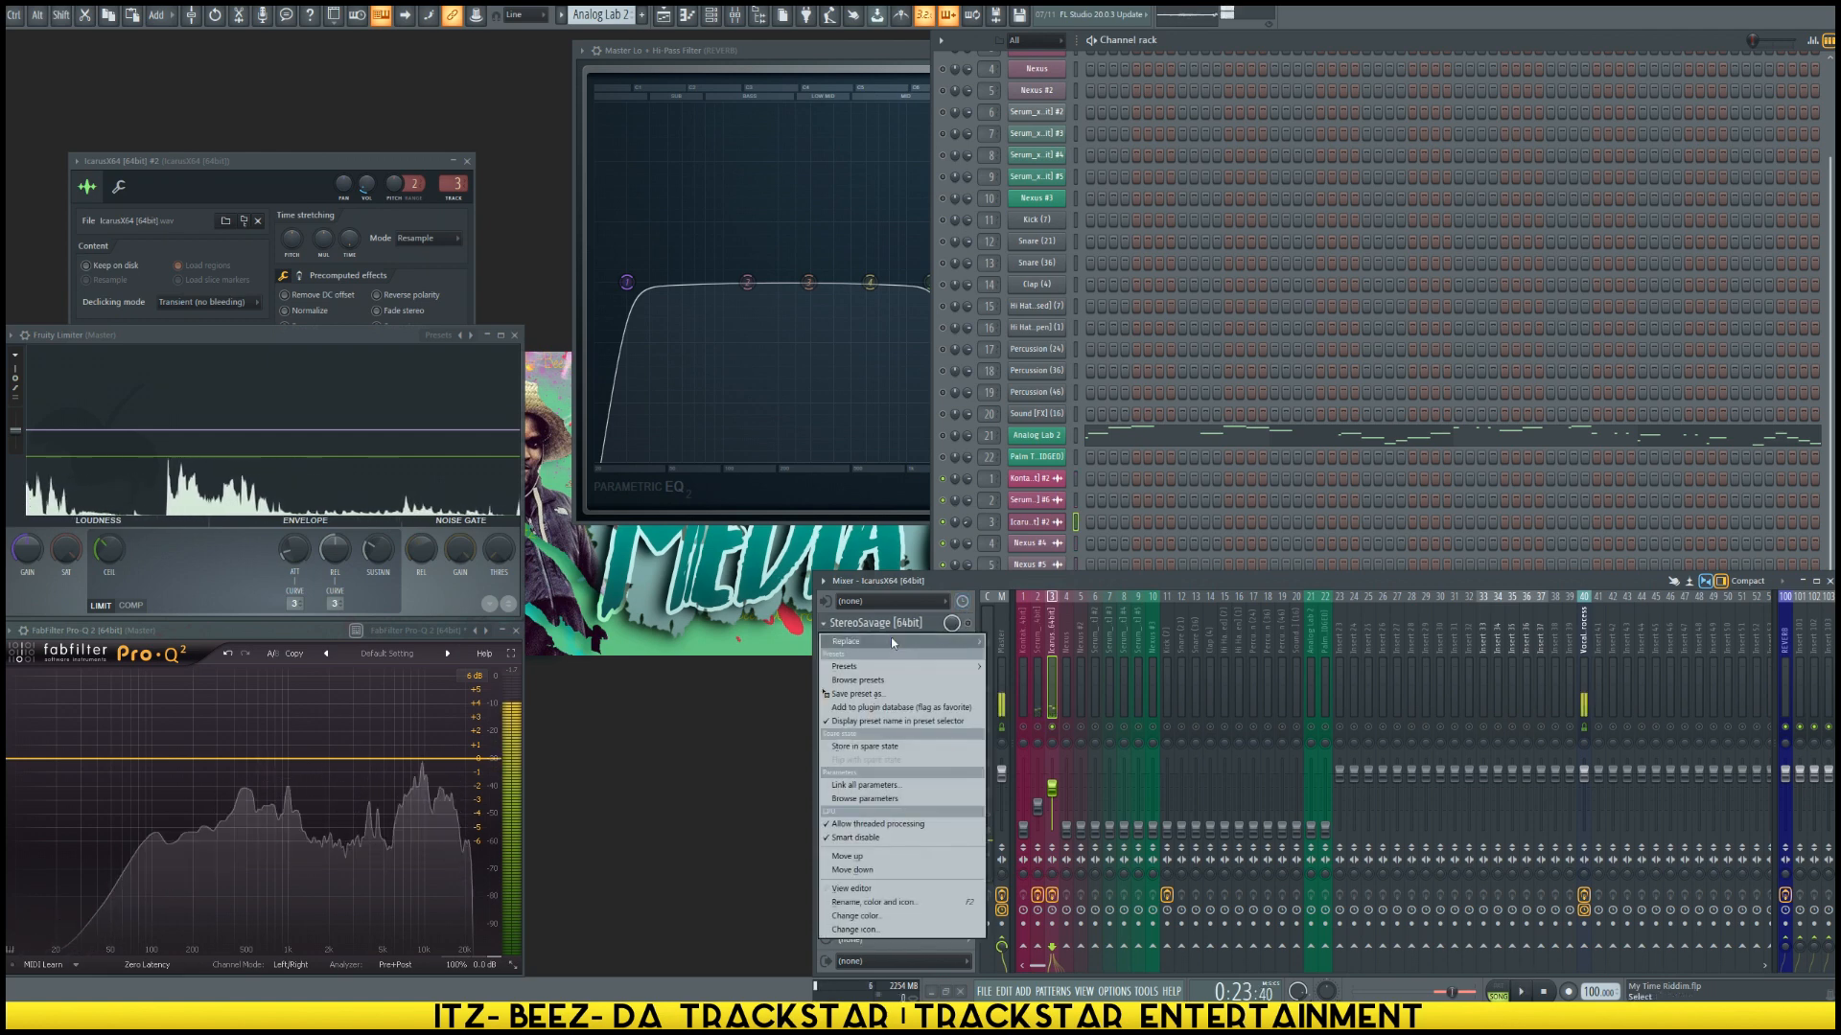
{"action": "mouse_move", "coordinate": [863, 641]}
{"action": "mouse_move", "coordinate": [1031, 98]}
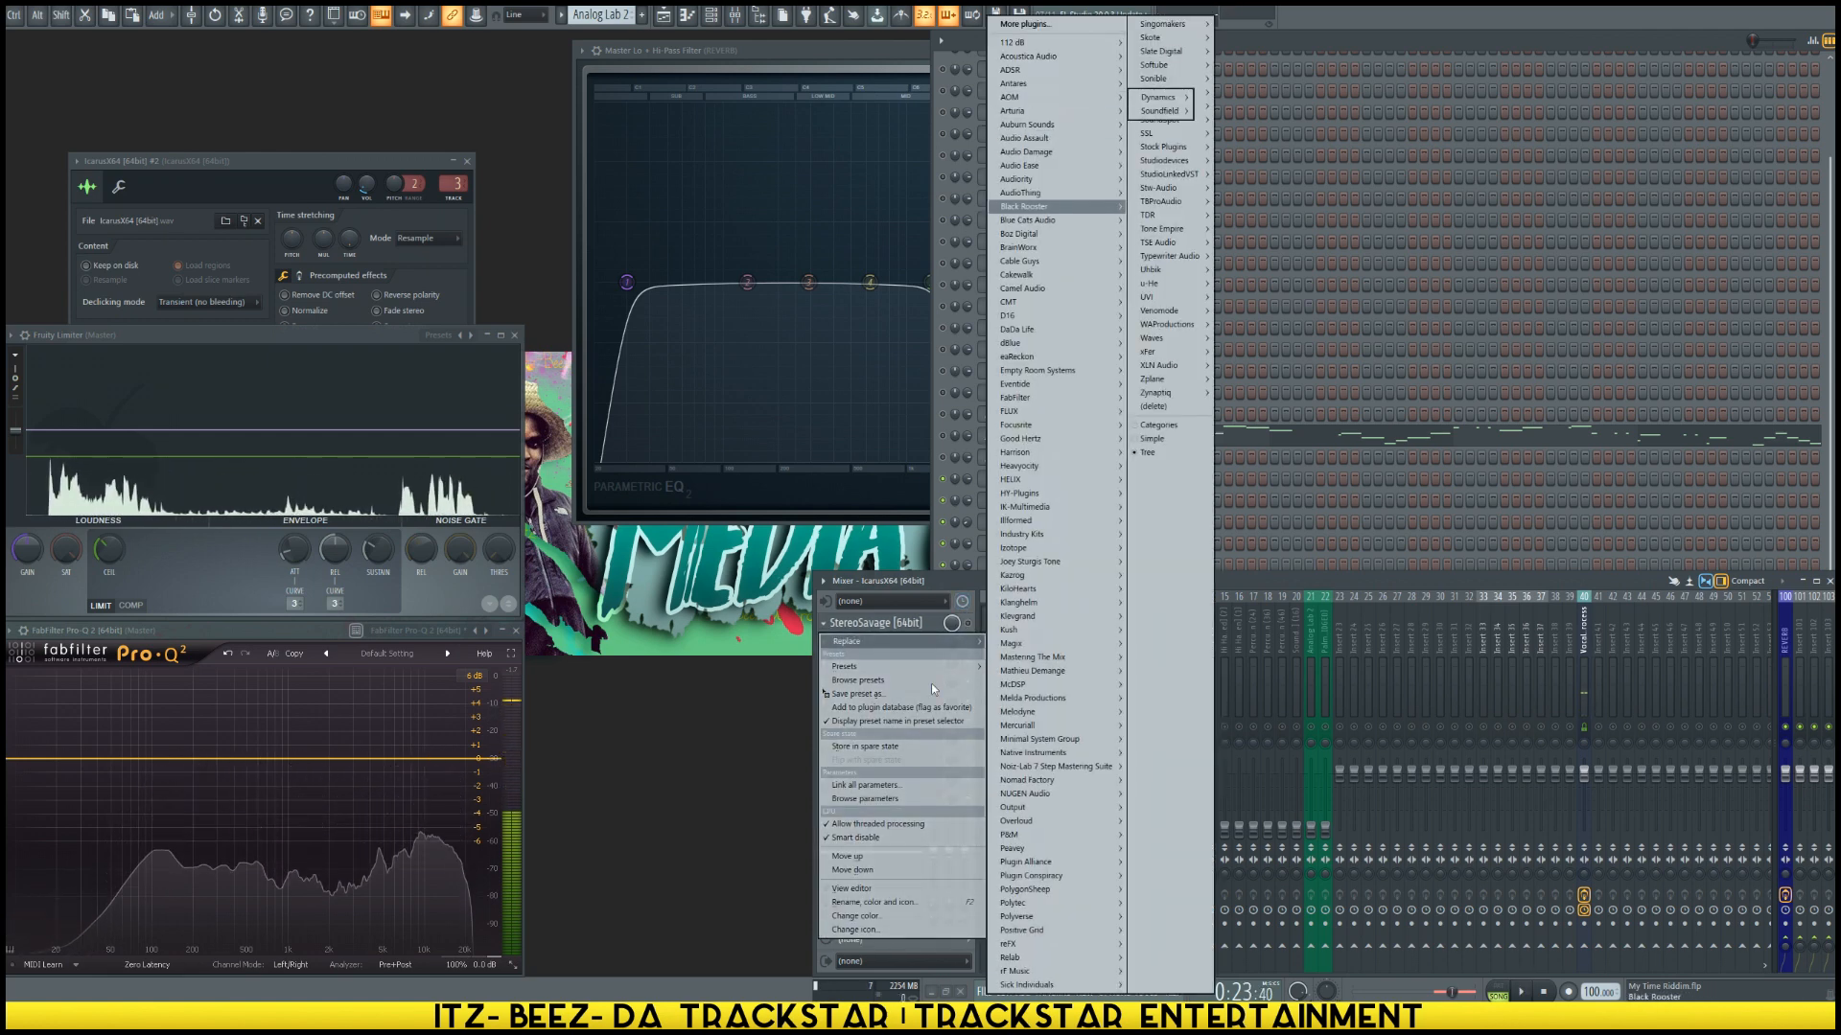
{"action": "left_click", "coordinate": [968, 609]}
{"action": "left_click", "coordinate": [976, 630]}
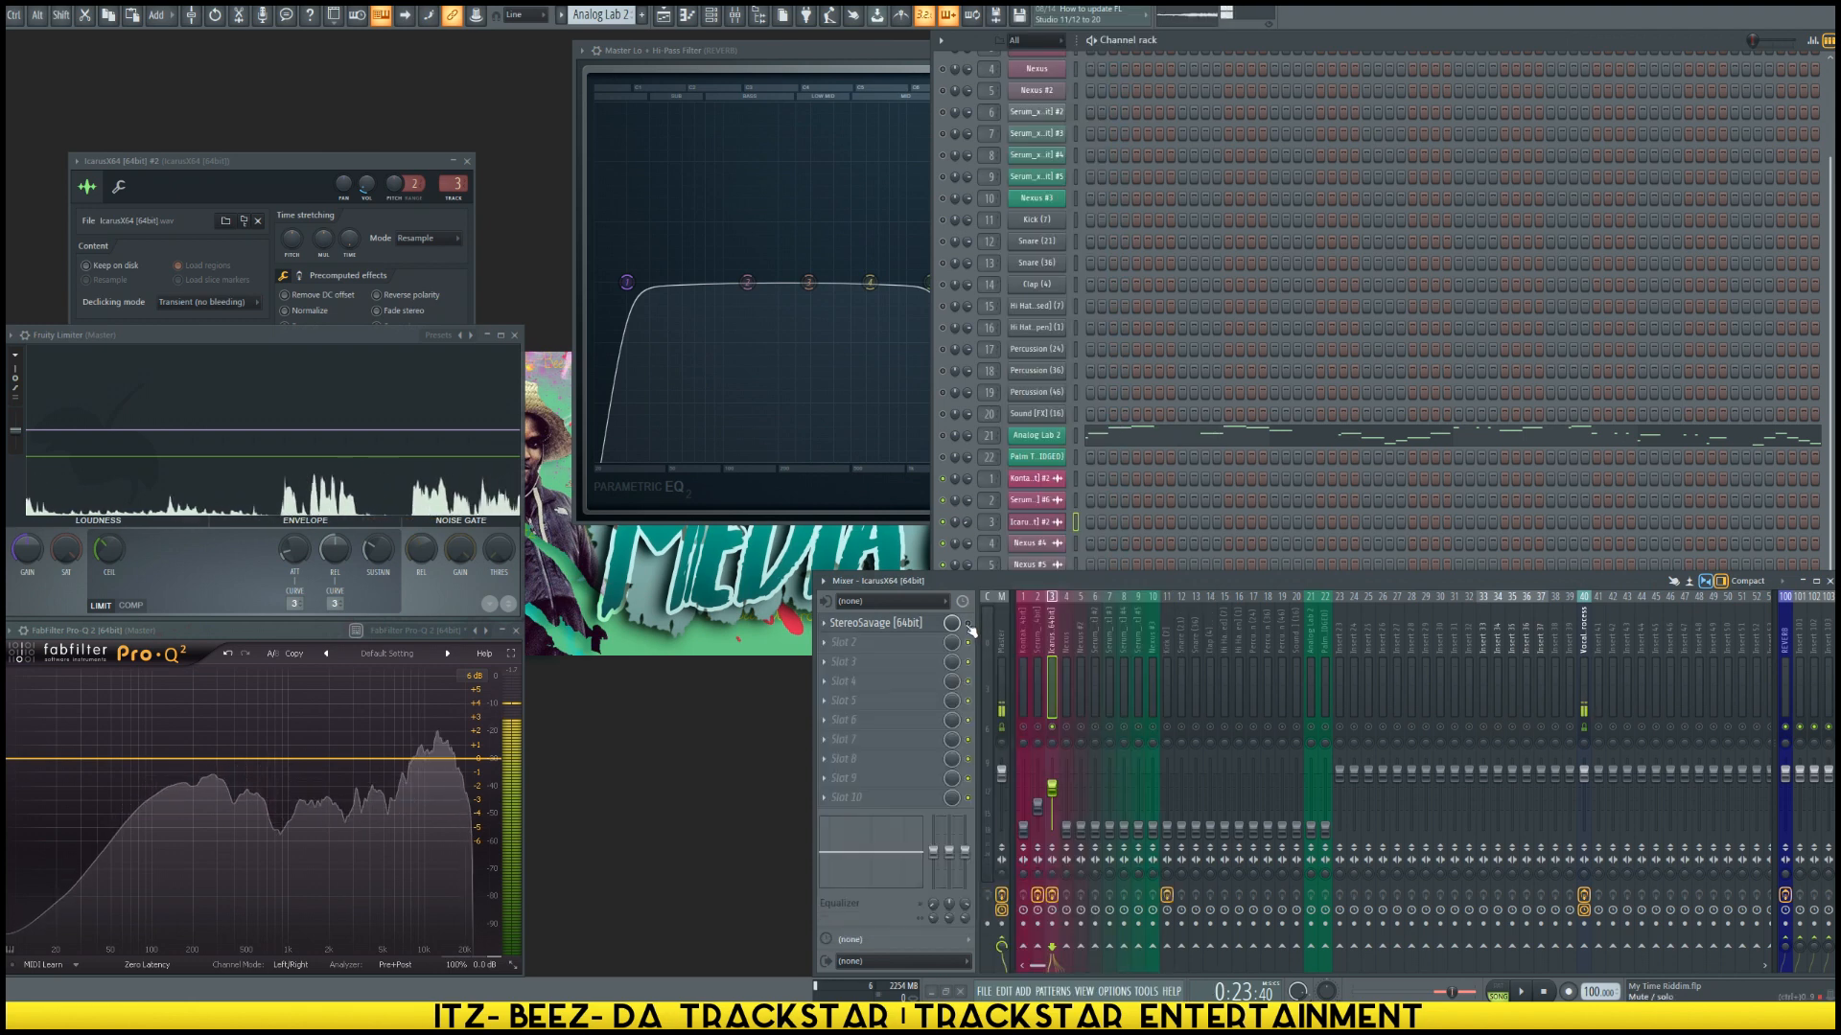
{"action": "left_click", "coordinate": [871, 644]}
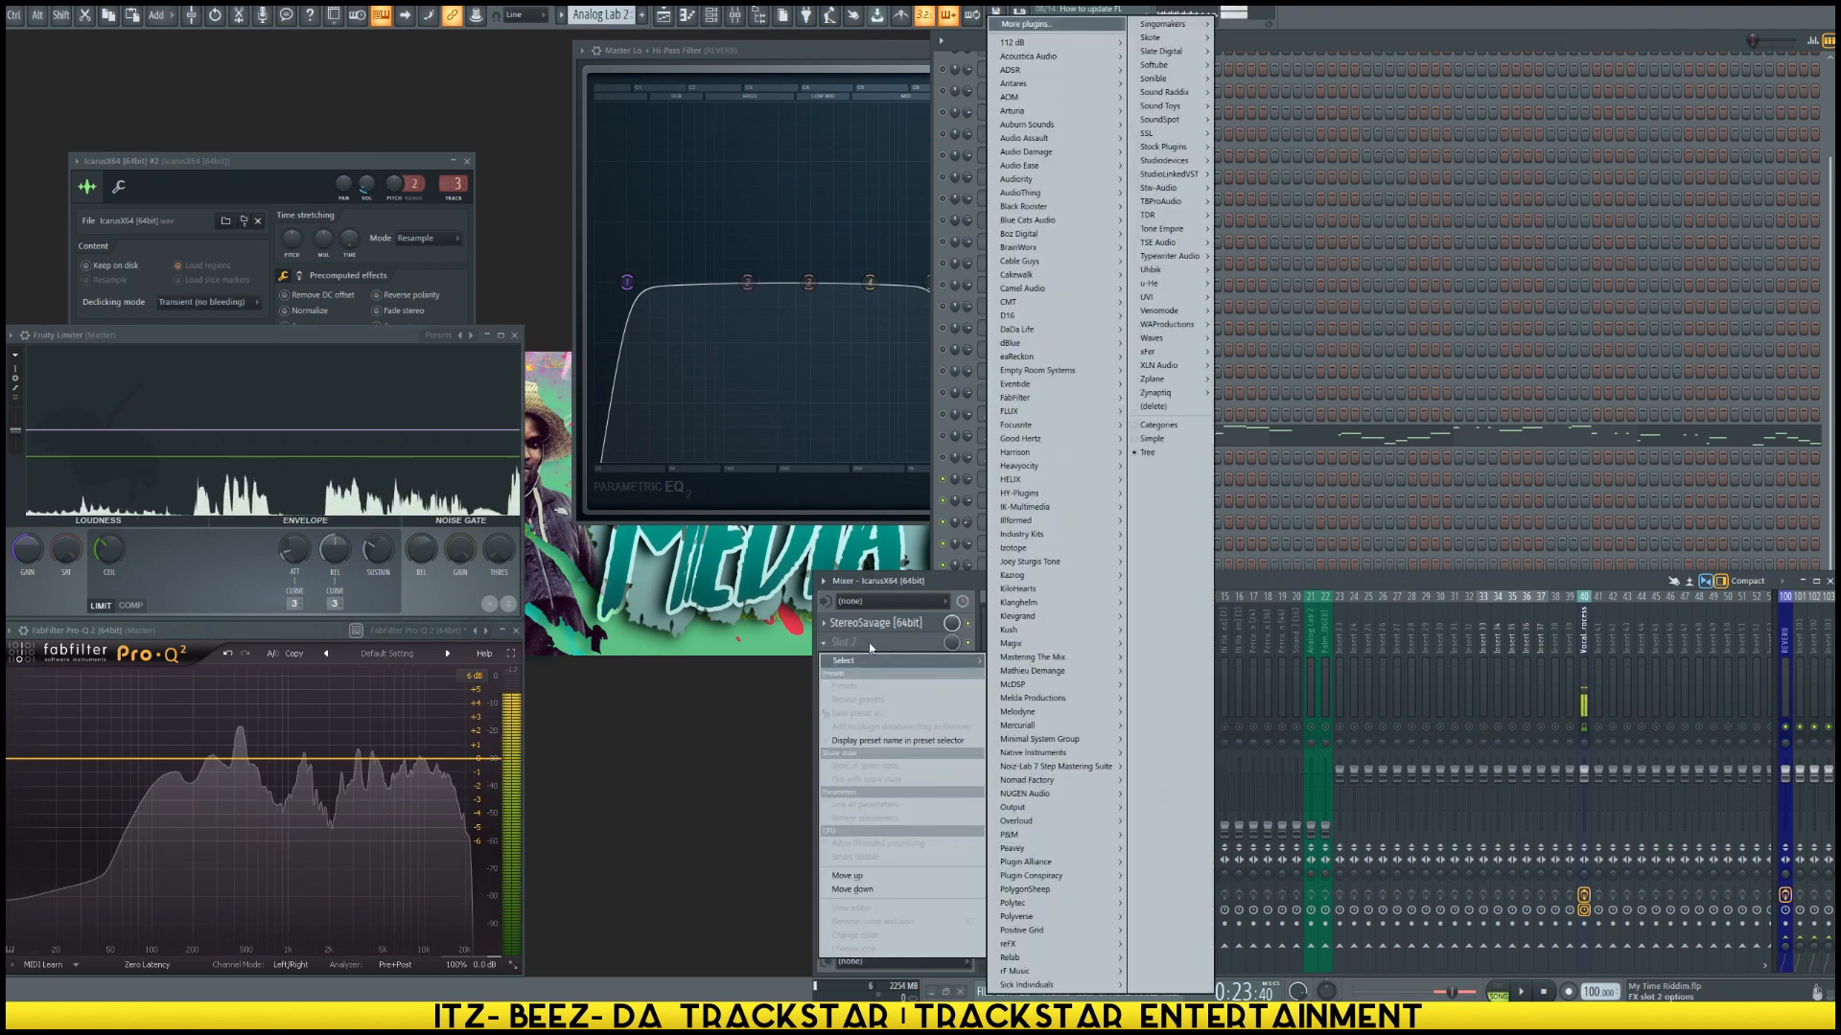
{"action": "left_click", "coordinate": [978, 626]}
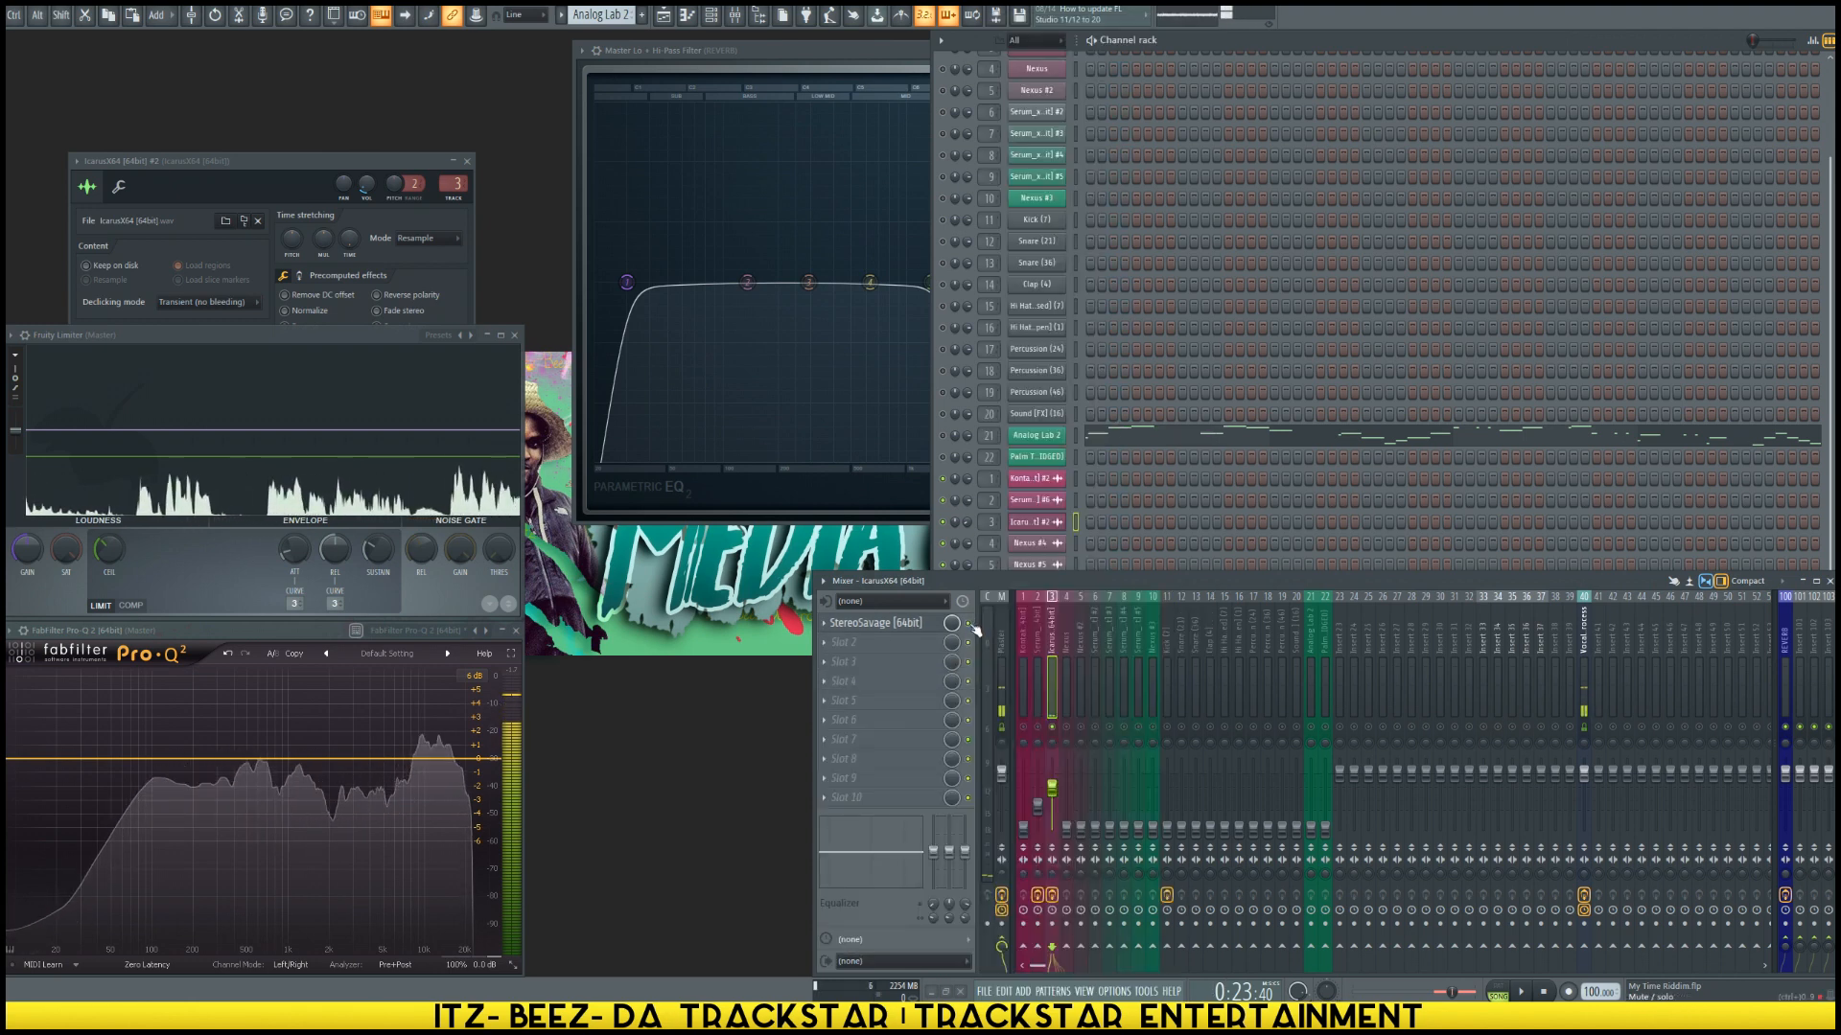
Step: Move StereoSavage to slot 10 on the IcarusX64 track, and load Fruity Parametric EQ 2 in slot 1 with its window over the channel rack
{"action": "left_click_drag", "start_coordinate": [919, 627], "coordinate": [921, 794]}
{"action": "left_click", "coordinate": [908, 627]}
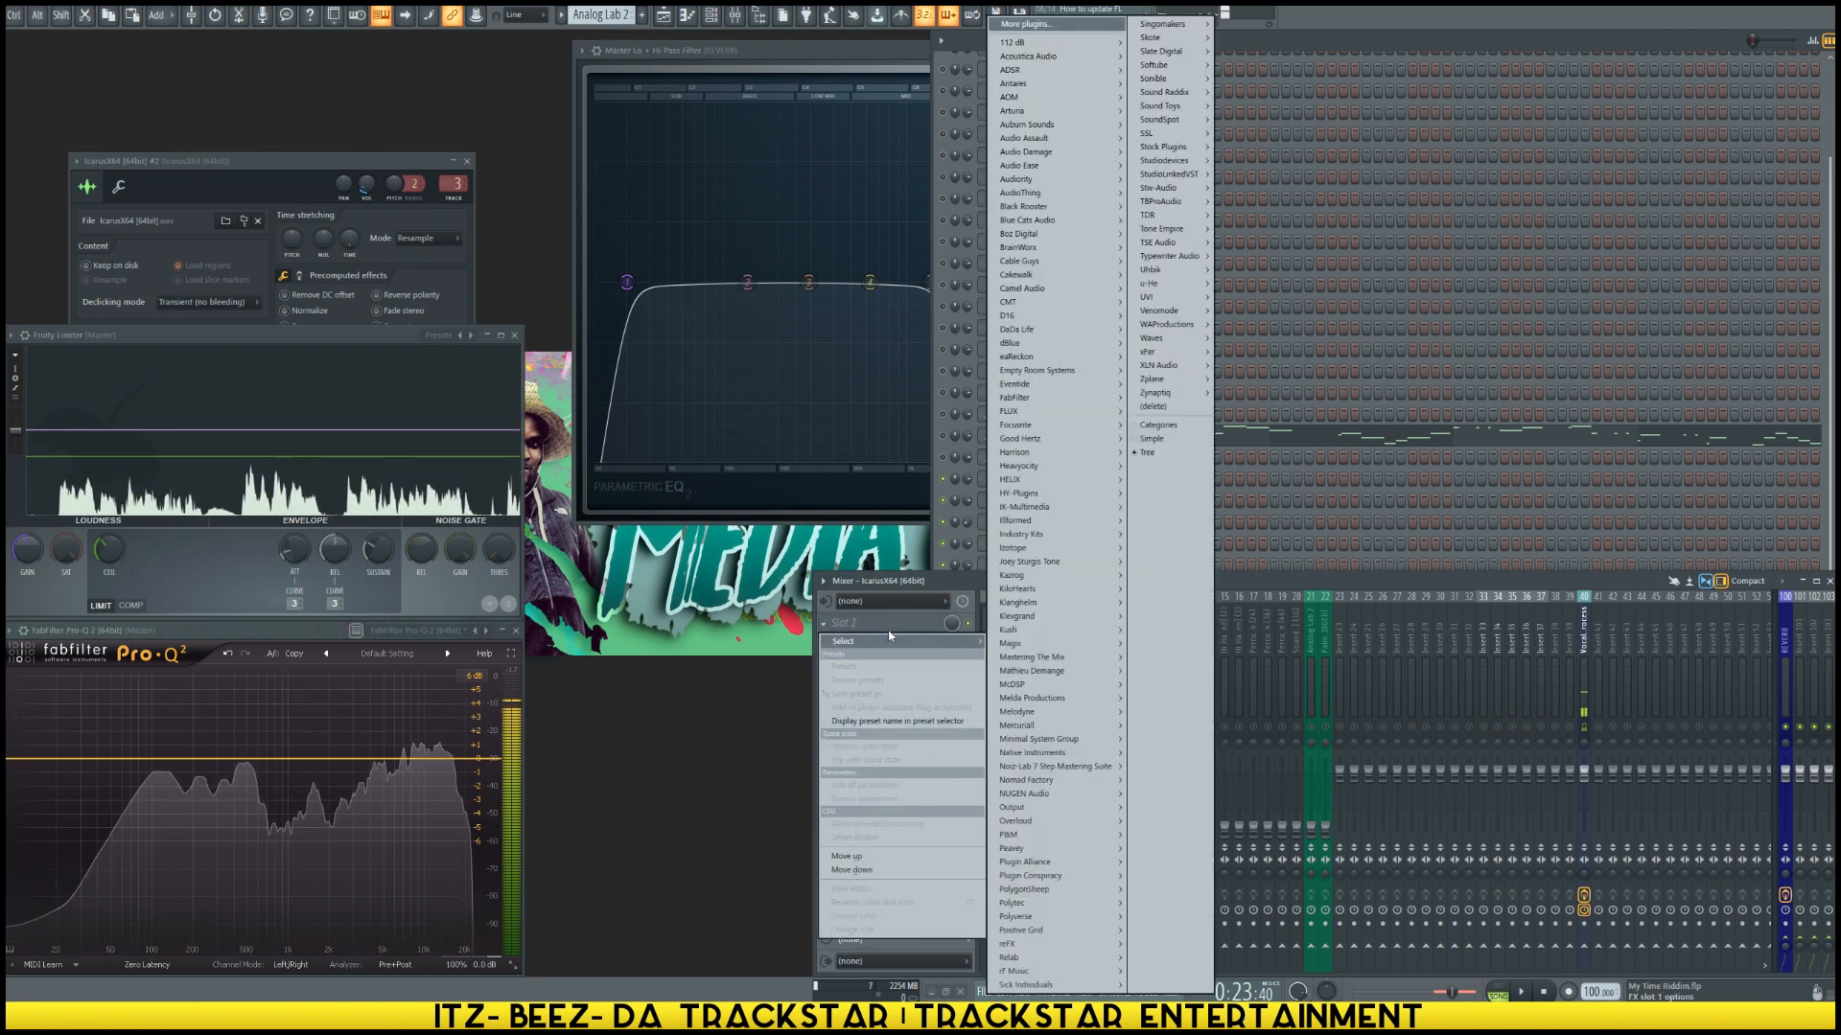
{"action": "mouse_move", "coordinate": [1167, 109]}
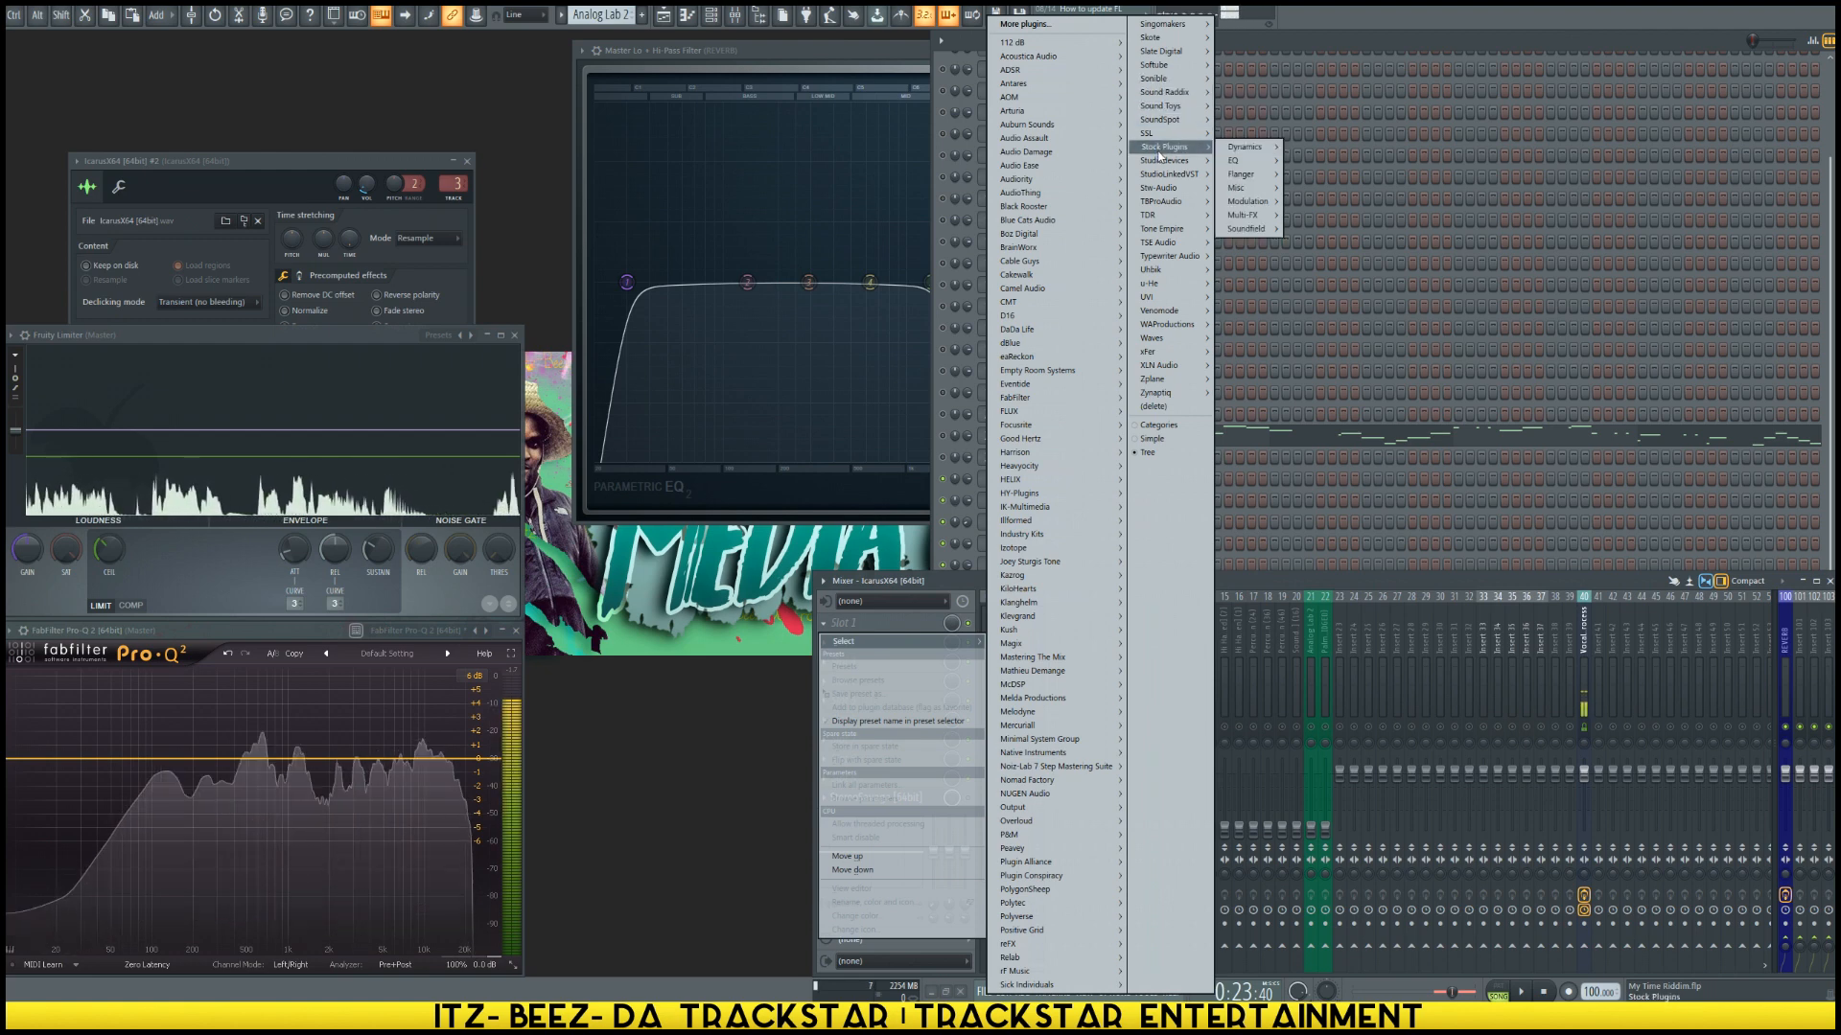
{"action": "mouse_move", "coordinate": [1234, 160]}
{"action": "left_click", "coordinate": [1294, 163]}
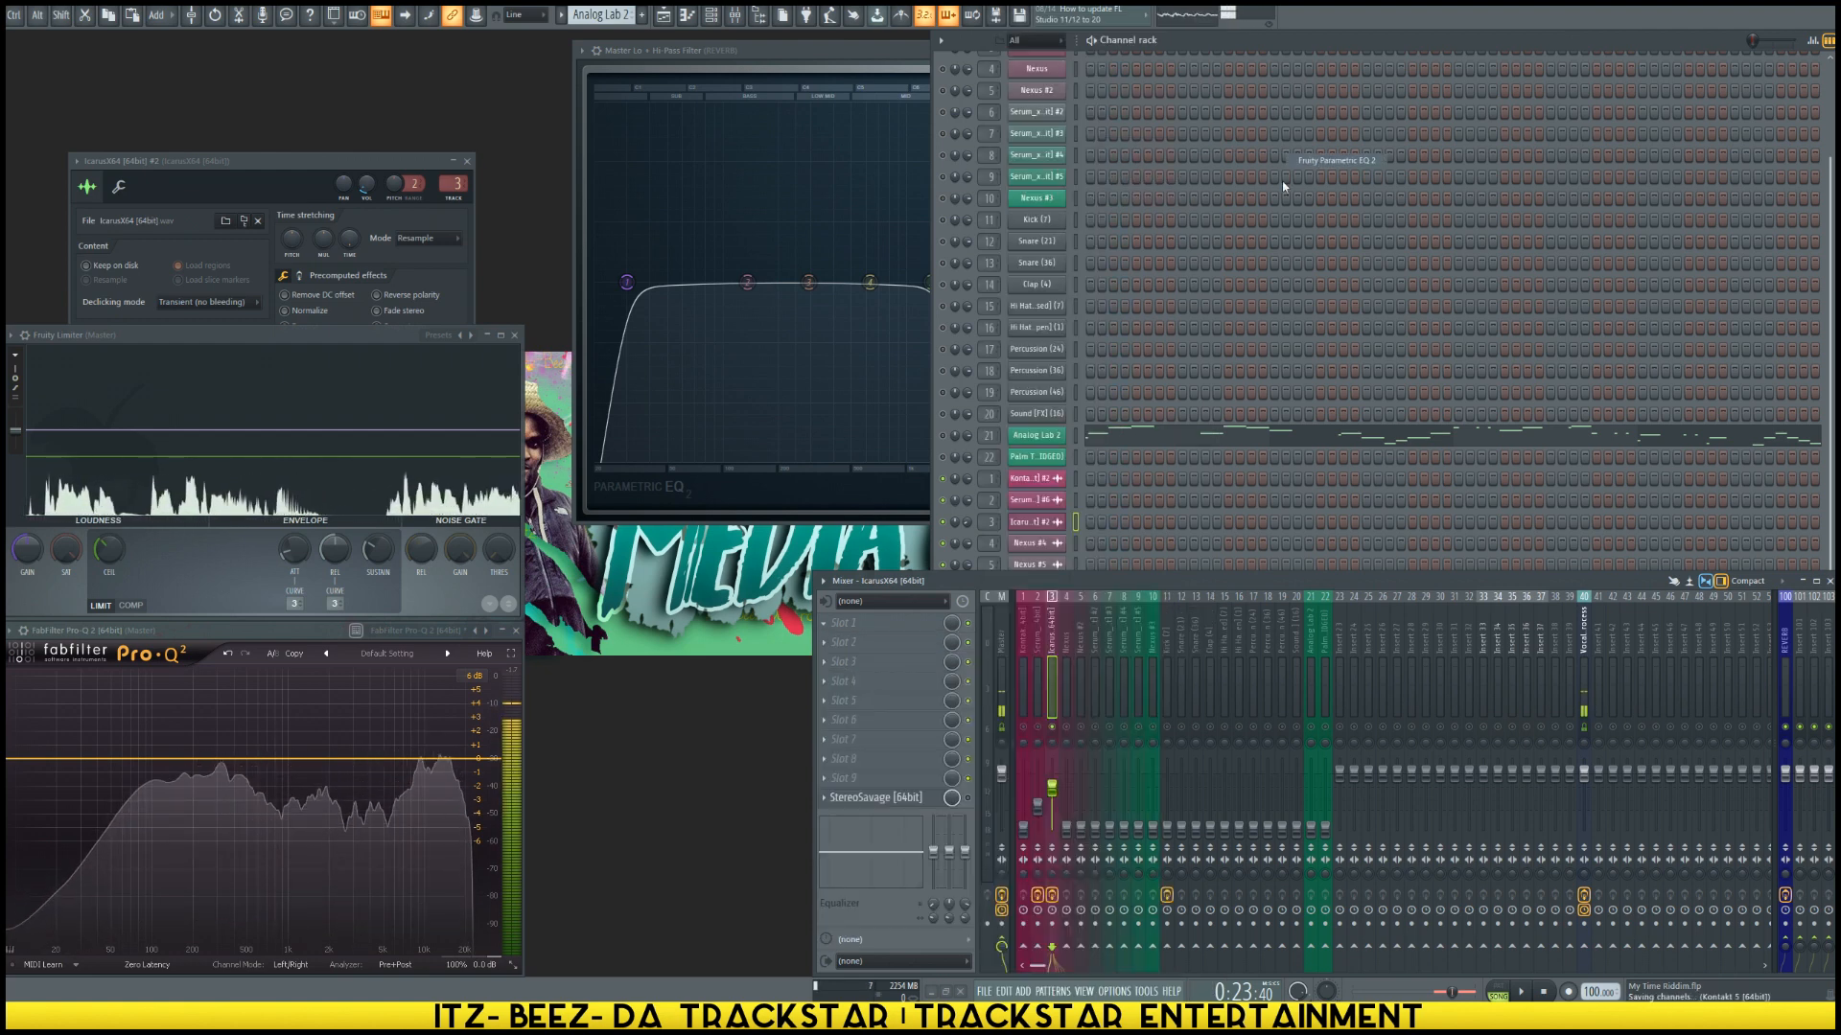
{"action": "left_click_drag", "start_coordinate": [349, 124], "coordinate": [1206, 229]}
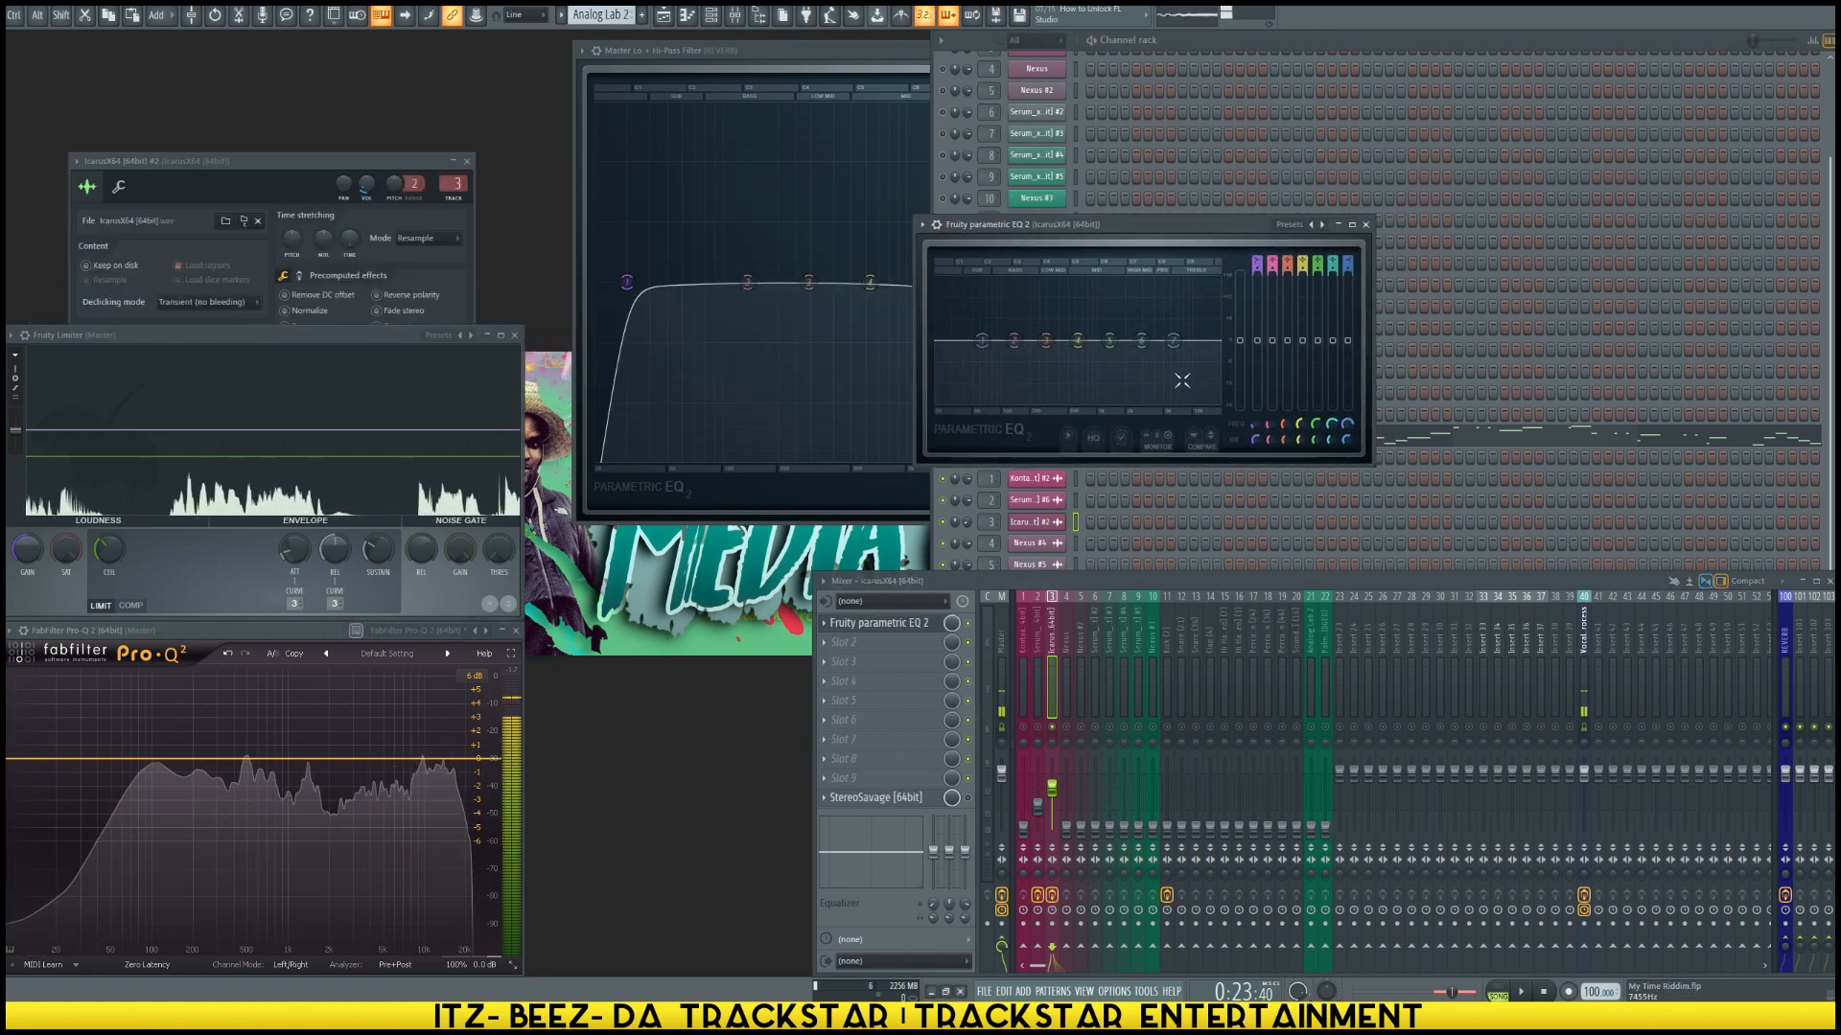
Step: Apply the Master Lo + Hi-Pass Filter preset to the IcarusX64 EQ and pull both cutoffs inward while the track plays
{"action": "left_click", "coordinate": [1313, 224]}
{"action": "left_click", "coordinate": [1366, 358]}
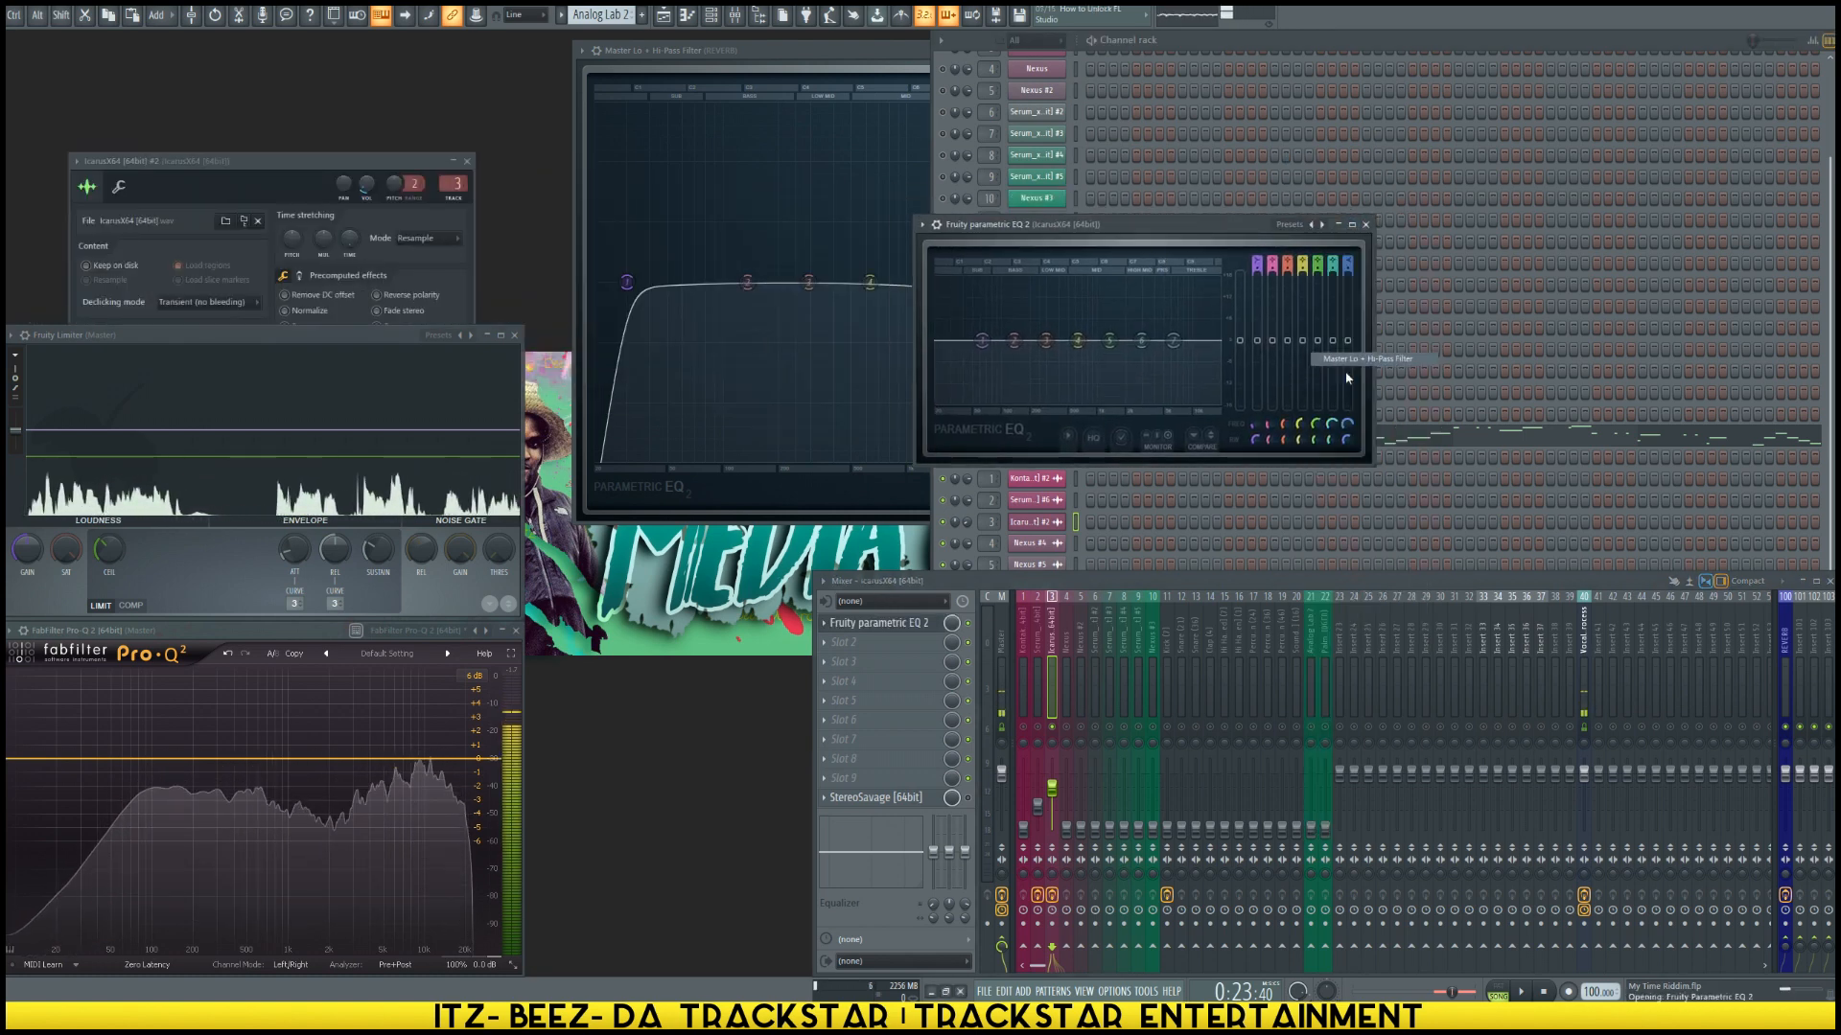
{"action": "key", "text": "space"}
{"action": "left_click_drag", "start_coordinate": [1218, 340], "coordinate": [1178, 340]}
{"action": "left_click_drag", "start_coordinate": [951, 341], "coordinate": [960, 341]}
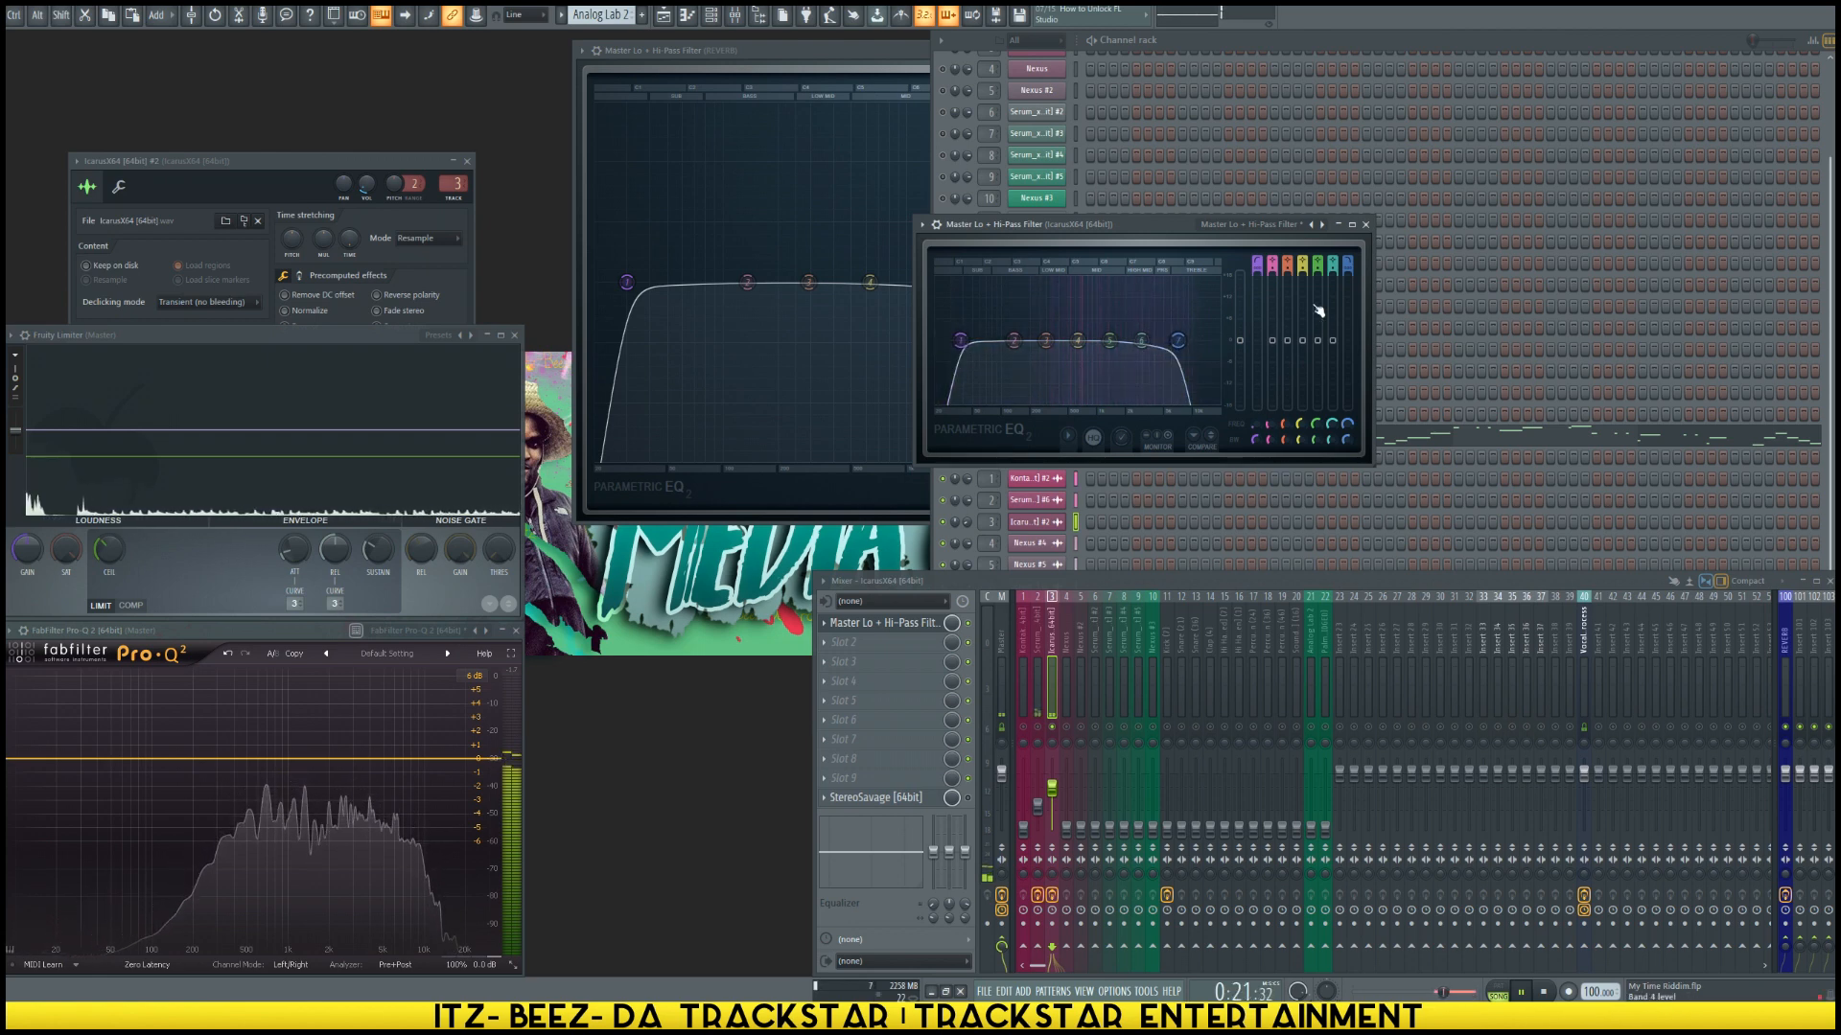
Step: Soften the slopes of the low-pass and high-pass bands in the IcarusX64 EQ and raise the low-pass cutoff slightly
{"action": "left_click_drag", "start_coordinate": [1349, 268], "coordinate": [1345, 278]}
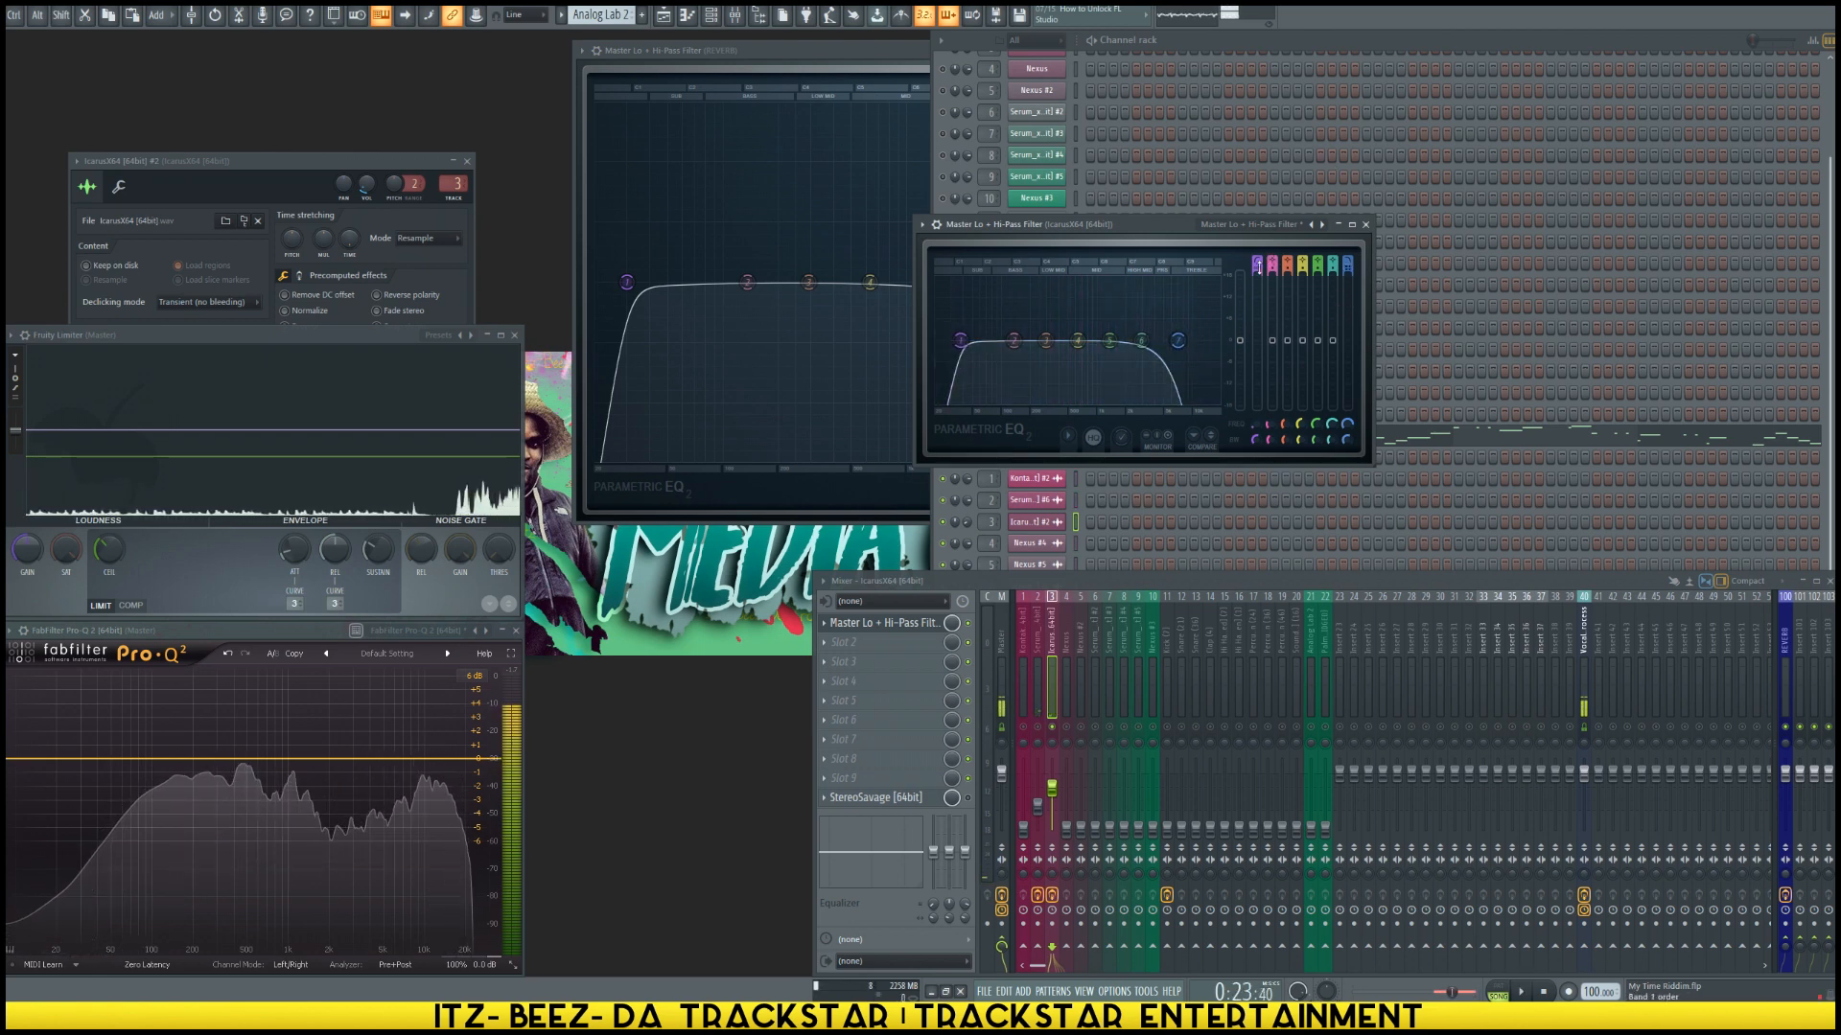
{"action": "key", "text": "space"}
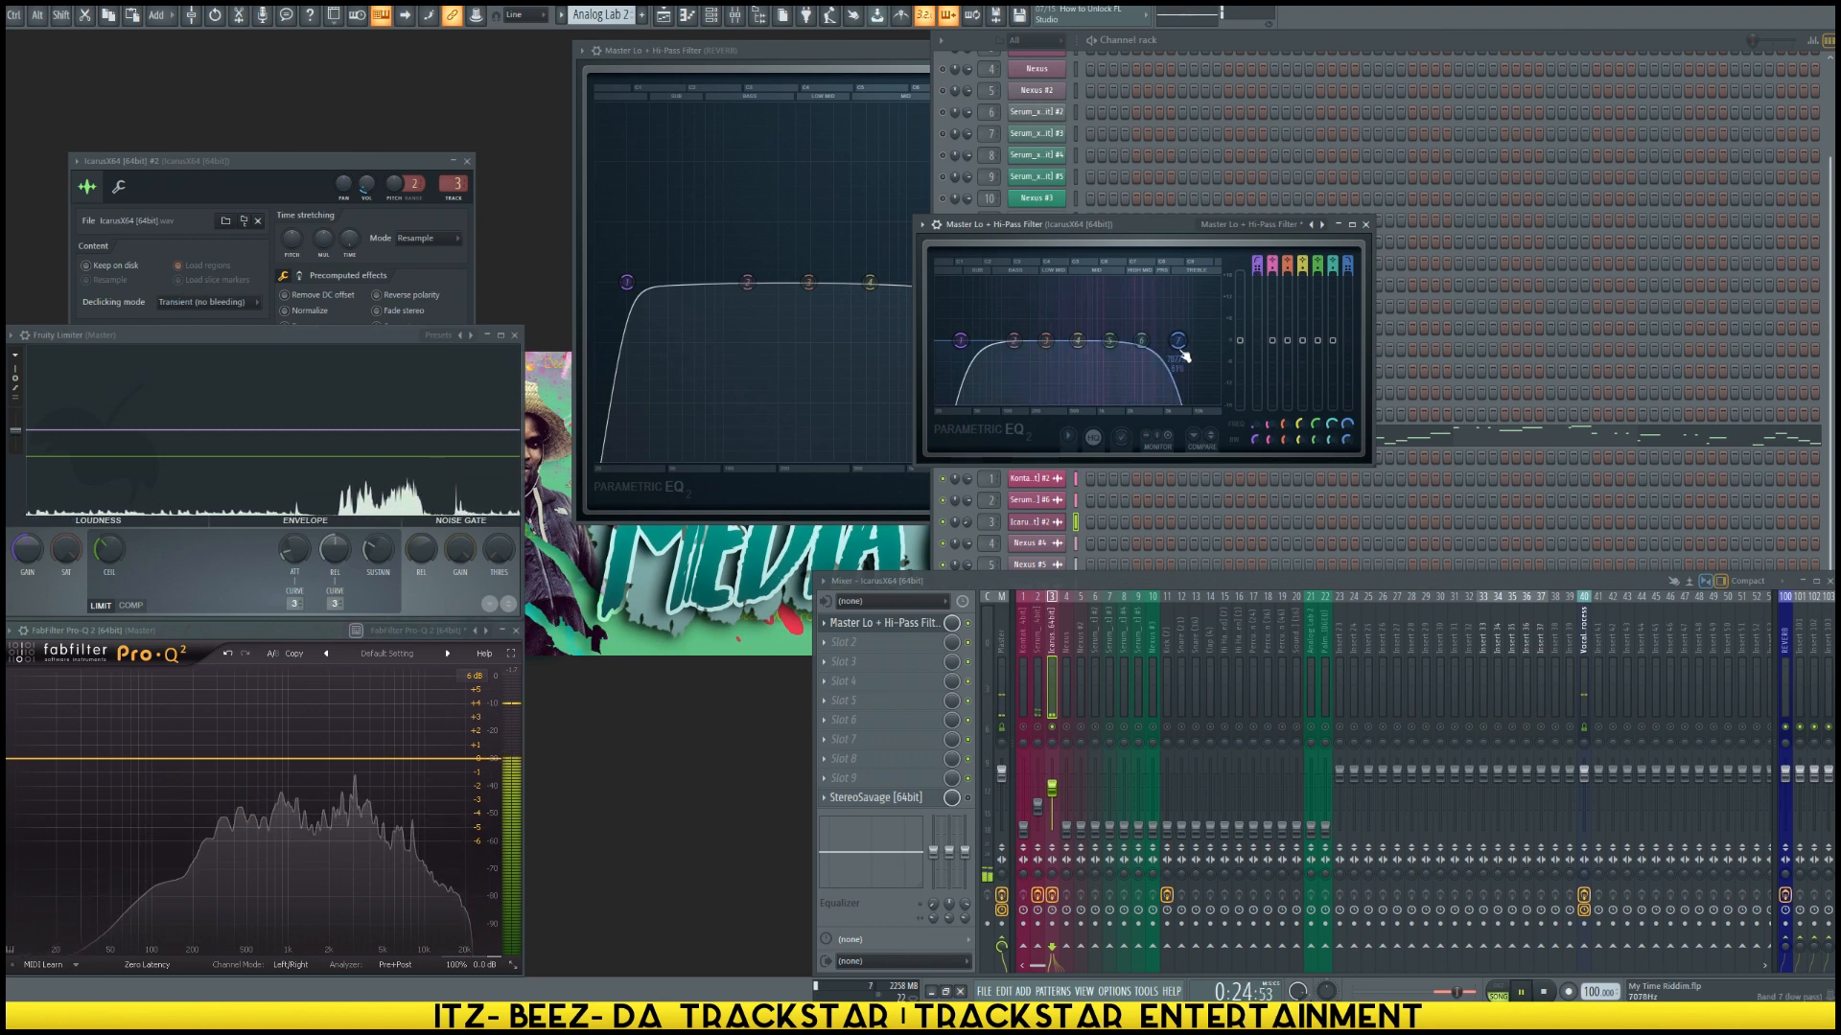
{"action": "left_click_drag", "start_coordinate": [1180, 340], "coordinate": [1186, 341]}
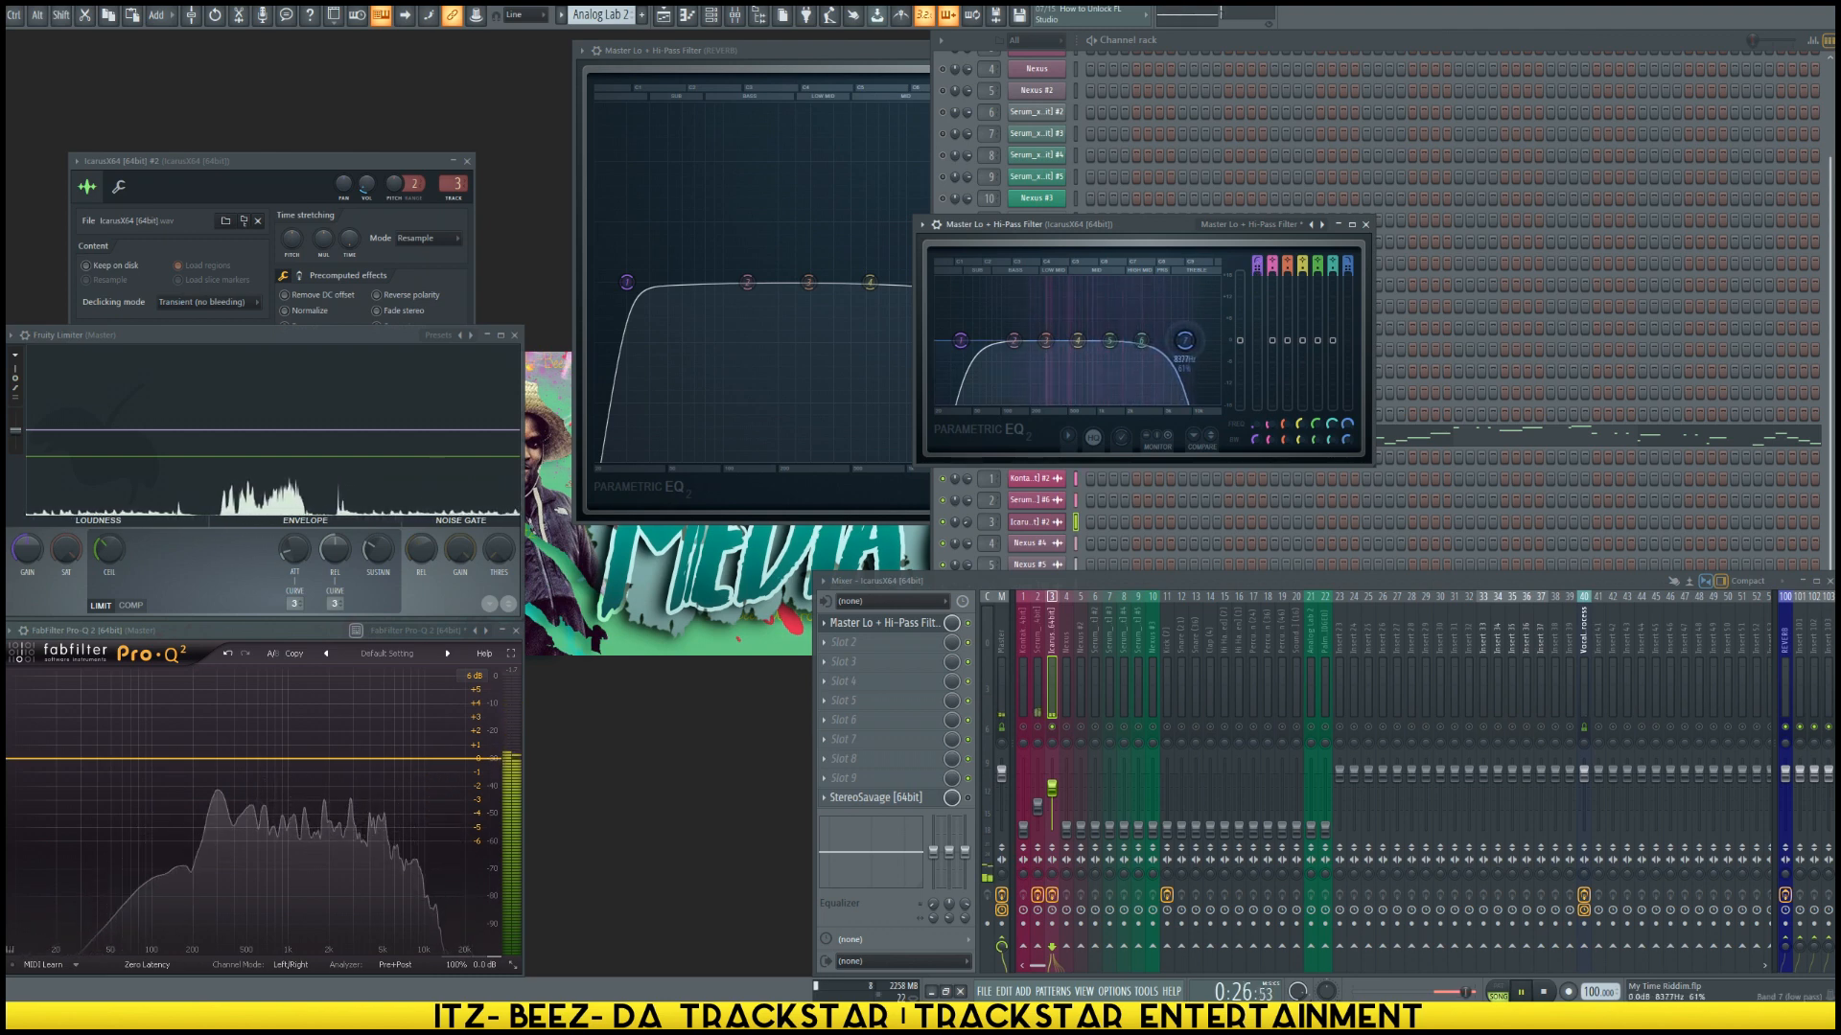
Step: Fine-tune the volume faders of the IcarusX64 and Serum_x64 mixer tracks during playback
{"action": "left_click_drag", "start_coordinate": [1060, 801], "coordinate": [1060, 808]}
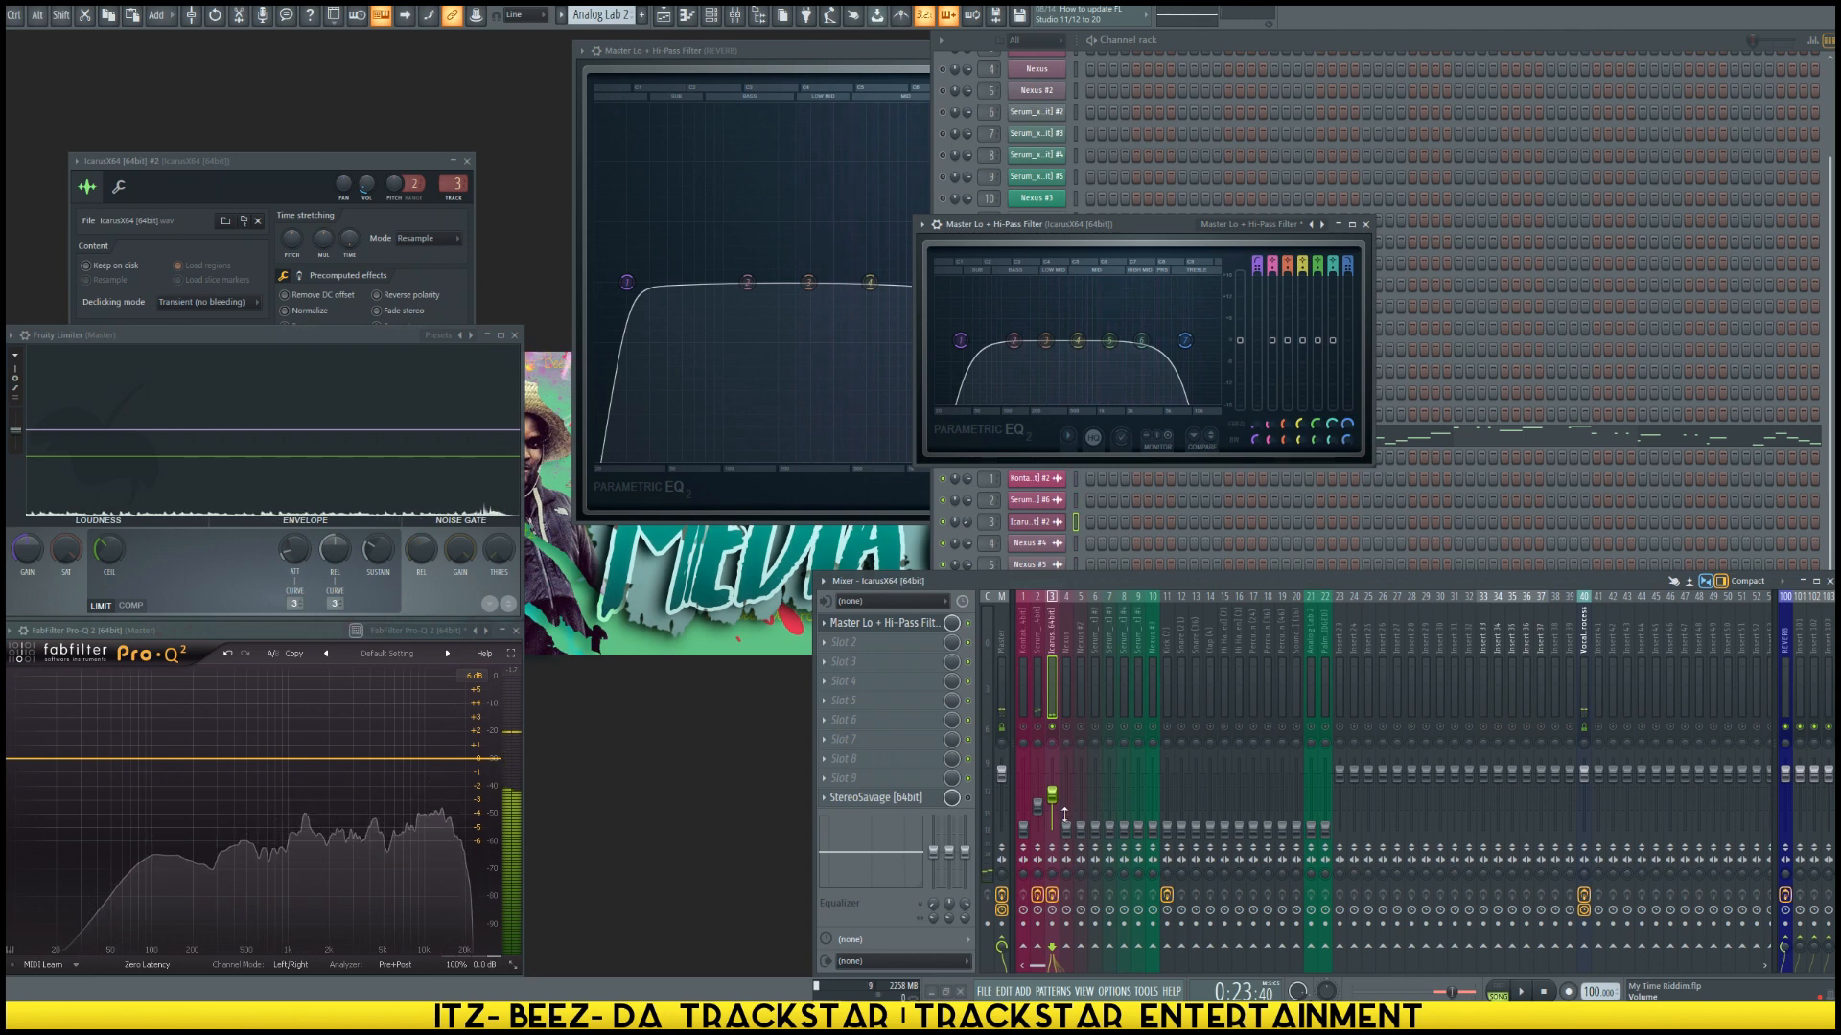
{"action": "key", "text": "space"}
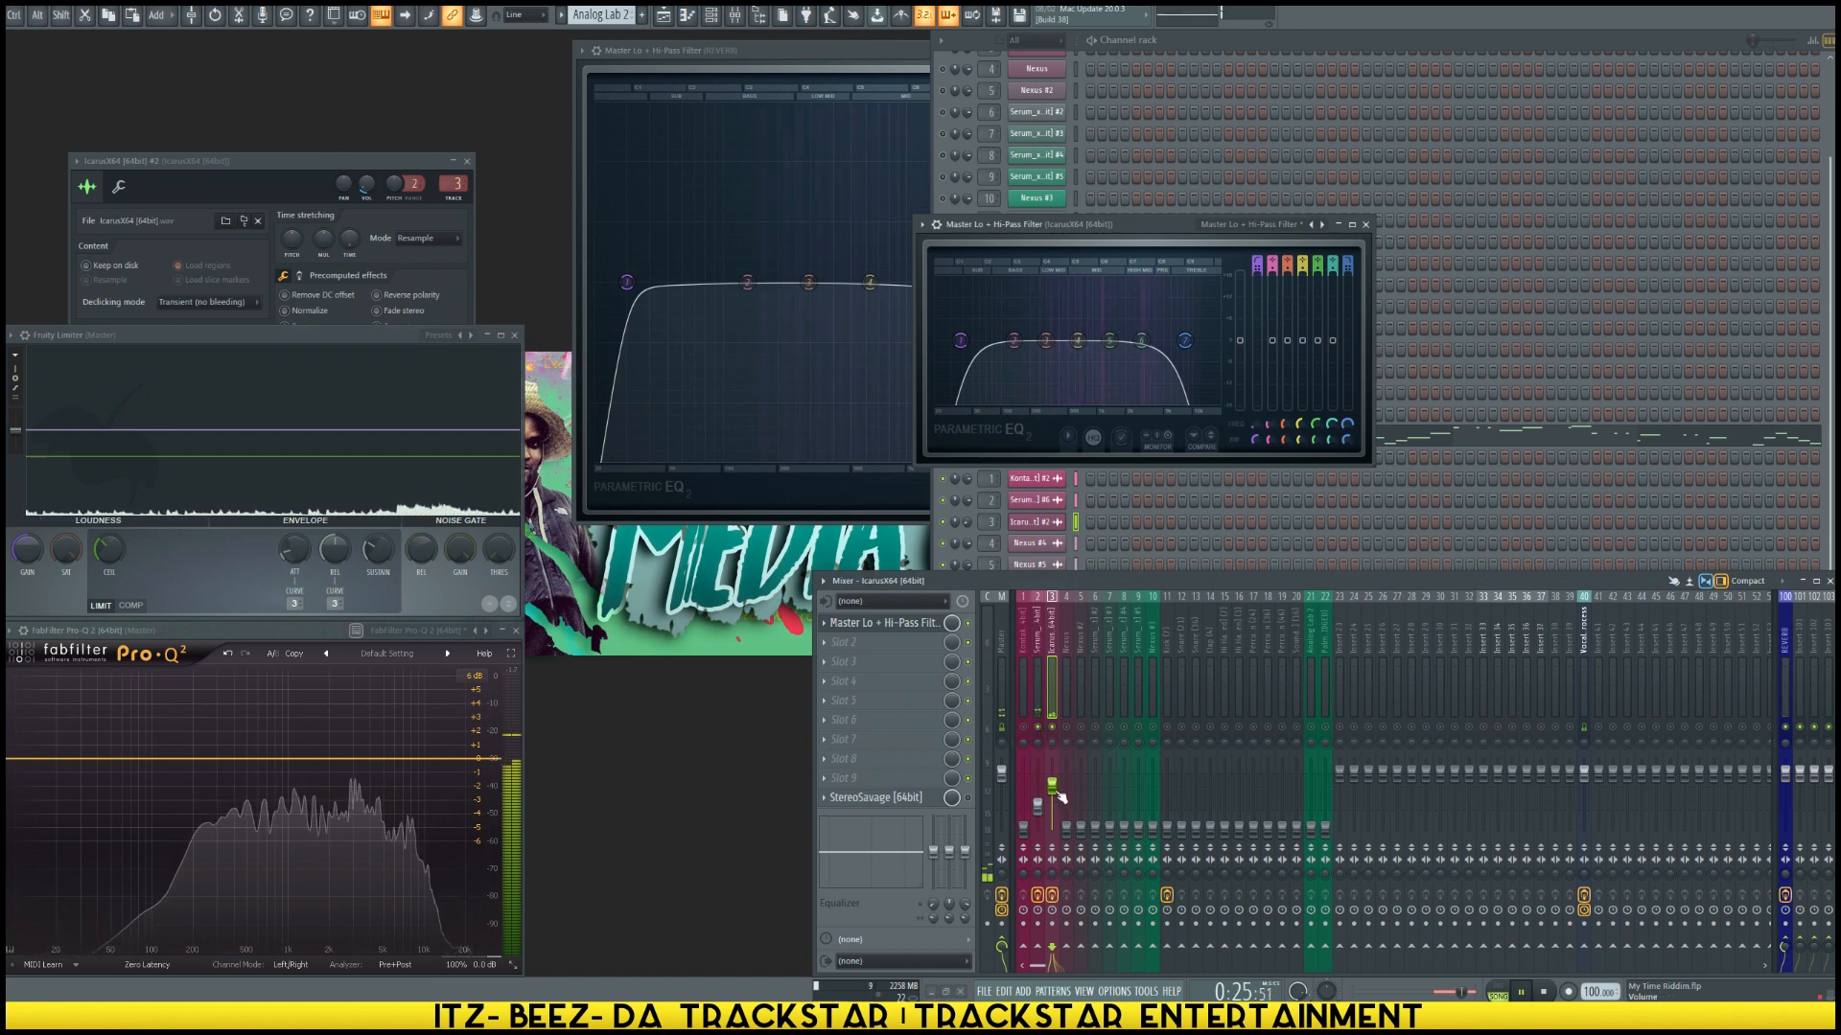
{"action": "left_click_drag", "start_coordinate": [1052, 790], "coordinate": [1053, 787]}
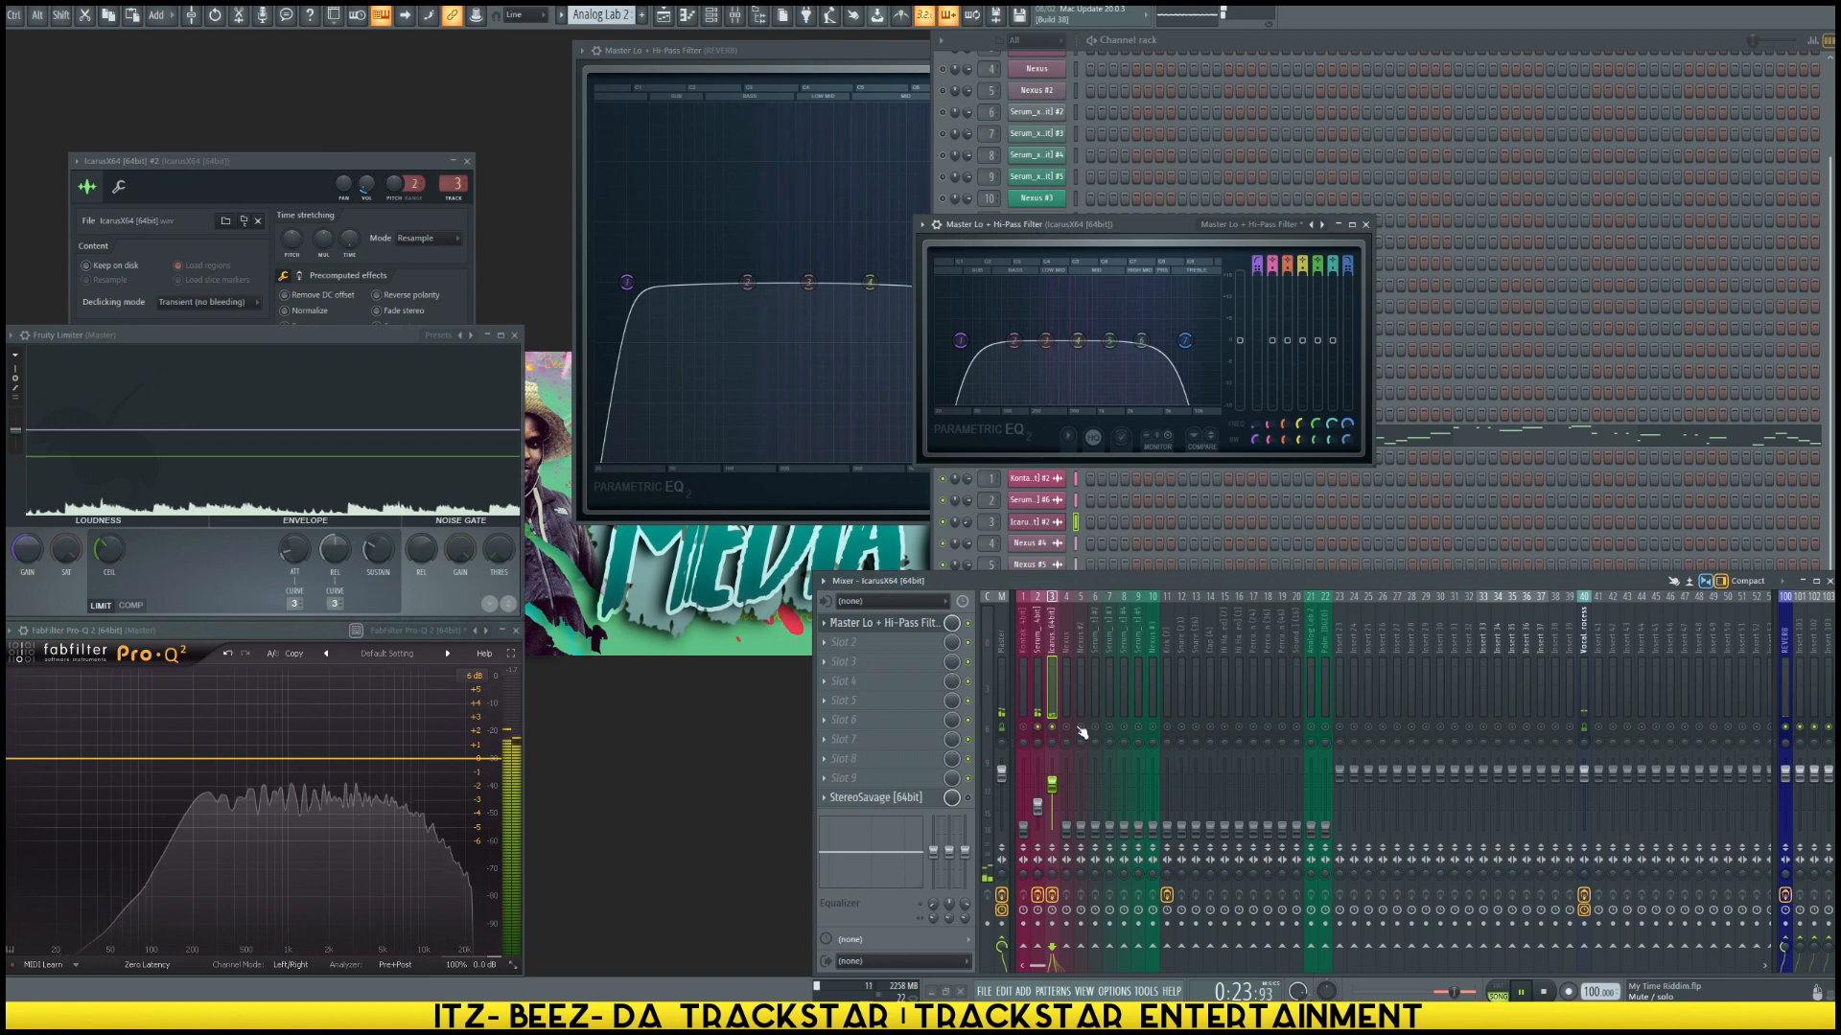
{"action": "left_click_drag", "start_coordinate": [1037, 808], "coordinate": [1037, 805]}
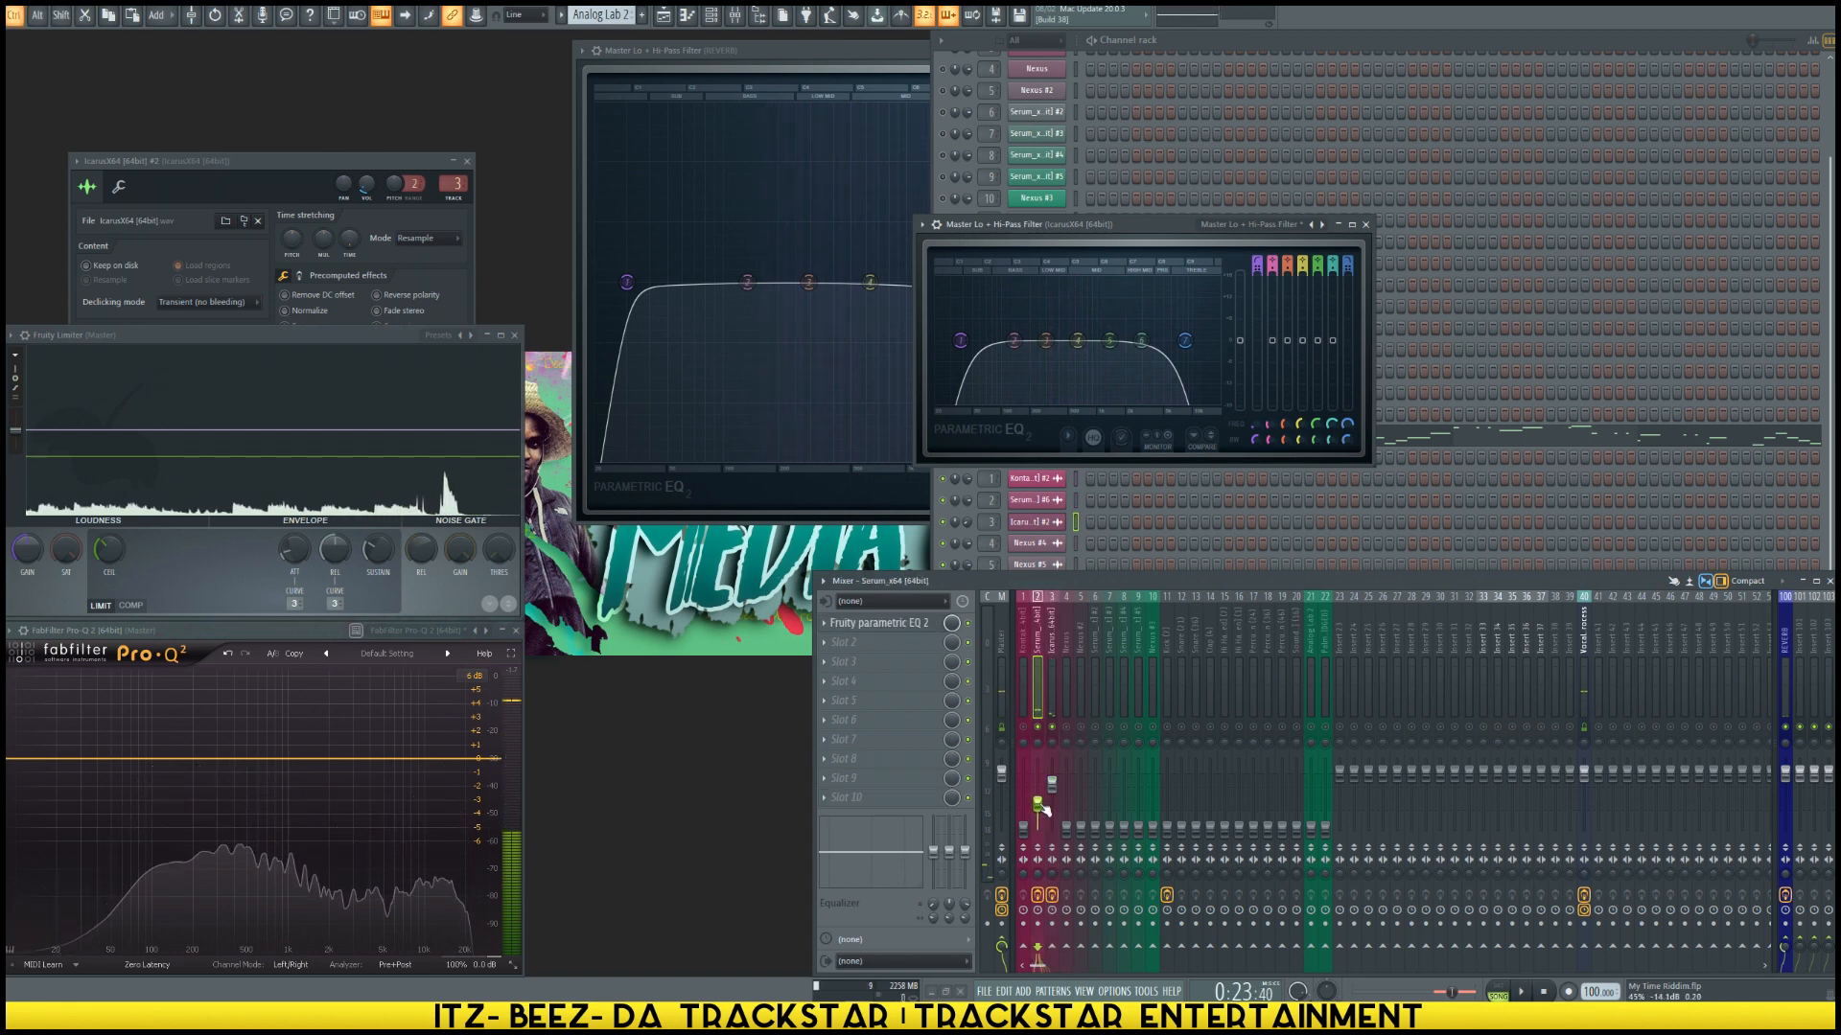
{"action": "key", "text": "space"}
{"action": "key", "text": "space"}
Step: Raise the Kontakt 5 mixer track's volume fader, audition the track, and bring the Serum_x64 track back in
{"action": "left_click", "coordinate": [1026, 708]}
{"action": "left_click", "coordinate": [1023, 728]}
{"action": "left_click_drag", "start_coordinate": [1023, 830], "coordinate": [1024, 796]}
{"action": "key", "text": "space"}
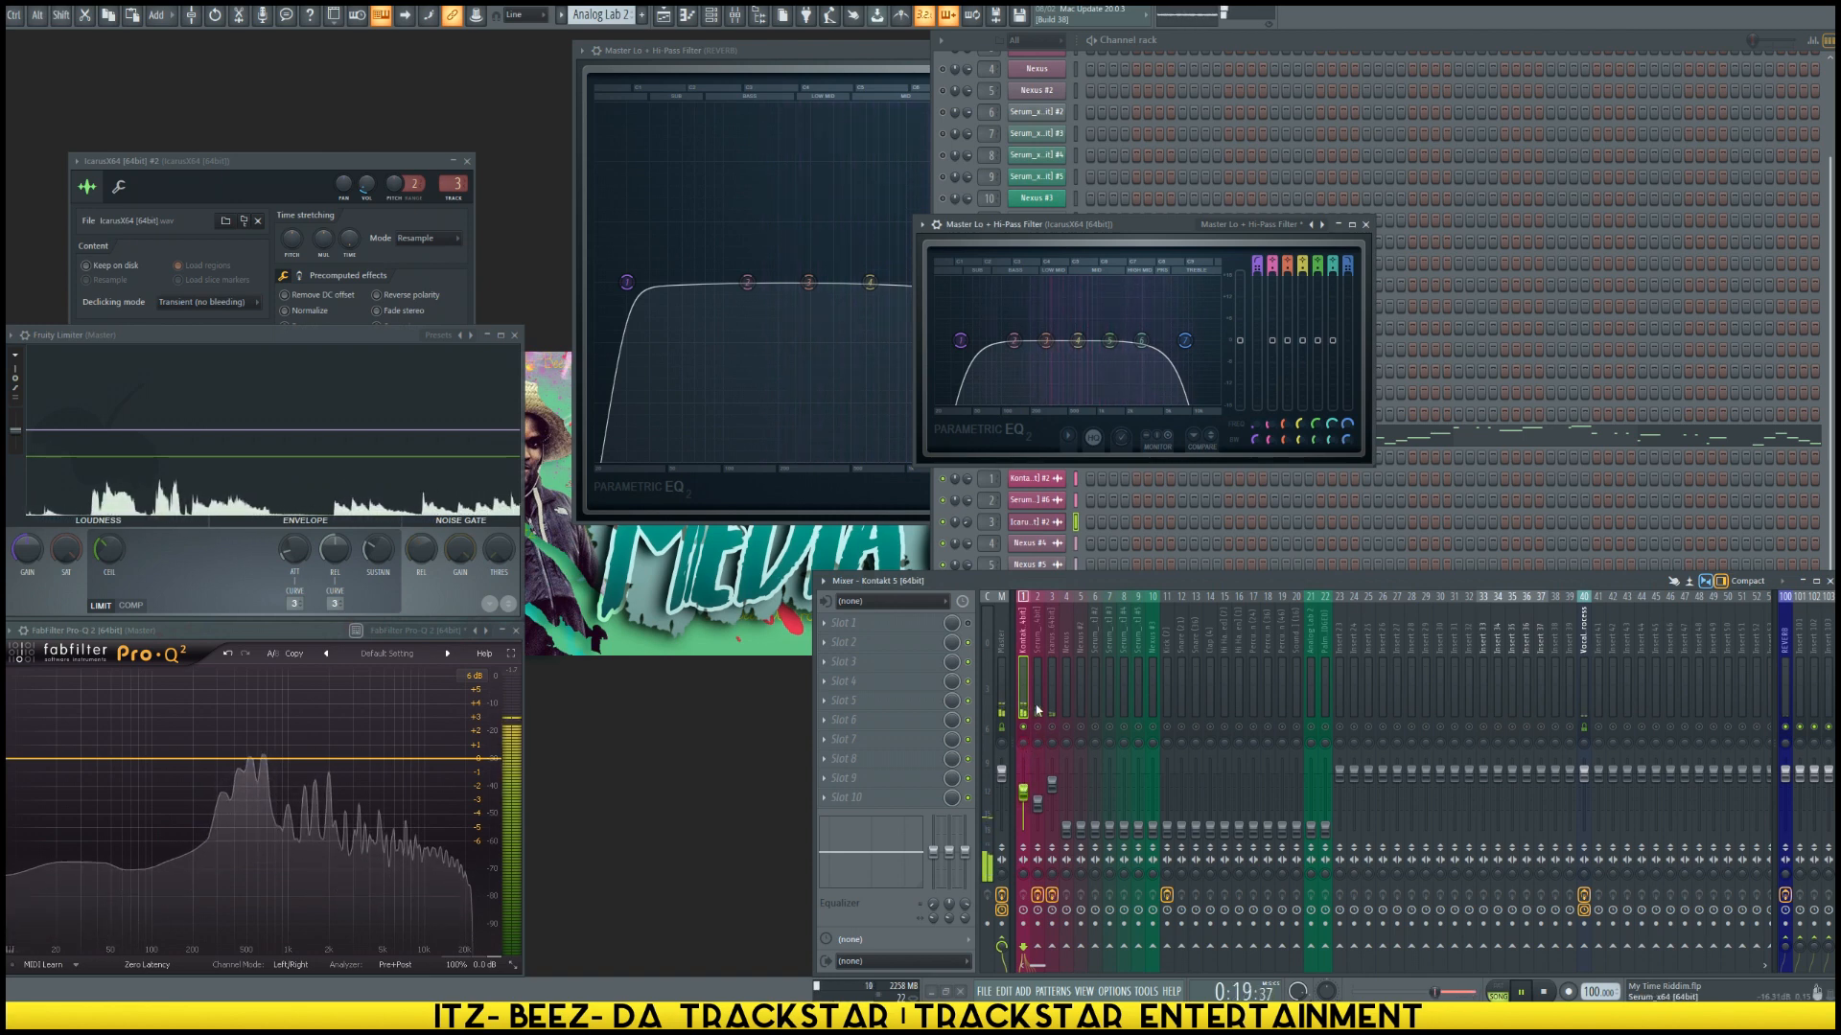
{"action": "key", "text": "space"}
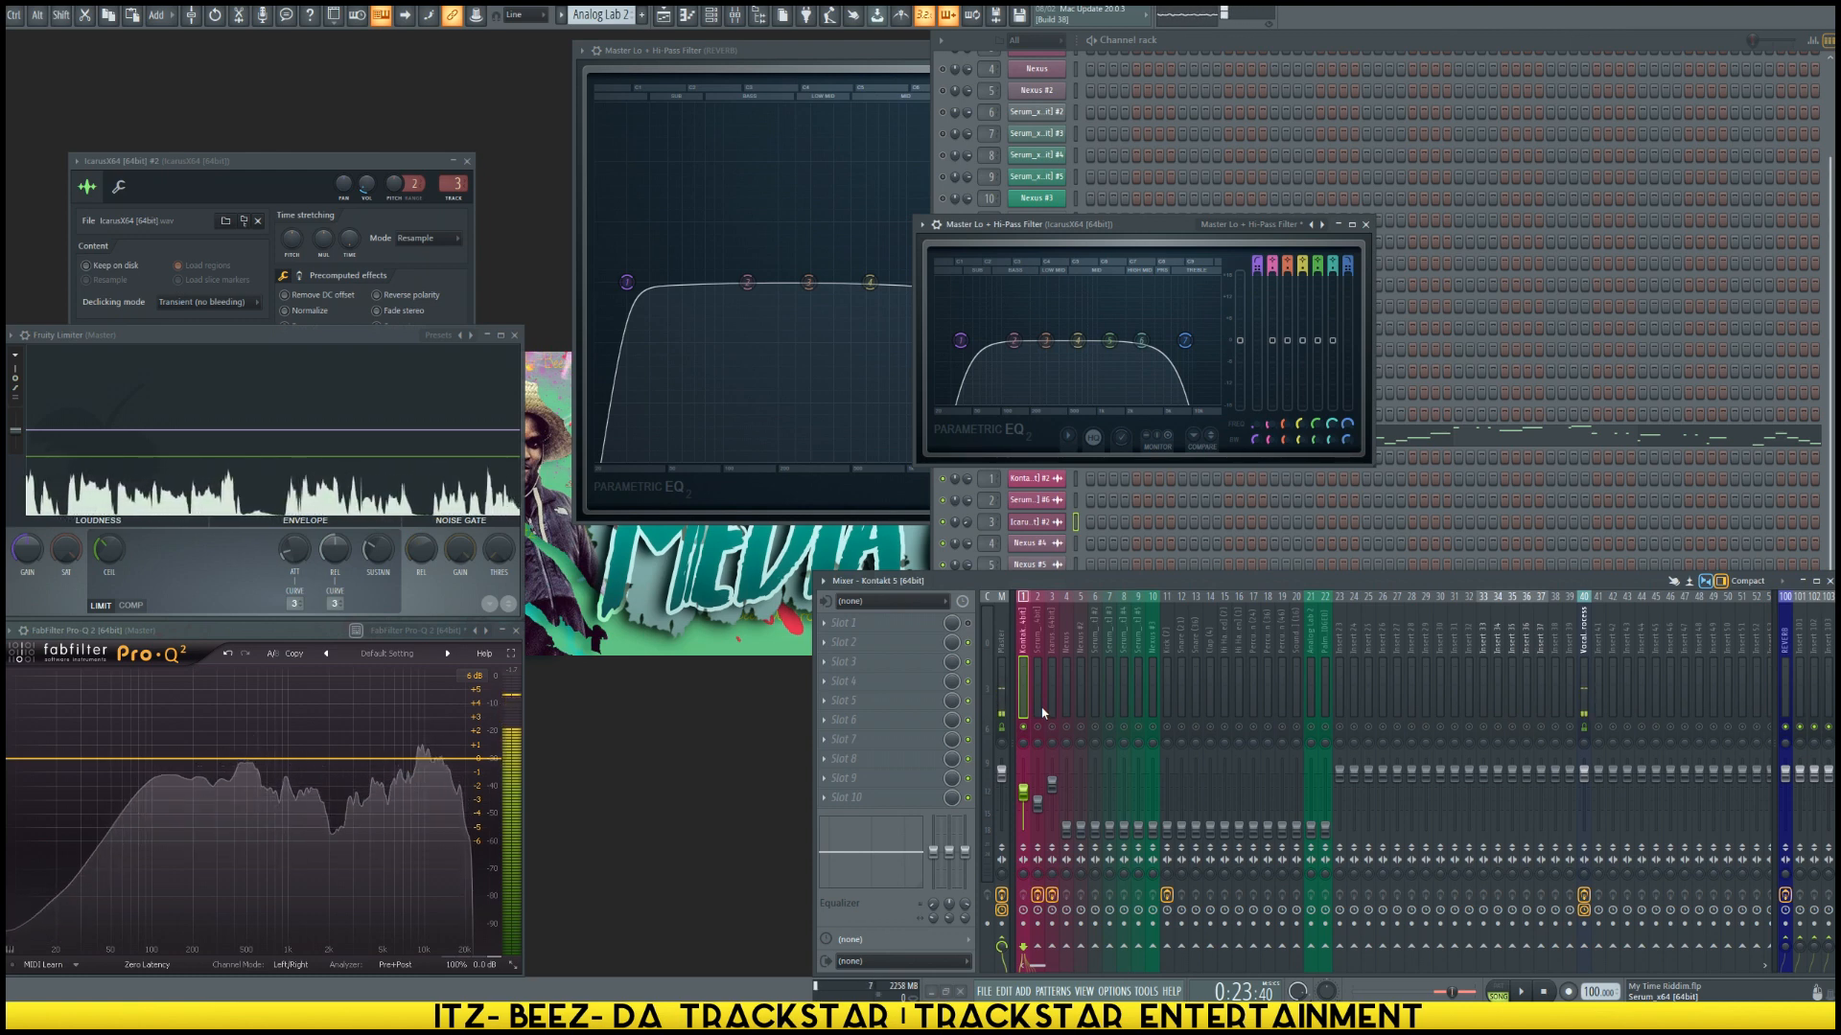
{"action": "left_click", "coordinate": [1037, 727]}
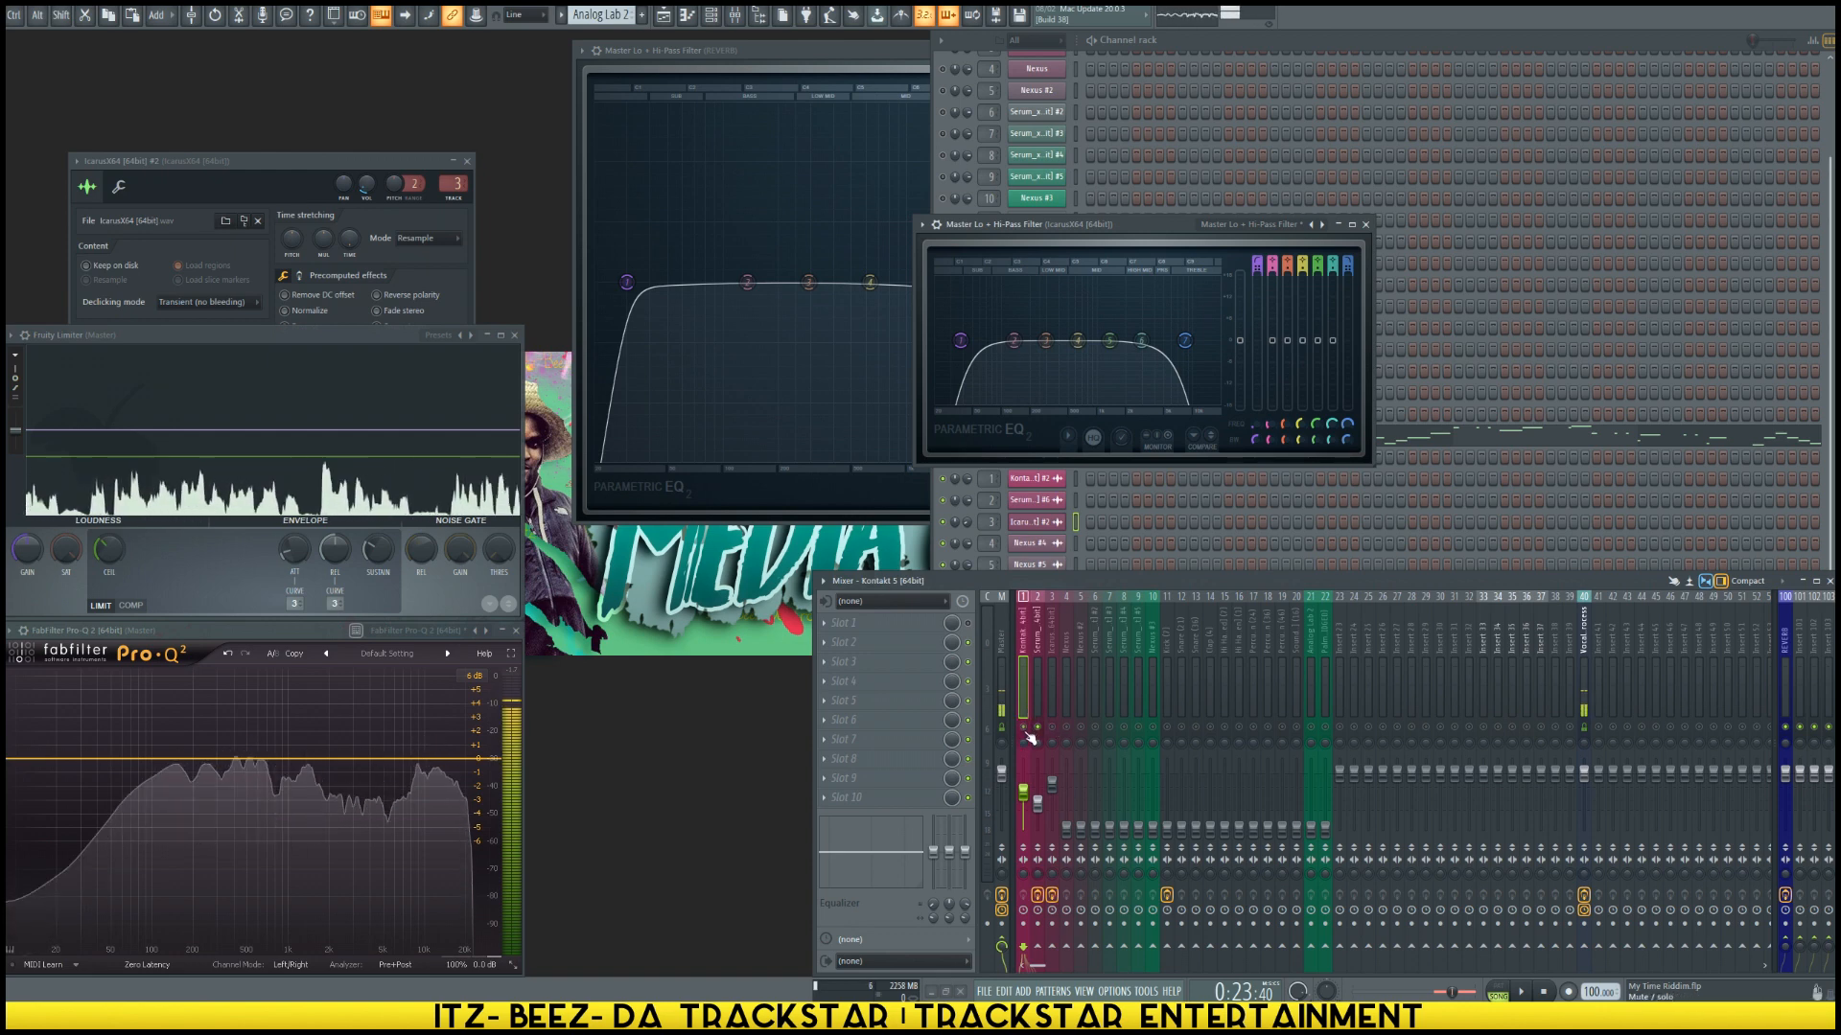
Step: Load Fruity Stereo Shaper in slot 1 of the Kontakt 5 track and place its window beside the mixer
{"action": "left_click", "coordinate": [849, 632]}
{"action": "mouse_move", "coordinate": [1187, 159]}
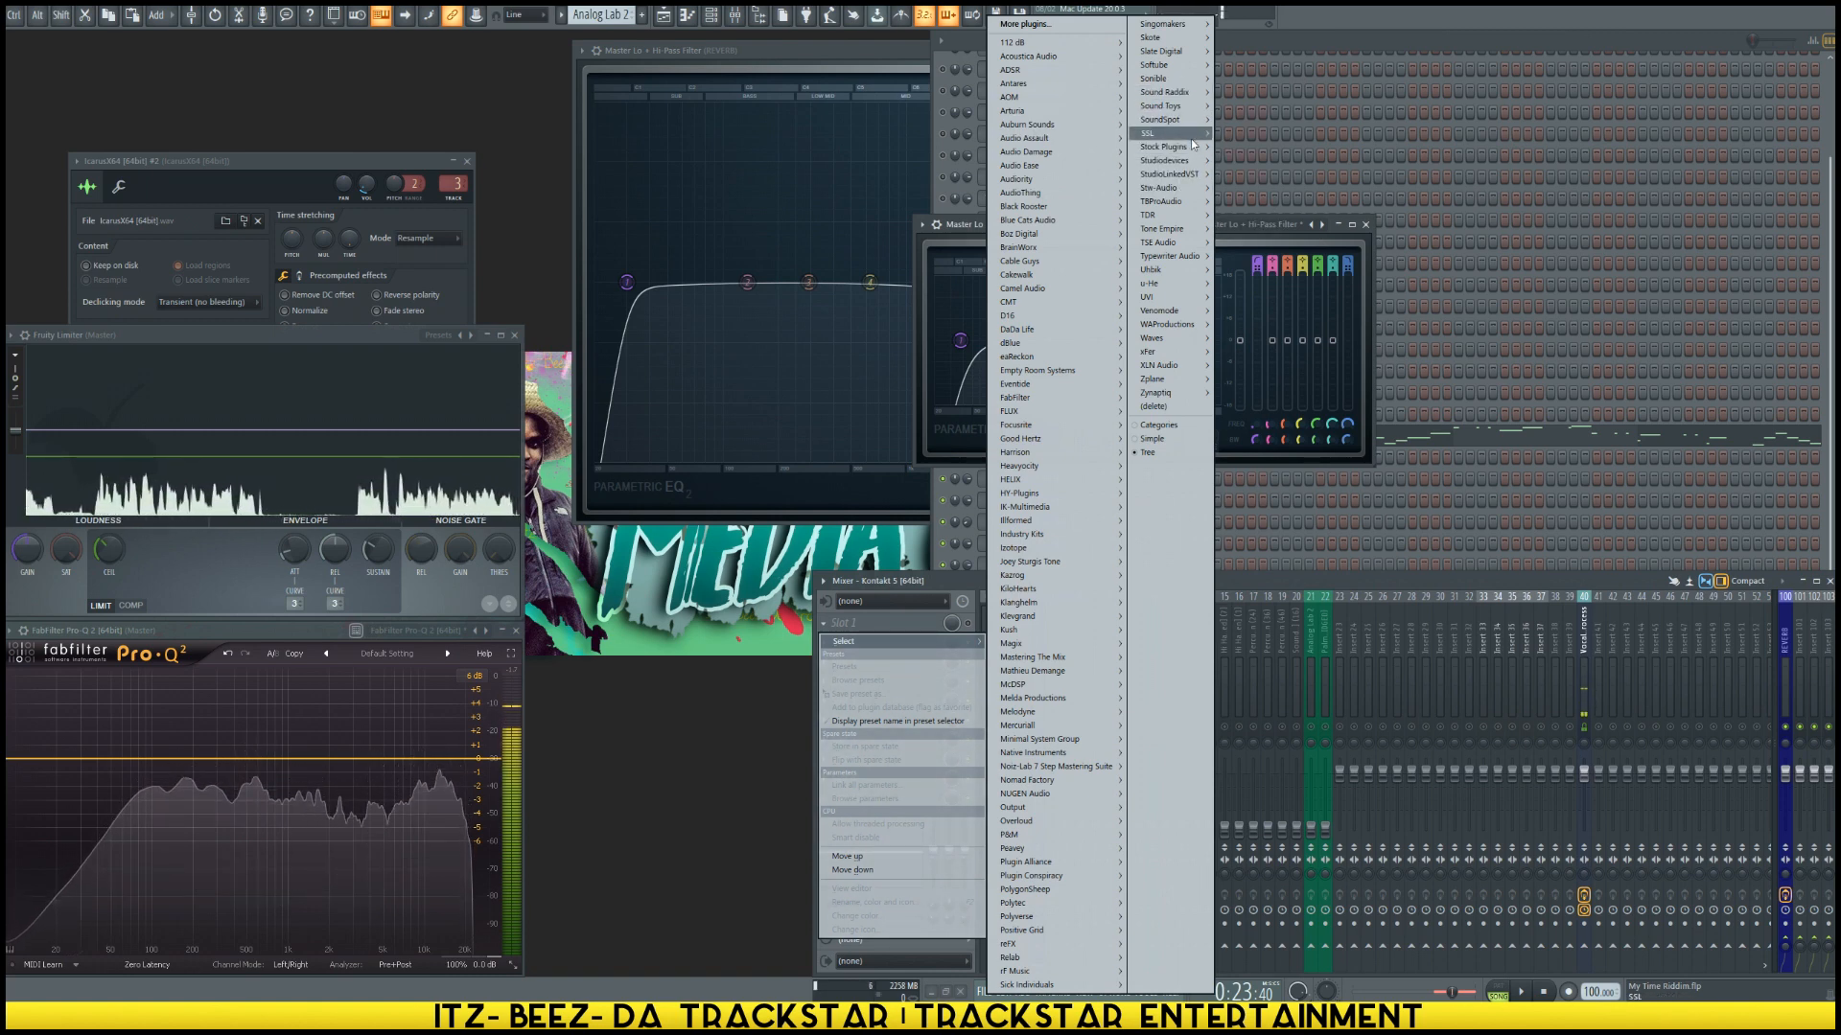
{"action": "mouse_move", "coordinate": [1255, 231]}
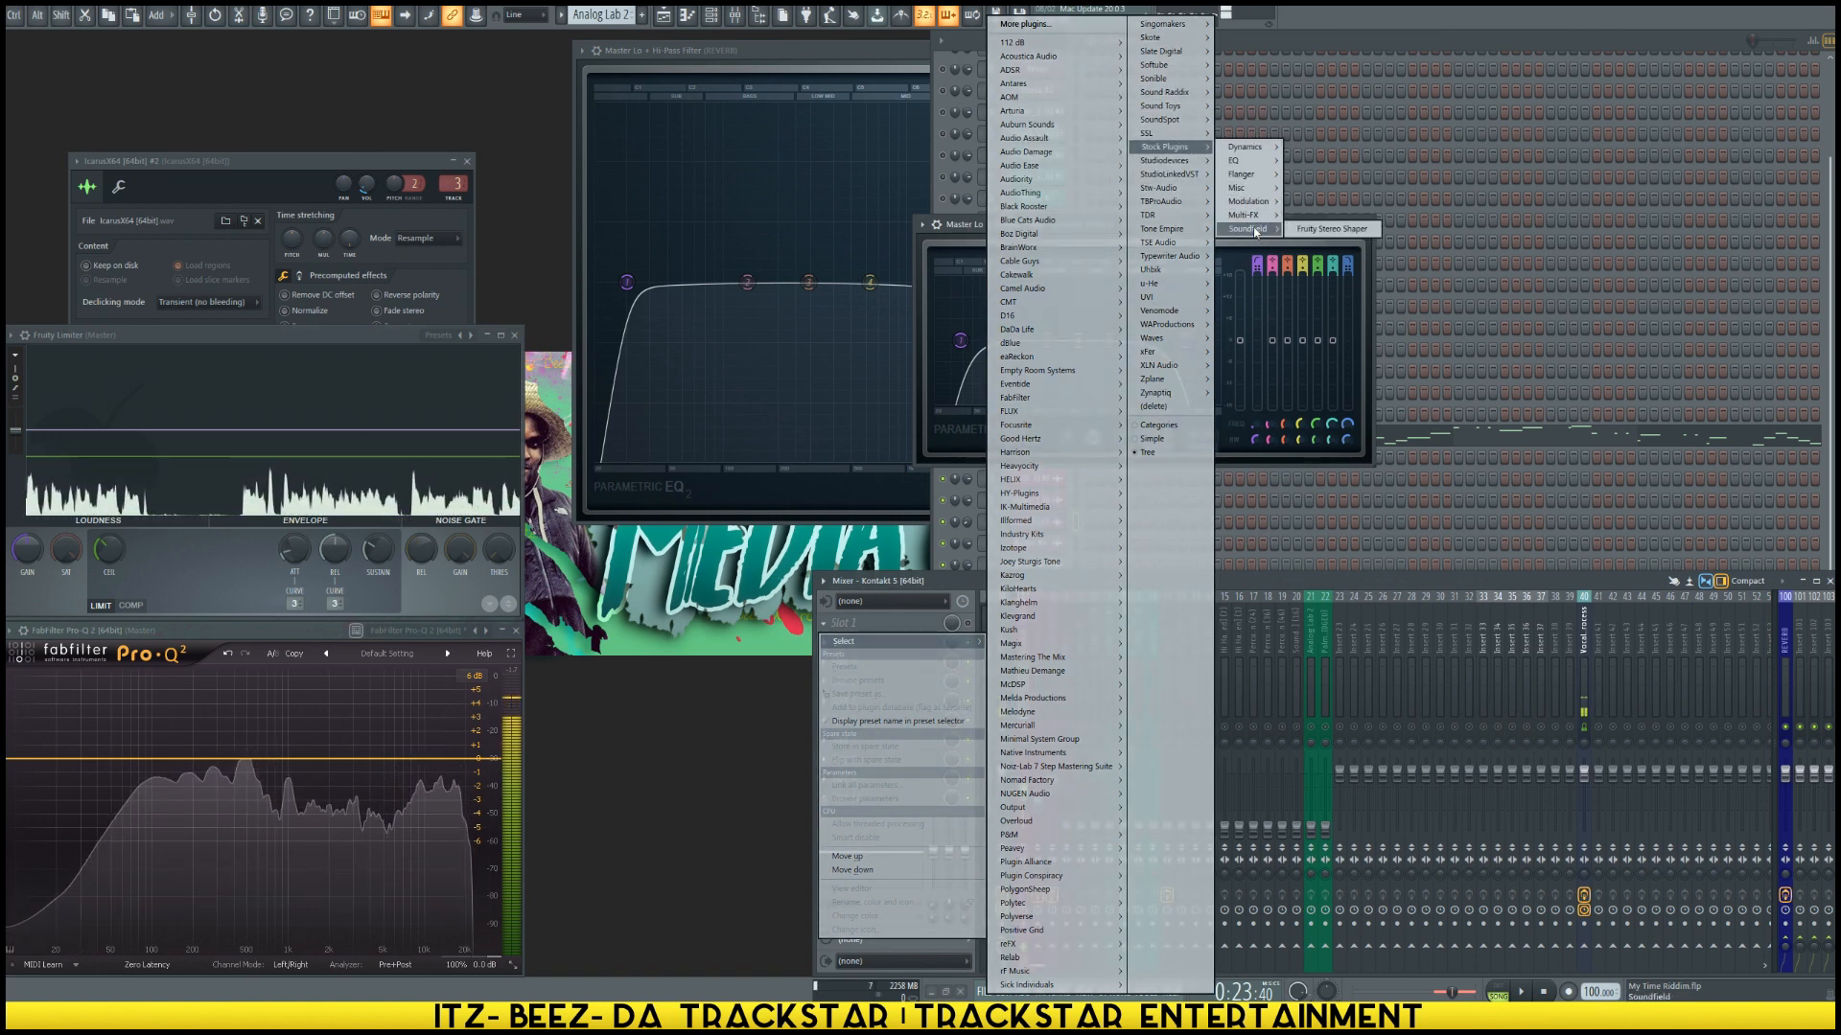
{"action": "left_click", "coordinate": [1332, 230]}
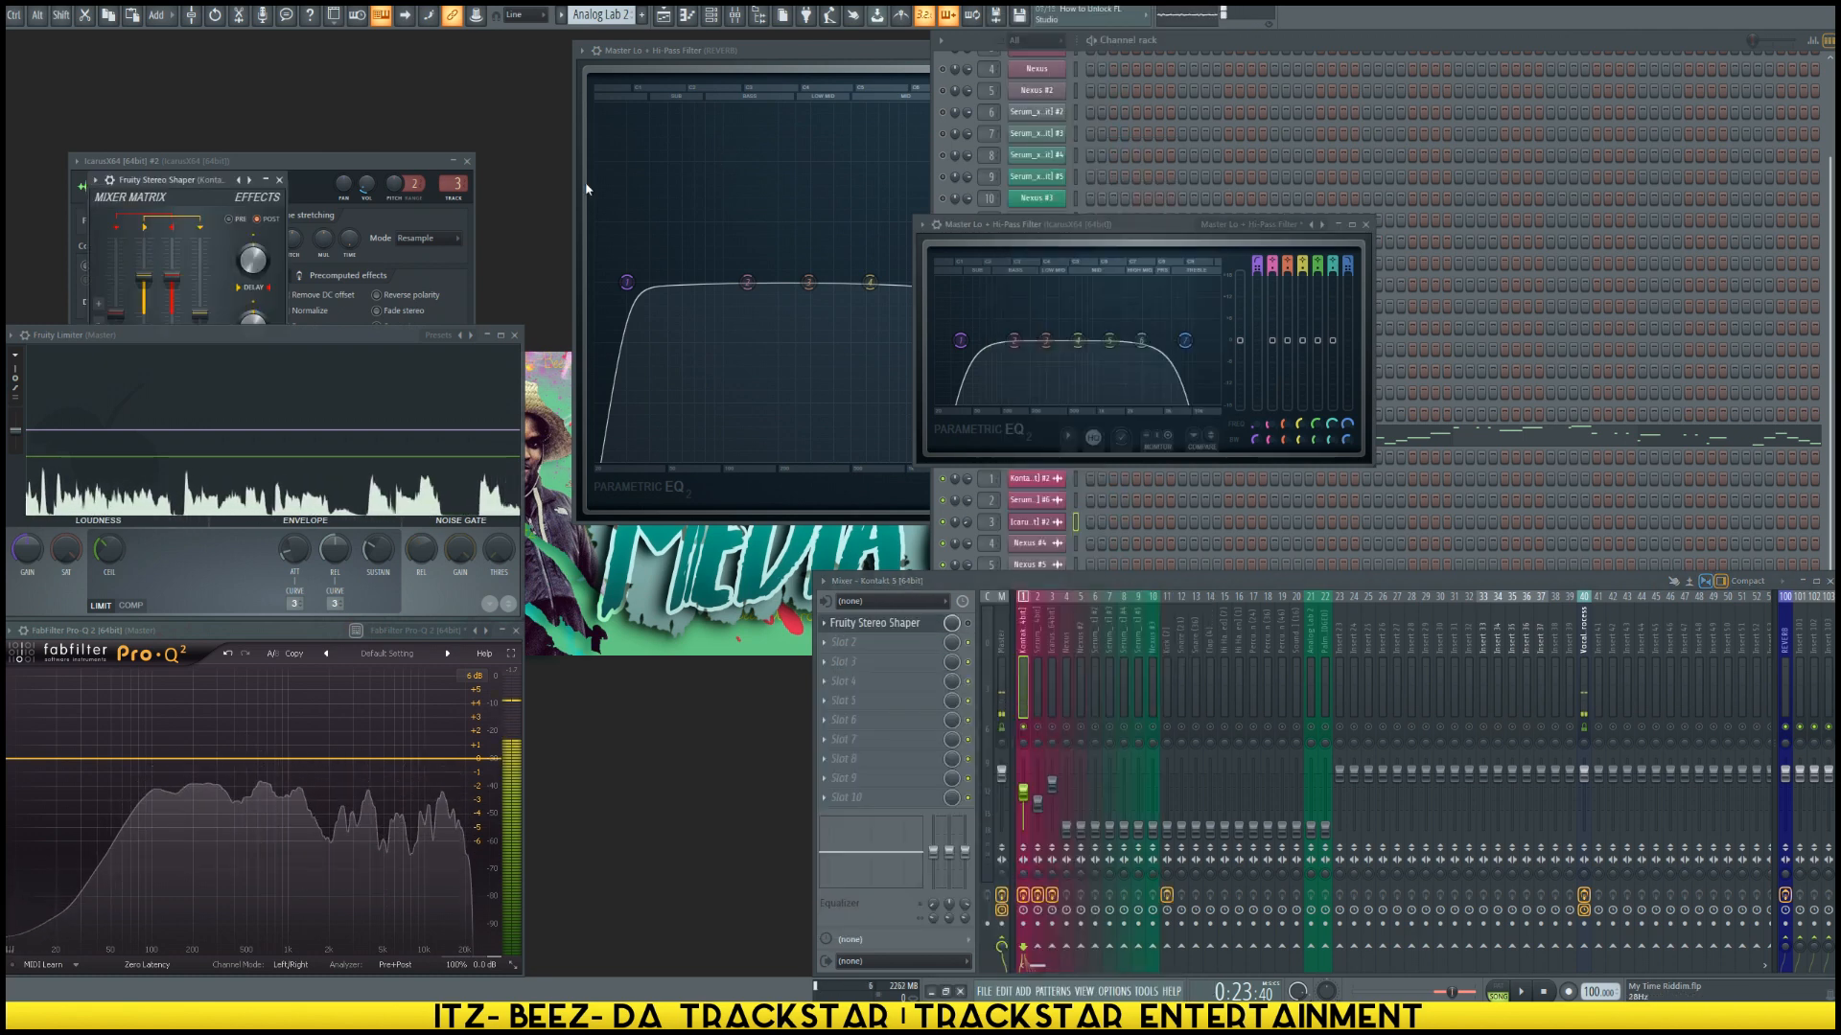
{"action": "left_click_drag", "start_coordinate": [160, 183], "coordinate": [662, 593]}
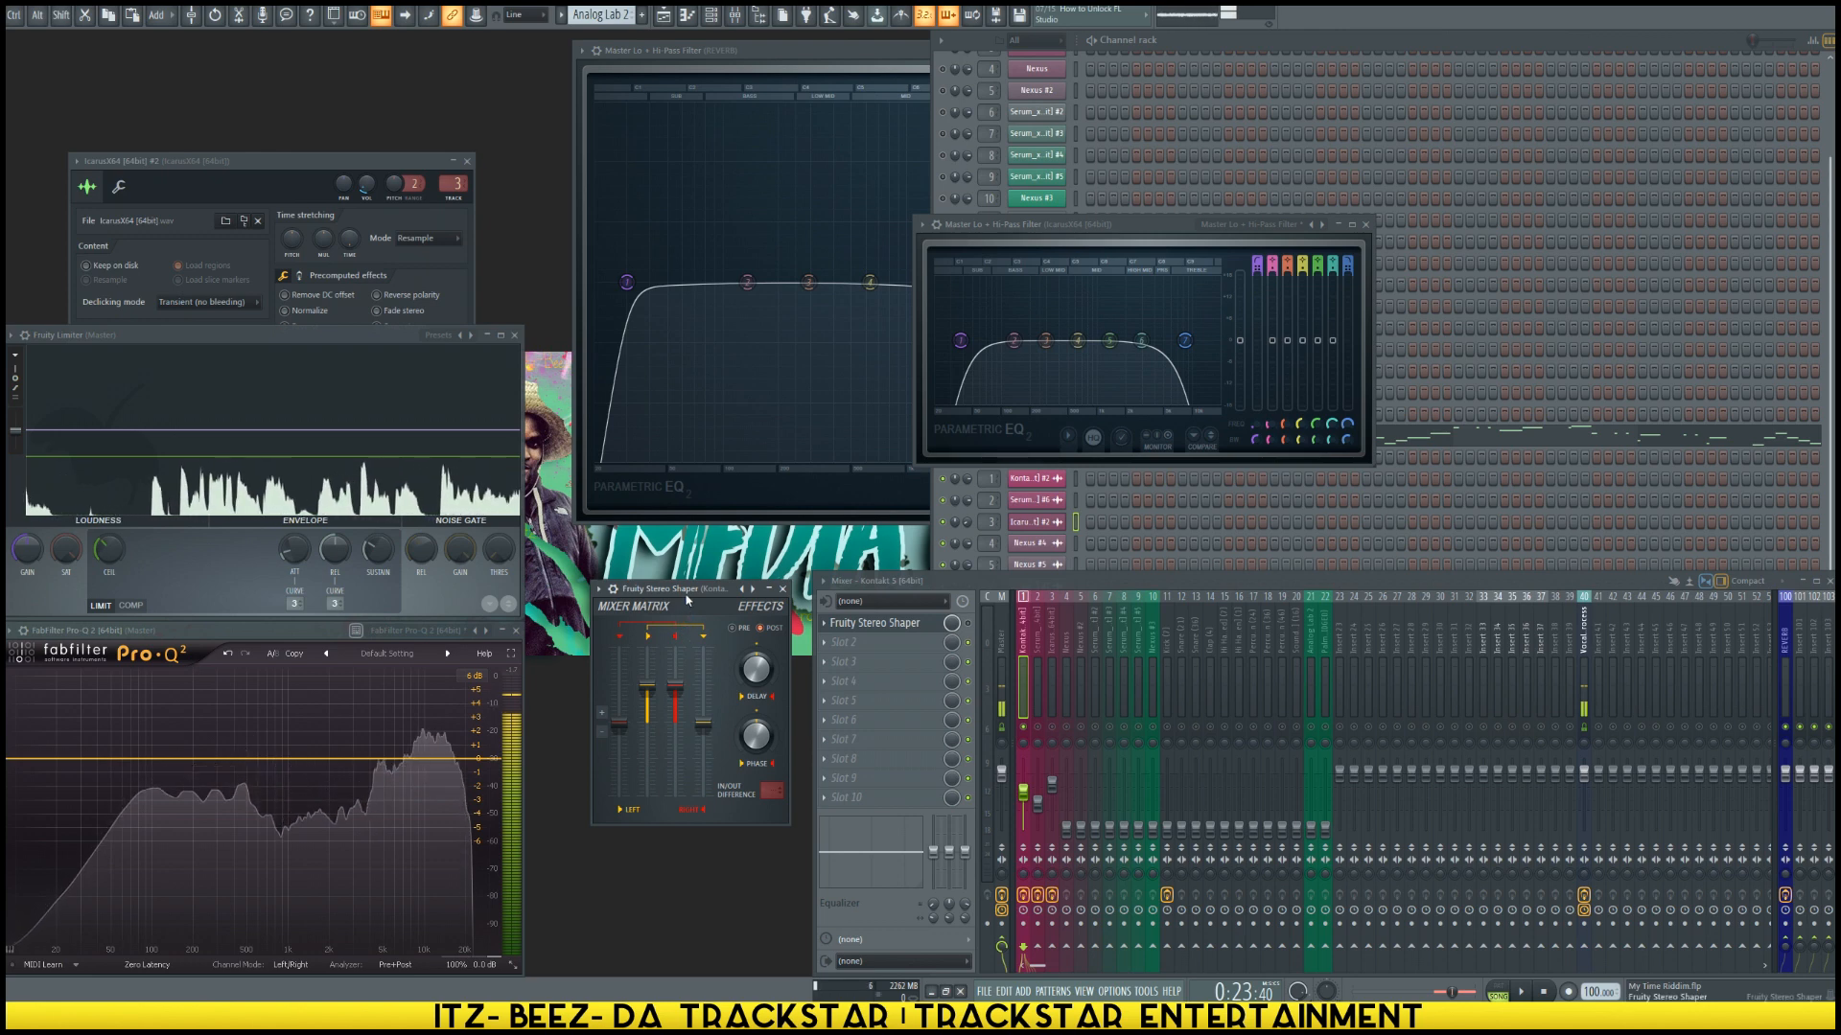
{"action": "left_click_drag", "start_coordinate": [688, 595], "coordinate": [678, 662]}
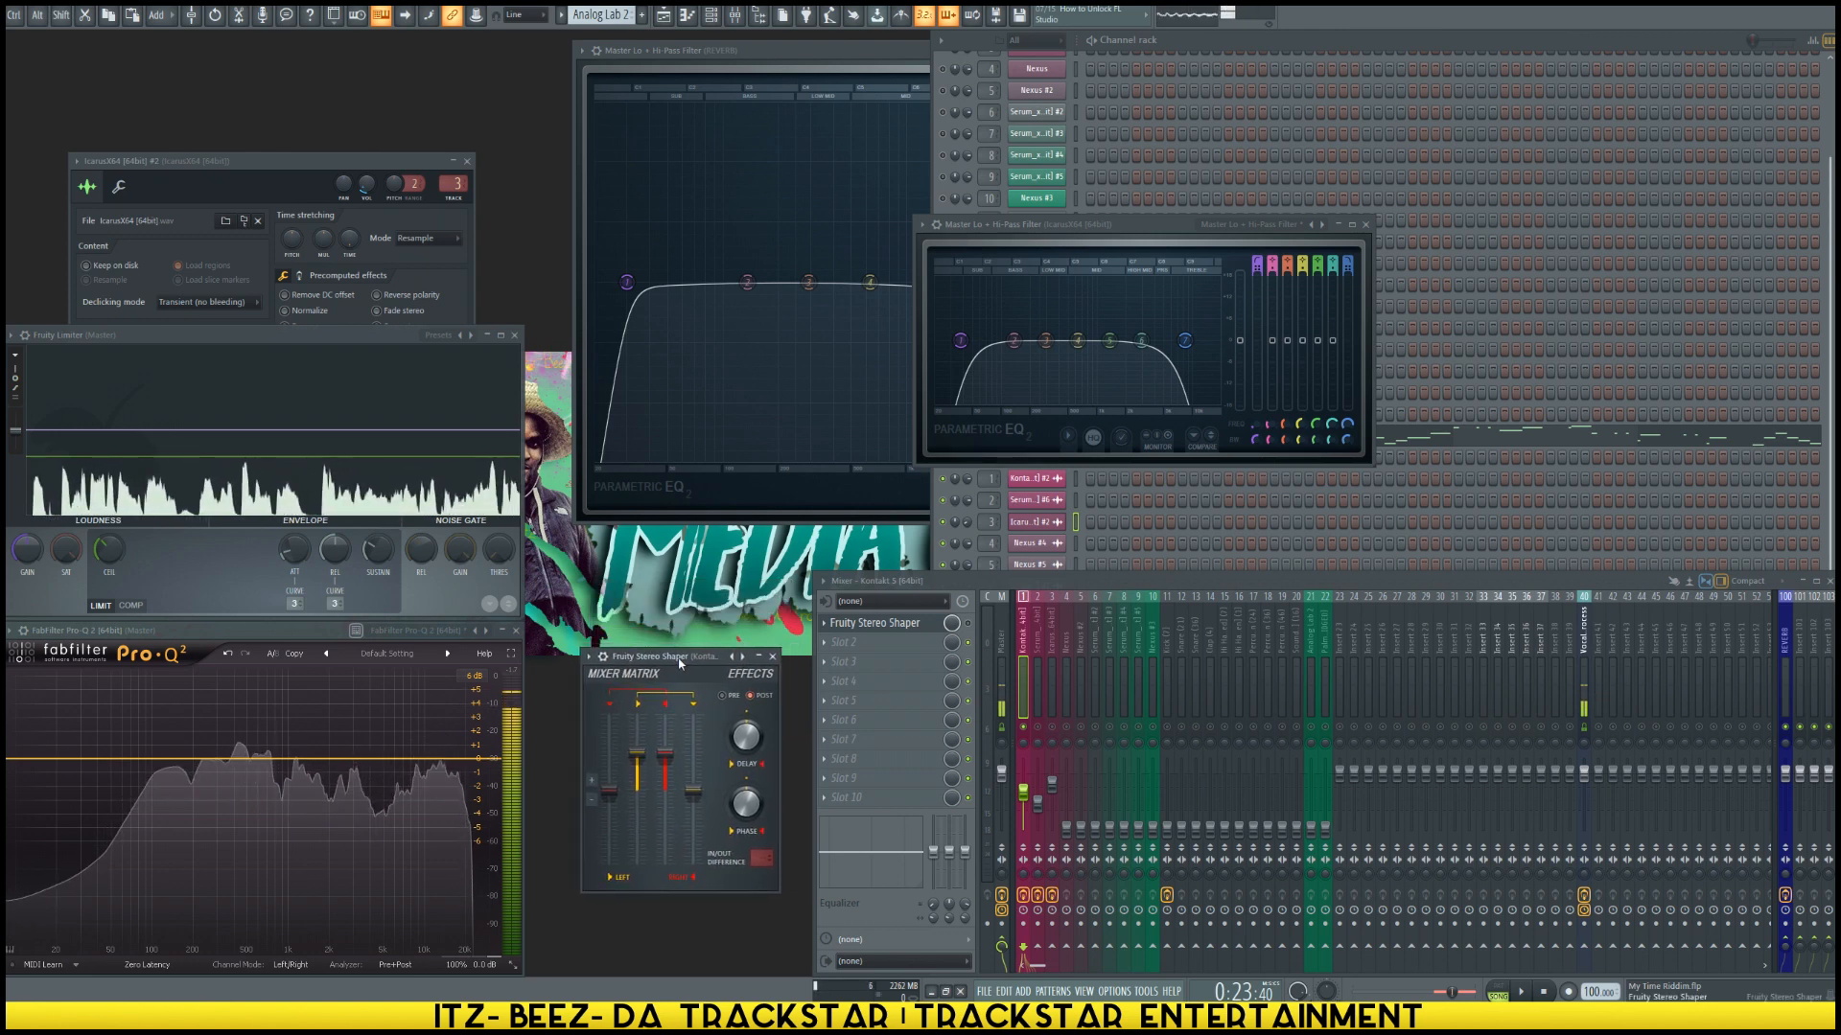
Step: Apply the Delay preset to Fruity Stereo Shaper and audition the Kontakt 5 track
{"action": "left_click", "coordinate": [742, 657]}
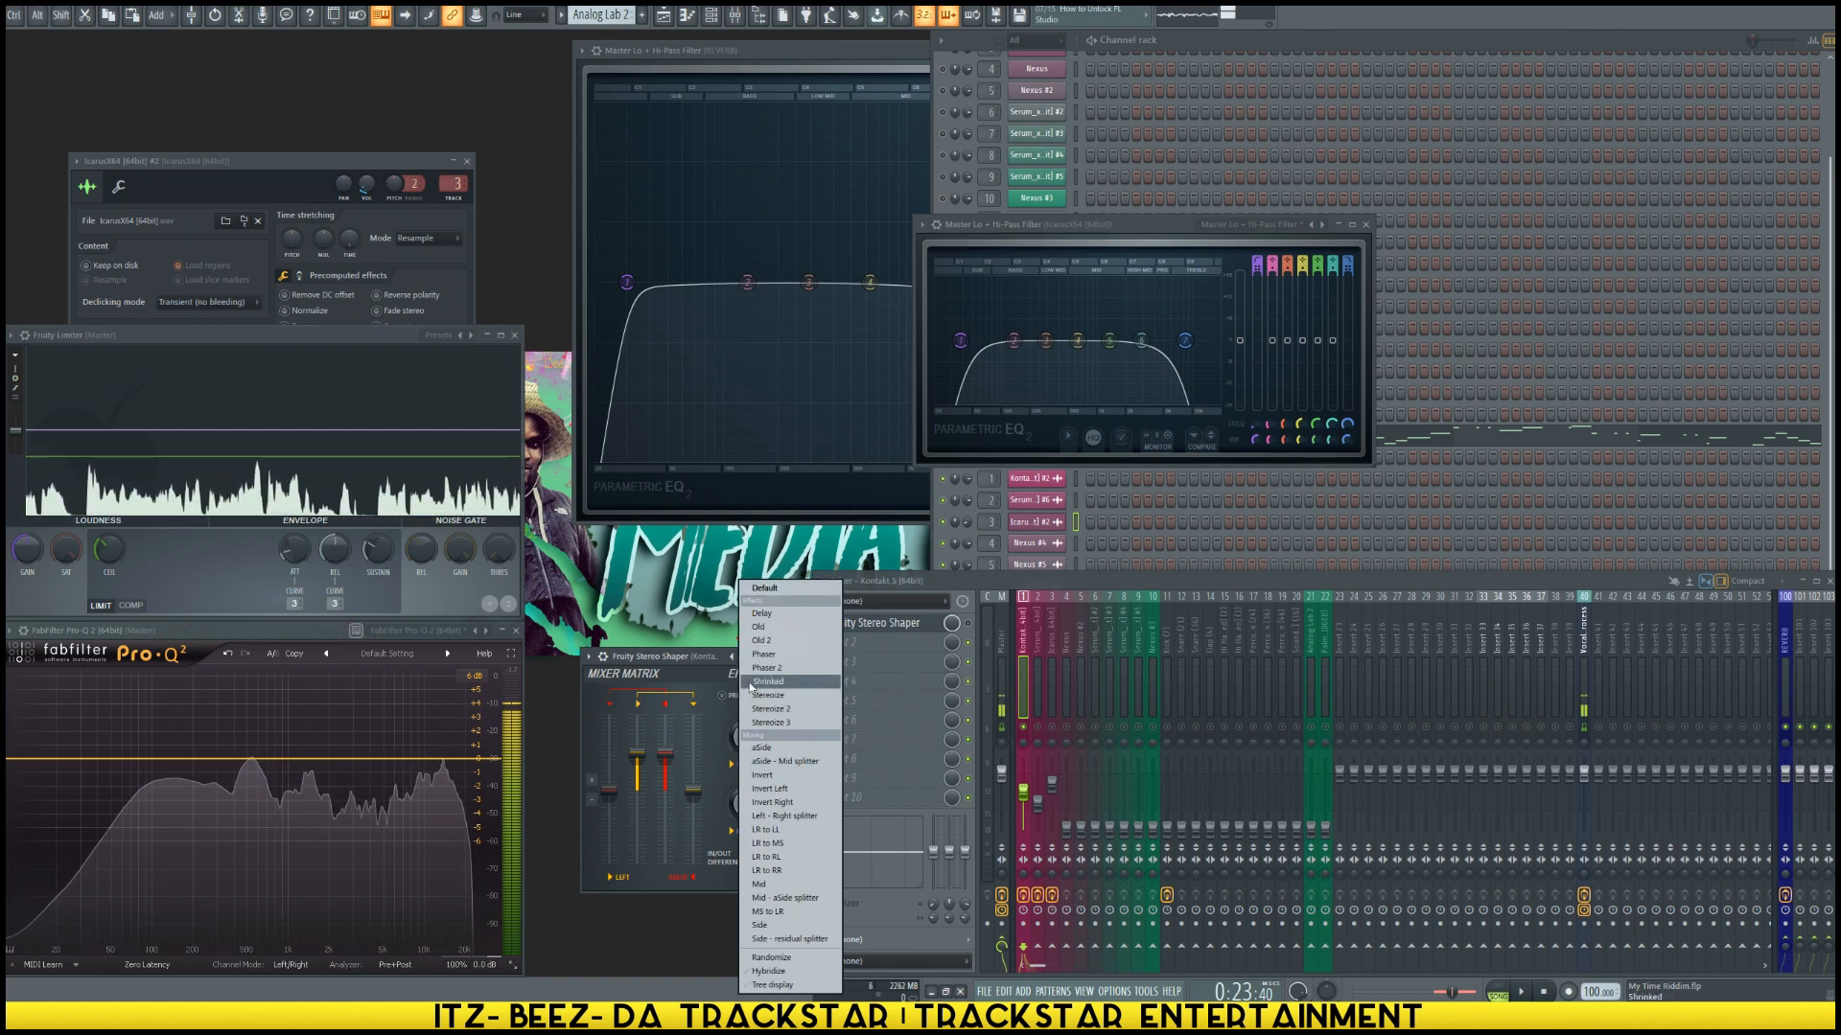
{"action": "left_click", "coordinate": [765, 613]}
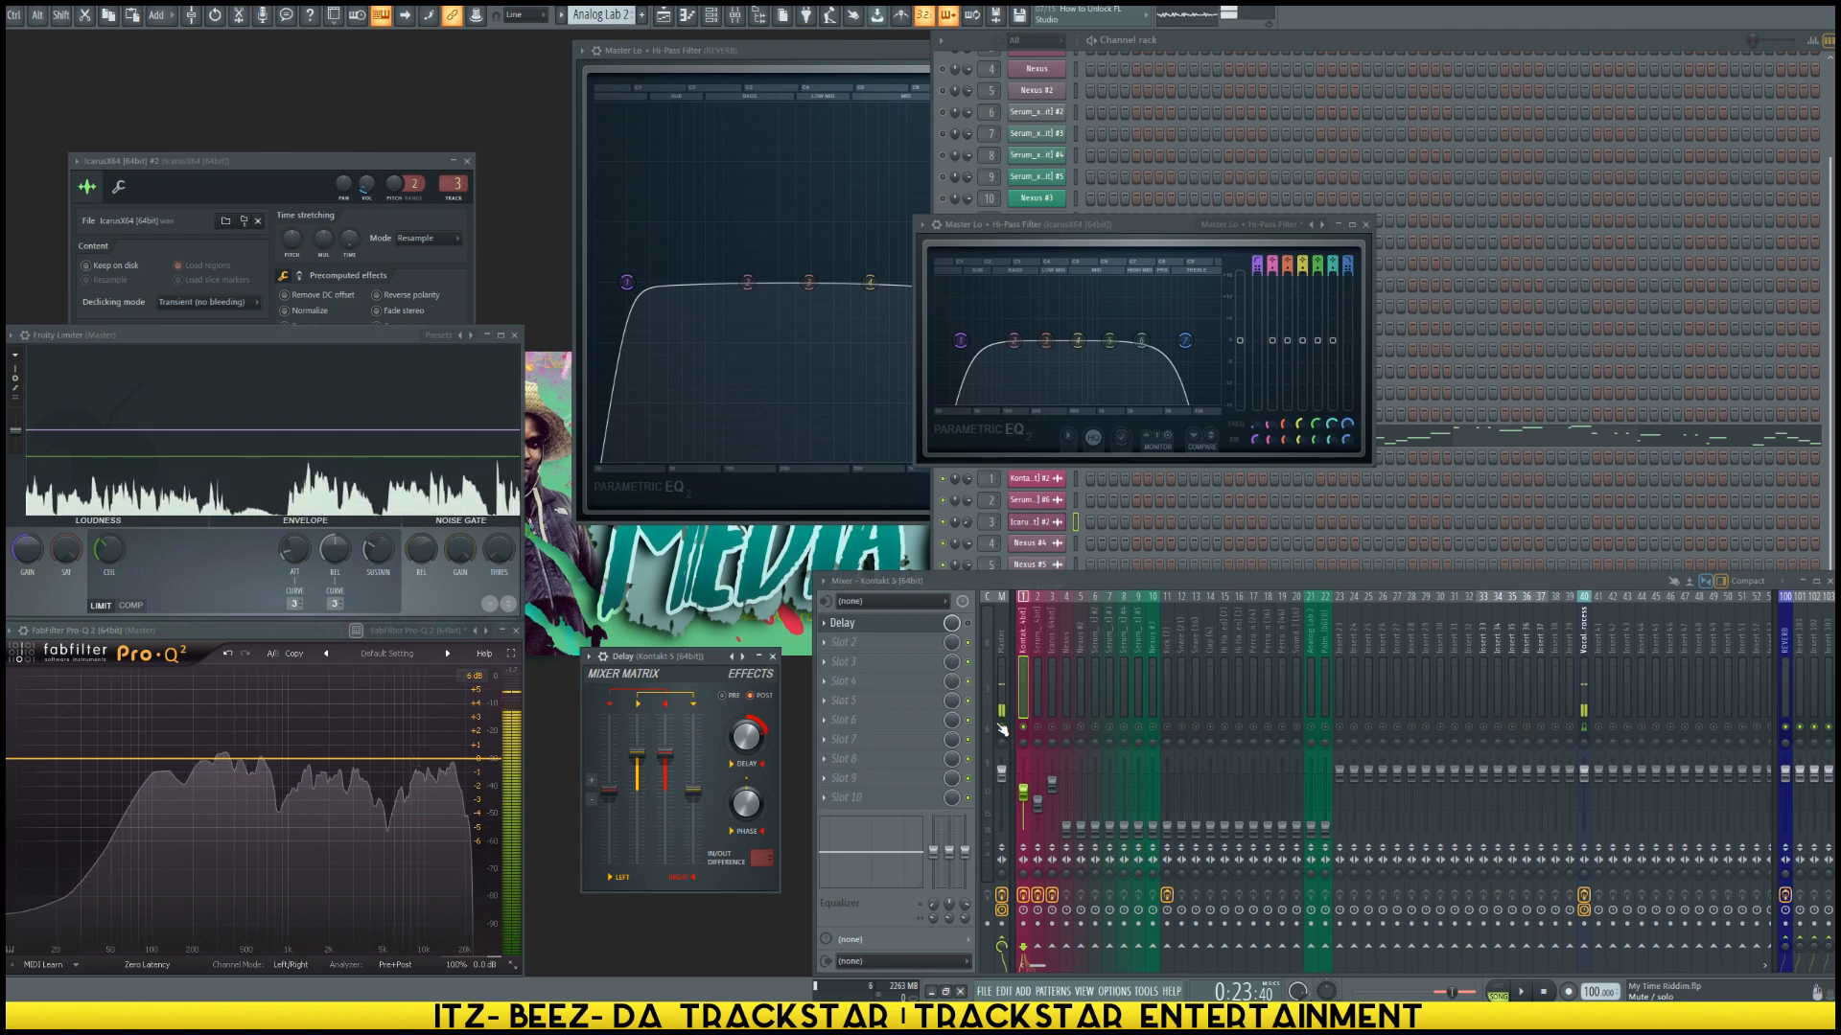
{"action": "key", "text": "space"}
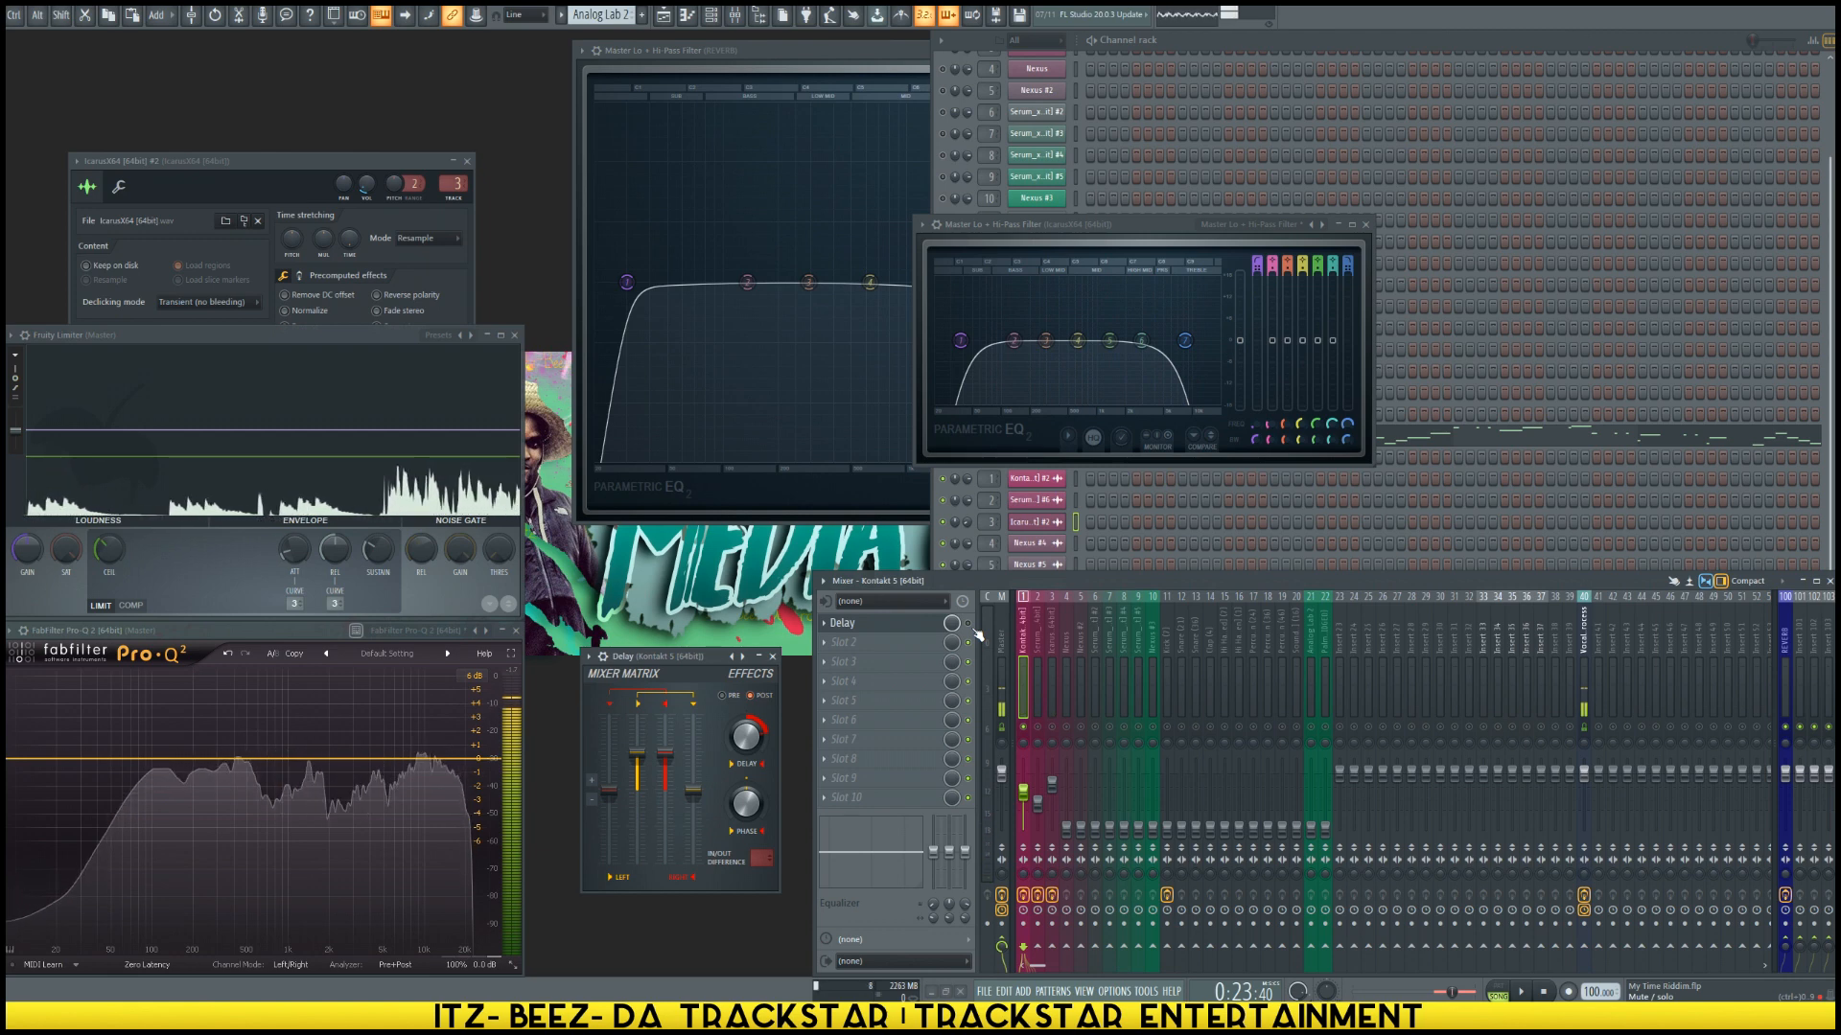
{"action": "key", "text": "space"}
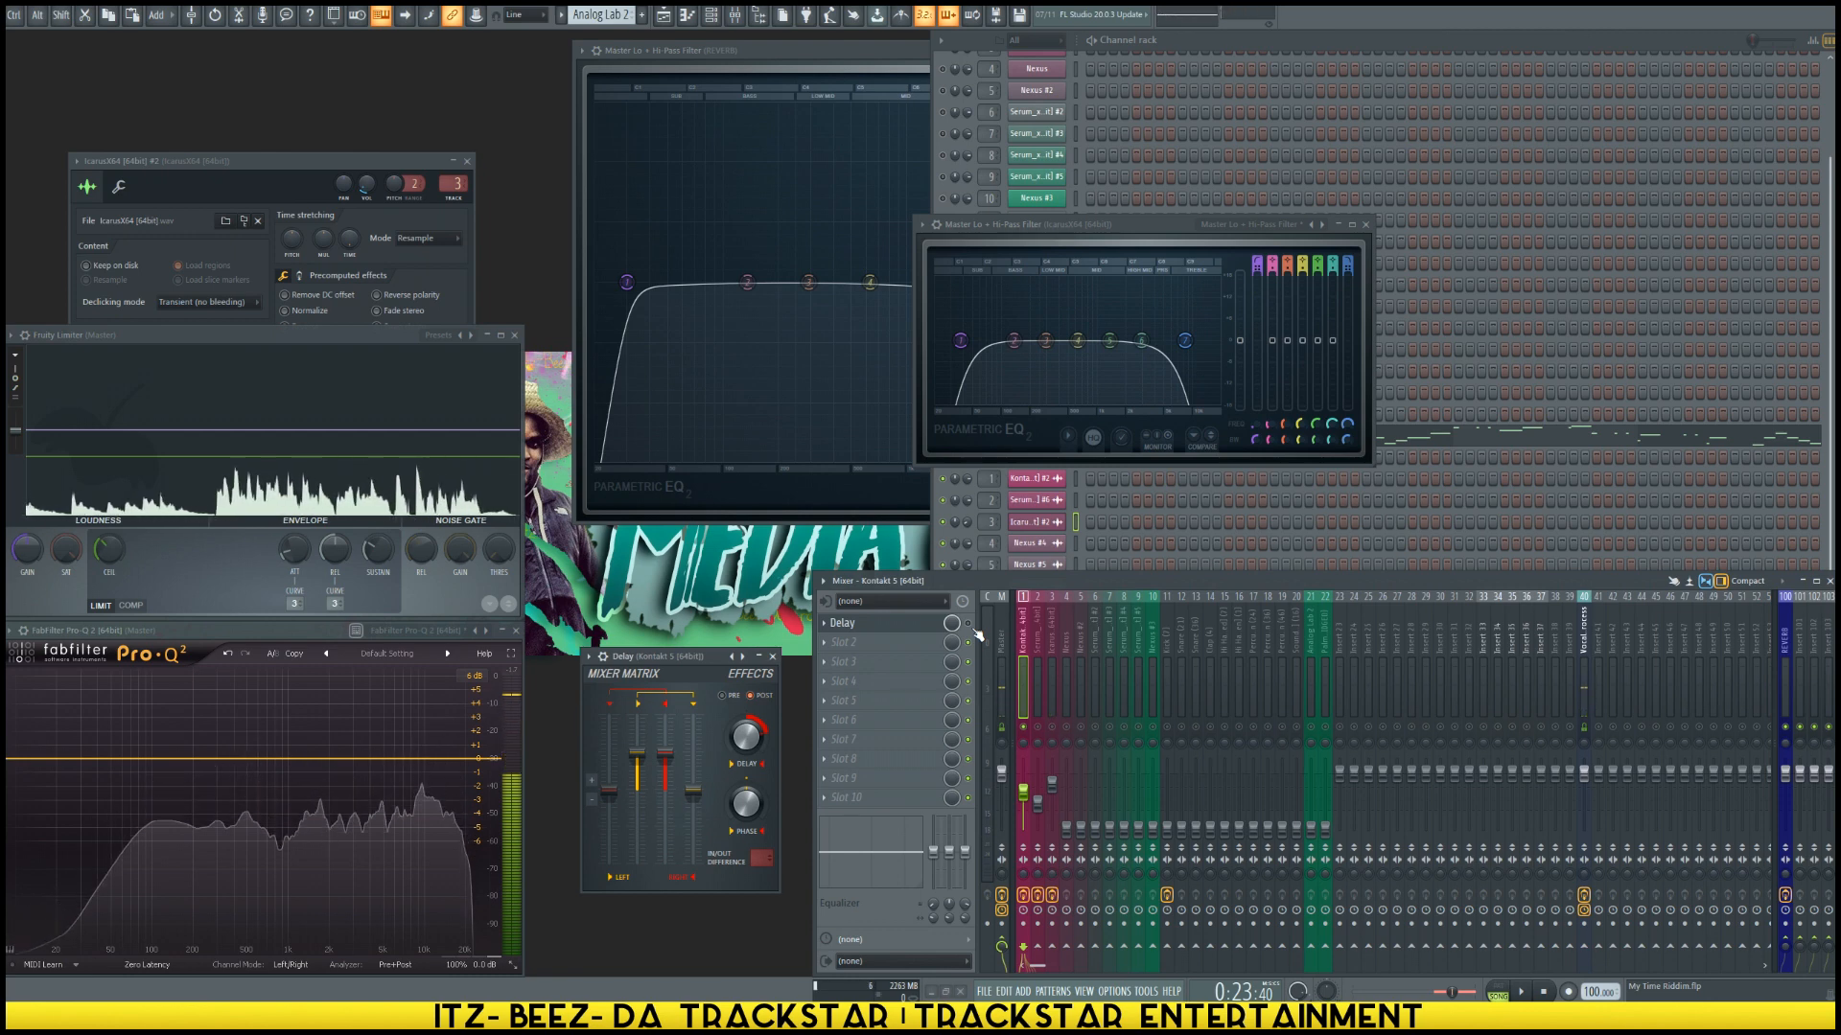
Step: Load Fruity Parametric EQ 2 in slot 2 of the Kontakt 5 track, place its window above the mixer, and hide the channel rack
{"action": "left_click", "coordinate": [899, 644]}
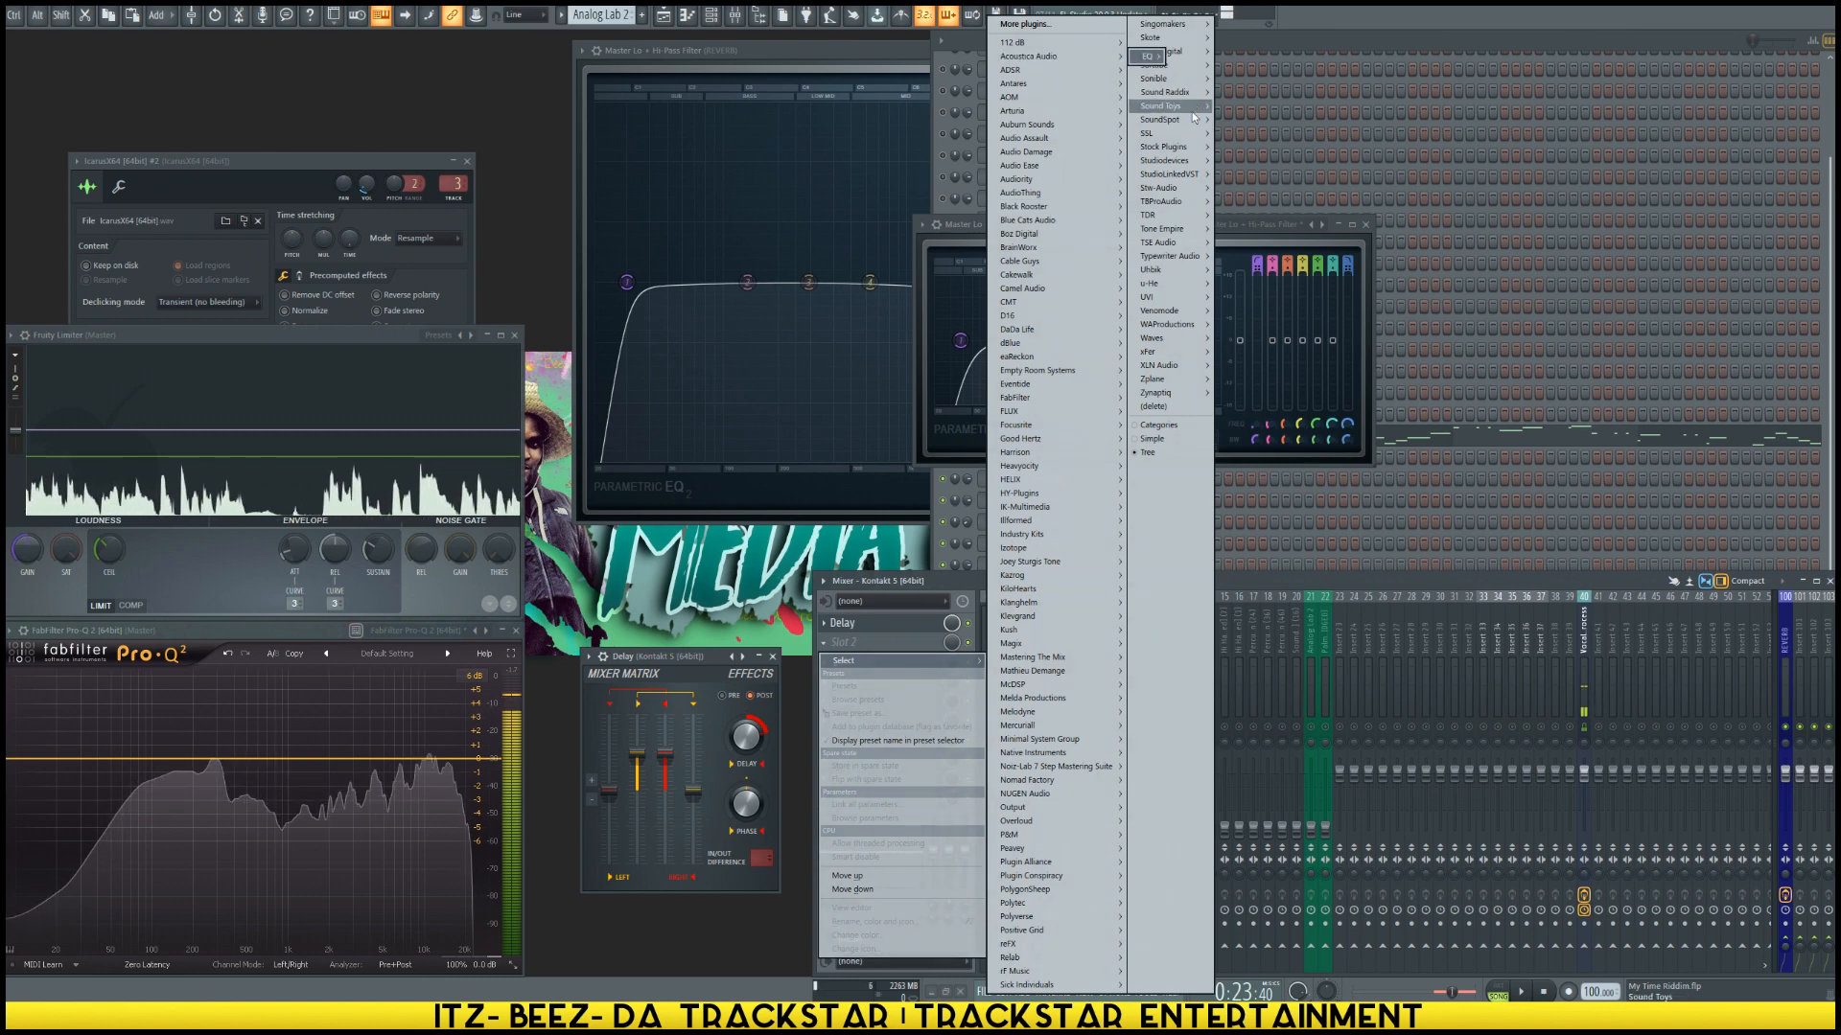
{"action": "mouse_move", "coordinate": [1163, 147]}
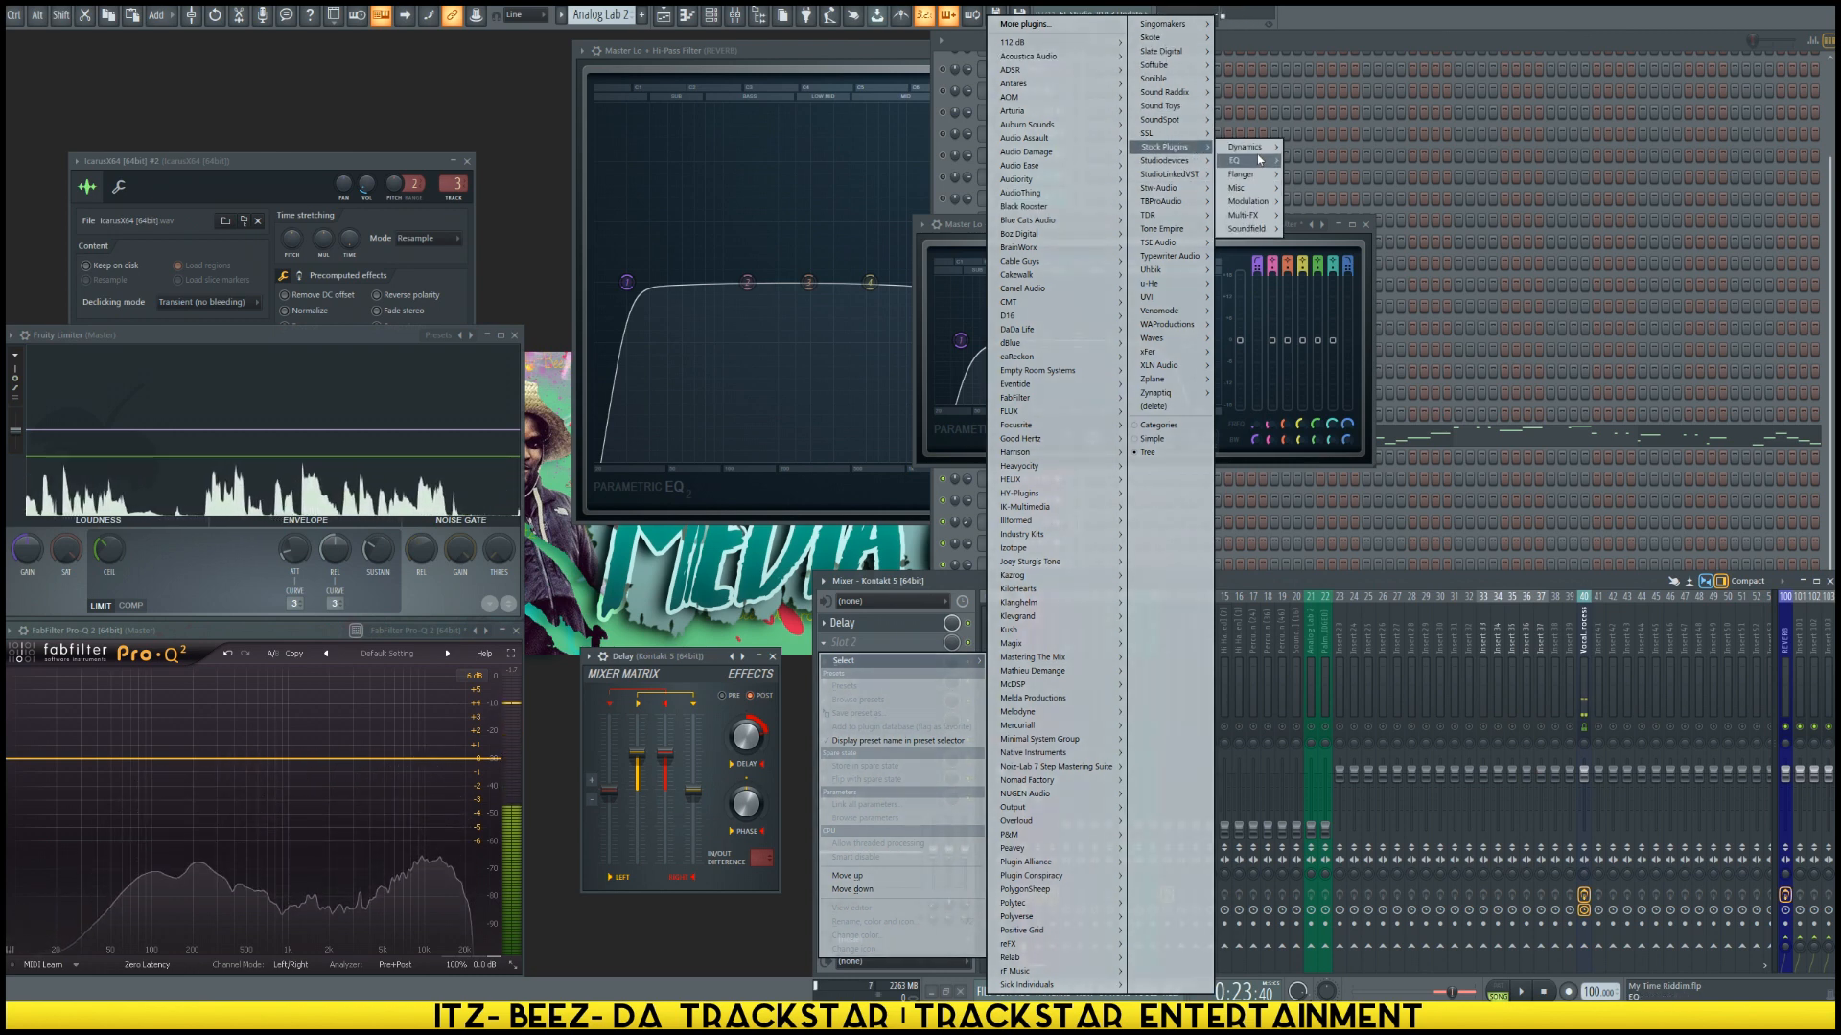
{"action": "mouse_move", "coordinate": [1237, 160]}
{"action": "left_click", "coordinate": [1310, 161]}
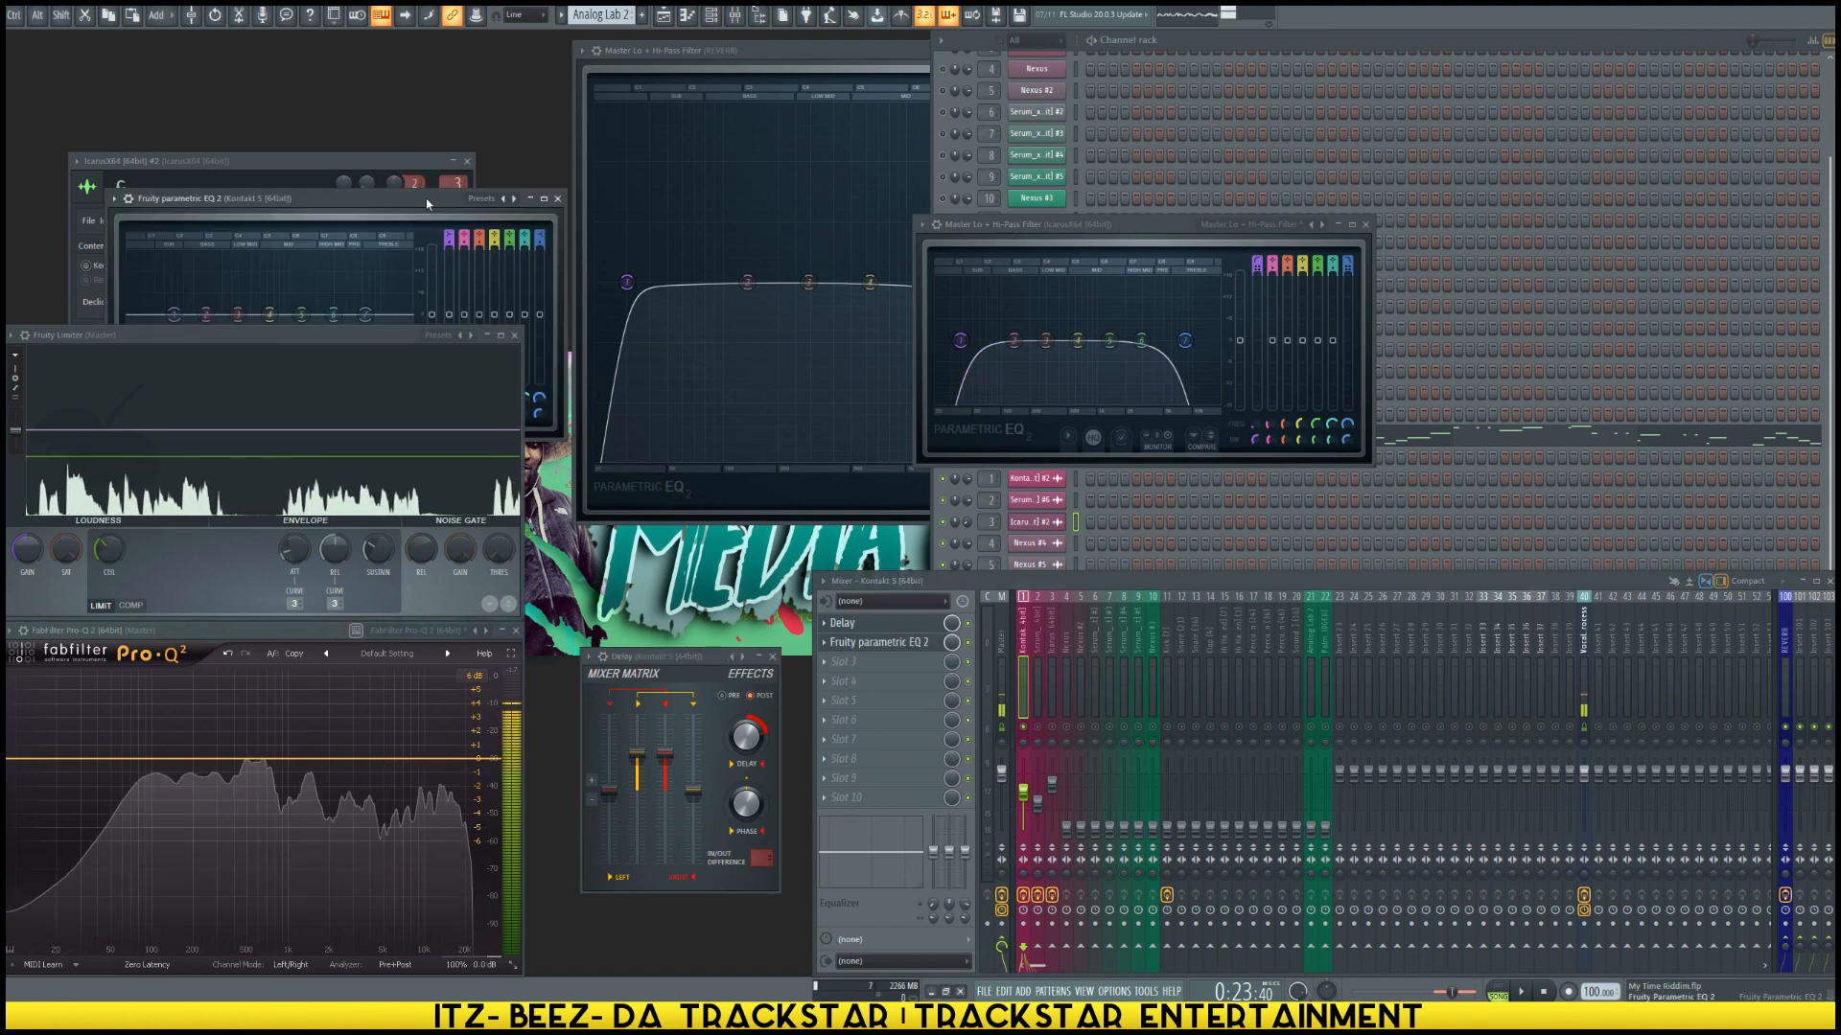
{"action": "left_click_drag", "start_coordinate": [1204, 242], "coordinate": [1015, 328]}
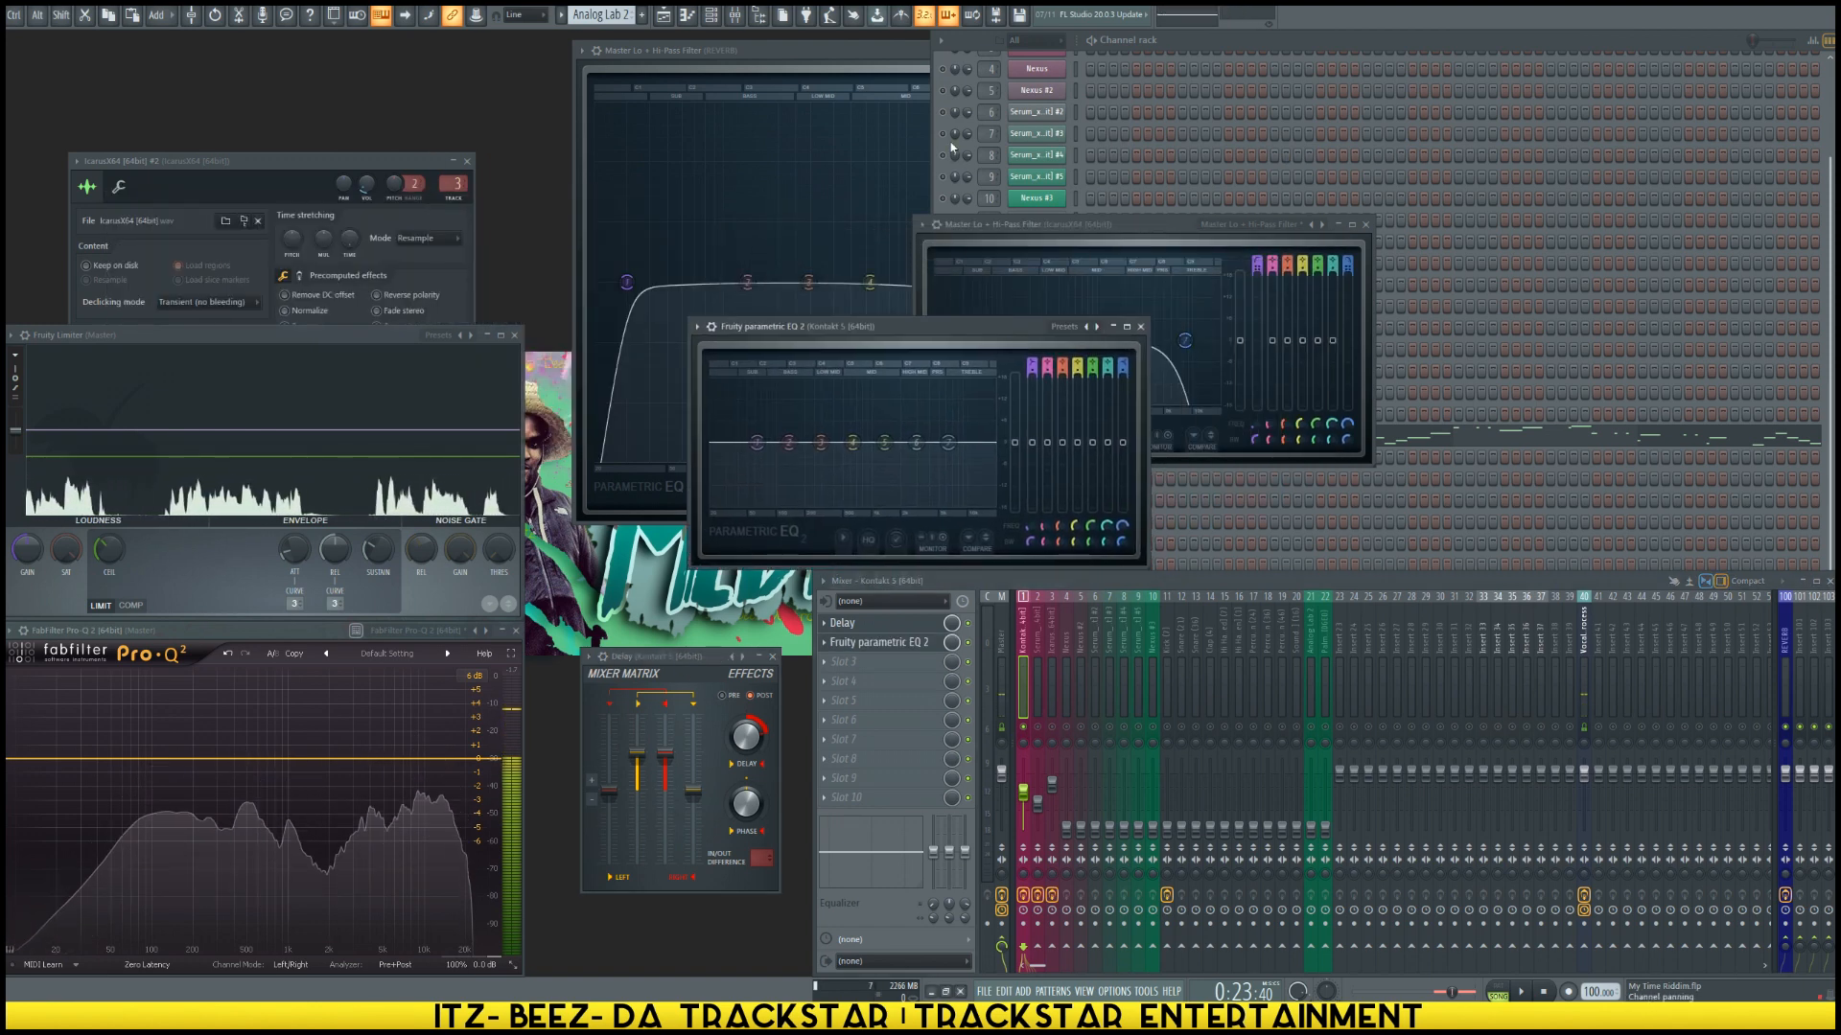
{"action": "key", "text": "F6"}
{"action": "key", "text": "F6"}
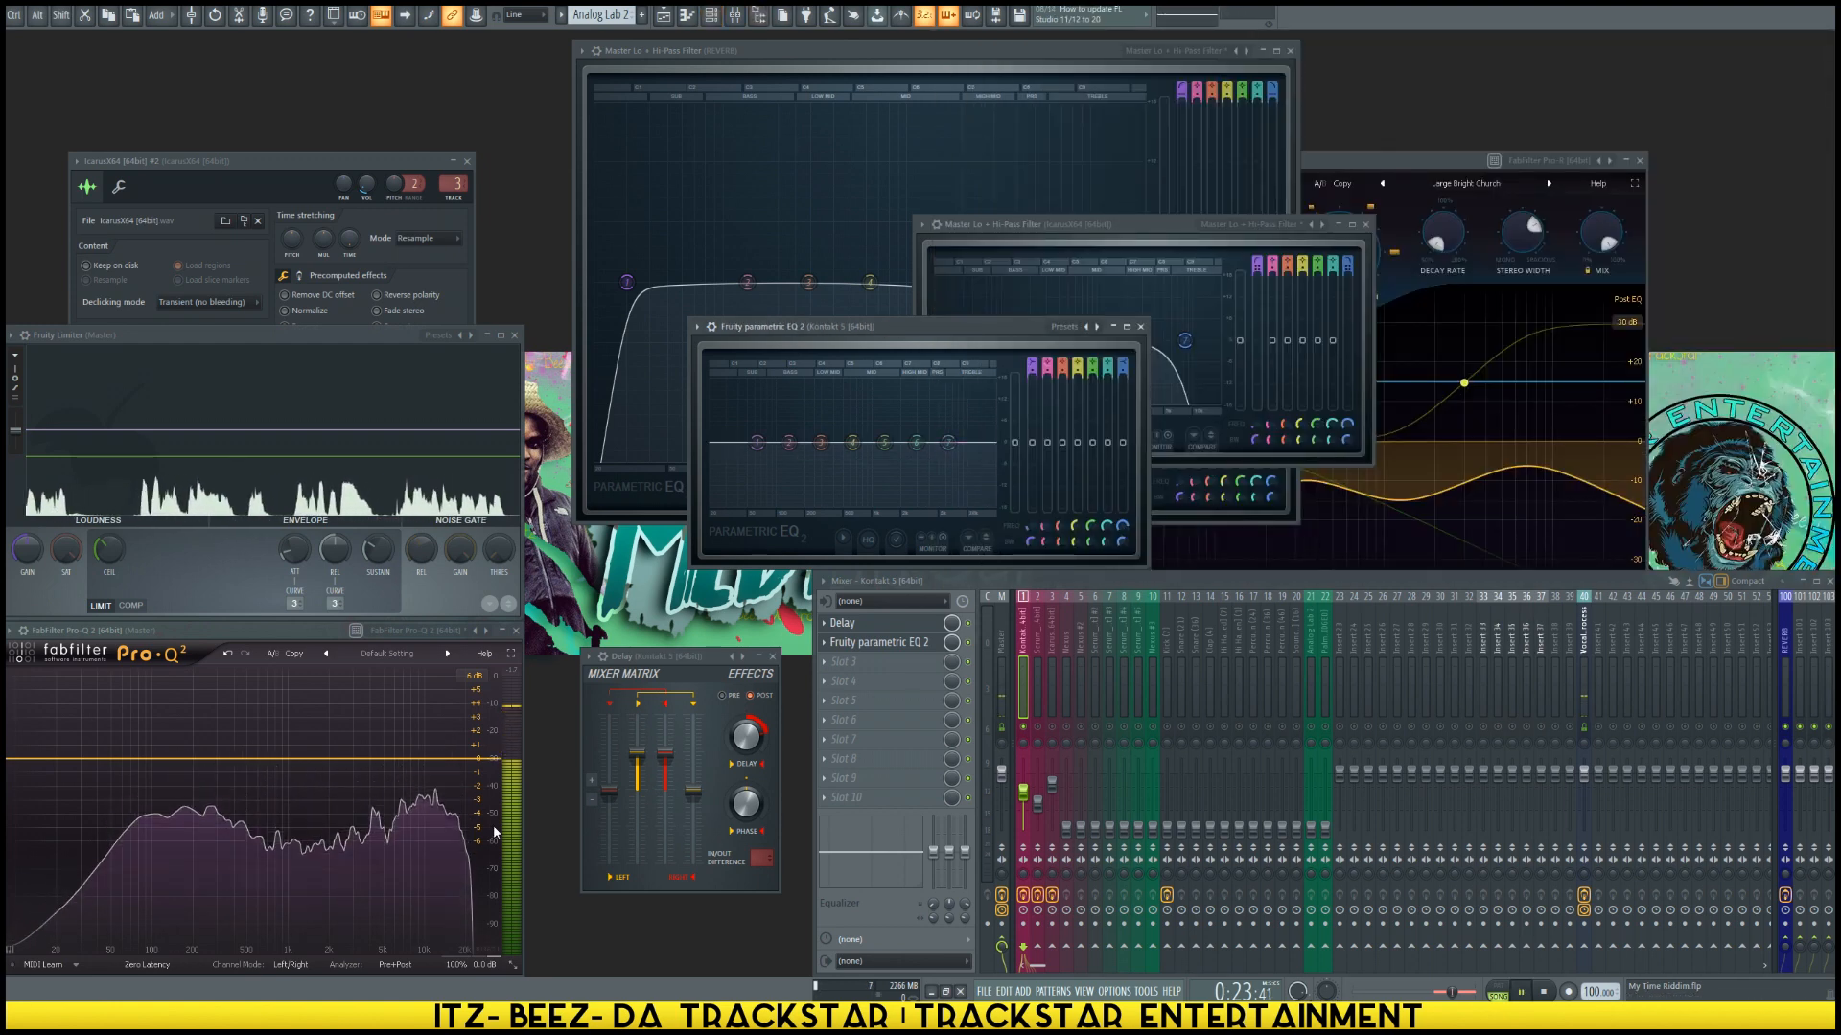
{"action": "key", "text": "space"}
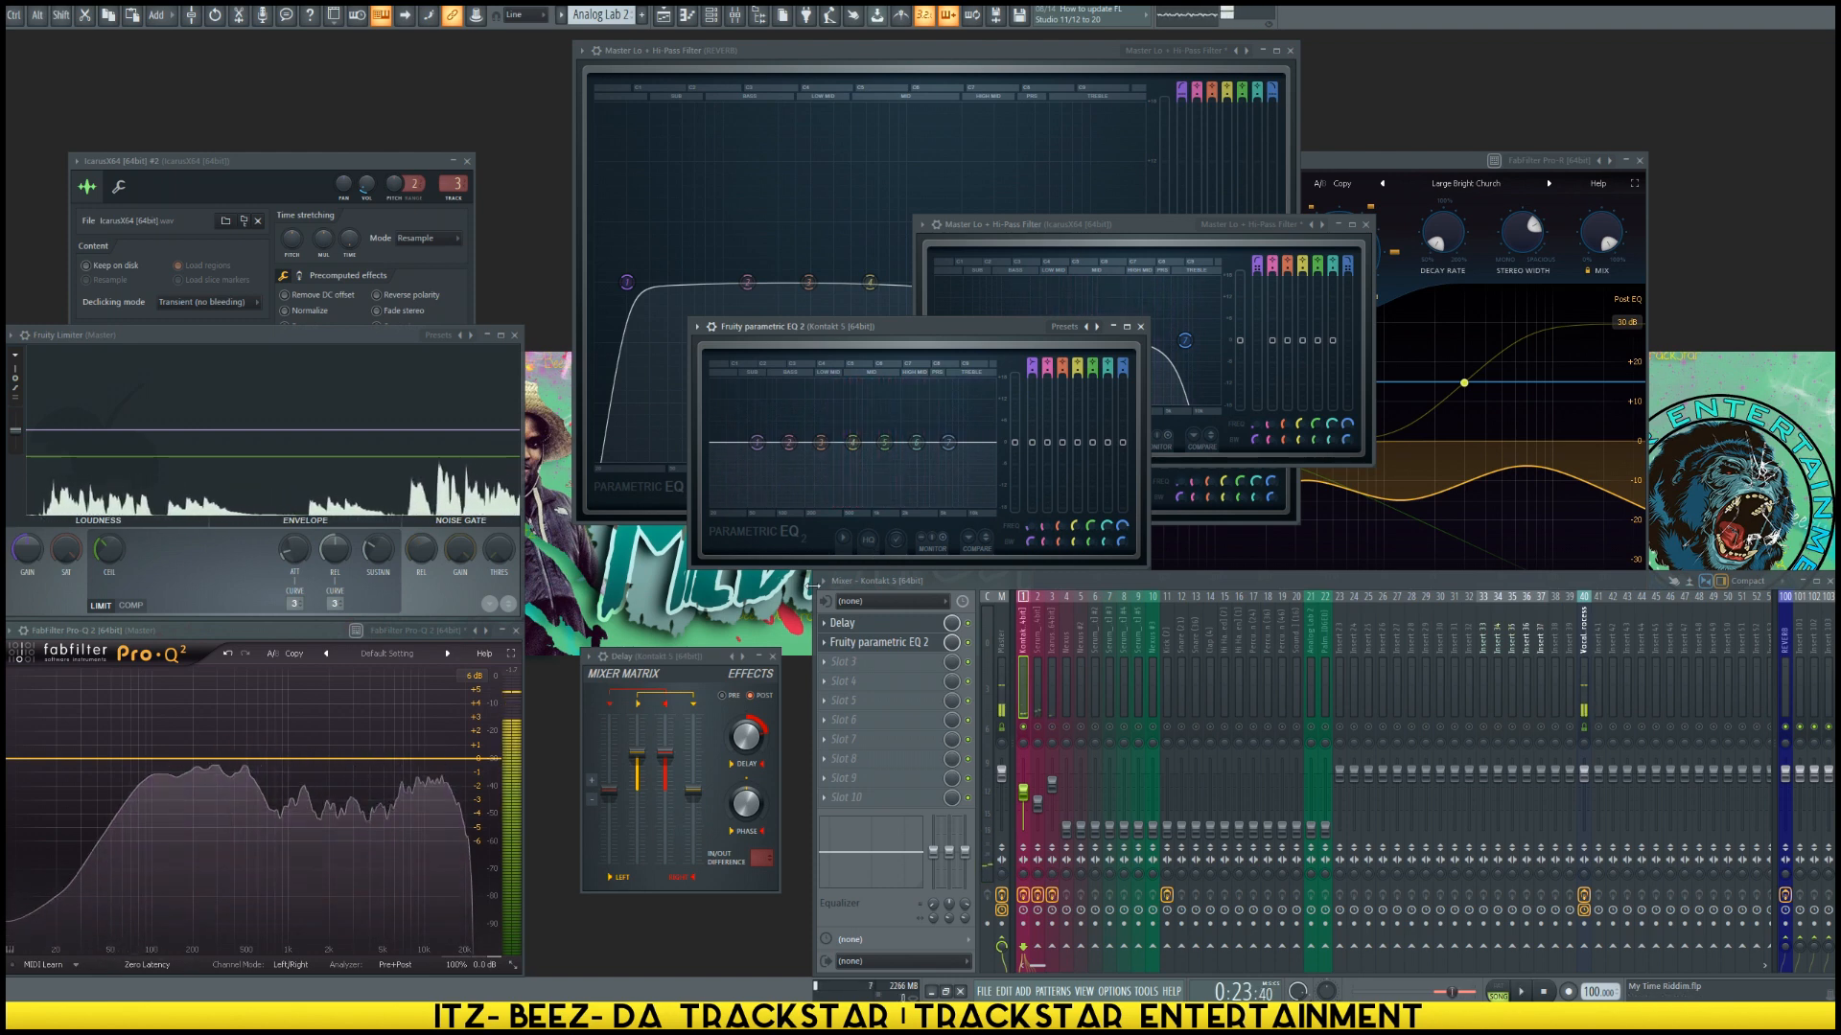
Step: Apply the Master Lo + Hi-Pass Filter preset to the Kontakt 5 EQ and raise its high-pass cutoff into the low mids
{"action": "left_click", "coordinate": [1085, 326]}
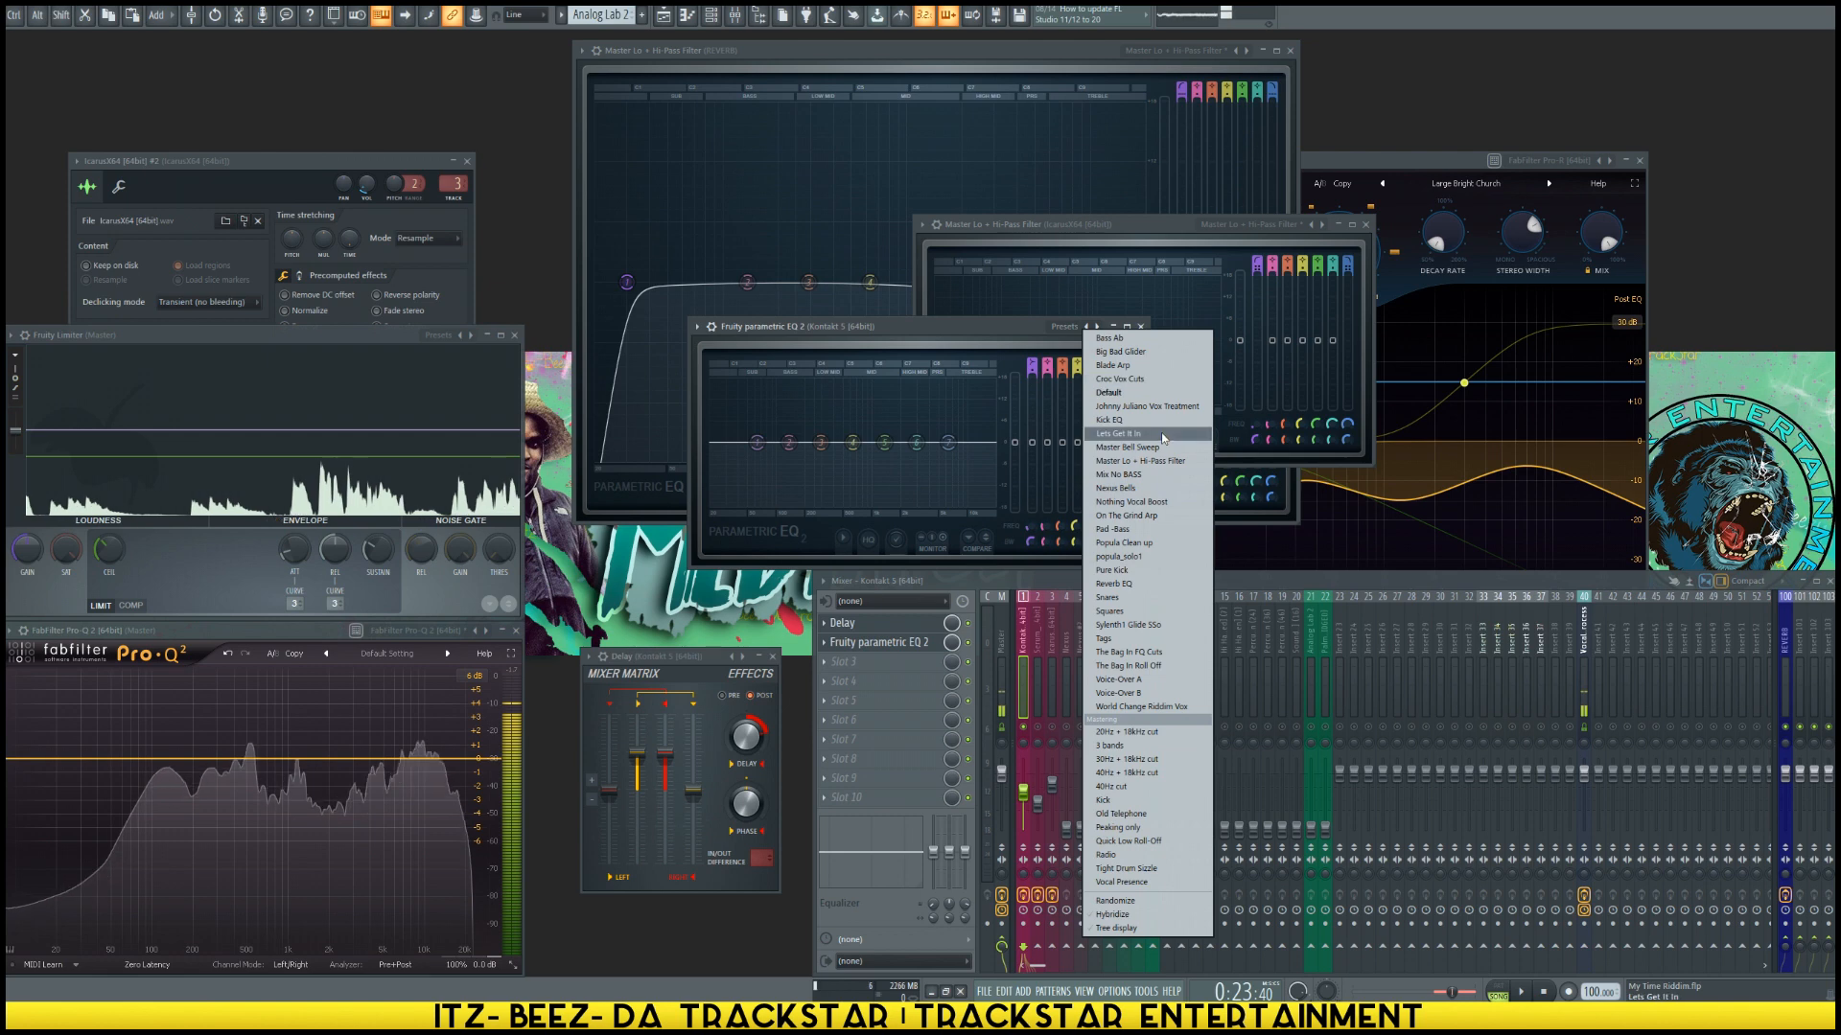
{"action": "left_click", "coordinate": [1141, 462]}
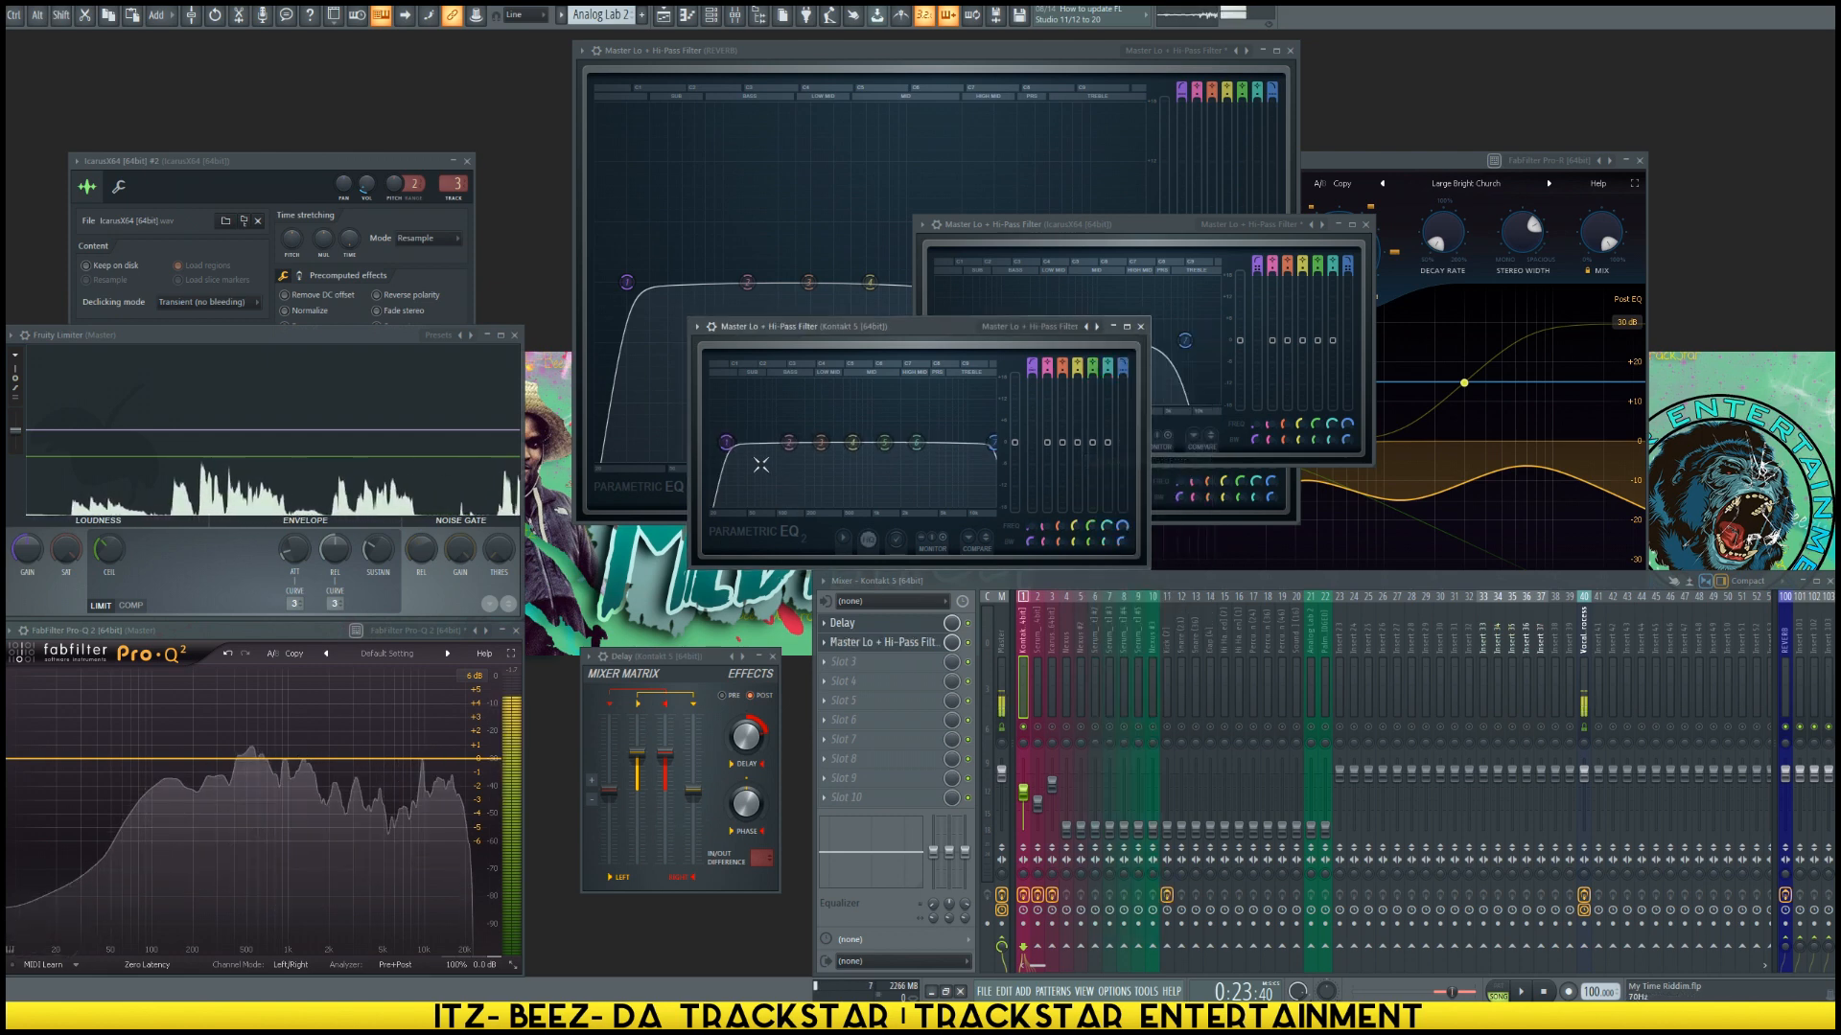
{"action": "left_click_drag", "start_coordinate": [727, 445], "coordinate": [826, 451]}
{"action": "key", "text": "space"}
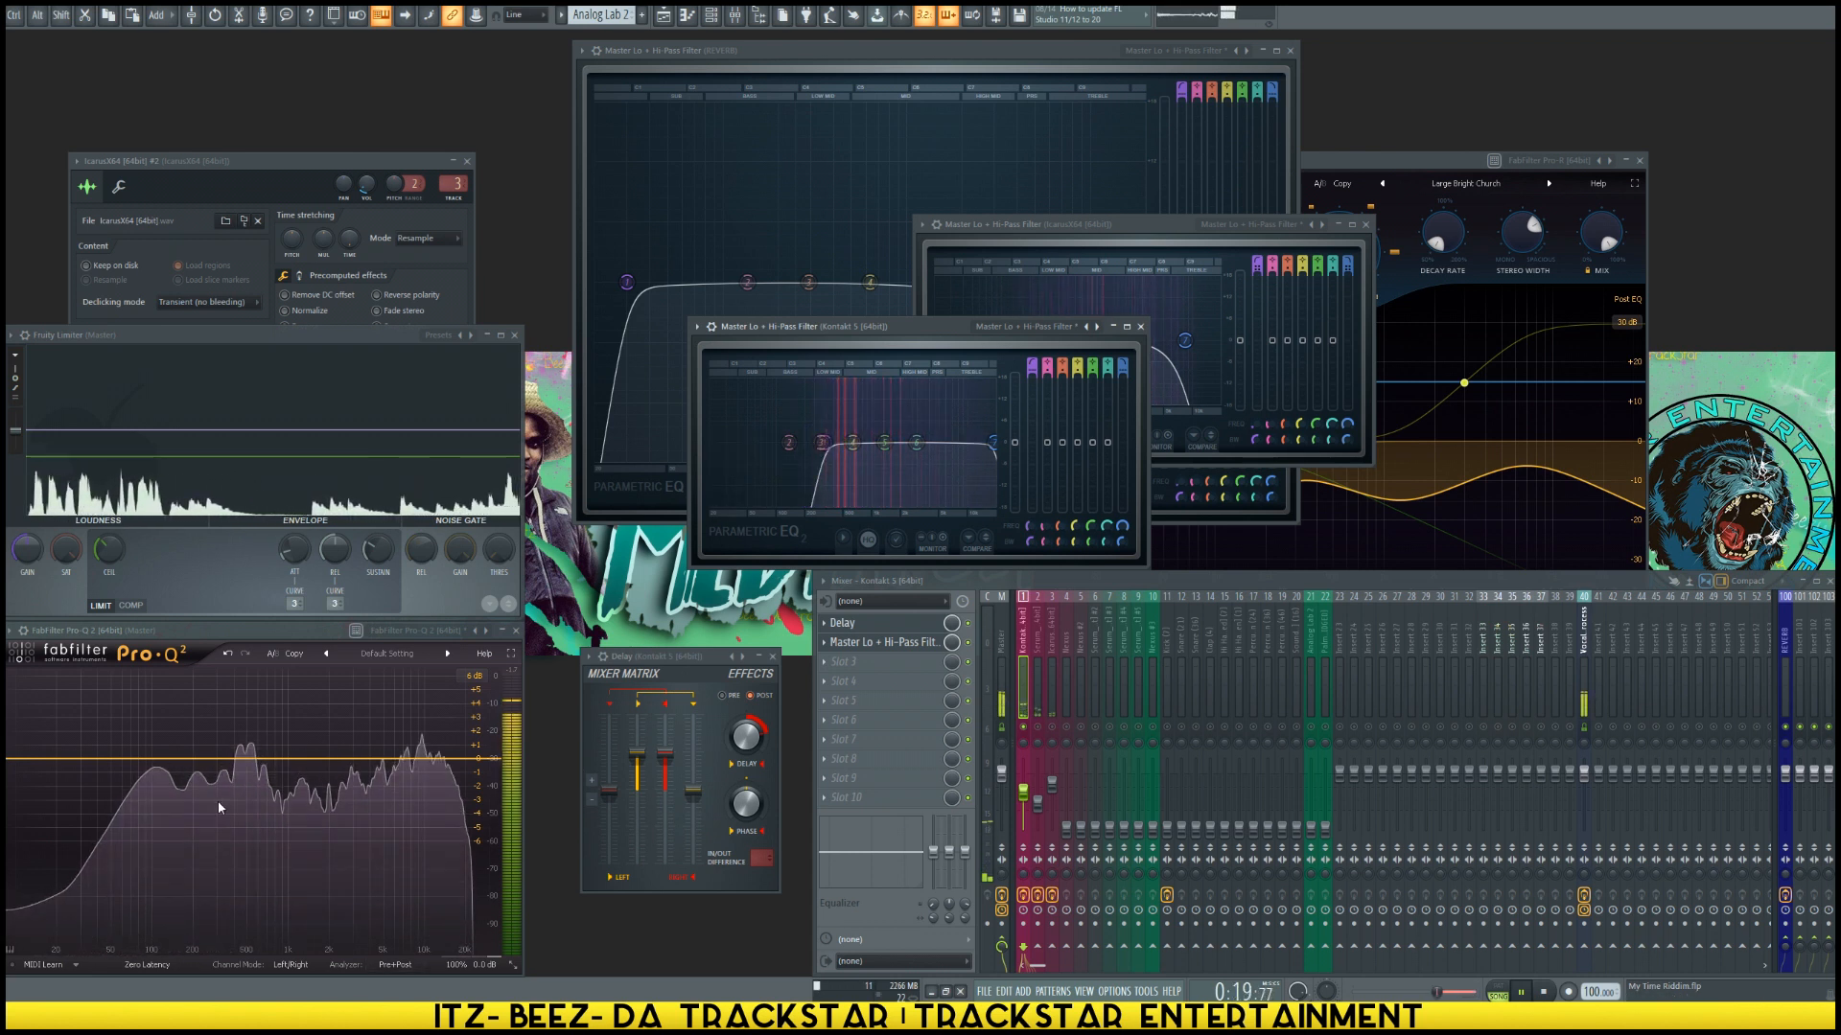
Step: Move band 6 of the Kontakt 5 EQ higher with a slight boost, and fine-tune the high-pass cutoff while listening
{"action": "left_click_drag", "start_coordinate": [915, 442], "coordinate": [956, 443]}
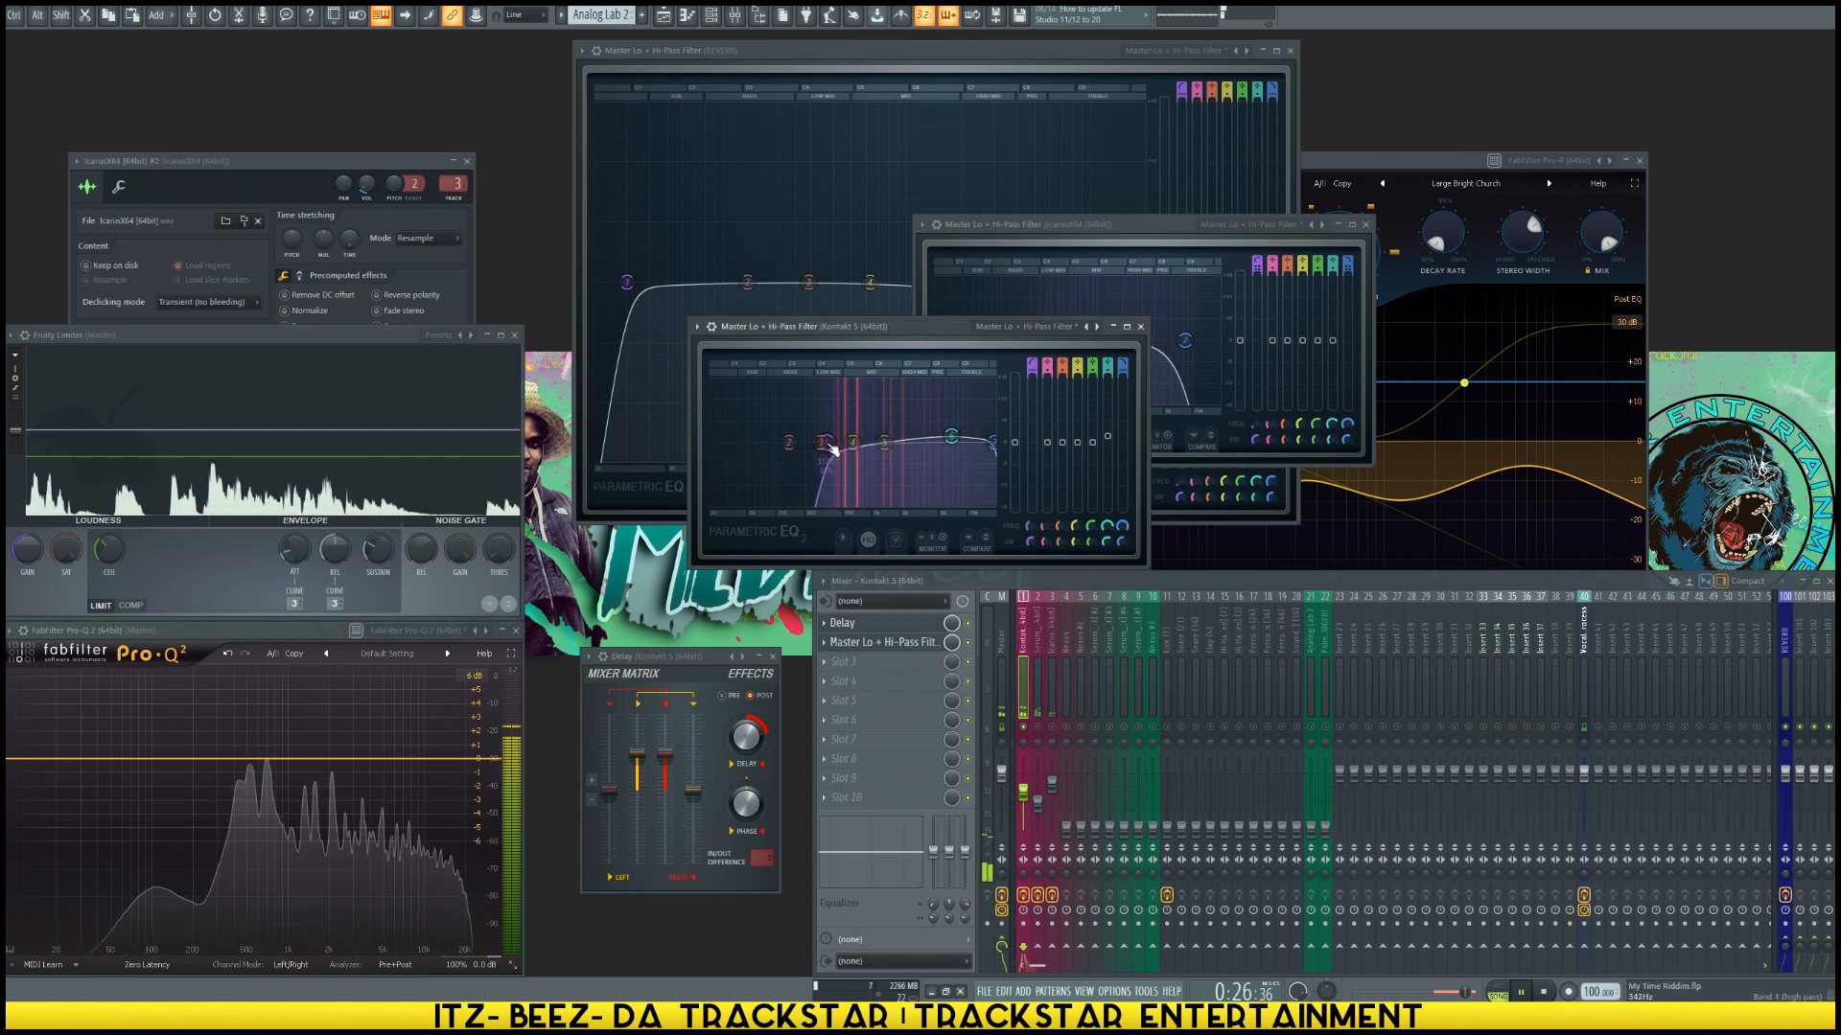
{"action": "left_click_drag", "start_coordinate": [831, 447], "coordinate": [831, 447]}
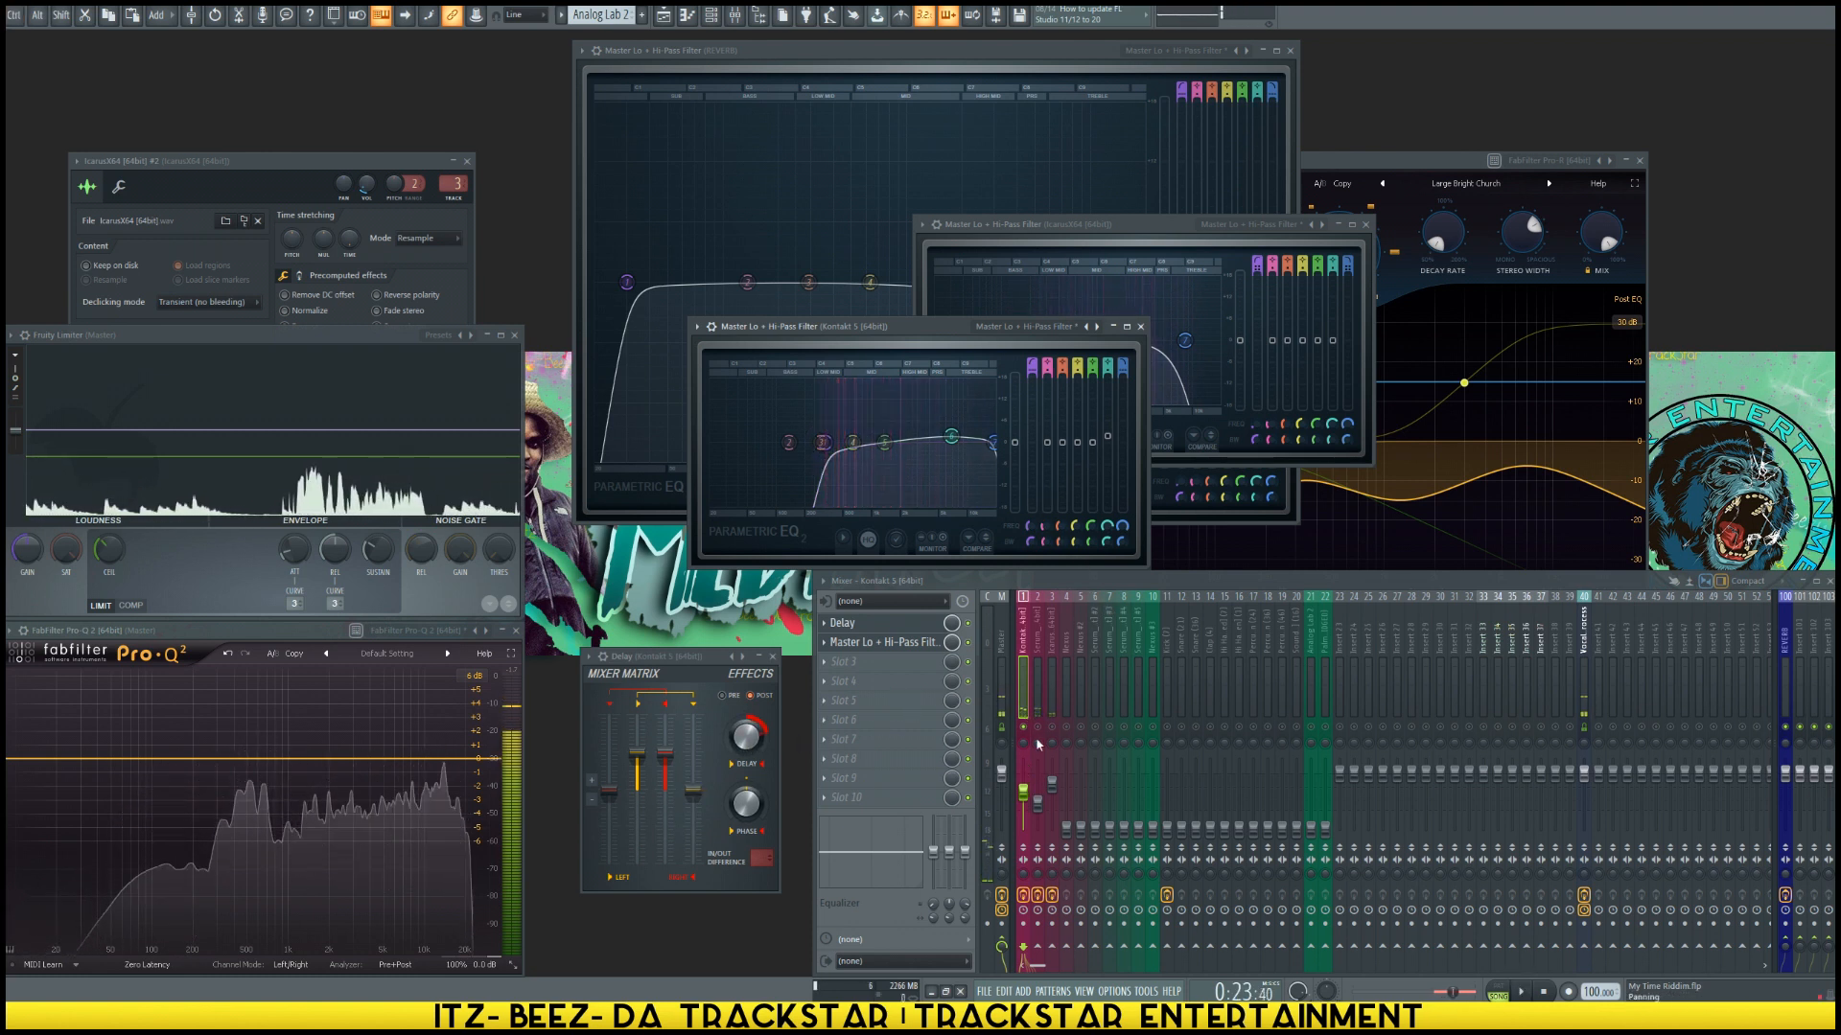
{"action": "key", "text": "space"}
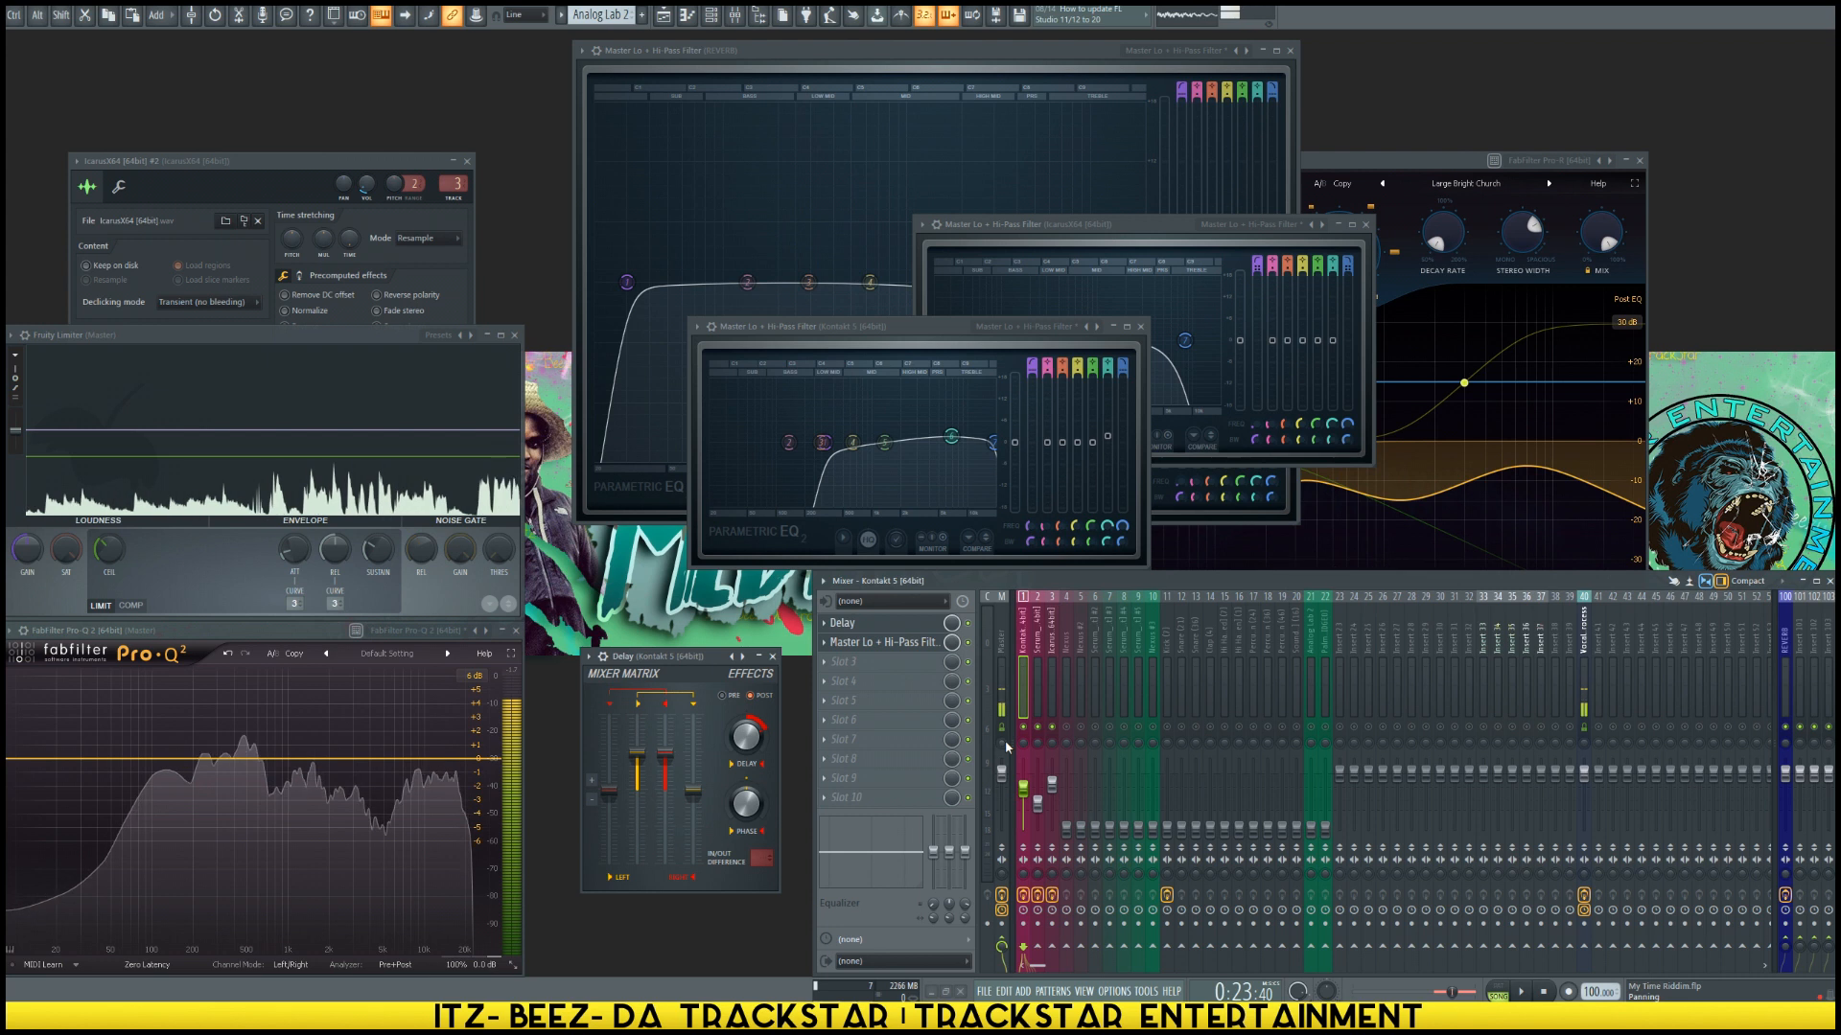
Step: Raise the volume fader of the Nexus track on mixer insert 4
{"action": "key", "text": "space"}
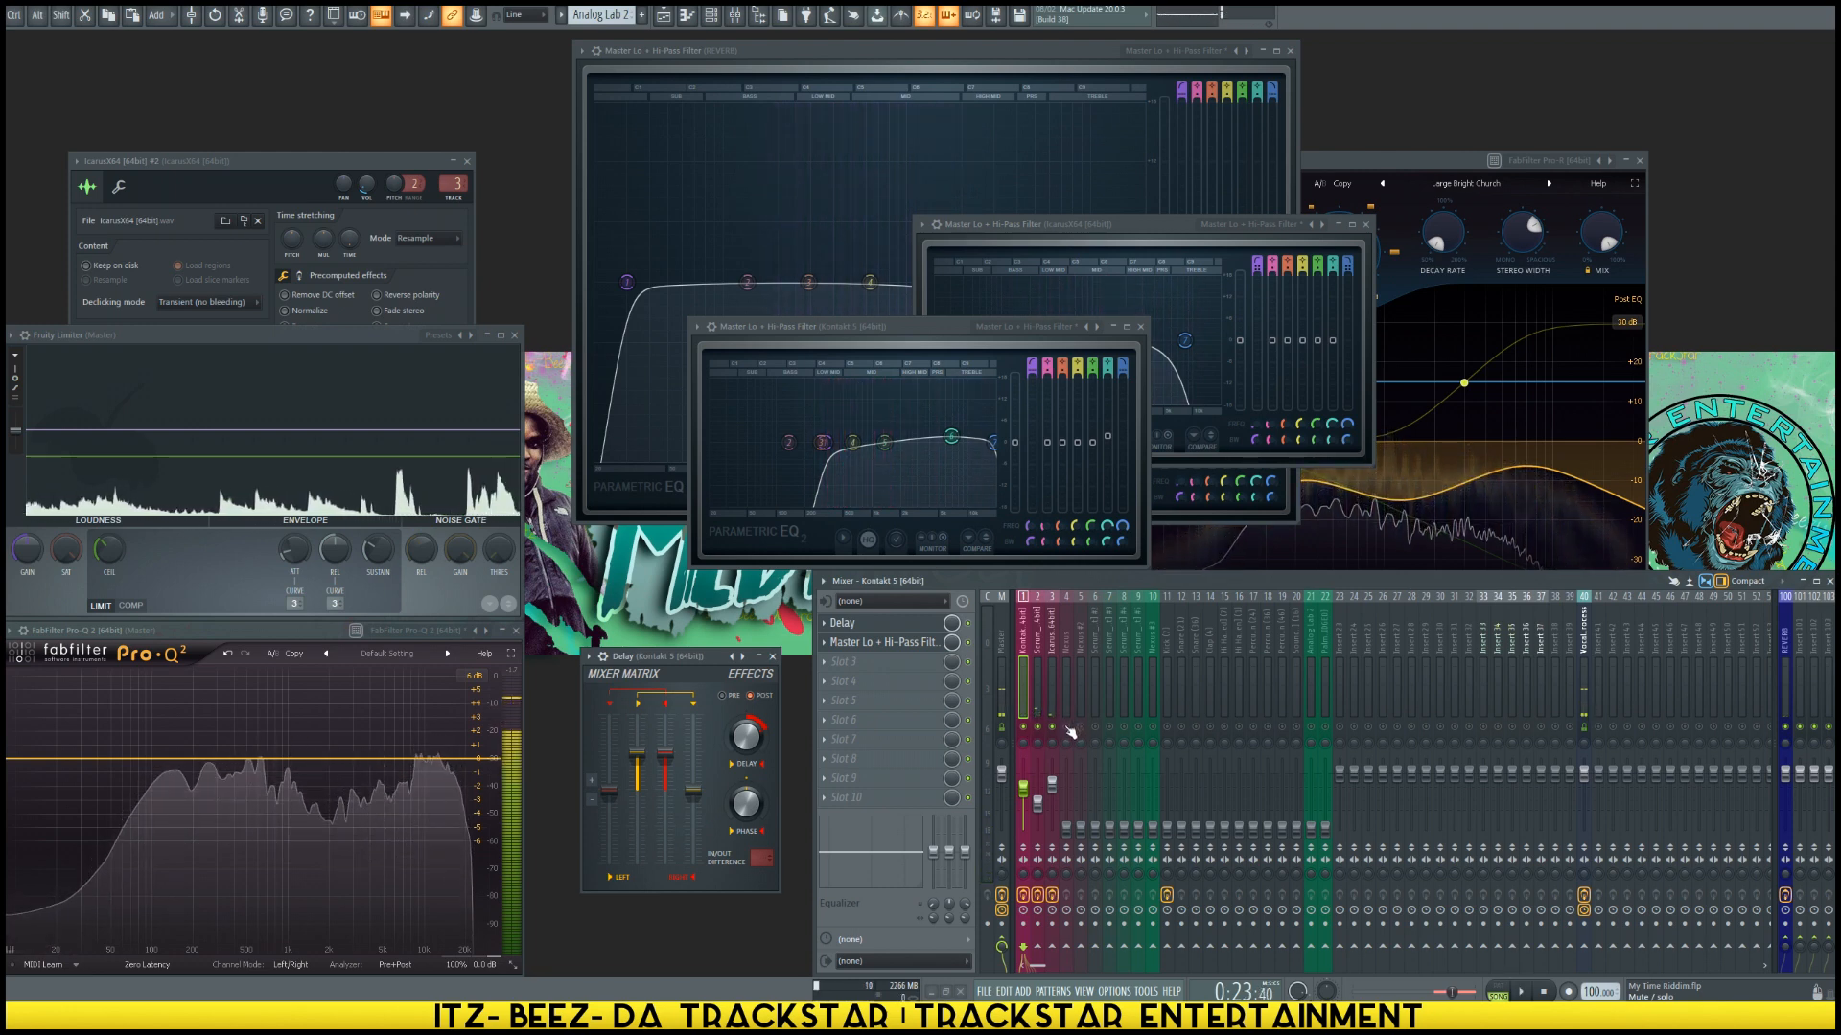
{"action": "left_click_drag", "start_coordinate": [1066, 826], "coordinate": [1066, 795]}
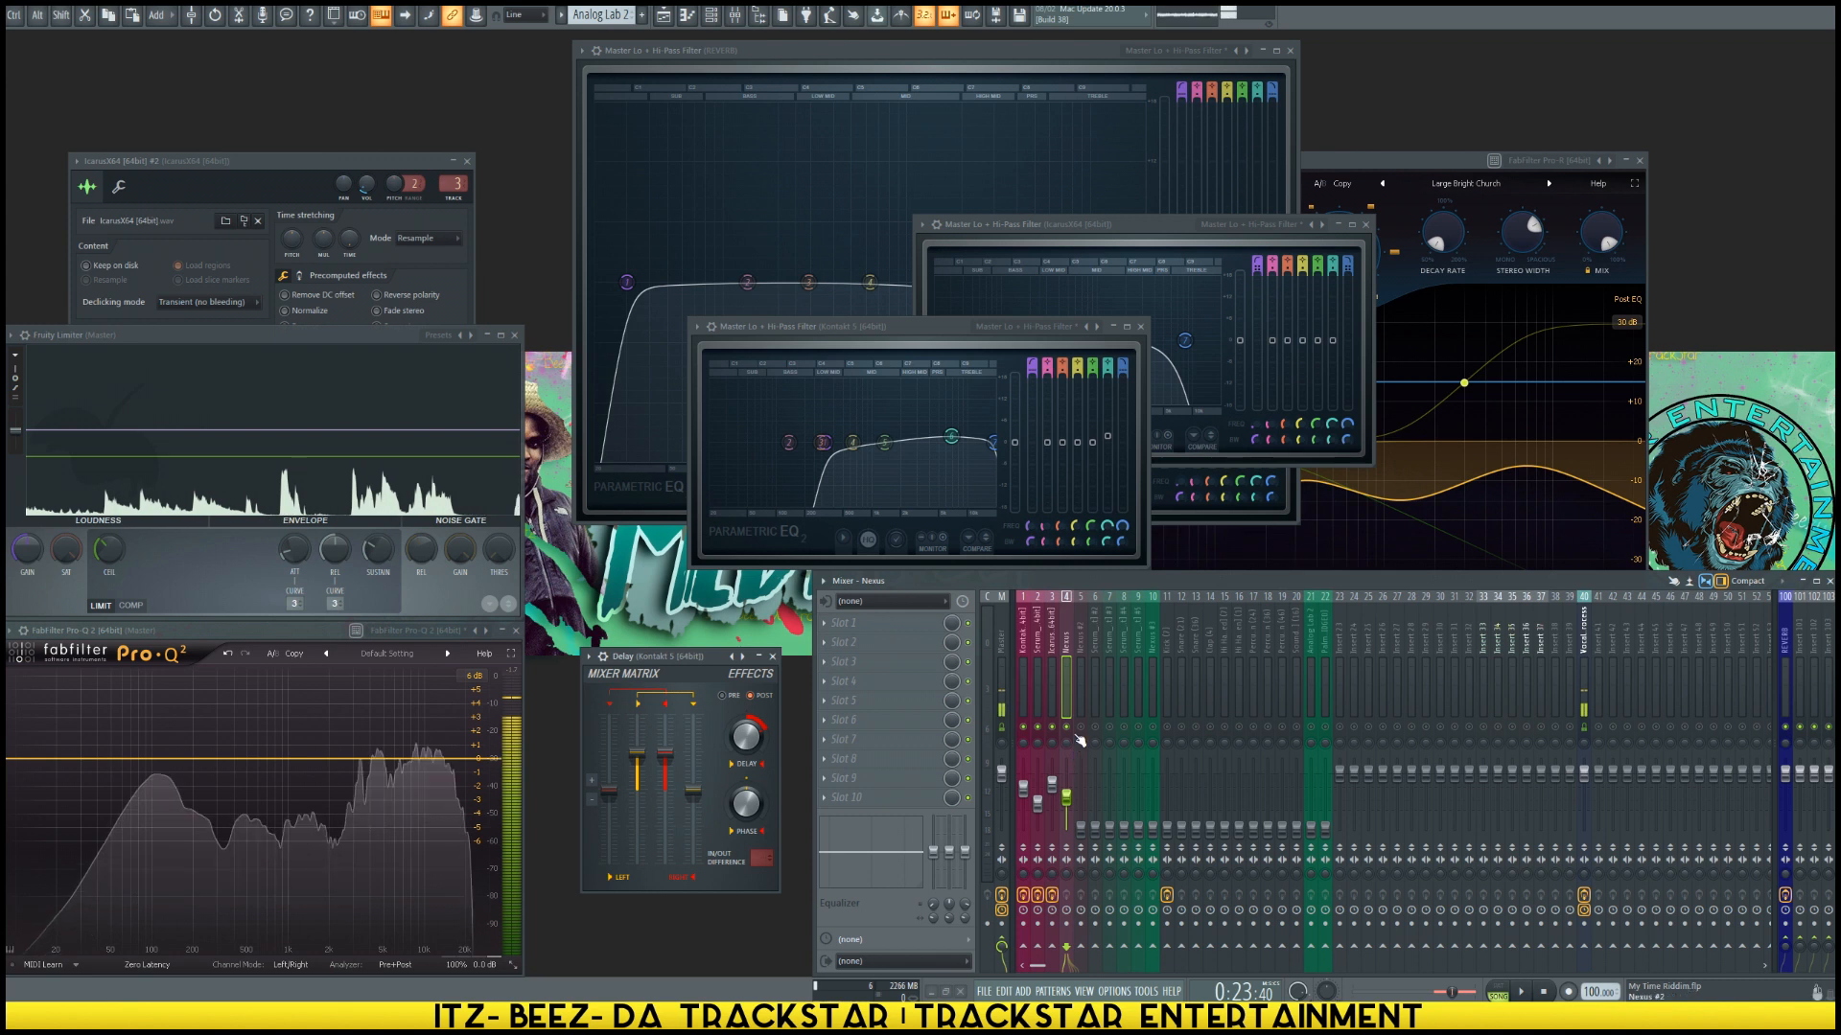
{"action": "key", "text": "space"}
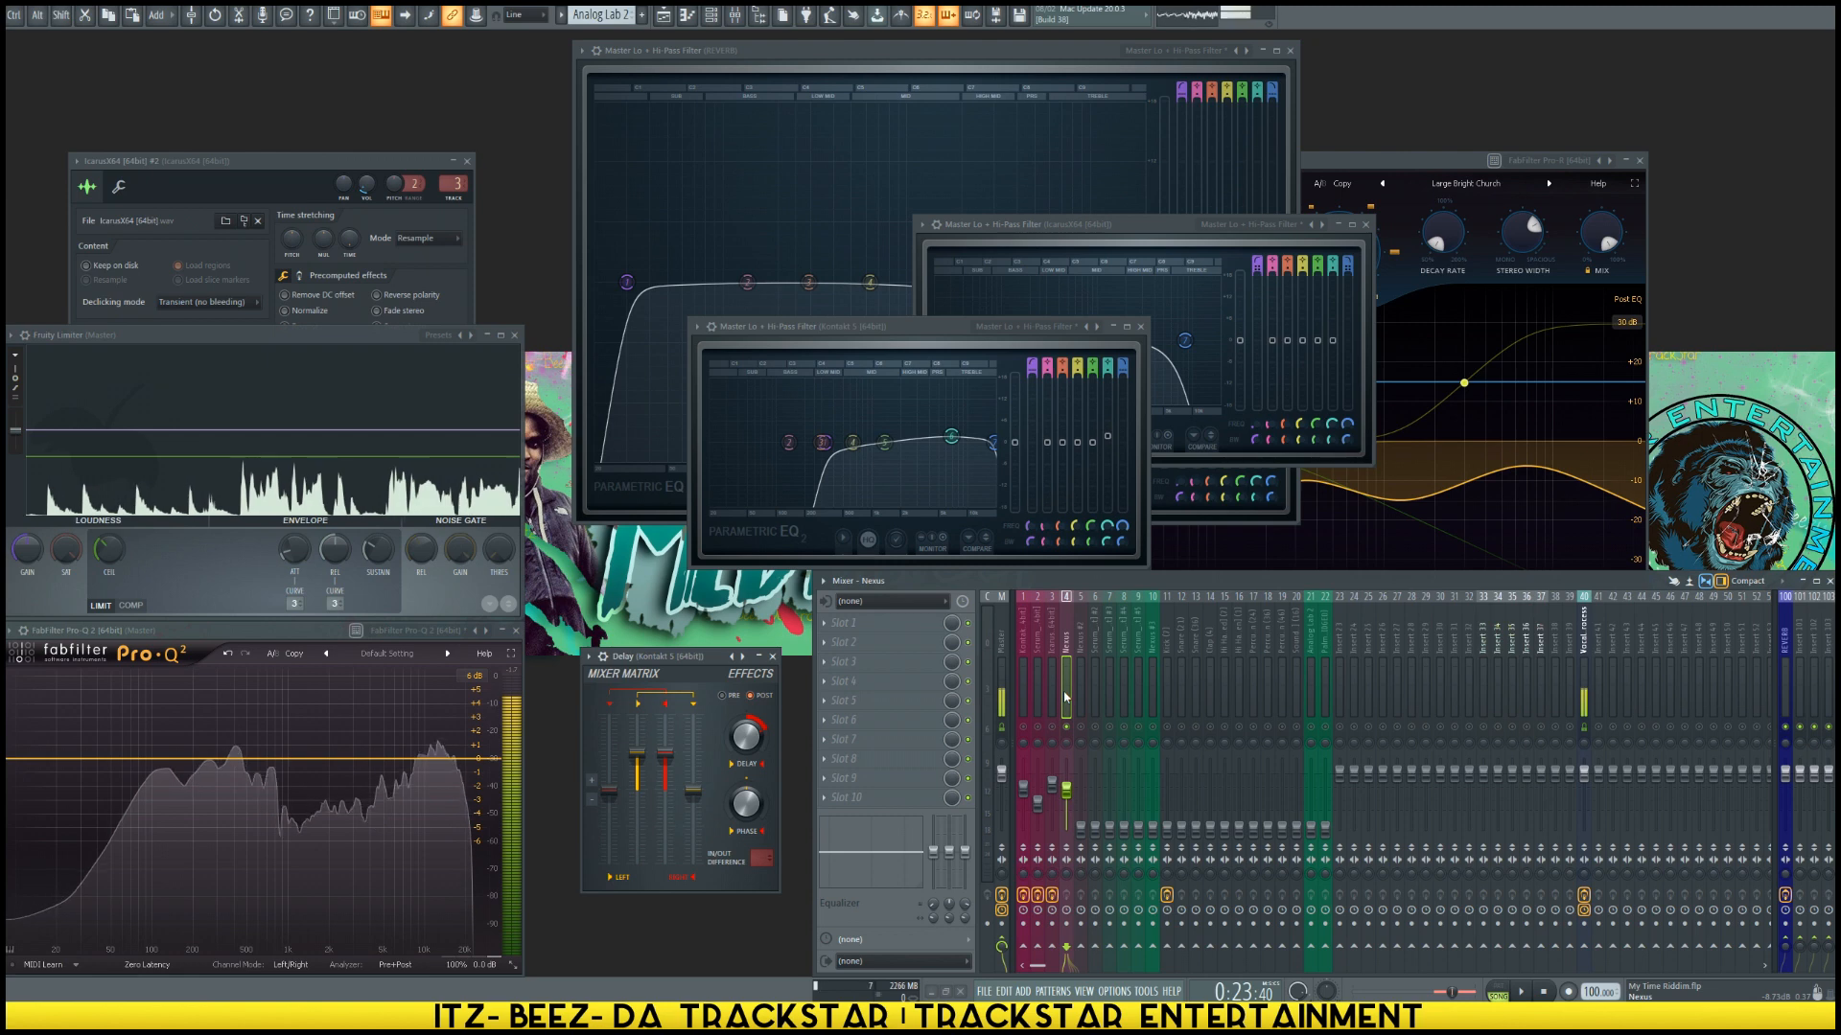
{"action": "left_click", "coordinate": [901, 635]}
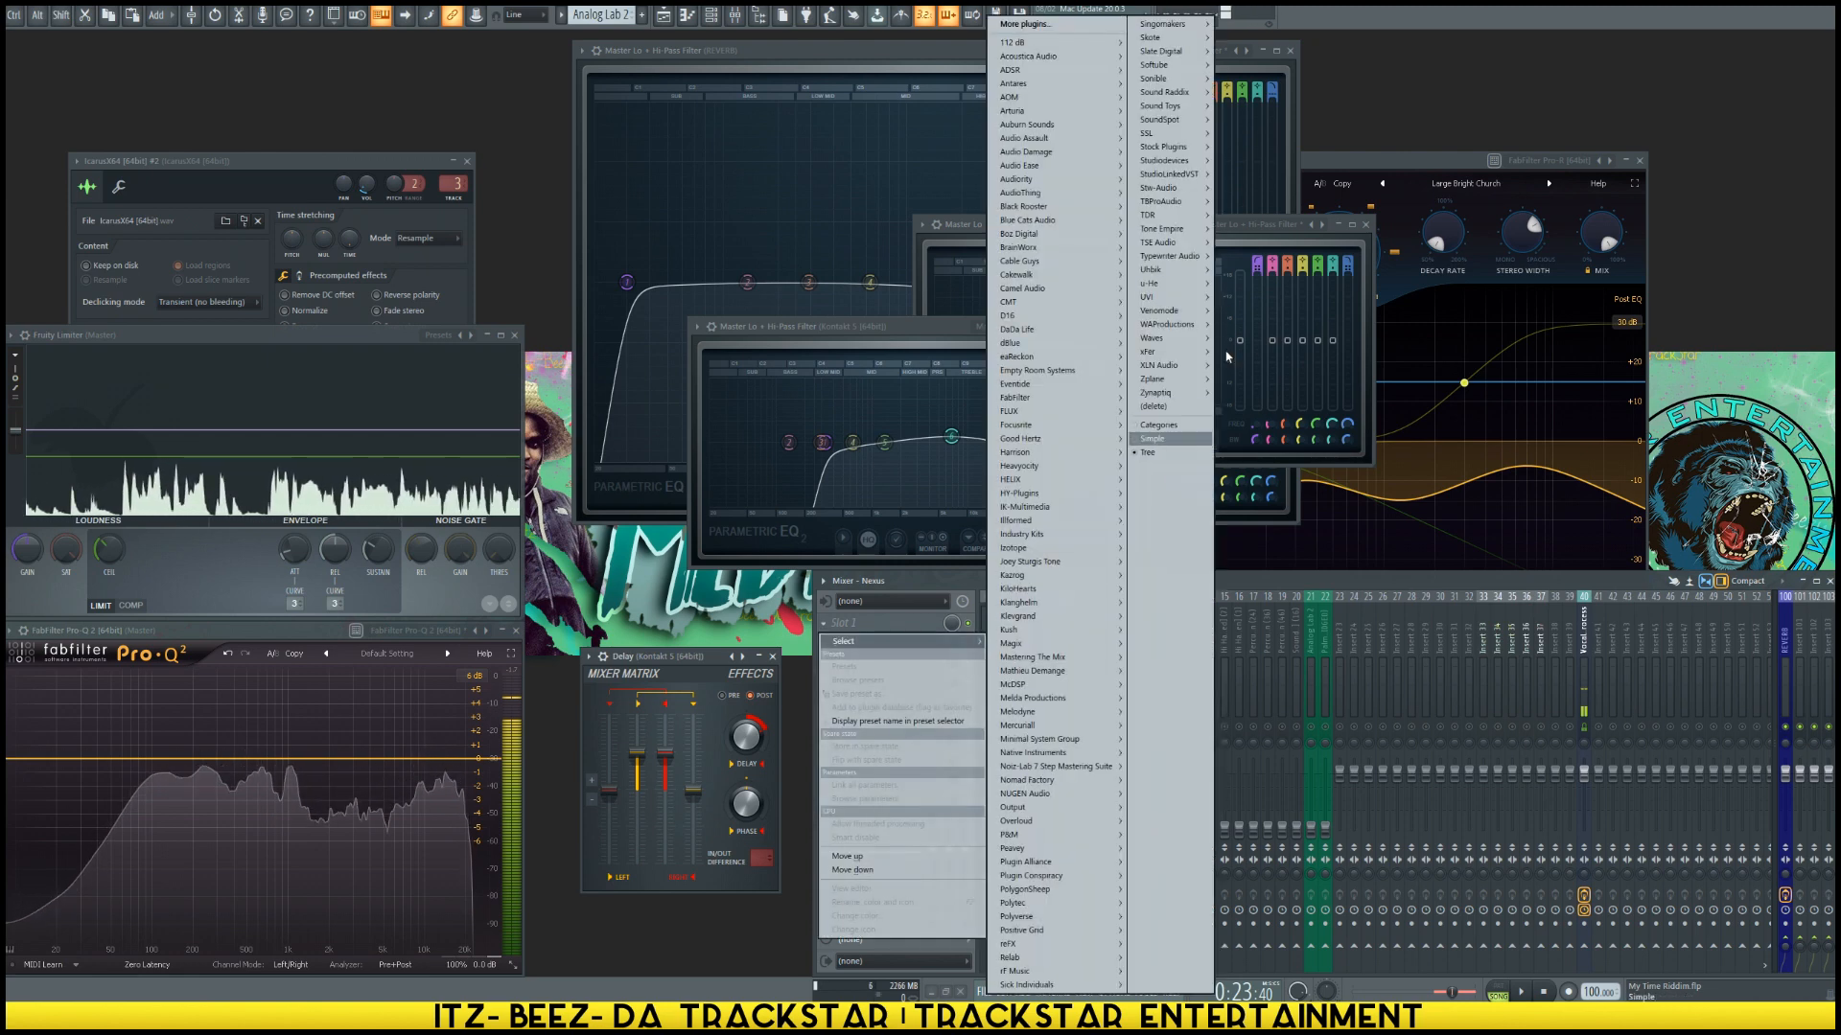
{"action": "mouse_move", "coordinate": [1176, 112]}
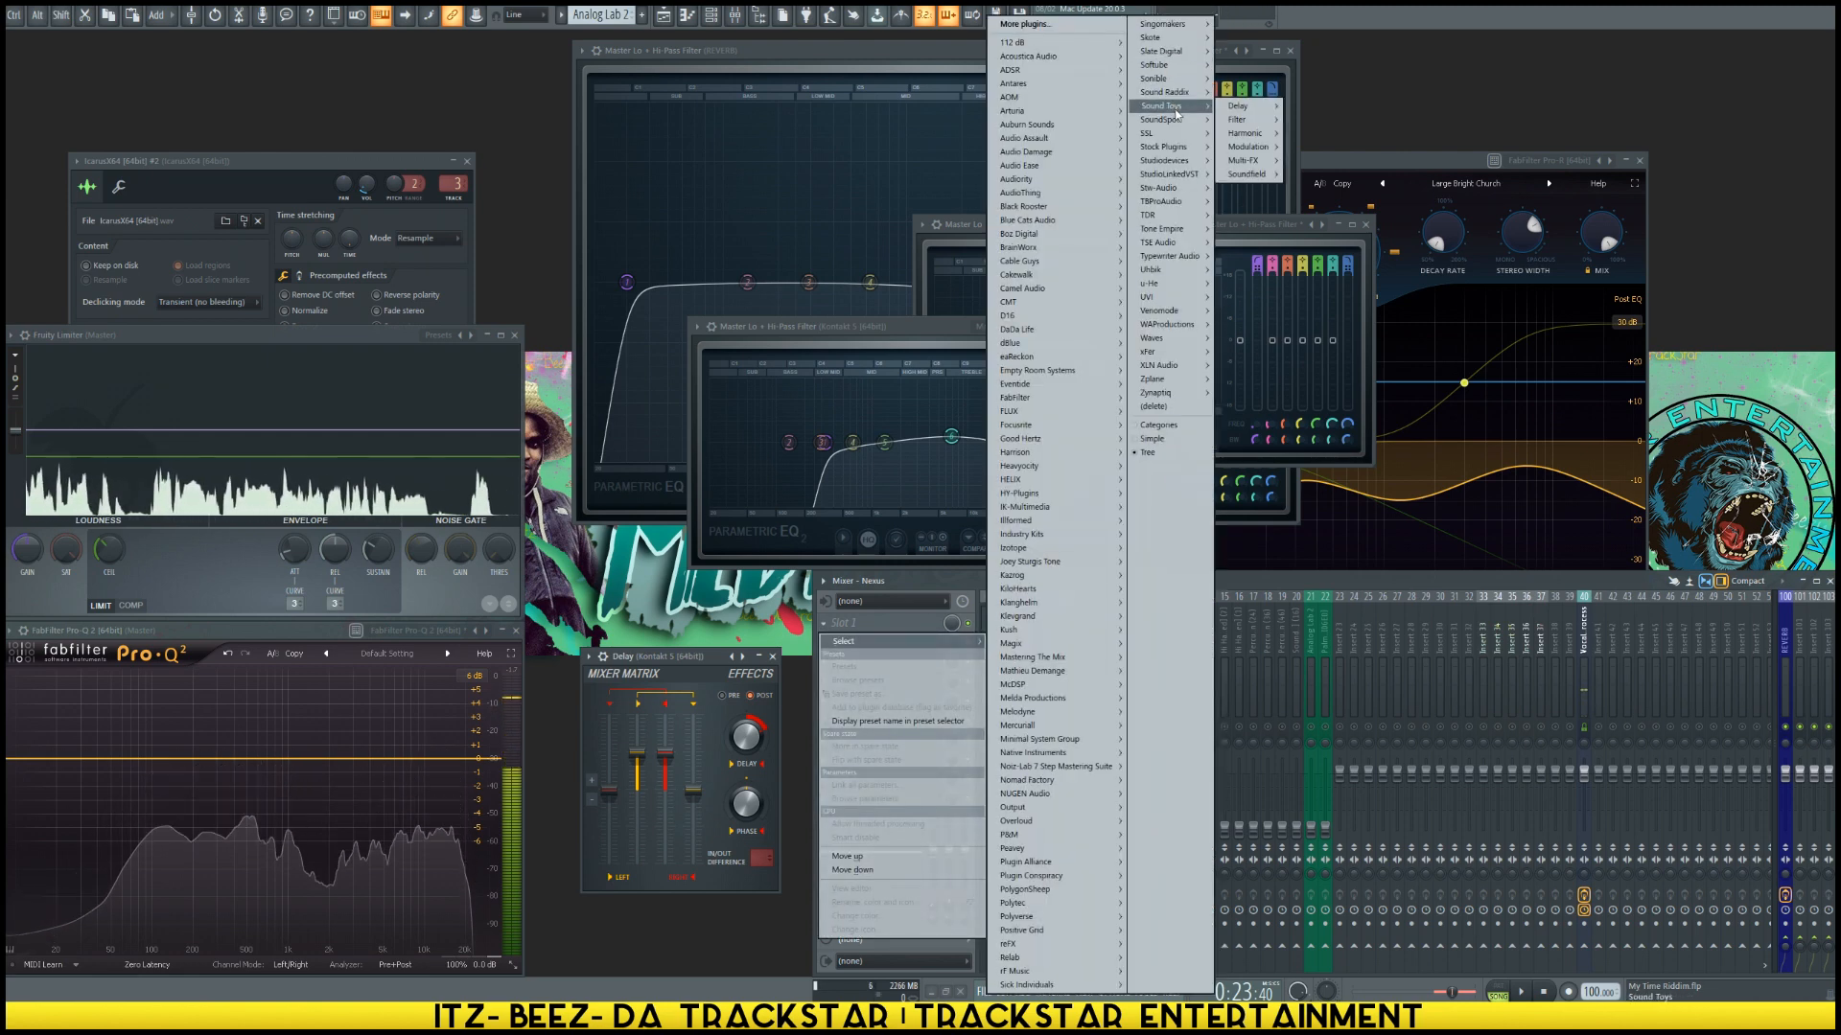
{"action": "key", "text": "Escape"}
{"action": "key", "text": "Escape"}
{"action": "key", "text": "Escape"}
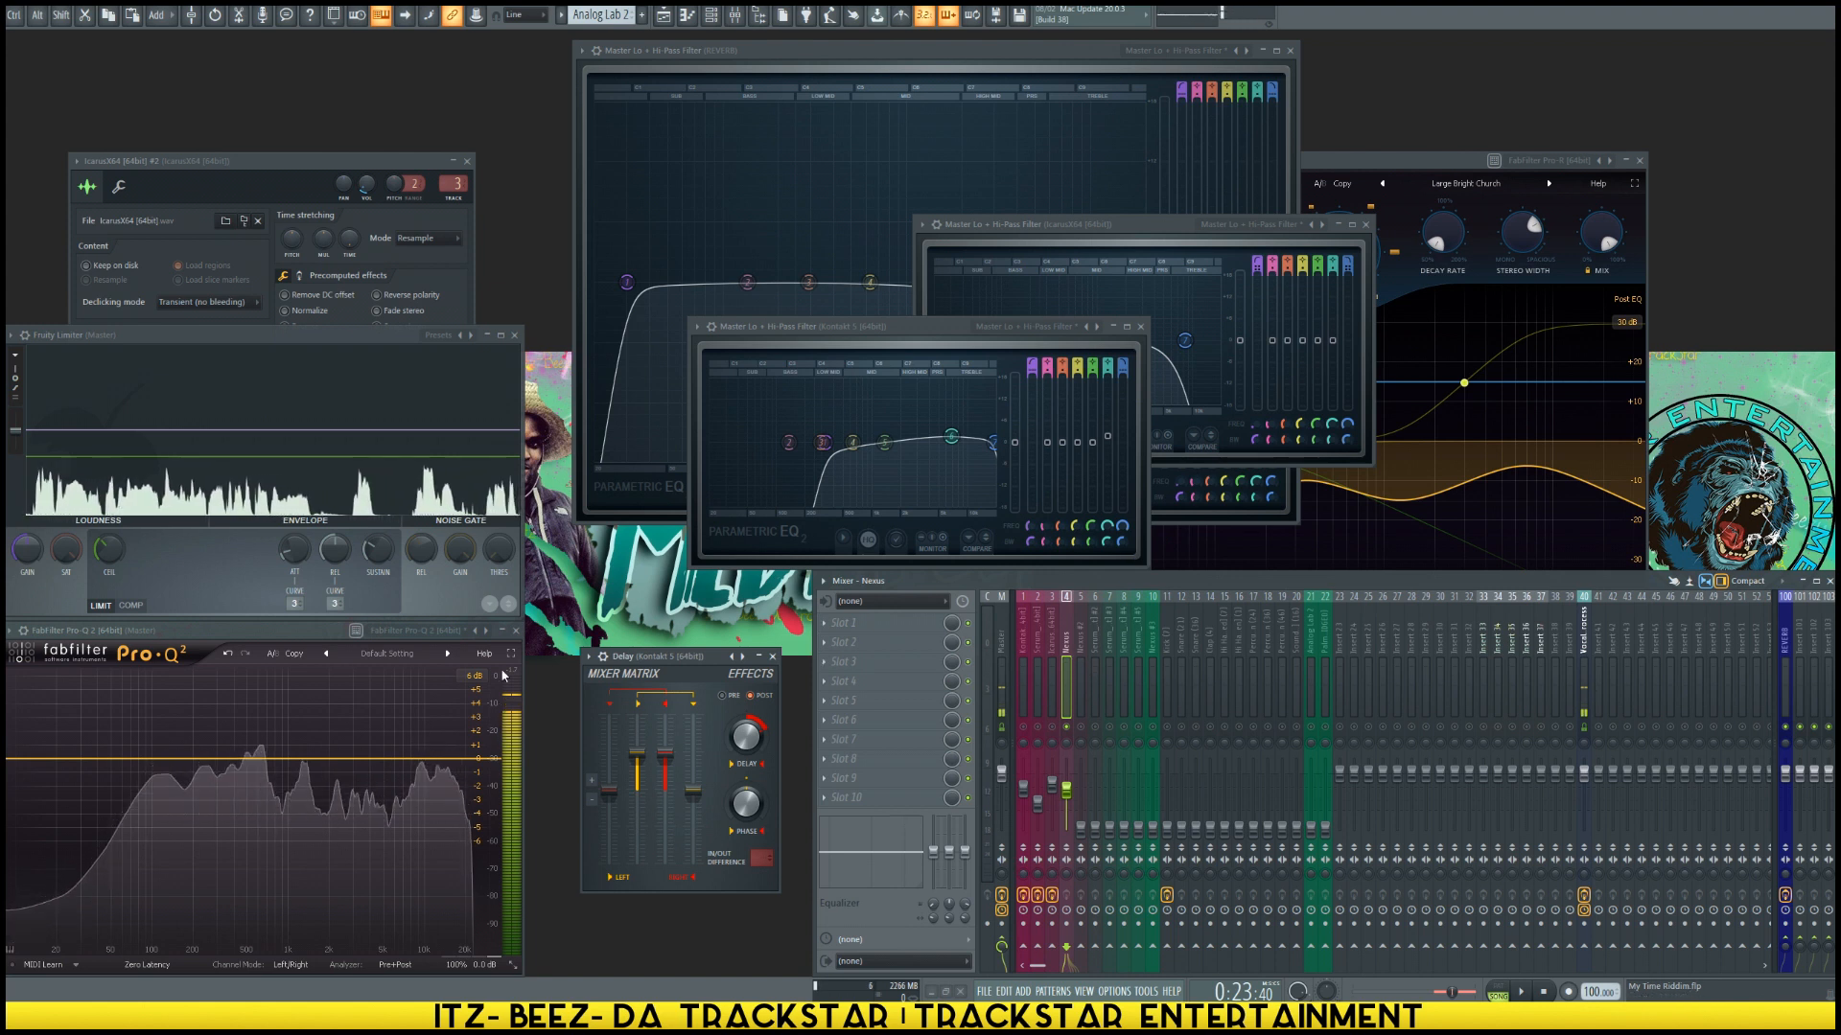
{"action": "key", "text": "space"}
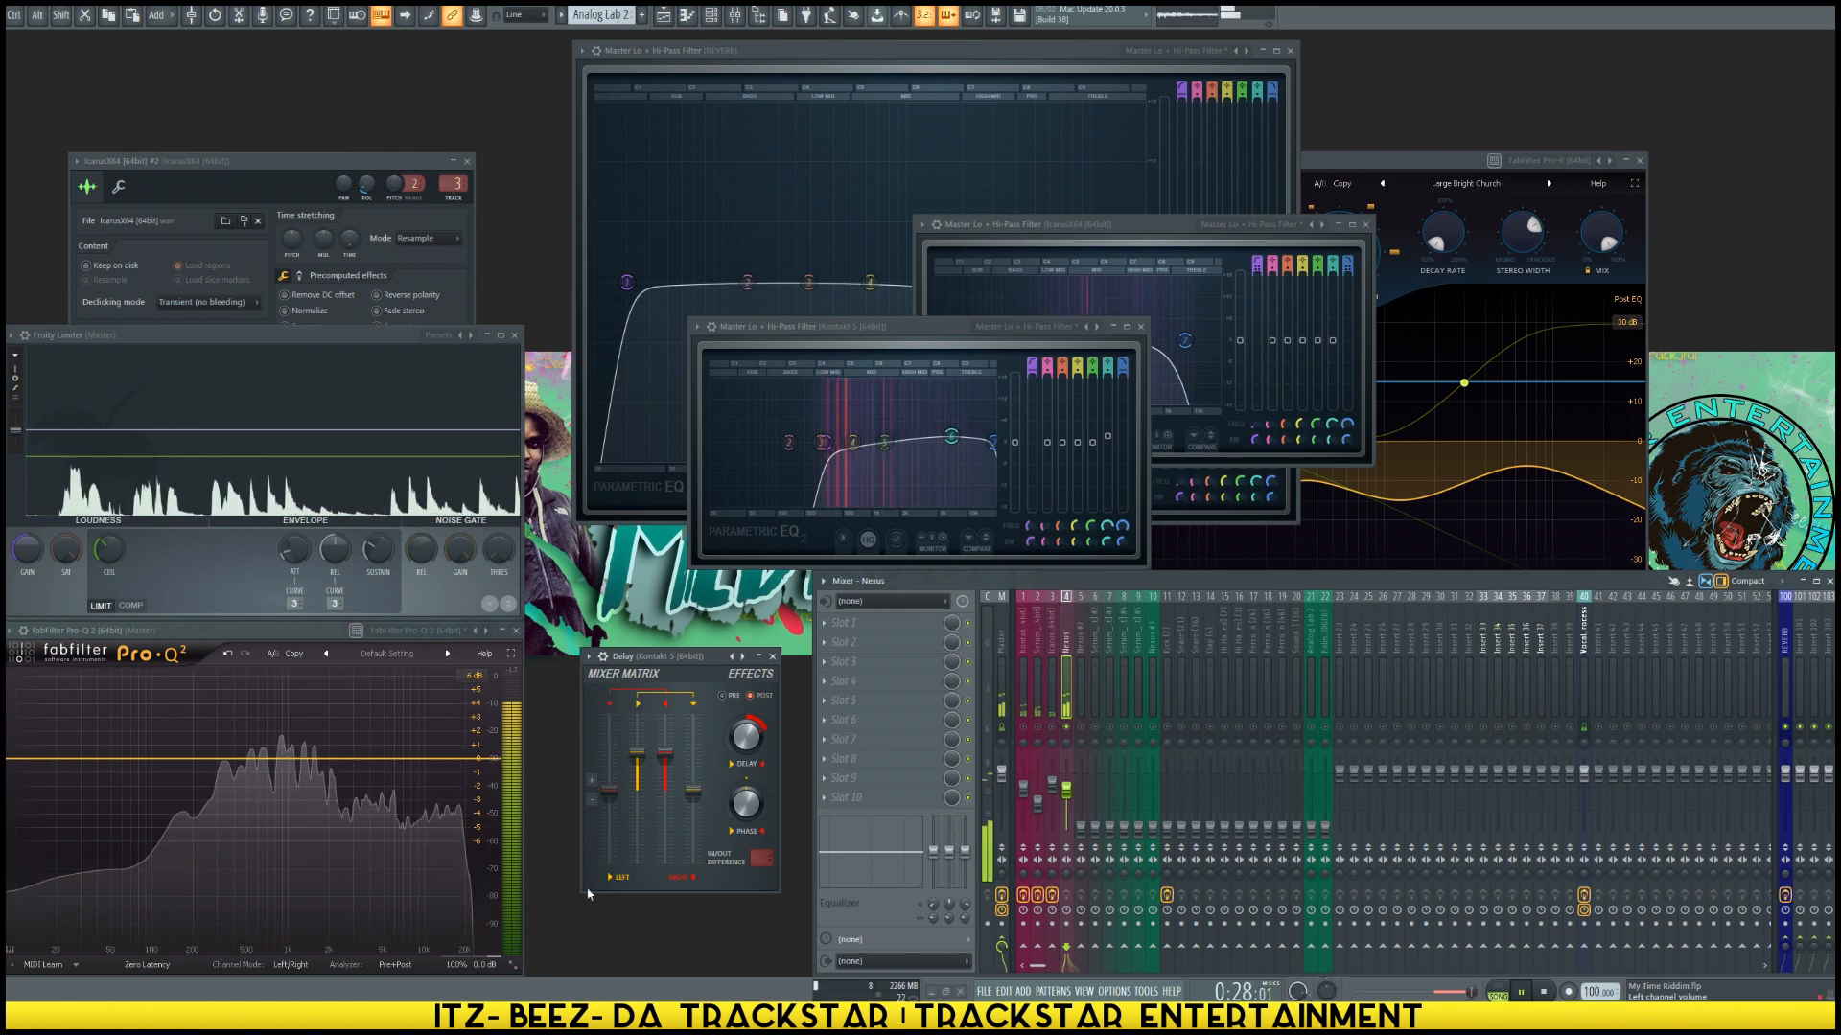
{"action": "key", "text": "space"}
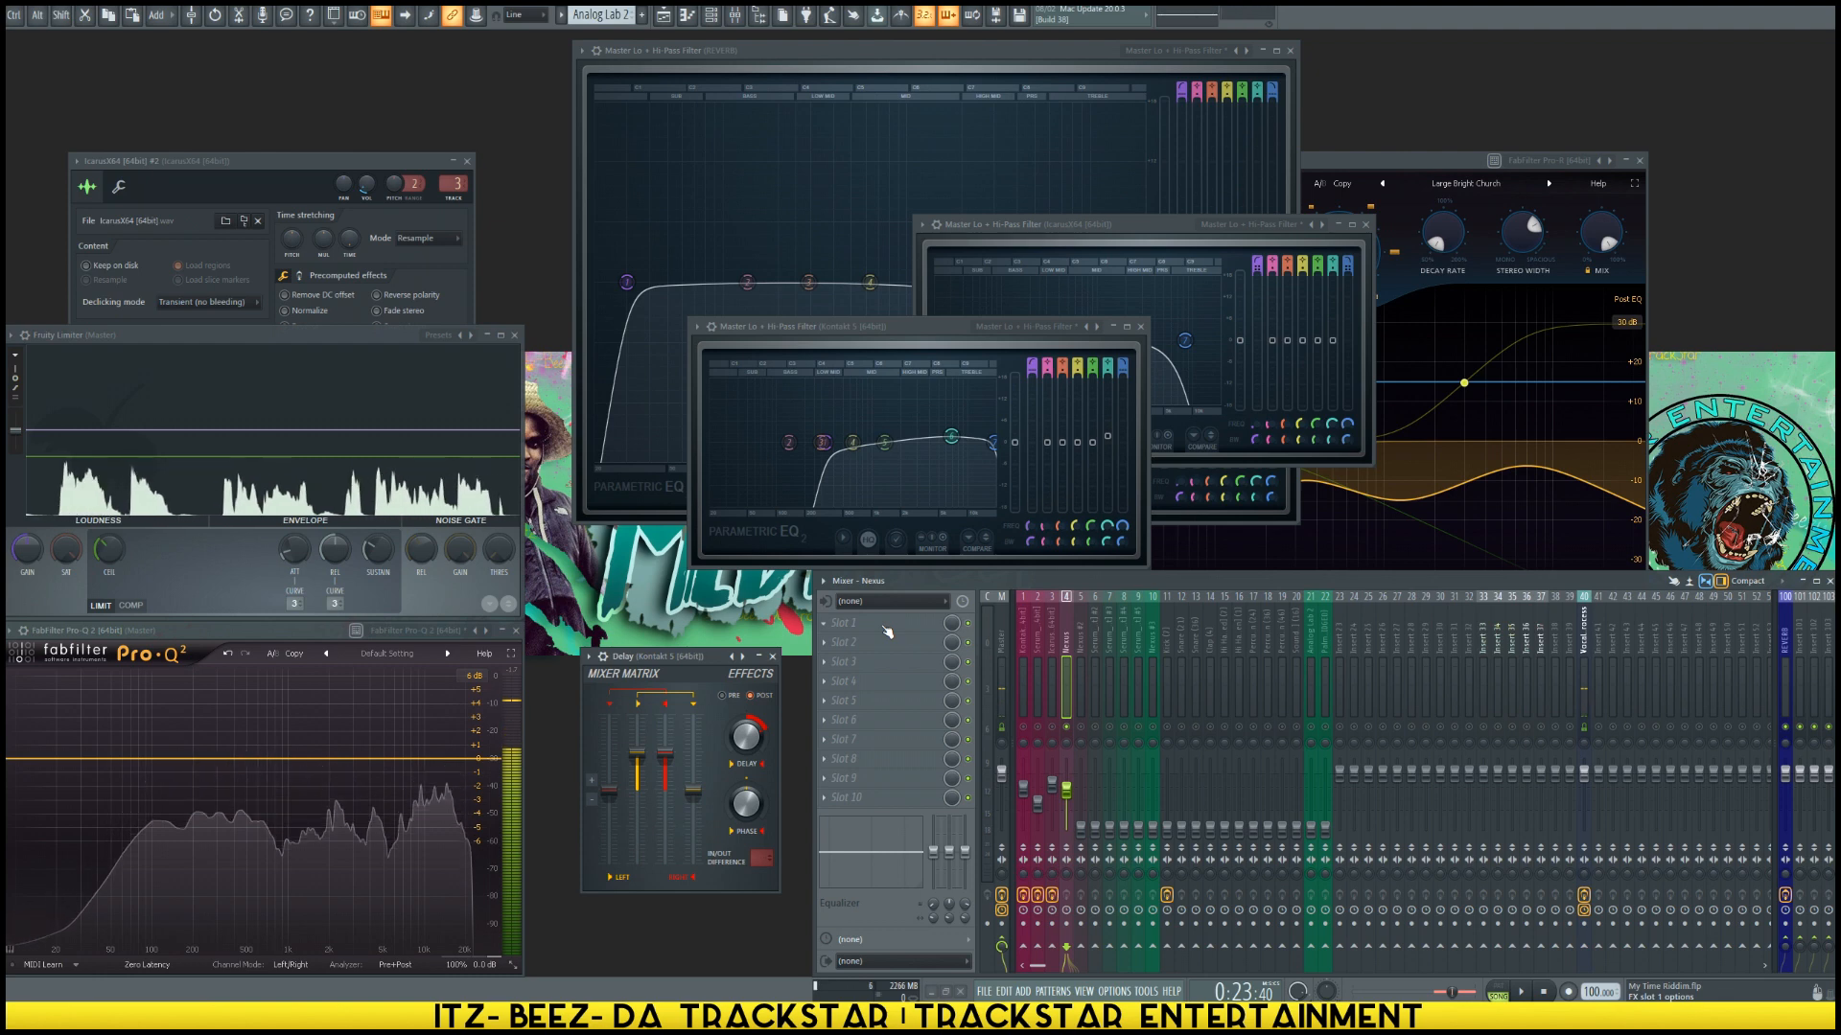
Step: Load the Waves WaveShell-VST 9.91_x64 plugin in slot 1 of the Nexus track
{"action": "left_click", "coordinate": [885, 631]}
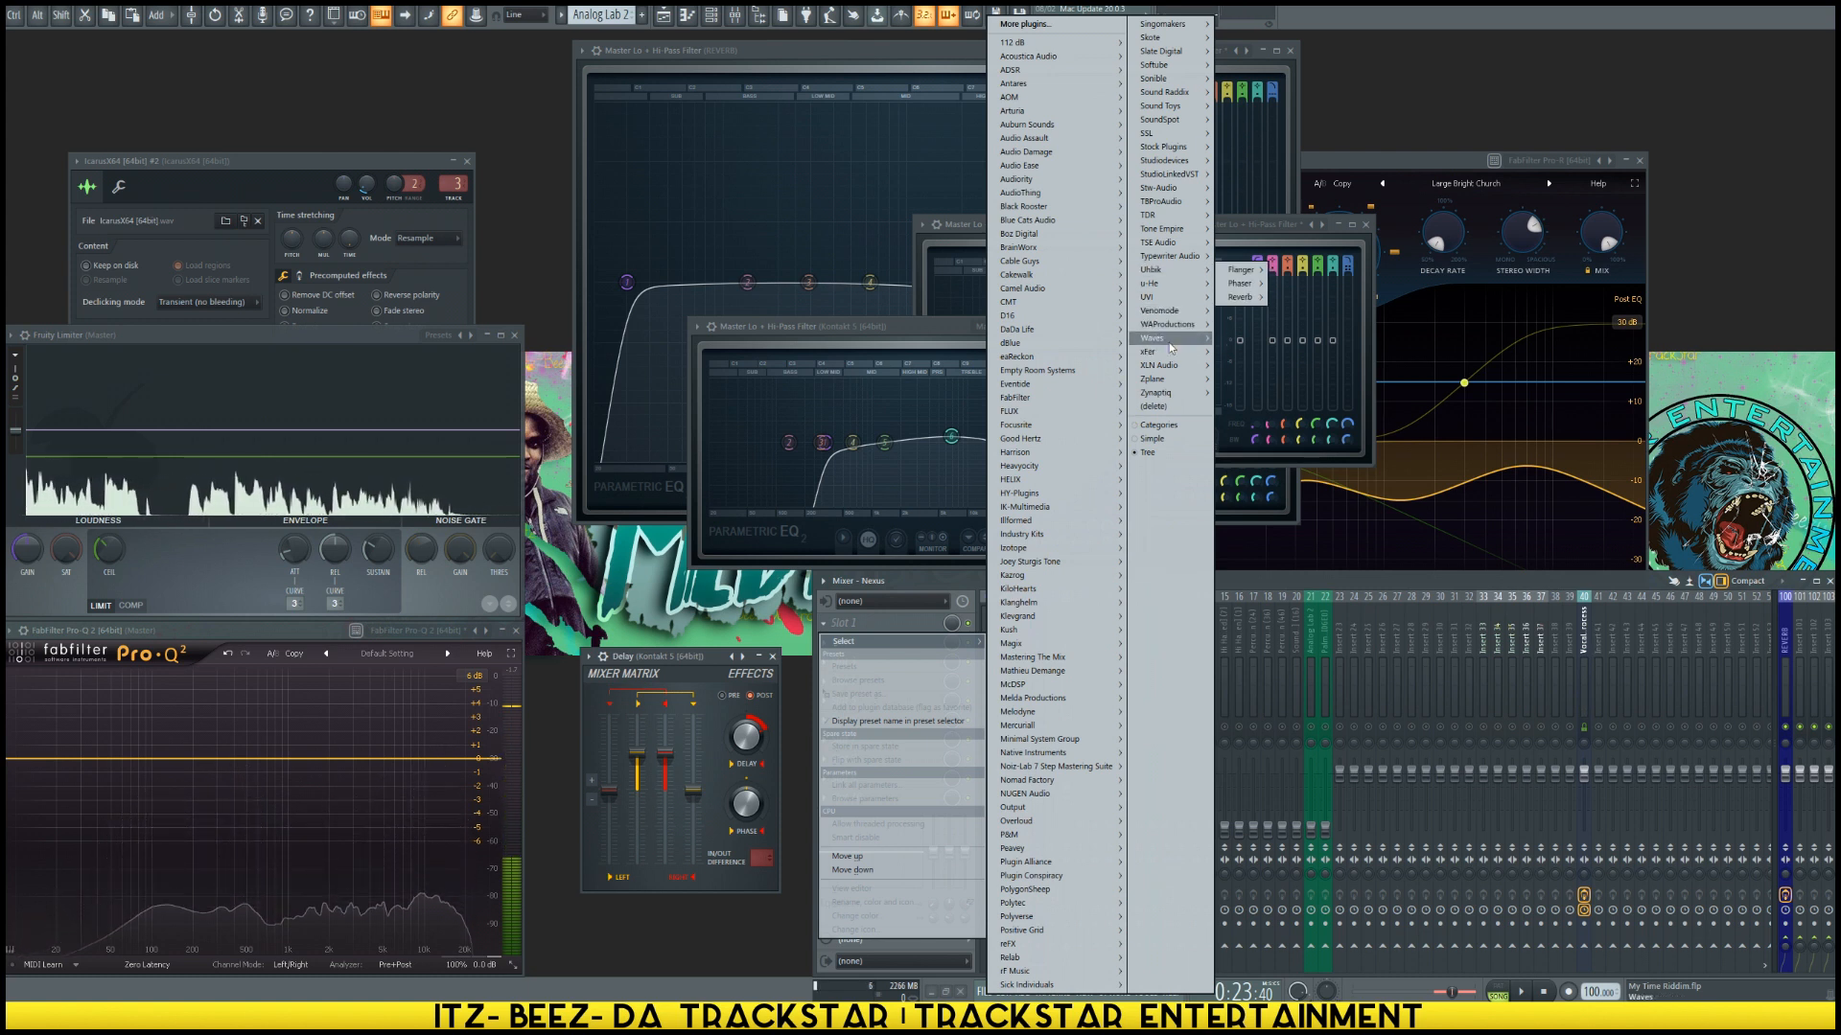
{"action": "mouse_move", "coordinate": [1183, 341]}
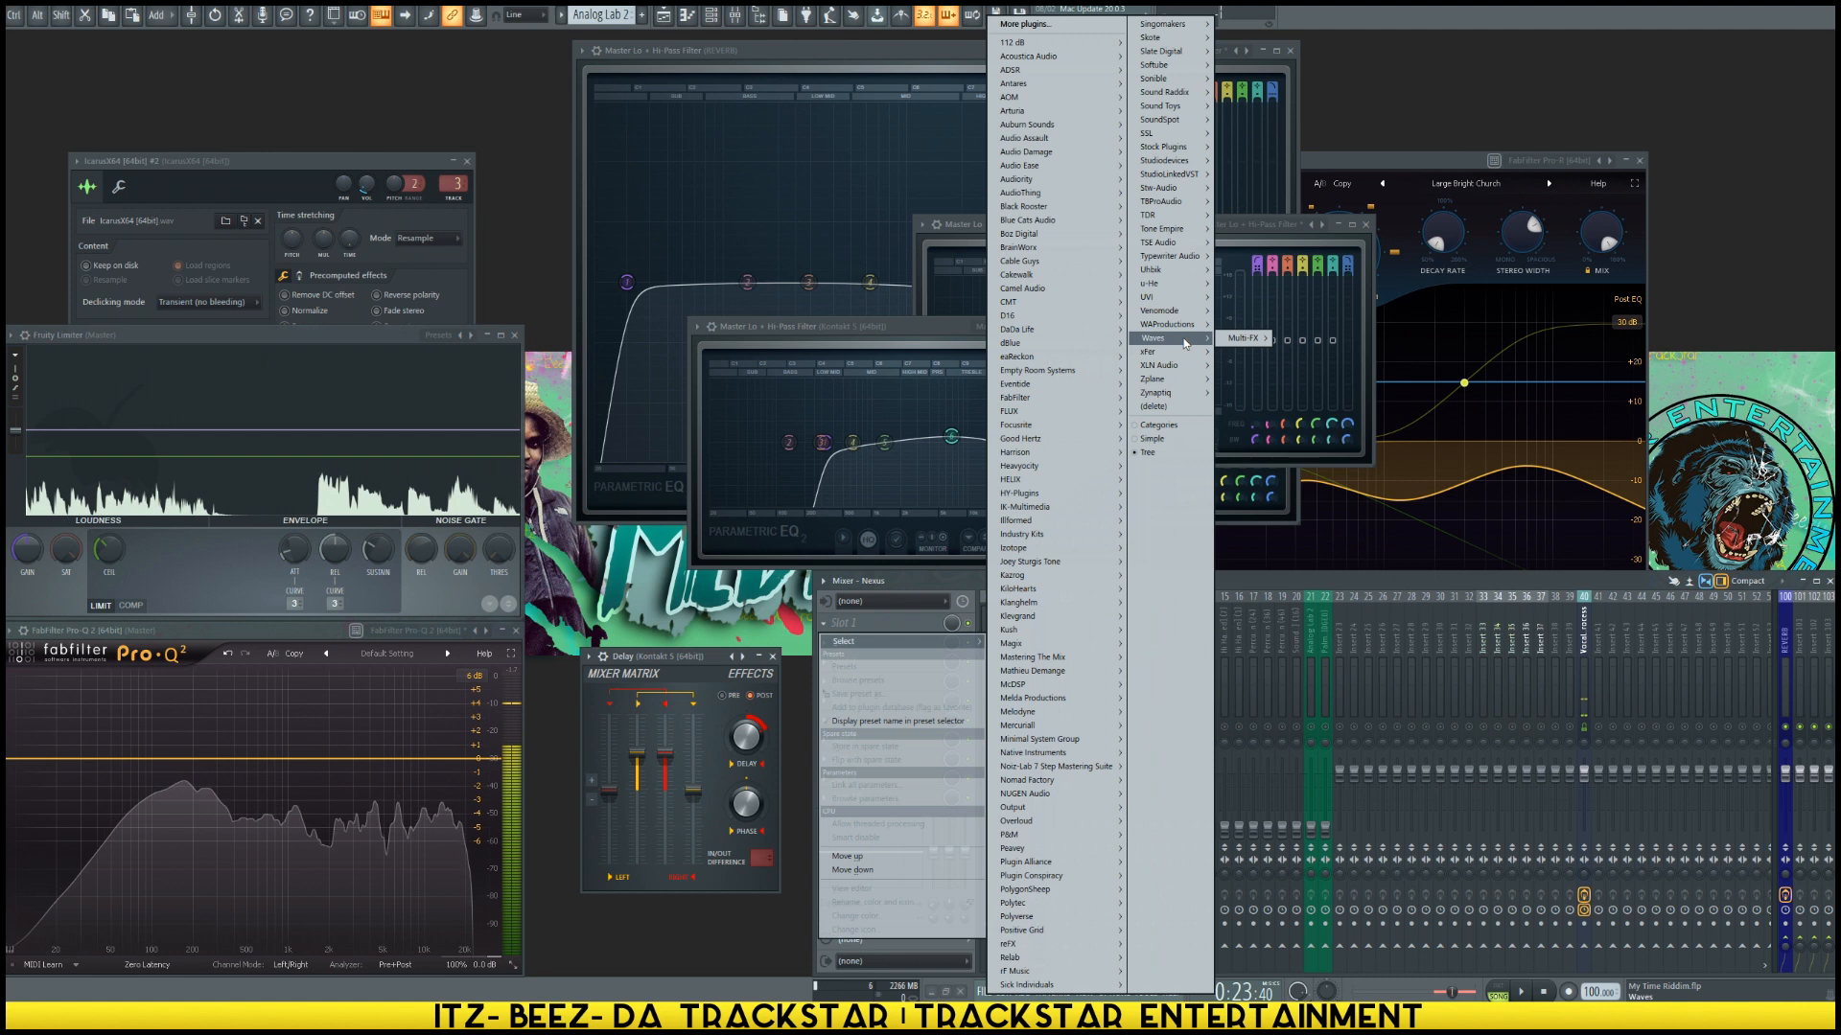
{"action": "mouse_move", "coordinate": [1171, 205]}
{"action": "mouse_move", "coordinate": [1242, 205]}
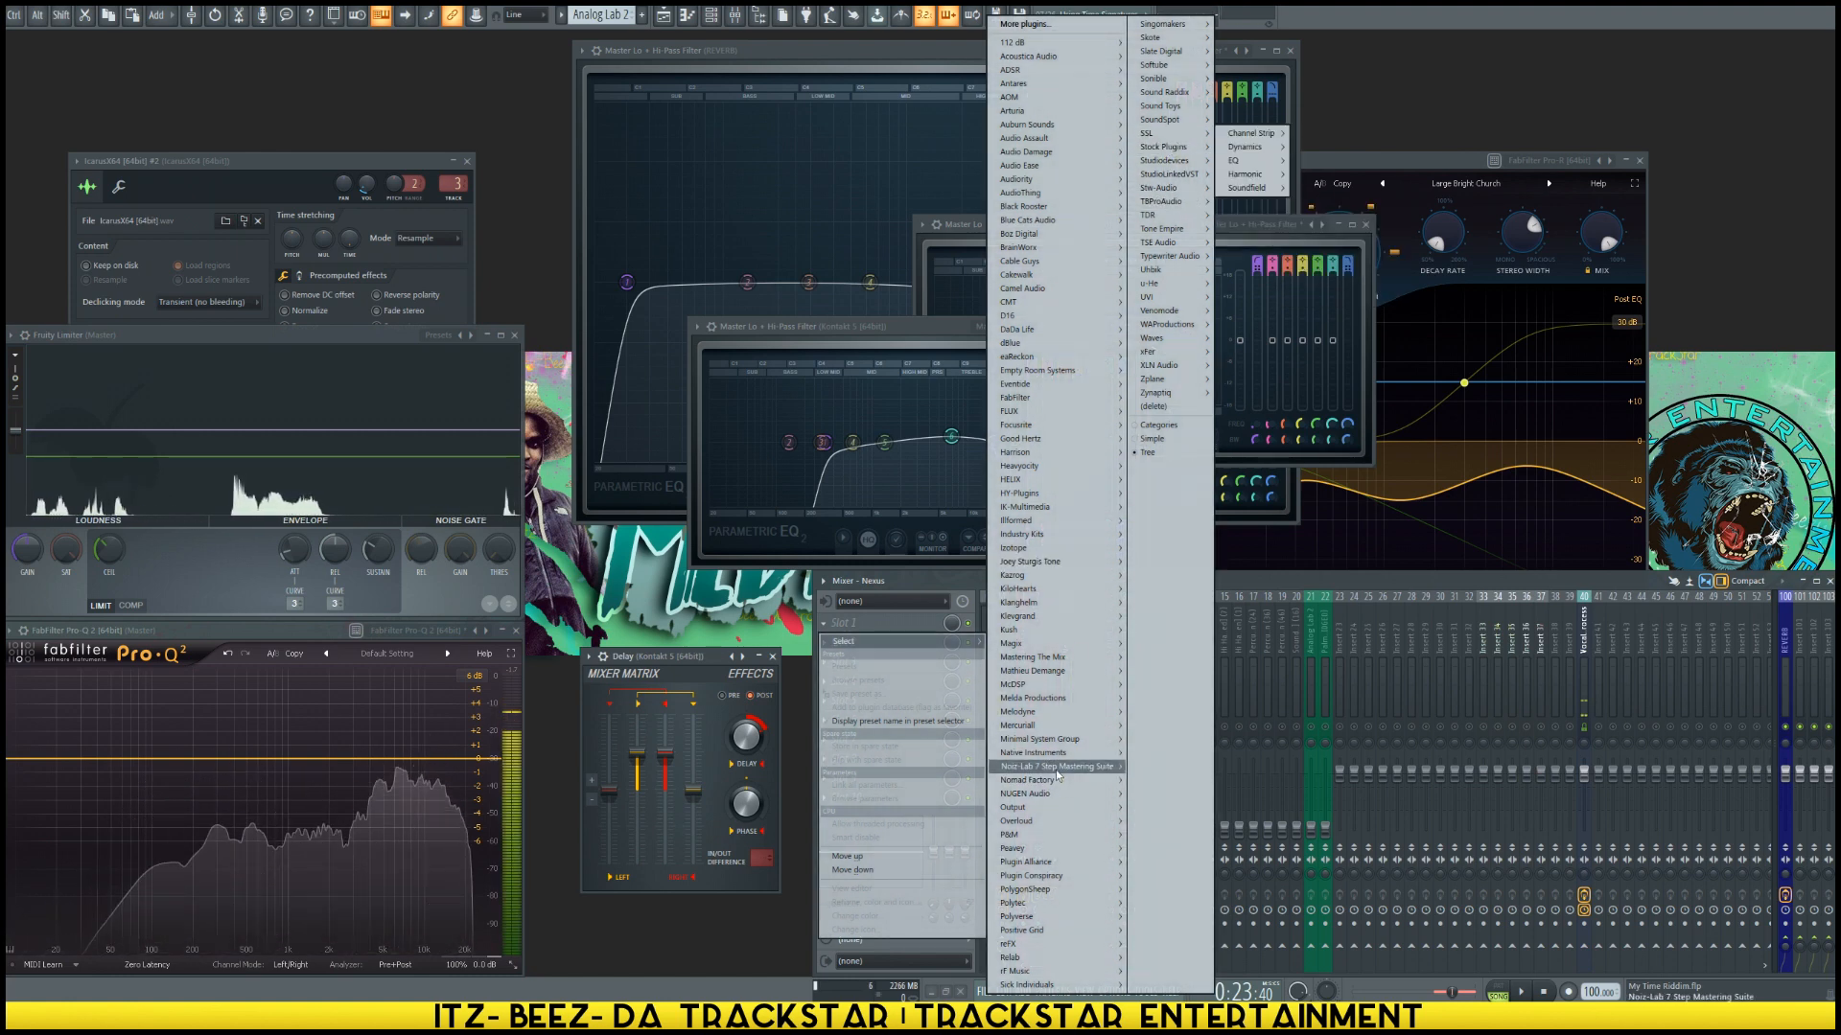
{"action": "mouse_move", "coordinate": [1030, 793]}
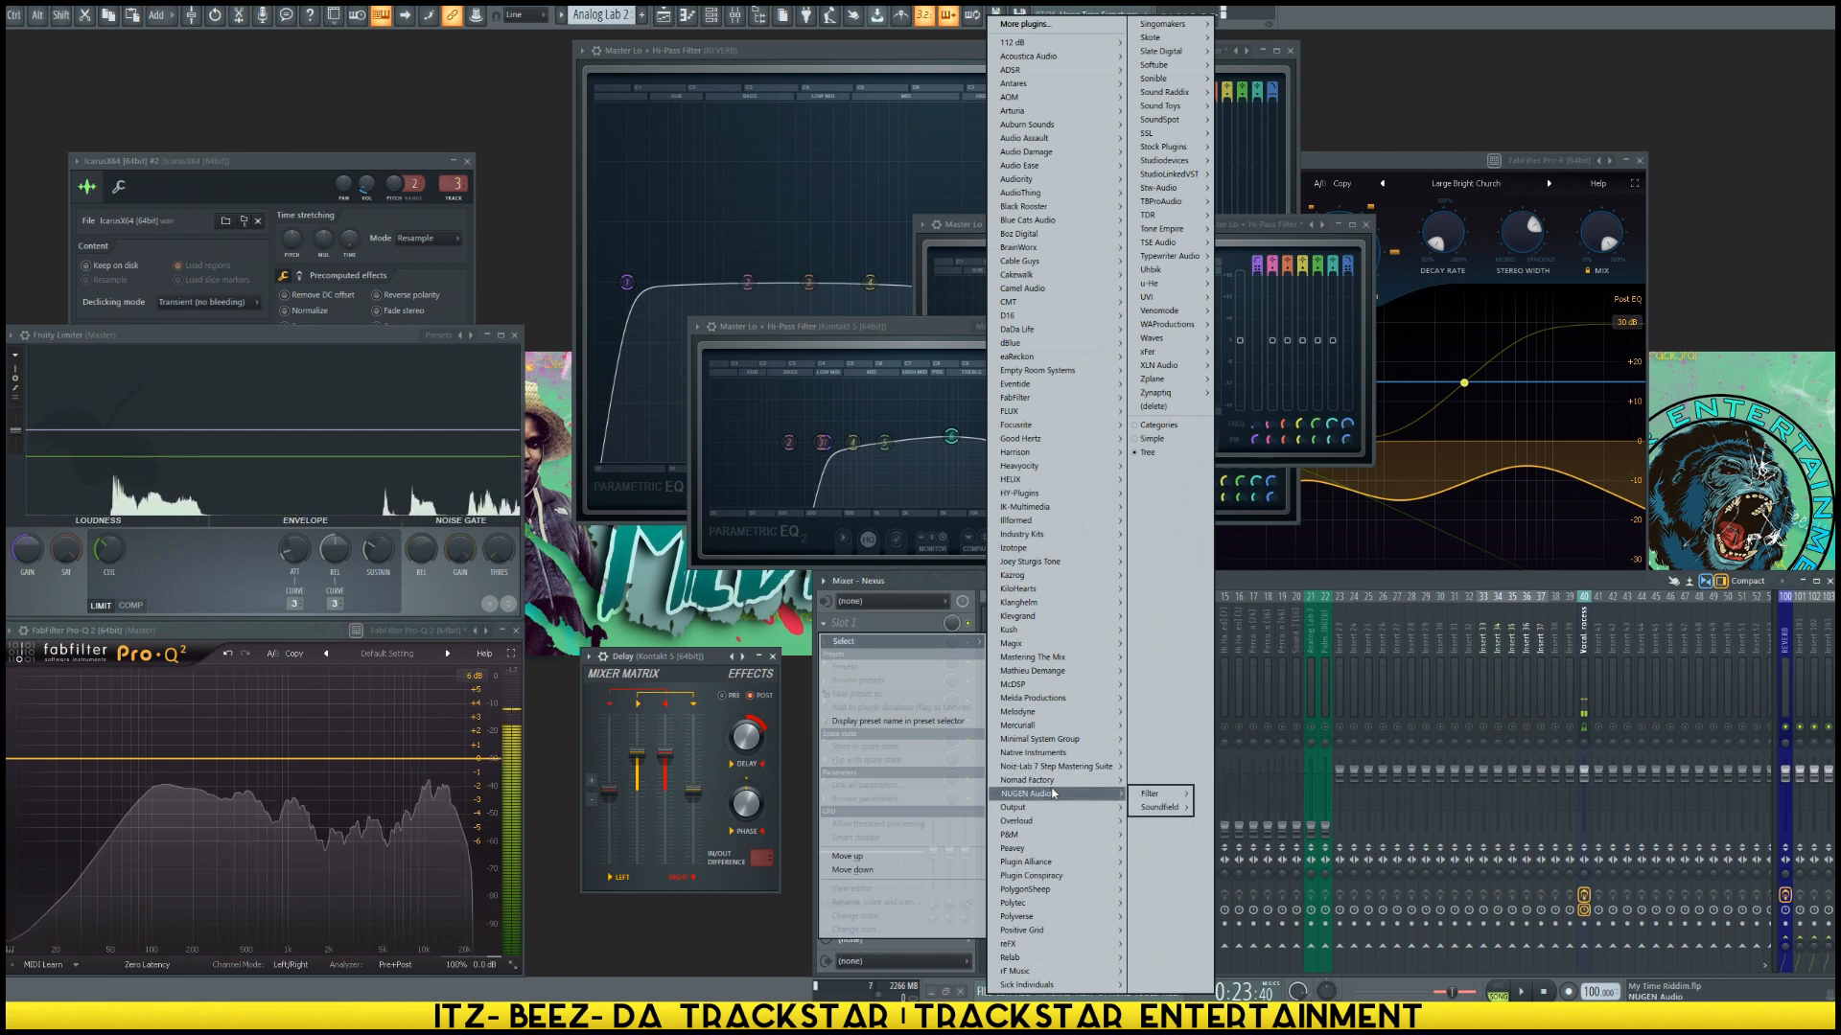
{"action": "mouse_move", "coordinate": [1080, 780]}
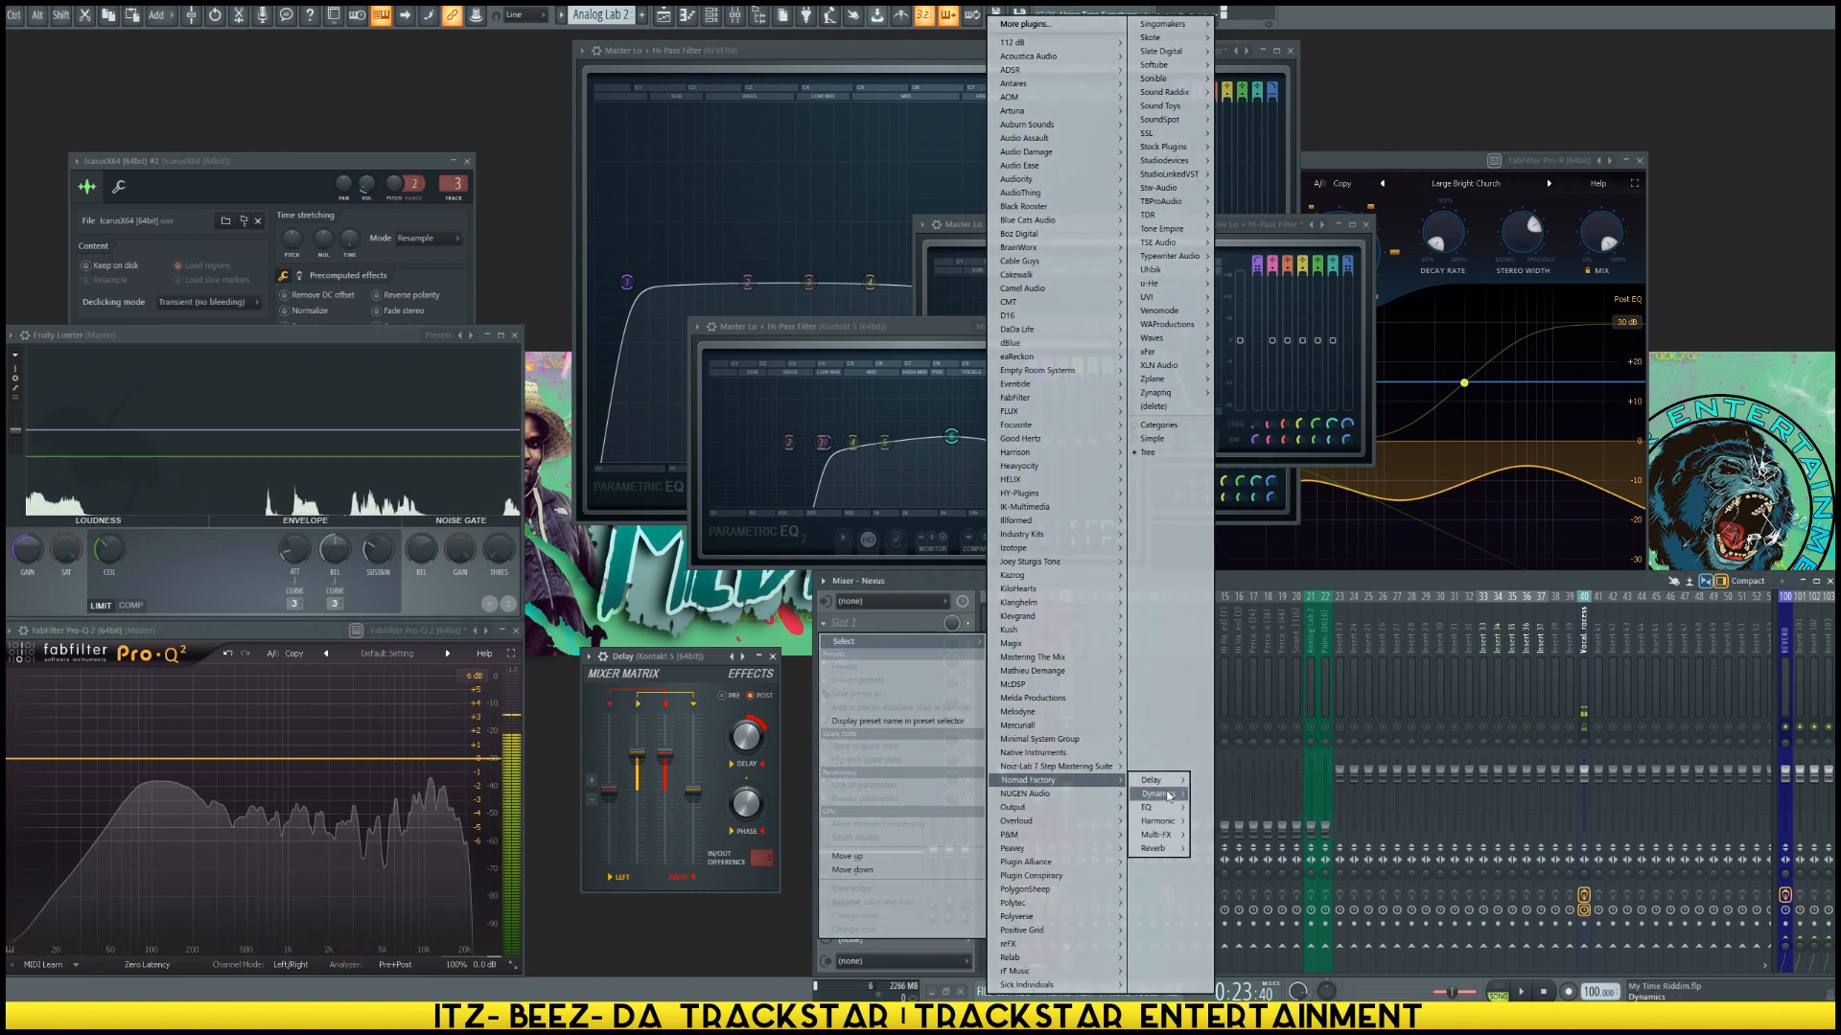
{"action": "mouse_move", "coordinate": [1169, 795]}
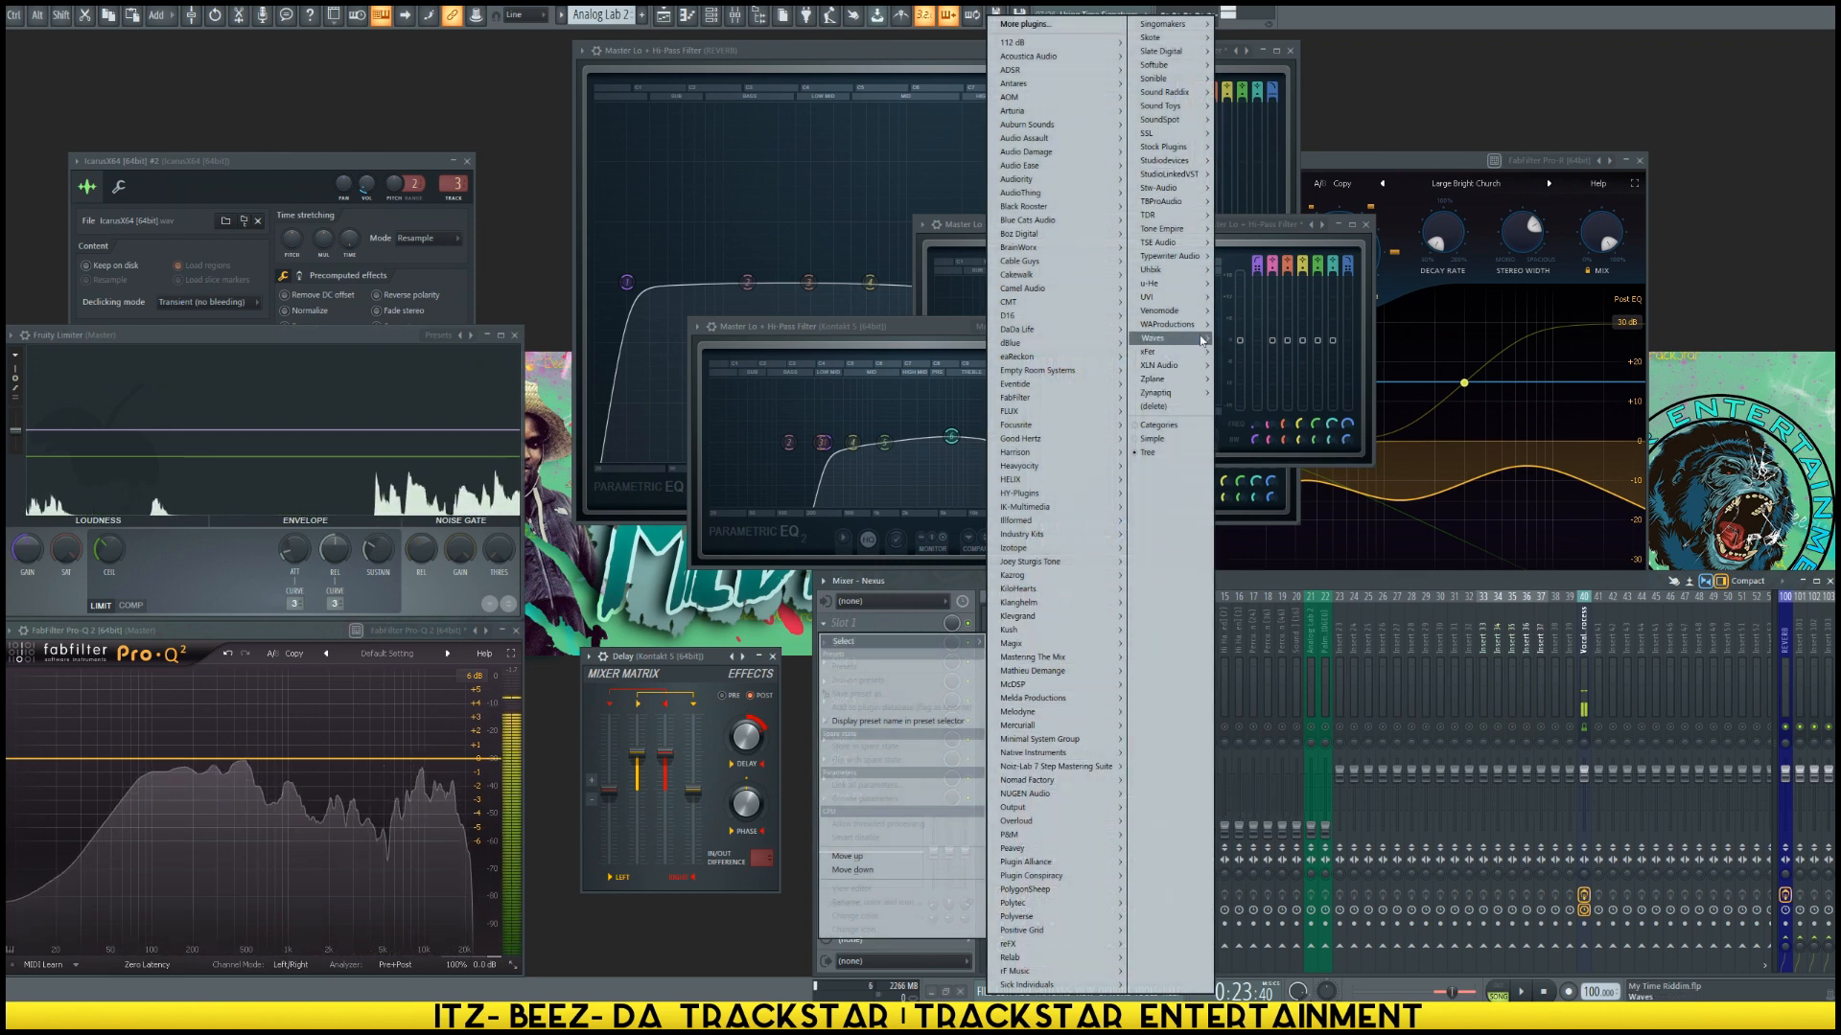
{"action": "mouse_move", "coordinate": [1245, 341]}
{"action": "left_click", "coordinate": [1333, 337]}
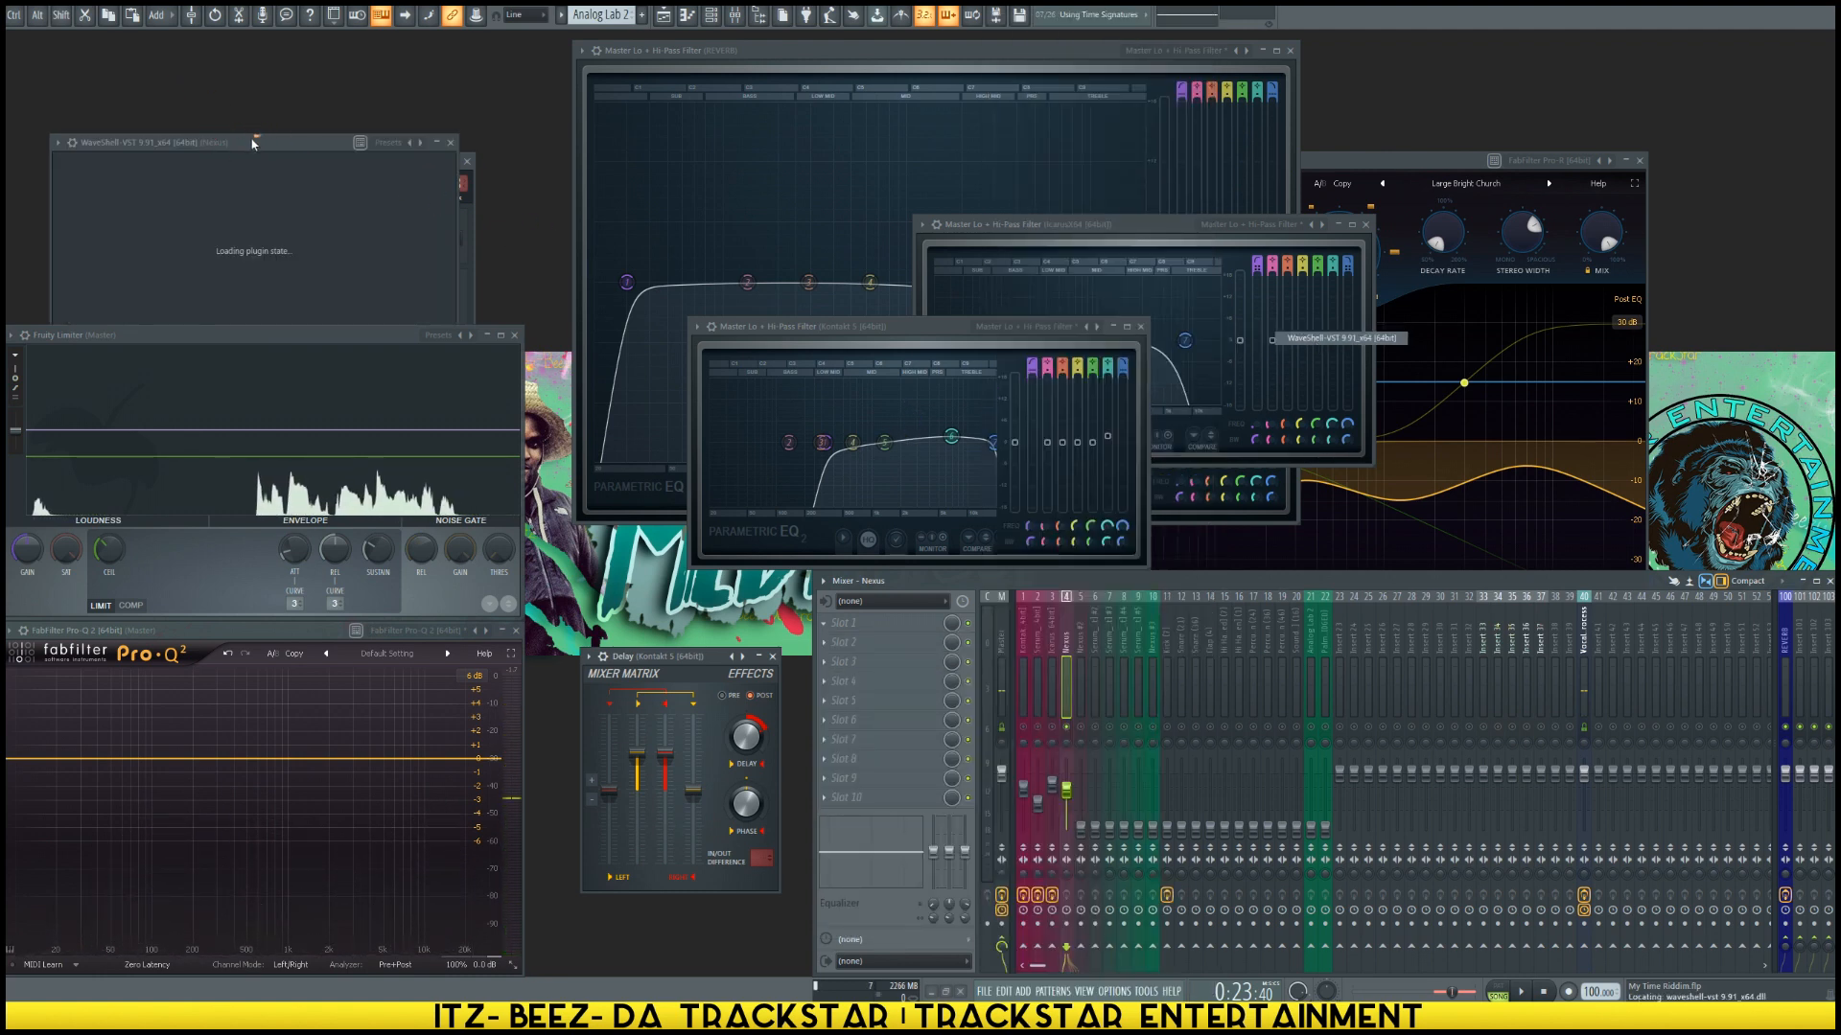
Step: Choose F6 Stereo as the WaveShell plugin and place its window above the mixer
{"action": "left_click_drag", "start_coordinate": [254, 142], "coordinate": [979, 252]}
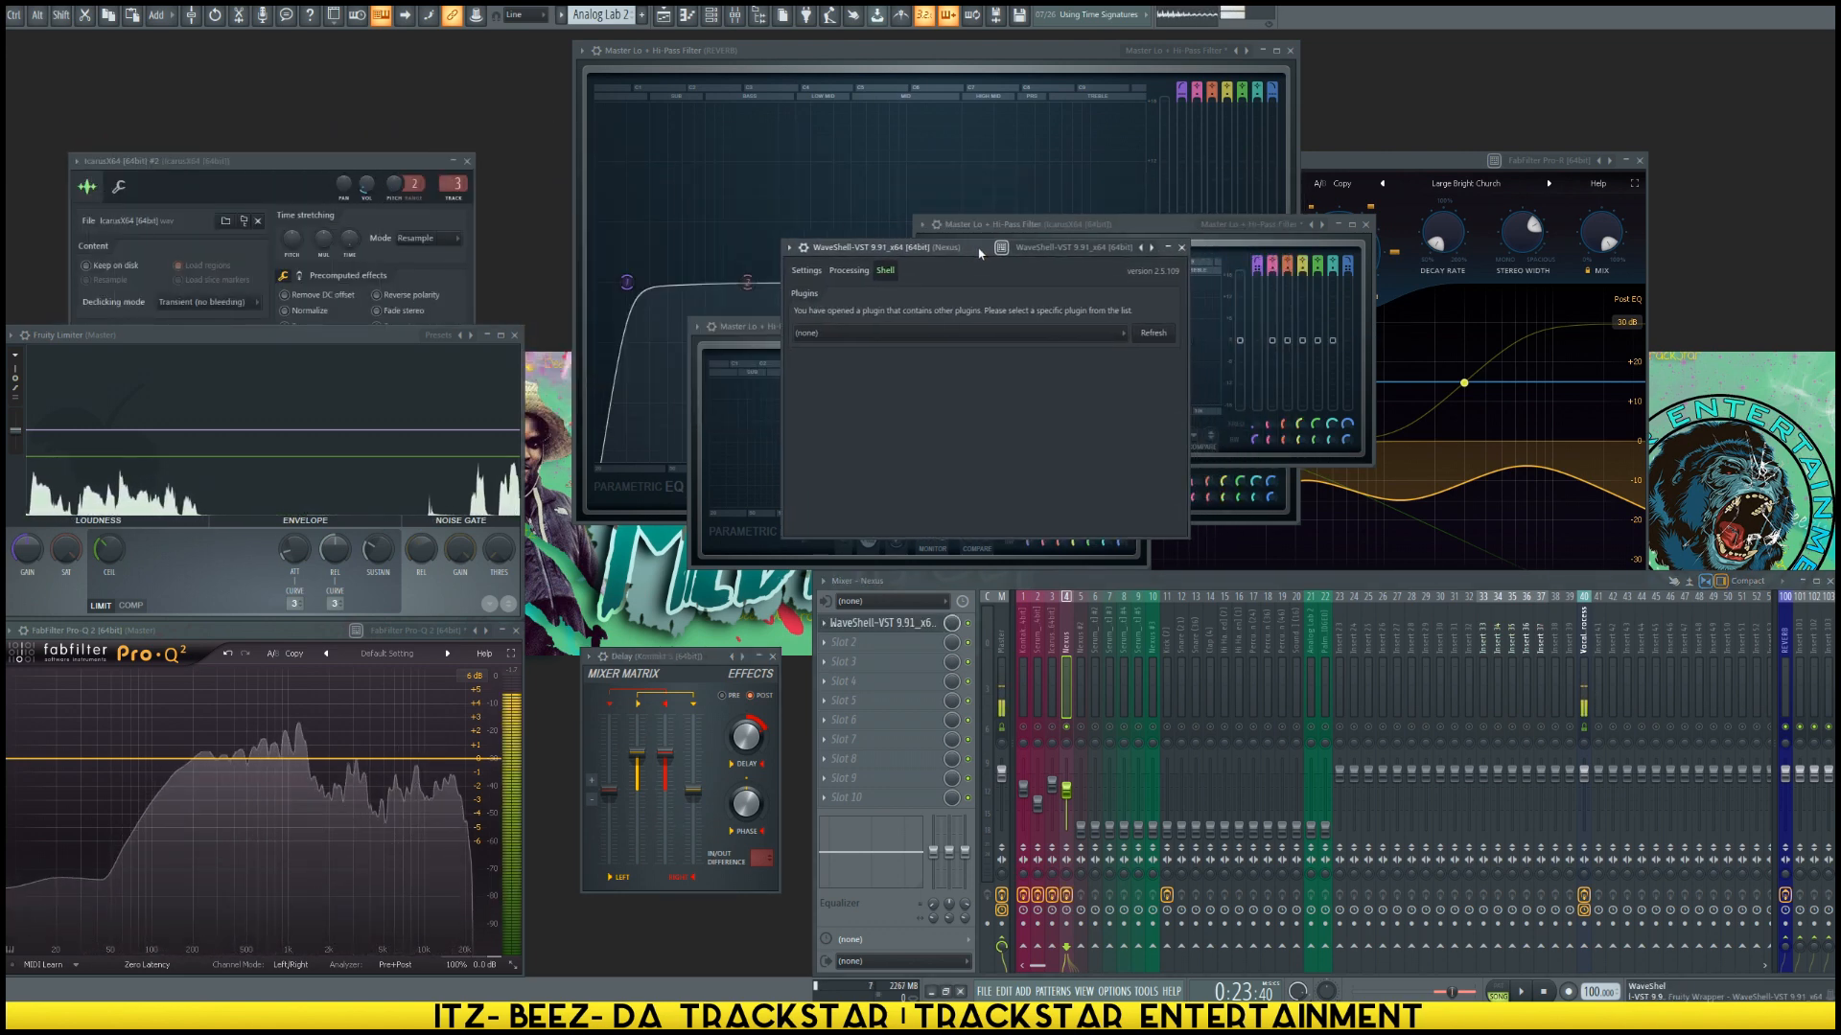
{"action": "left_click", "coordinate": [955, 334]}
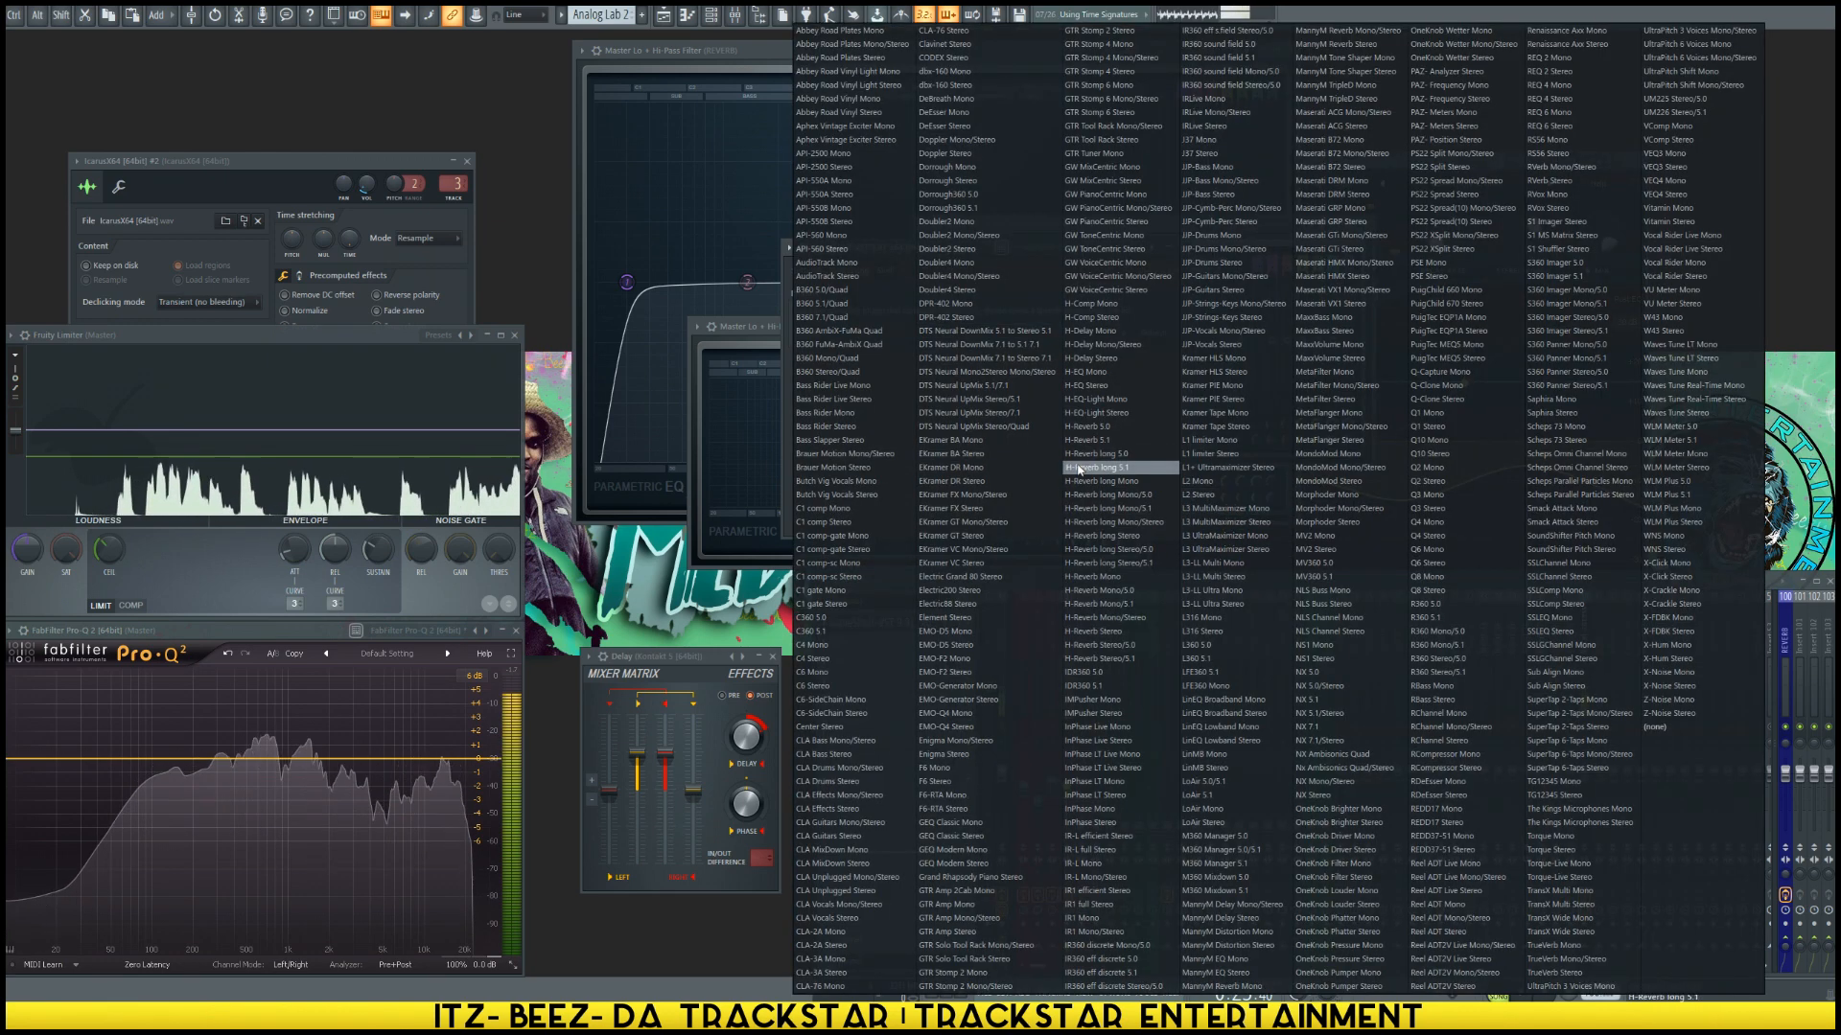
{"action": "left_click", "coordinate": [928, 780]}
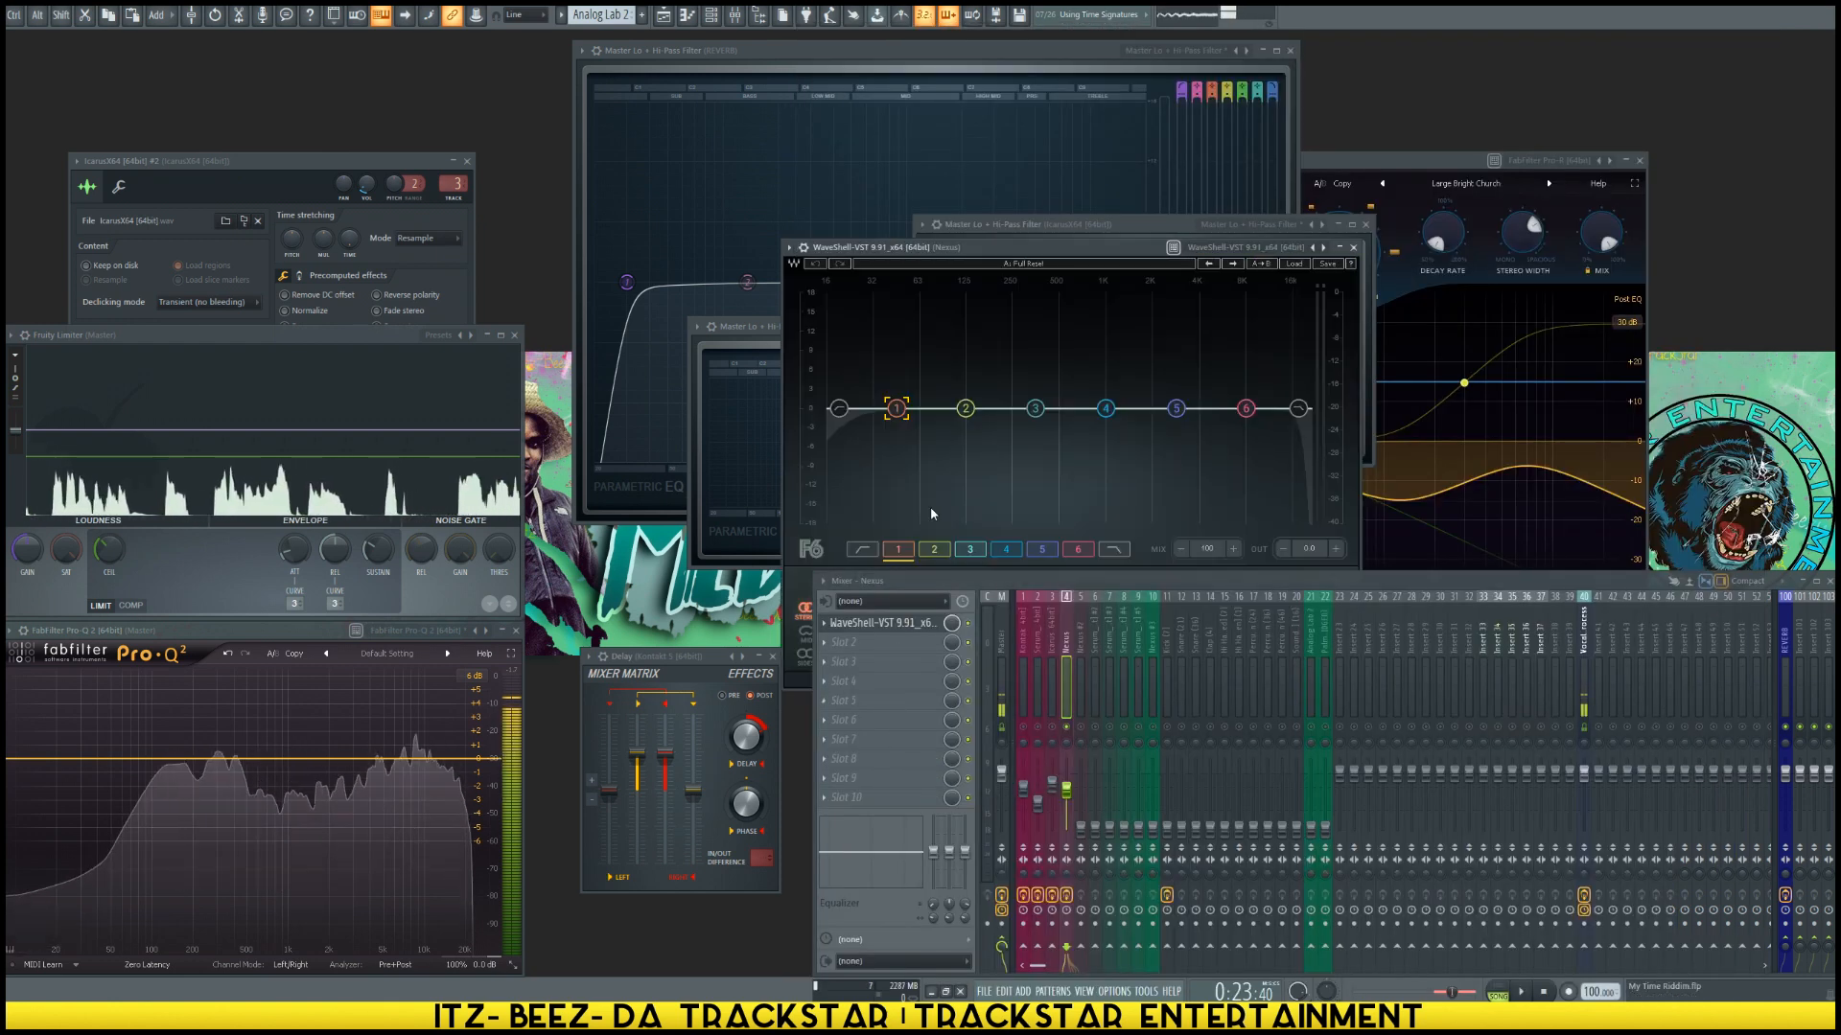
{"action": "left_click_drag", "start_coordinate": [1037, 252], "coordinate": [884, 171]}
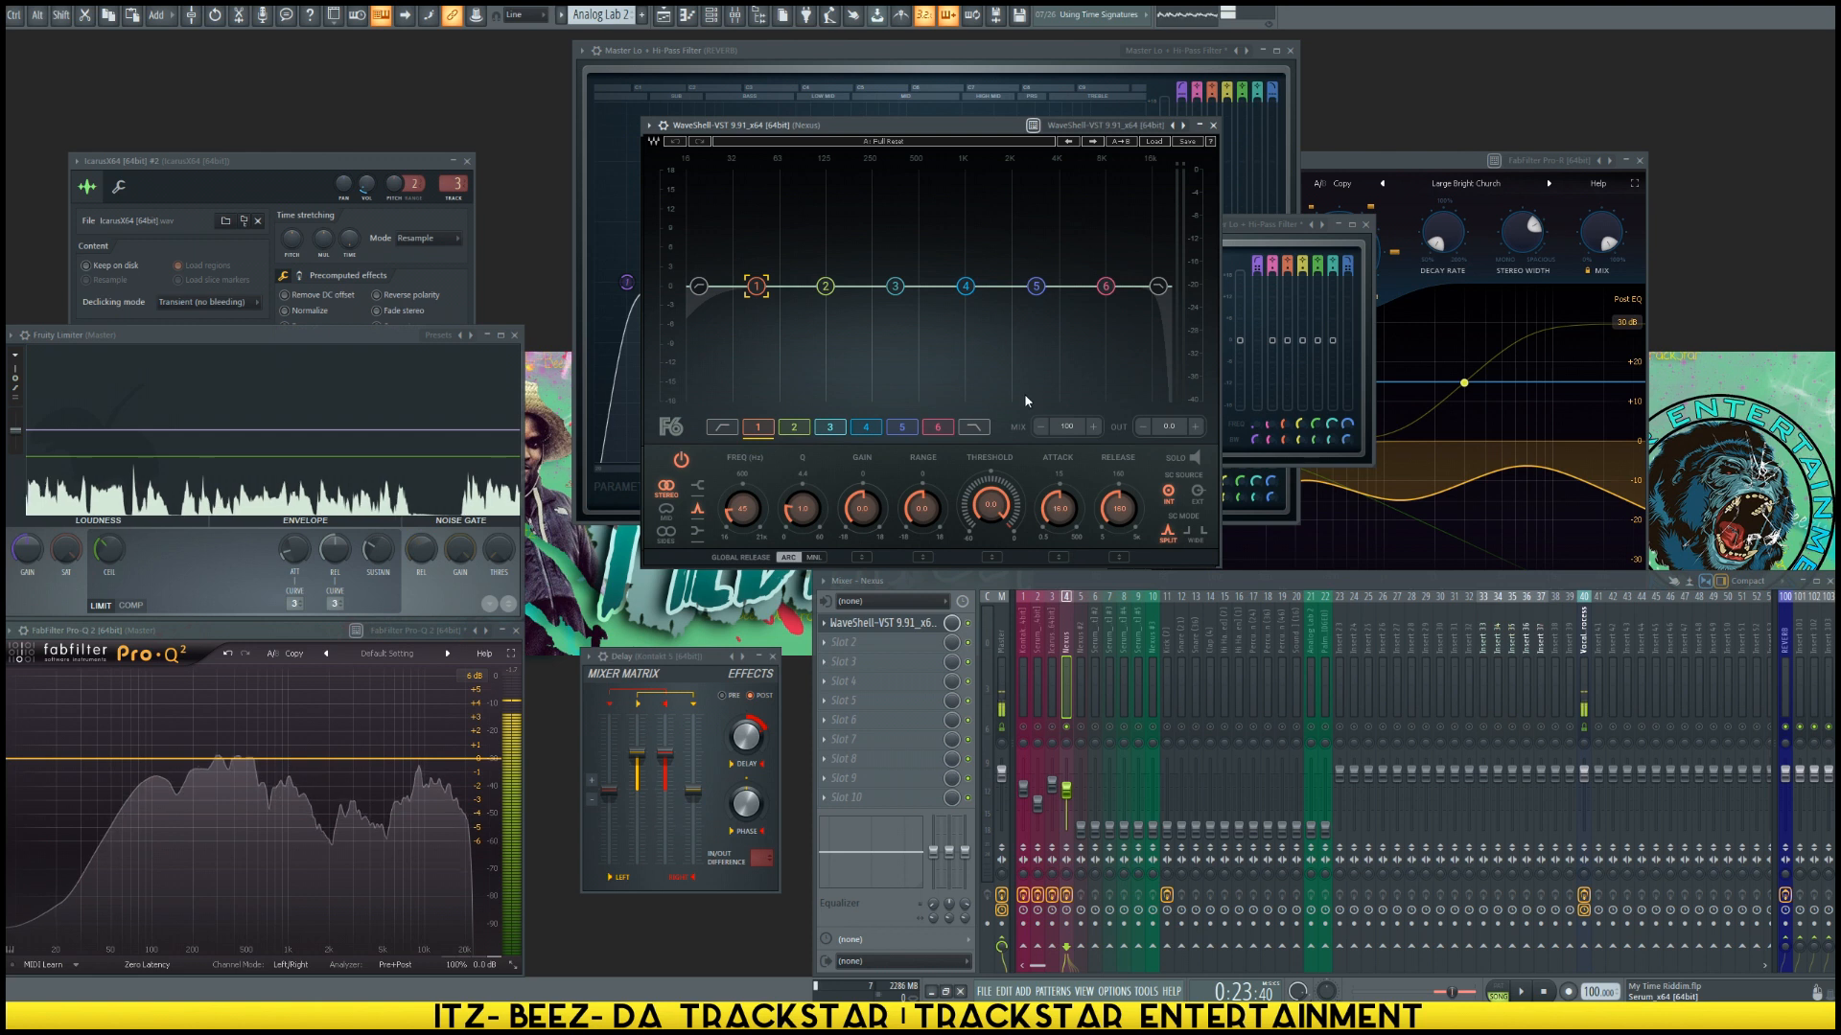
Step: Cut F6 band 4 slightly at about 950 Hz and fine-tune the Nexus volume fader
{"action": "left_click", "coordinate": [966, 286]}
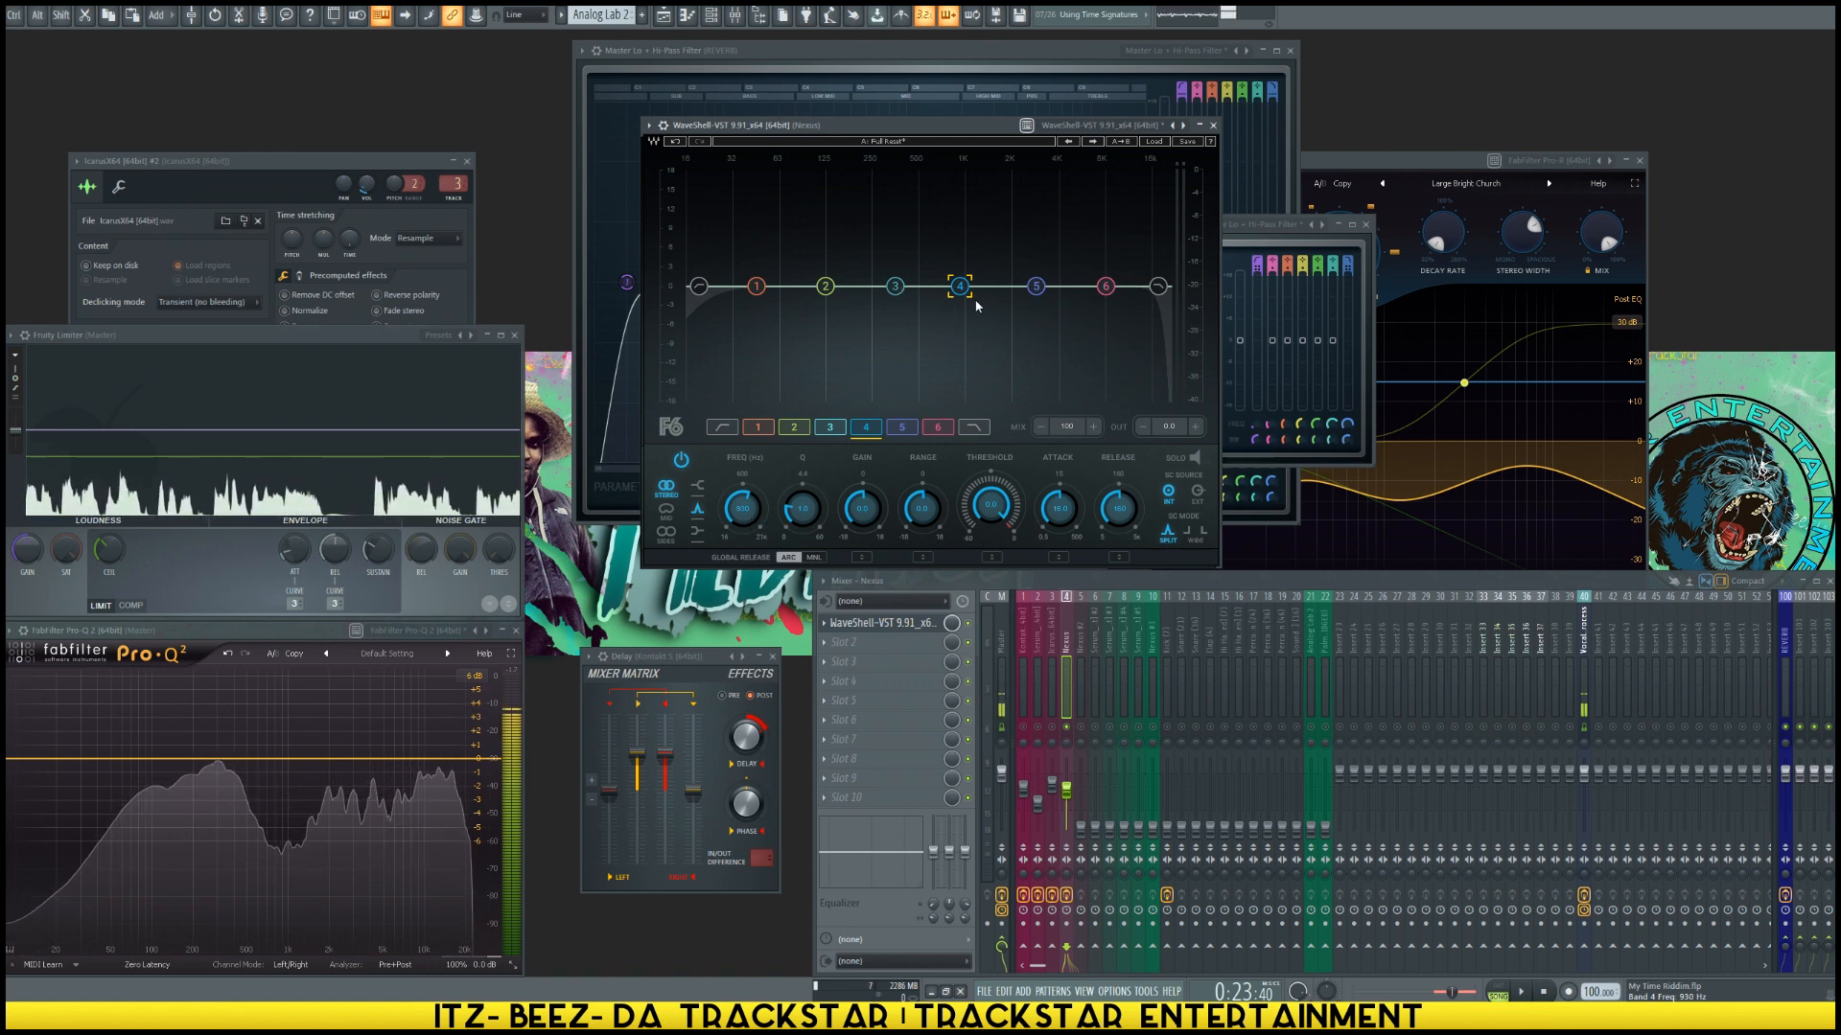
{"action": "left_click_drag", "start_coordinate": [961, 288], "coordinate": [964, 305]}
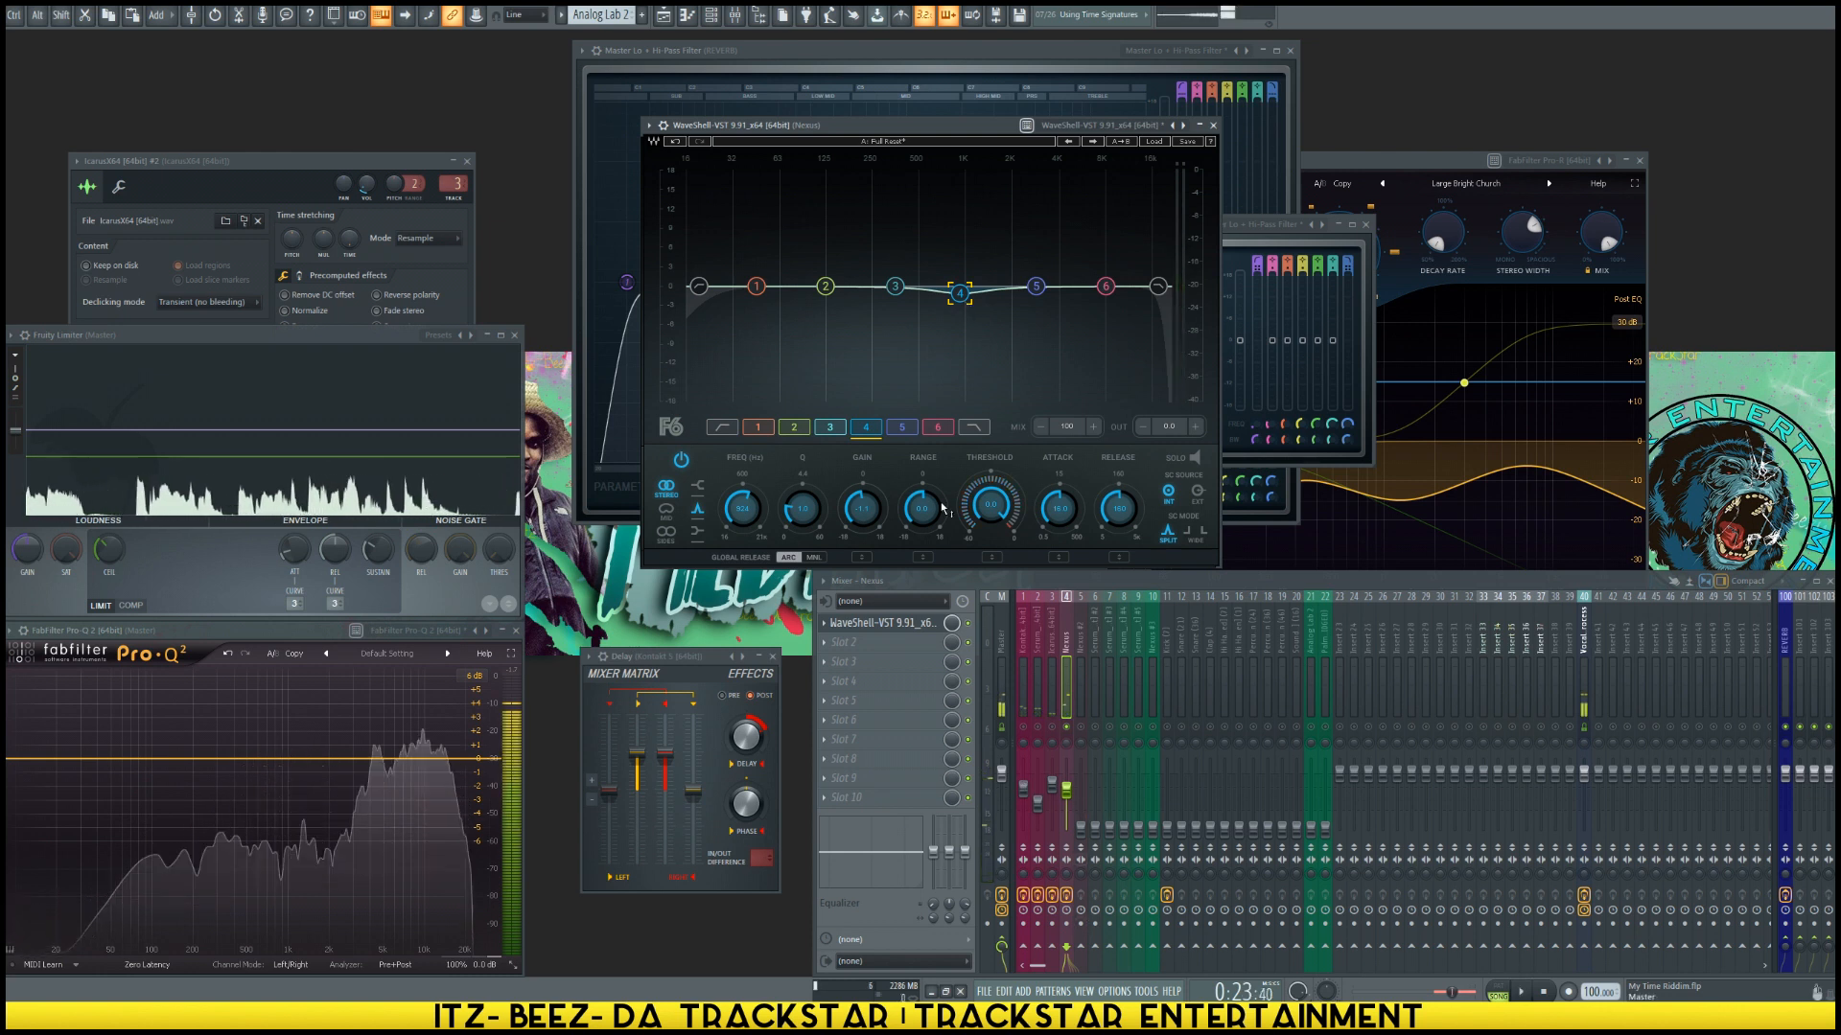
{"action": "left_click_drag", "start_coordinate": [1066, 795], "coordinate": [1067, 800]}
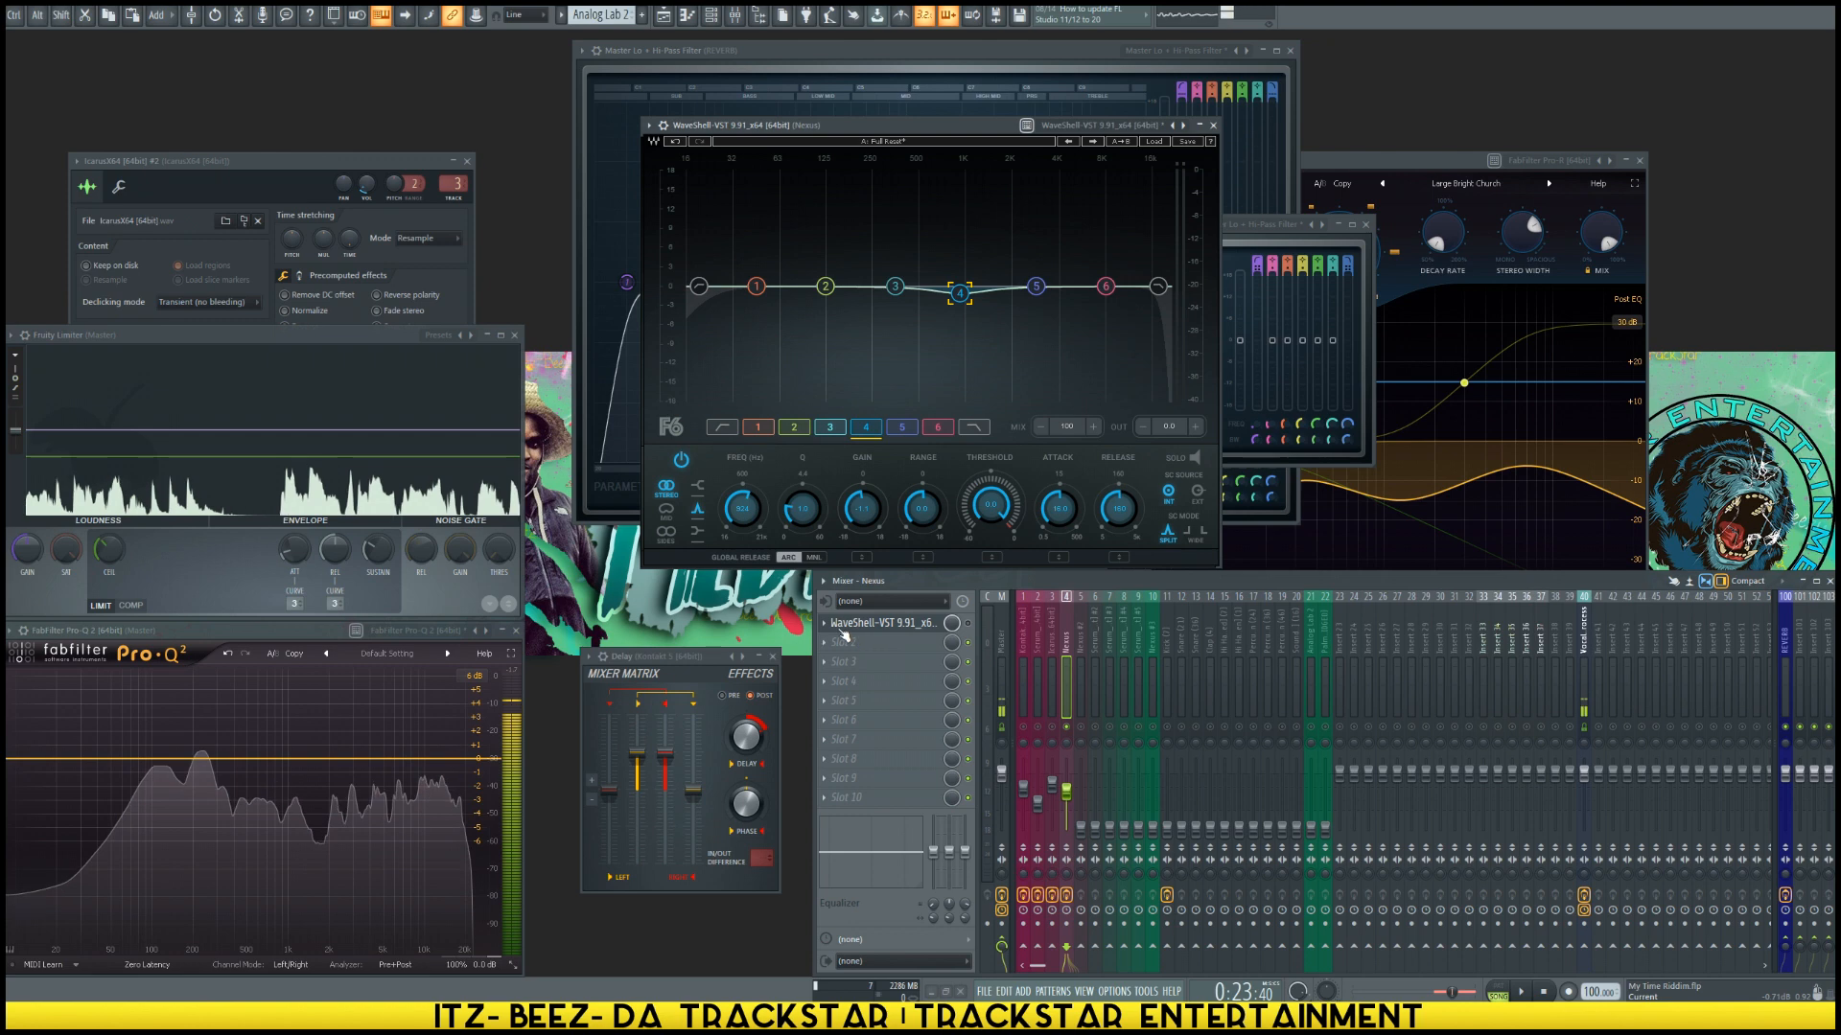
Step: Move F6 down to slot 4 of the Nexus track, load Fruity Parametric EQ 2 in slot 1 and place its window above the mixer
{"action": "left_click", "coordinate": [920, 625]}
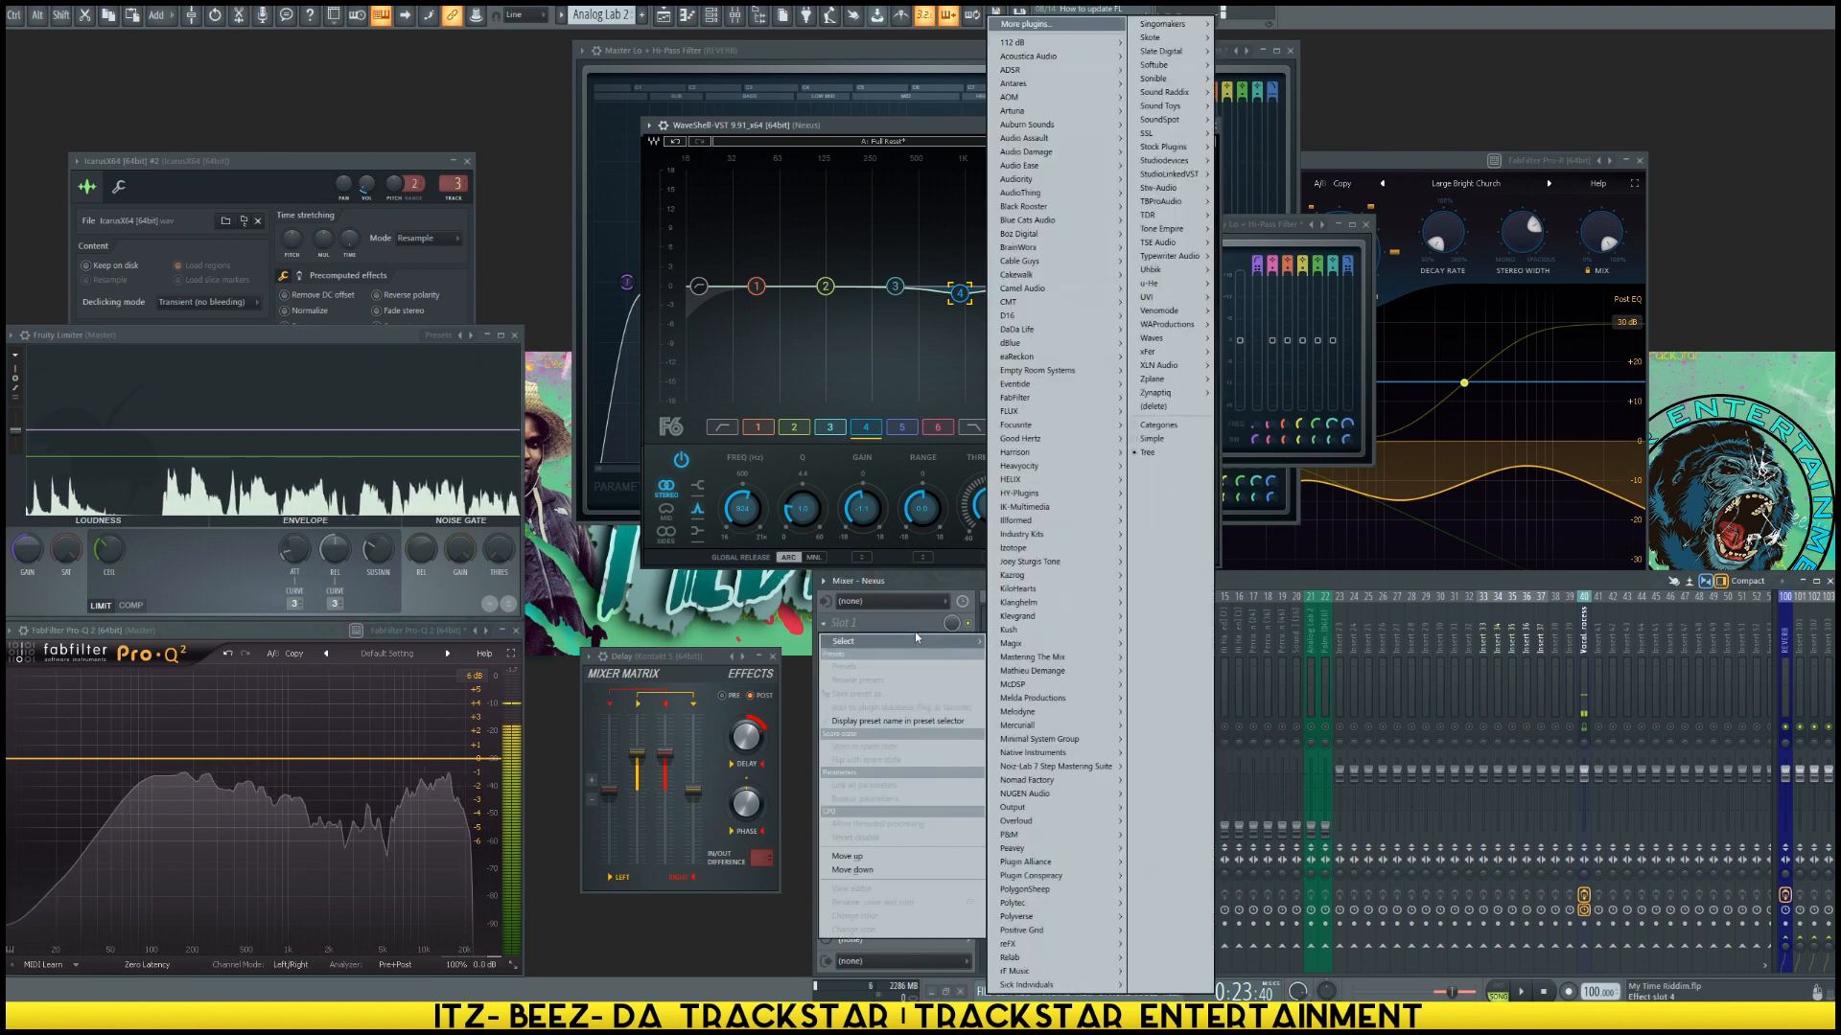
{"action": "mouse_move", "coordinate": [1188, 164]}
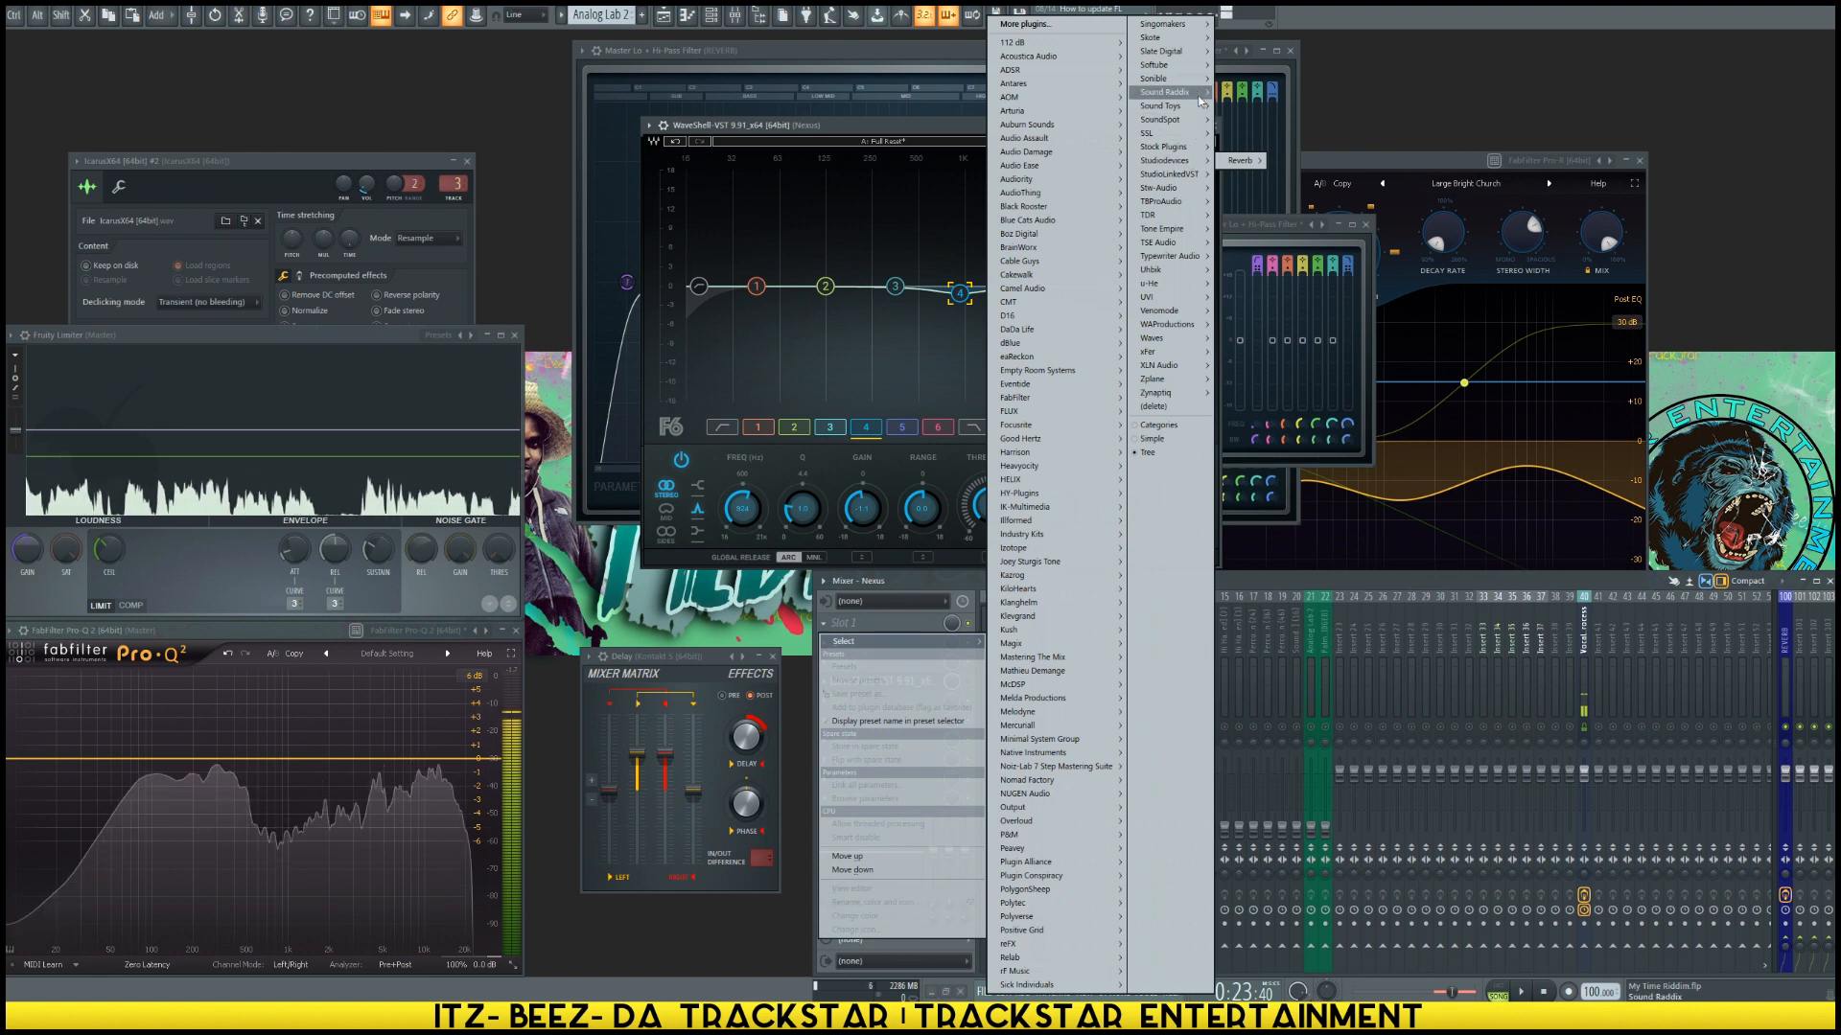
{"action": "mouse_move", "coordinate": [1199, 113]}
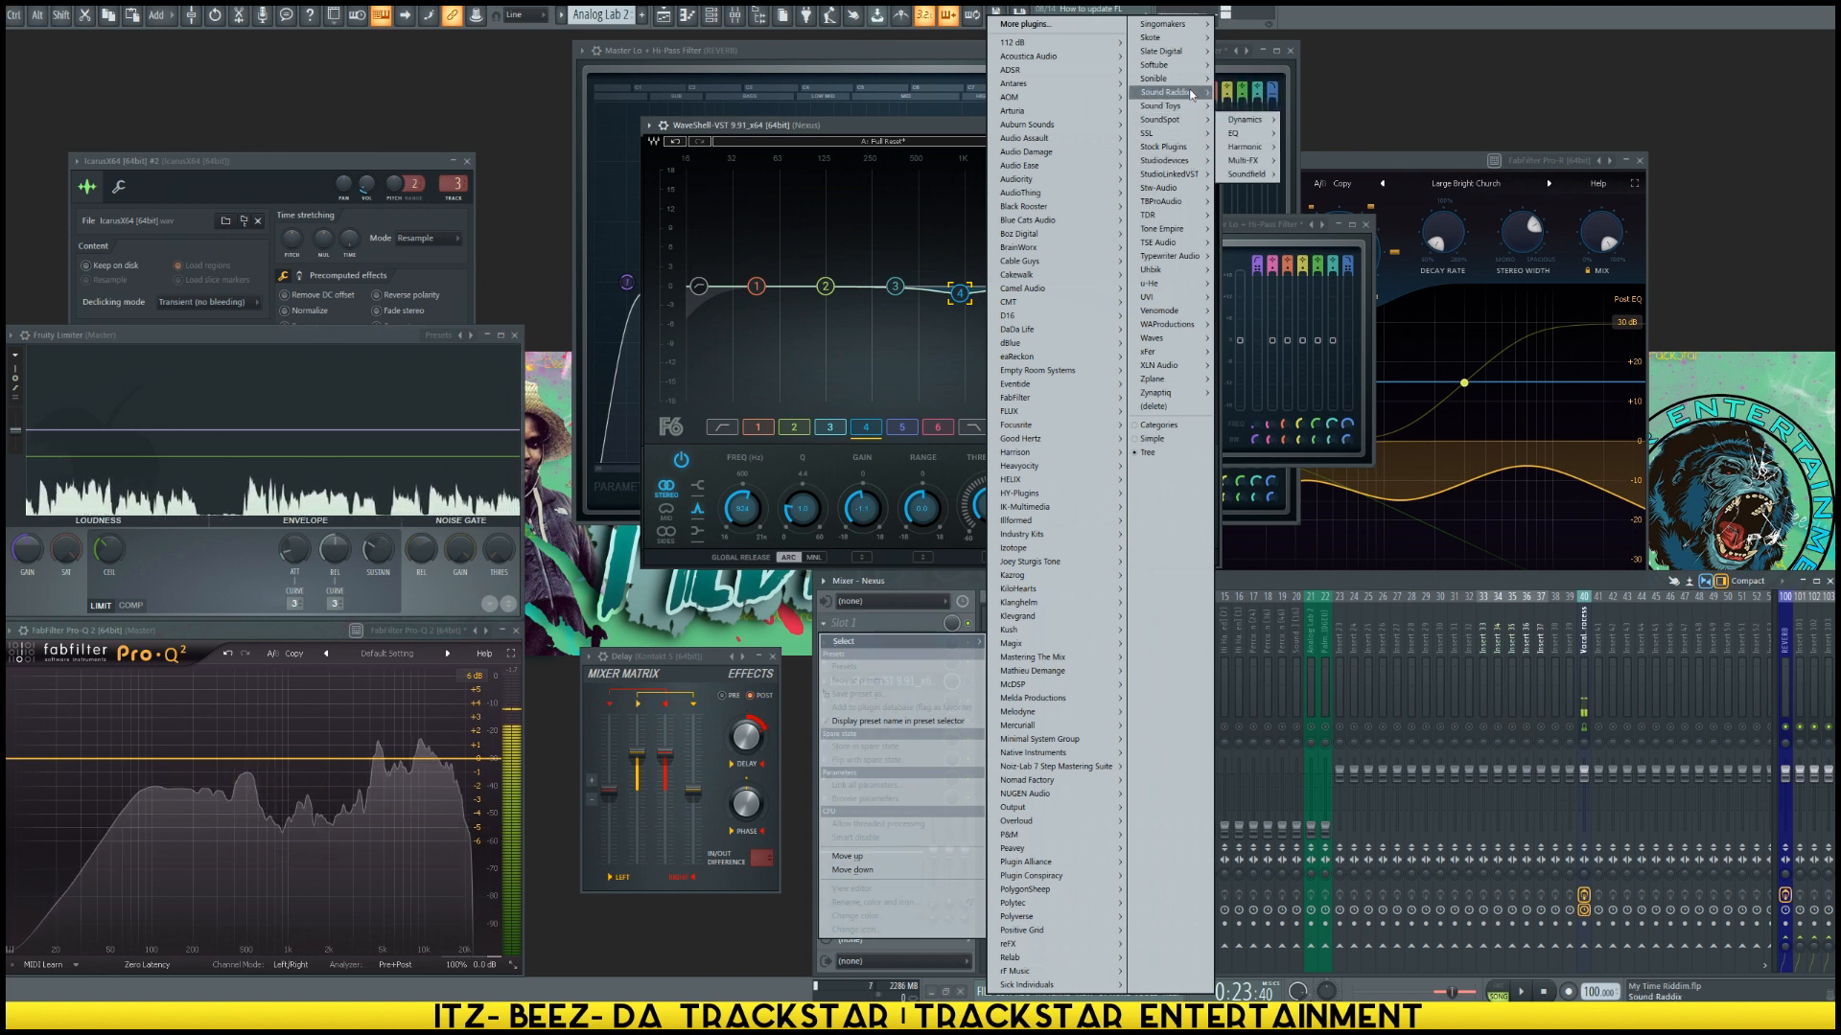
{"action": "mouse_move", "coordinate": [1190, 205]}
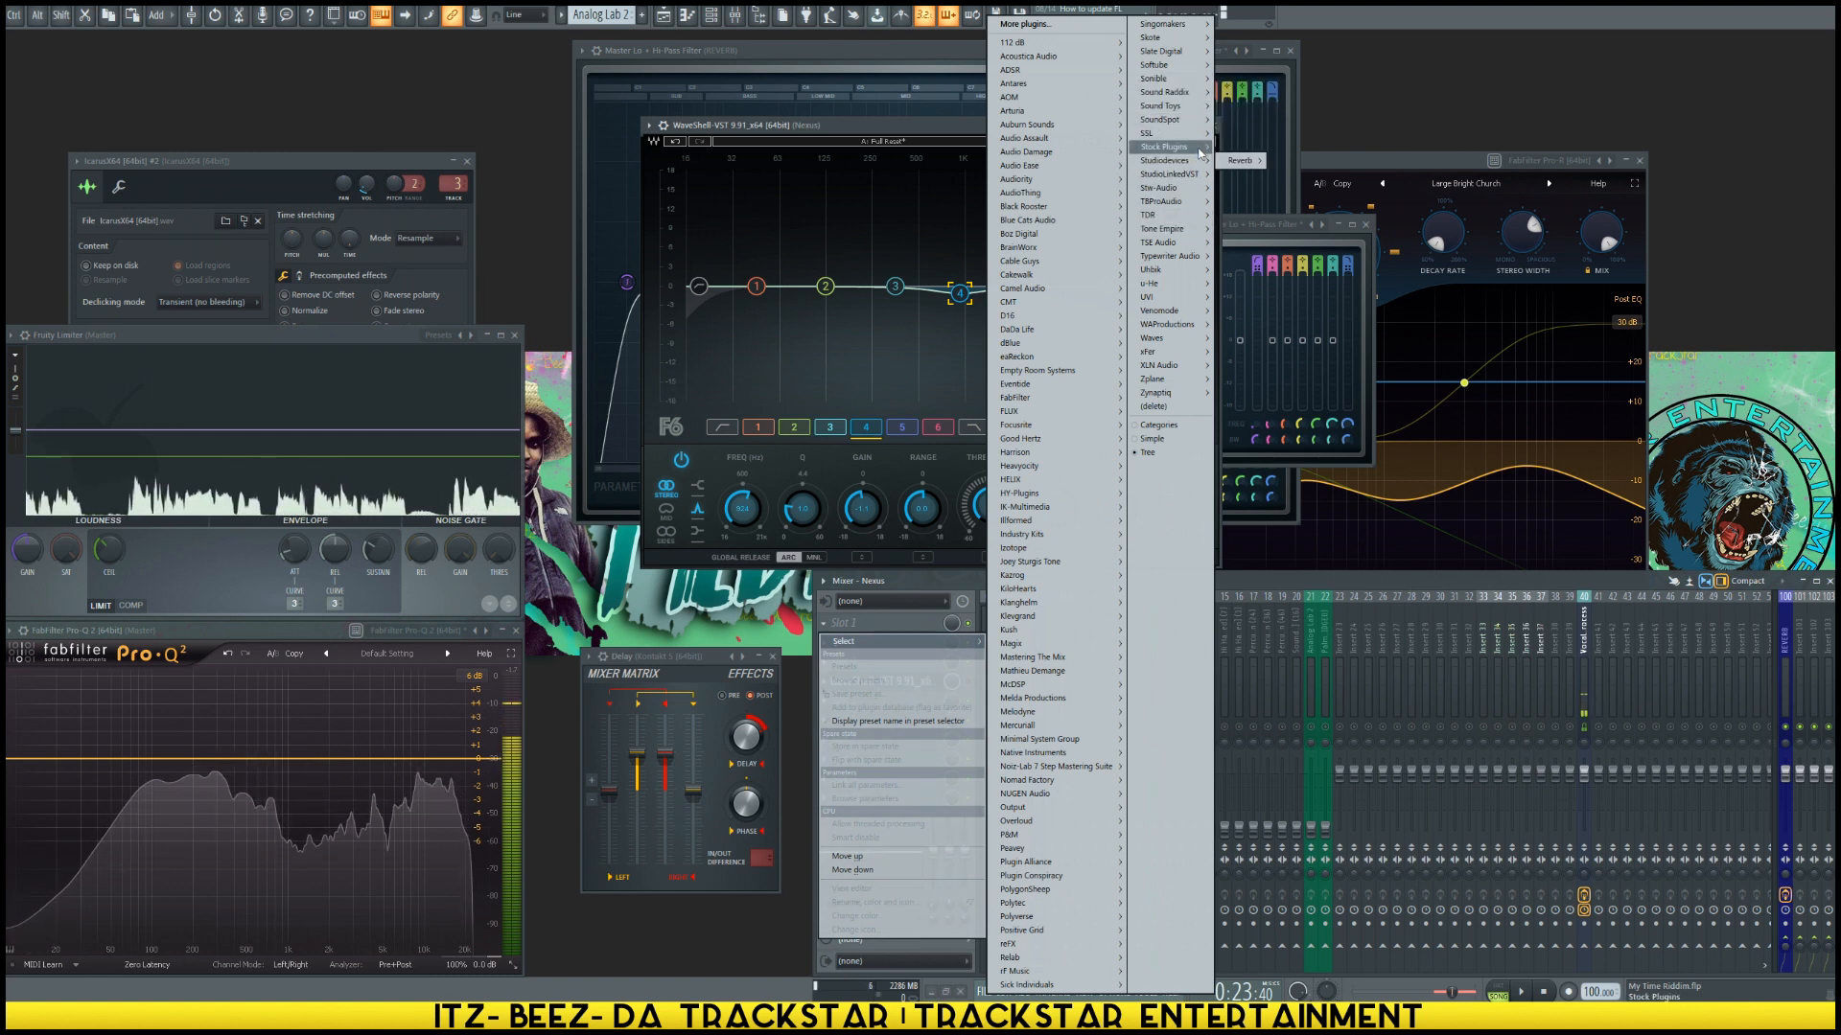
{"action": "mouse_move", "coordinate": [1255, 161]}
{"action": "left_click", "coordinate": [1335, 160]}
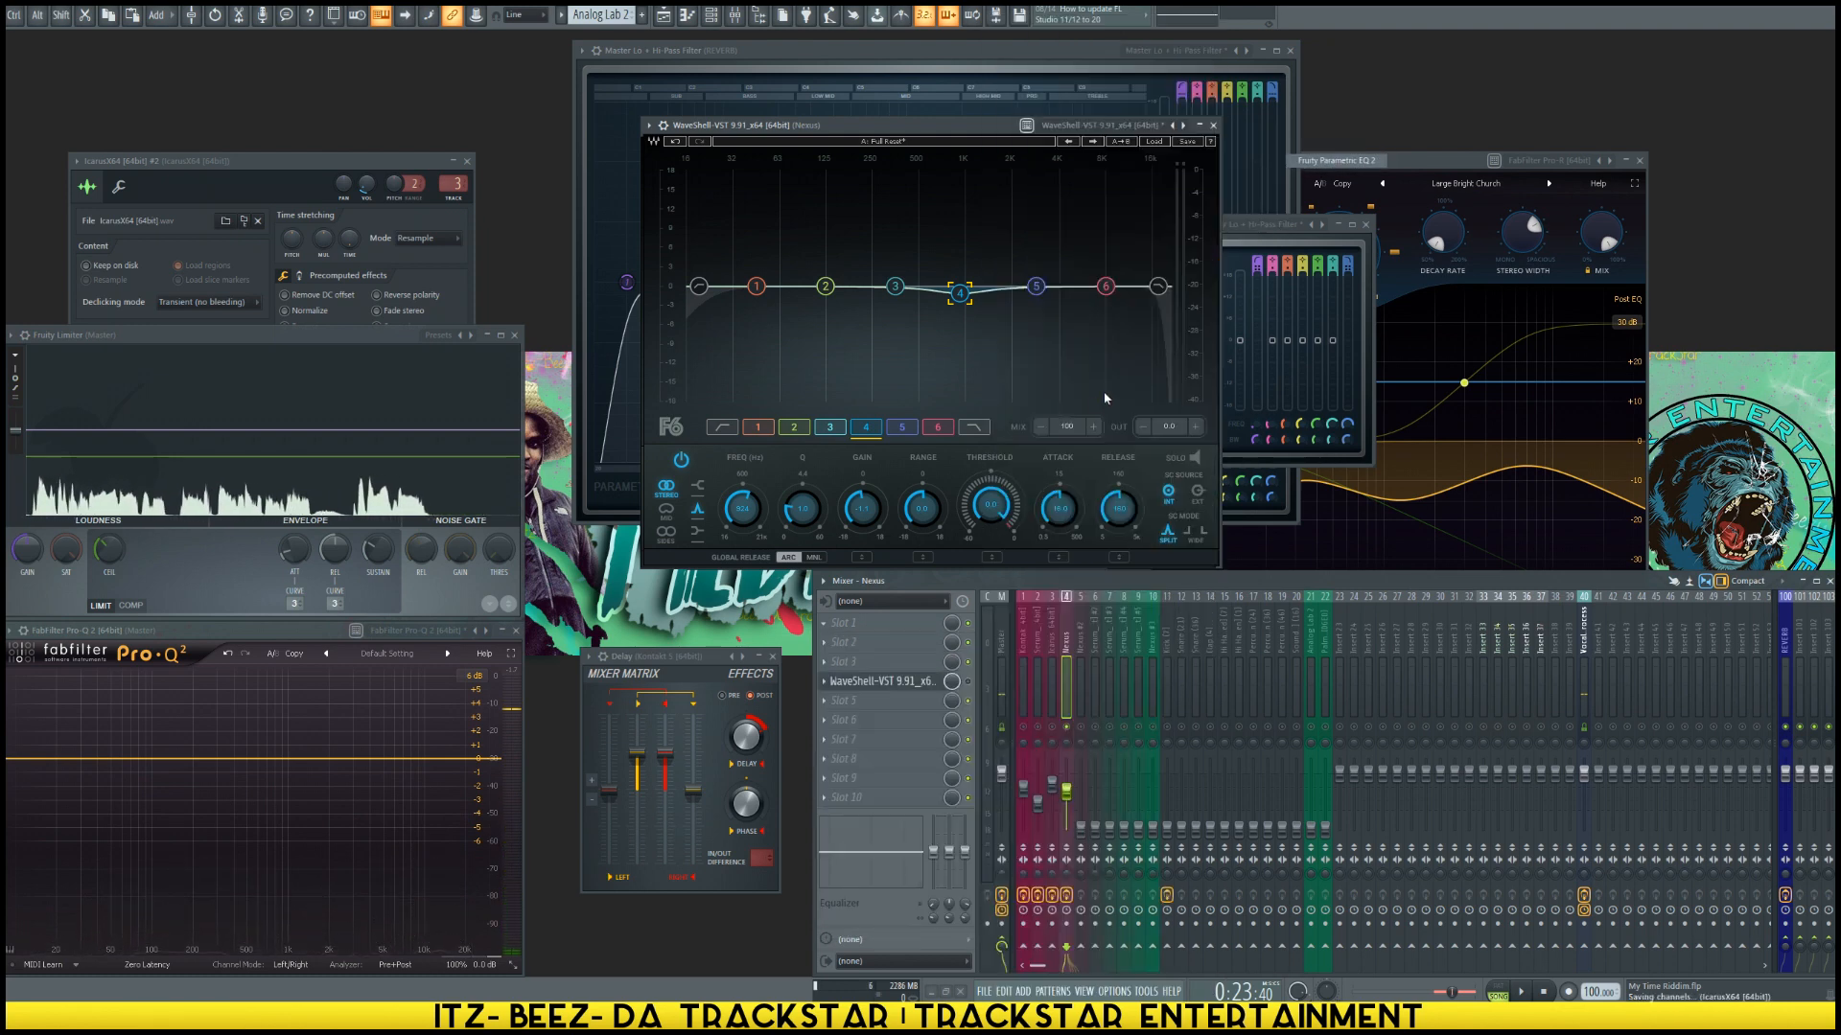
{"action": "left_click_drag", "start_coordinate": [398, 164], "coordinate": [1195, 314]}
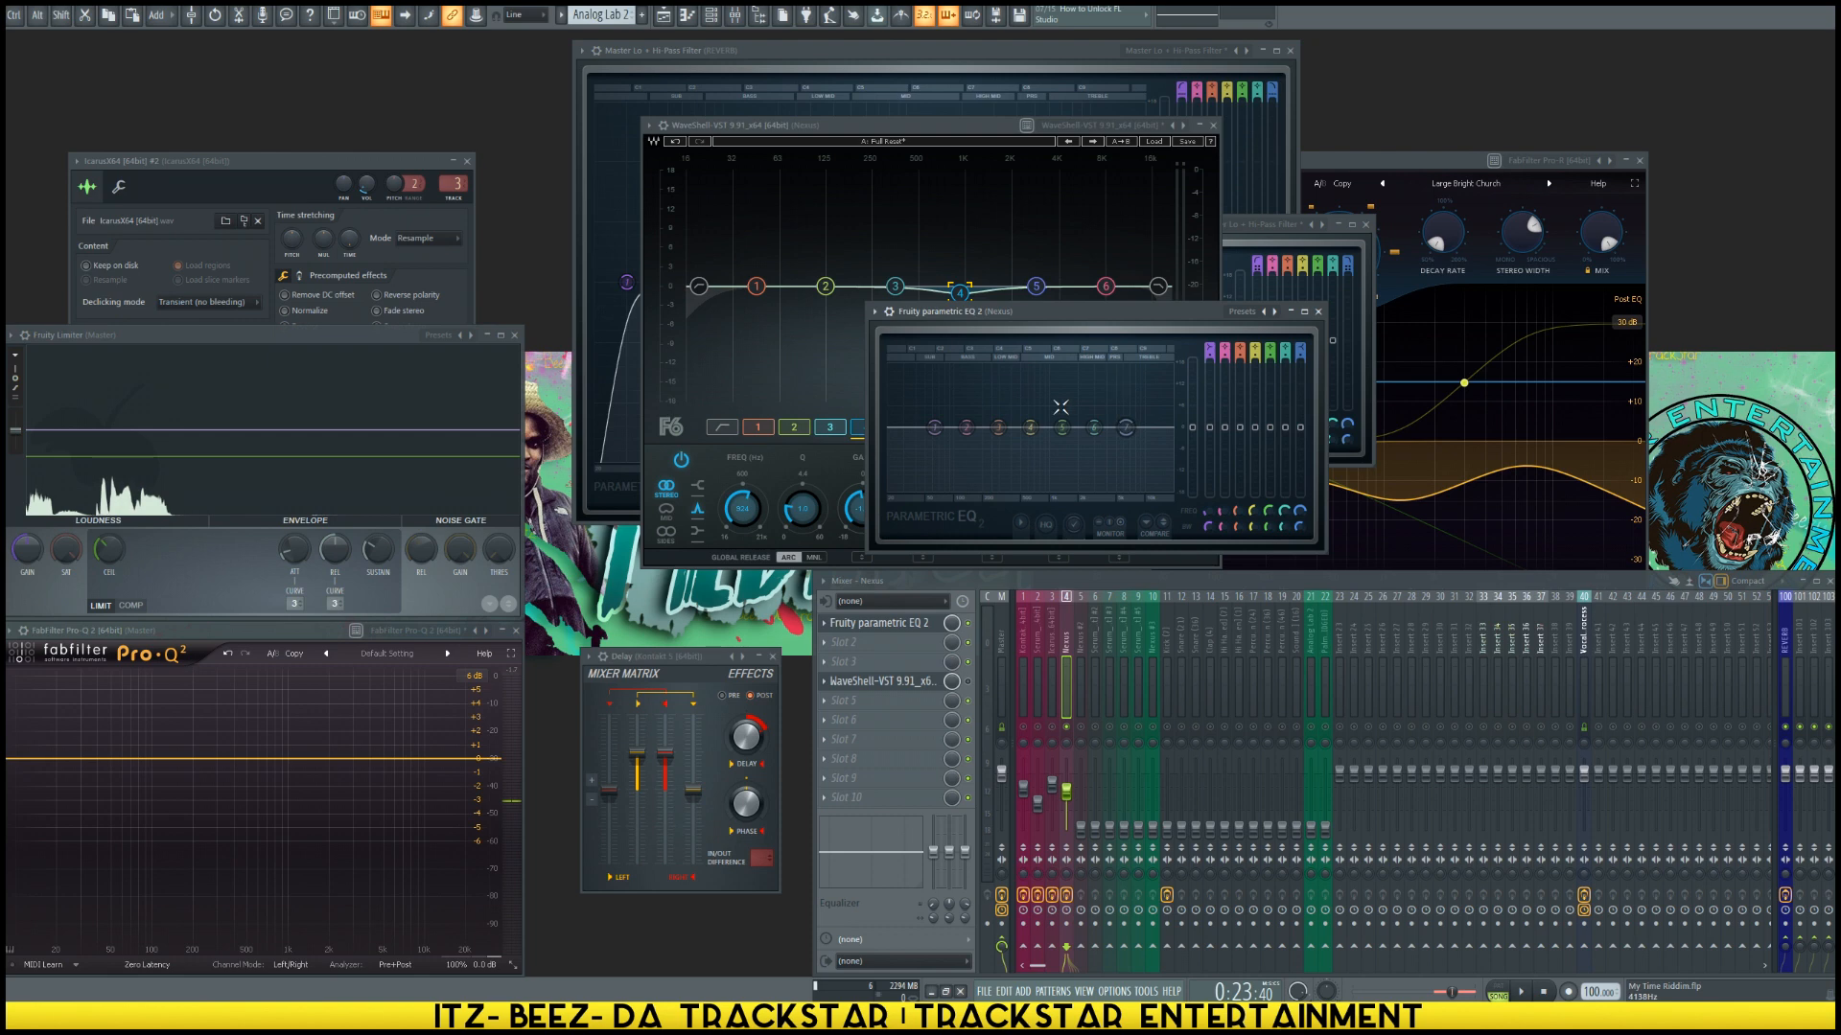
Step: Apply the Master Lo + Hi-Pass Filter preset to the Nexus EQ and move its low-pass and high-pass cutoffs inward
{"action": "left_click", "coordinate": [1273, 314]}
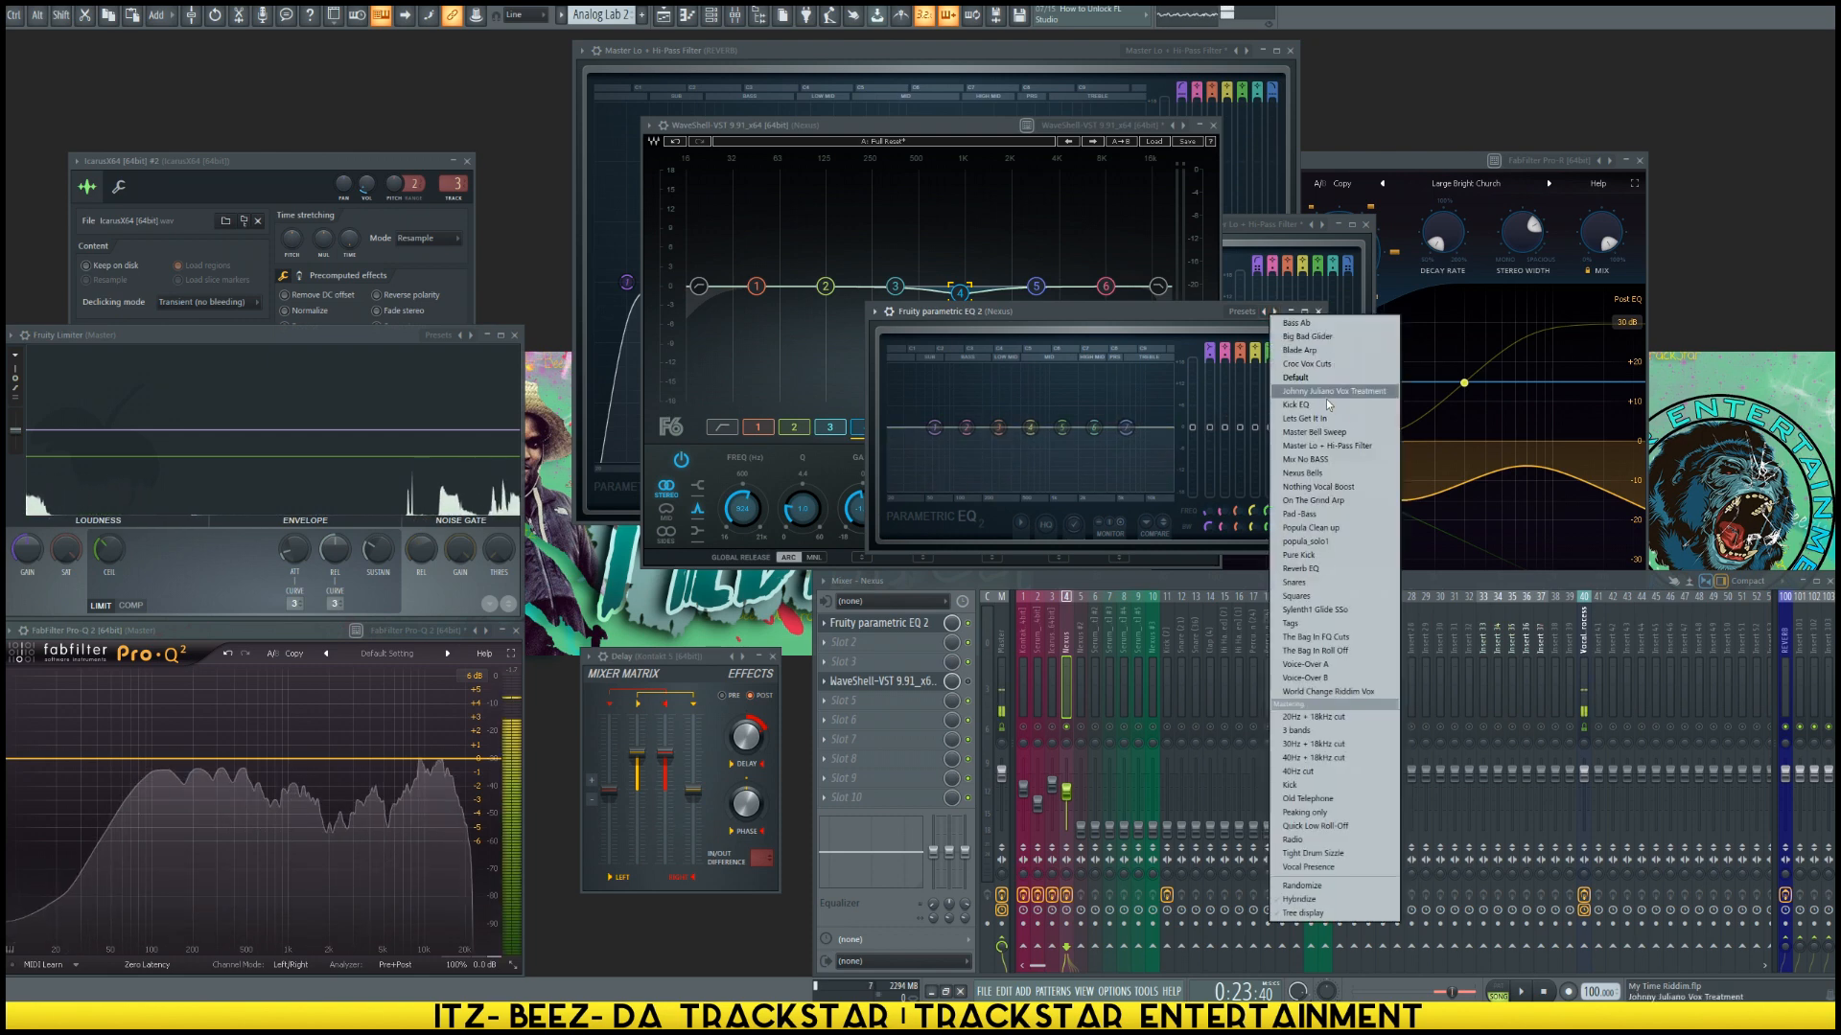
{"action": "left_click", "coordinate": [1333, 449]}
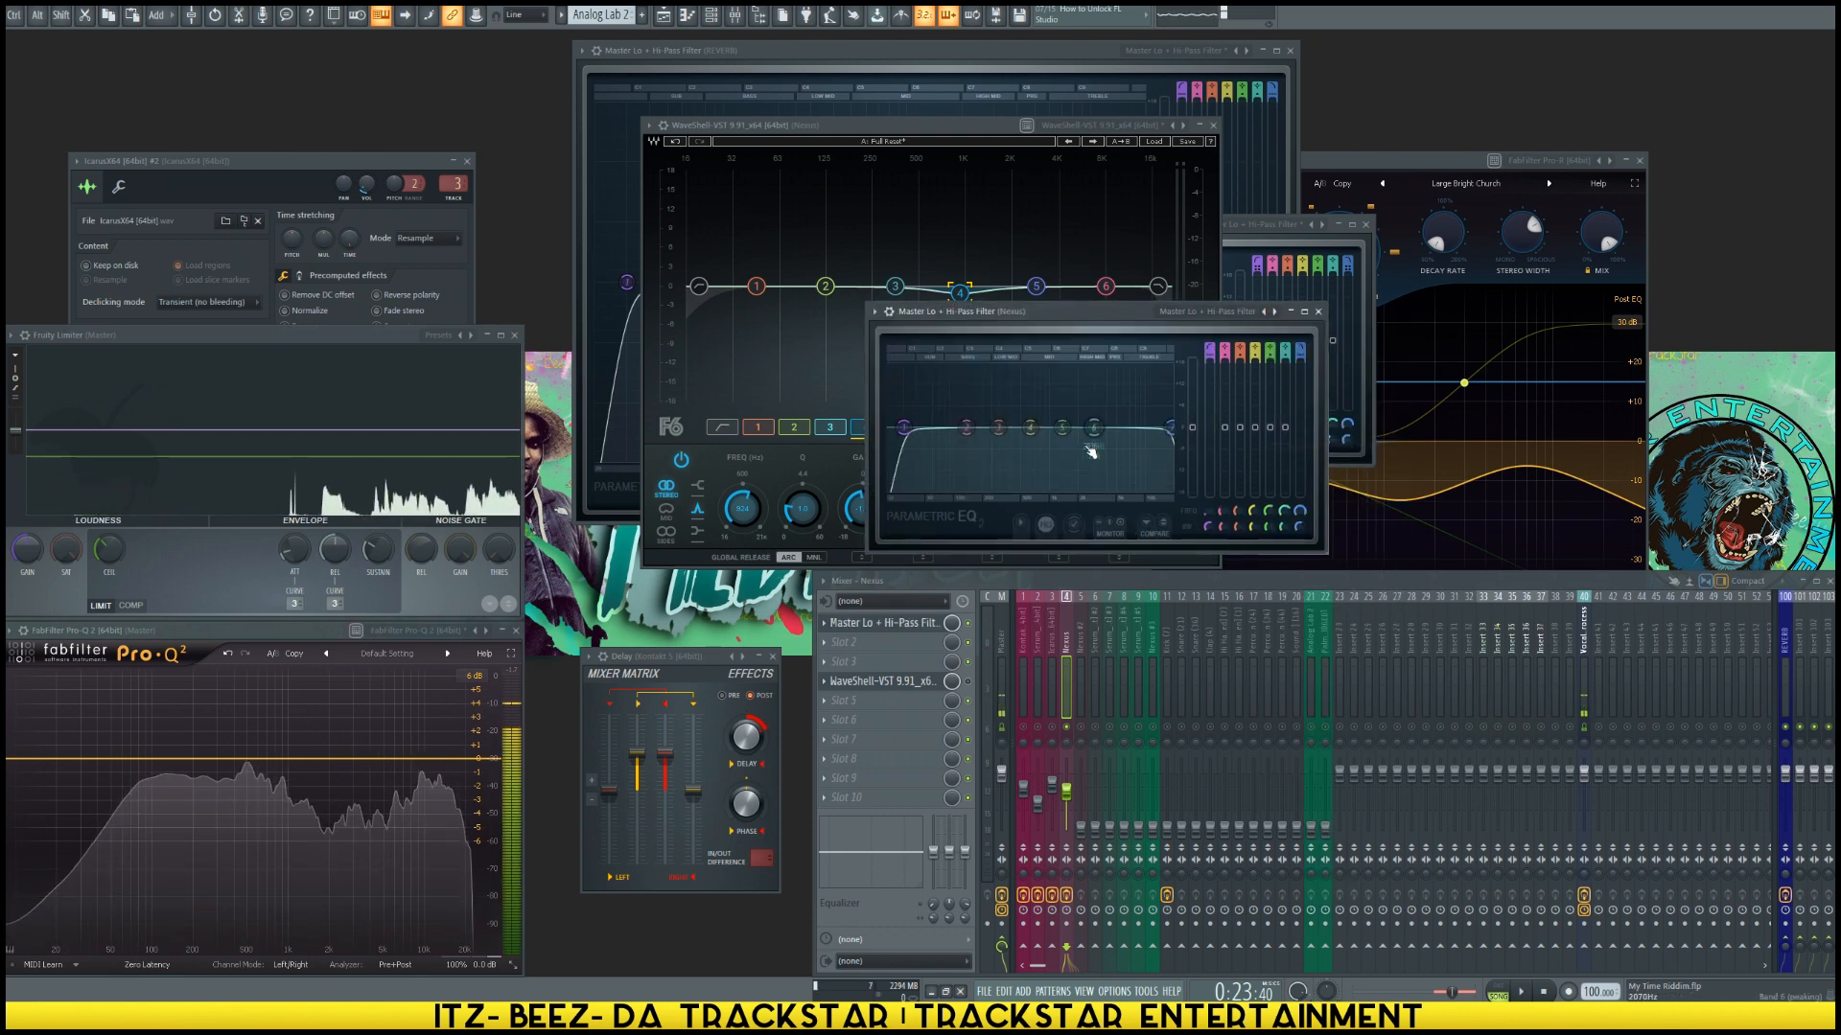
{"action": "left_click_drag", "start_coordinate": [1088, 431], "coordinate": [1087, 435]}
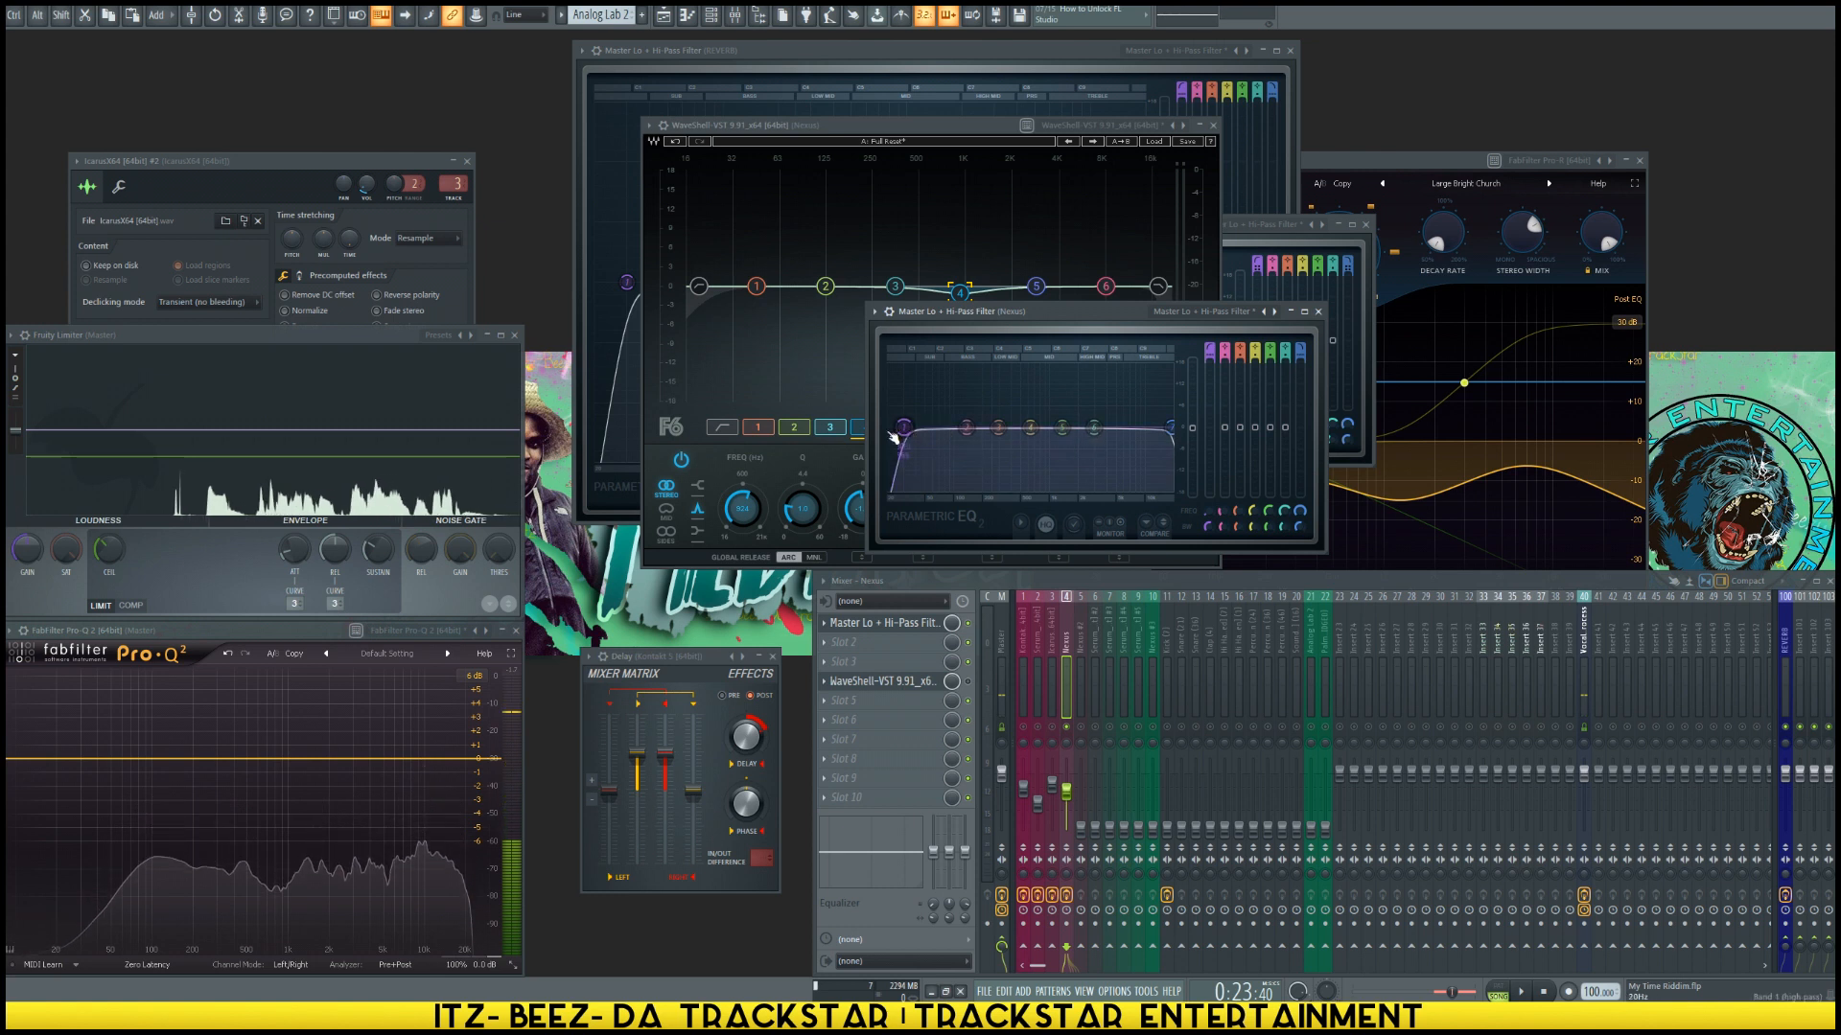
{"action": "left_click_drag", "start_coordinate": [1168, 428], "coordinate": [1146, 427]}
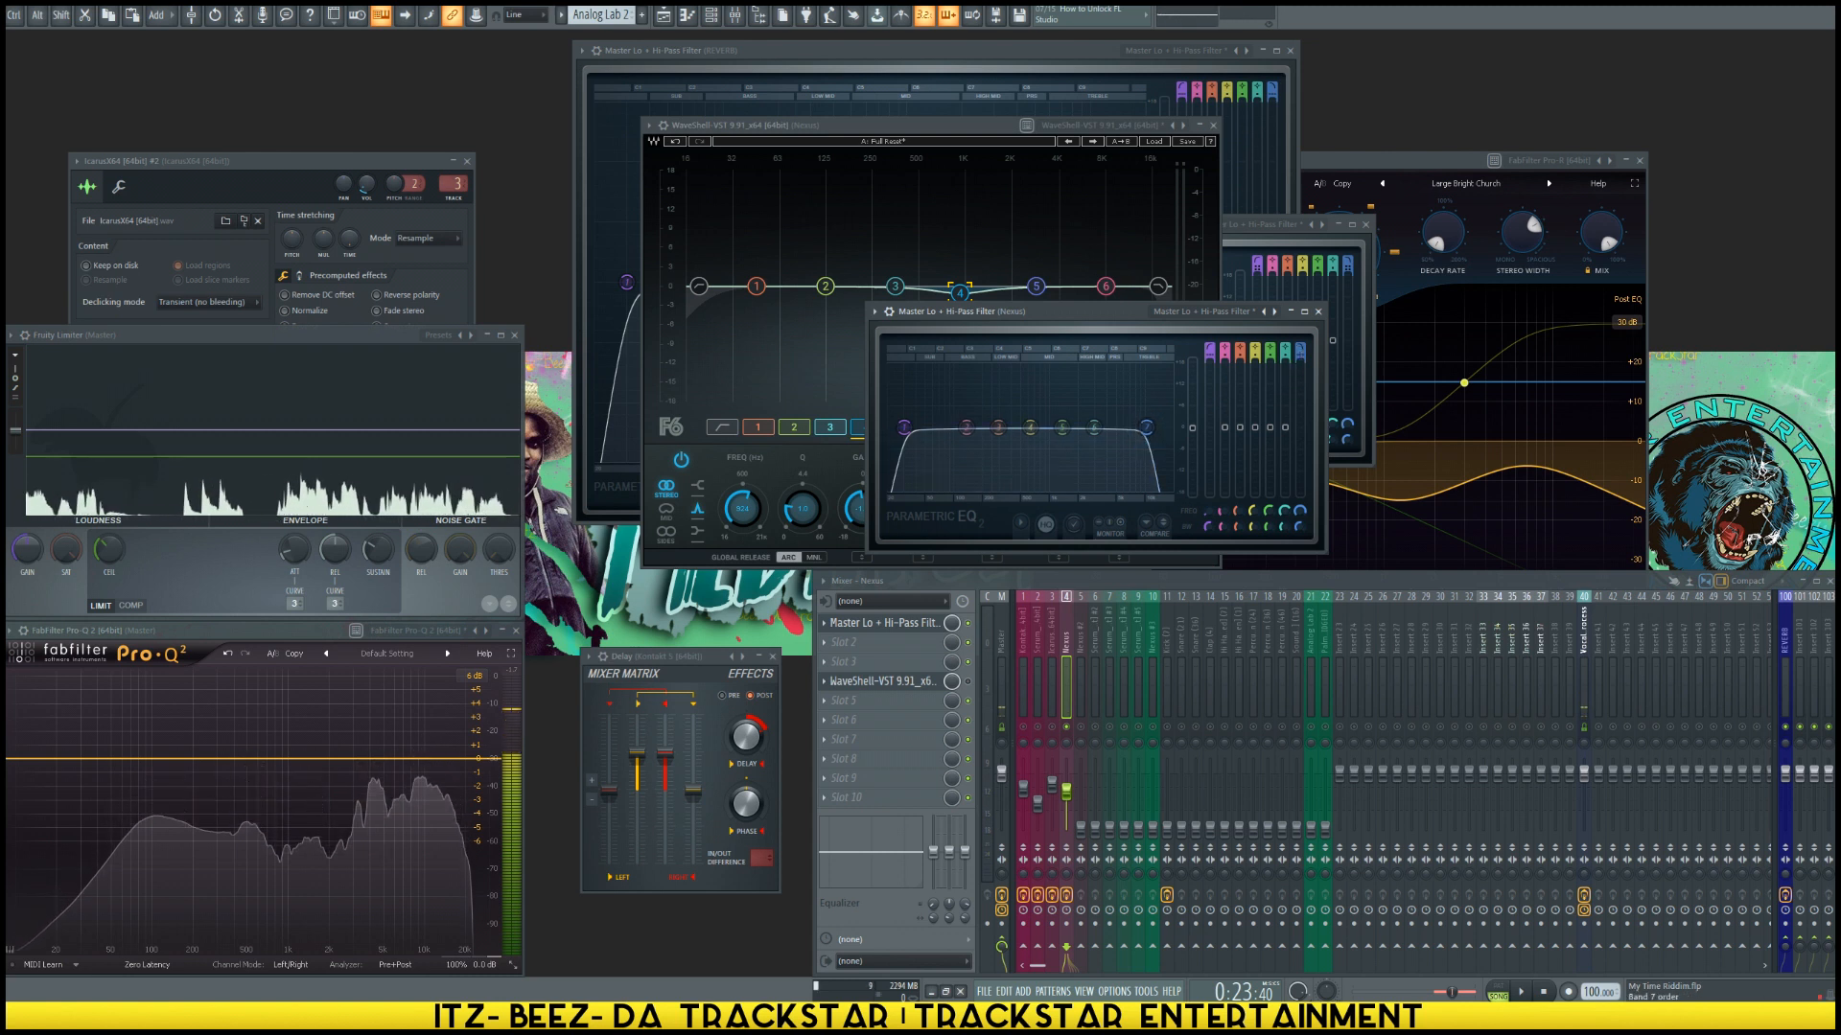
{"action": "key", "text": "space"}
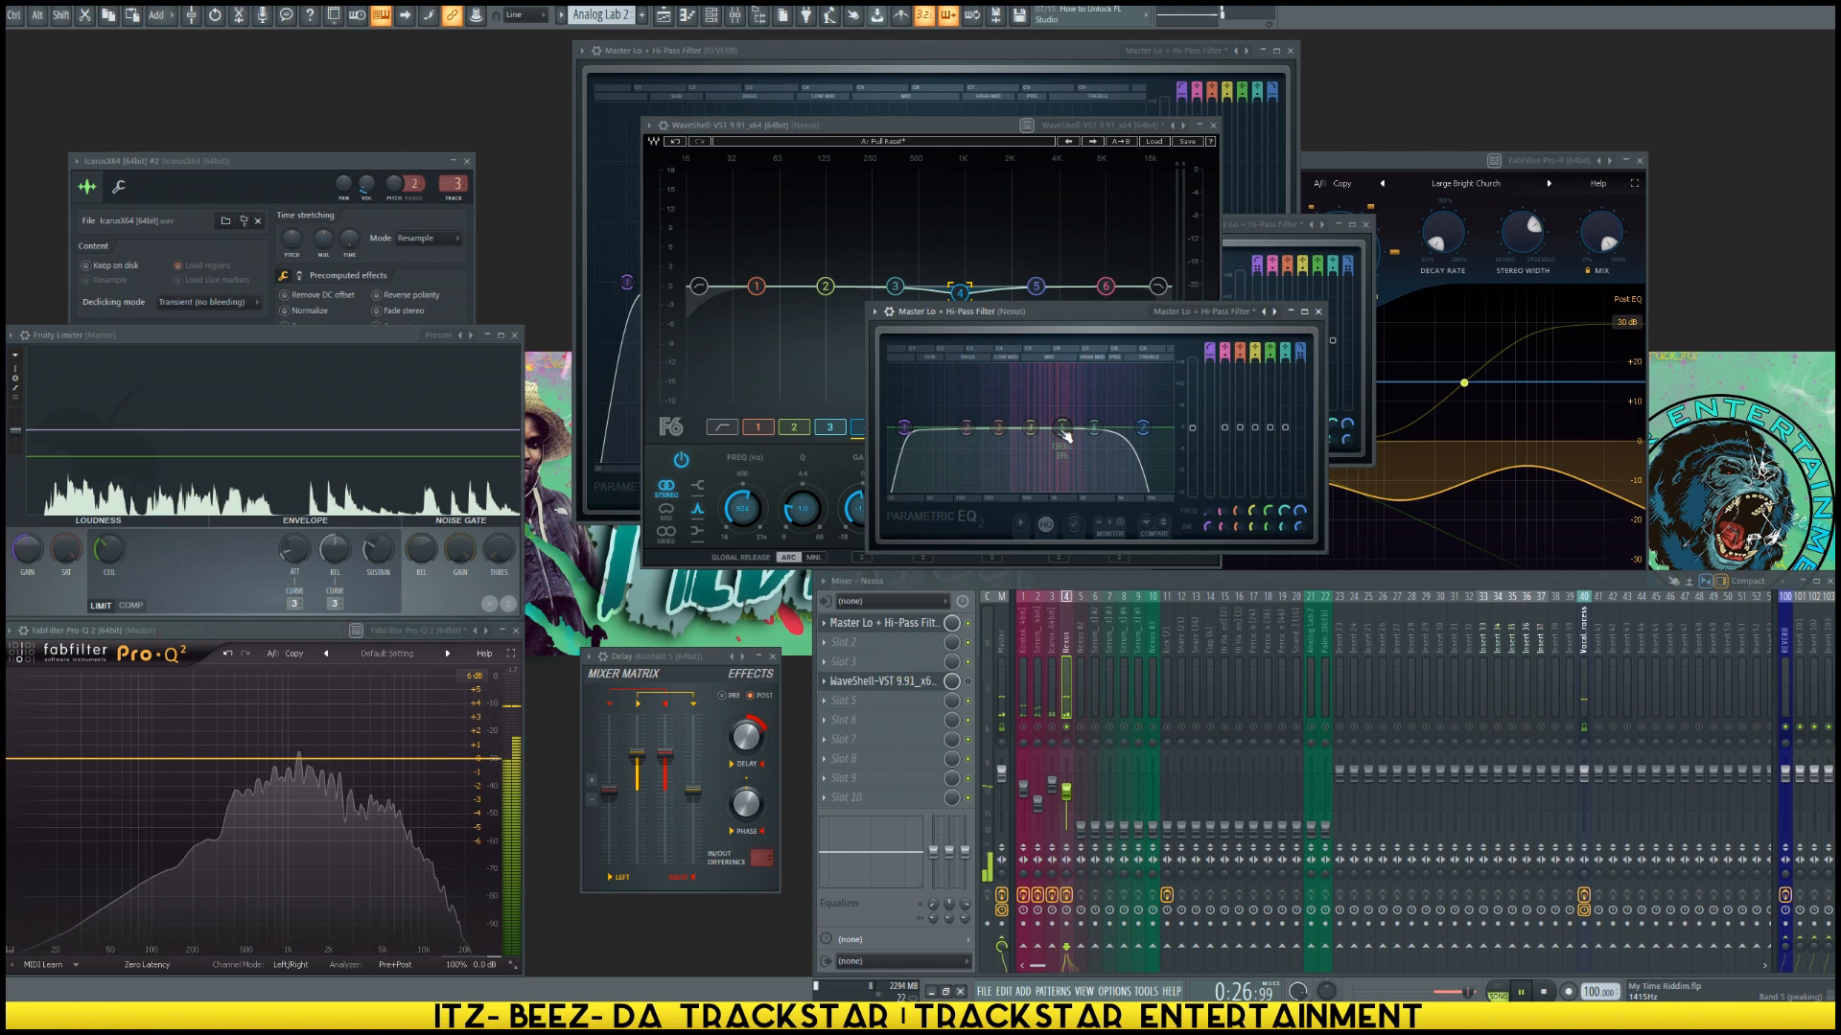
{"action": "left_click_drag", "start_coordinate": [904, 427], "coordinate": [966, 427]}
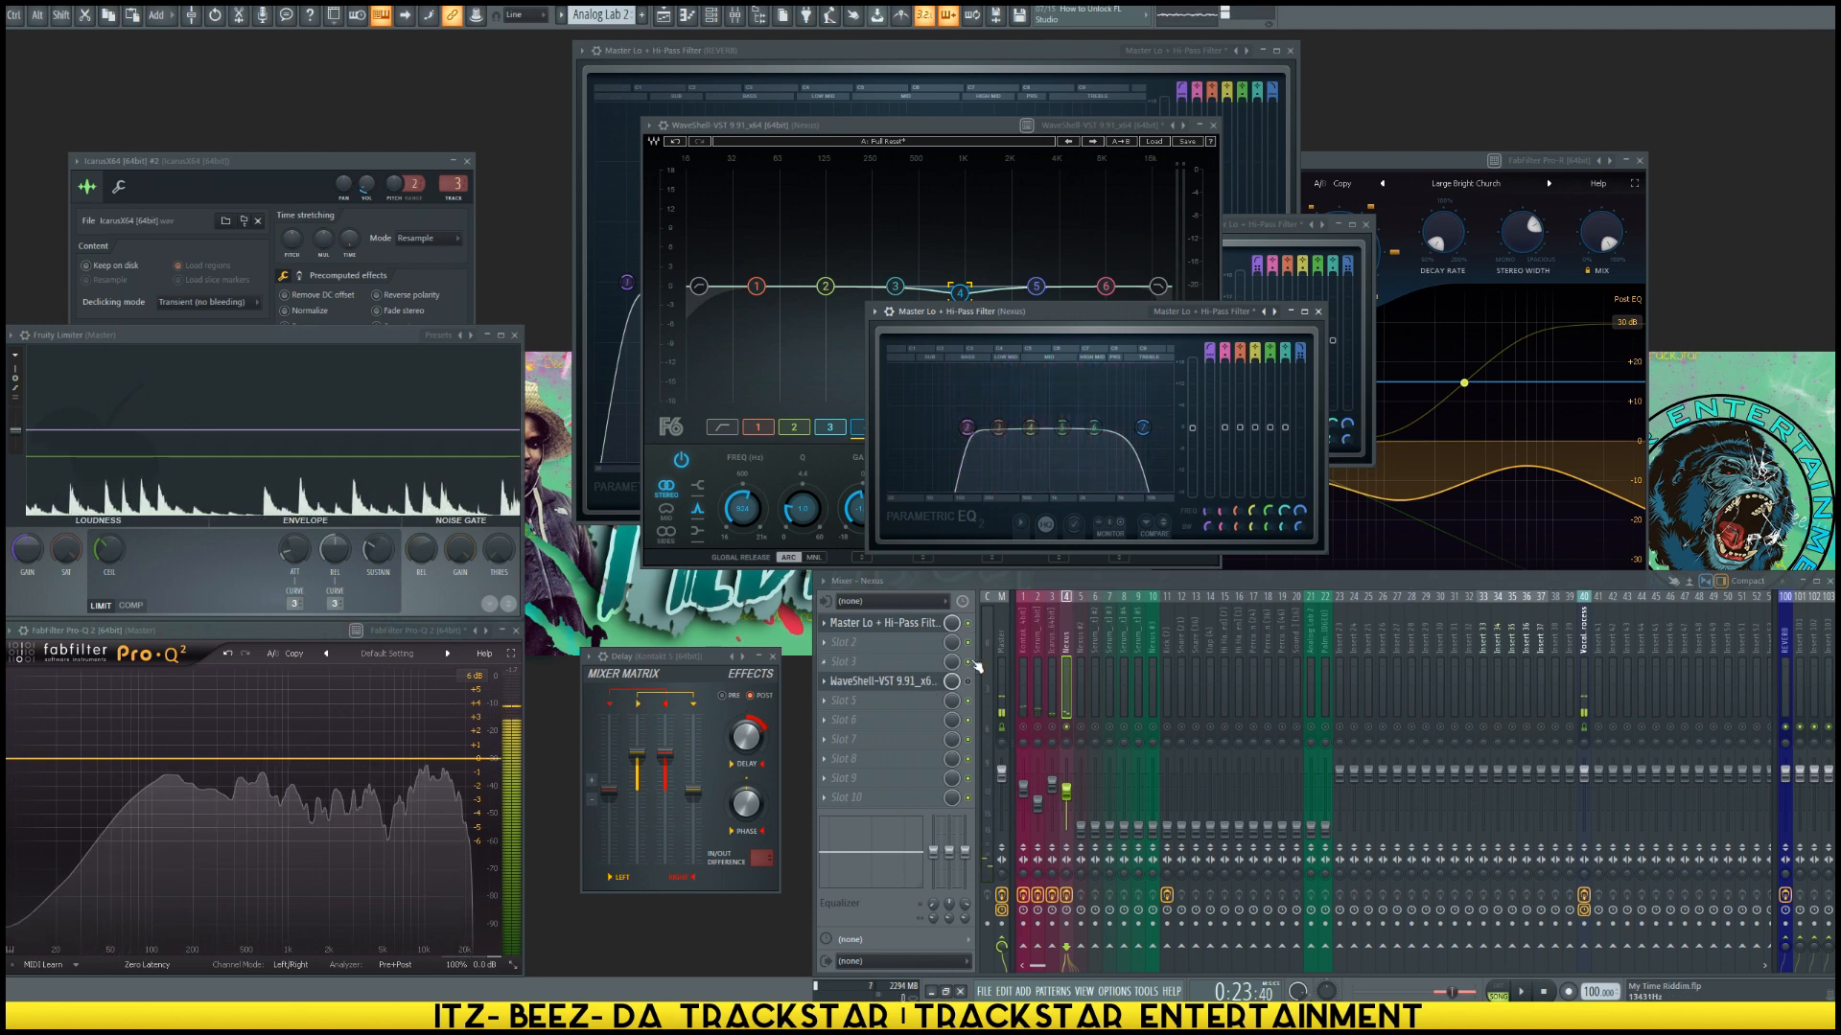
Step: Arrange the F6 and Nexus EQ windows side by side and play the song to audition the Nexus processing
{"action": "left_click_drag", "start_coordinate": [950, 132], "coordinate": [1393, 119]}
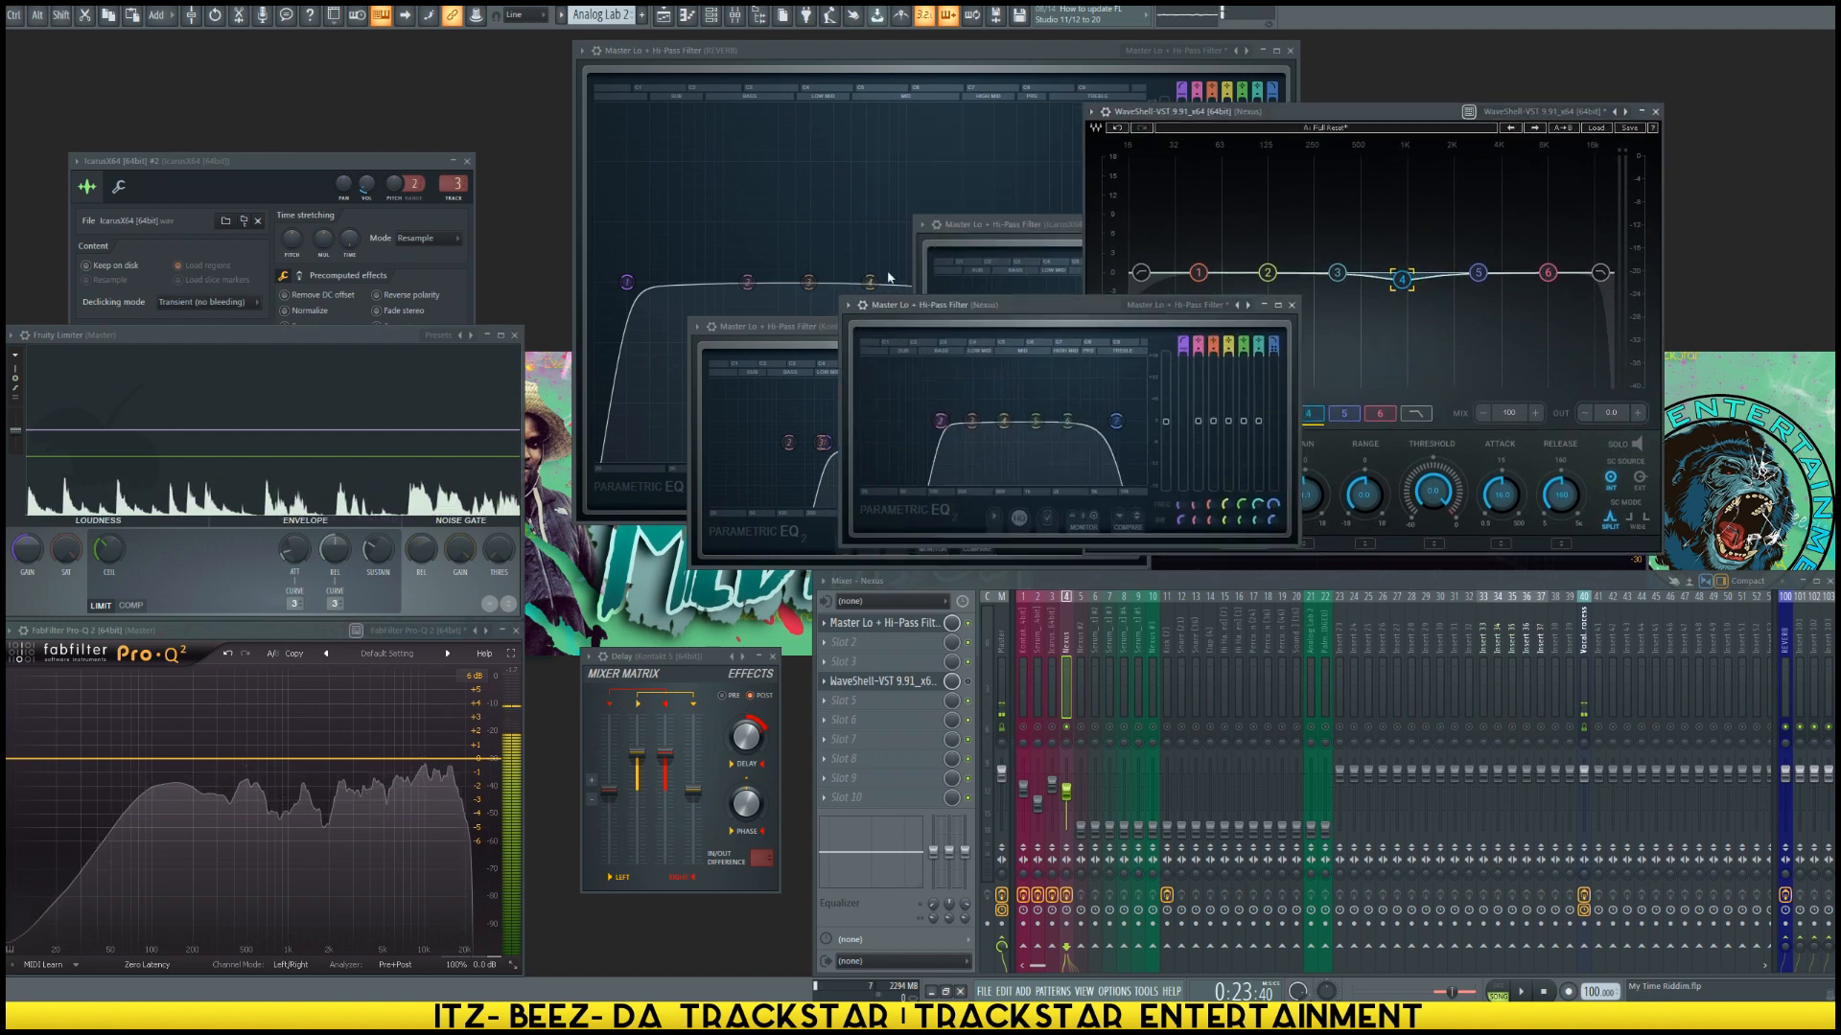
{"action": "left_click_drag", "start_coordinate": [926, 288], "coordinate": [864, 271]}
{"action": "key", "text": "space"}
{"action": "left_click", "coordinate": [1410, 116]}
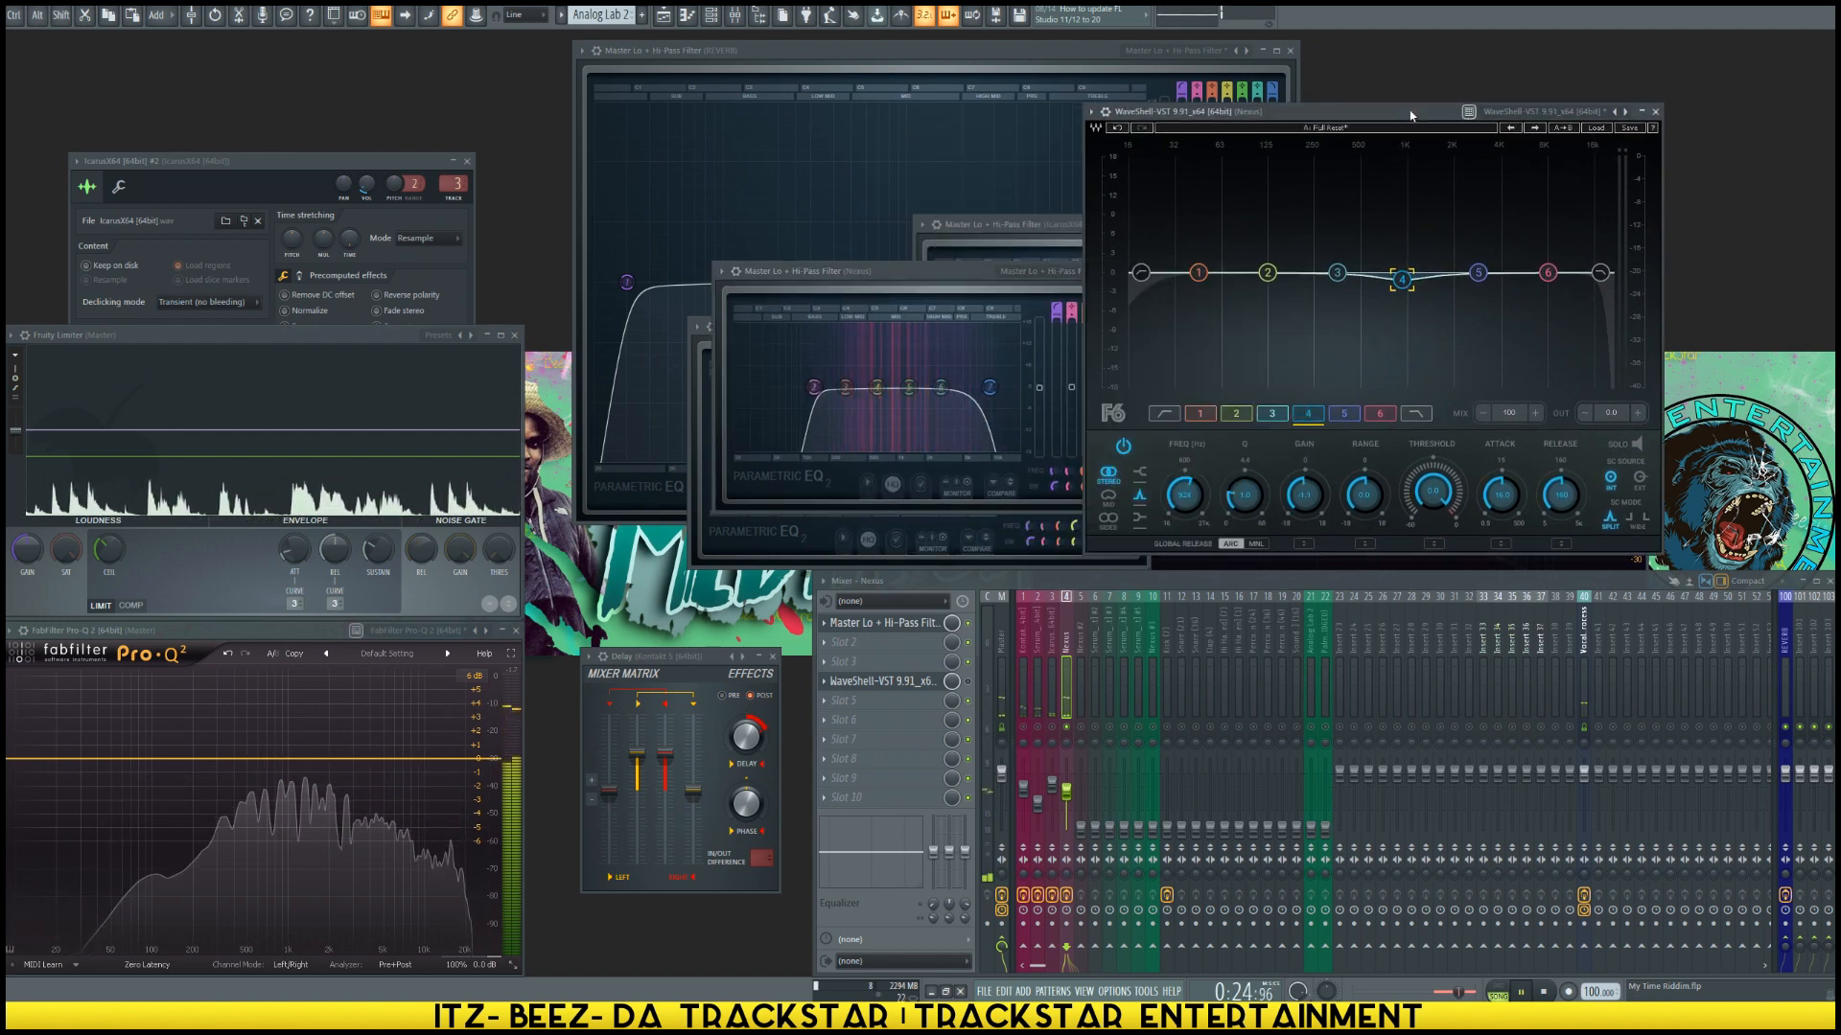
{"action": "key", "text": "space"}
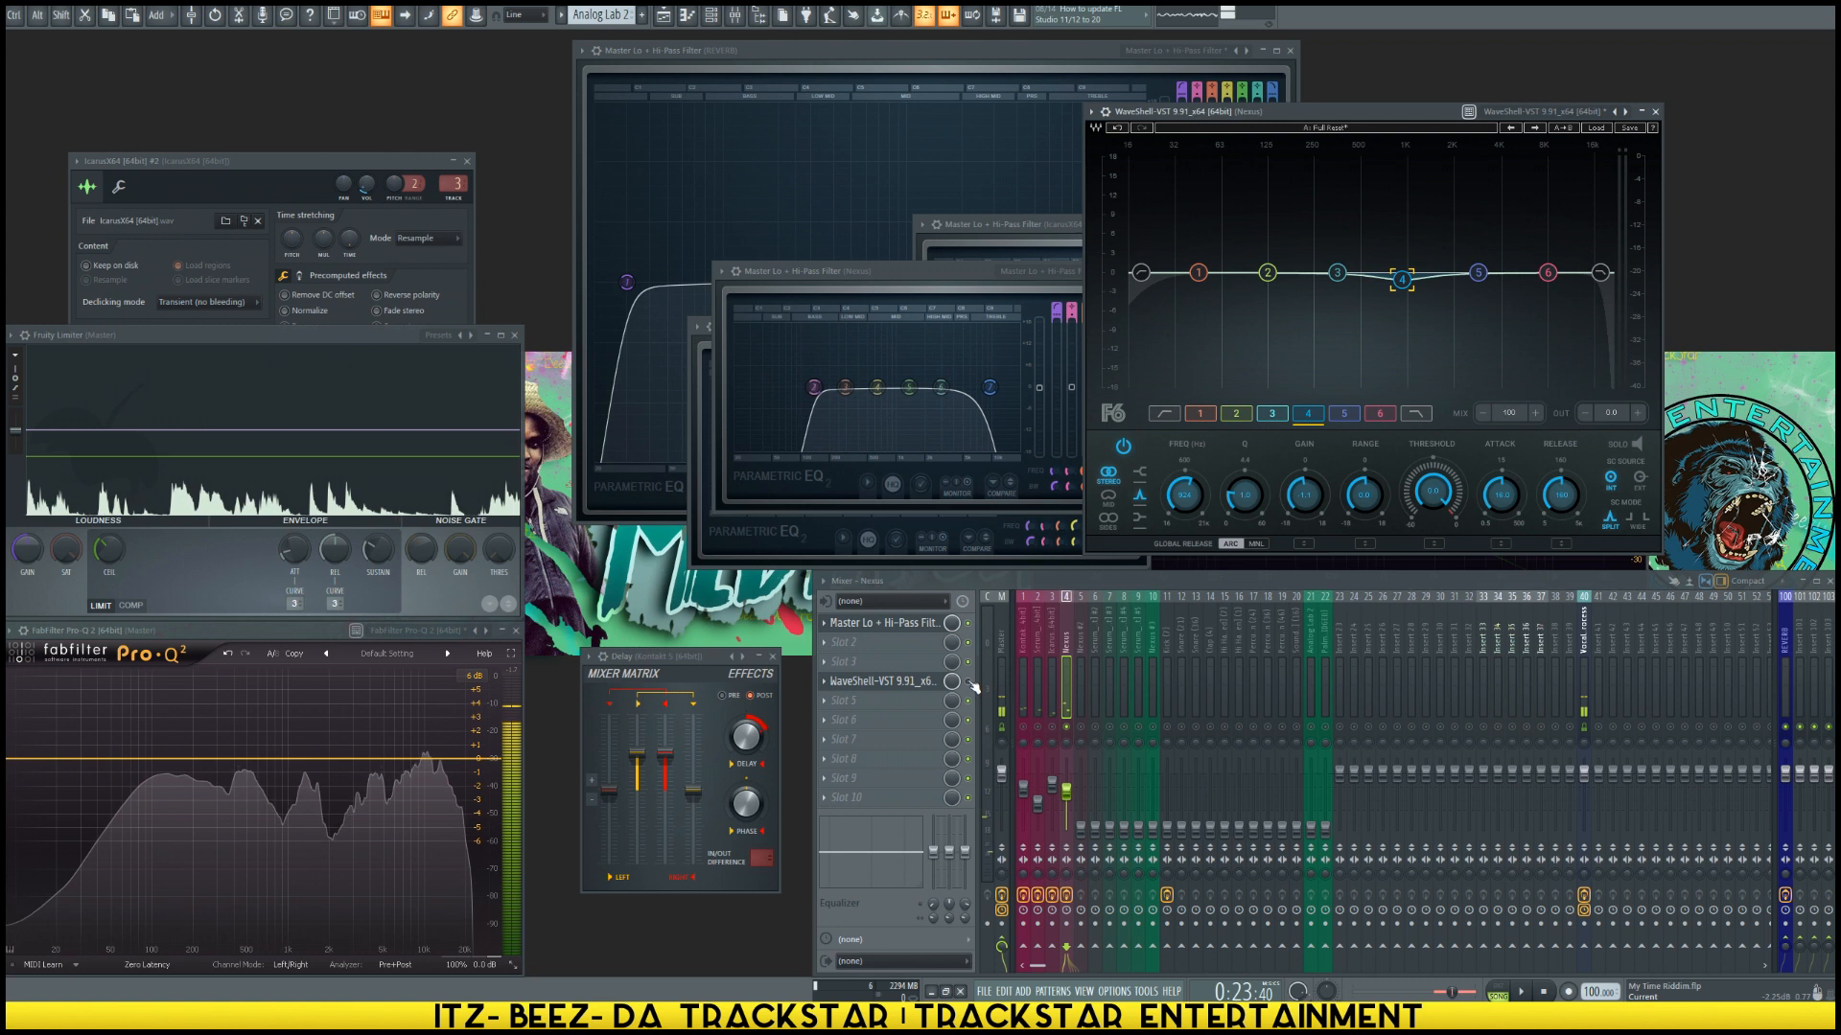
{"action": "key", "text": "space"}
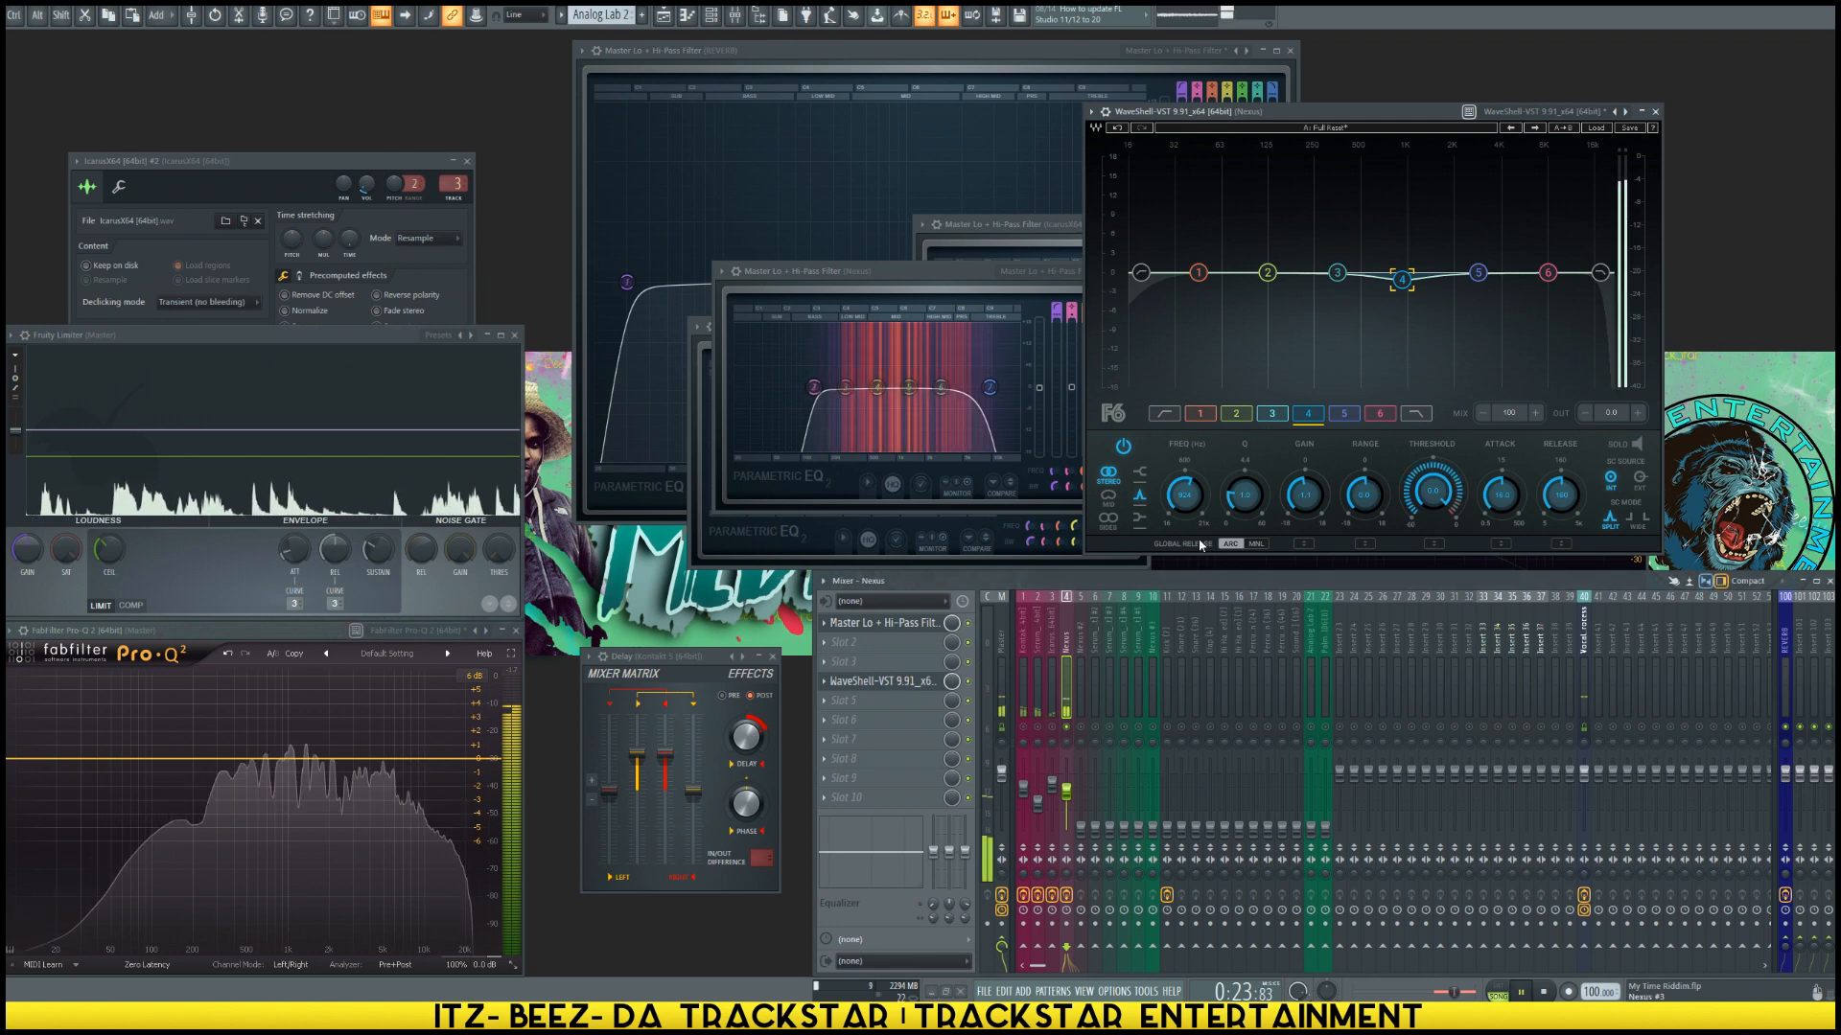
Step: Set band 4's threshold to -25 dB in the F6 equalizer on the Nexus track and audition it in playback
{"action": "key", "text": "space"}
{"action": "left_click", "coordinate": [1438, 496]}
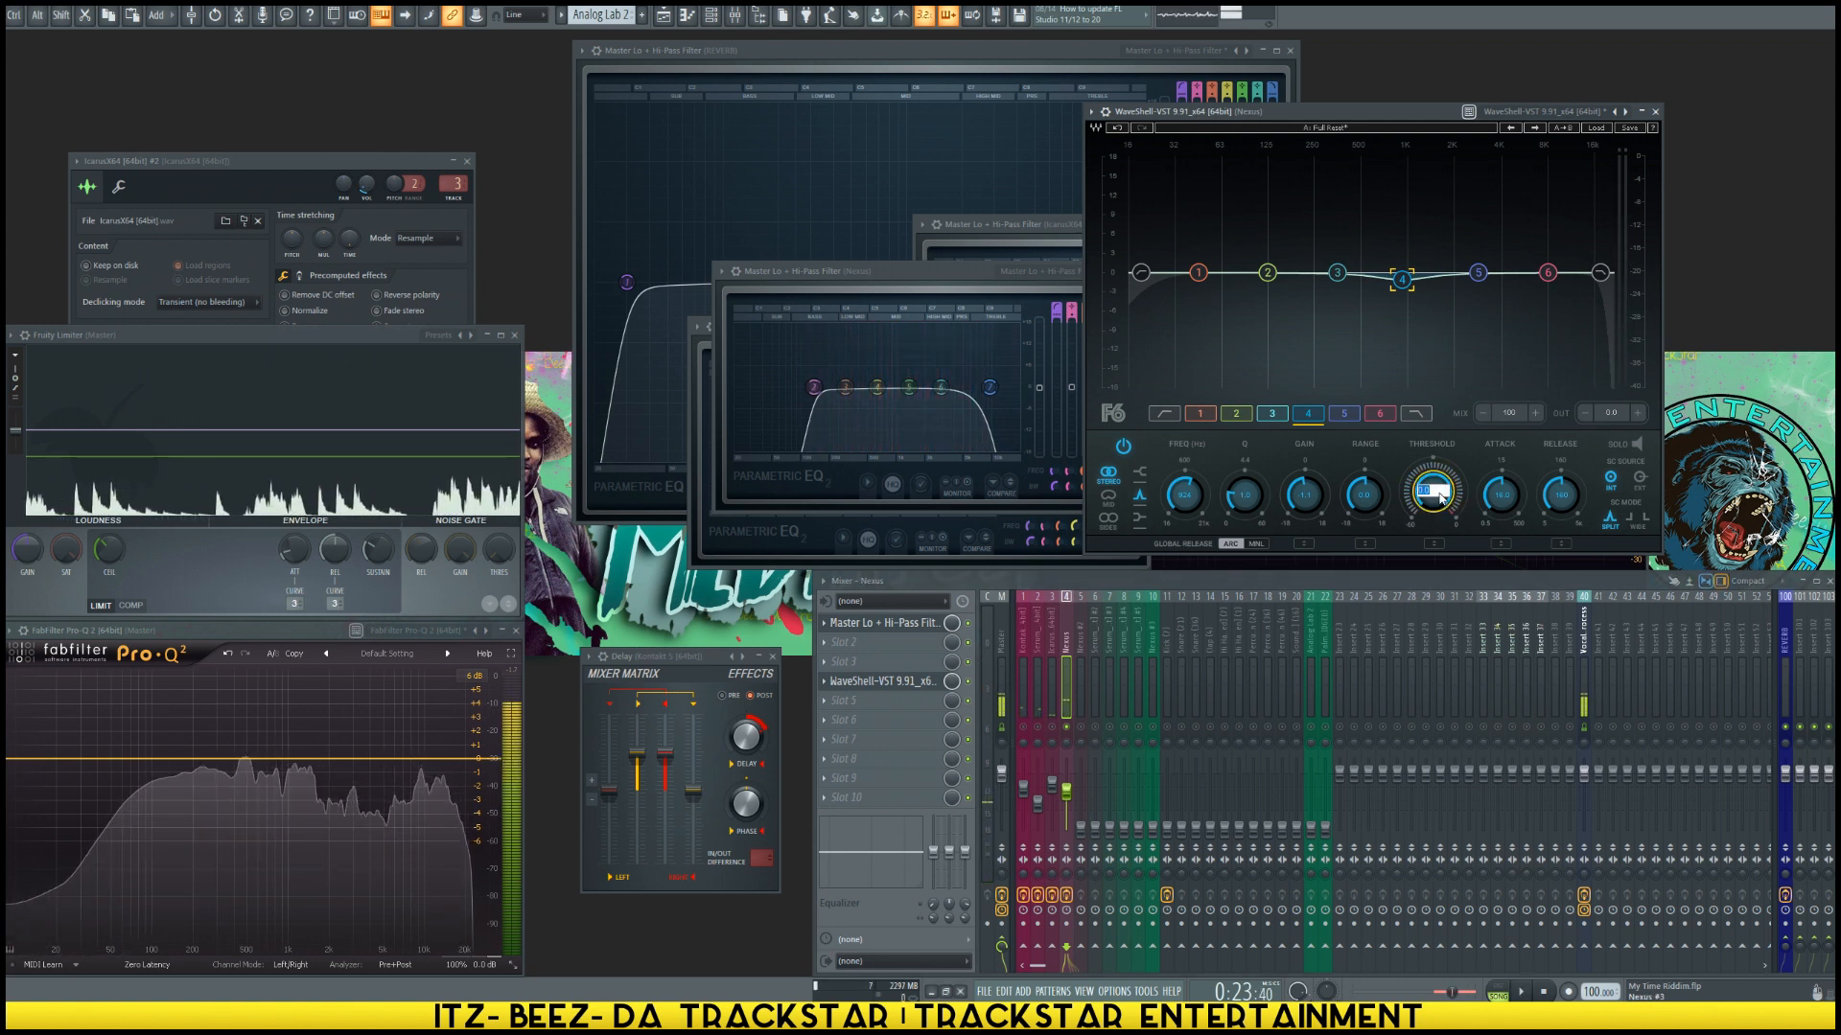
{"action": "type", "text": "-25"}
{"action": "key", "text": "Return"}
{"action": "key", "text": "space"}
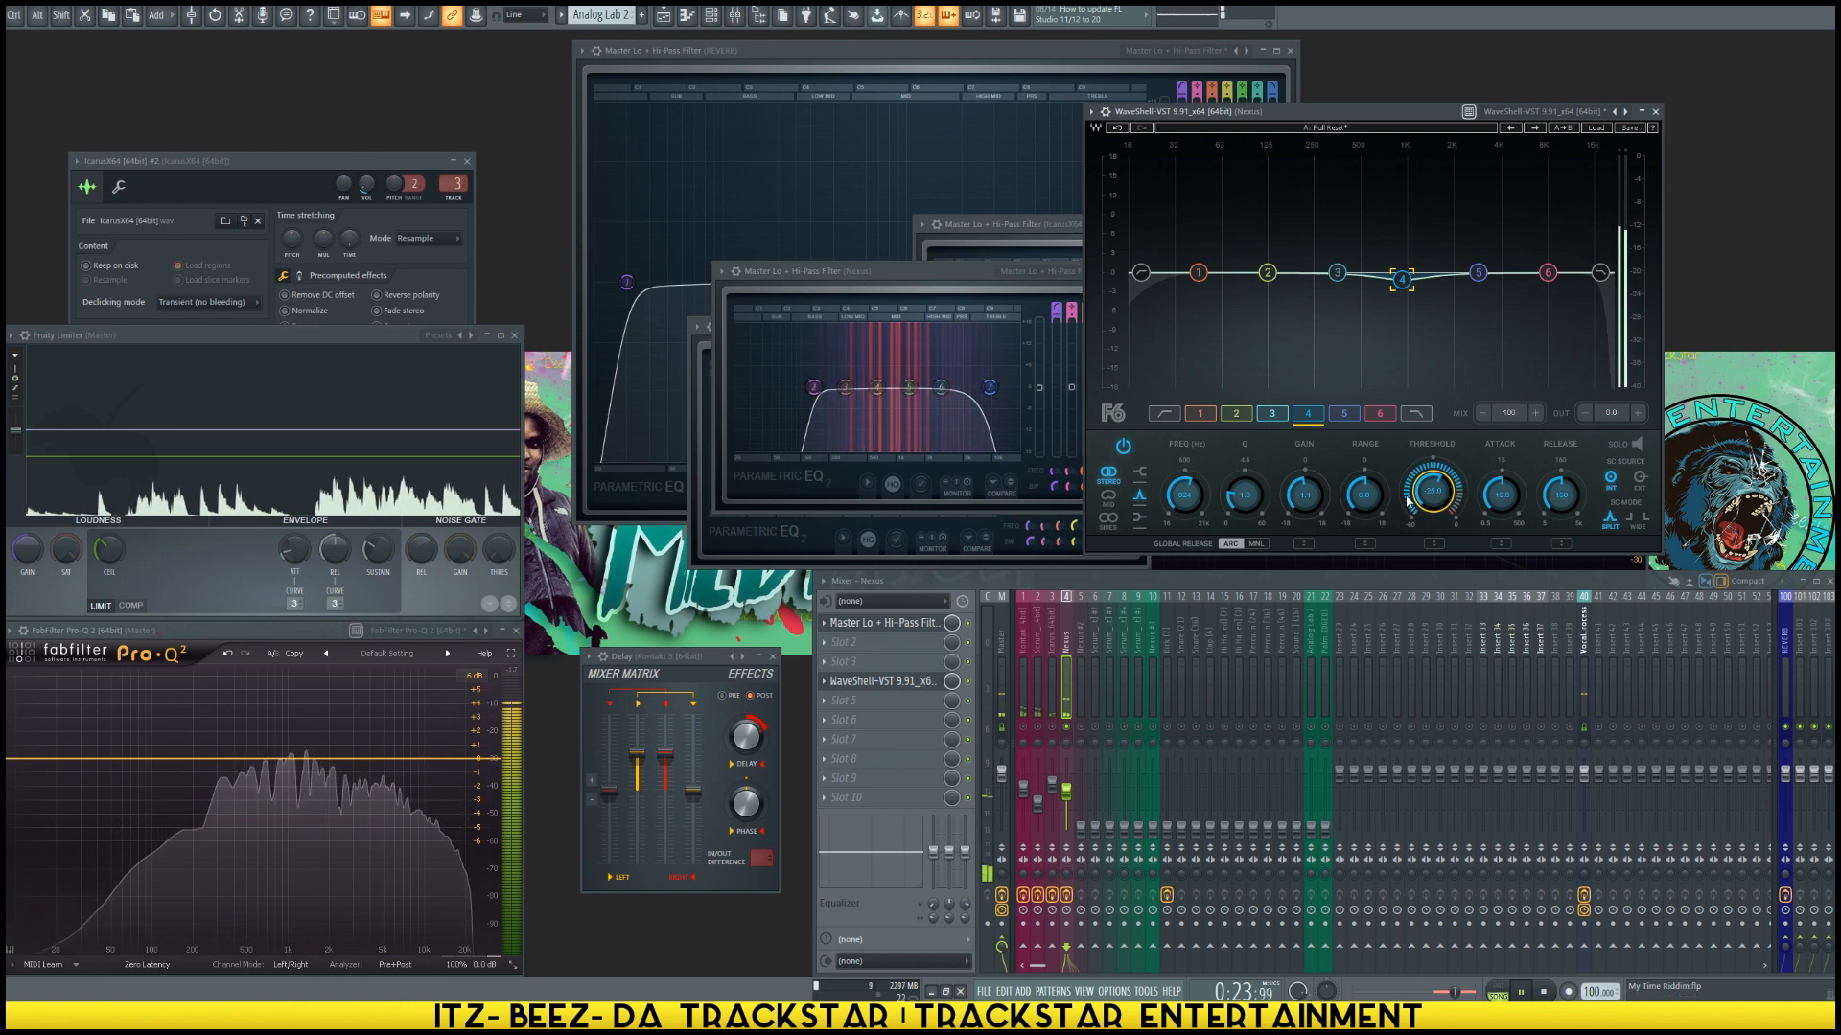
{"action": "key", "text": "space"}
Step: Shorten band 4's attack and set its release to 65 ms
{"action": "left_click_drag", "start_coordinate": [1499, 500], "coordinate": [1499, 512]}
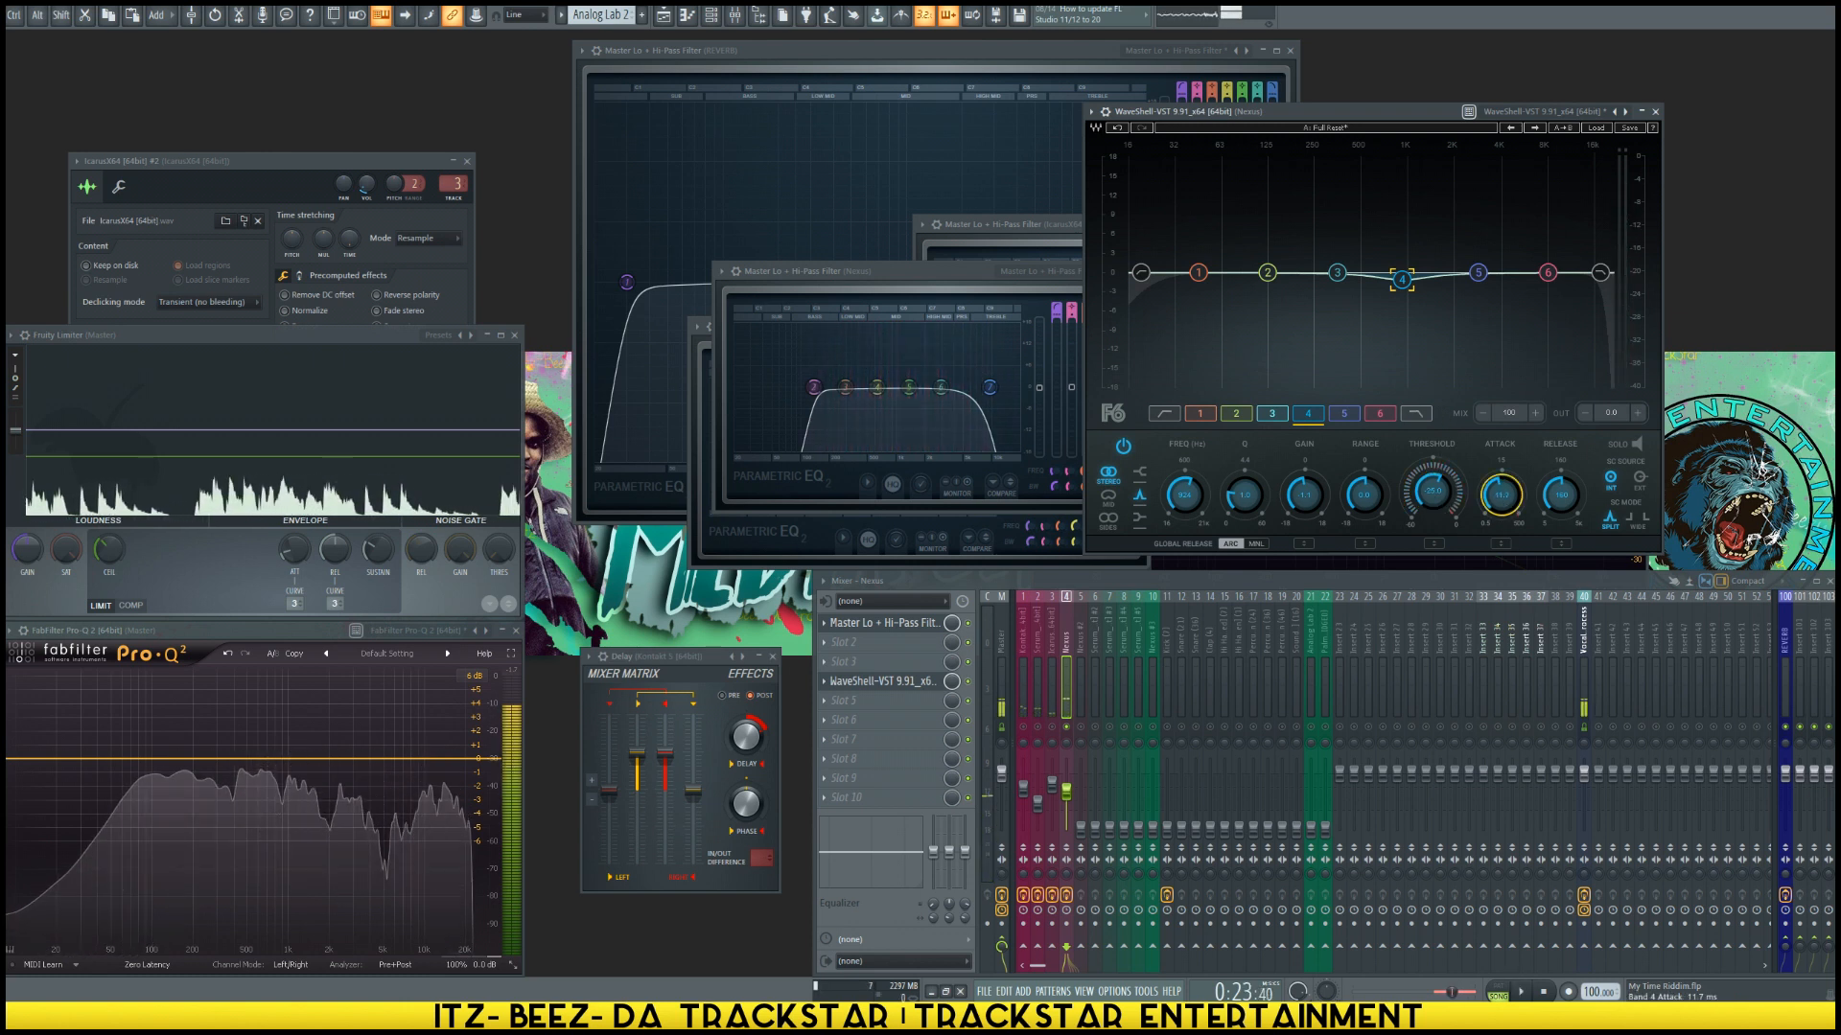
{"action": "left_click", "coordinate": [1563, 494]}
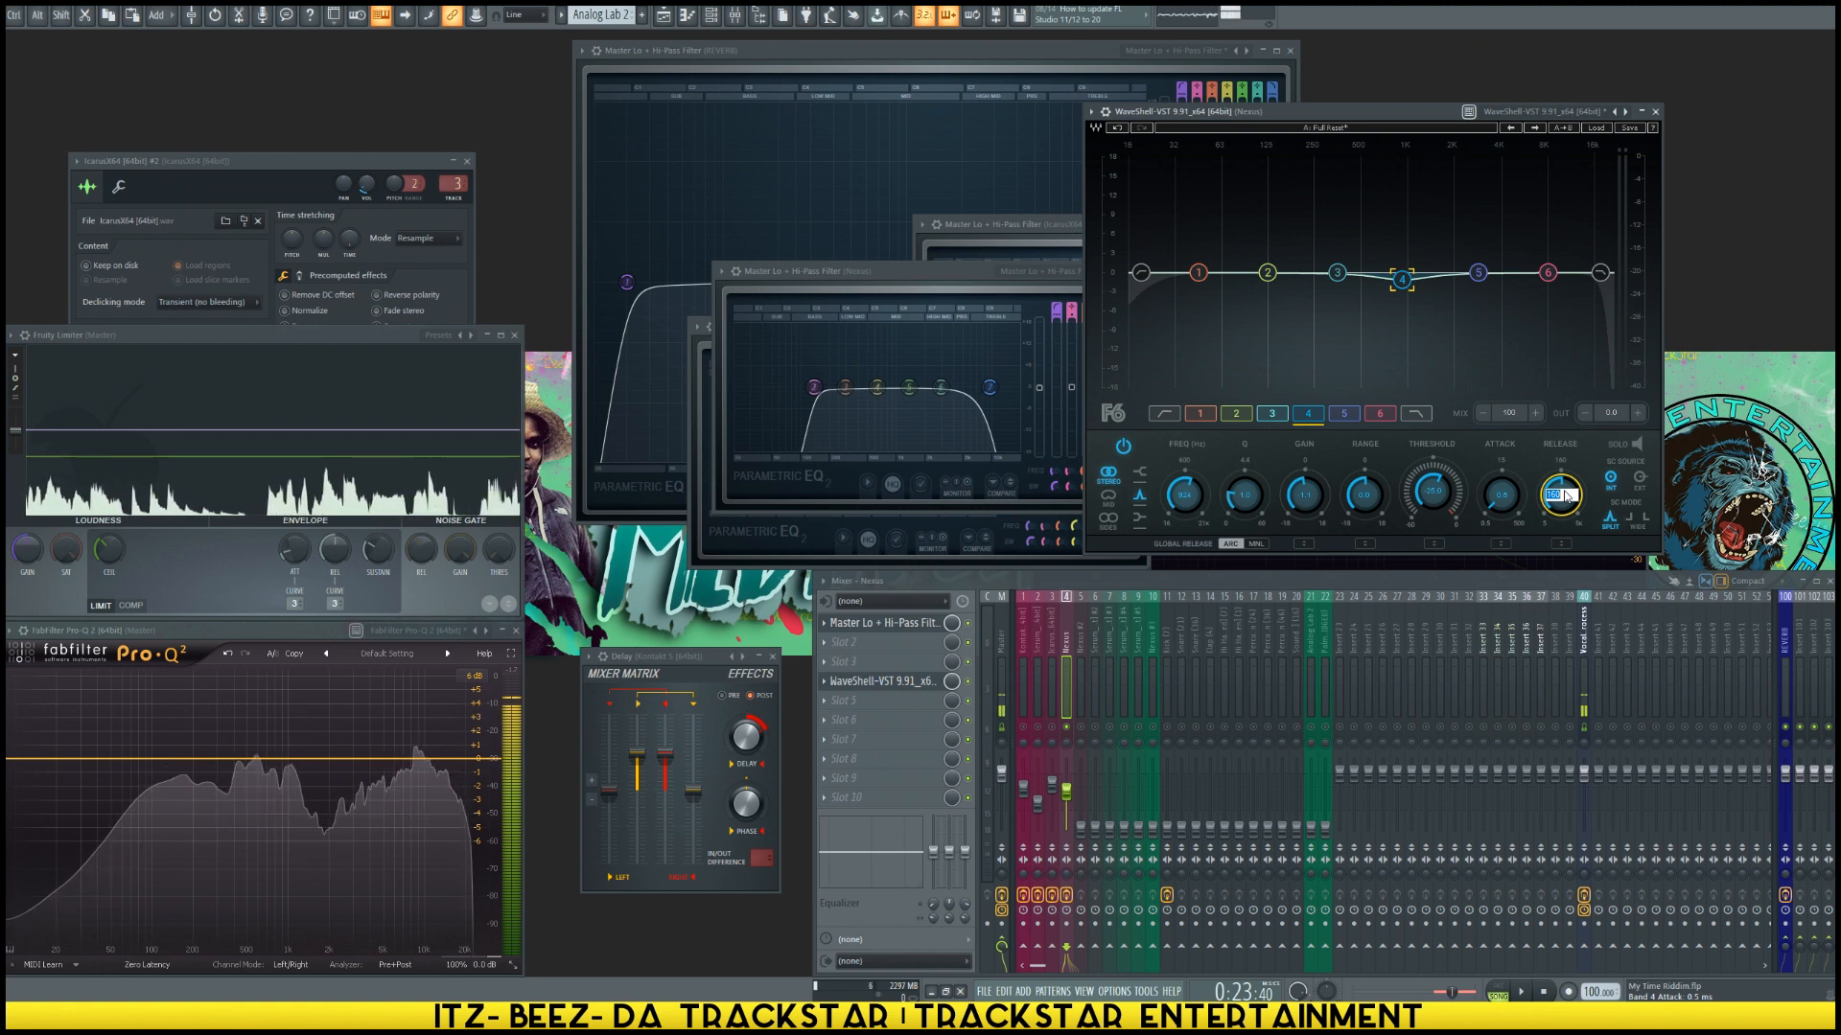
{"action": "key", "text": "Return"}
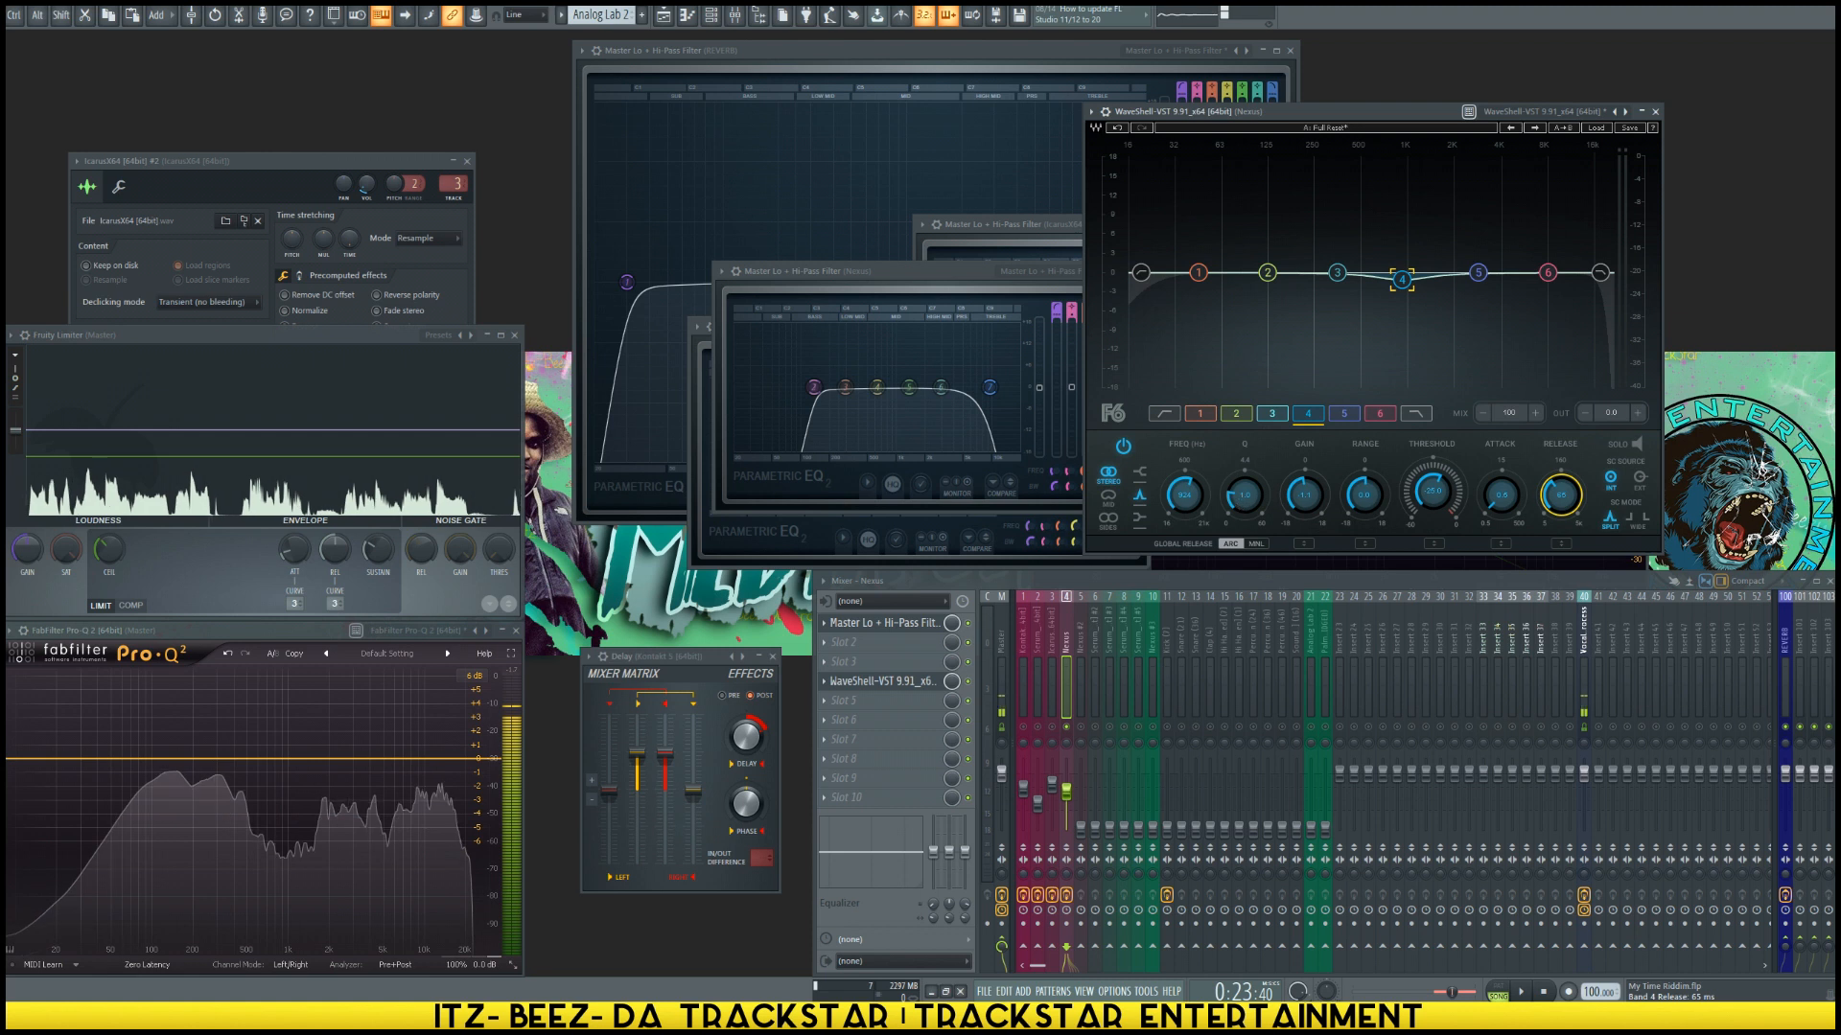
Step: Set band 4's Q to about 0.9 and its frequency to 895 Hz
{"action": "left_click_drag", "start_coordinate": [1244, 496], "coordinate": [1244, 490]}
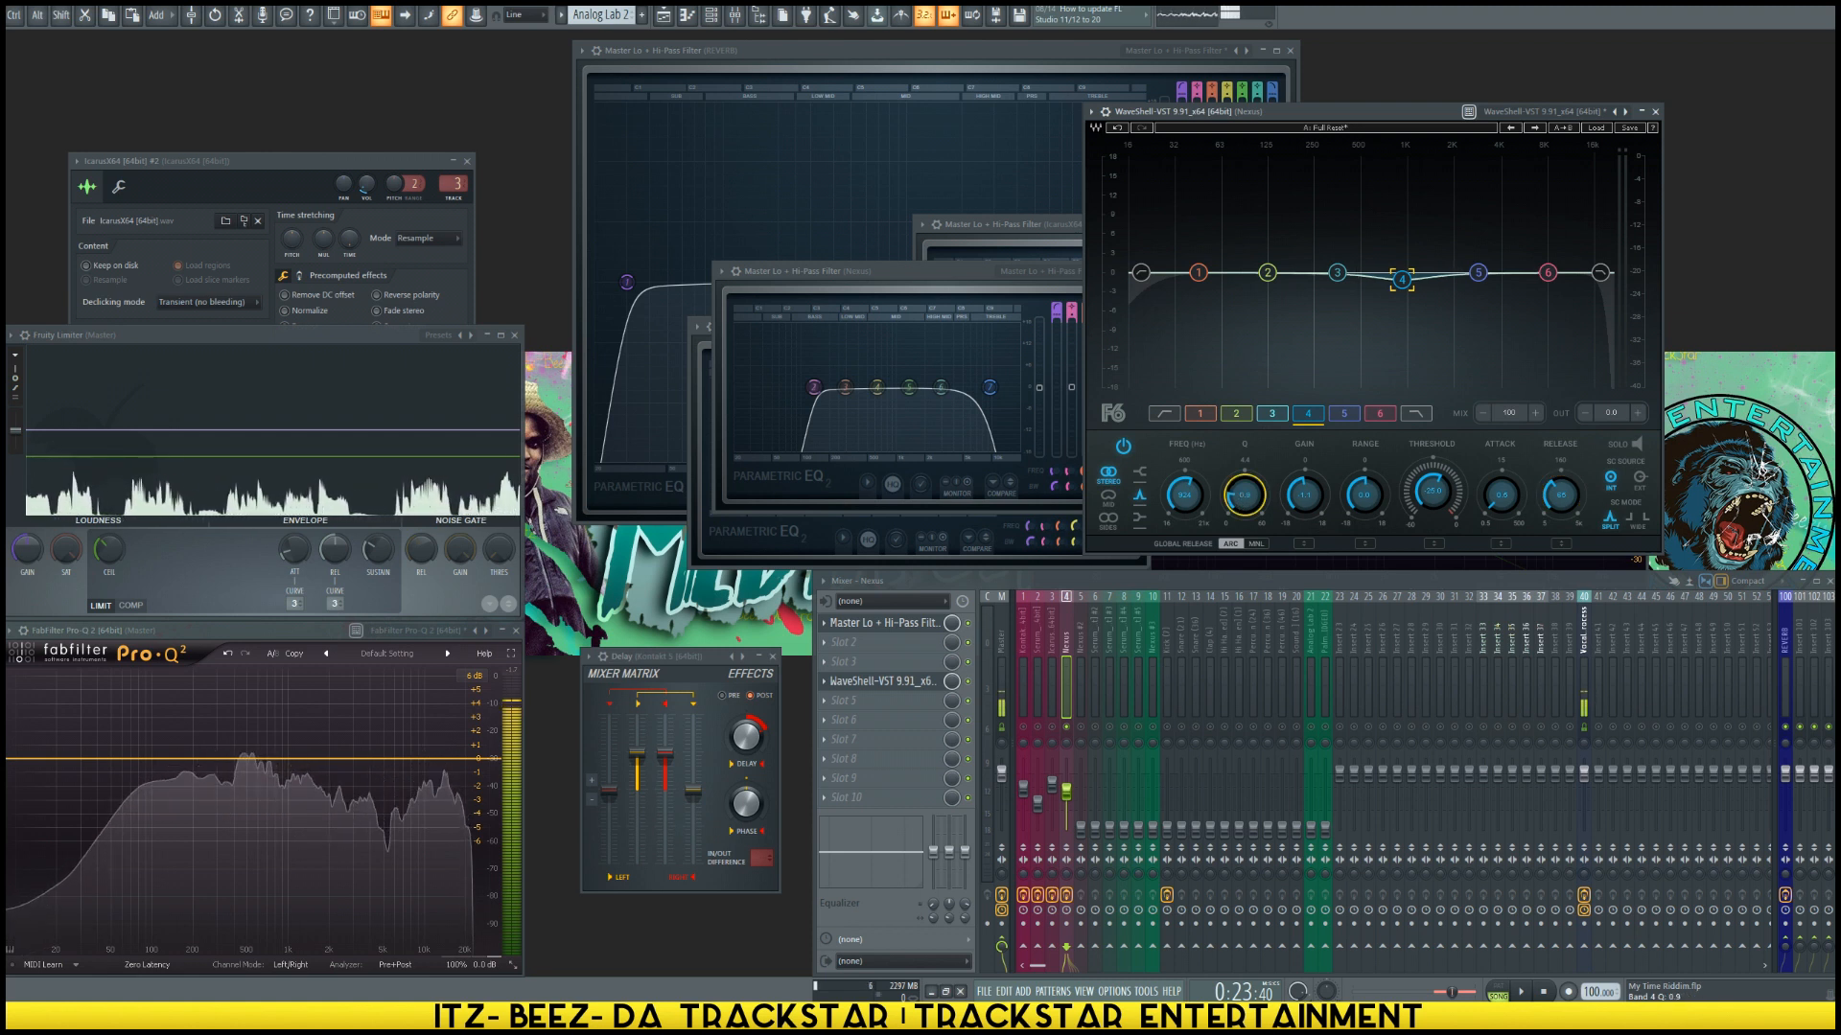
{"action": "double_click", "coordinate": [1189, 495]}
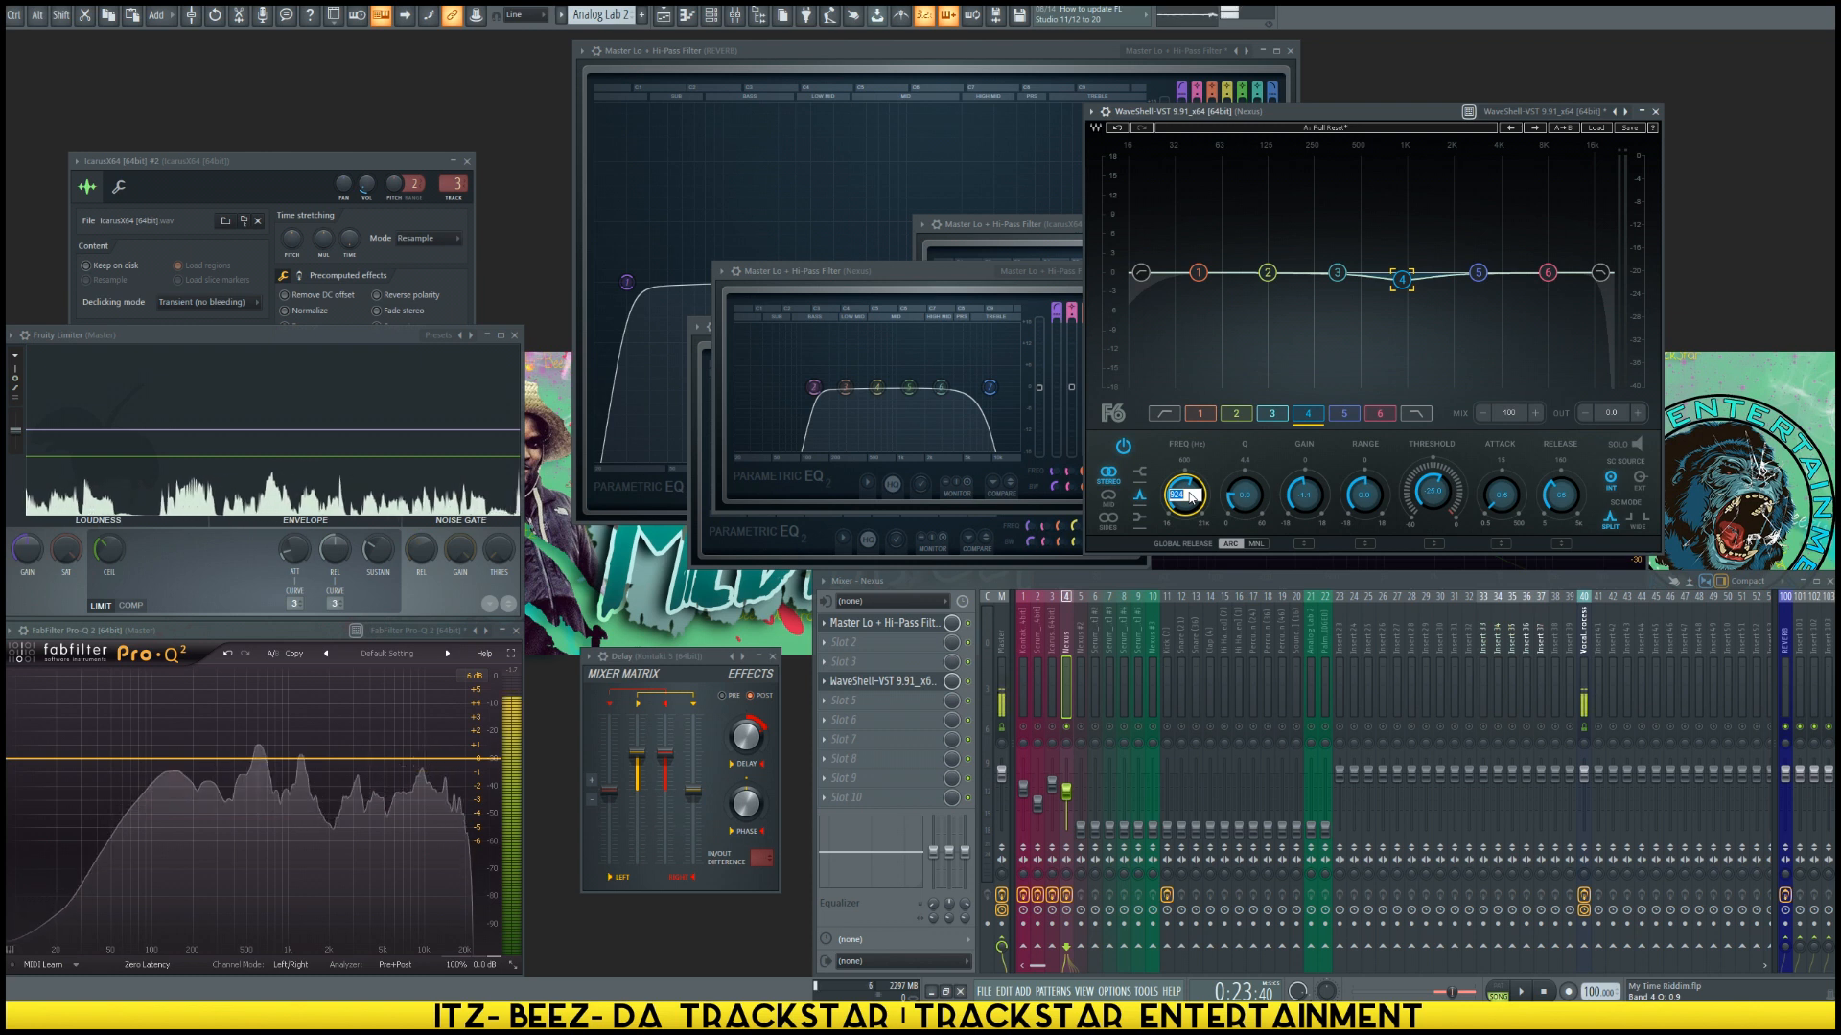
{"action": "type", "text": "895"}
{"action": "key", "text": "Return"}
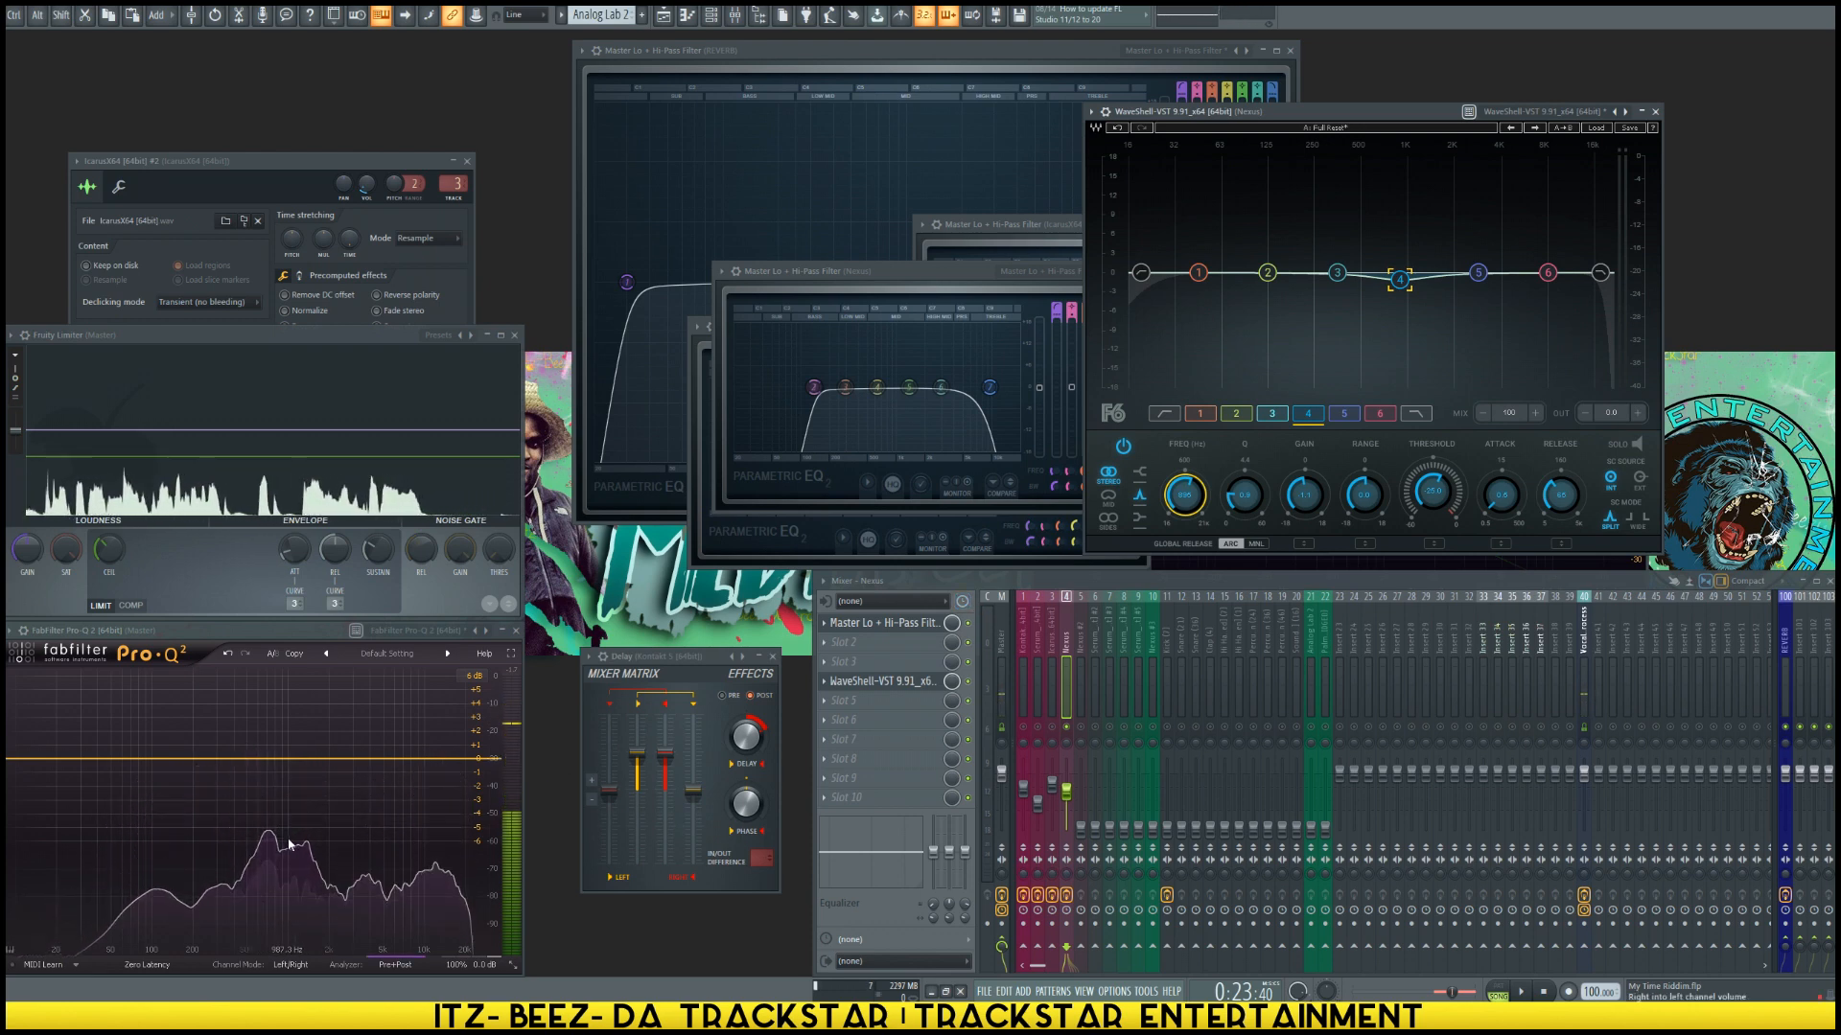
Step: Reposition the F6 equalizer window and set band 4's gain to -2.5 dB
{"action": "key", "text": "space"}
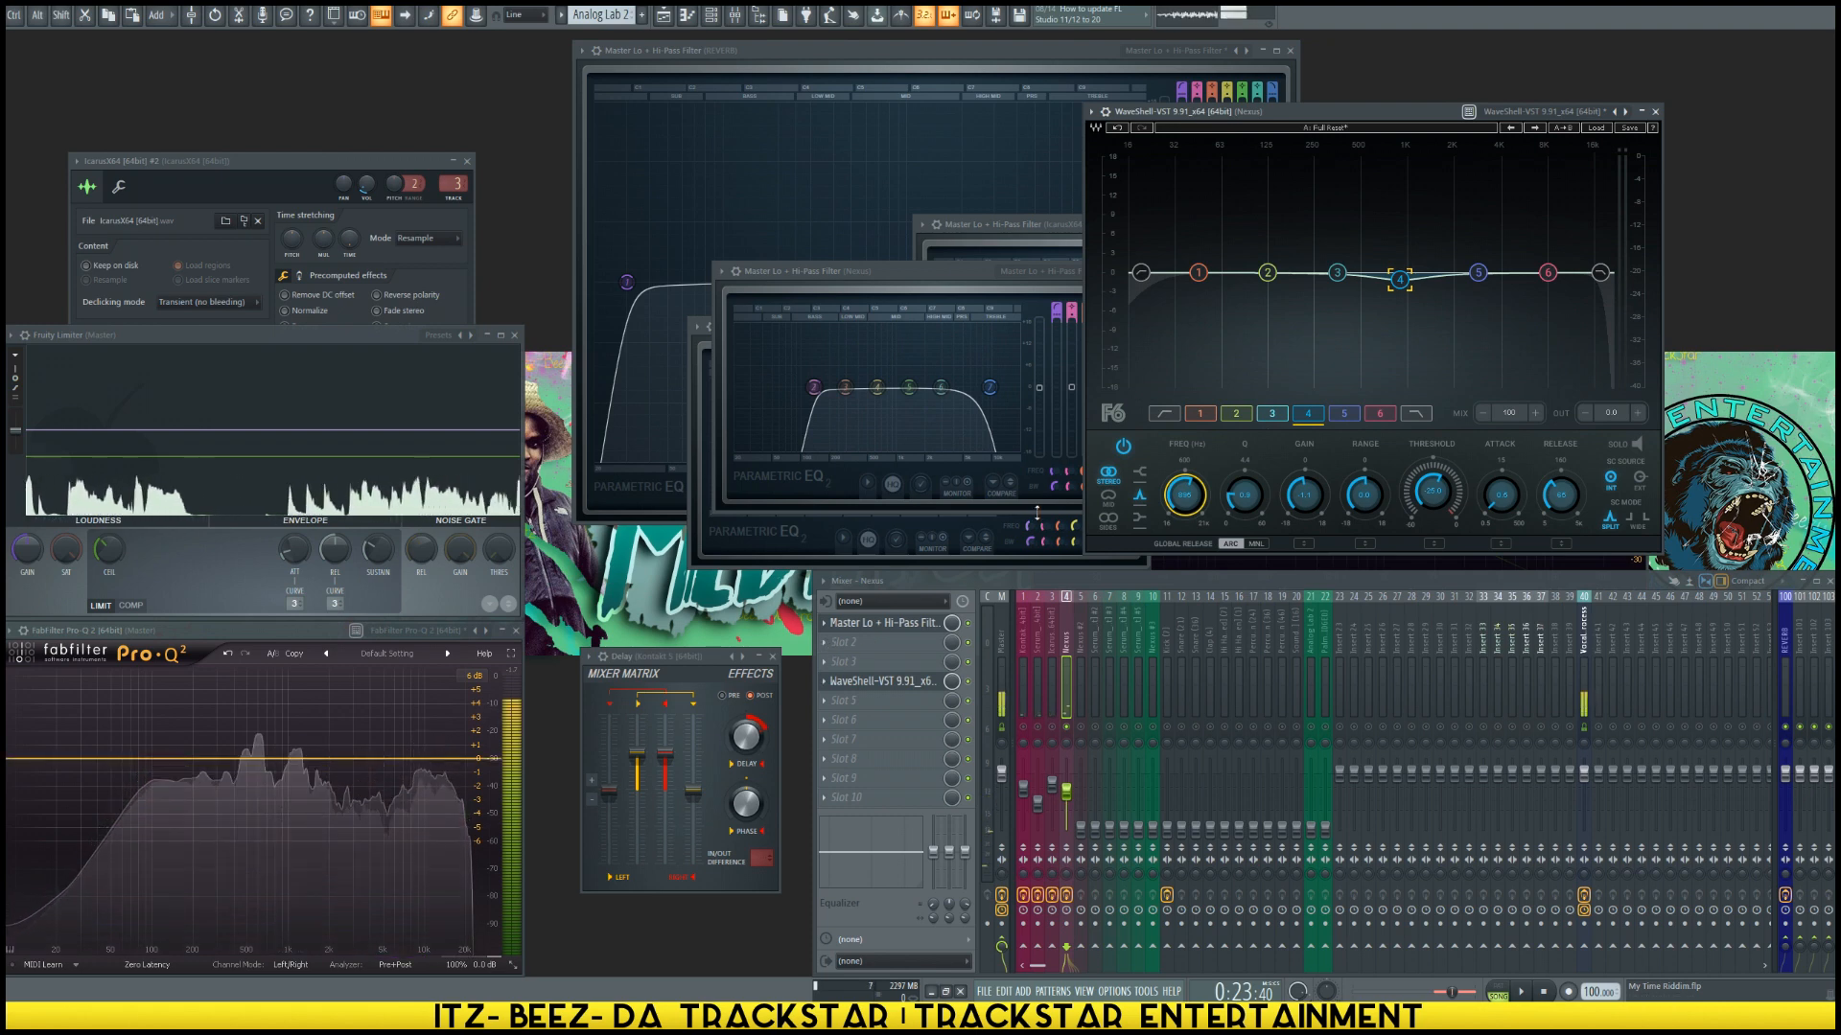
{"action": "left_click_drag", "start_coordinate": [1318, 112], "coordinate": [1198, 124]}
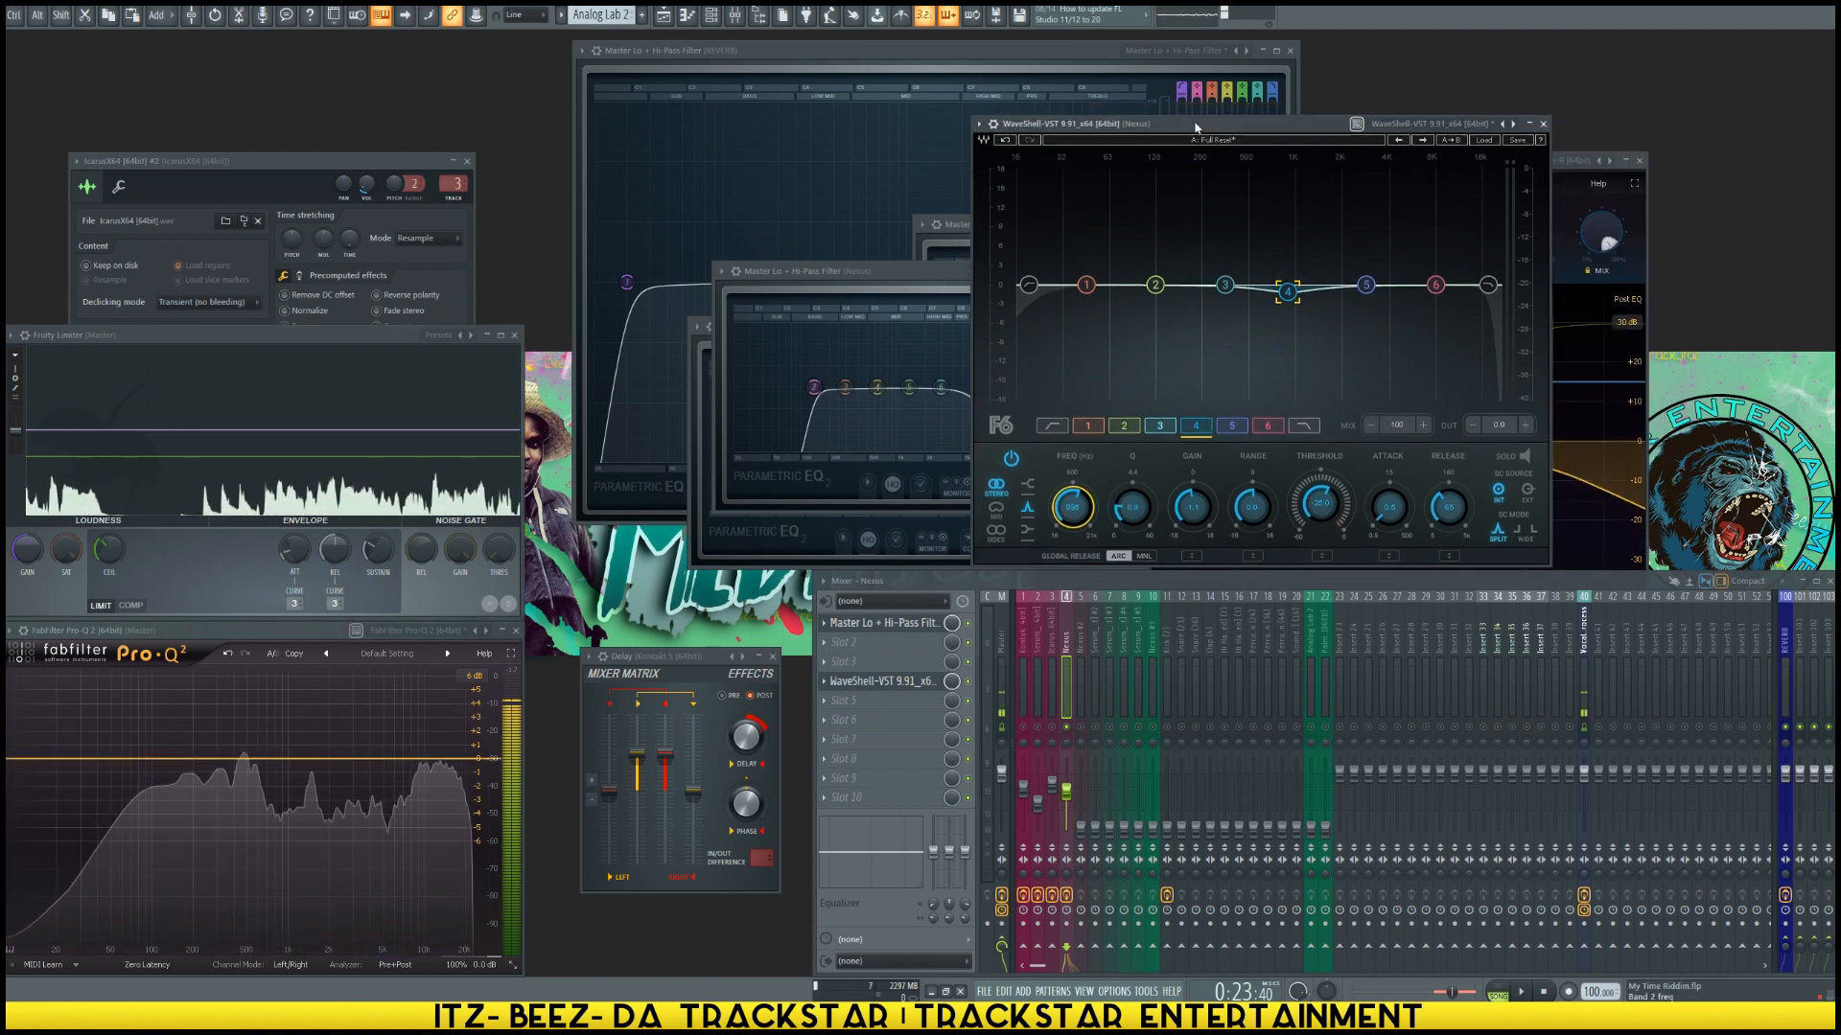
{"action": "left_click", "coordinate": [1189, 511]}
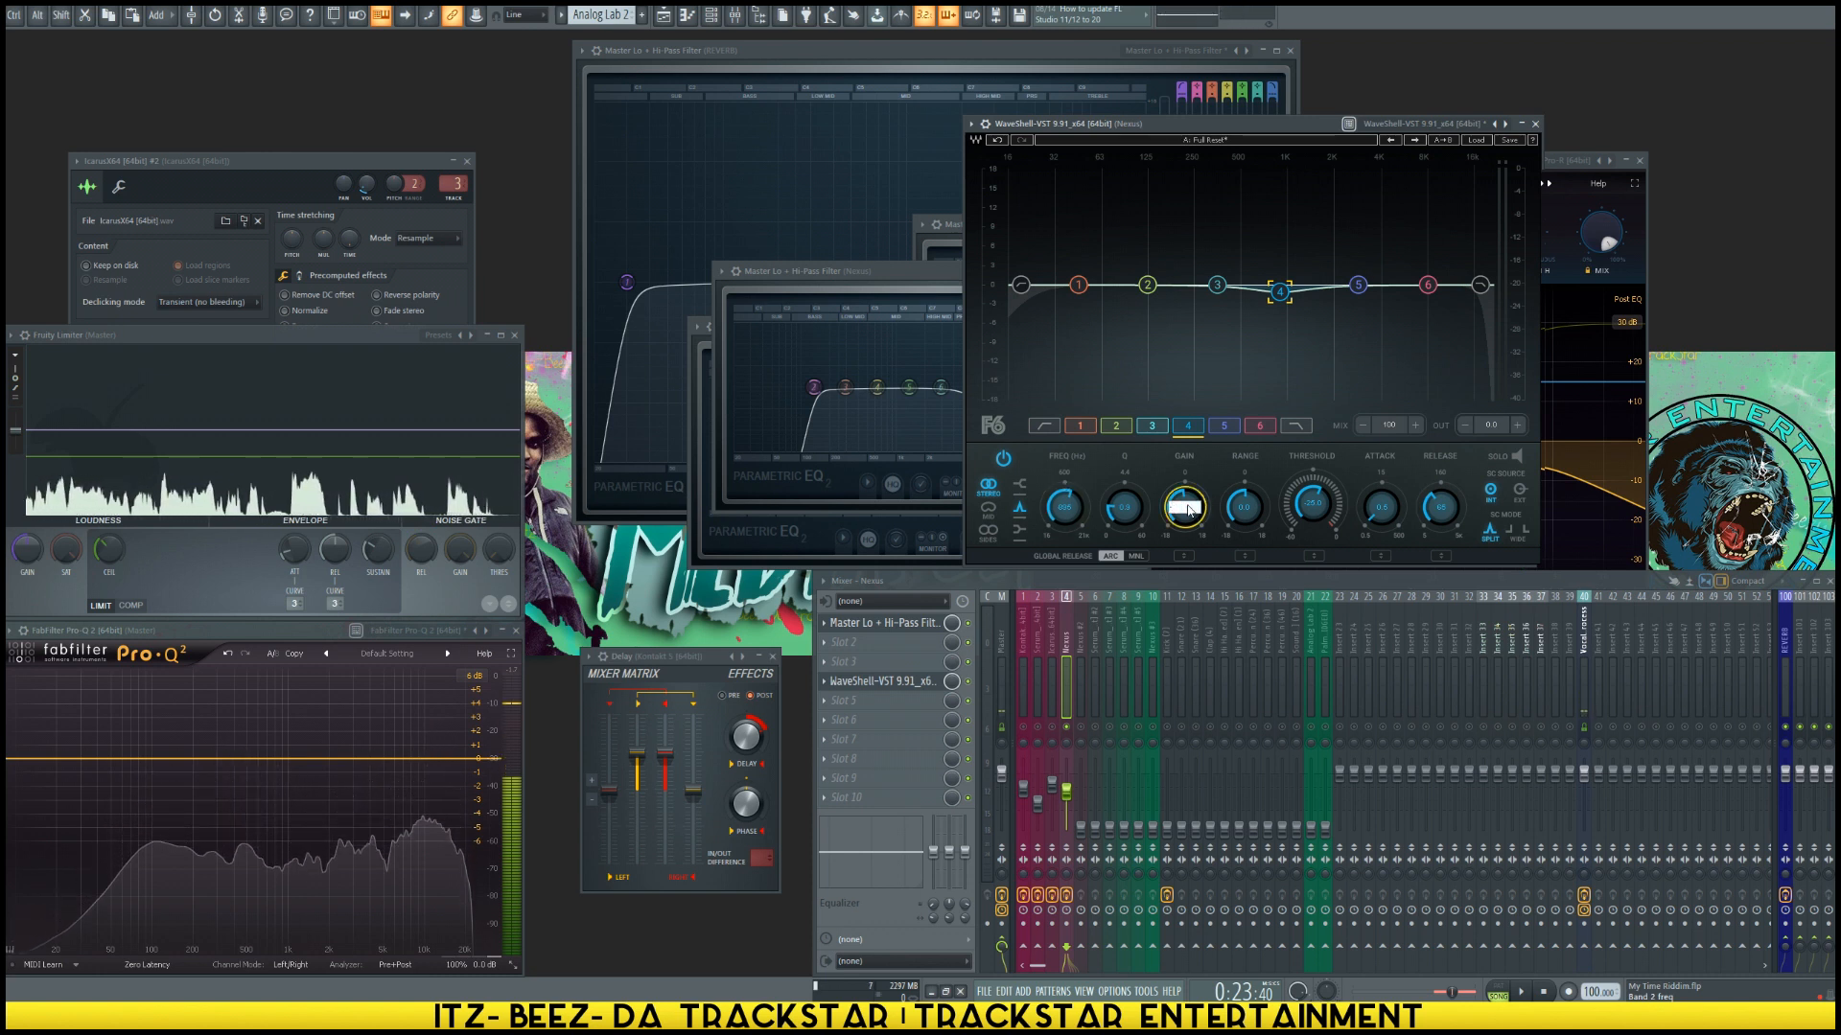
{"action": "type", "text": "2.5"}
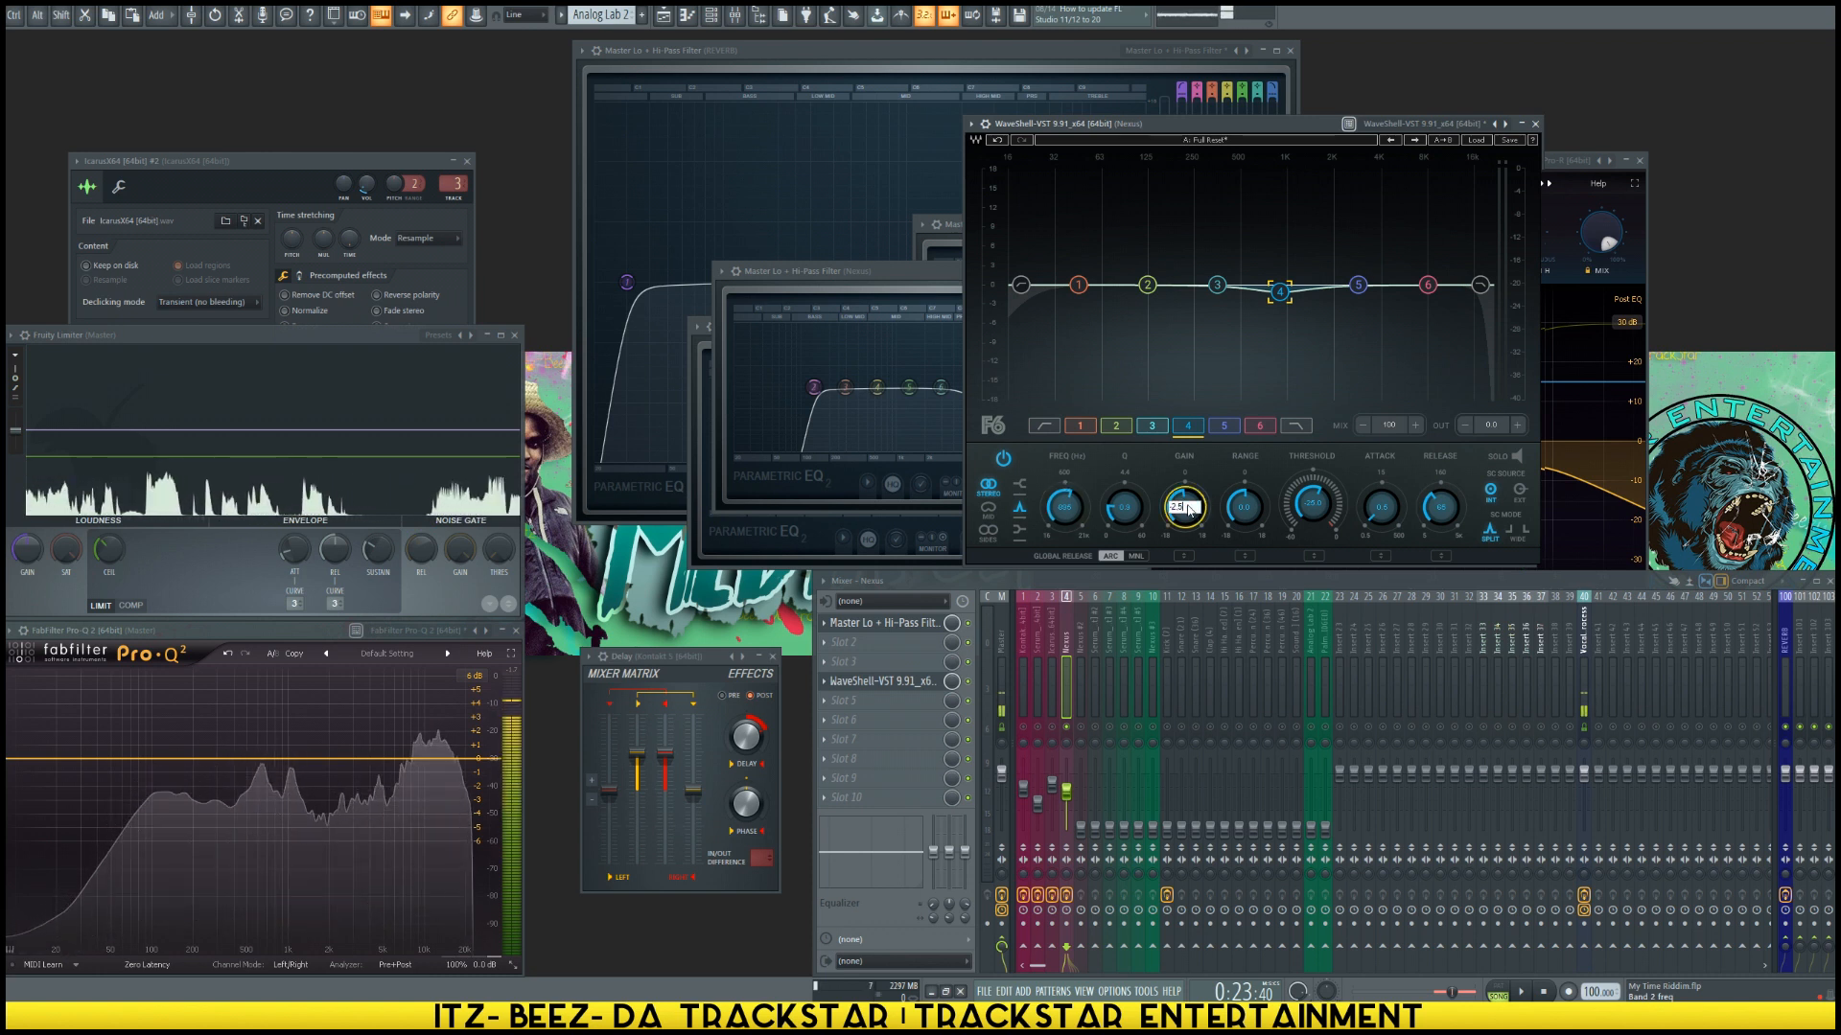
{"action": "key", "text": "Return"}
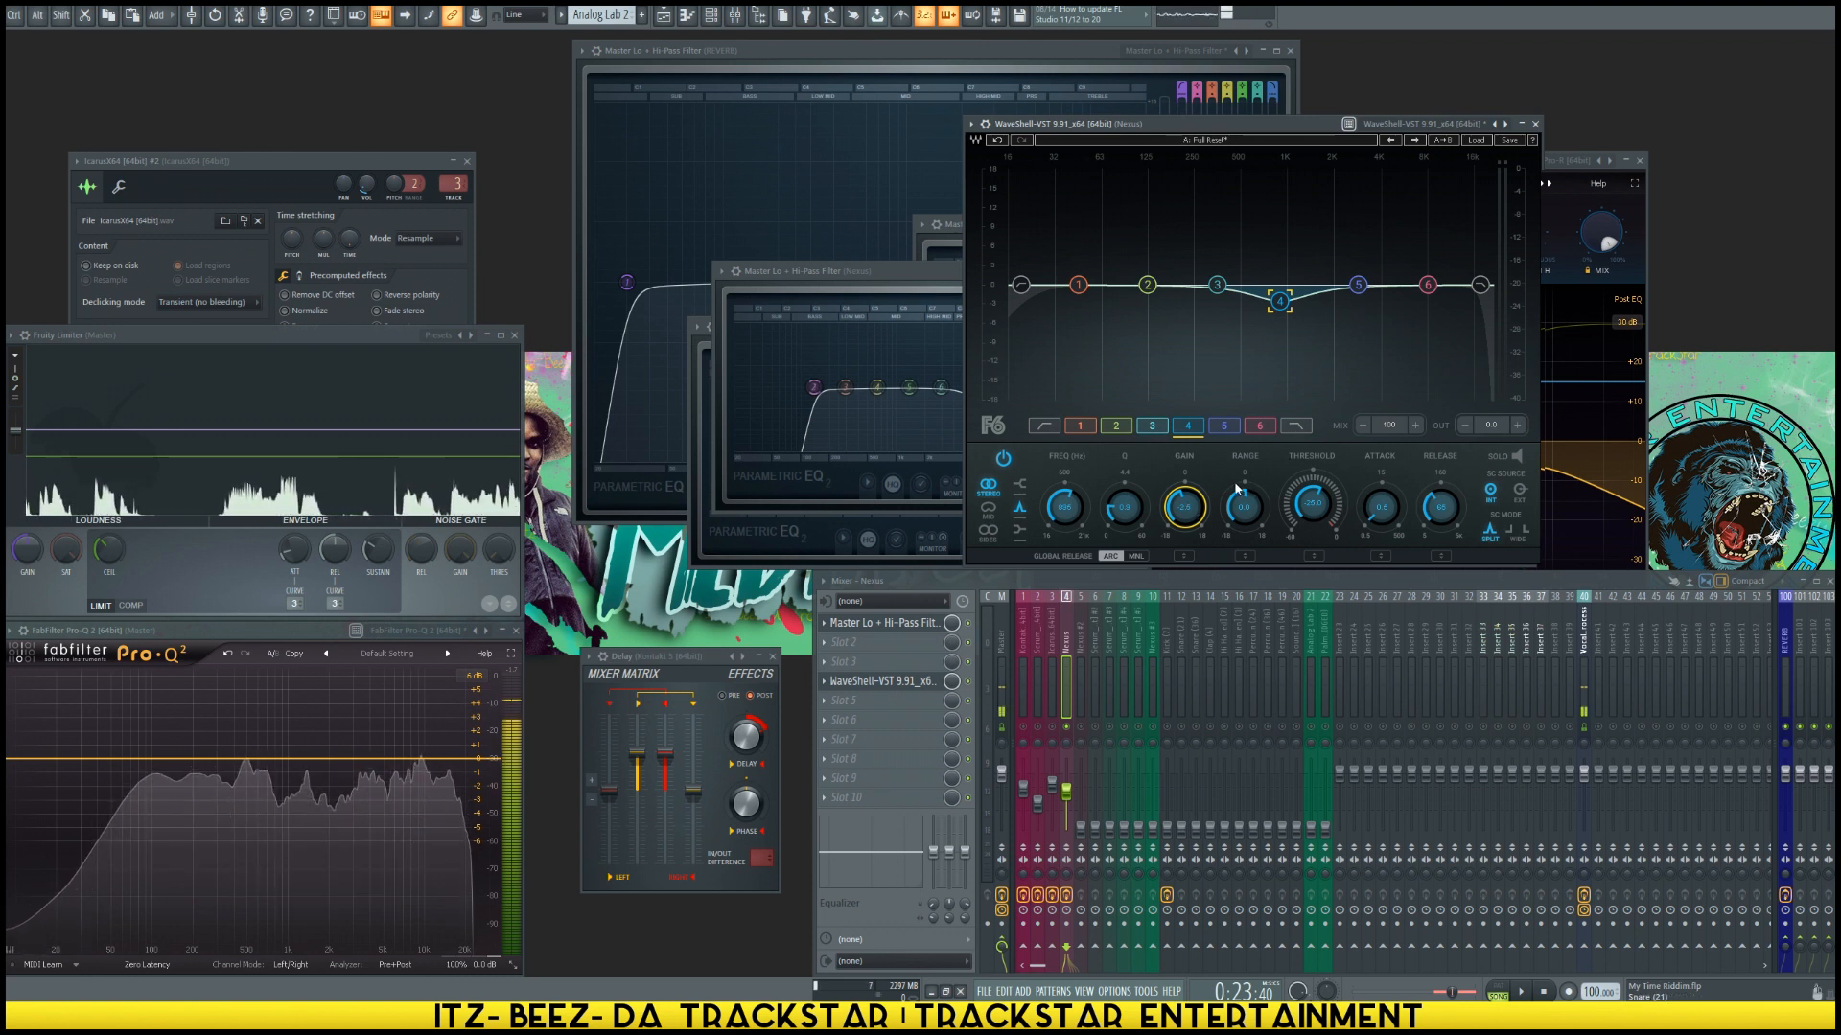
Step: Set band 4's range to -6 dB and audition the dynamic cut in playback
{"action": "left_click", "coordinate": [1246, 508]}
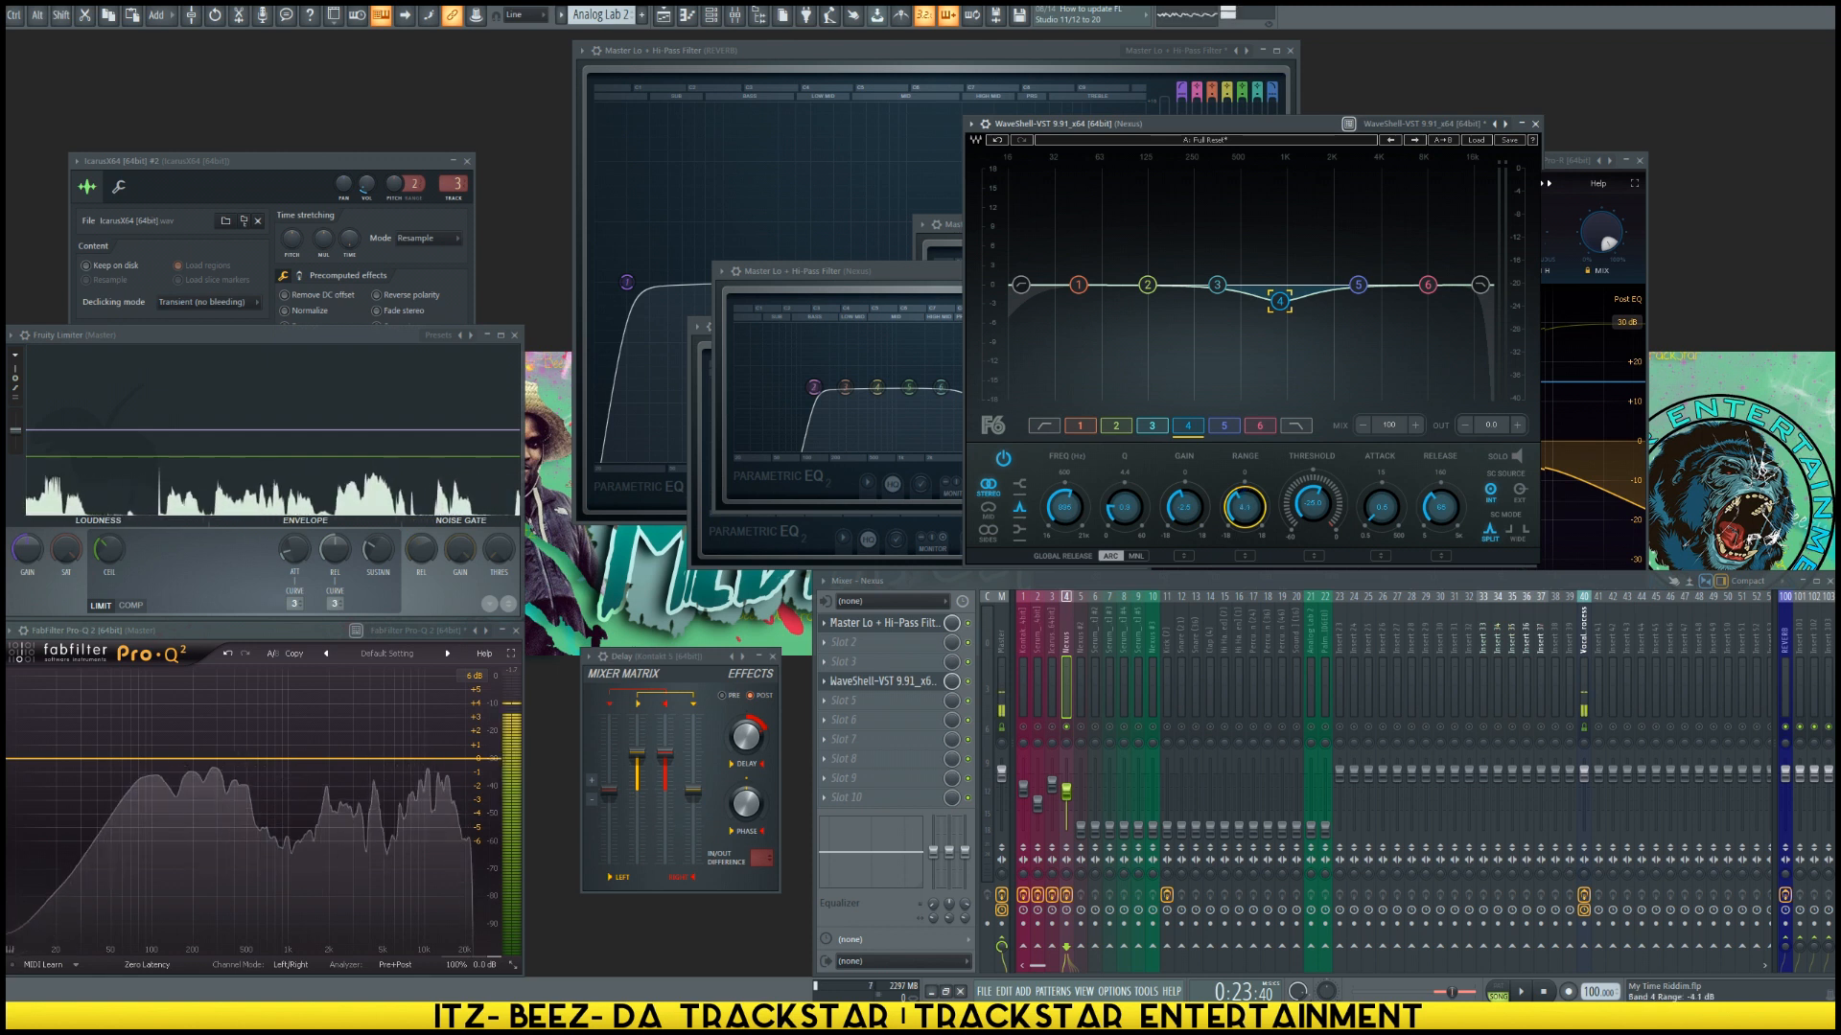
{"action": "left_click_drag", "start_coordinate": [1248, 509], "coordinate": [1248, 511]}
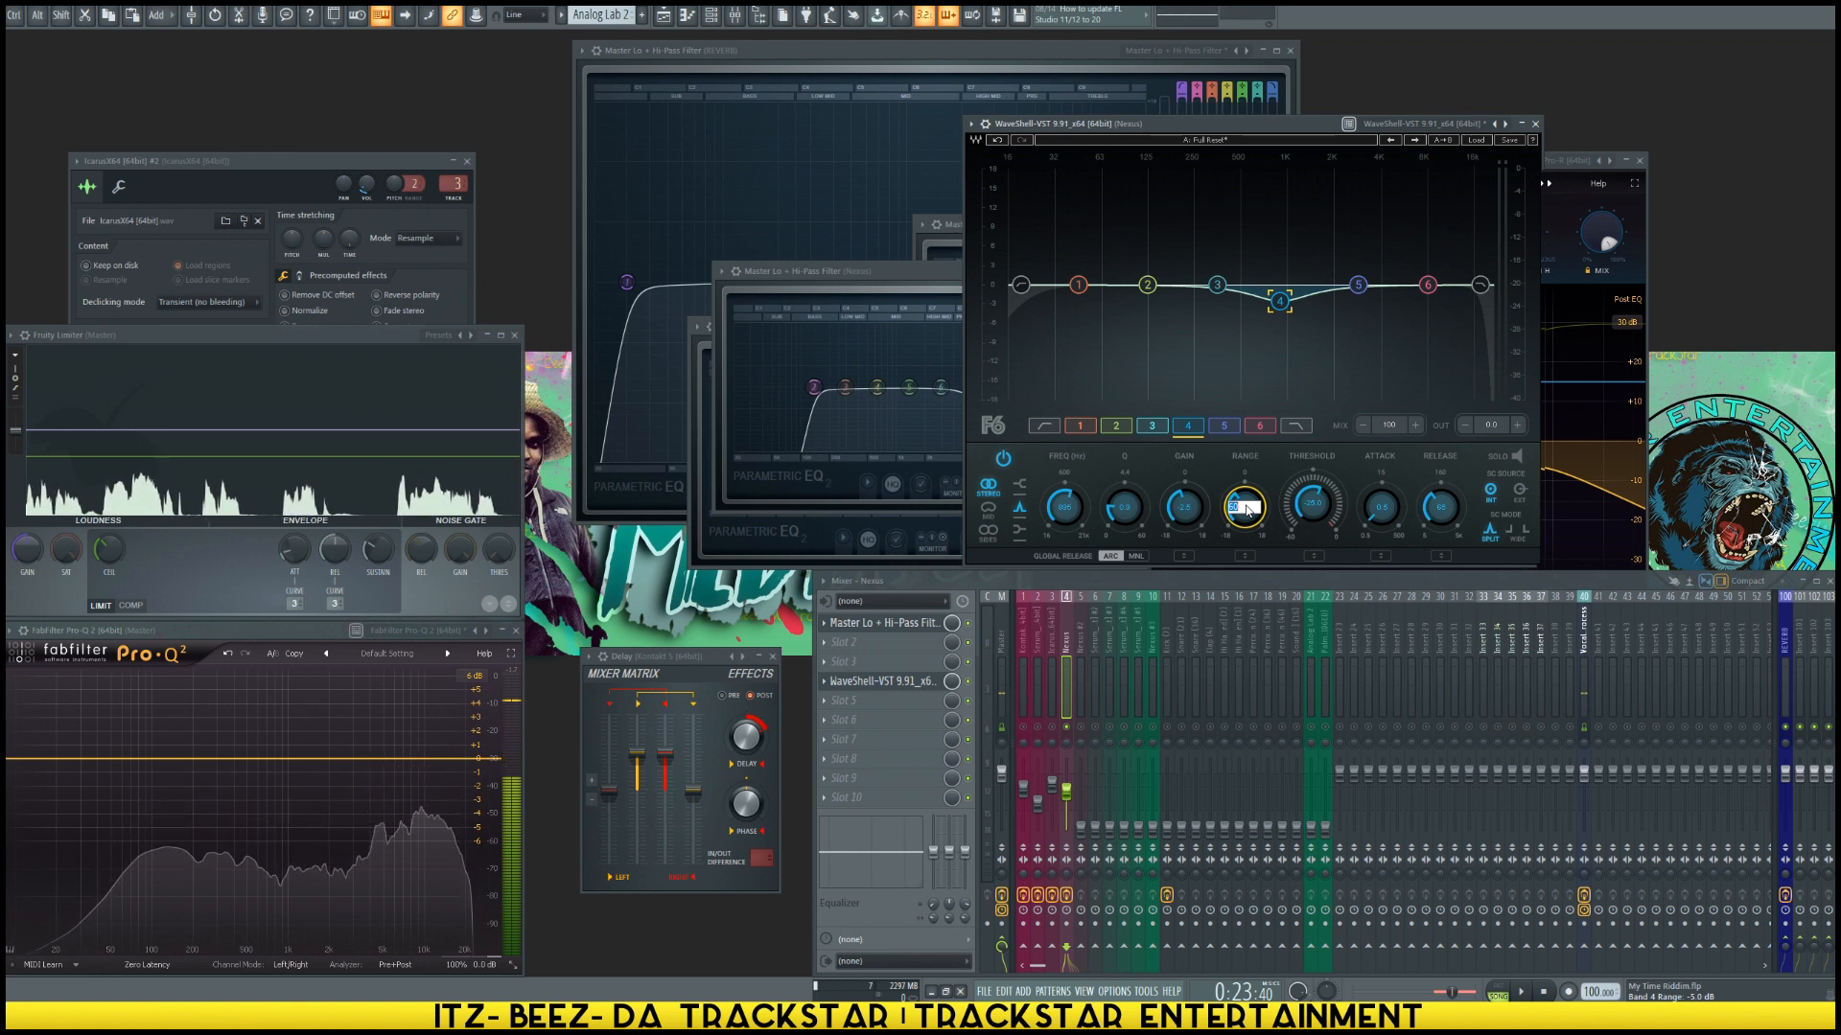
{"action": "type", "text": "-"}
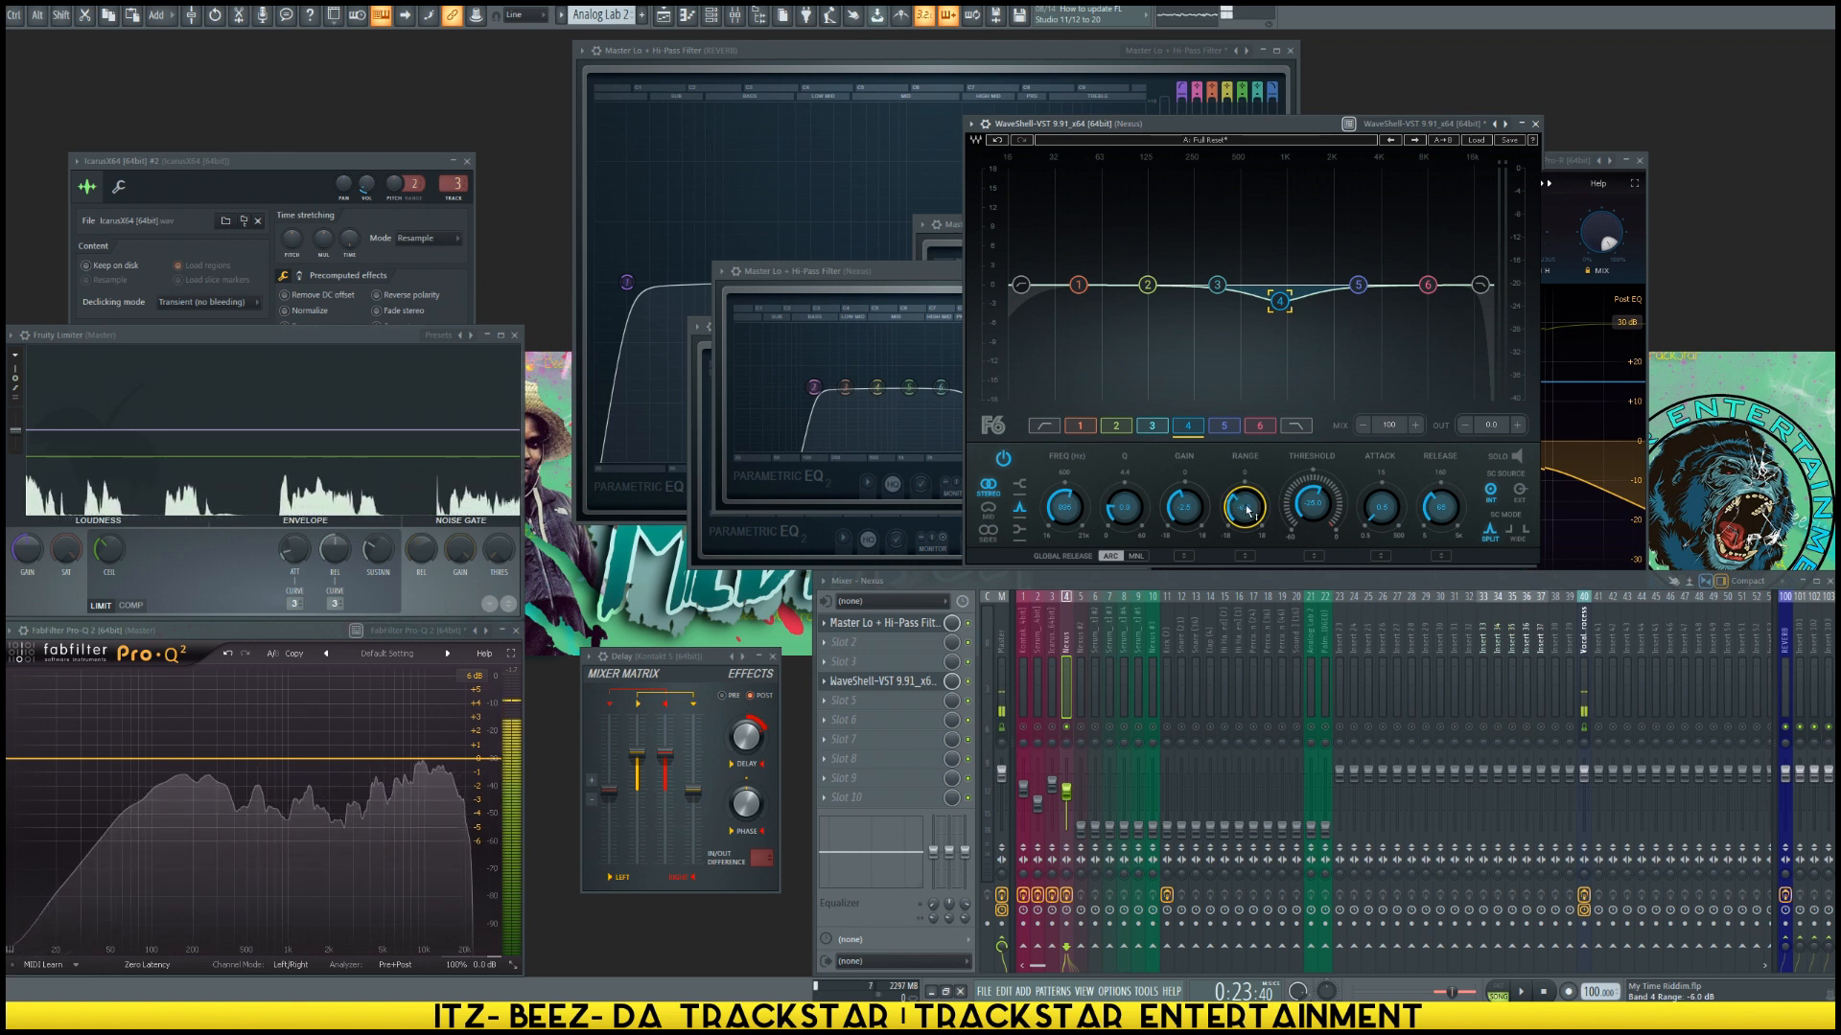
{"action": "key", "text": "space"}
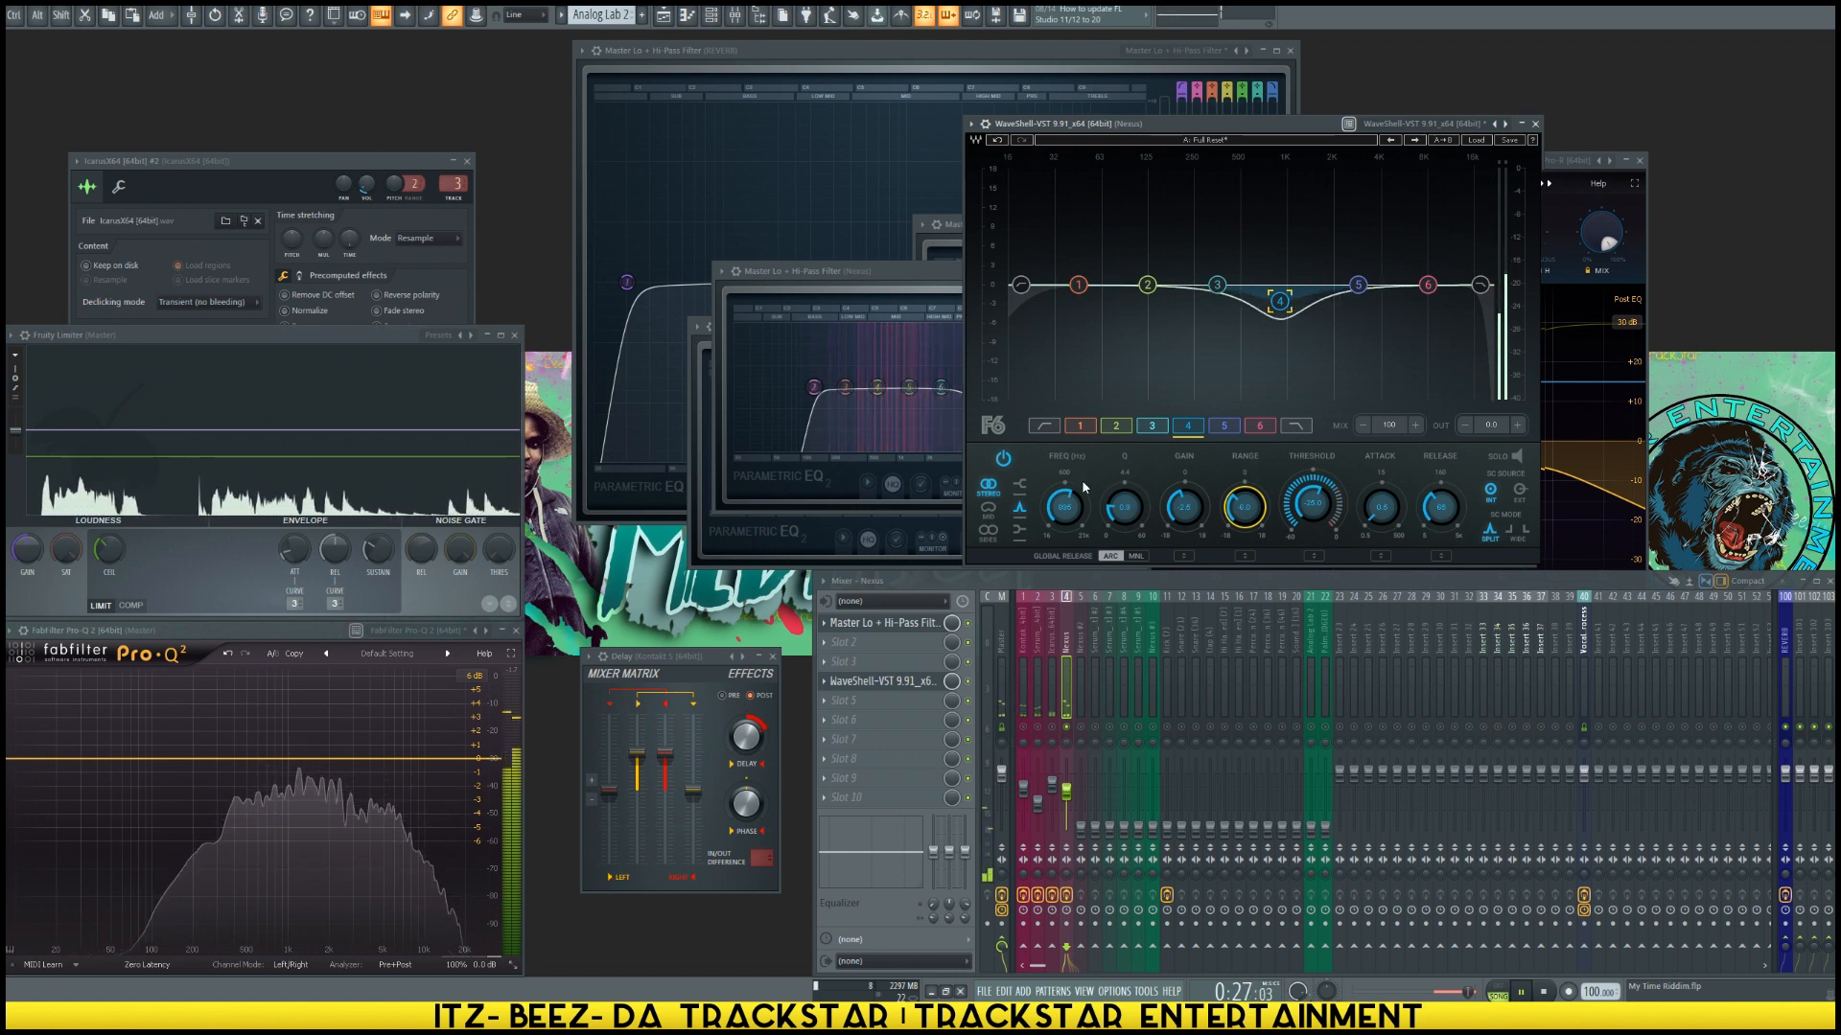
{"action": "key", "text": "space"}
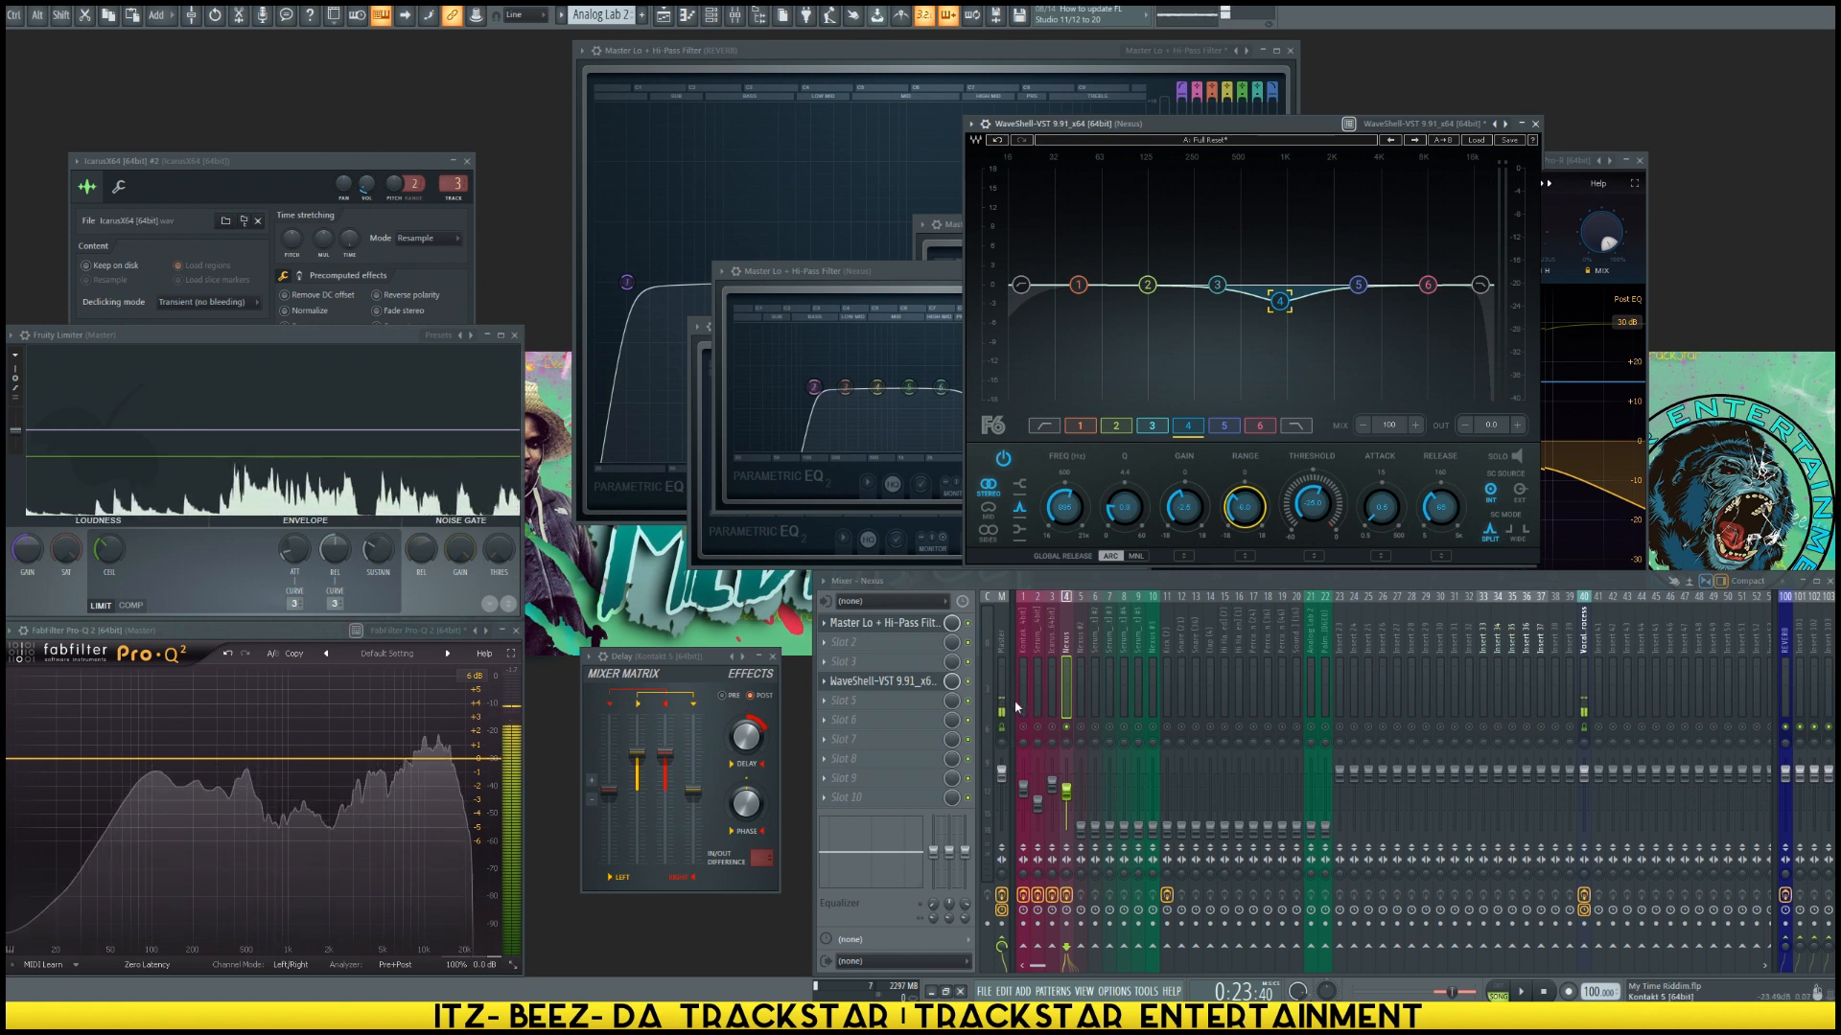
{"action": "key", "text": "space"}
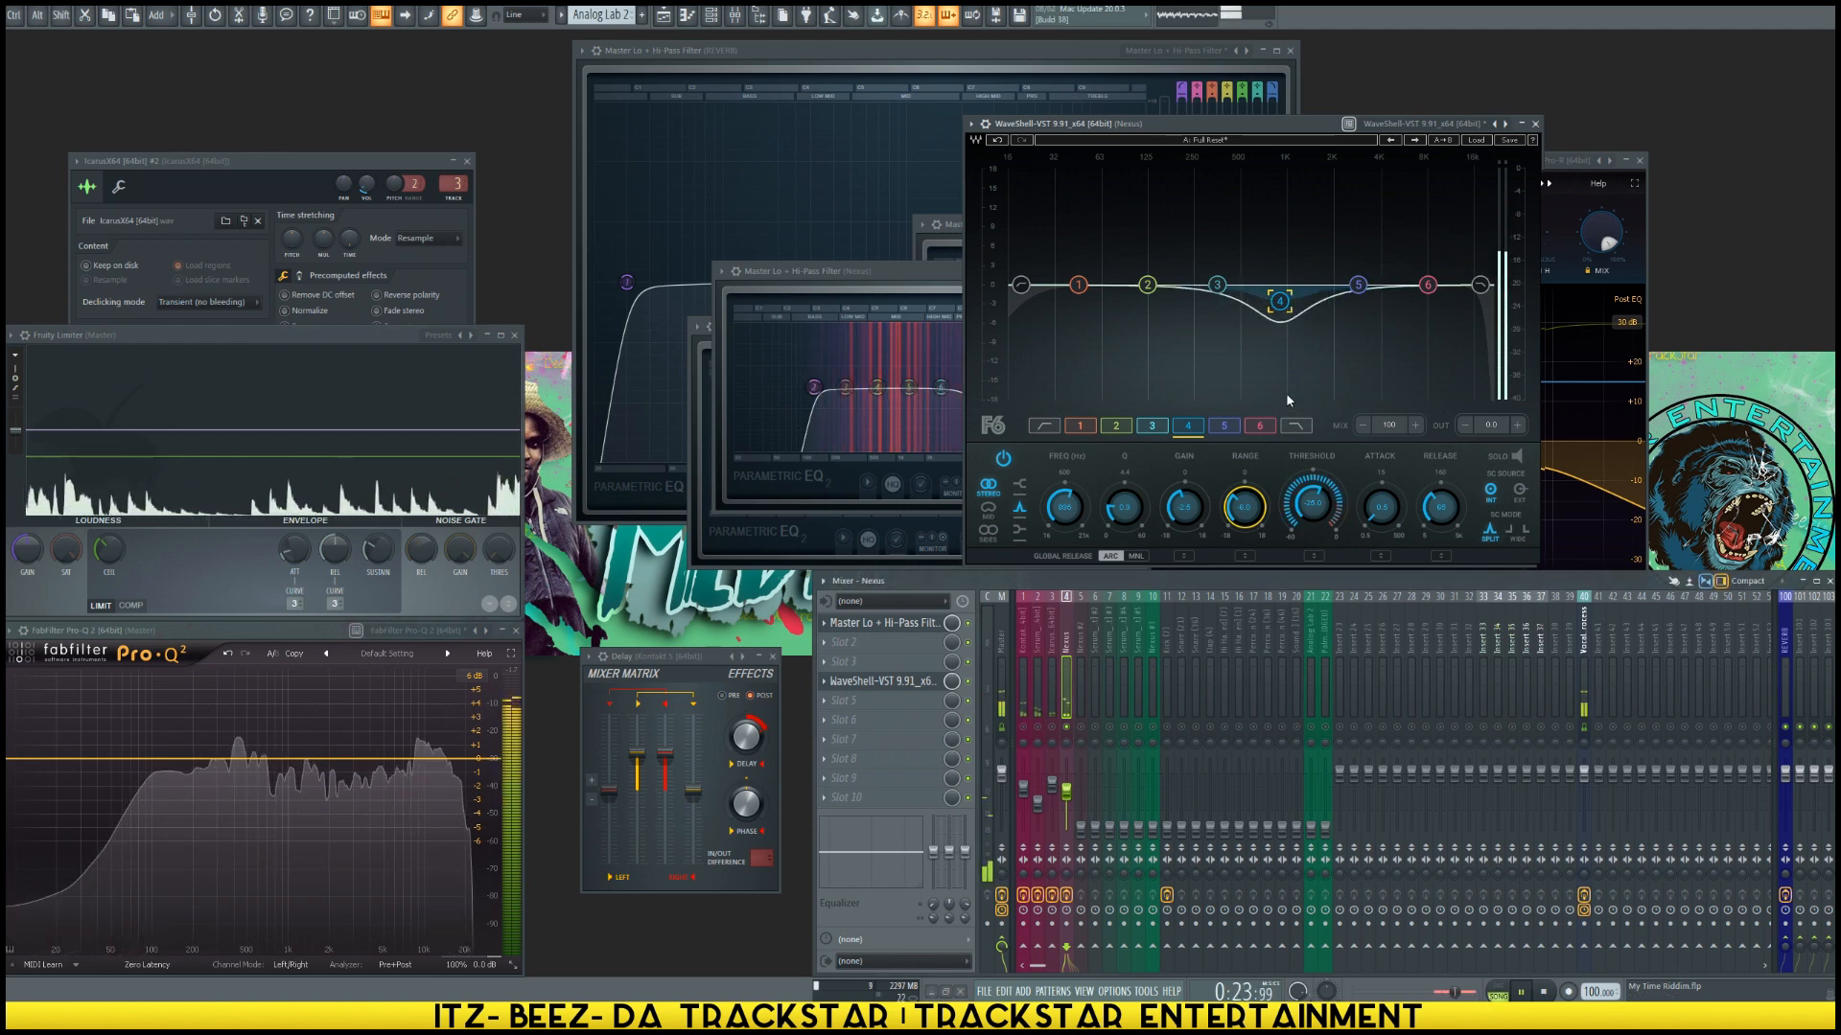
{"action": "key", "text": "space"}
Step: Cut band 3's gain to about -2.1 dB and set its range to -3 dB
{"action": "left_click", "coordinate": [1218, 287]}
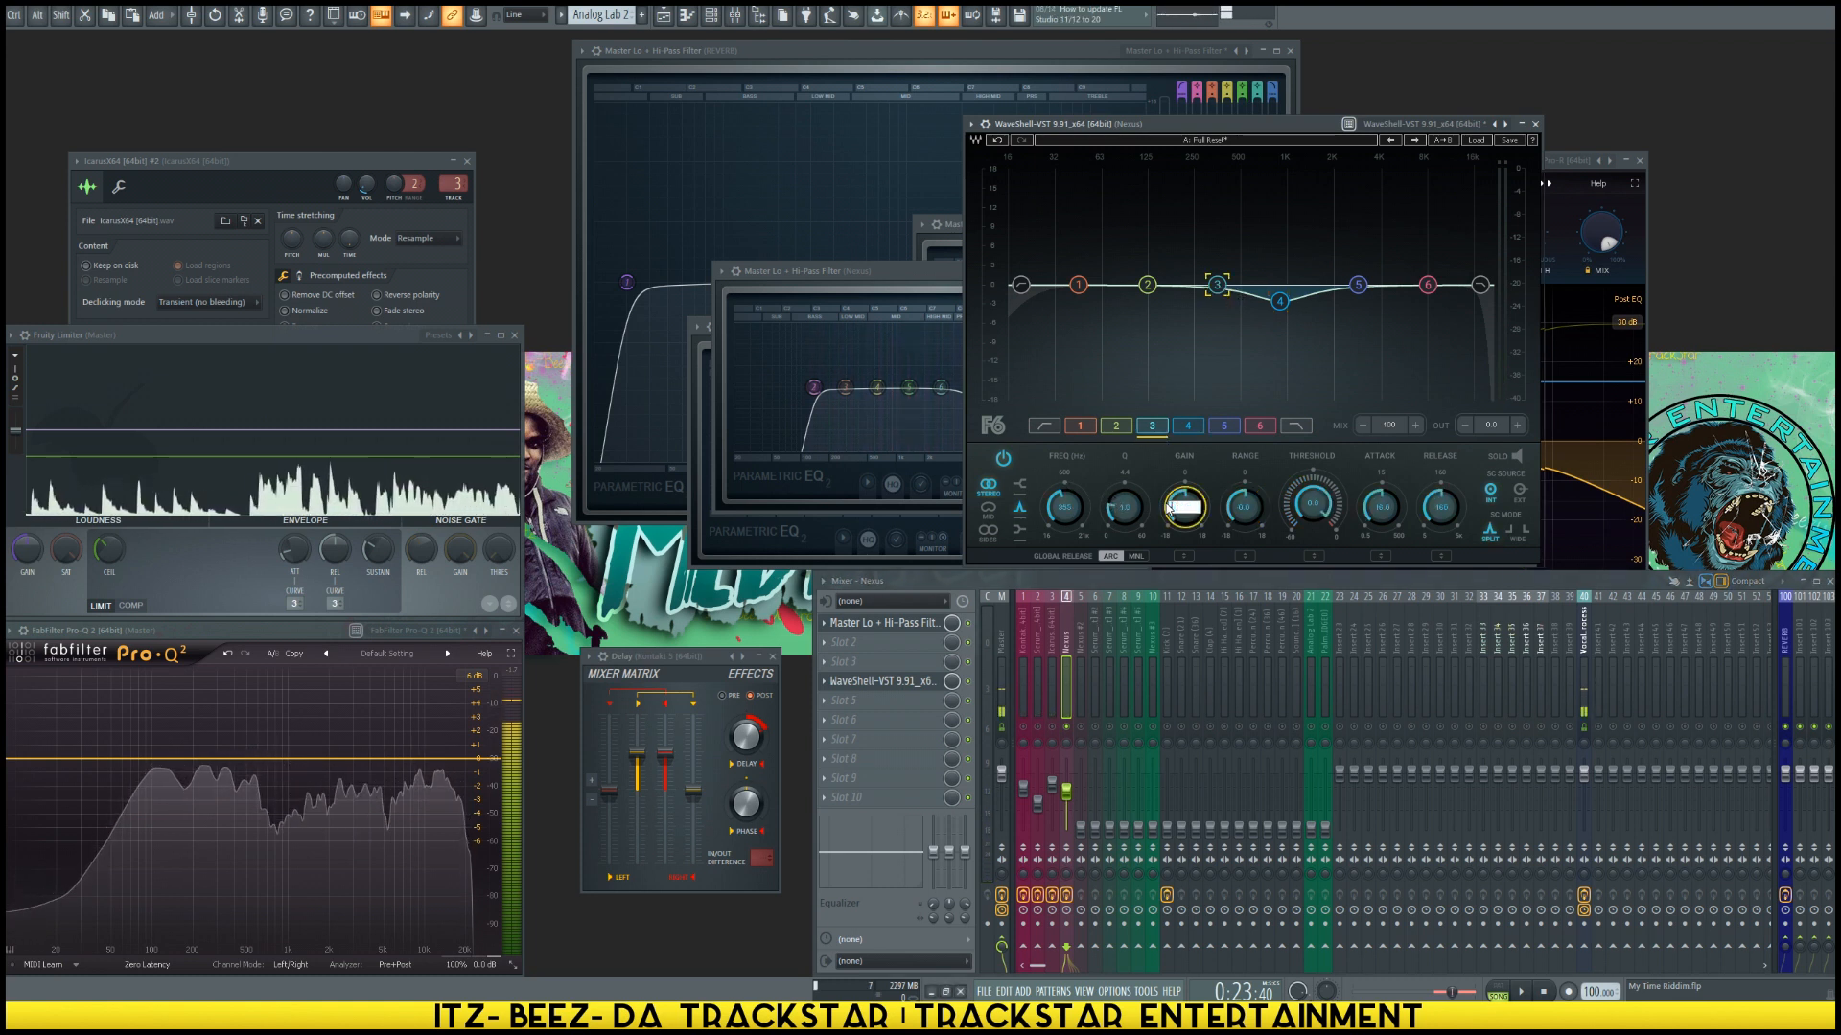
{"action": "key", "text": "Return"}
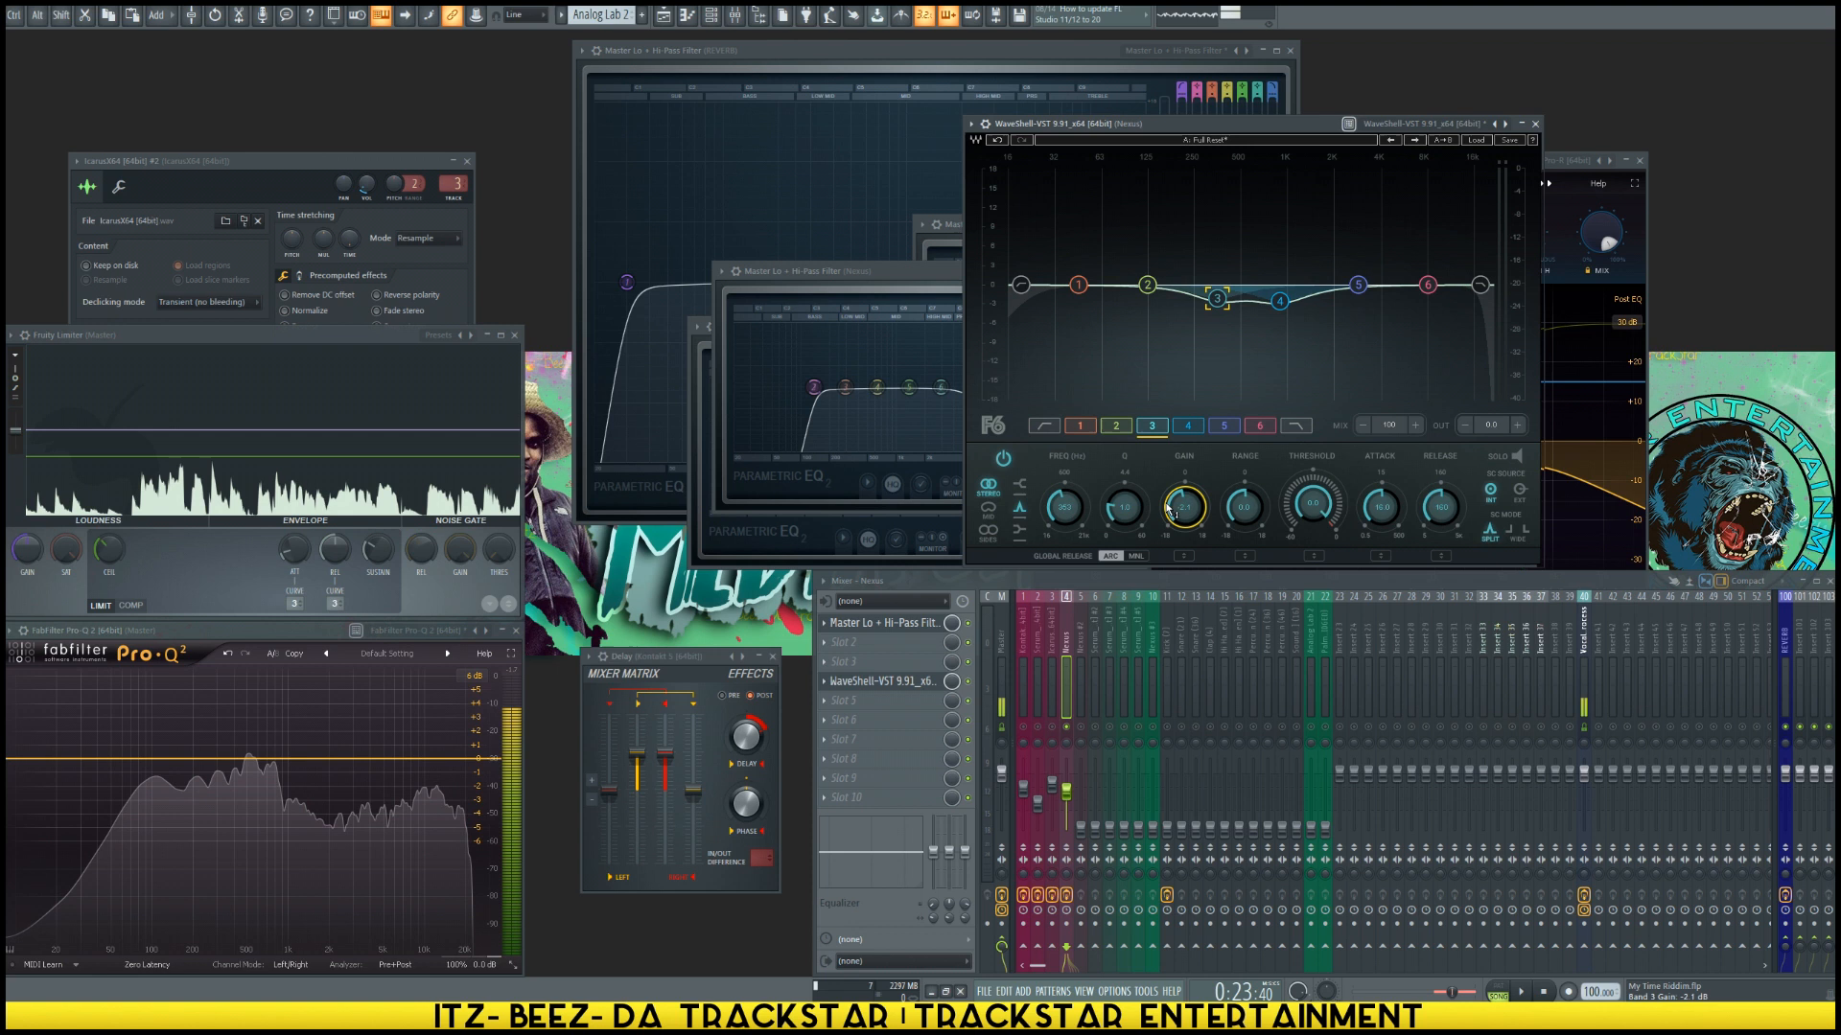
{"action": "left_click", "coordinate": [1246, 503]}
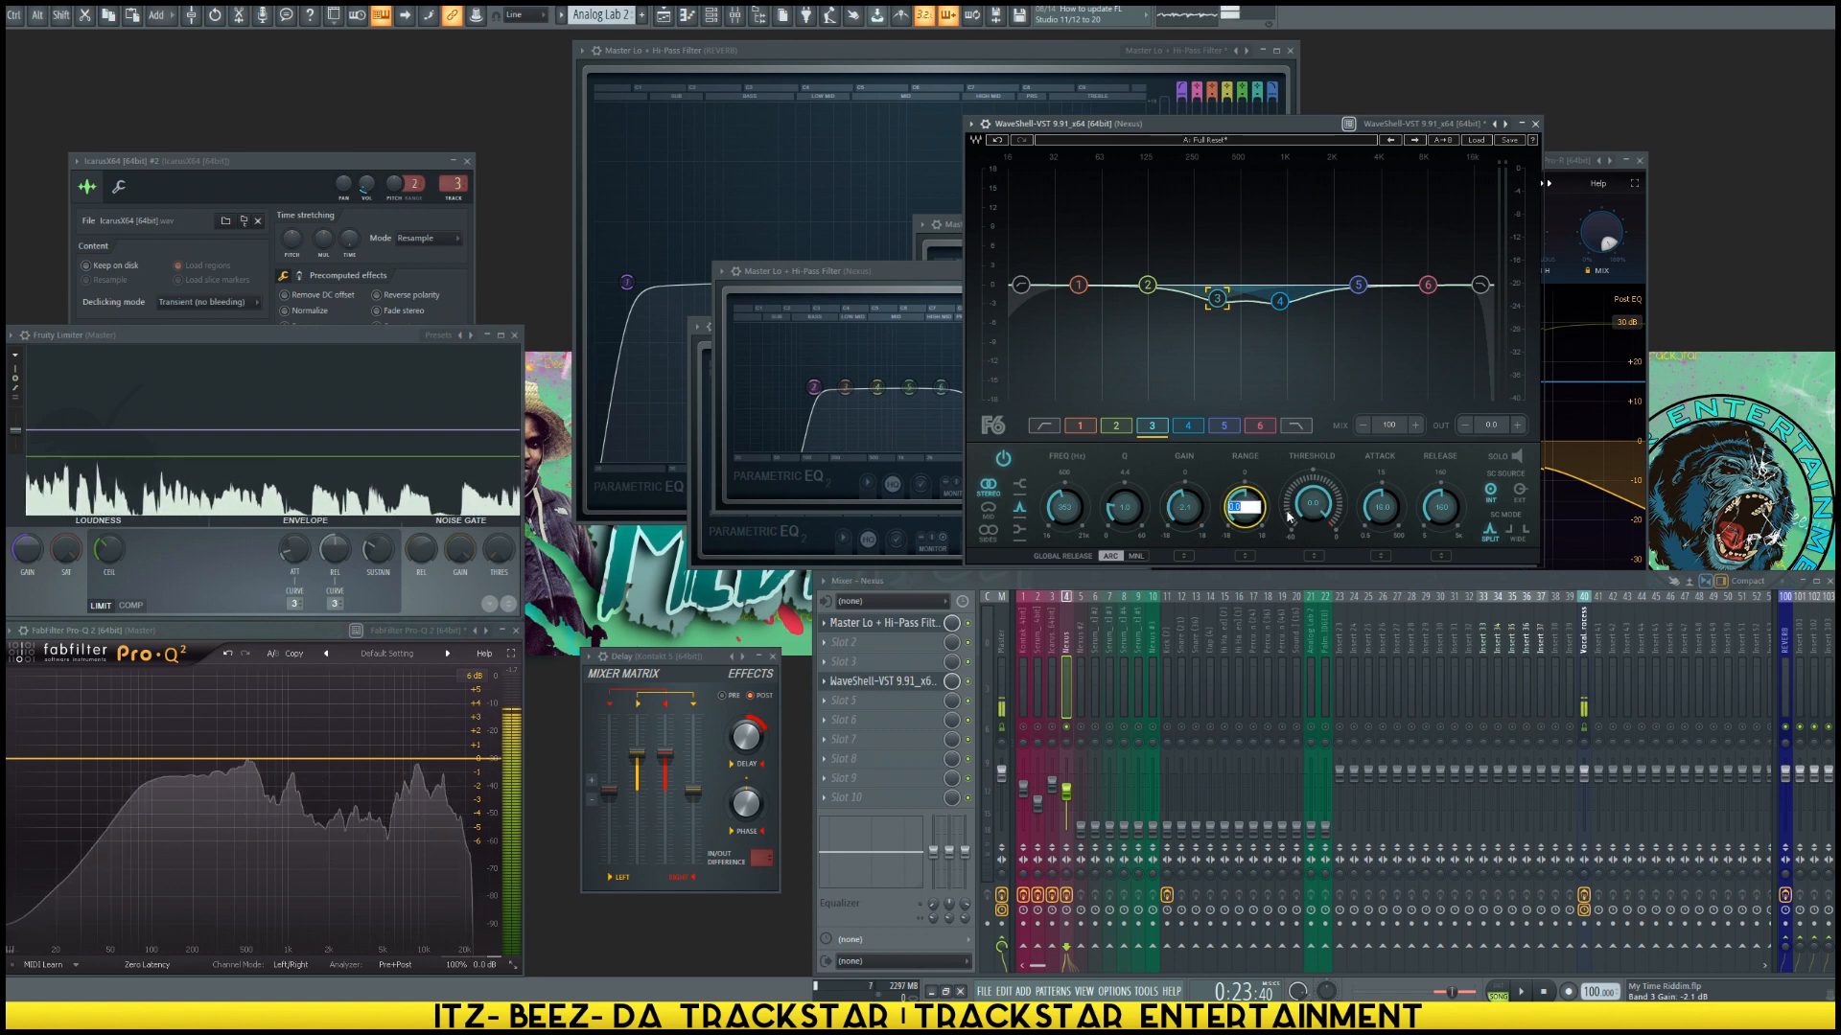
{"action": "type", "text": "-3"}
{"action": "key", "text": "Return"}
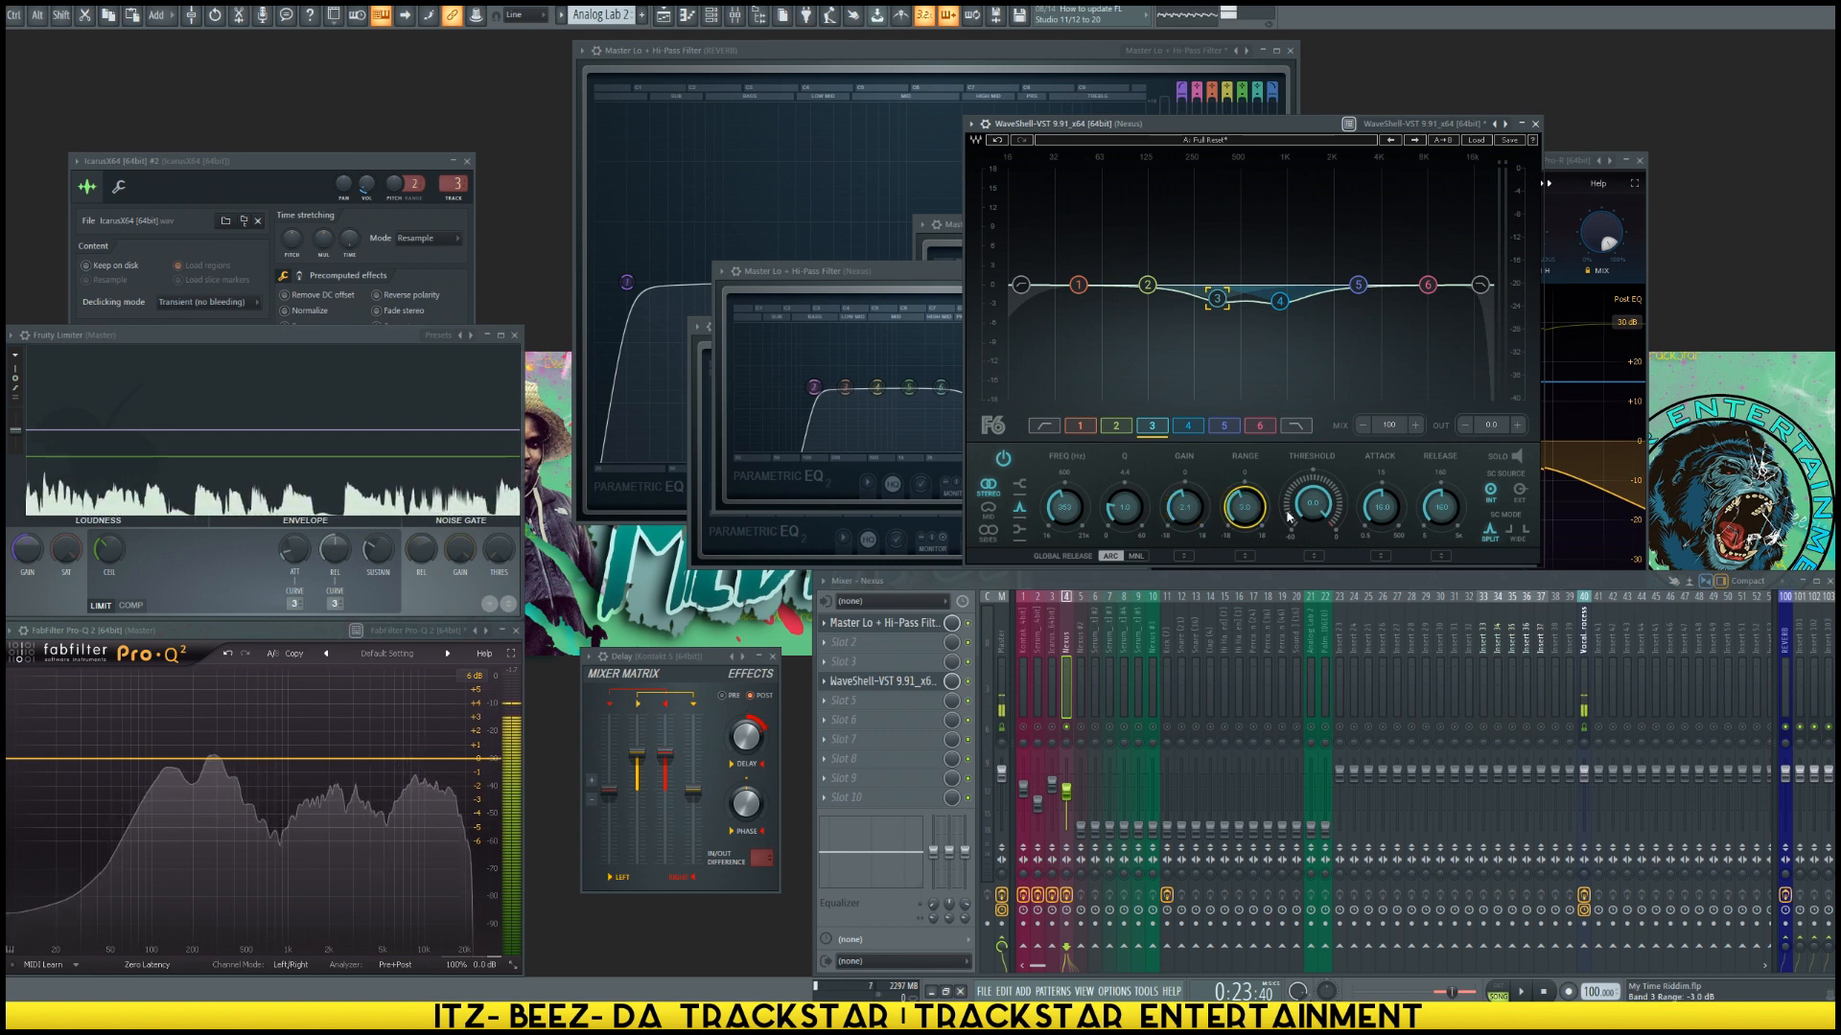
Step: Tune band 3 with a -30 dB threshold, a frequency just below band 4's, an attack of about 23.9 ms and a shorter release
{"action": "left_click", "coordinate": [1313, 503]}
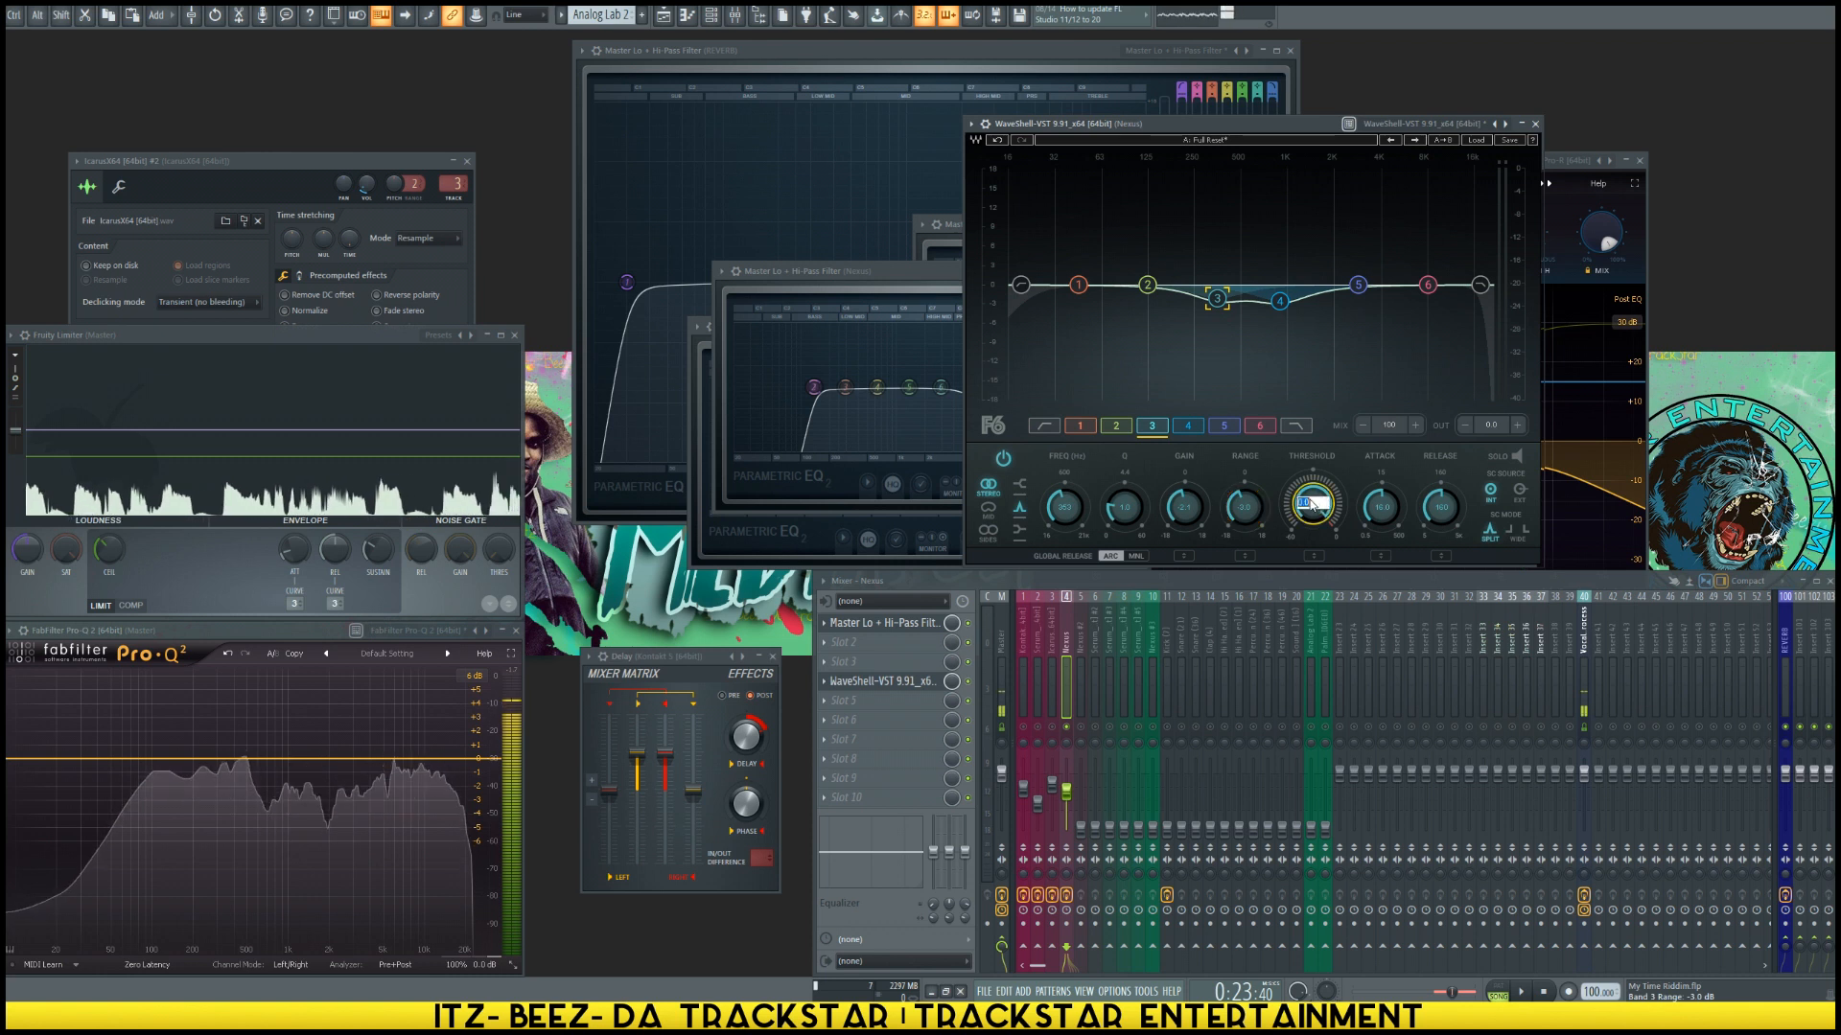
{"action": "key", "text": "Return"}
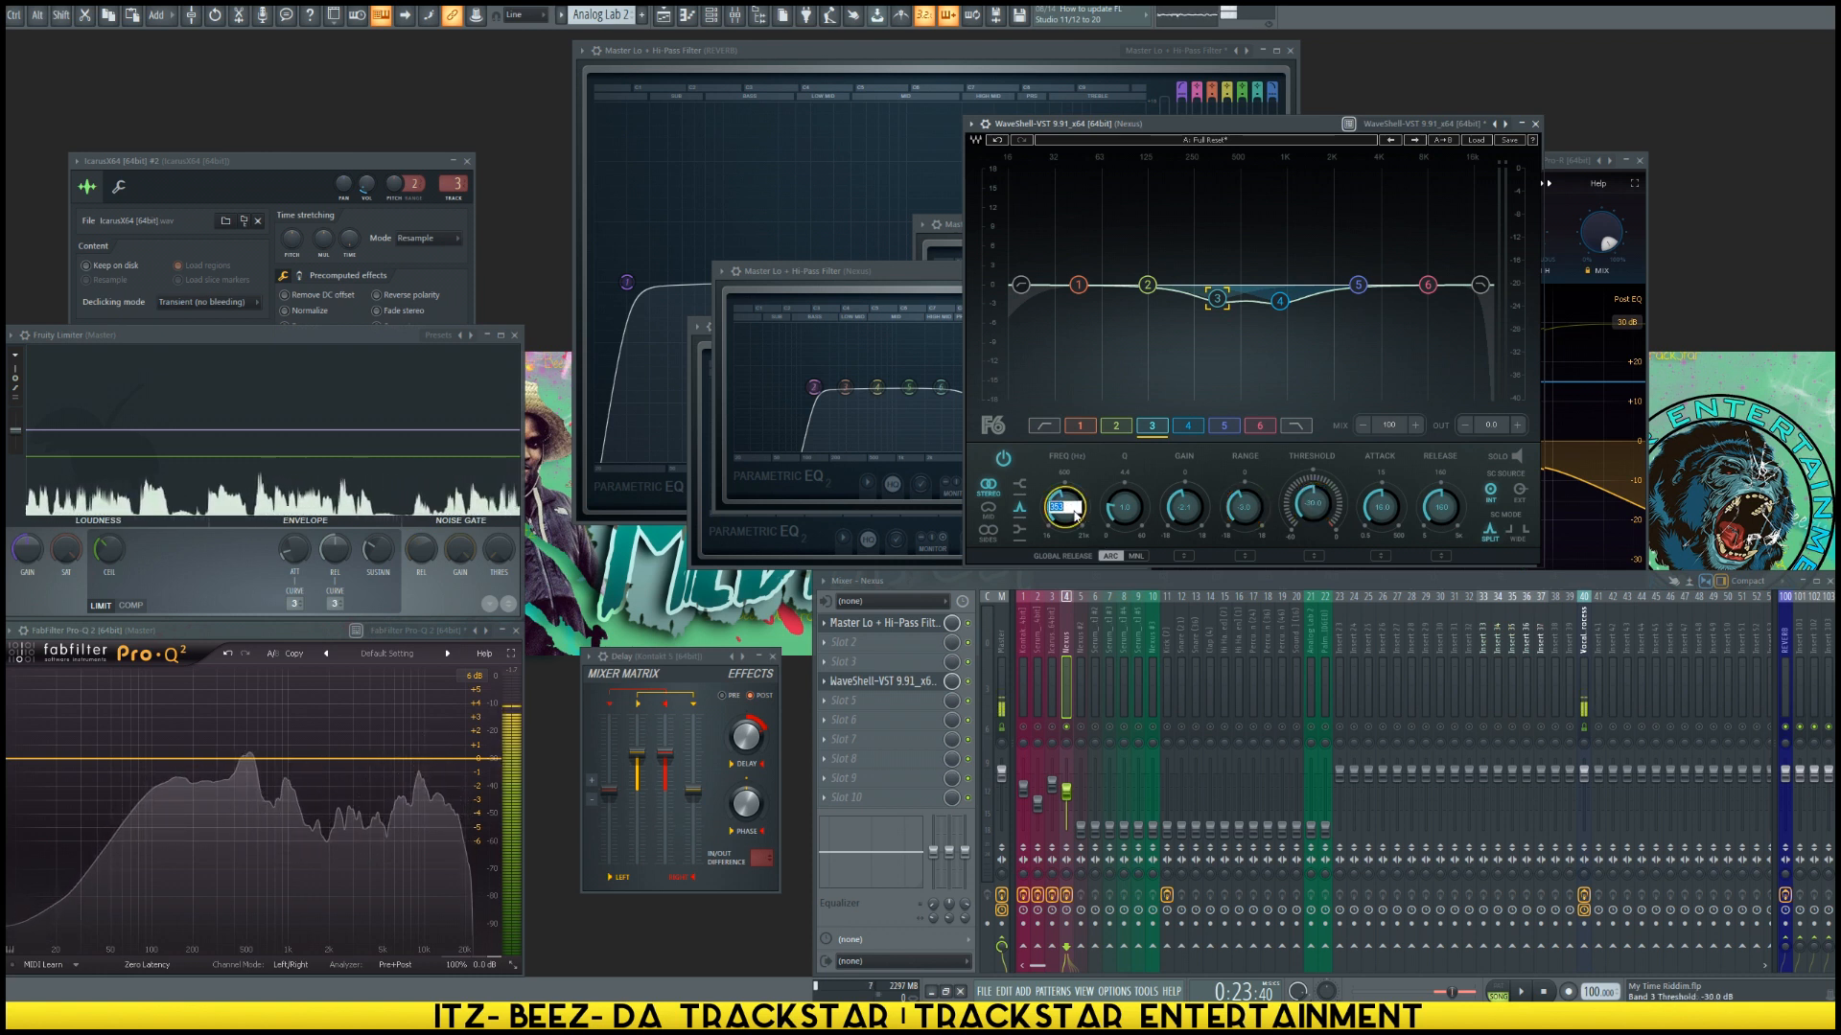
{"action": "key", "text": "Return"}
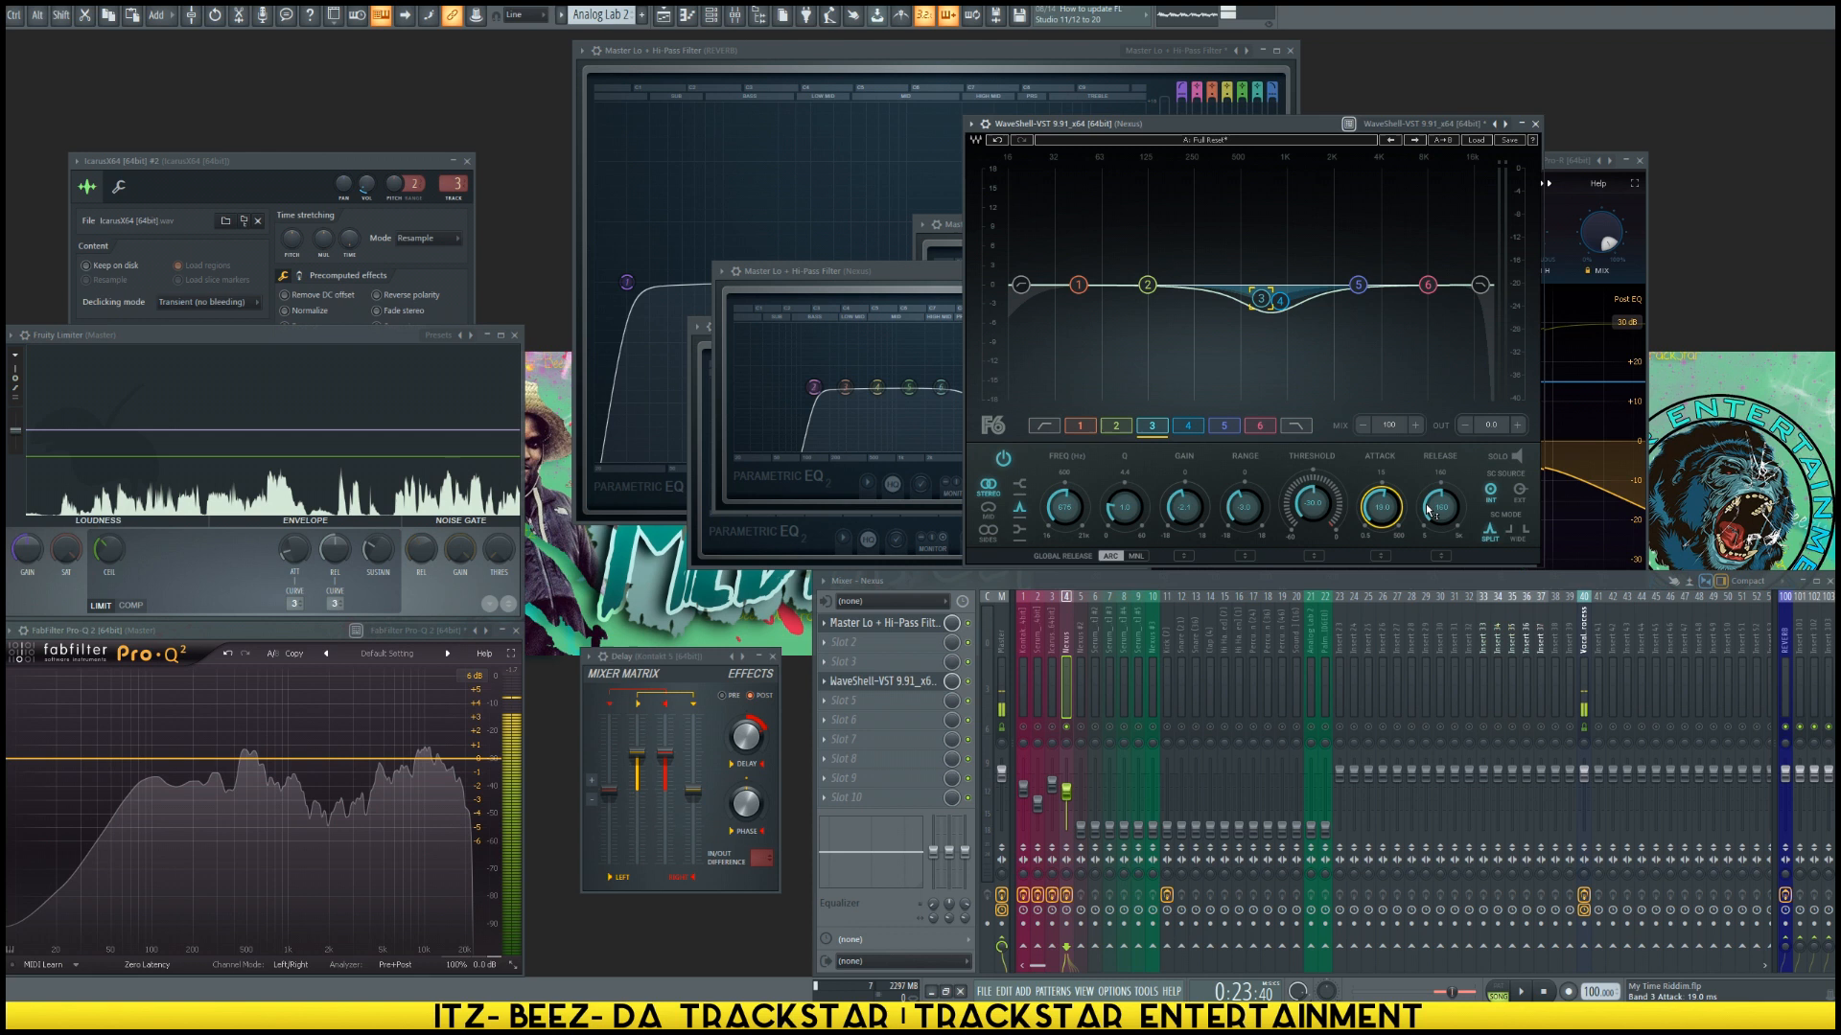
{"action": "left_click_drag", "start_coordinate": [1441, 507], "coordinate": [1441, 530]}
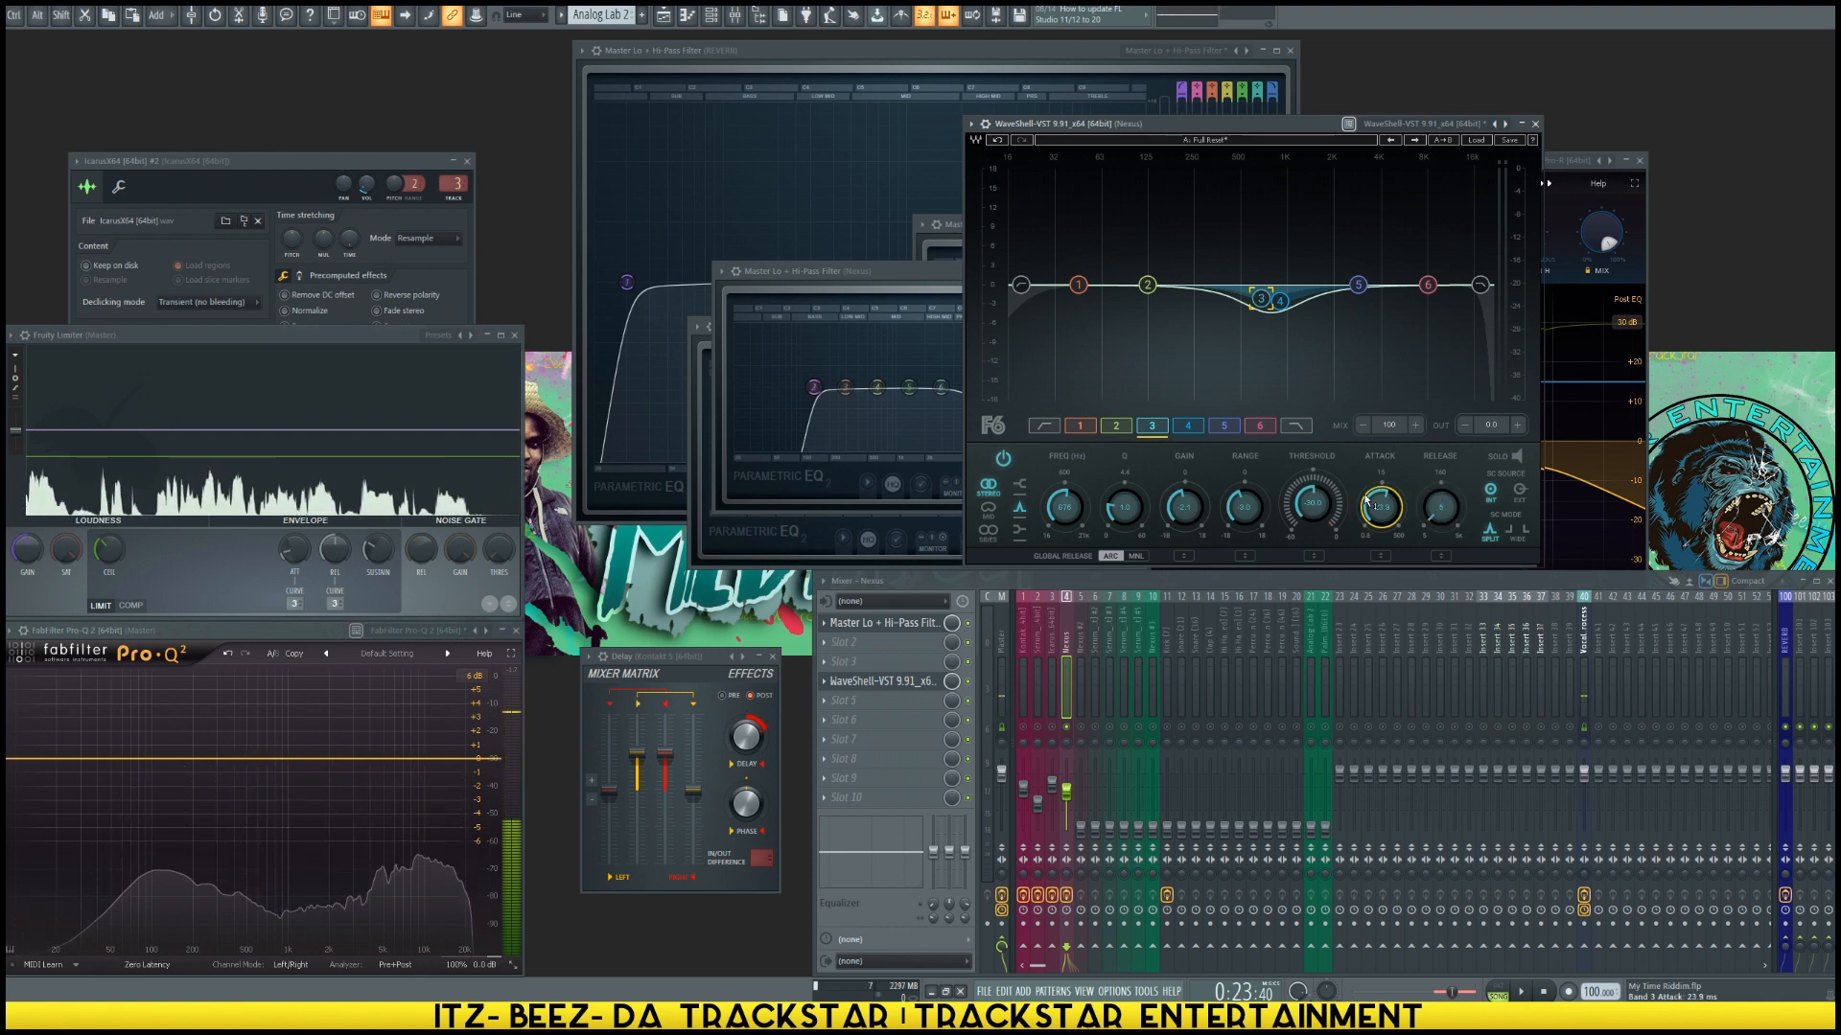
Step: Play the song and solo band 3 and band 4 in turn to hear the frequencies each one affects
{"action": "key", "text": "space"}
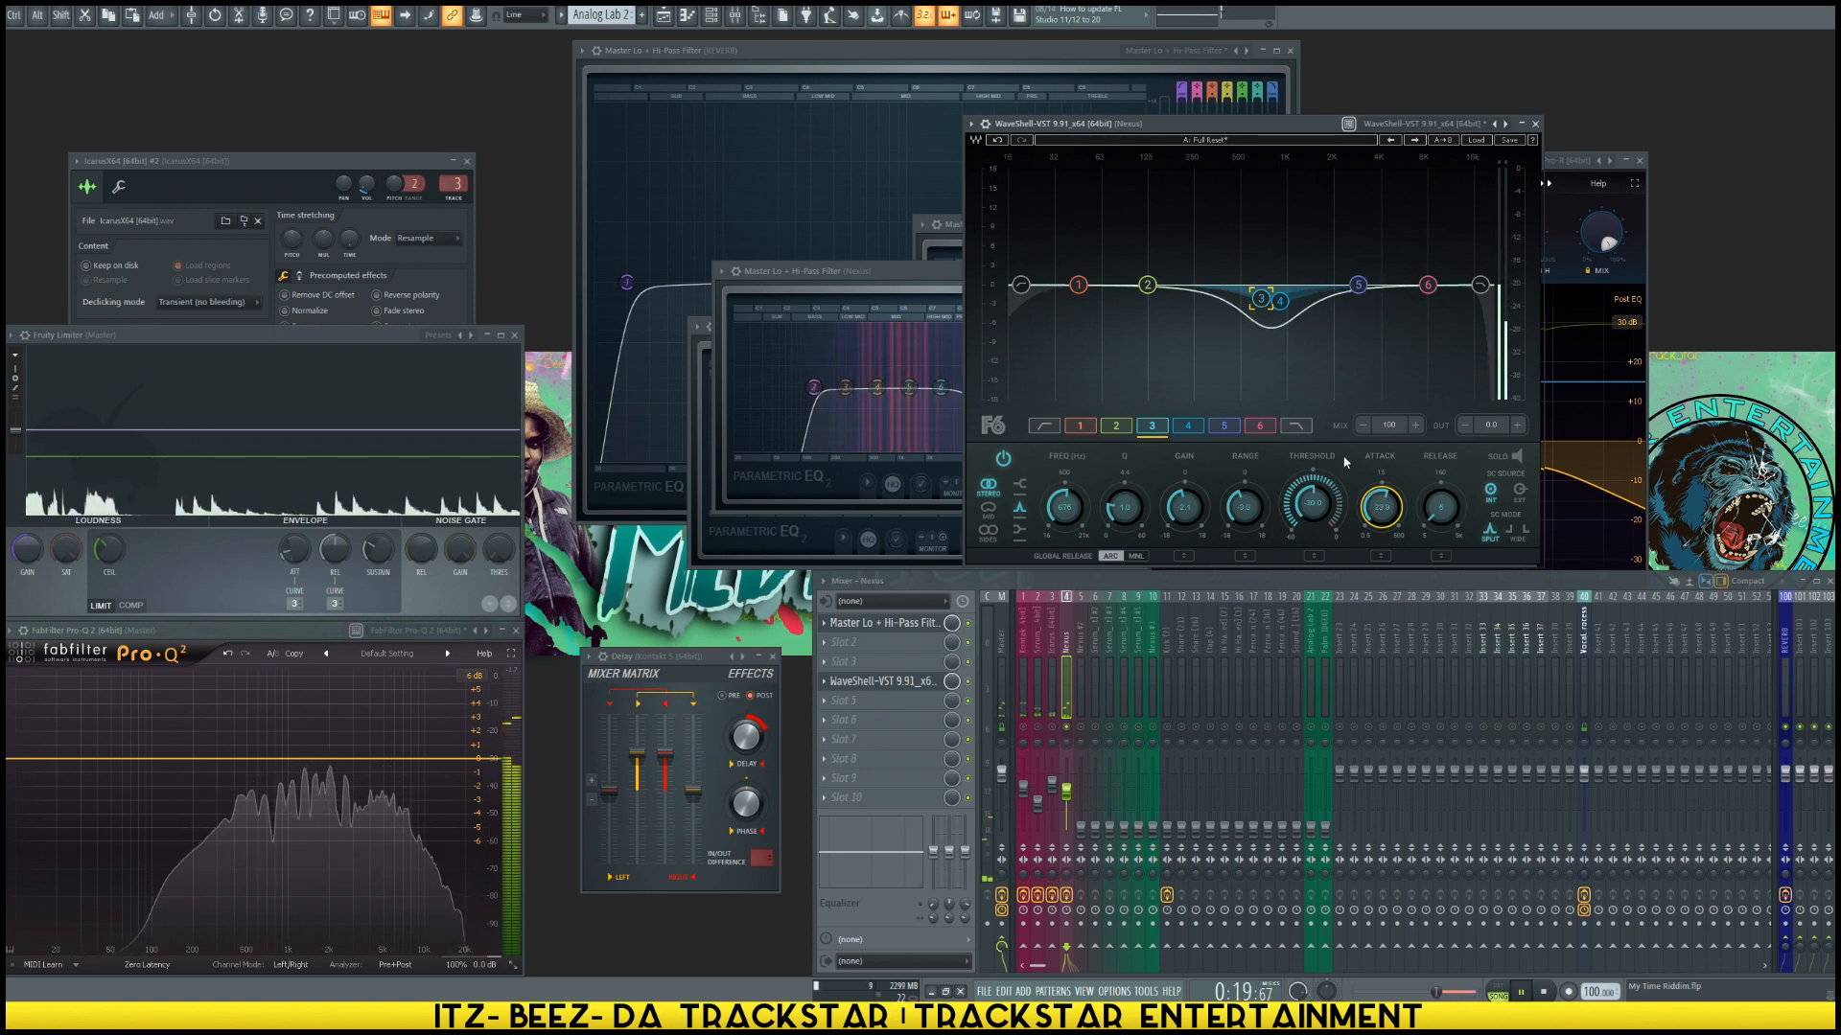
{"action": "left_click", "coordinate": [1517, 455]}
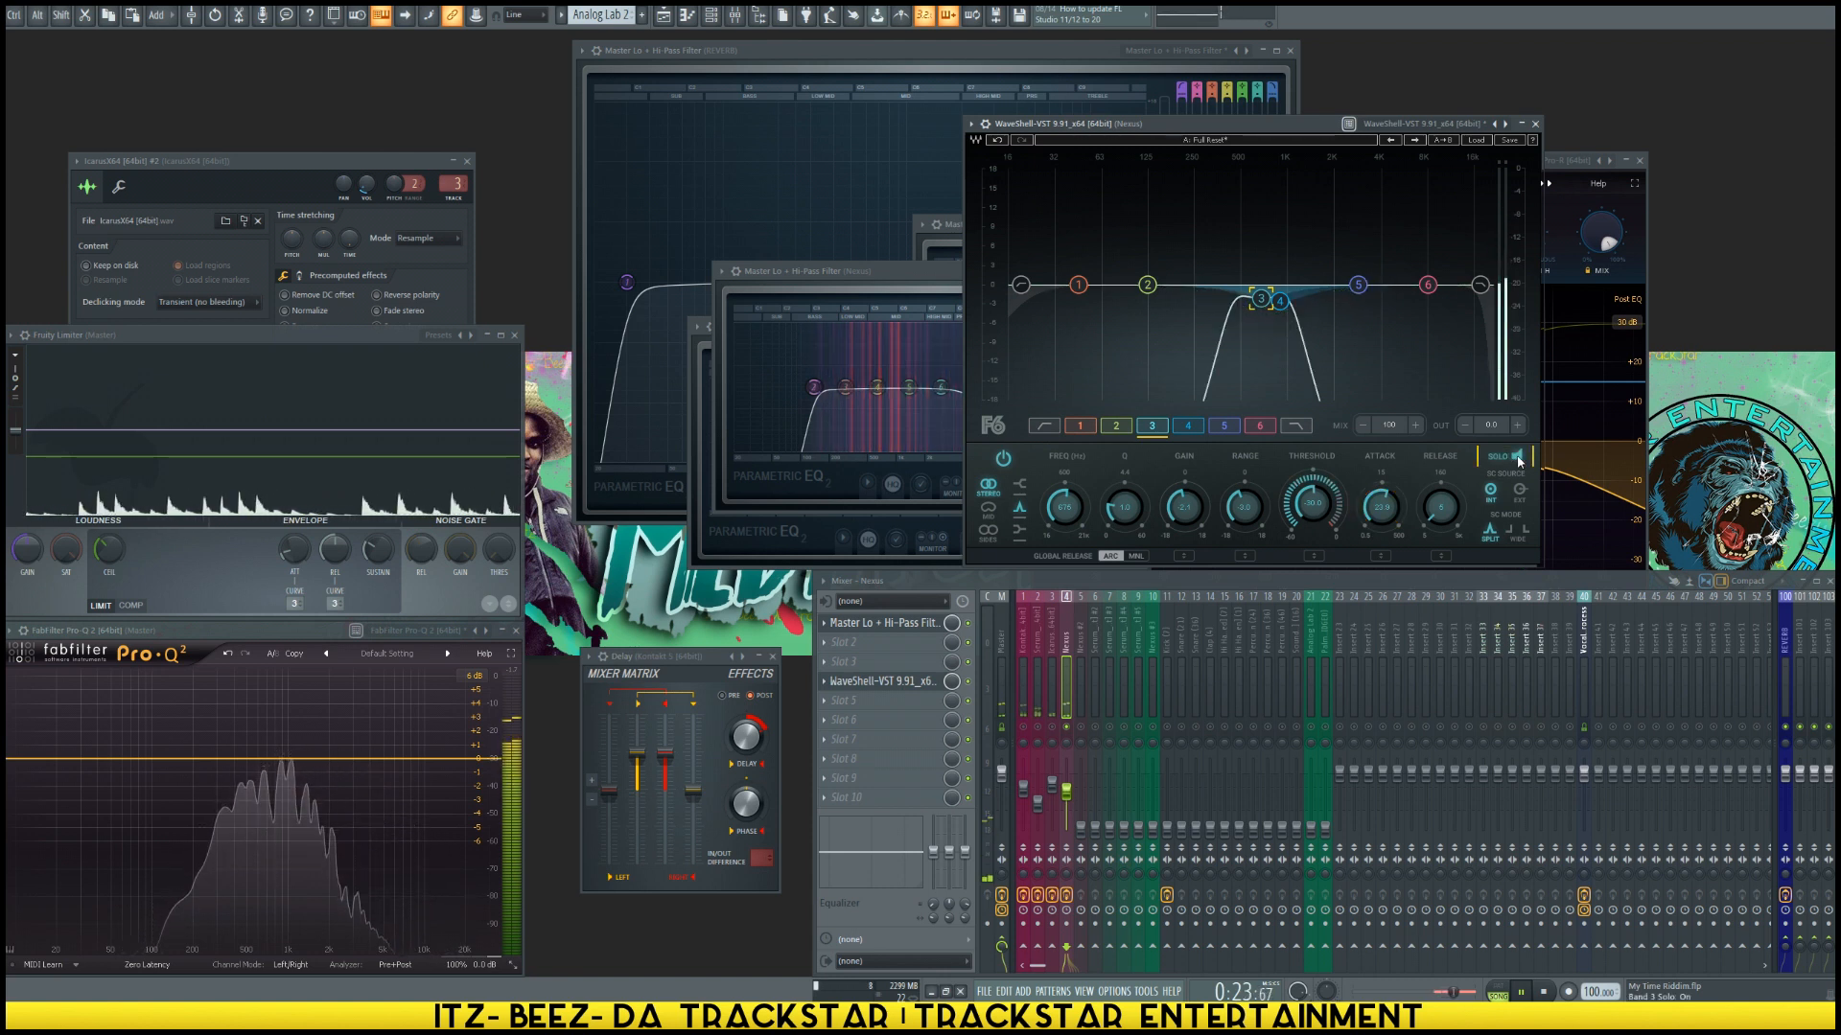
{"action": "left_click", "coordinate": [1509, 458]}
{"action": "left_click", "coordinate": [1280, 301]}
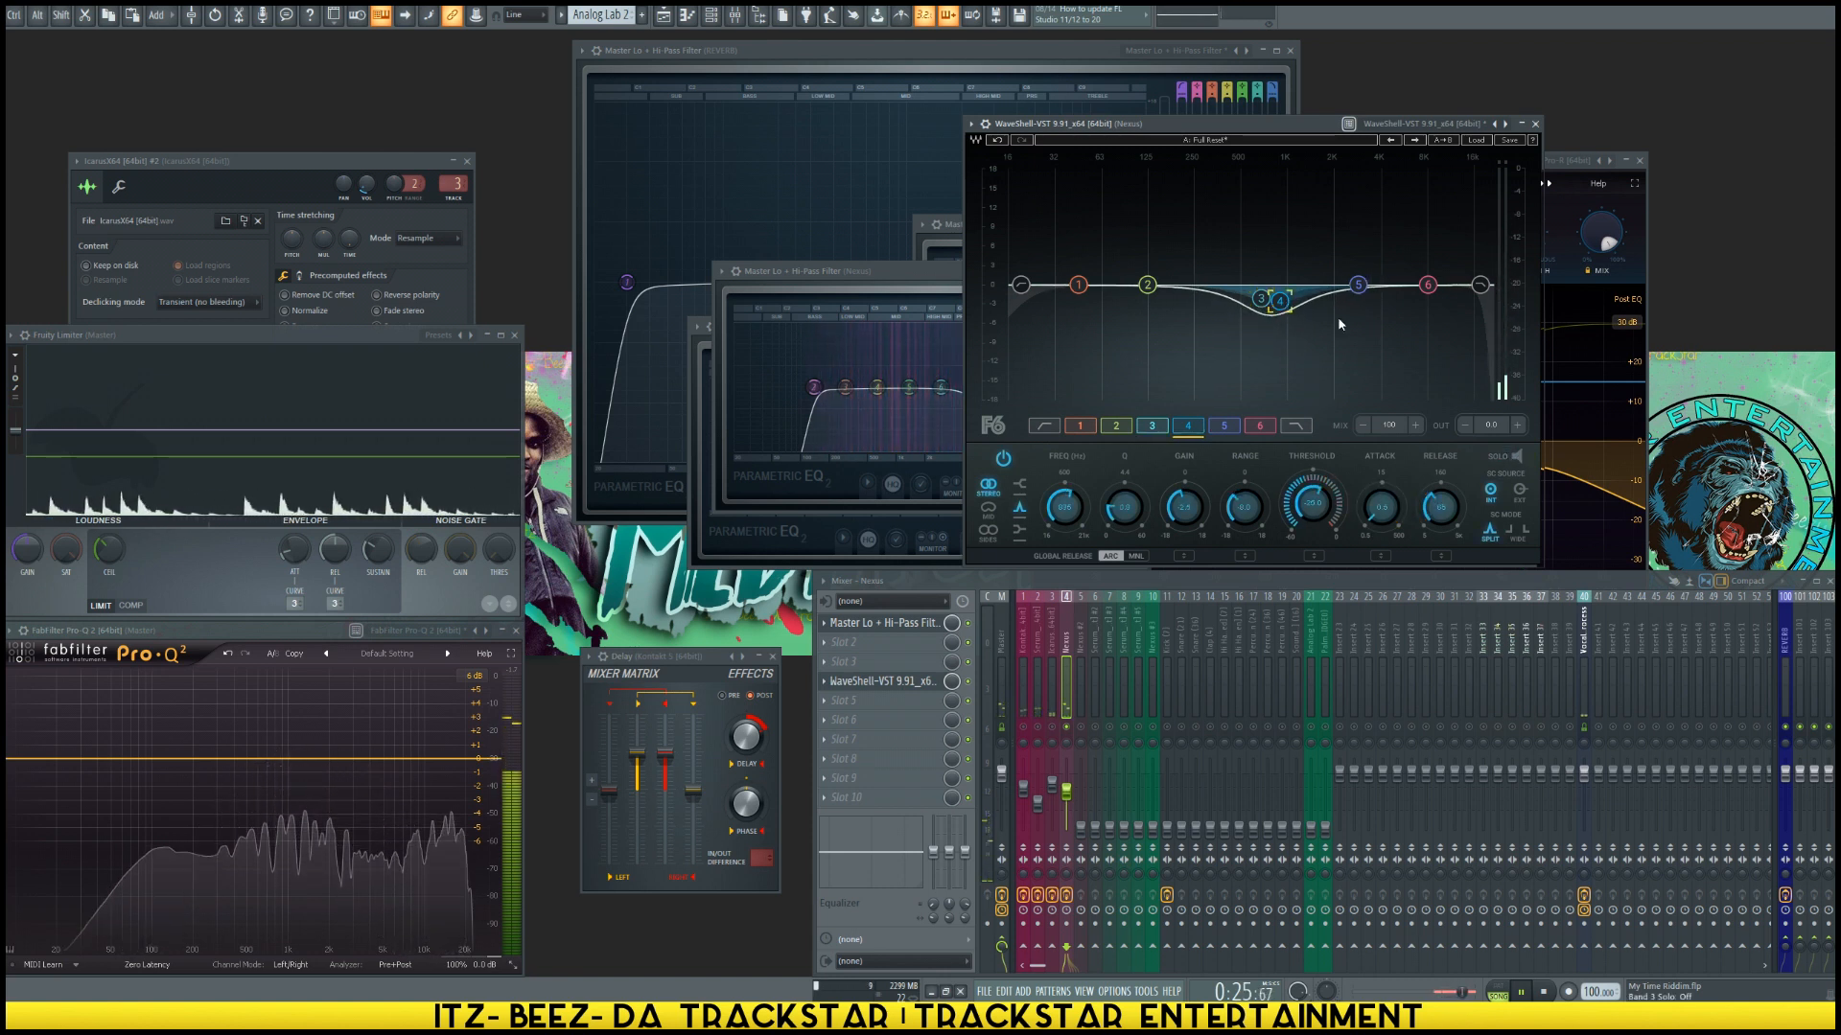
{"action": "left_click", "coordinate": [1518, 457]}
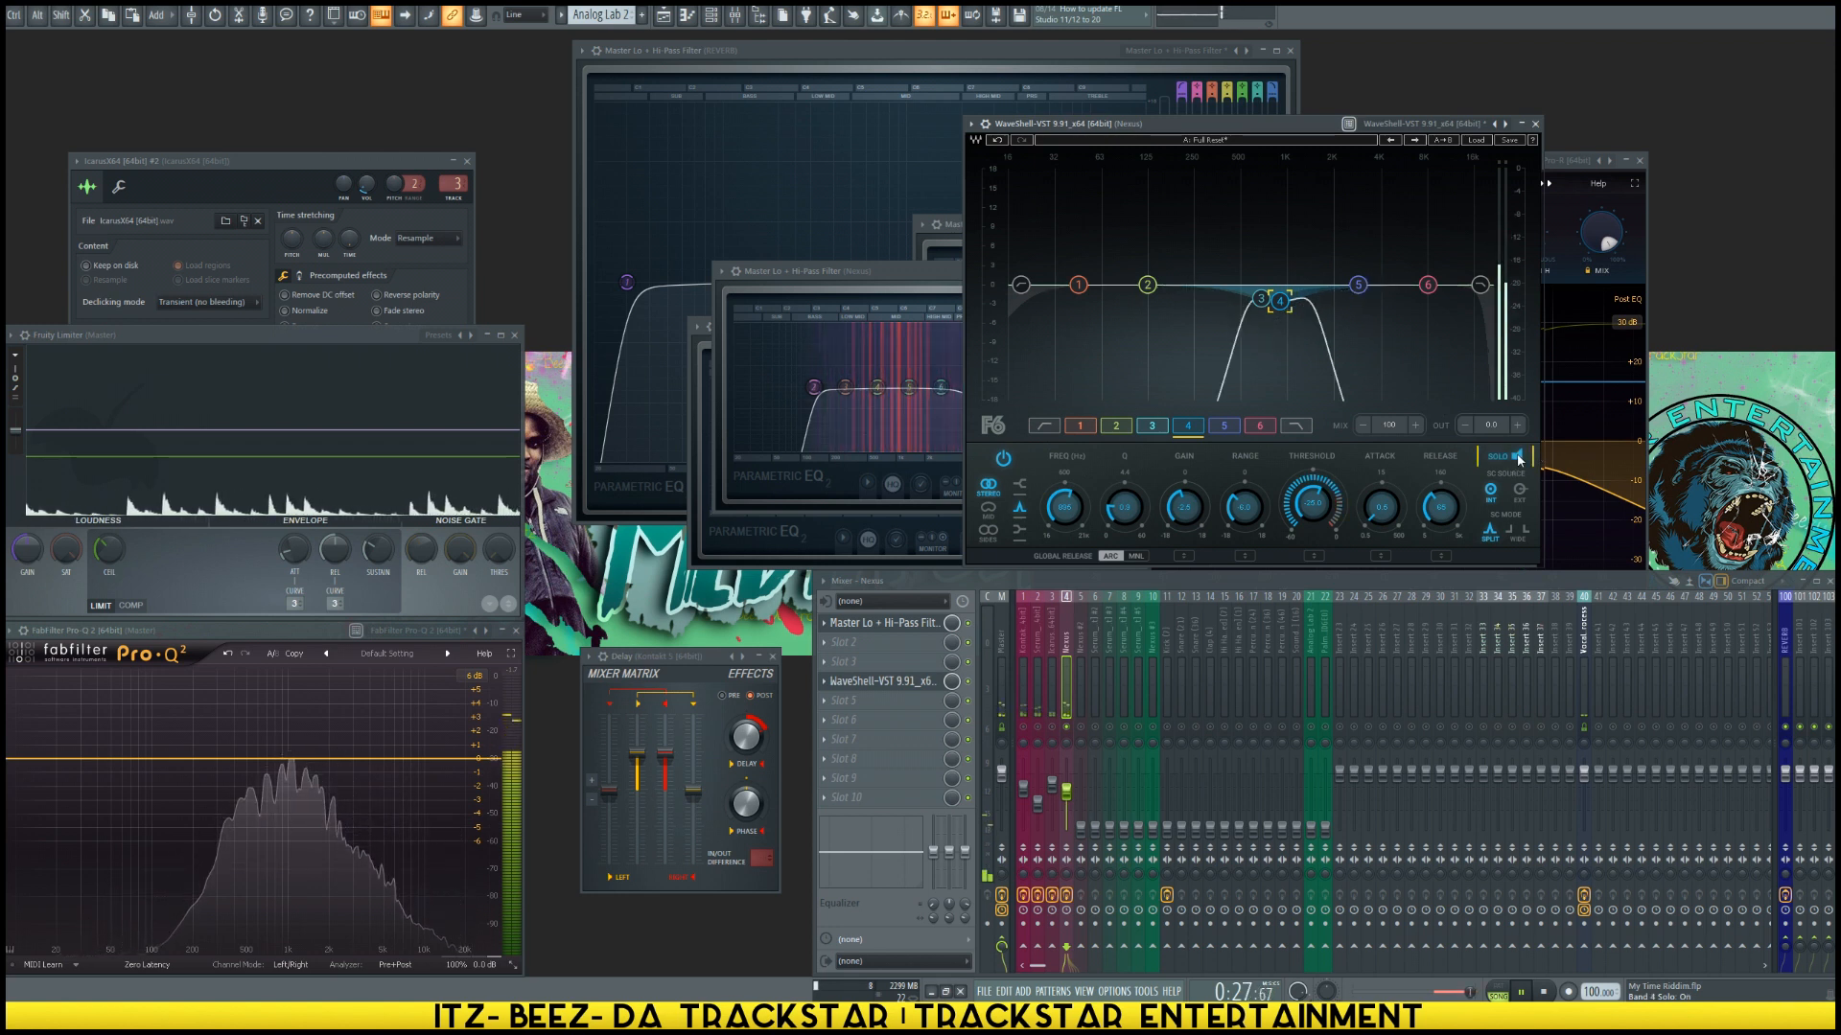
{"action": "left_click", "coordinate": [1508, 459]}
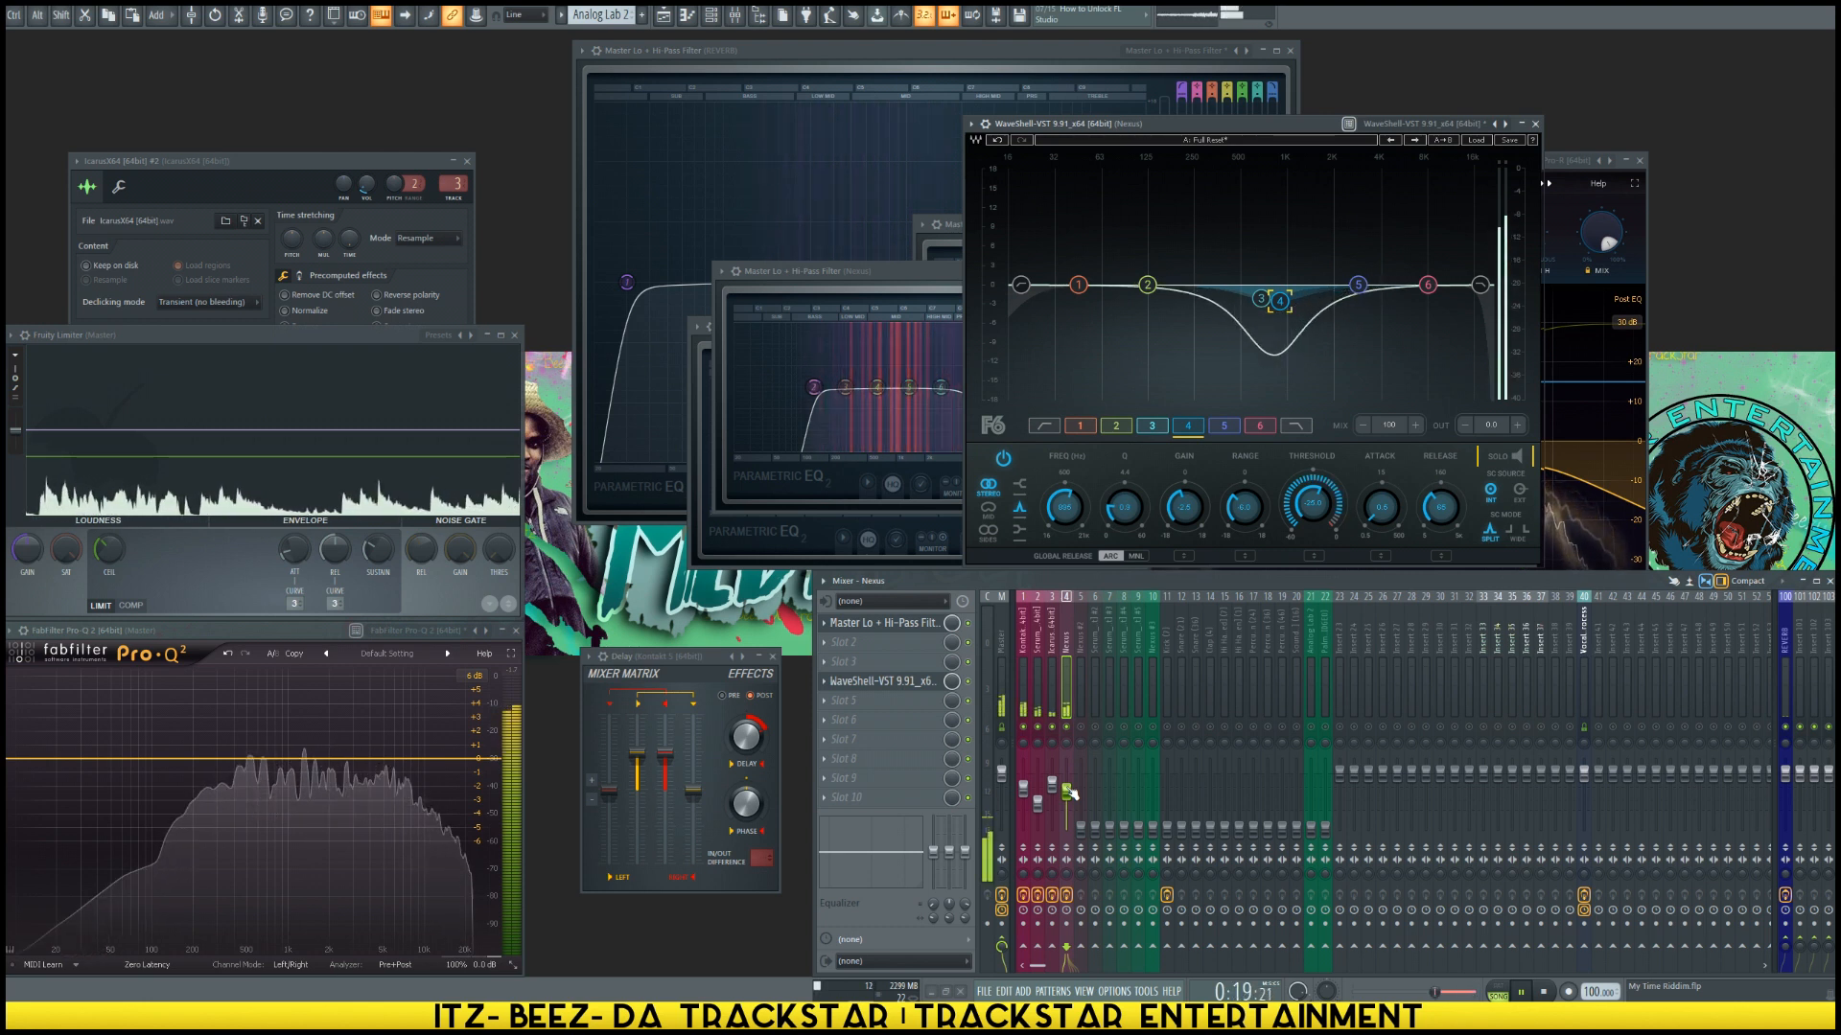
Step: Set the threshold of band 6 to -30 dB
{"action": "left_click", "coordinate": [1427, 284]}
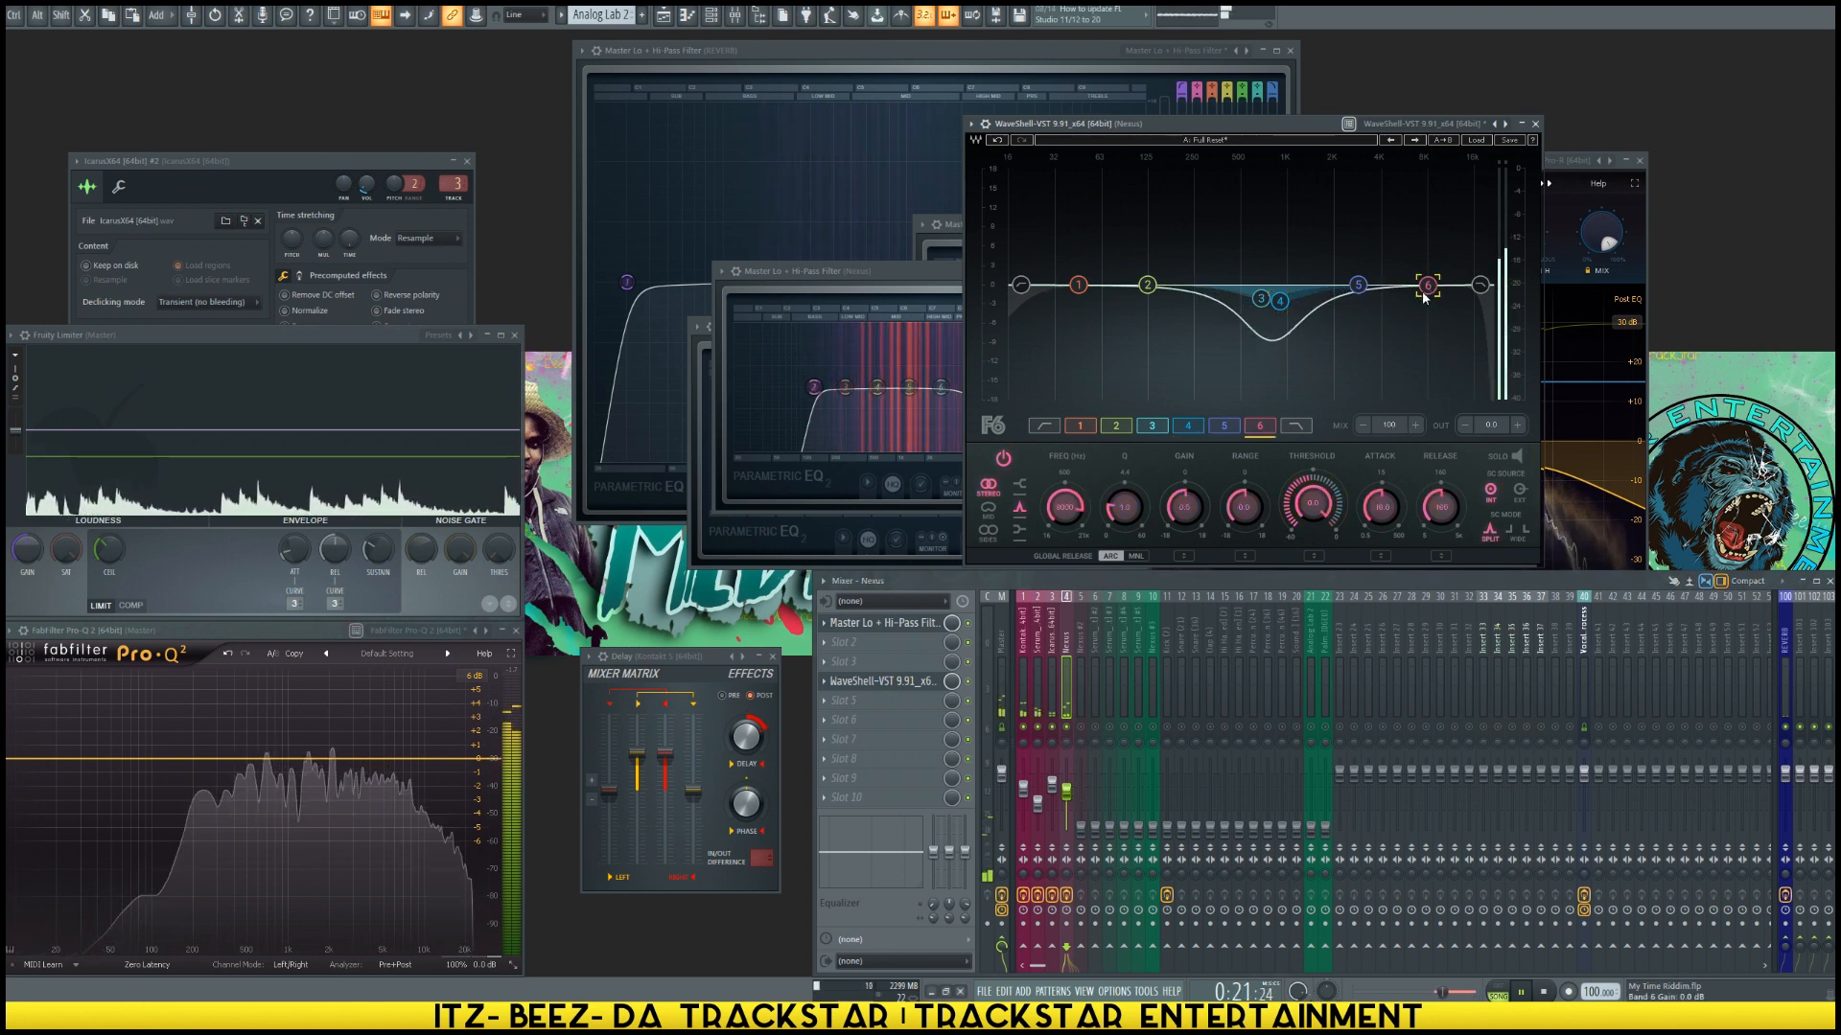
{"action": "left_click", "coordinate": [1313, 505]}
{"action": "type", "text": "-30"}
{"action": "key", "text": "Return"}
Step: Lower band 6's gain to about -1.2 dB and turn its range down
{"action": "left_click_drag", "start_coordinate": [1428, 286], "coordinate": [1432, 293]}
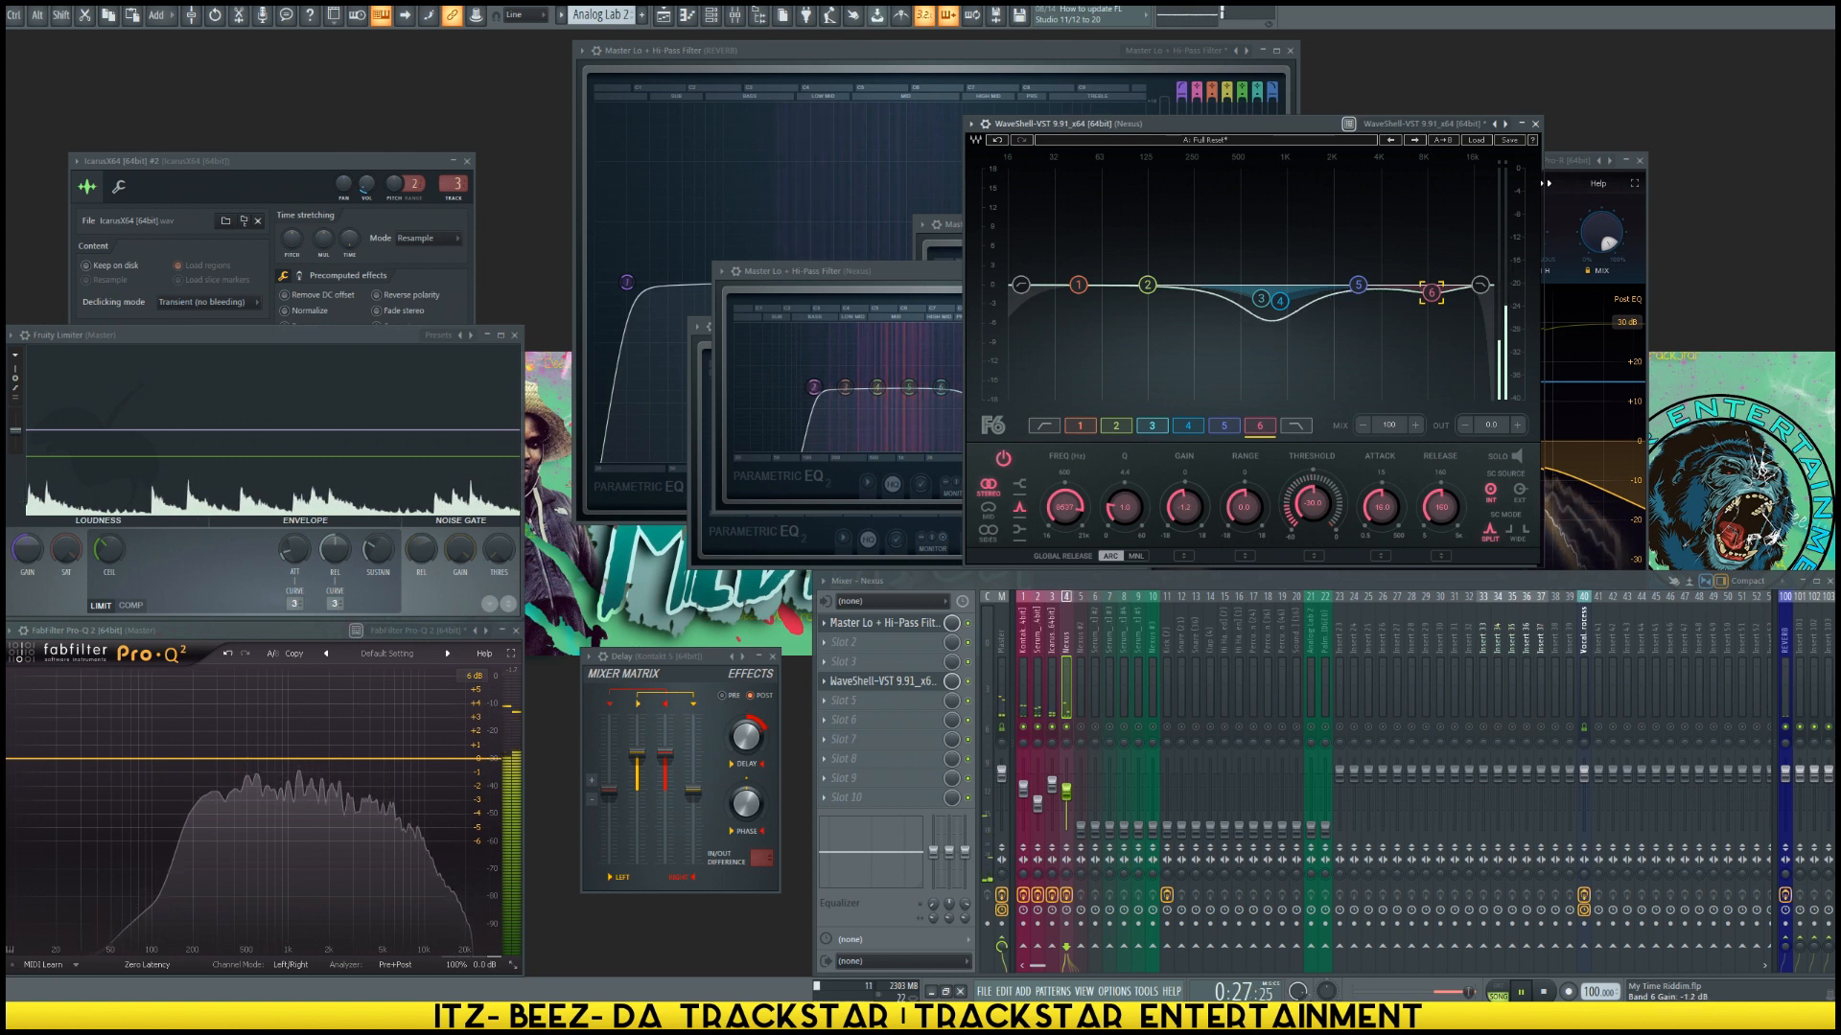
{"action": "left_click_drag", "start_coordinate": [1236, 492], "coordinate": [1237, 500]}
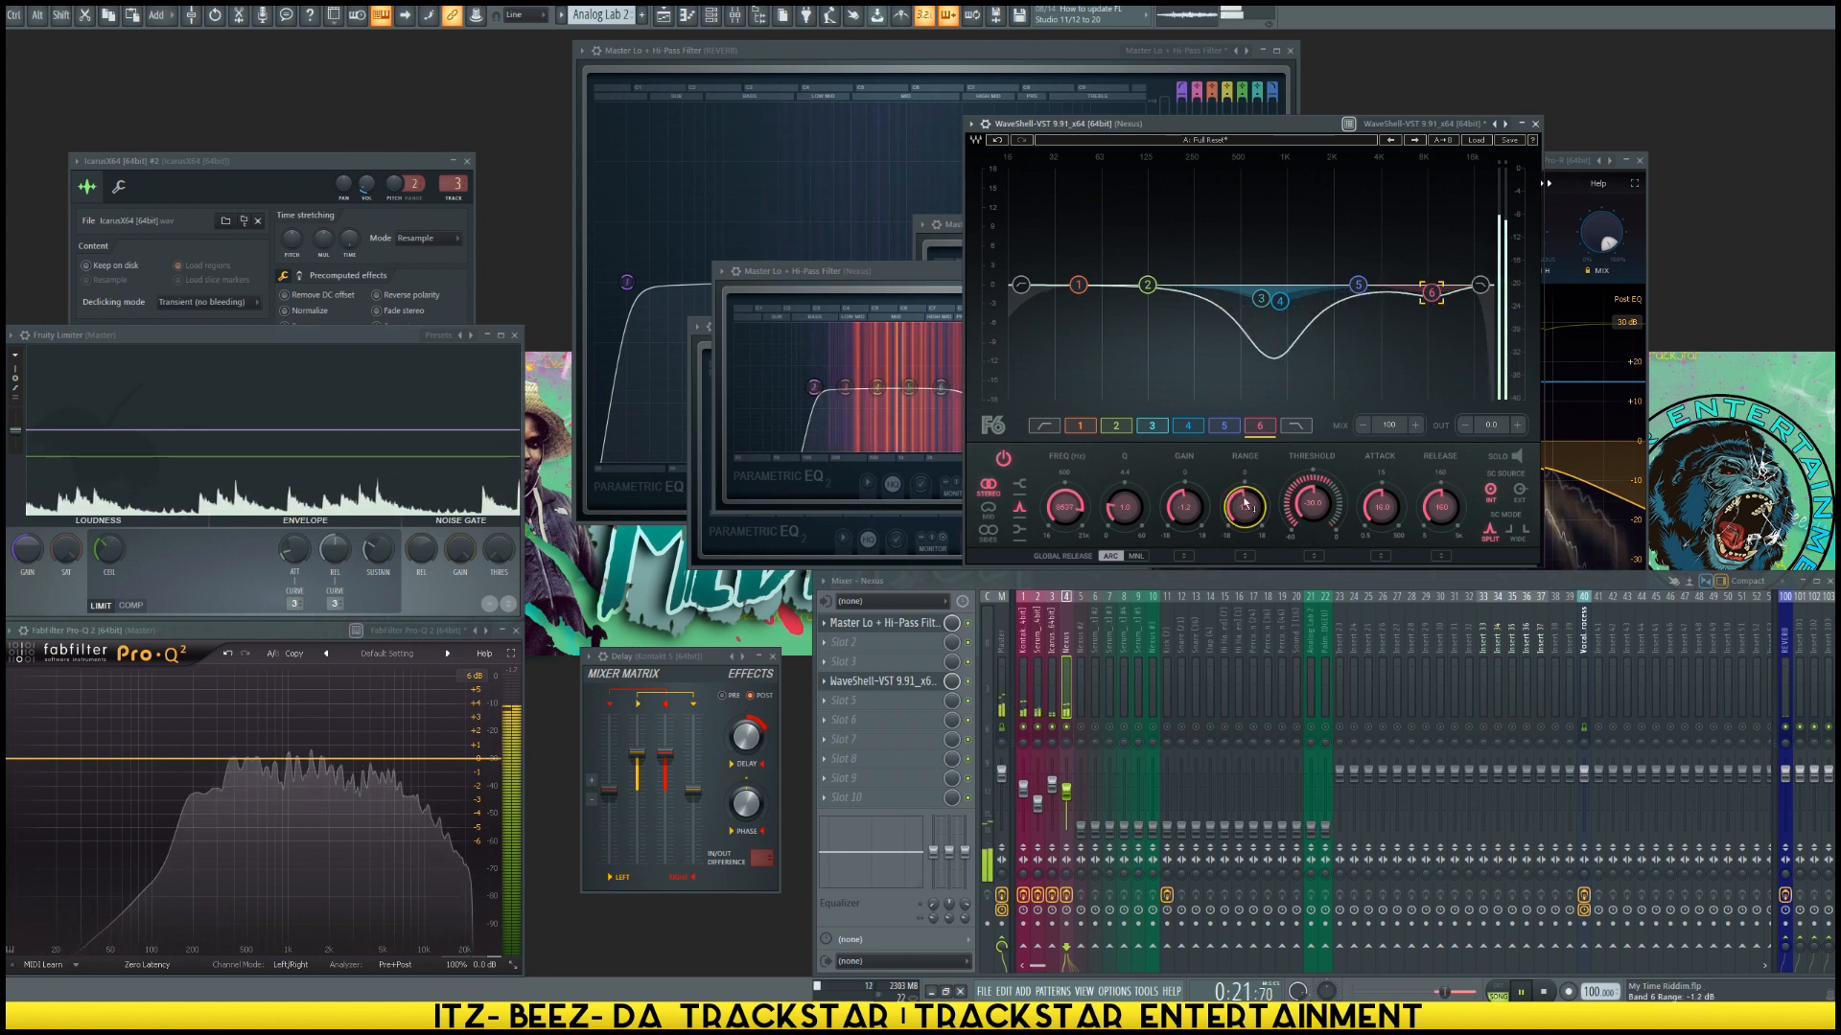
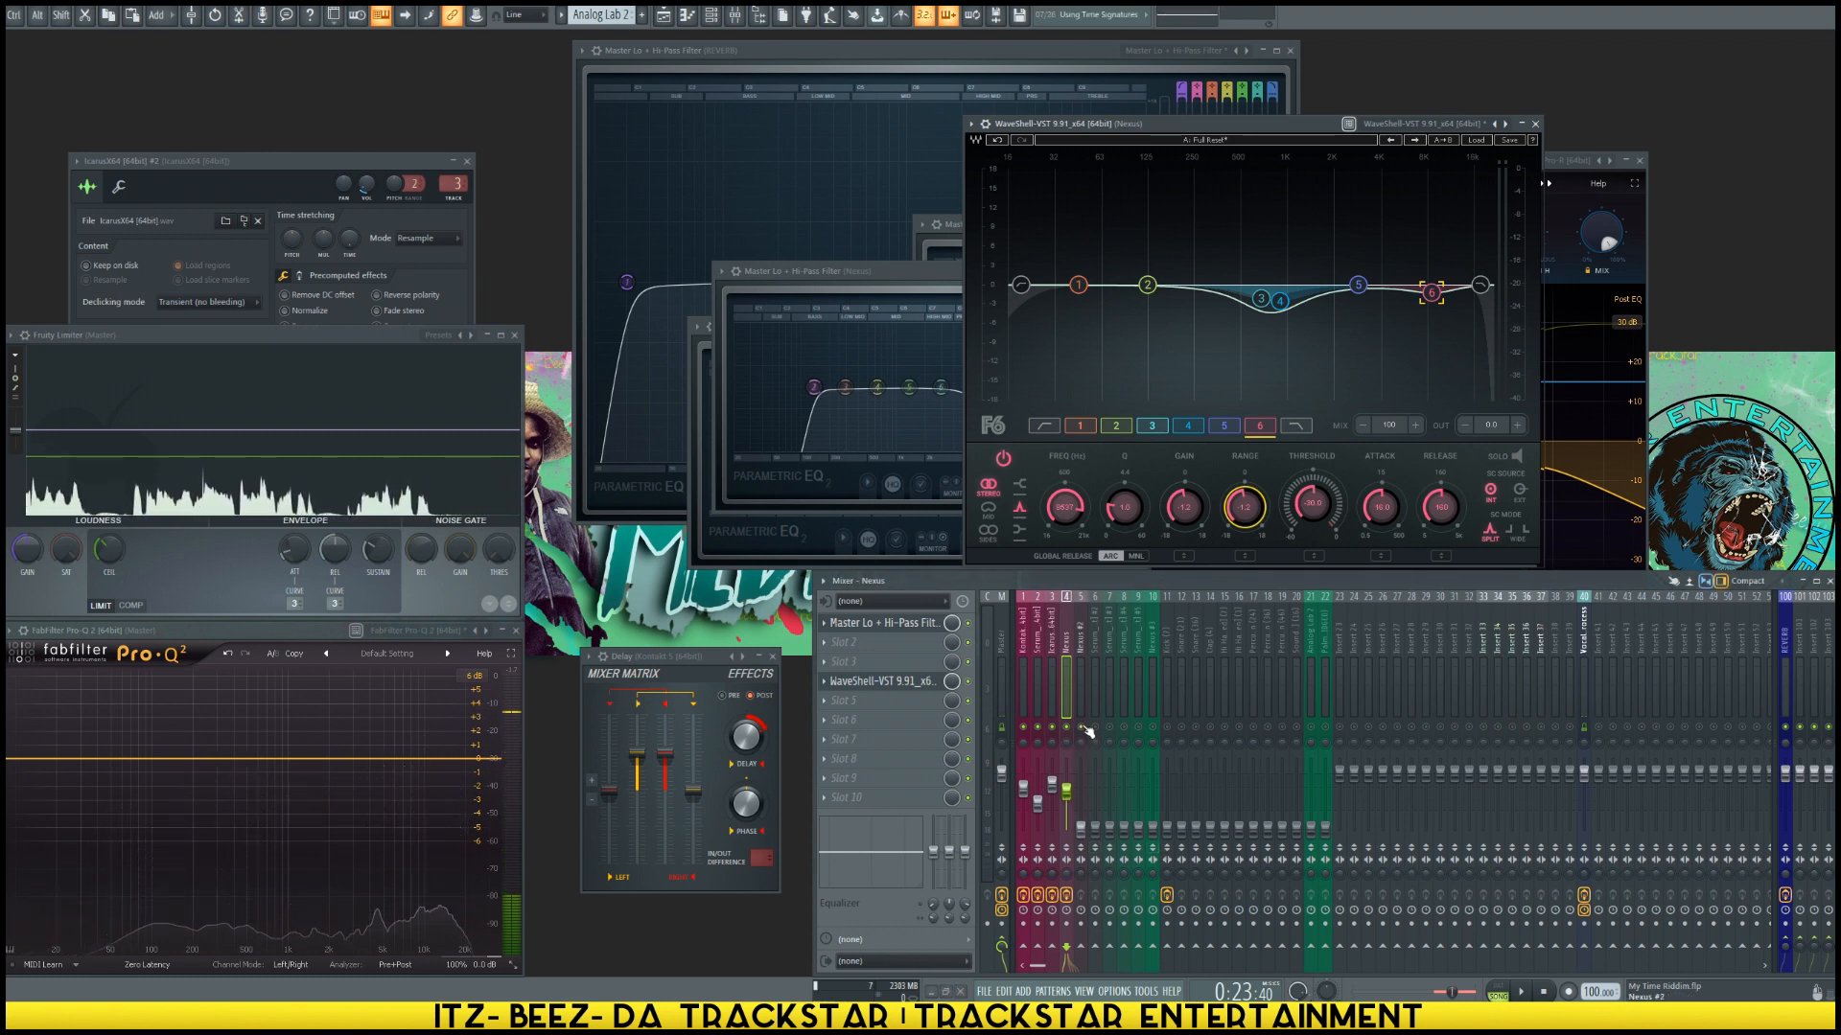
Step: Load the Soundtoys PanMan plug-in into the first effect slot of the Nexus #2 mixer track
{"action": "key", "text": "space"}
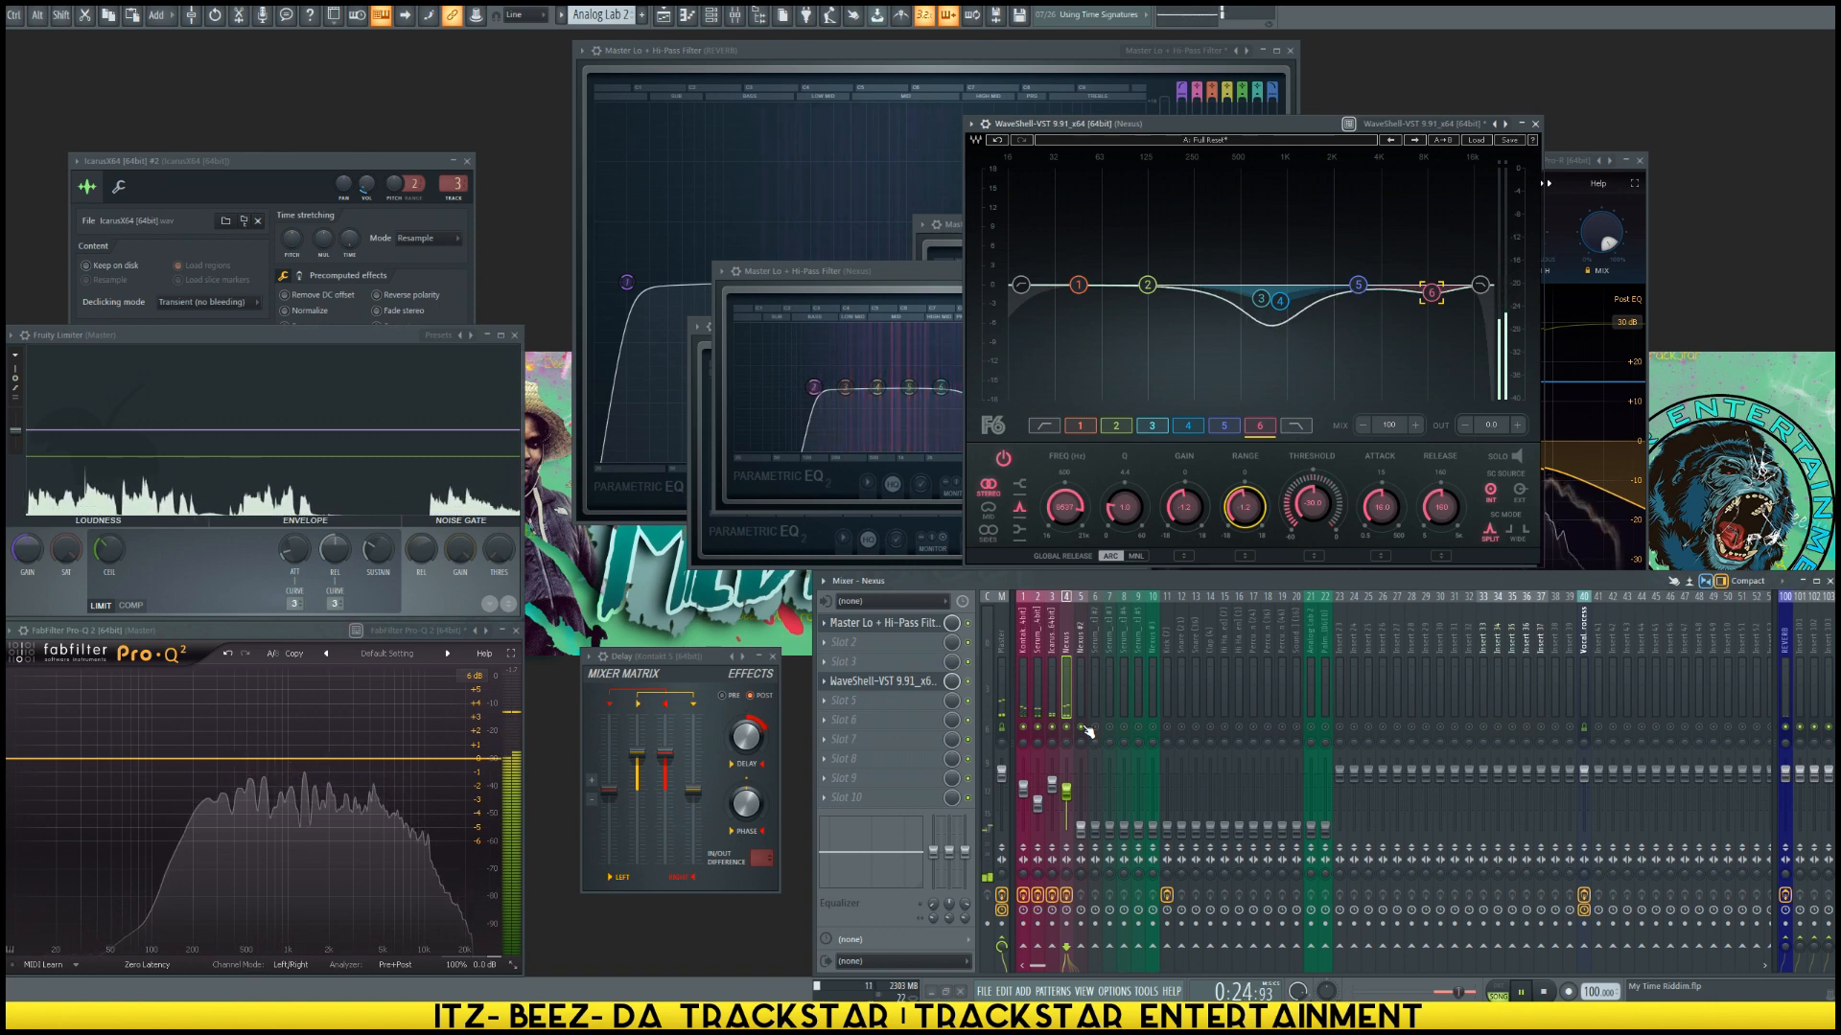
{"action": "left_click", "coordinate": [1087, 838]}
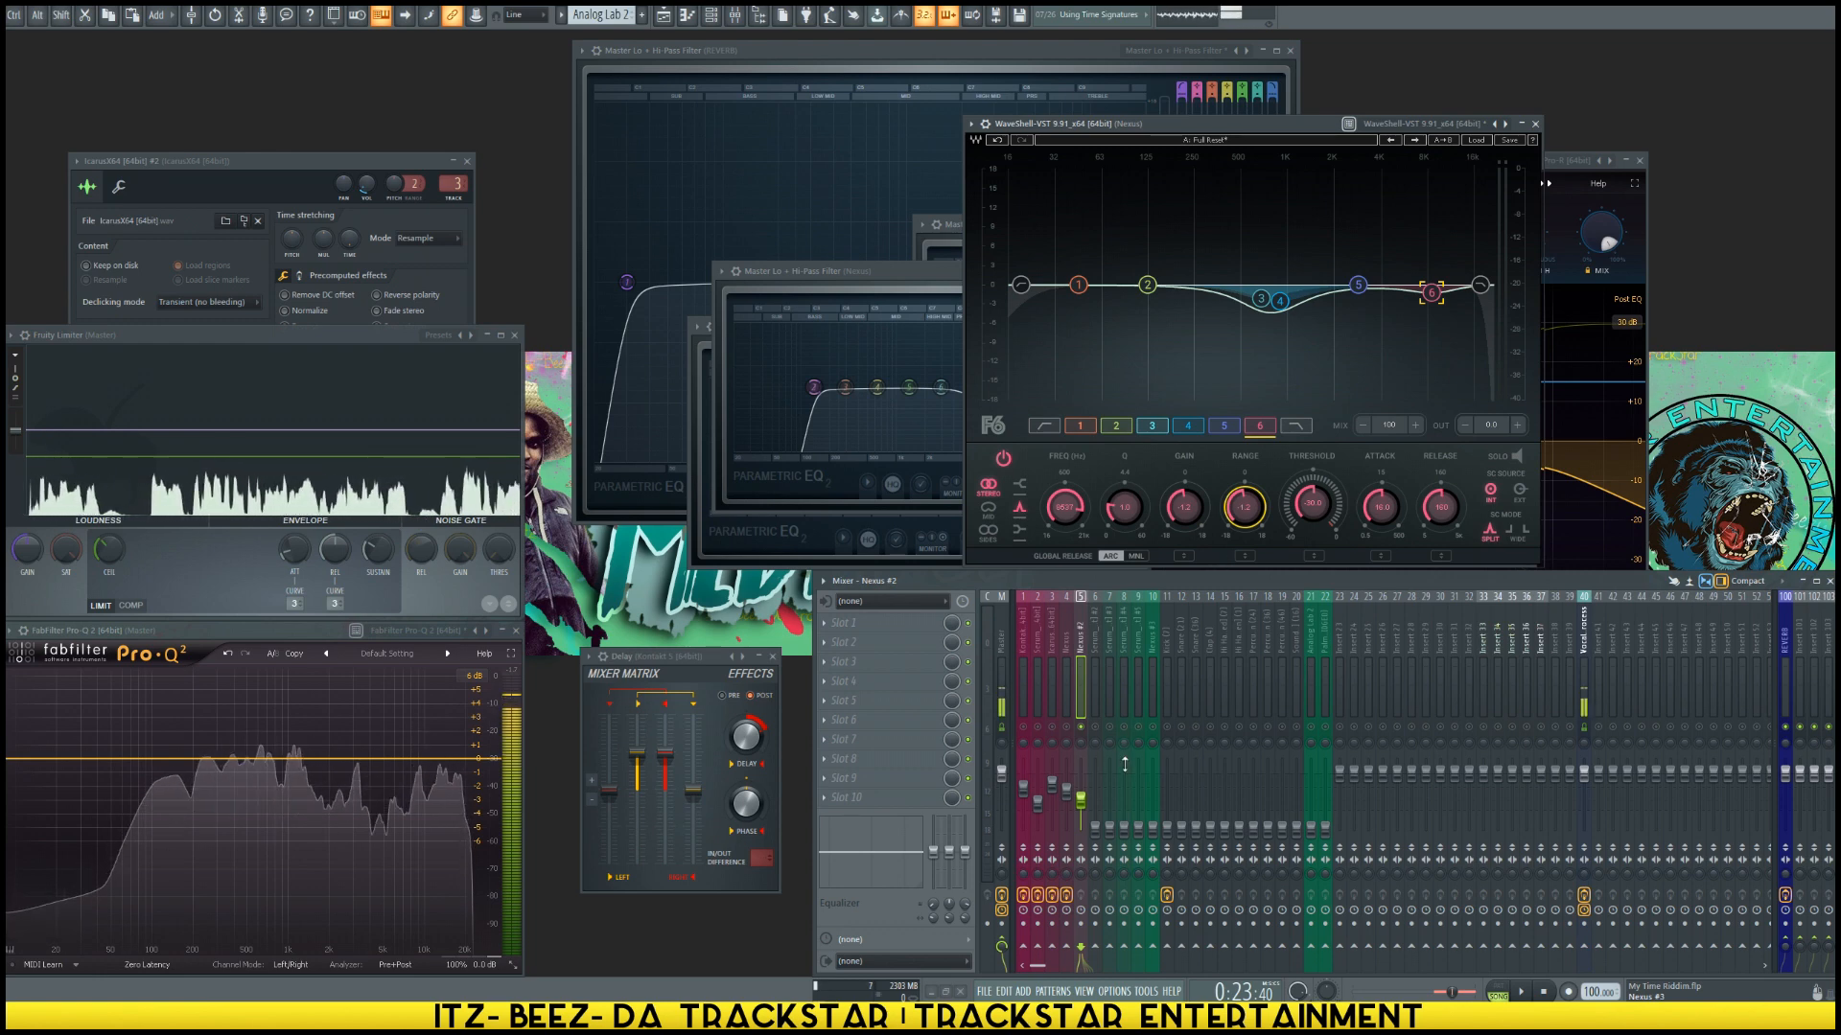
{"action": "left_click", "coordinate": [845, 624]}
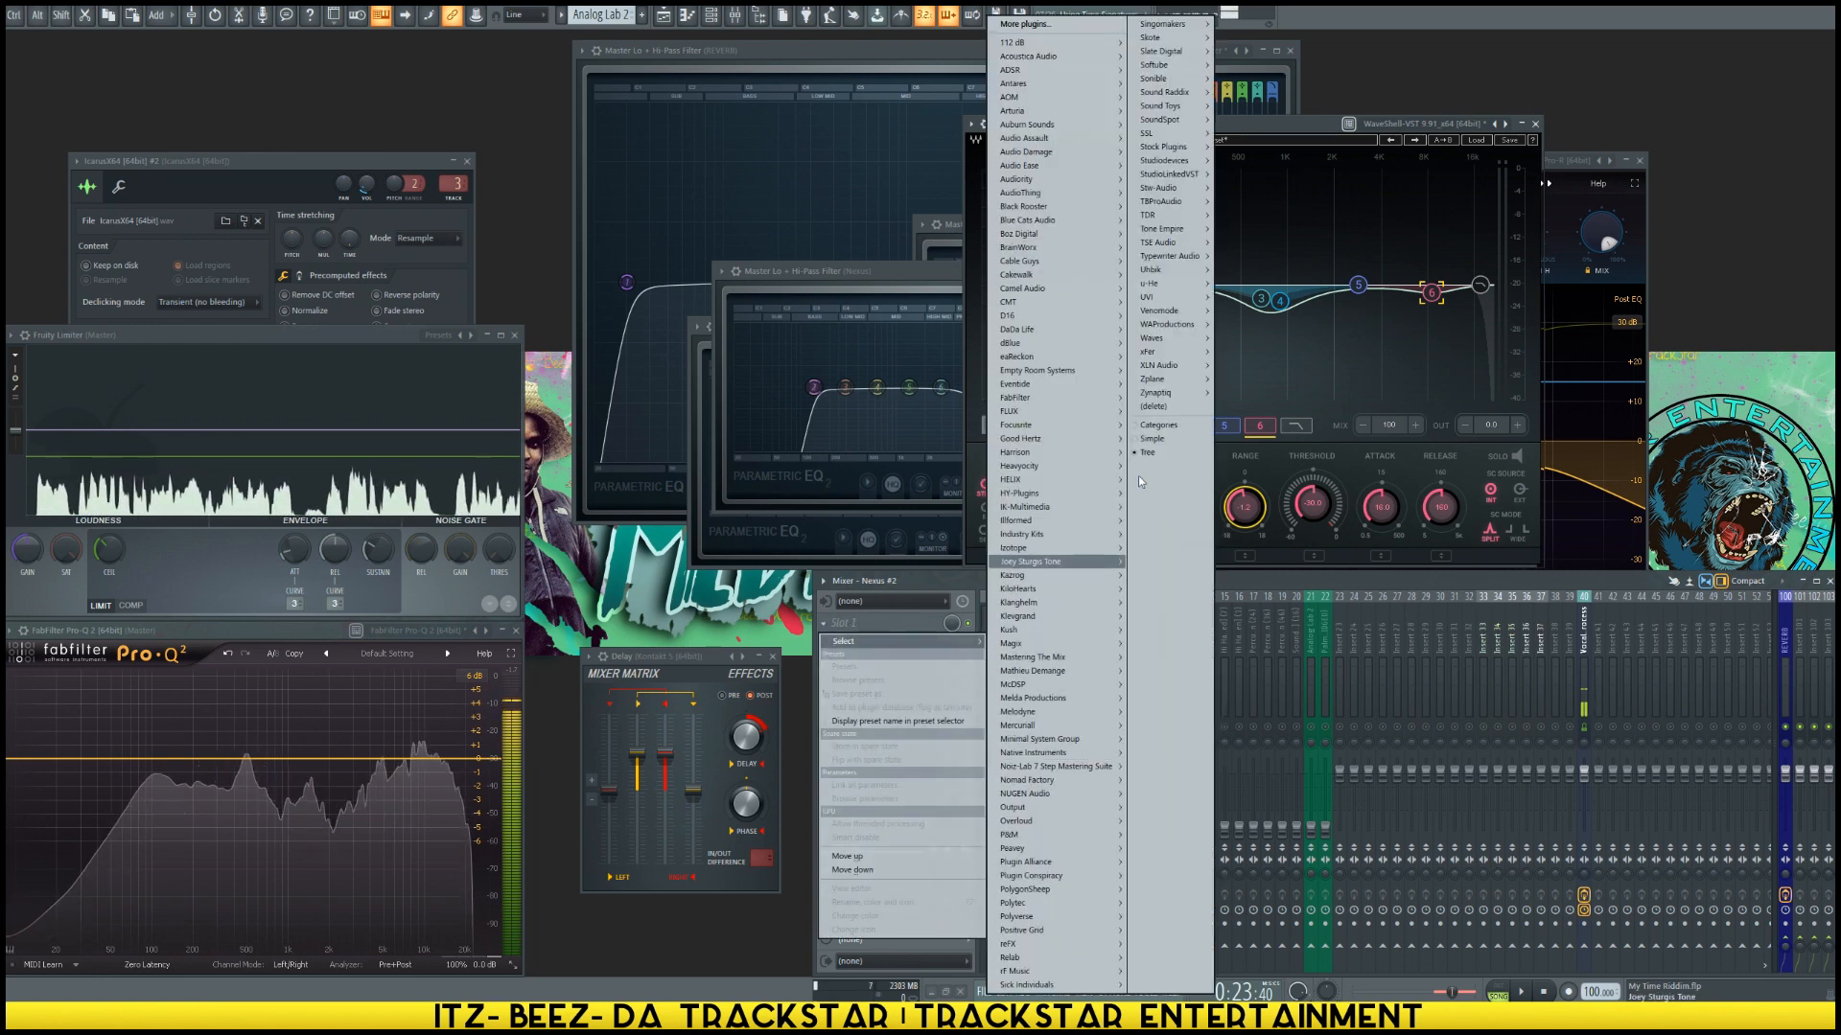
{"action": "mouse_move", "coordinate": [1042, 935]}
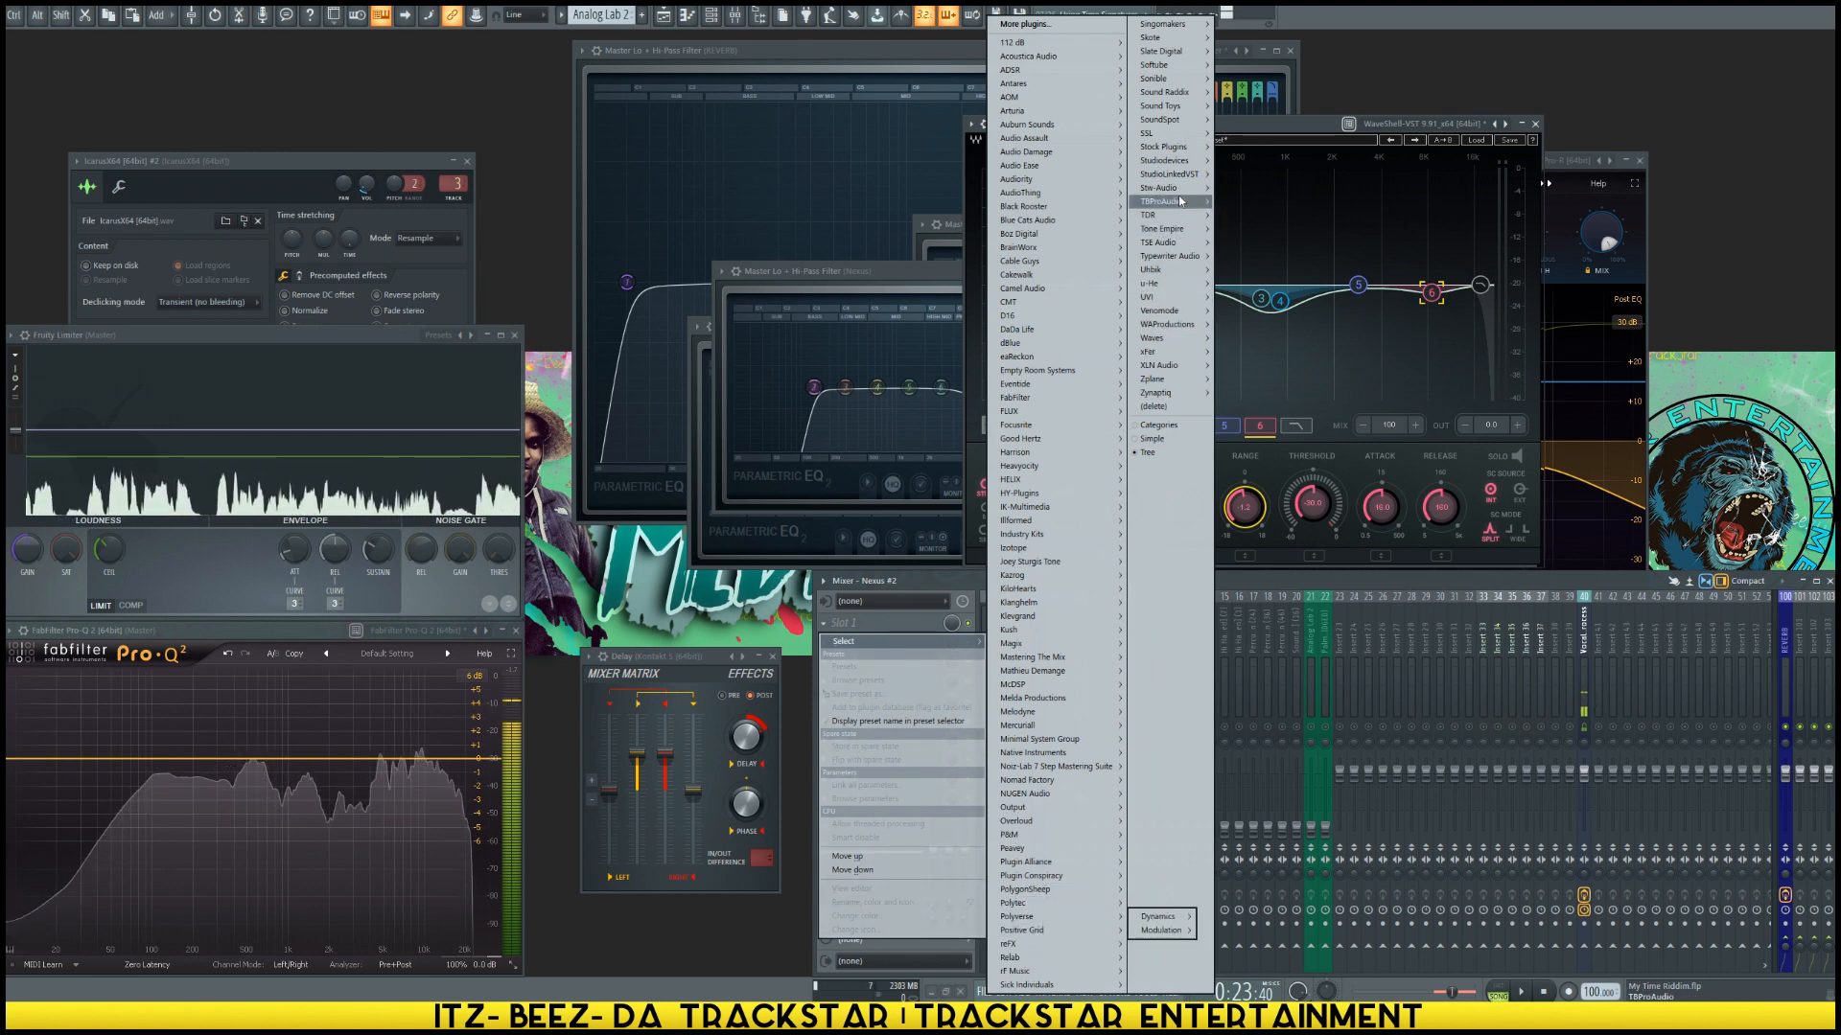
{"action": "mouse_move", "coordinate": [1183, 203]}
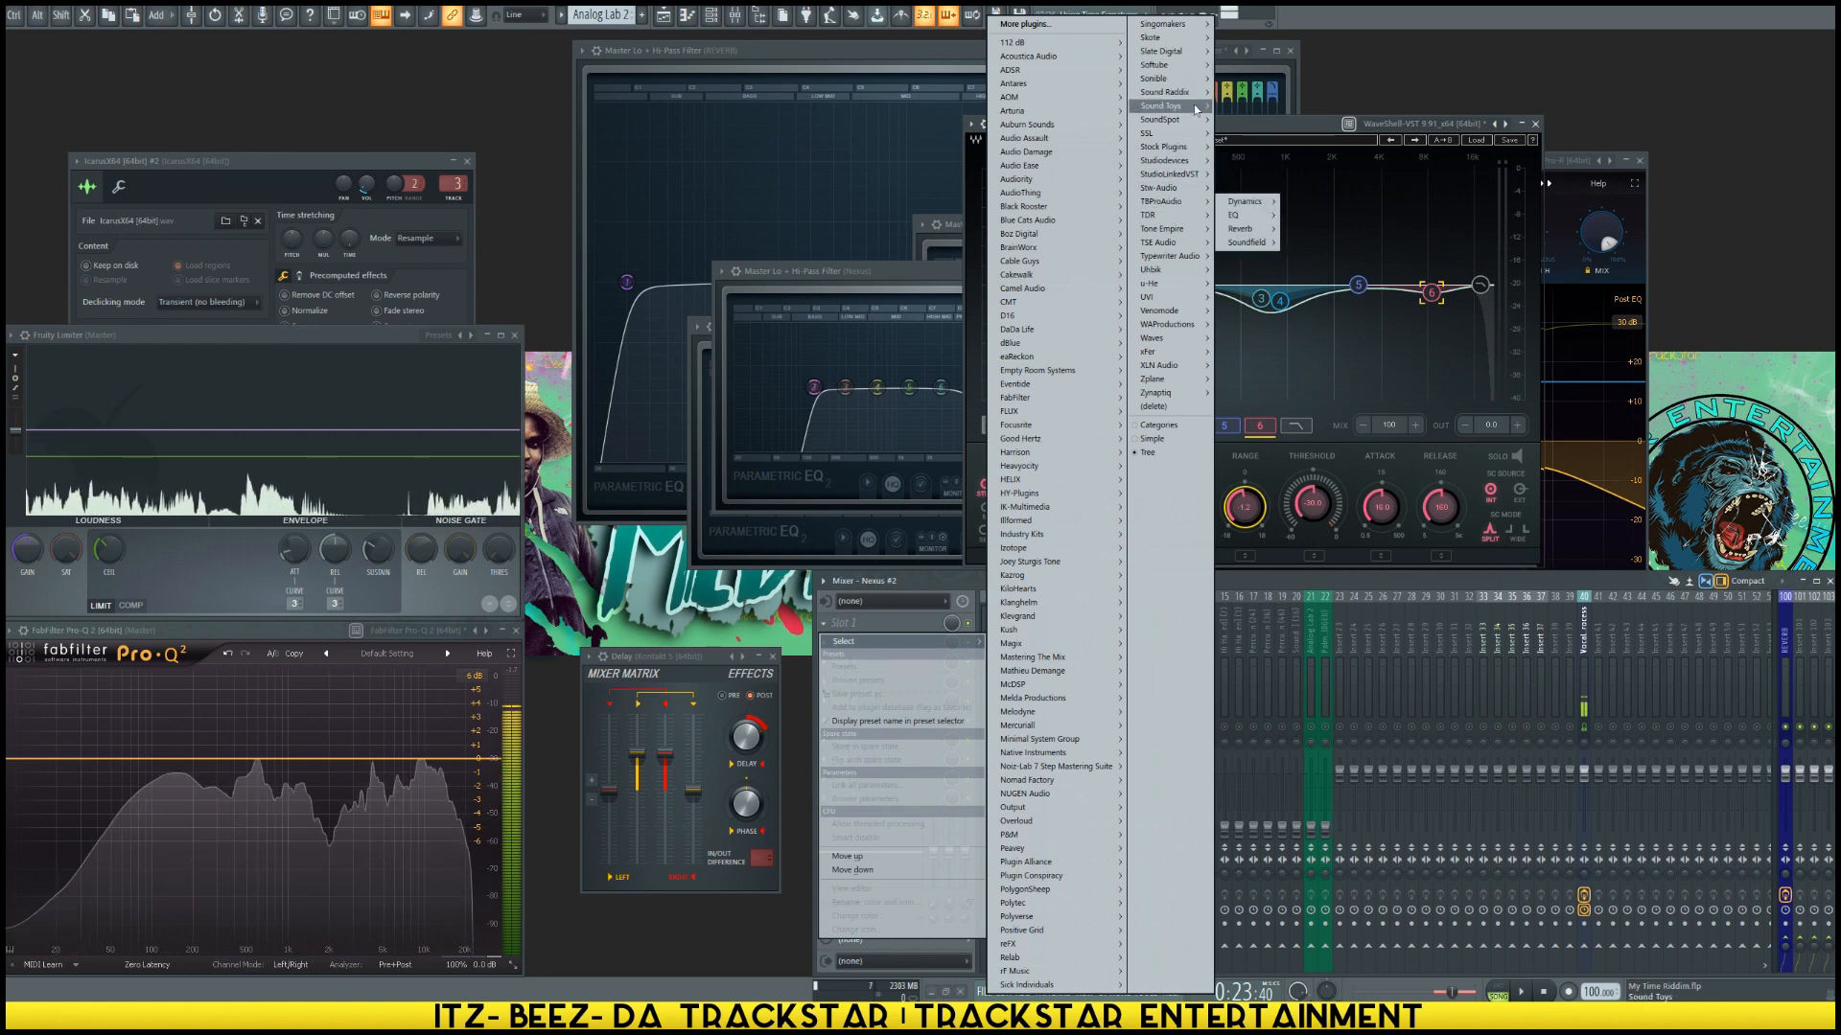
{"action": "mouse_move", "coordinate": [1193, 107]}
{"action": "mouse_move", "coordinate": [1260, 179]}
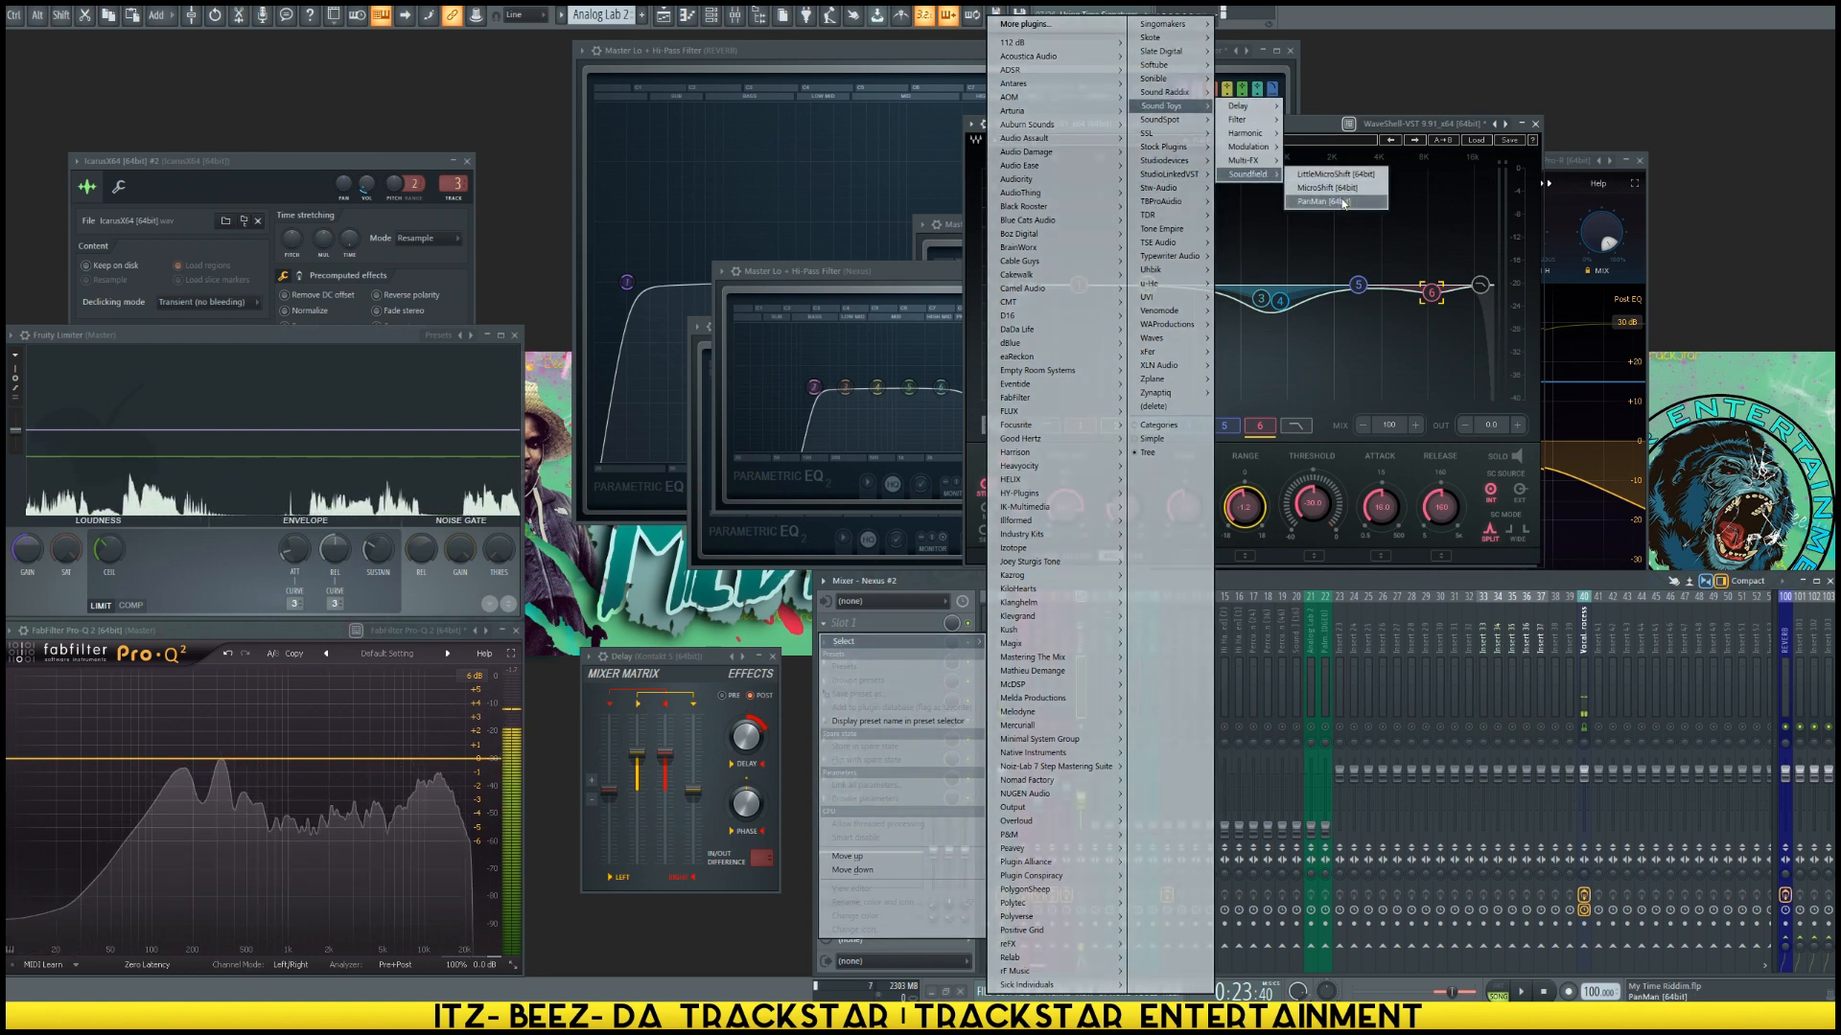
{"action": "left_click", "coordinate": [1328, 202]}
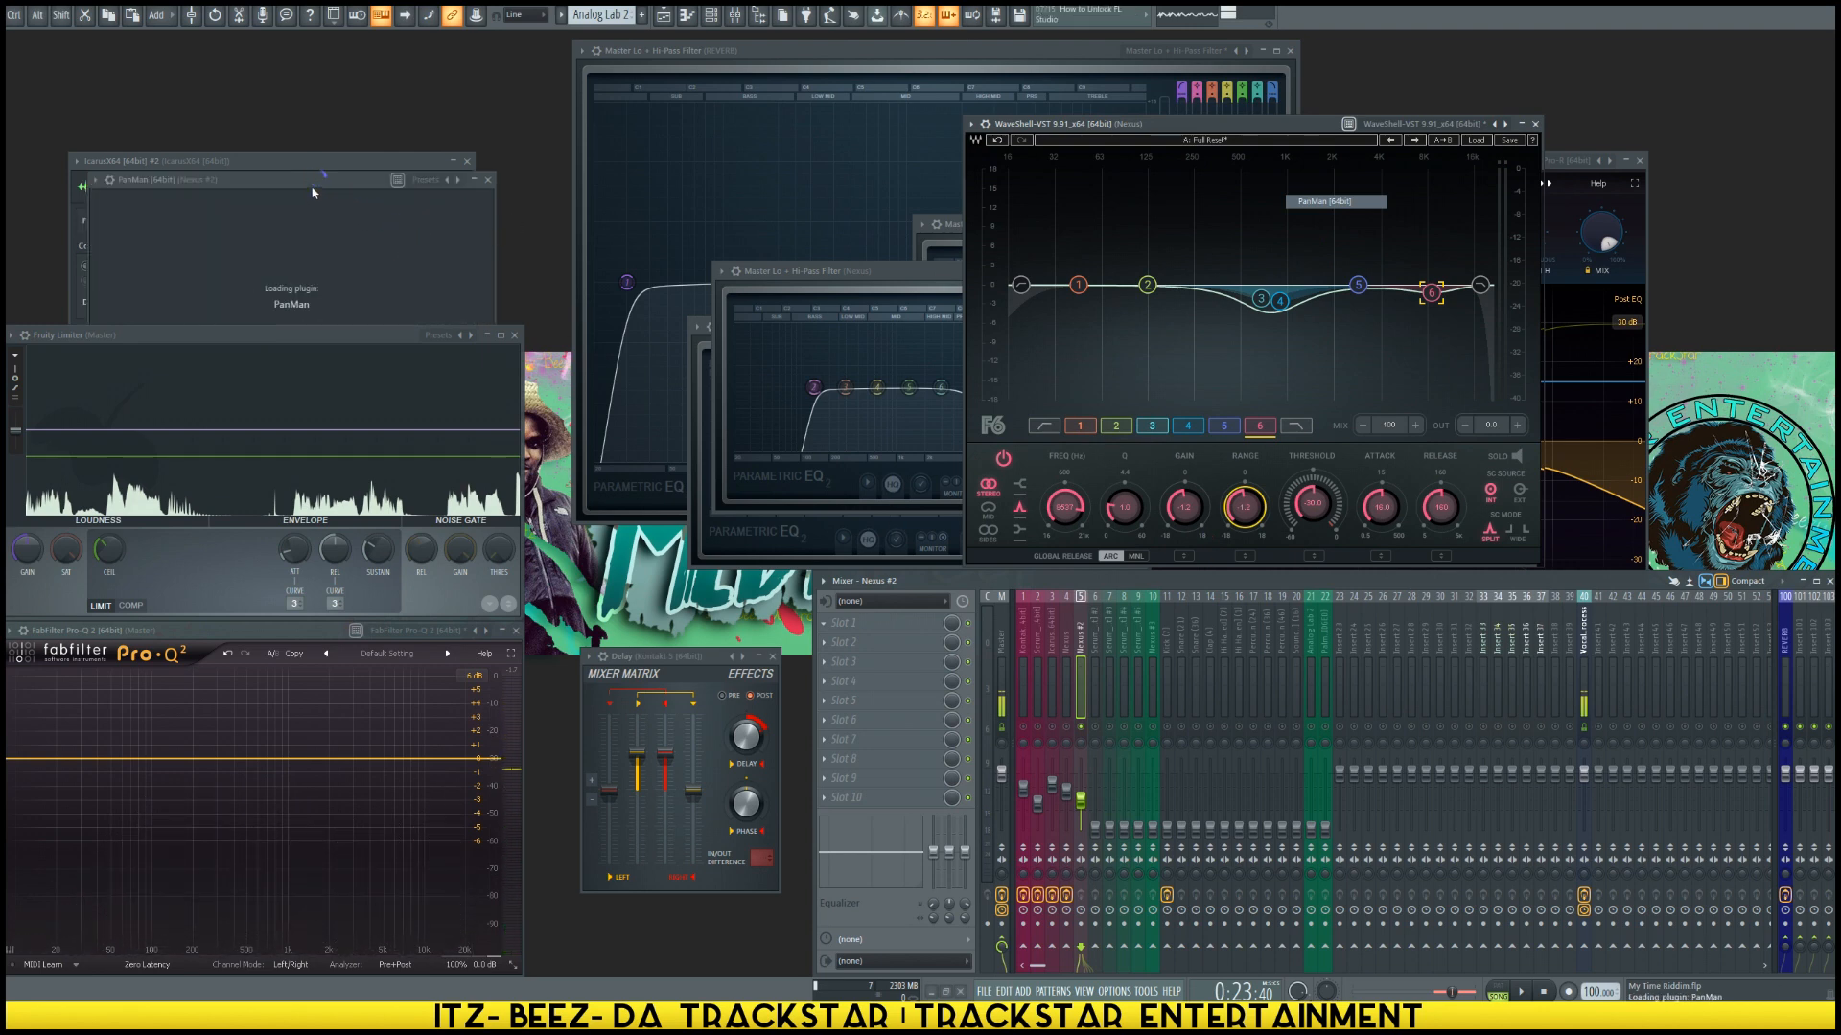
{"action": "left_click_drag", "start_coordinate": [312, 193], "coordinate": [1002, 257]}
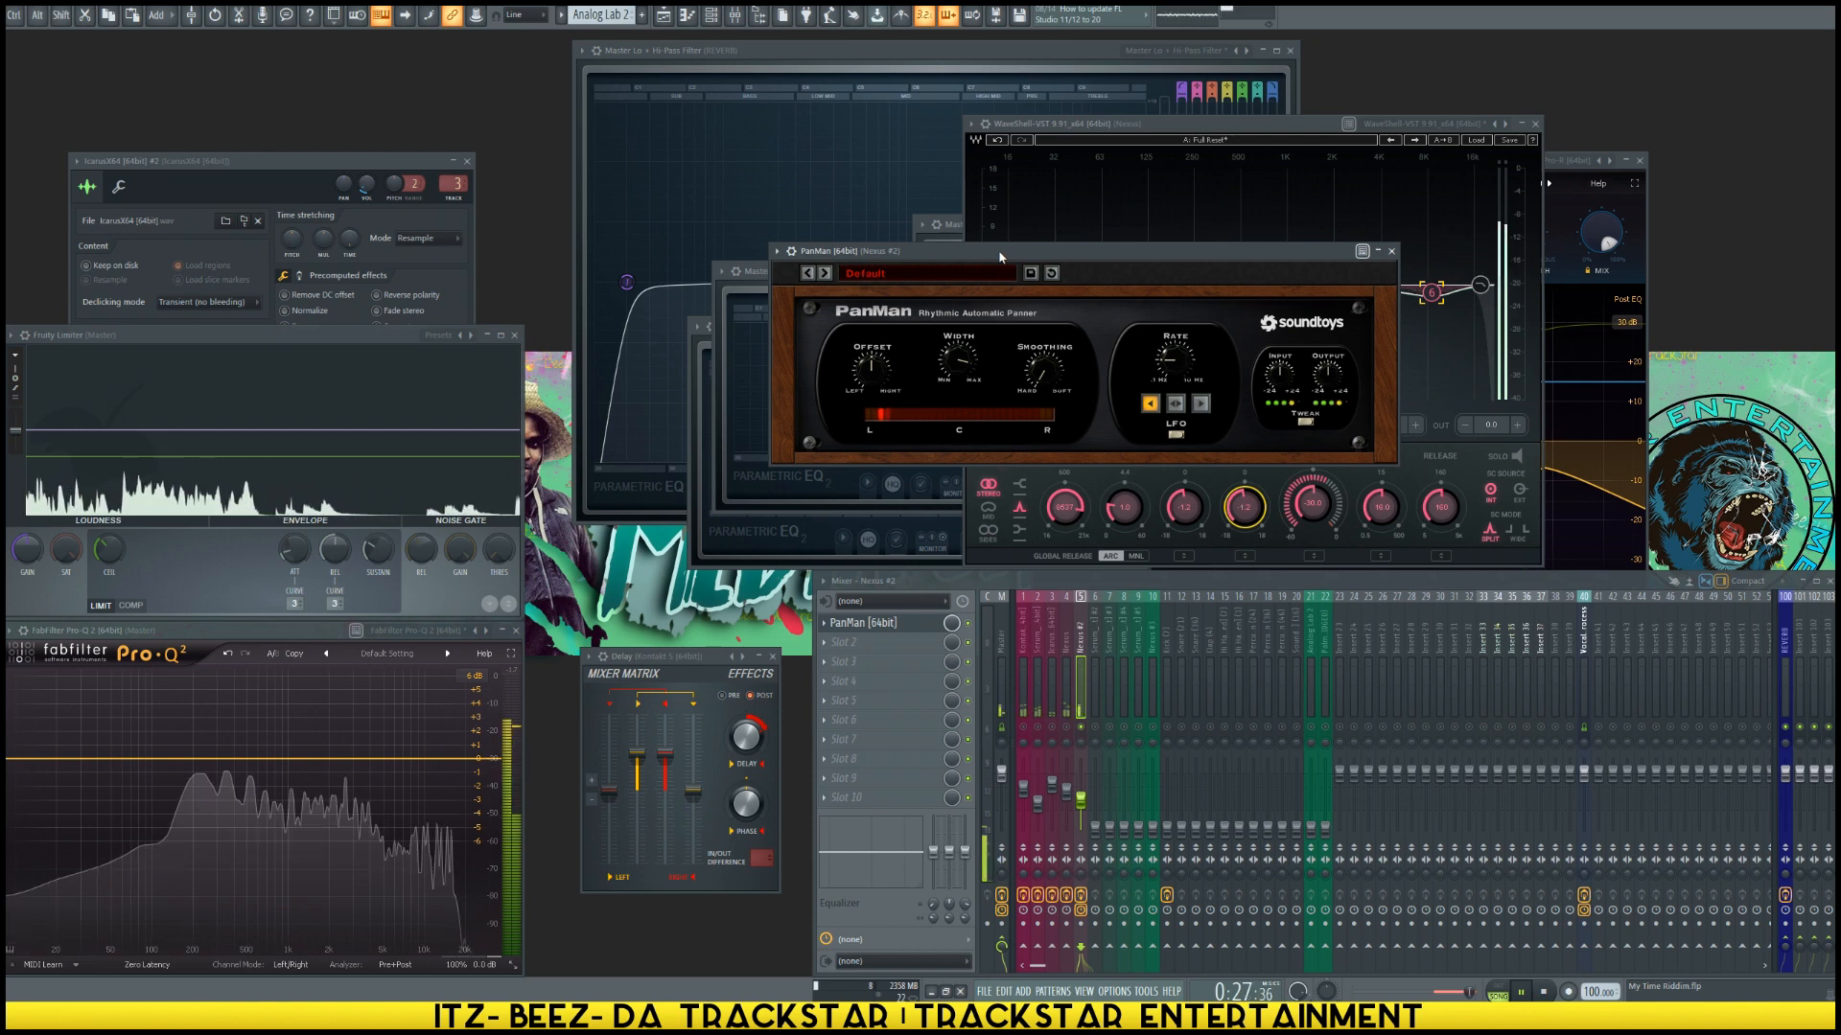
Step: Adjust PanMan's rate slightly and switch its panning direction to back-and-forth
{"action": "key", "text": "space"}
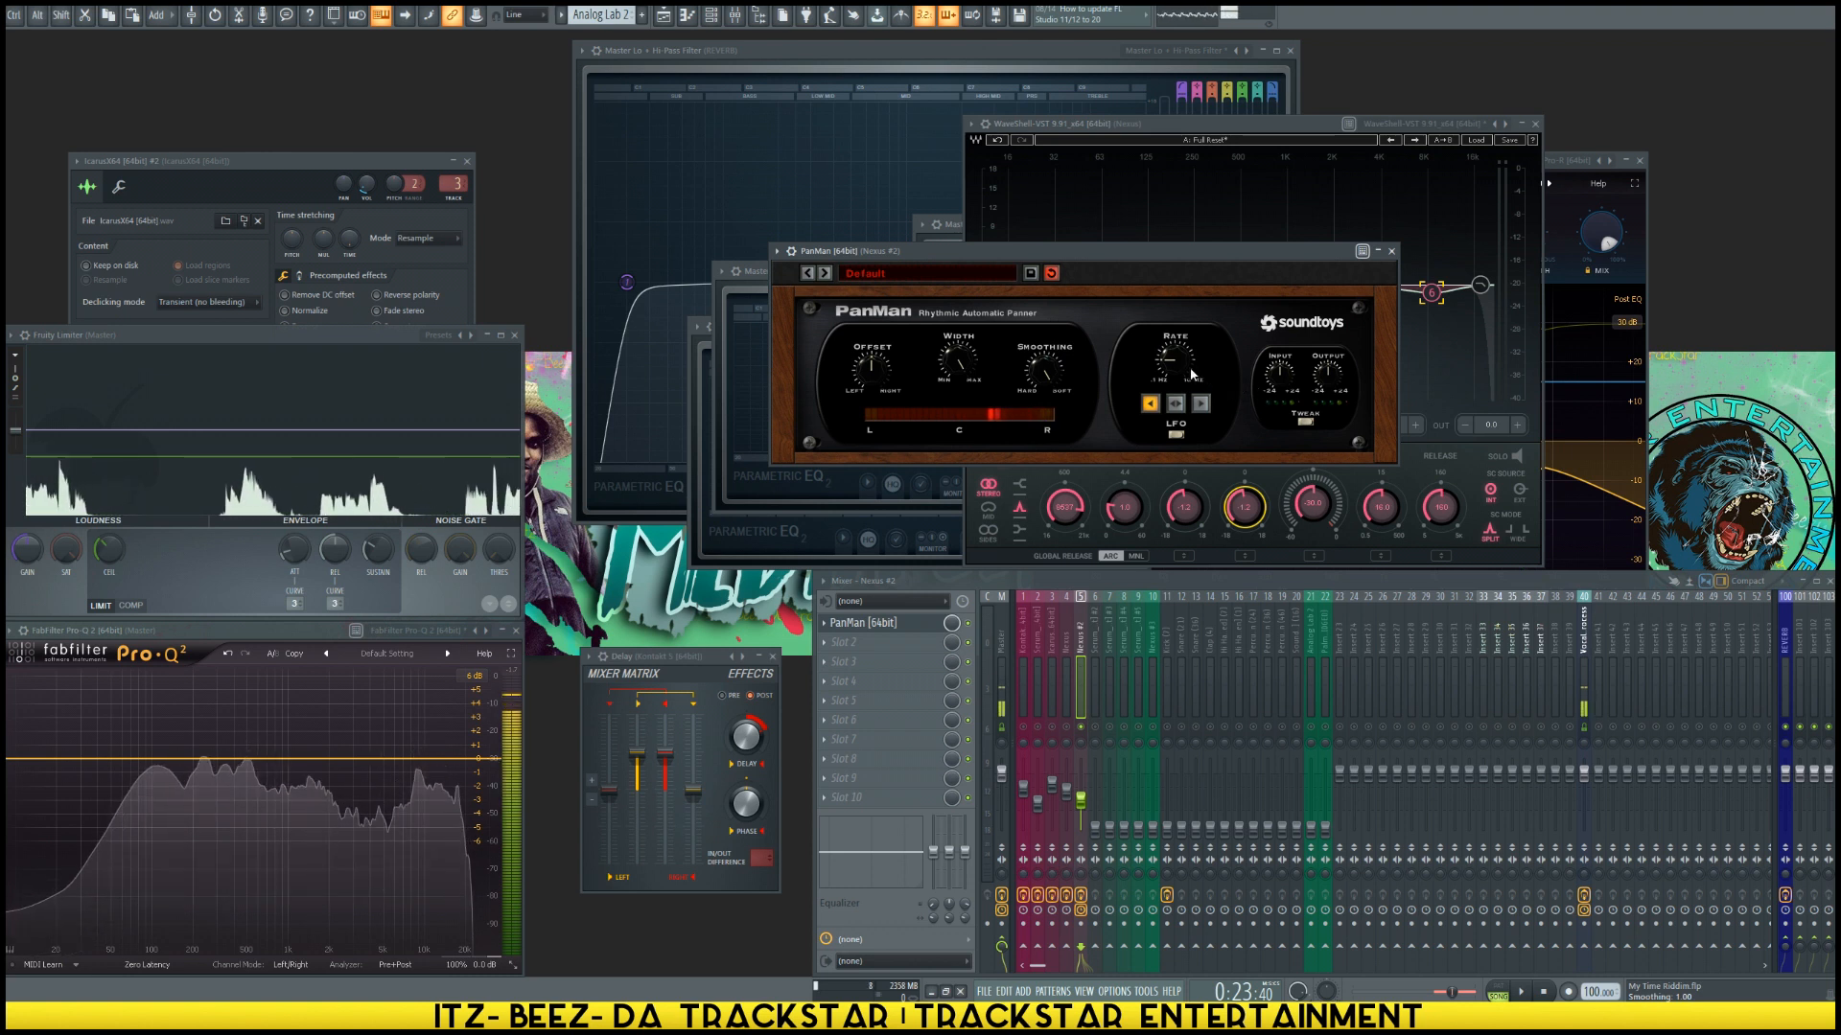
{"action": "left_click_drag", "start_coordinate": [1173, 361], "coordinate": [1172, 350]}
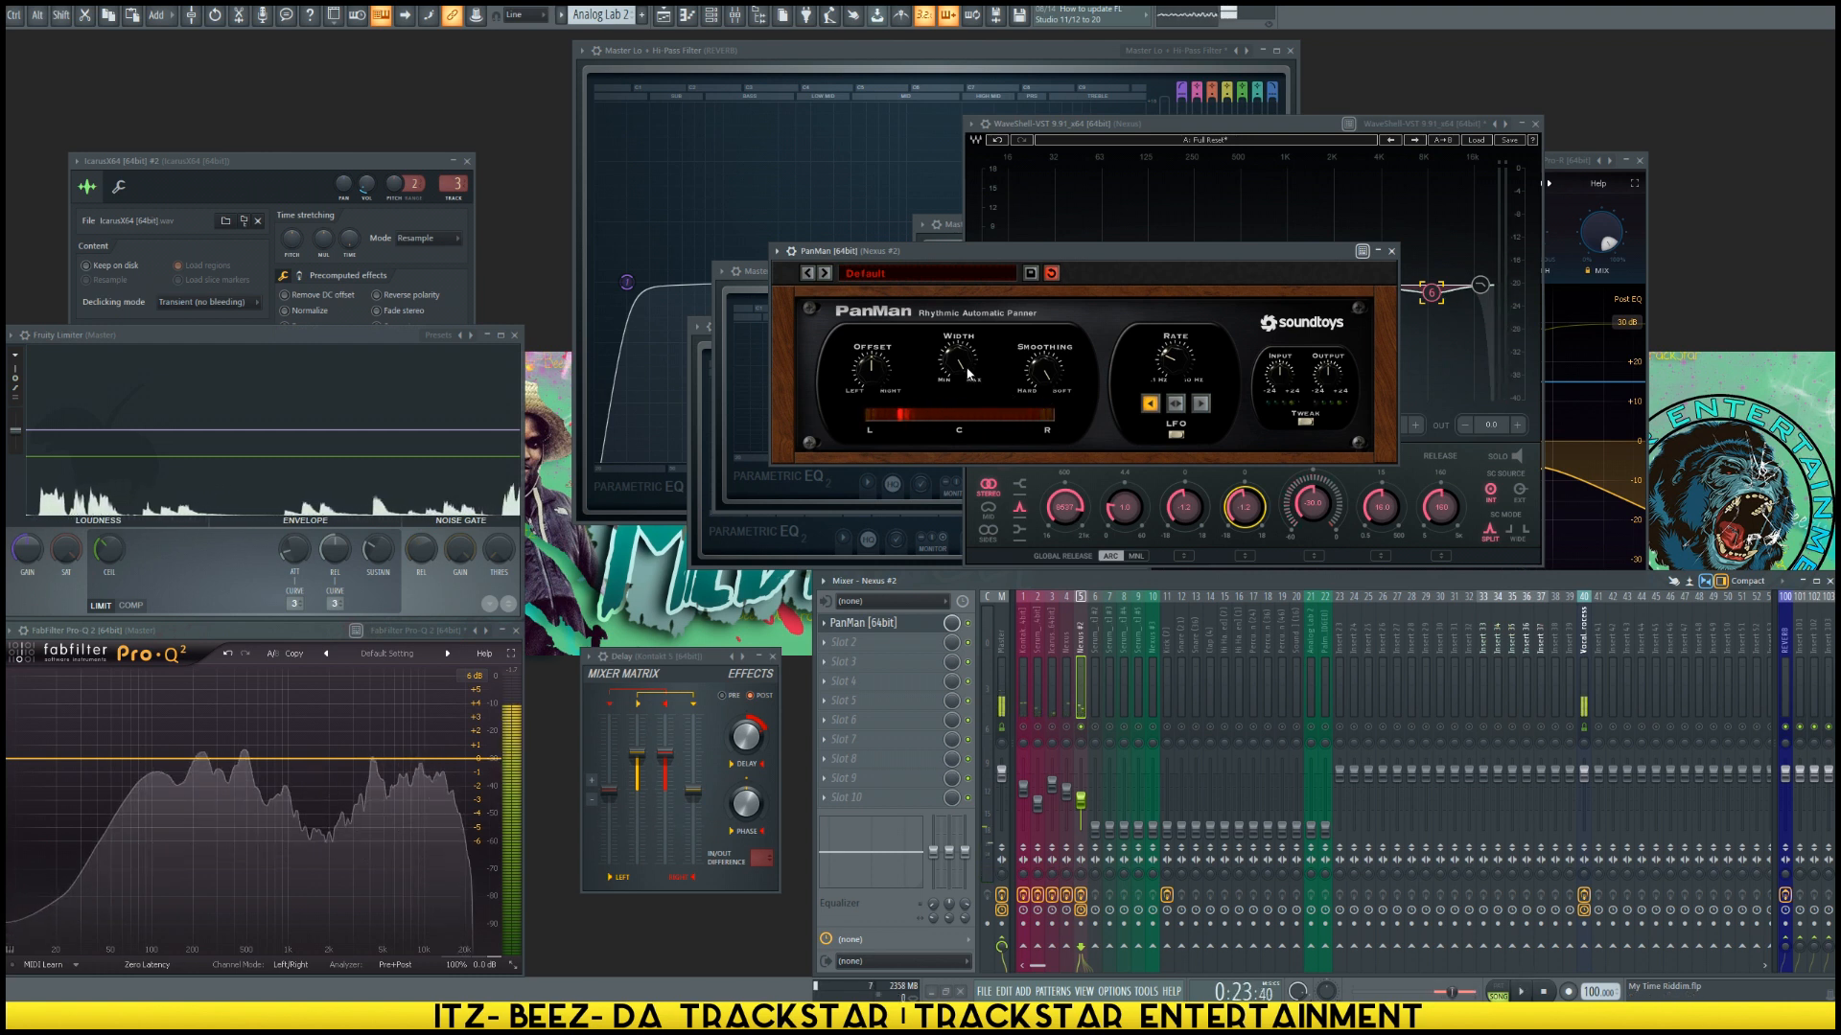
{"action": "left_click", "coordinate": [1178, 439]}
{"action": "left_click", "coordinate": [1170, 417]}
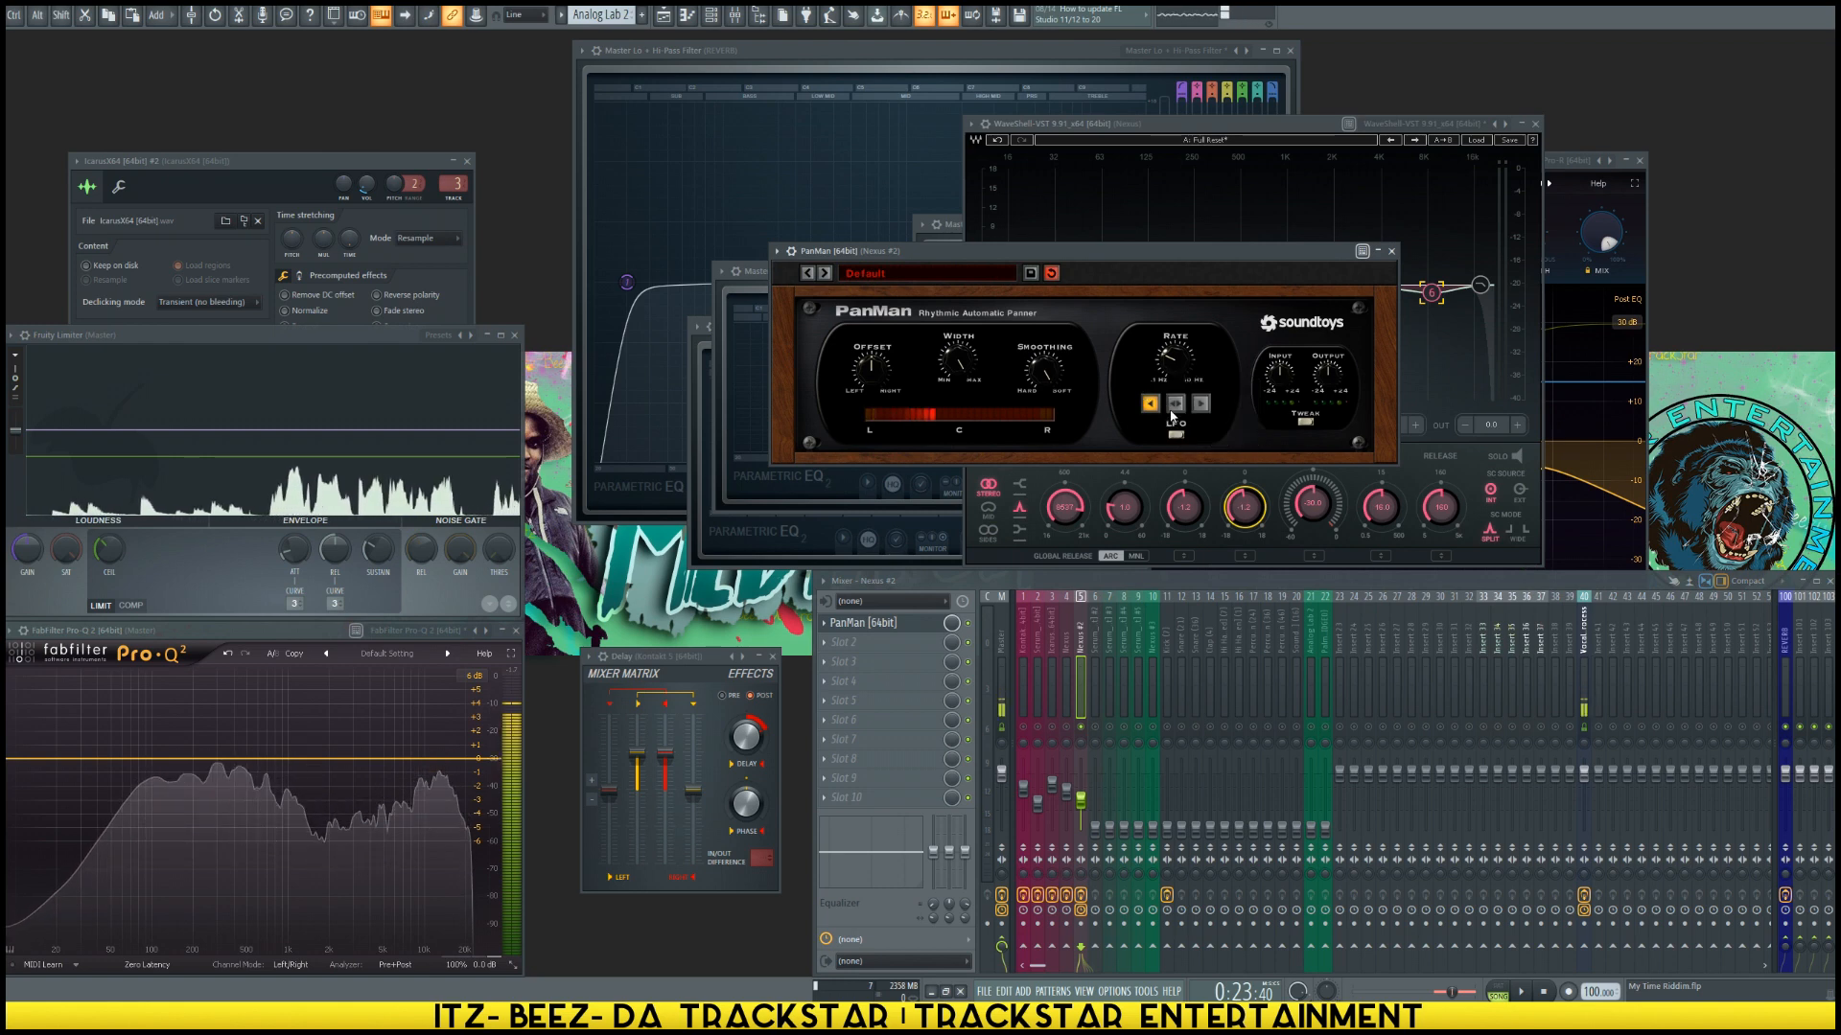
{"action": "left_click_drag", "start_coordinate": [1077, 259], "coordinate": [1144, 264]}
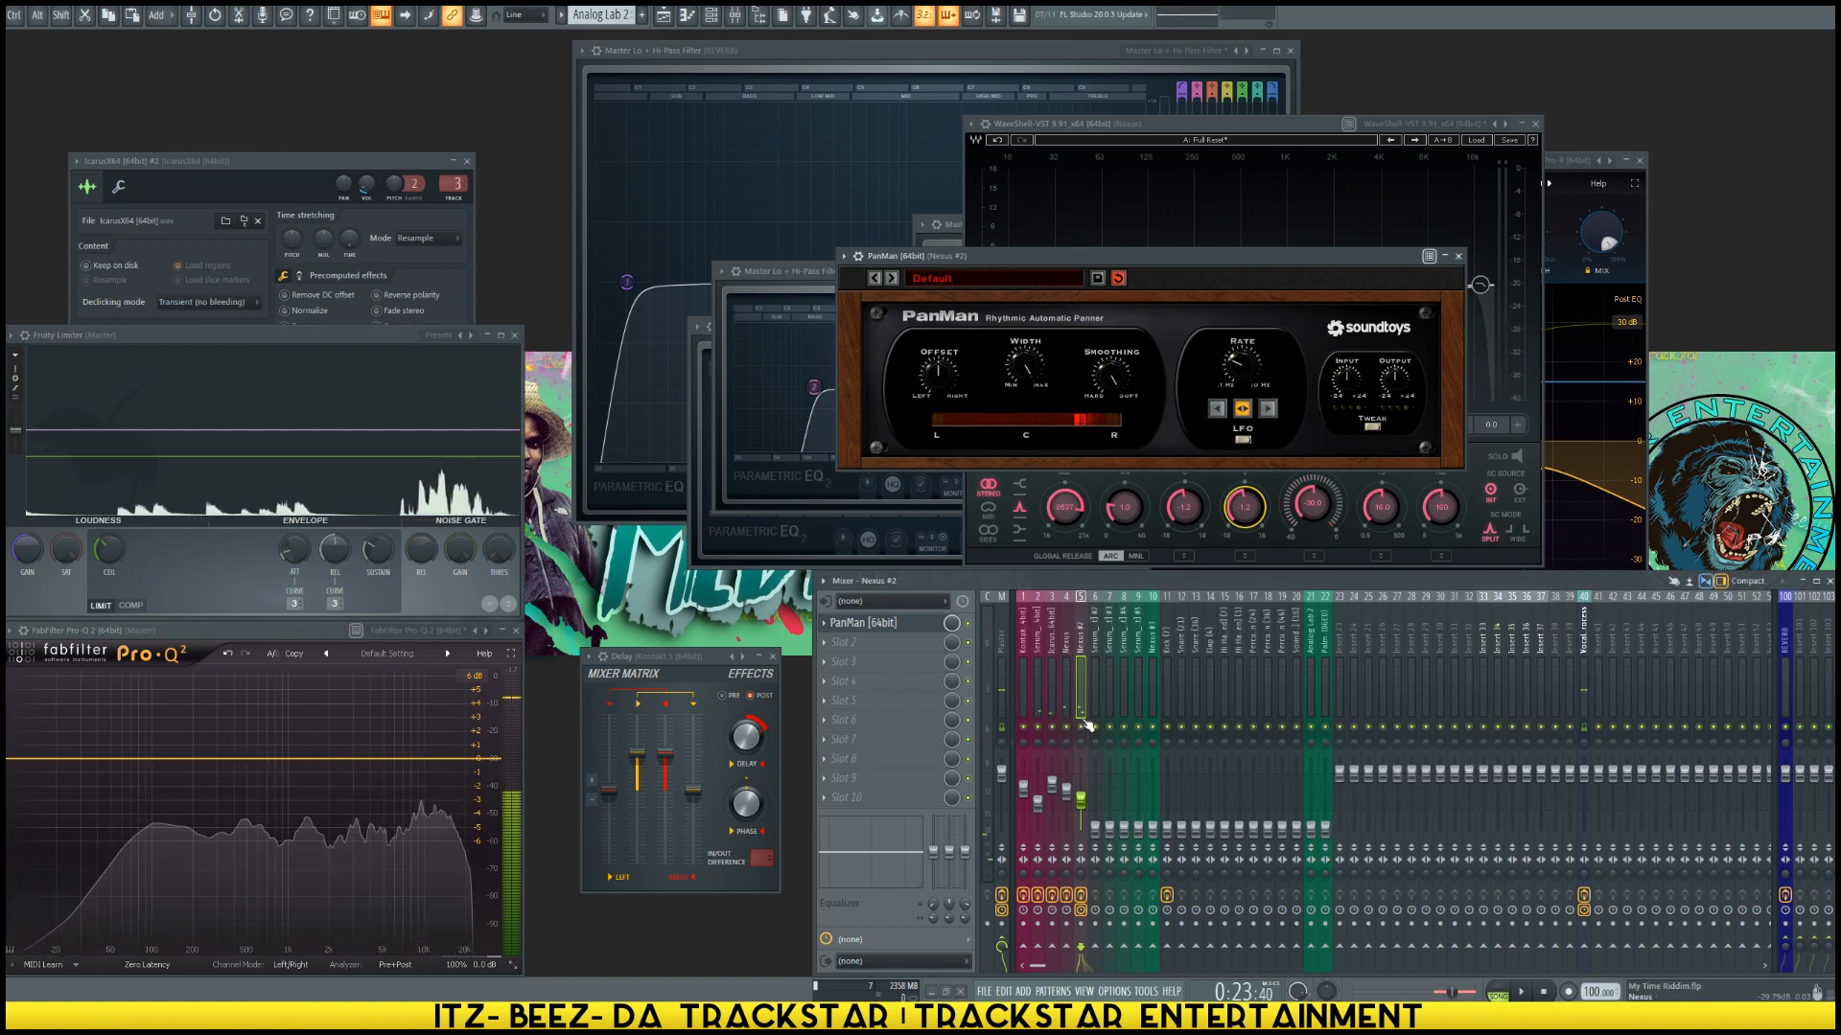
Step: Move PanMan to slot 4 of the Nexus #2 track and add Fruity Parametric EQ 2 in slot 5
{"action": "left_click_drag", "start_coordinate": [863, 623], "coordinate": [863, 681]}
{"action": "left_click", "coordinate": [886, 701]}
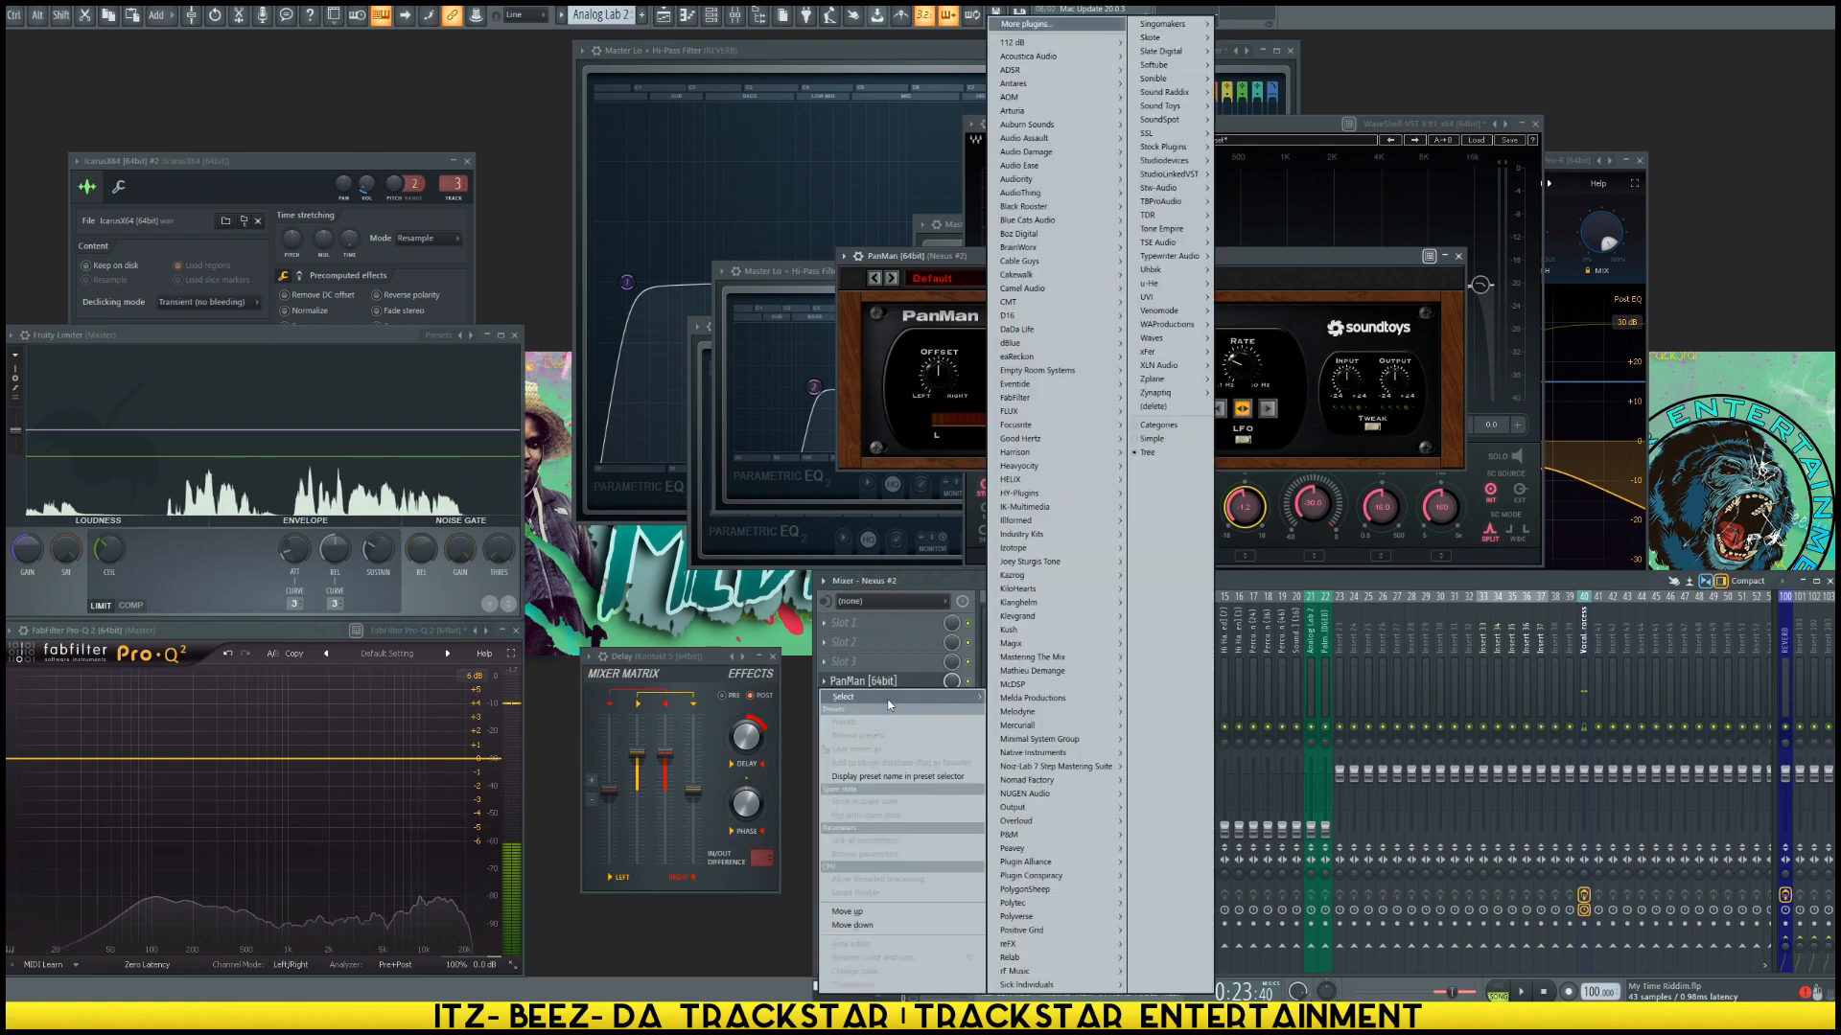
{"action": "mouse_move", "coordinate": [1199, 150]}
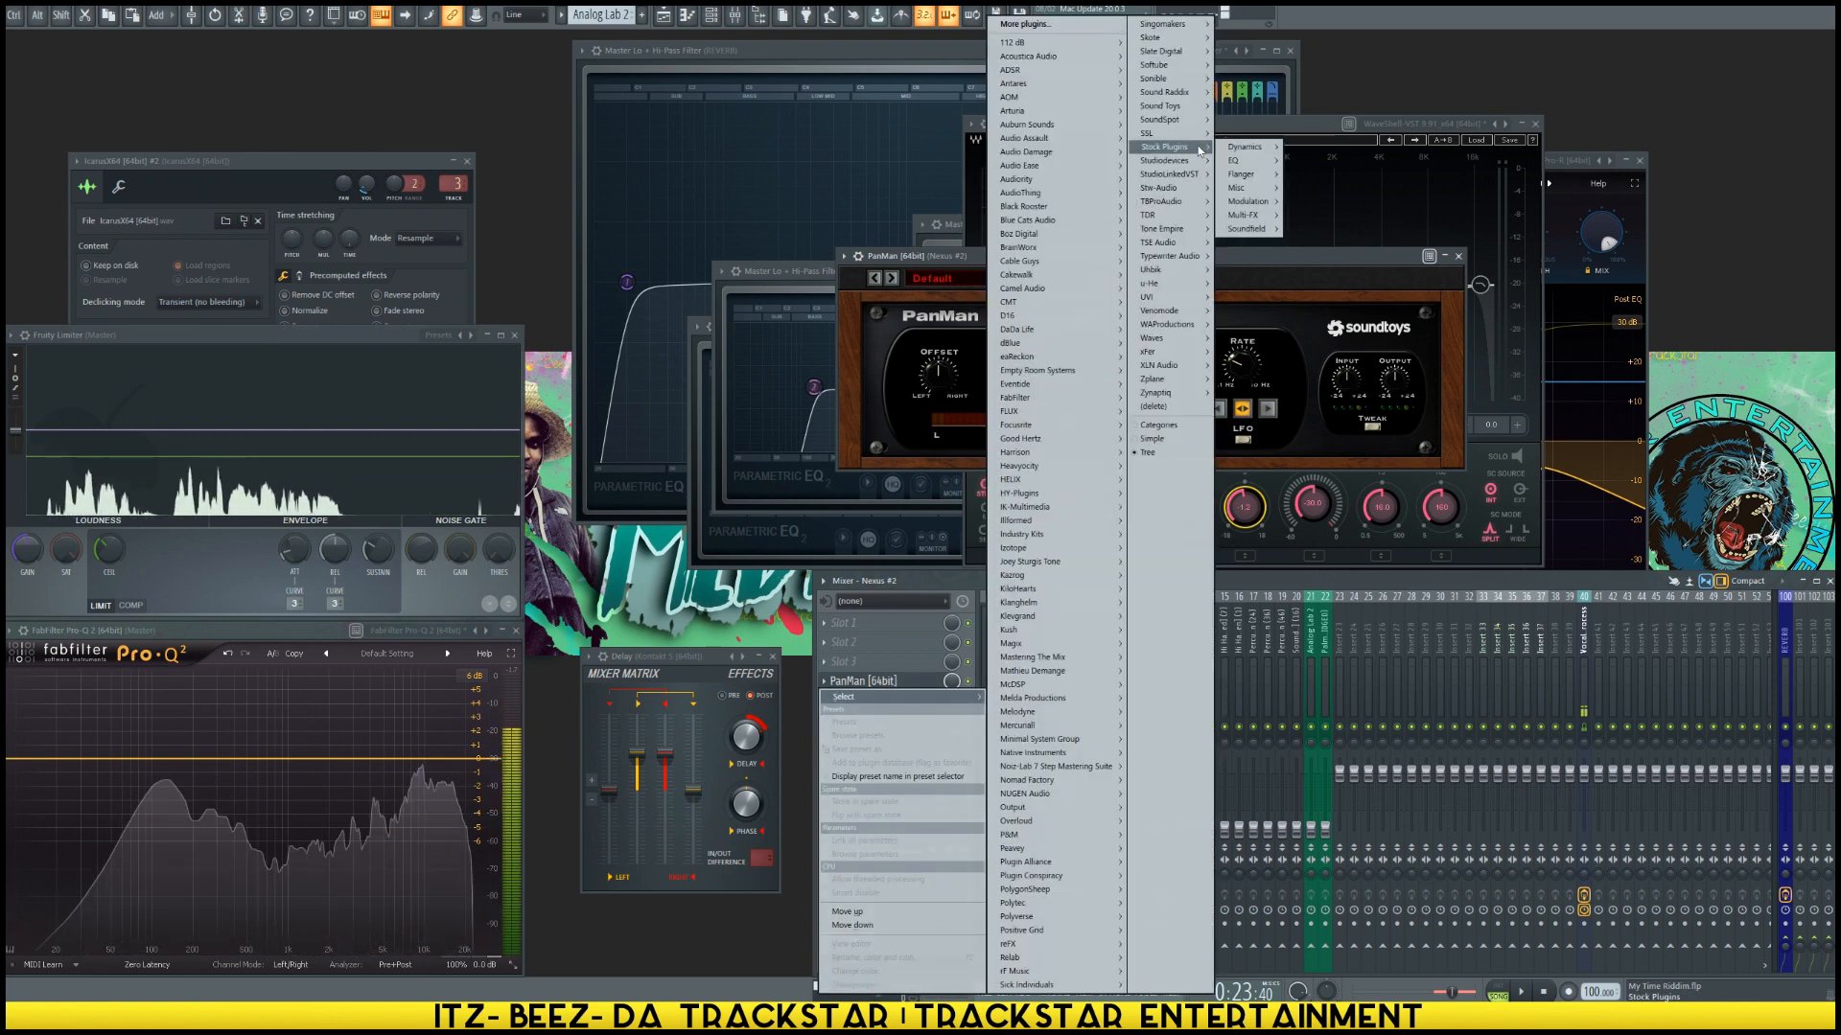
{"action": "mouse_move", "coordinate": [1265, 161]}
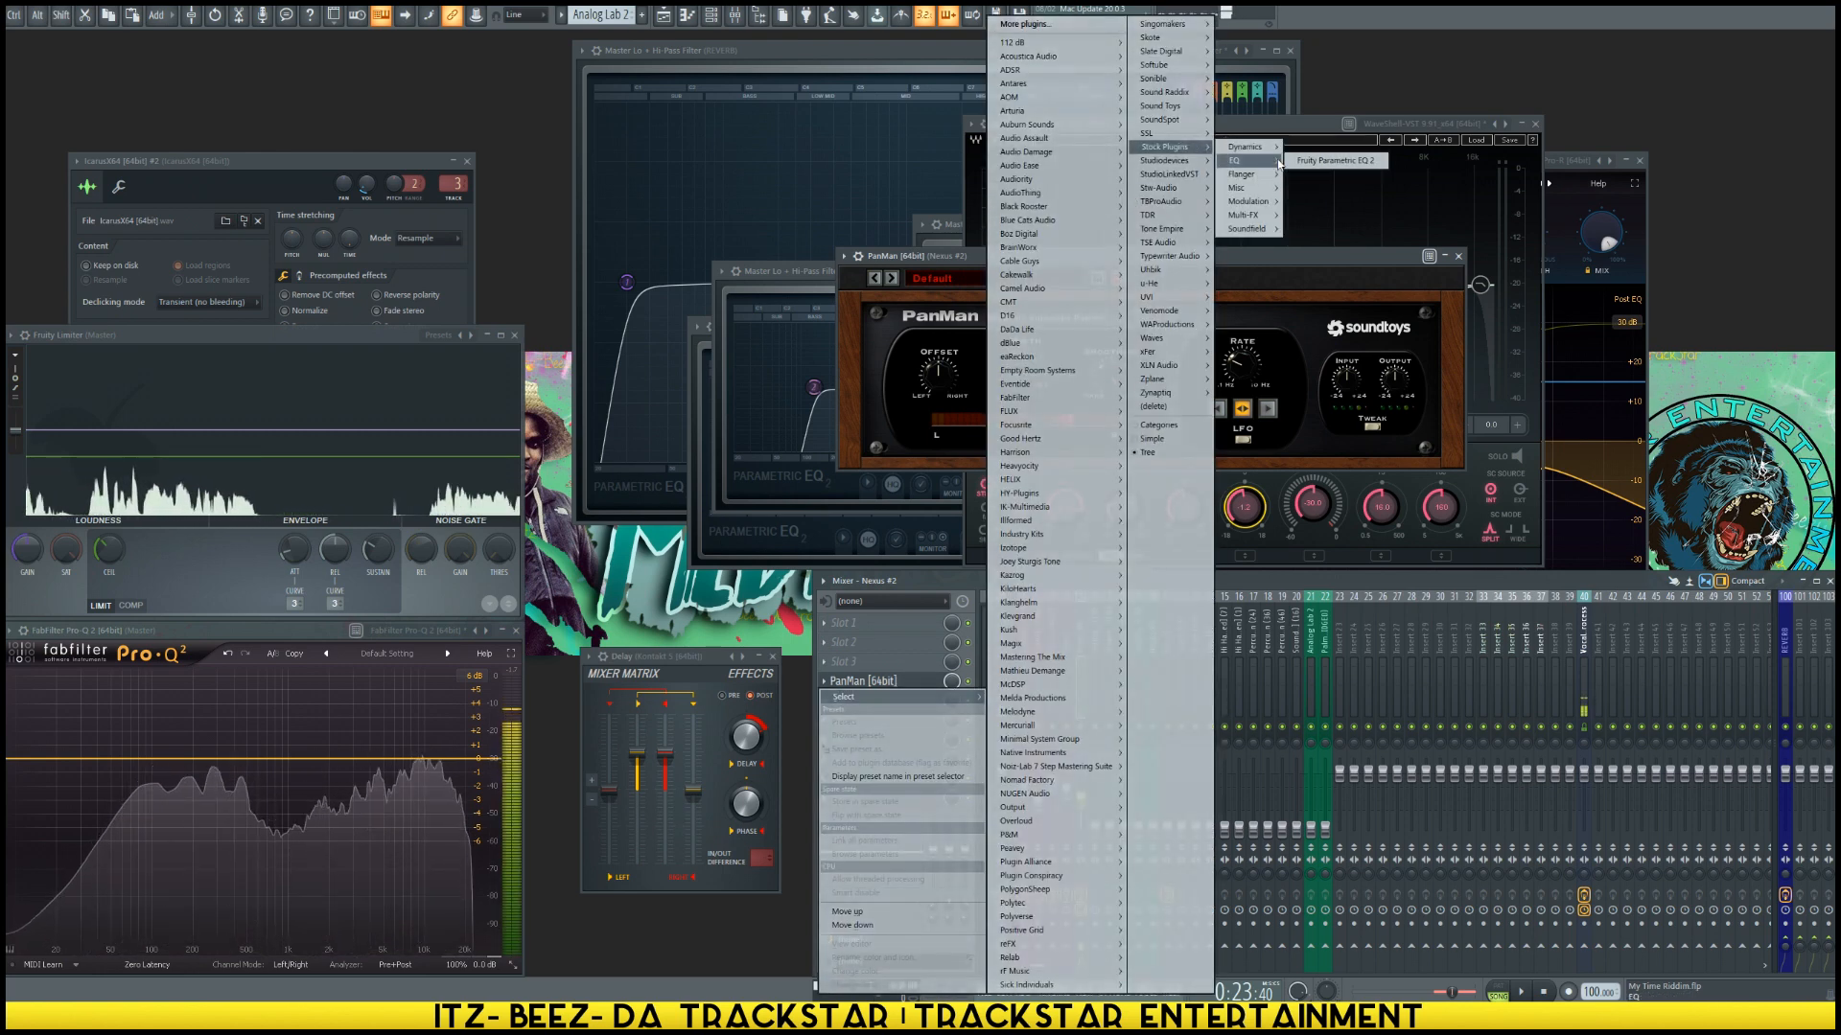
{"action": "left_click", "coordinate": [1333, 160]}
{"action": "left_click_drag", "start_coordinate": [305, 108], "coordinate": [1173, 300]}
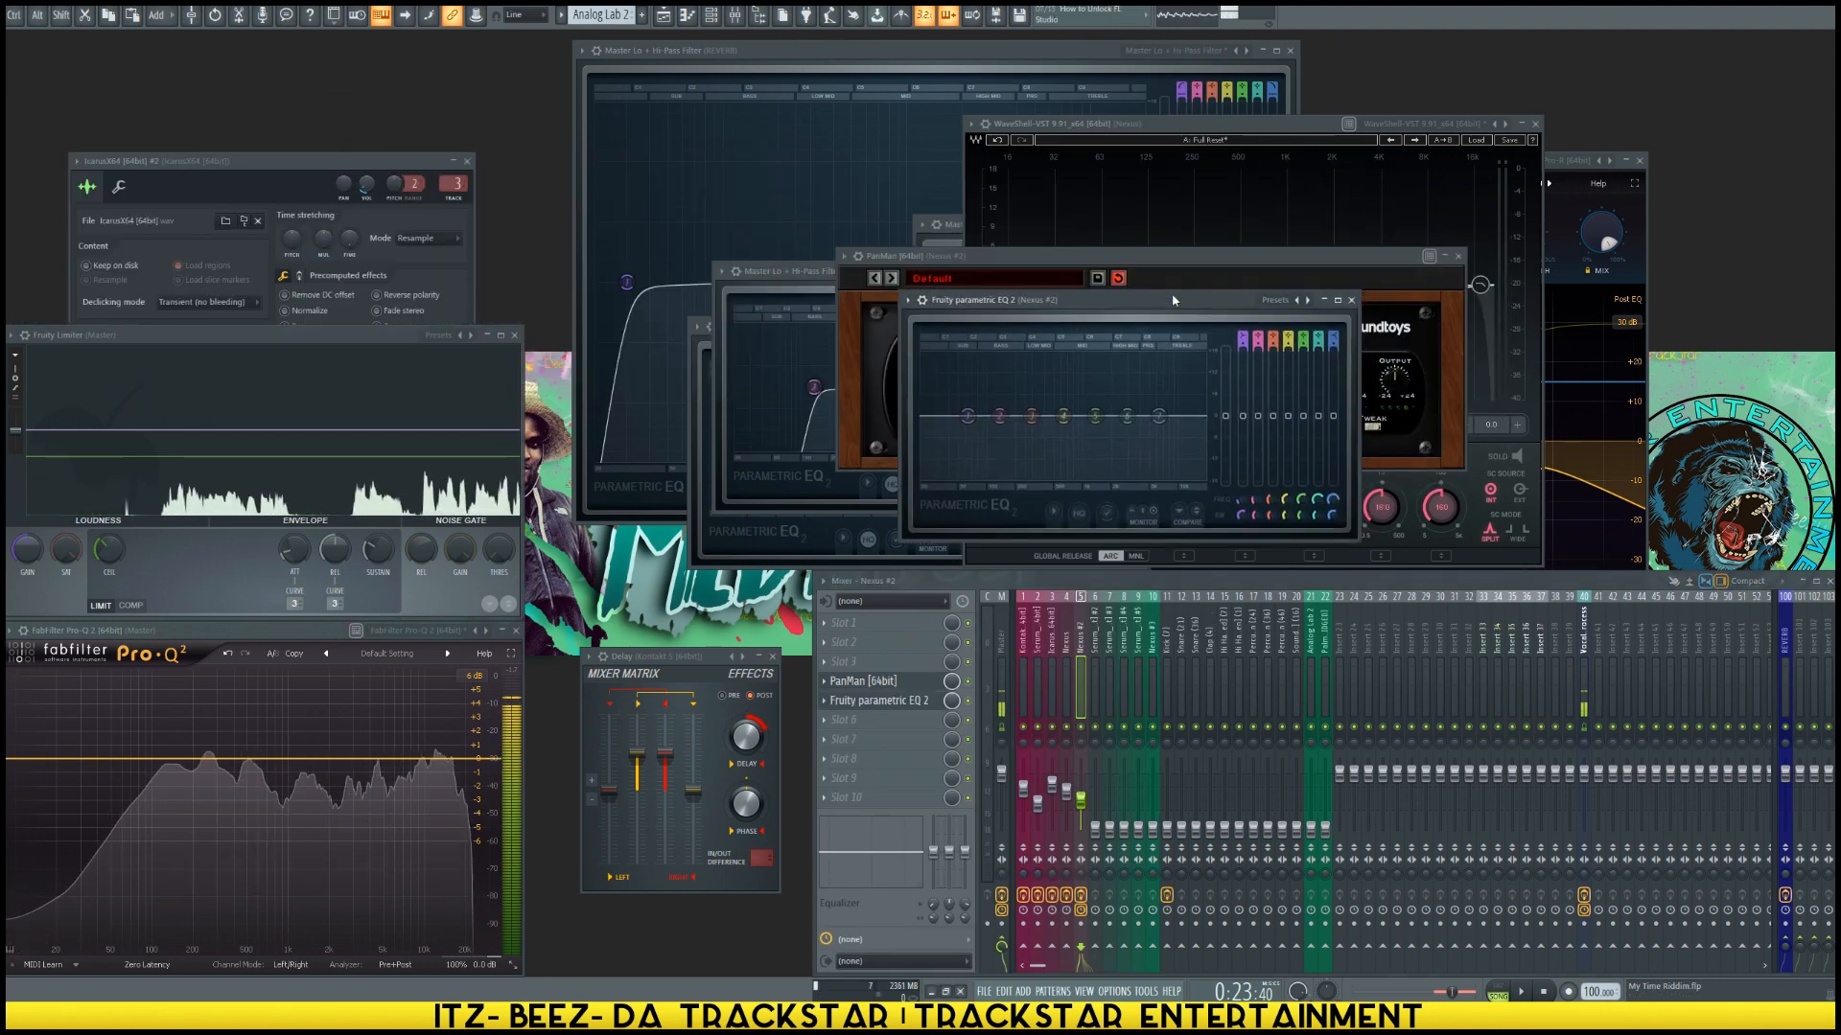
Step: Load the Master Lo + Hi-Pass Filter preset into the new EQ and raise its high-pass cutoff while the song plays
{"action": "left_click", "coordinate": [1300, 300]}
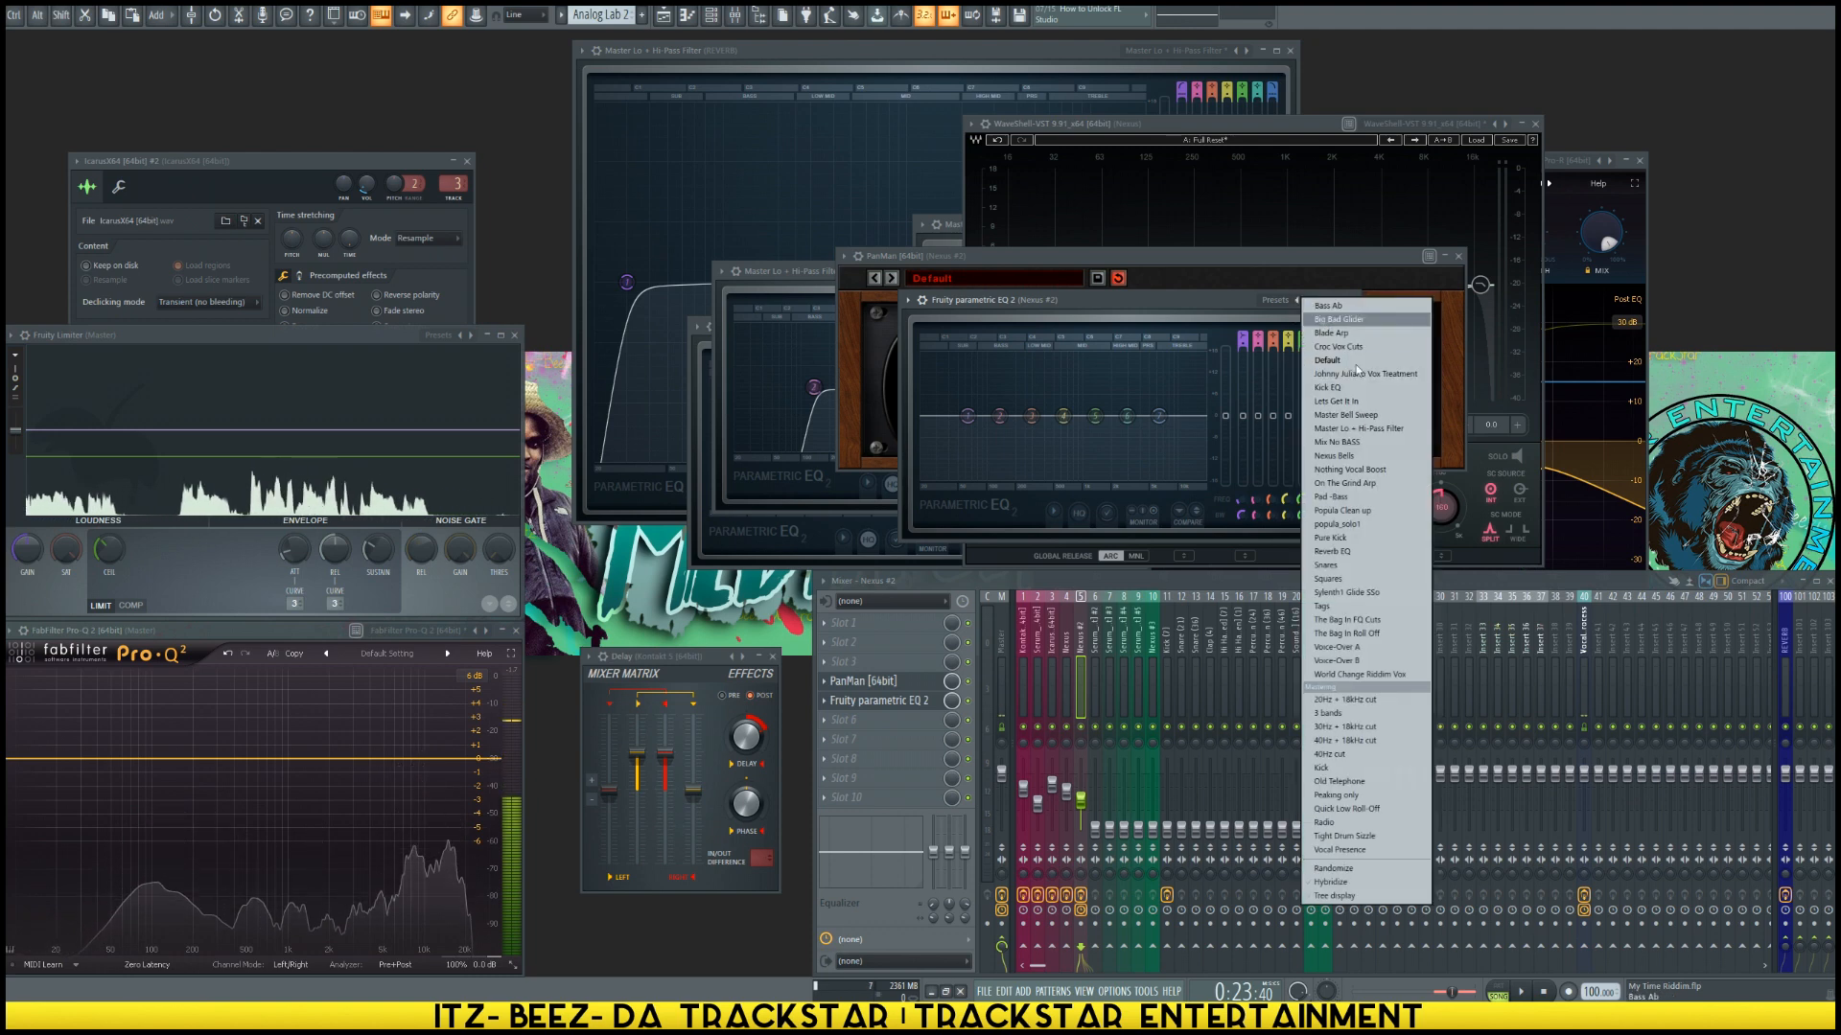
{"action": "left_click", "coordinate": [1354, 428]}
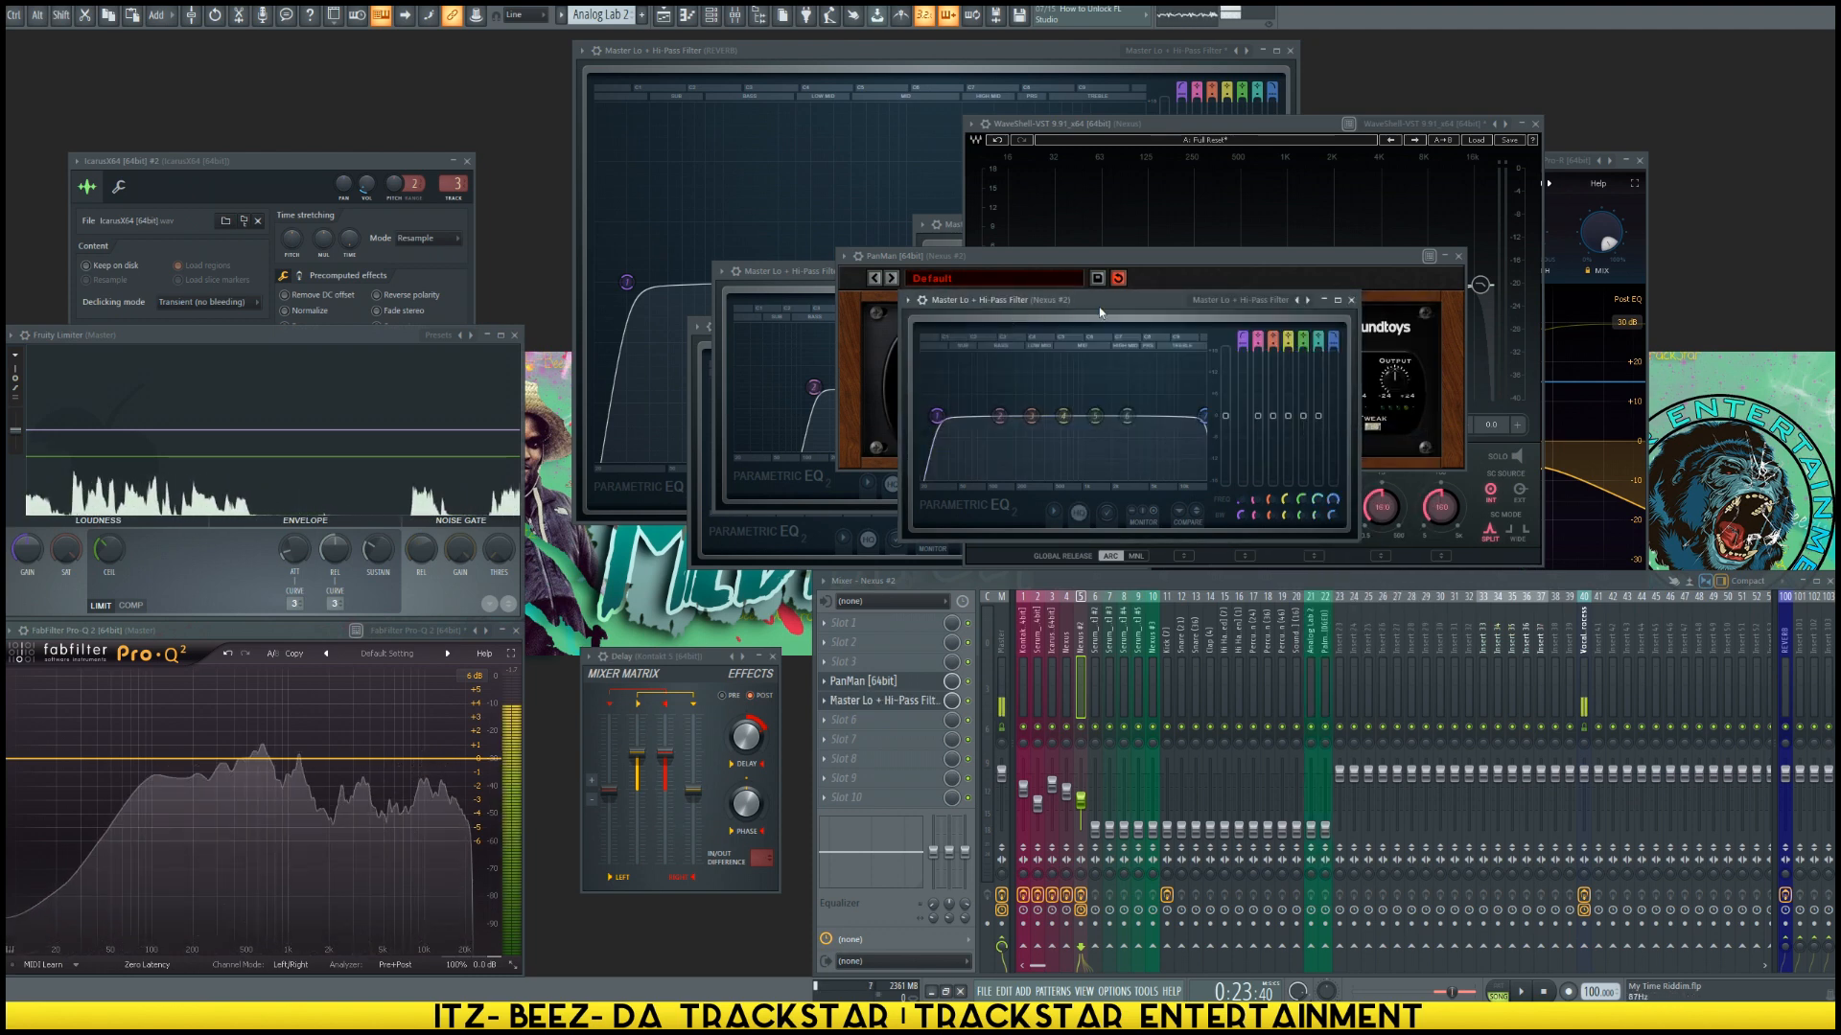
{"action": "left_click_drag", "start_coordinate": [1100, 311], "coordinate": [1225, 328]}
{"action": "key", "text": "space"}
{"action": "left_click_drag", "start_coordinate": [1066, 444], "coordinate": [1101, 439]}
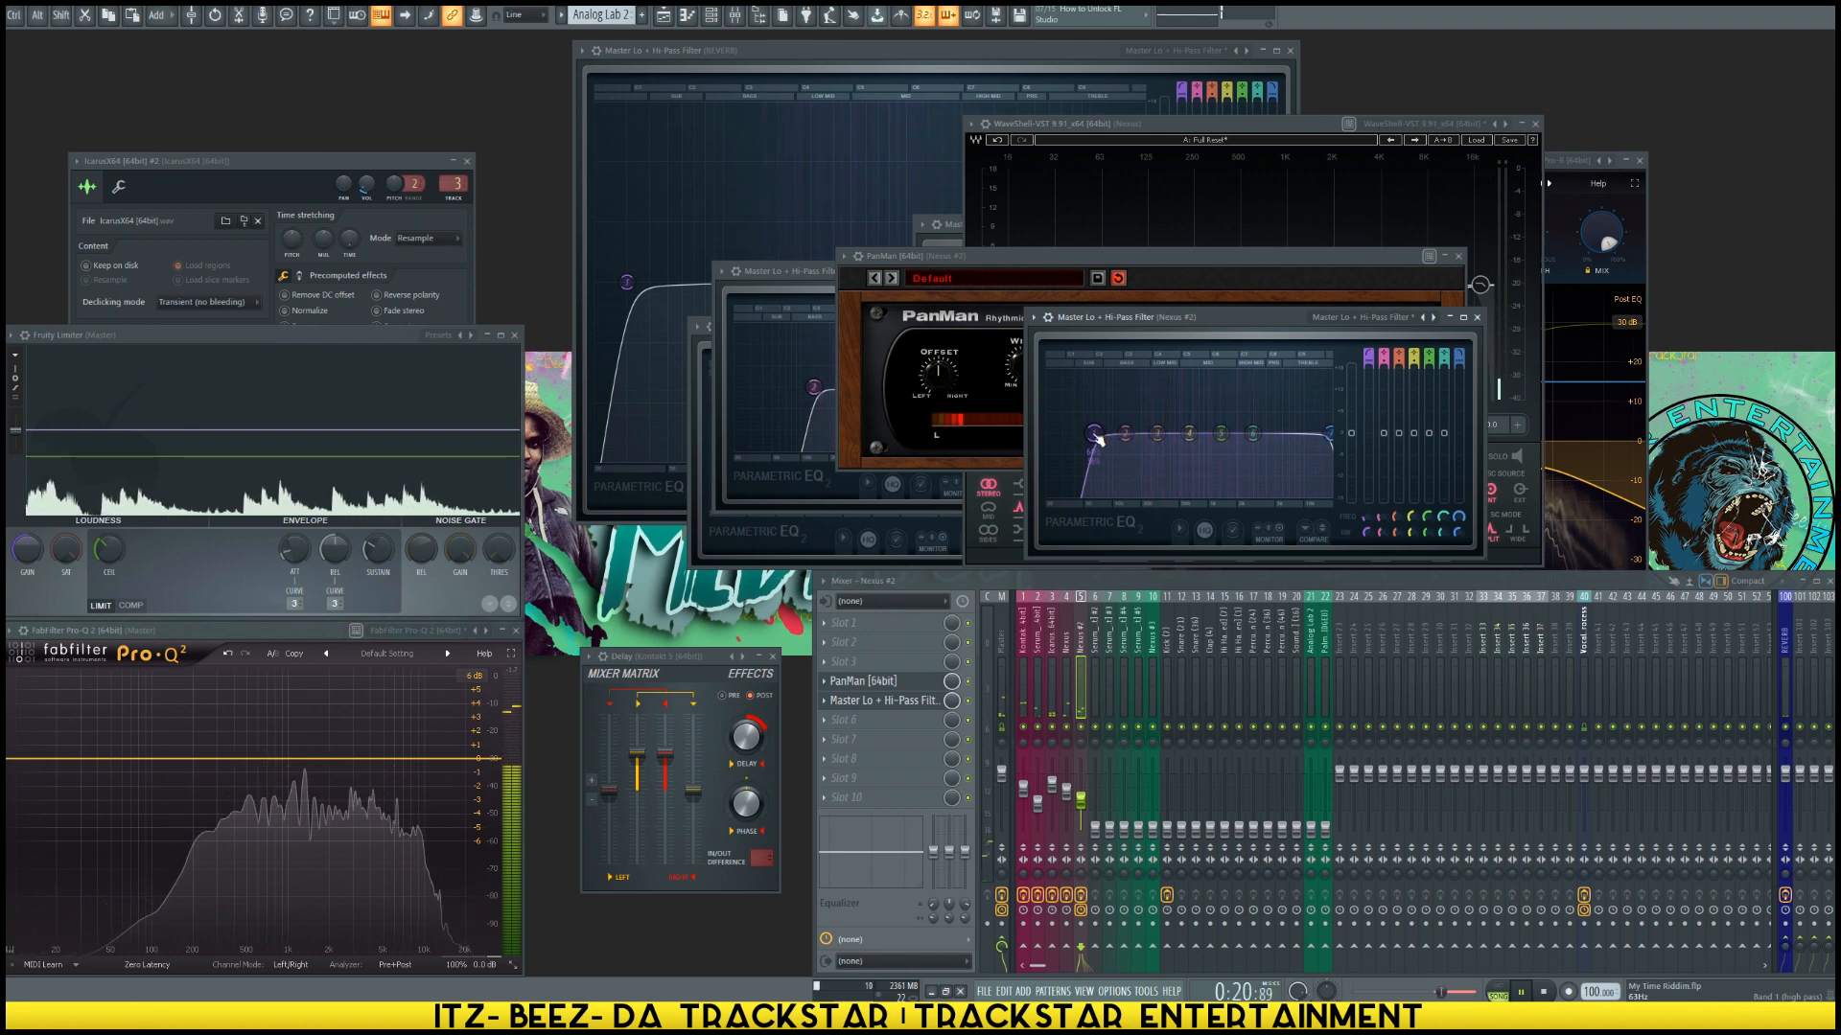
{"action": "left_click_drag", "start_coordinate": [1099, 440], "coordinate": [1103, 439]}
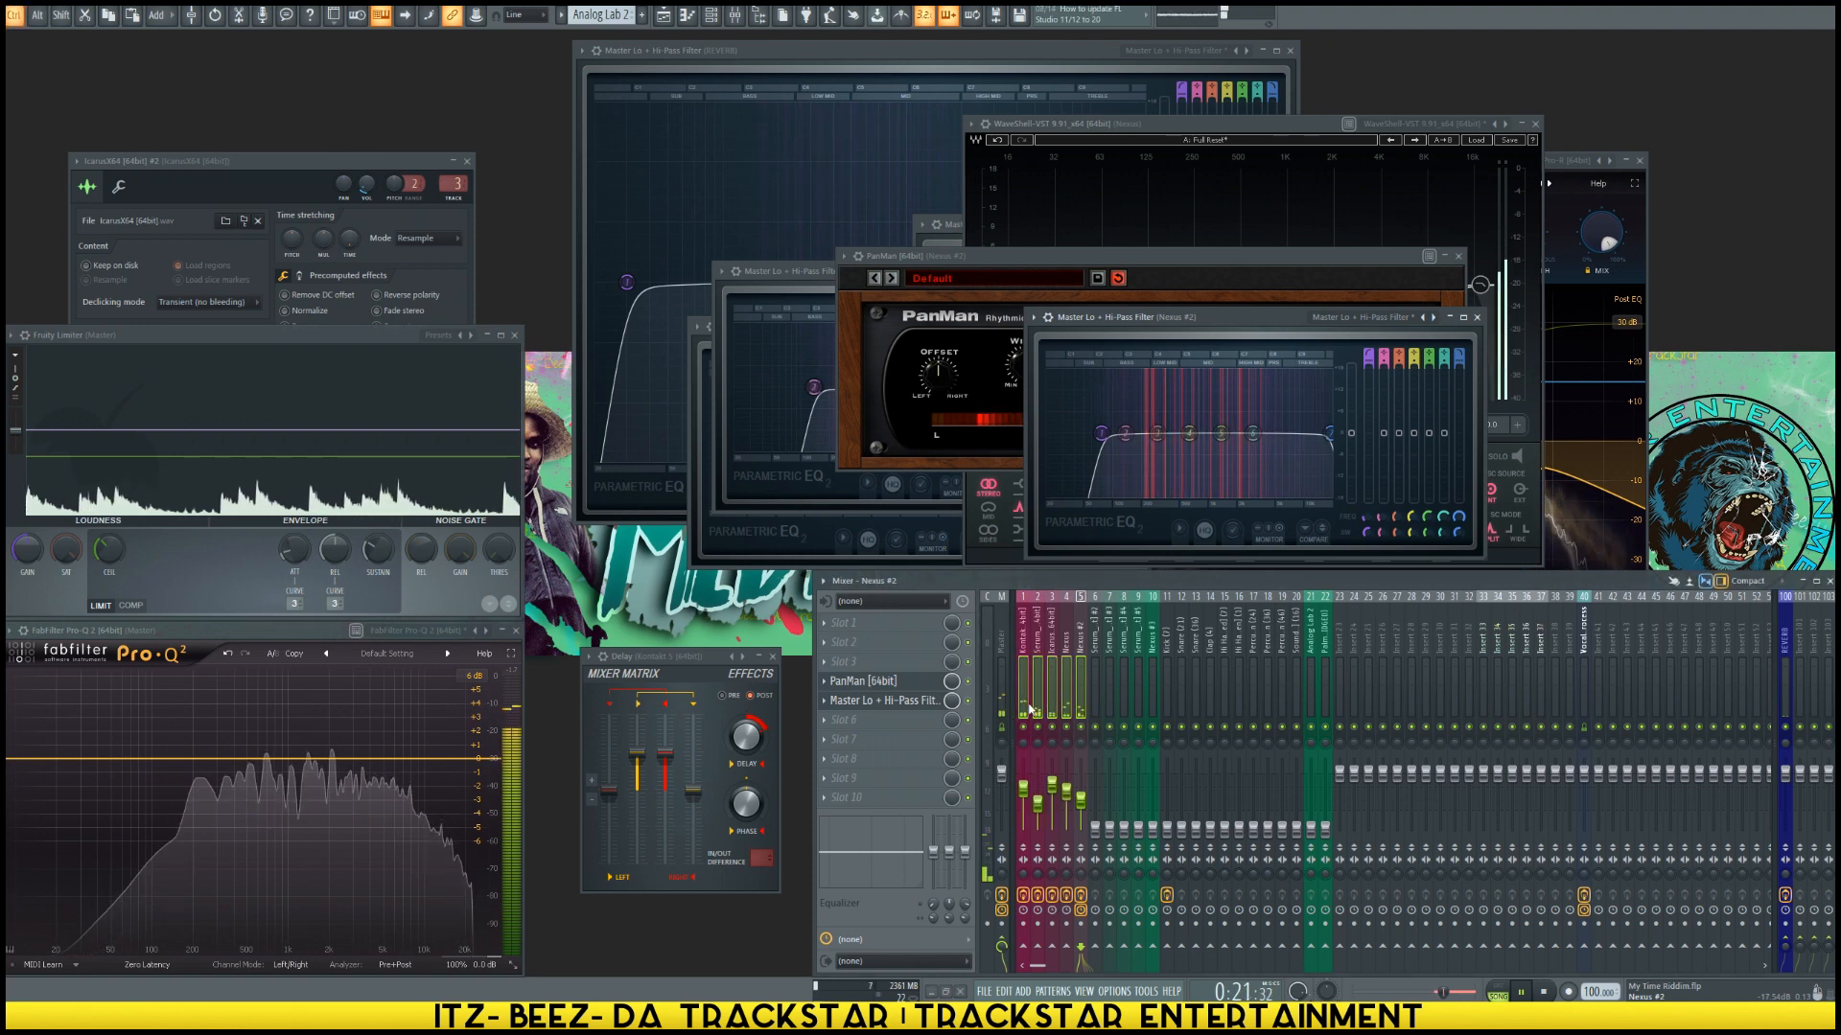
Step: With Nexus #2 soloed, boost band 6 slightly at a higher frequency and push the high-pass cutoff further up
{"action": "left_click", "coordinate": [1072, 795]}
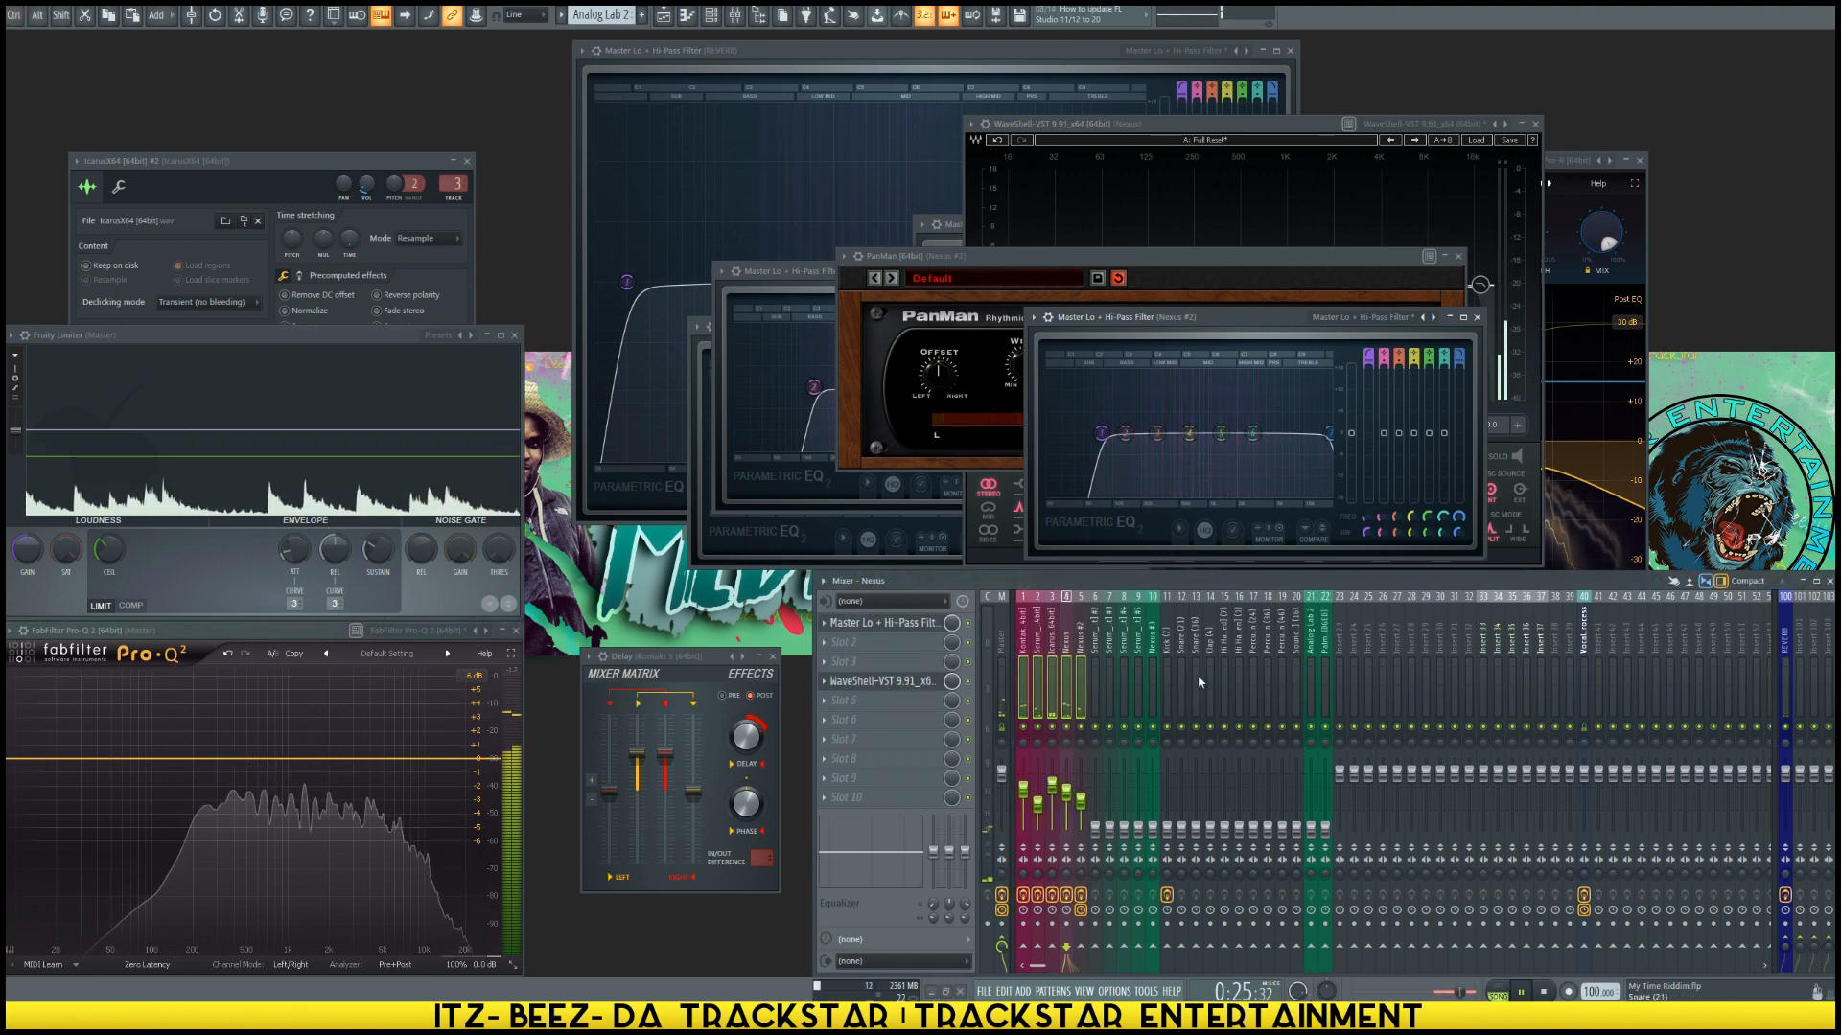
{"action": "left_click", "coordinate": [1107, 446]}
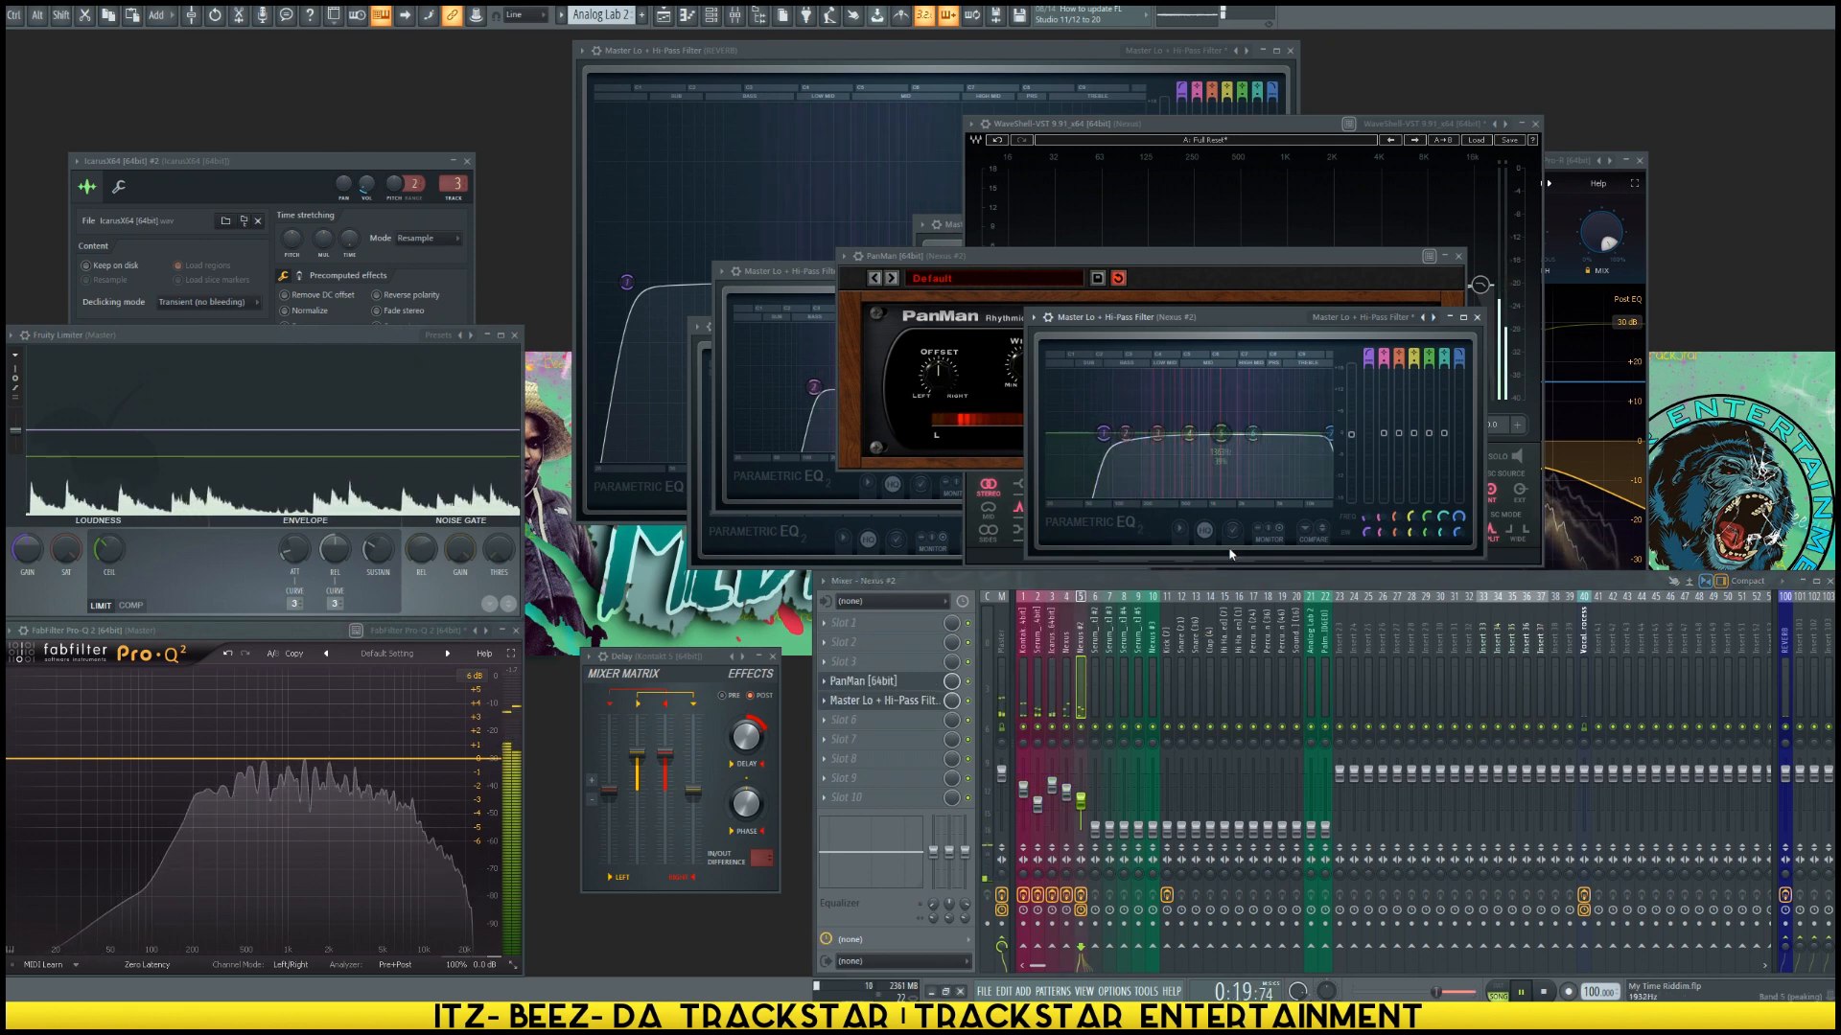
{"action": "right_click", "coordinate": [1082, 727]}
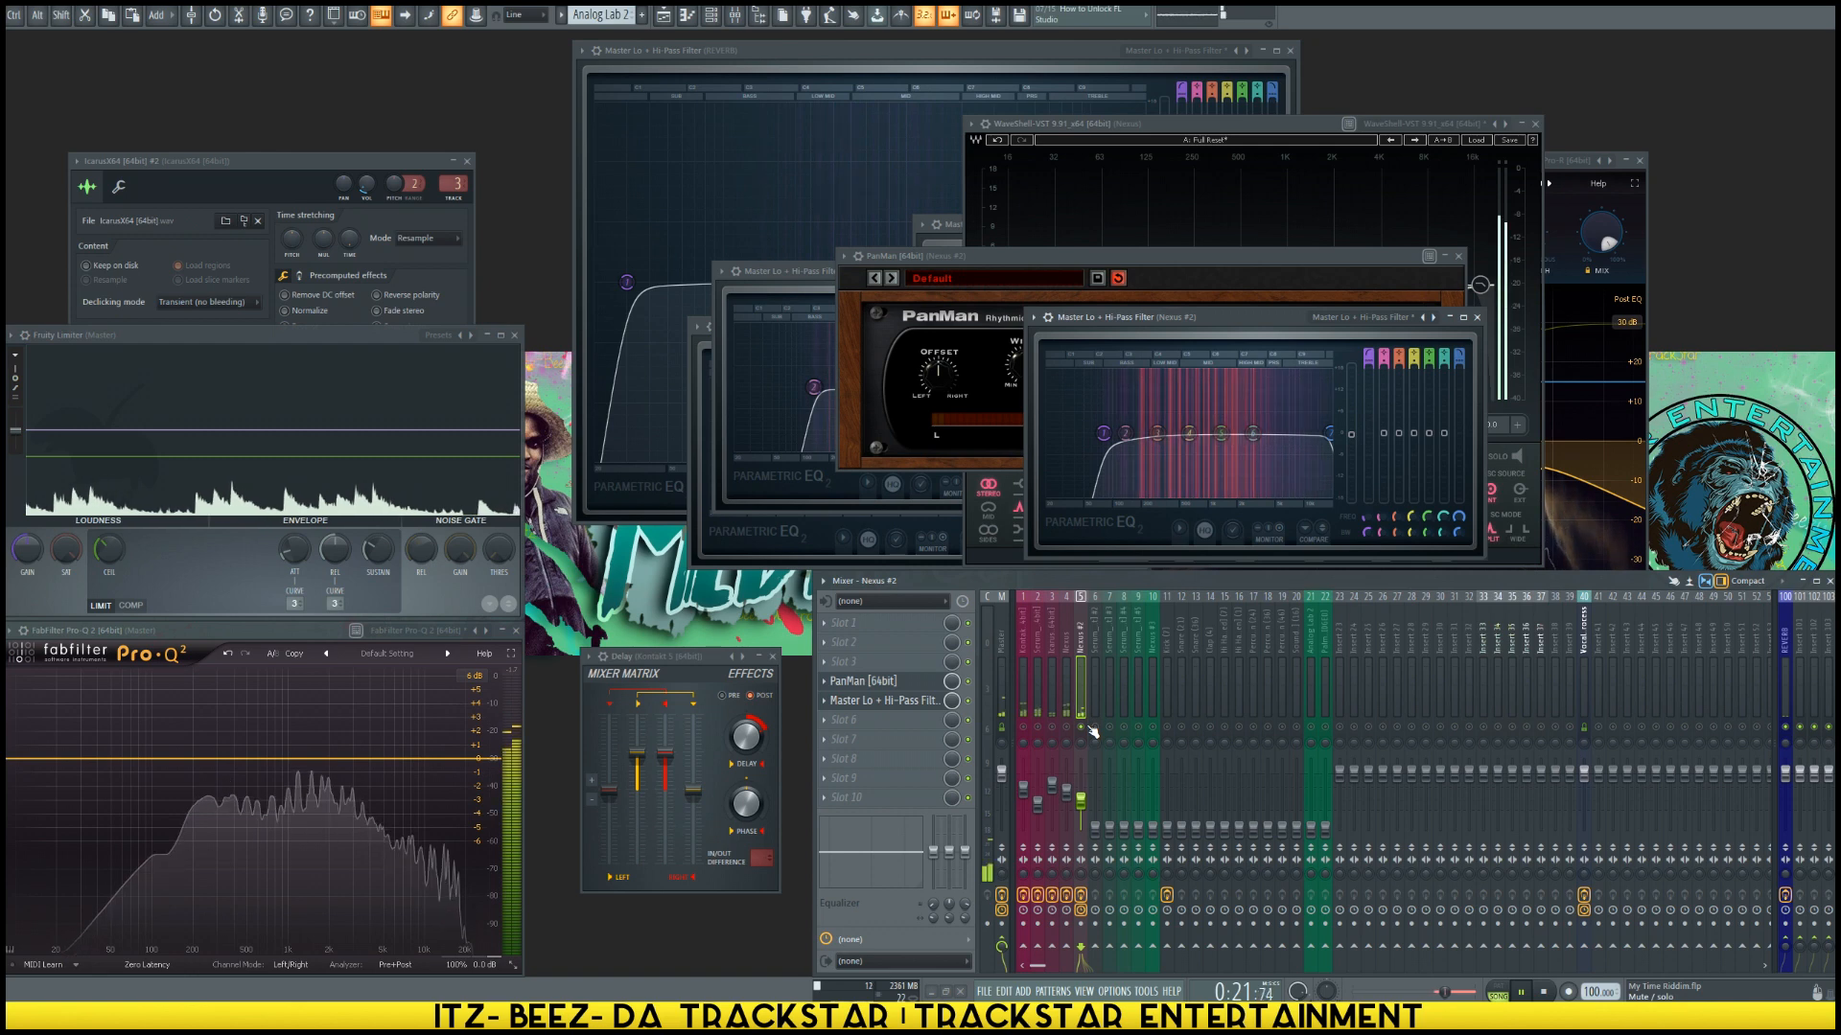
{"action": "left_click_drag", "start_coordinate": [1254, 435], "coordinate": [1270, 433]}
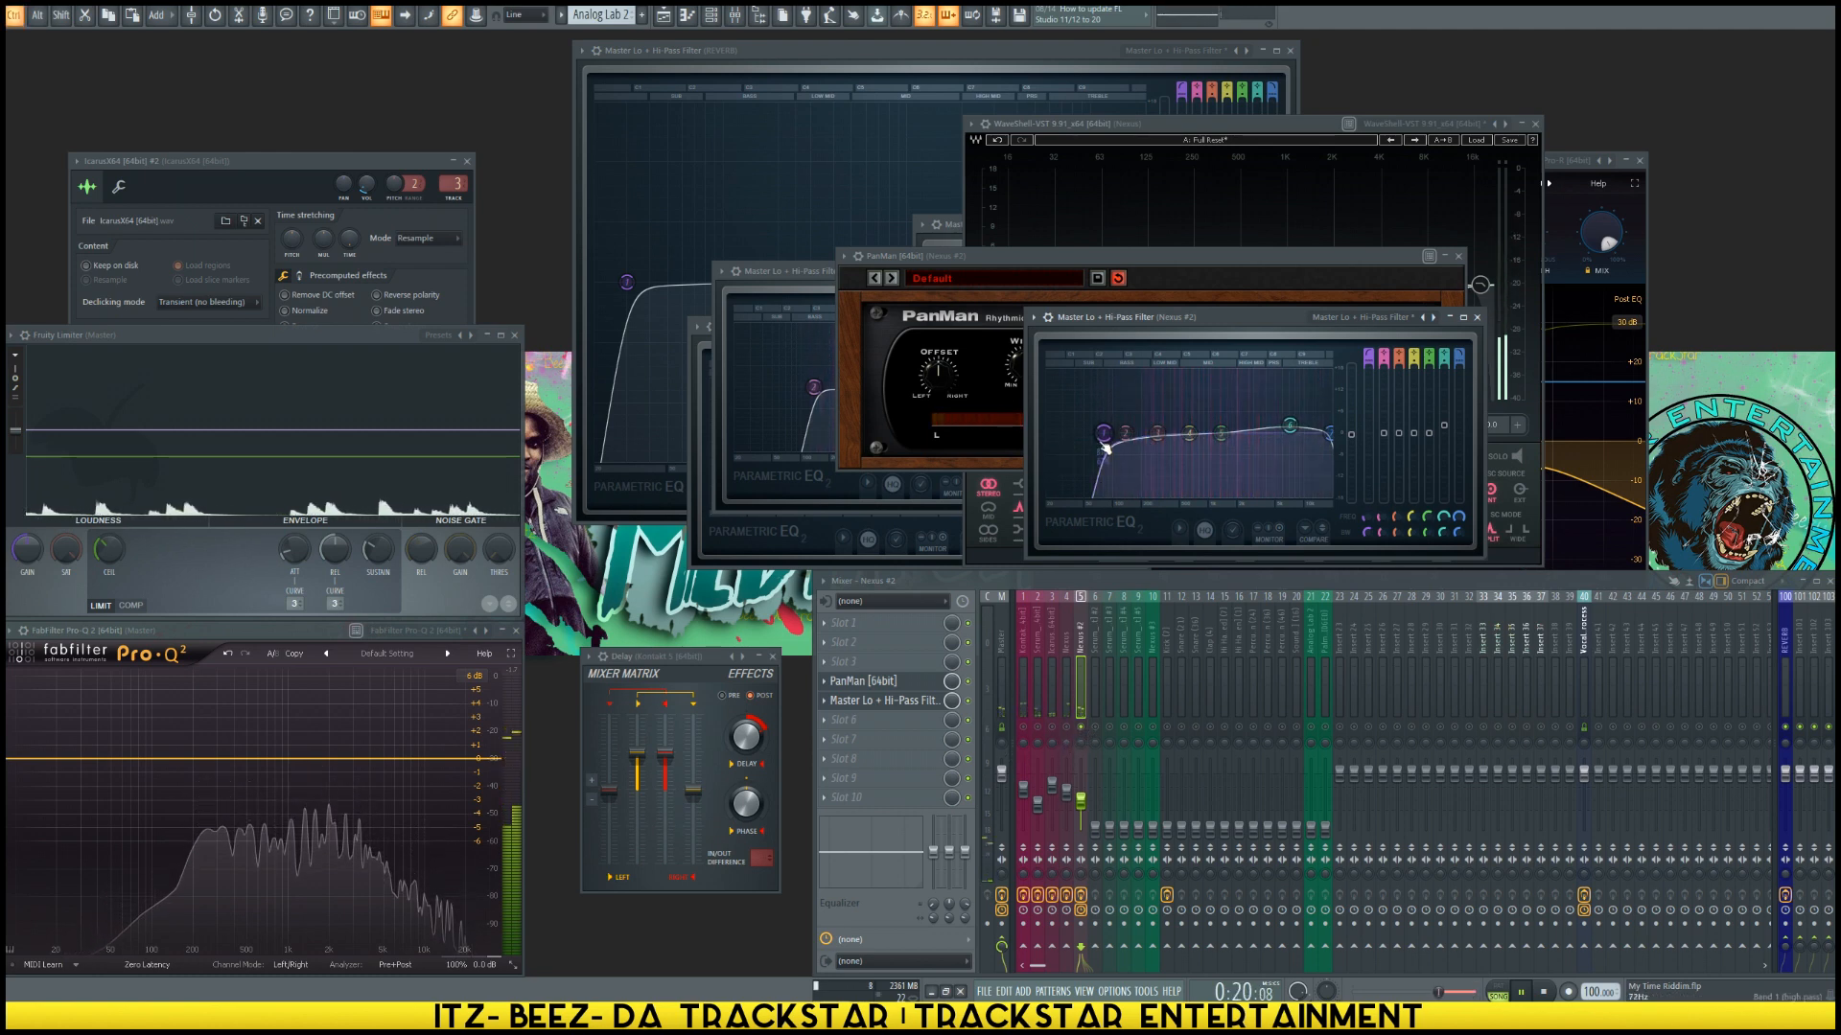
{"action": "left_click_drag", "start_coordinate": [1103, 433], "coordinate": [1121, 433]}
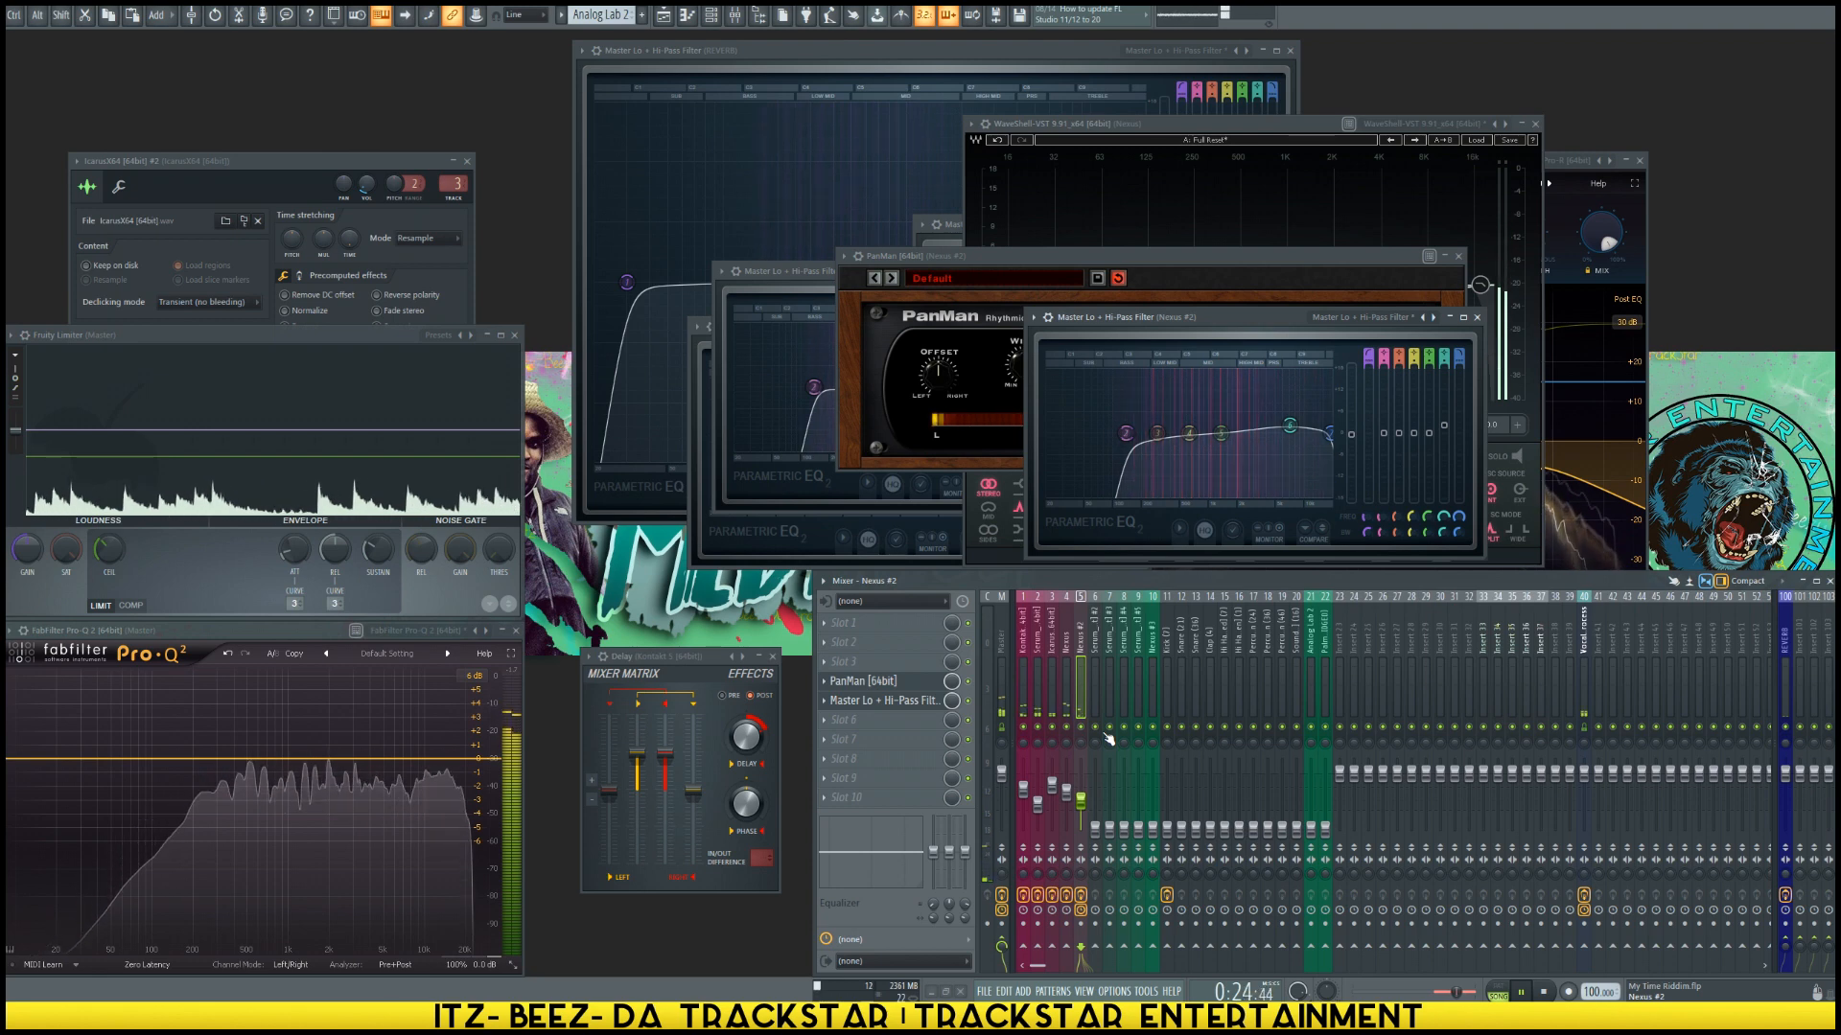
{"action": "key", "text": "space"}
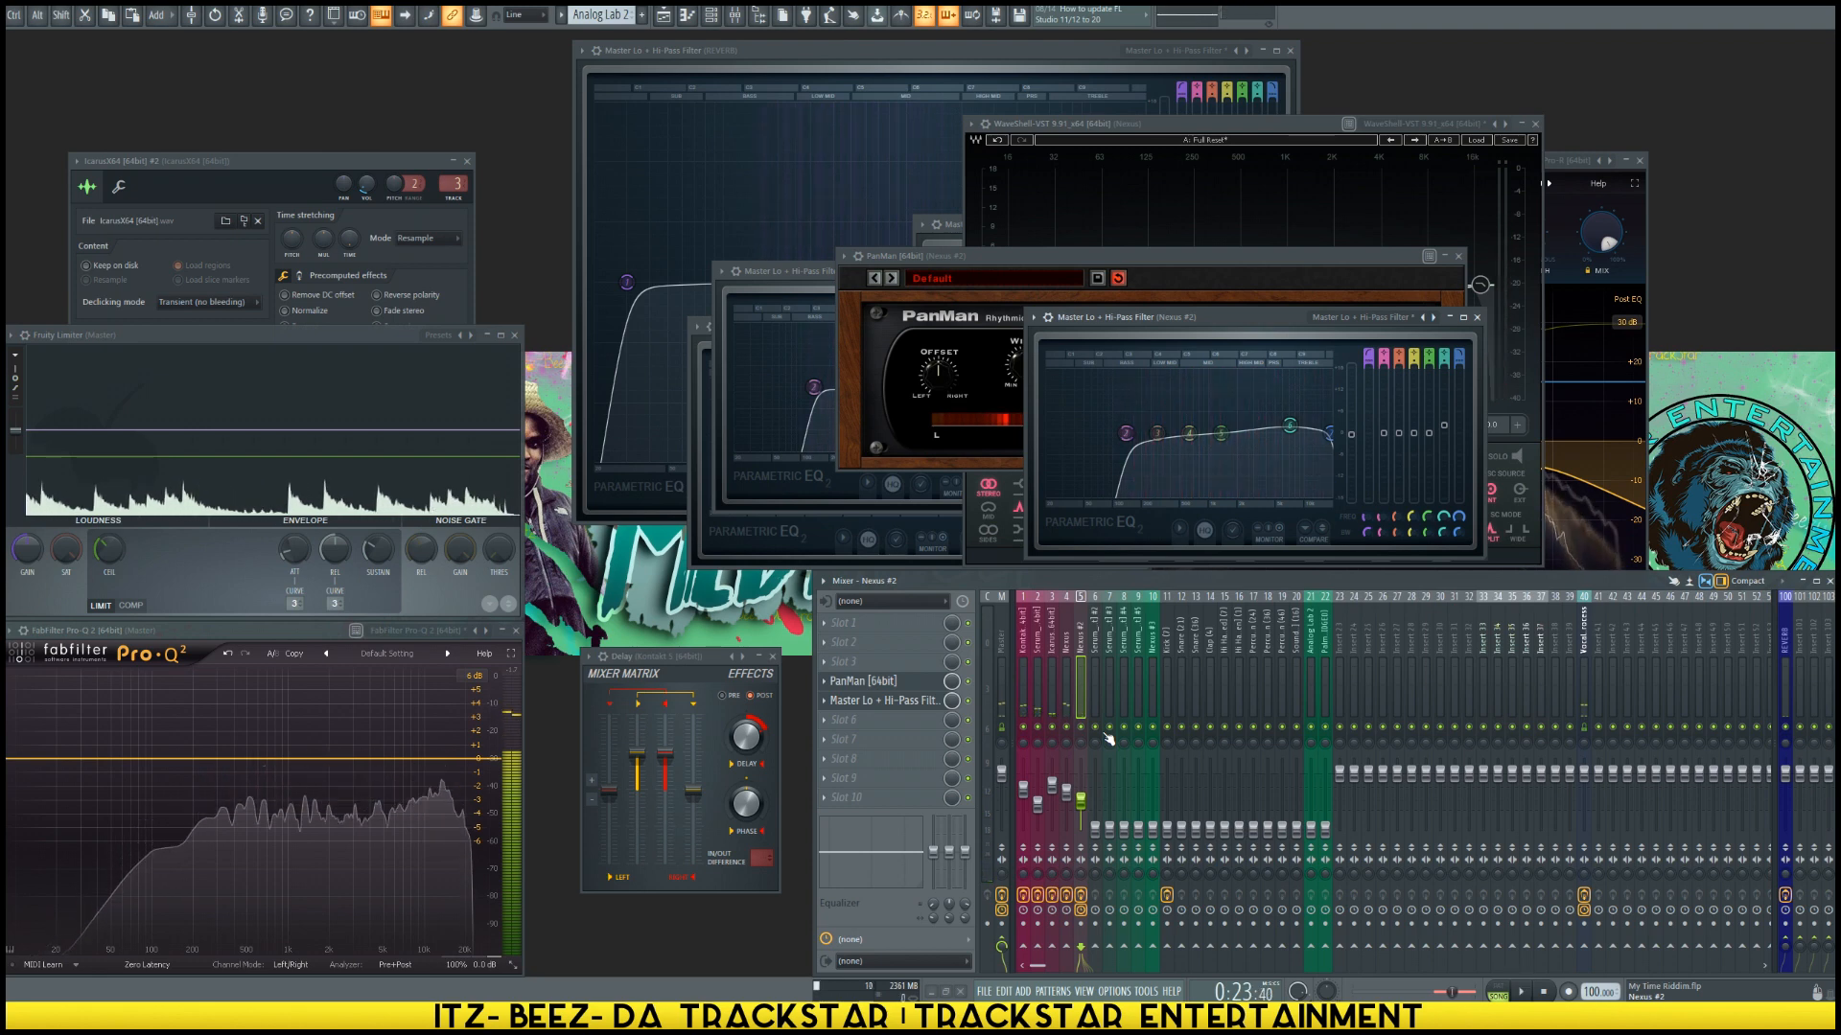
Step: Close the sampler channel window and the open EQ, PanMan and Waves F6 plug-in windows
{"action": "left_click", "coordinate": [470, 161]}
{"action": "key", "text": "Escape"}
{"action": "key", "text": "Escape"}
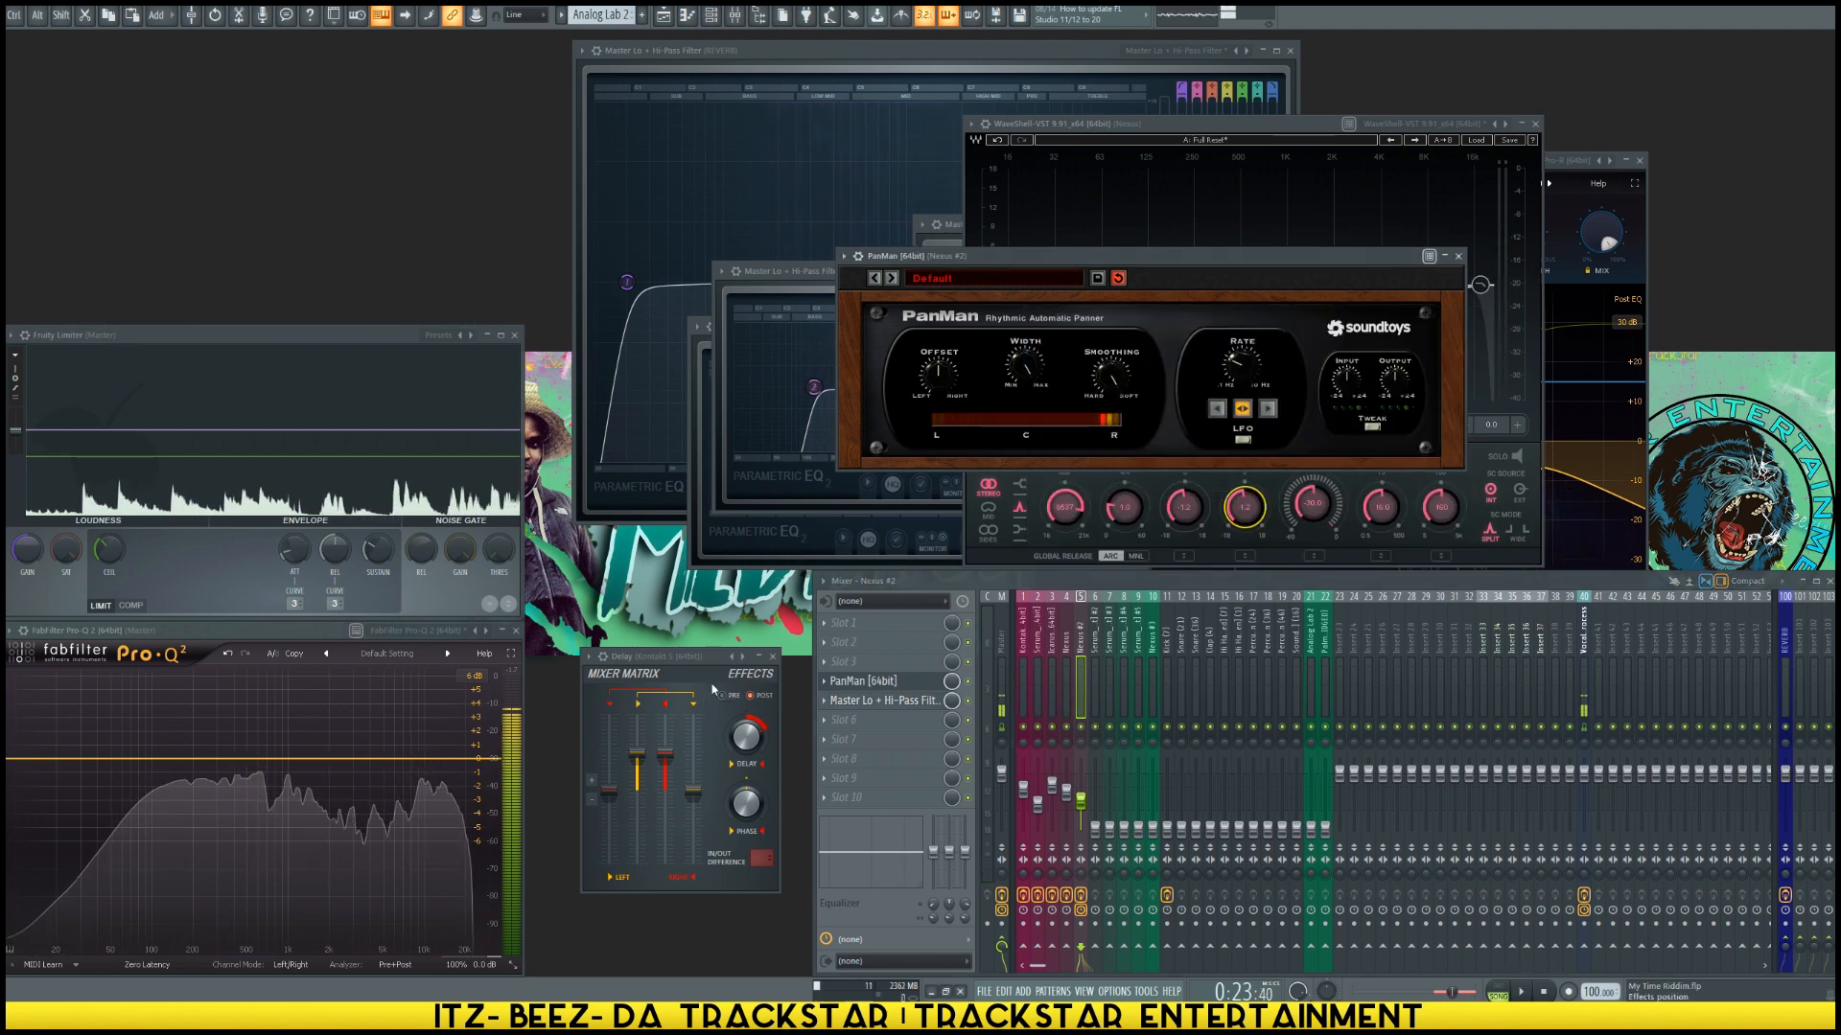
{"action": "left_click", "coordinate": [1535, 124]}
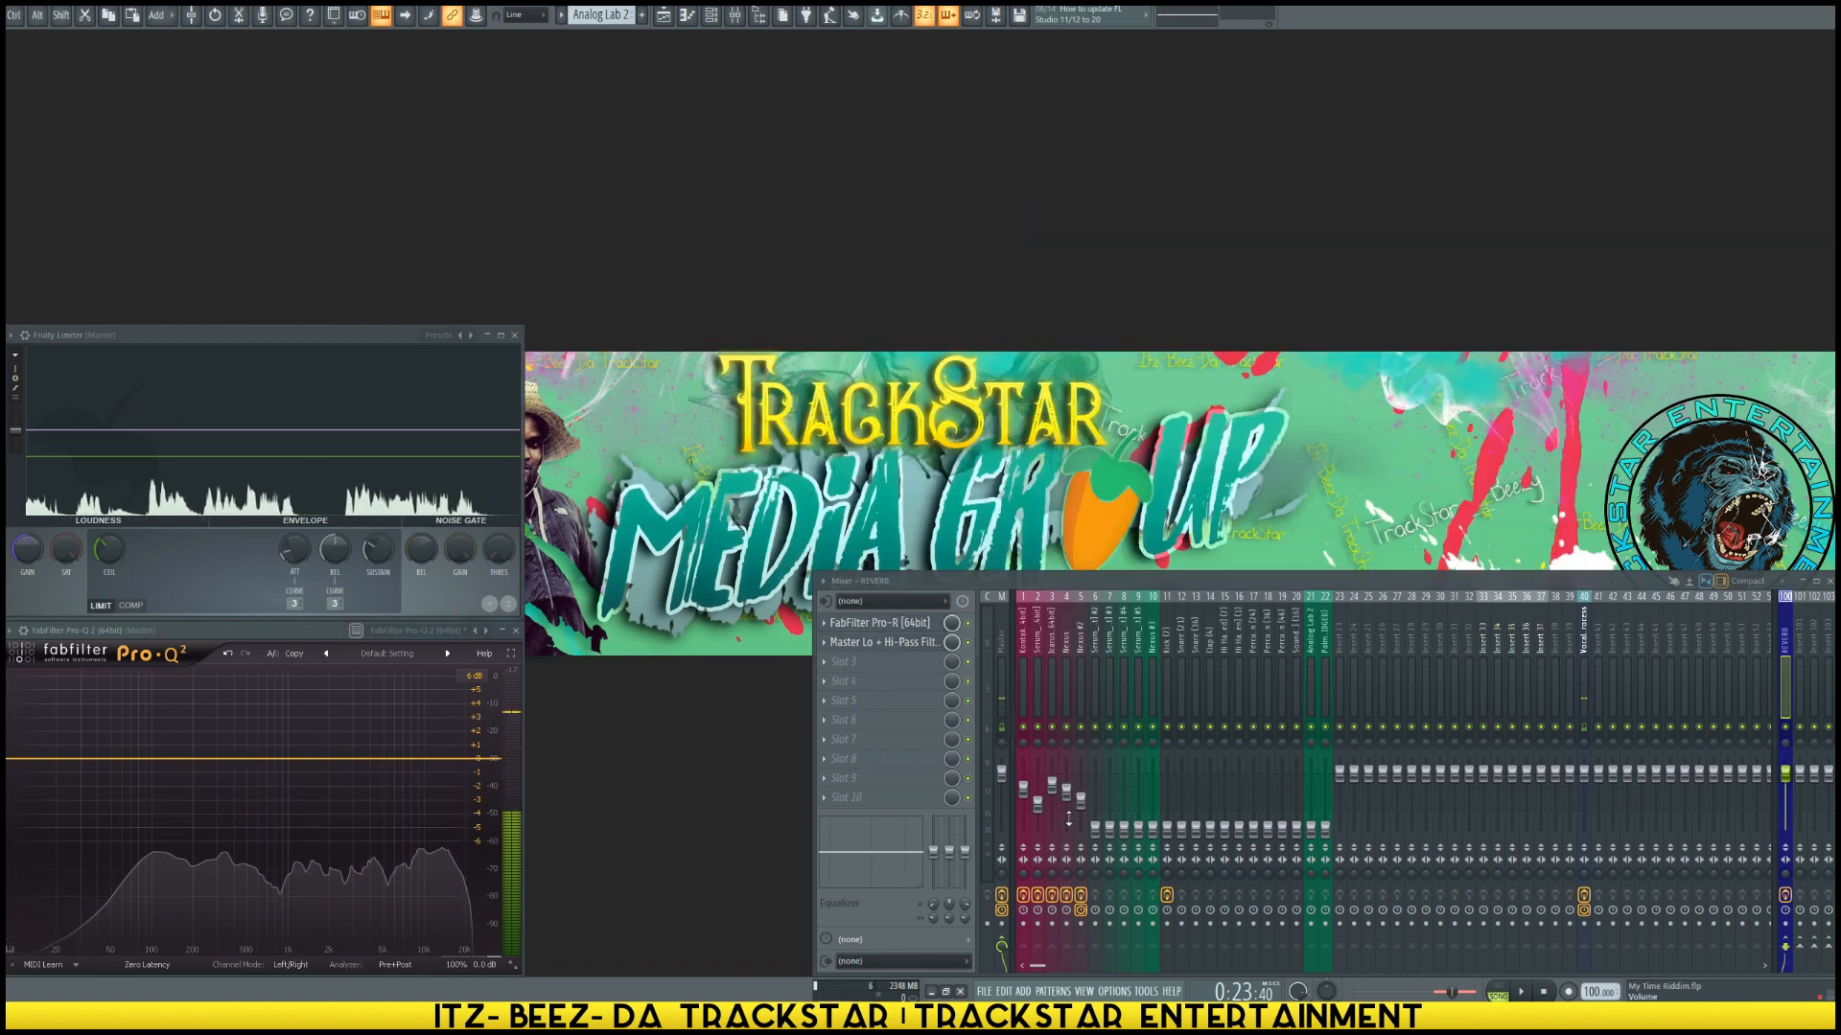
Step: Select the Serum_x64 #2 mixer track, reset its volume fader to the default level and play it in solo
{"action": "left_click", "coordinate": [1094, 686]}
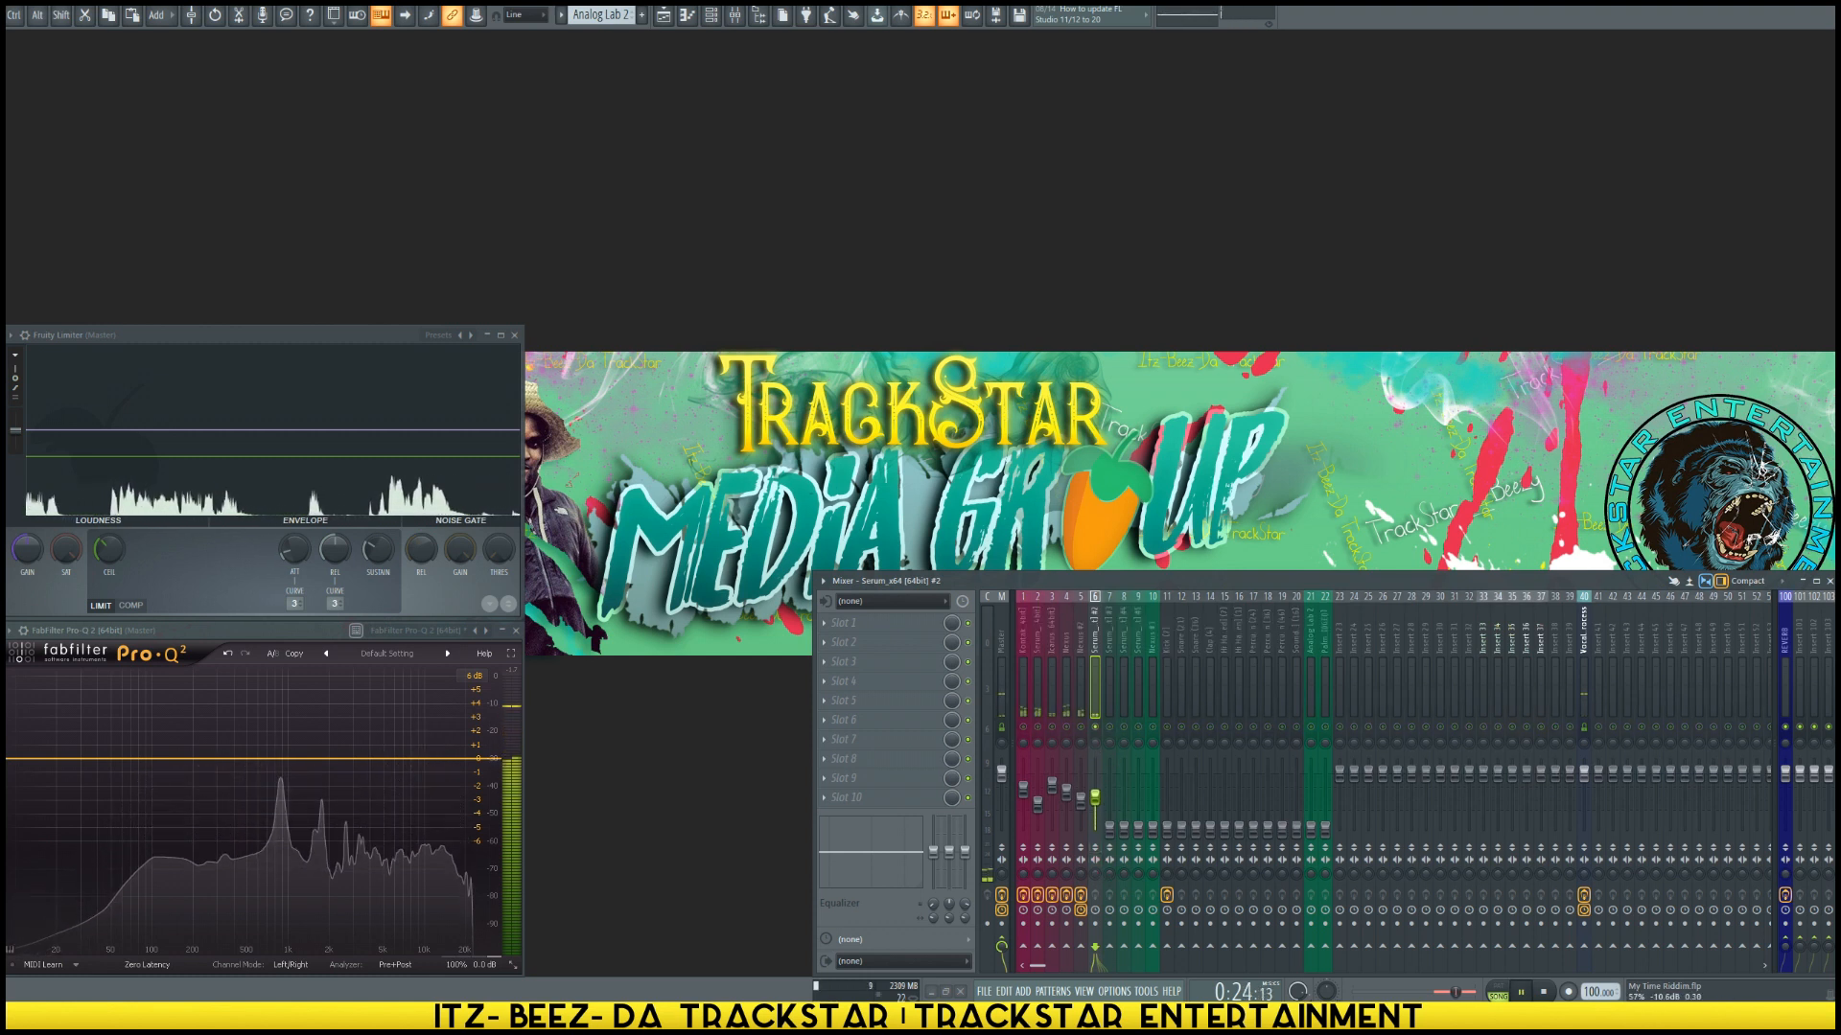
{"action": "left_click", "coordinate": [1100, 795], "text": "alt"}
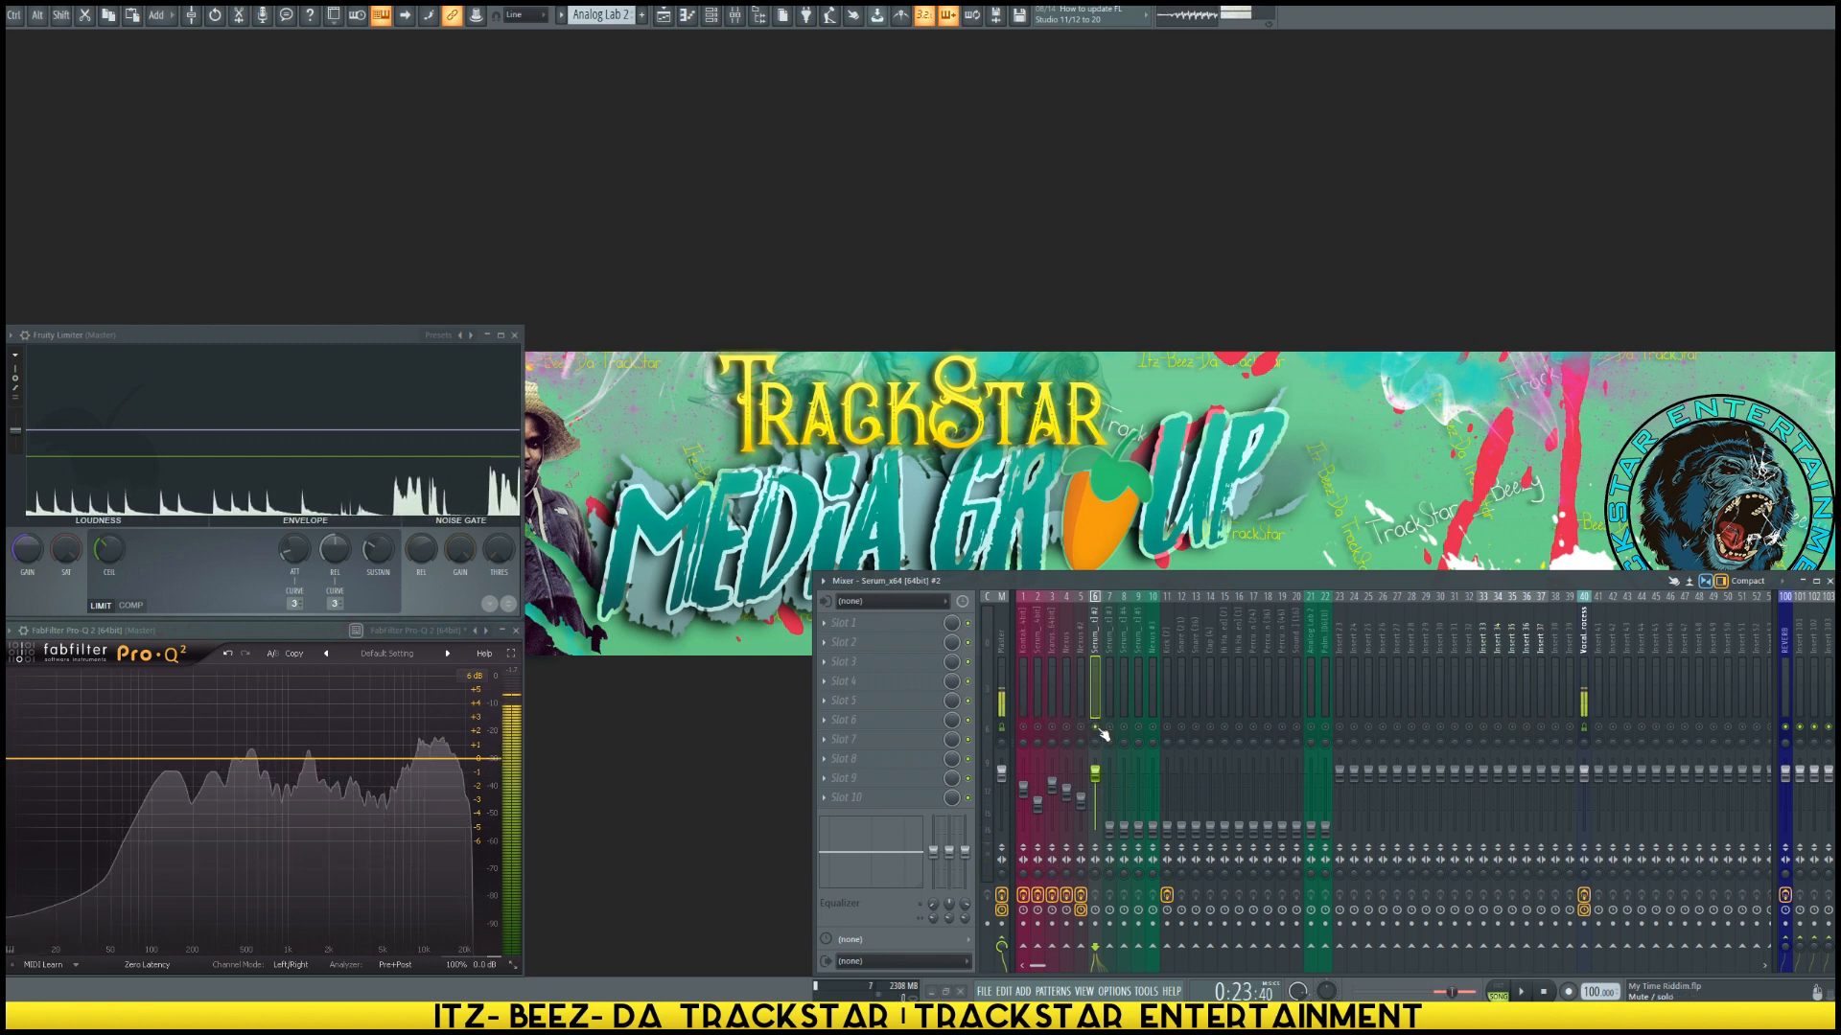
{"action": "key", "text": "space"}
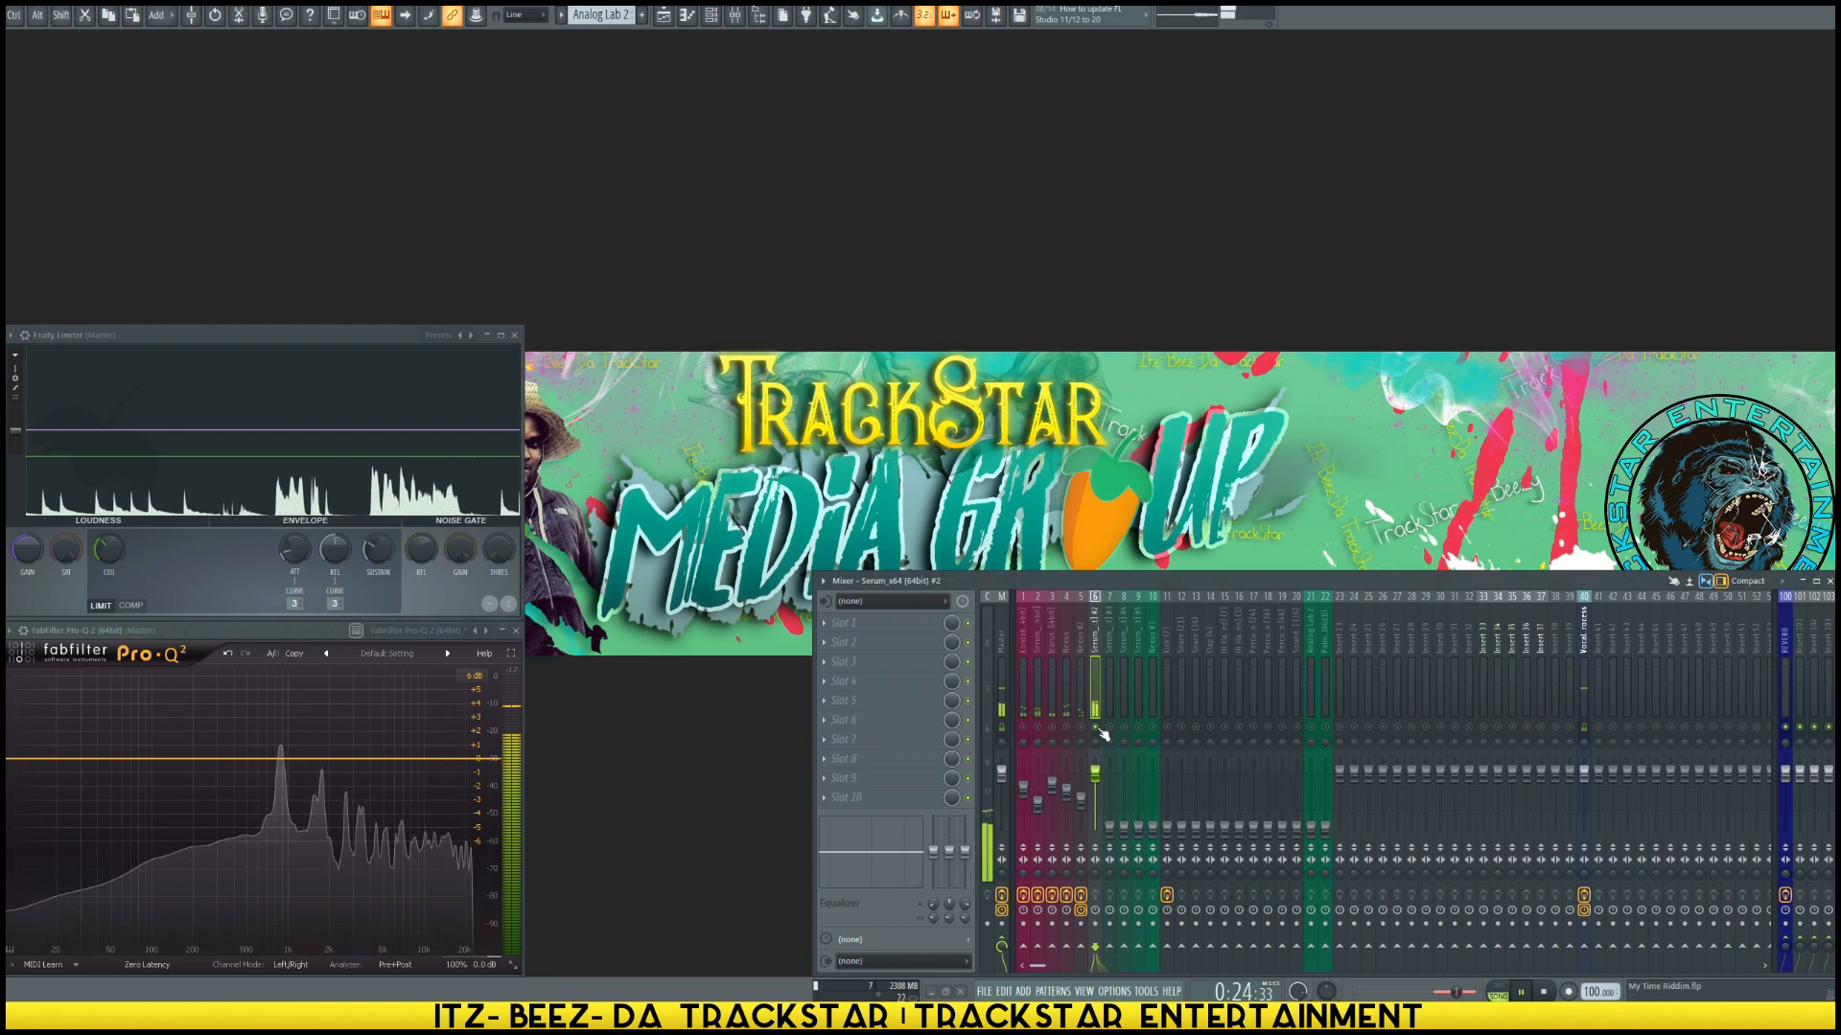
{"action": "key", "text": "space"}
Step: Load Fruity Parametric EQ 2 into the first effect slot of the Serum_x64 #2 track
{"action": "left_click", "coordinate": [925, 625]}
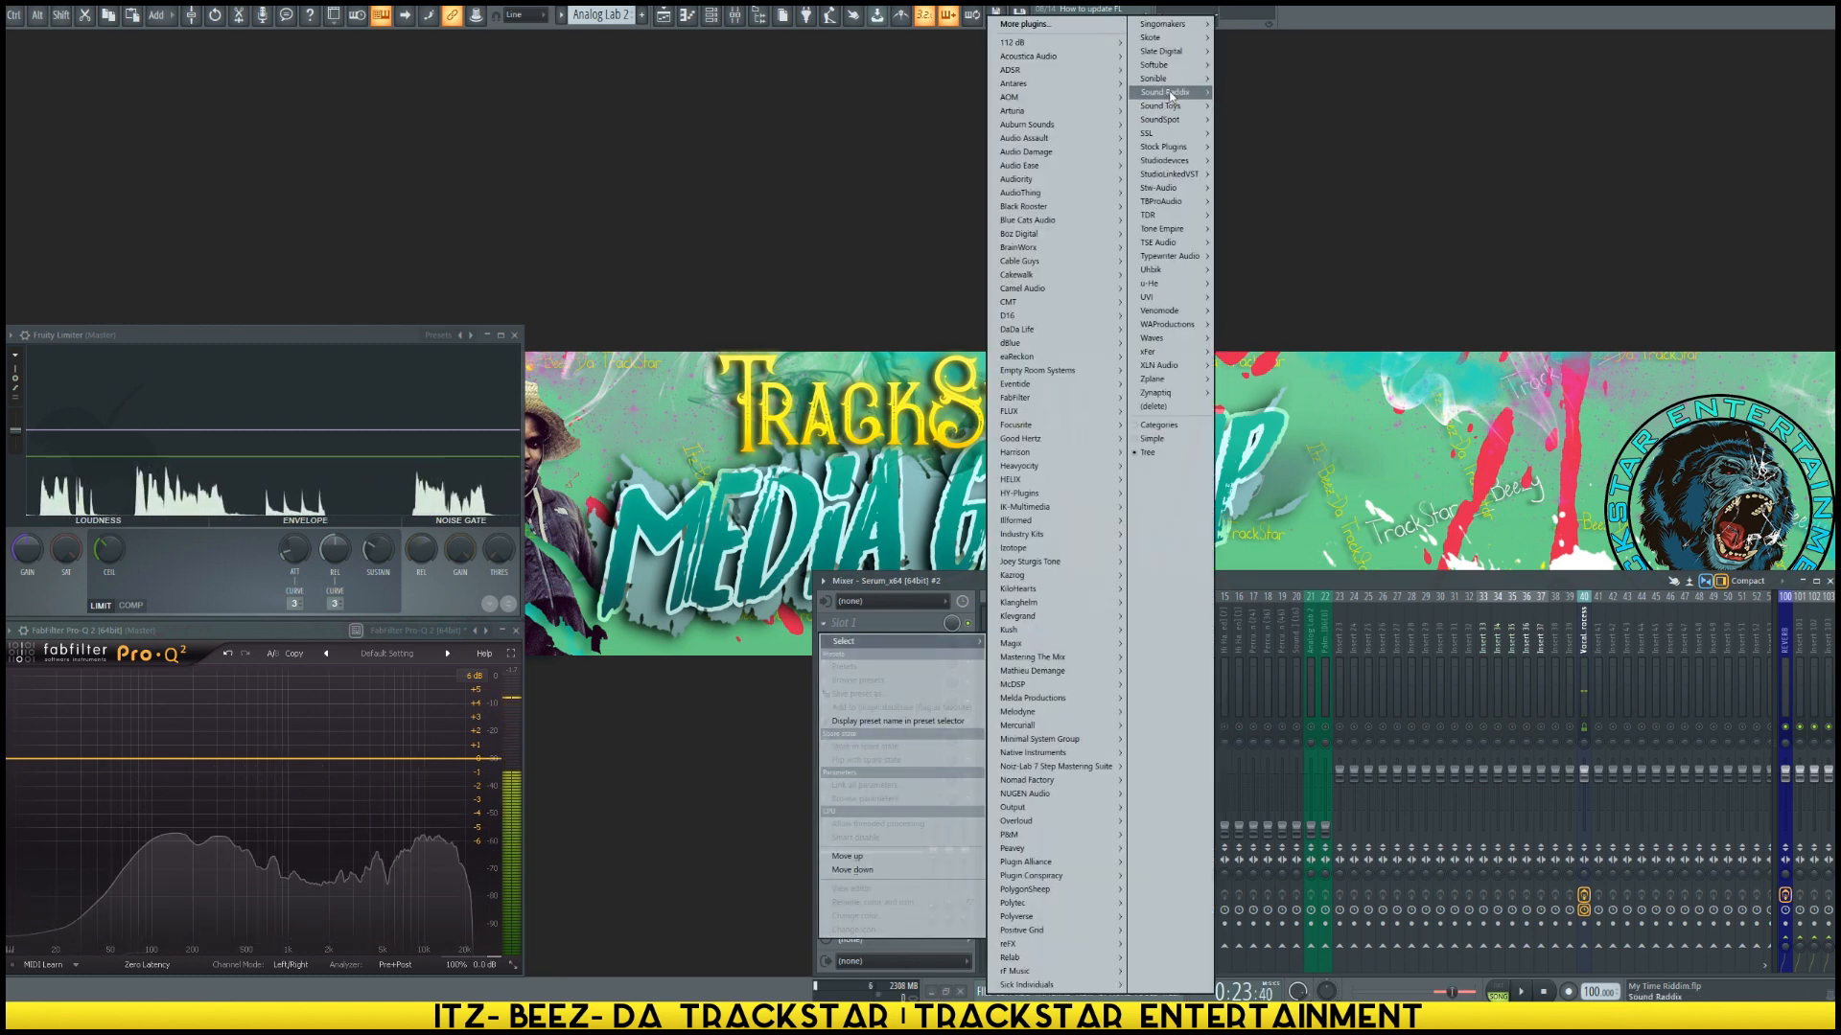
{"action": "mouse_move", "coordinate": [1176, 107]}
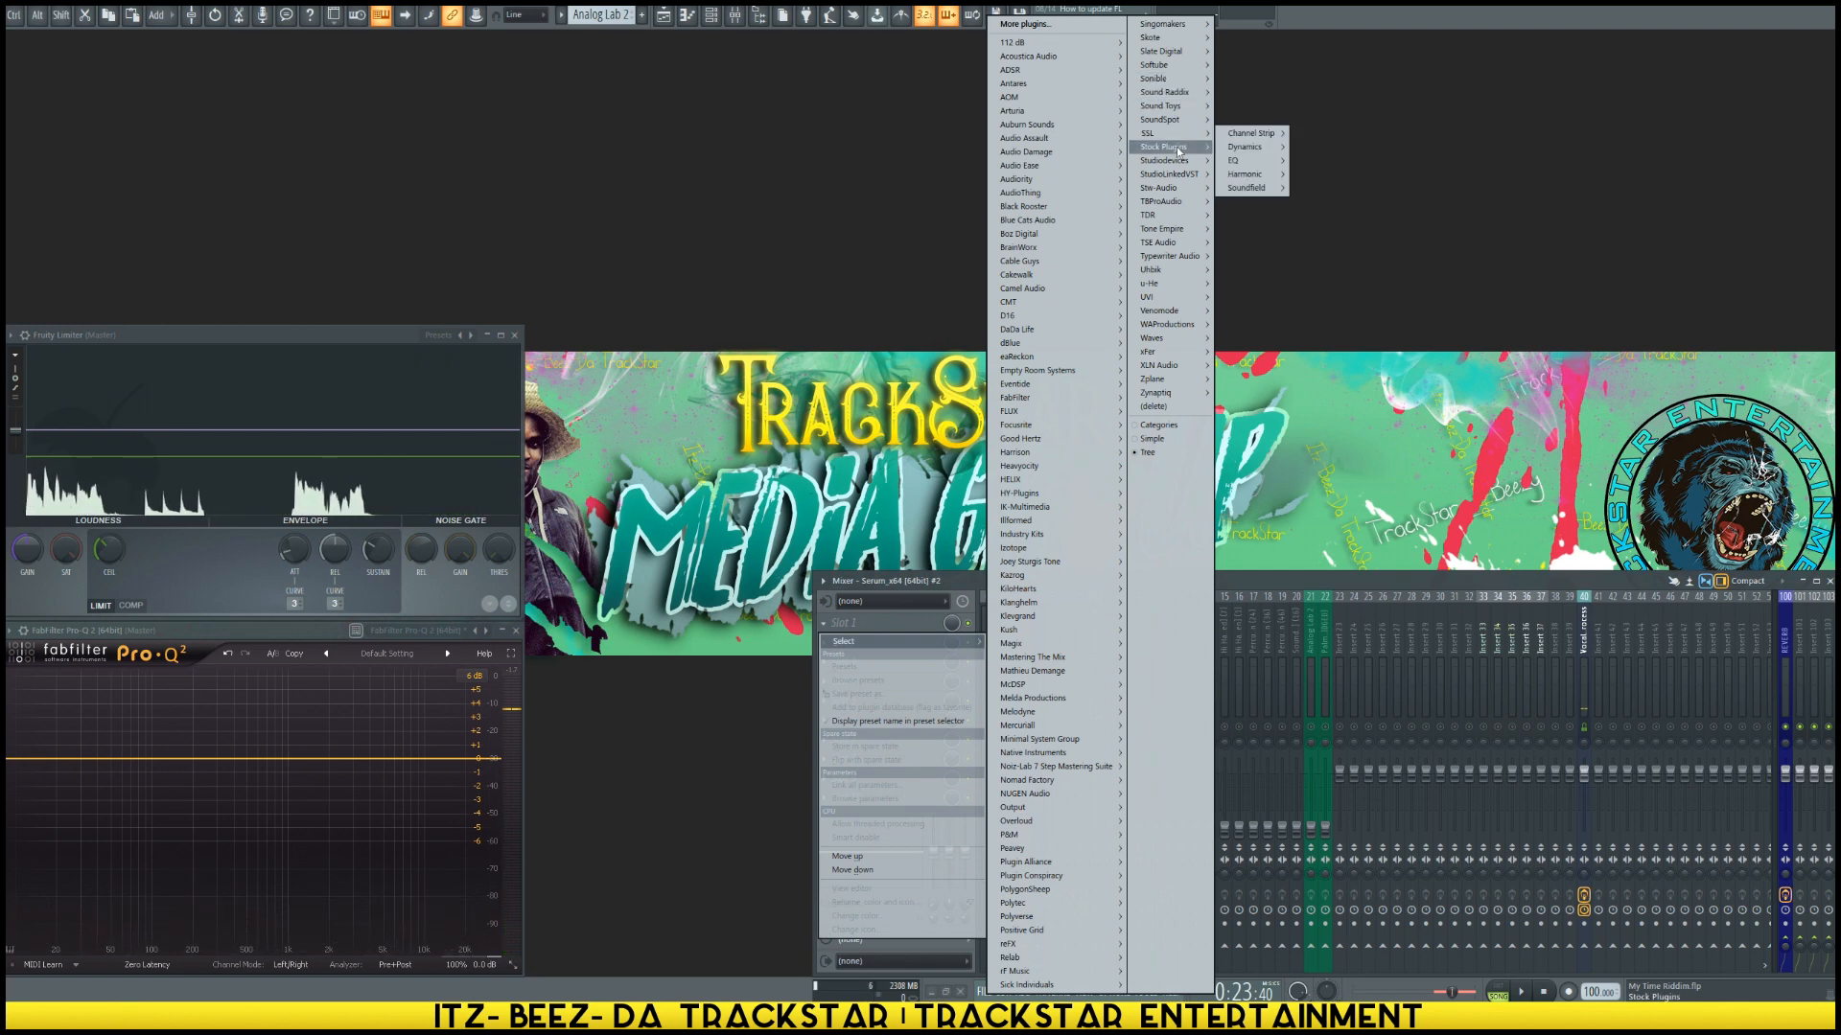
{"action": "mouse_move", "coordinate": [1202, 149]}
{"action": "left_click", "coordinate": [1335, 161]}
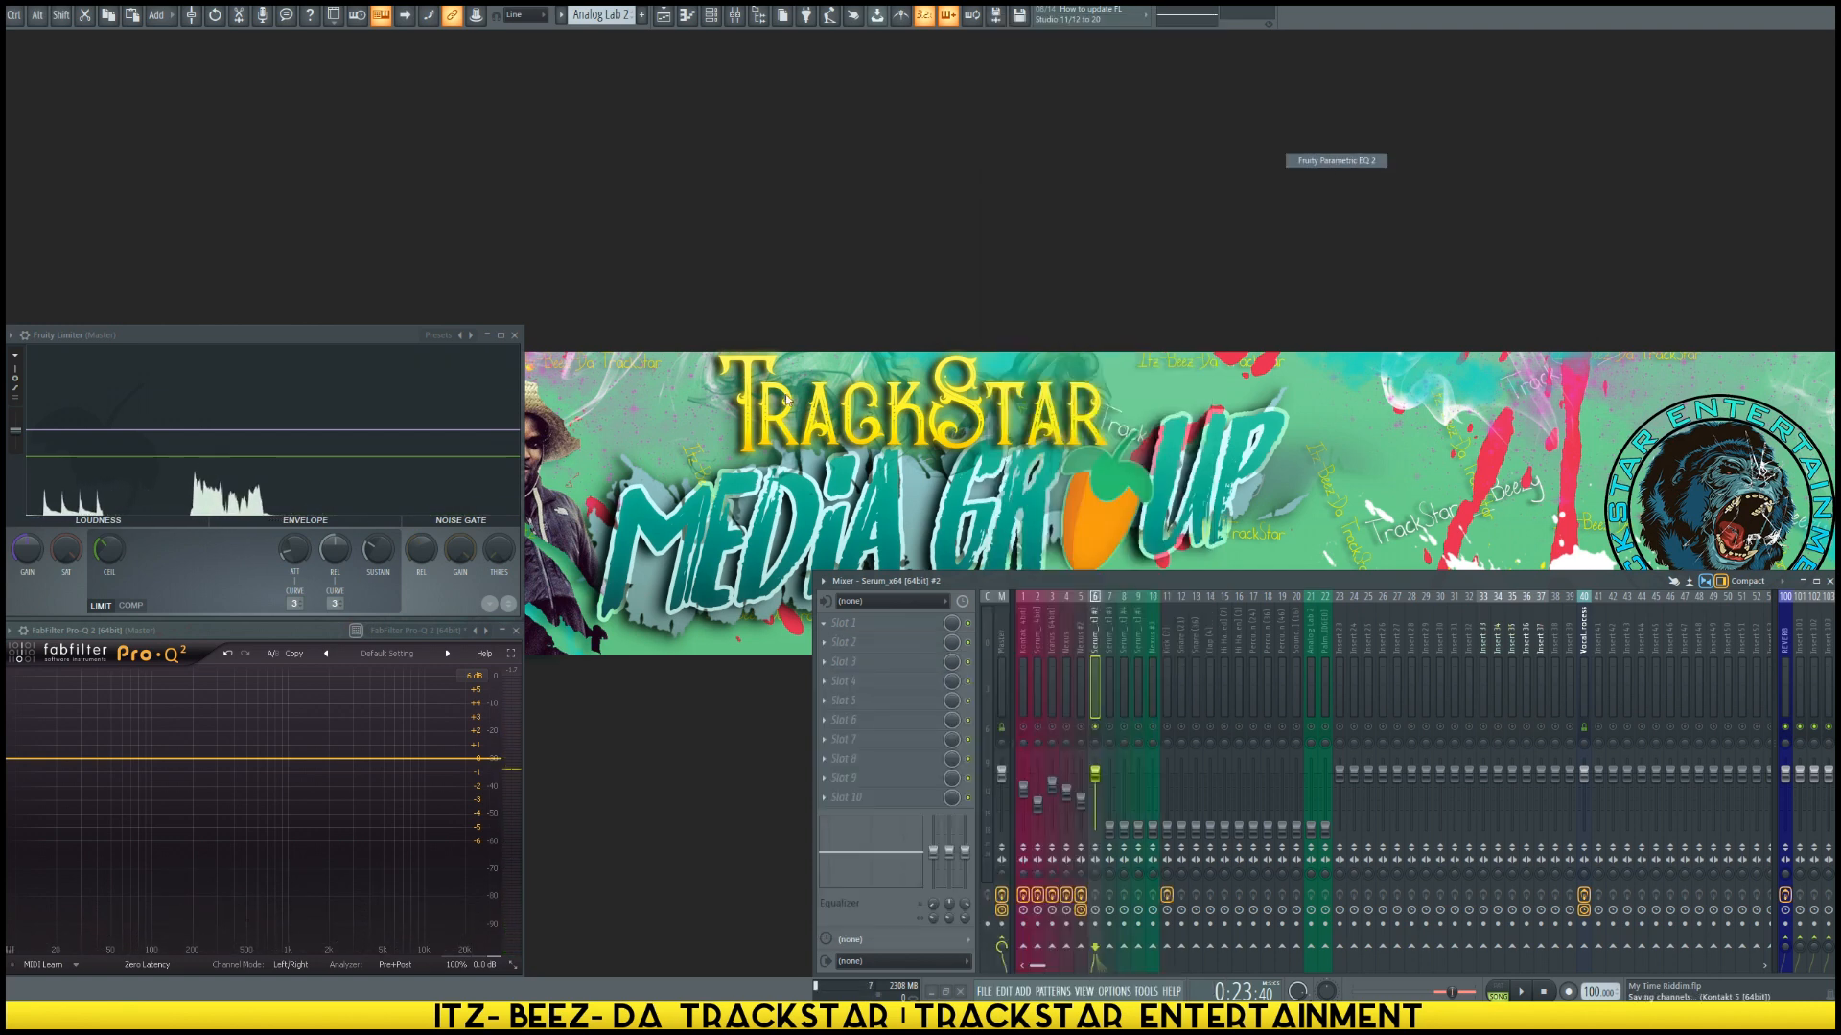
Step: Move the Fruity Parametric EQ 2 window above the mixer and play the Serum_x64 #2 track in solo
{"action": "left_click_drag", "start_coordinate": [407, 219], "coordinate": [1279, 208]}
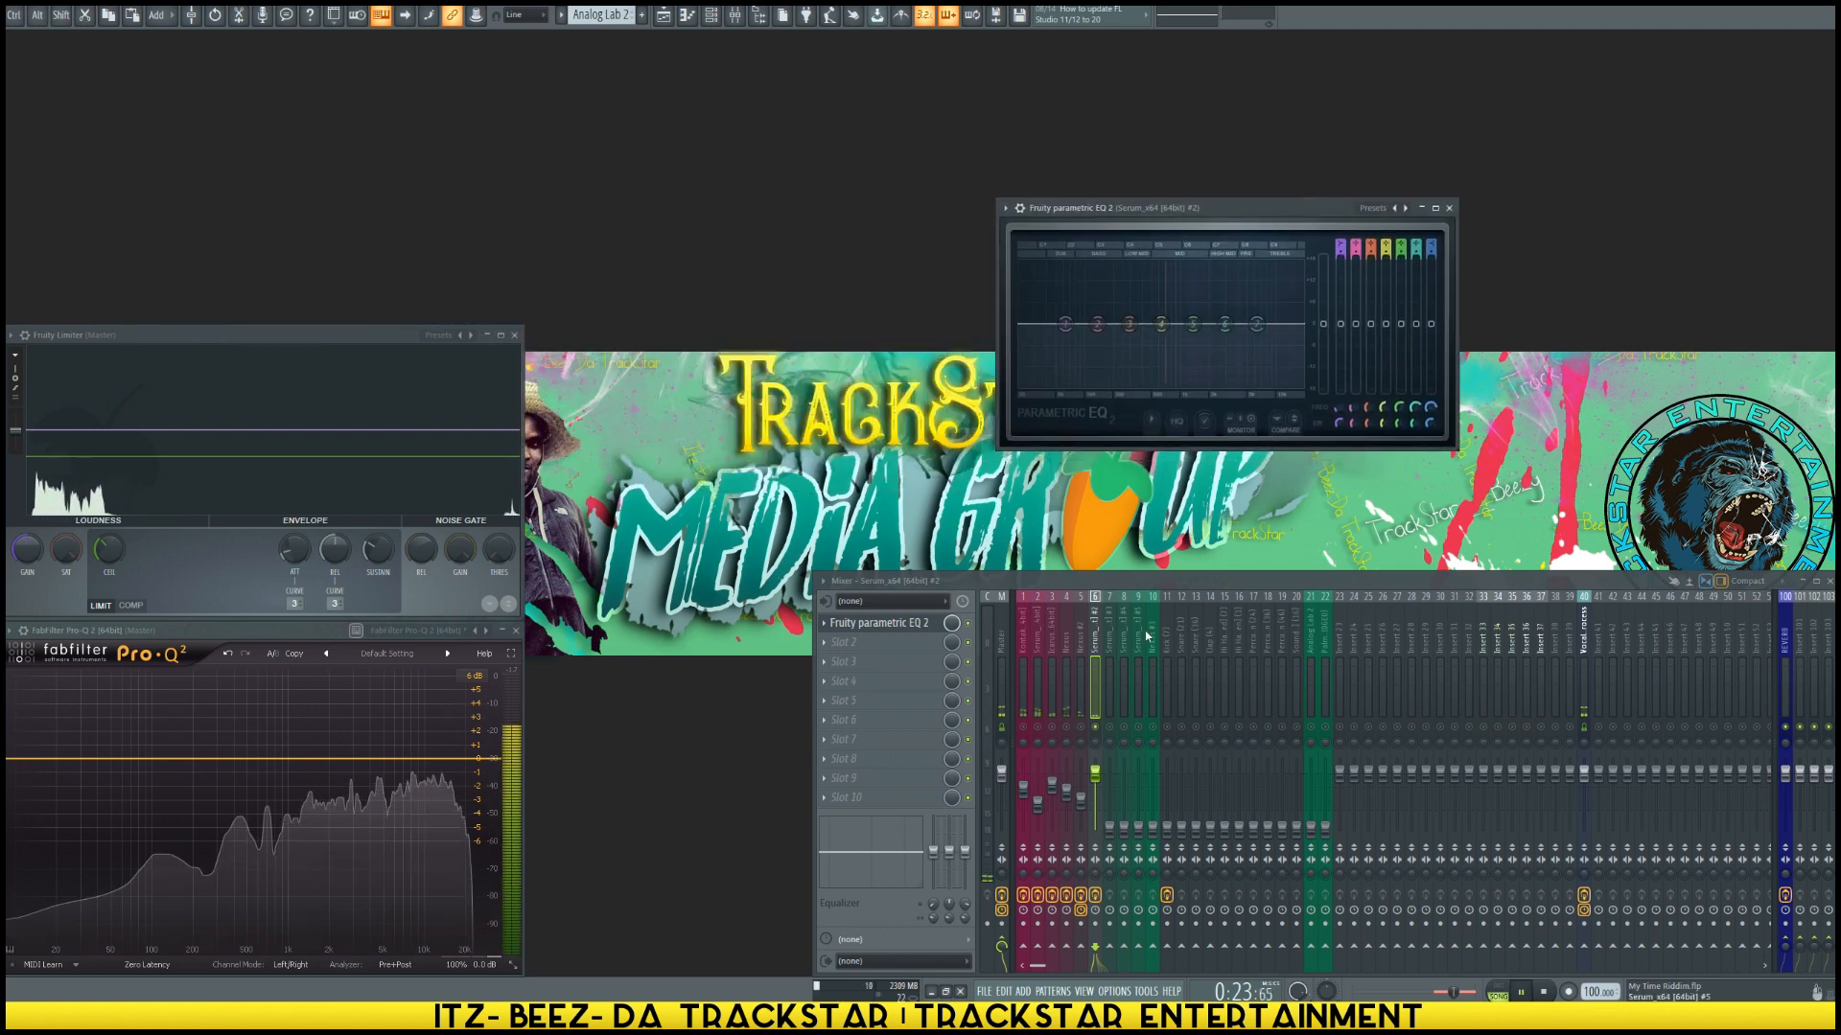
{"action": "right_click", "coordinate": [1096, 731]}
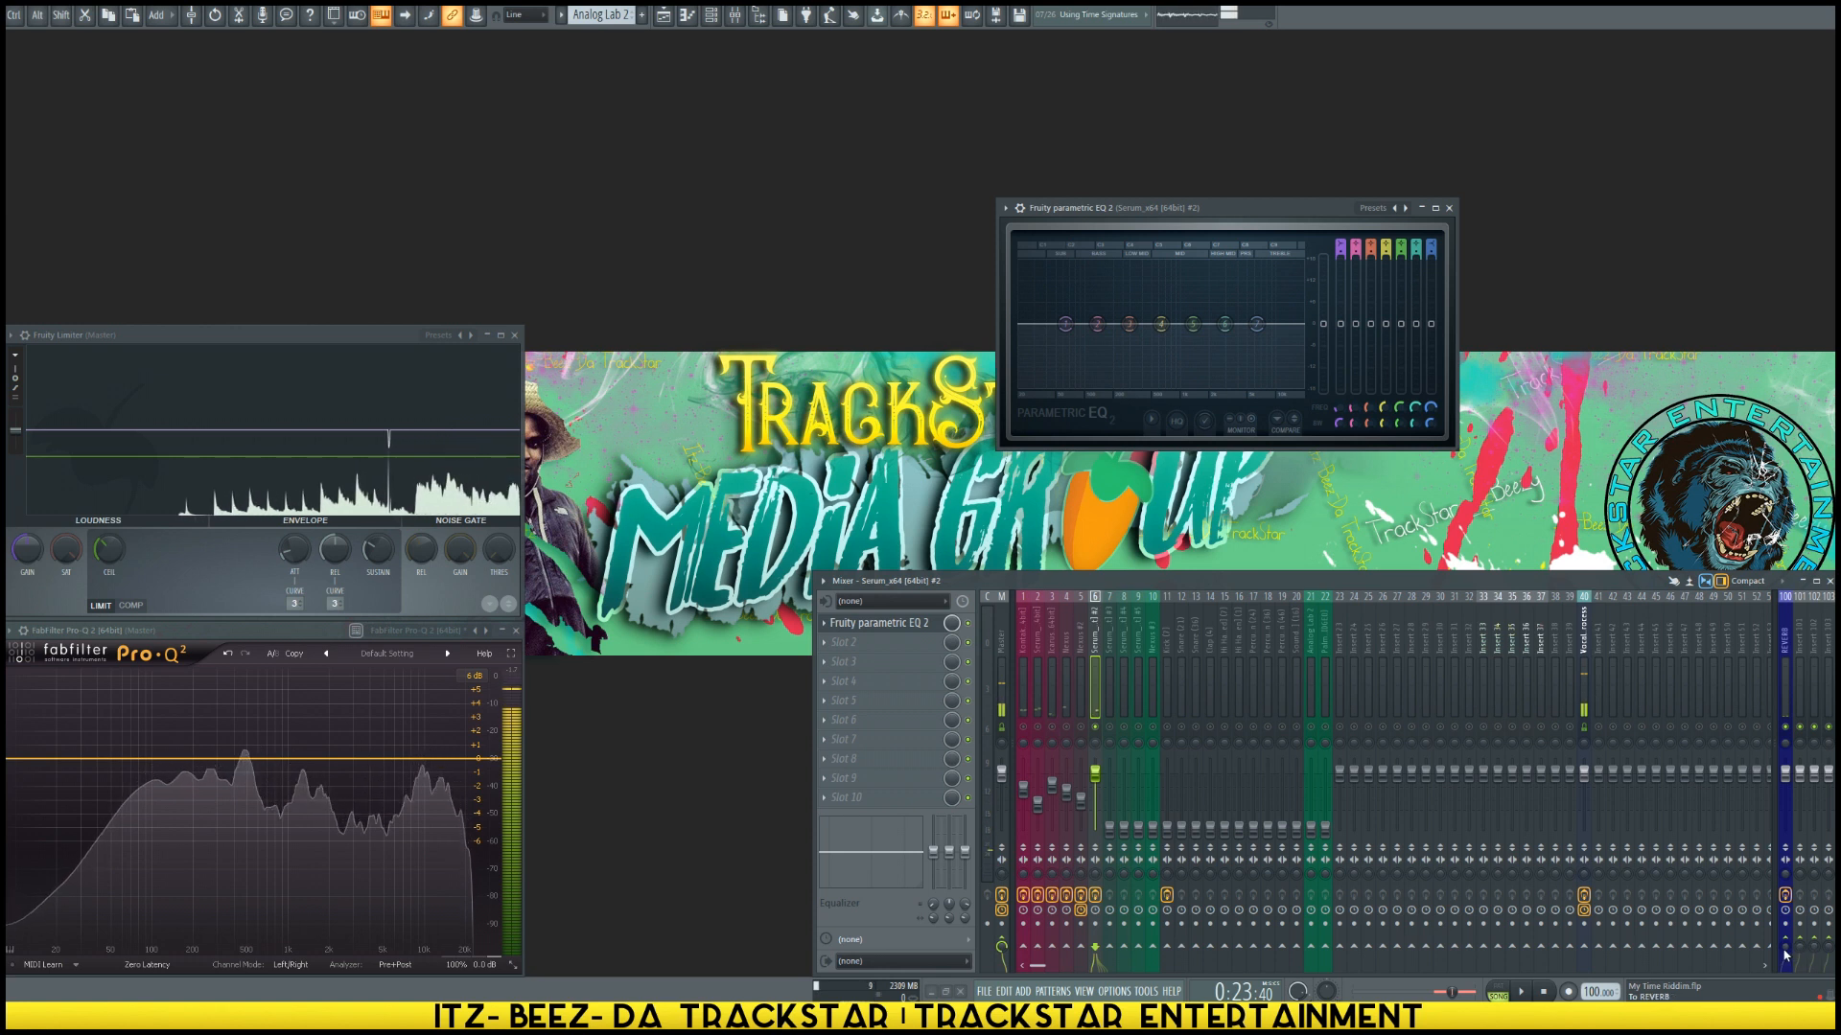
{"action": "key", "text": "space"}
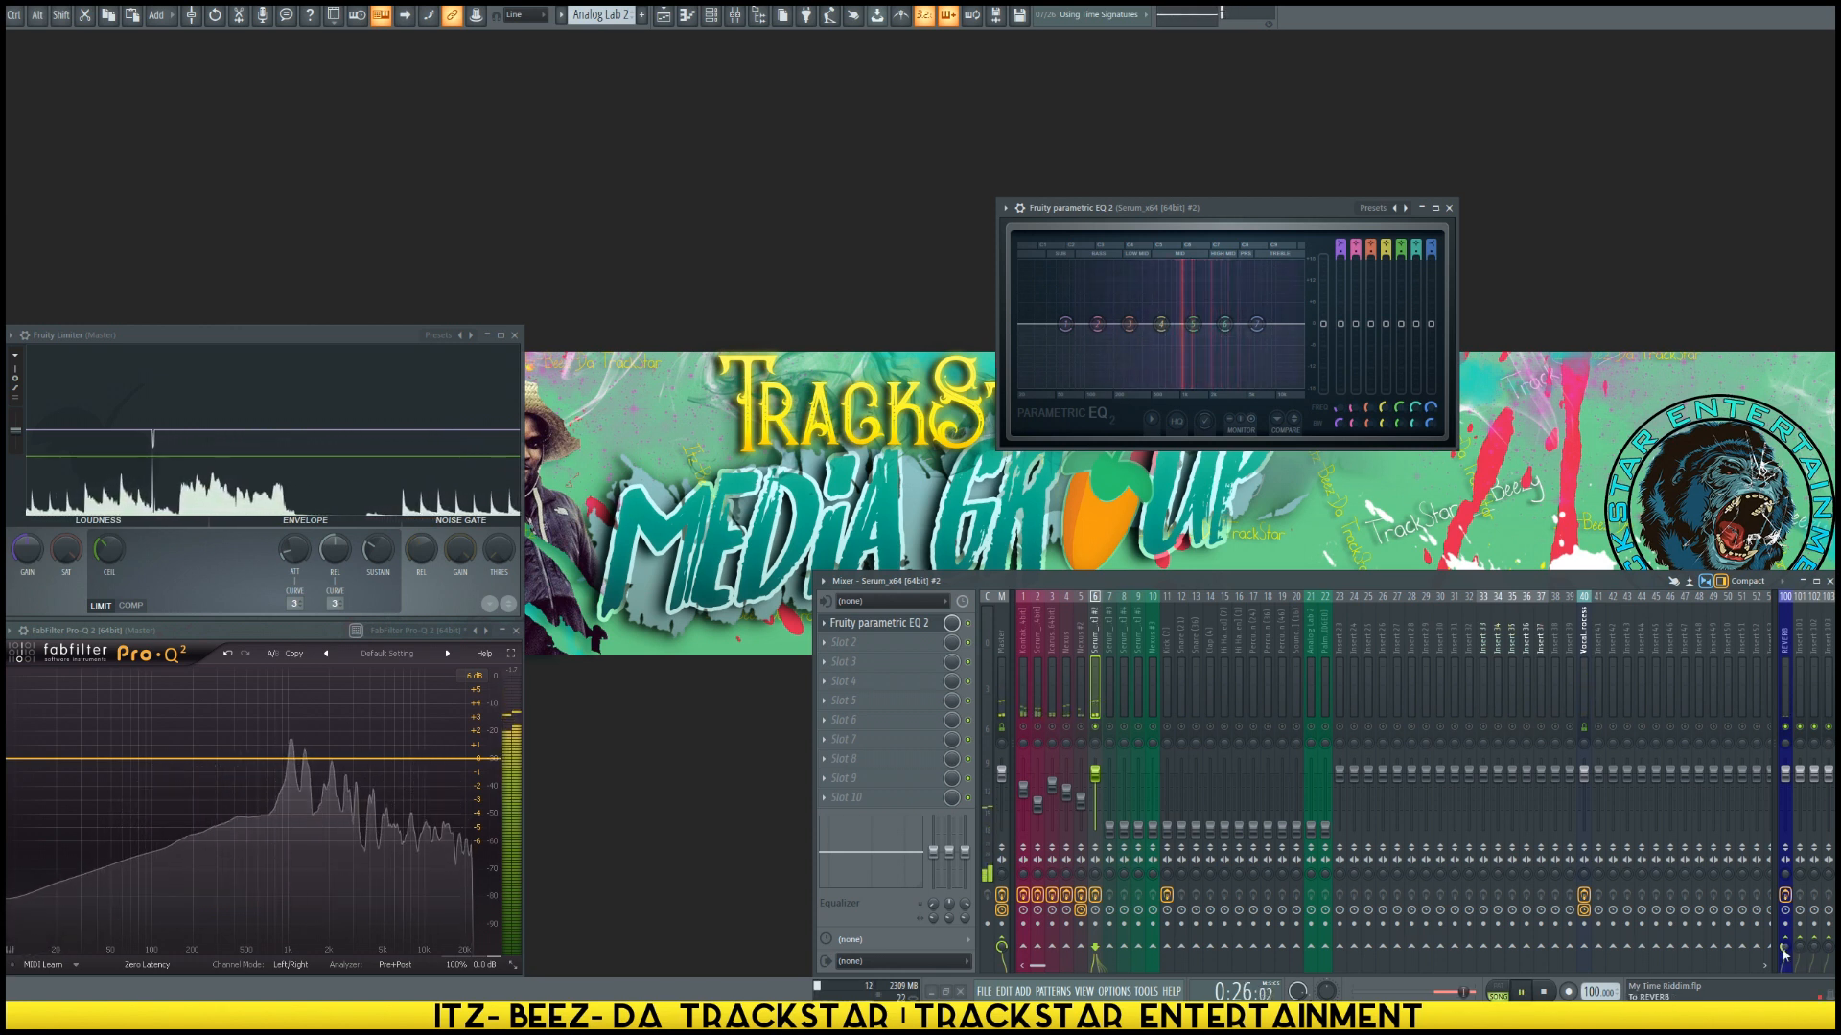
{"action": "key", "text": "space"}
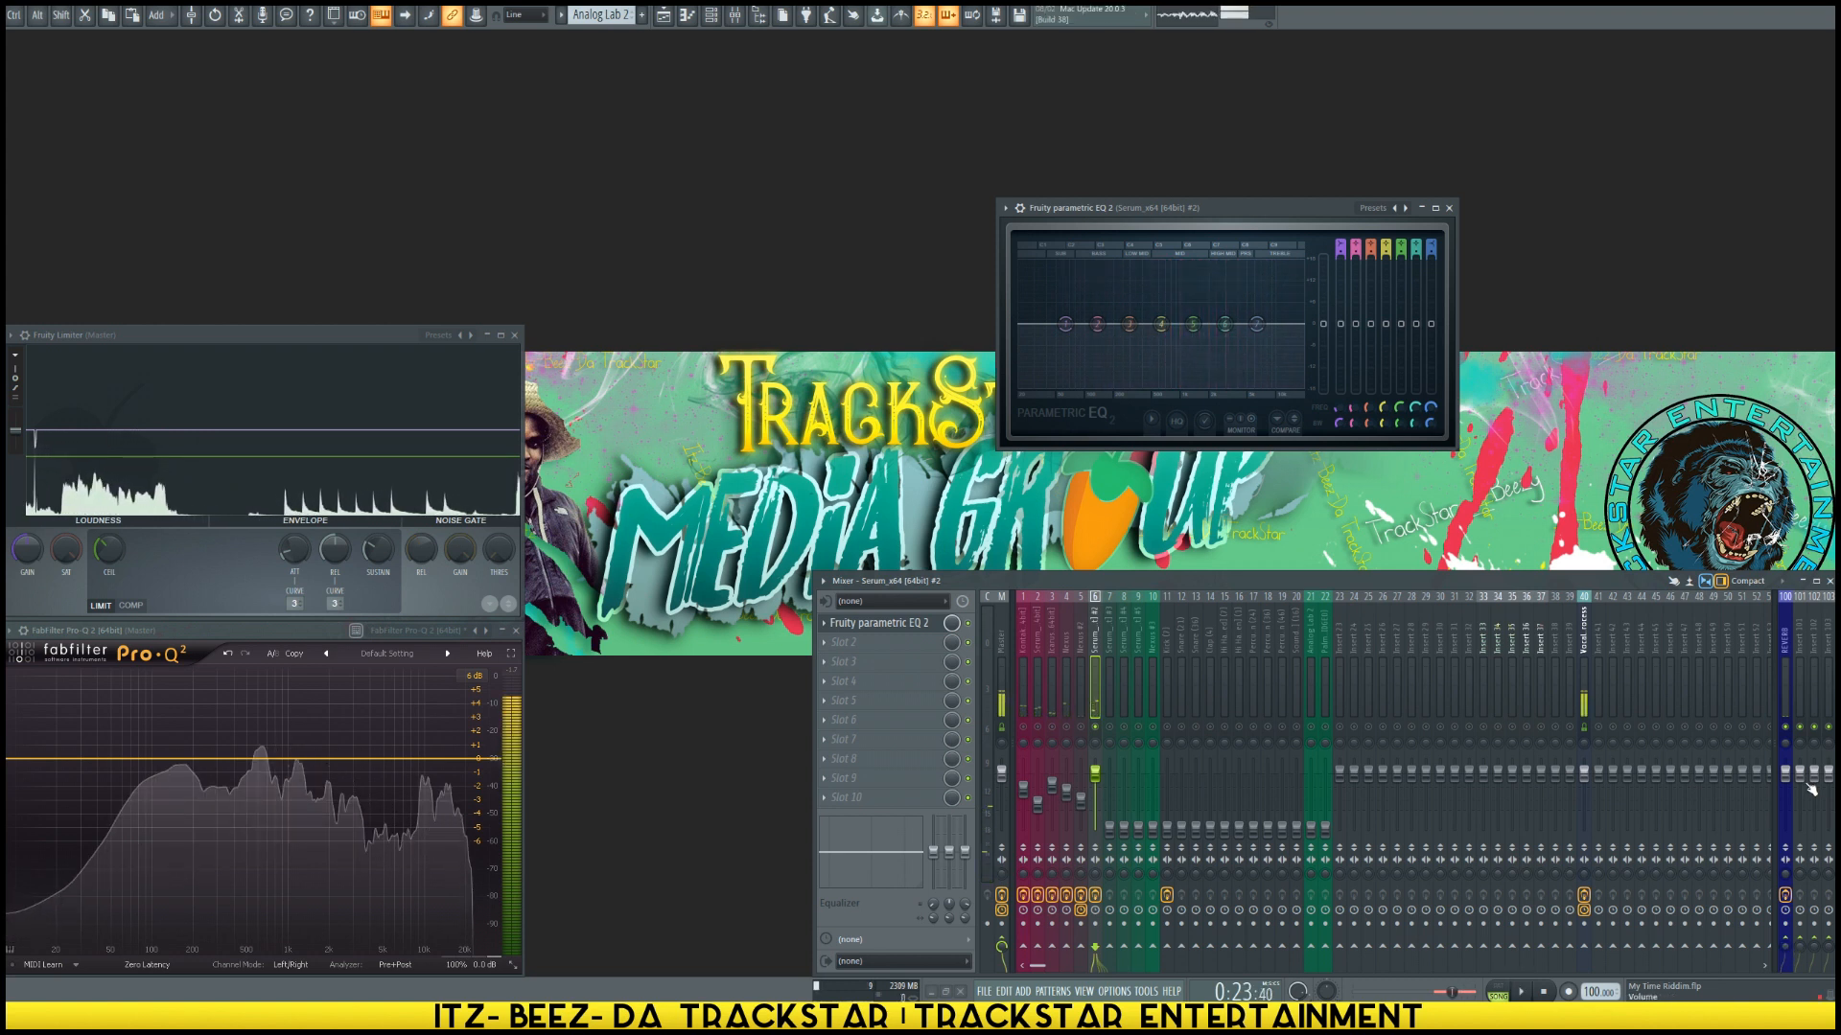
Step: Rename mixer insert 101, next to the REVERB track, as "224 REVERB" and give it a pinkish-red colour
{"action": "left_click", "coordinate": [1788, 646]}
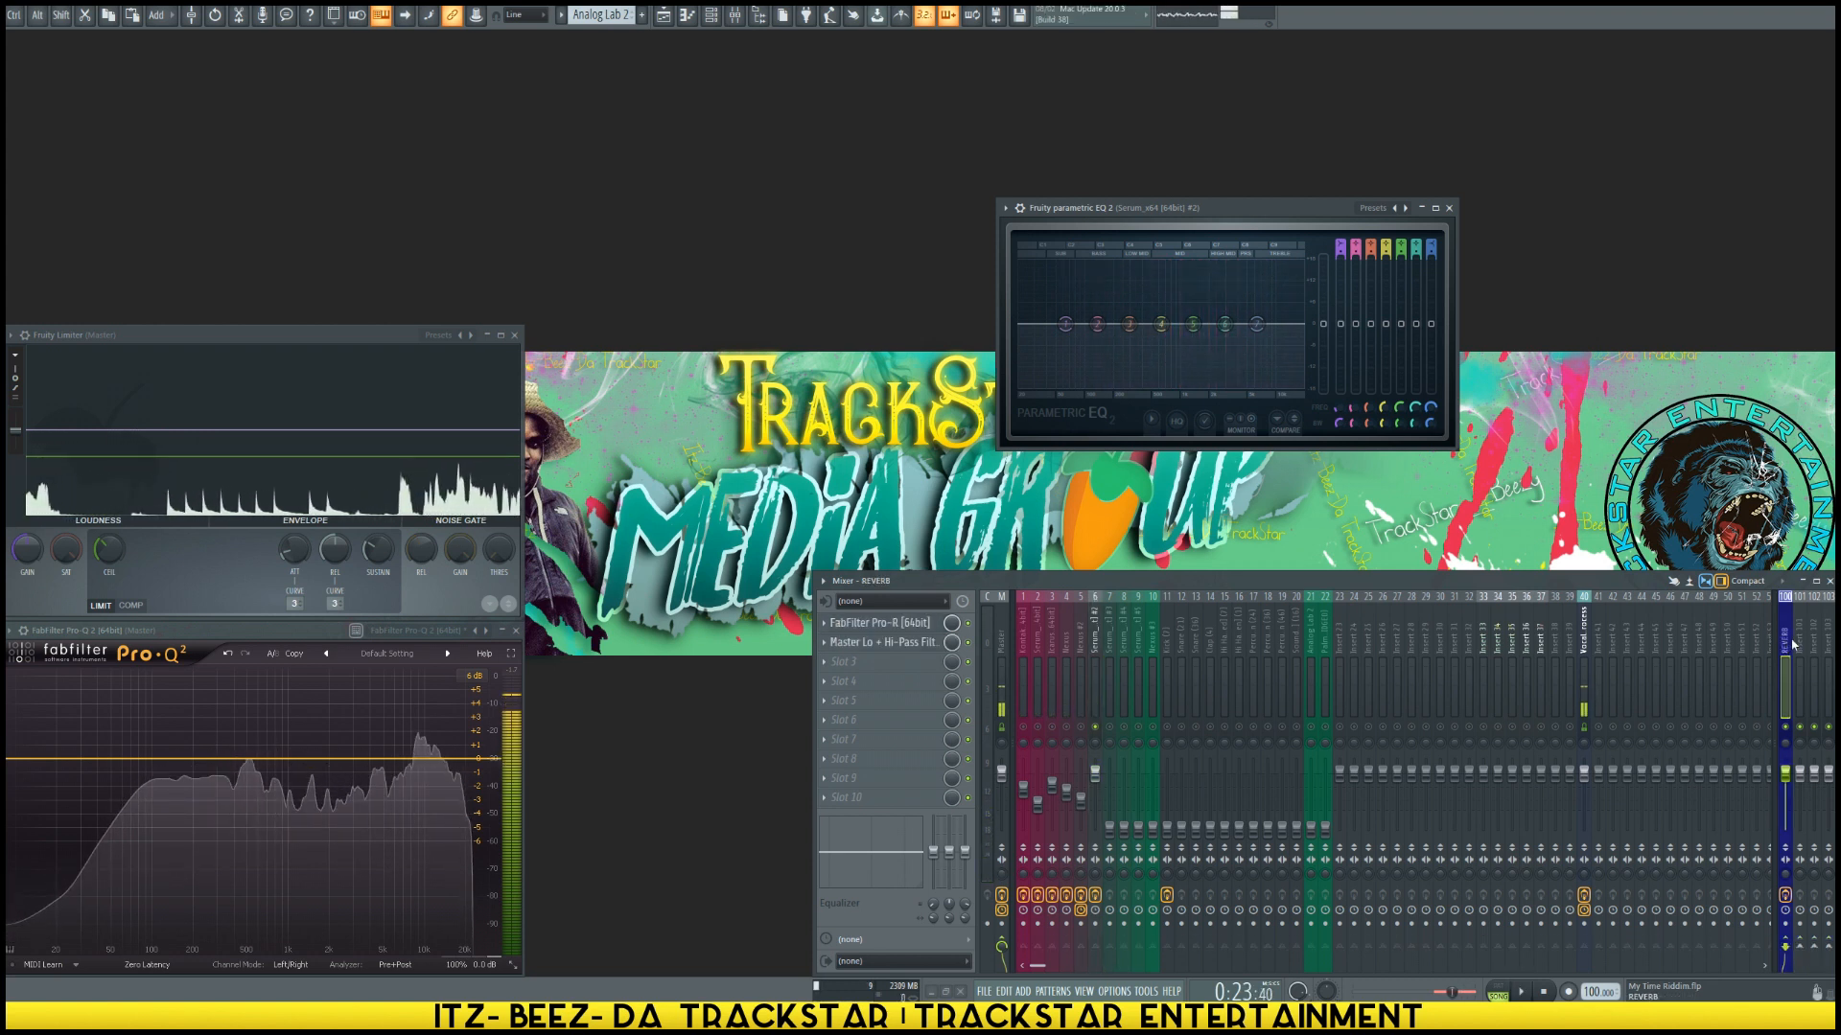
{"action": "right_click", "coordinate": [1799, 641]}
{"action": "left_click", "coordinate": [1769, 611]}
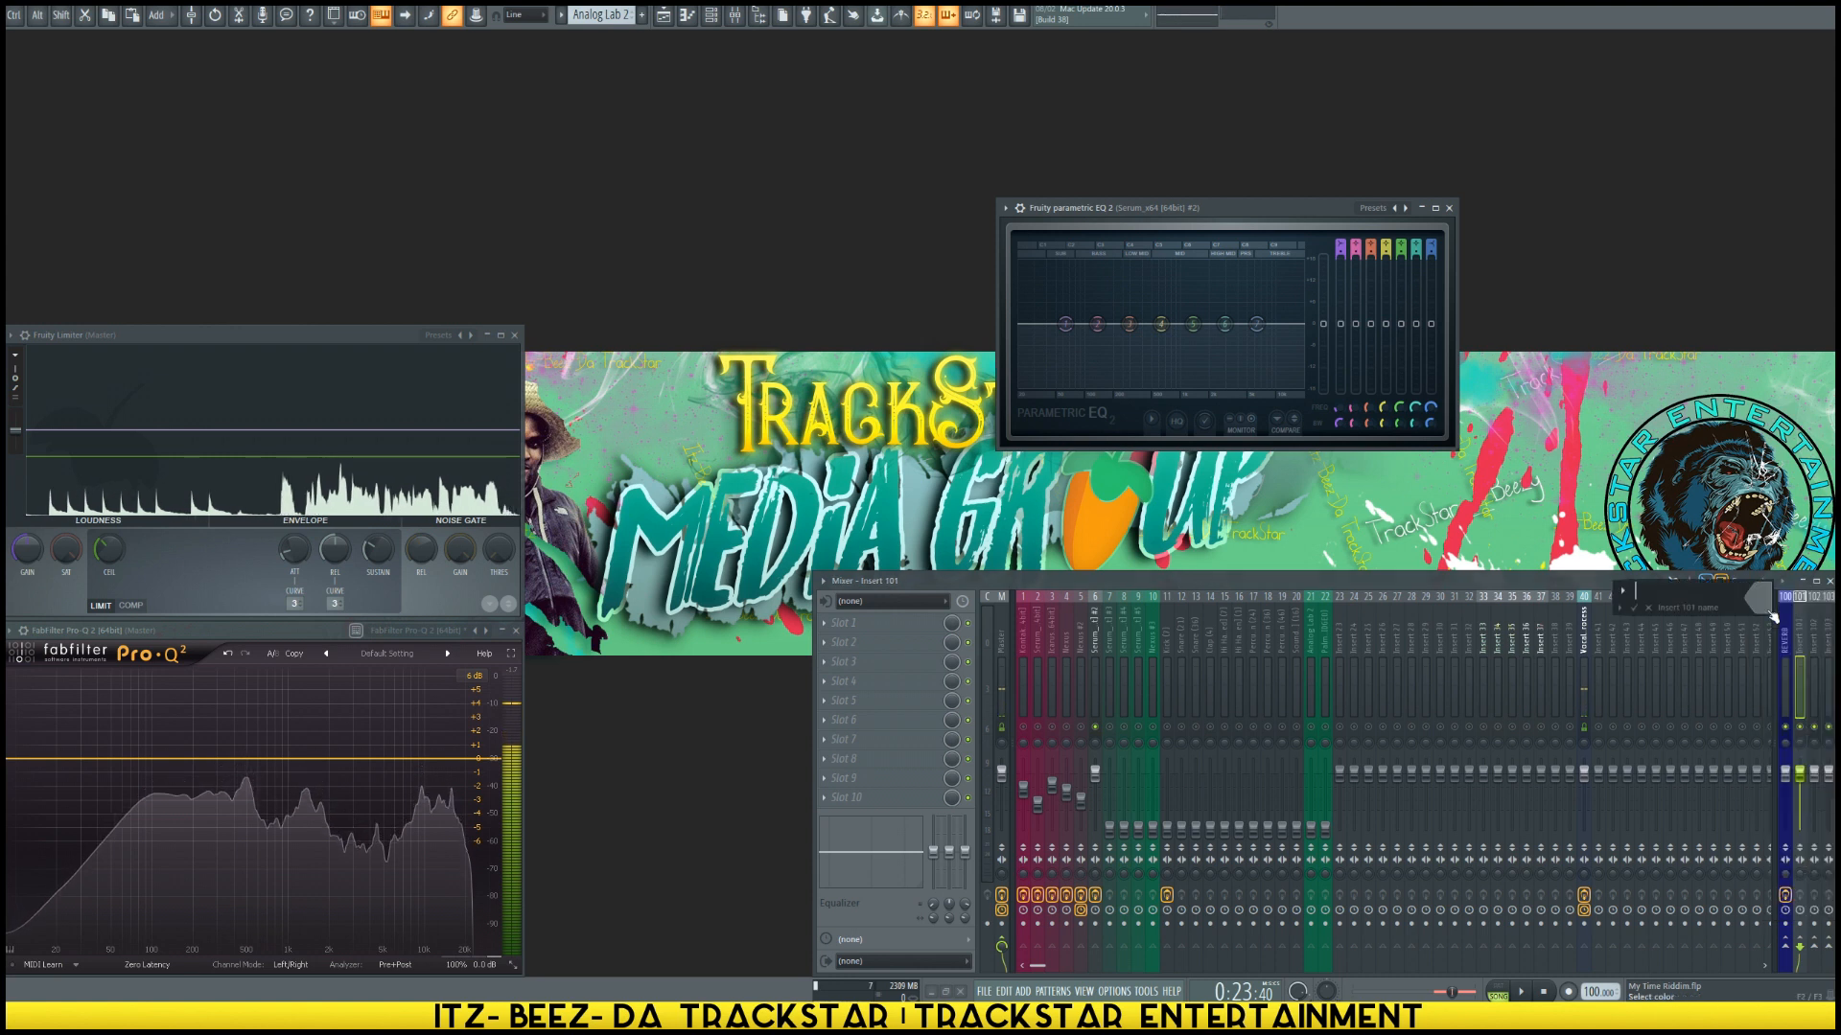
{"action": "key", "text": "shift"}
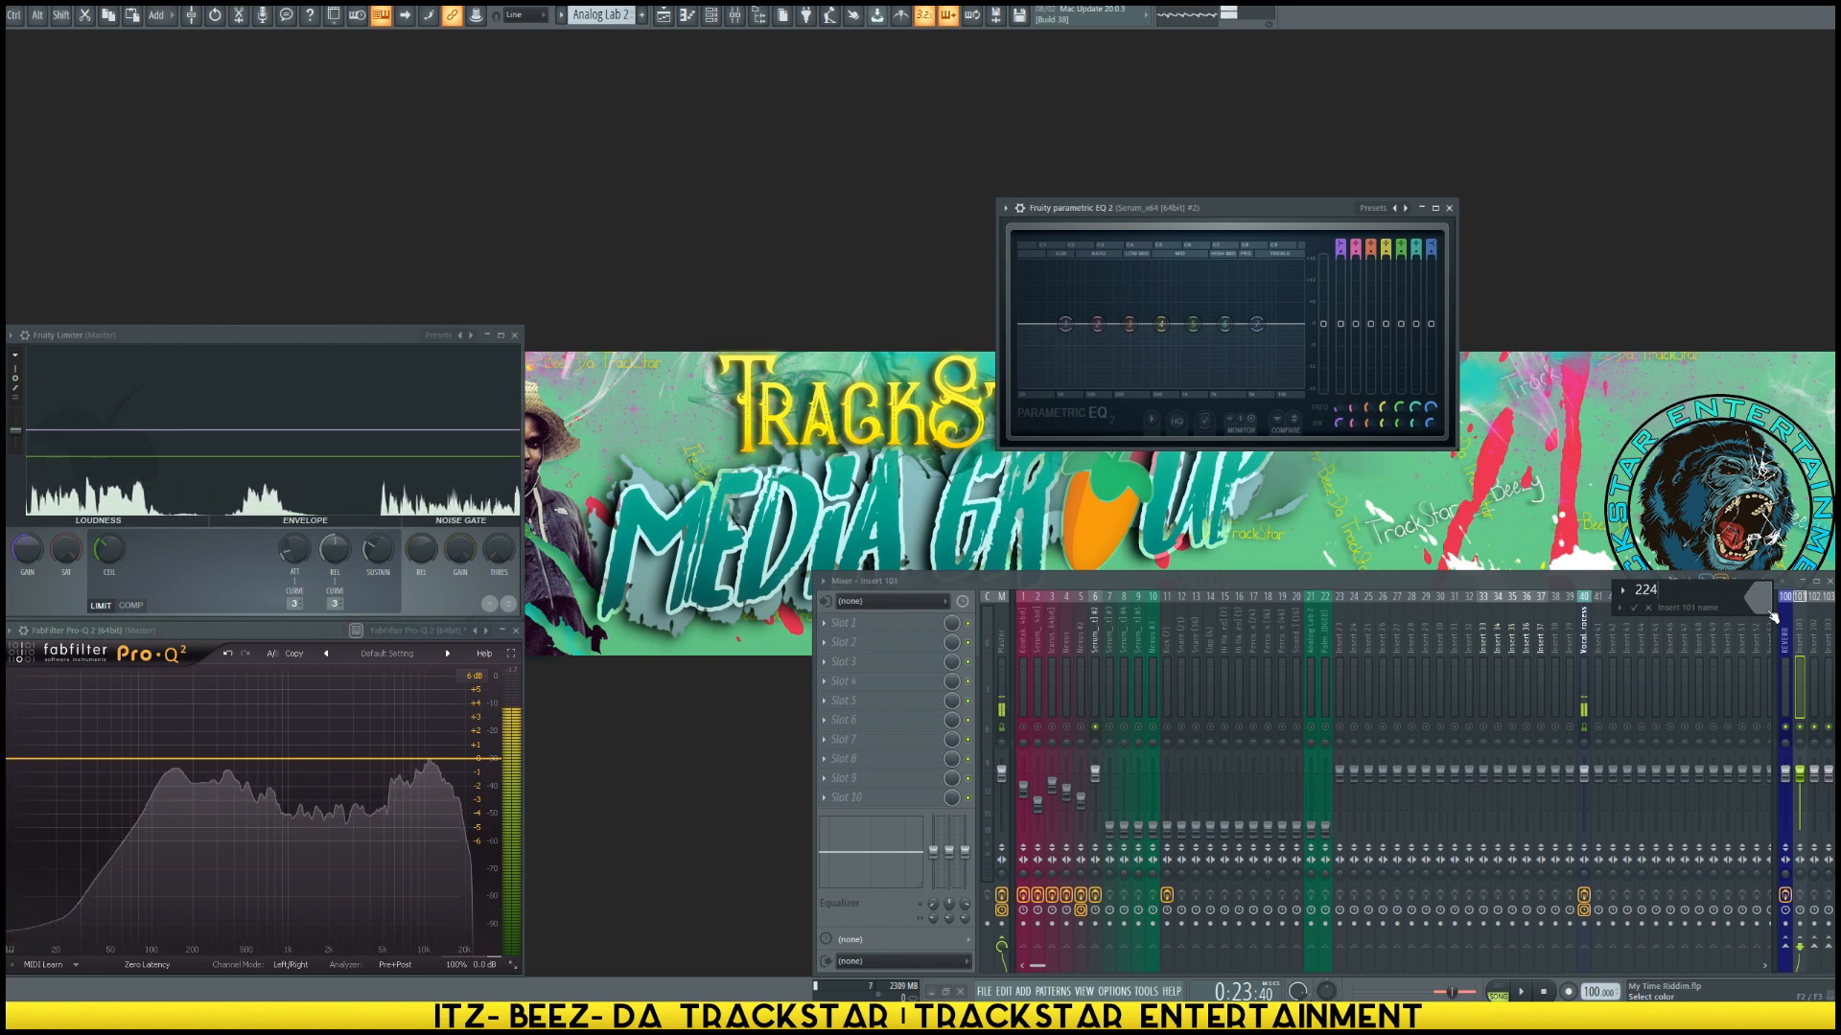
{"action": "key", "text": "shift"}
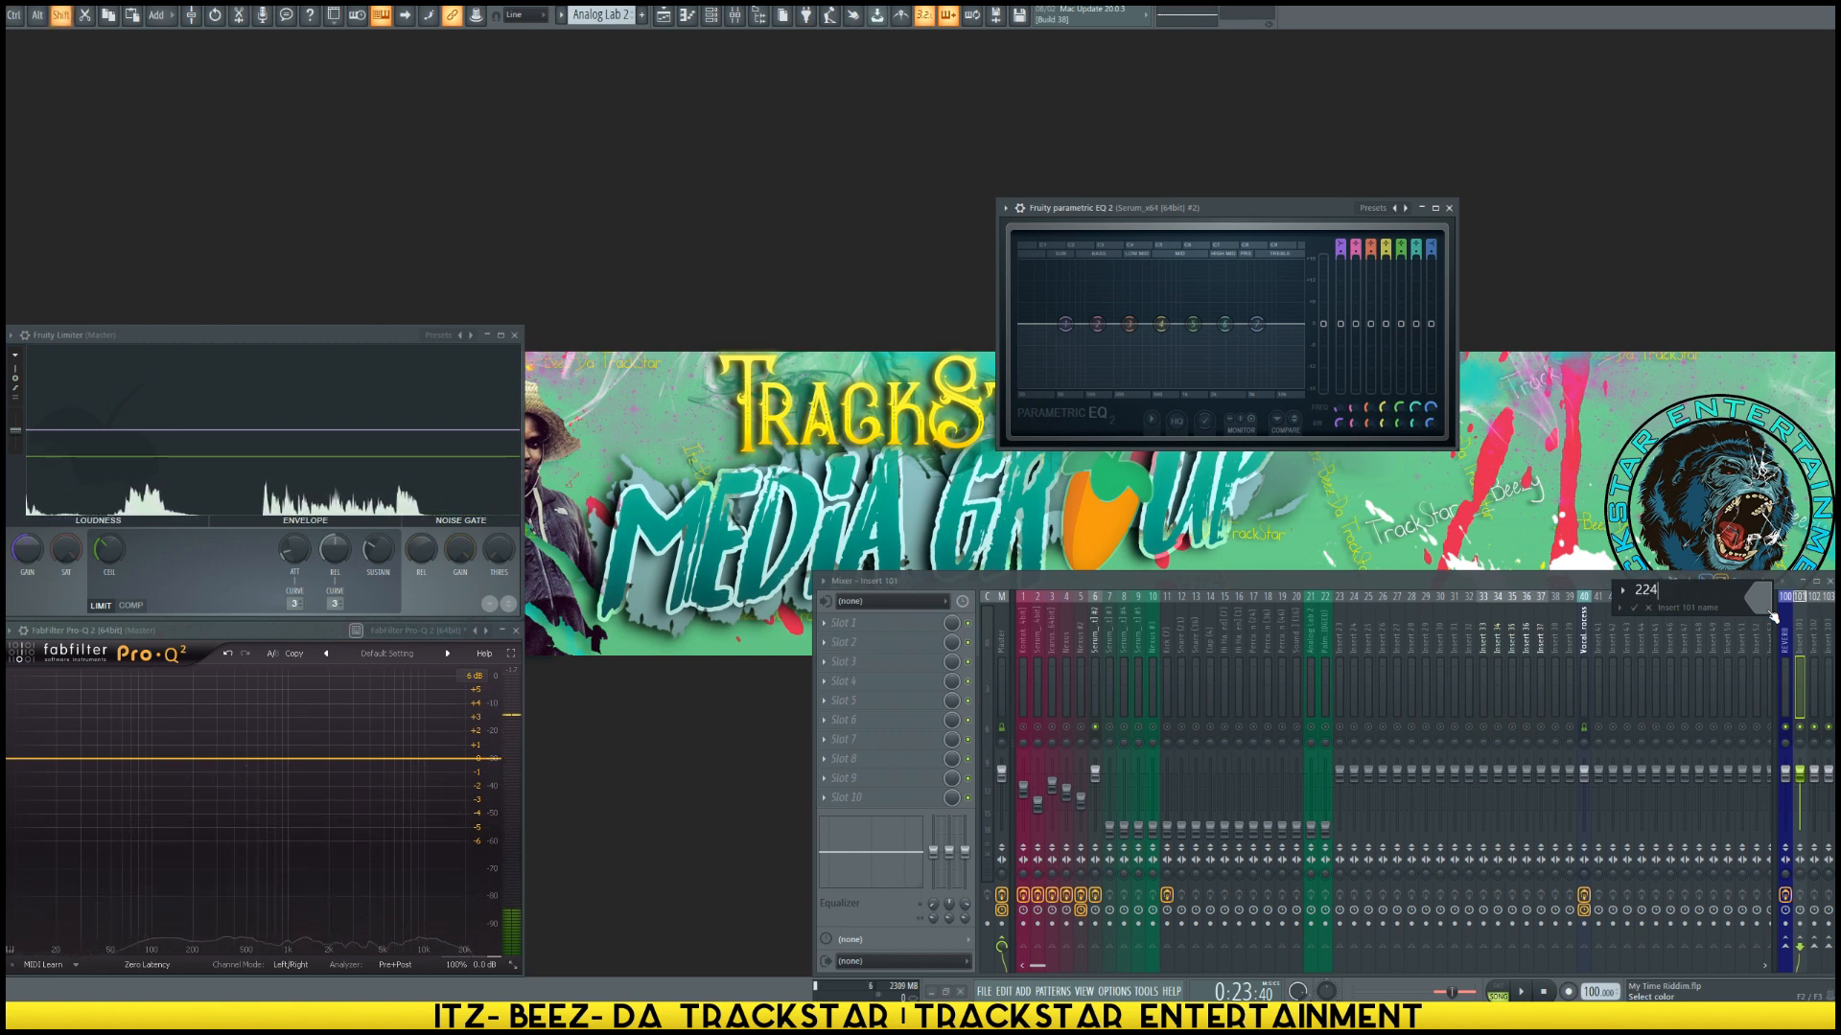
{"action": "type", "text": "REVERB"}
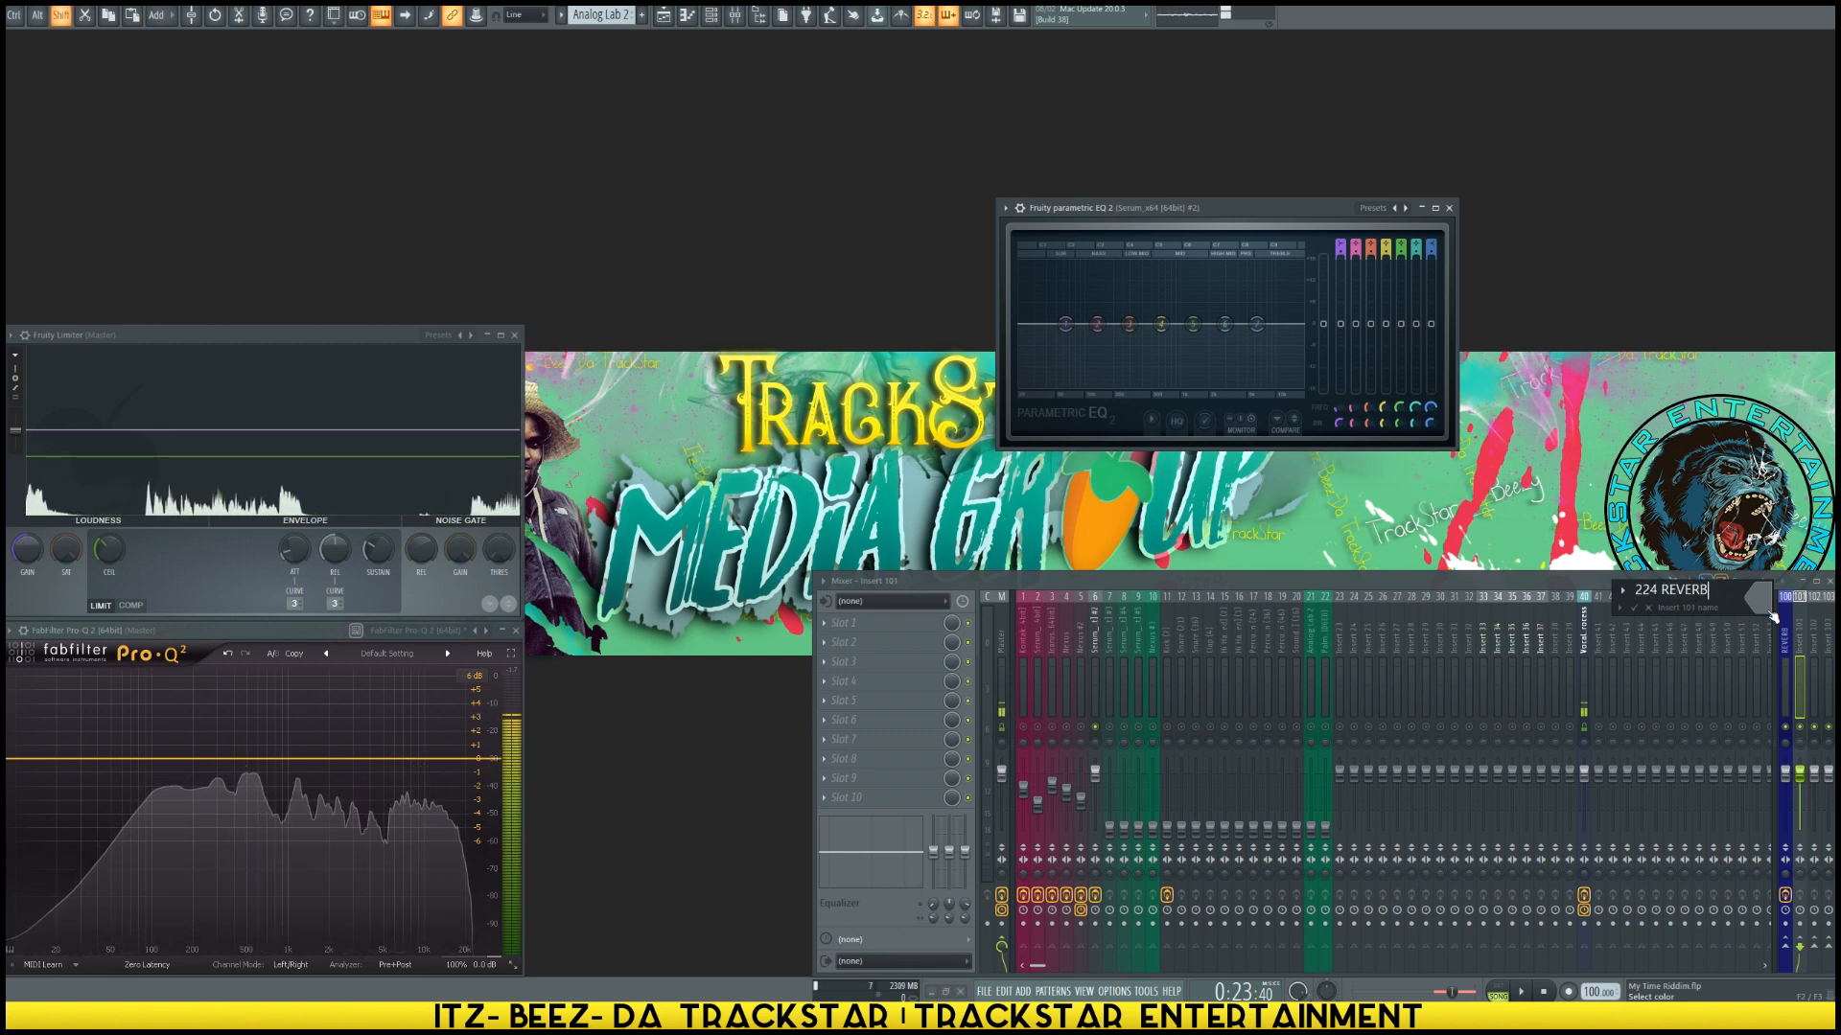
{"action": "left_click", "coordinate": [1752, 596]}
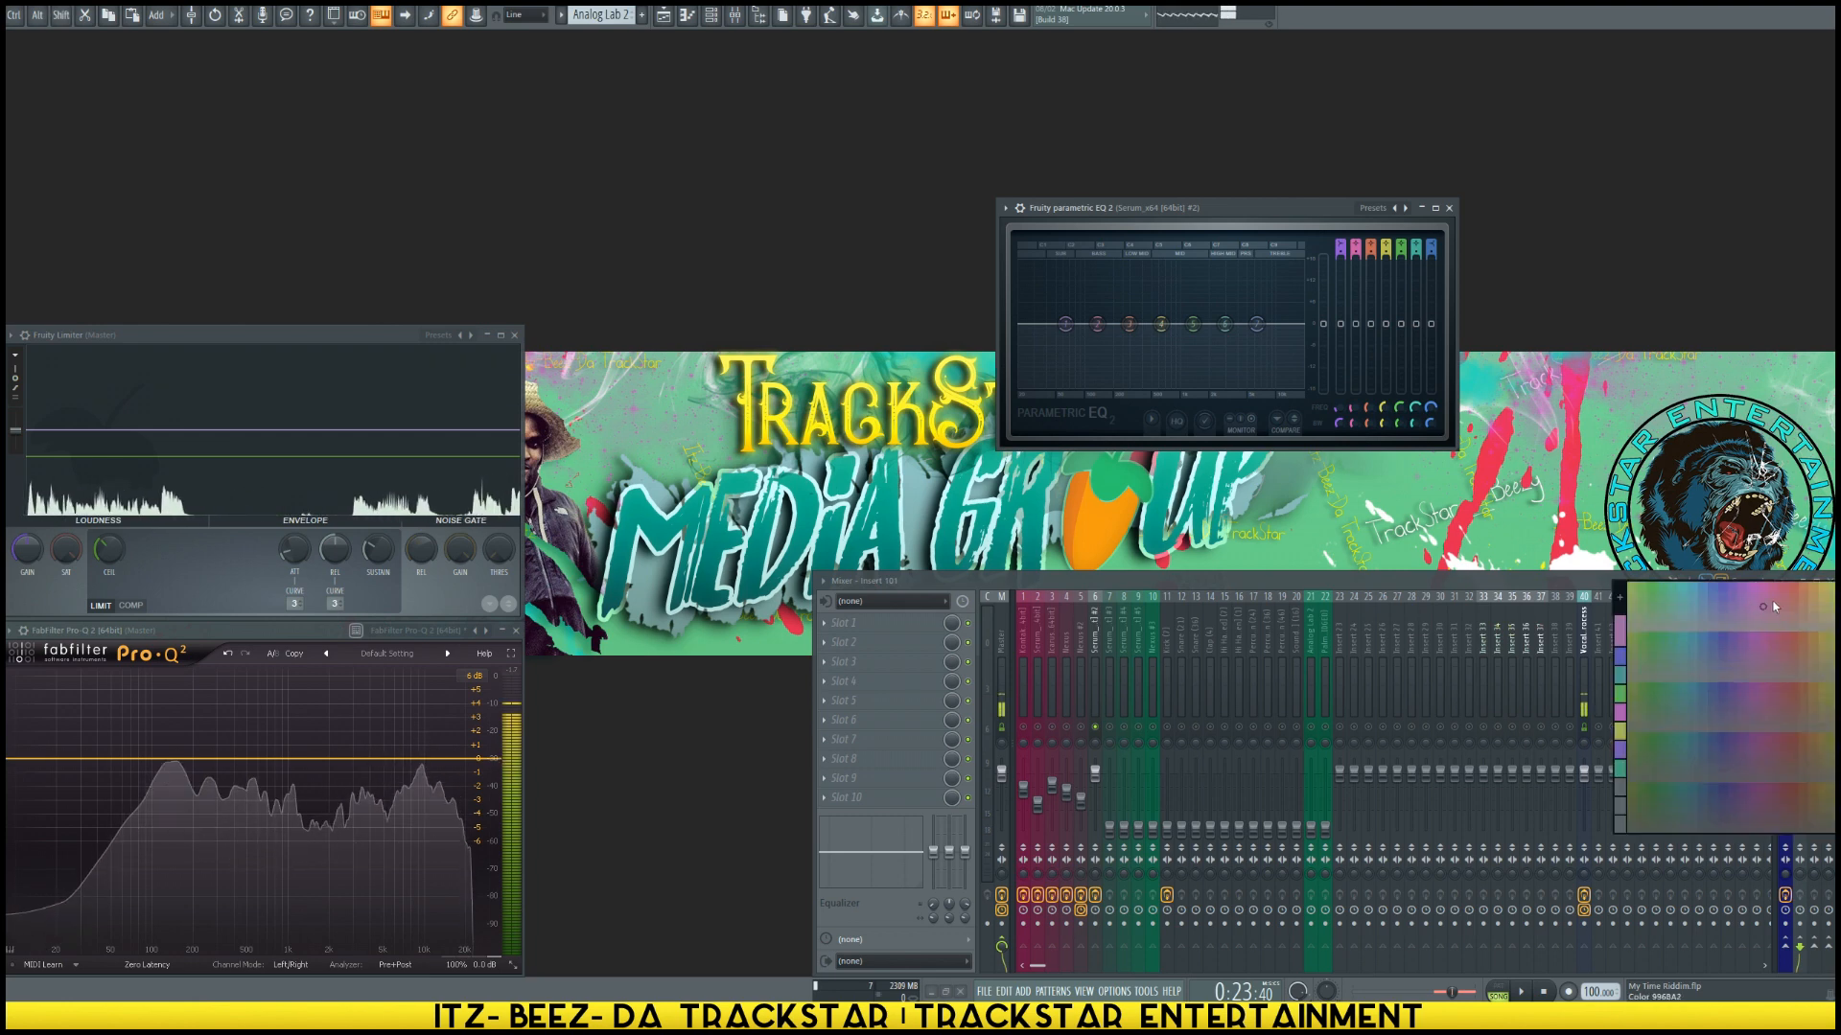
{"action": "left_click", "coordinate": [1779, 583]}
{"action": "key", "text": "Return"}
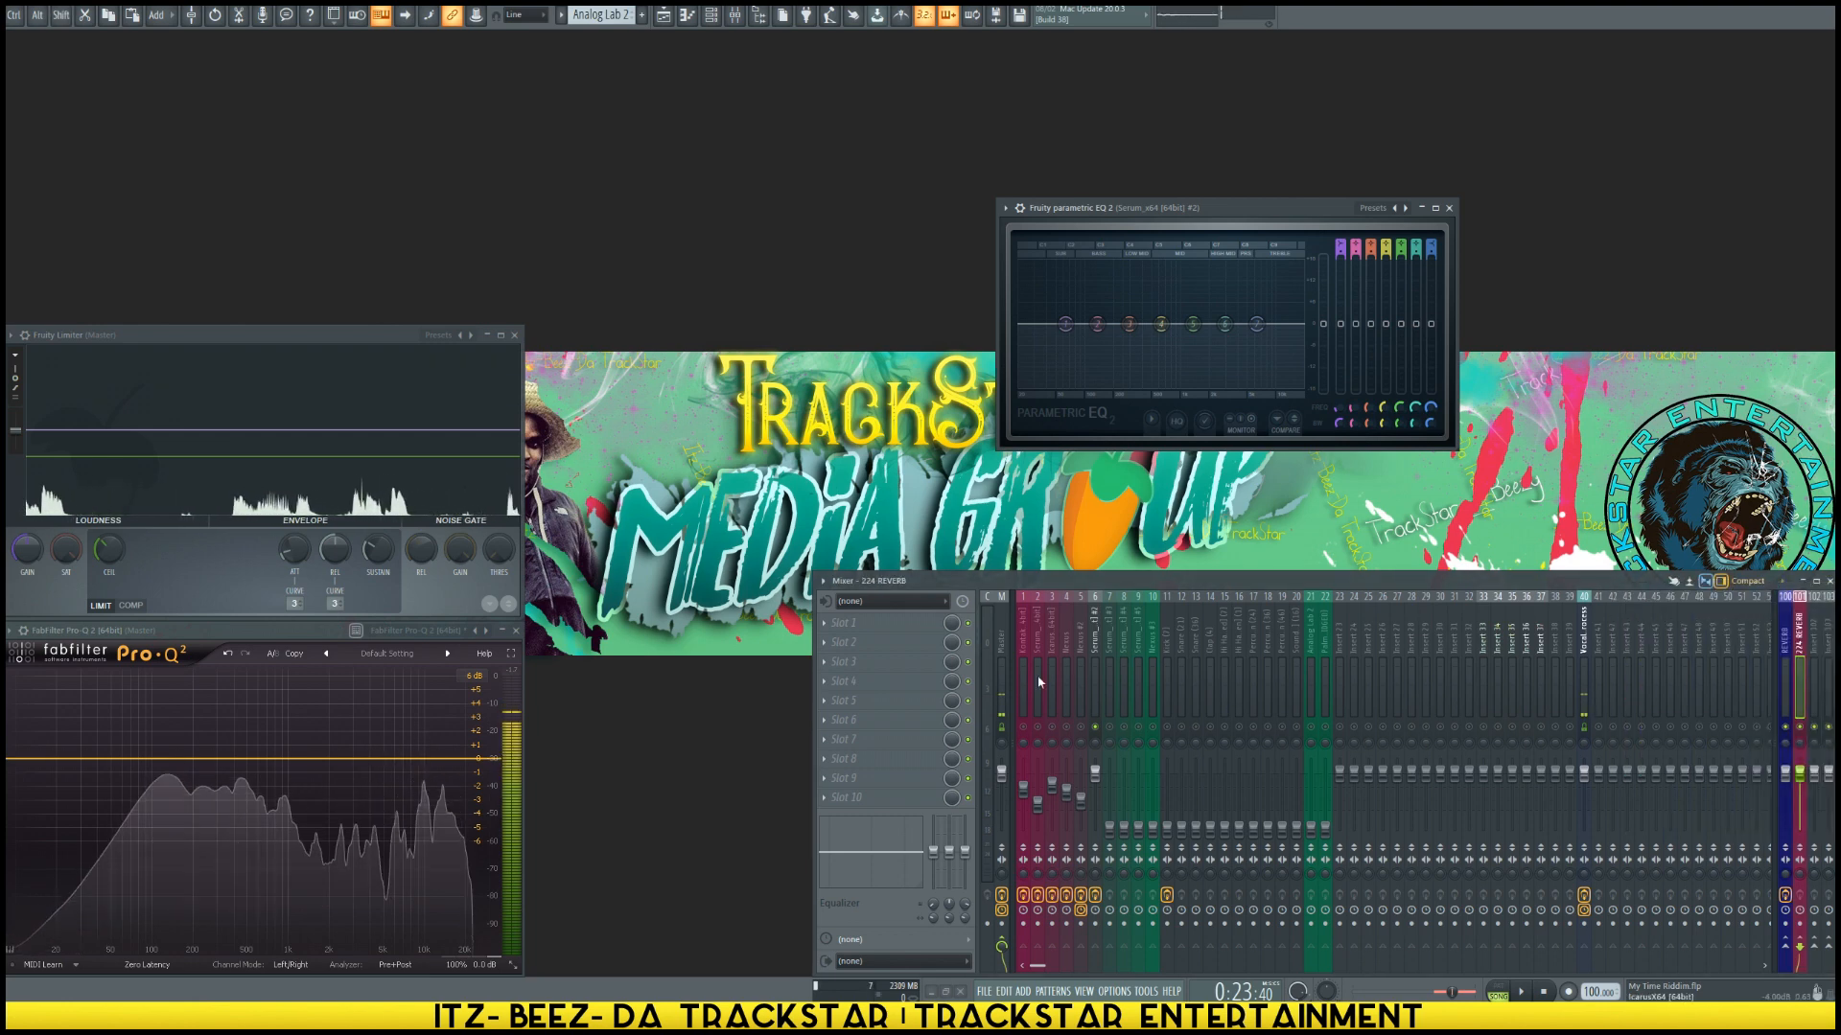
Step: Load VerbSuite Classics into the first slot of 224 REVERB and choose the FG-224XL device's Rich Plate V3
{"action": "left_click", "coordinate": [909, 625]}
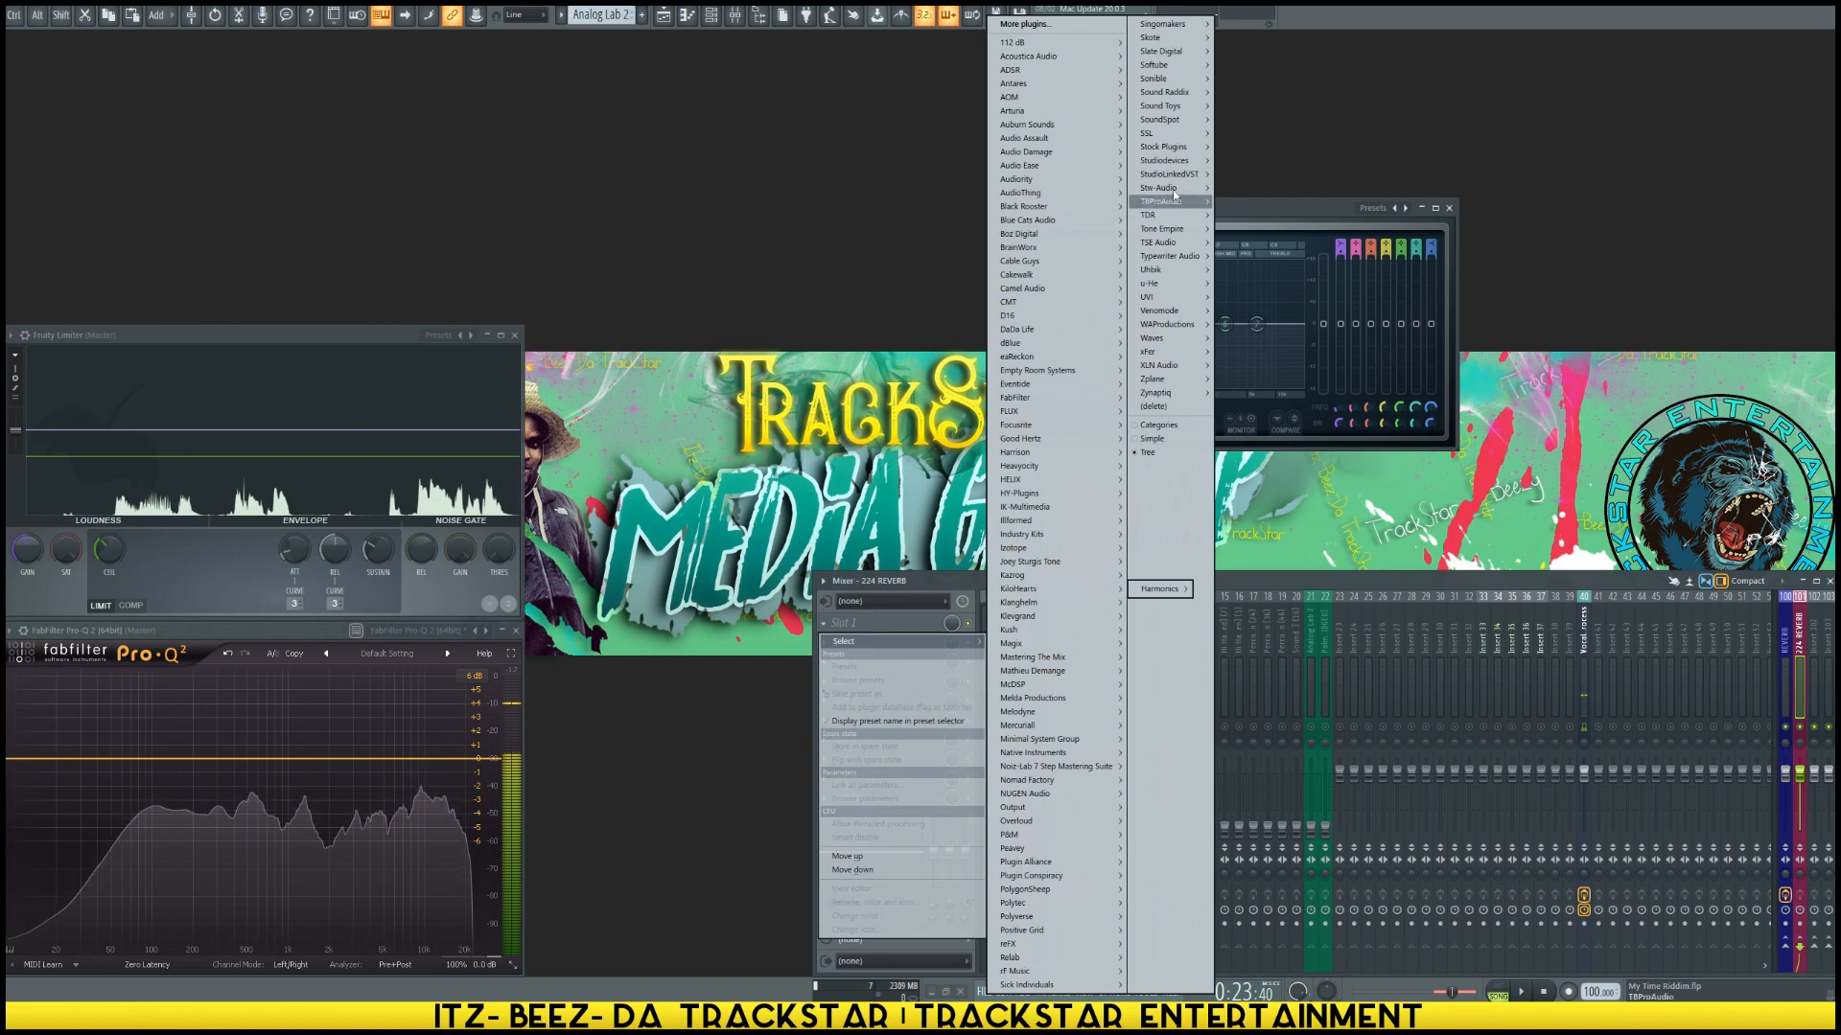
{"action": "mouse_move", "coordinate": [1185, 50]}
{"action": "left_click", "coordinate": [1340, 109]}
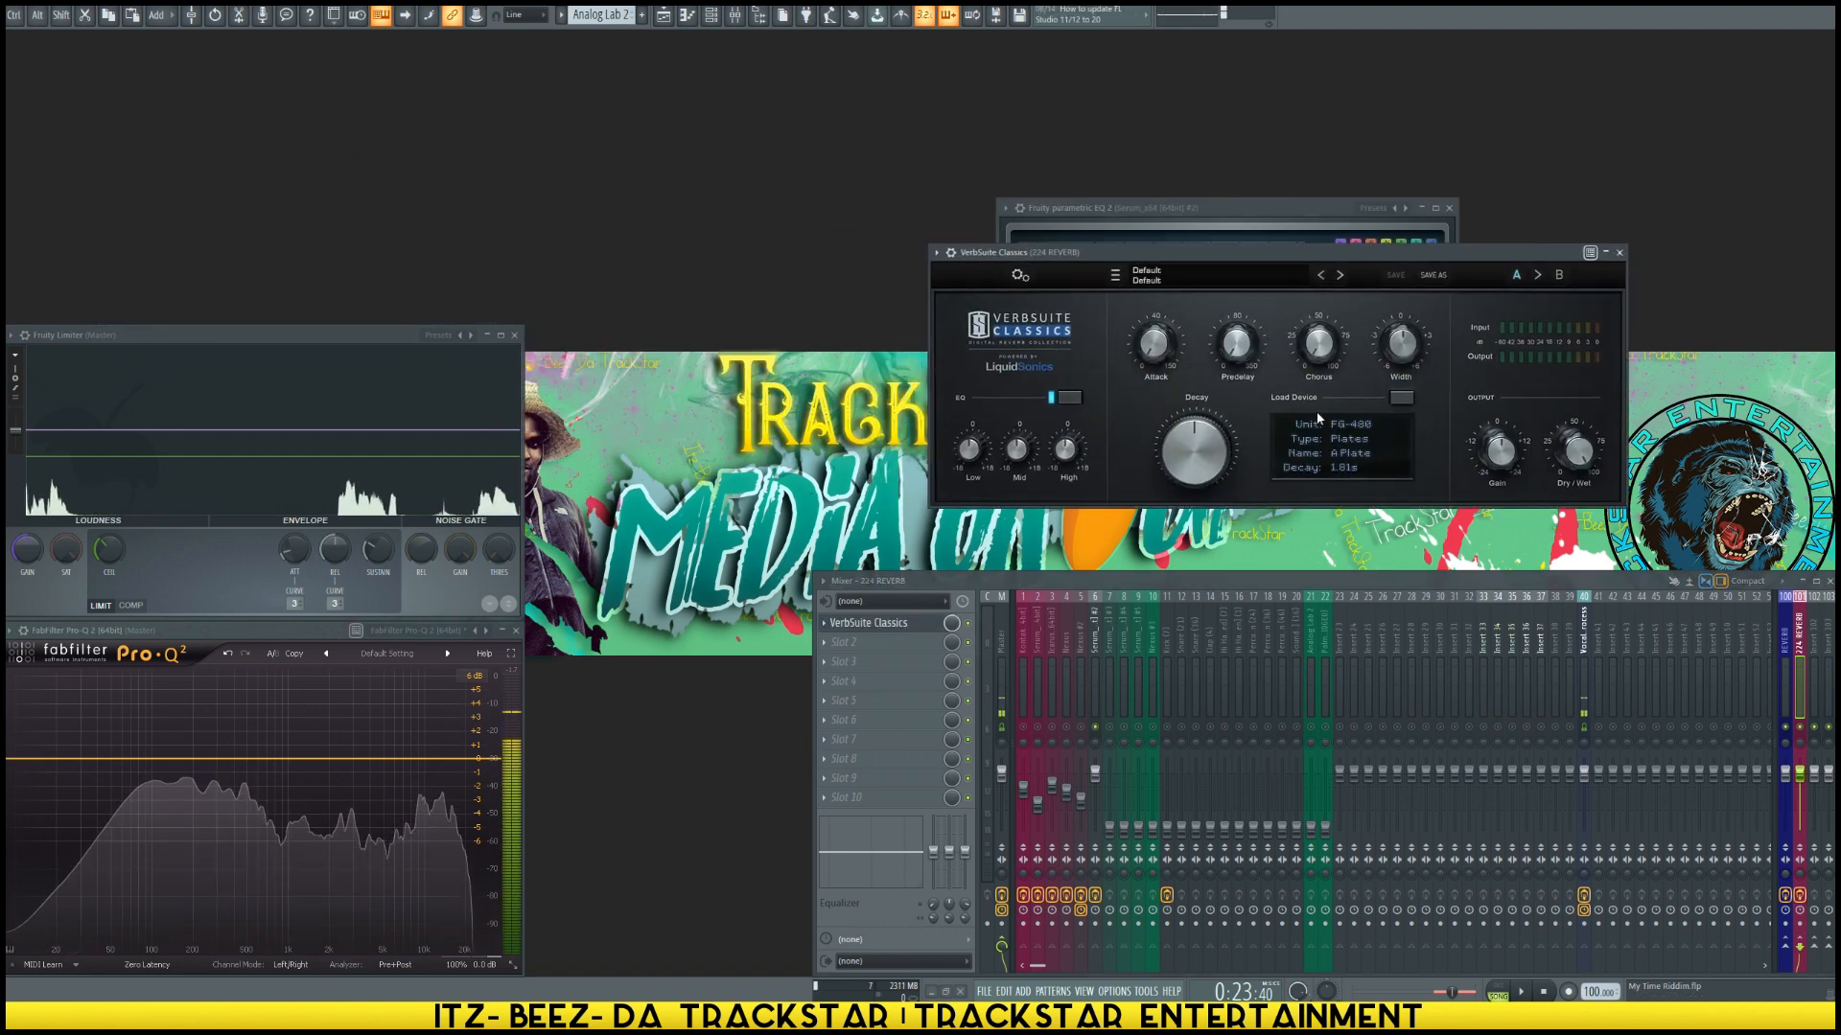
{"action": "left_click", "coordinate": [1400, 397]}
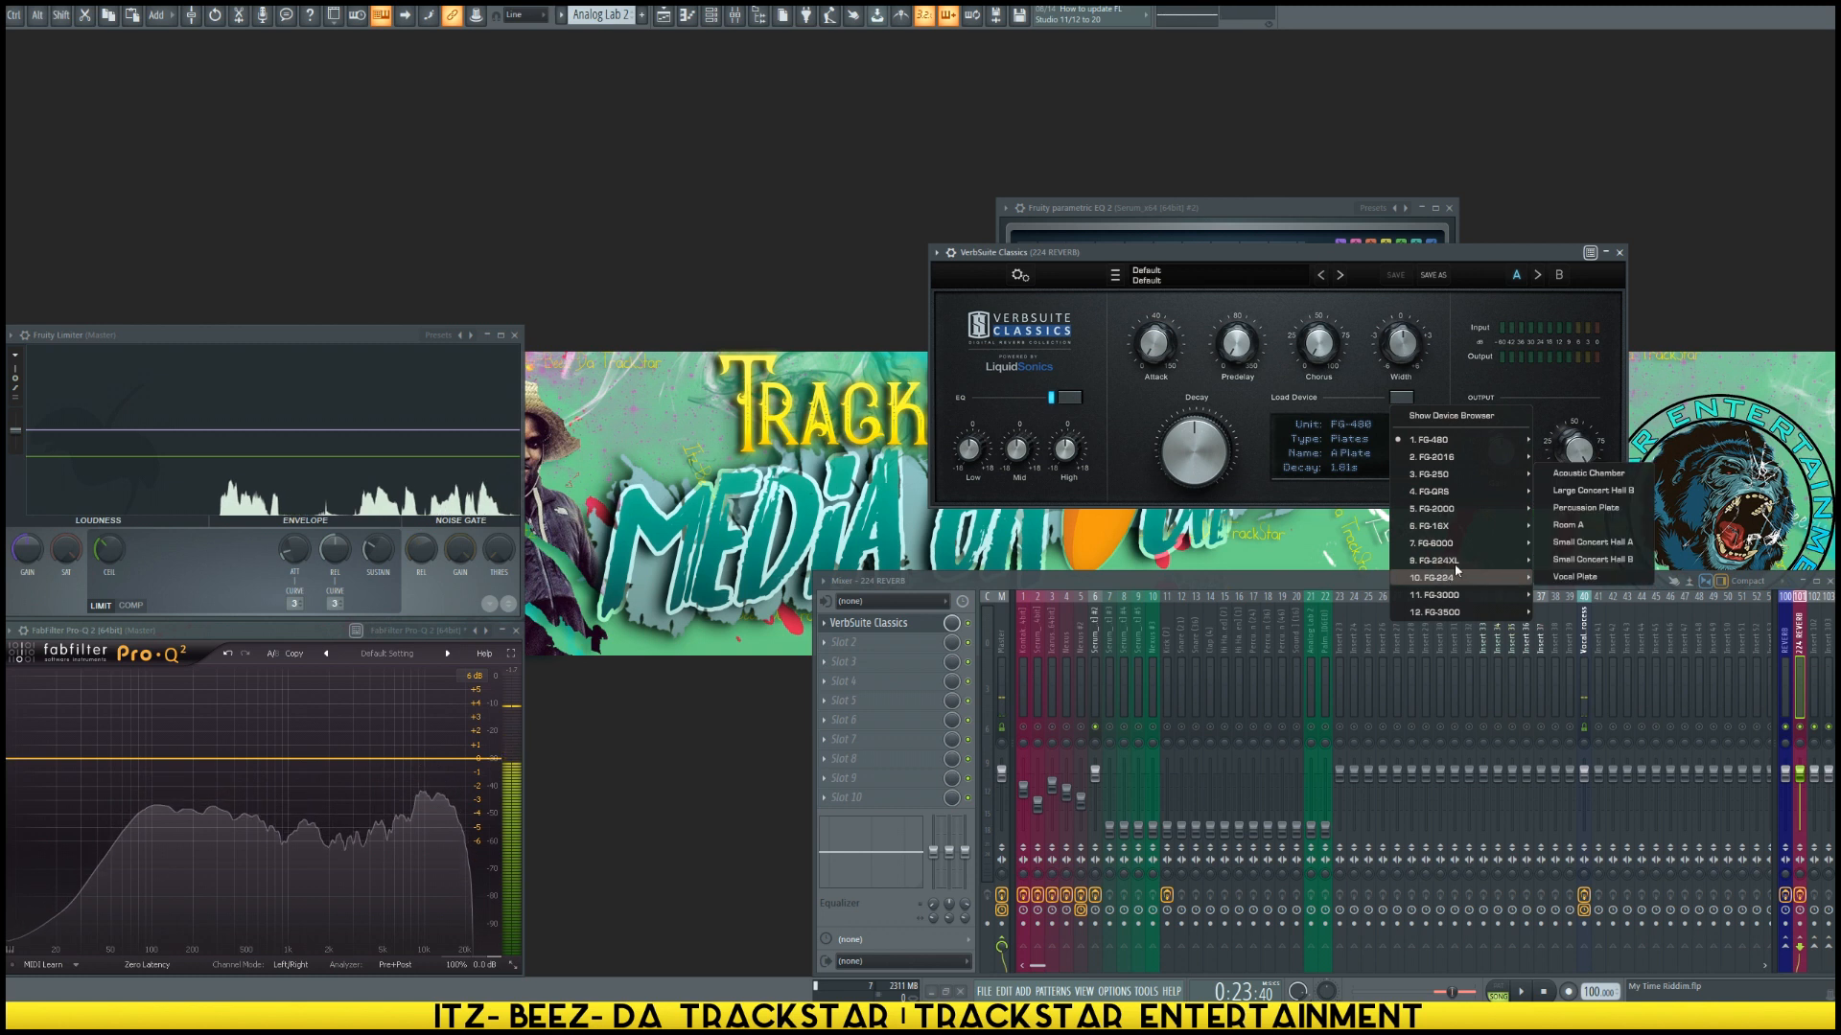
{"action": "mouse_move", "coordinate": [1518, 563]}
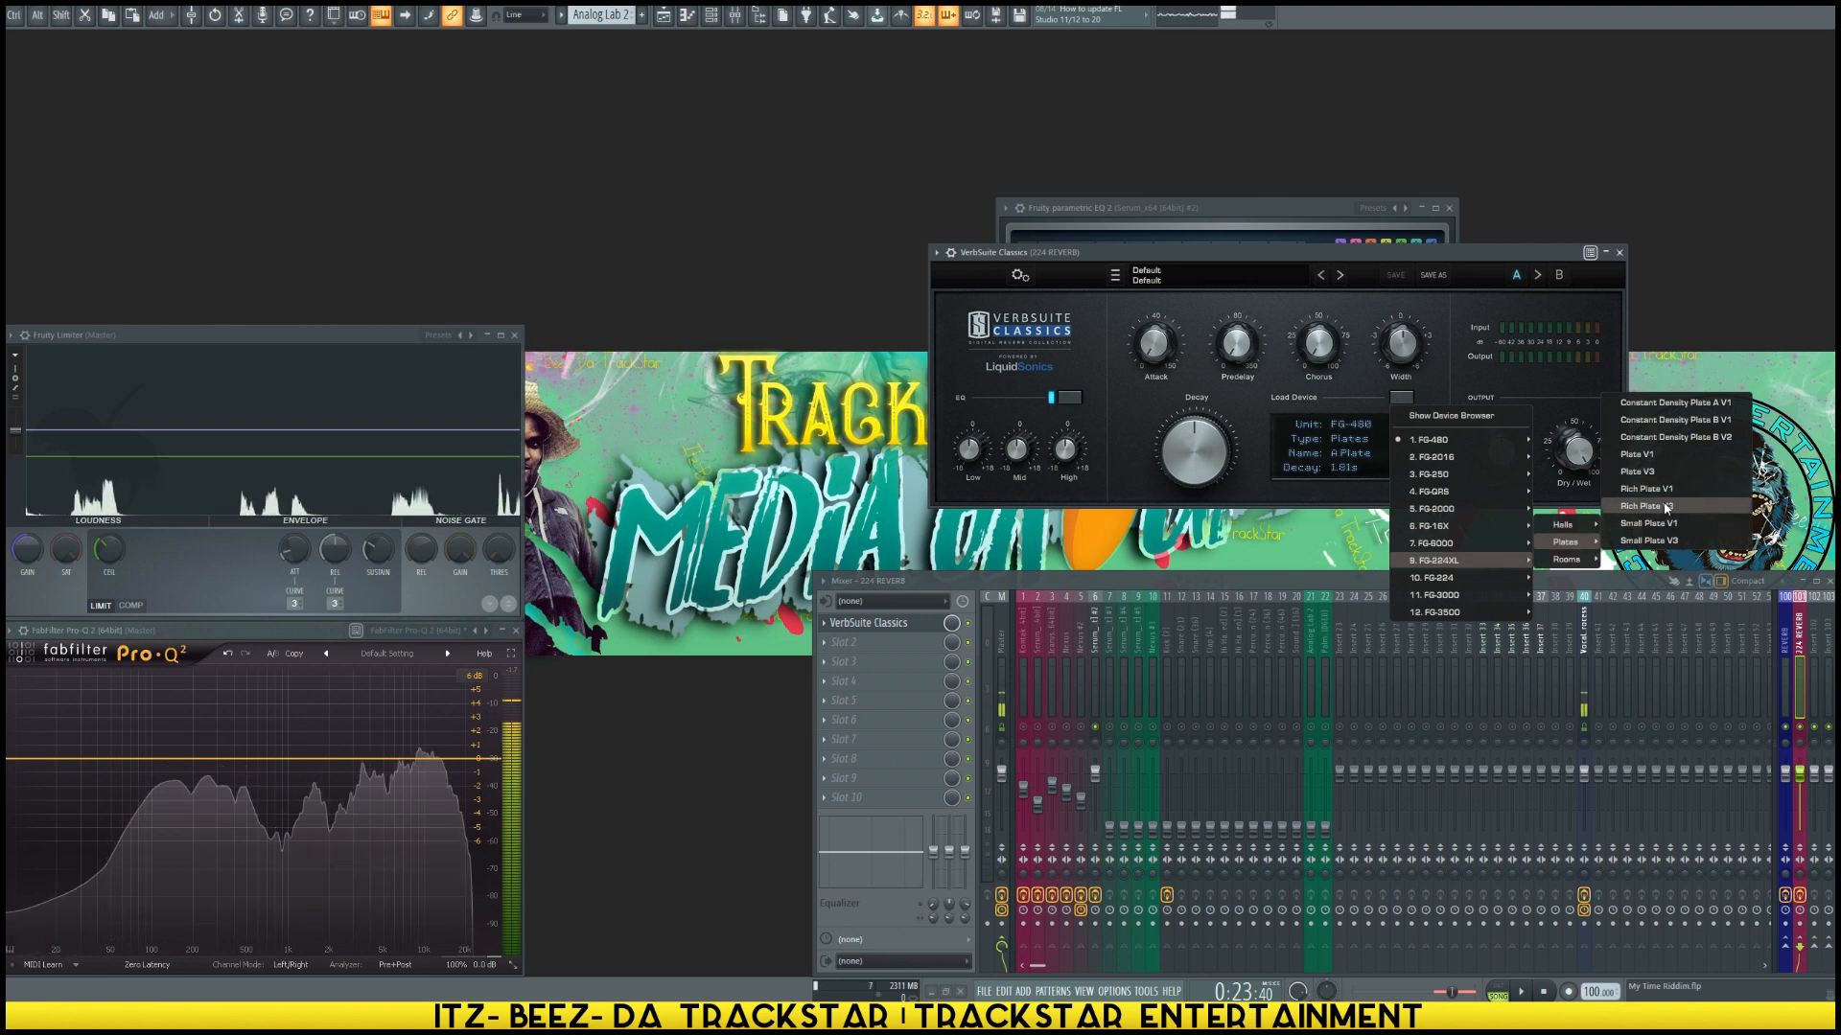
{"action": "left_click", "coordinate": [1665, 508]}
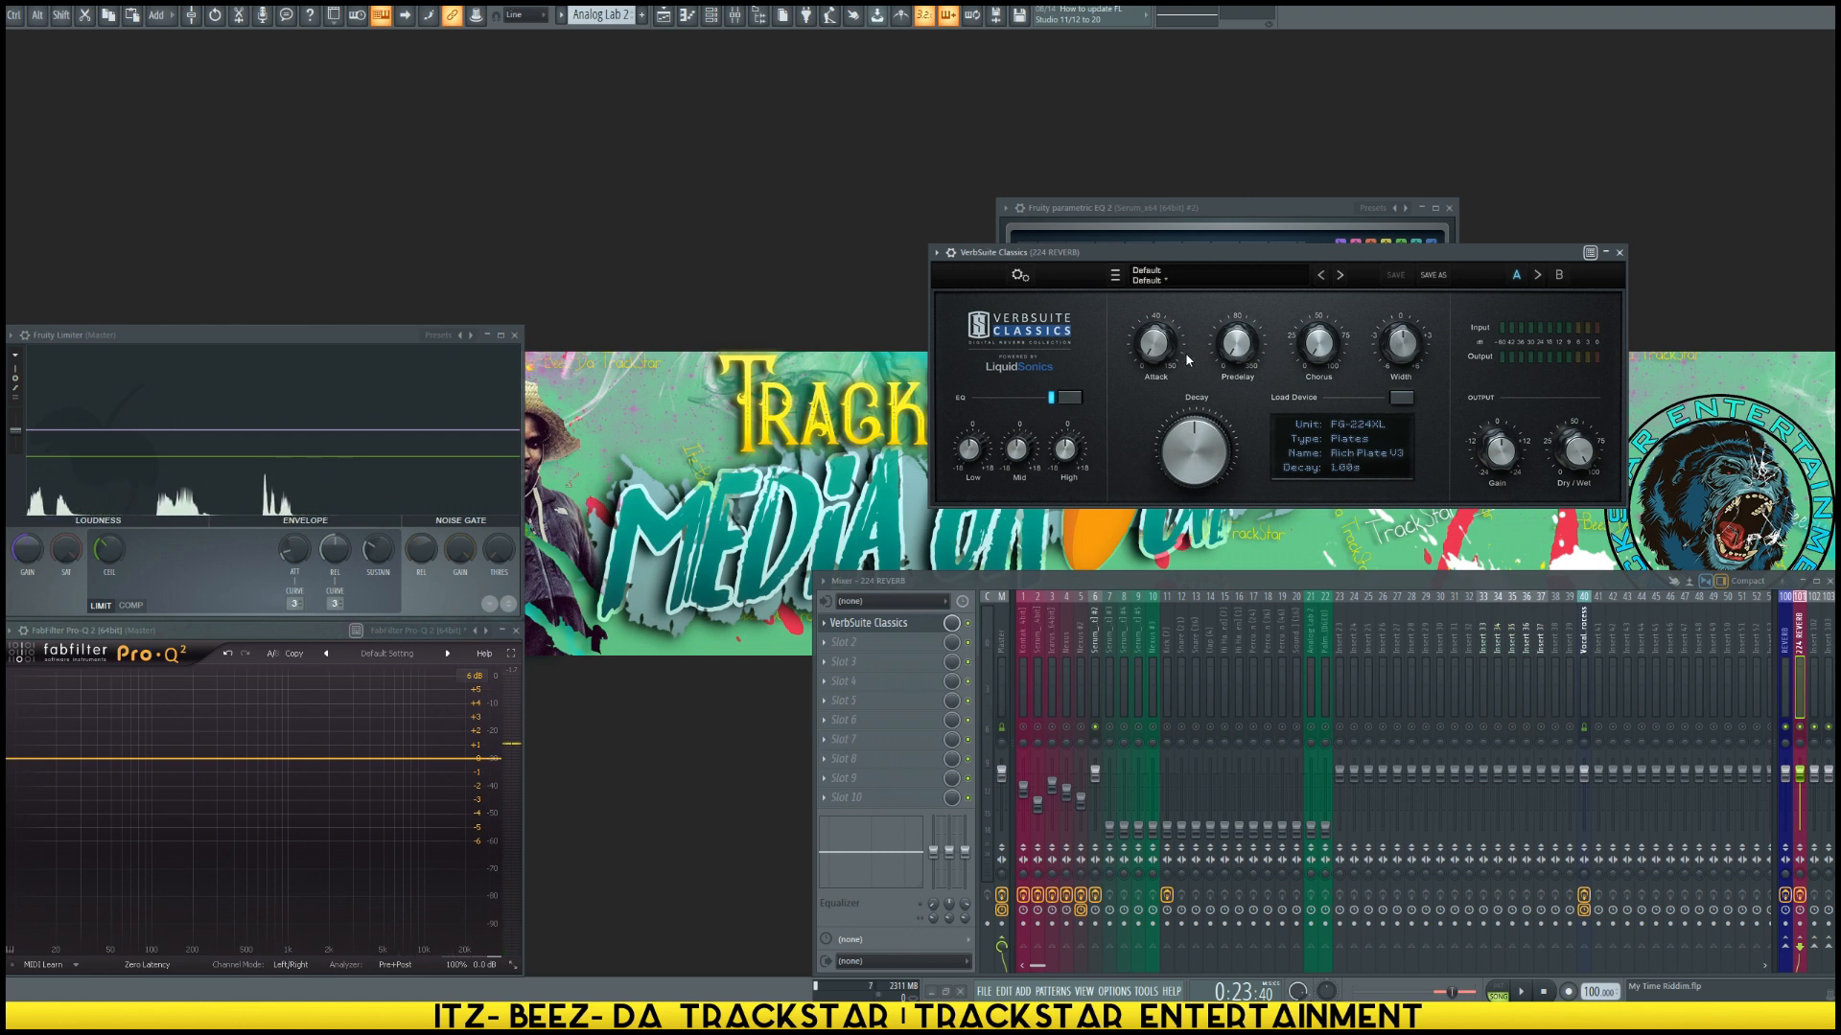
Step: Check the VerbSuite Classics window on 224 REVERB and bring up Fruity Parametric EQ 2 on Serum_x64 #2
{"action": "left_click", "coordinate": [1096, 698]}
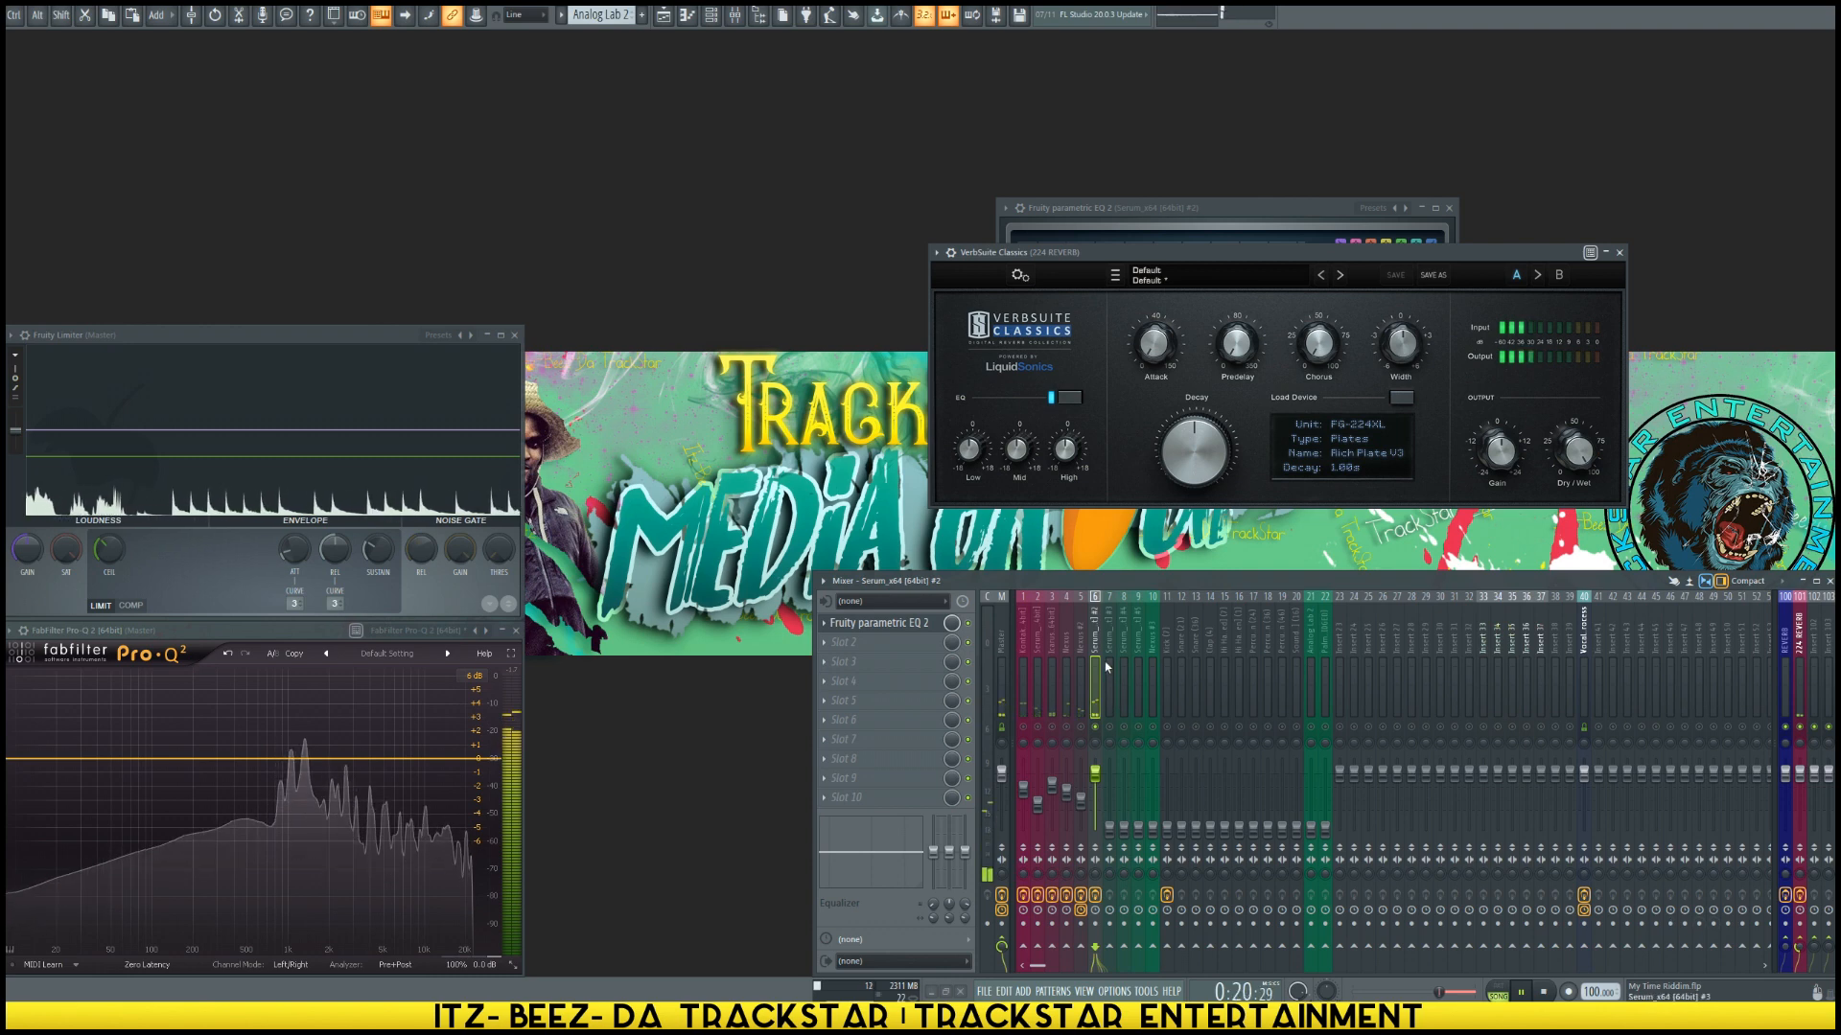
{"action": "left_click", "coordinate": [876, 624]}
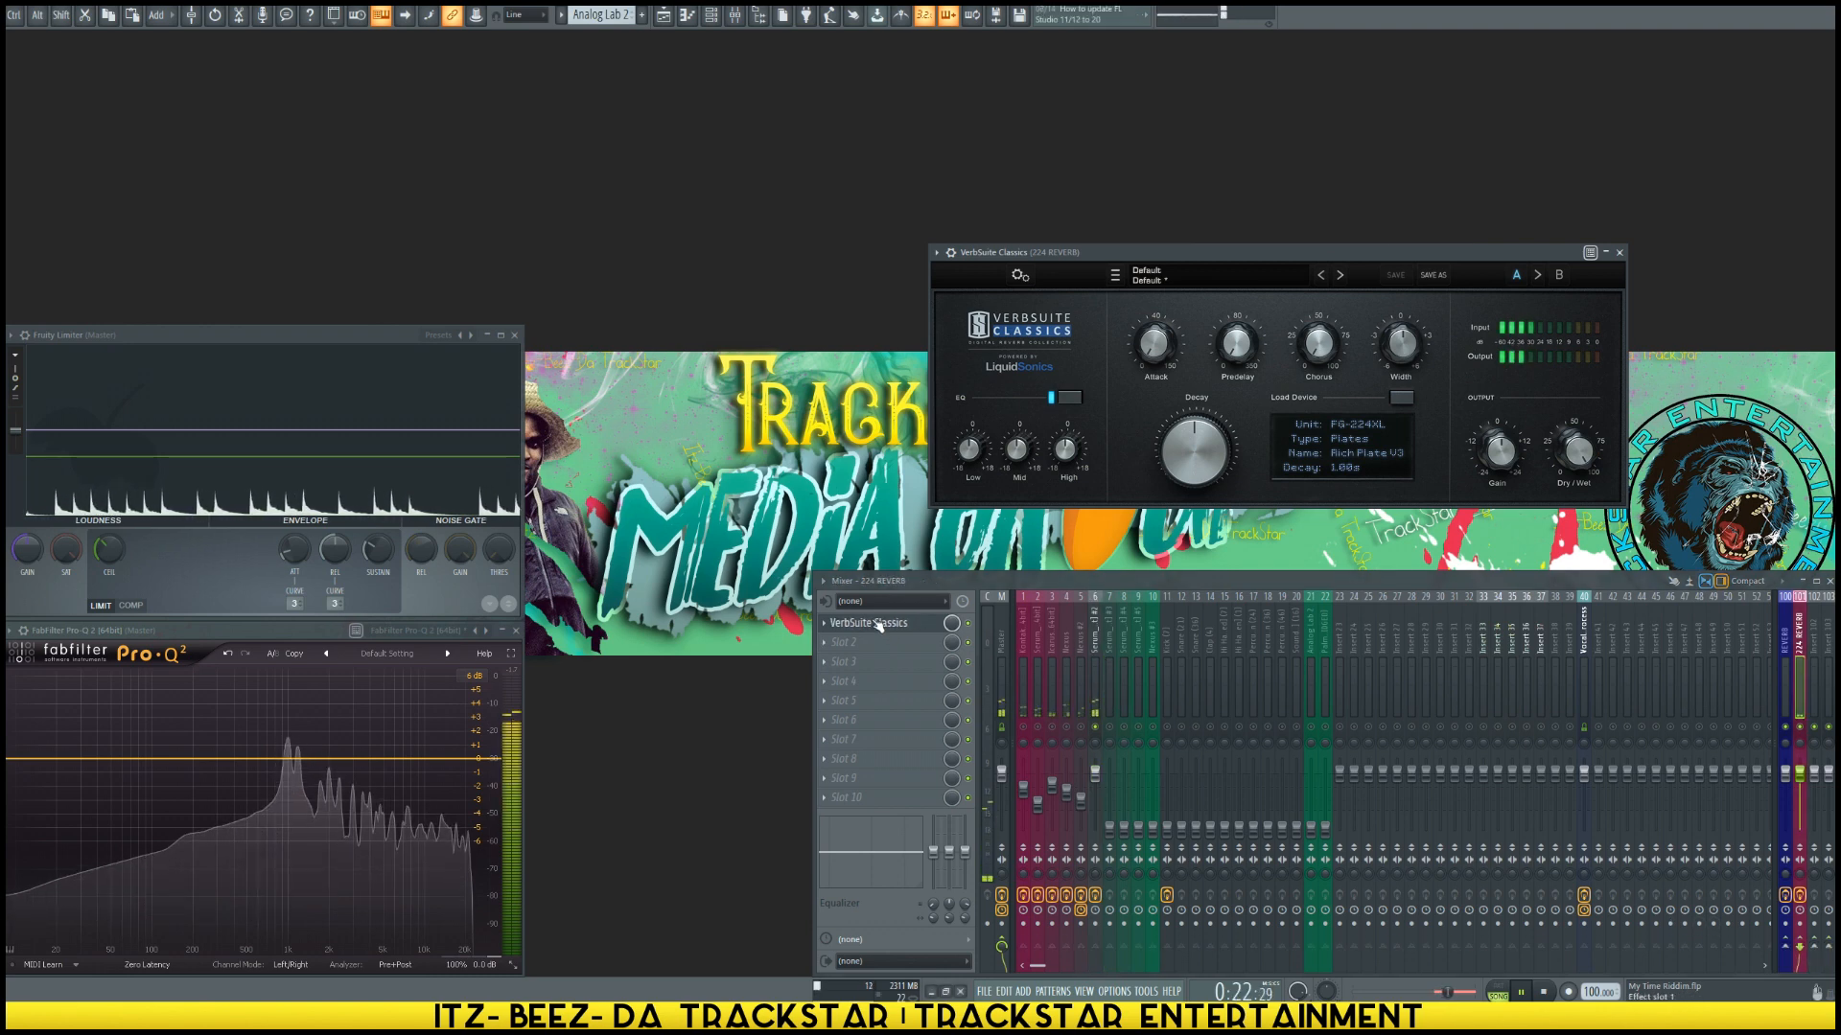
{"action": "left_click", "coordinate": [878, 622]}
{"action": "left_click", "coordinate": [911, 623]}
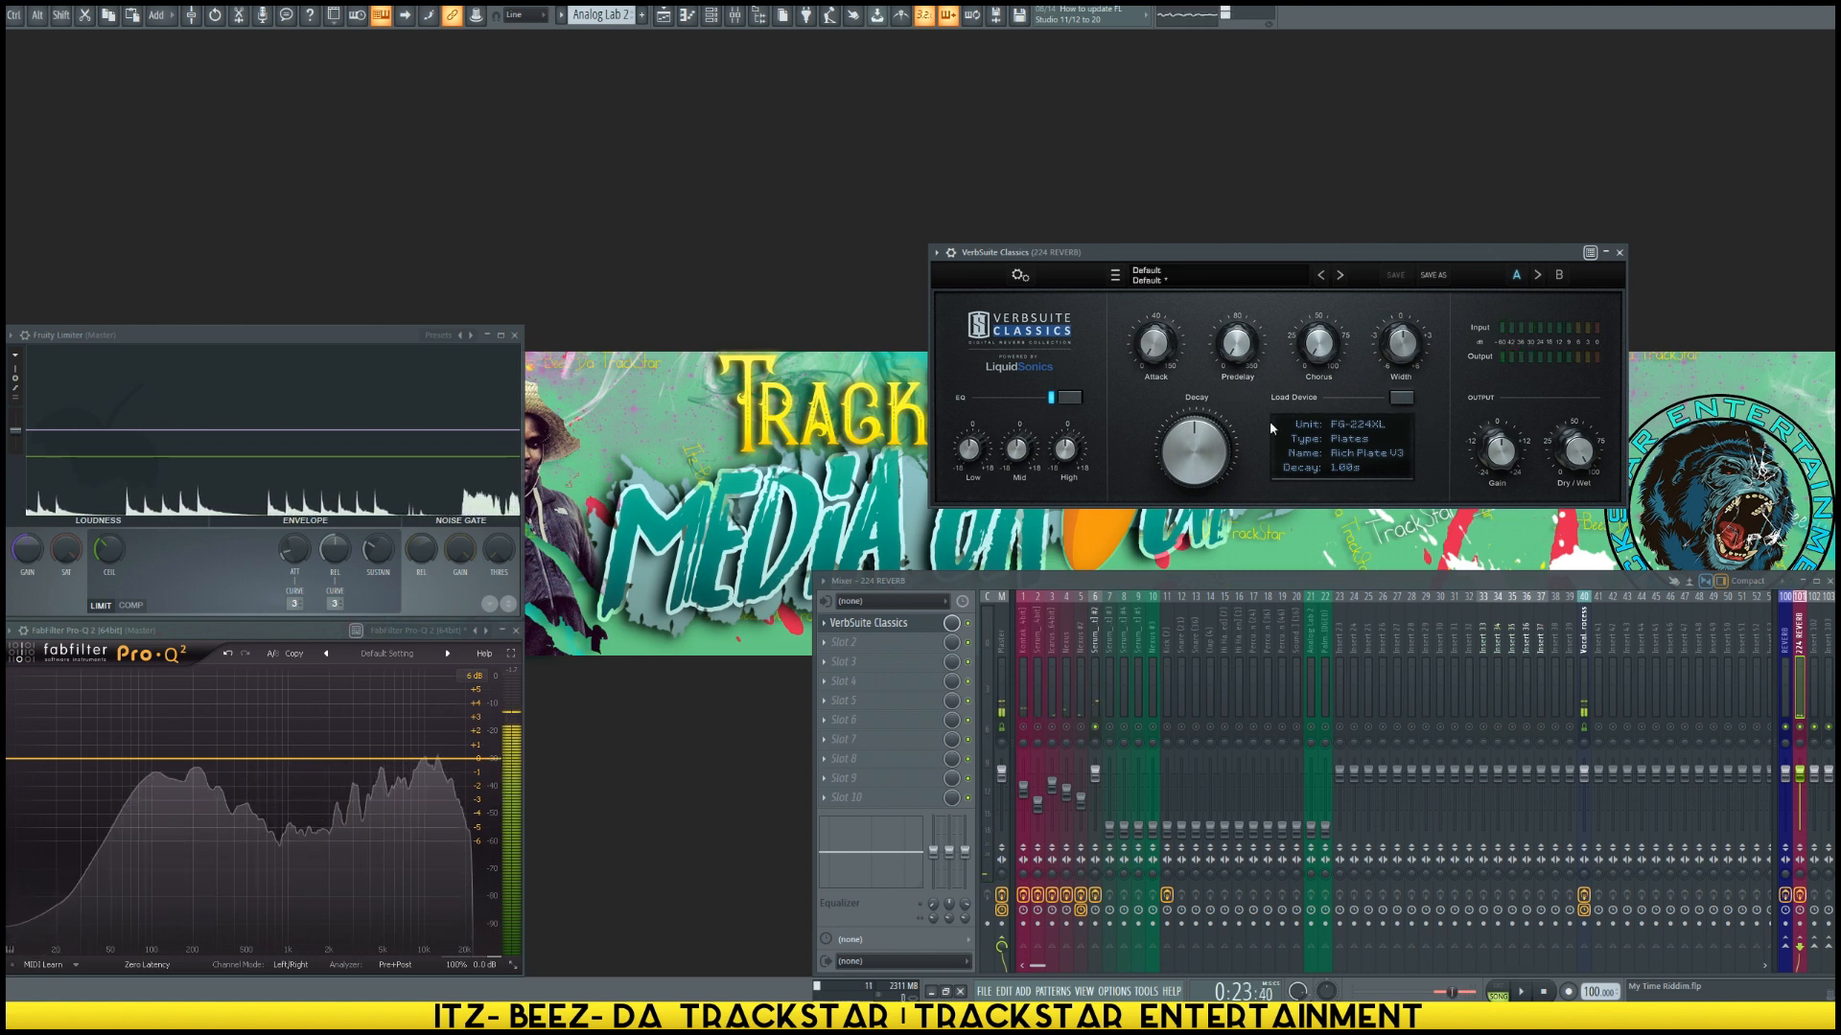
{"action": "left_click", "coordinate": [1096, 652]}
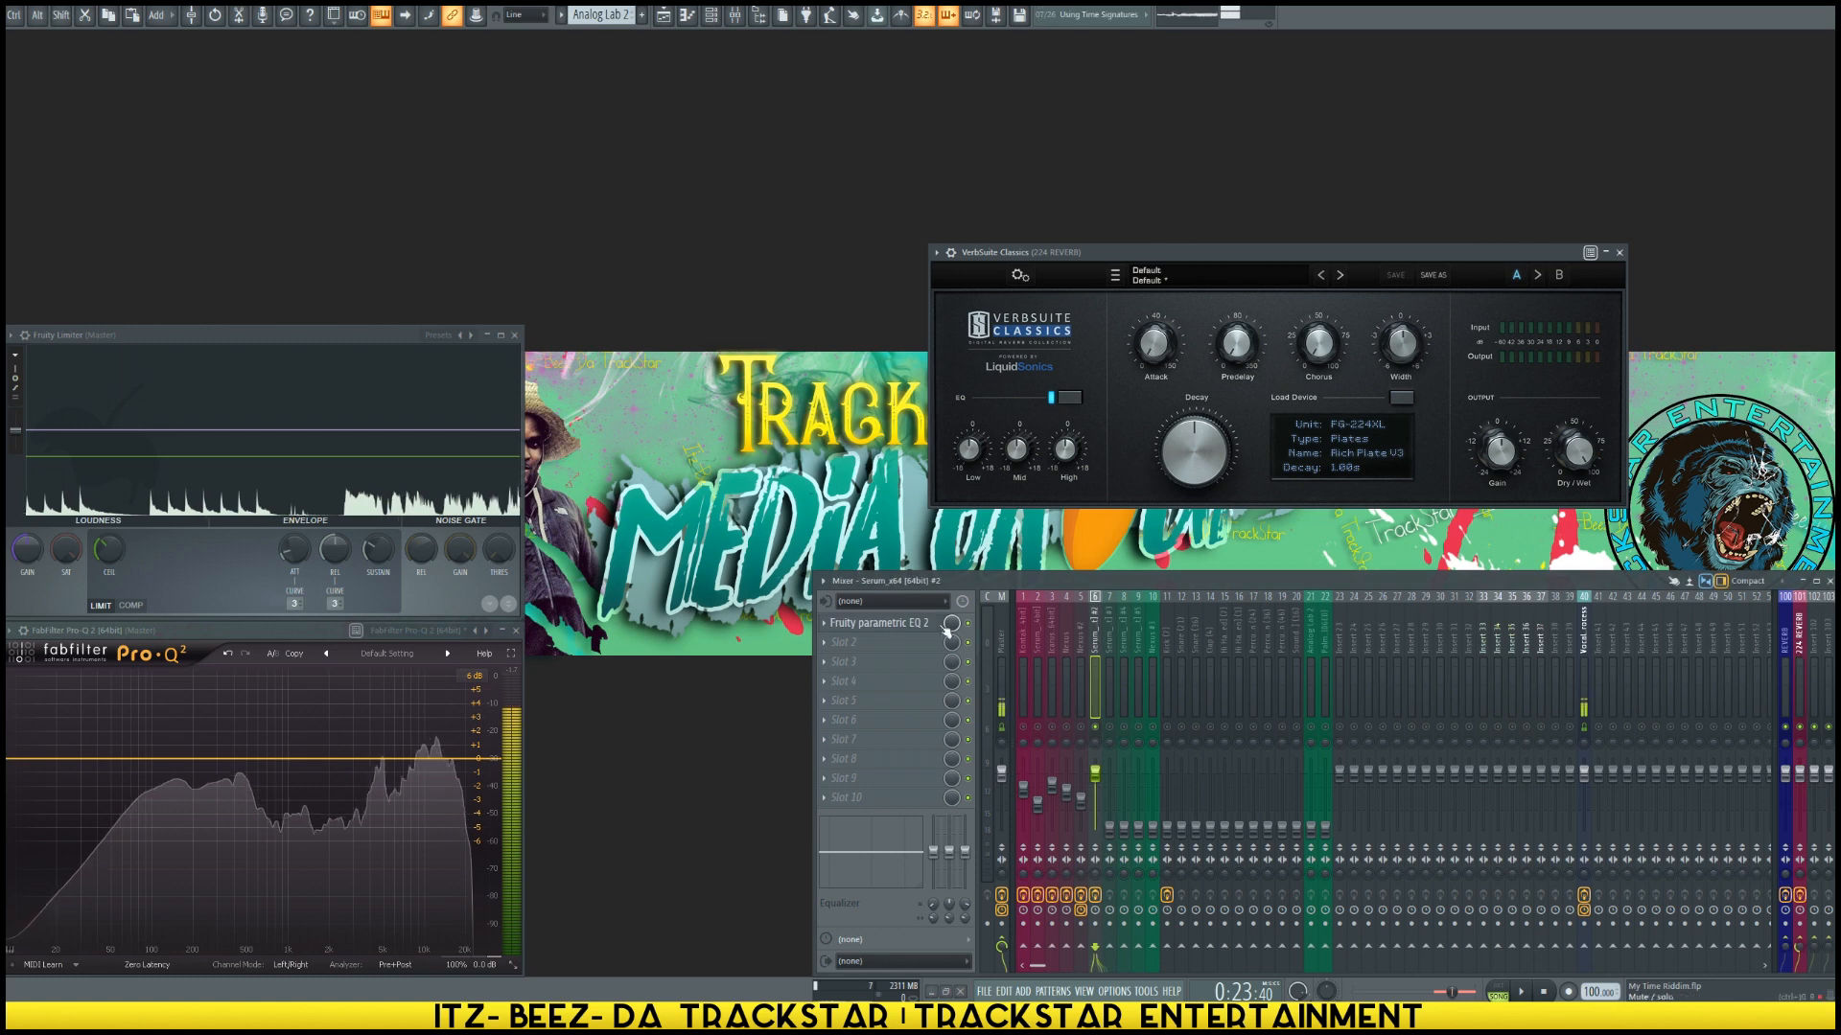
{"action": "left_click", "coordinate": [876, 624]}
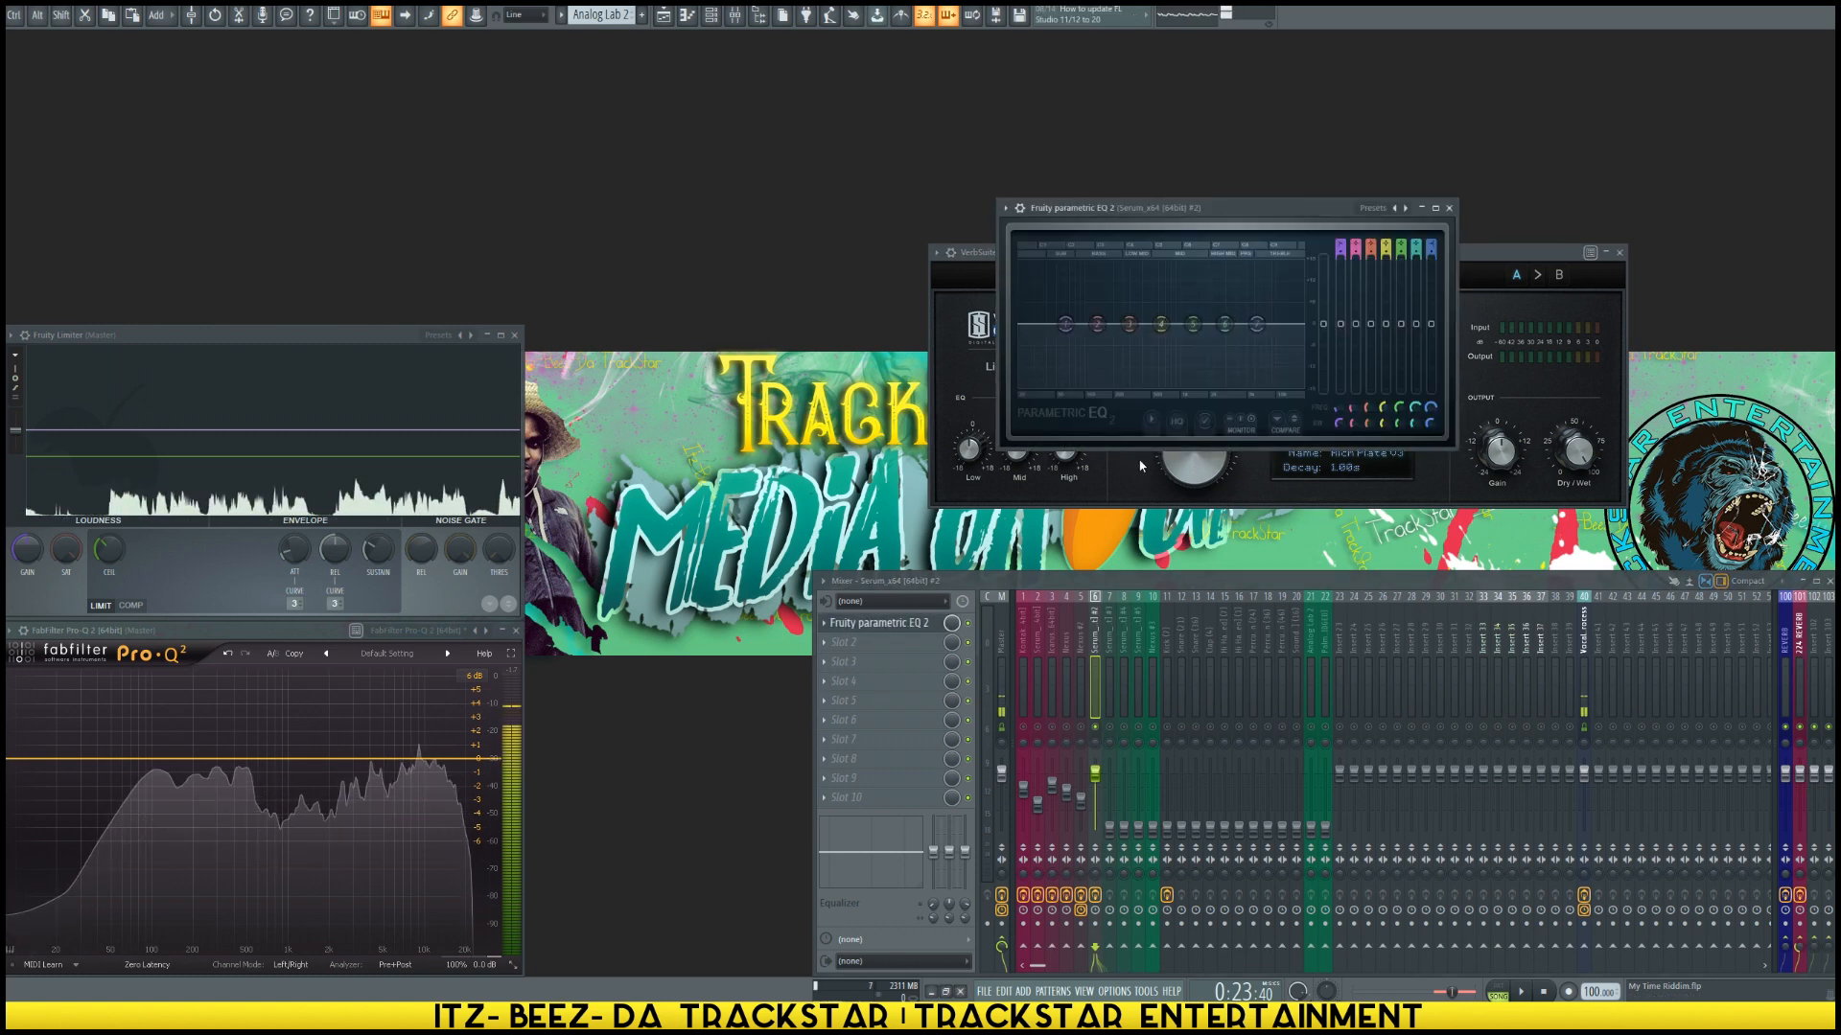
Step: Locate the harsh mid frequencies of Serum_x64 #2 during playback and cut them with narrow notches on EQ bands 4 and 5
{"action": "key", "text": "space"}
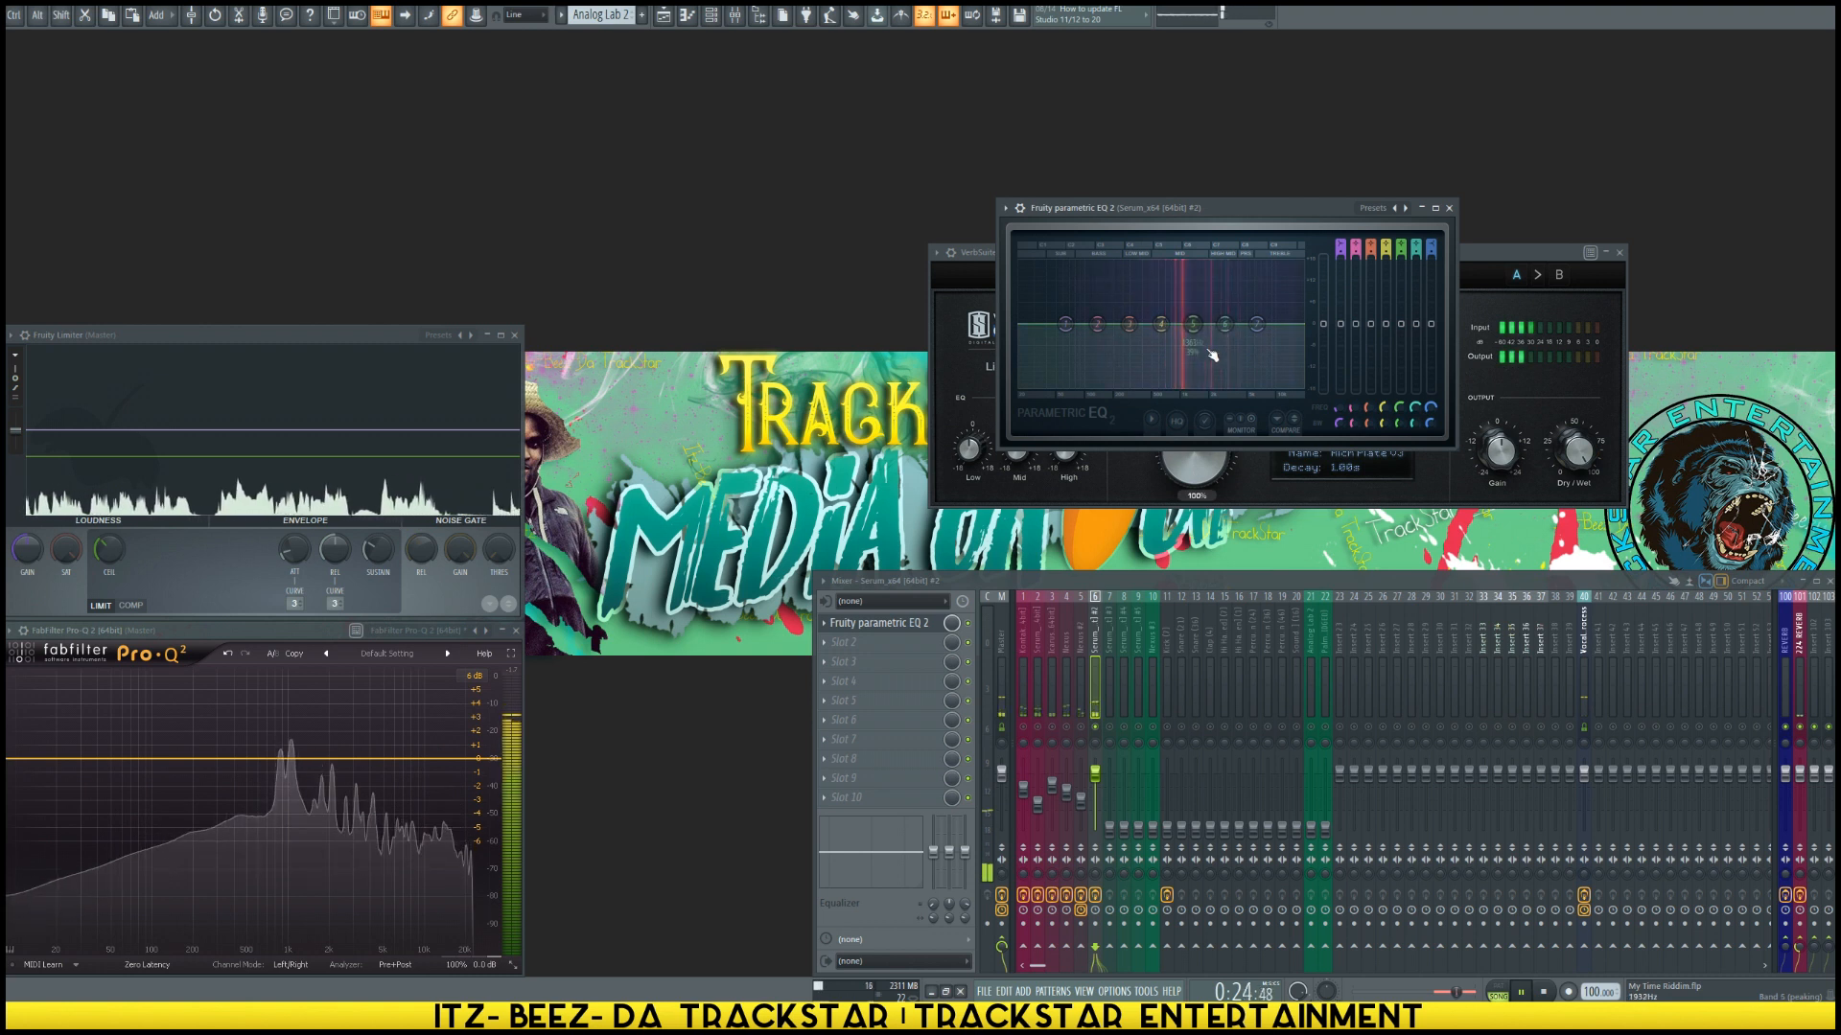
{"action": "left_click_drag", "start_coordinate": [1193, 331], "coordinate": [1192, 301]}
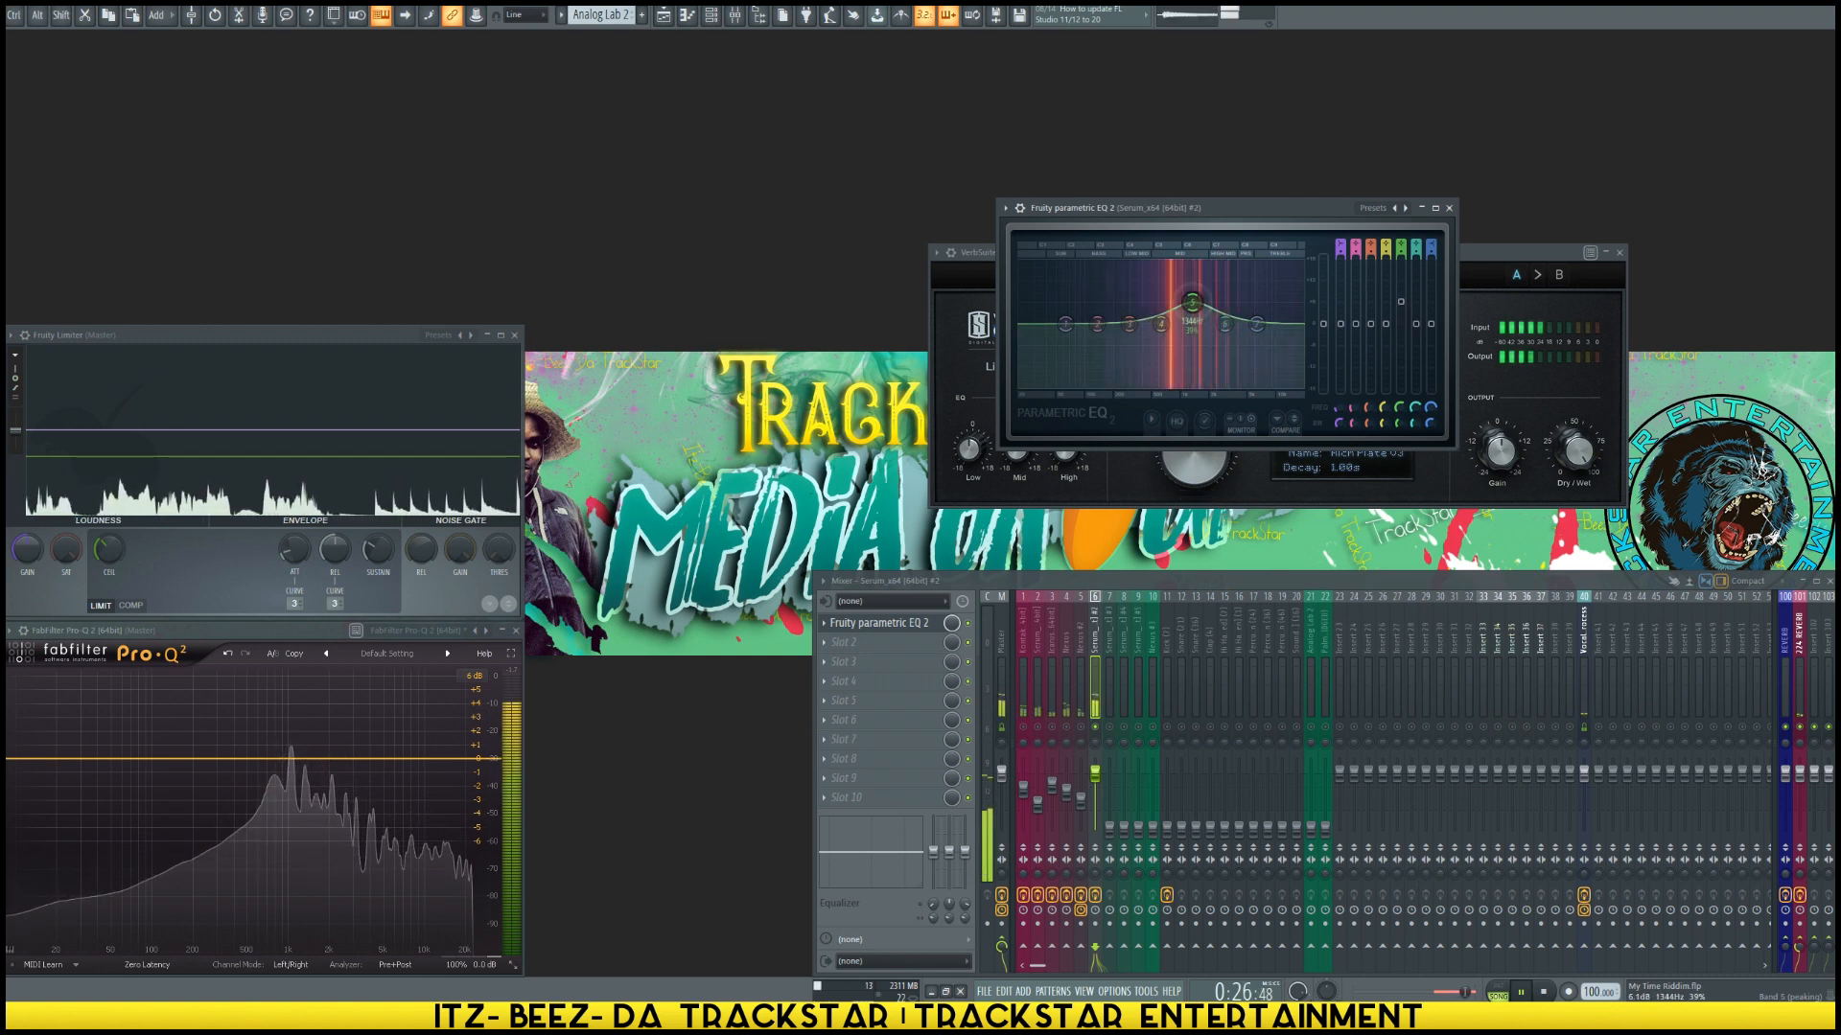
{"action": "key", "text": "space"}
{"action": "scroll", "coordinate": [1193, 301], "scroll_direction": "down", "scroll_amount": 10}
{"action": "left_click_drag", "start_coordinate": [1193, 301], "coordinate": [1170, 352]}
{"action": "key", "text": "space"}
{"action": "scroll", "coordinate": [1161, 324], "scroll_direction": "down", "scroll_amount": 10}
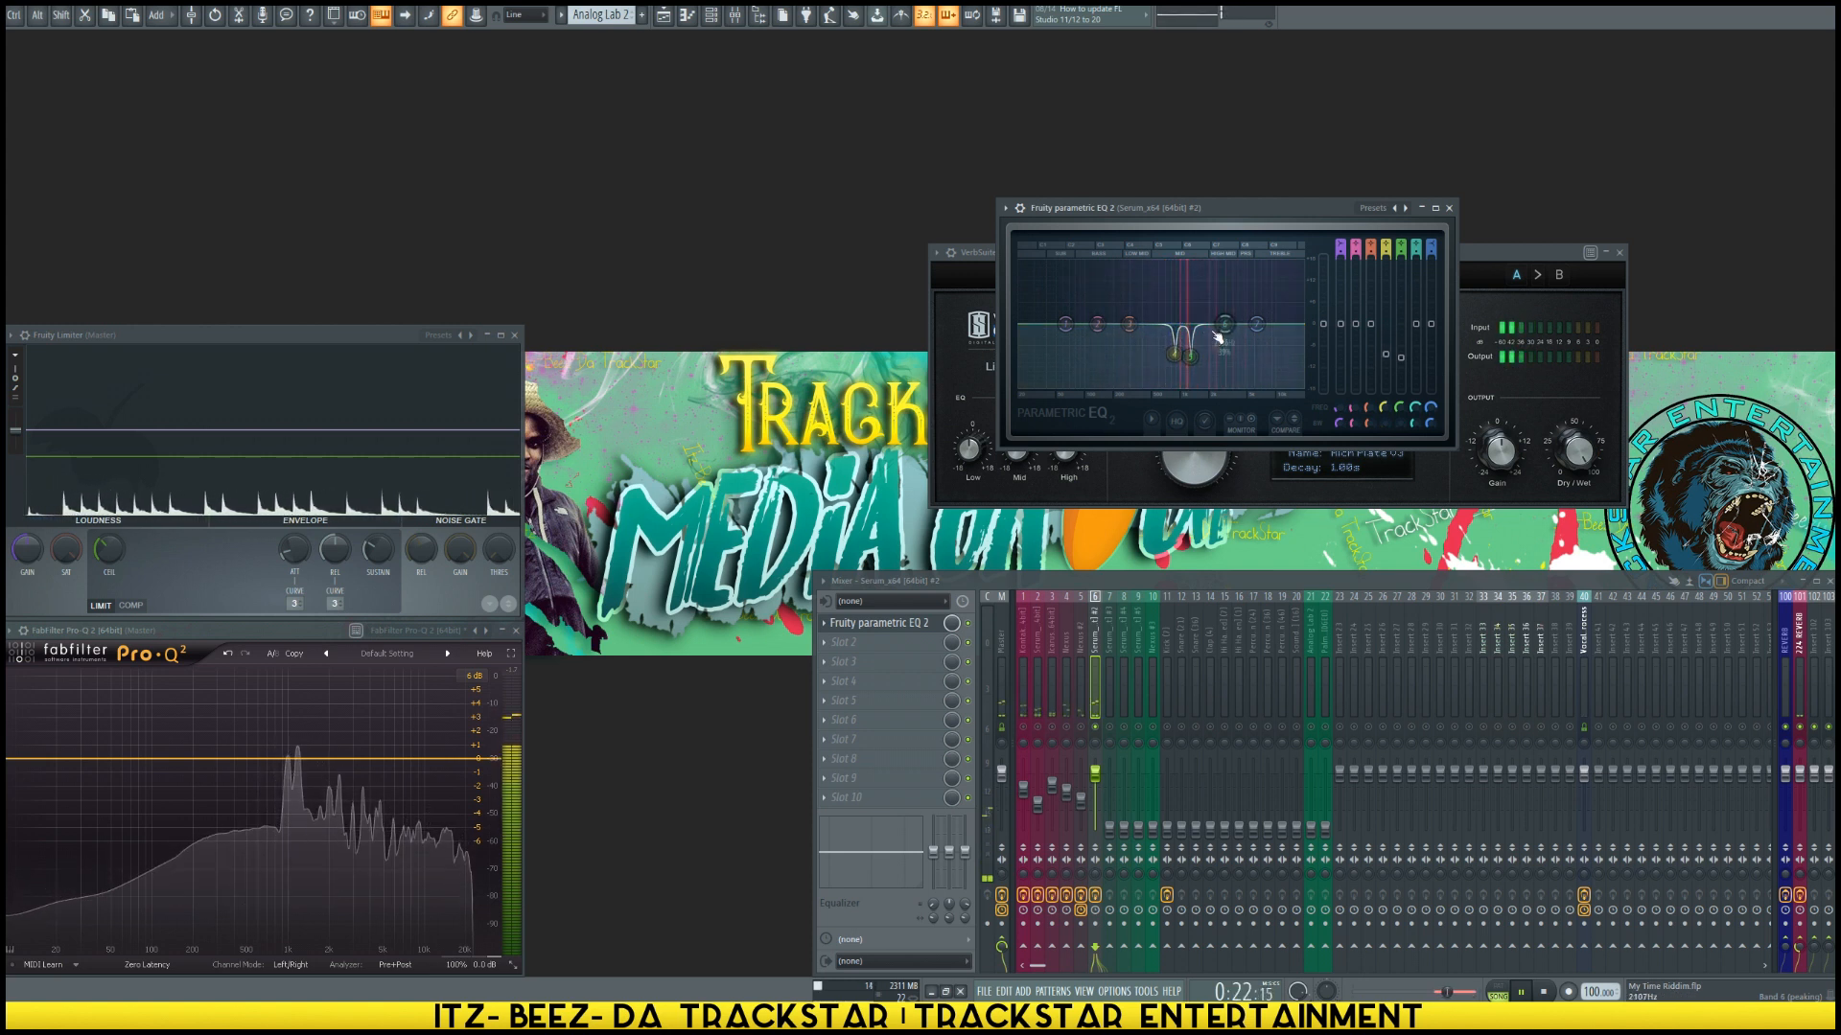
Step: Set EQ band 1 to high pass with its cutoff raised towards the low mids, and slightly boost band 7
{"action": "left_click", "coordinate": [1342, 239]}
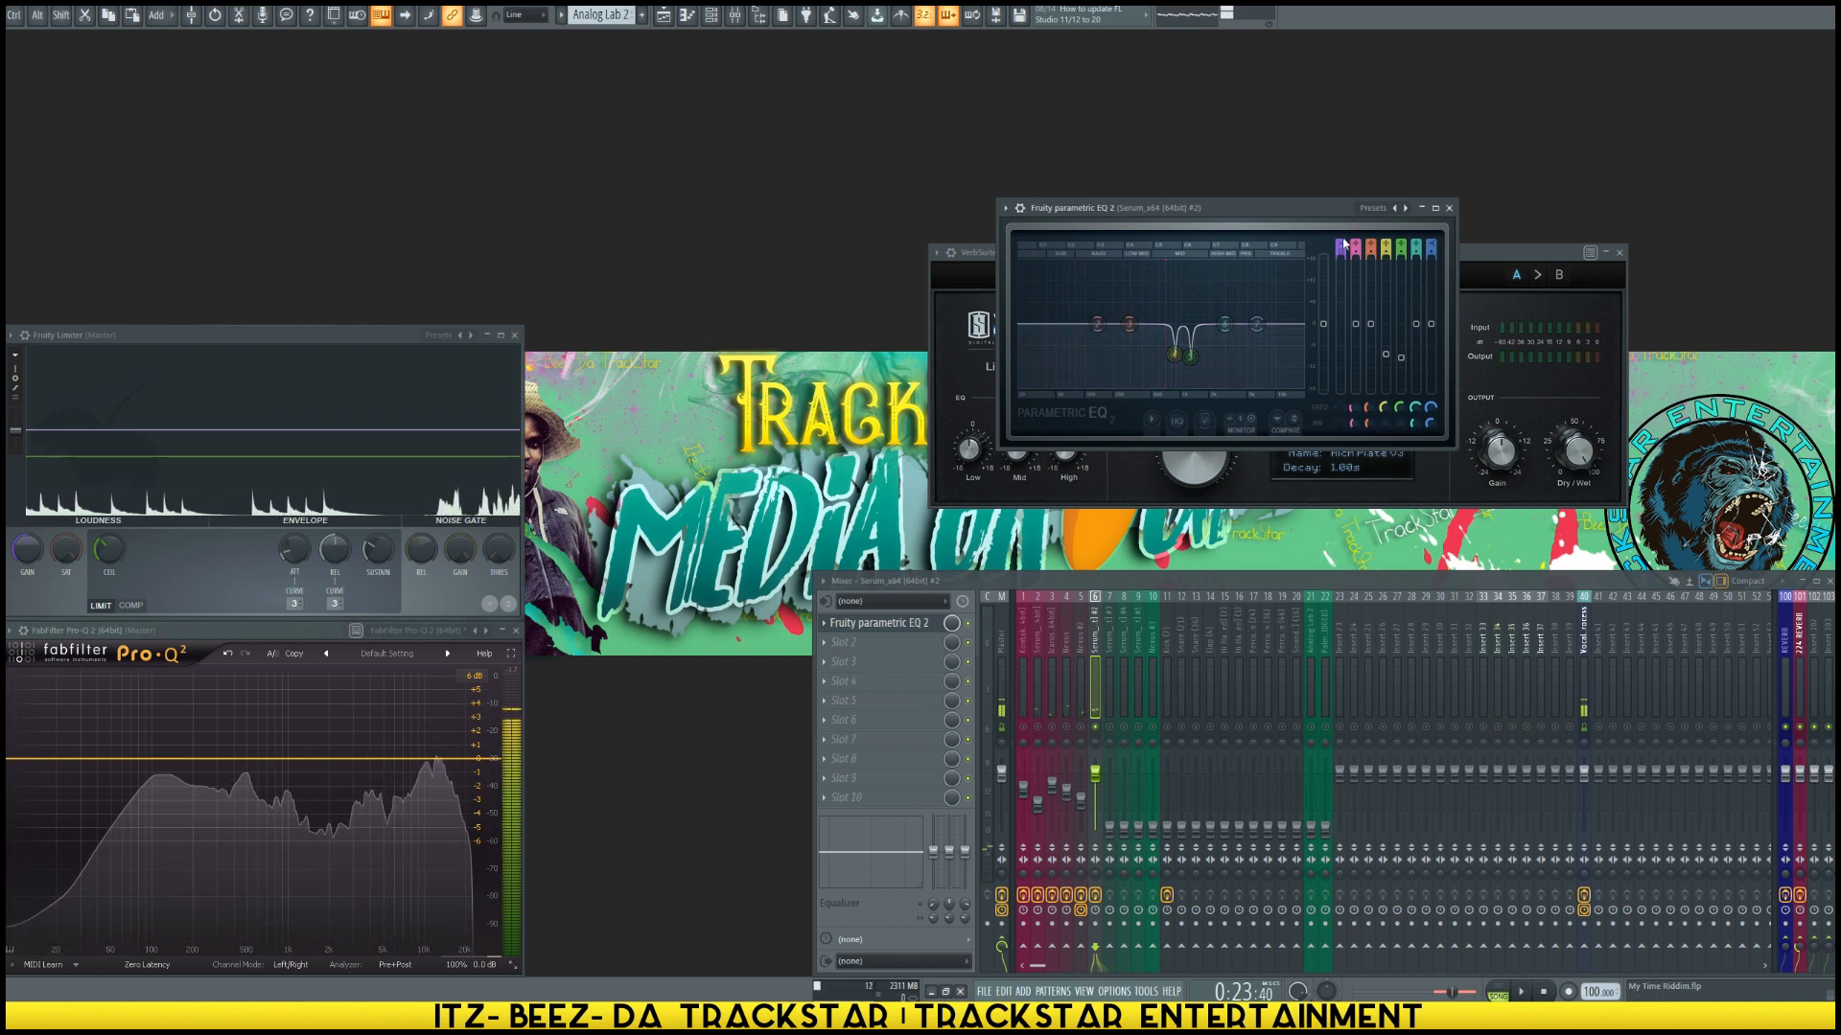
{"action": "left_click", "coordinate": [1342, 238]}
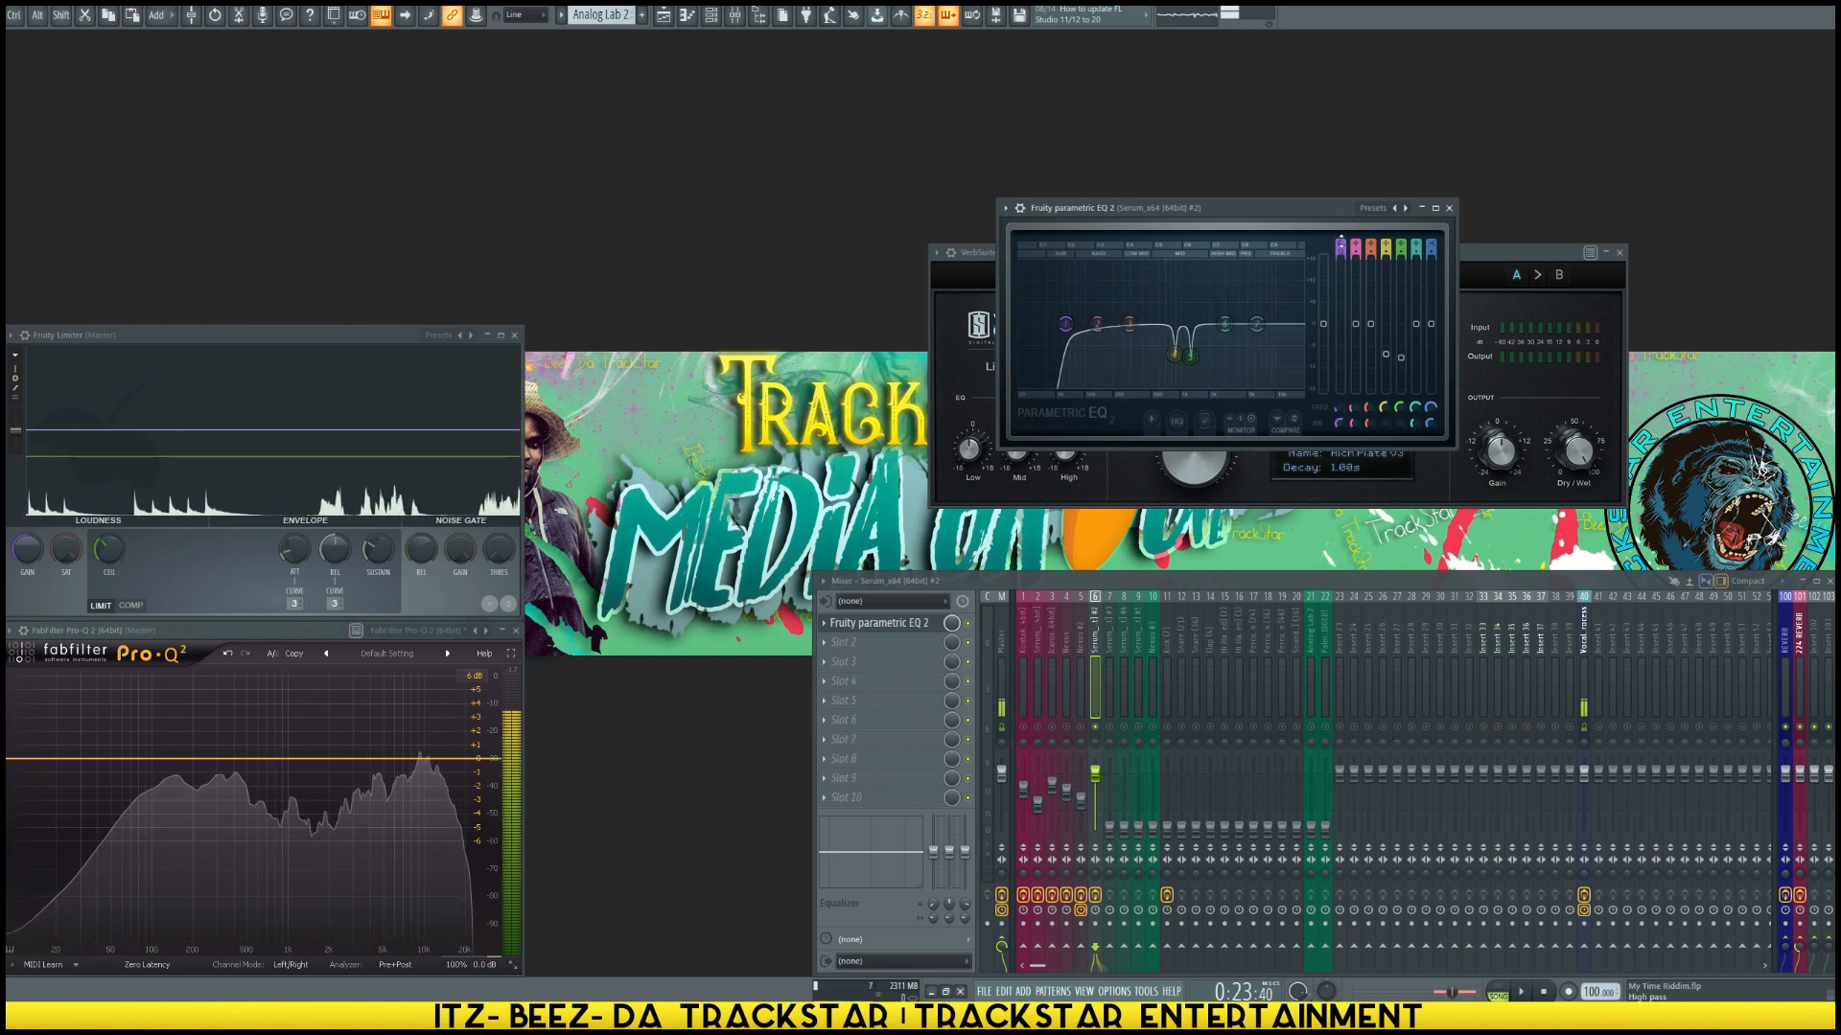
{"action": "key", "text": "space"}
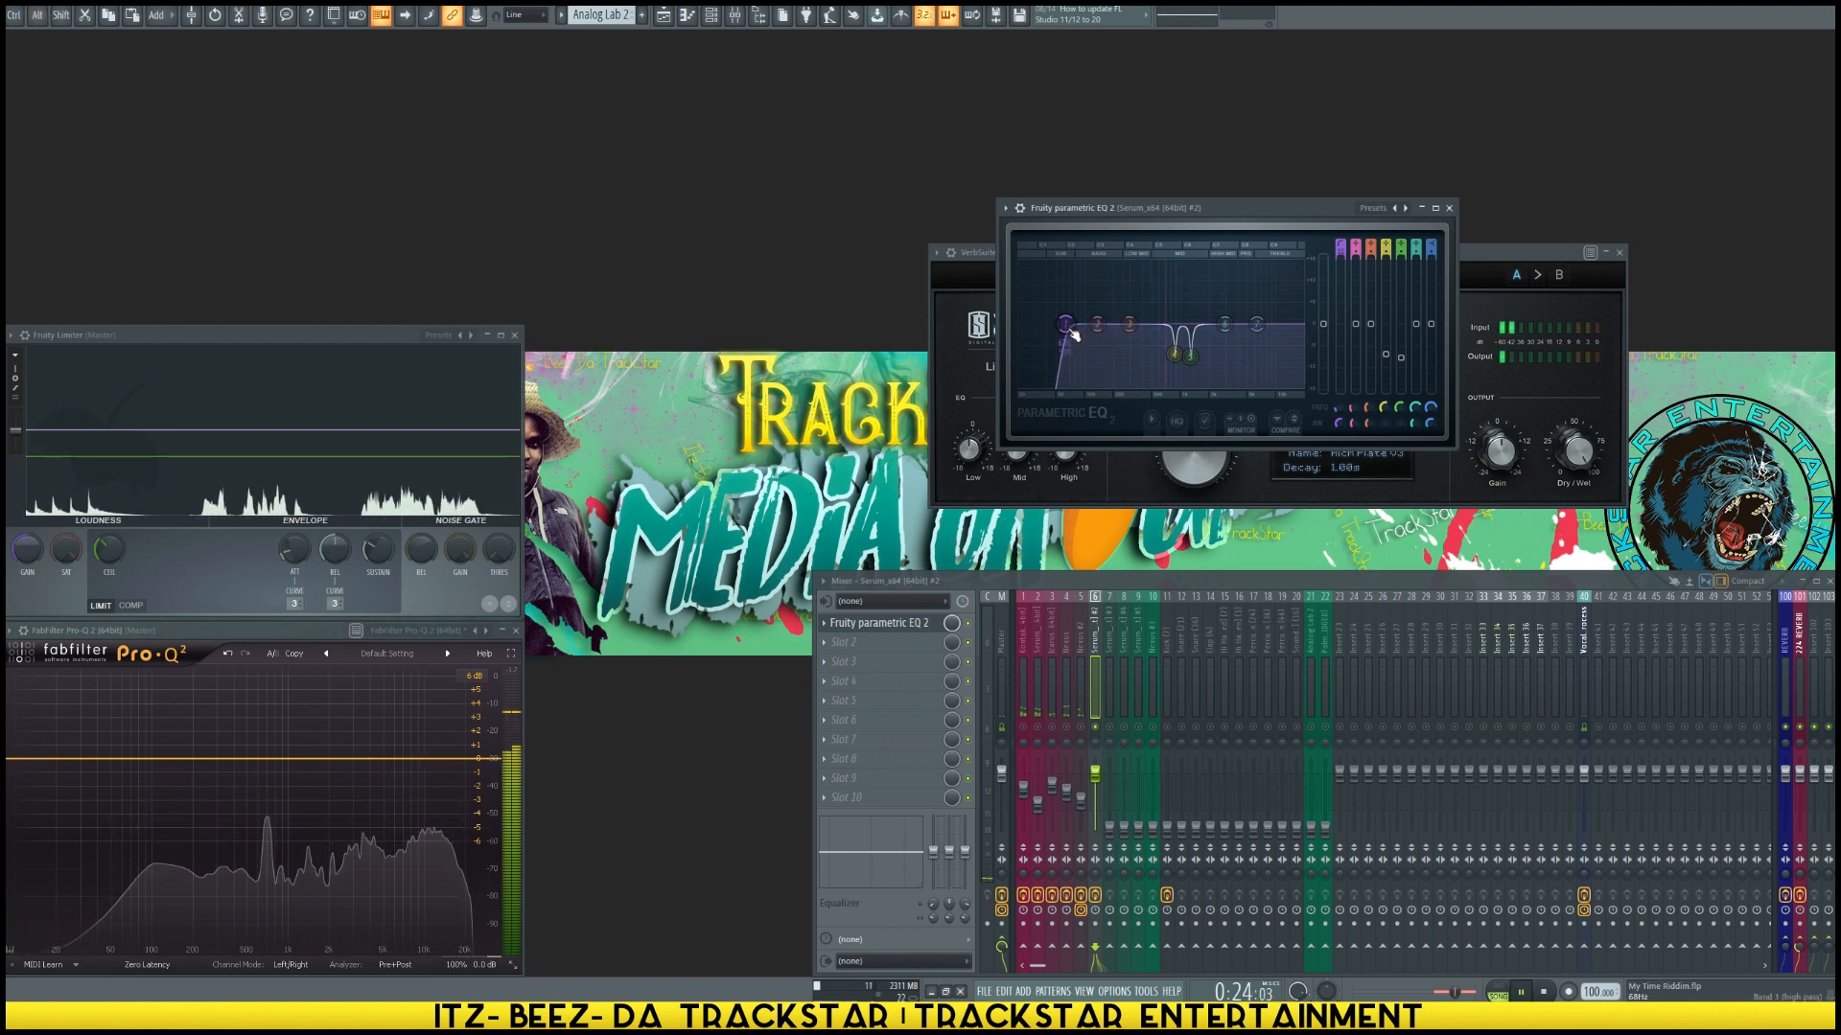
{"action": "left_click_drag", "start_coordinate": [1064, 323], "coordinate": [1122, 328]}
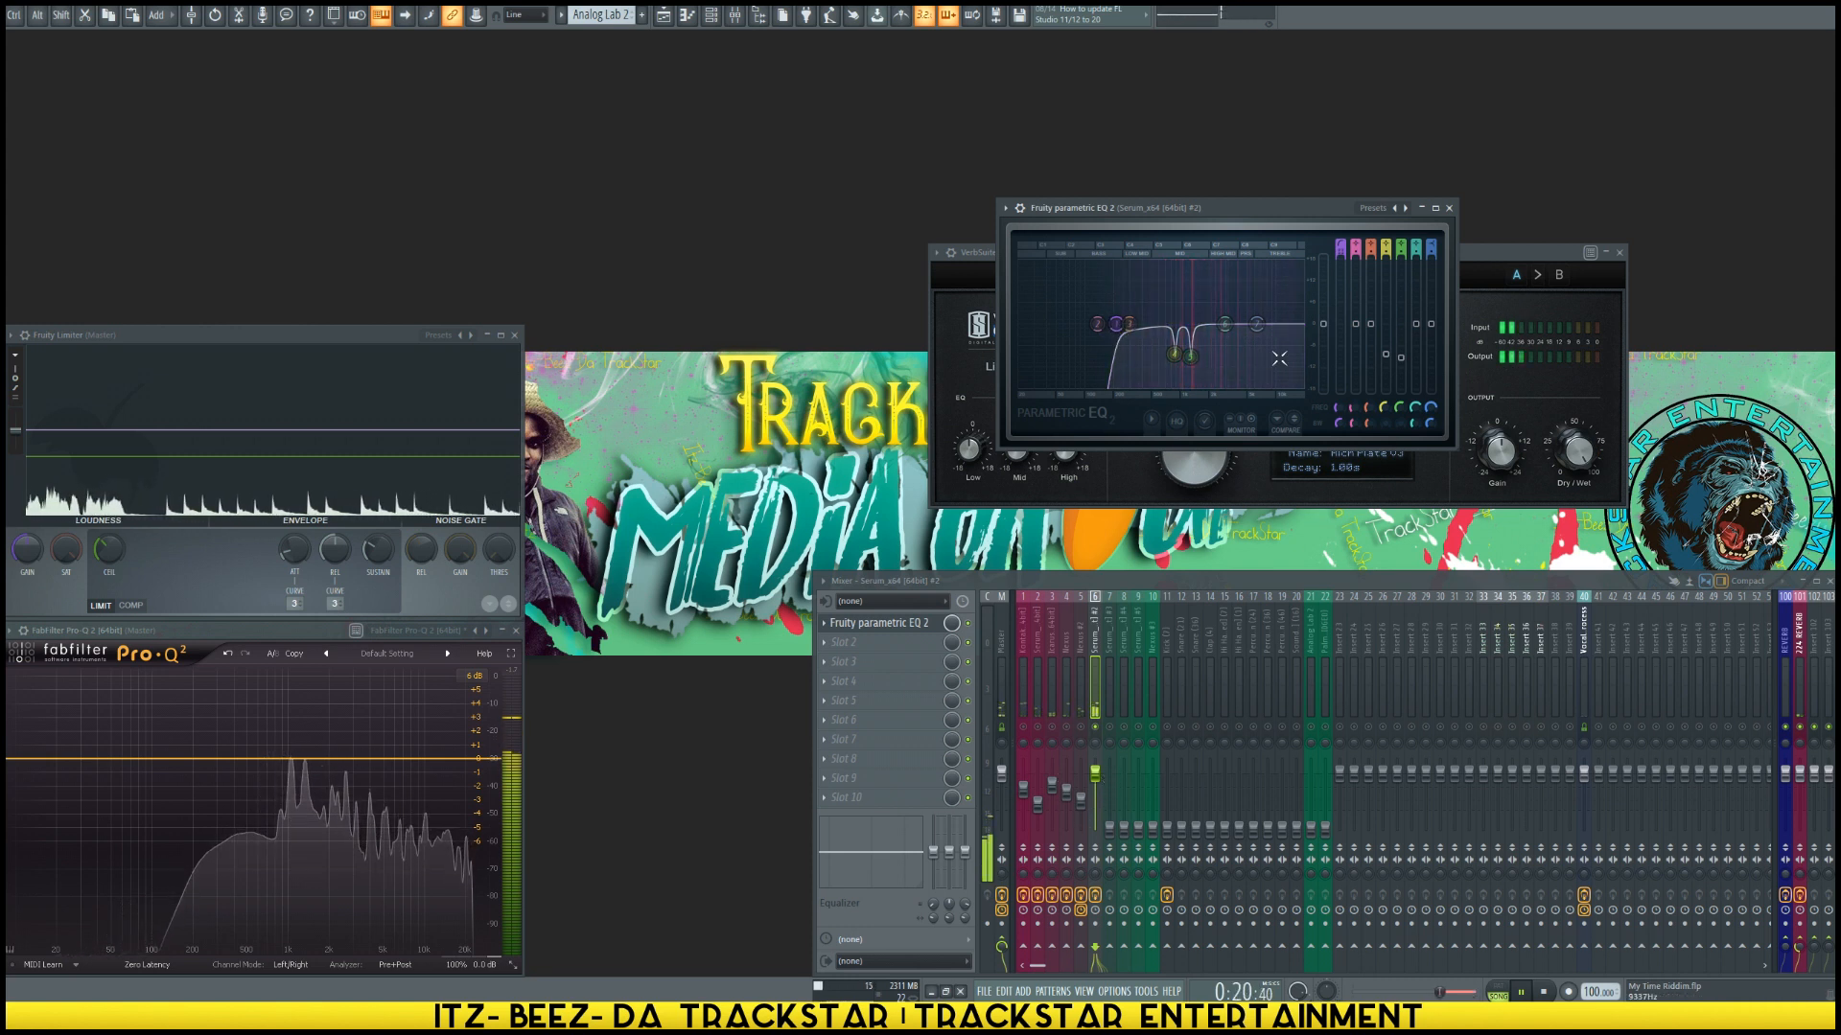
{"action": "left_click_drag", "start_coordinate": [1256, 324], "coordinate": [1258, 315]}
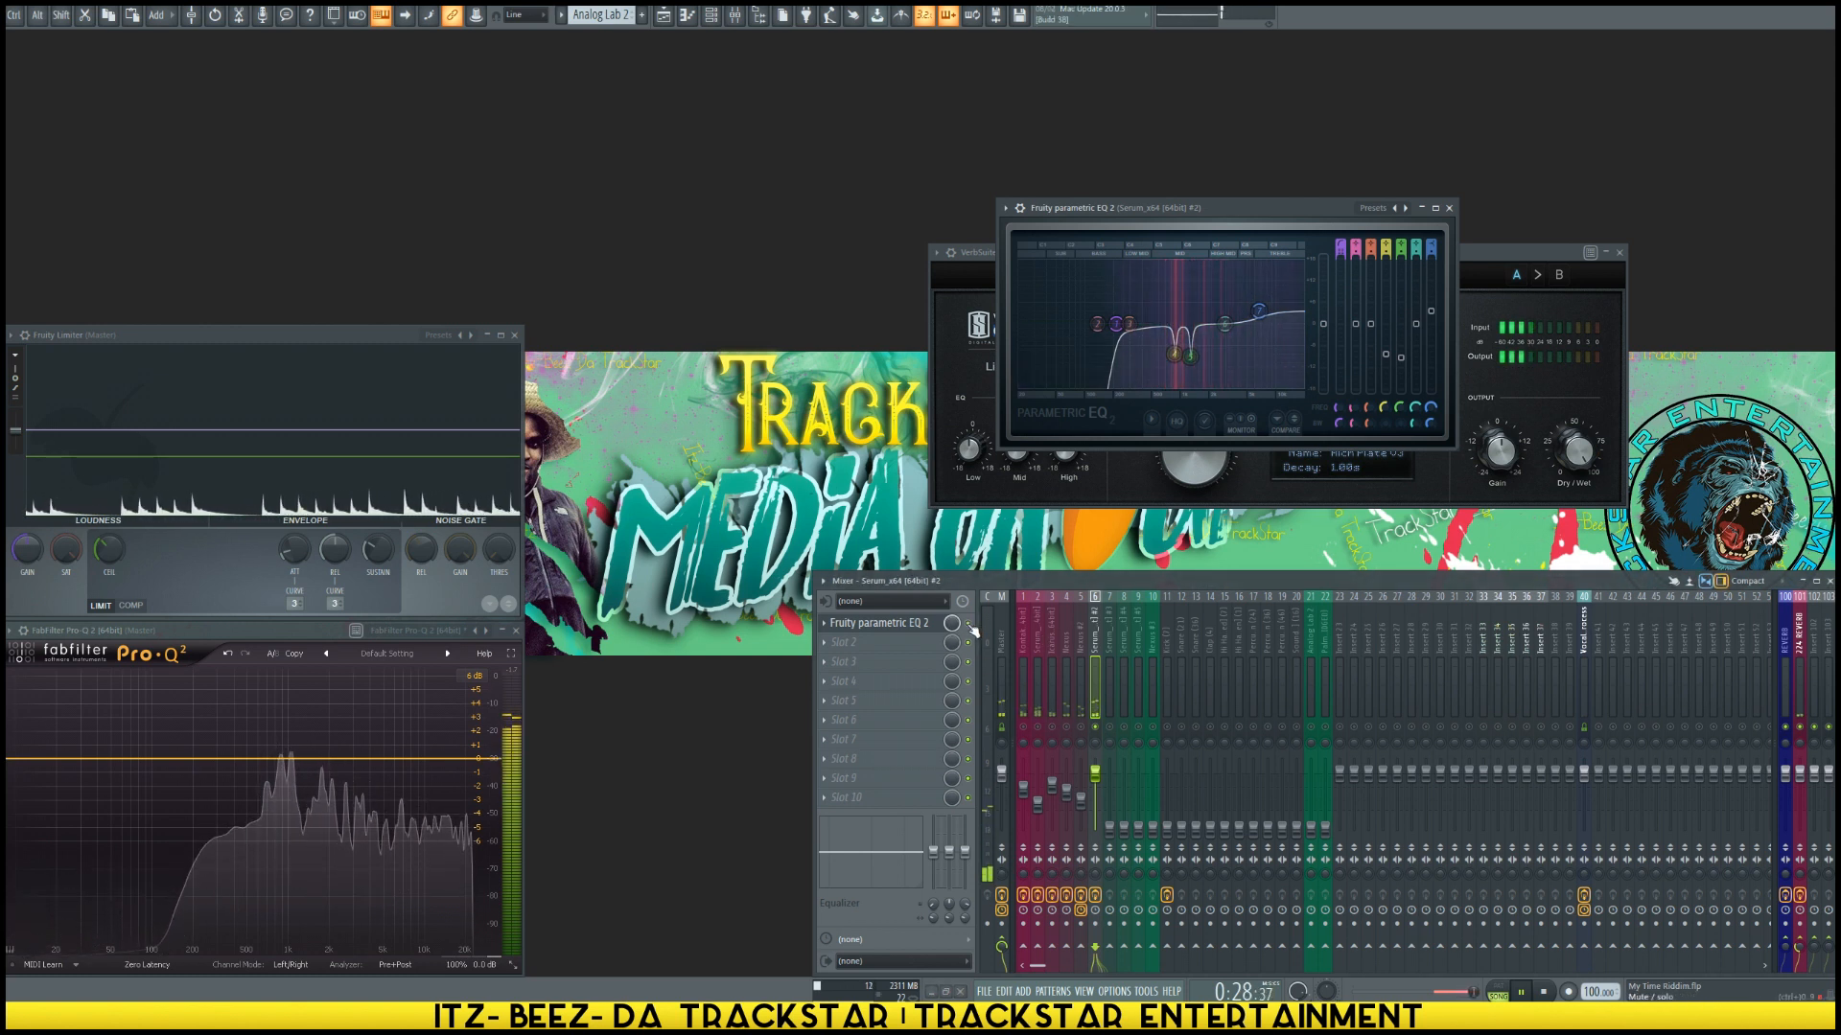
{"action": "key", "text": "space"}
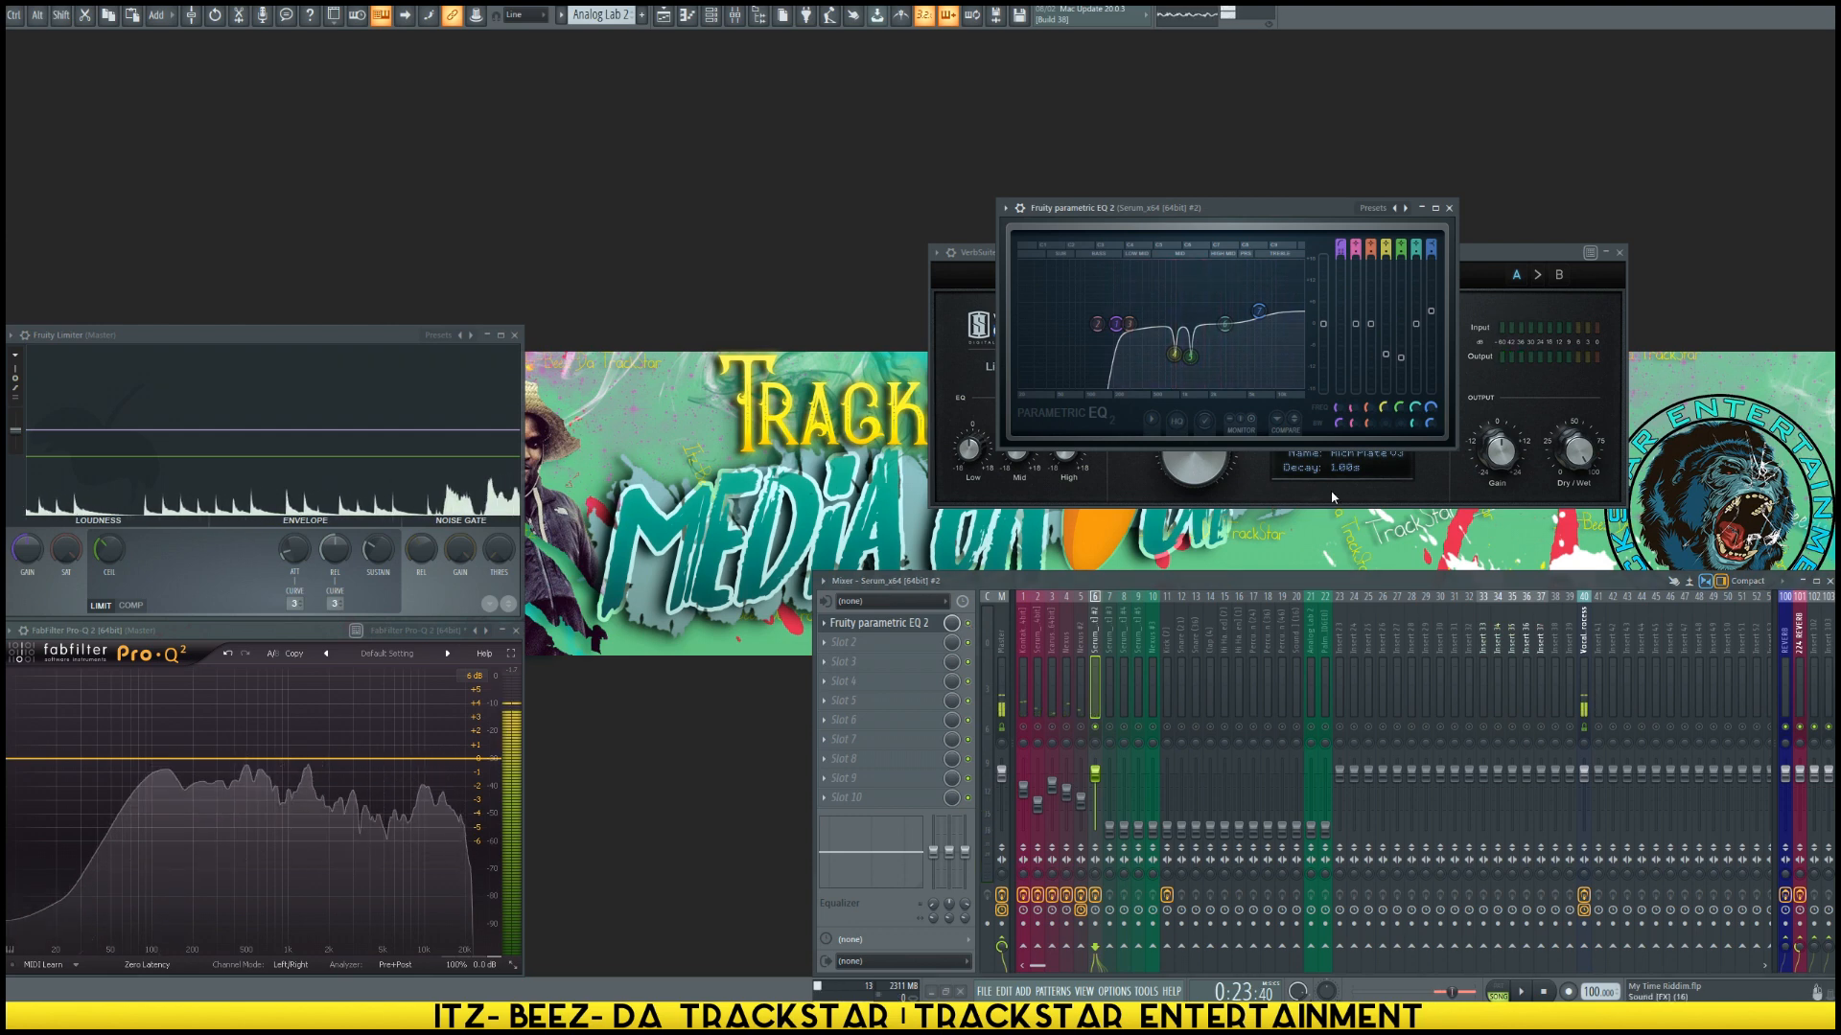
Step: Move the EQ window clear of VerbSuite Classics, raise the reverb decay to 1.20 s and play the result
{"action": "left_click_drag", "start_coordinate": [1314, 218], "coordinate": [684, 52]}
{"action": "left_click_drag", "start_coordinate": [1198, 441], "coordinate": [1195, 409]}
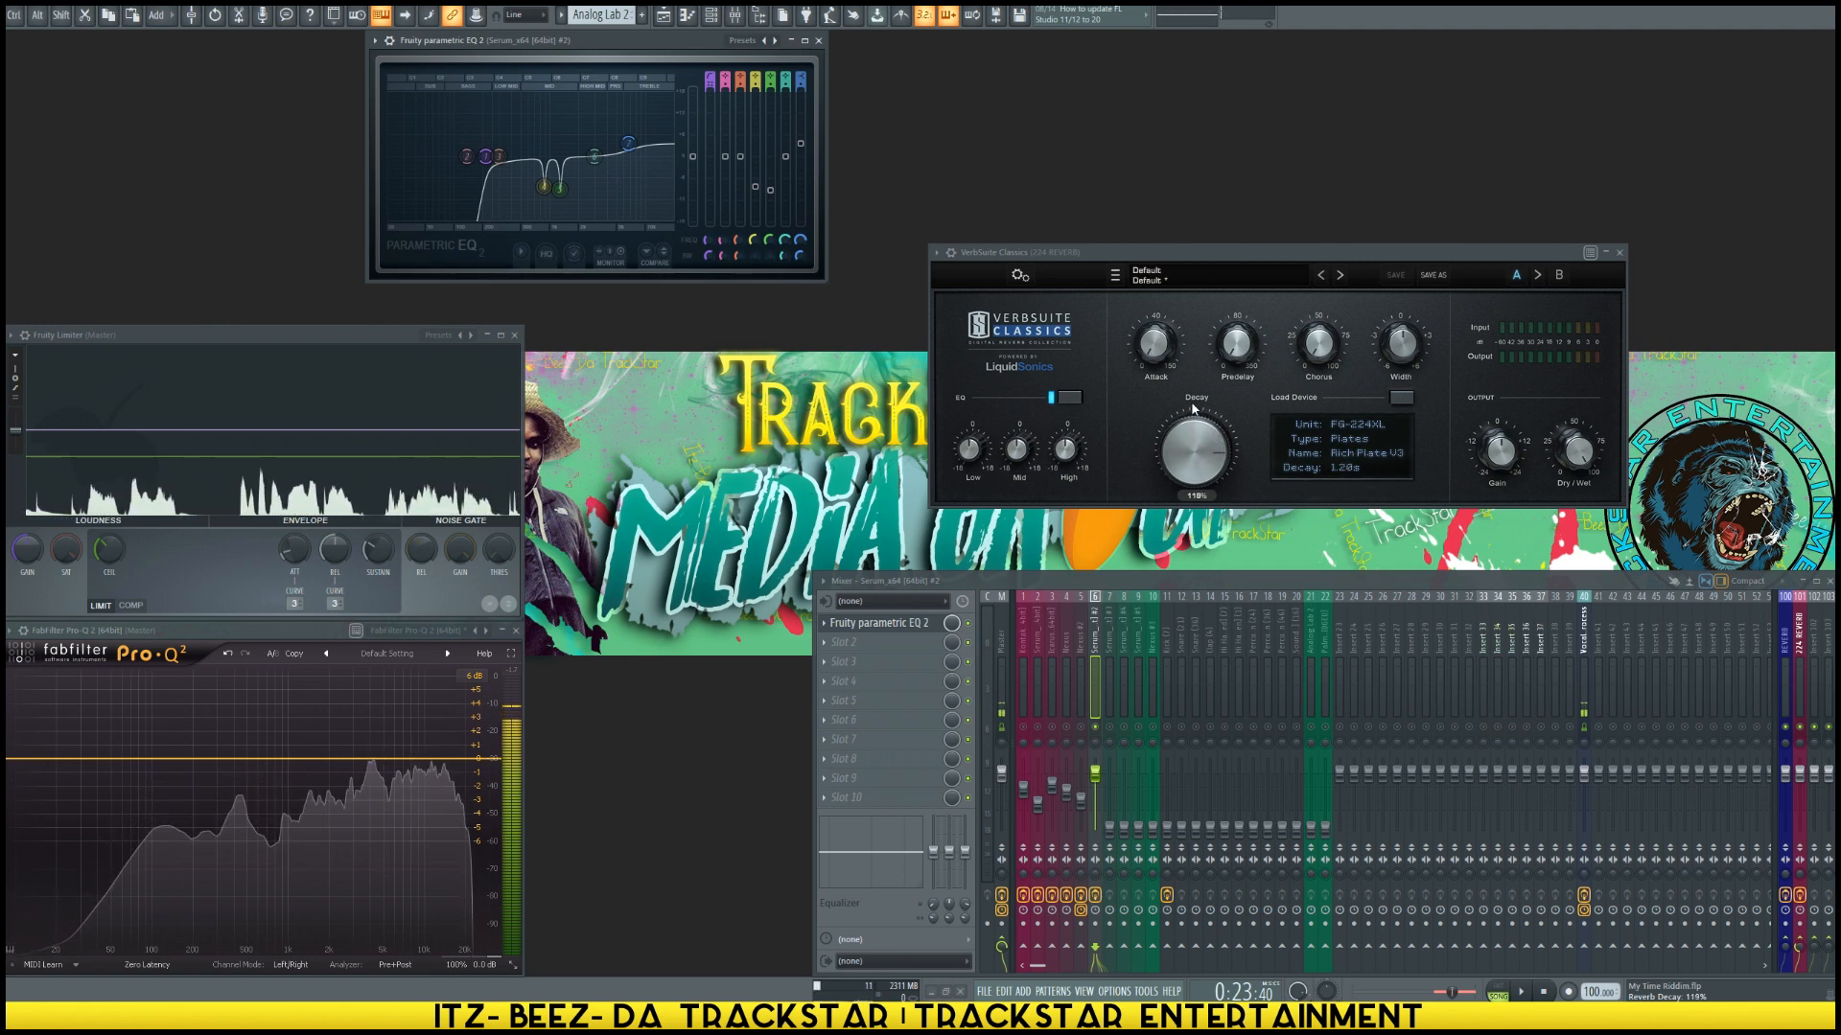
{"action": "key", "text": "space"}
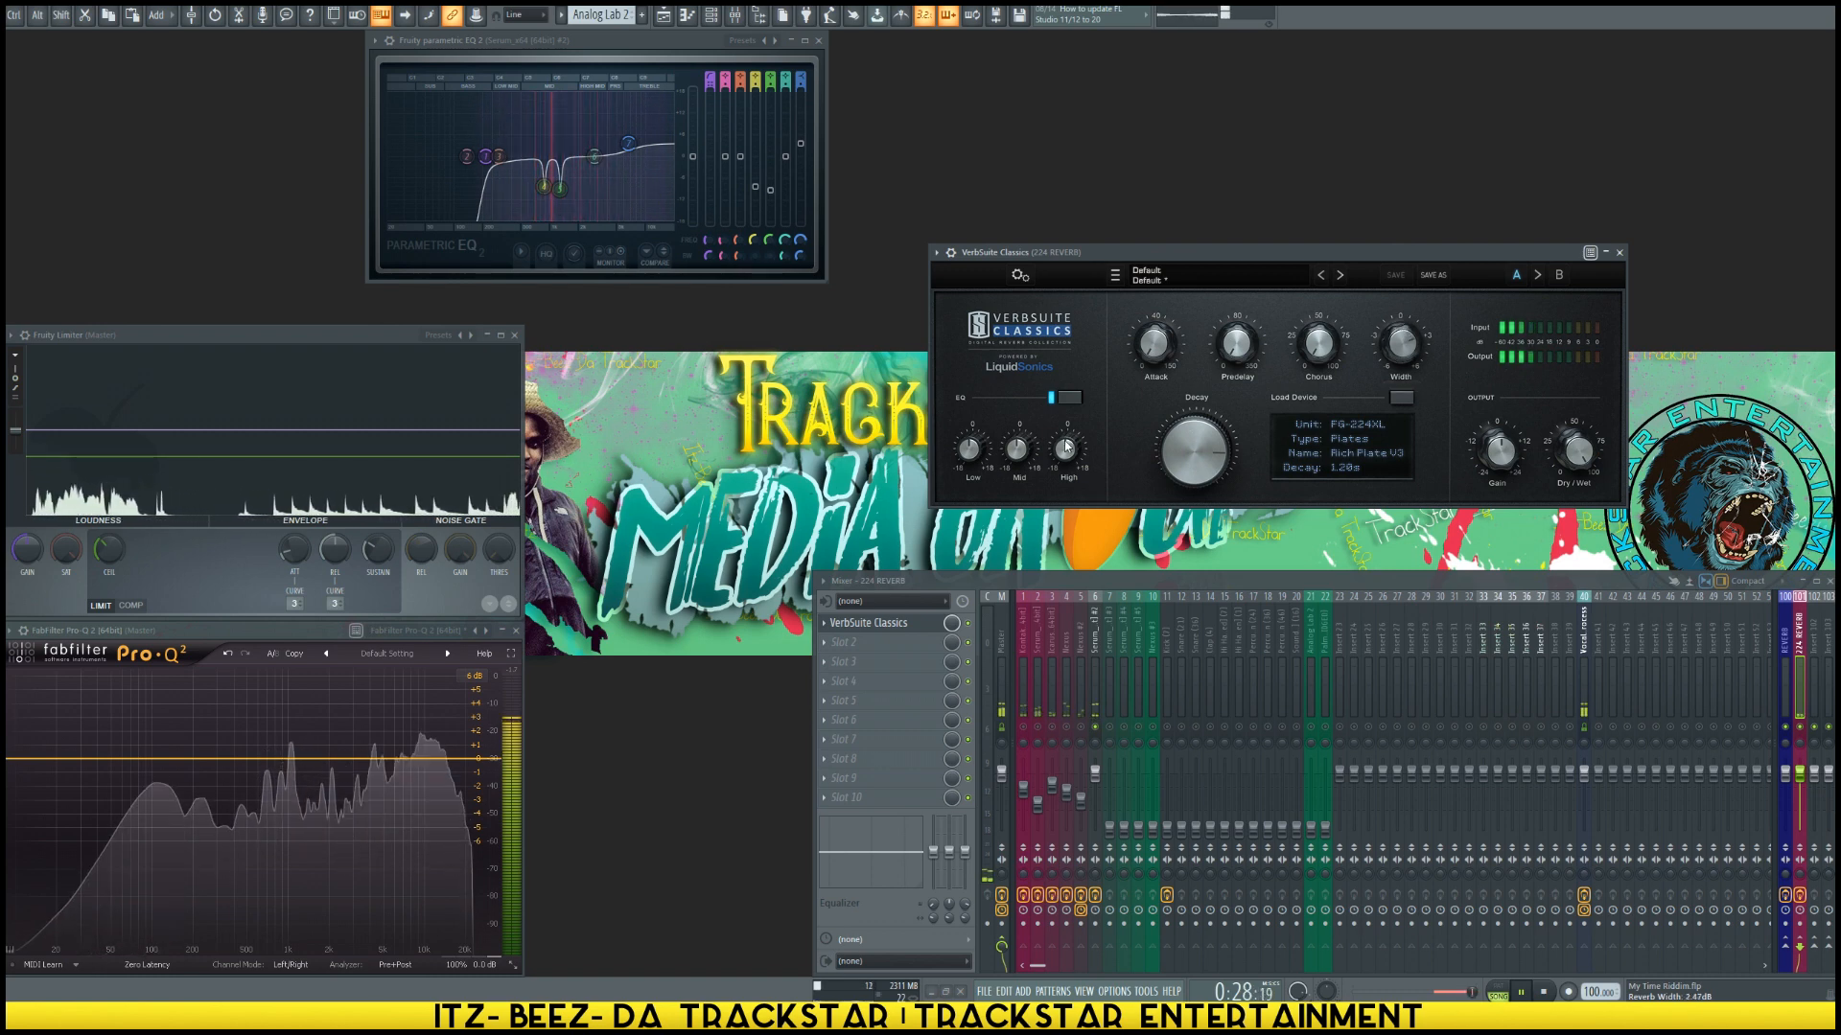
{"action": "key", "text": "space"}
Step: Reposition the VerbSuite Classics window and lower its high EQ gain to about -13 dB while listening
{"action": "left_click_drag", "start_coordinate": [1137, 254], "coordinate": [1138, 259]}
{"action": "left_click_drag", "start_coordinate": [1067, 454], "coordinate": [1066, 486]}
{"action": "left_click_drag", "start_coordinate": [1100, 257], "coordinate": [1042, 236]}
{"action": "key", "text": "space"}
{"action": "left_click_drag", "start_coordinate": [1007, 438], "coordinate": [1021, 483]}
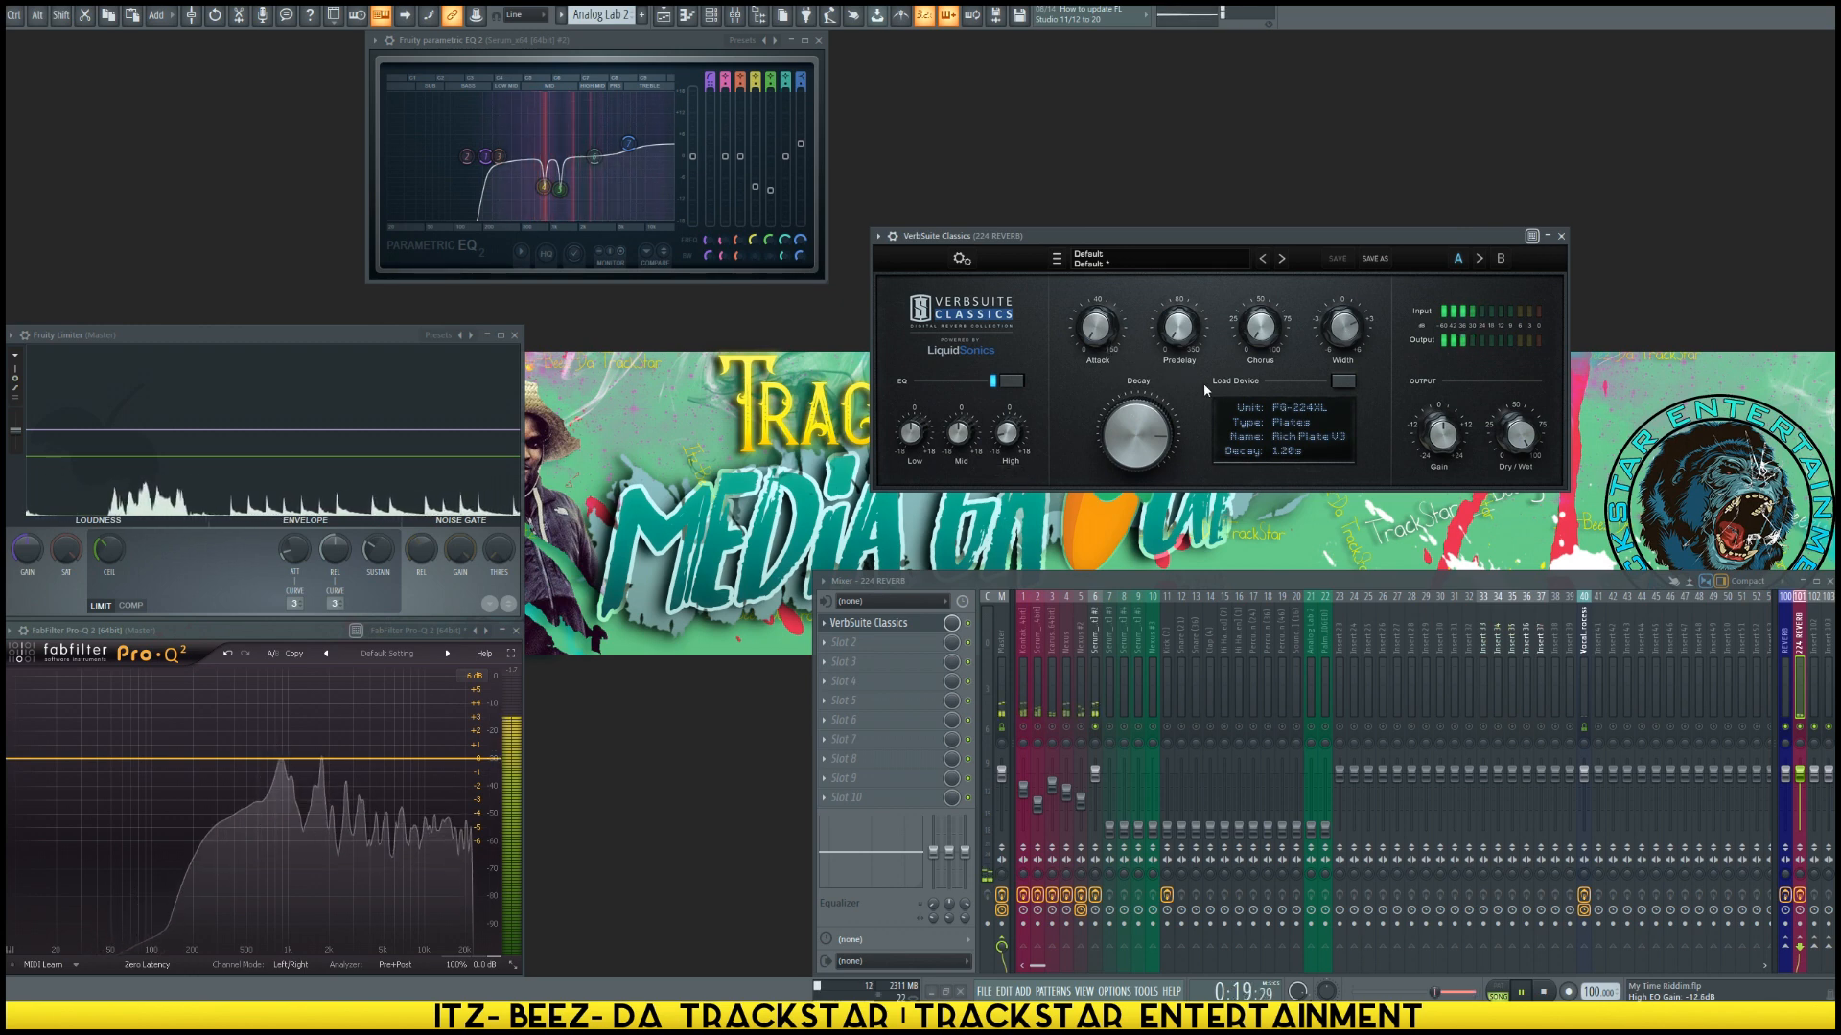
Step: Take Serum_x64 #2 out of solo and lower its volume fader slightly against the full mix
{"action": "left_click", "coordinate": [1104, 726]}
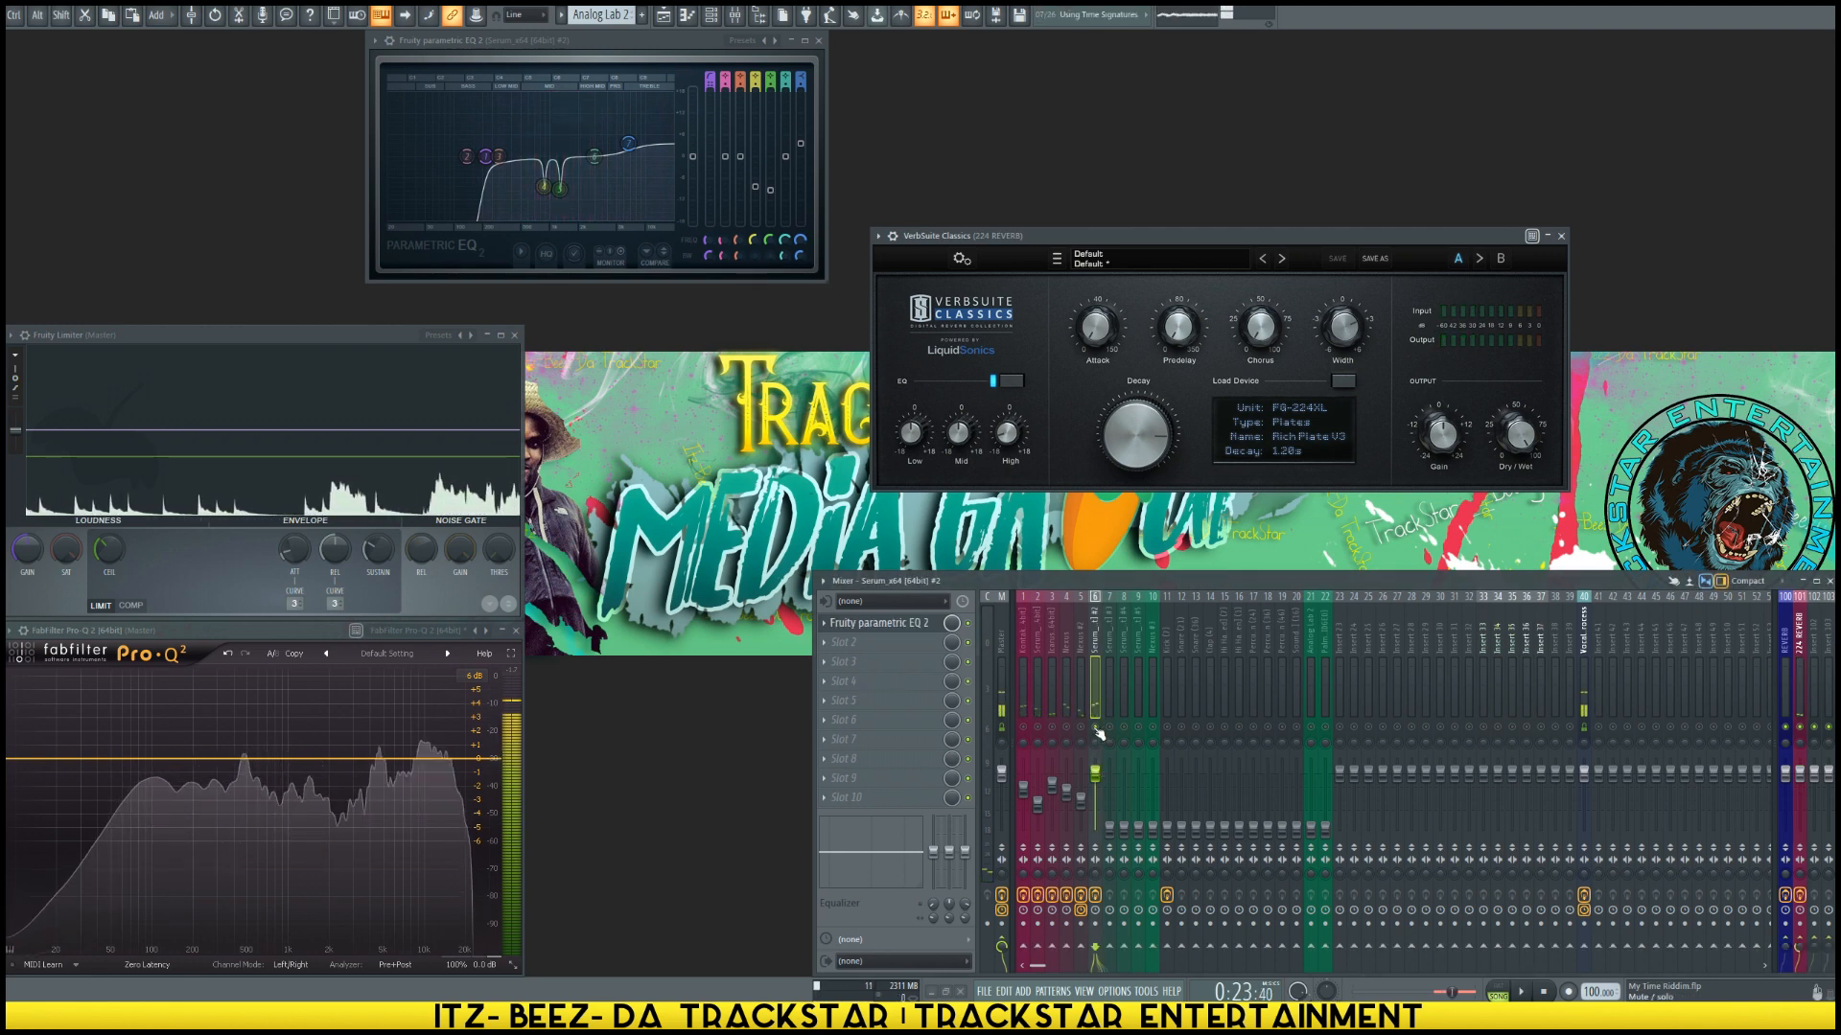
{"action": "key", "text": "space"}
{"action": "left_click_drag", "start_coordinate": [1103, 784], "coordinate": [1103, 794]}
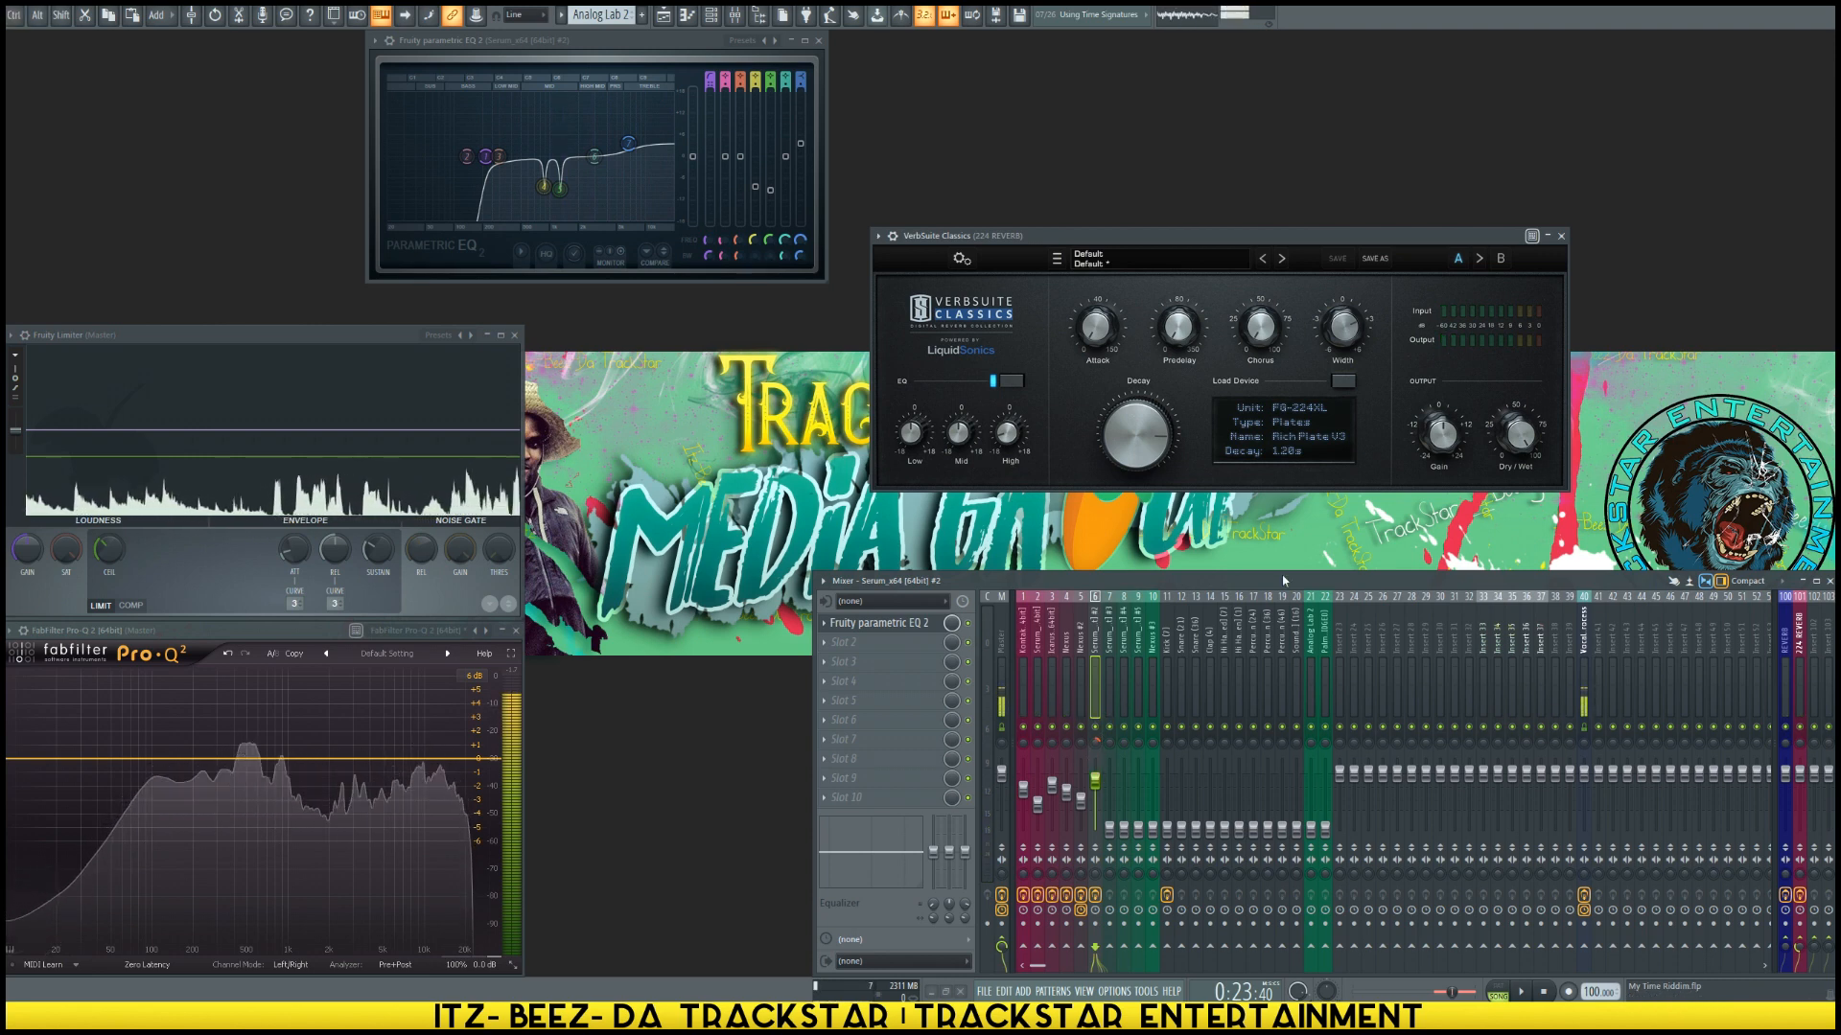
Step: Rename the first empty mixer track beside 224 REVERB as DELAY and give it an orange colour
{"action": "right_click", "coordinate": [1811, 707]}
{"action": "mouse_move", "coordinate": [1770, 706]}
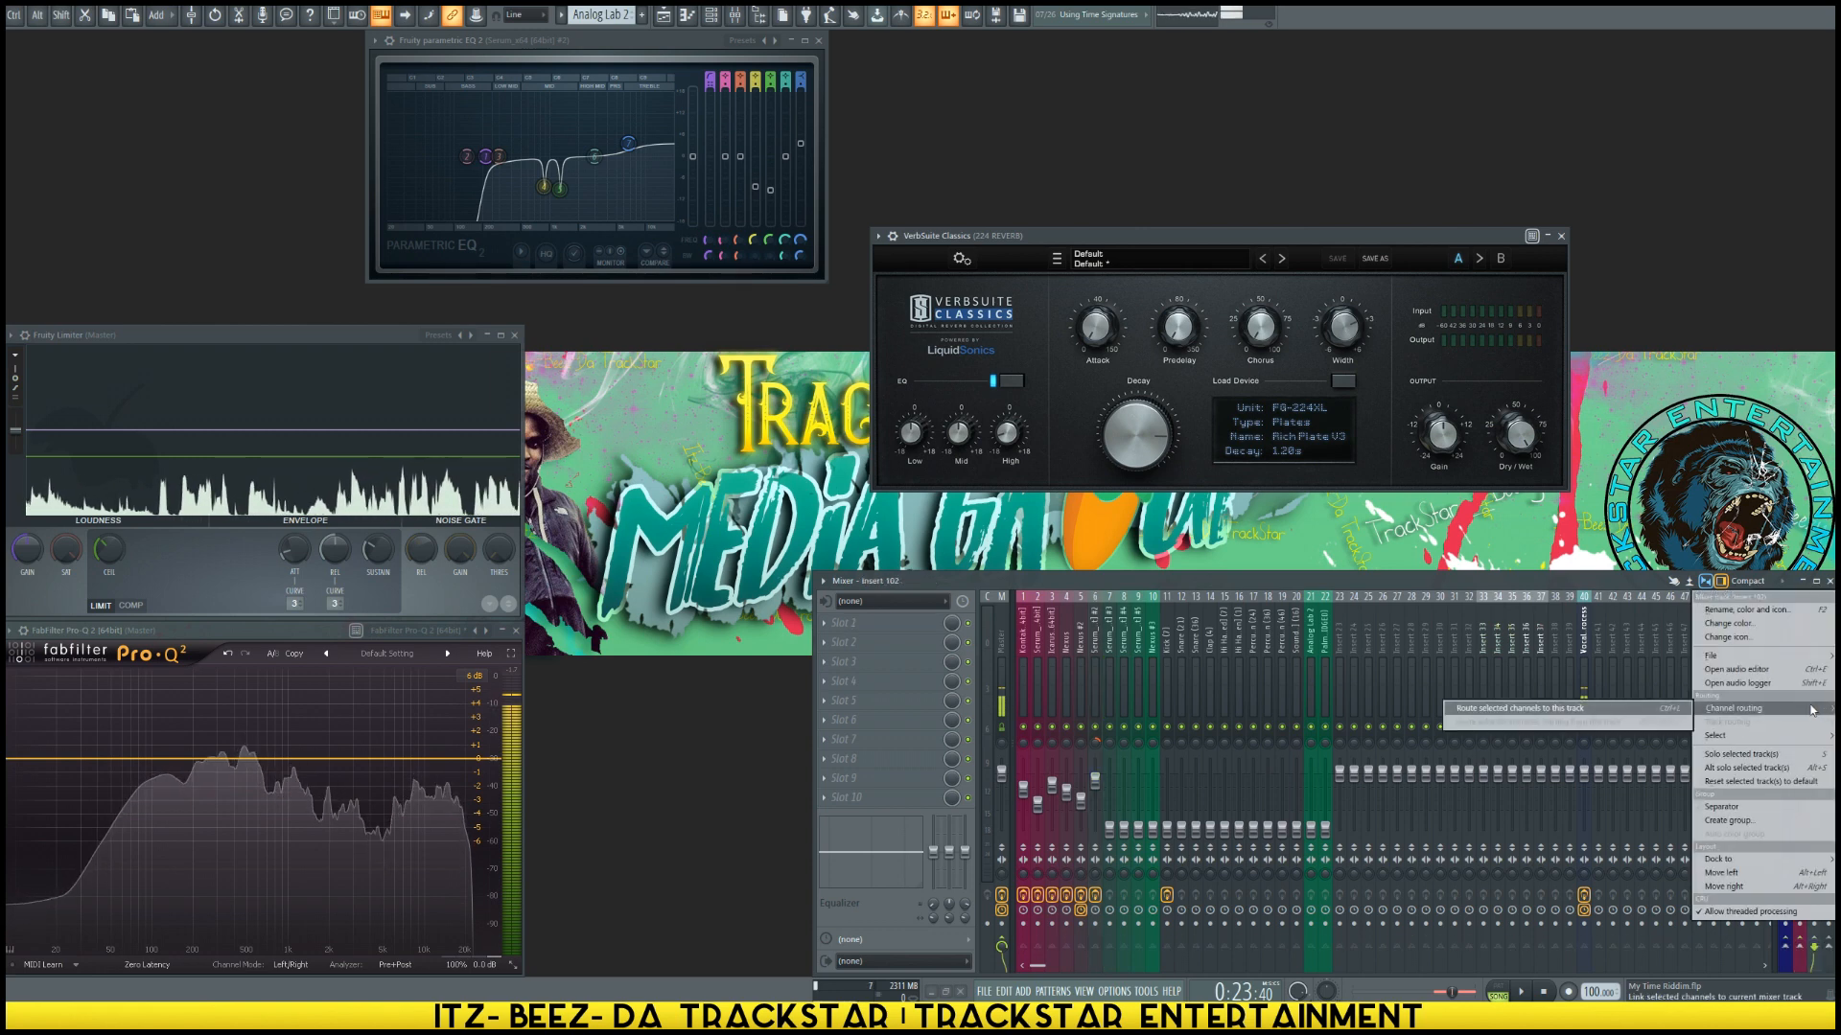
{"action": "left_click", "coordinate": [1747, 607]}
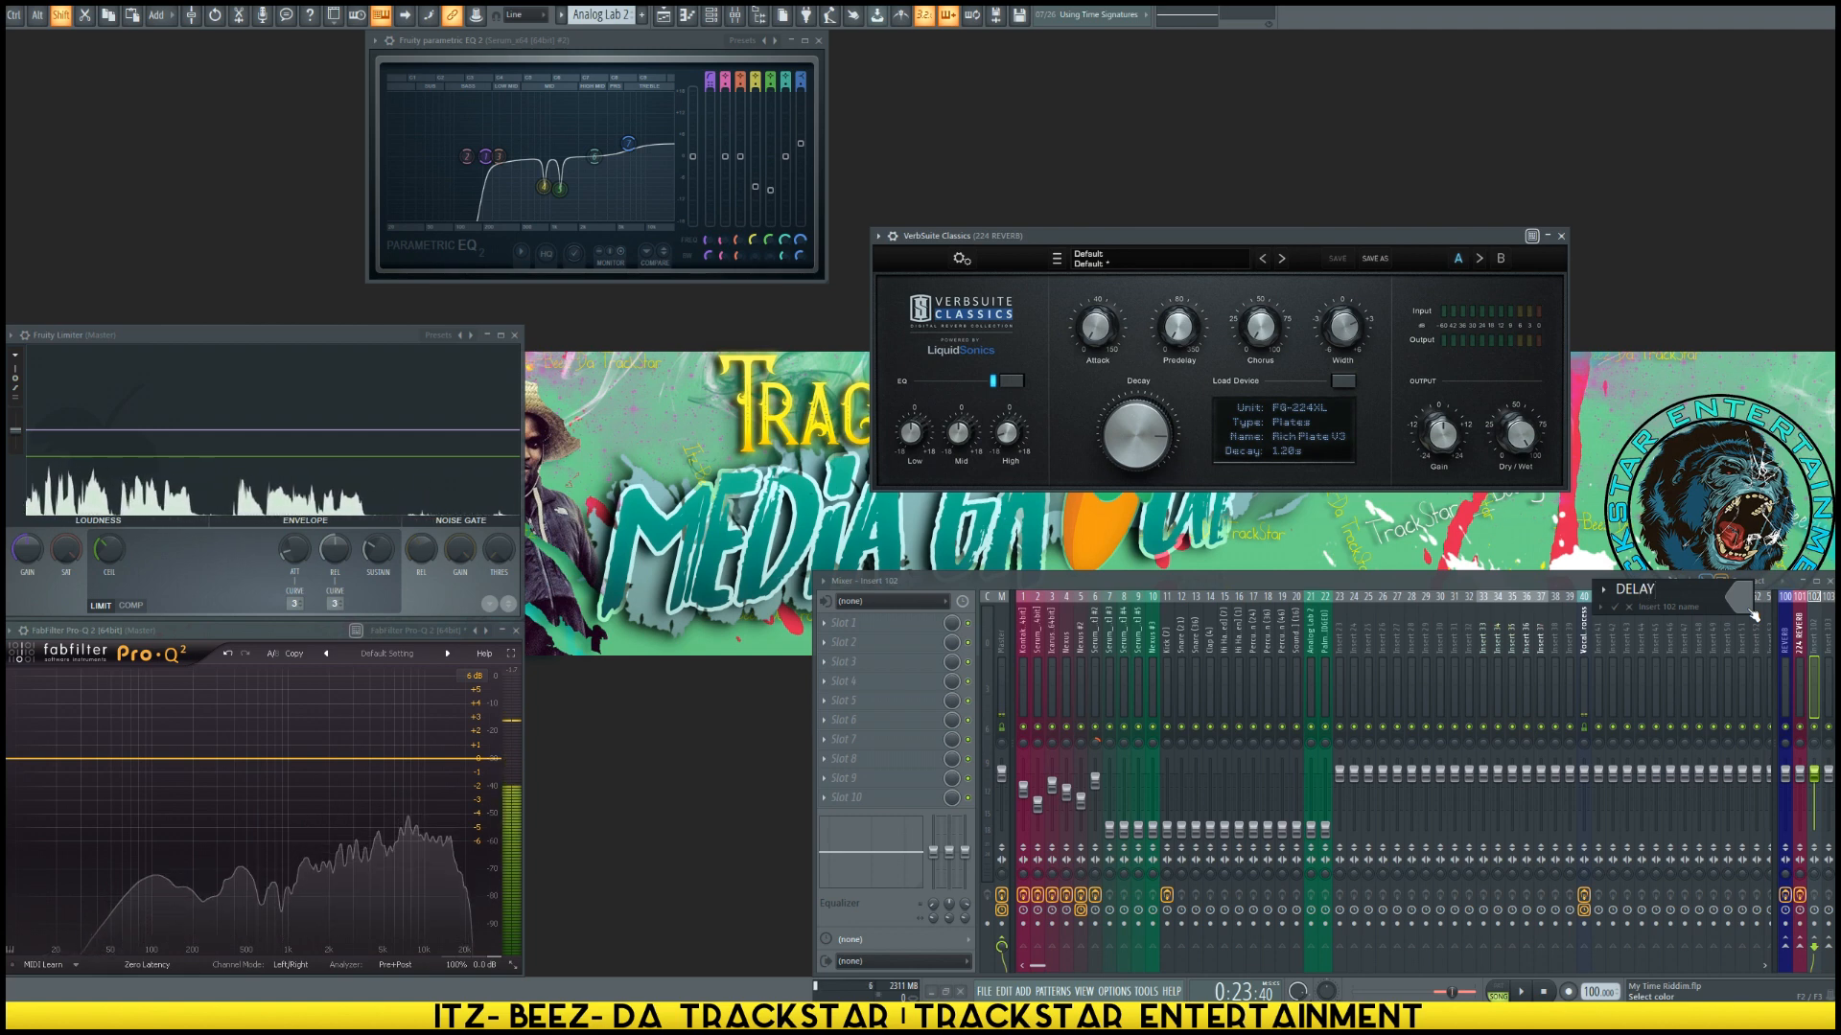
{"action": "left_click", "coordinate": [1752, 615]}
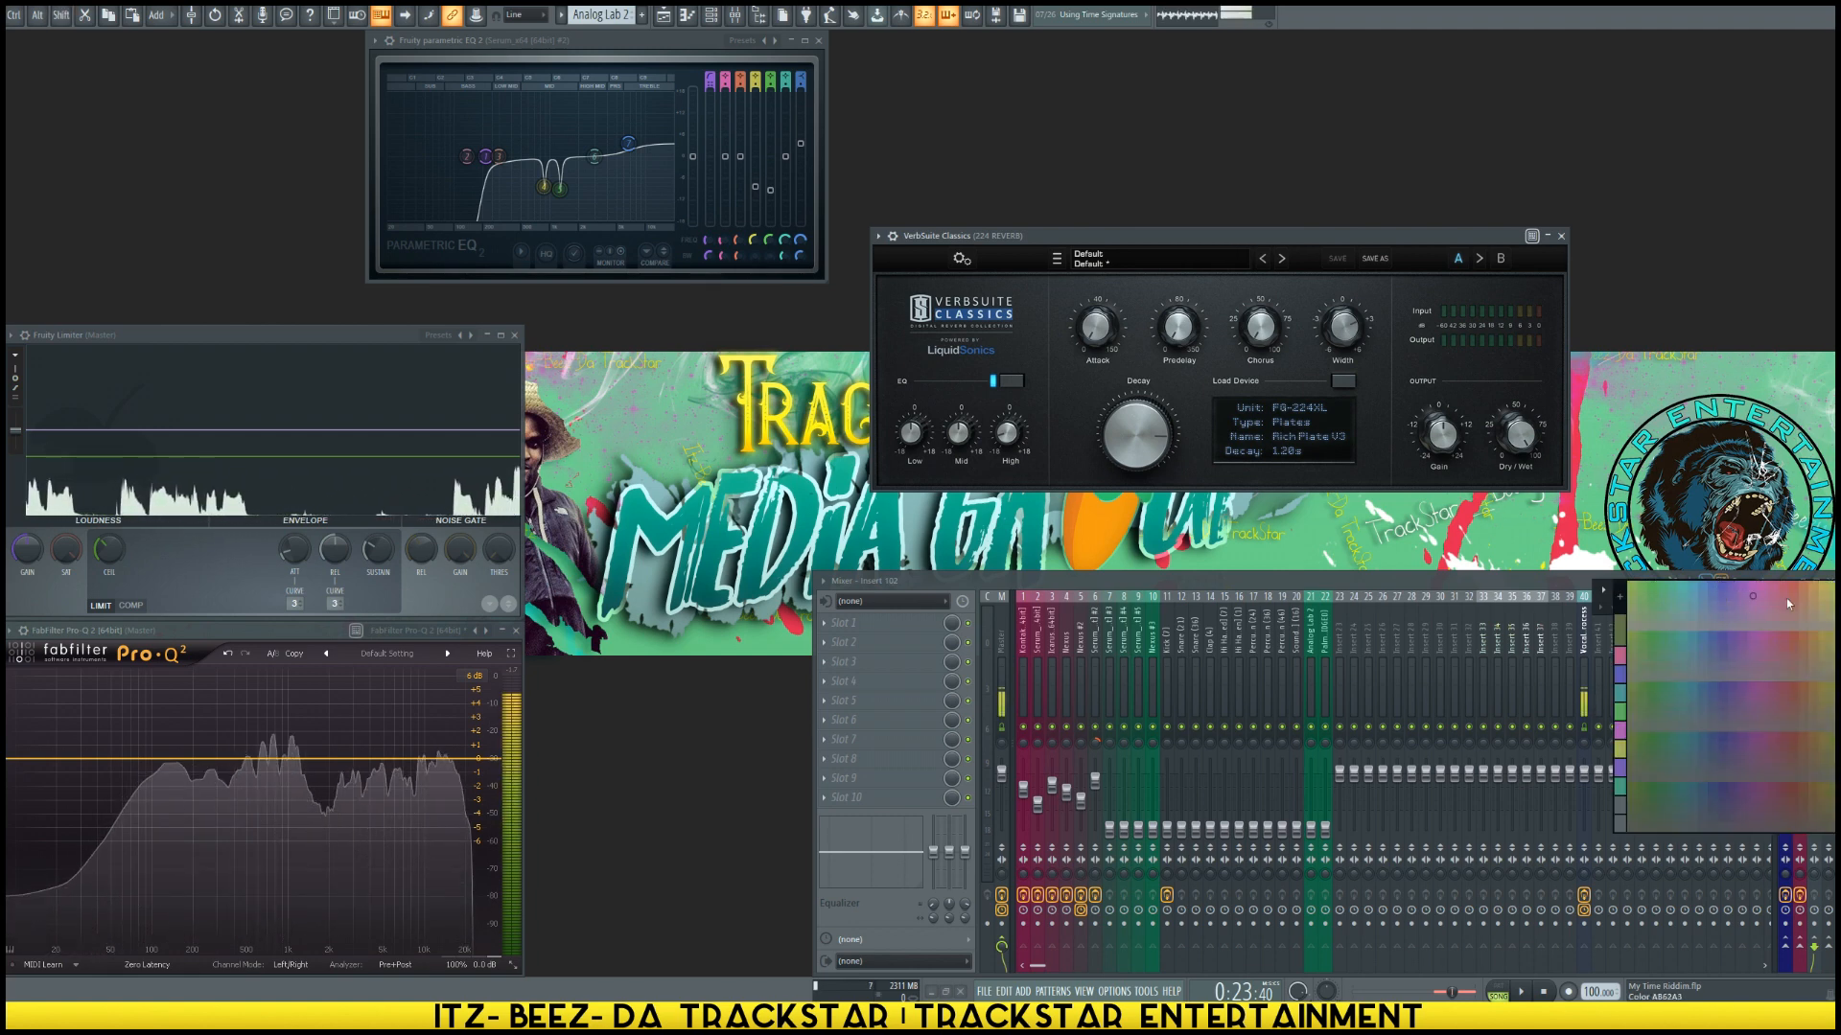
{"action": "left_click", "coordinate": [1813, 591]}
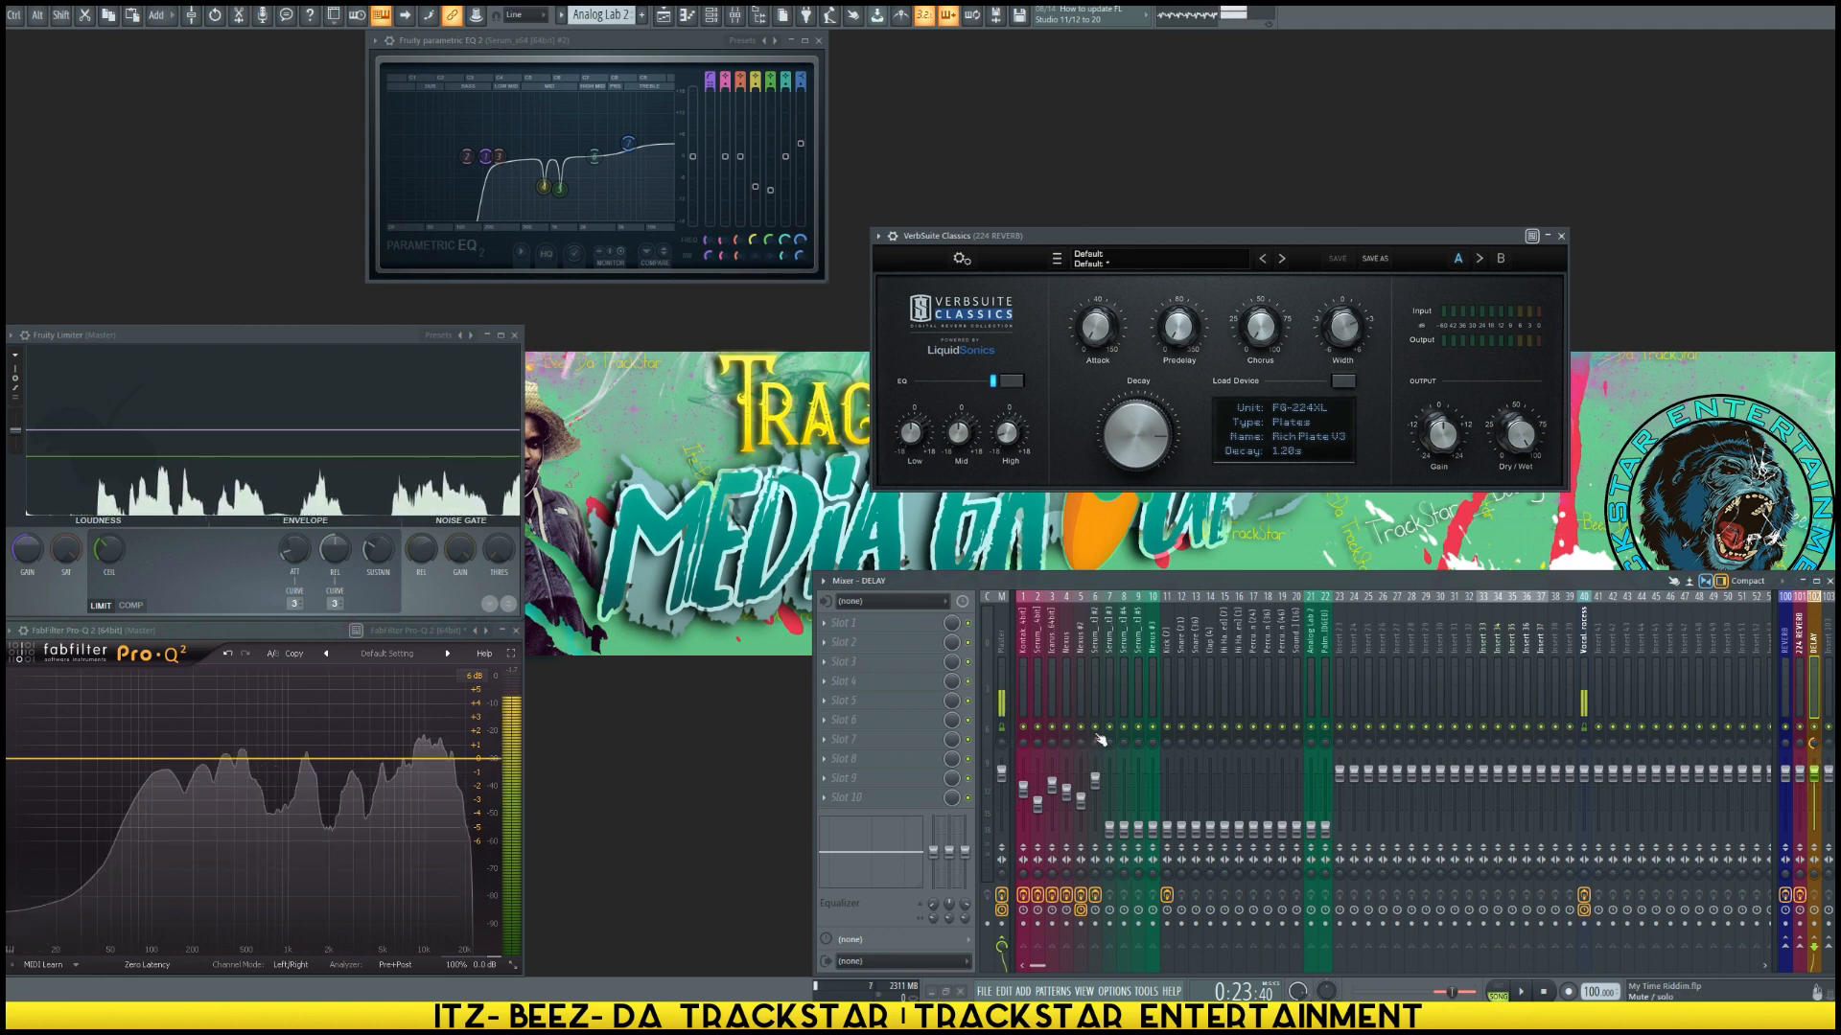
Step: Solo Serum_x64 #2 and load the Sound Toys Repeater delay into the DELAY track's first effect slot
{"action": "left_click", "coordinate": [1096, 650]}
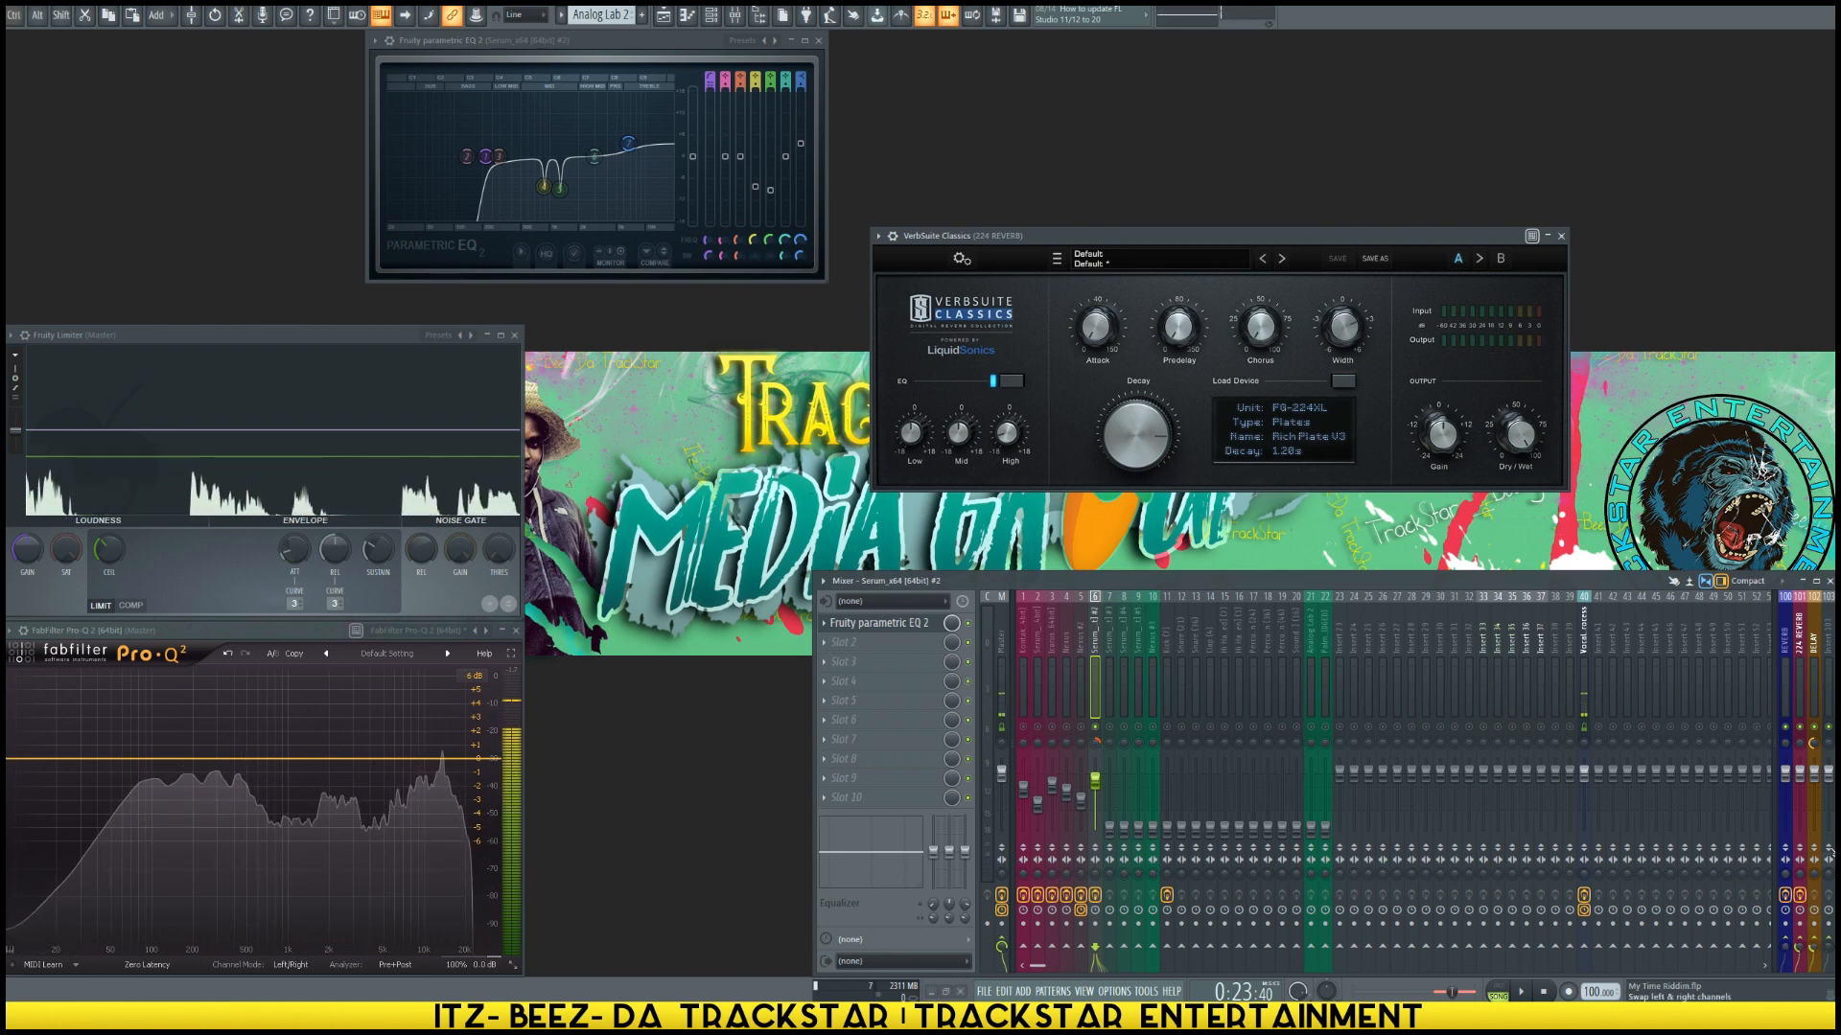
{"action": "left_click", "coordinate": [1813, 705]}
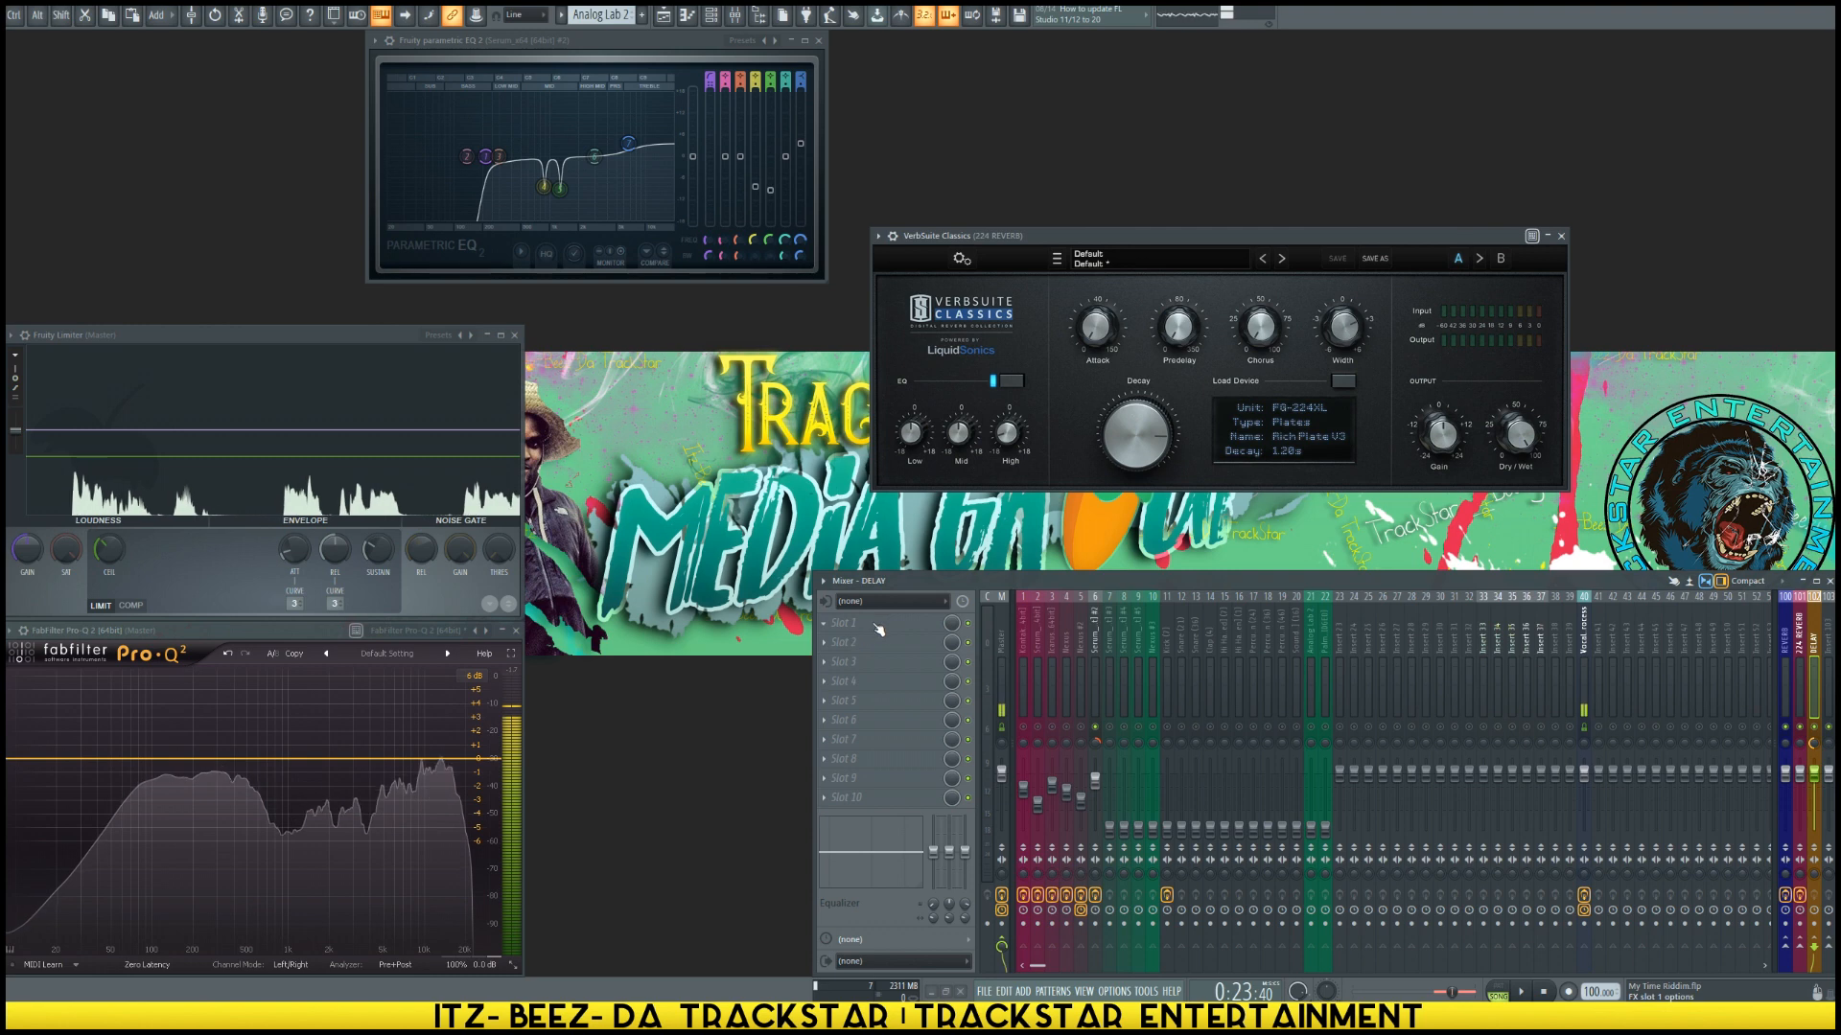
{"action": "left_click", "coordinate": [871, 633]}
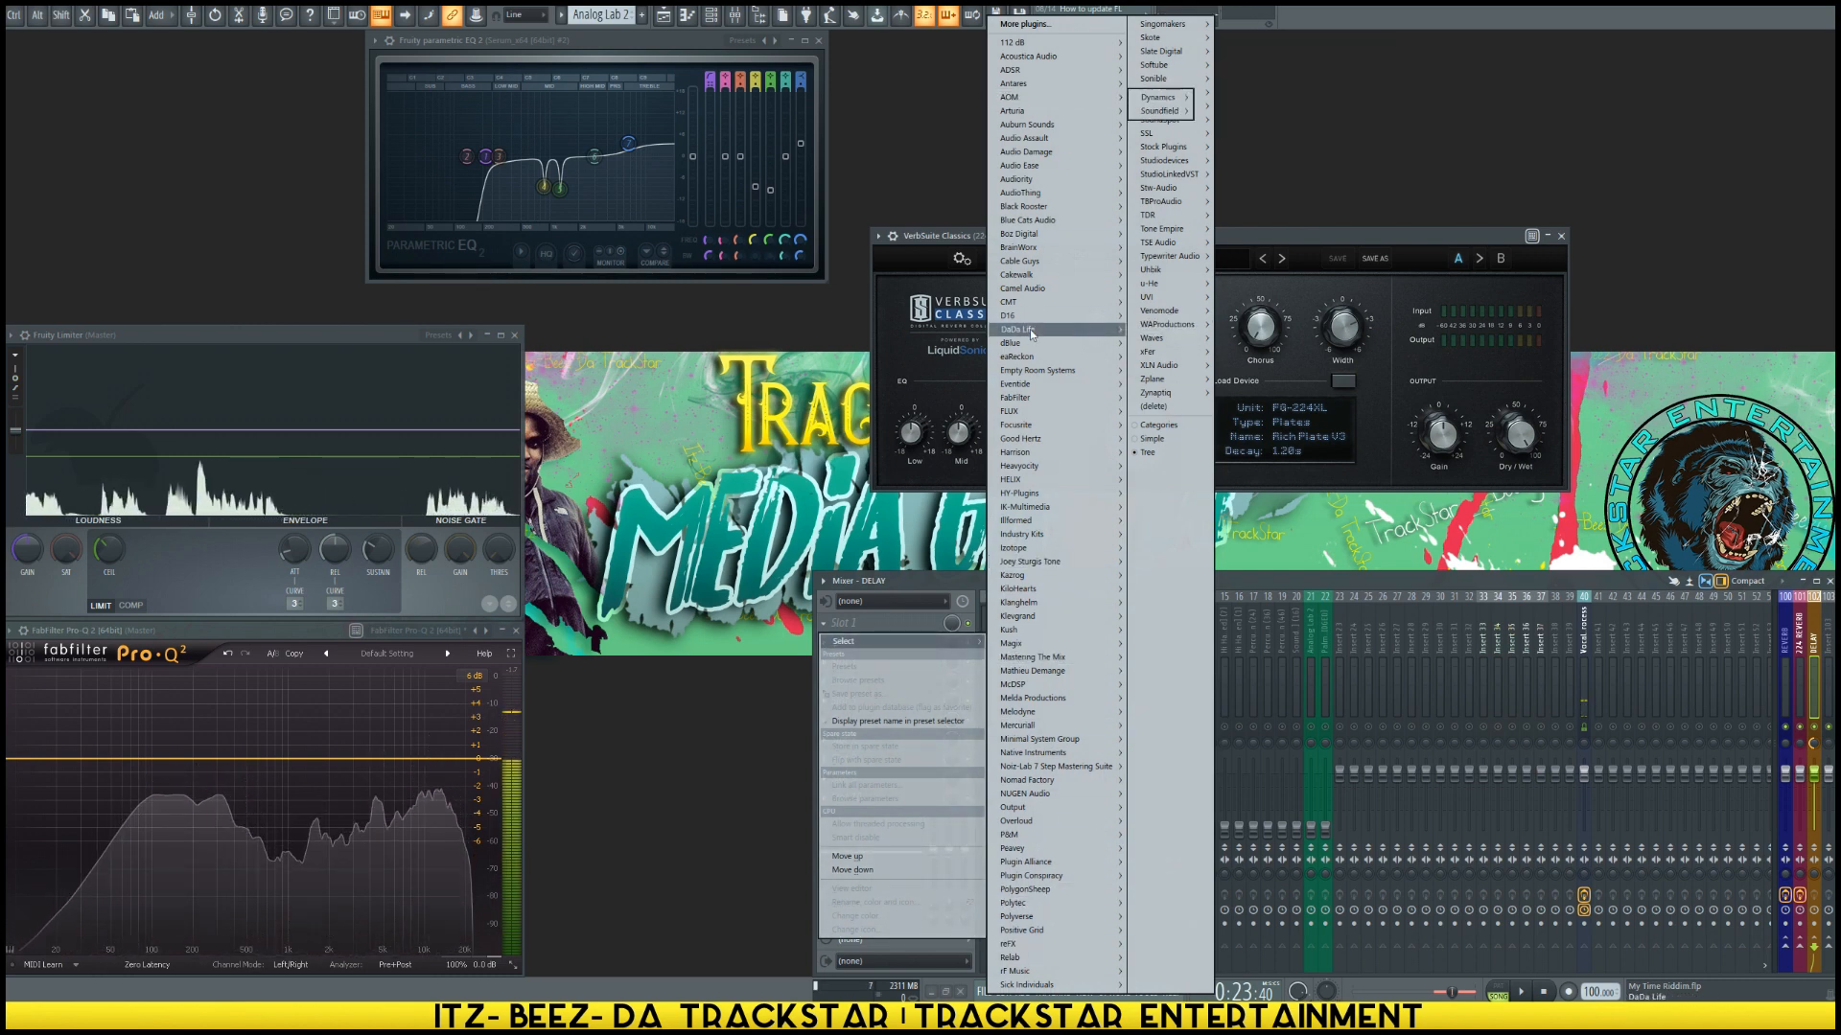
{"action": "mouse_move", "coordinate": [1064, 317]}
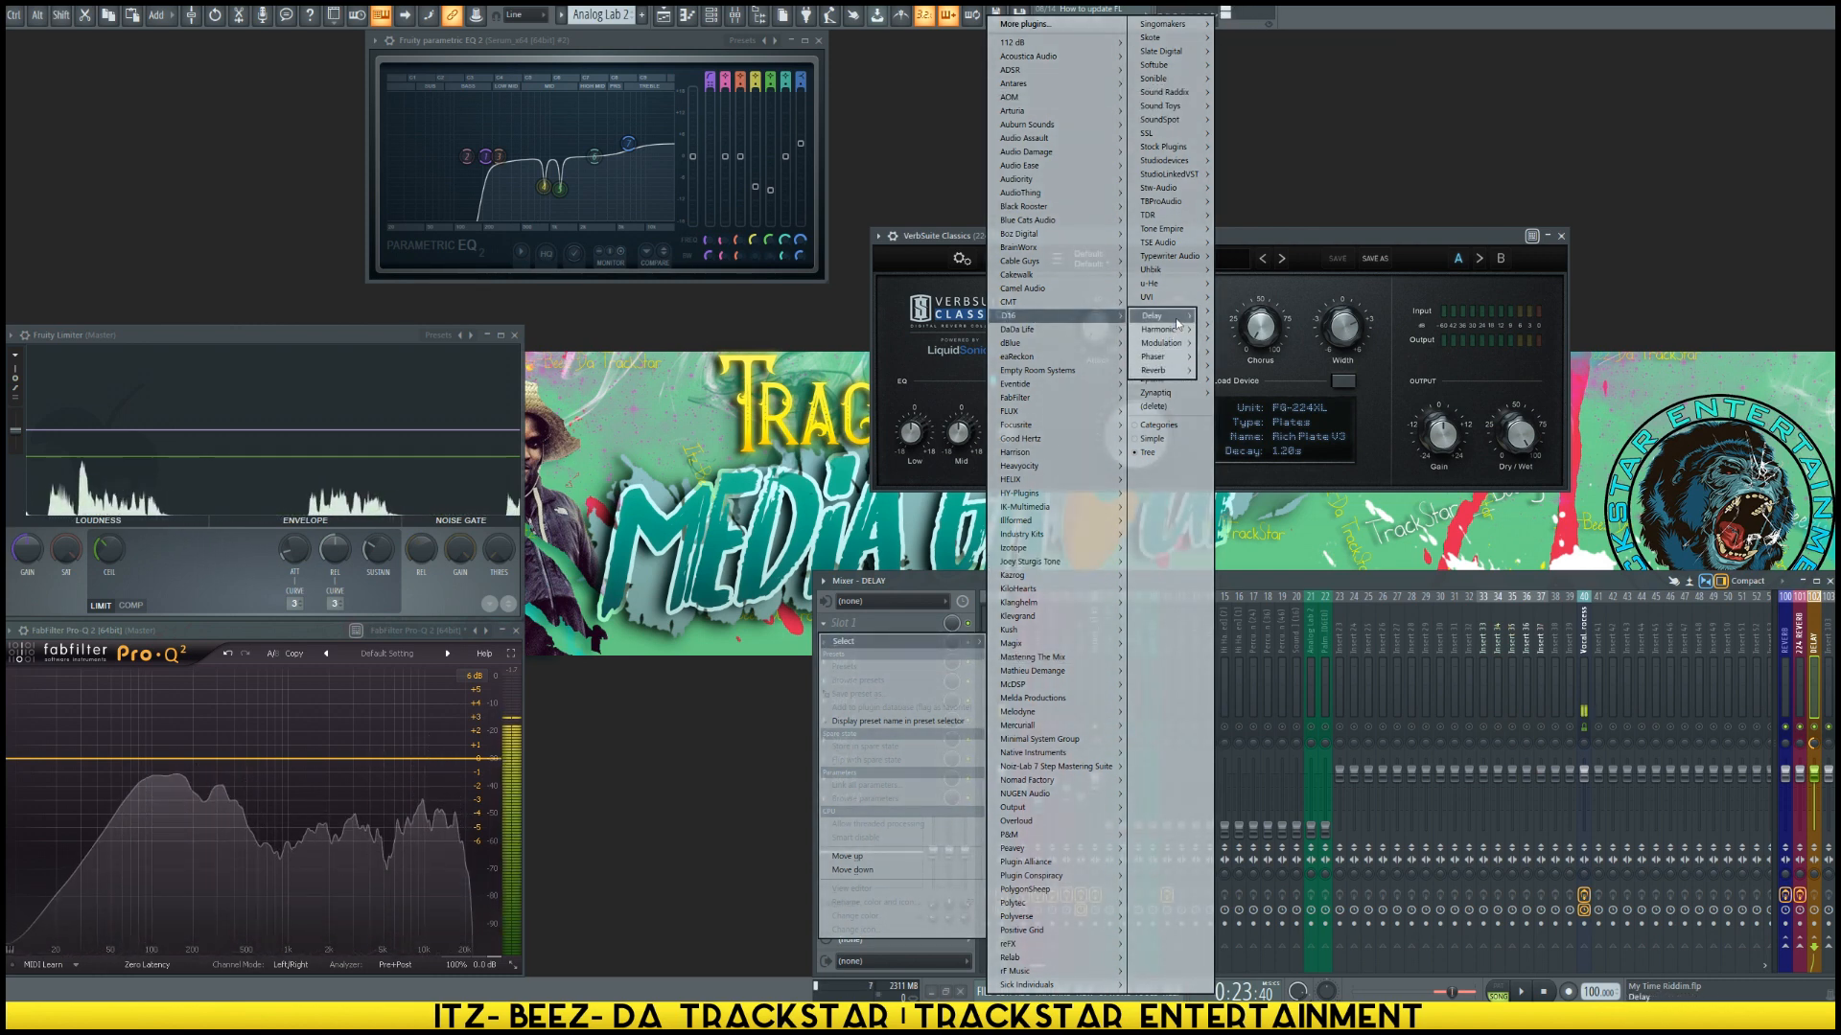
{"action": "mouse_move", "coordinate": [1165, 373]}
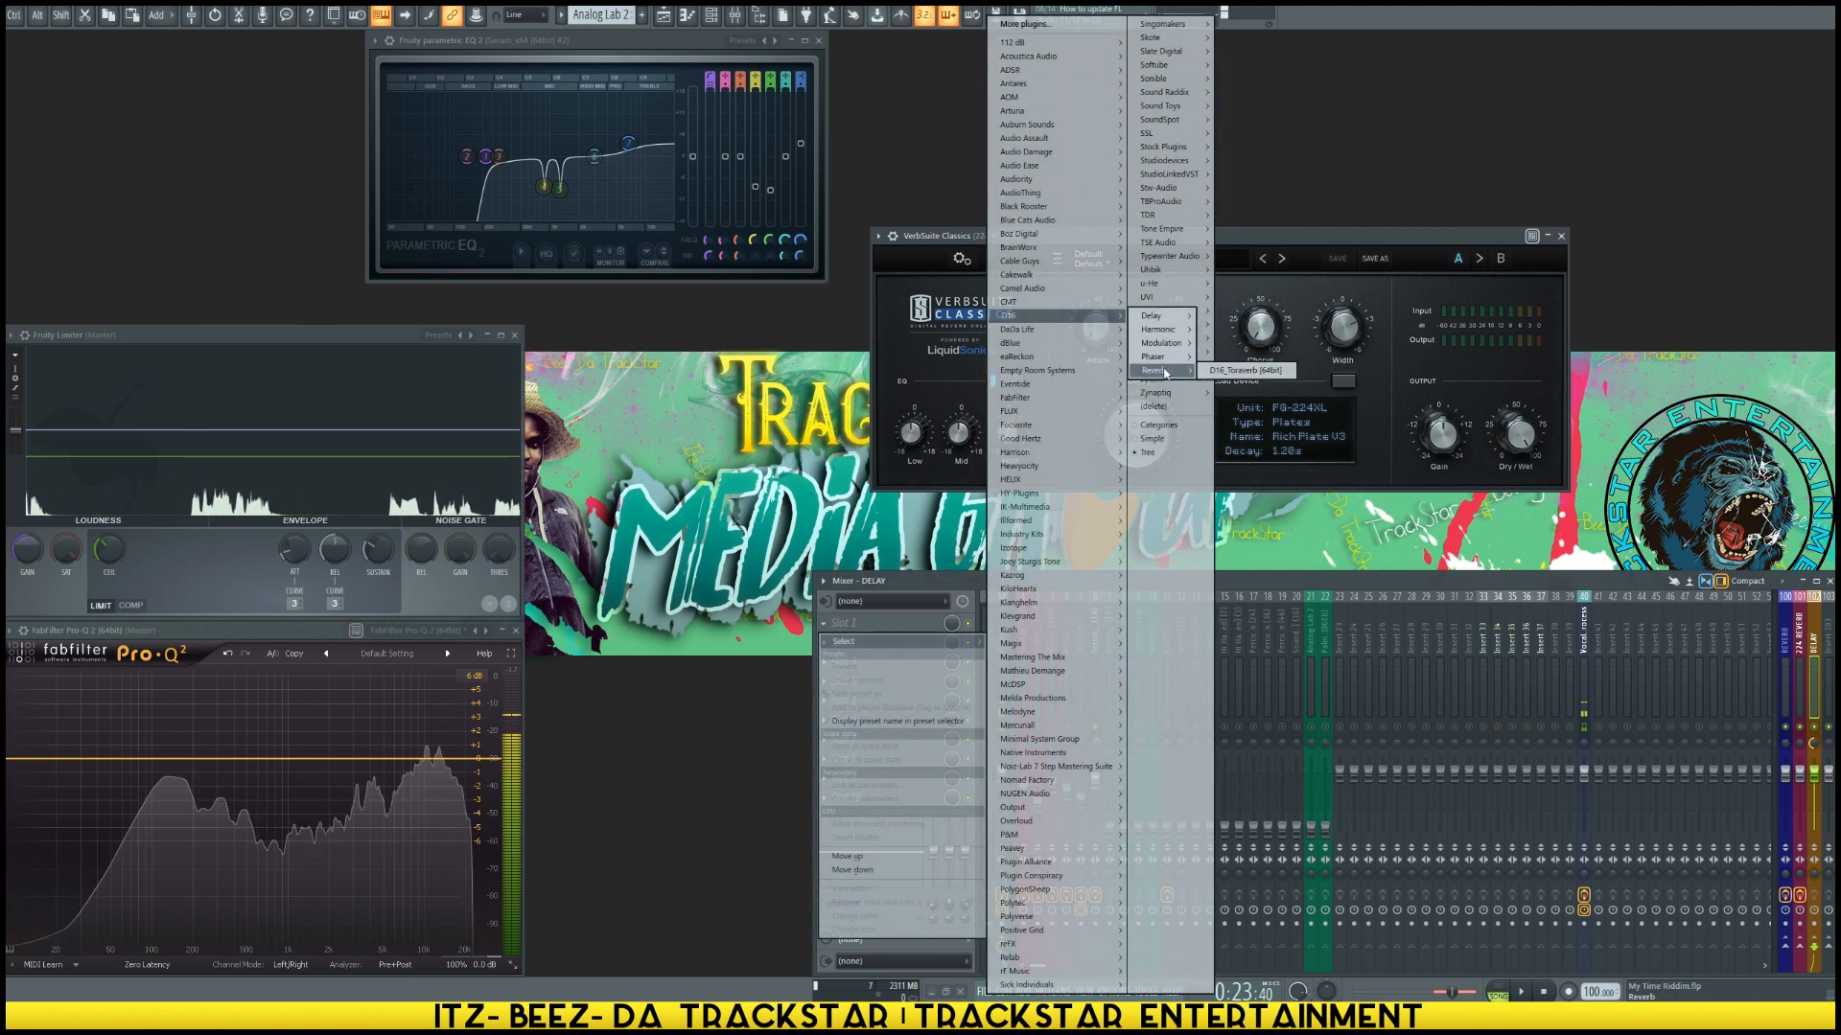
{"action": "mouse_move", "coordinate": [1172, 135]}
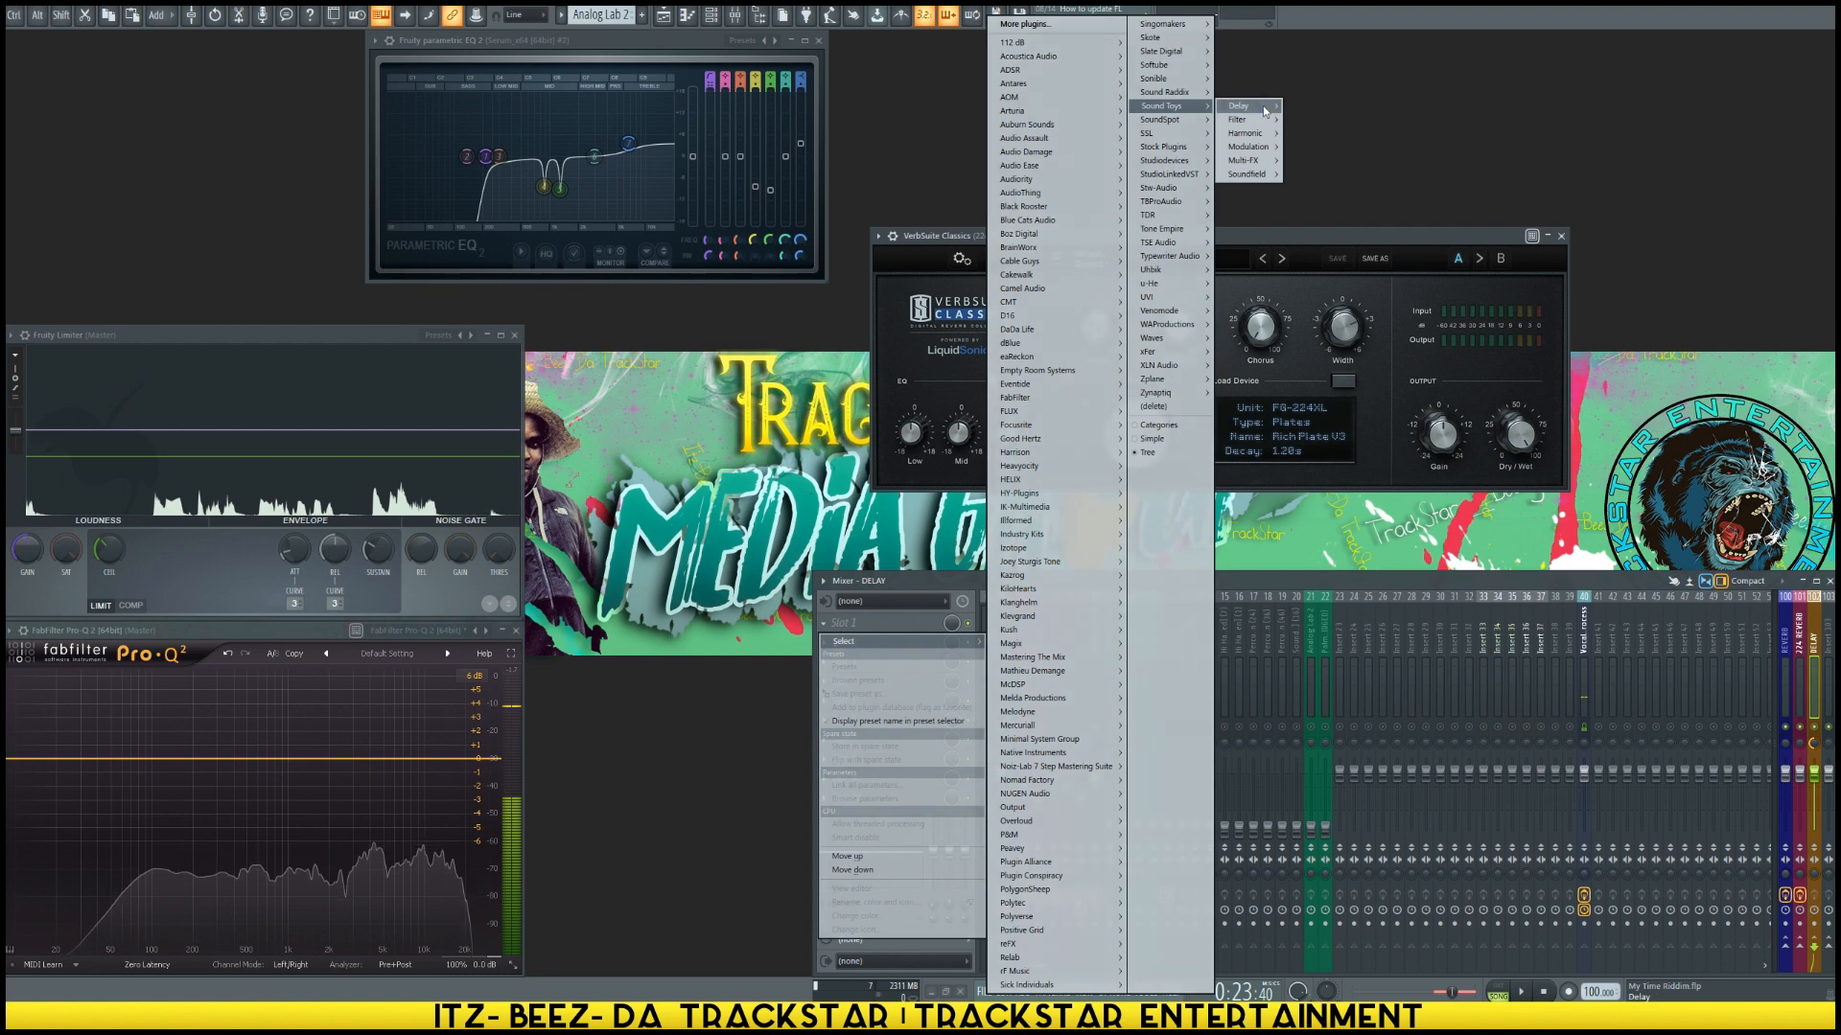
{"action": "mouse_move", "coordinate": [1259, 109]}
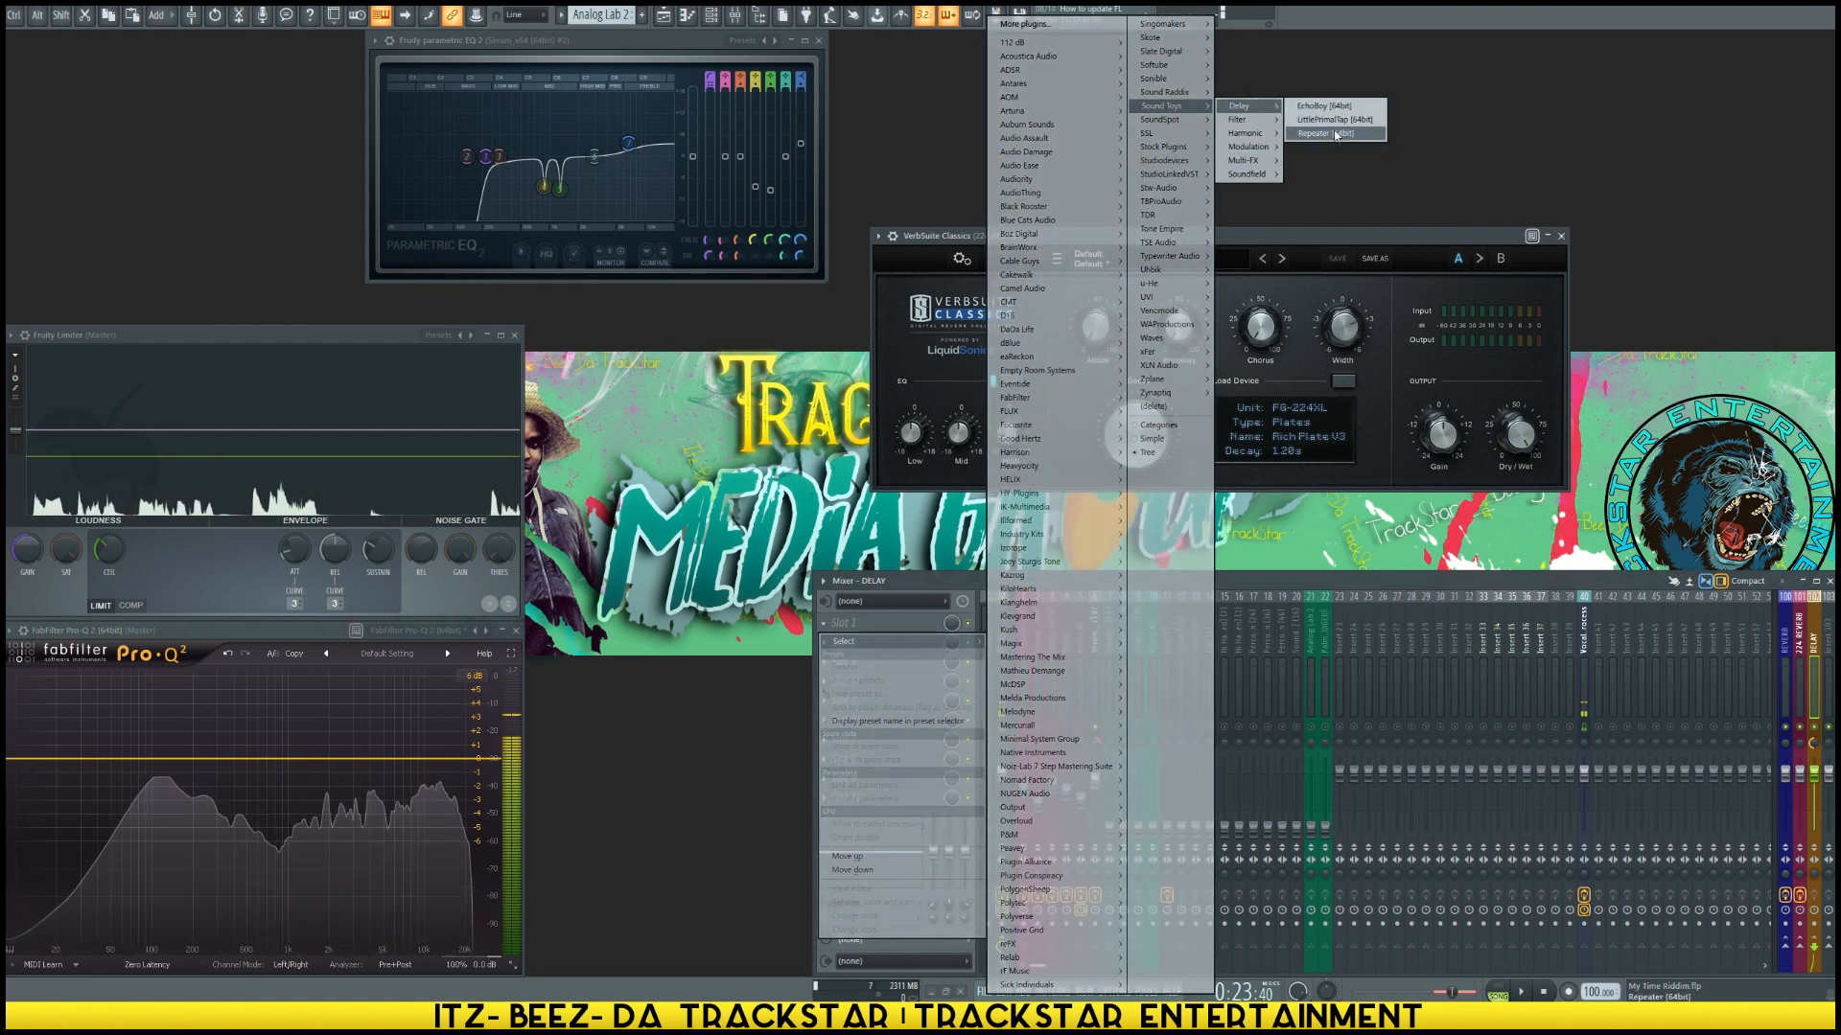
{"action": "left_click", "coordinate": [1332, 133]}
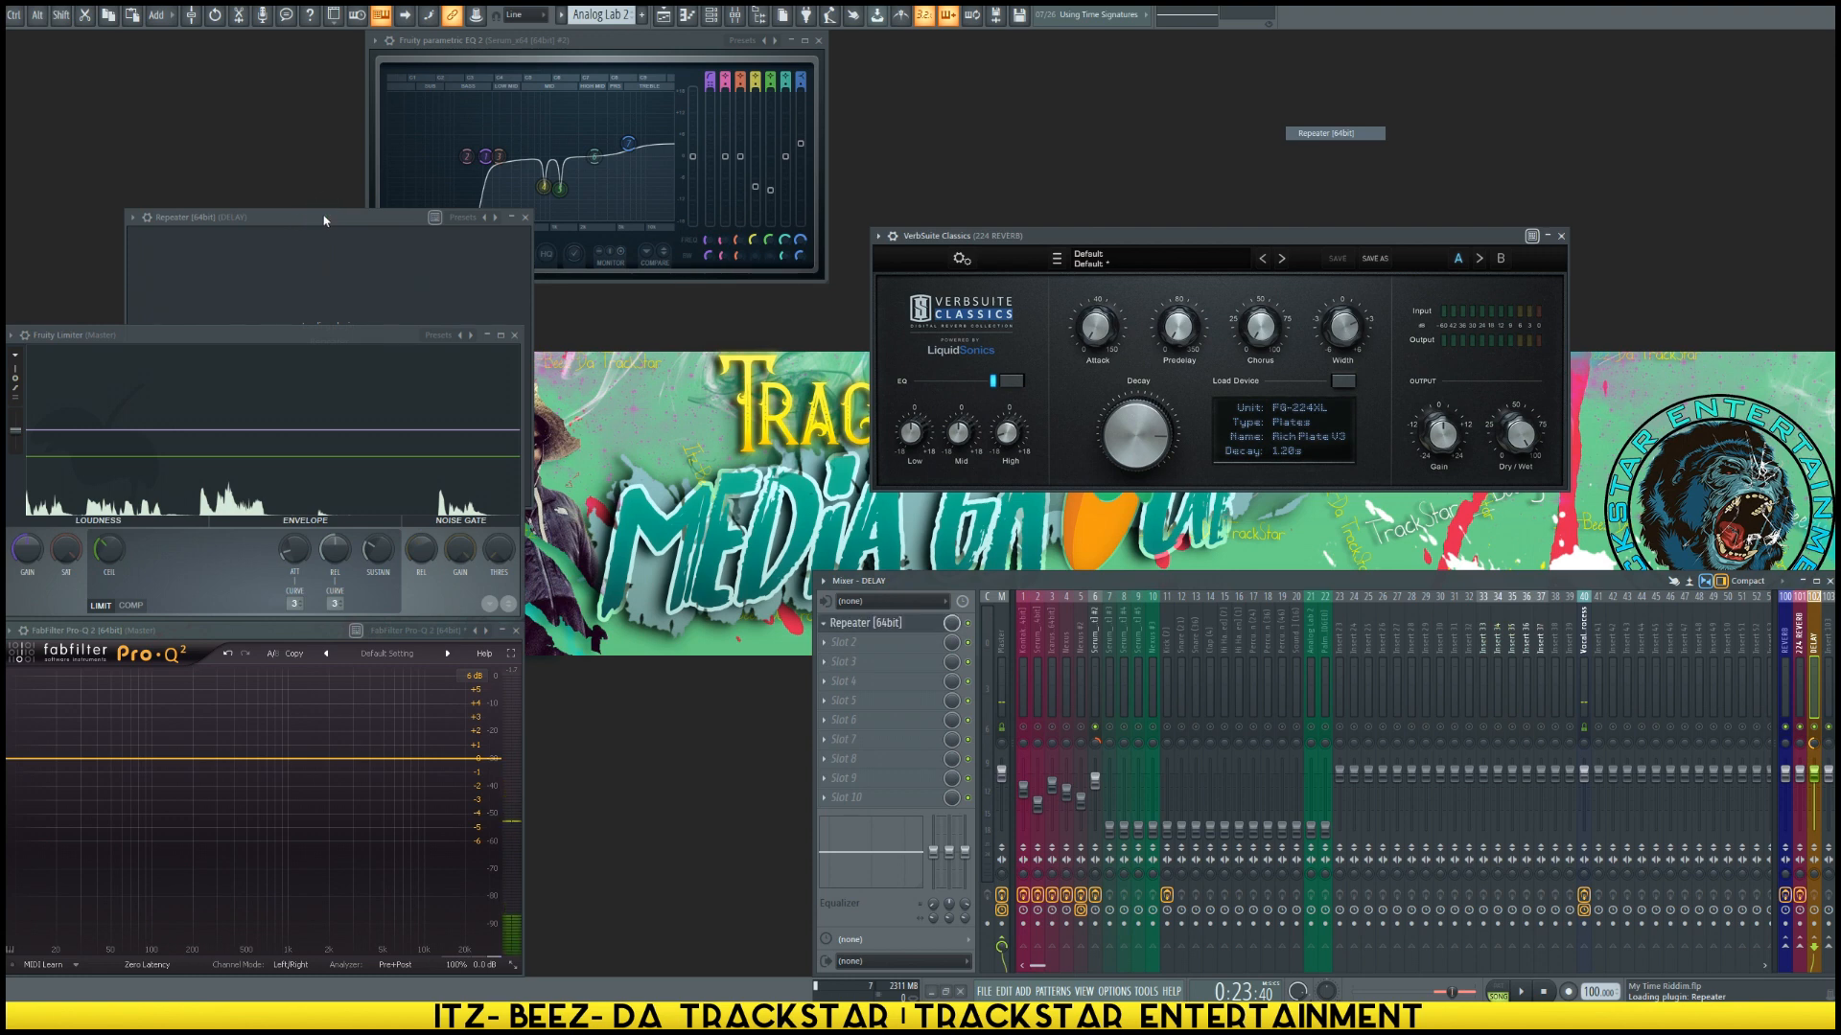
Step: Arrange the VerbSuite Classics and Repeater windows above the mixer so that both are fully visible
{"action": "left_click_drag", "start_coordinate": [323, 219], "coordinate": [1112, 293]}
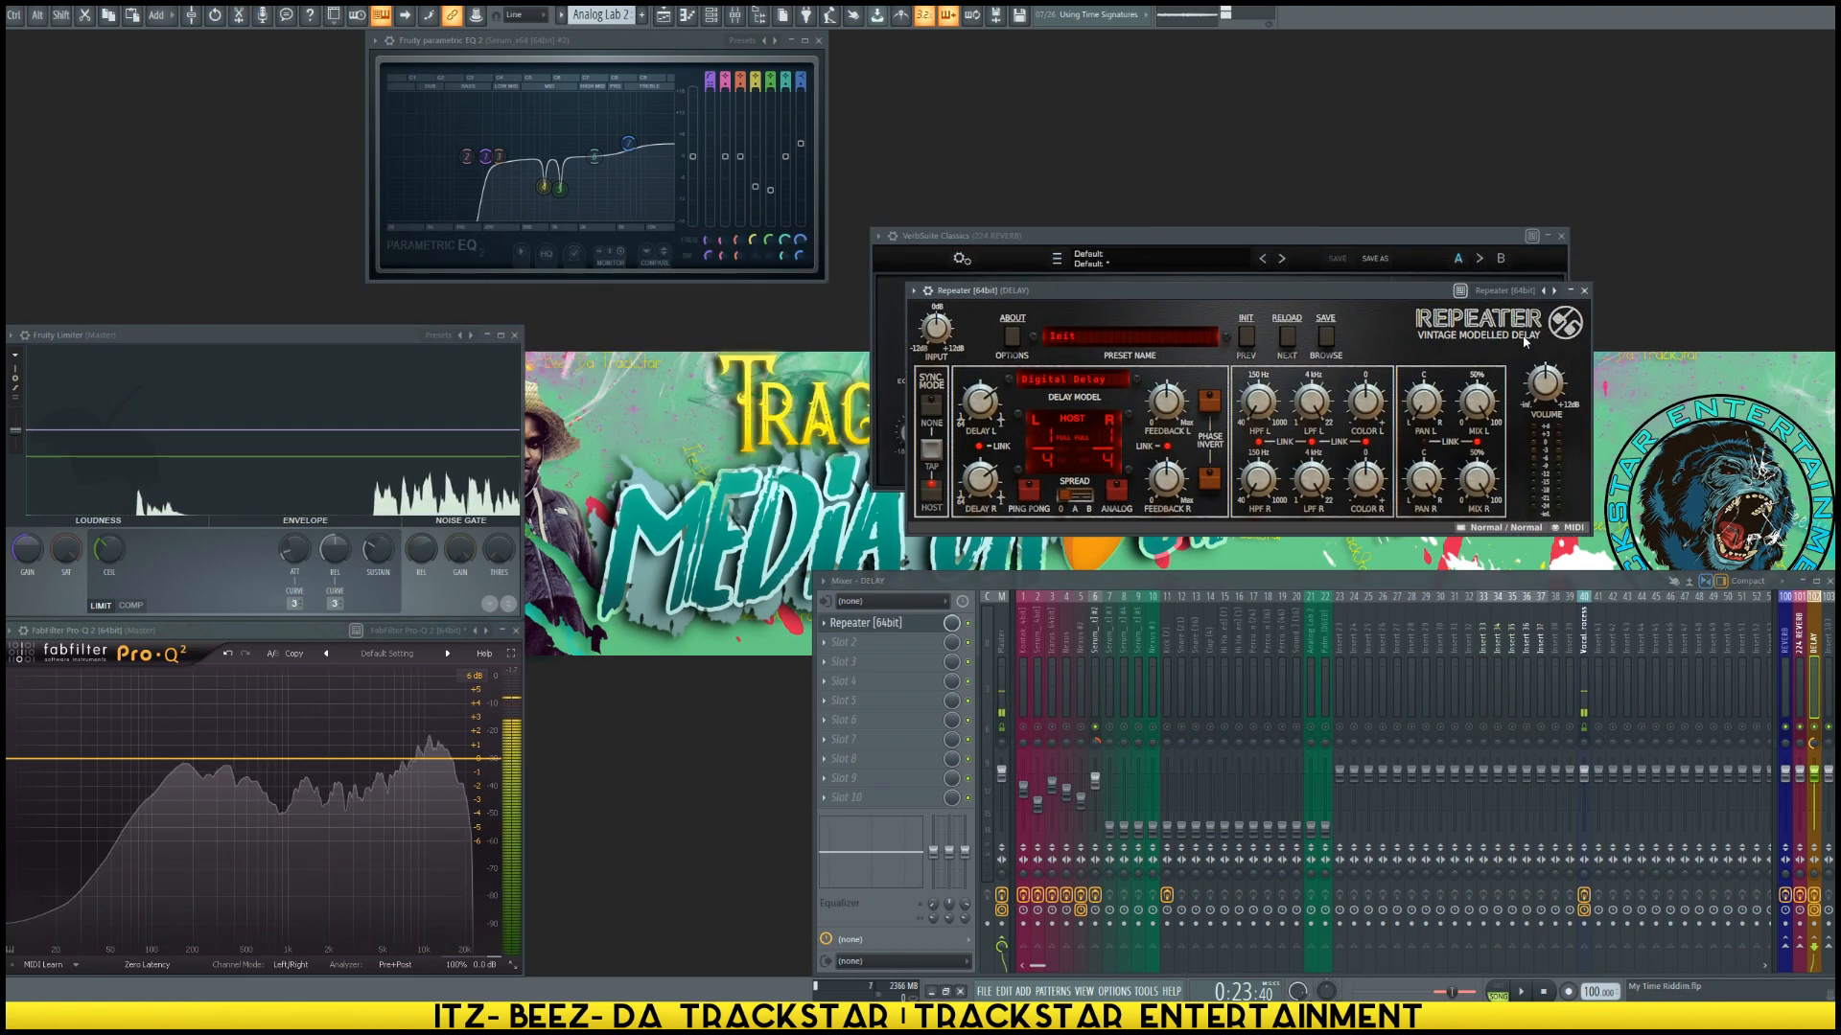
{"action": "left_click_drag", "start_coordinate": [1411, 294], "coordinate": [1373, 58]}
{"action": "left_click", "coordinate": [1421, 335]}
{"action": "left_click_drag", "start_coordinate": [1405, 301], "coordinate": [1465, 326]}
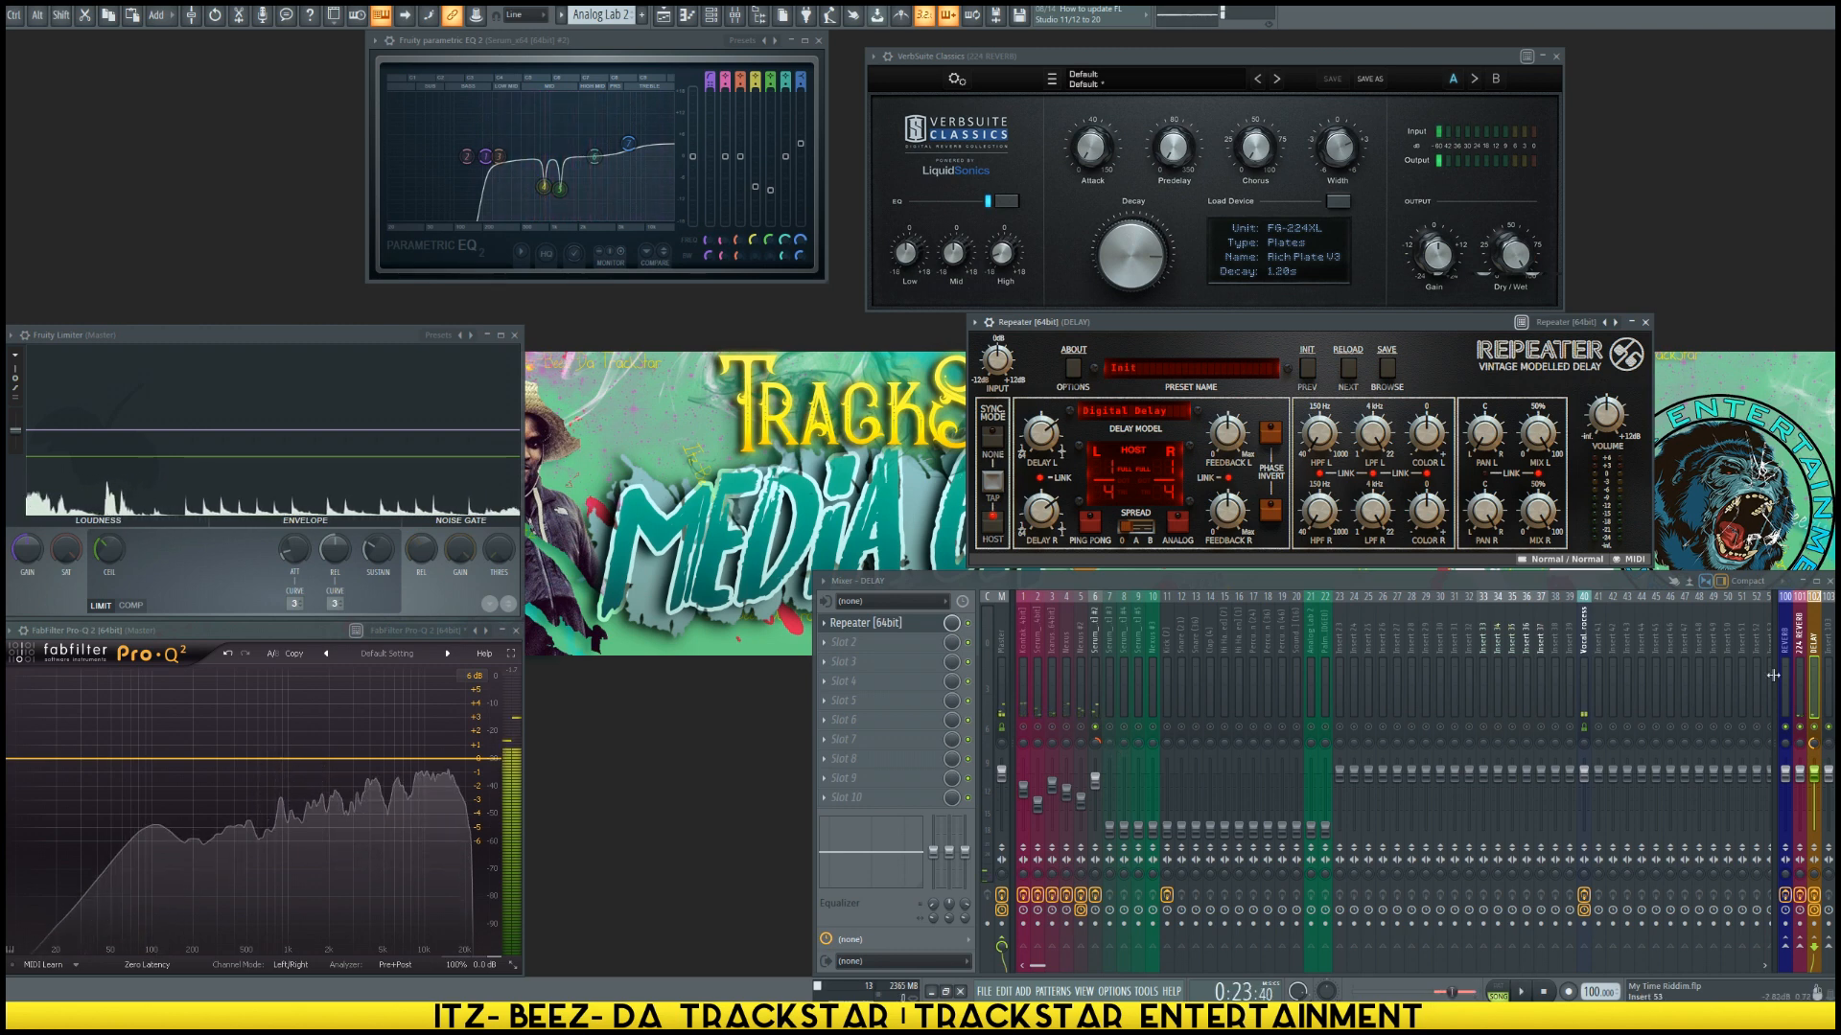
Step: Load FabFilter Pro-C 2 after Repeater on the DELAY track and place its window beside the Repeater window
{"action": "left_click", "coordinate": [867, 643]}
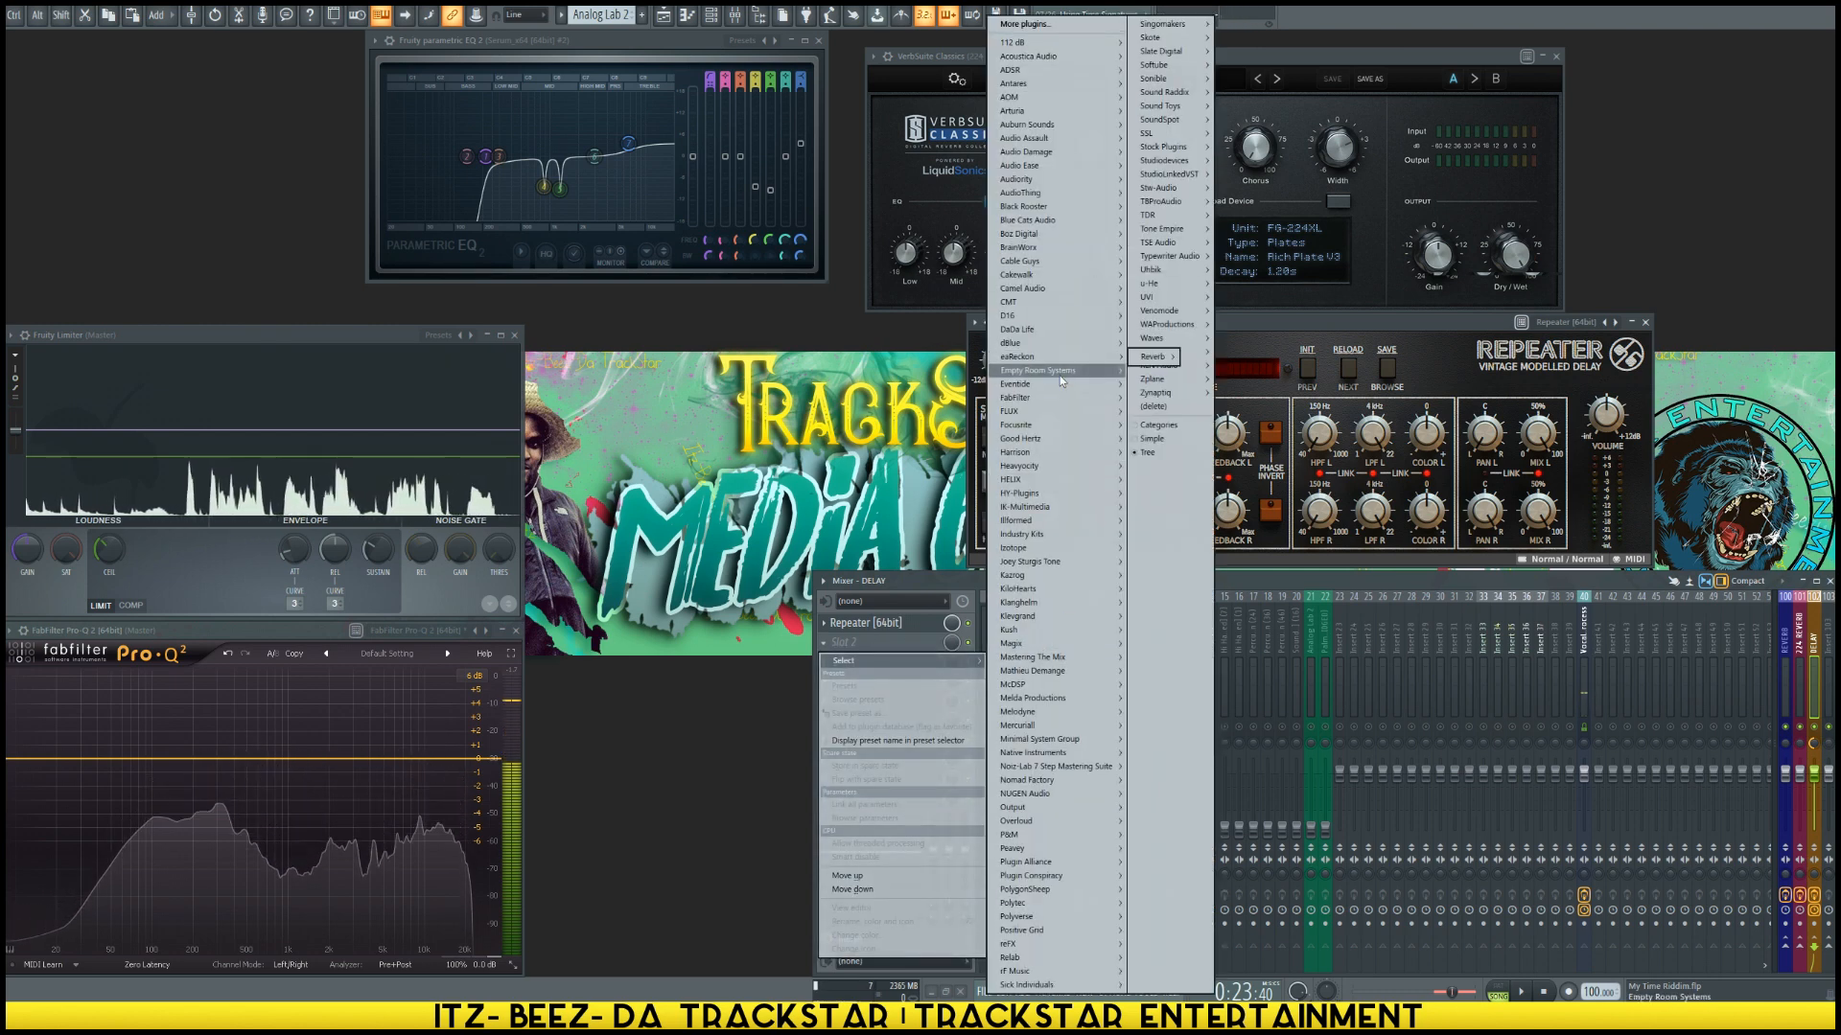
{"action": "mouse_move", "coordinate": [1057, 401]}
{"action": "mouse_move", "coordinate": [1152, 411]}
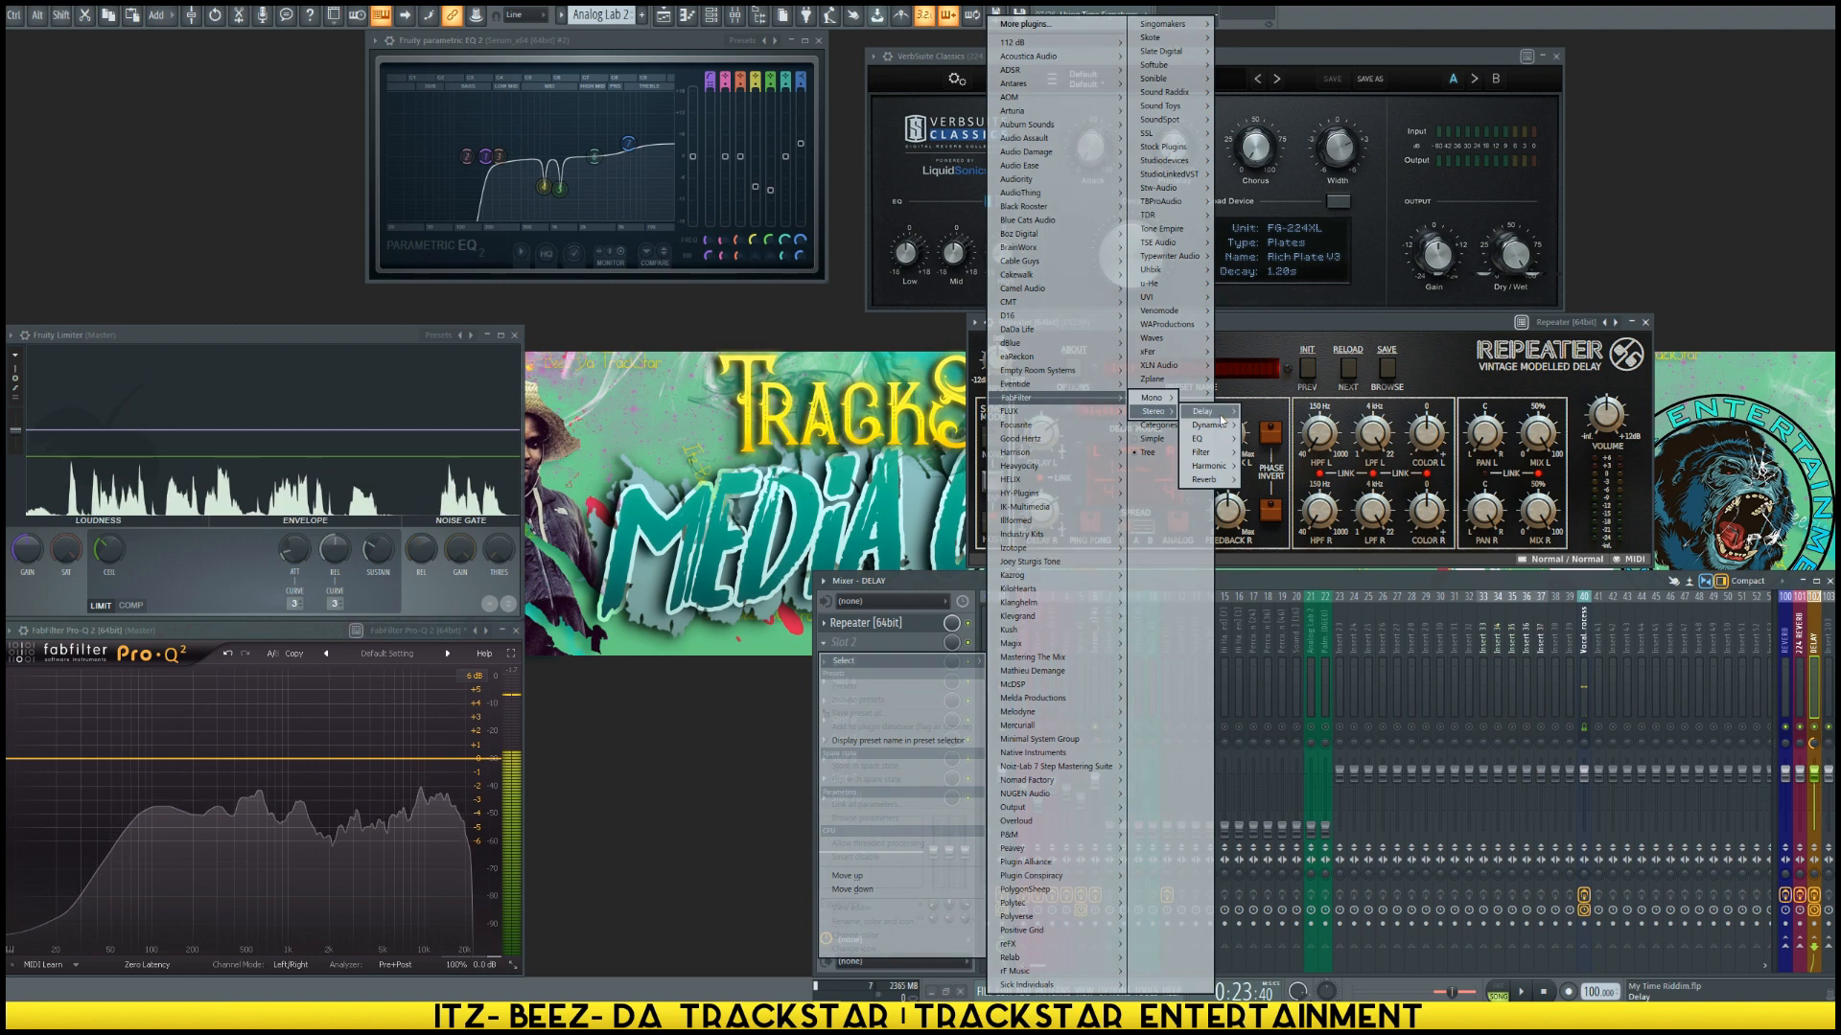
{"action": "mouse_move", "coordinate": [1225, 428]}
{"action": "left_click", "coordinate": [1294, 425]}
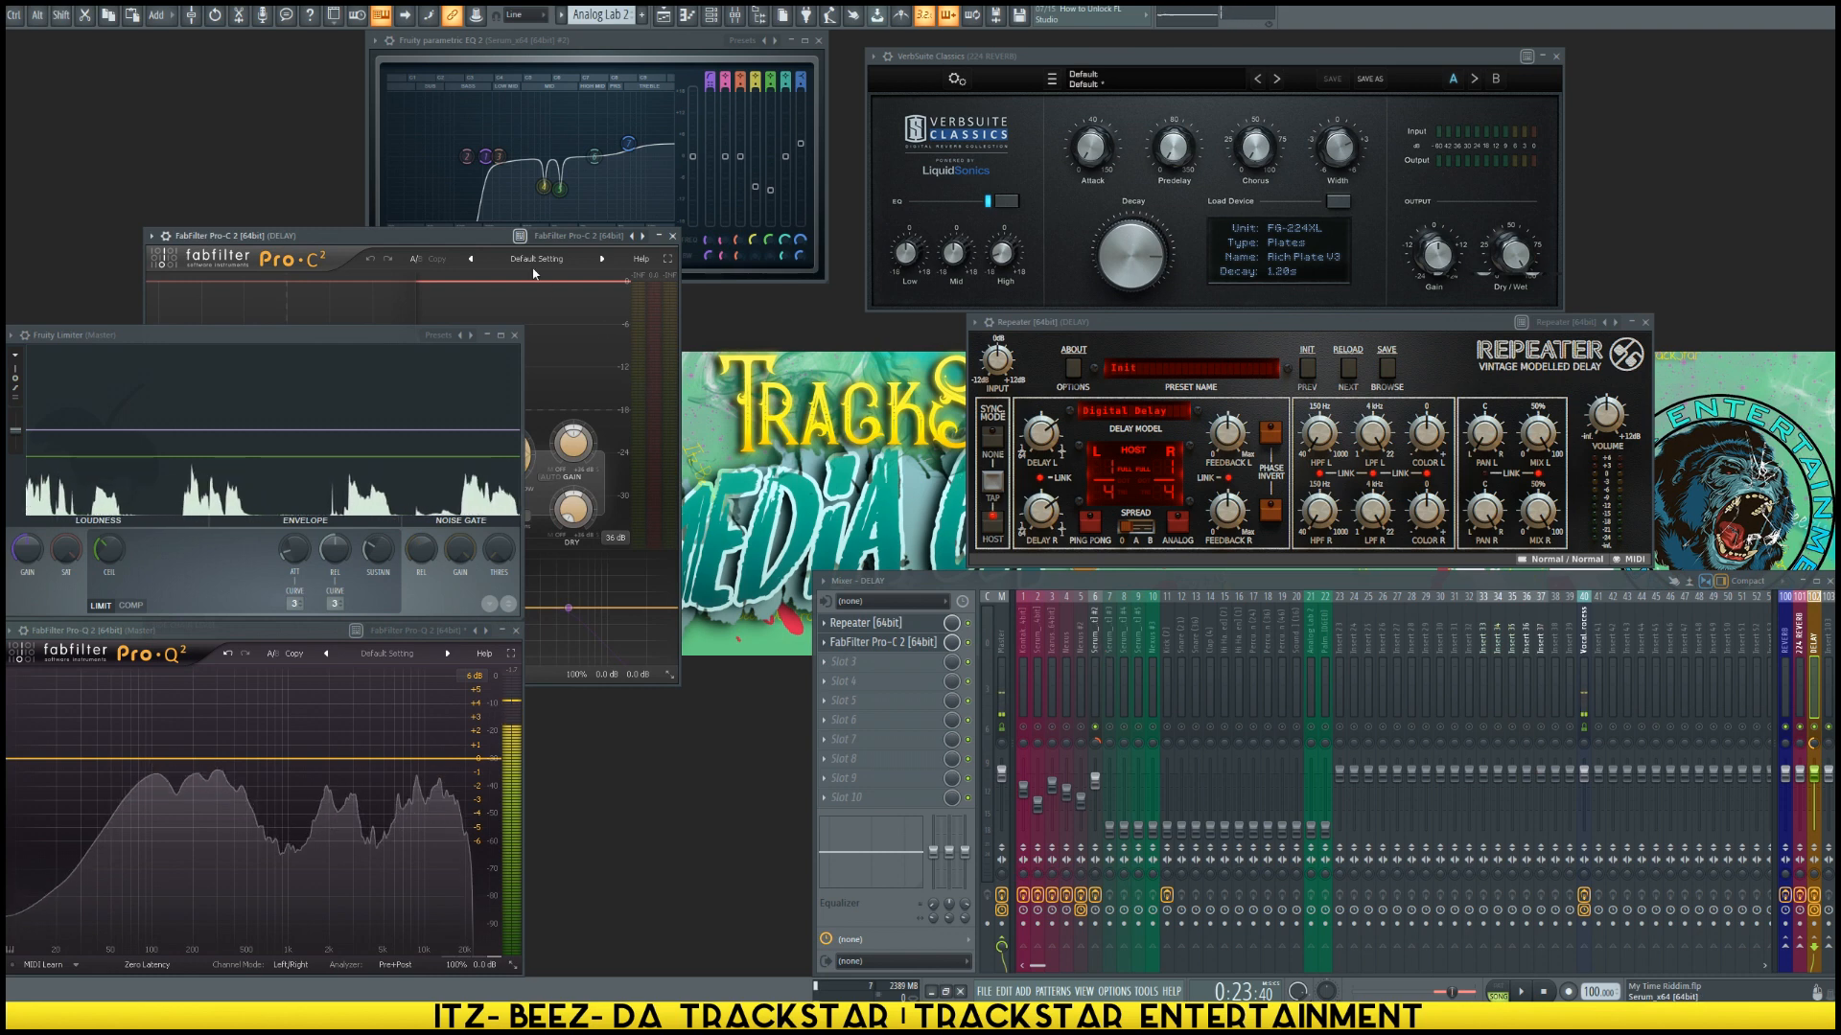
{"action": "left_click_drag", "start_coordinate": [477, 242], "coordinate": [895, 160]}
{"action": "left_click_drag", "start_coordinate": [1198, 329], "coordinate": [1343, 311]}
{"action": "left_click_drag", "start_coordinate": [862, 158], "coordinate": [850, 92]}
Step: Set Pro-C 2's stereo side chain input to Serum_x64 #2 and return to the compressor's interface
{"action": "left_click", "coordinate": [555, 88]}
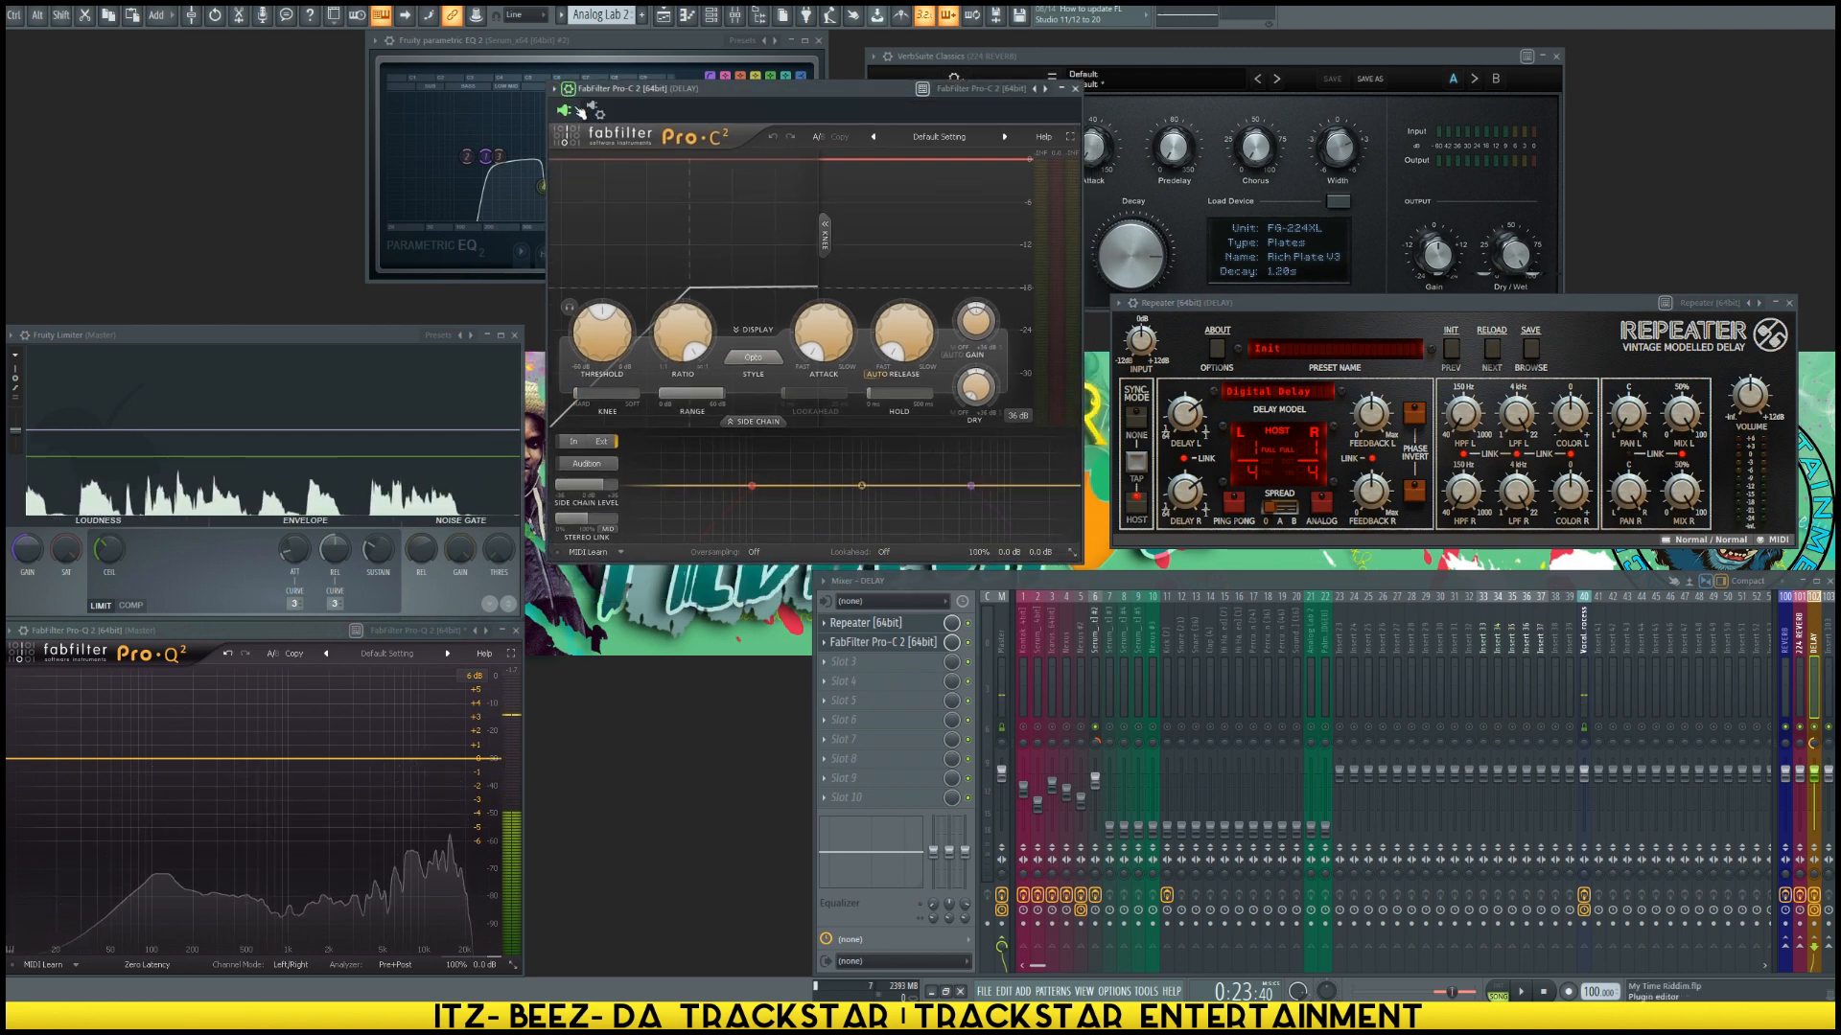
{"action": "left_click", "coordinate": [596, 111]}
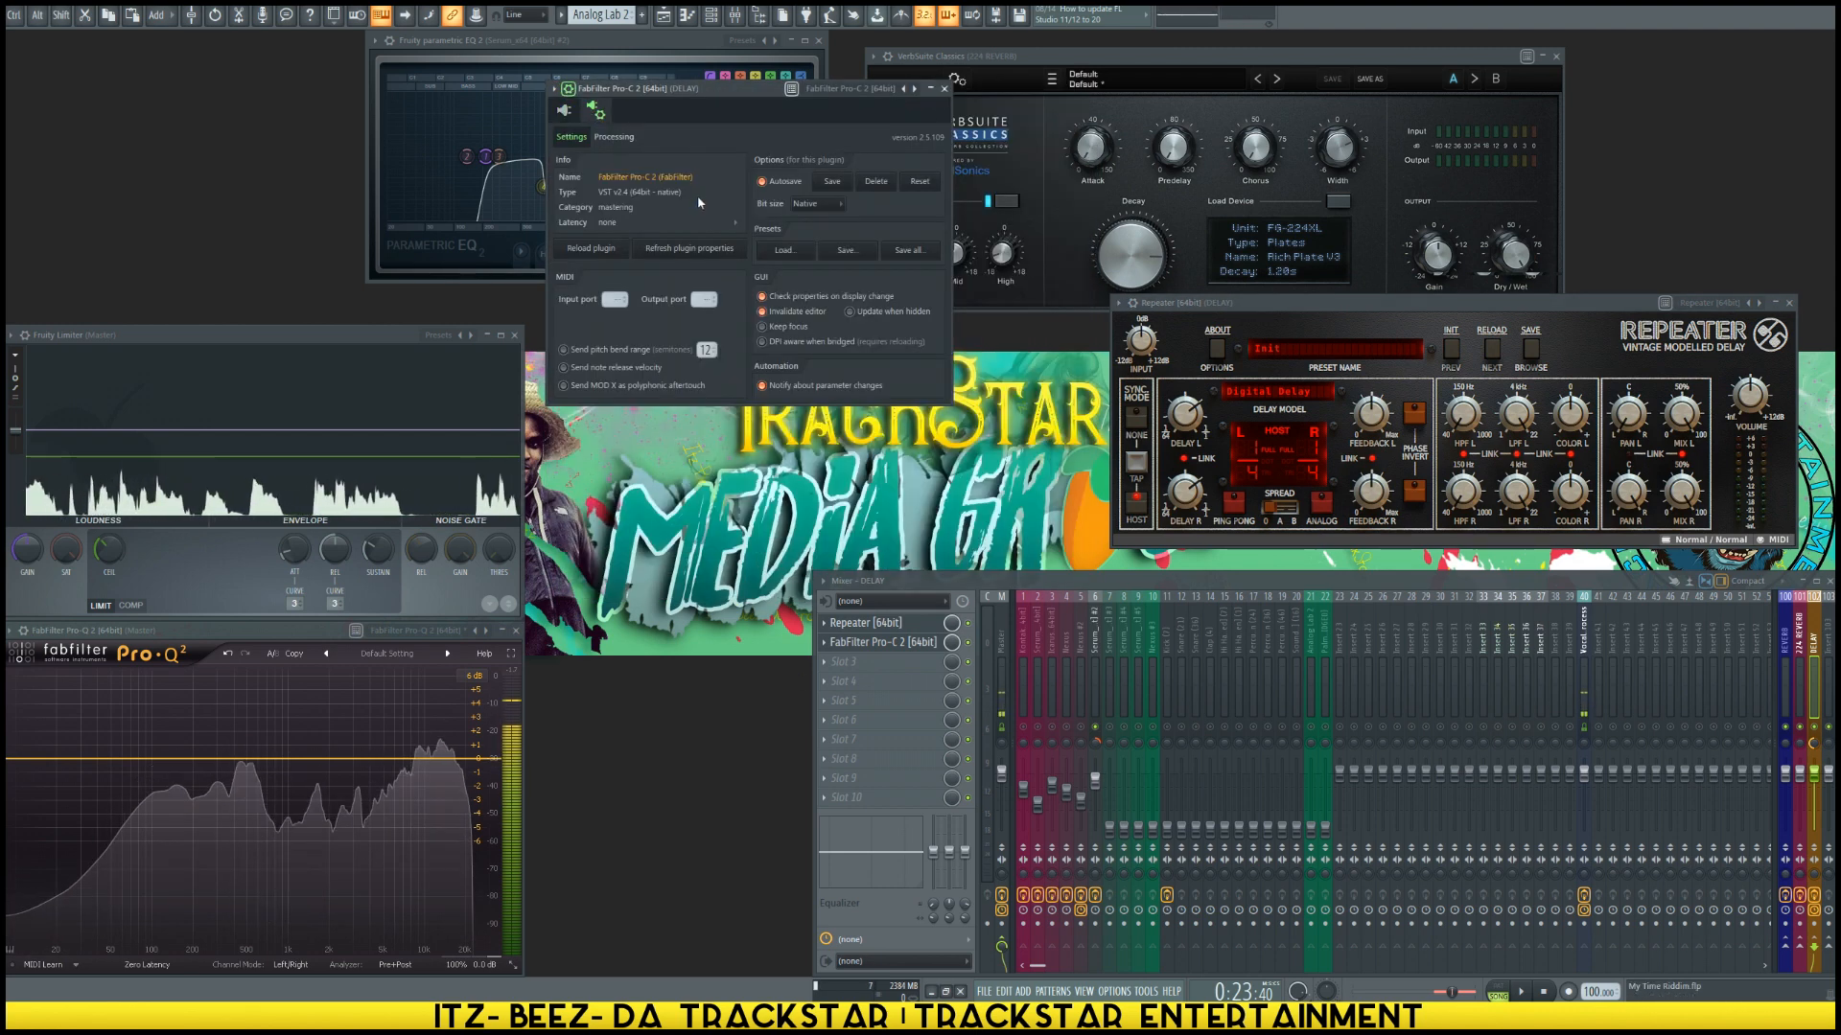
{"action": "left_click", "coordinate": [614, 137]}
{"action": "left_click", "coordinate": [586, 295]}
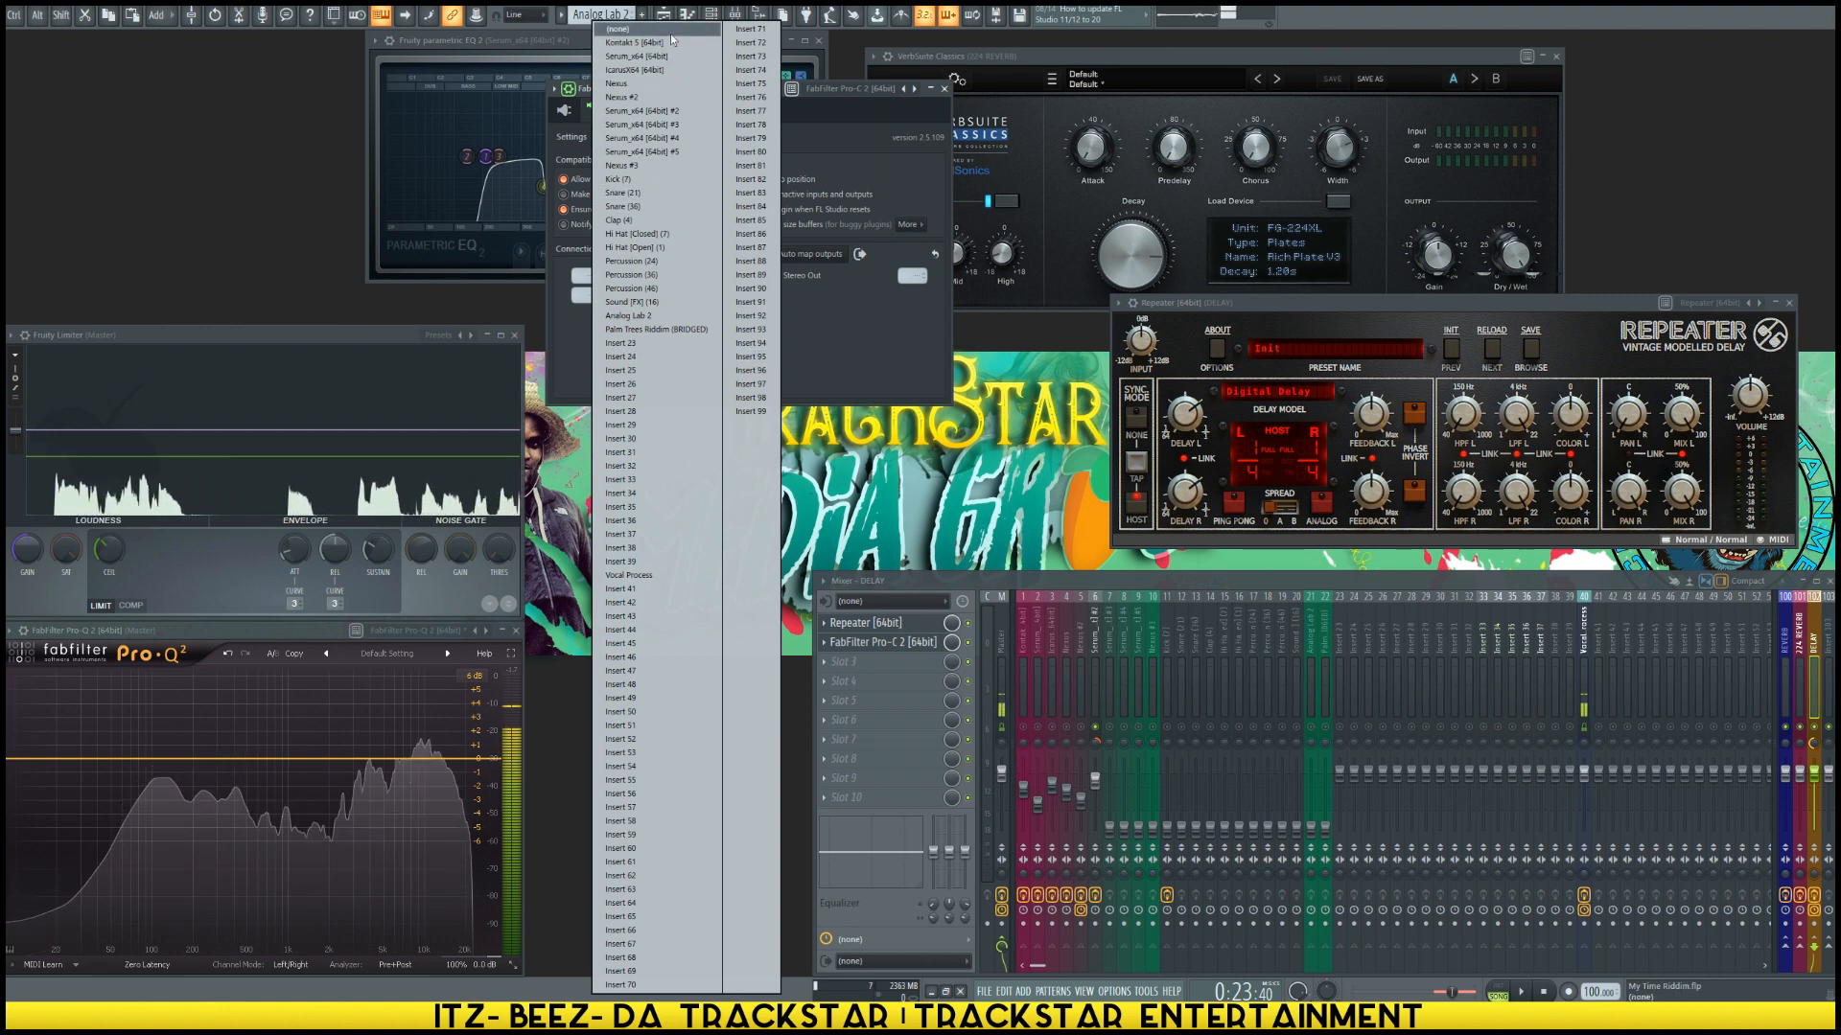
{"action": "left_click", "coordinate": [664, 111]}
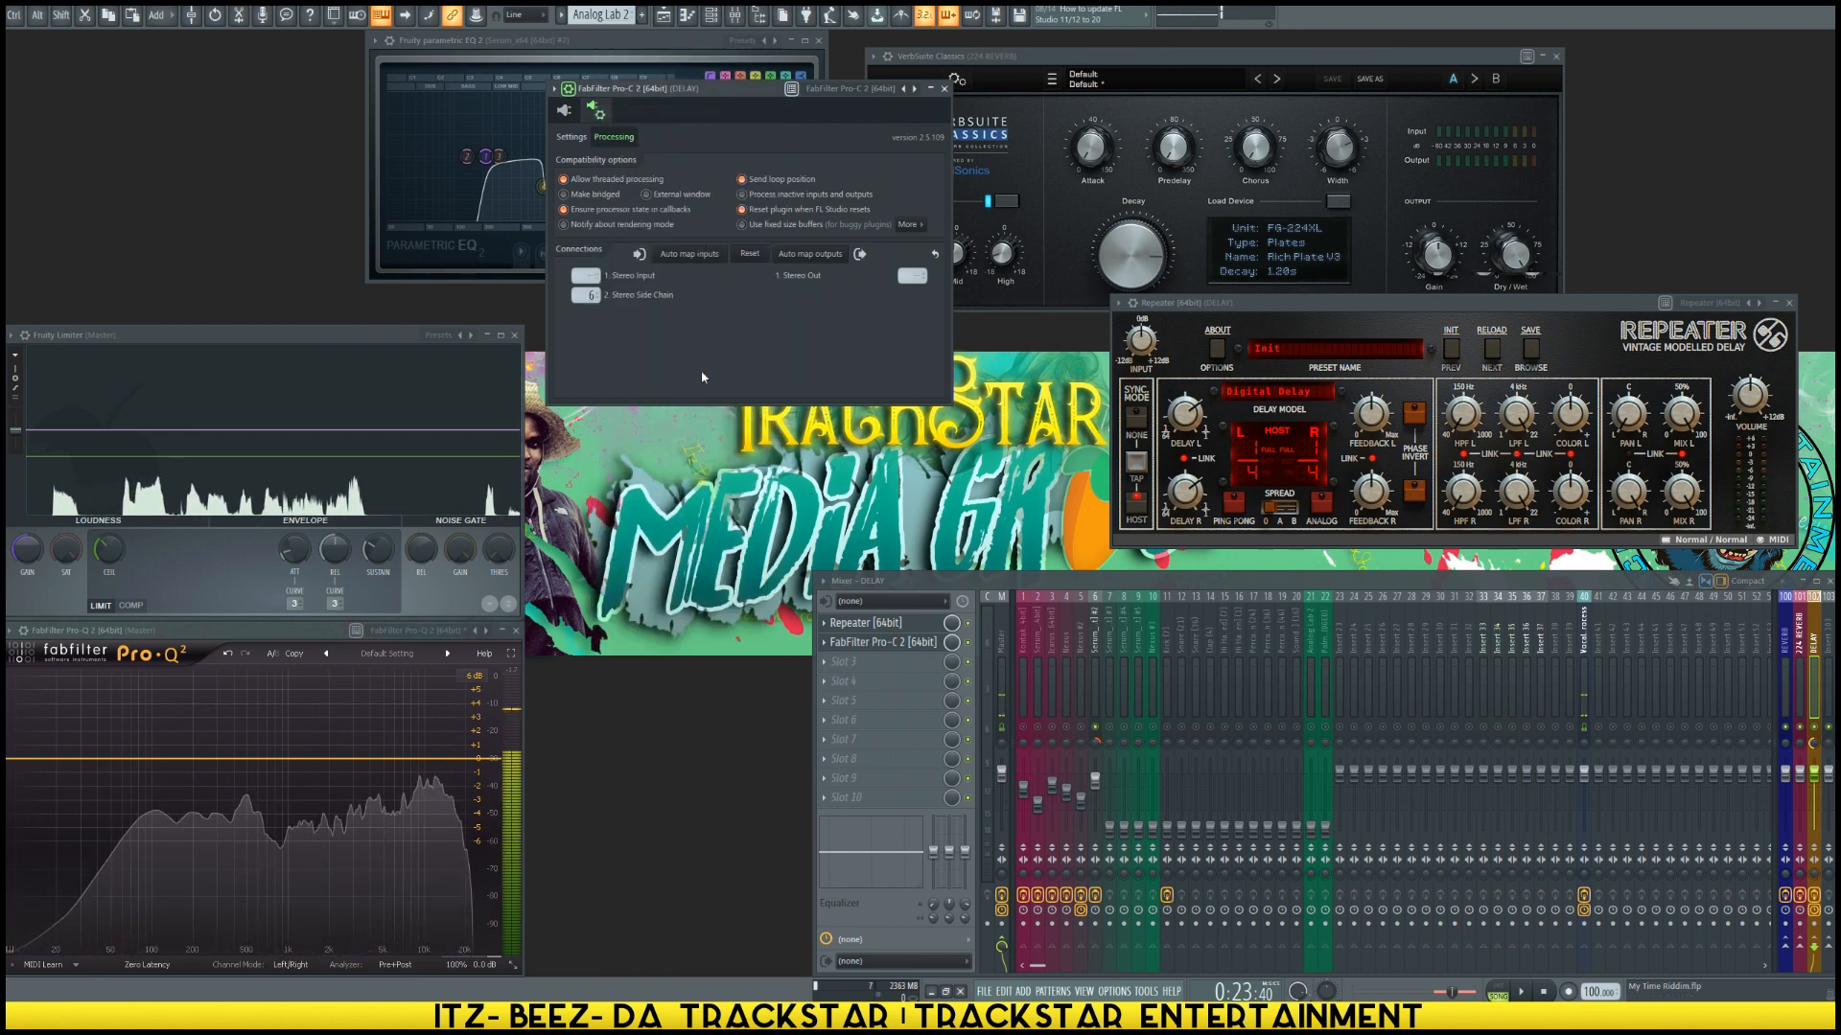
{"action": "left_click", "coordinate": [567, 111]}
{"action": "mouse_move", "coordinate": [864, 93]}
{"action": "left_mouse_down"}
{"action": "mouse_move", "coordinate": [925, 80]}
{"action": "mouse_move", "coordinate": [887, 91]}
{"action": "left_mouse_up"}
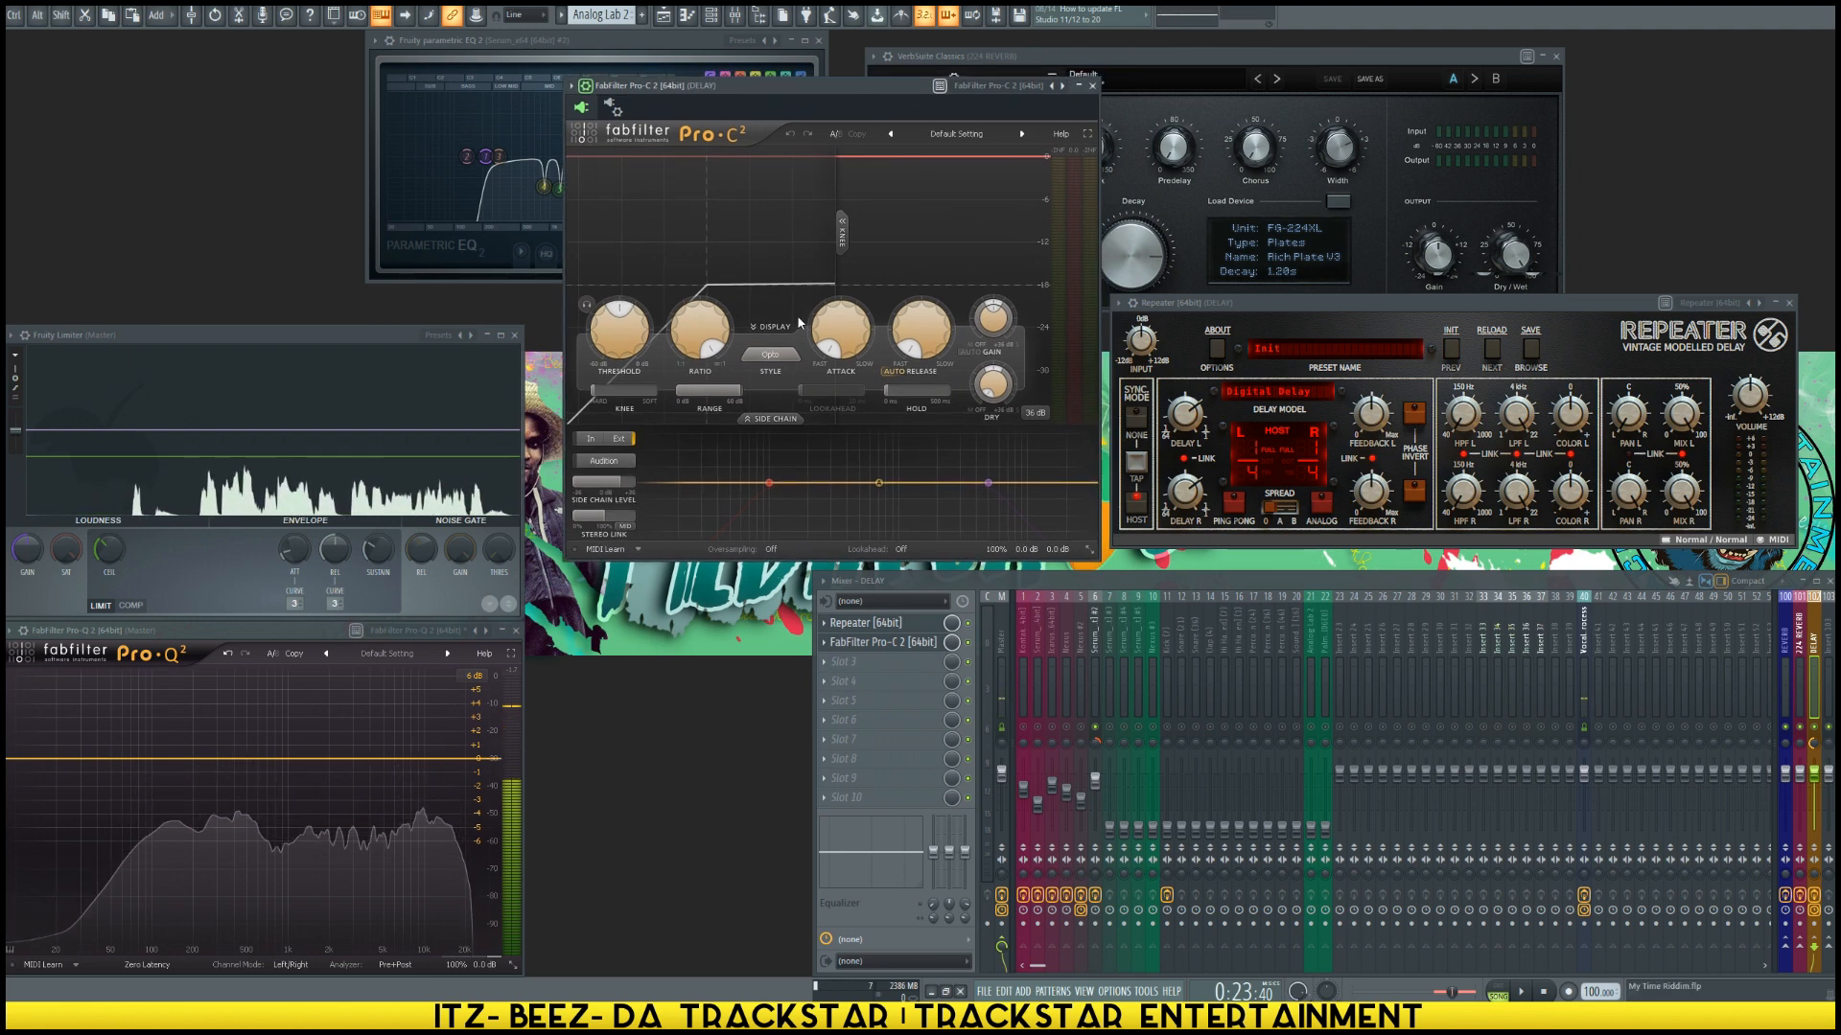
Step: Try a +36 dB side chain level in Pro-C 2 during playback, and take Serum_x64 #2 out of solo
{"action": "left_click", "coordinate": [1096, 673]}
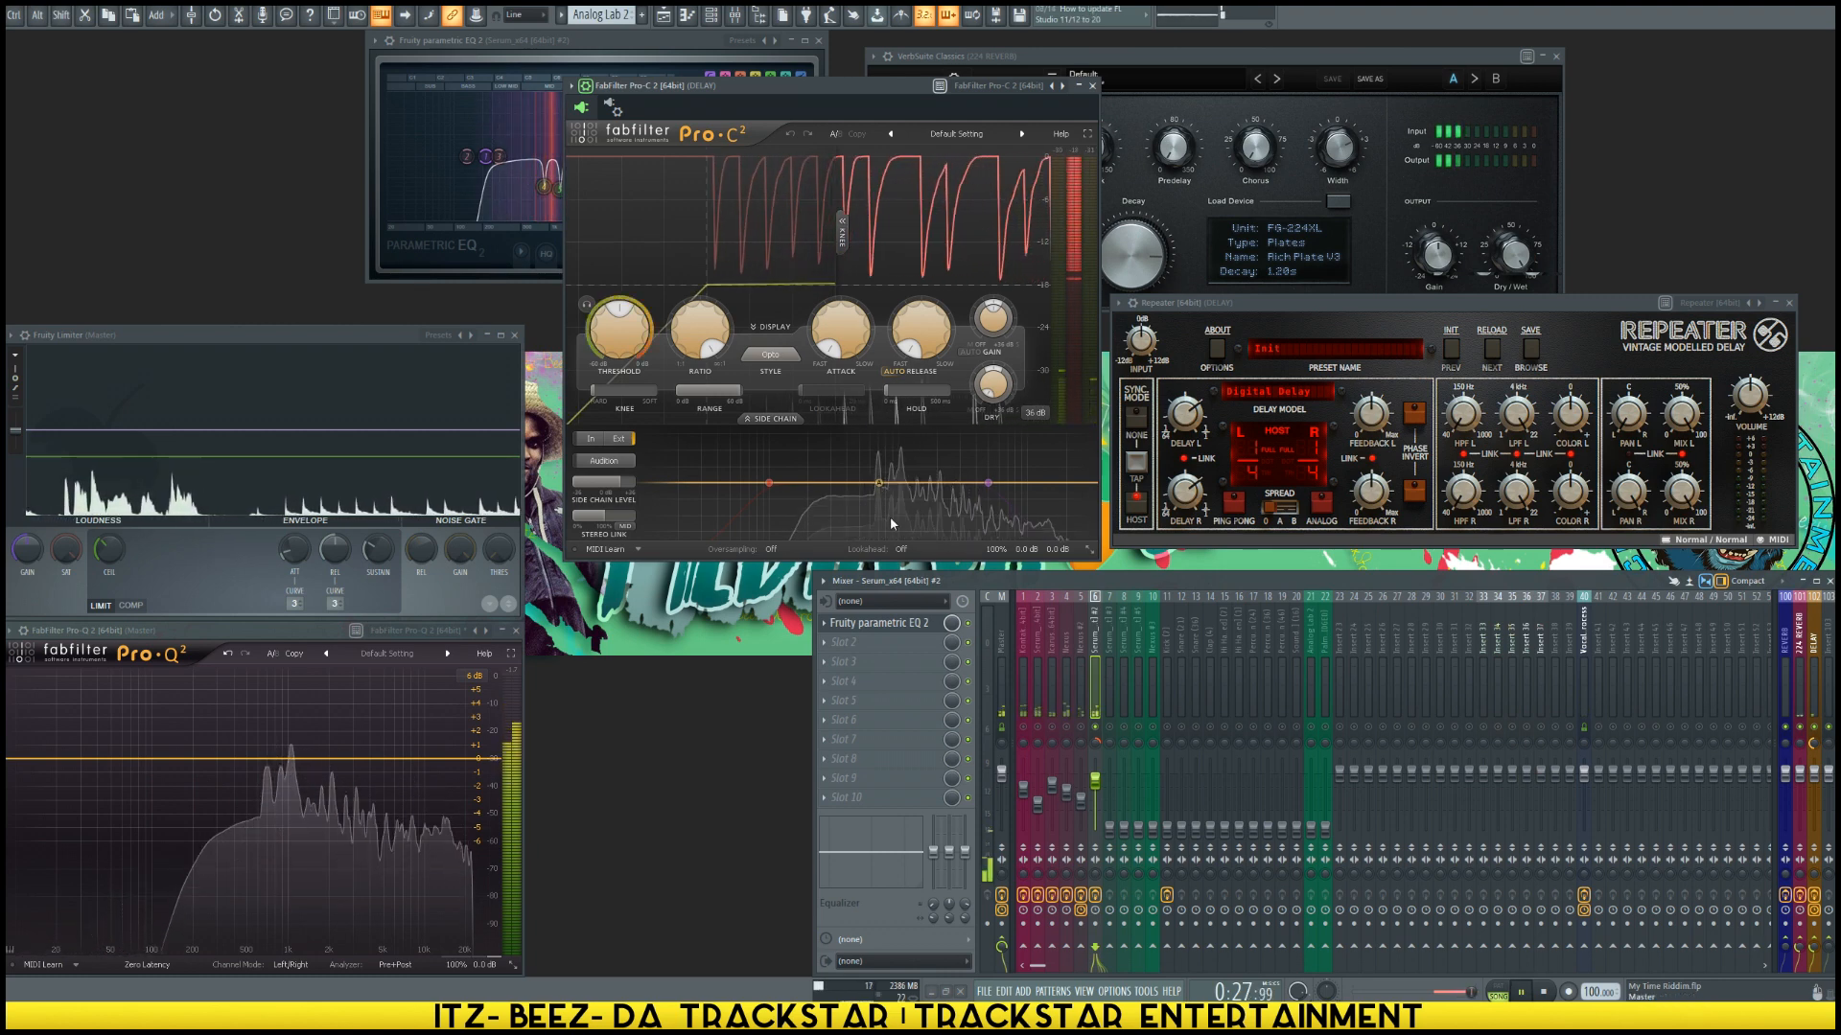
{"action": "left_click_drag", "start_coordinate": [613, 482], "coordinate": [714, 508]}
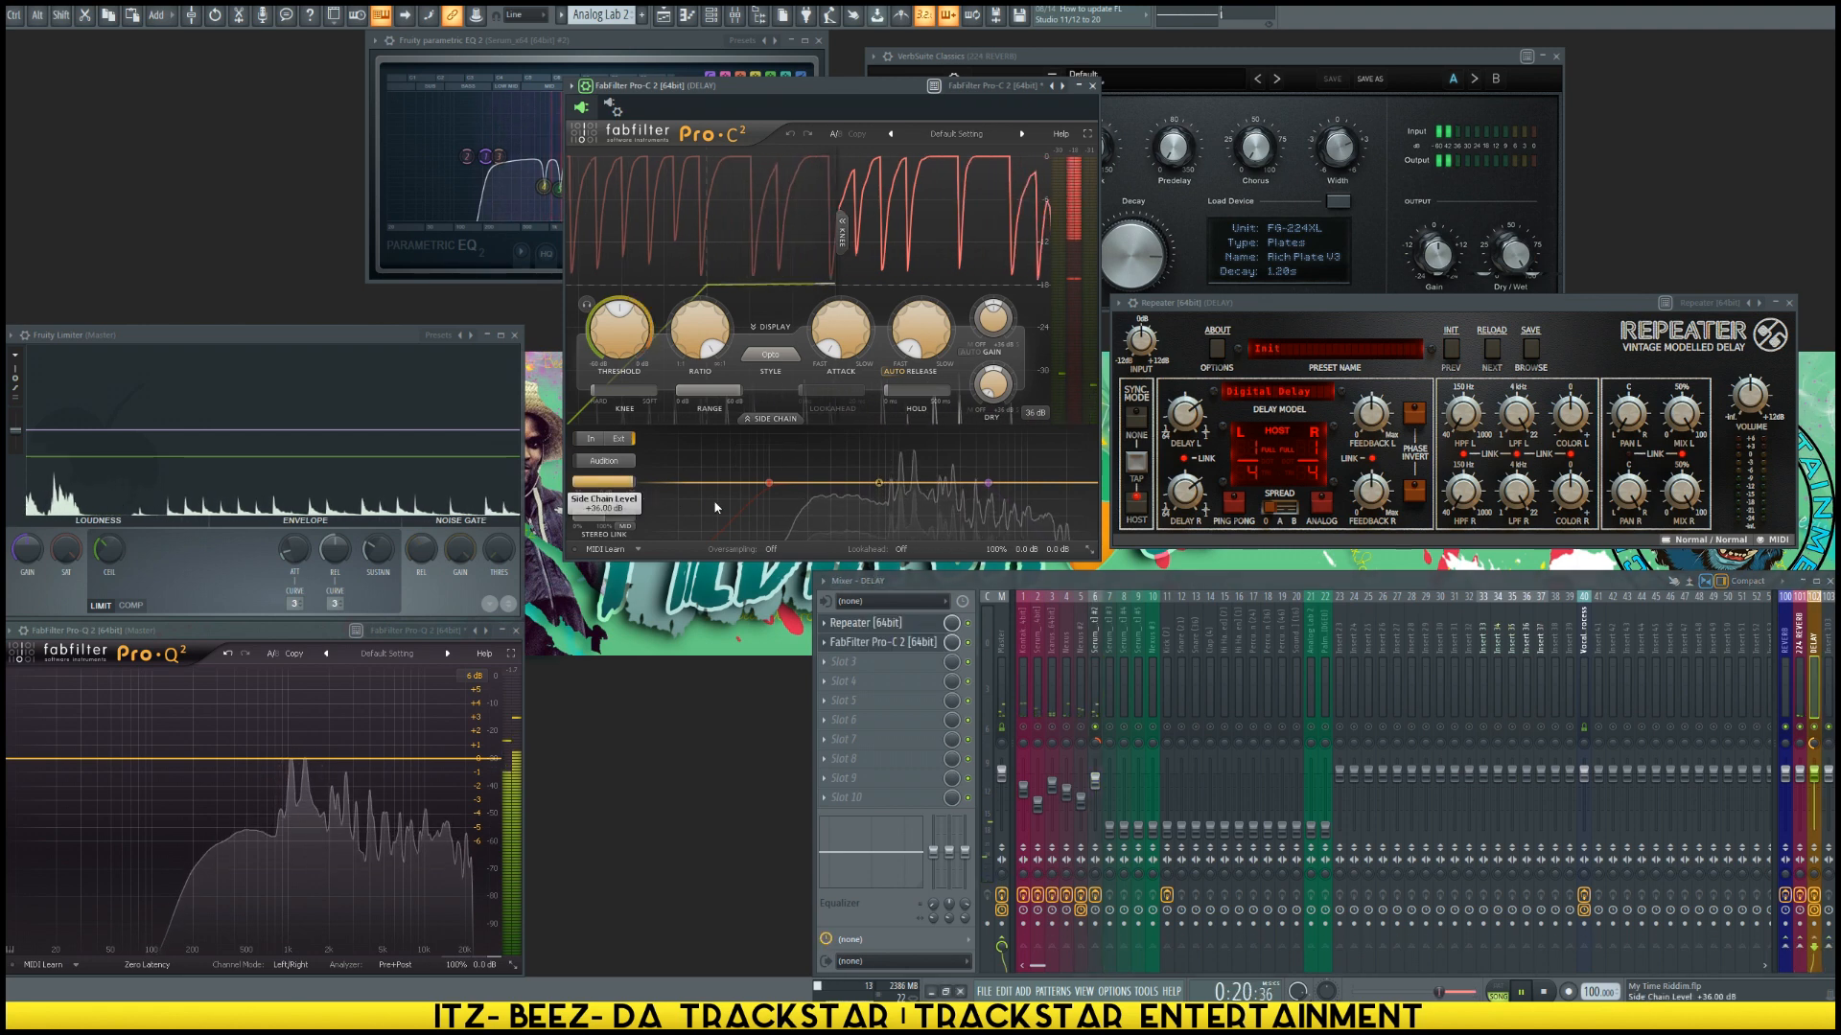
{"action": "mouse_move", "coordinate": [792, 519]}
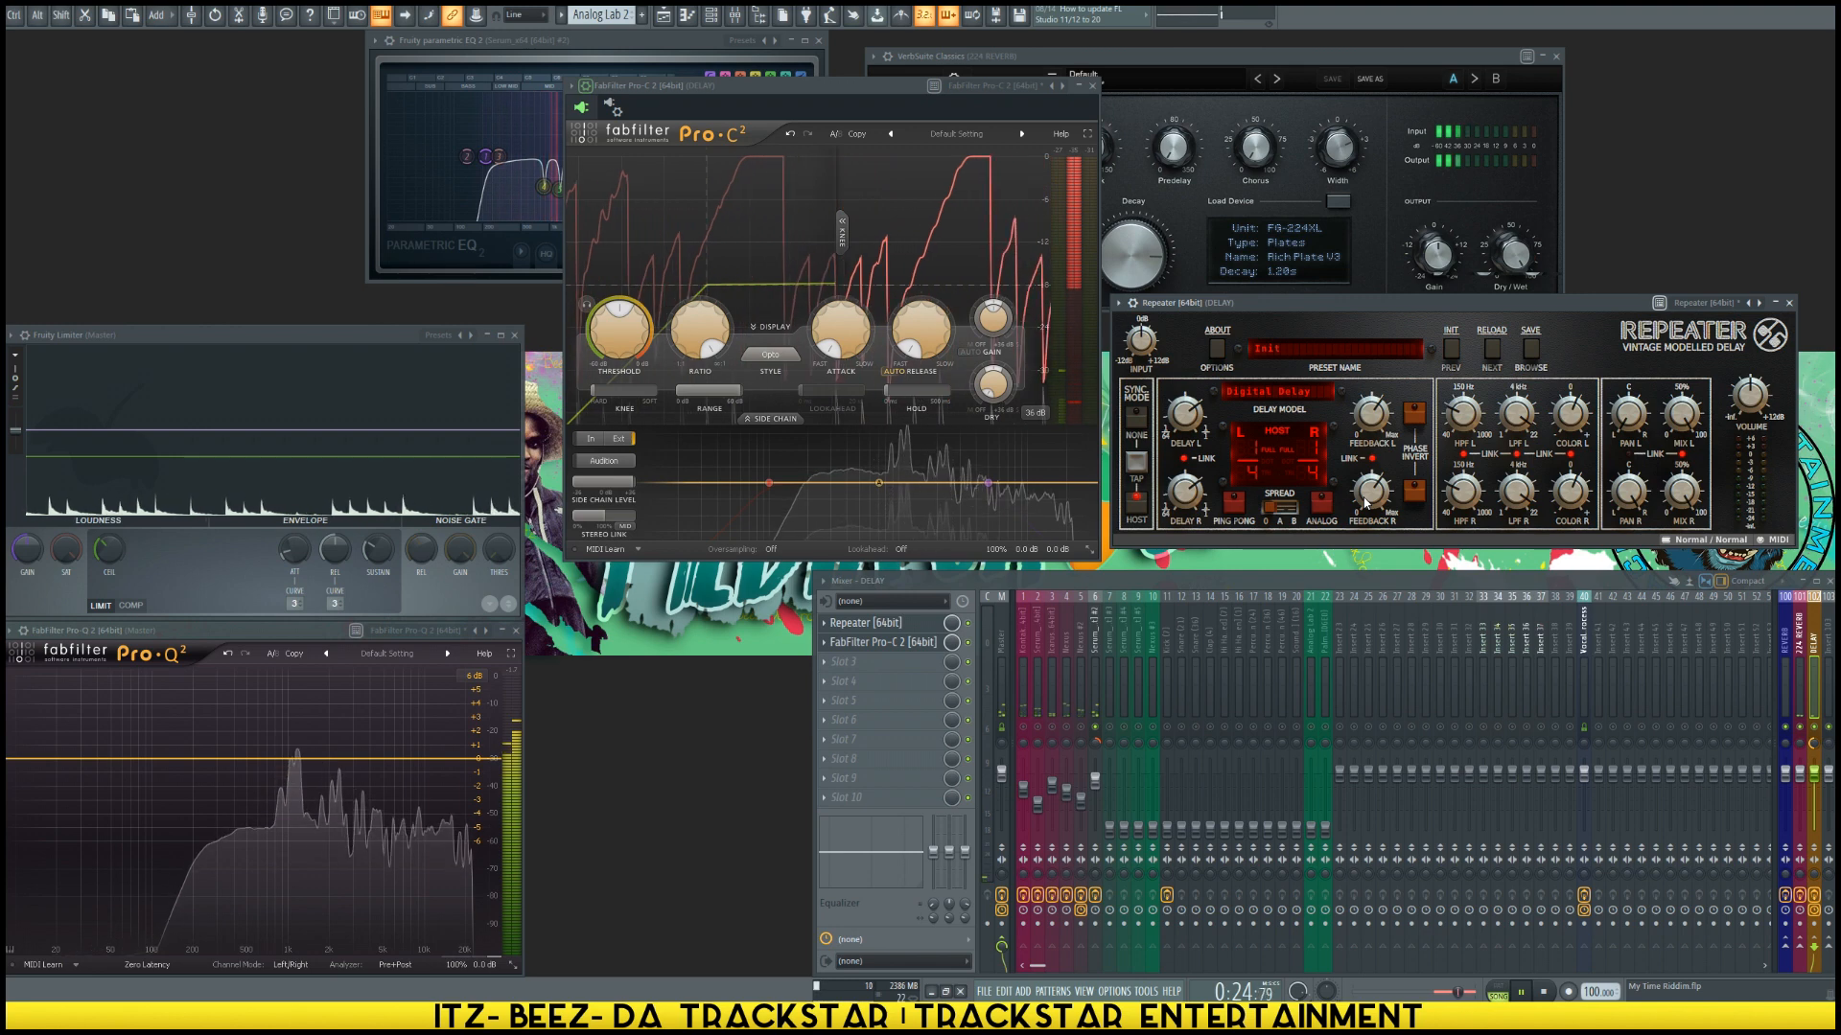
{"action": "right_click", "coordinate": [1095, 728]}
{"action": "key", "text": "space"}
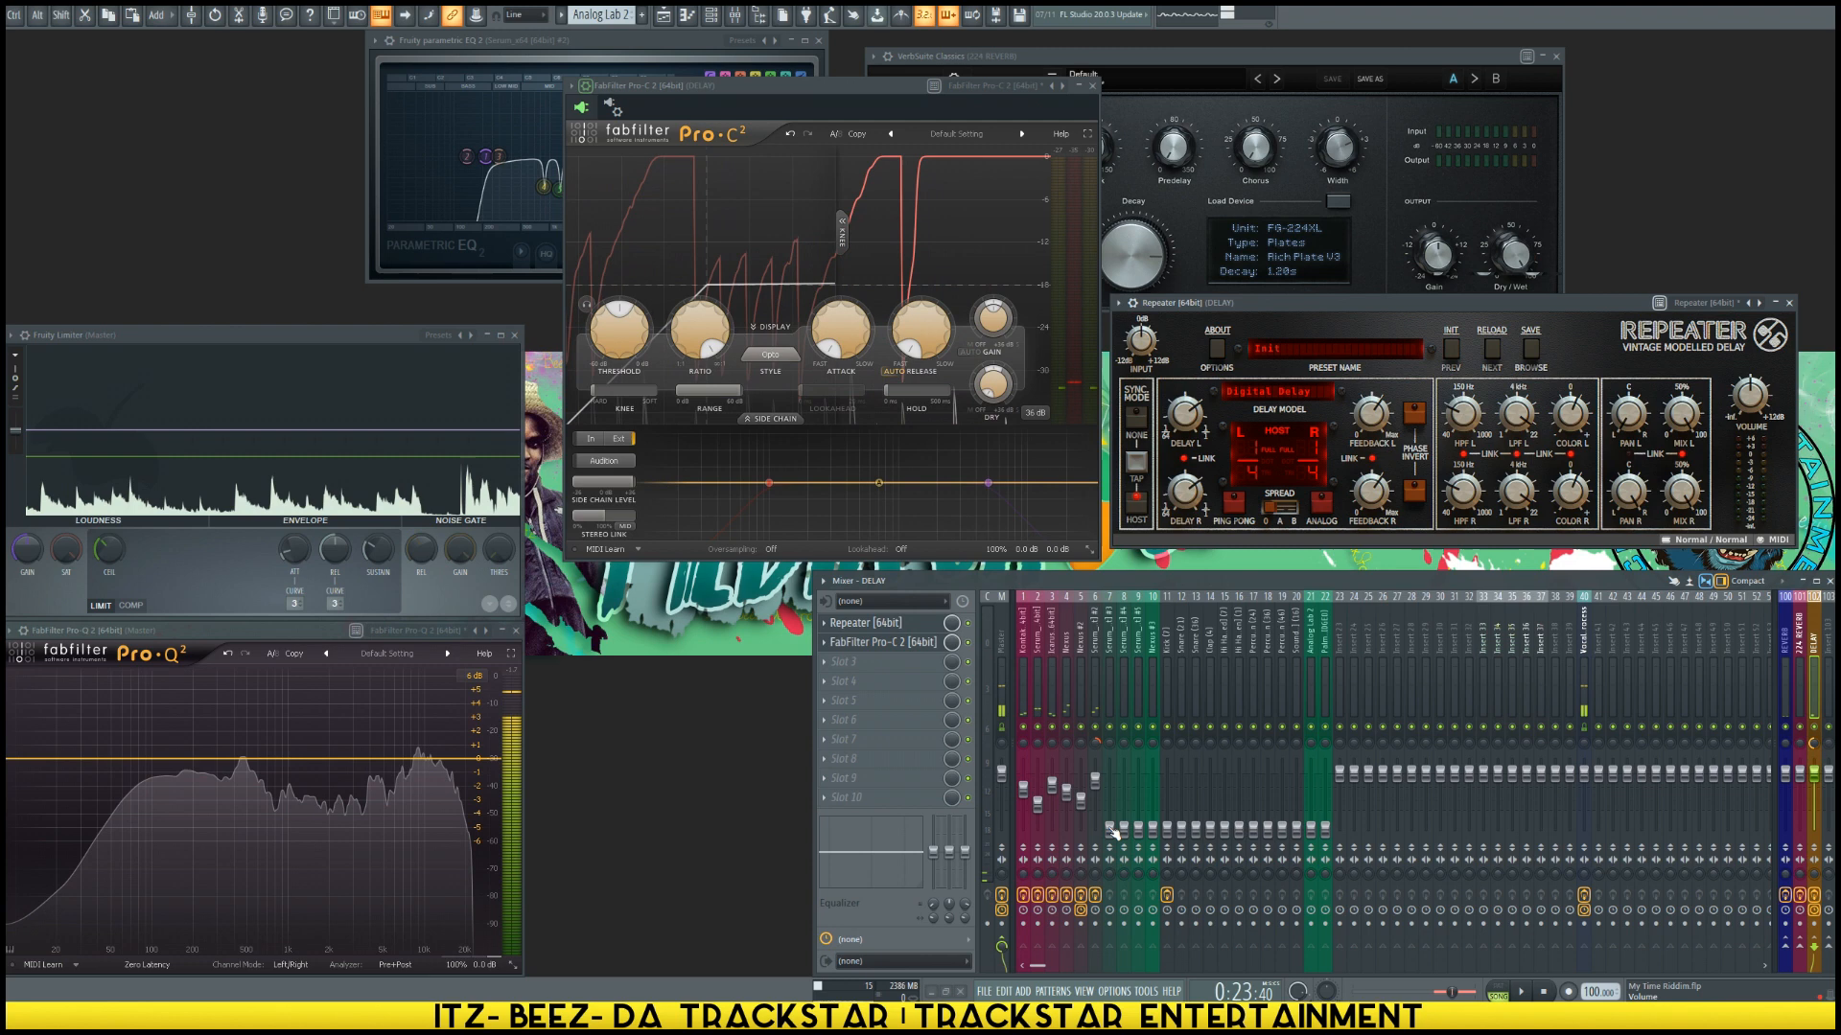
Step: Solo Serum_x64 #3 and raise its volume fader in the mixer
{"action": "right_click", "coordinate": [1115, 736]}
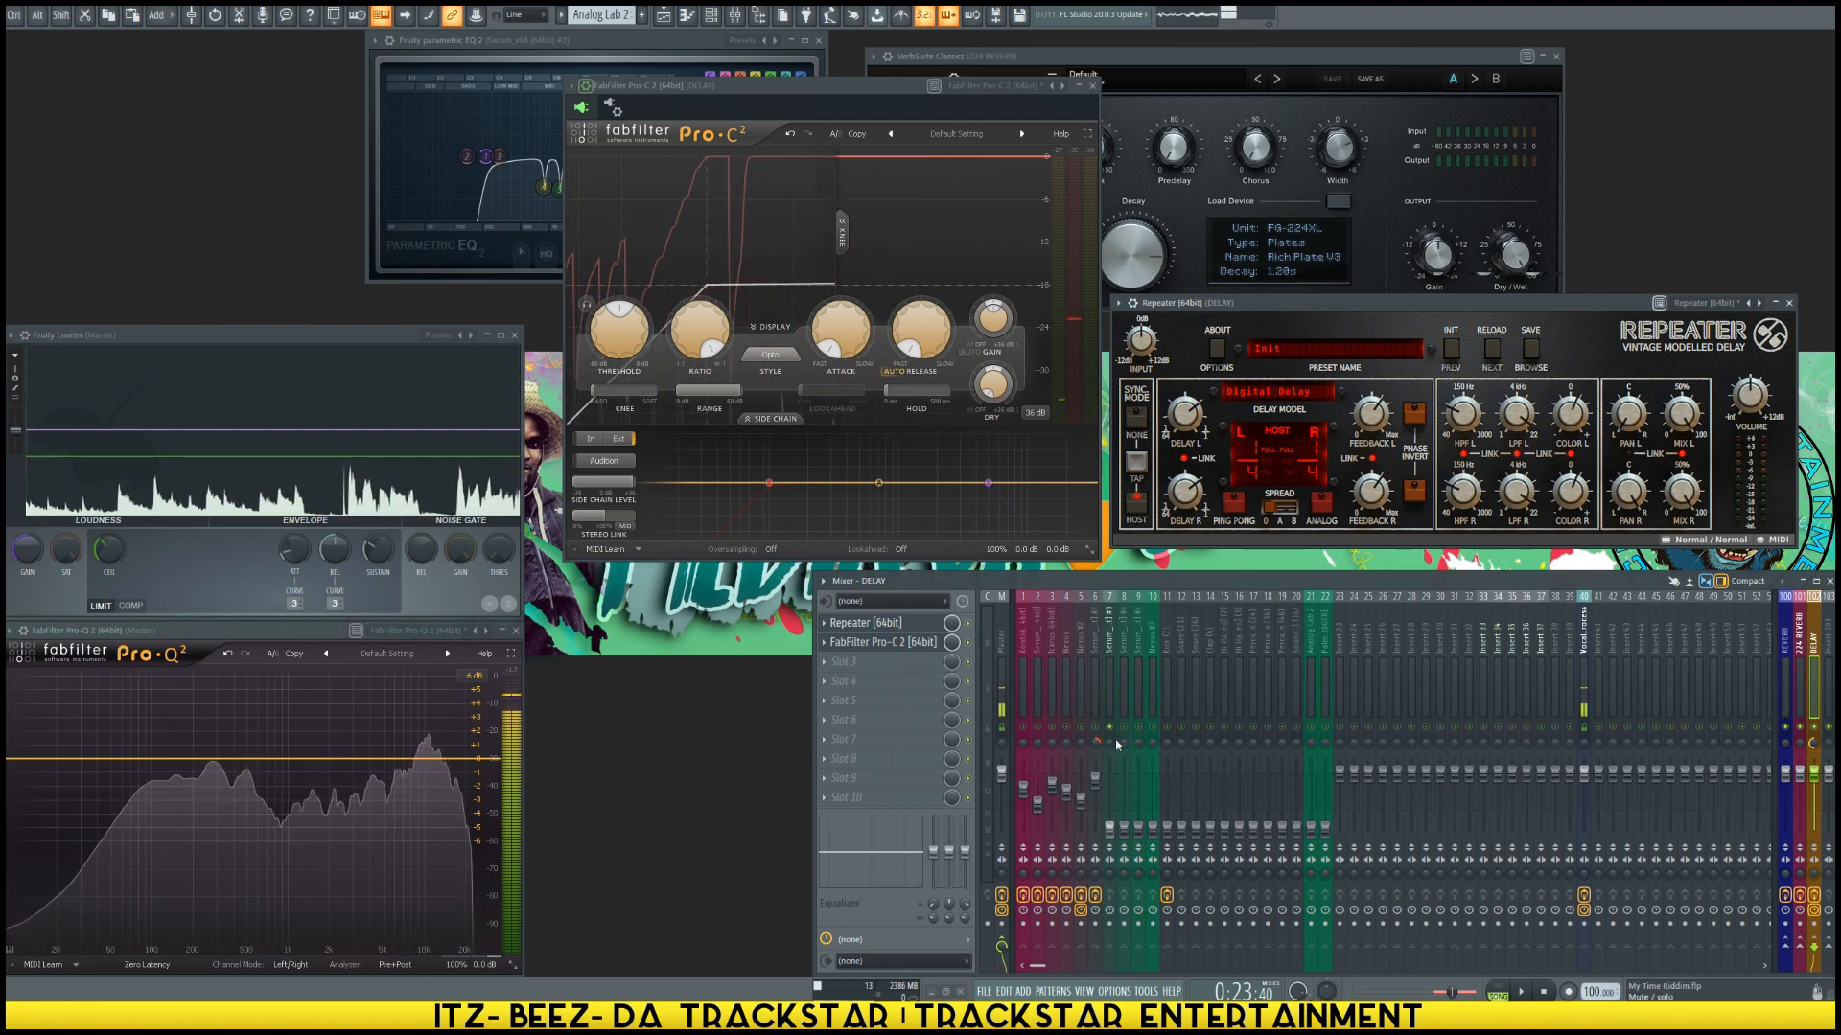
{"action": "left_click", "coordinate": [1110, 830]}
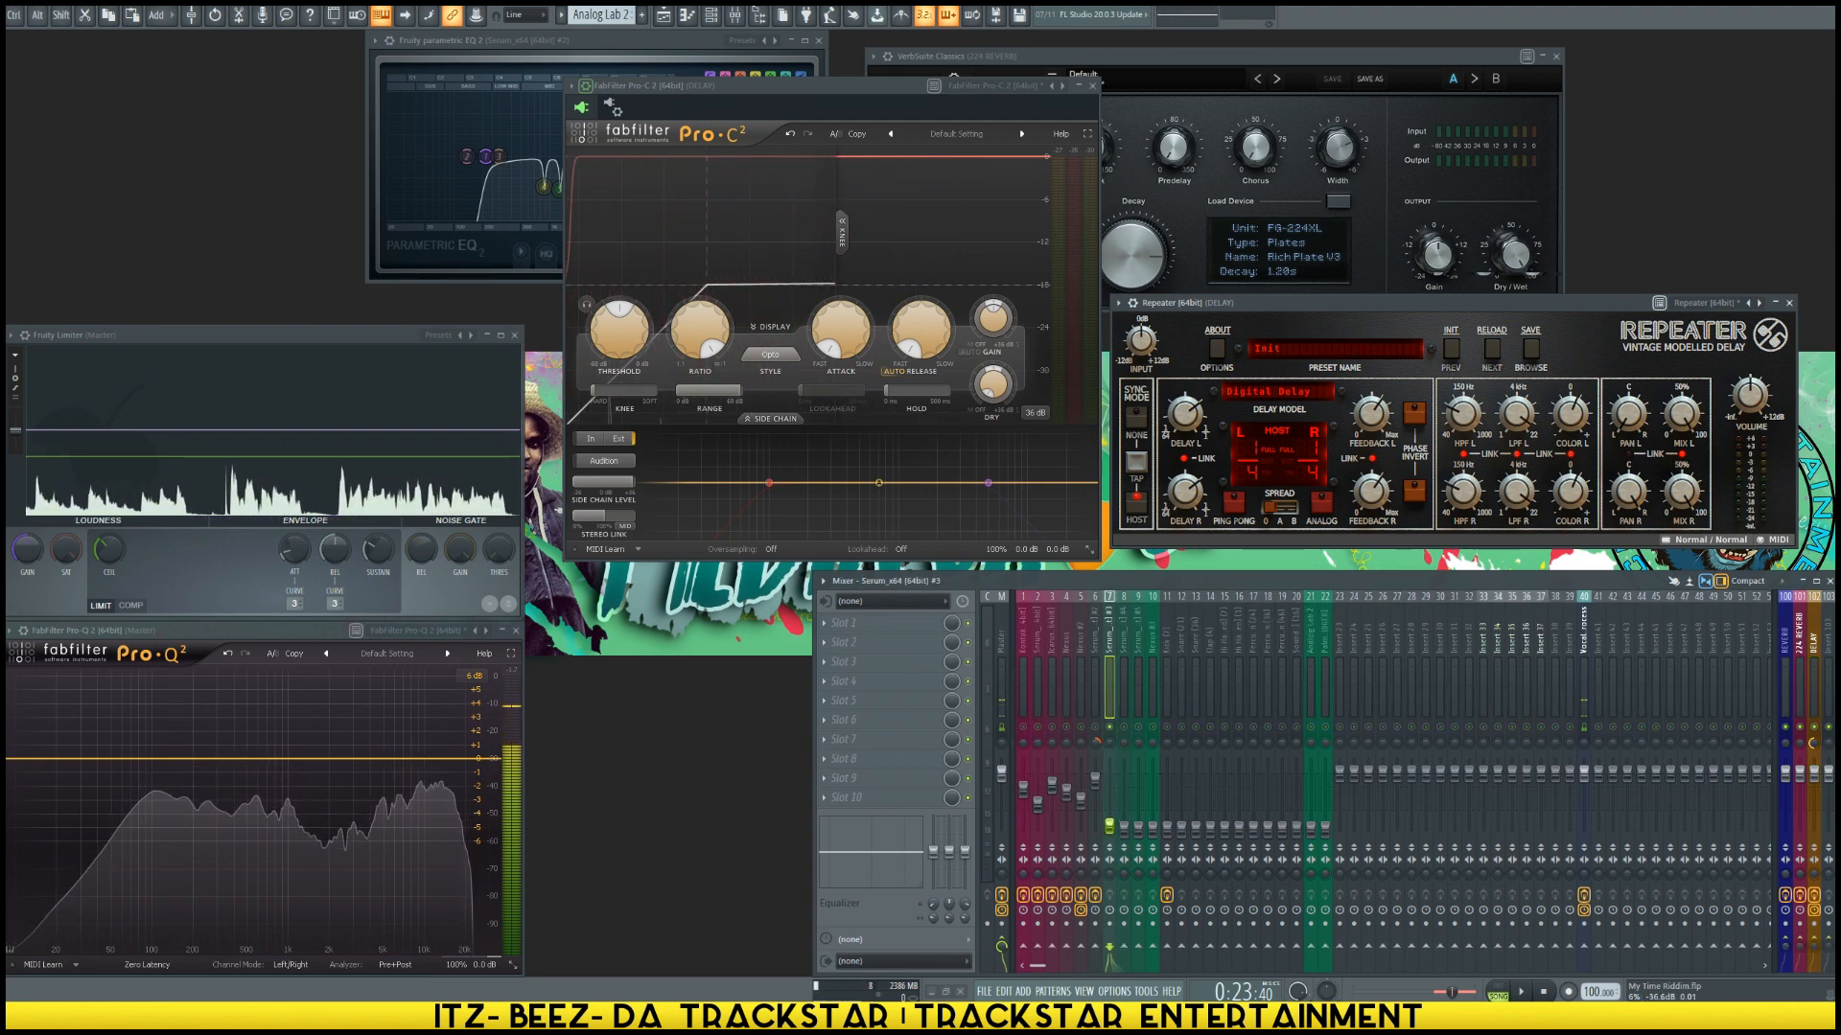
{"action": "left_click_drag", "start_coordinate": [1110, 815], "coordinate": [1110, 769]}
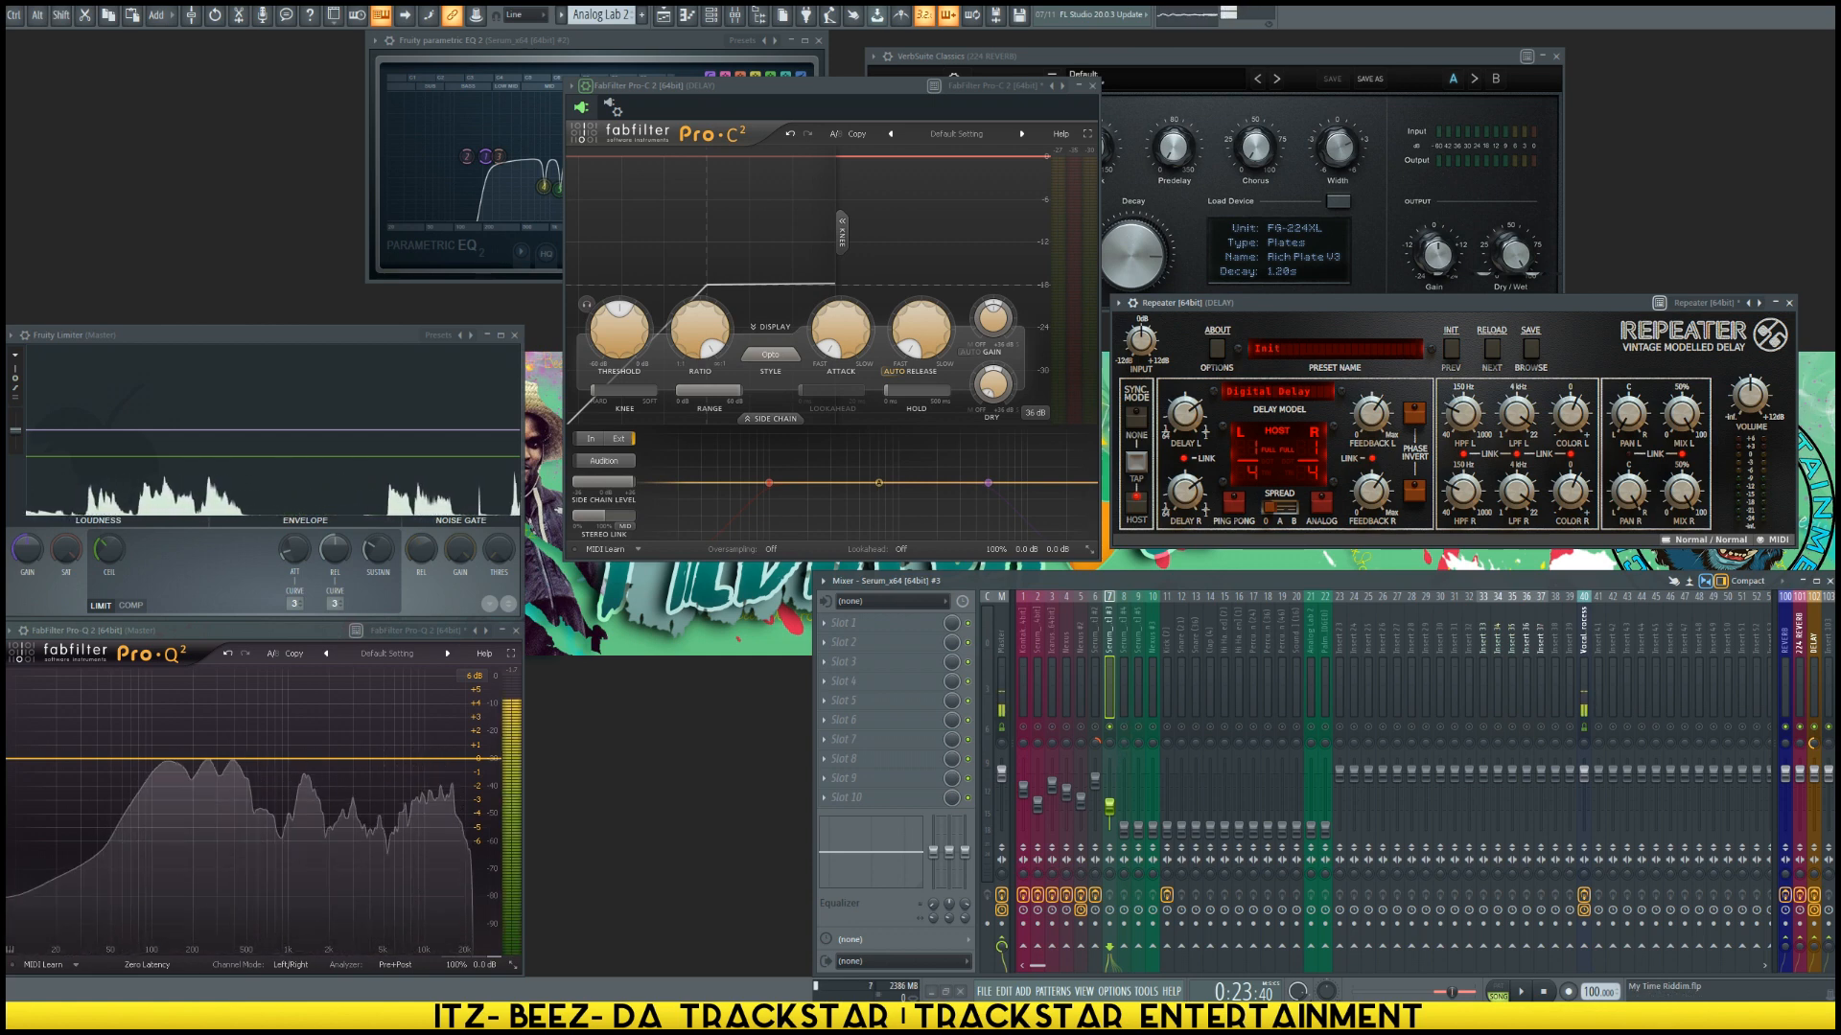
Step: Save the DELAY track's mixer state as a reusable preset
{"action": "right_click", "coordinate": [1813, 633]}
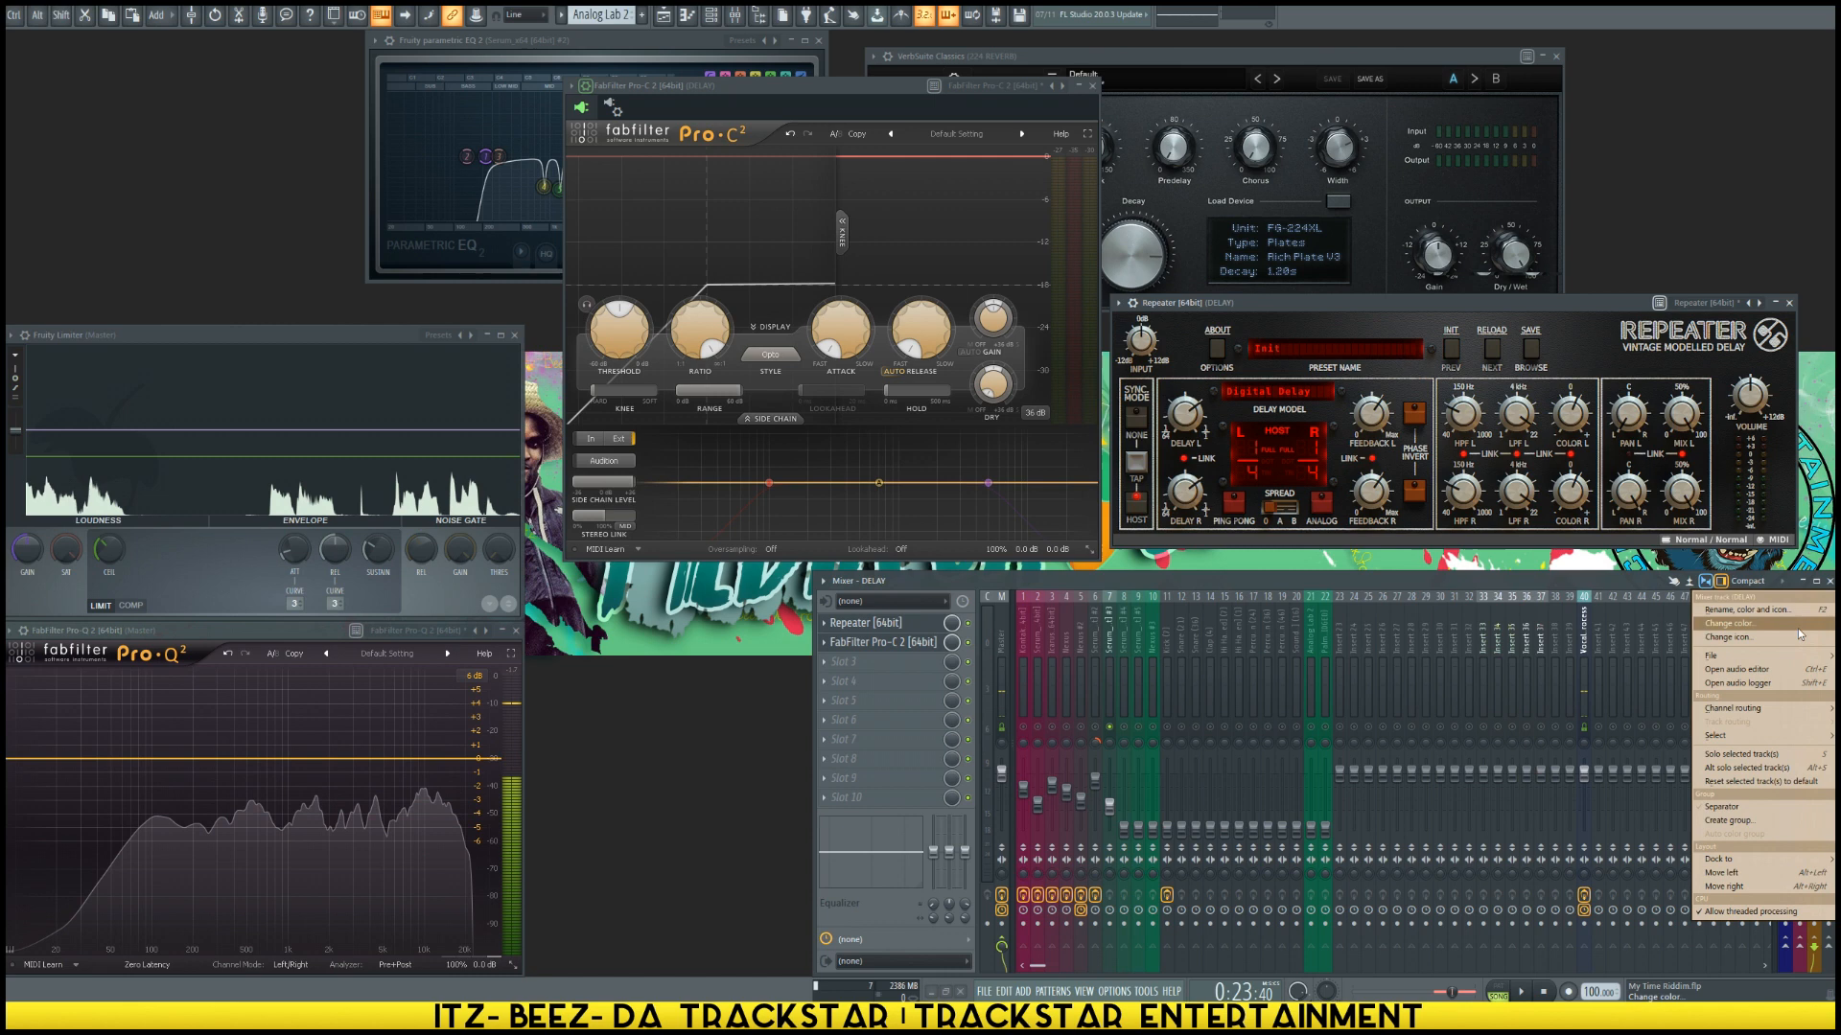
{"action": "mouse_move", "coordinate": [1774, 658]}
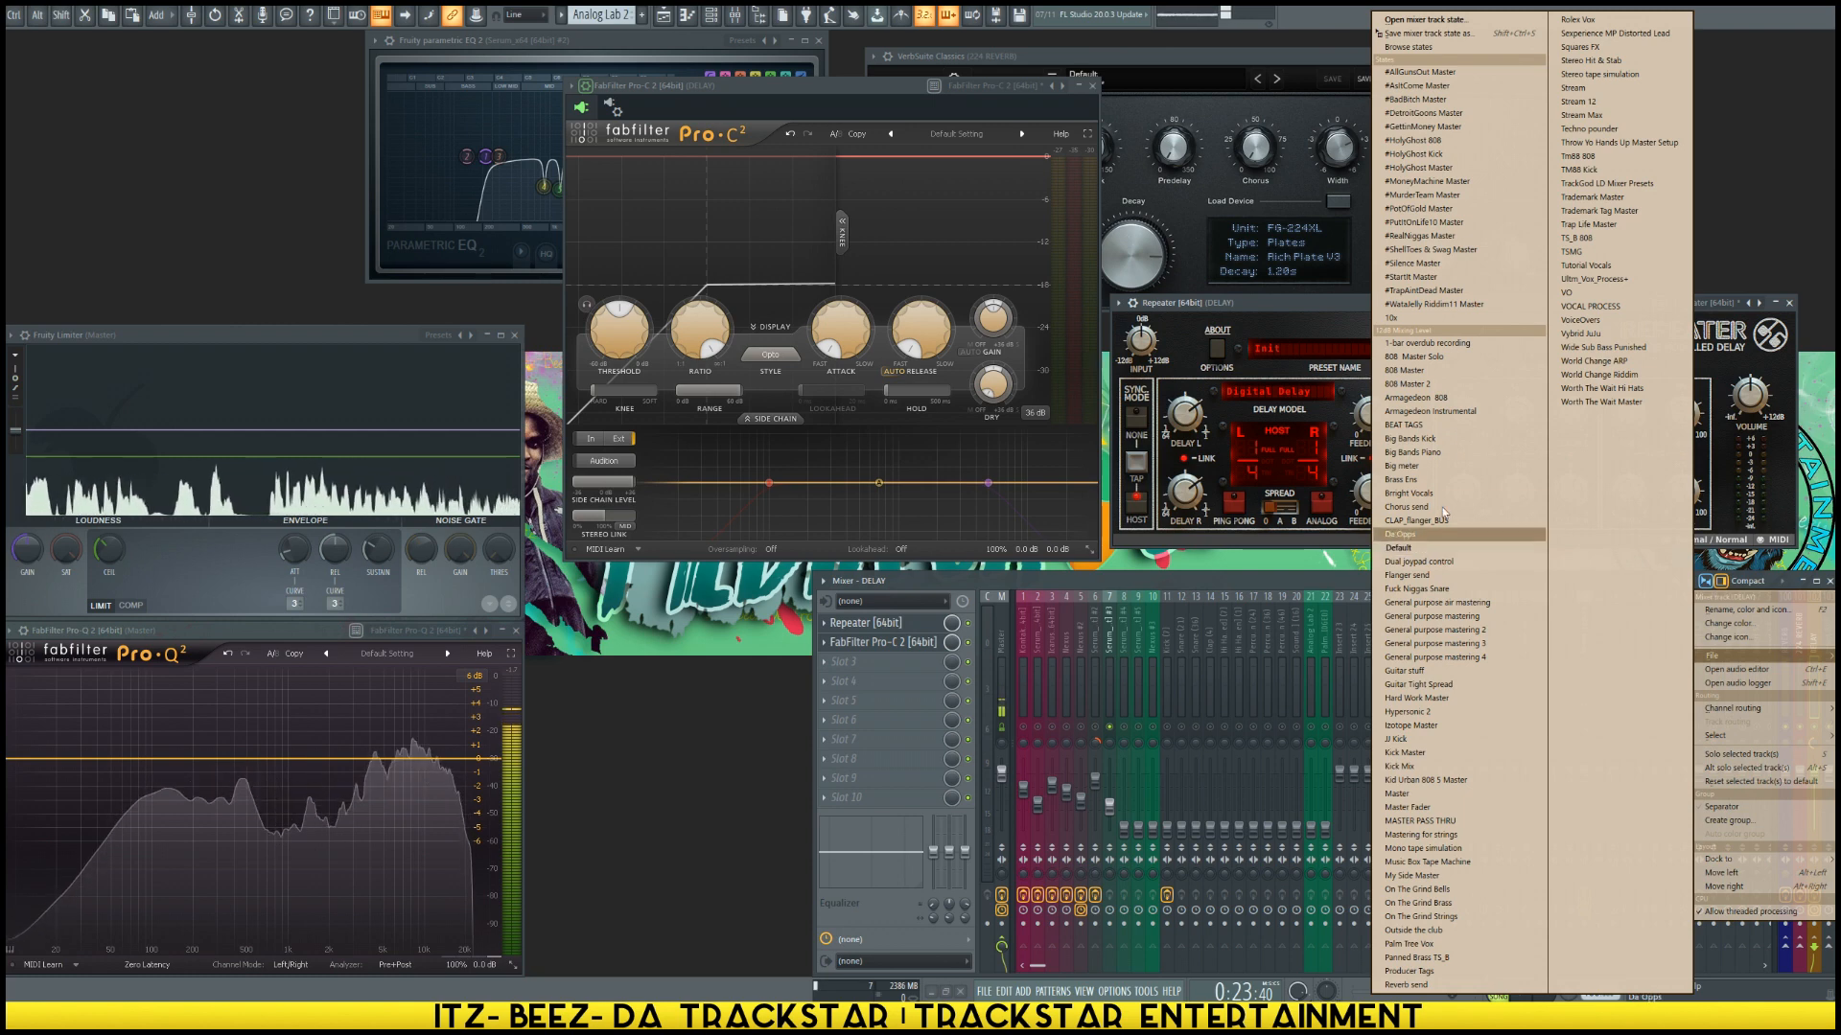
{"action": "left_click_drag", "start_coordinate": [1429, 33], "coordinate": [1815, 659]}
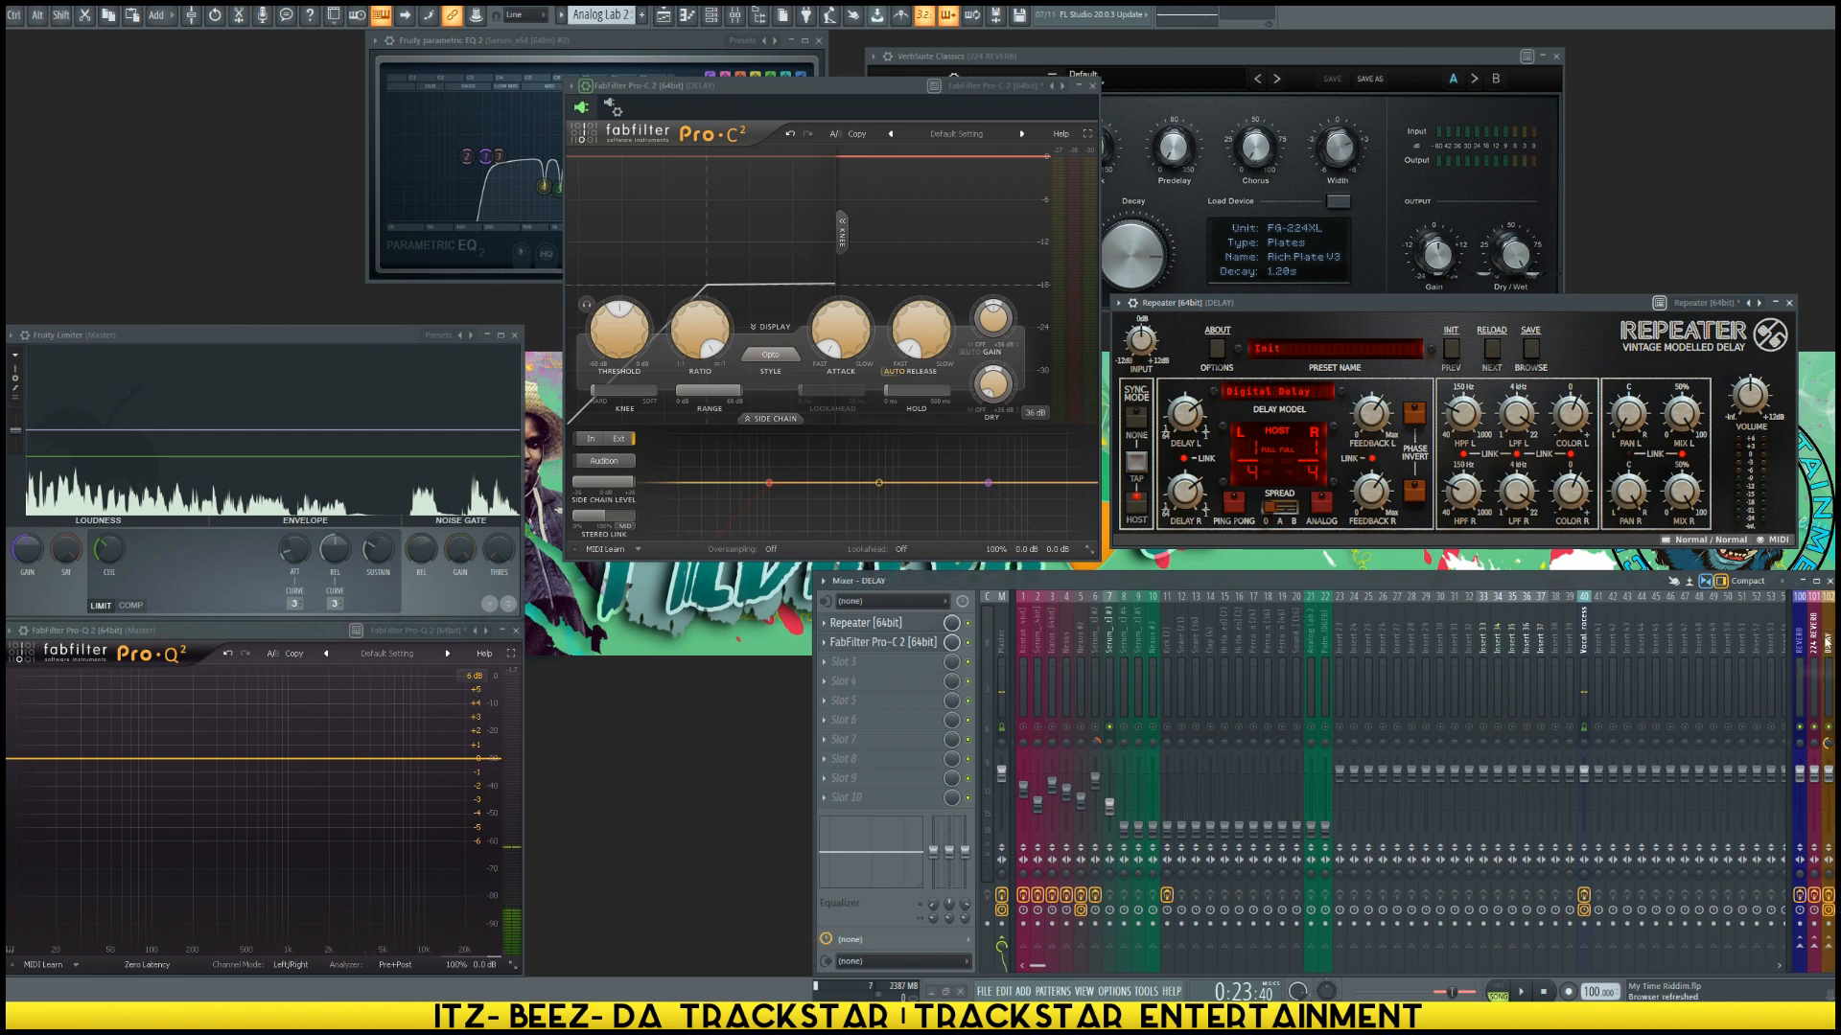
Step: Select the REVERB, 224 REVERB and DELAY tracks together and widen the mixer window to show more tracks
{"action": "left_click", "coordinate": [1800, 686]}
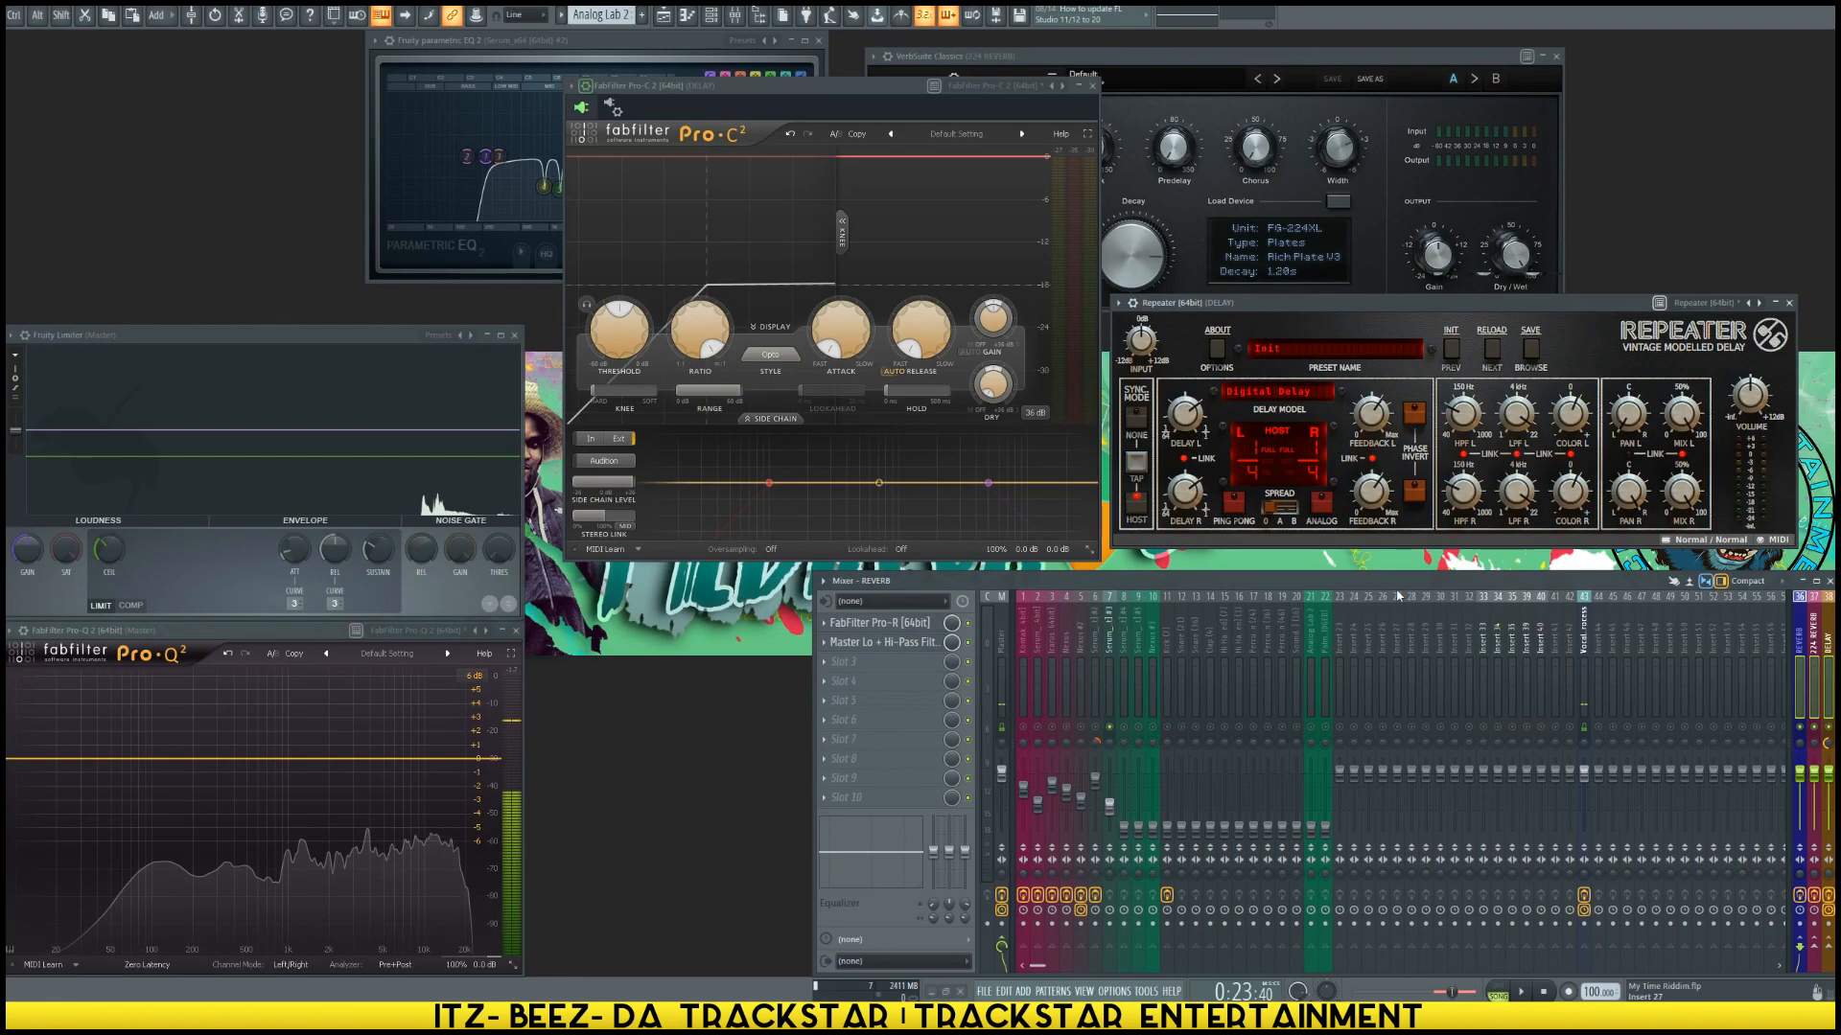
{"action": "left_click_drag", "start_coordinate": [1789, 659], "coordinate": [1832, 662]}
{"action": "key", "text": "space"}
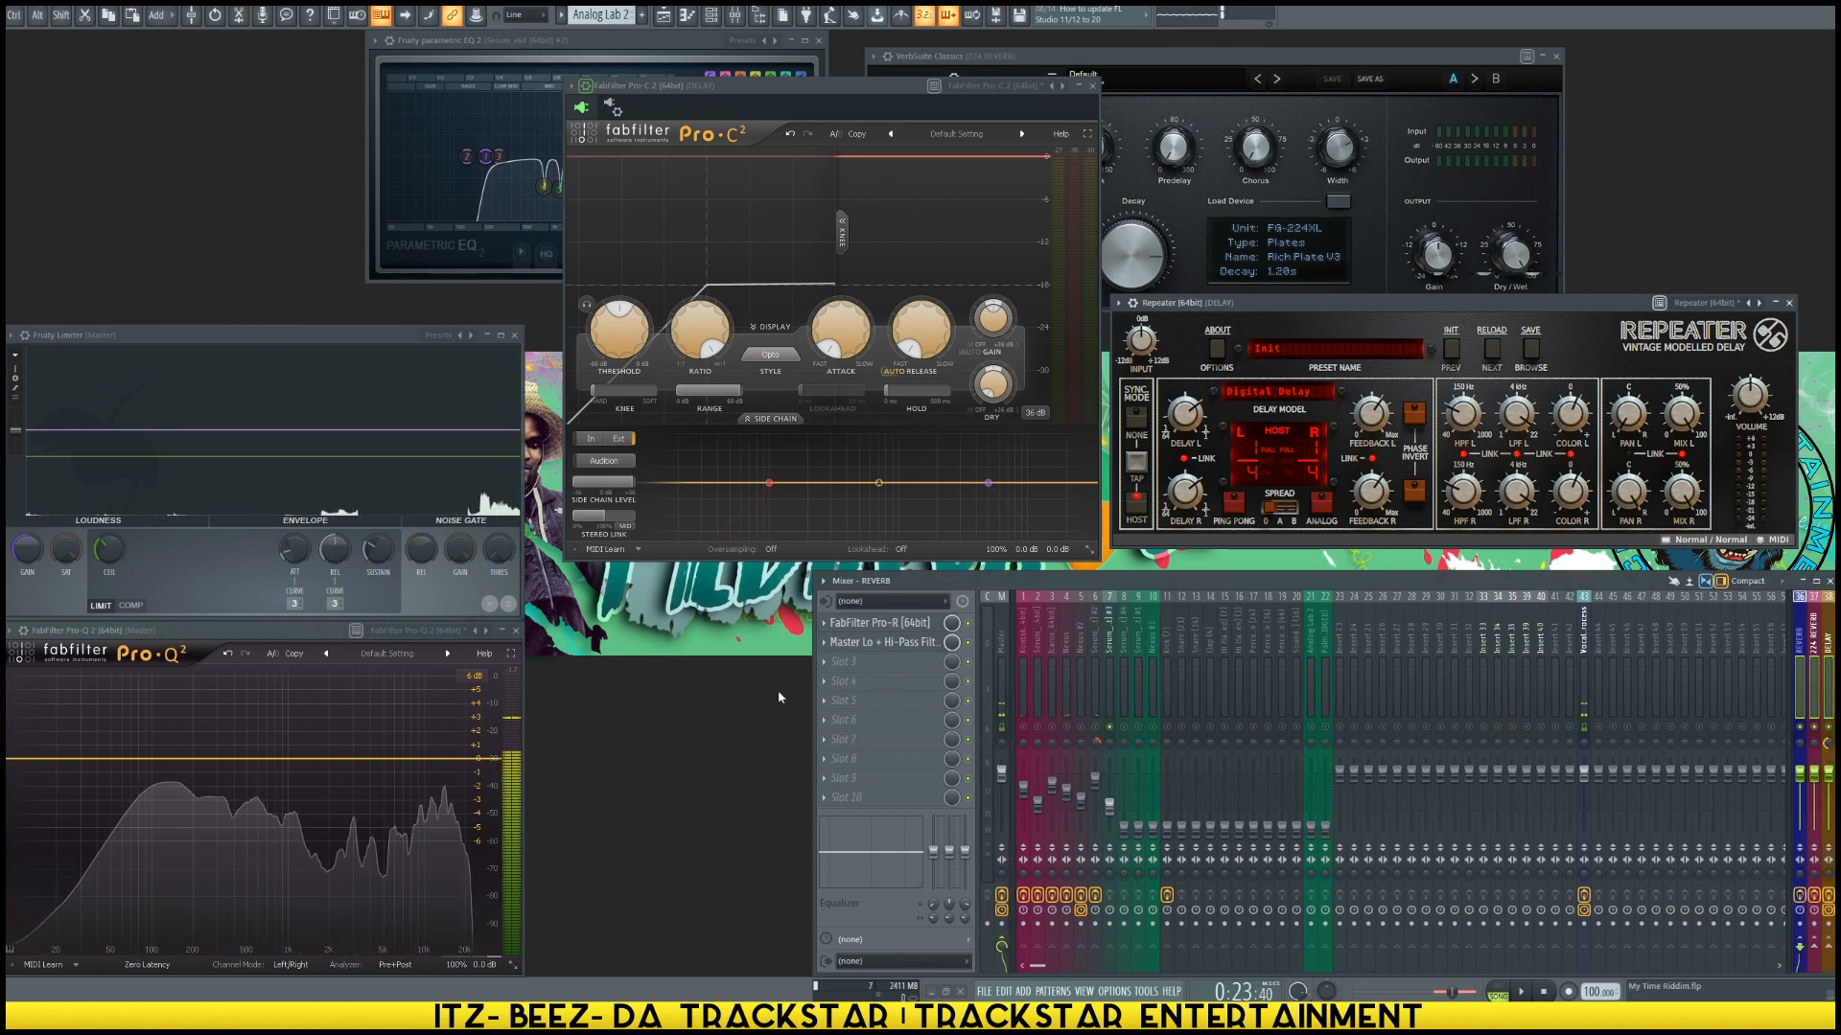
{"action": "left_click_drag", "start_coordinate": [816, 685], "coordinate": [496, 685]}
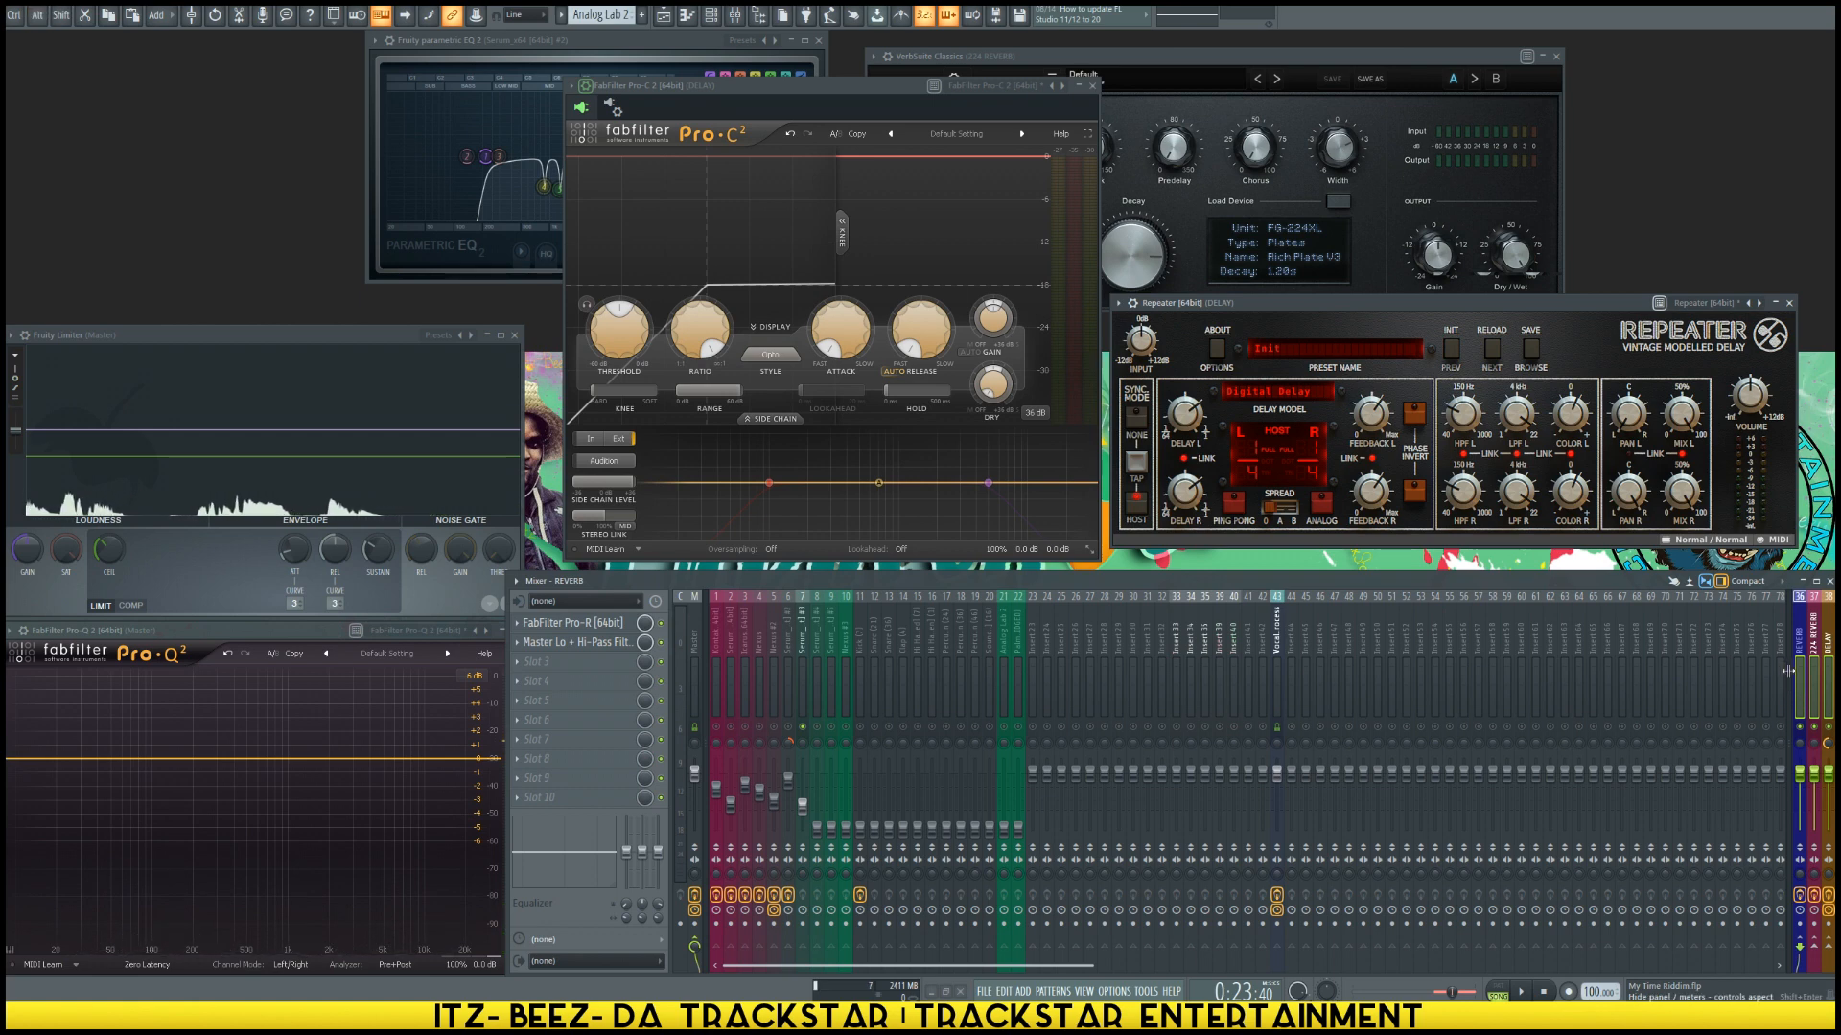
Step: Try moving the docked DELAY track ahead of REVERB and 224 REVERB, and put it back in its original place
{"action": "left_click_drag", "start_coordinate": [1788, 671], "coordinate": [1760, 670]}
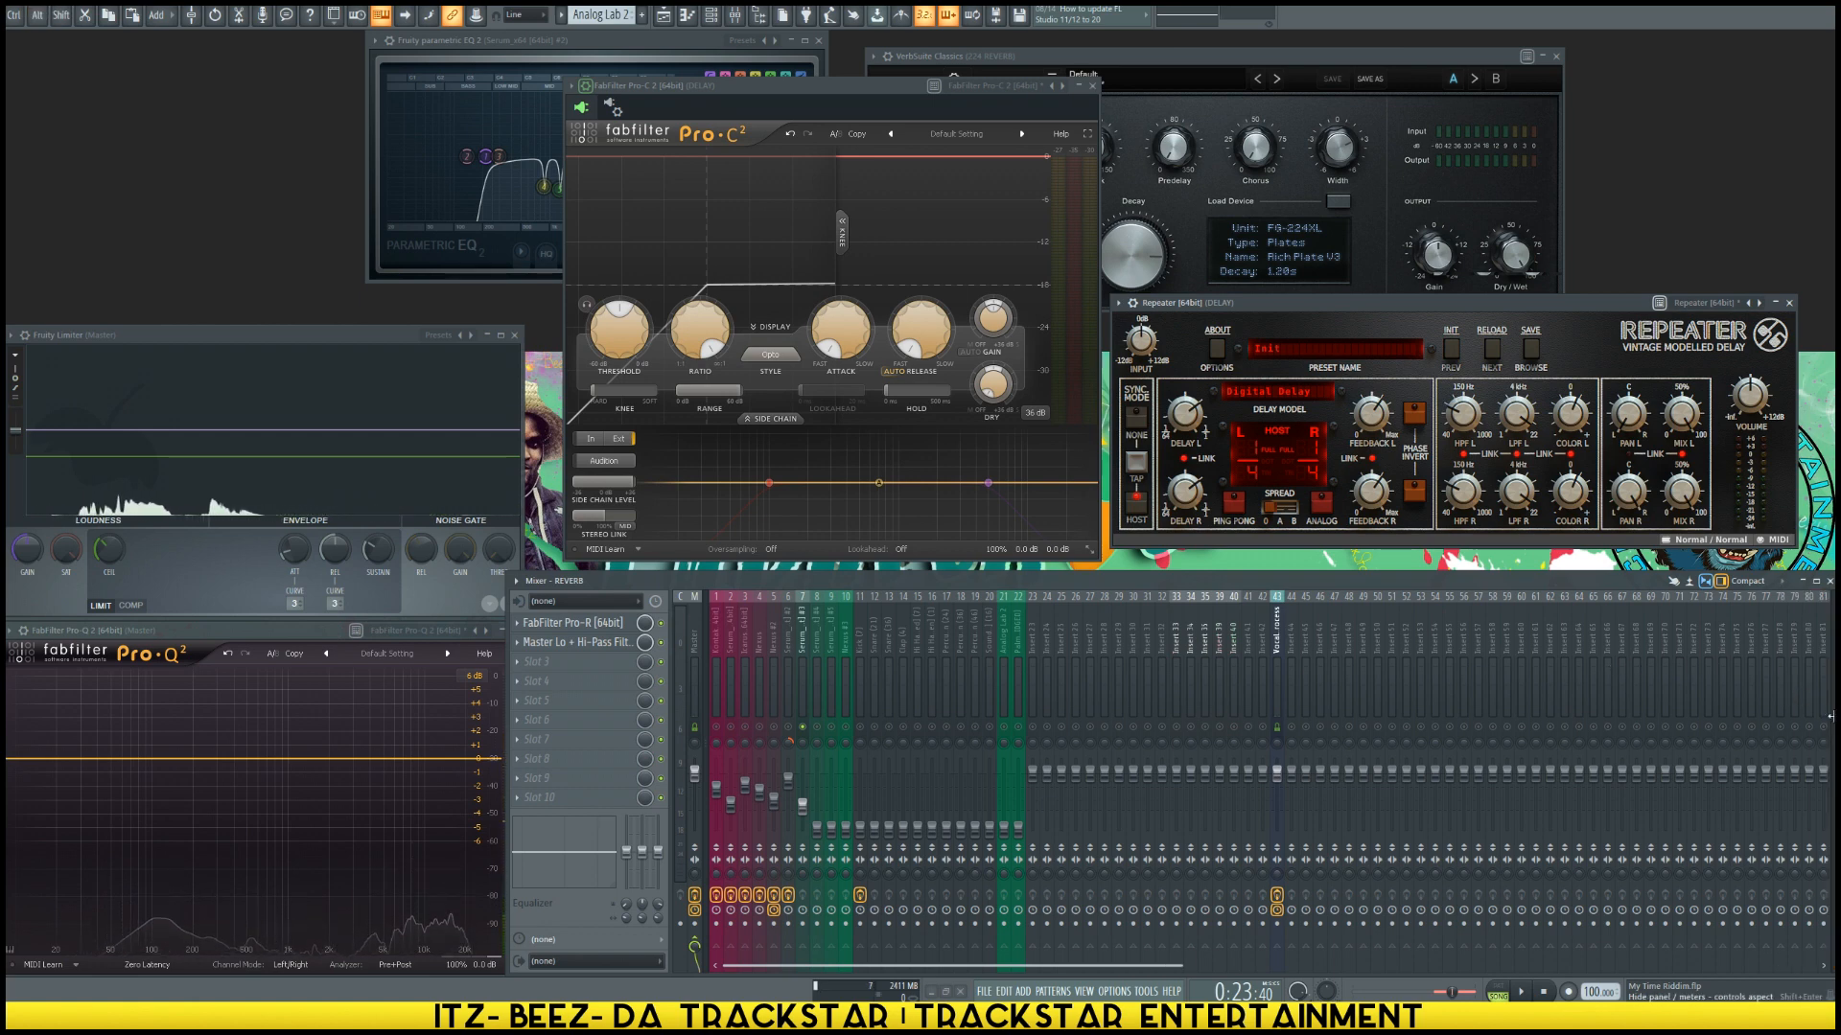
{"action": "left_click", "coordinate": [1830, 707]}
{"action": "left_click", "coordinate": [1830, 706]}
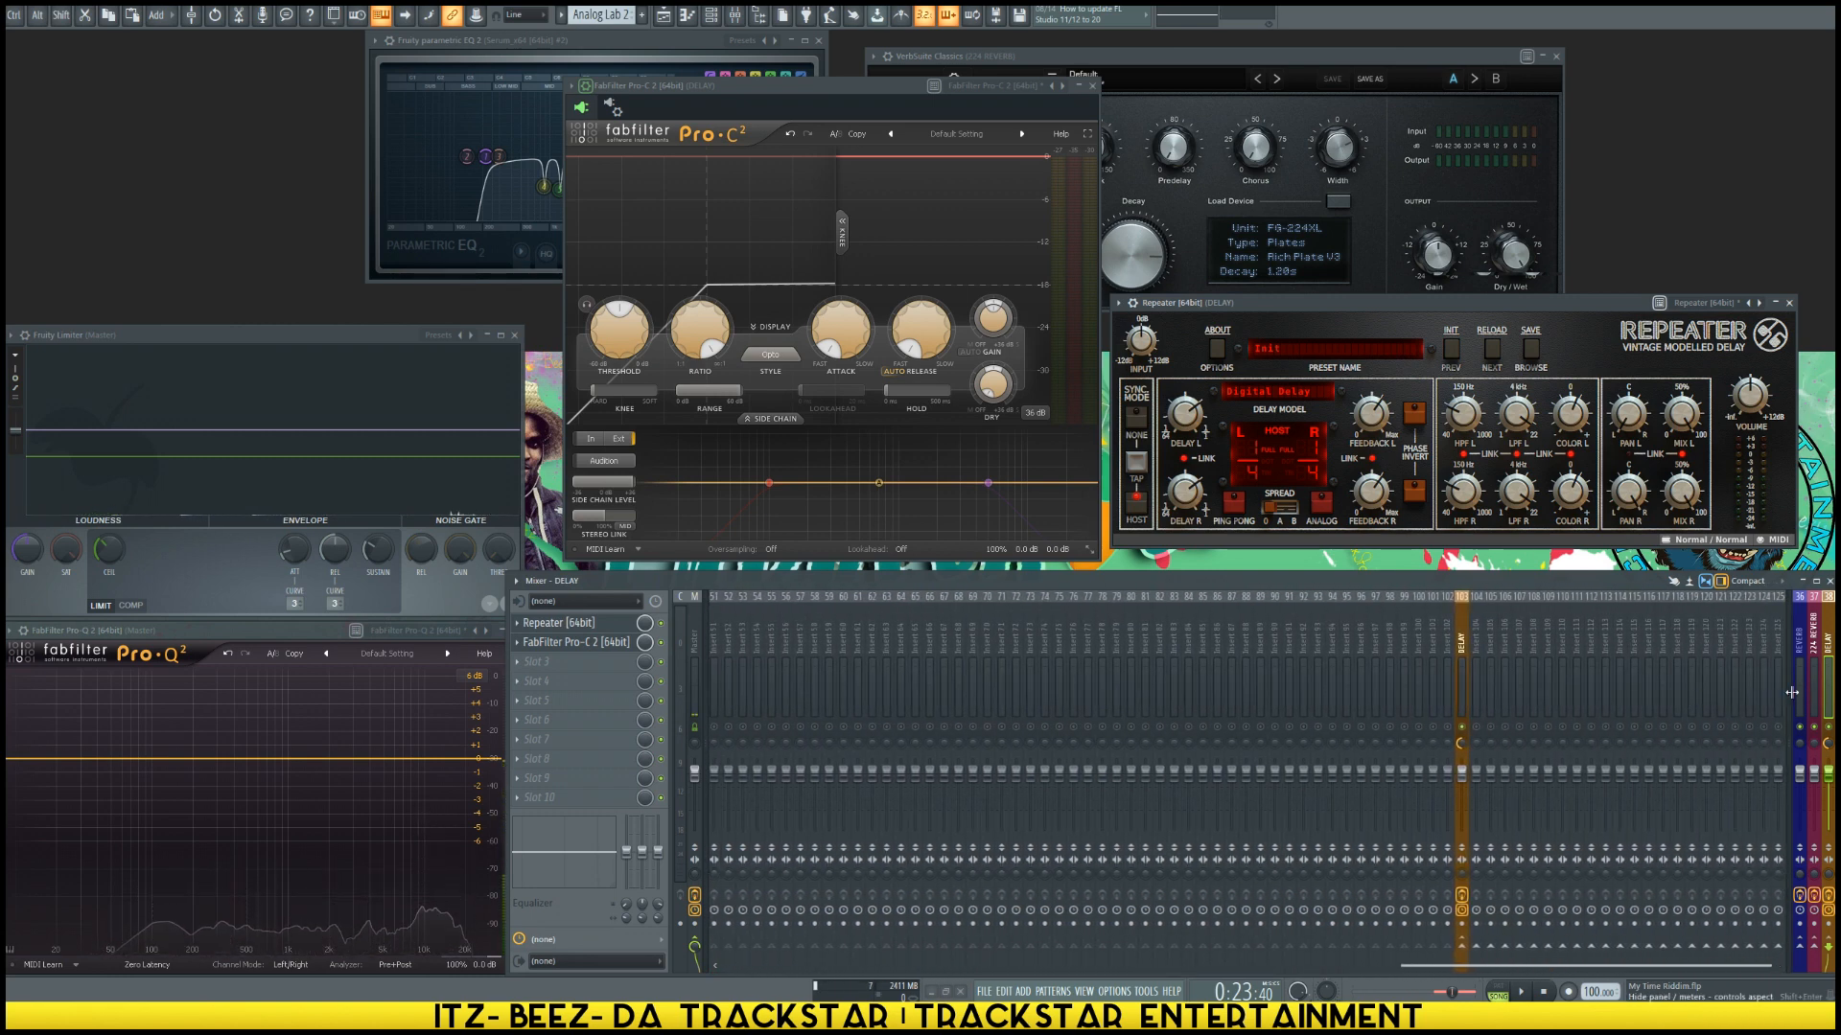
{"action": "key", "text": "alt+Left"}
{"action": "key", "text": "alt+Left"}
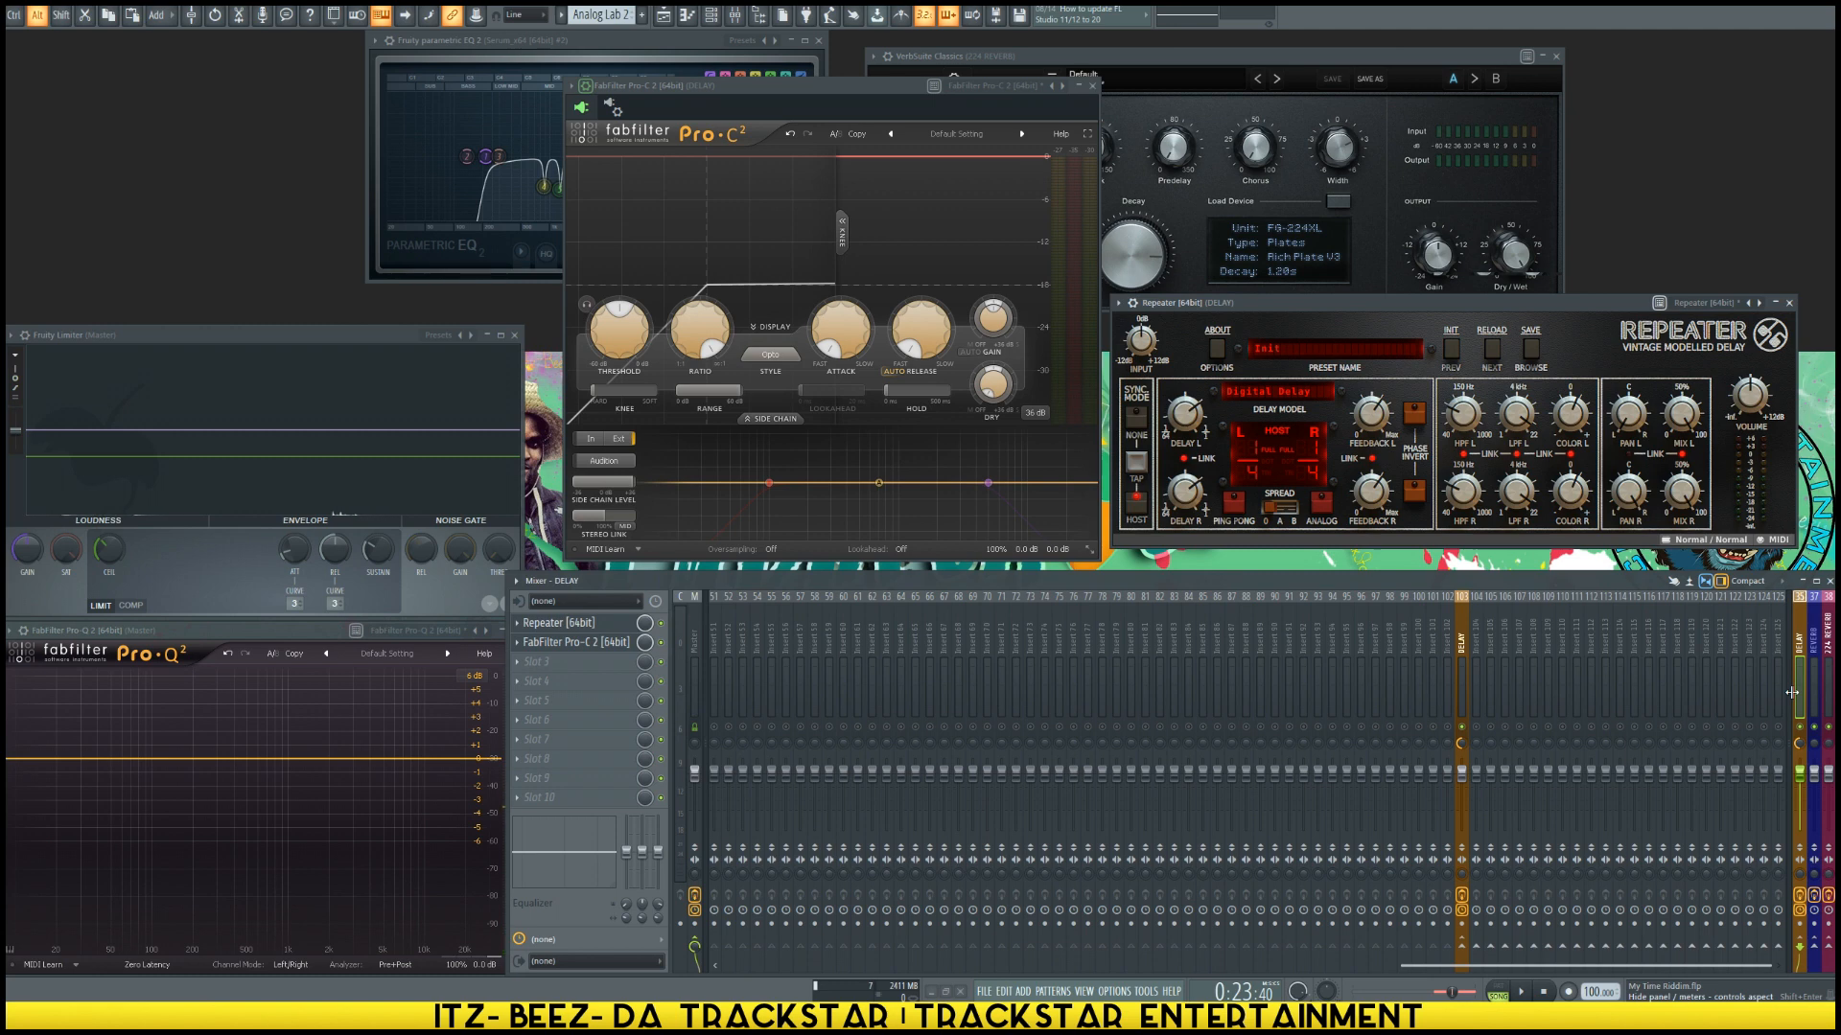
{"action": "key", "text": "alt+Right"}
{"action": "key", "text": "alt+Right"}
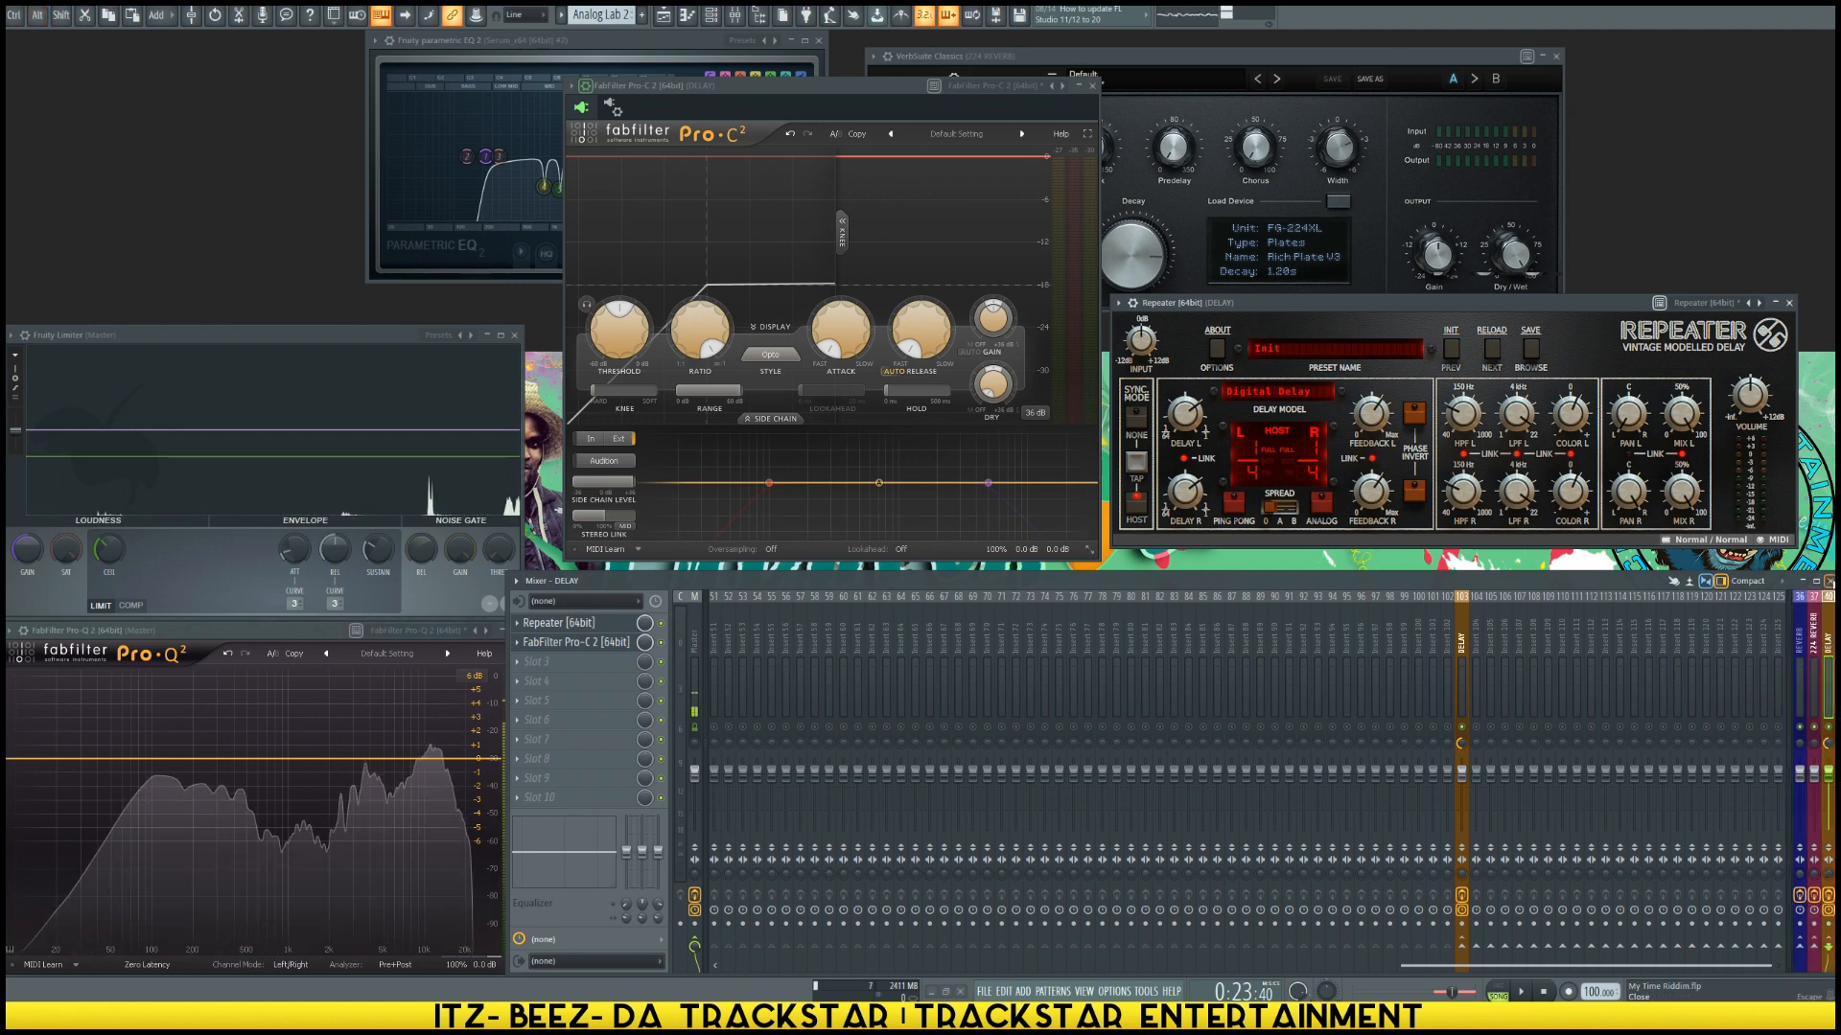
Step: Move the second DELAY track from insert 103 leftward to insert 35 in the mixer, and briefly play the song
{"action": "left_click", "coordinate": [1828, 581]}
{"action": "key", "text": "F9"}
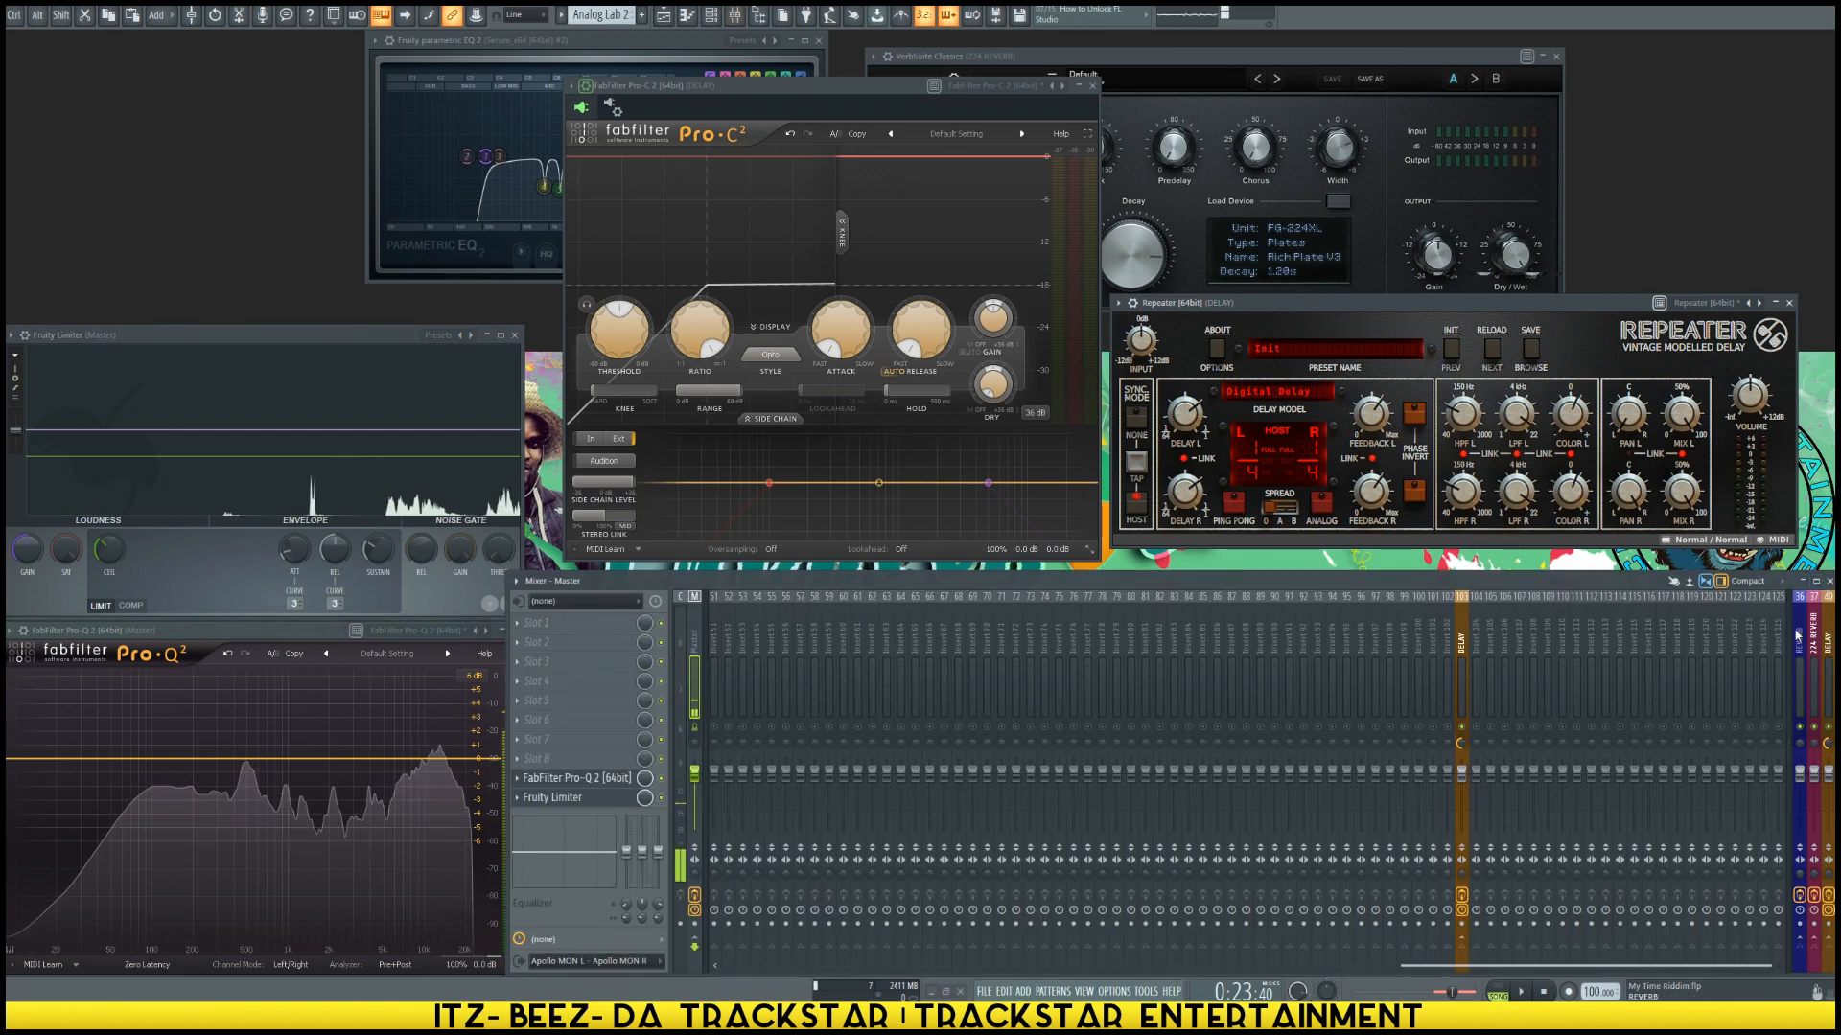
{"action": "left_click", "coordinate": [1461, 669]}
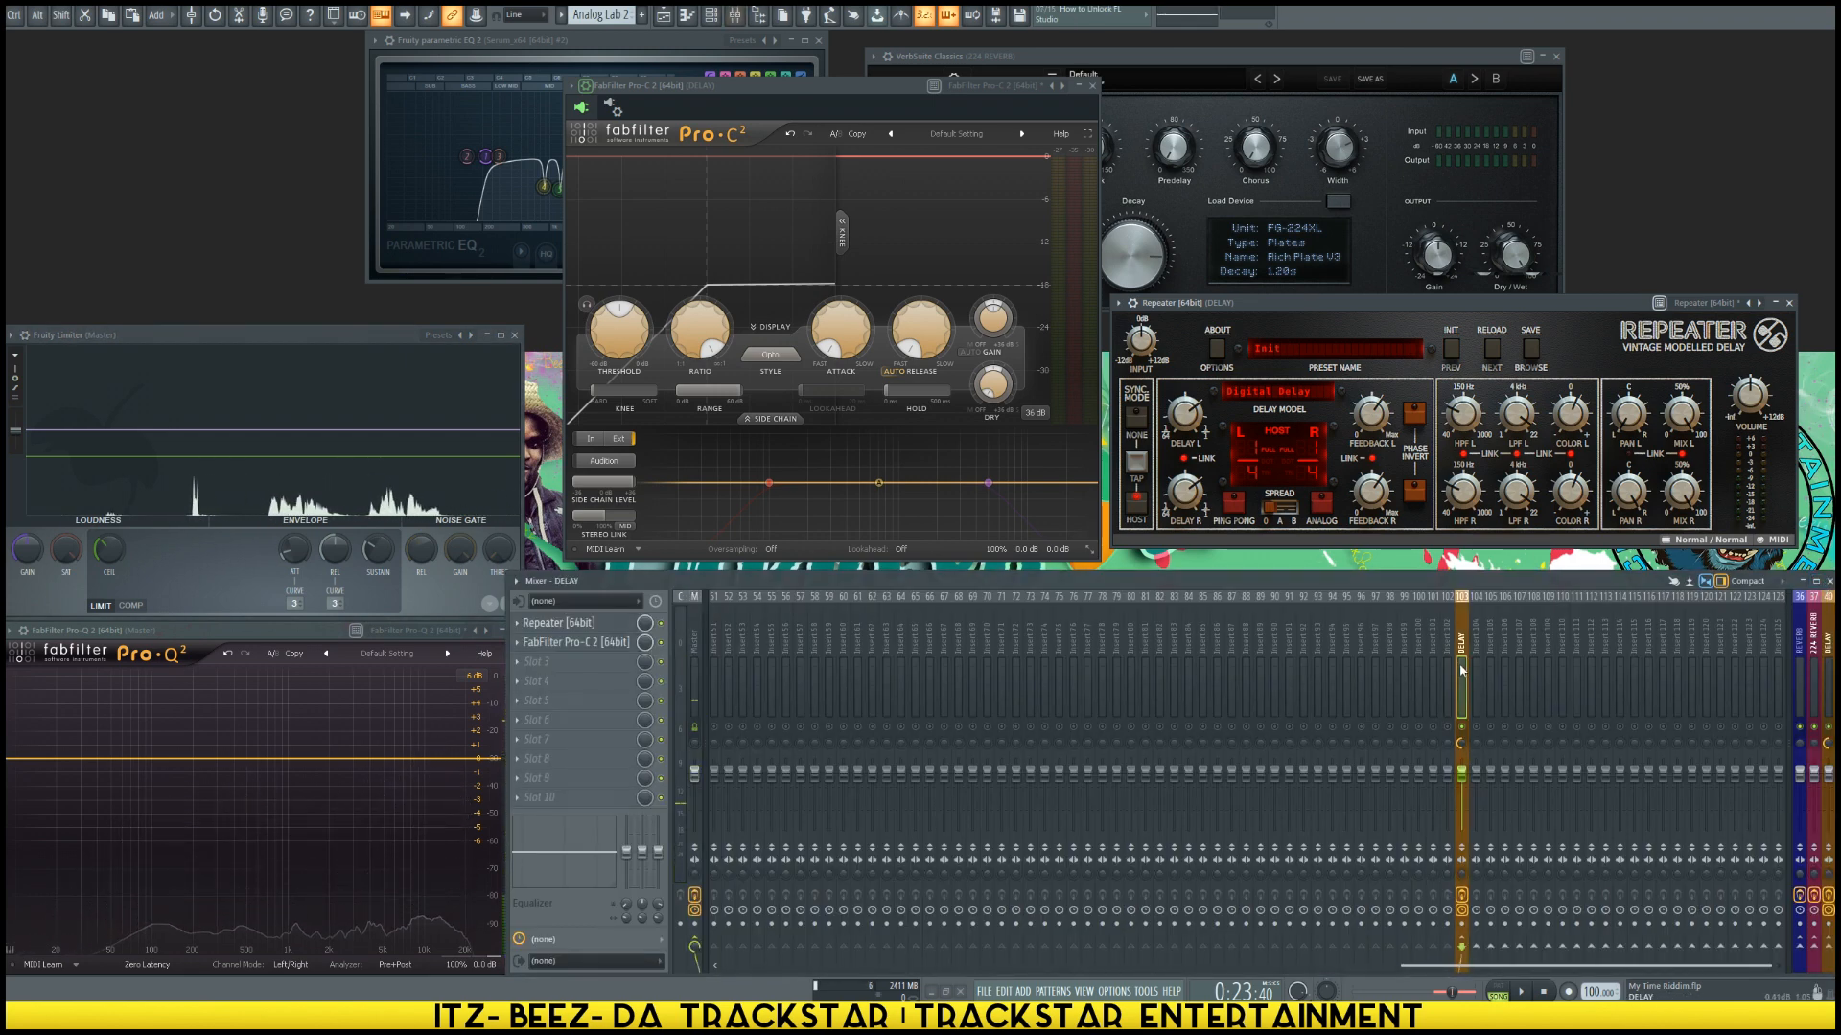
{"action": "key", "text": "alt+Left"}
{"action": "key", "text": "alt+Left"}
{"action": "key", "text": "alt+Left"}
{"action": "key", "text": "alt+Left"}
{"action": "key", "text": "alt+Left"}
{"action": "key", "text": "alt+Left"}
{"action": "key", "text": "alt+Left"}
{"action": "key", "text": "alt+Left"}
{"action": "key", "text": "alt+Left"}
{"action": "key", "text": "alt+Left"}
{"action": "key", "text": "alt+Left"}
{"action": "key", "text": "alt+Left"}
{"action": "key", "text": "alt+Left"}
{"action": "key", "text": "alt+Left"}
{"action": "key", "text": "alt+Left"}
{"action": "key", "text": "alt+Left"}
{"action": "key", "text": "alt+Left"}
{"action": "key", "text": "alt+Left"}
{"action": "key", "text": "alt+Left"}
{"action": "key", "text": "alt+Left"}
{"action": "key", "text": "alt+Left"}
{"action": "key", "text": "alt+Left"}
{"action": "key", "text": "alt+Left"}
{"action": "key", "text": "alt+Left"}
{"action": "key", "text": "alt+Left"}
{"action": "key", "text": "alt+Left"}
{"action": "key", "text": "alt+Left"}
{"action": "key", "text": "alt+Left"}
{"action": "key", "text": "alt+Left"}
{"action": "key", "text": "alt+Left"}
{"action": "key", "text": "alt+Left"}
{"action": "key", "text": "alt+Left"}
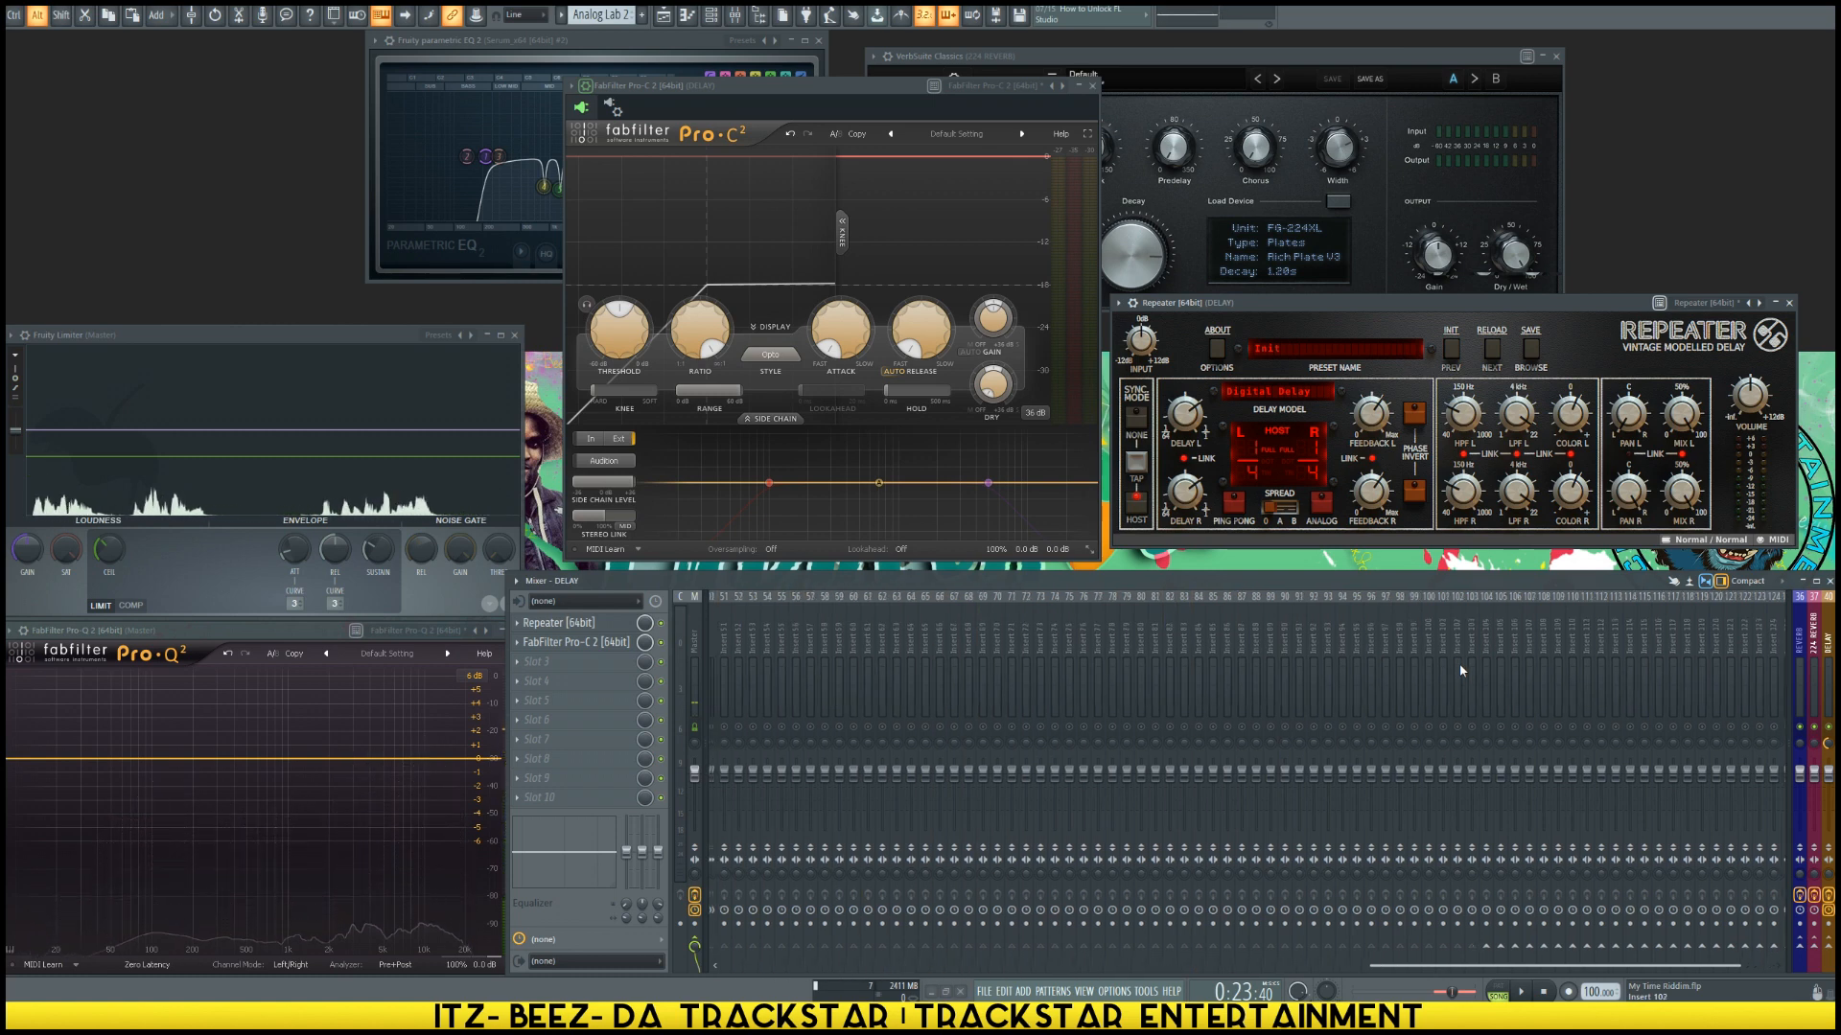
{"action": "key", "text": "alt+Left"}
{"action": "key", "text": "alt+Left"}
{"action": "key", "text": "alt+Left"}
{"action": "key", "text": "alt+Left"}
{"action": "key", "text": "alt+Left"}
{"action": "key", "text": "alt+Left"}
{"action": "key", "text": "alt+Left"}
{"action": "key", "text": "alt+Left"}
{"action": "key", "text": "alt+Left"}
{"action": "key", "text": "alt+Left"}
{"action": "key", "text": "alt+Left"}
{"action": "key", "text": "alt+Left"}
{"action": "key", "text": "alt+Left"}
{"action": "key", "text": "alt+Left"}
{"action": "key", "text": "alt+Left"}
{"action": "key", "text": "space"}
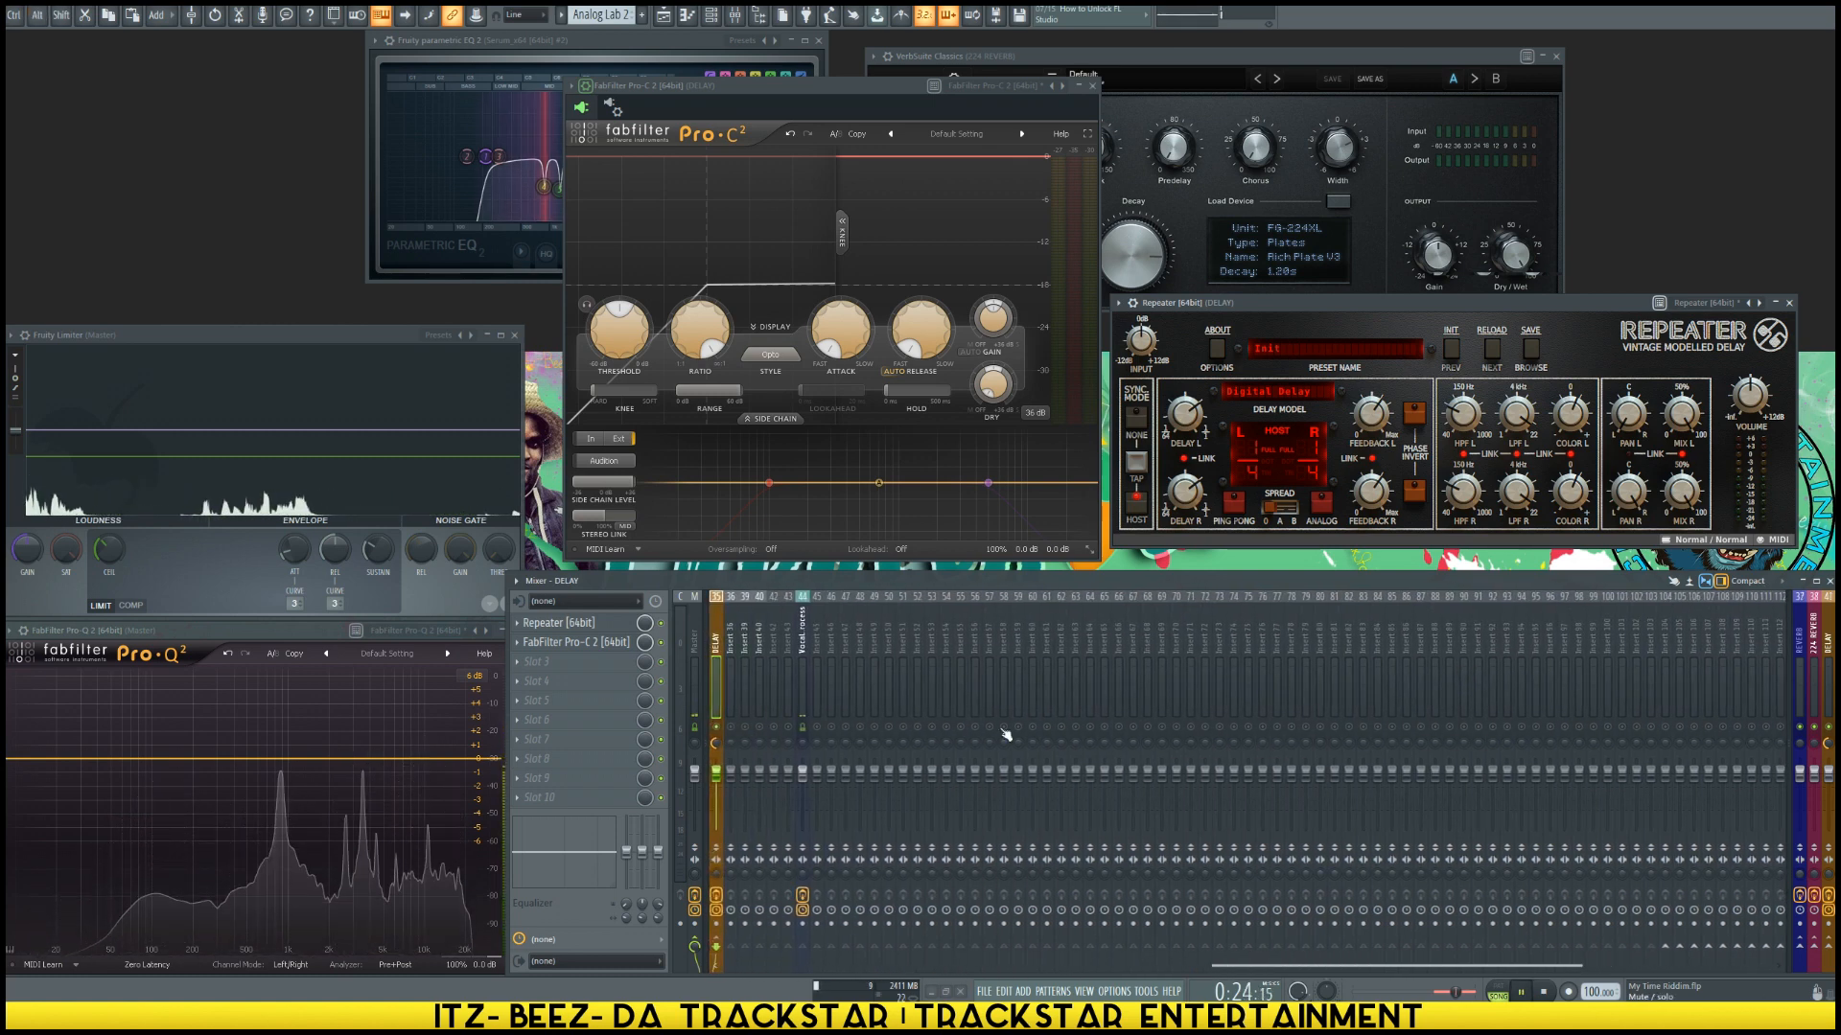
{"action": "scroll", "coordinate": [1004, 735], "scroll_direction": "up", "scroll_amount": 12}
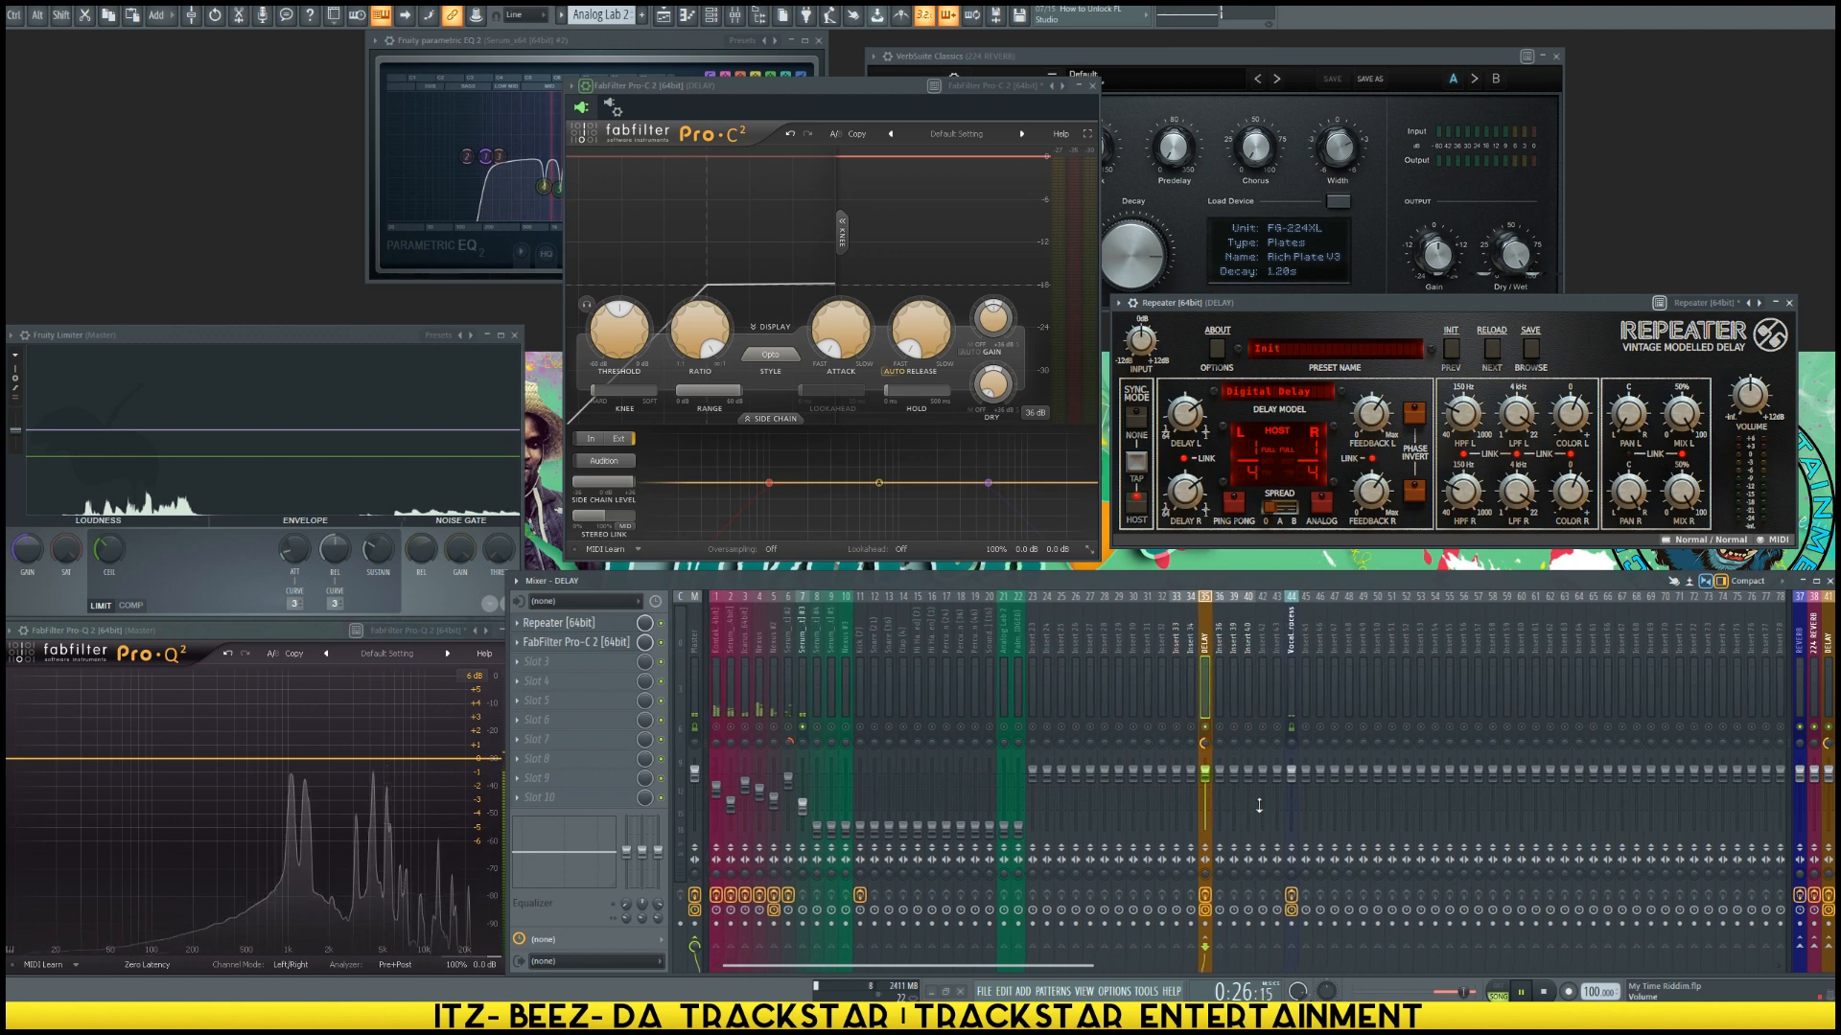
{"action": "key", "text": "space"}
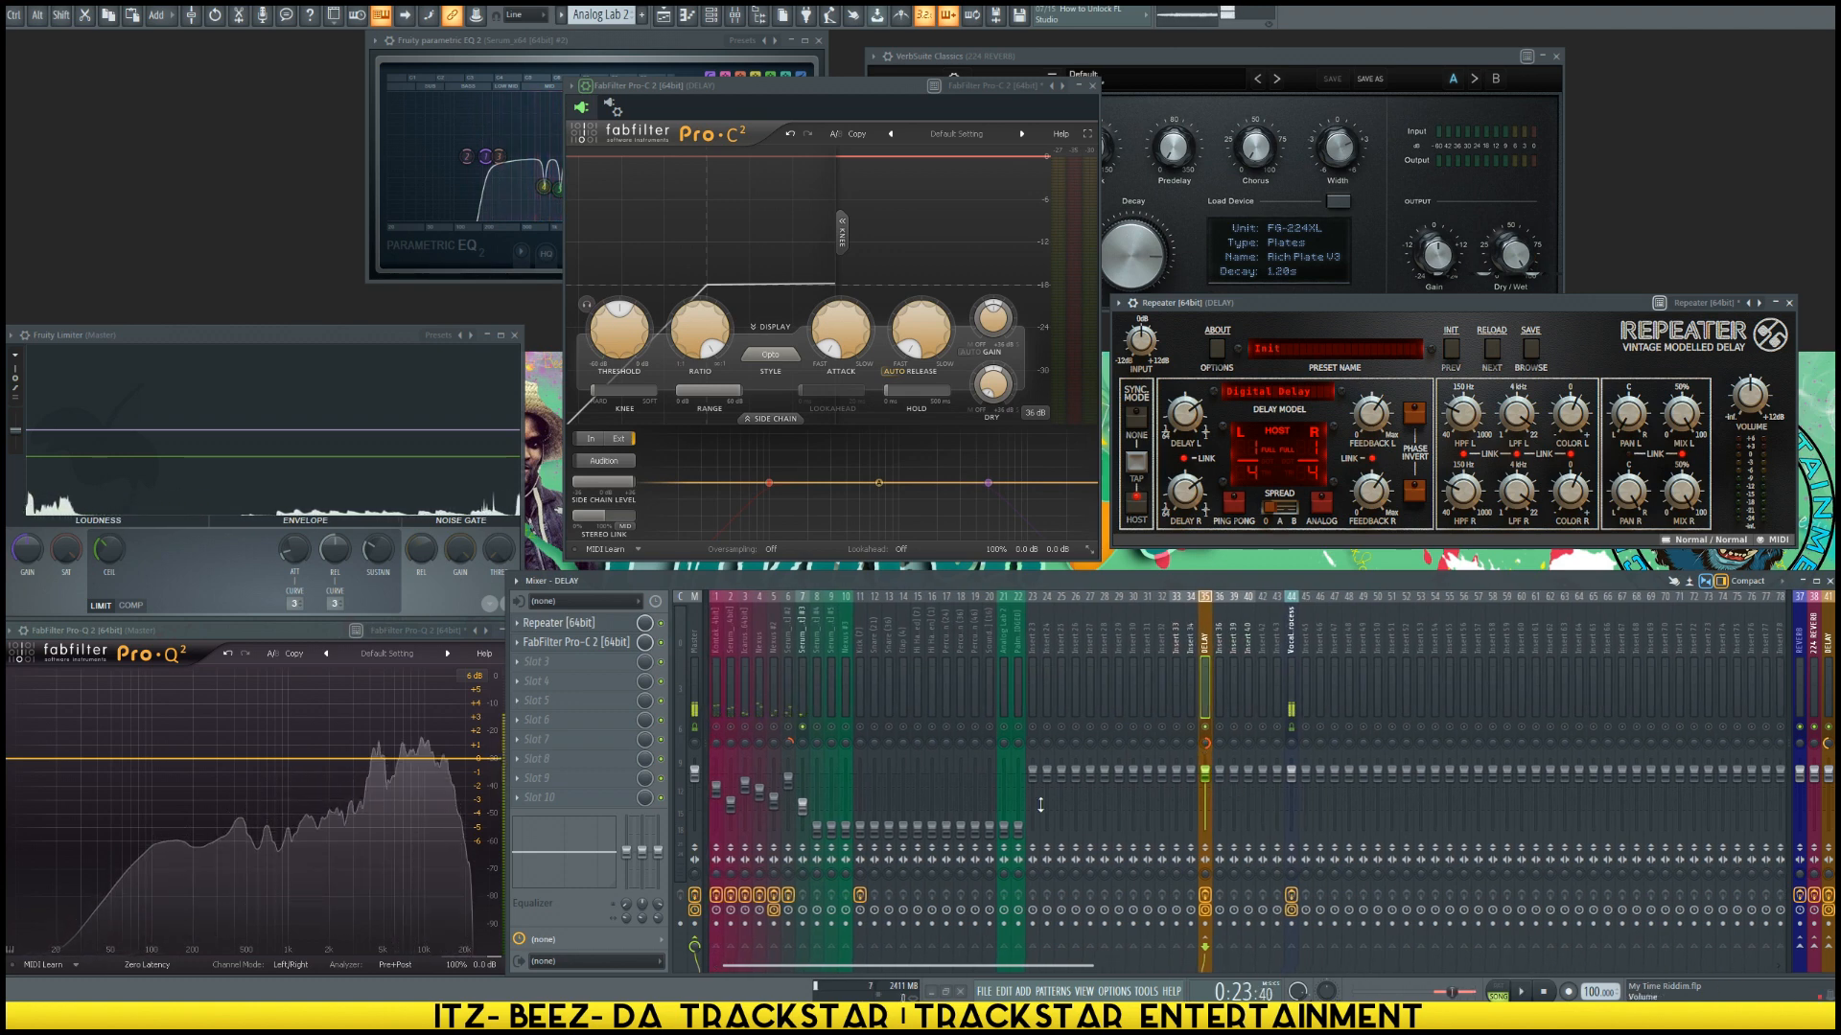
Step: Pan Serum_x64 #3 off centre and raise its send level to the 224 REVERB track
{"action": "left_click", "coordinate": [803, 750]}
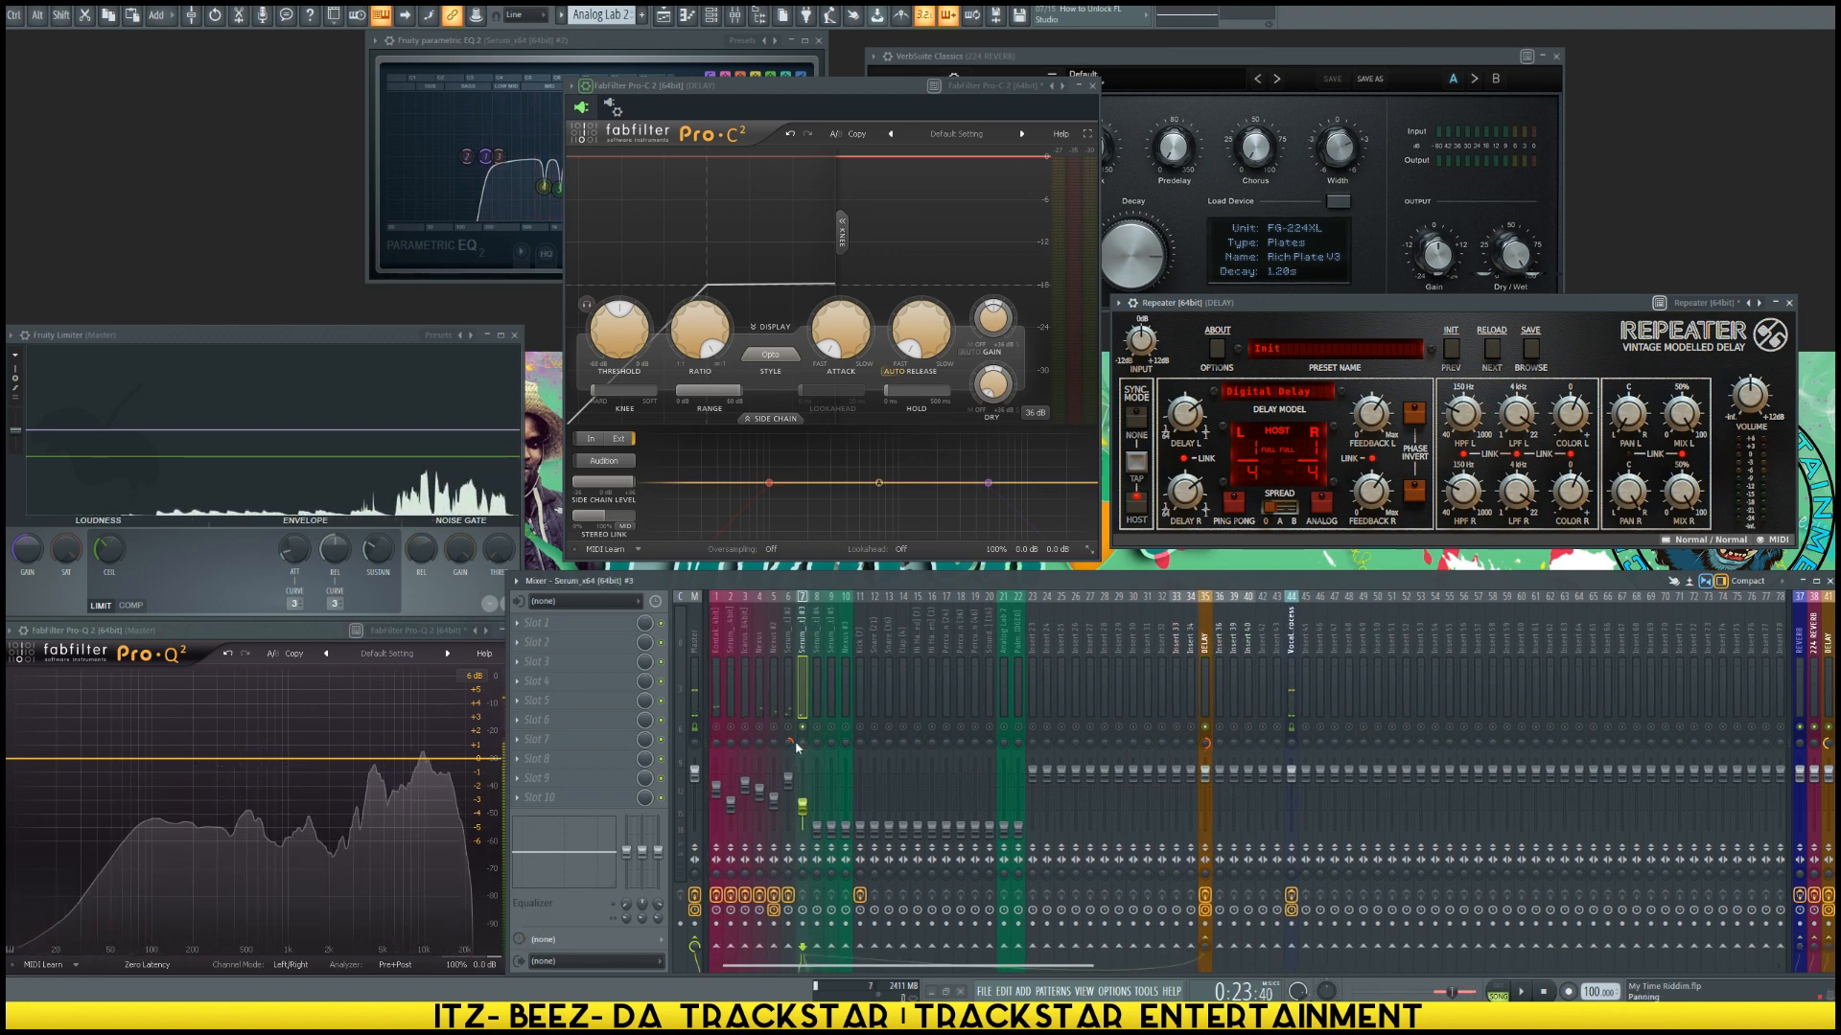
{"action": "left_click_drag", "start_coordinate": [803, 743], "coordinate": [802, 767]}
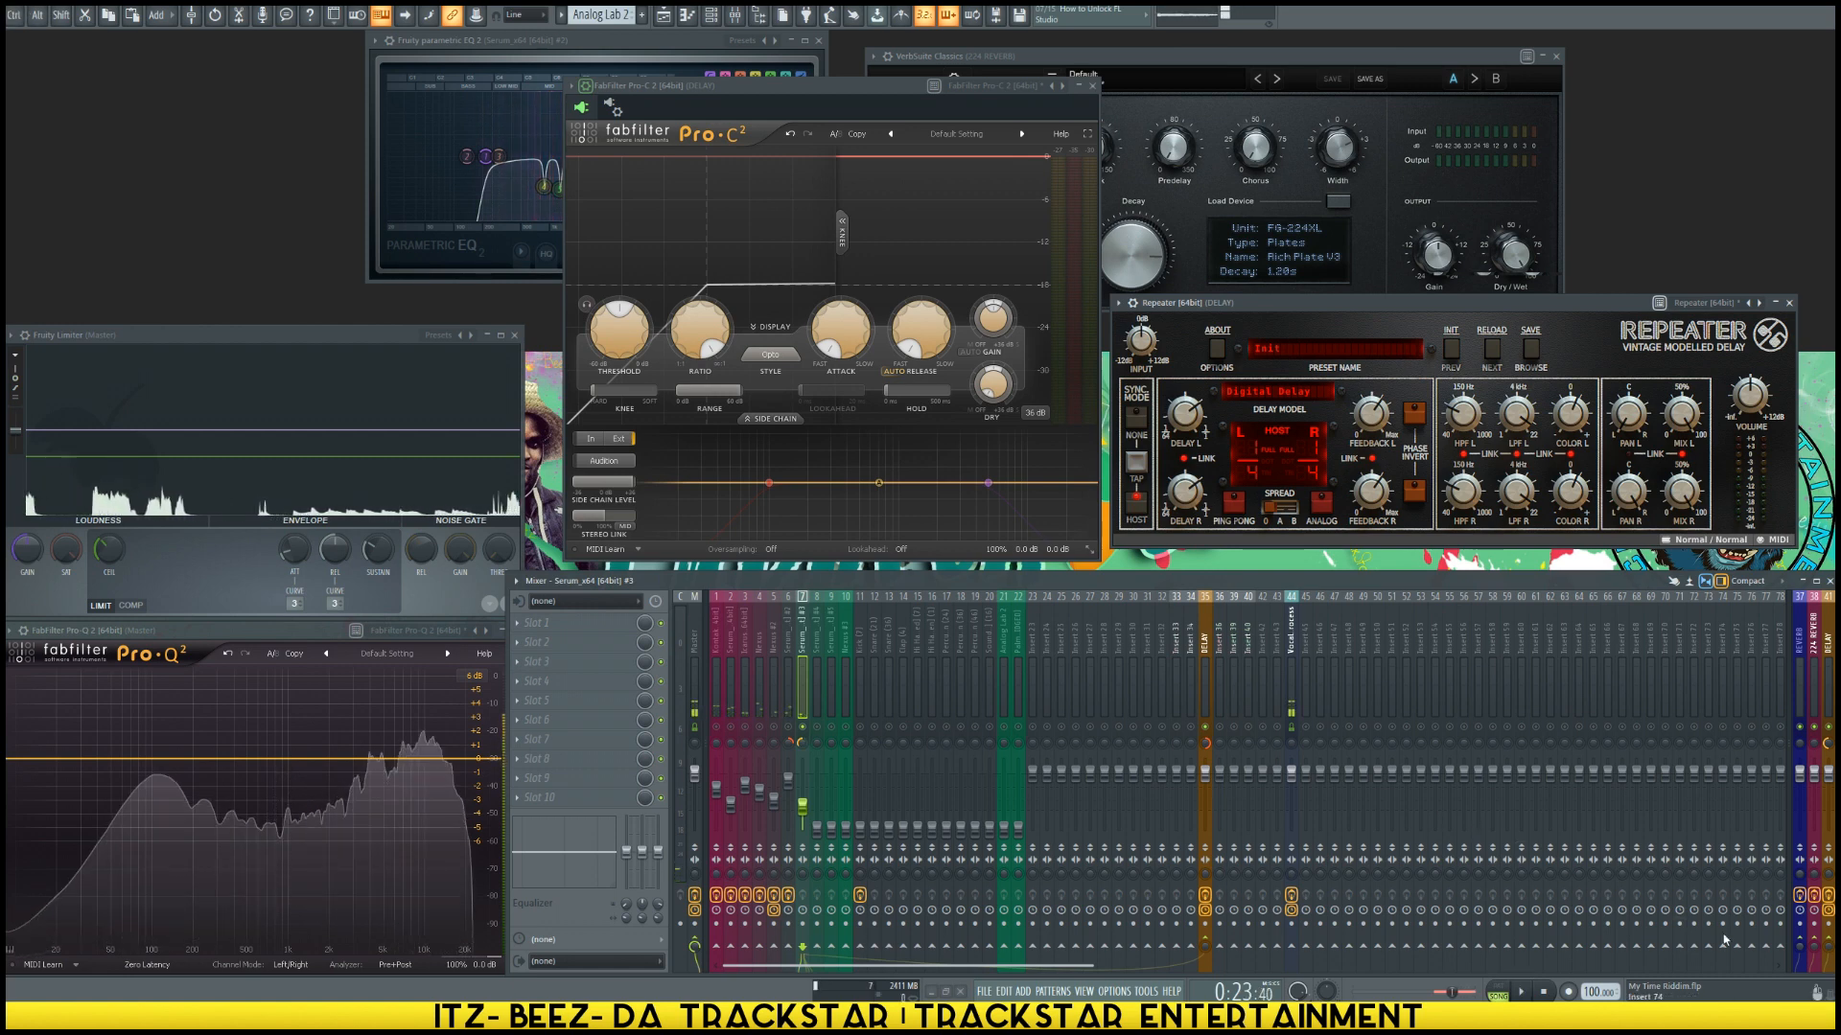
{"action": "left_click_drag", "start_coordinate": [1814, 946], "coordinate": [1814, 930]}
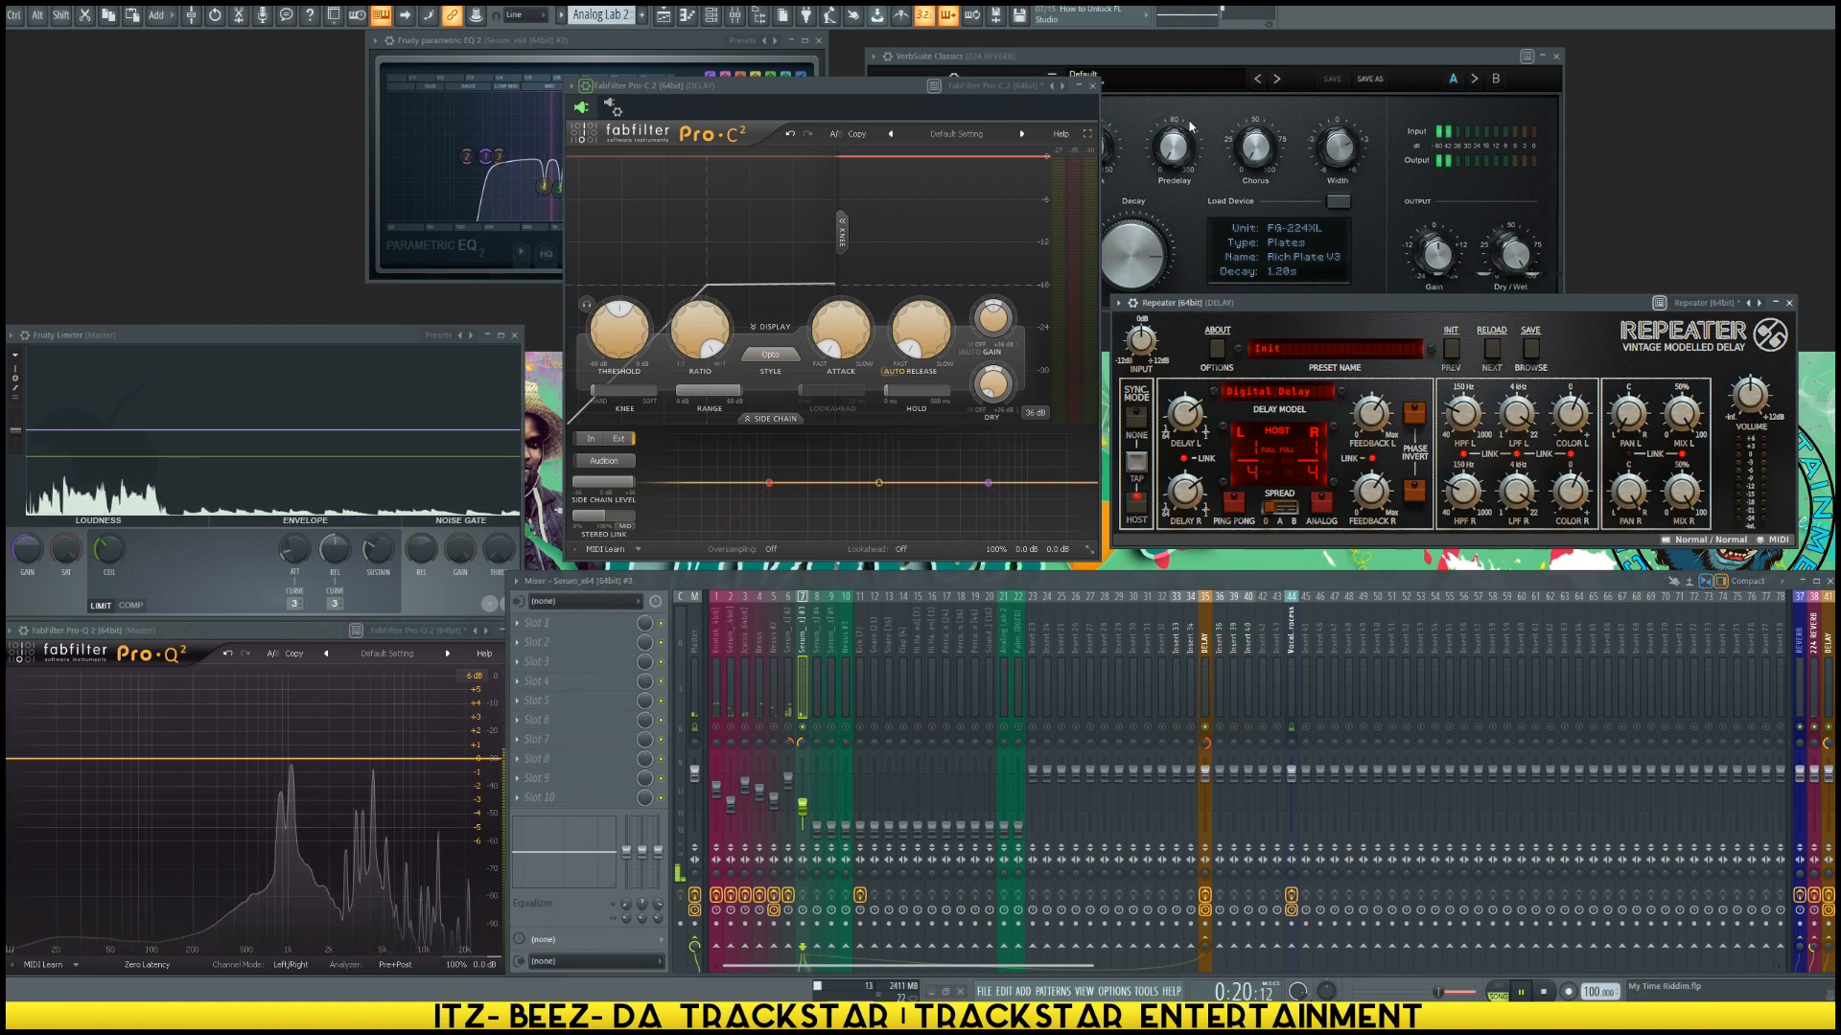
Step: Lower the Low EQ gain in VerbSuite Classics on the 224 REVERB track during playback
{"action": "left_click", "coordinate": [1164, 77]}
{"action": "left_click_drag", "start_coordinate": [904, 264], "coordinate": [910, 280]}
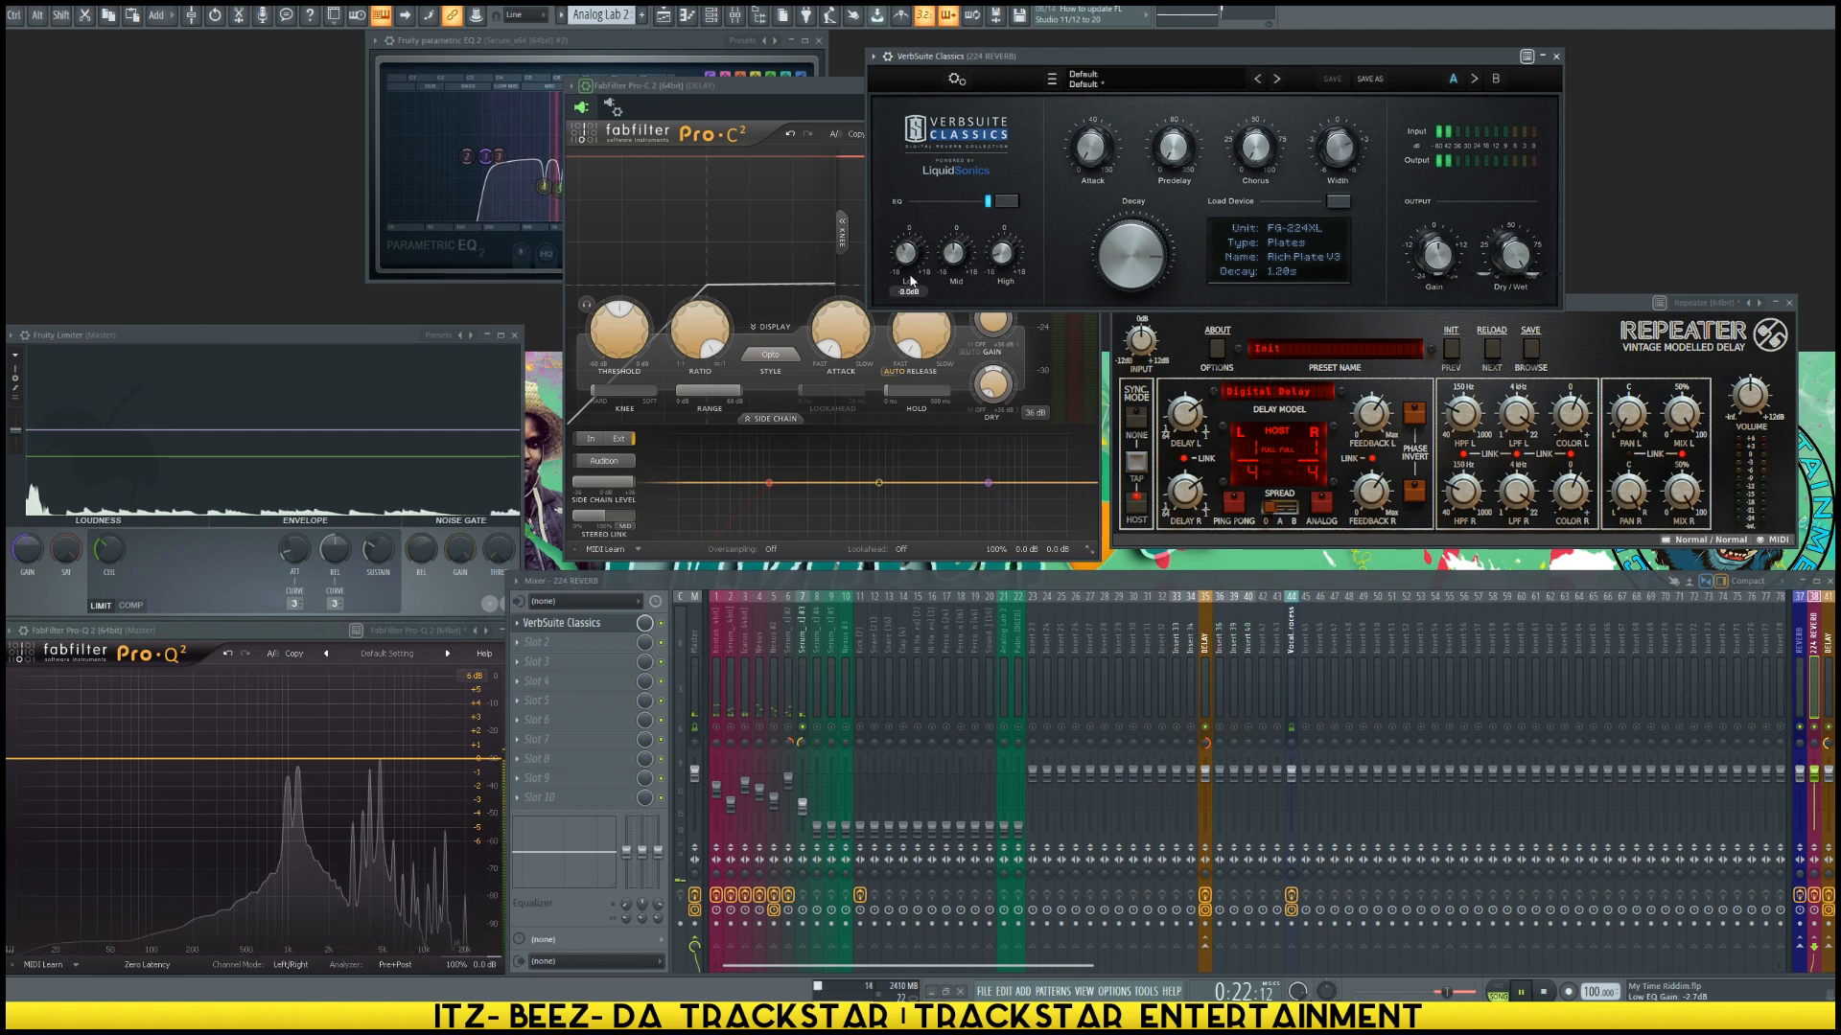
{"action": "key", "text": "space"}
Step: Load Fruity parametric EQ 2 into the first effect slot of Serum_x64 #3 and place its window over the other plugins
{"action": "left_click", "coordinate": [802, 671]}
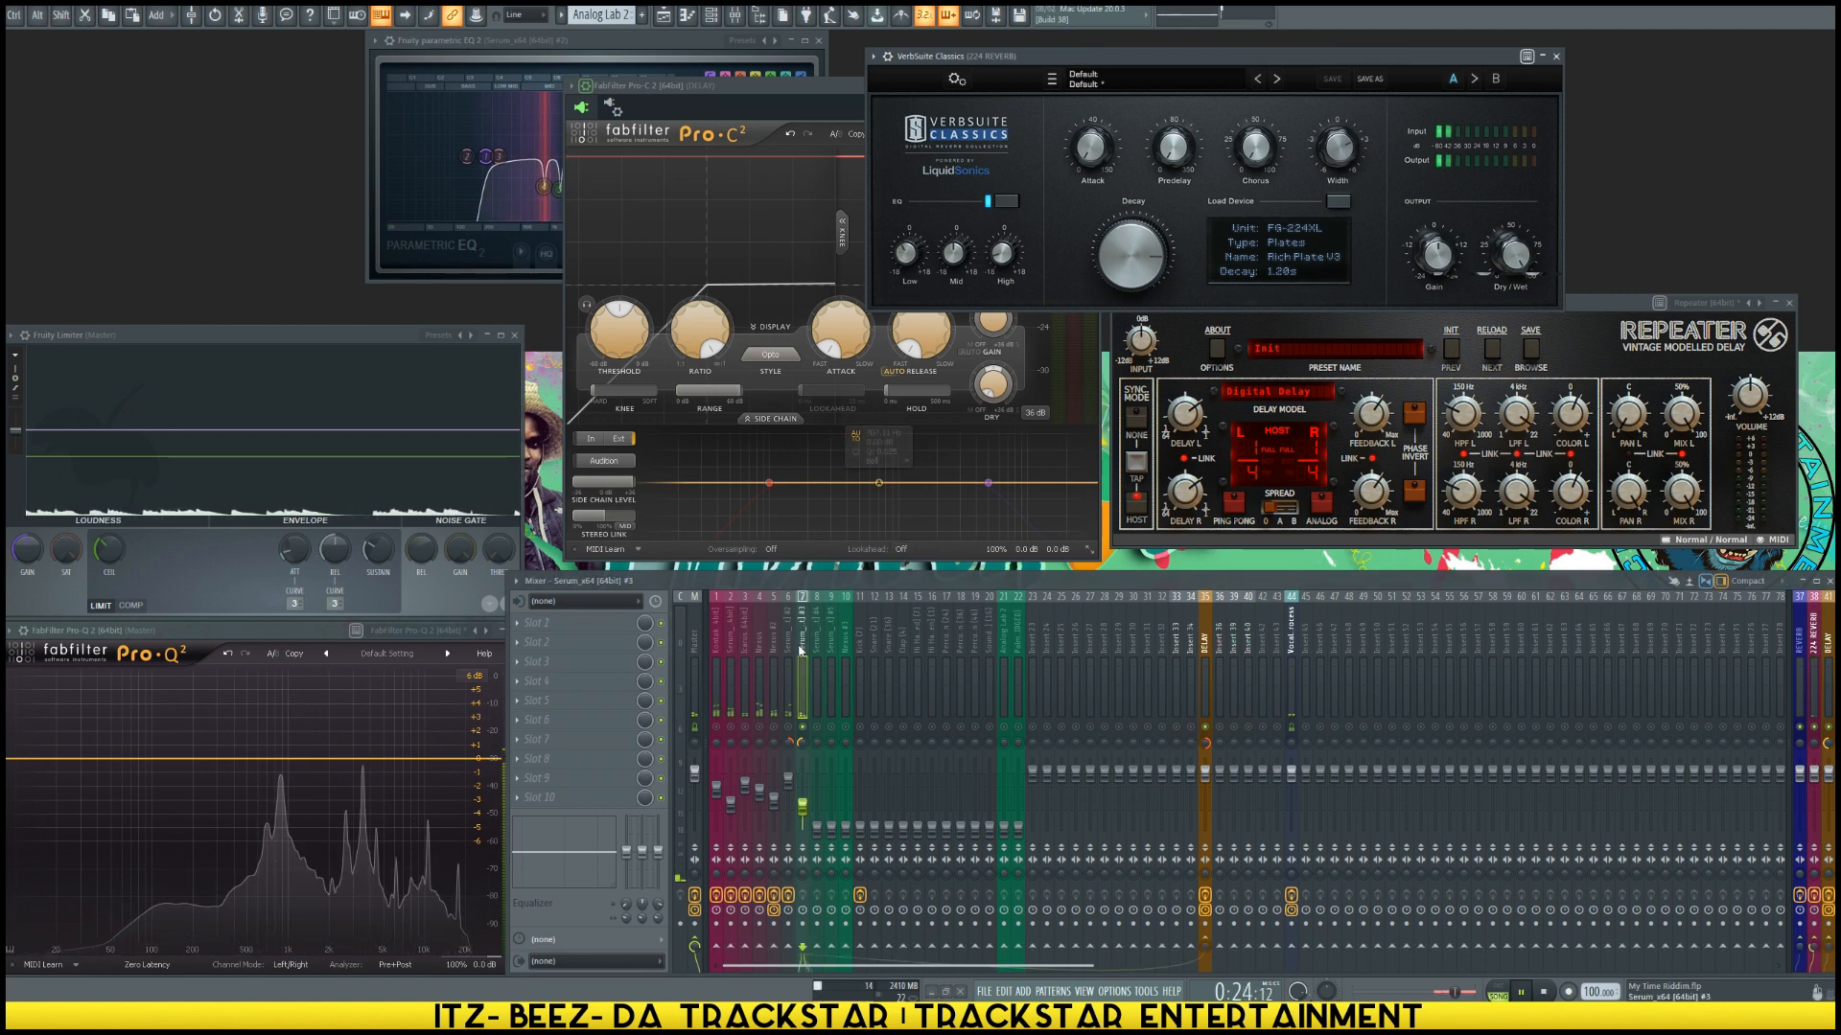
{"action": "left_click", "coordinate": [568, 625]}
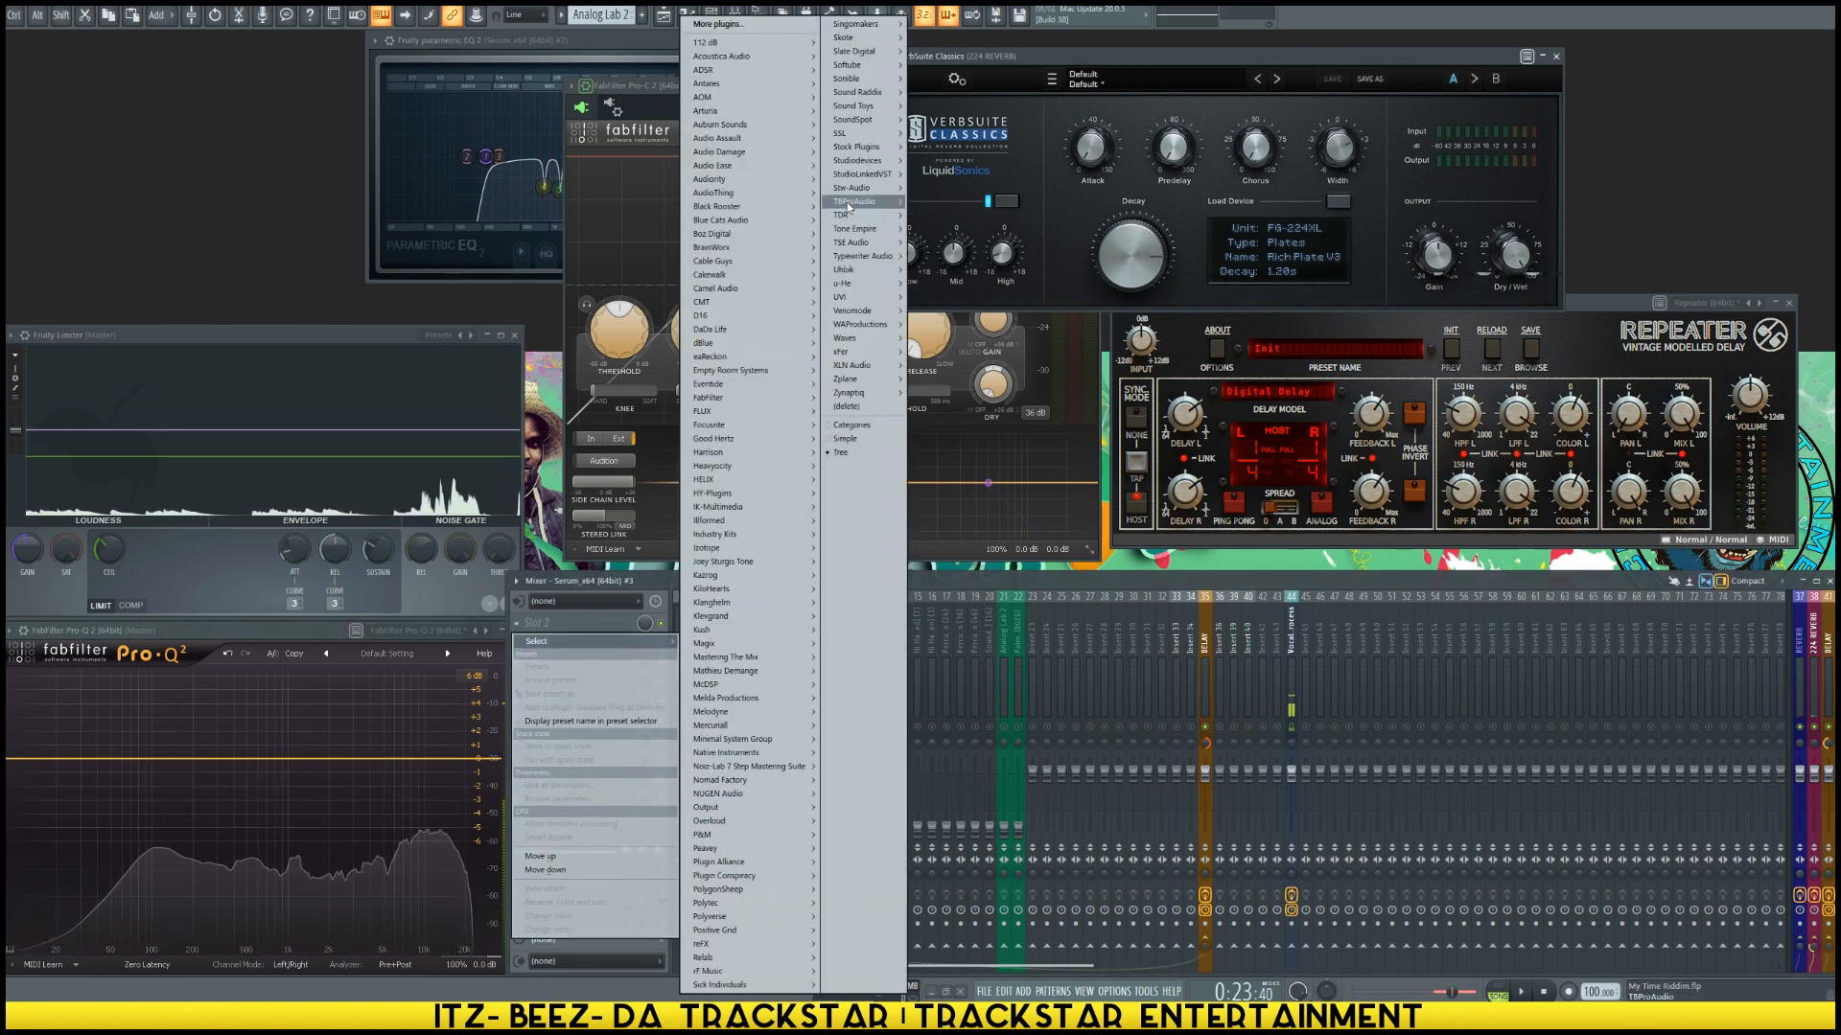
{"action": "mouse_move", "coordinate": [850, 150]}
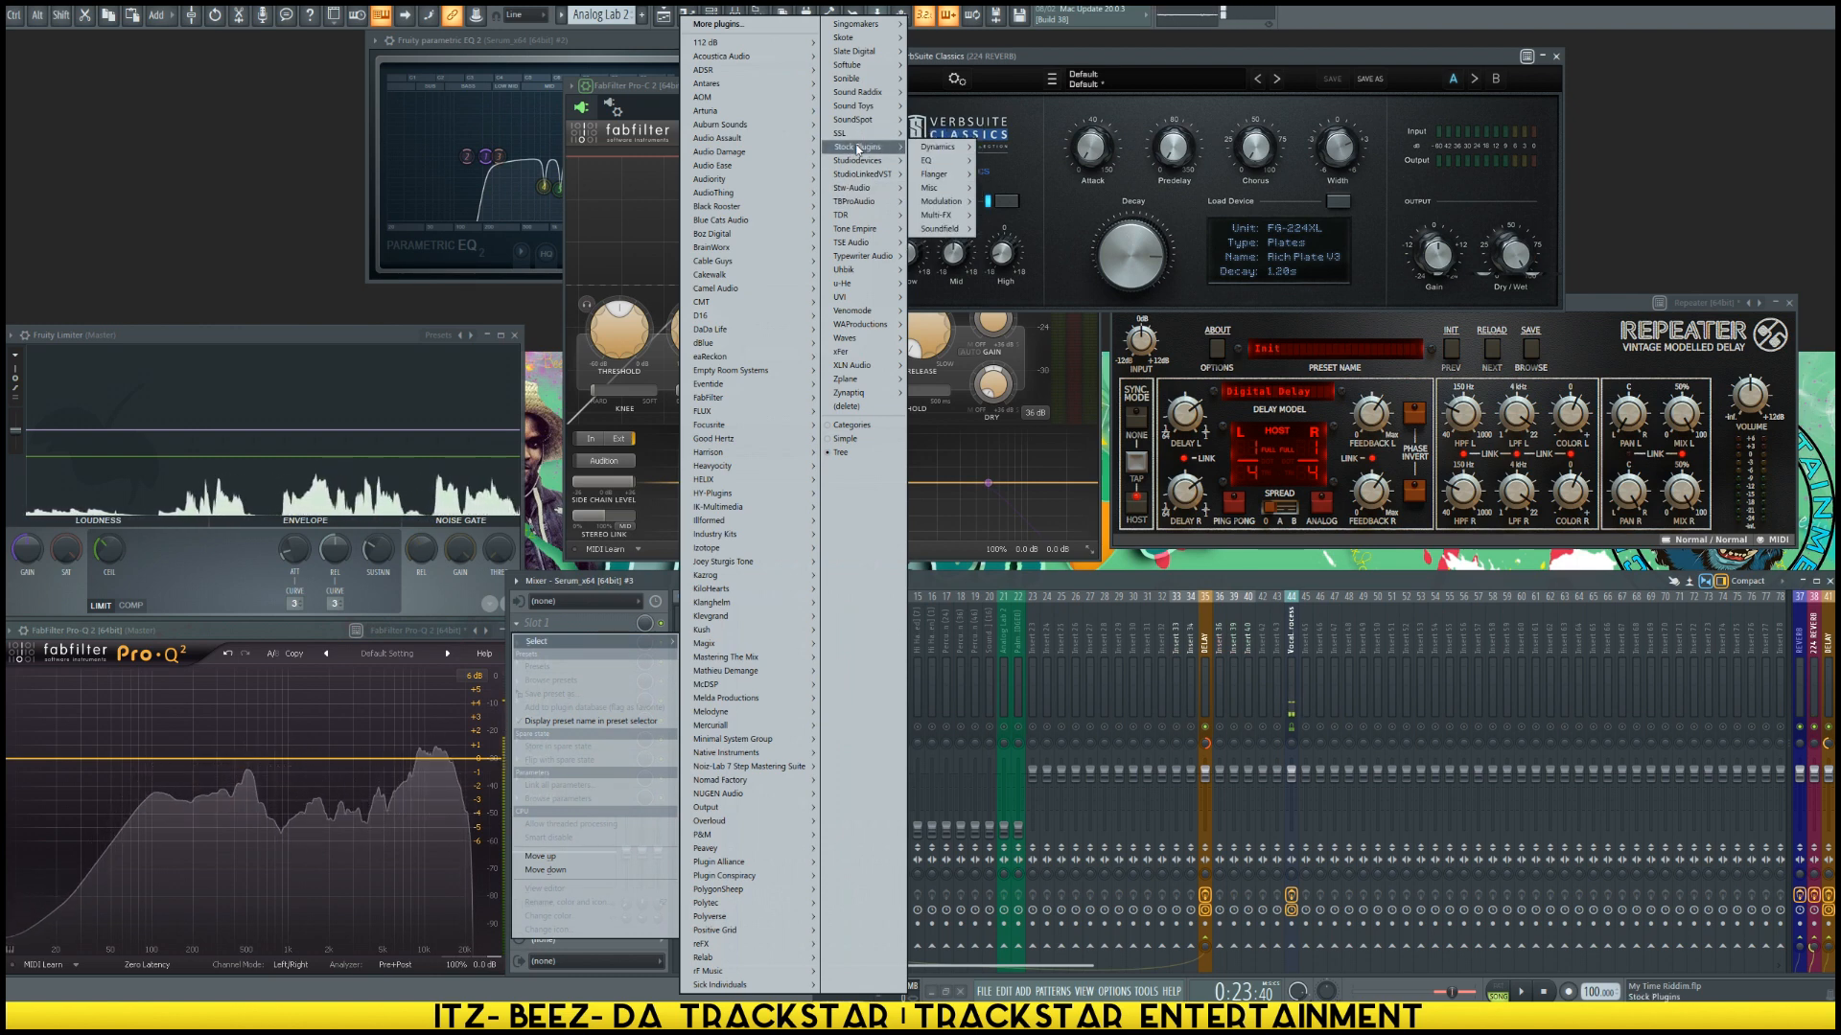
{"action": "mouse_move", "coordinate": [931, 150]}
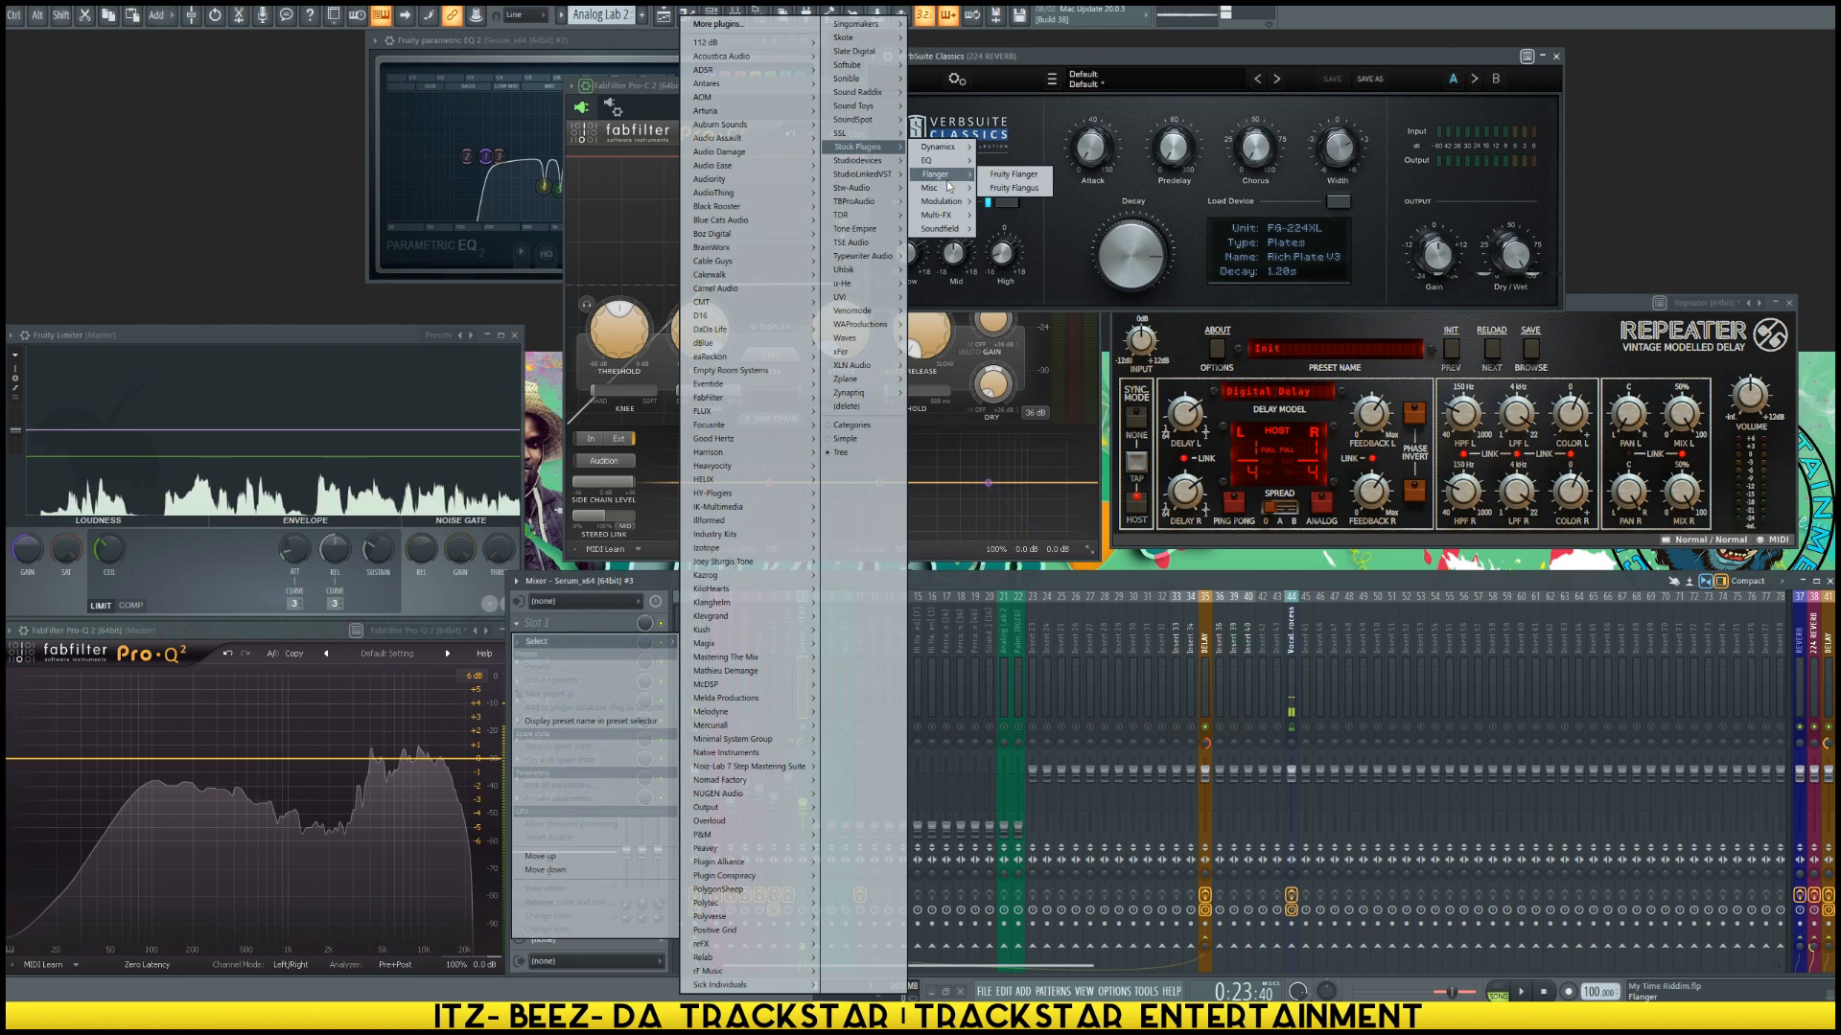
{"action": "left_click", "coordinate": [1026, 160]}
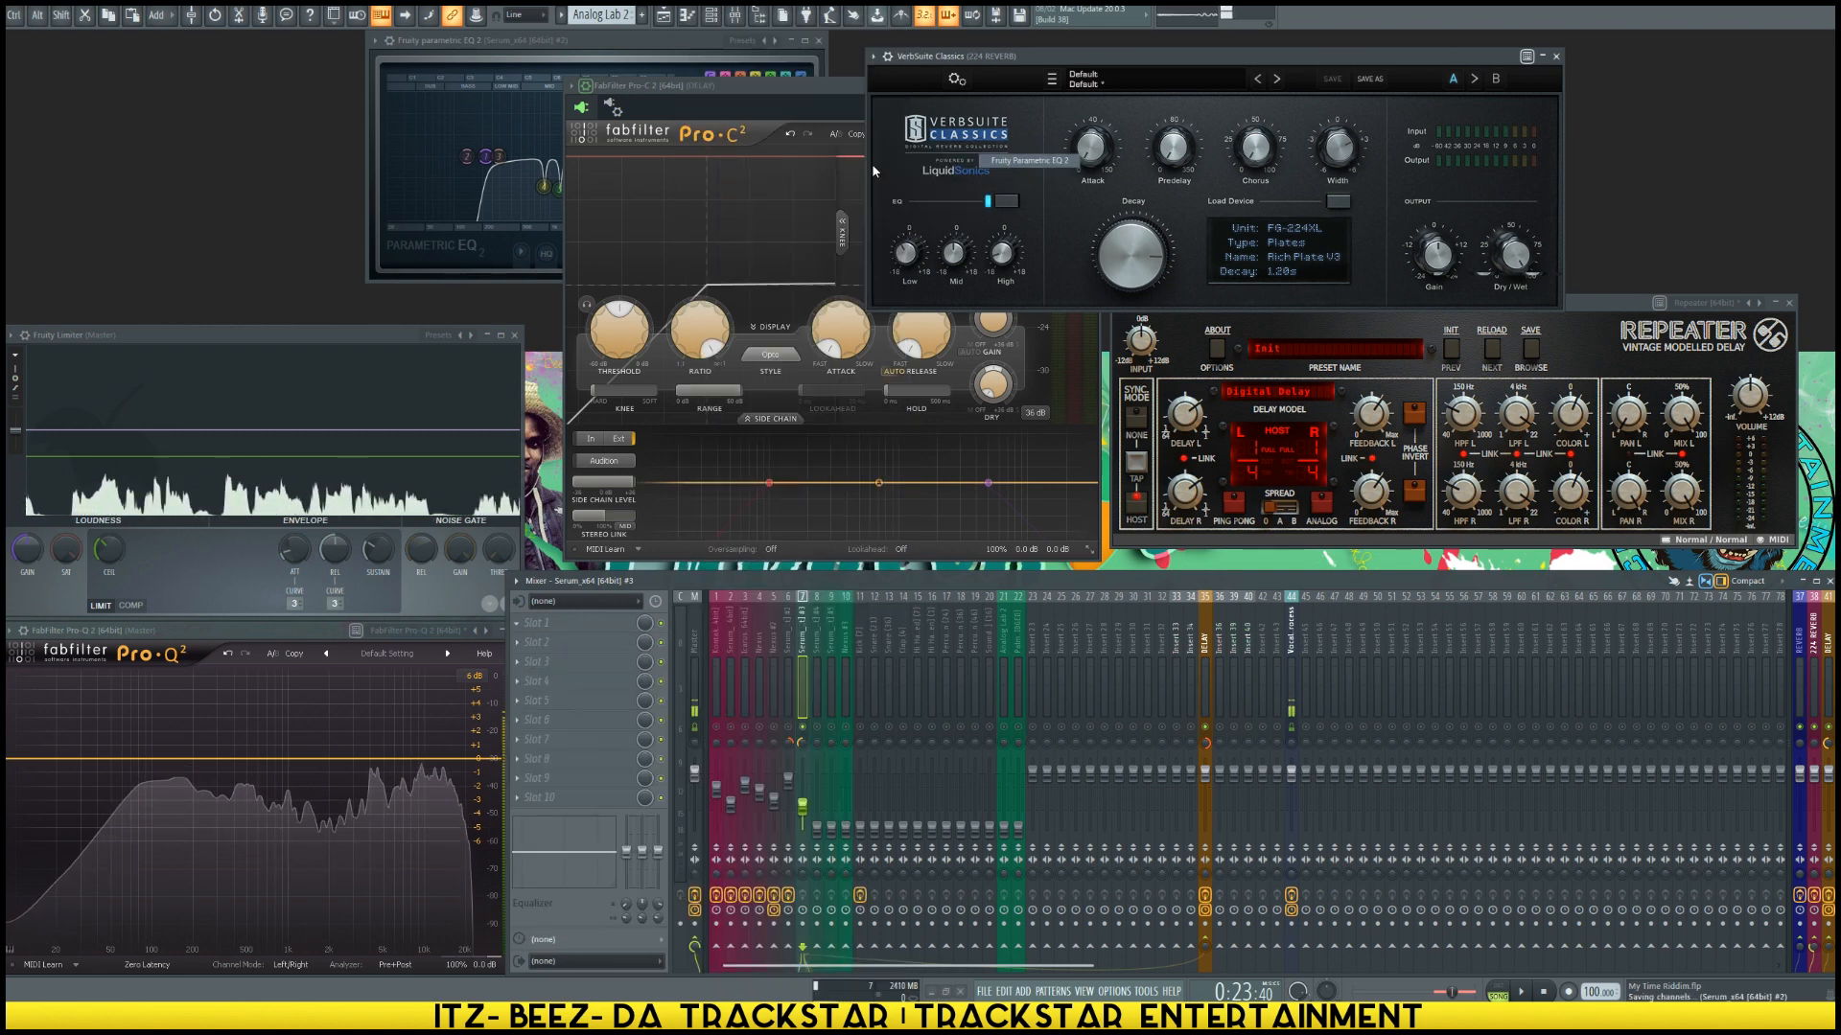
{"action": "left_click_drag", "start_coordinate": [265, 108], "coordinate": [1032, 197]}
{"action": "key", "text": "space"}
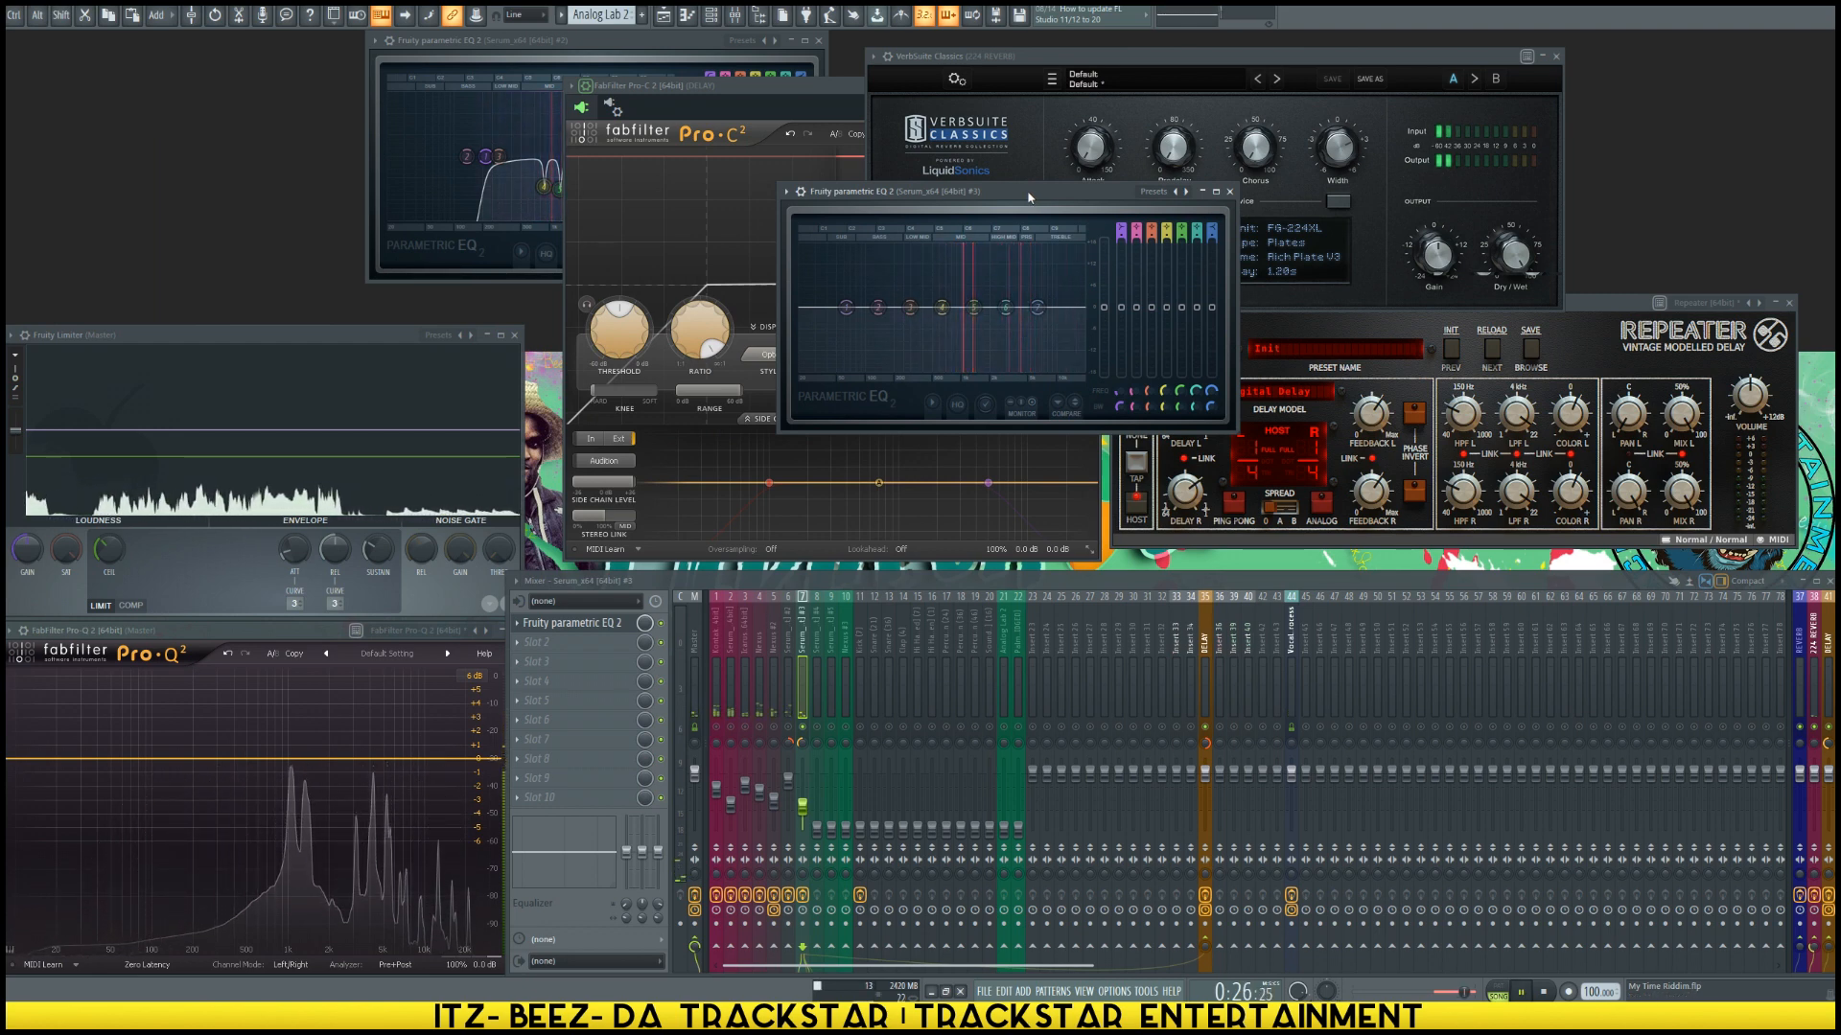
Step: Turn band 1 of Serum_x64 #3's EQ into a high-pass with its cutoff raised to the midrange, audition it and close the EQ
{"action": "key", "text": "space"}
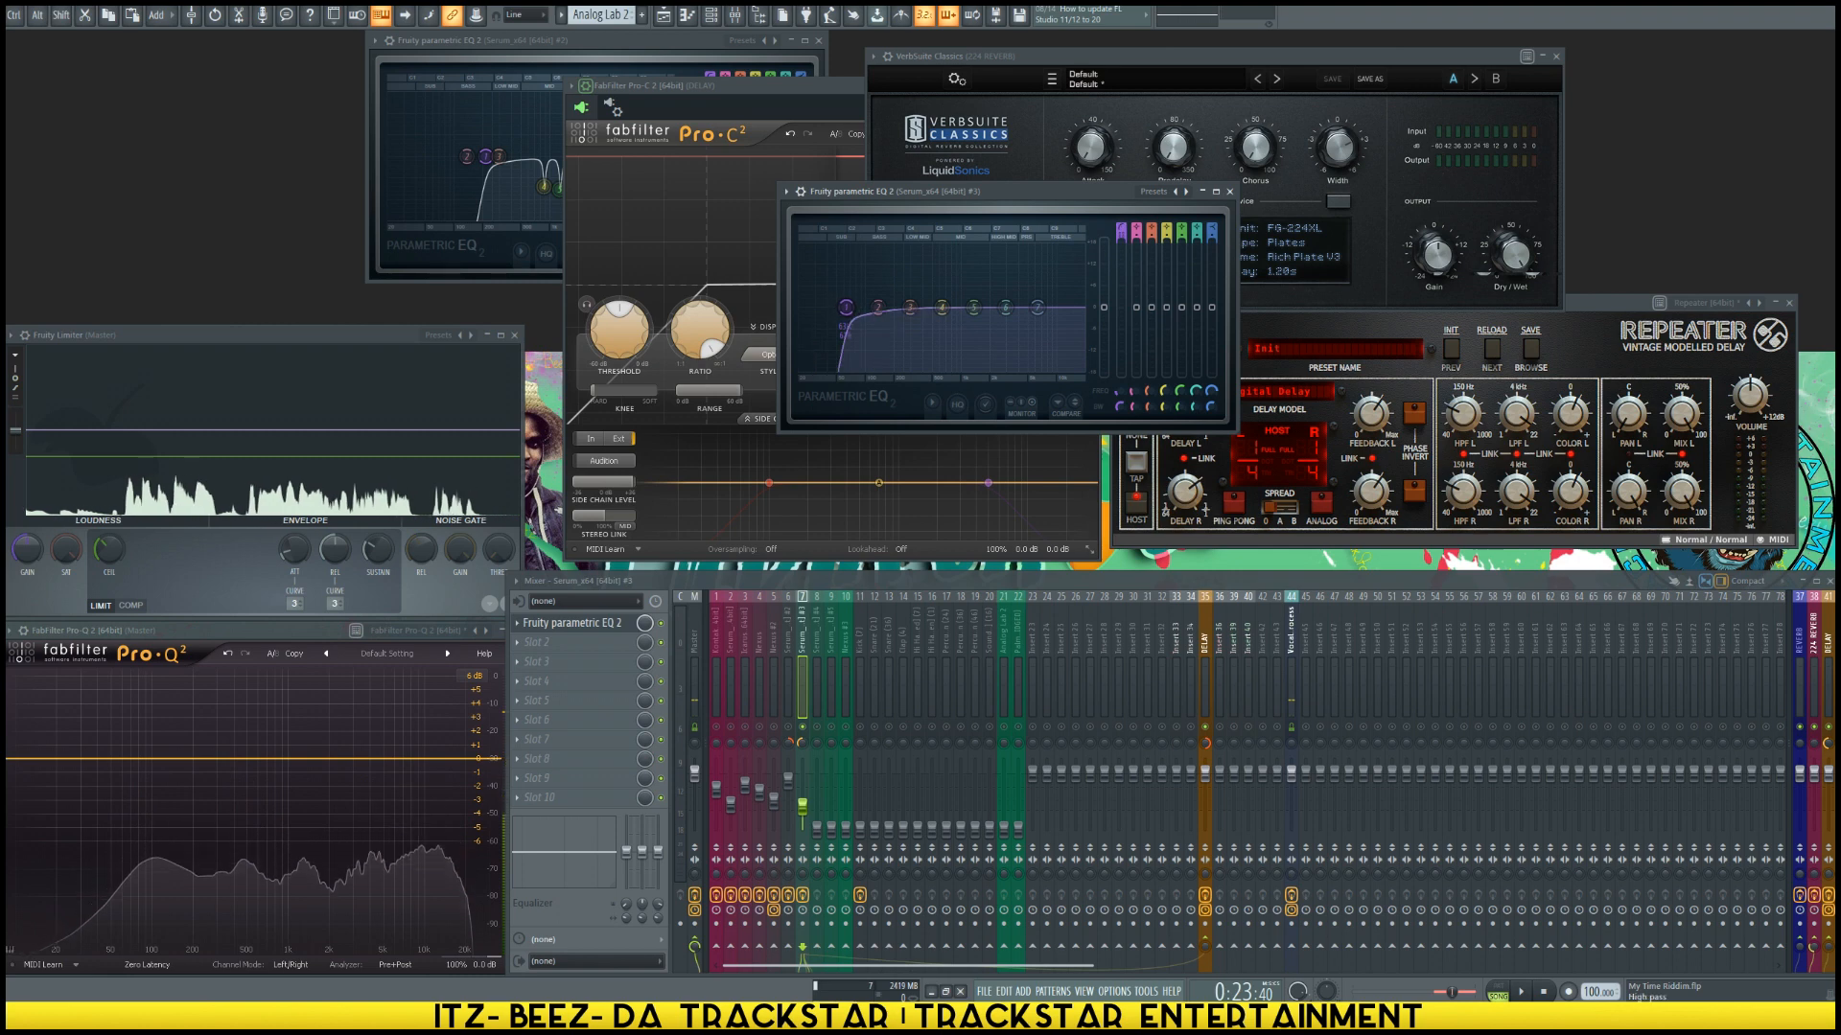
{"action": "right_click", "coordinate": [846, 309], "text": "alt"}
{"action": "left_click_drag", "start_coordinate": [846, 308], "coordinate": [957, 308]}
{"action": "key", "text": "space"}
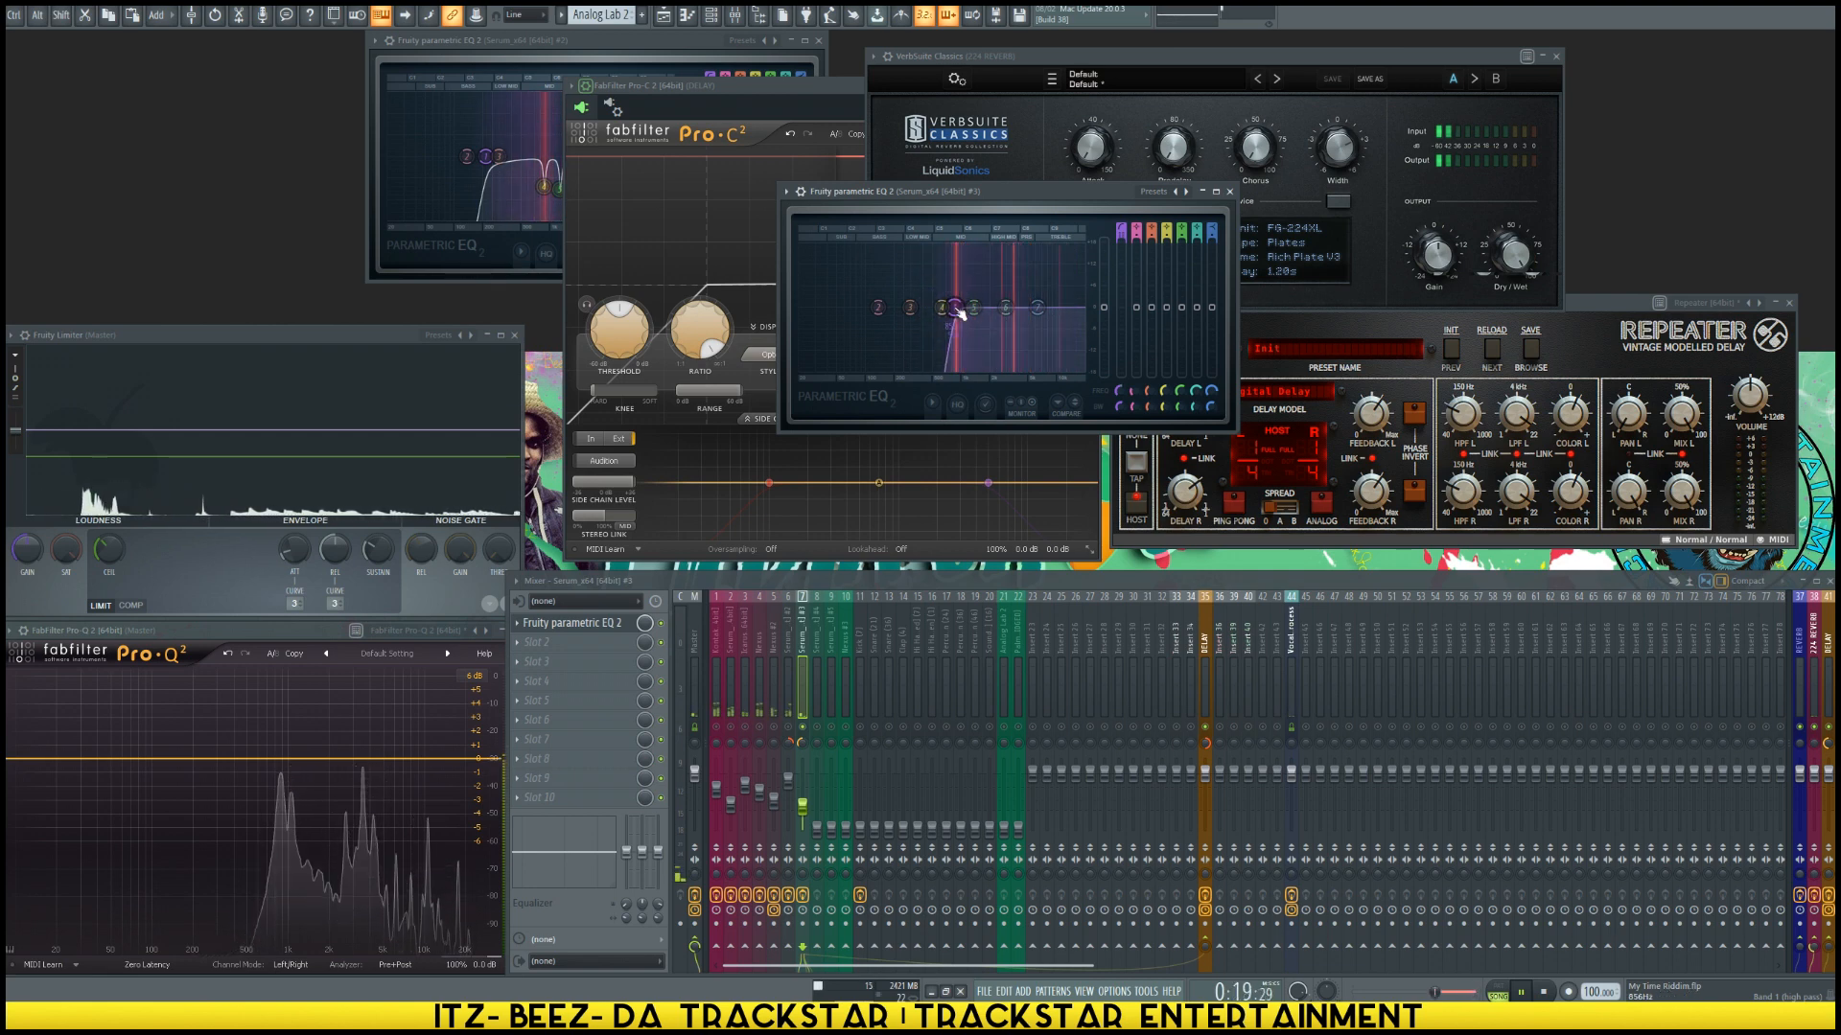
{"action": "key", "text": "space"}
{"action": "key", "text": "space"}
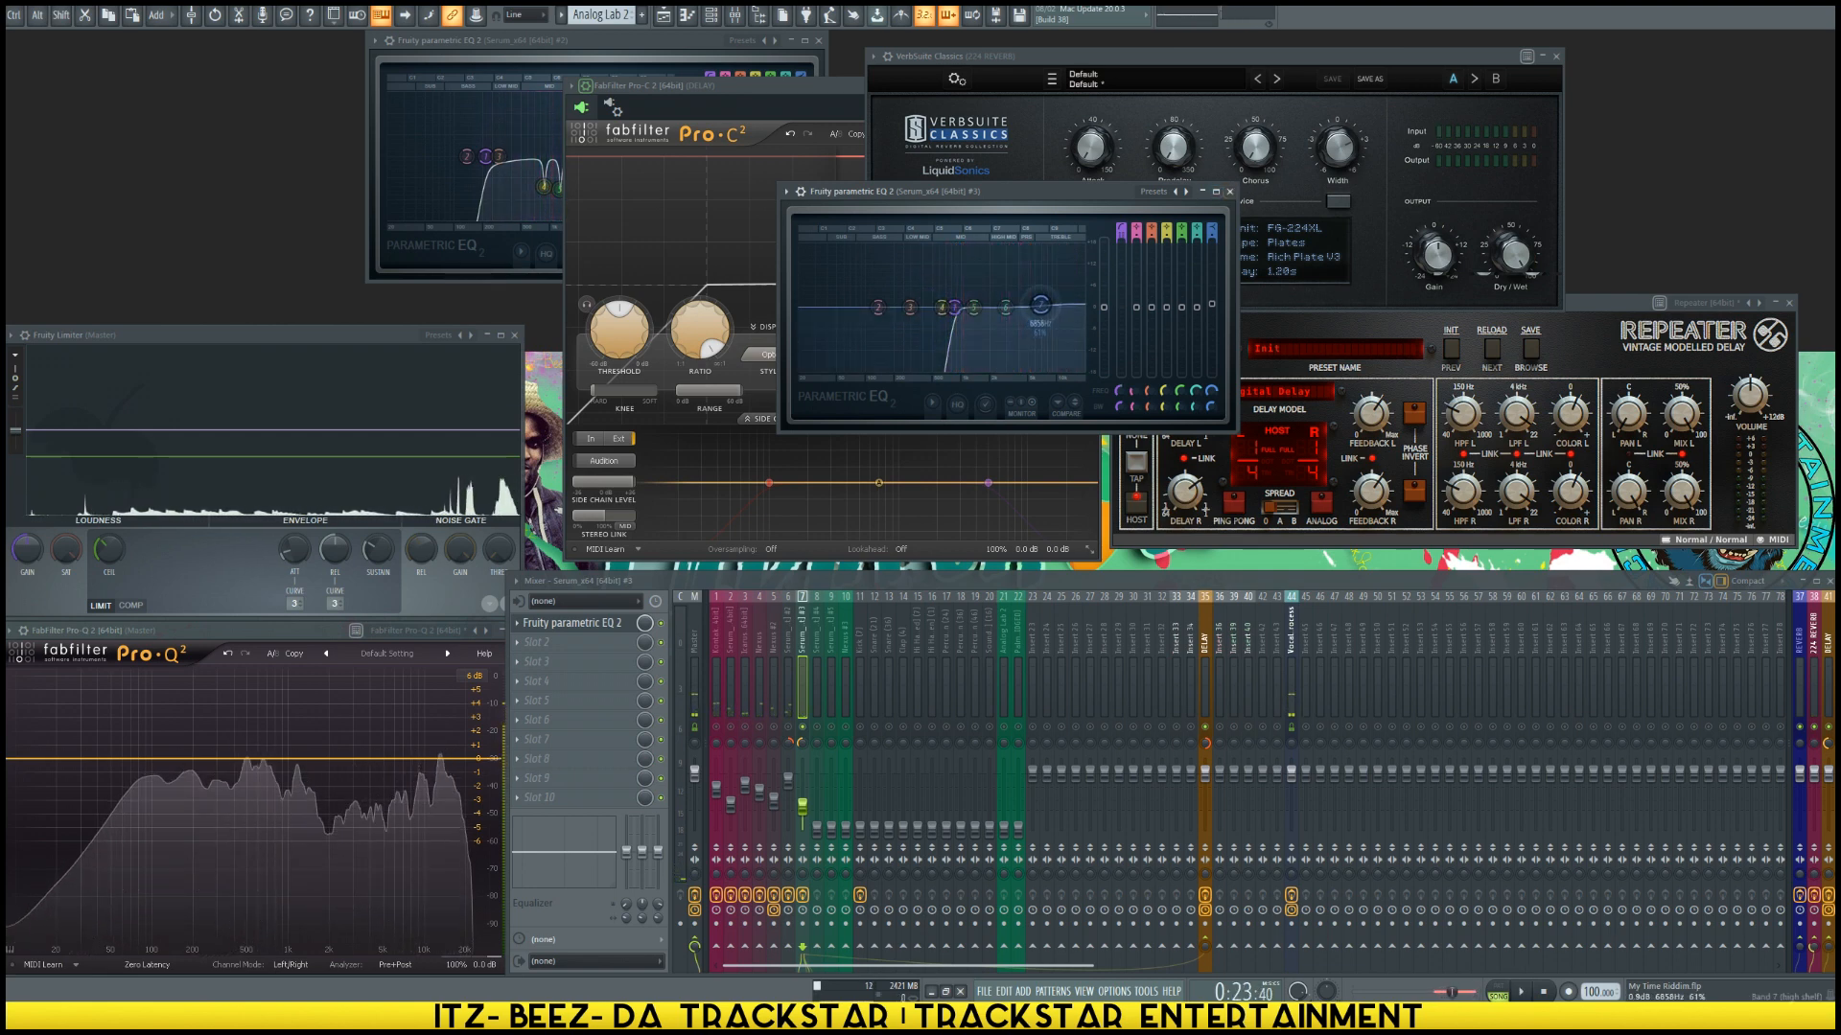
{"action": "left_click", "coordinate": [1230, 190]}
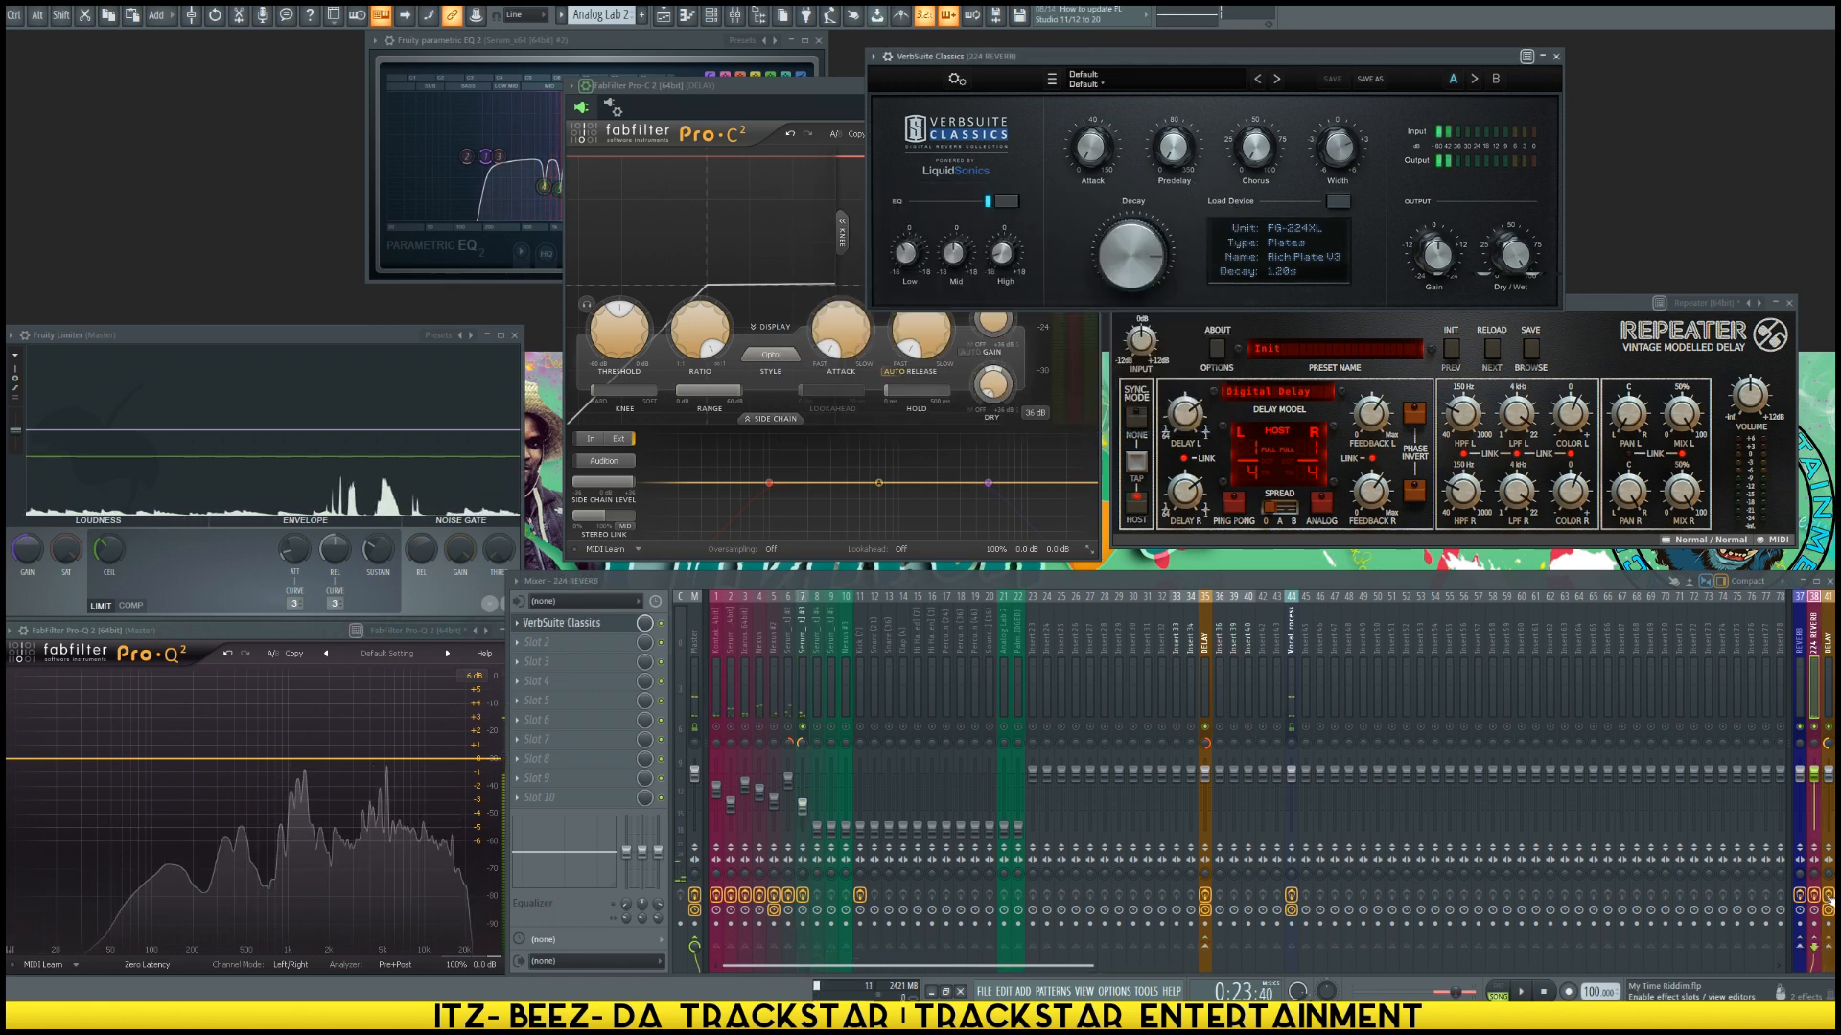
{"action": "key", "text": "space"}
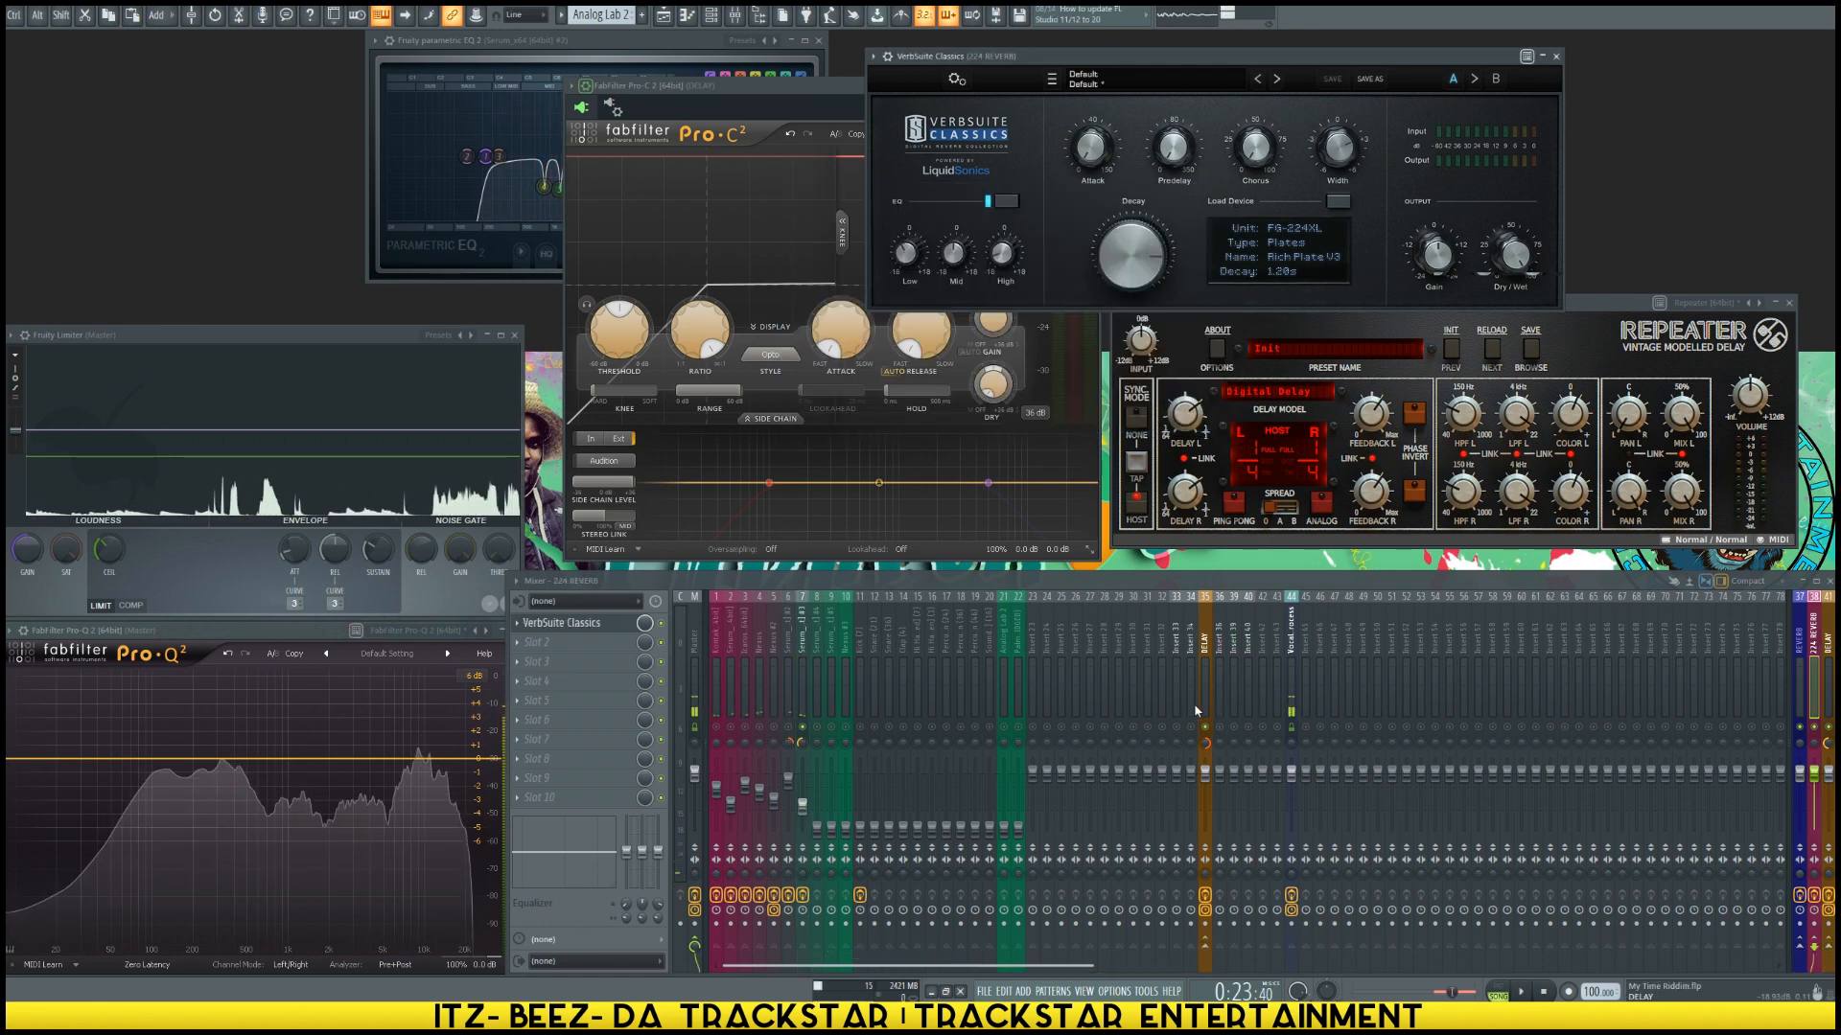
Step: Set the stereo side chain input of Pro-C 2 on the insert 35 DELAY track to 7, Serum_x64 #3, and return to the plugin interface
{"action": "left_click", "coordinate": [805, 710]}
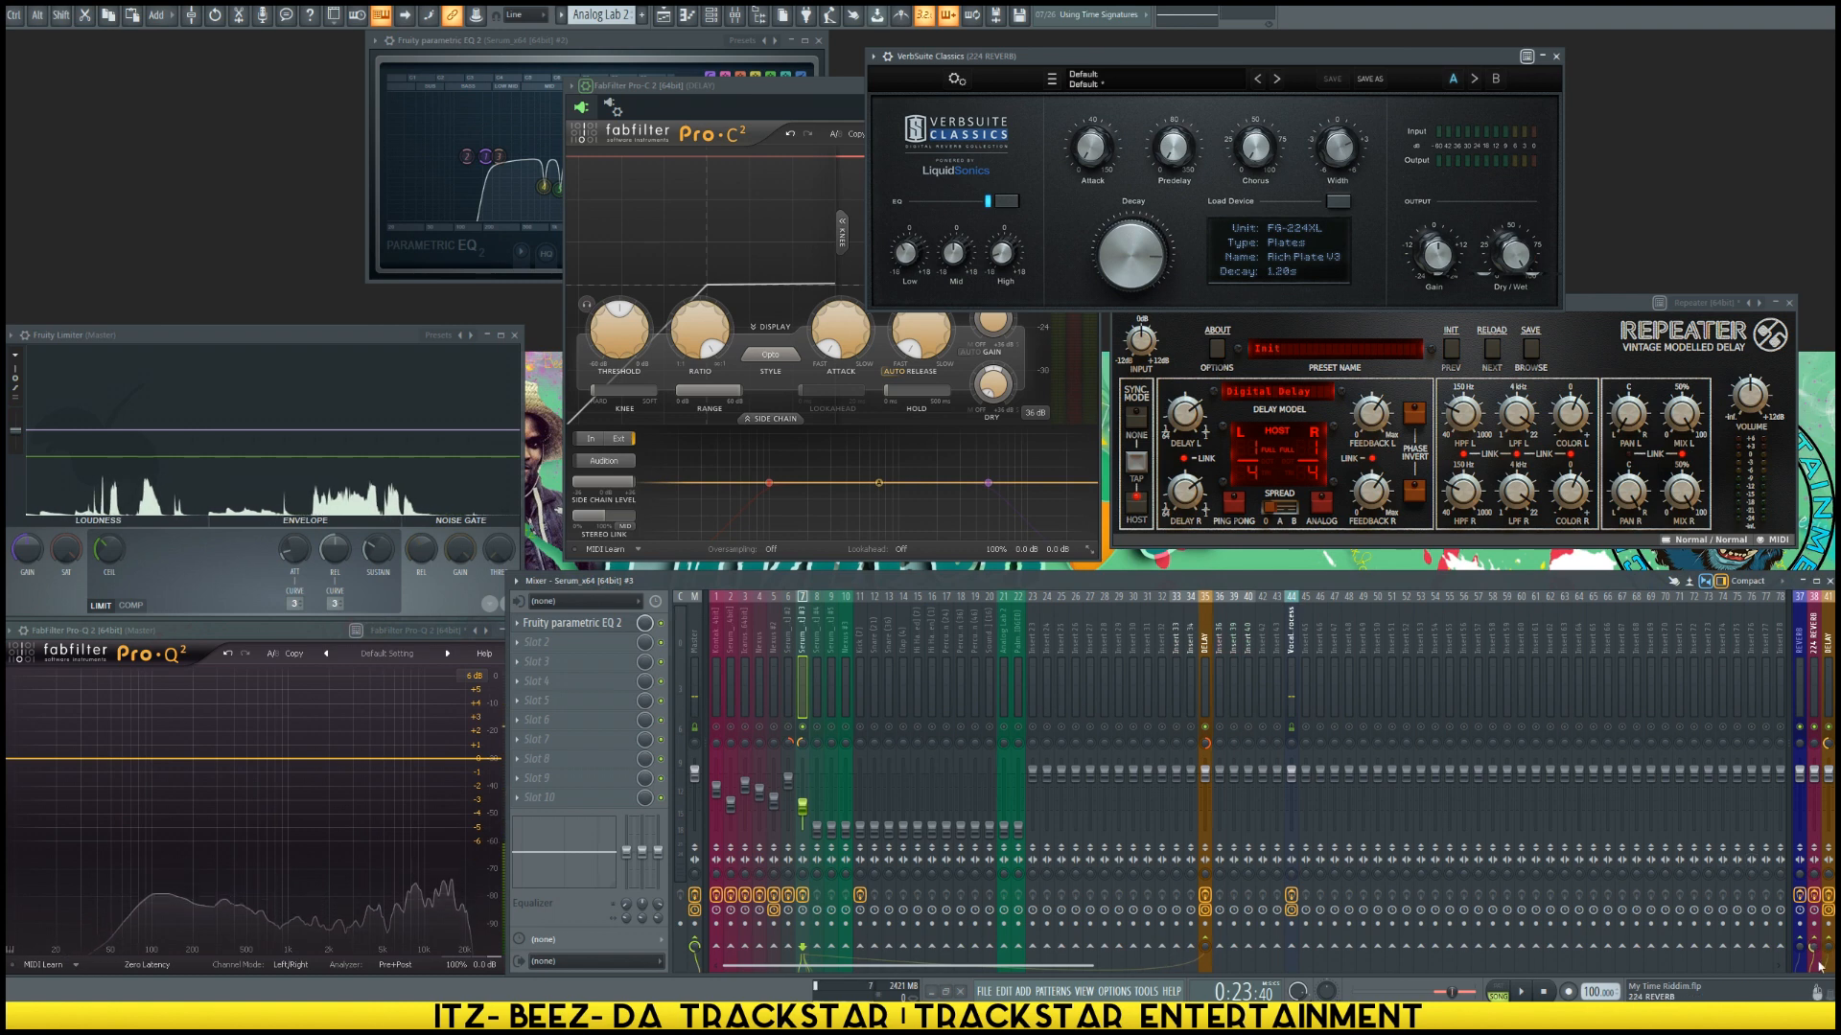
{"action": "left_click", "coordinate": [1208, 691]}
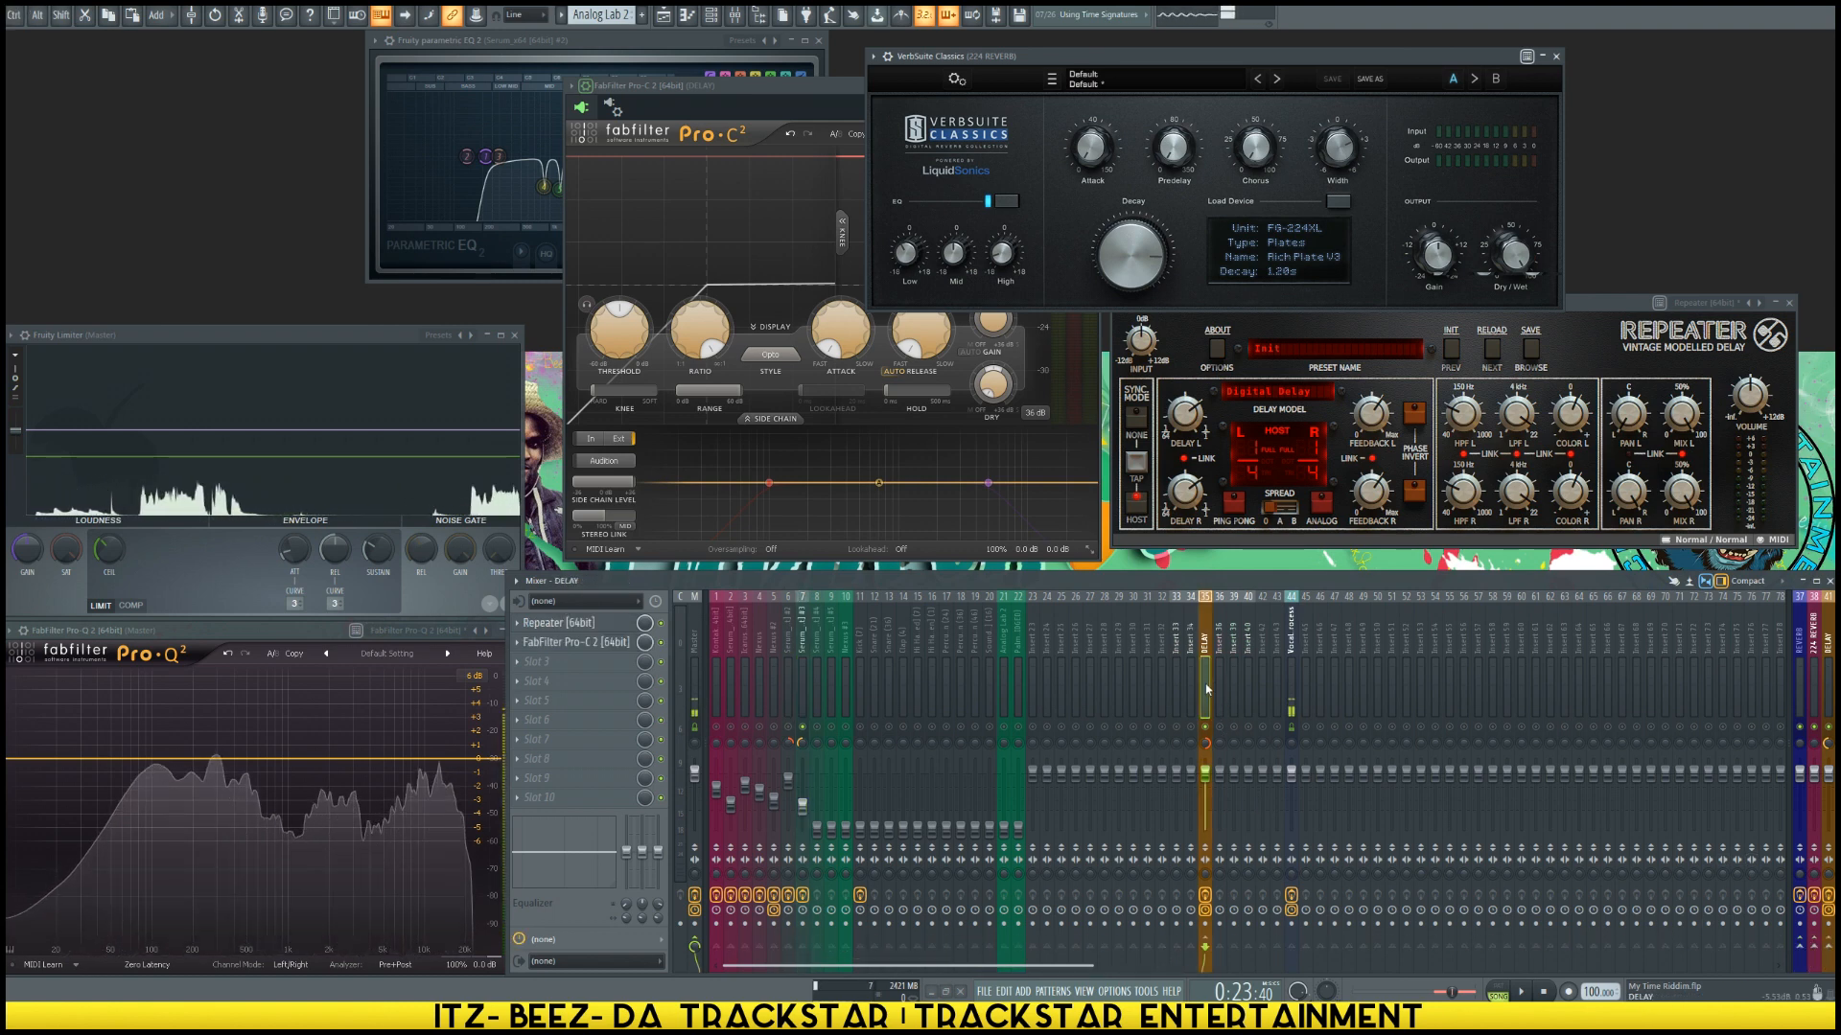
{"action": "left_click", "coordinate": [590, 645]}
{"action": "left_click", "coordinate": [1131, 189]}
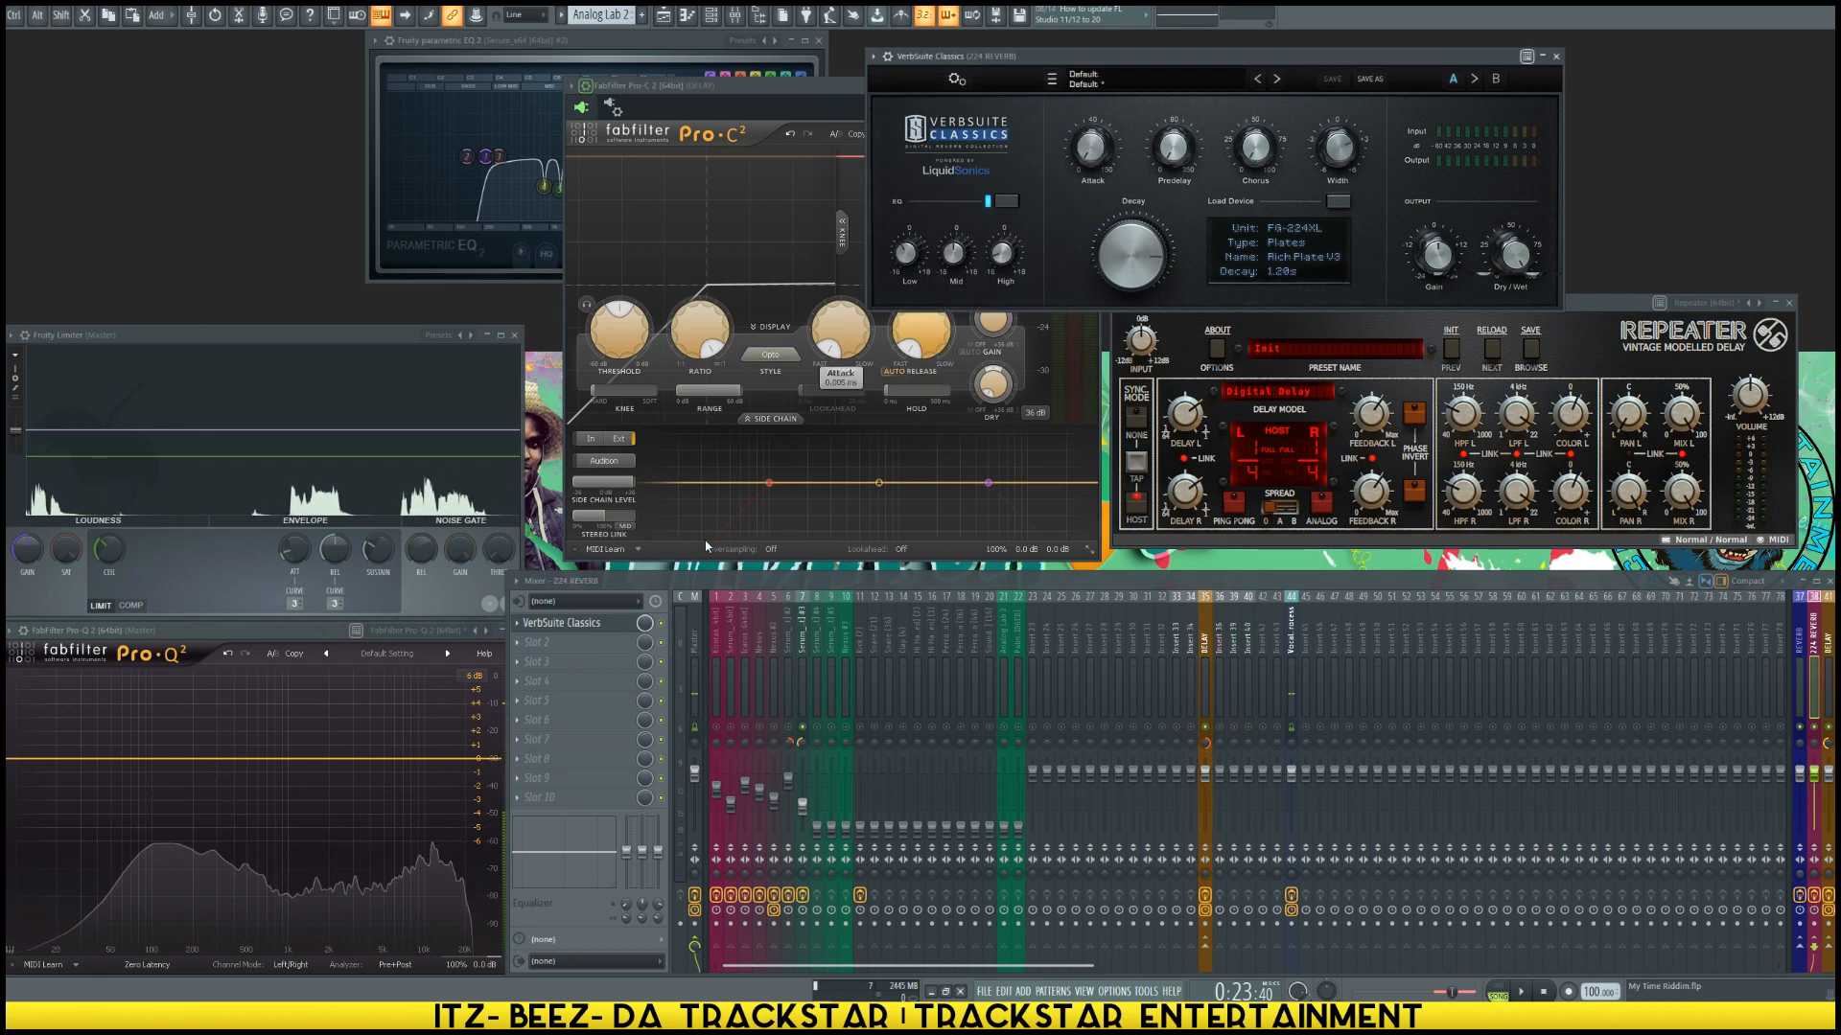
{"action": "left_click", "coordinate": [1216, 687]}
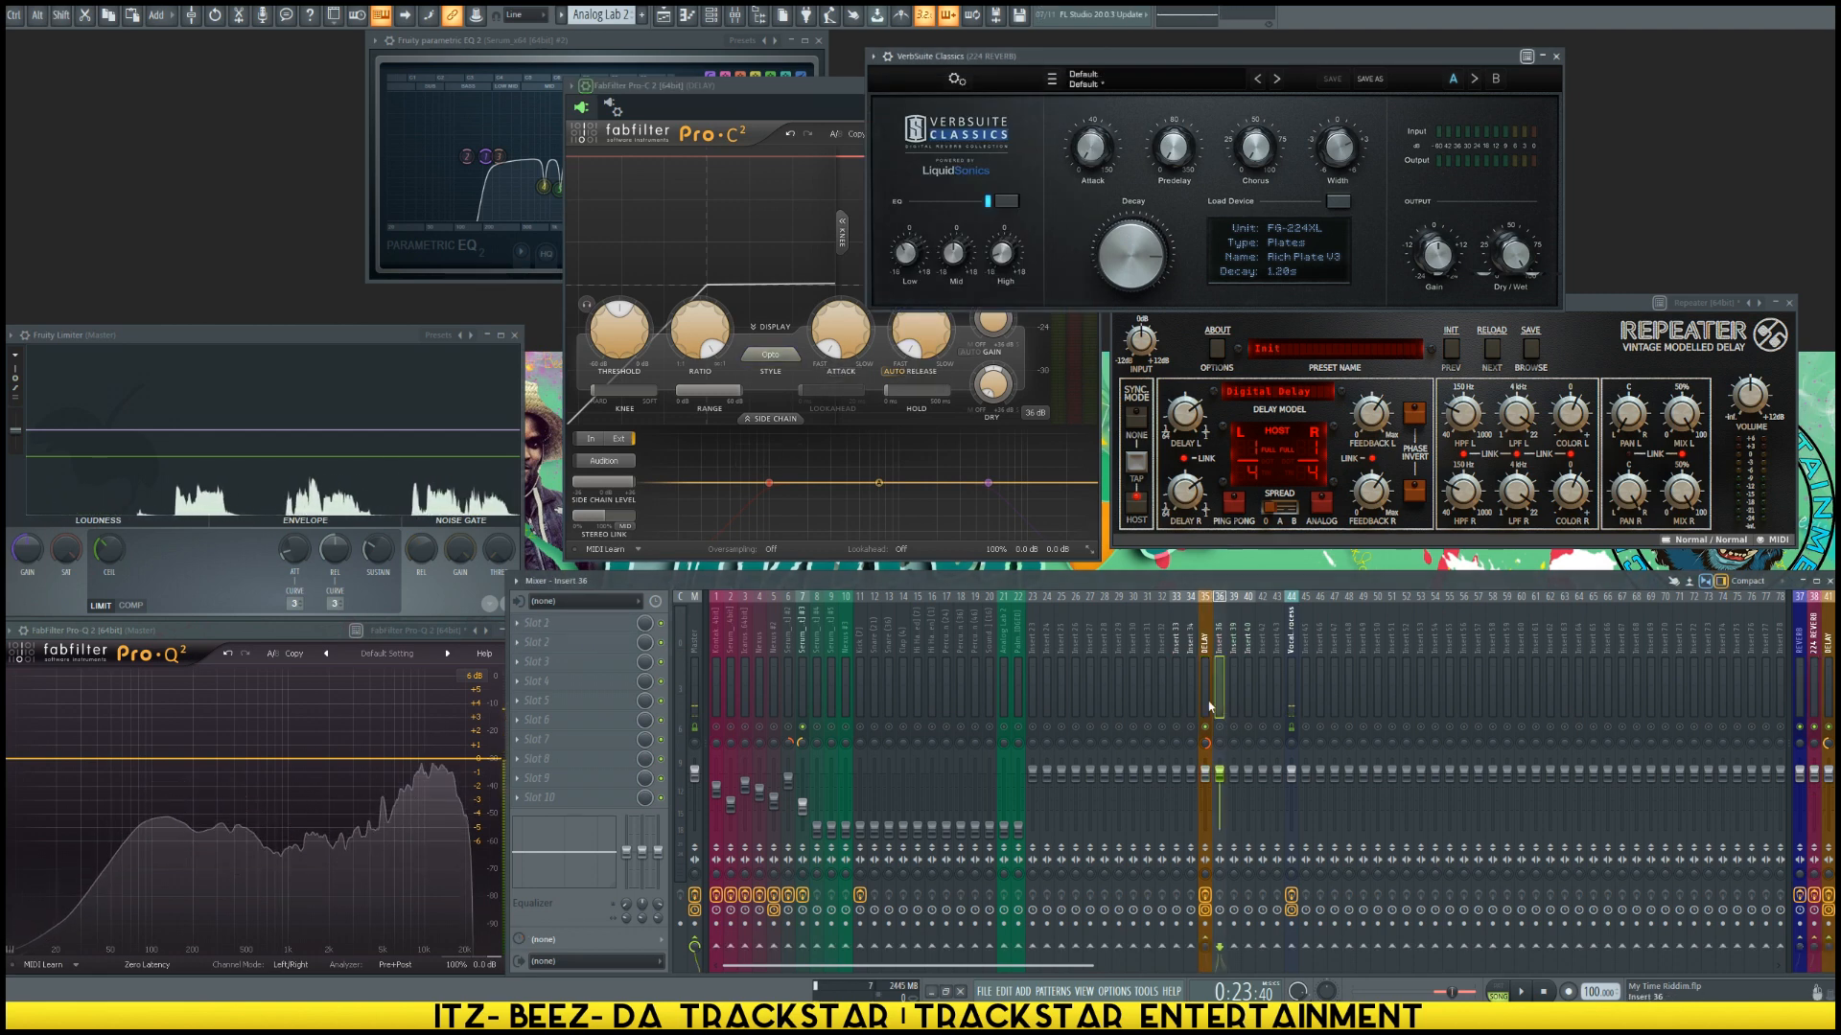
{"action": "left_click", "coordinate": [597, 642]}
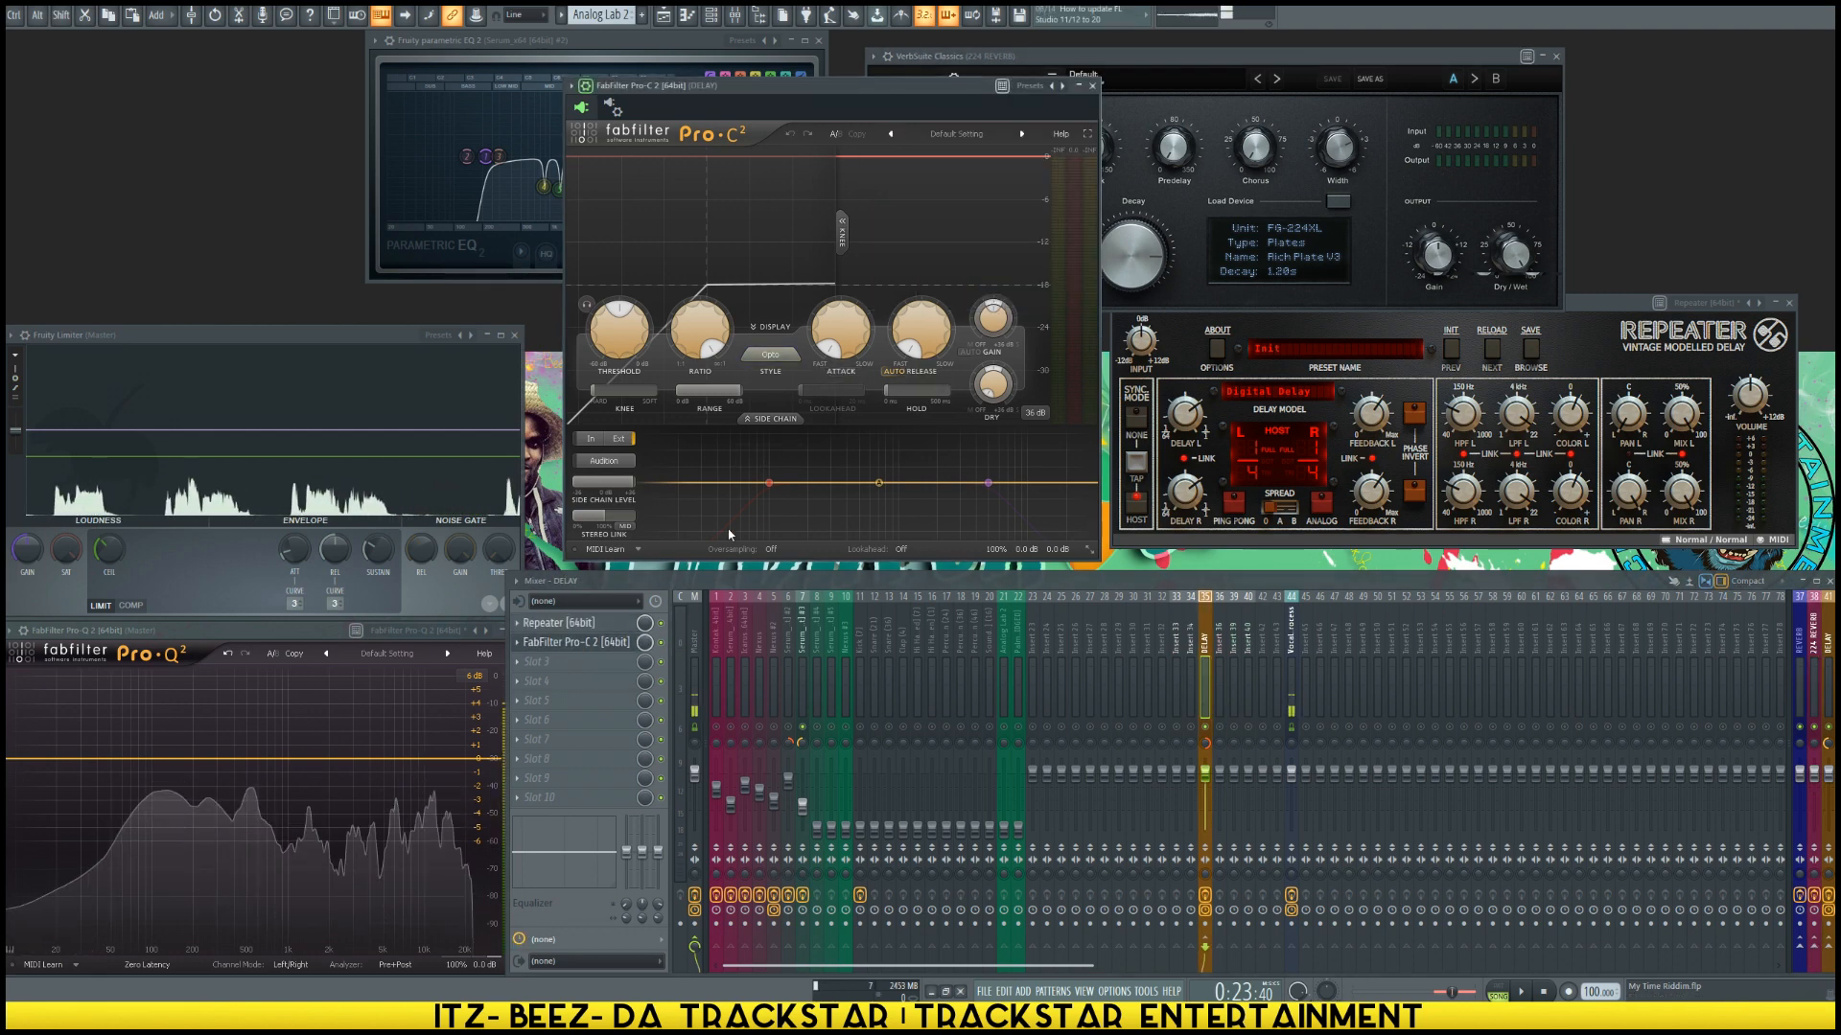
{"action": "left_click", "coordinate": [603, 647]}
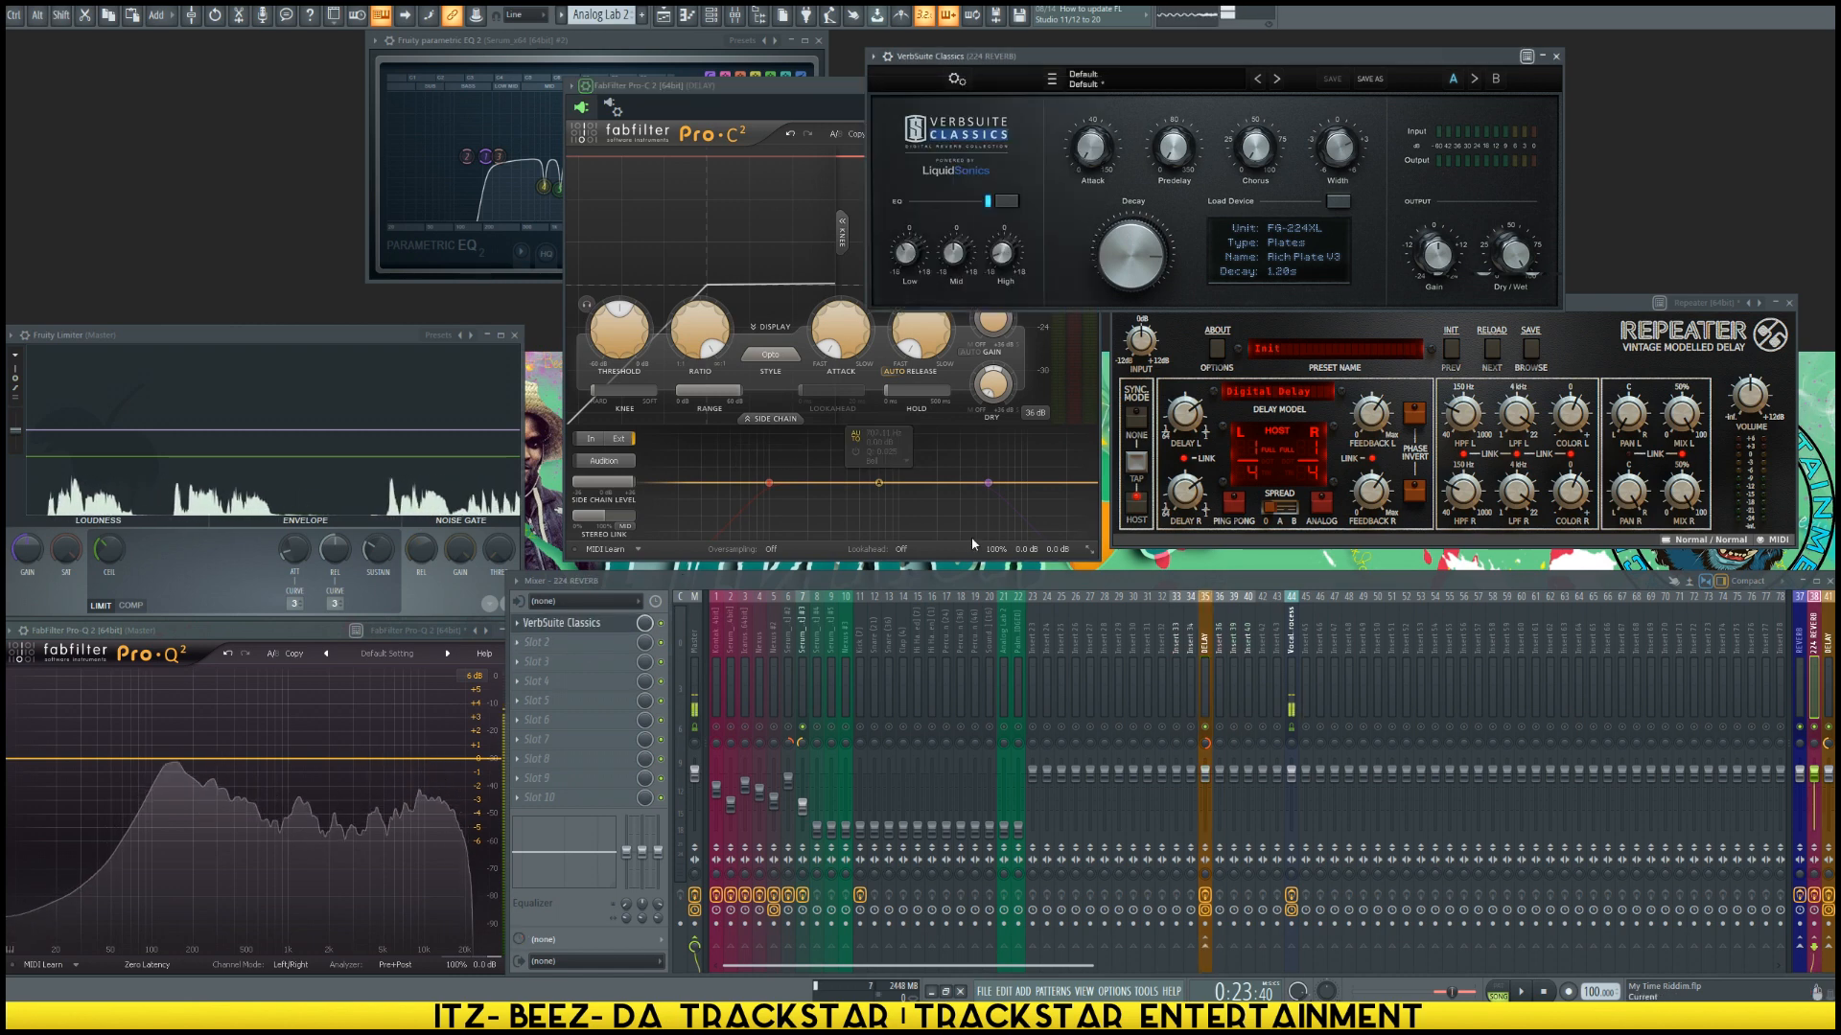
{"action": "left_click", "coordinate": [1210, 907]}
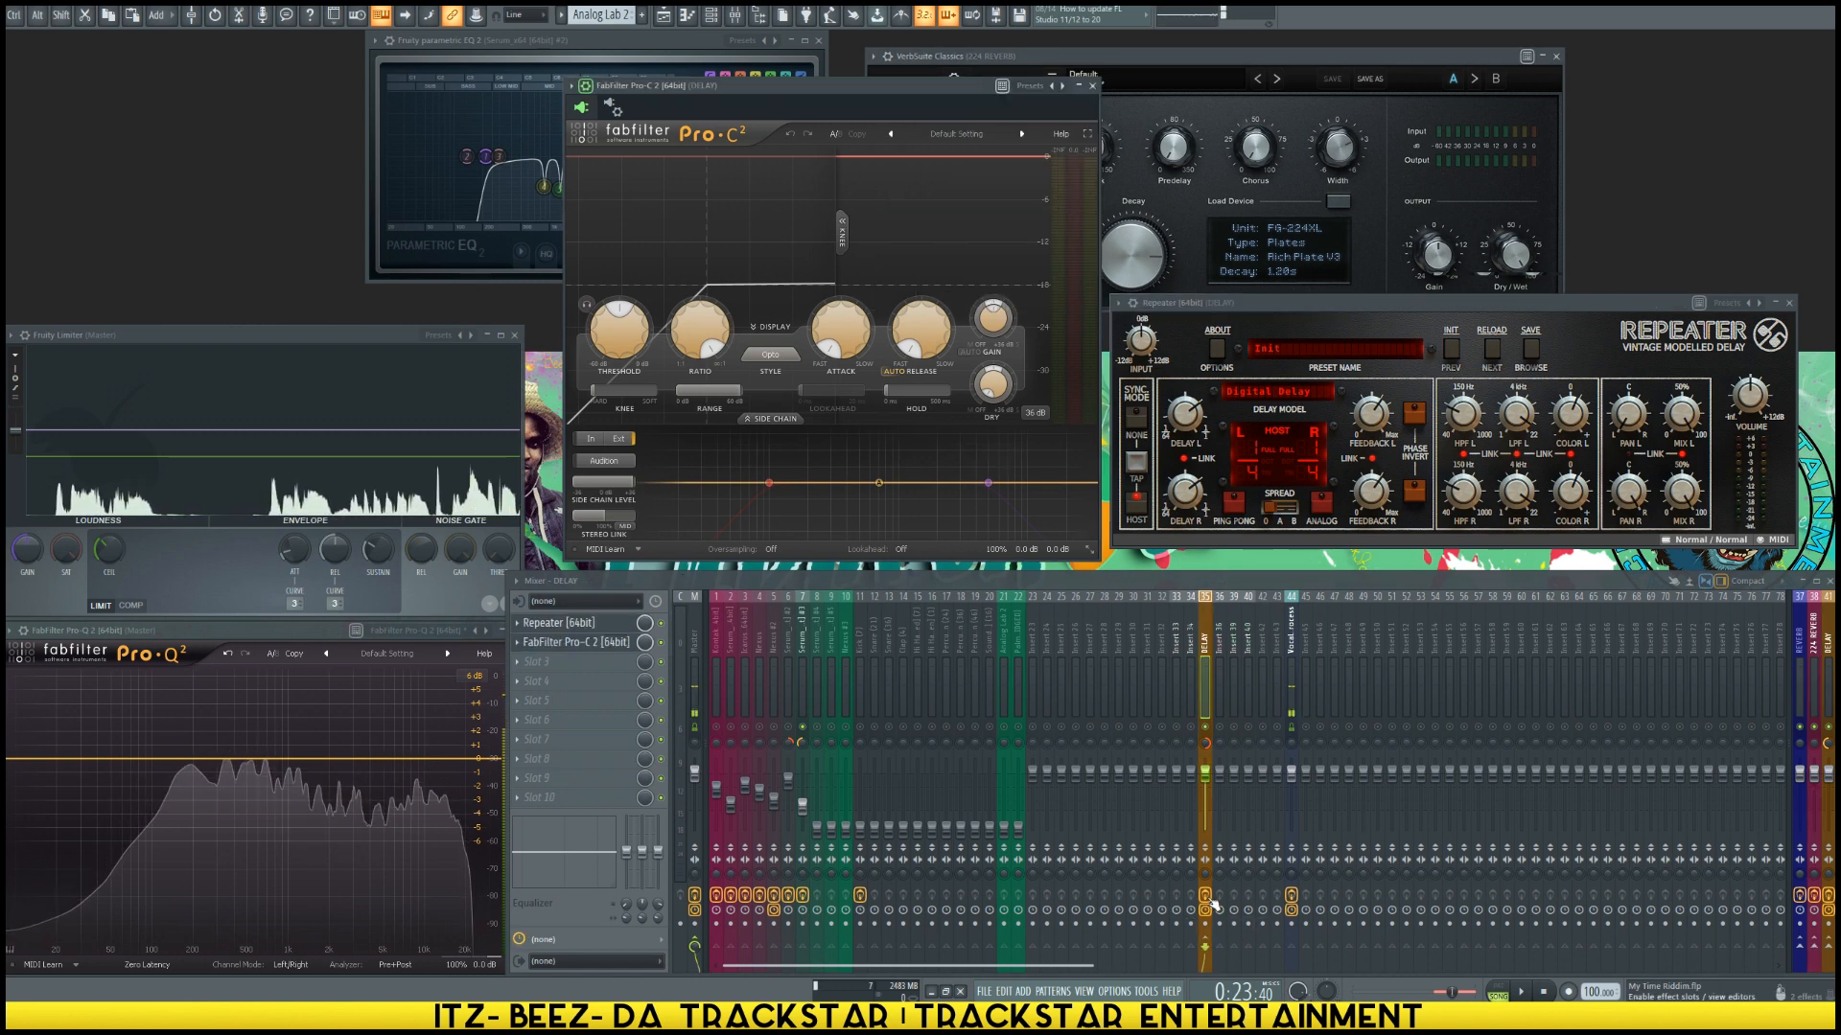
{"action": "left_click", "coordinate": [614, 109]}
{"action": "left_click", "coordinate": [631, 134]}
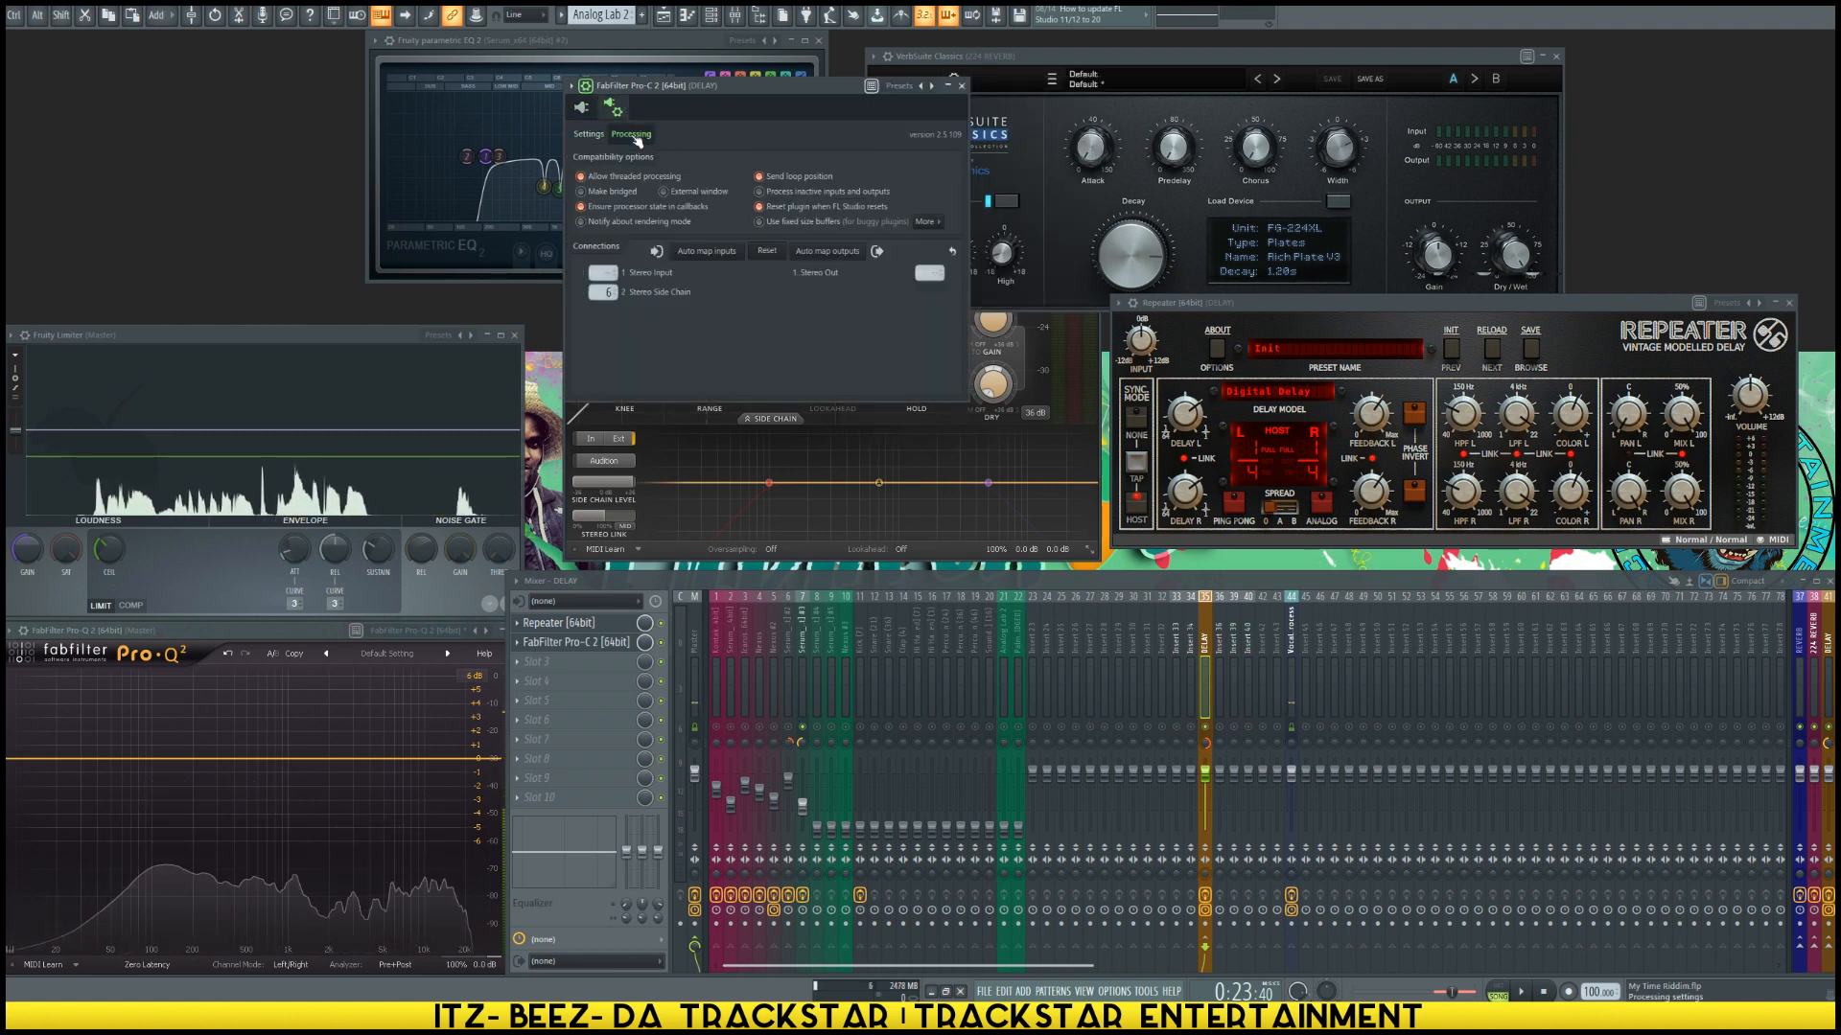
{"action": "left_click", "coordinate": [602, 272]}
{"action": "left_click", "coordinate": [697, 124]}
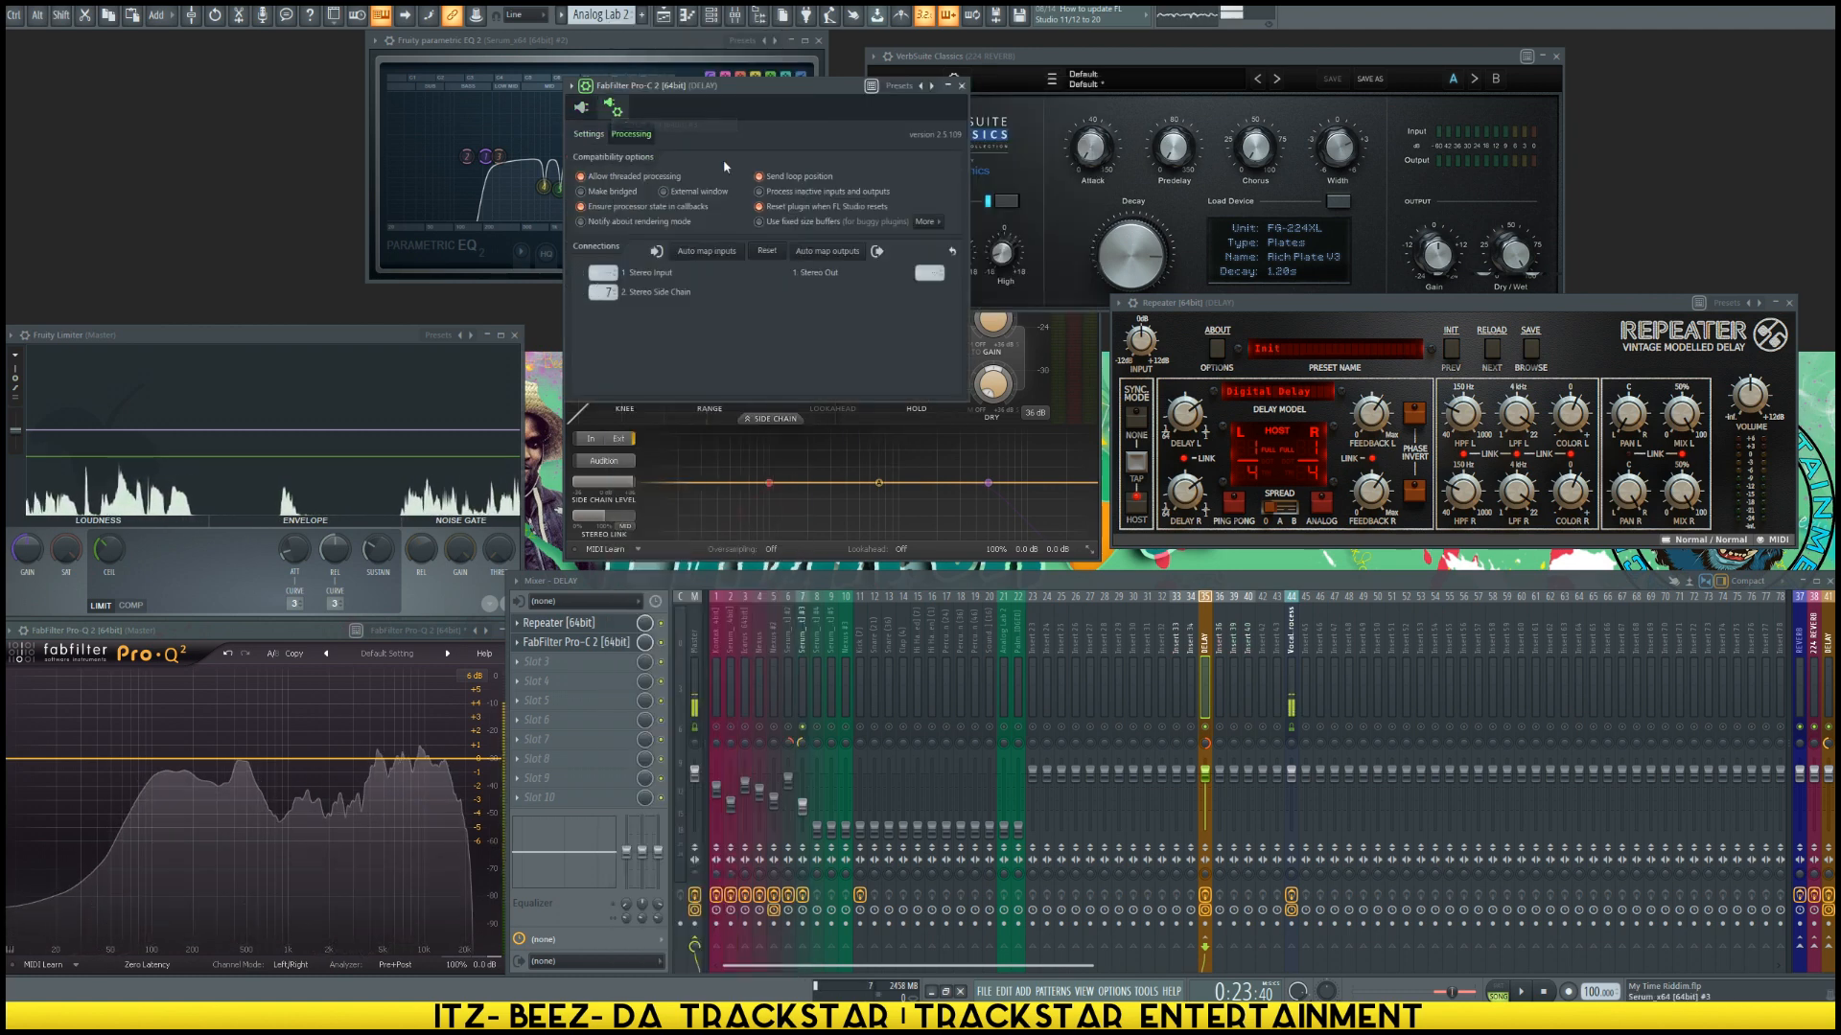
{"action": "left_click", "coordinate": [581, 109]}
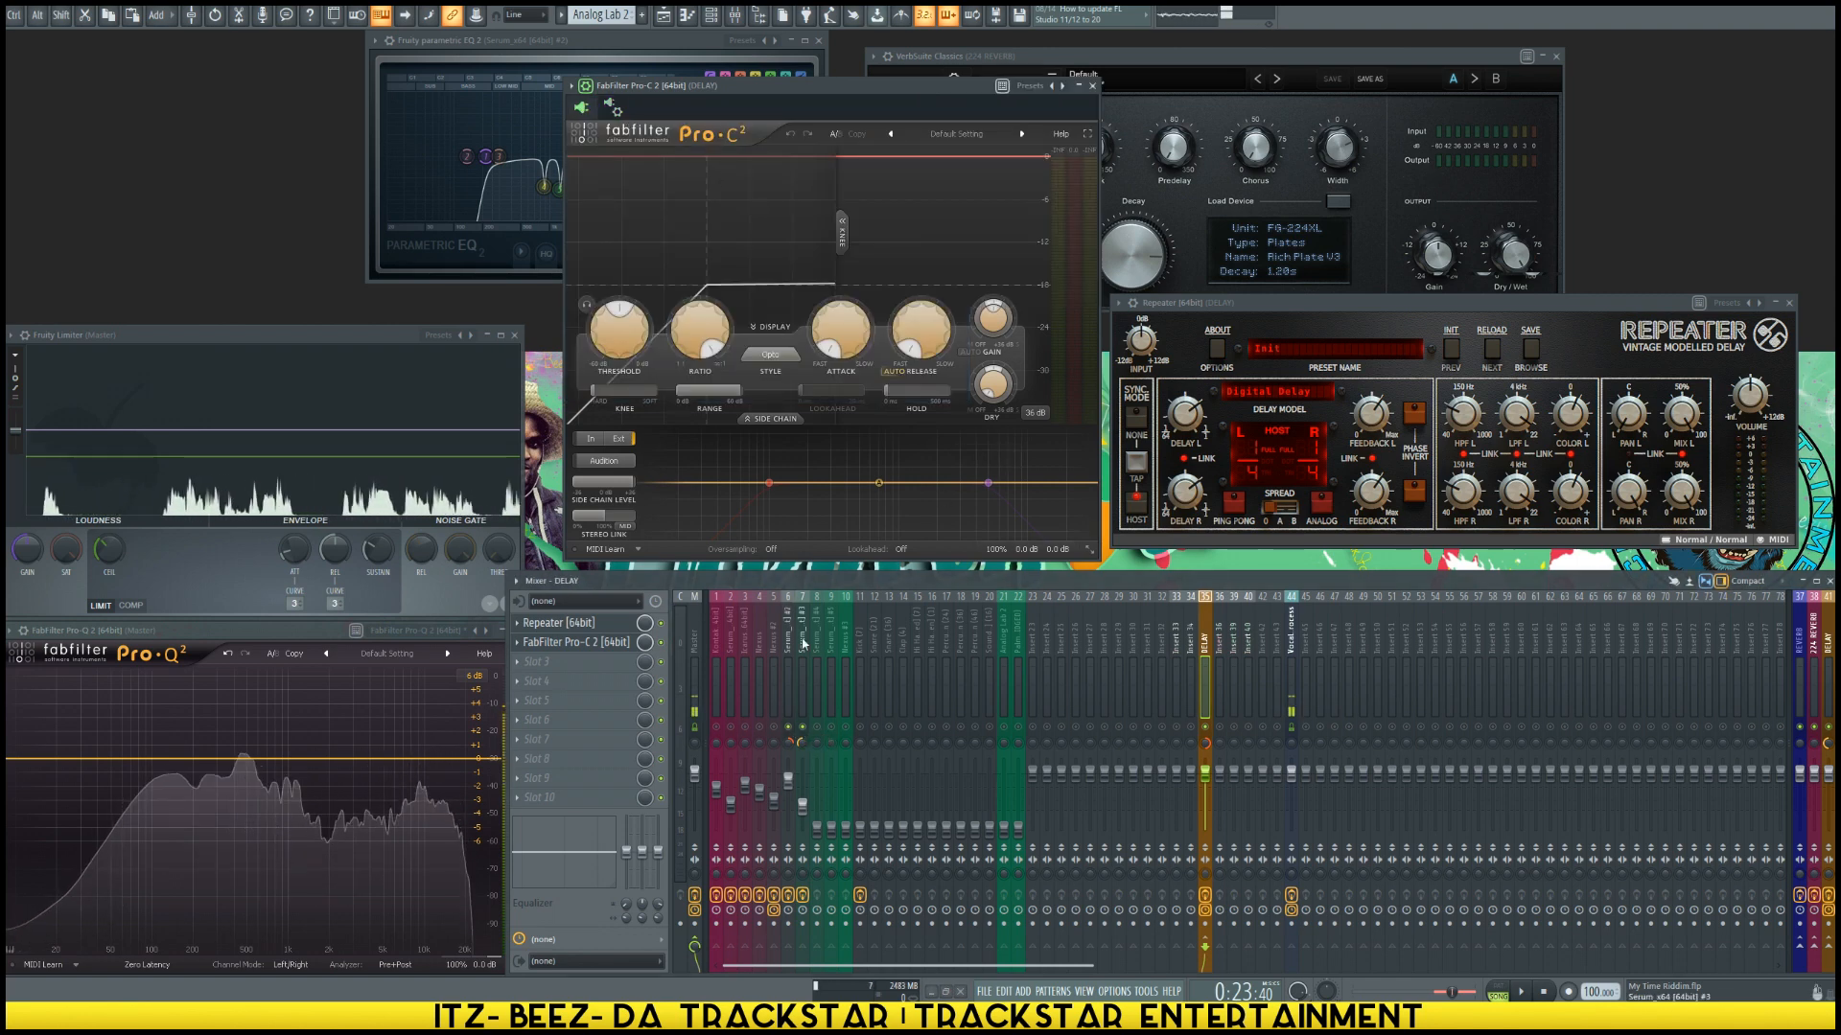
Step: Play the song and check the insert 6 Serum track's send to its DELAY track
{"action": "key", "text": "space"}
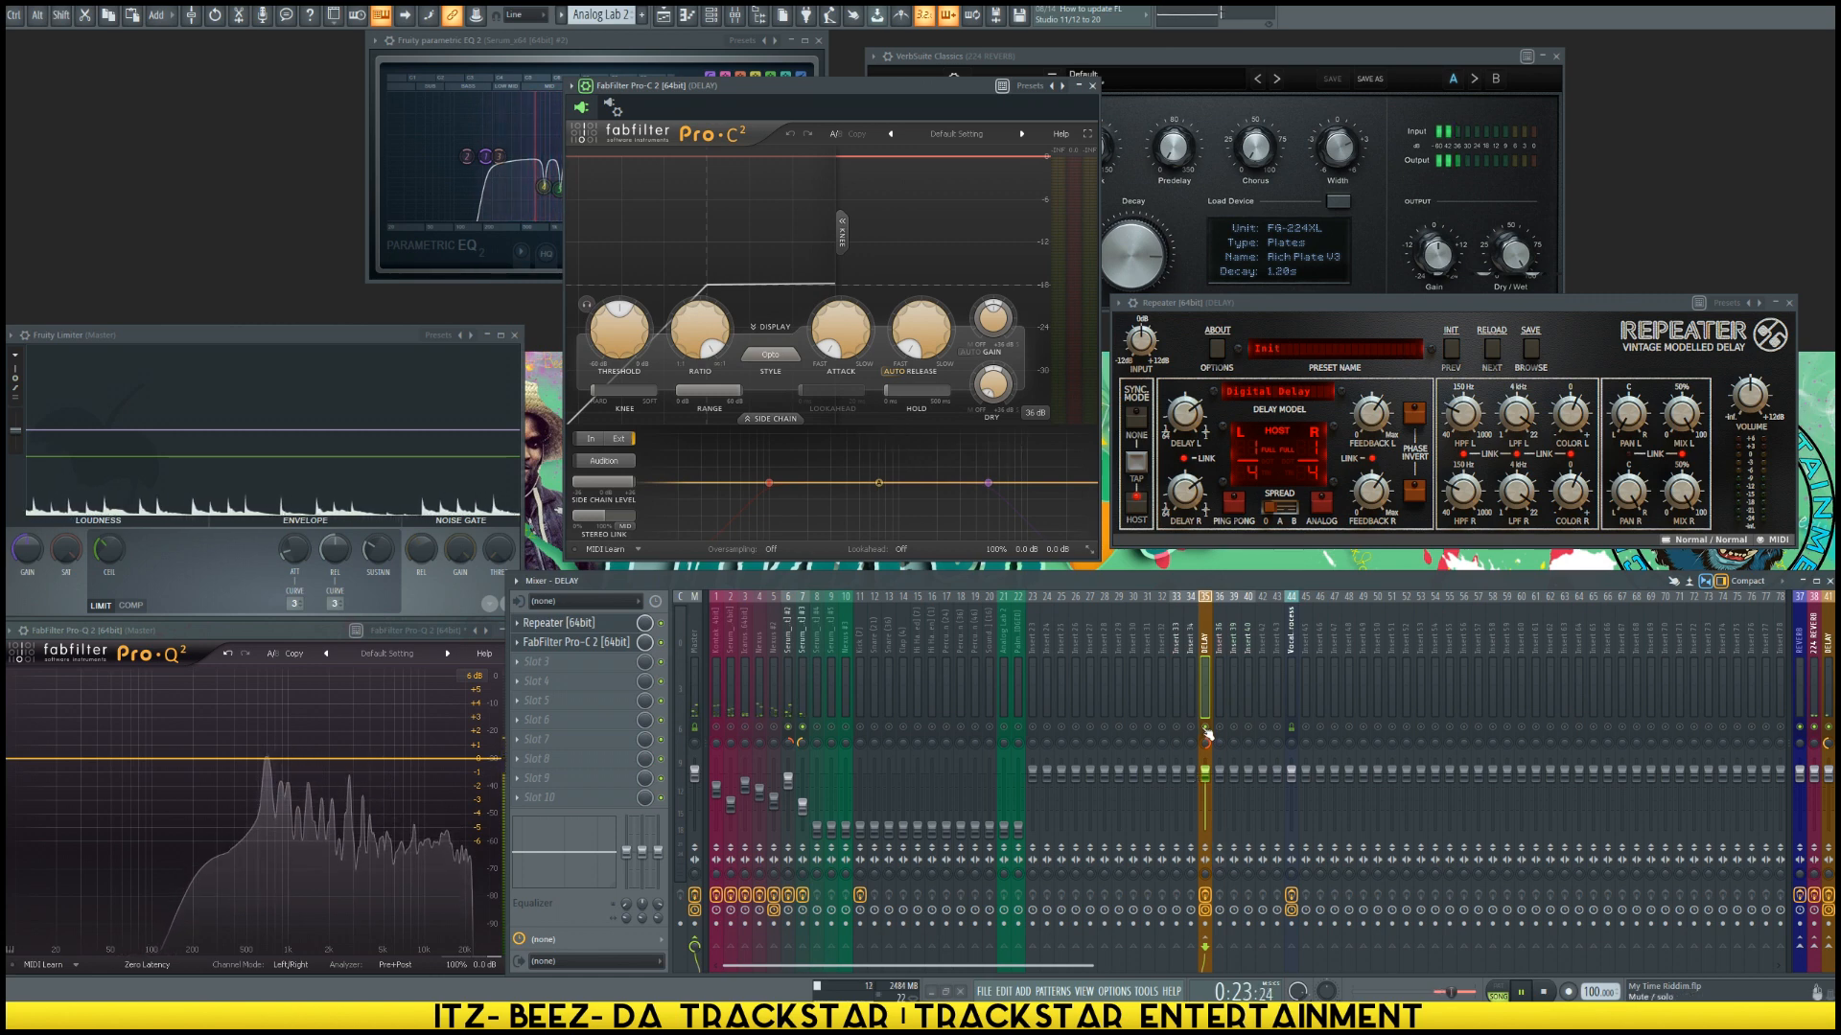
{"action": "left_click", "coordinate": [800, 733]}
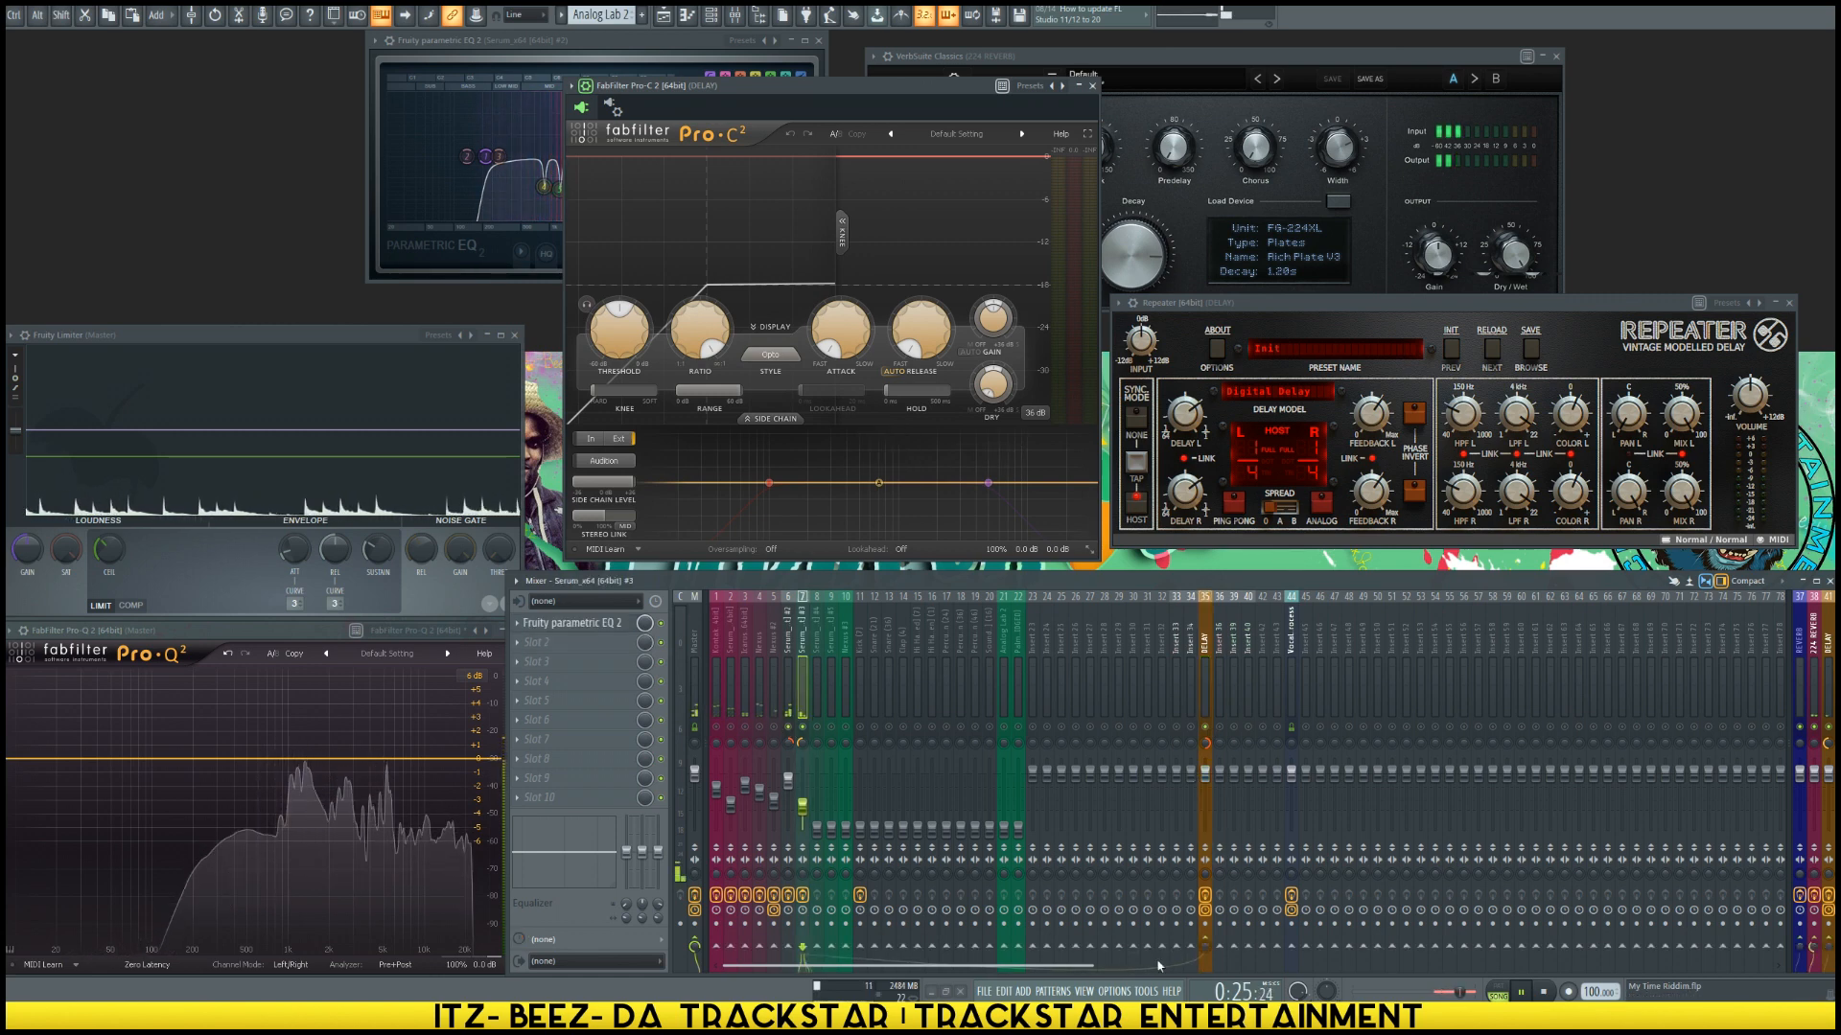
{"action": "left_click", "coordinate": [791, 703]}
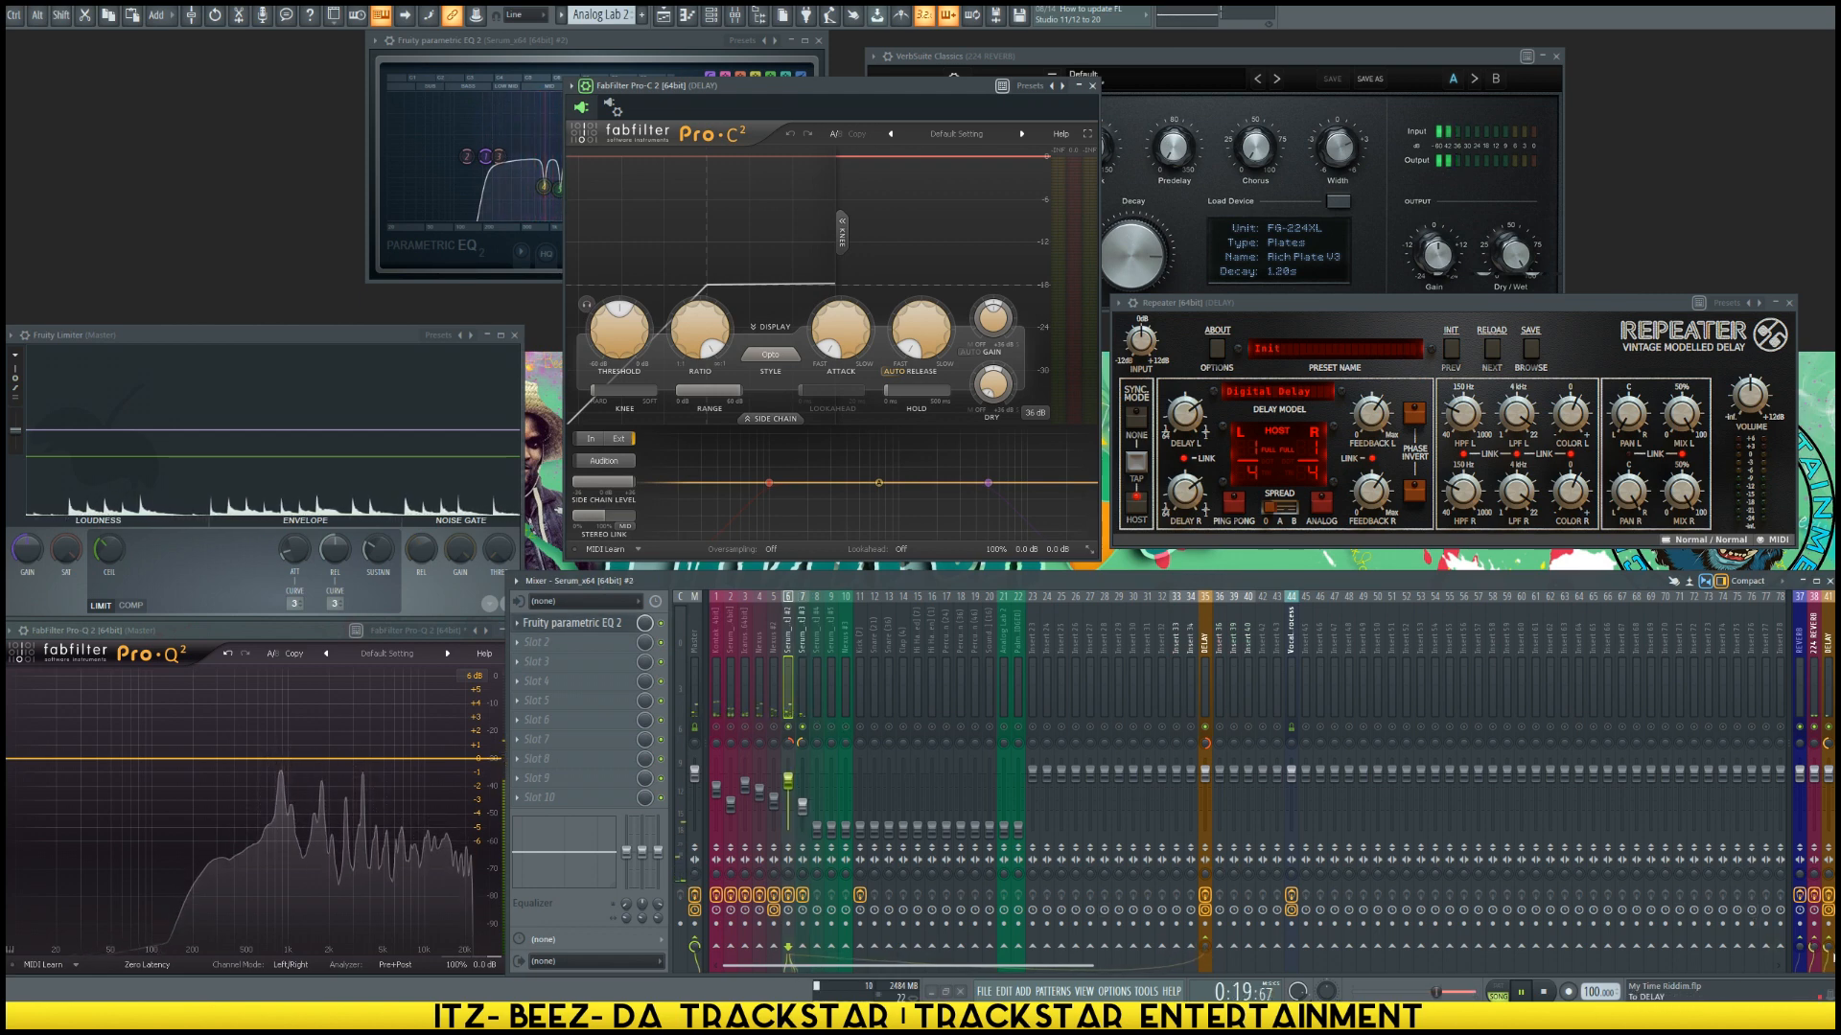
{"action": "right_click", "coordinate": [1831, 955]}
{"action": "left_click", "coordinate": [1828, 947]}
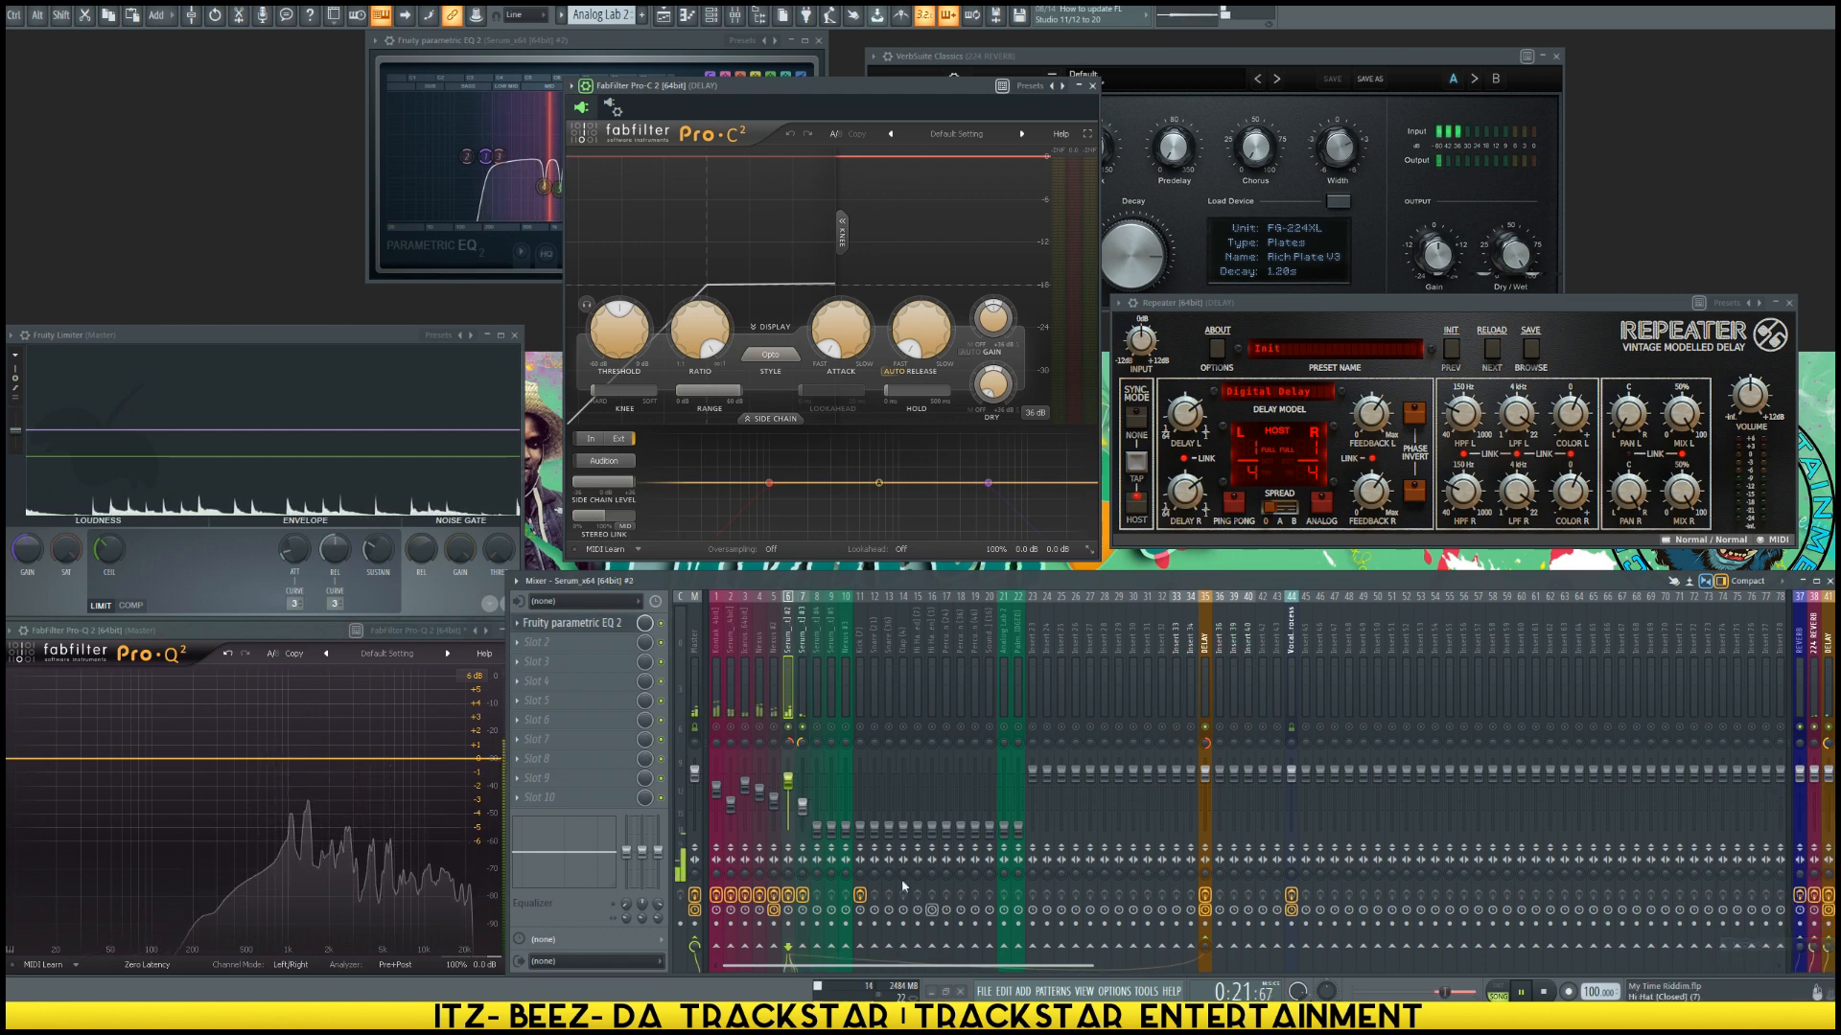
Step: Route the insert 7 Serum track to the insert 35 DELAY track and set the send level to about 47%
{"action": "left_click", "coordinate": [804, 740]}
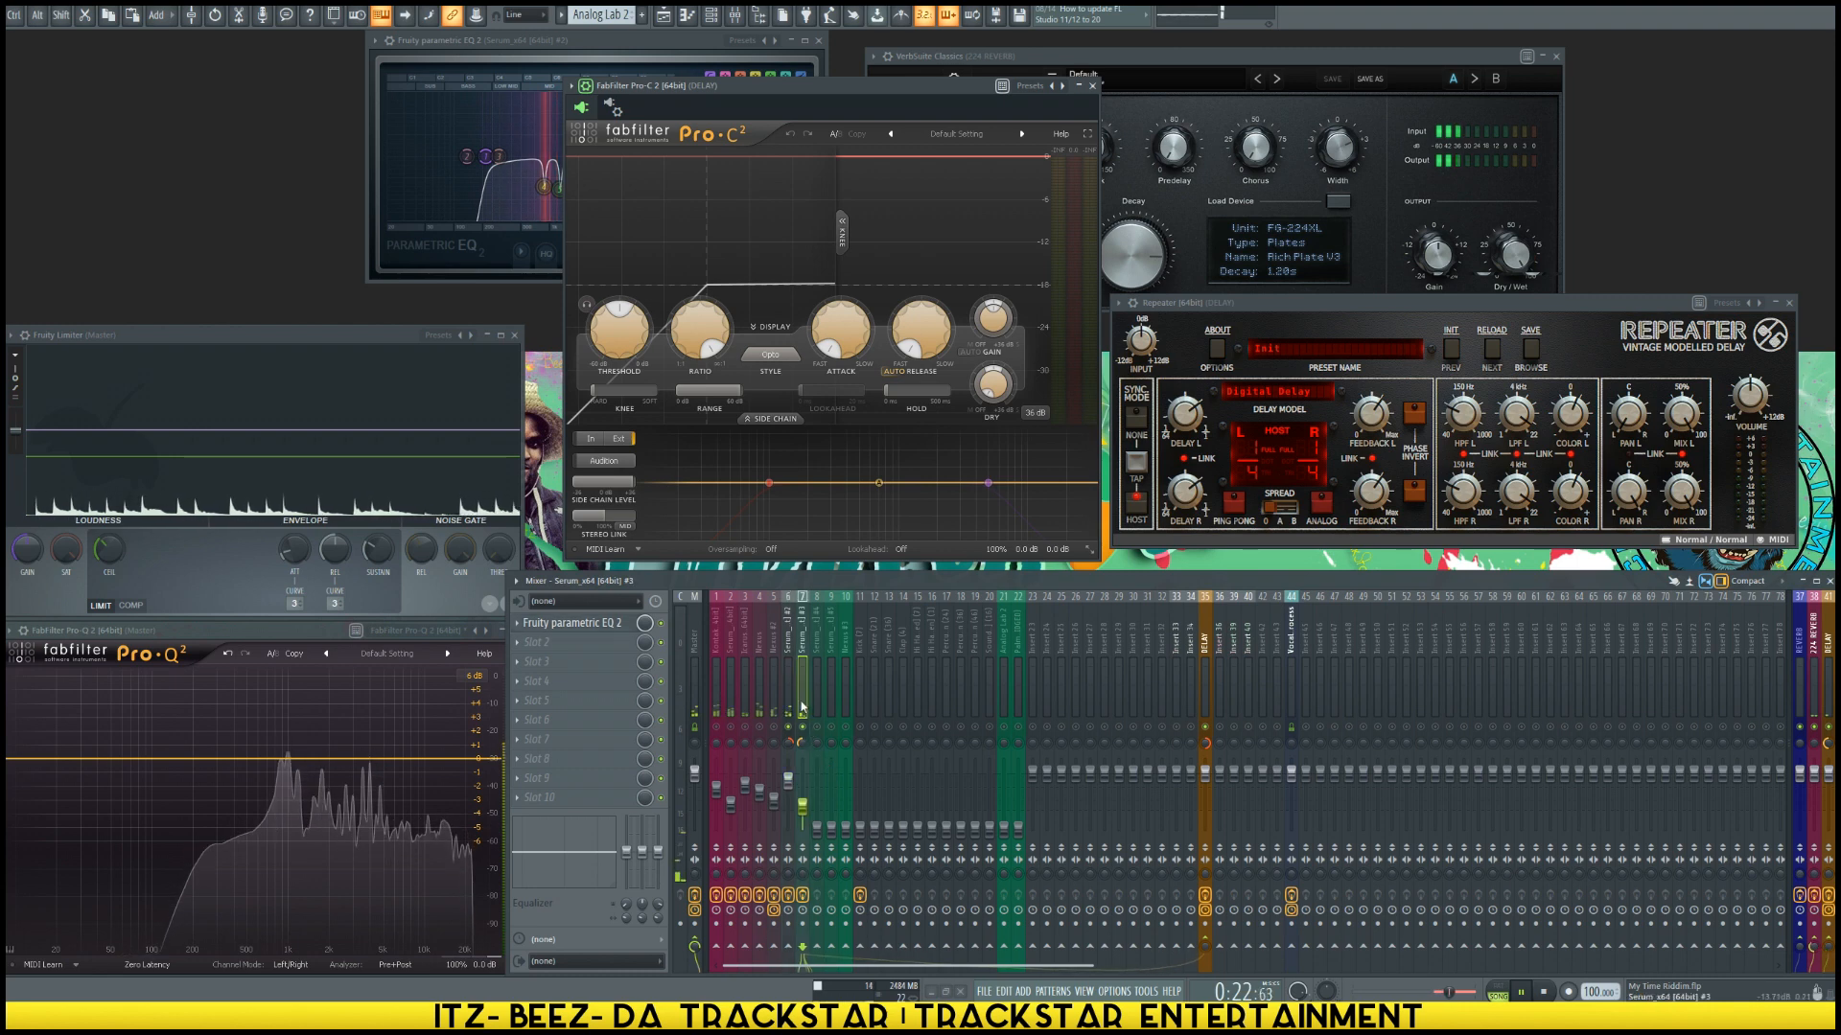
{"action": "right_click", "coordinate": [1205, 951]}
{"action": "left_click", "coordinate": [1246, 961]}
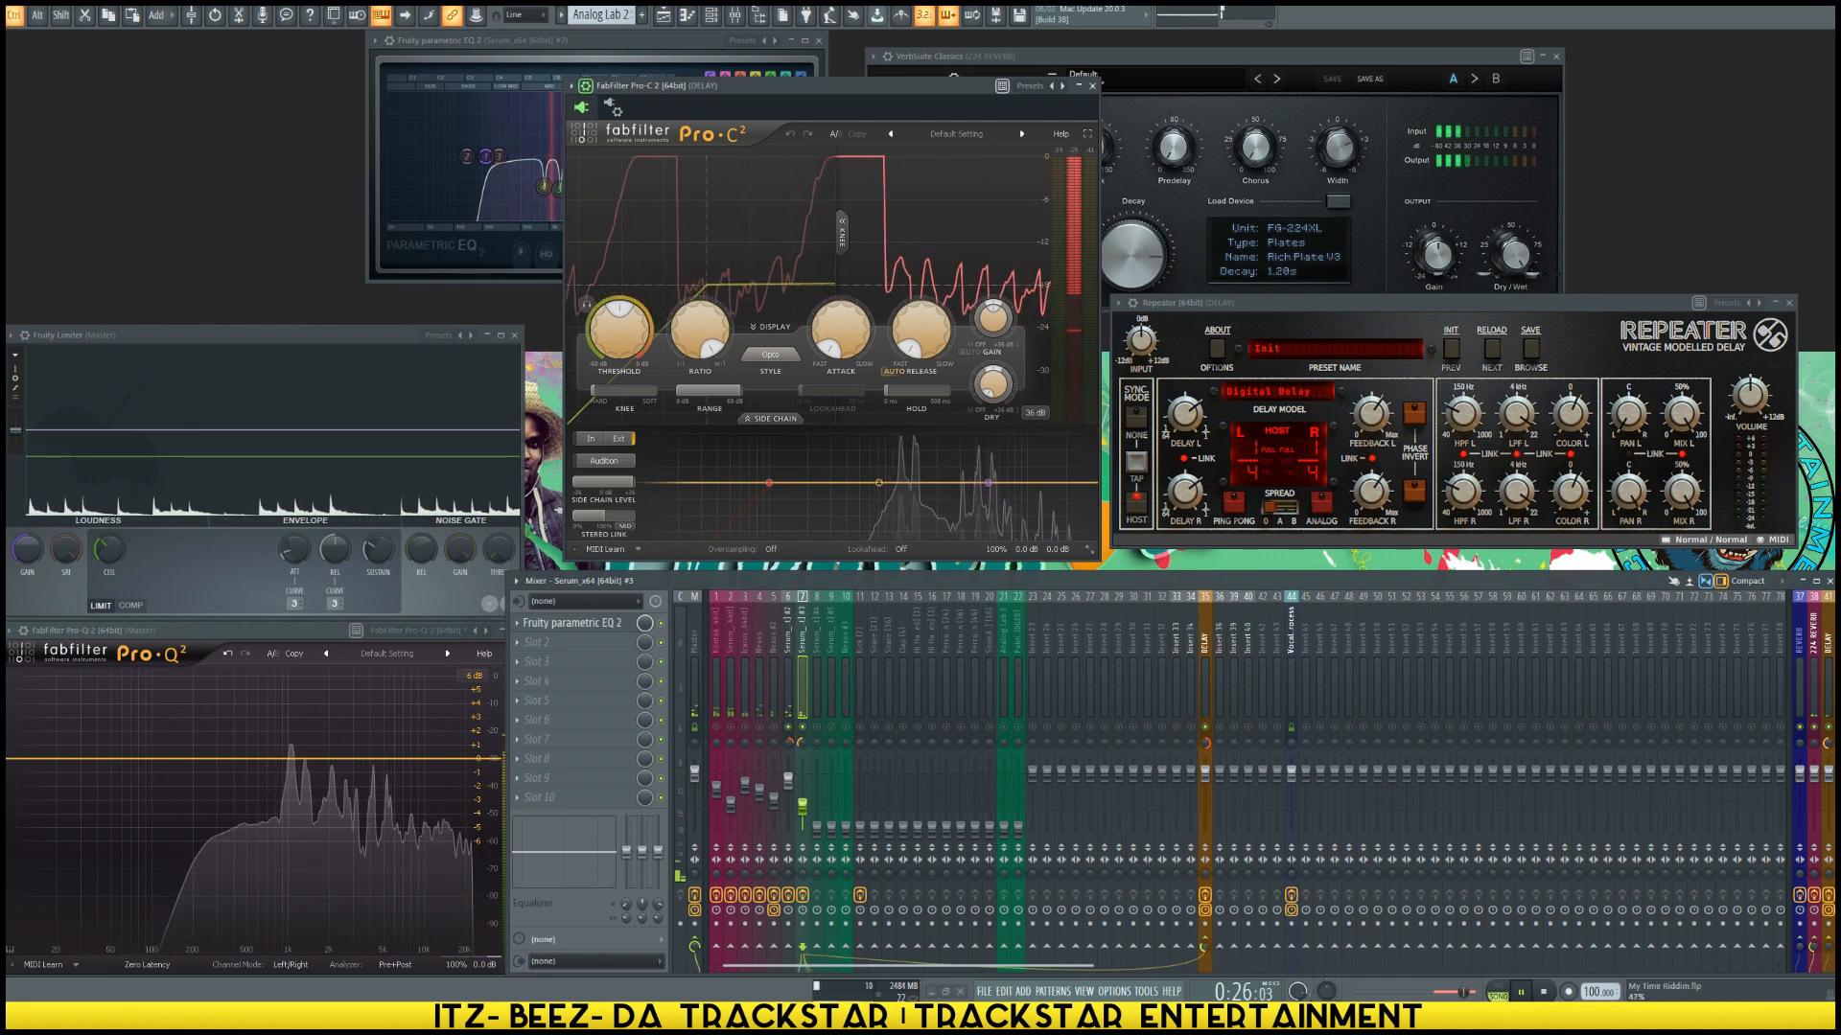
{"action": "left_click_drag", "start_coordinate": [1205, 950], "coordinate": [1205, 949]}
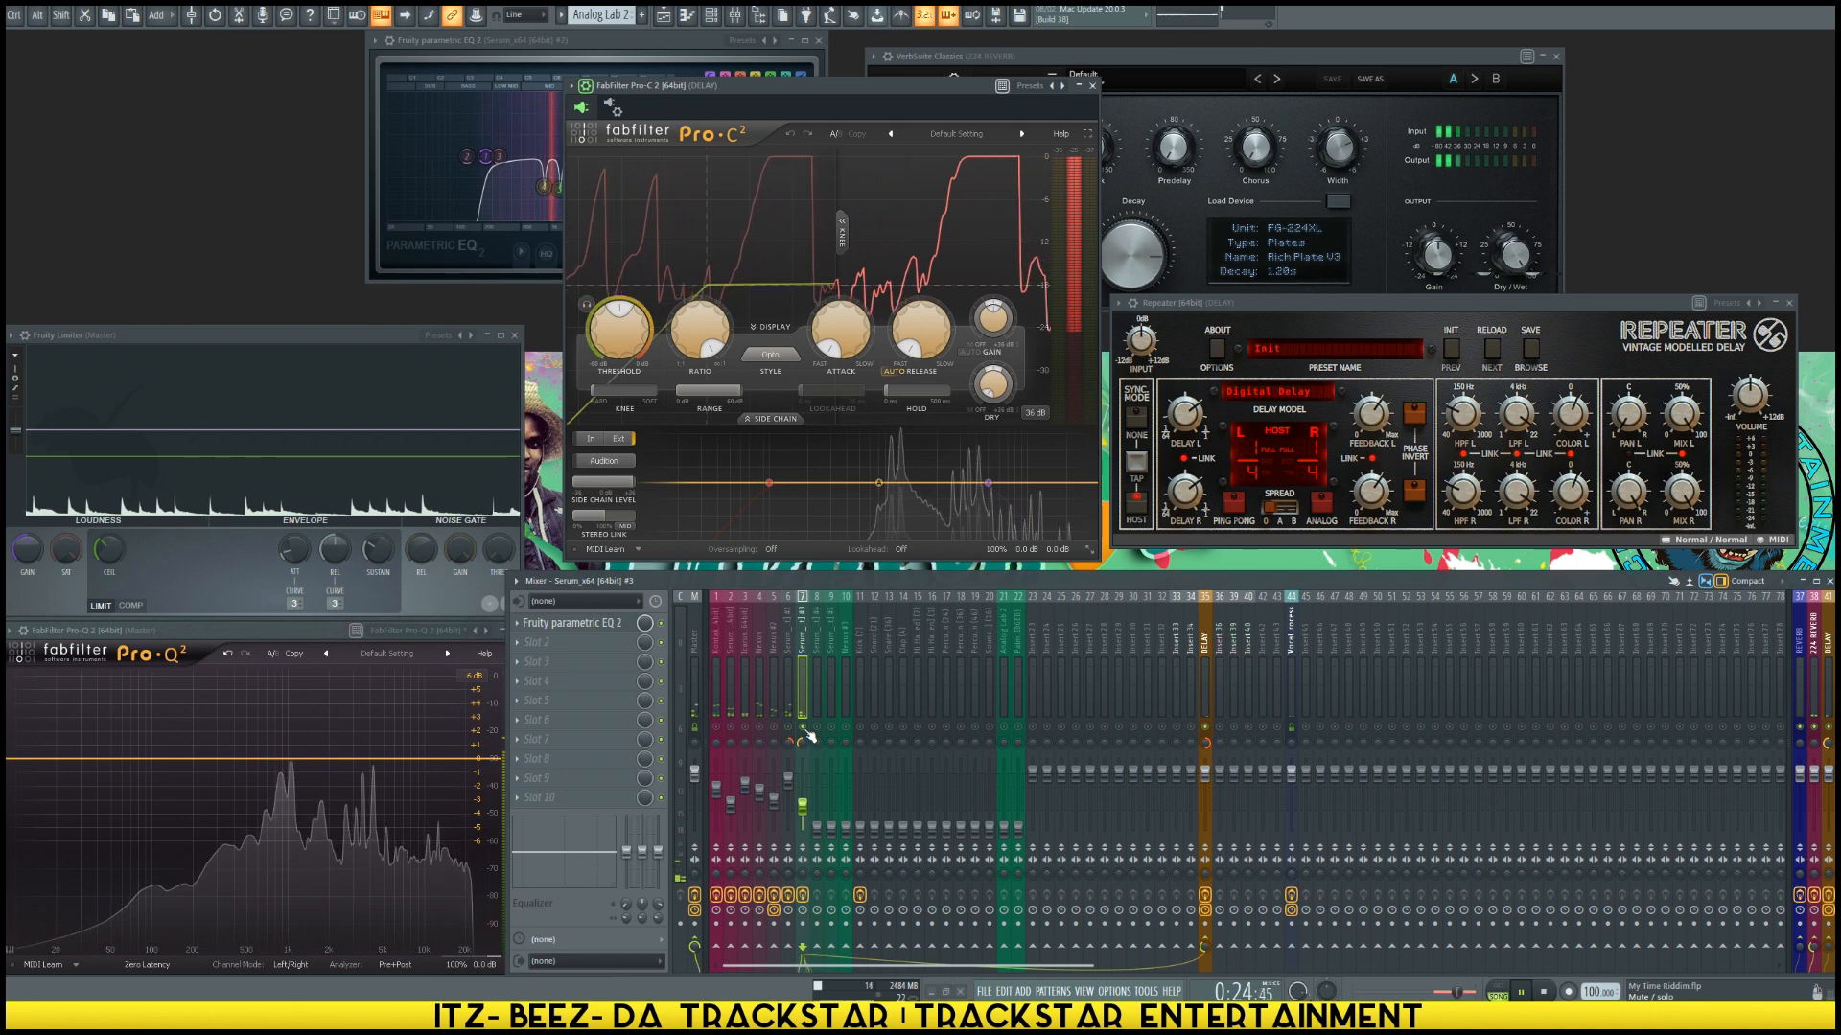
Step: Raise the insert 7 Serum track's fader to 59% in the full mix, comparing it with insert 6
{"action": "left_click_drag", "start_coordinate": [805, 811], "coordinate": [805, 811]}
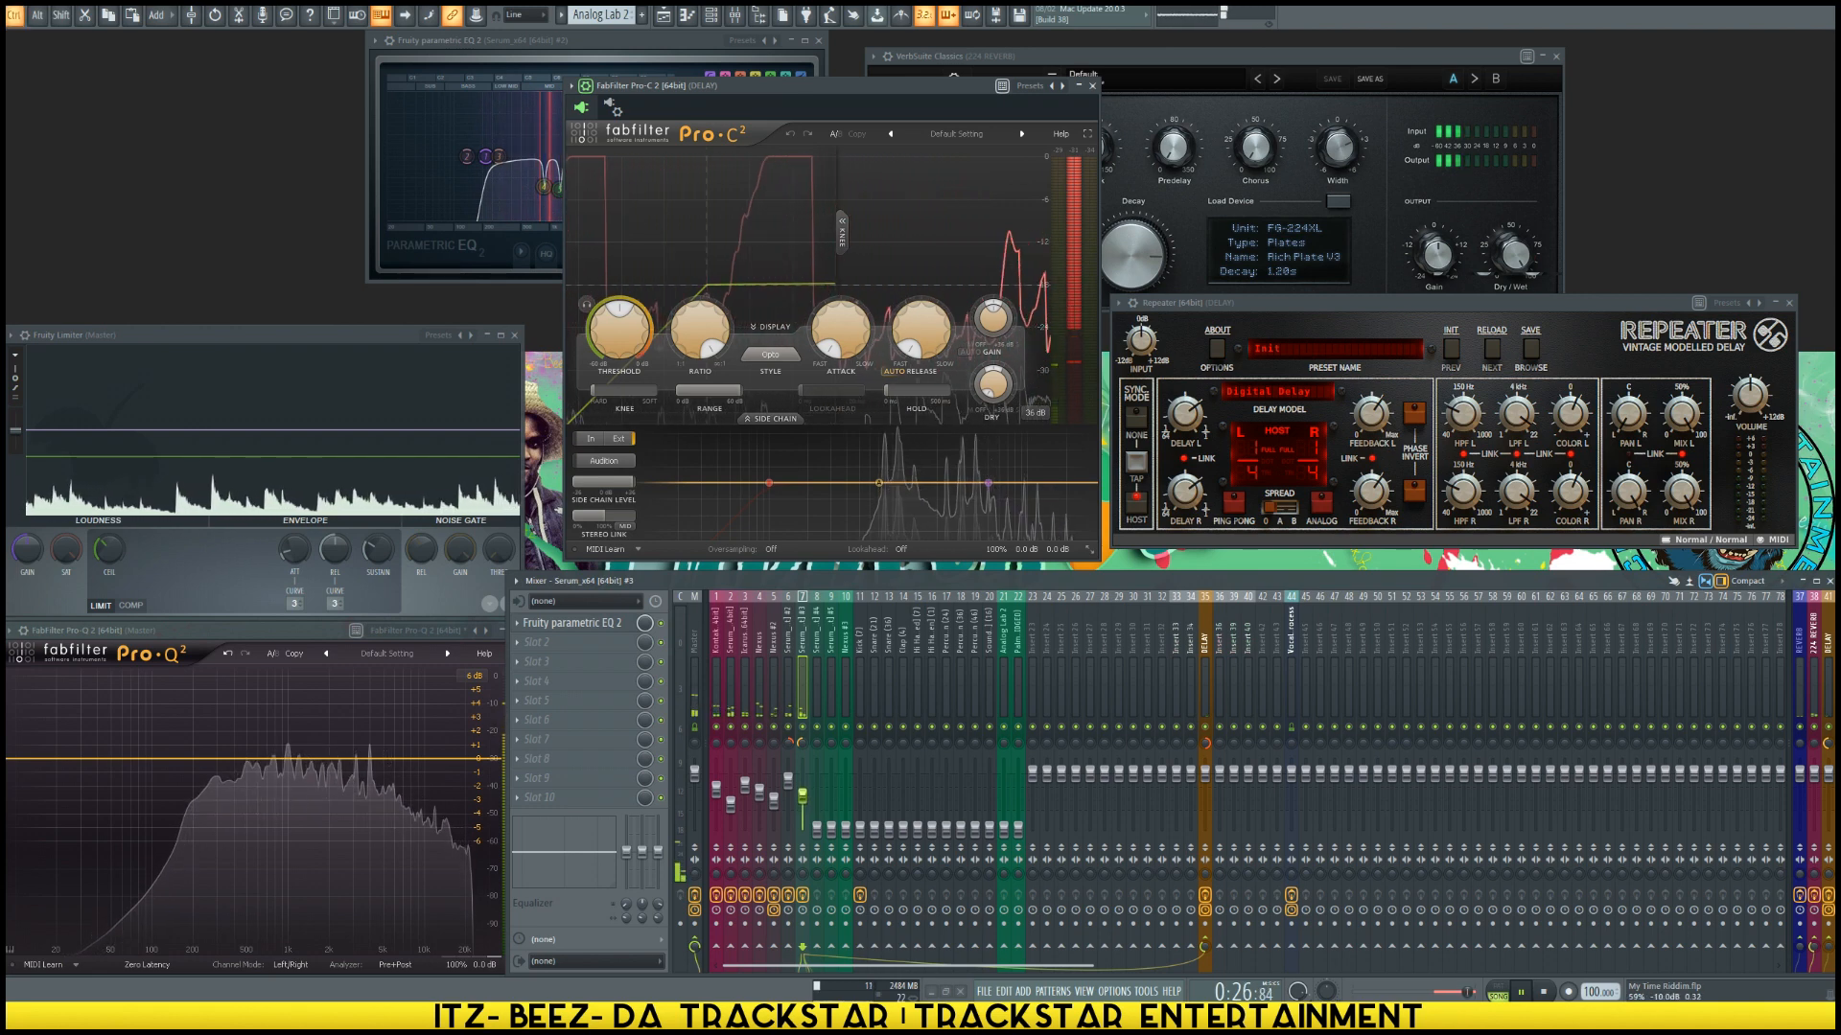
{"action": "left_click", "coordinate": [788, 781]}
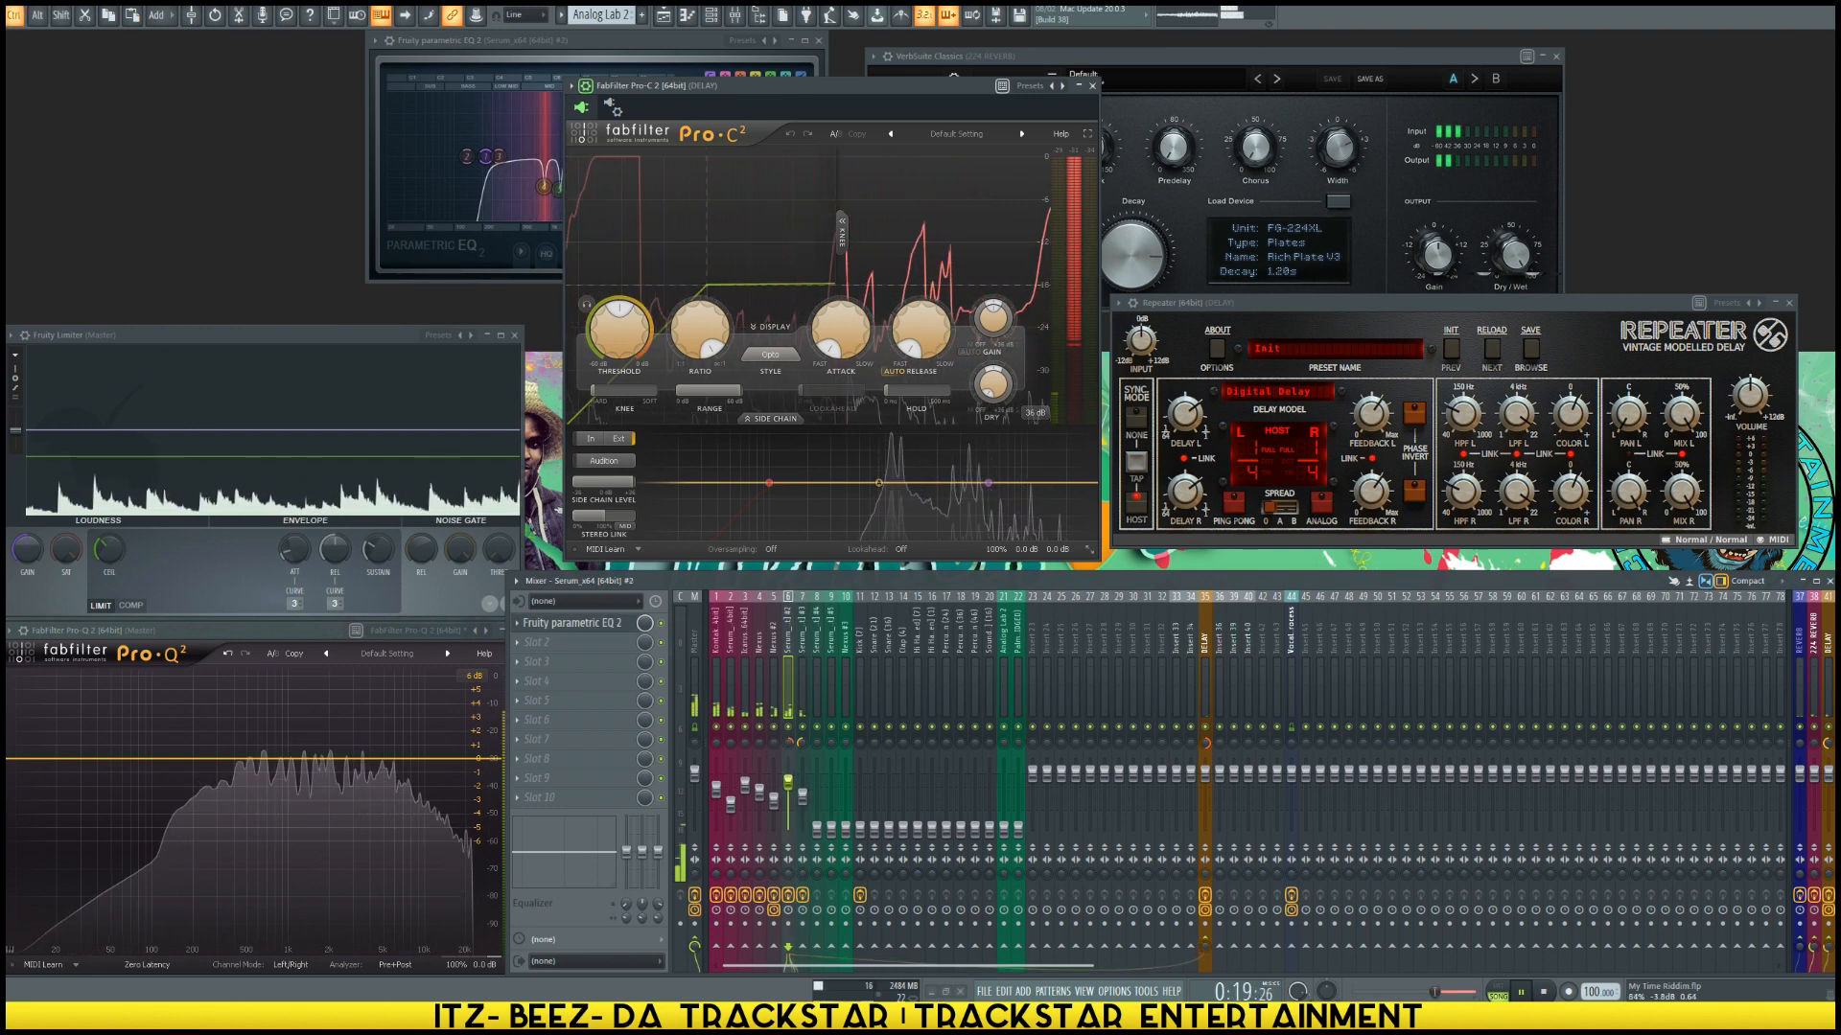
{"action": "left_click", "coordinate": [802, 793]}
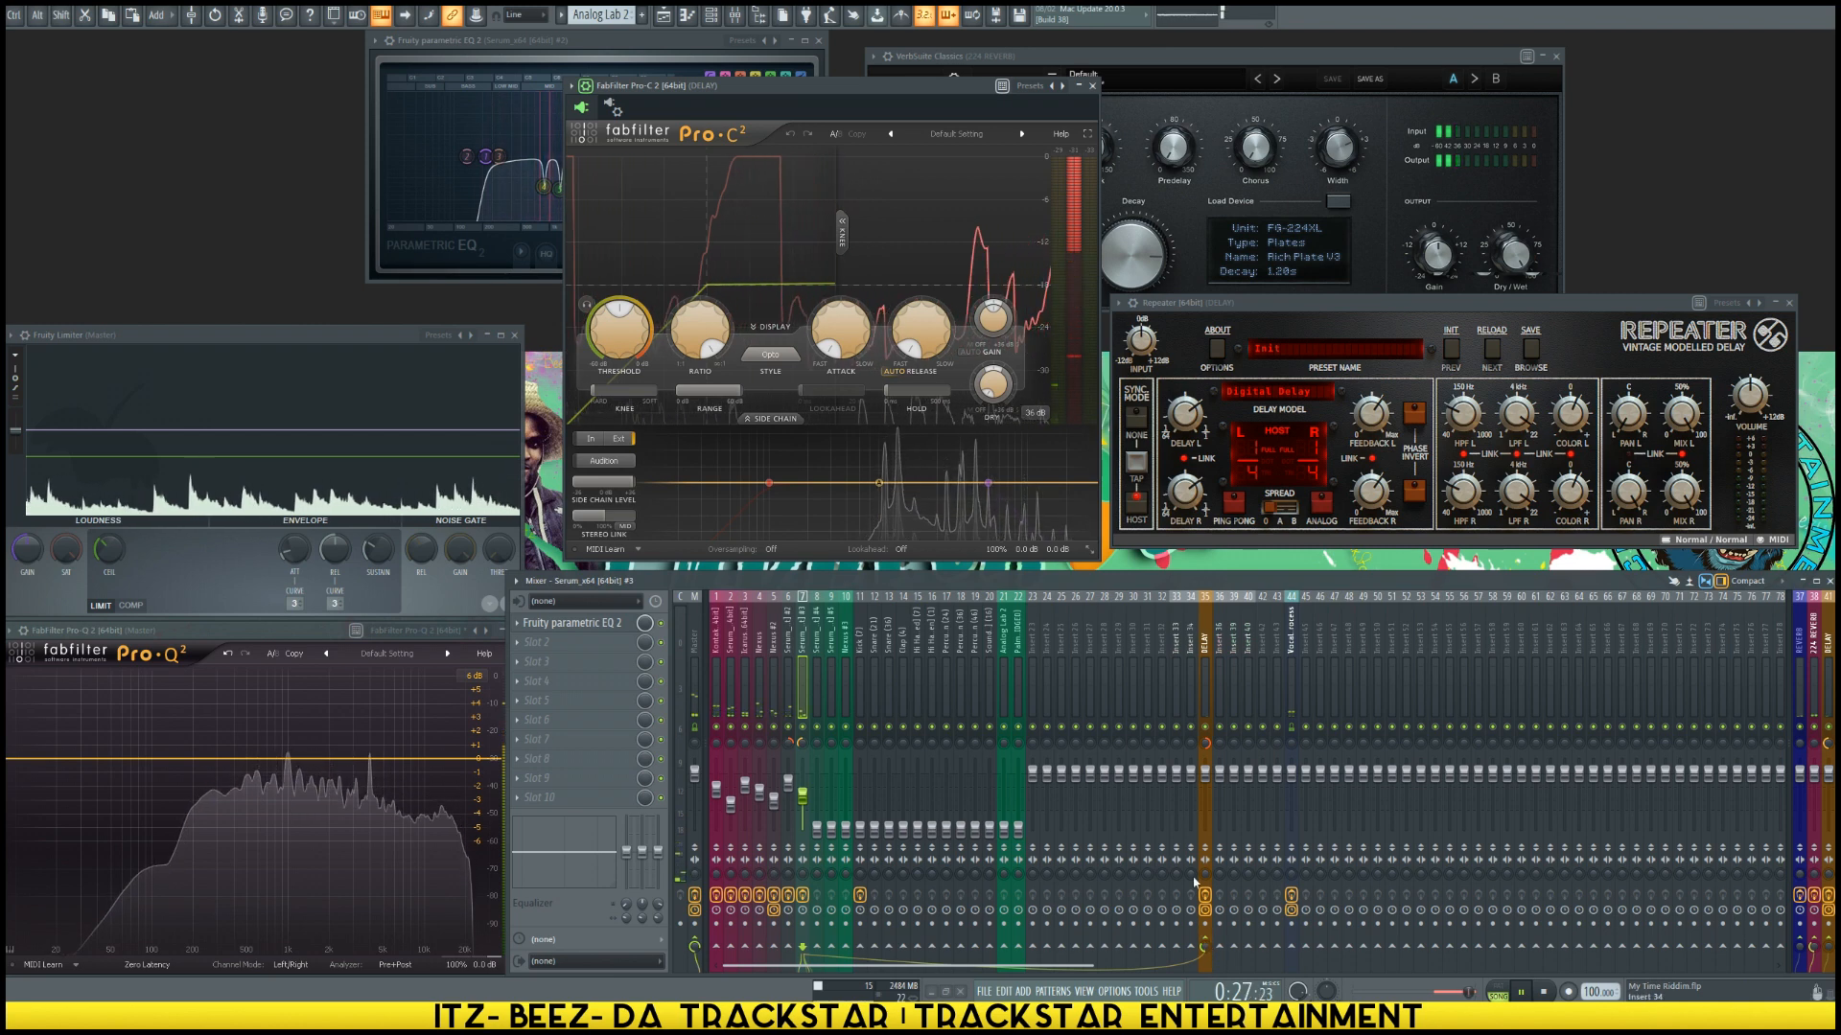
Step: Move the insert 35 DELAY track right in the mixer, past the vocal track
{"action": "left_click", "coordinate": [1206, 679]}
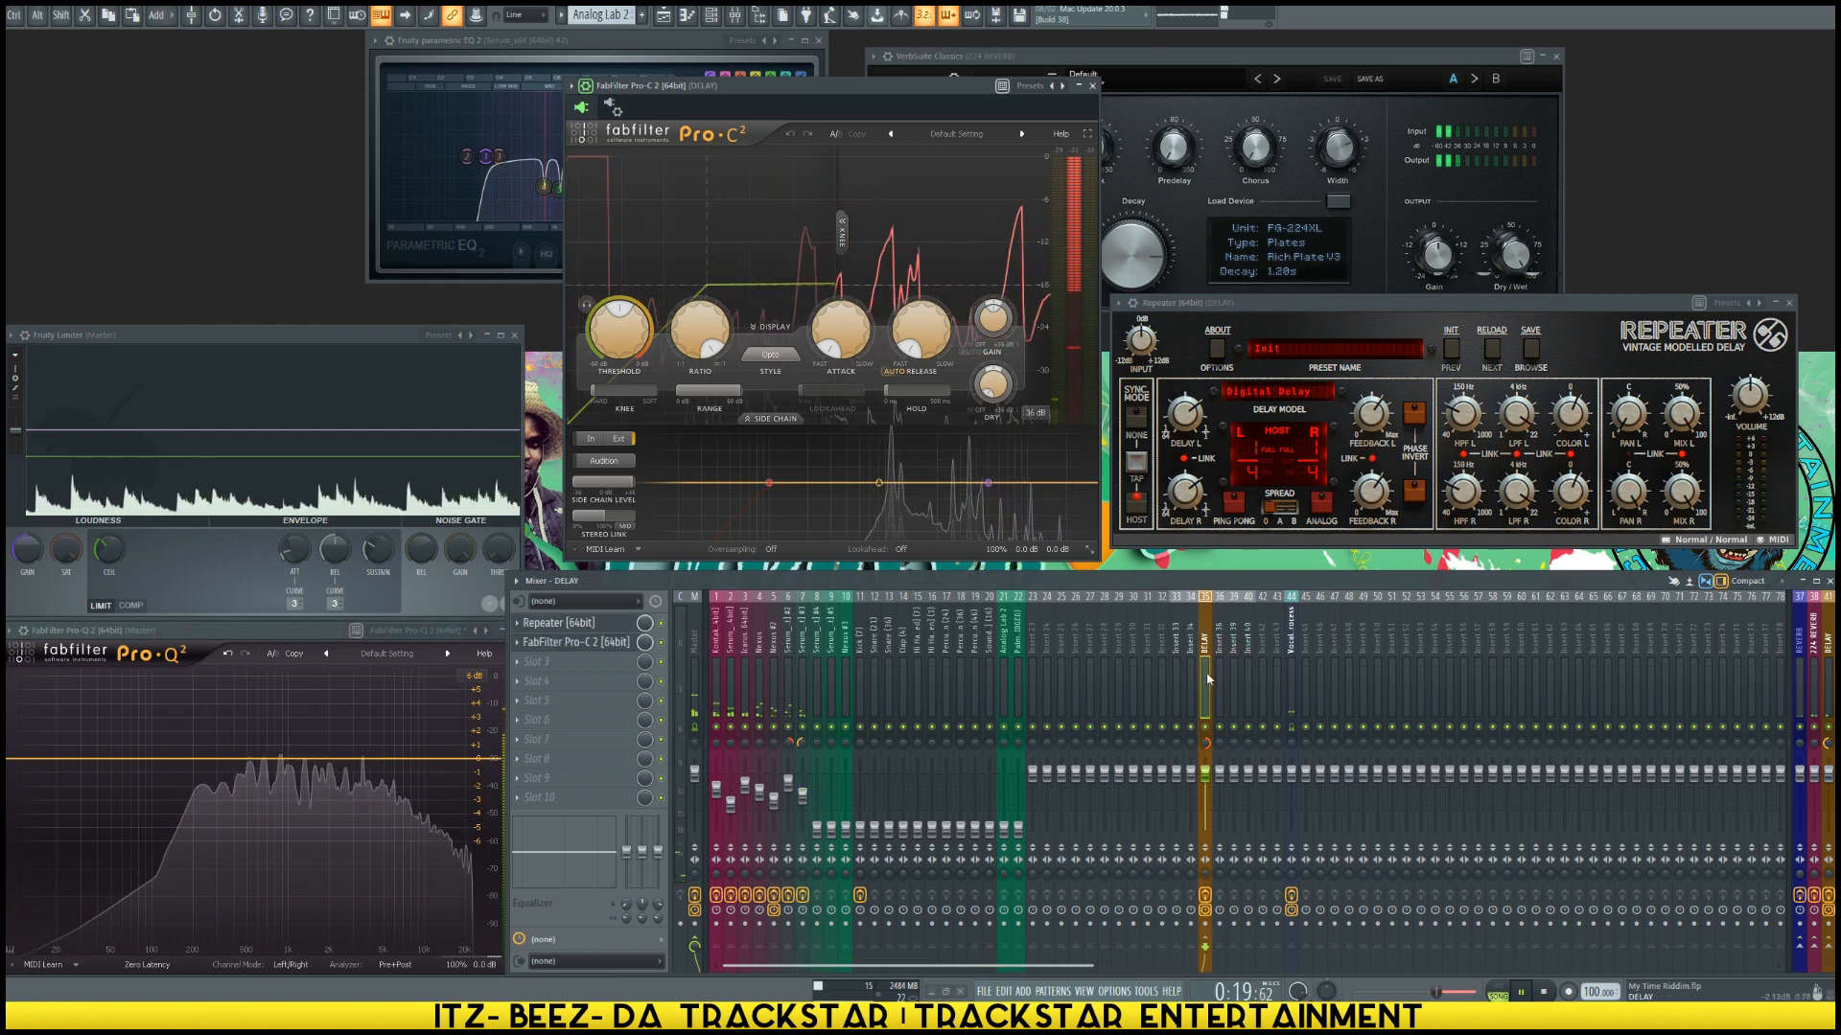
{"action": "key", "text": "alt+Right"}
{"action": "key", "text": "alt+Right"}
{"action": "key", "text": "alt+Right"}
{"action": "key", "text": "alt+Right"}
{"action": "key", "text": "alt+Right"}
{"action": "key", "text": "alt+Right"}
{"action": "key", "text": "alt+Right"}
{"action": "key", "text": "alt+Right"}
{"action": "key", "text": "alt+Right"}
{"action": "key", "text": "alt+Right"}
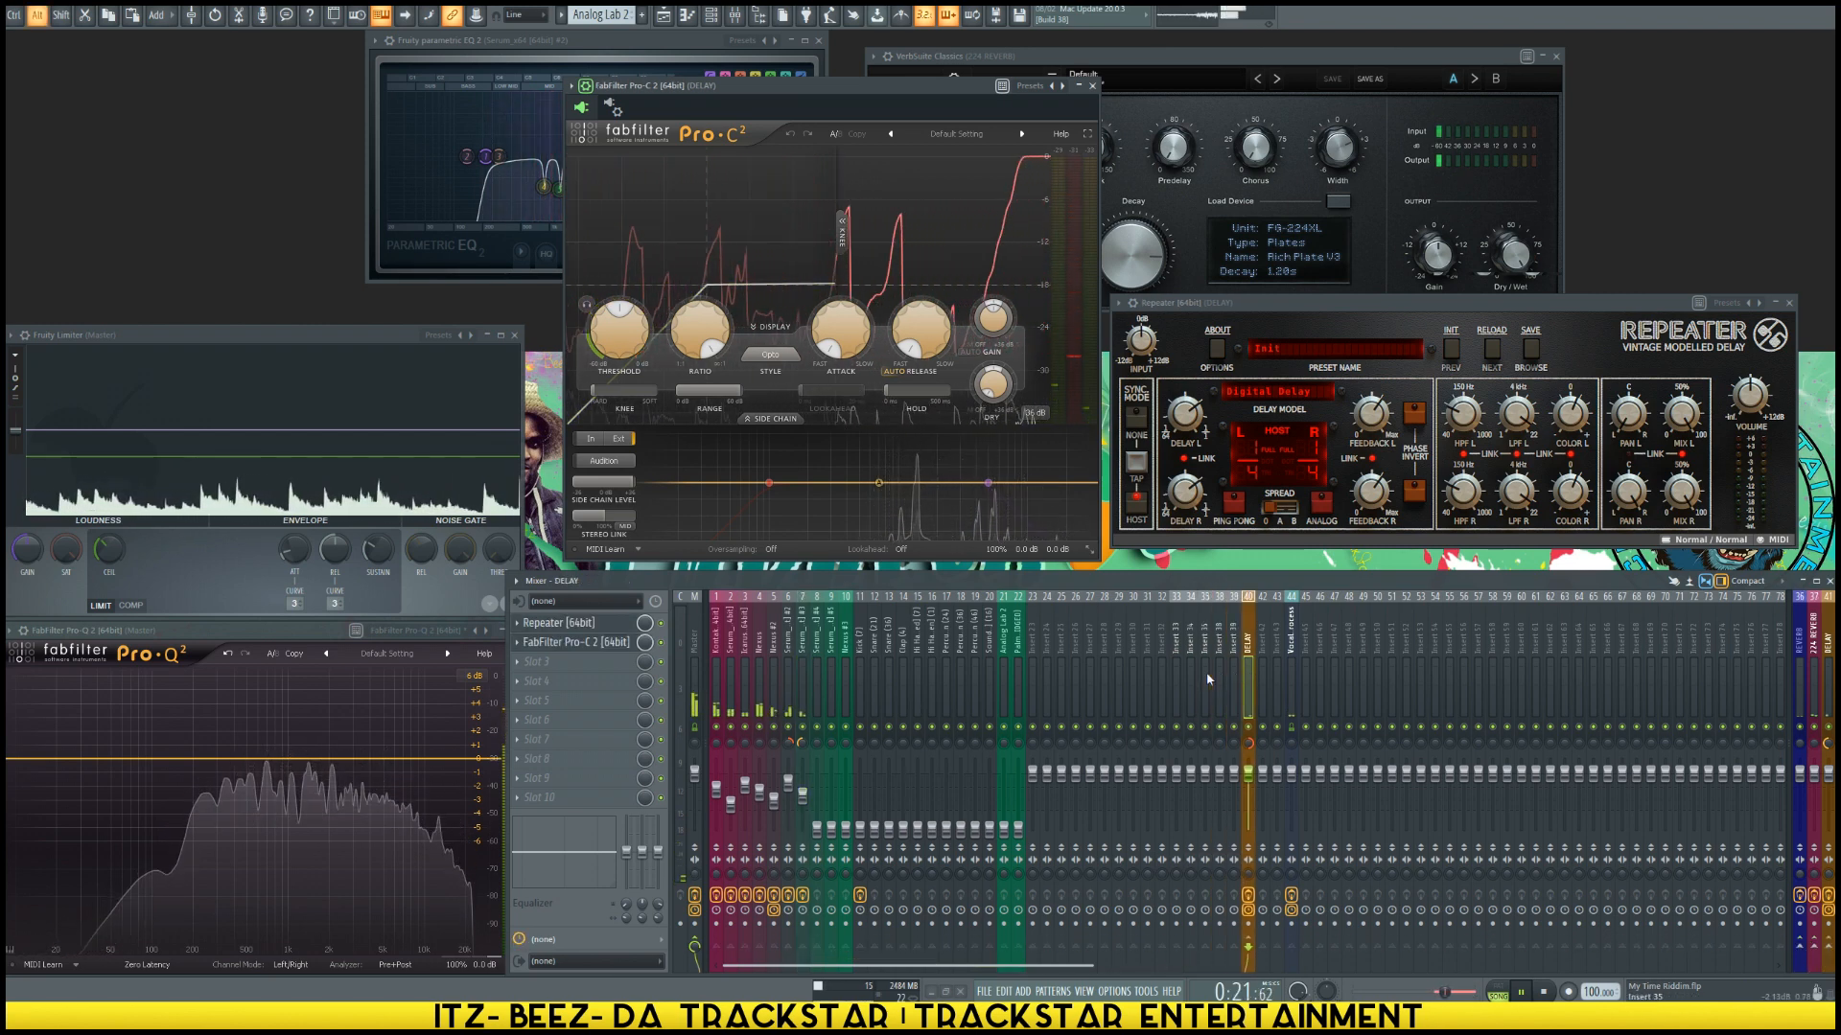
{"action": "key", "text": "alt+Right"}
{"action": "key", "text": "alt+Right"}
{"action": "key", "text": "alt+Right"}
{"action": "key", "text": "alt+Right"}
{"action": "key", "text": "alt+Right"}
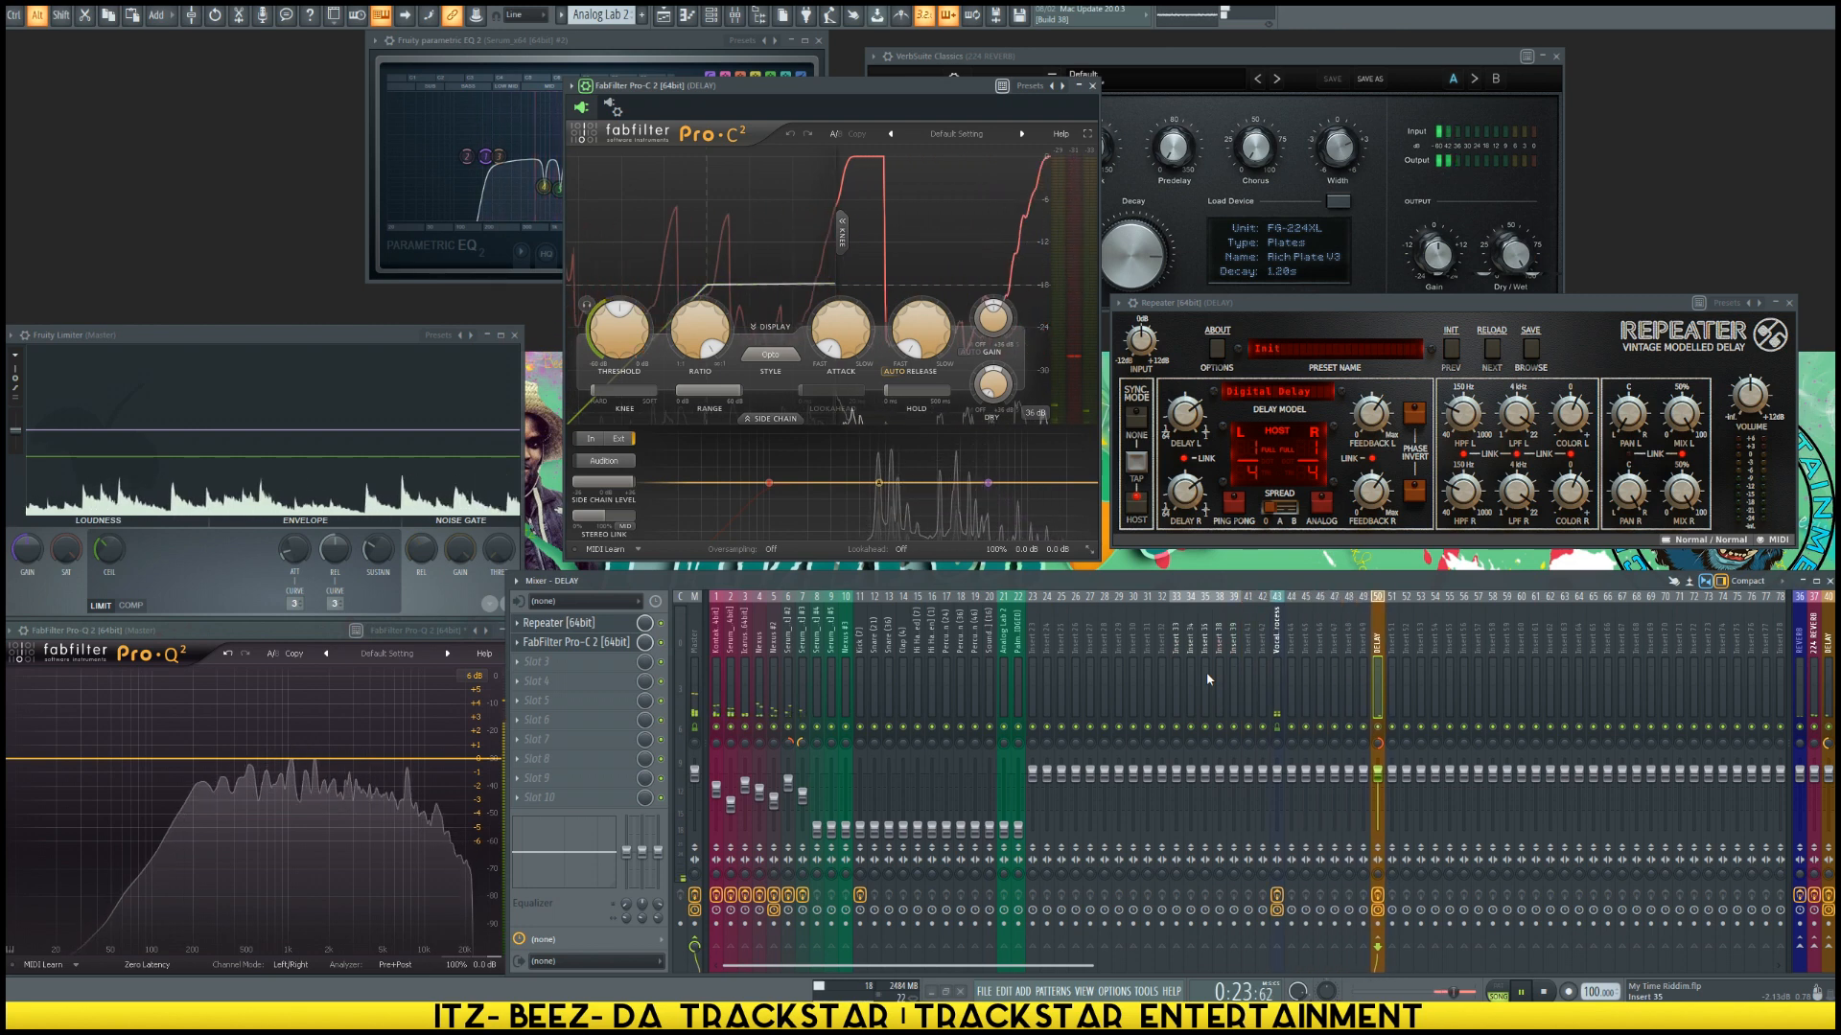
Step: Dock the REVERB and 224 REVERB tracks to the middle section of the mixer
{"action": "left_click", "coordinate": [1805, 641]}
{"action": "right_click", "coordinate": [1805, 641]}
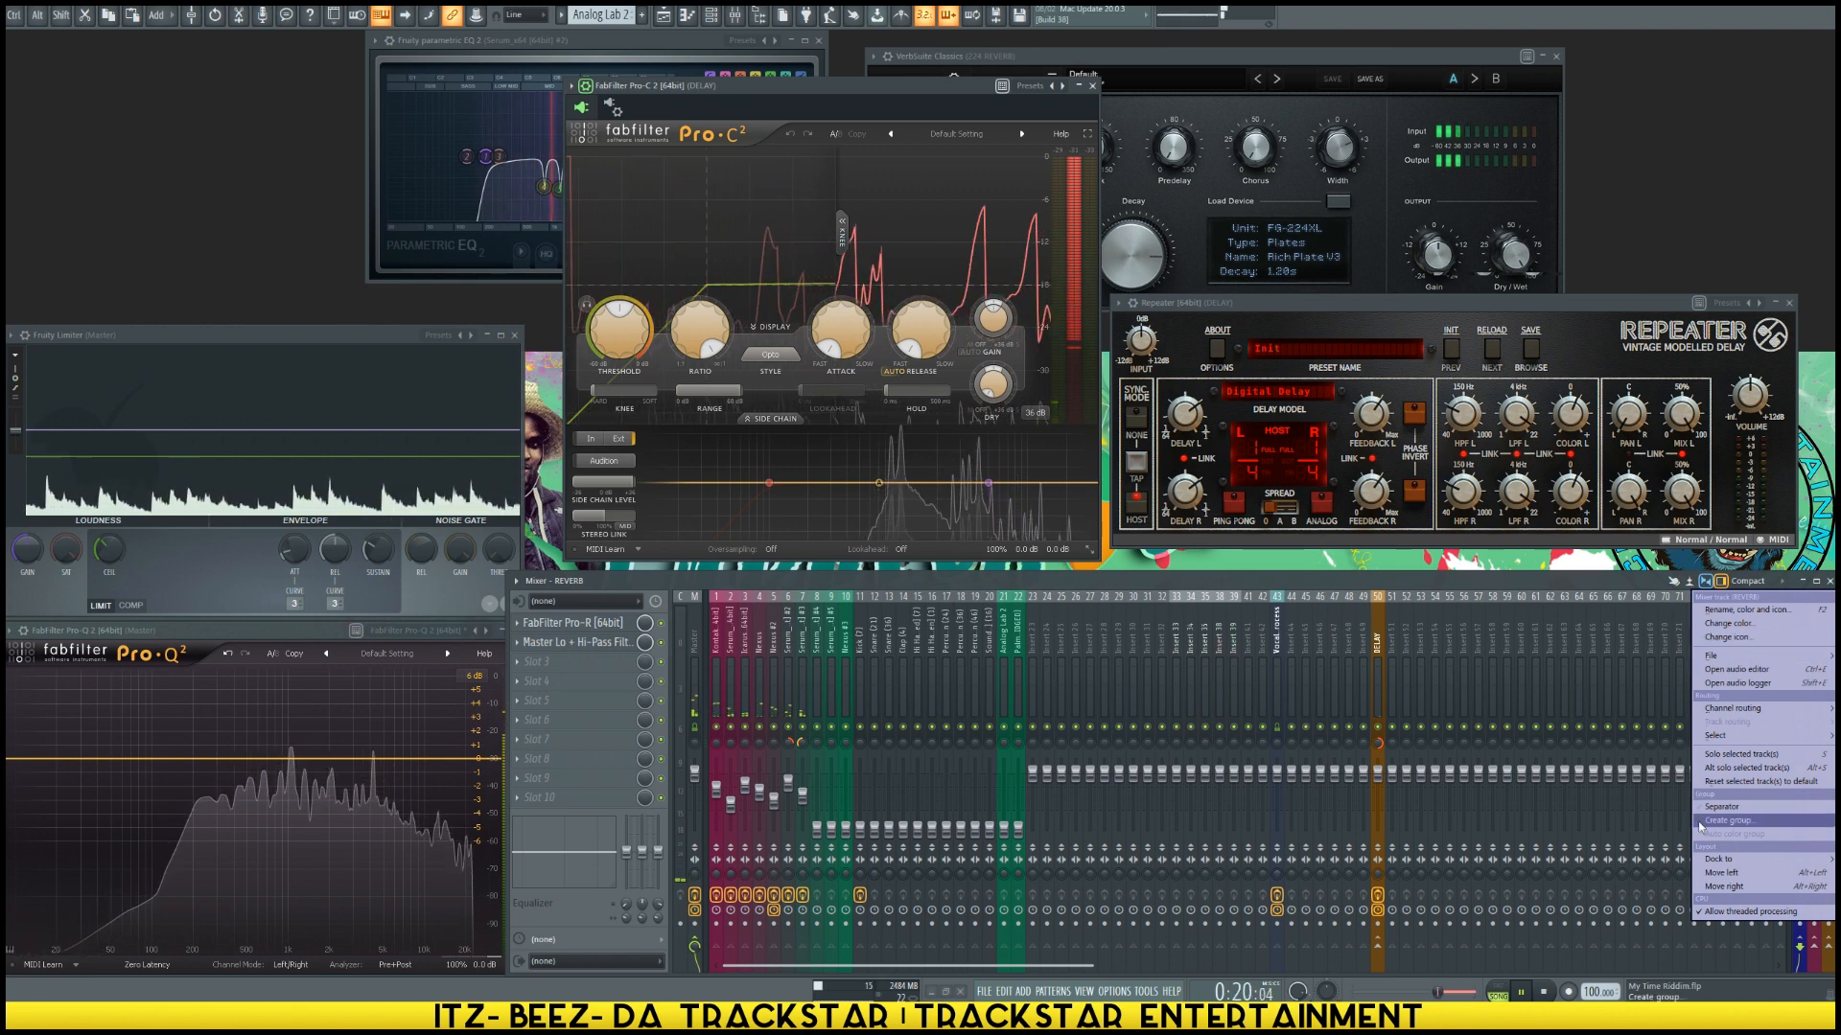
{"action": "mouse_move", "coordinate": [1741, 861]}
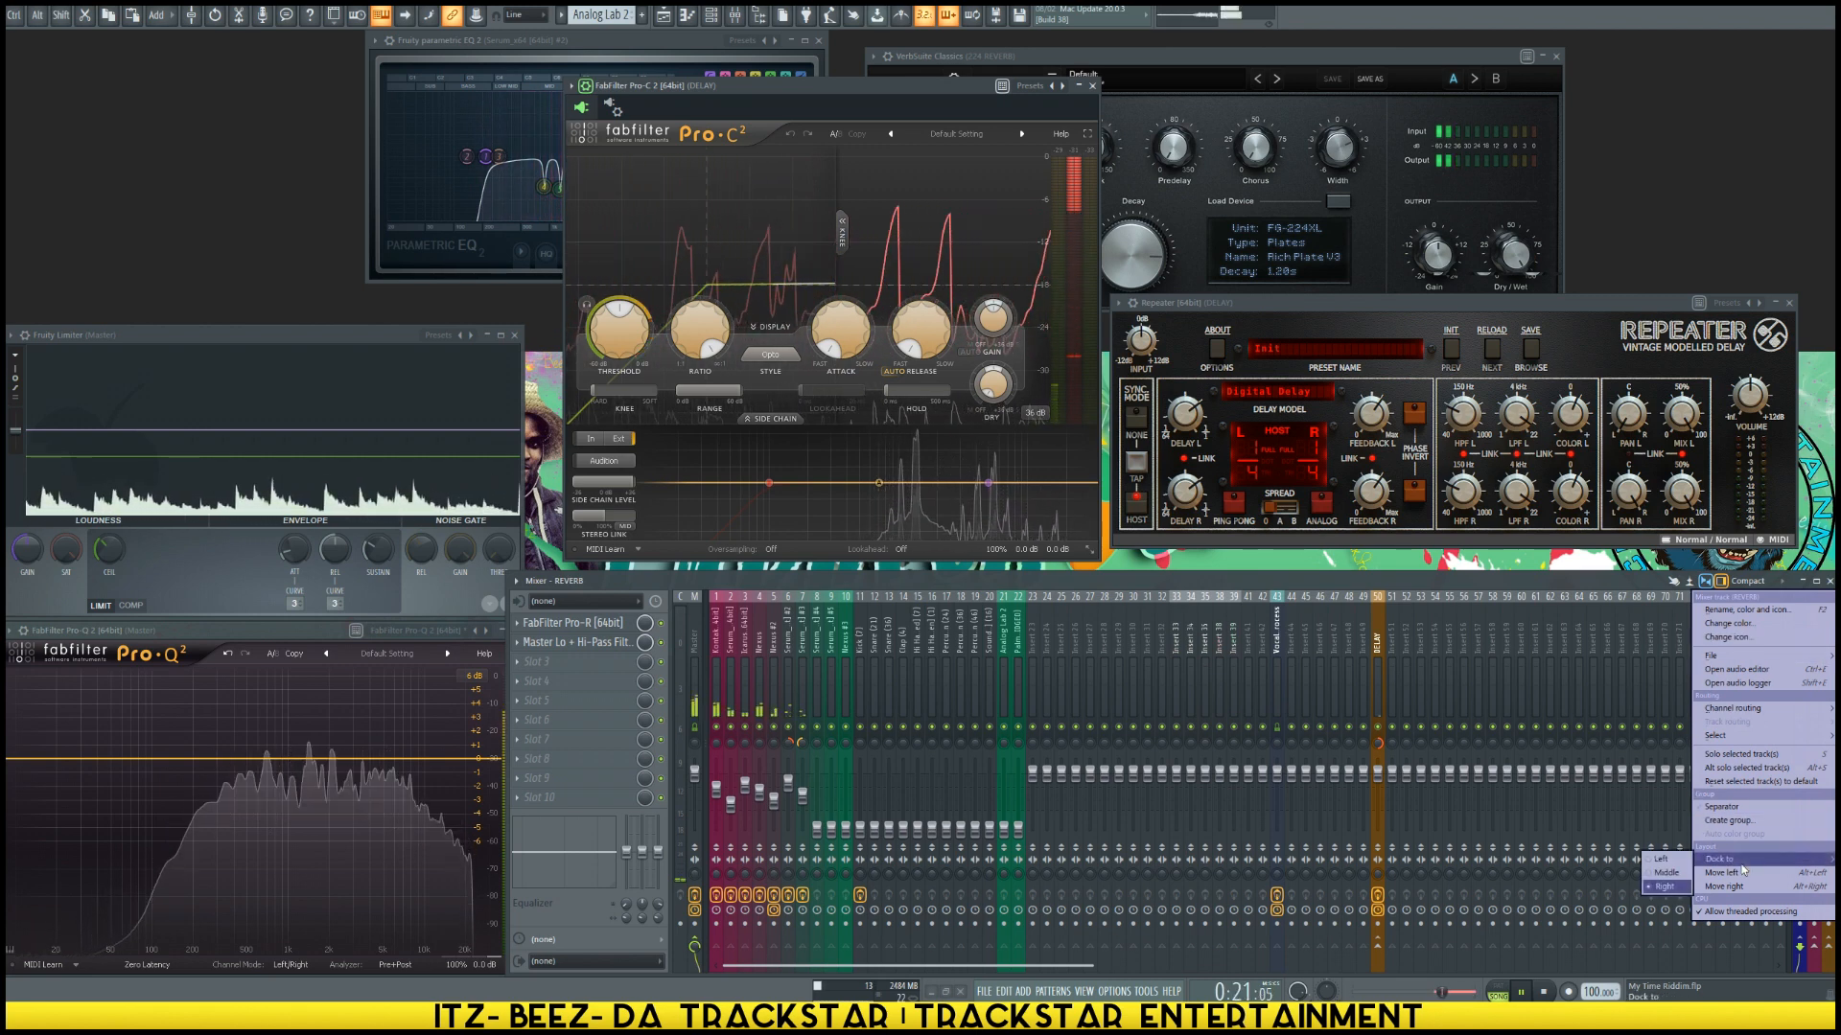
{"action": "left_click", "coordinate": [1665, 873]}
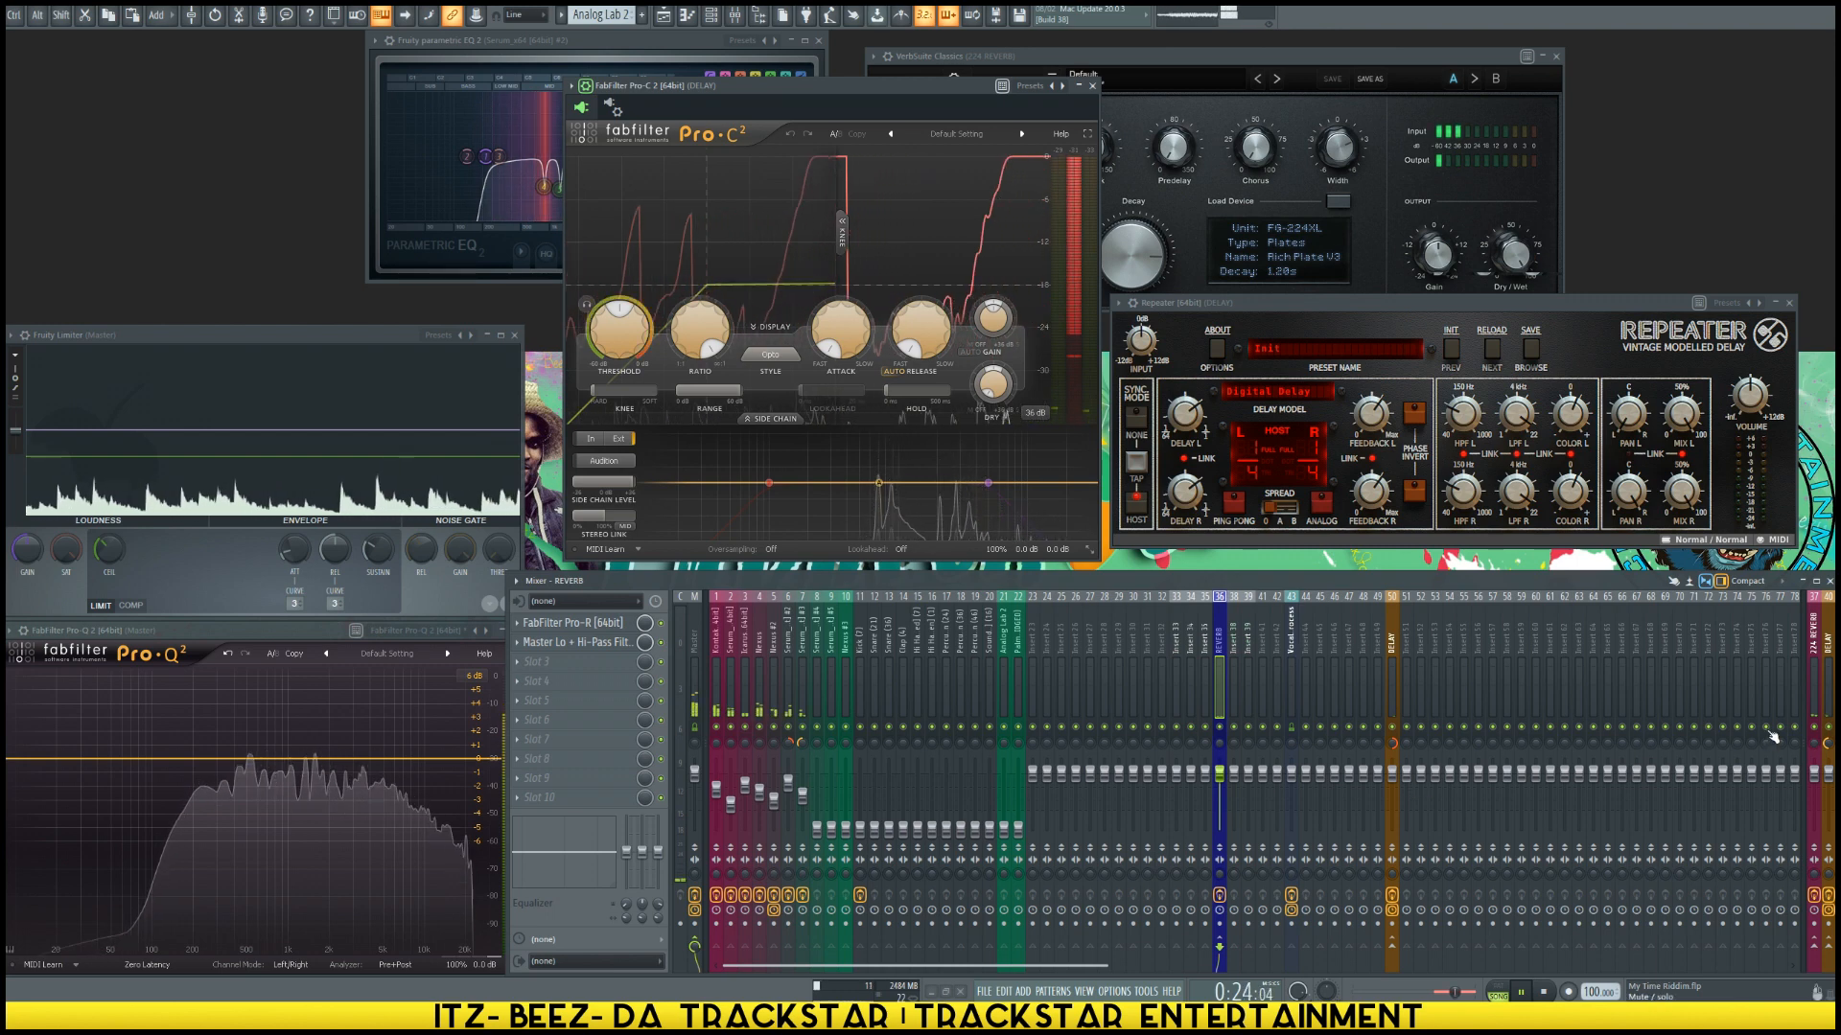
{"action": "left_click", "coordinate": [1813, 595]}
{"action": "right_click", "coordinate": [1813, 594]}
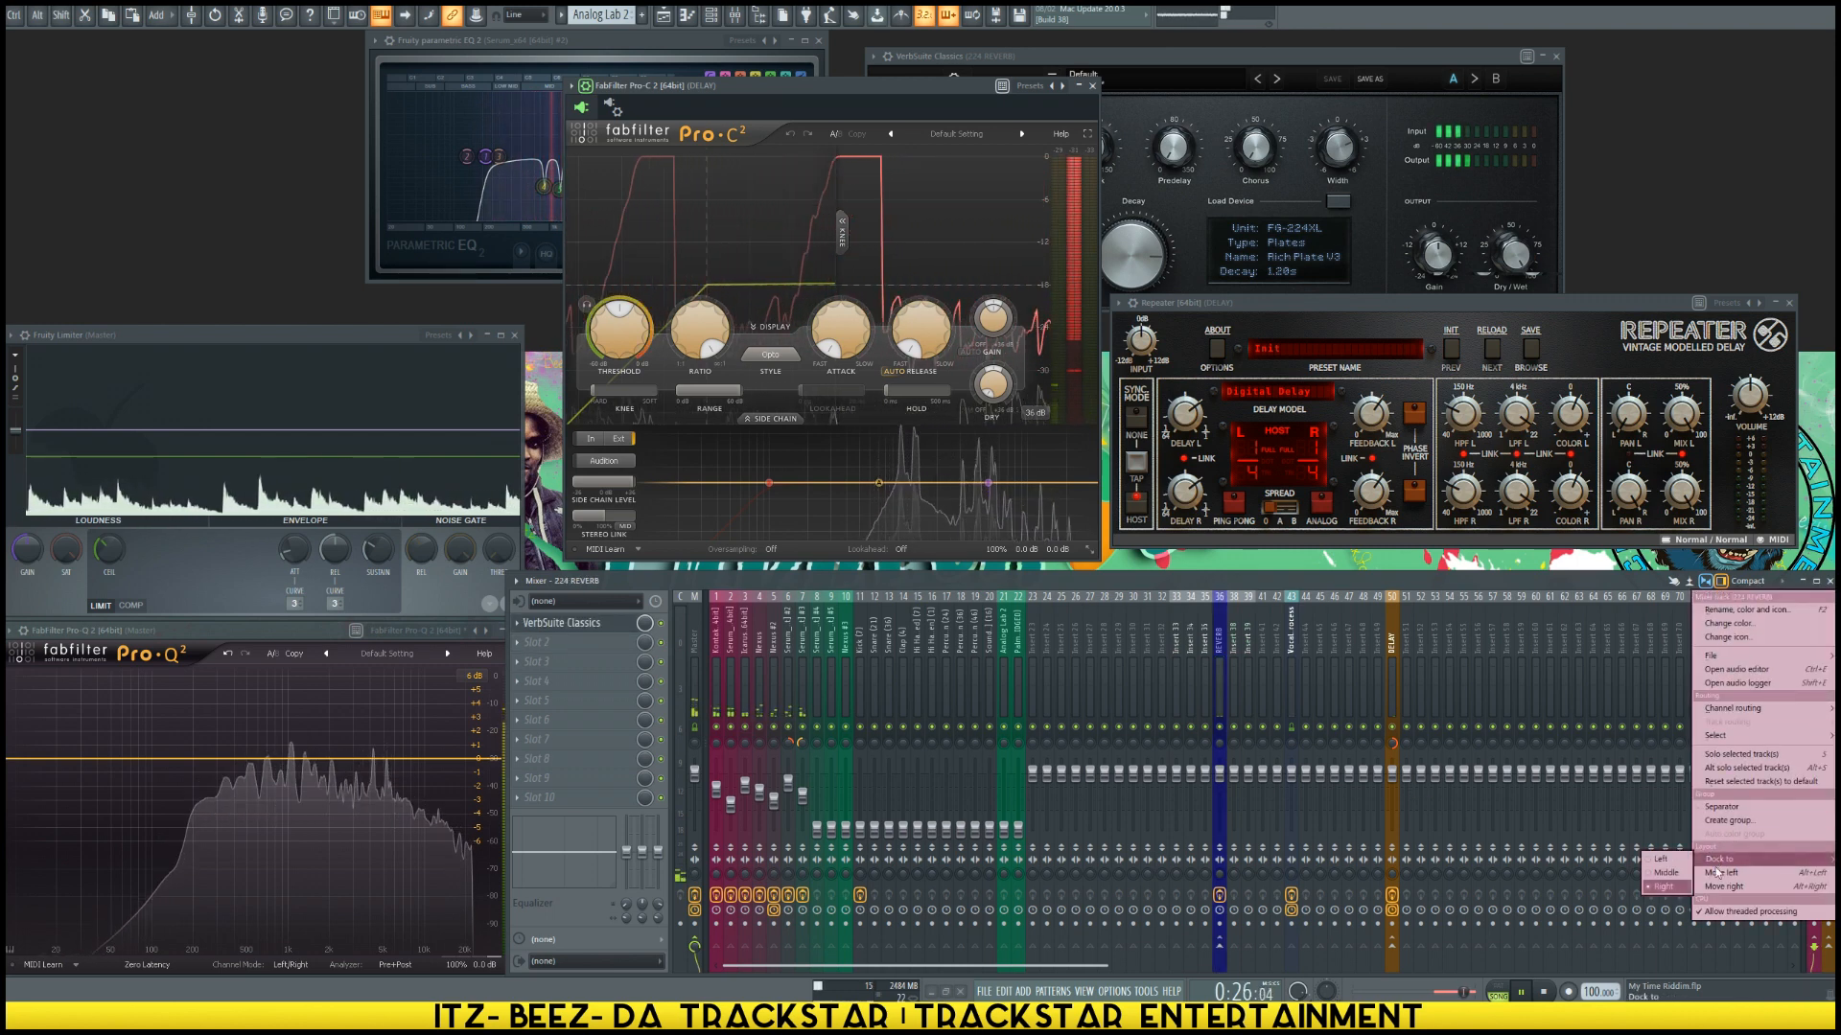
{"action": "mouse_move", "coordinate": [1723, 861]}
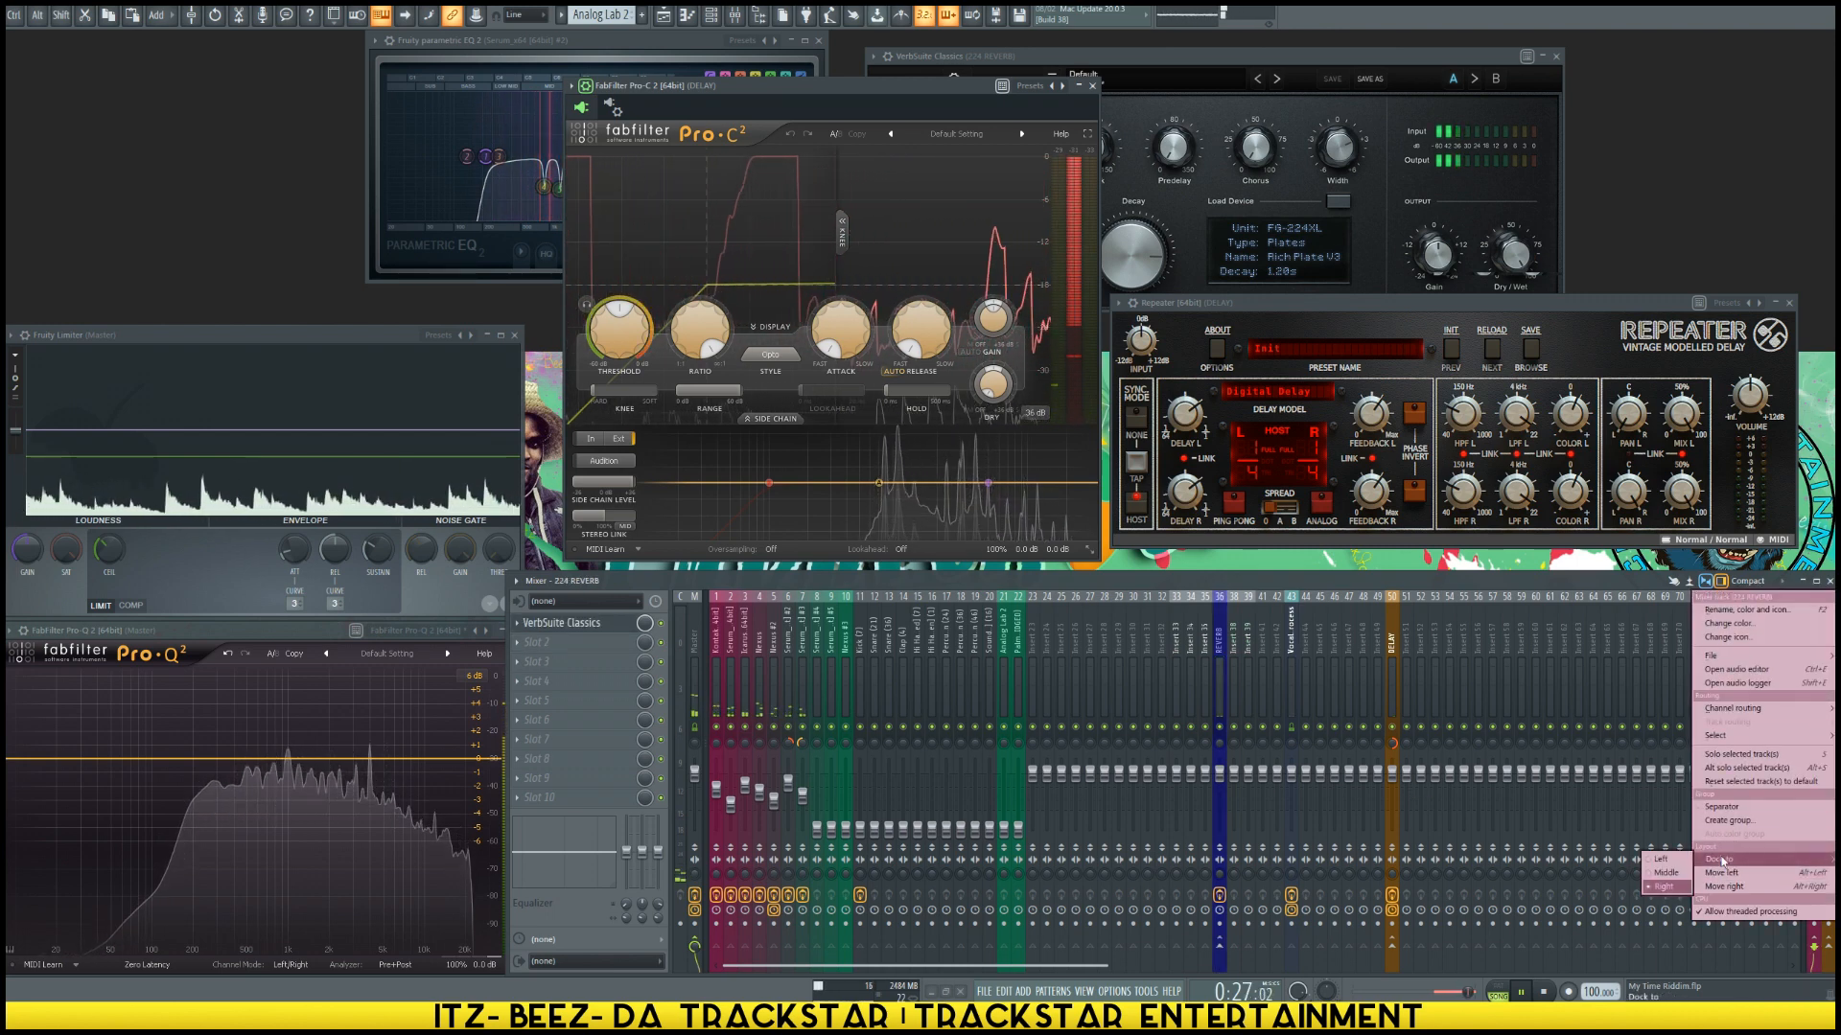
{"action": "left_click", "coordinate": [1668, 874]}
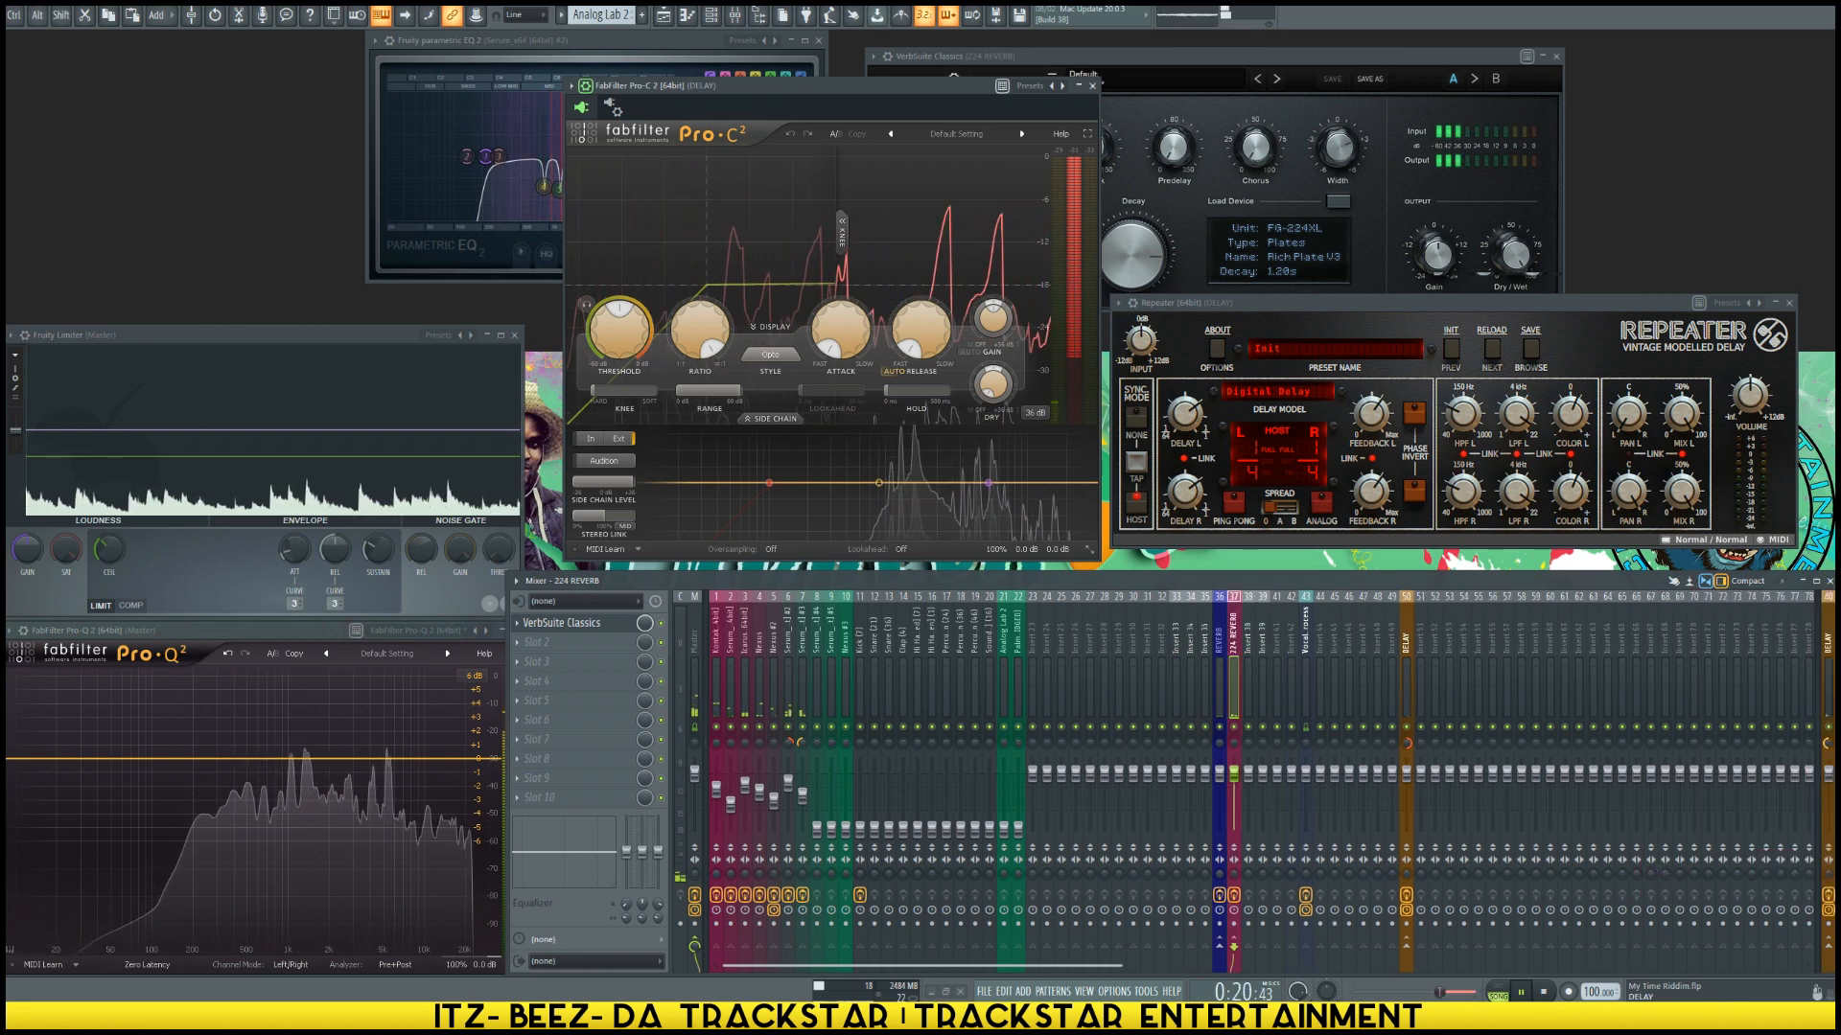
Step: Dock the remaining right-docked DELAY track to the middle section of the mixer
{"action": "left_click", "coordinate": [1828, 672]}
{"action": "right_click", "coordinate": [1828, 672]}
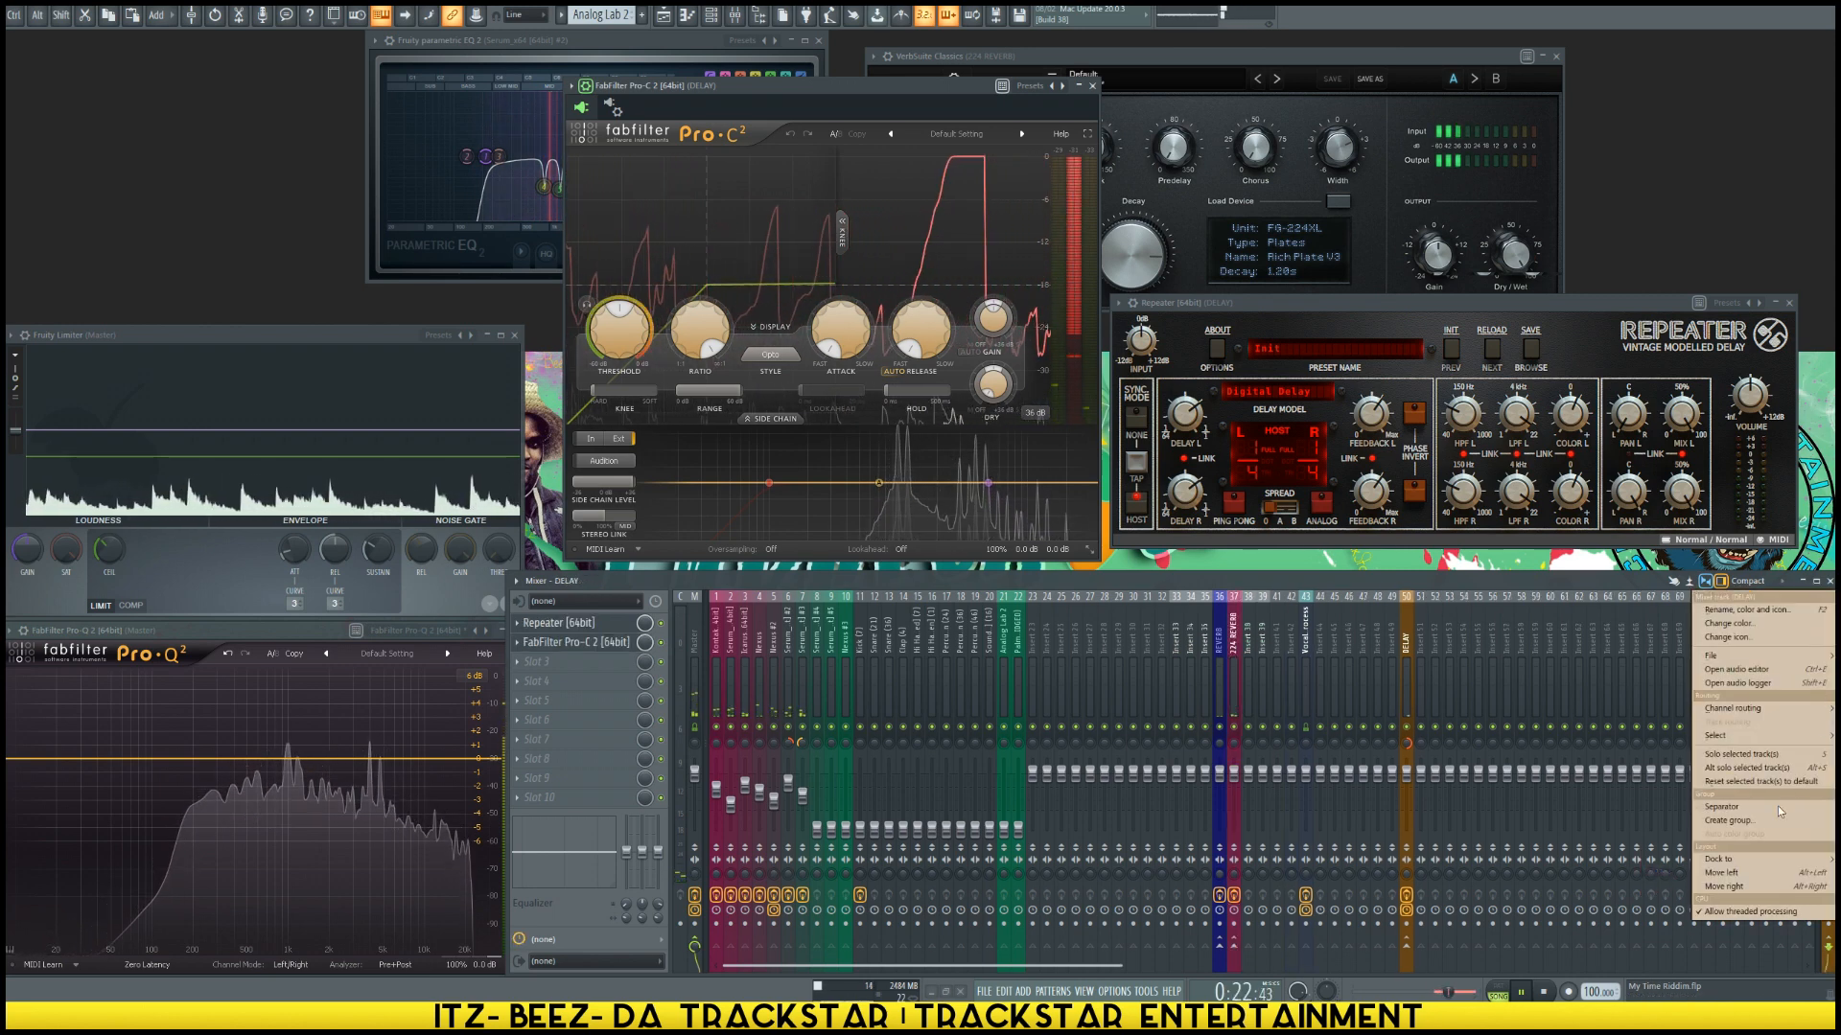
{"action": "mouse_move", "coordinate": [1721, 860]}
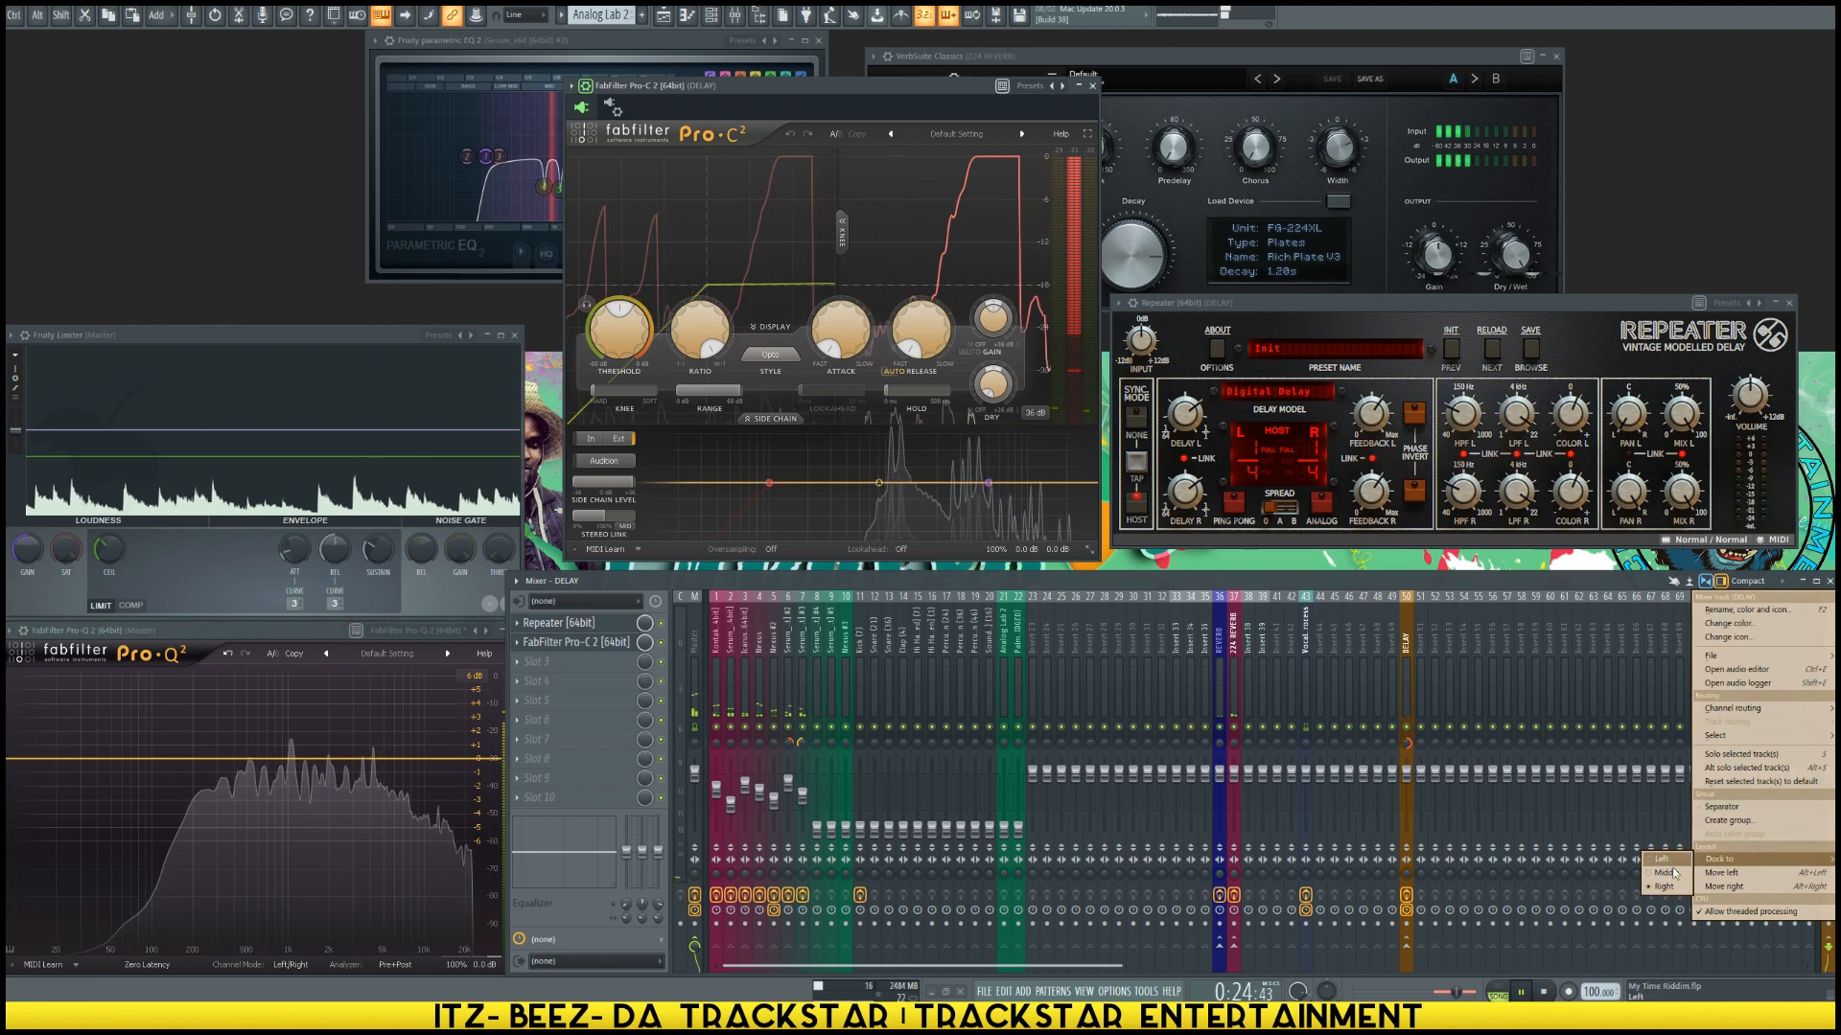
{"action": "left_click", "coordinate": [1668, 874]}
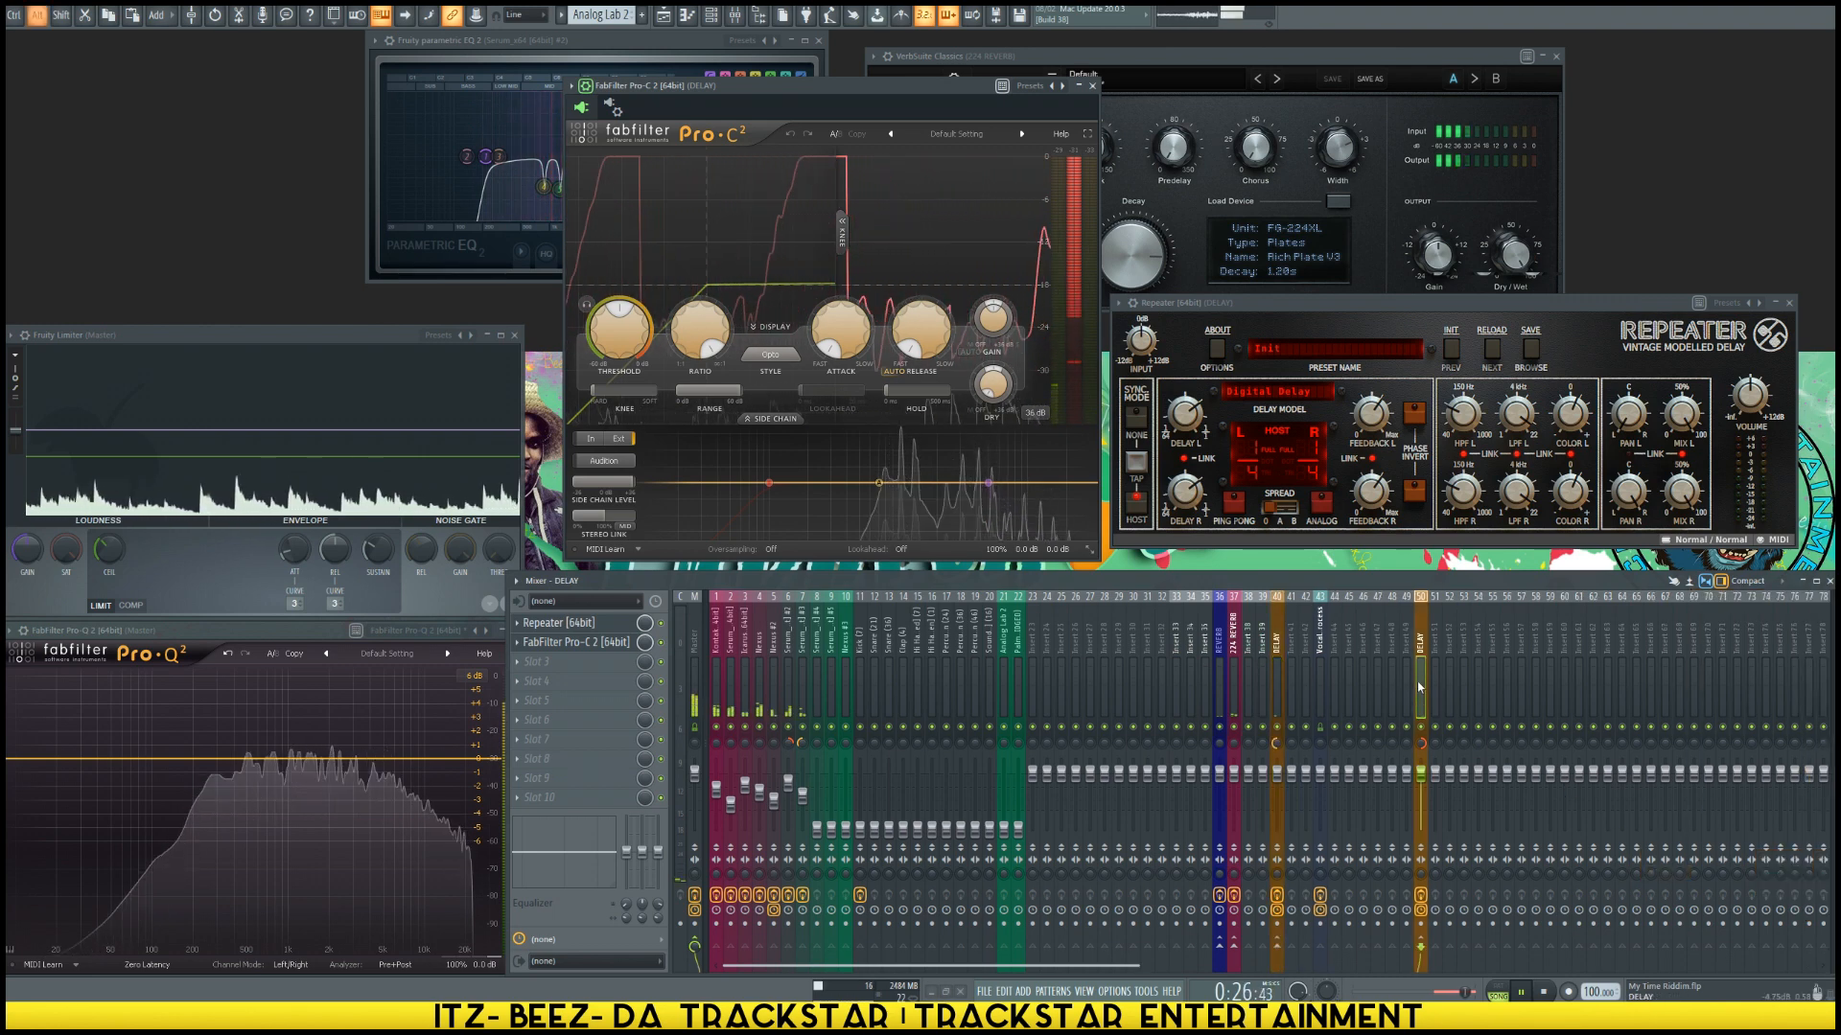
Step: Move both DELAY tracks left until they sit side by side directly after the 224 REVERB track
{"action": "key", "text": "alt+Left"}
{"action": "key", "text": "alt+Left"}
{"action": "key", "text": "alt+Left"}
{"action": "key", "text": "alt+Left"}
{"action": "key", "text": "alt+Left"}
{"action": "key", "text": "alt+Left"}
{"action": "key", "text": "alt+Left"}
{"action": "key", "text": "alt+Left"}
{"action": "key", "text": "alt+Left"}
{"action": "key", "text": "alt+Left"}
{"action": "key", "text": "alt+Left"}
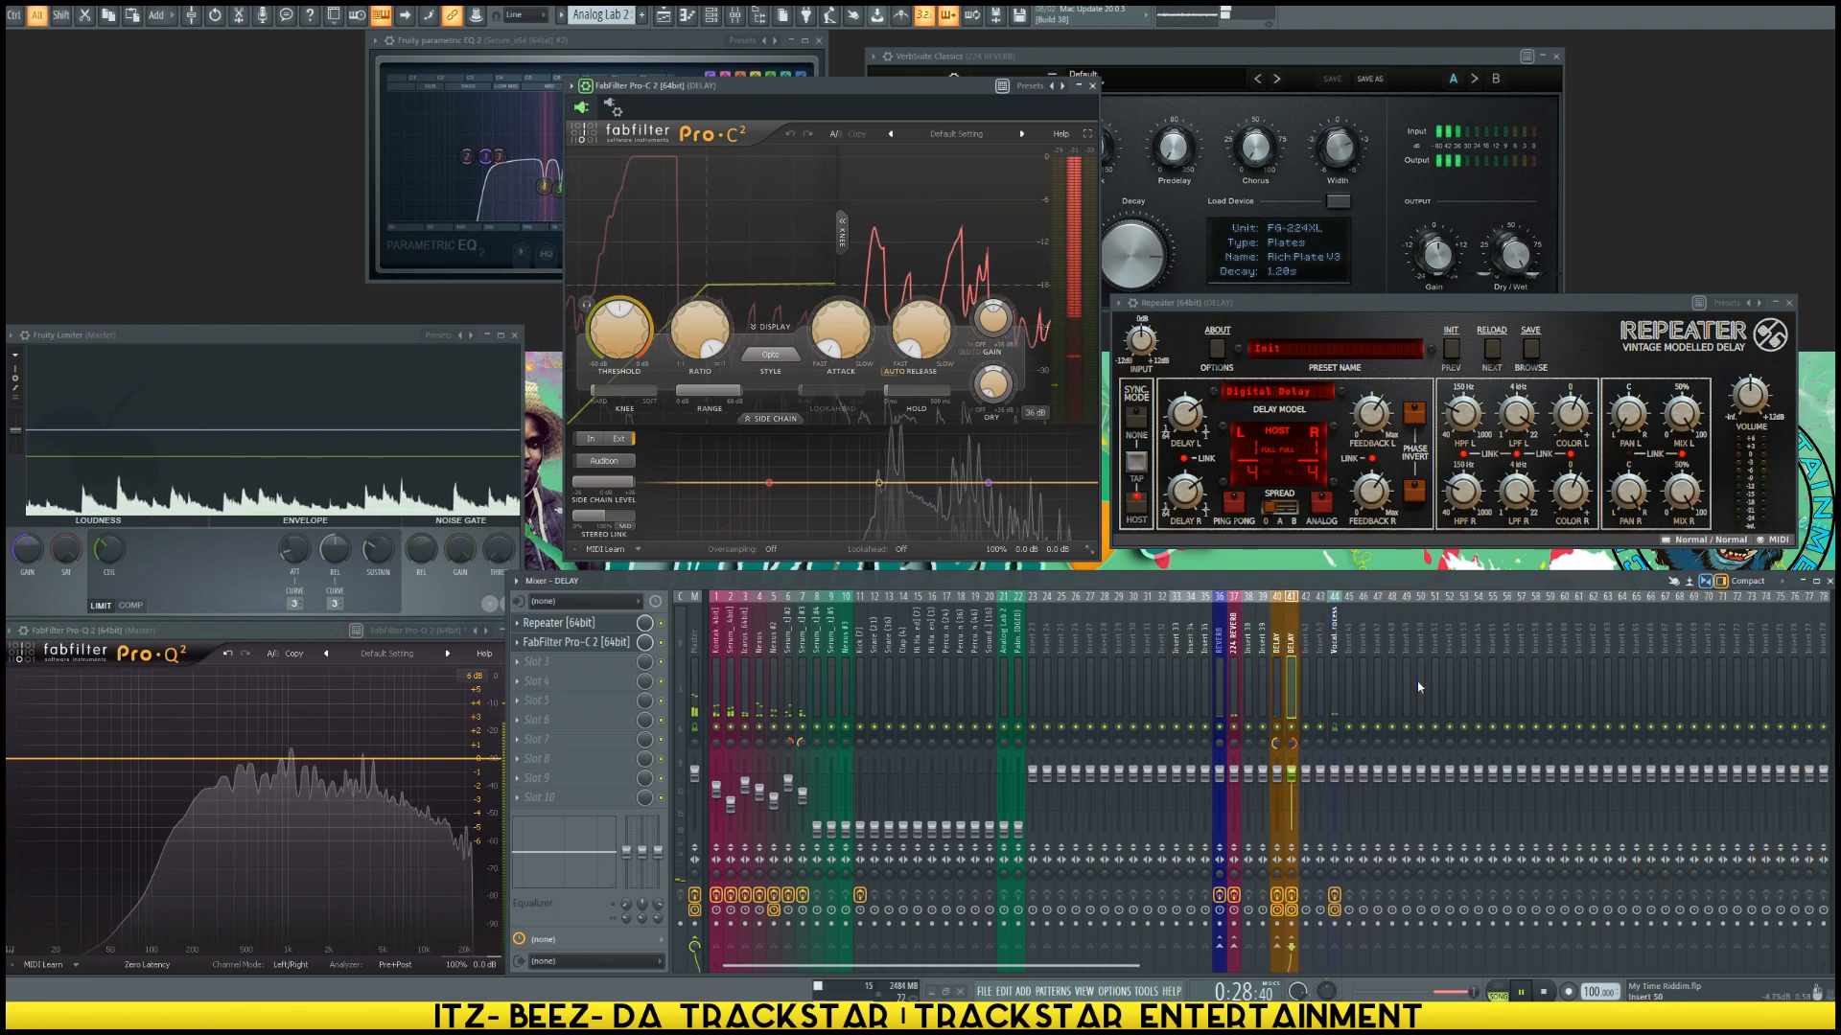
{"action": "left_click", "coordinate": [1297, 662]}
{"action": "key", "text": "alt+Left"}
{"action": "key", "text": "alt+Left"}
{"action": "key", "text": "alt+Left"}
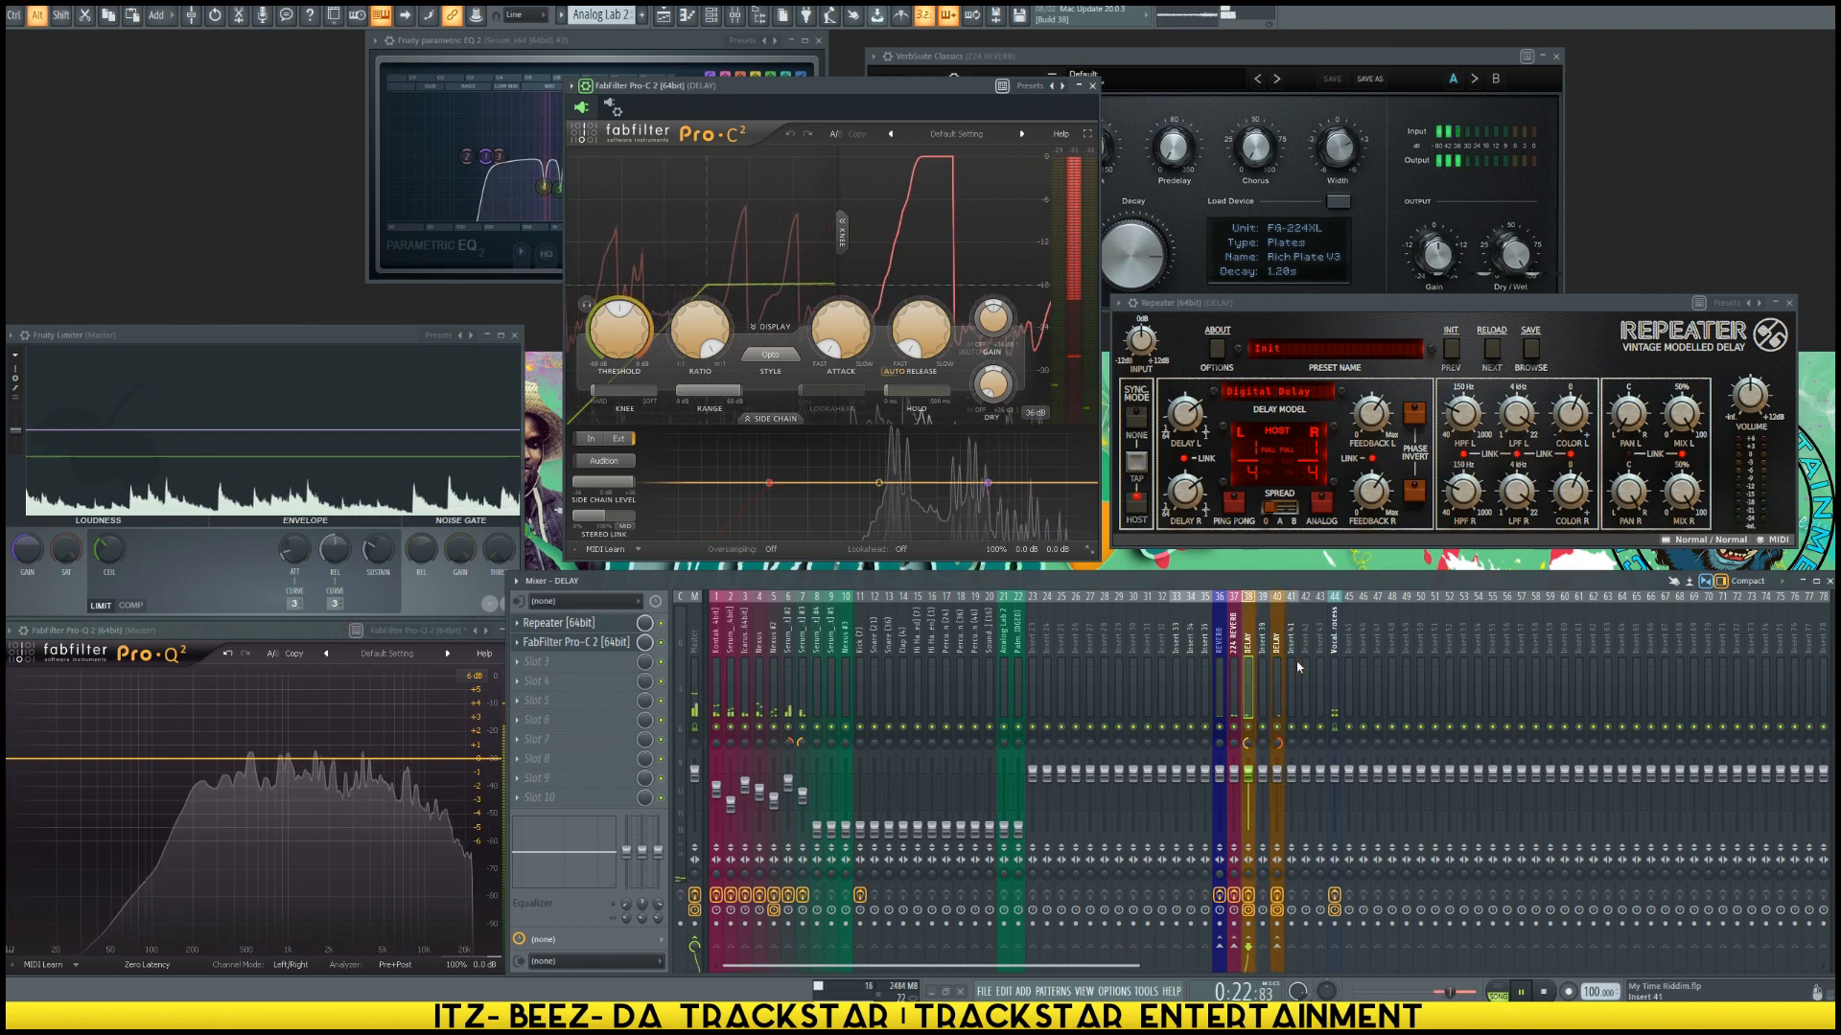
{"action": "left_click", "coordinate": [1276, 661]}
{"action": "key", "text": "alt+Left"}
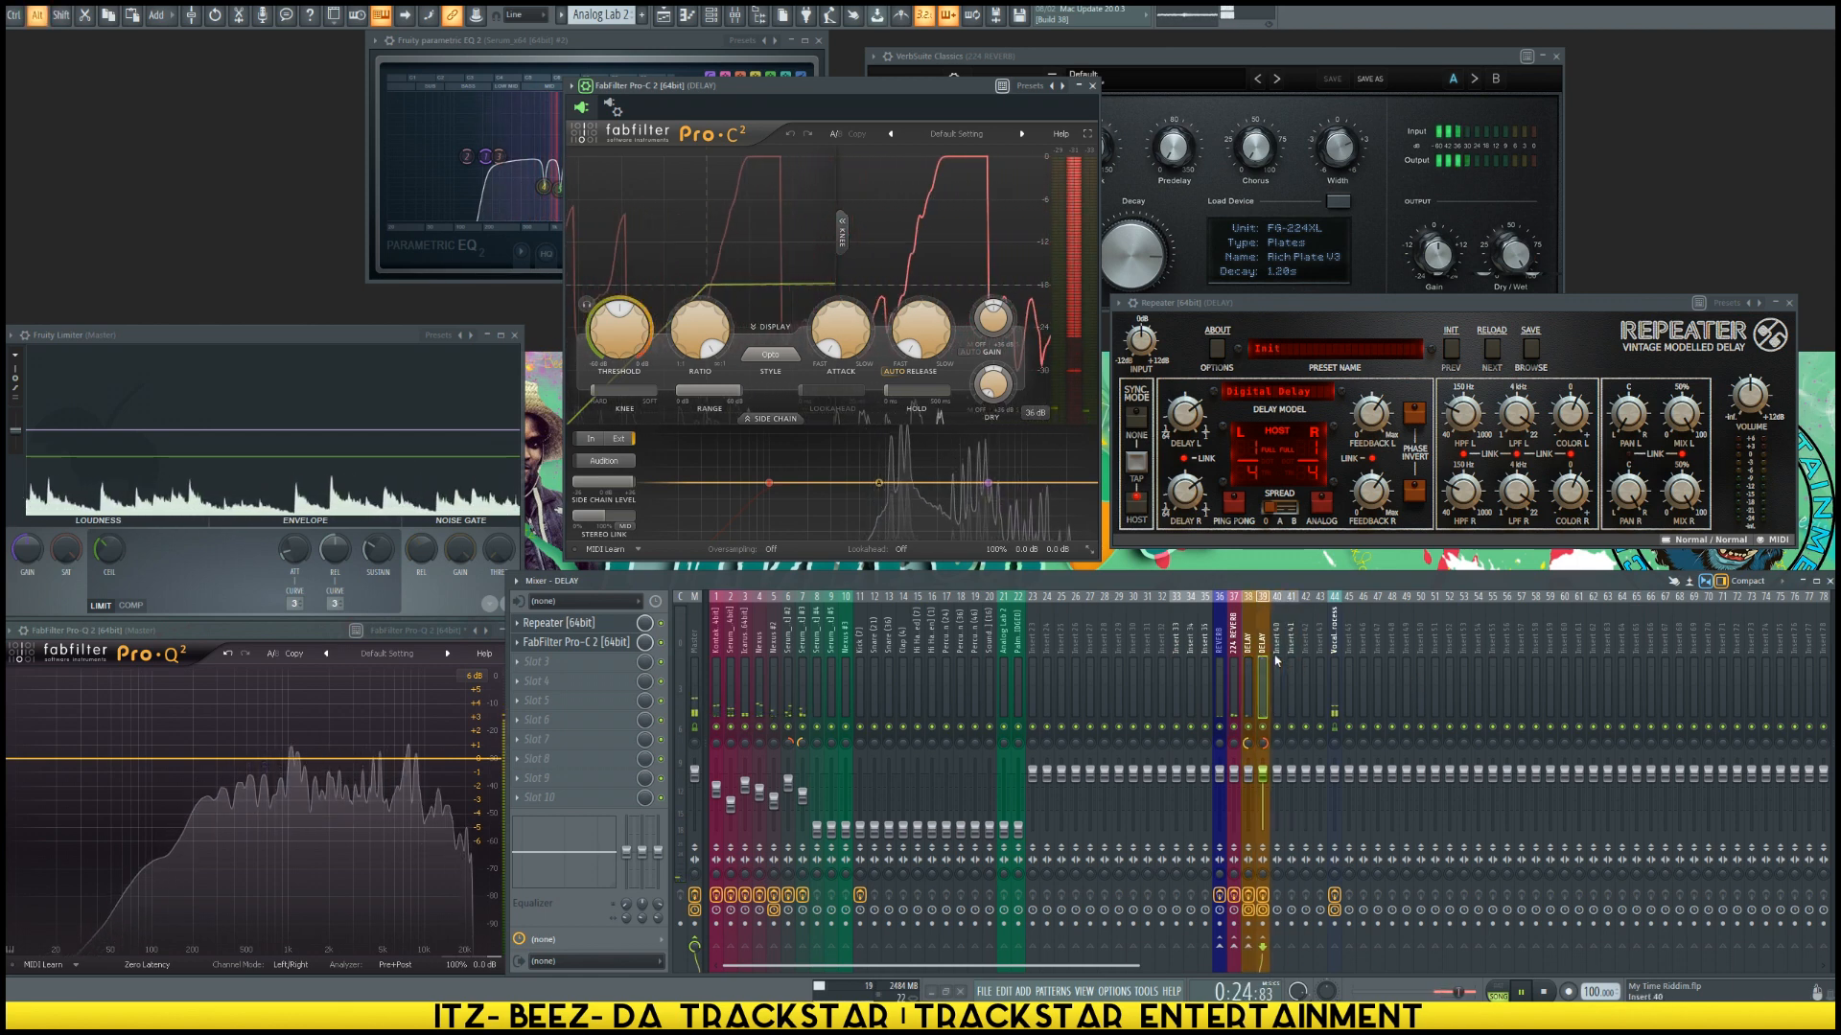
Step: Select the insert 6 and 7 Serum tracks together, lower both faders slightly and play the song
{"action": "left_click", "coordinate": [803, 698]}
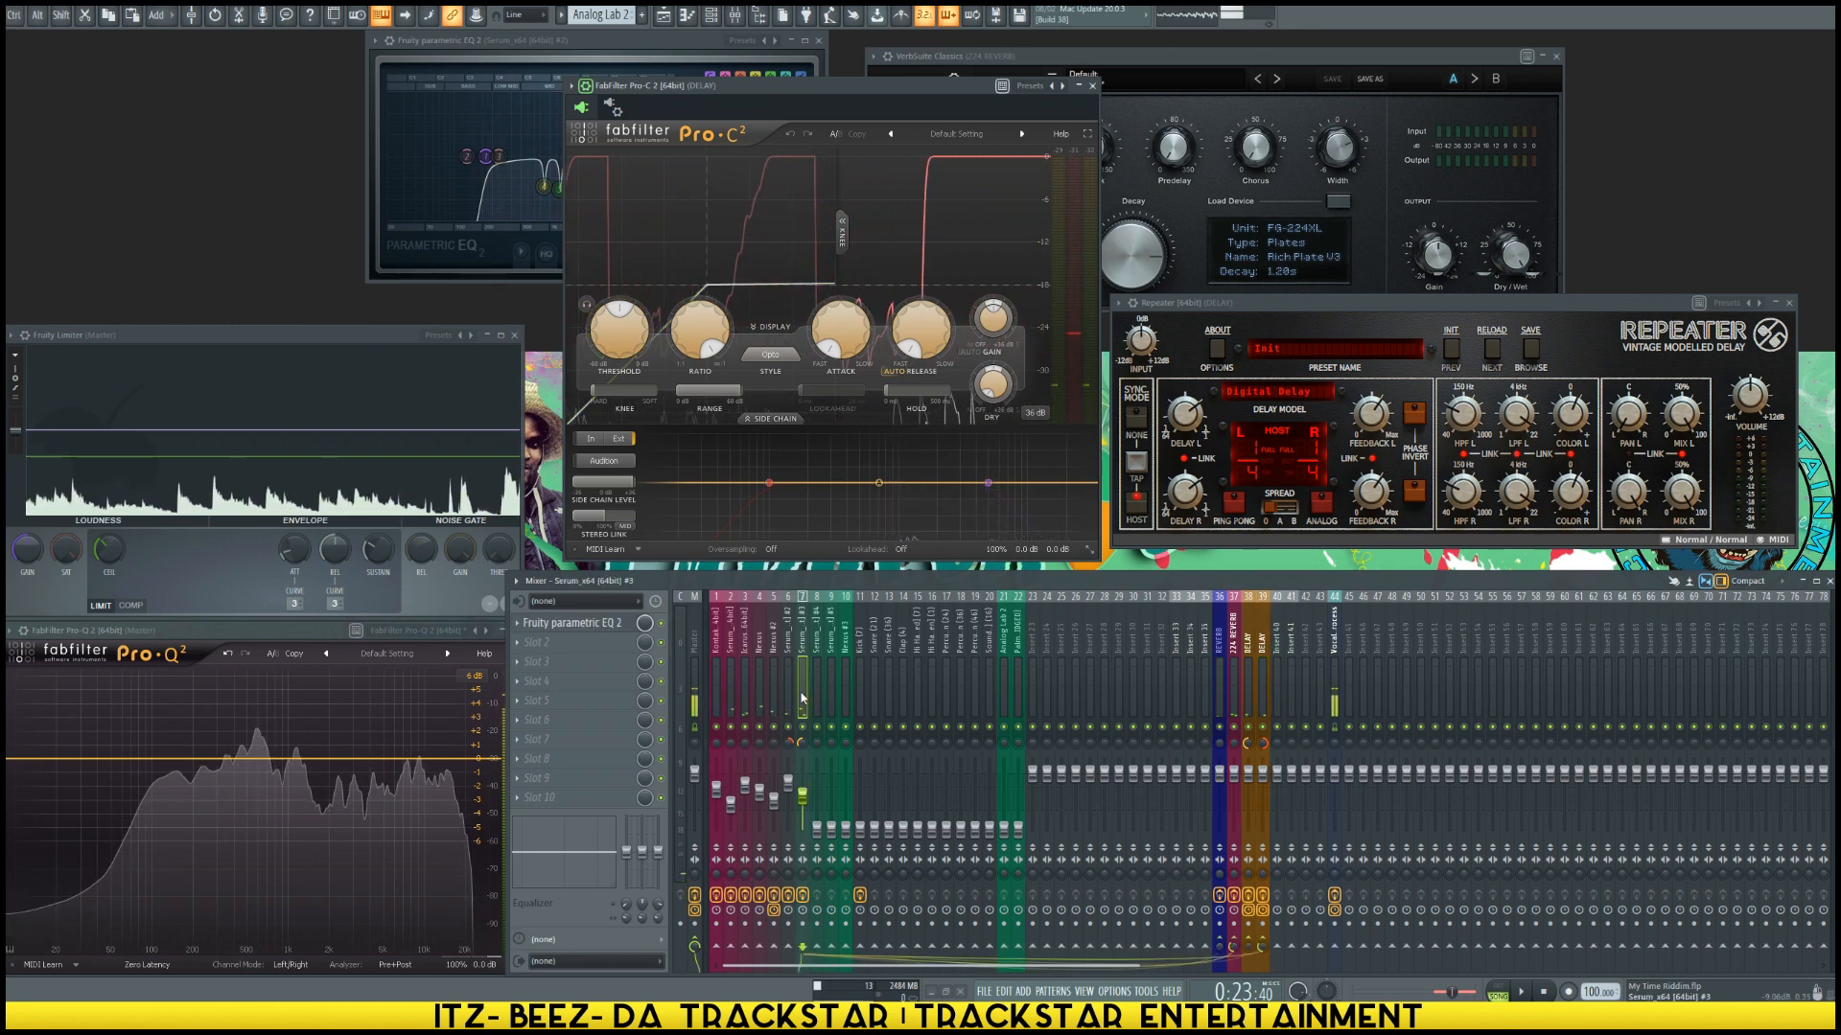
{"action": "left_click", "coordinate": [788, 704]}
{"action": "left_click", "coordinate": [802, 708], "text": "ctrl+shift"}
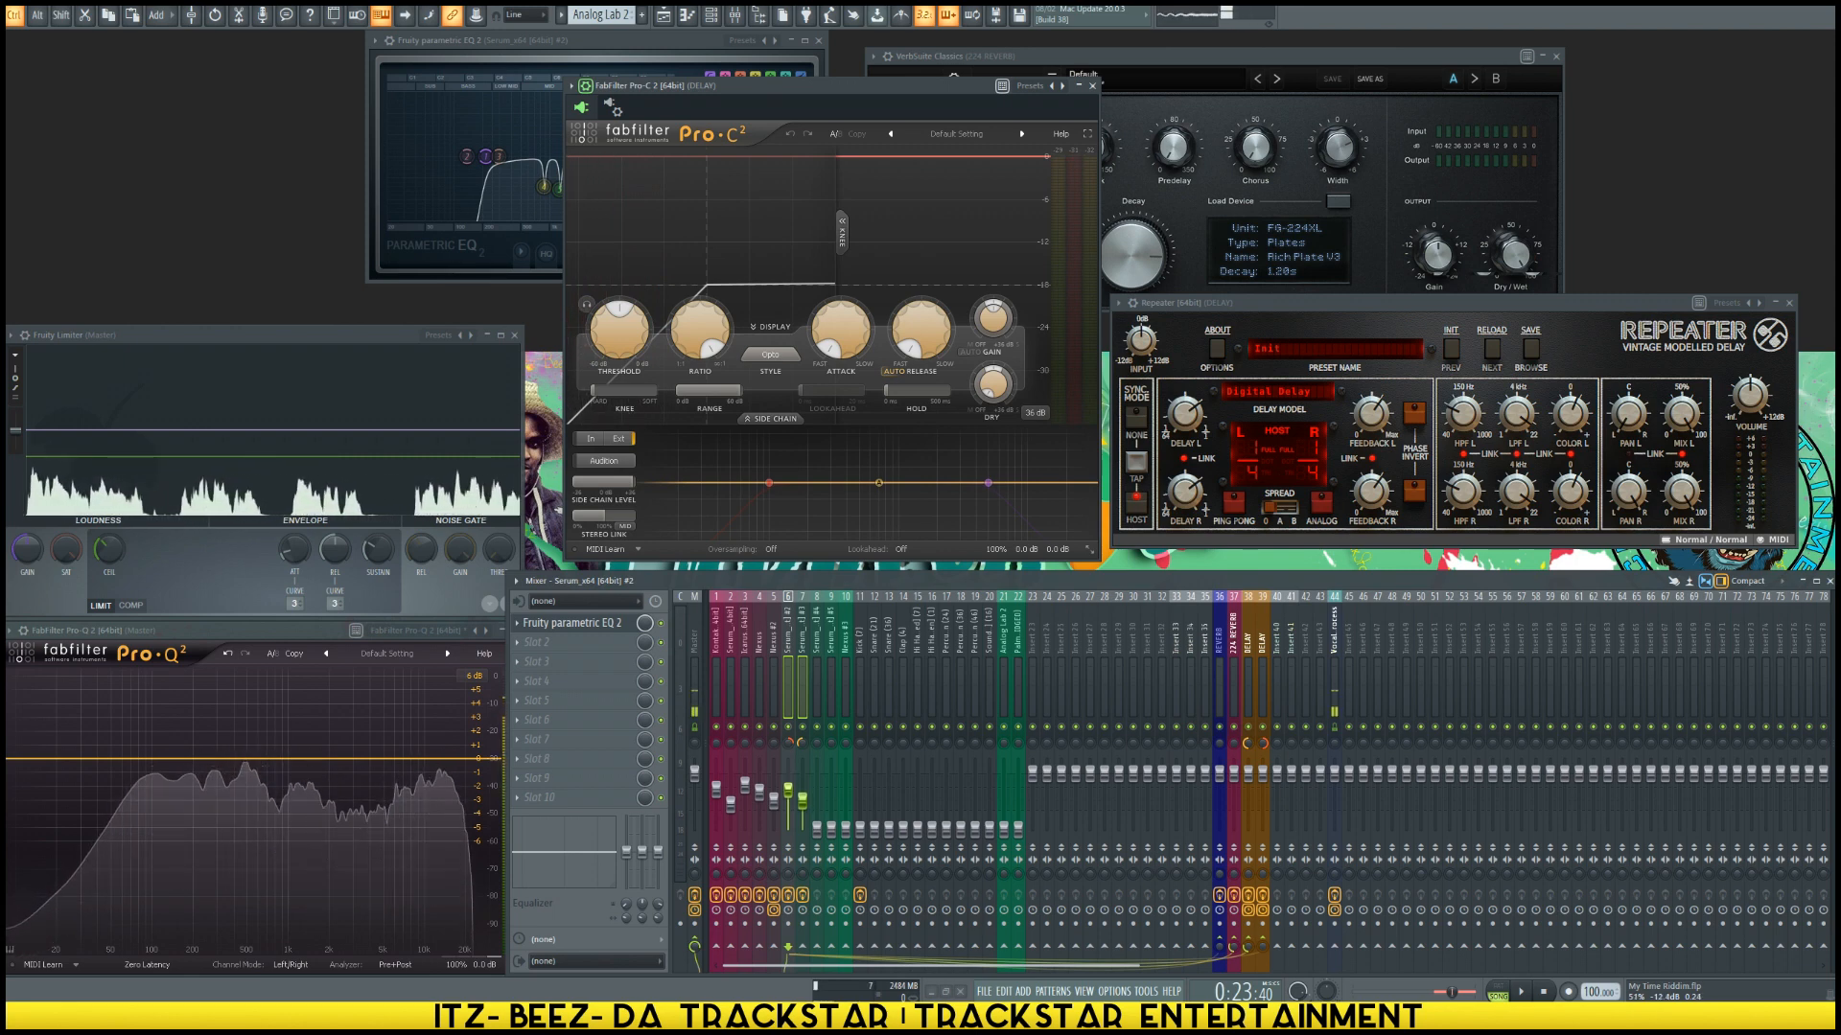
{"action": "key", "text": "space"}
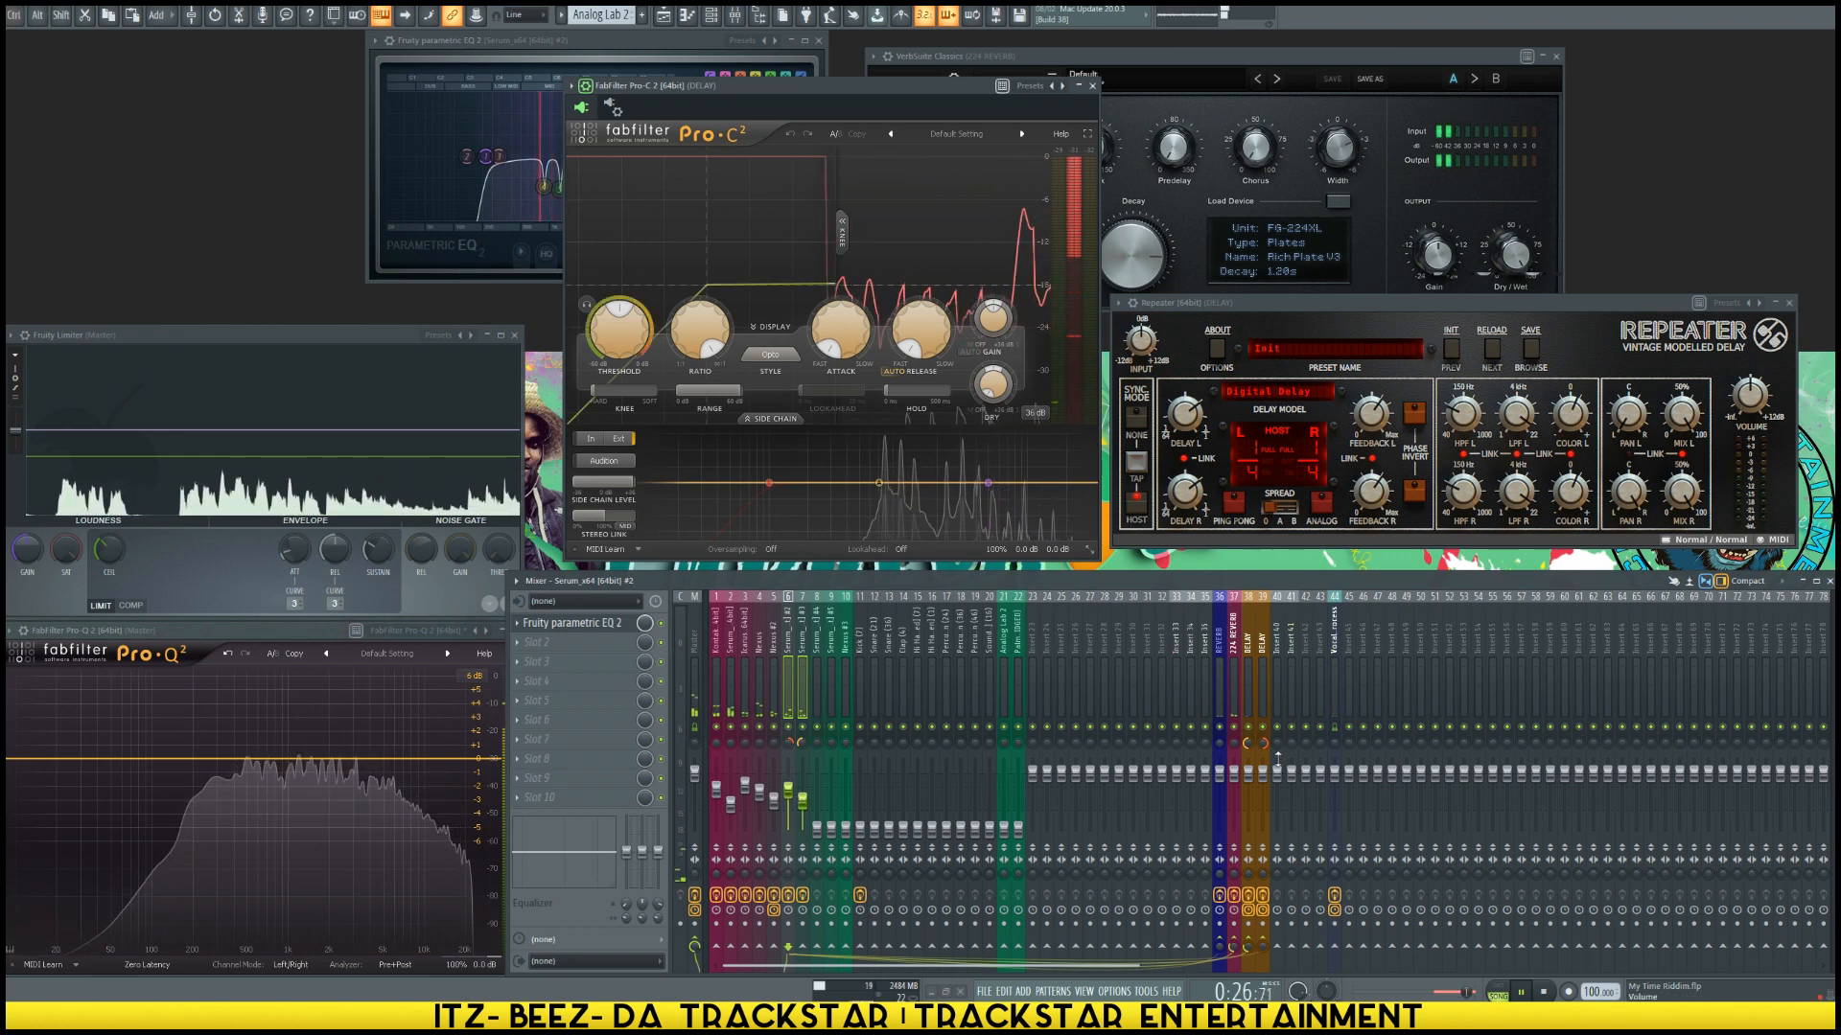
Step: Select both DELAY tracks together and lower their faders slightly
{"action": "left_click", "coordinate": [1251, 706]}
{"action": "left_click", "coordinate": [1265, 705], "text": "ctrl+shift"}
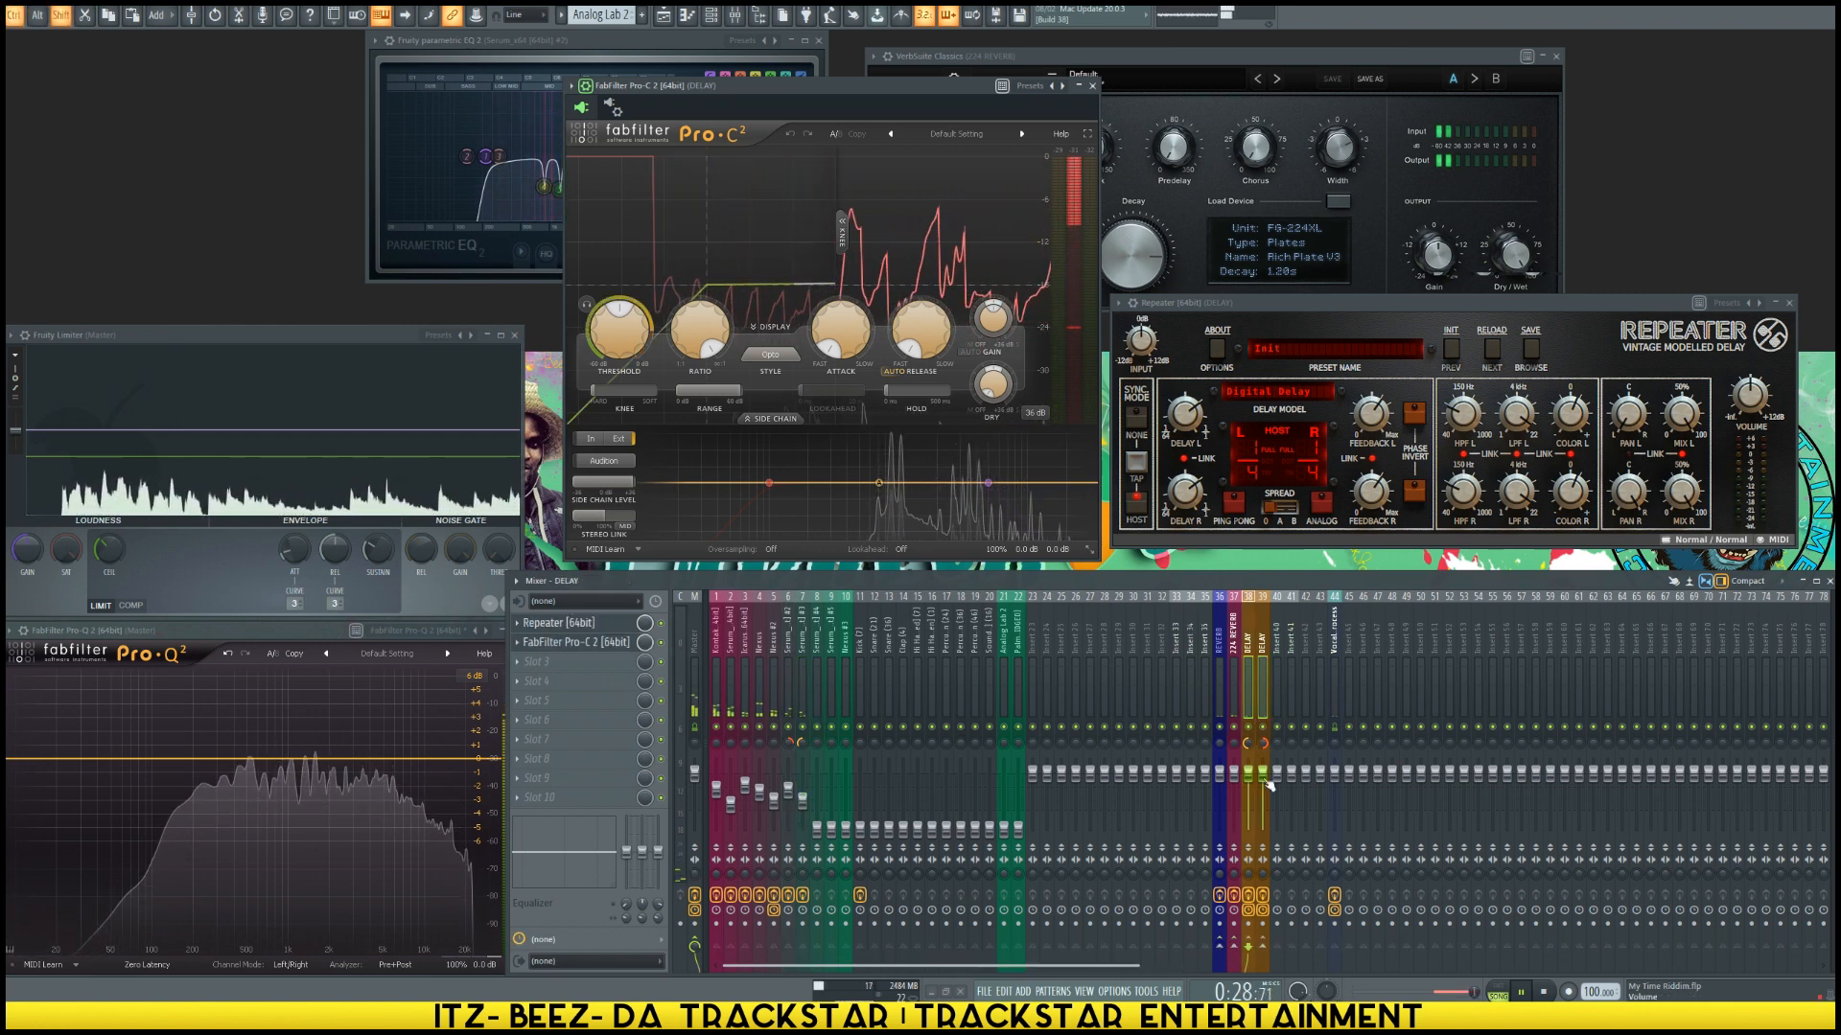
{"action": "left_click_drag", "start_coordinate": [1270, 773], "coordinate": [1270, 782]}
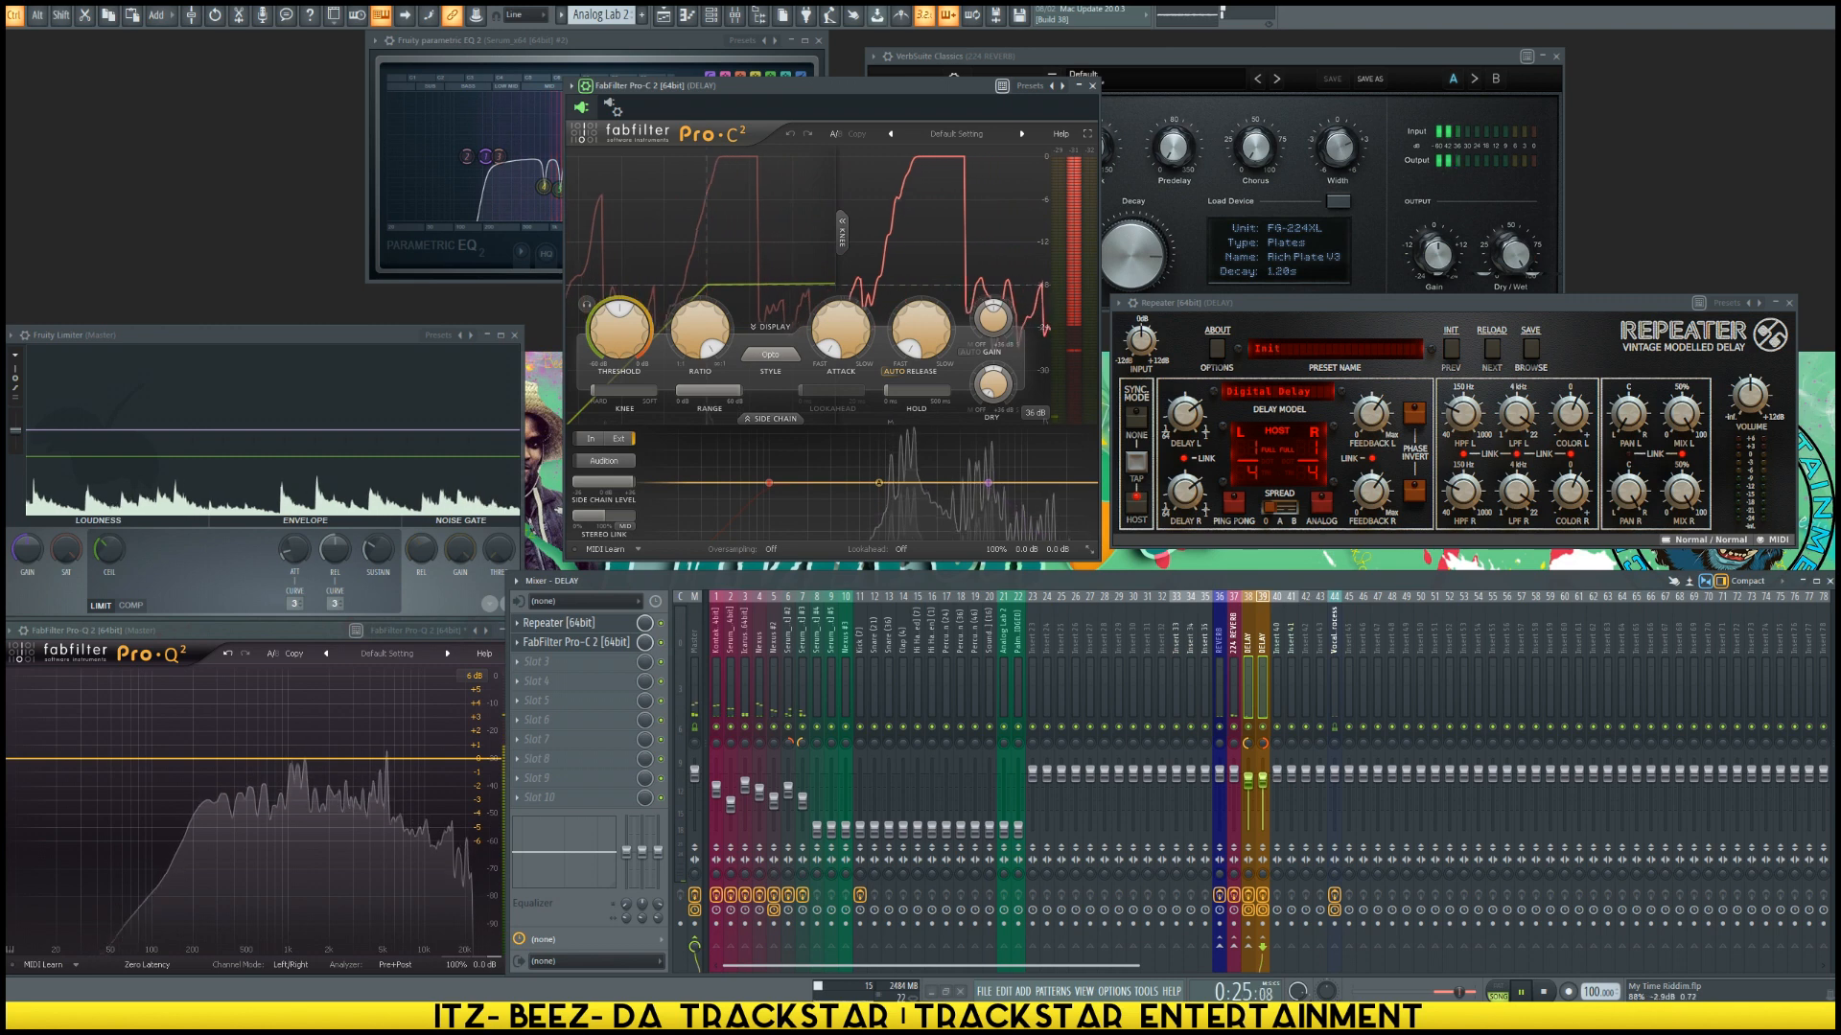
Step: Select the insert 6 and 7 Serum tracks together, fine-tune their faders and readjust each track's panning
{"action": "left_click", "coordinate": [801, 699]}
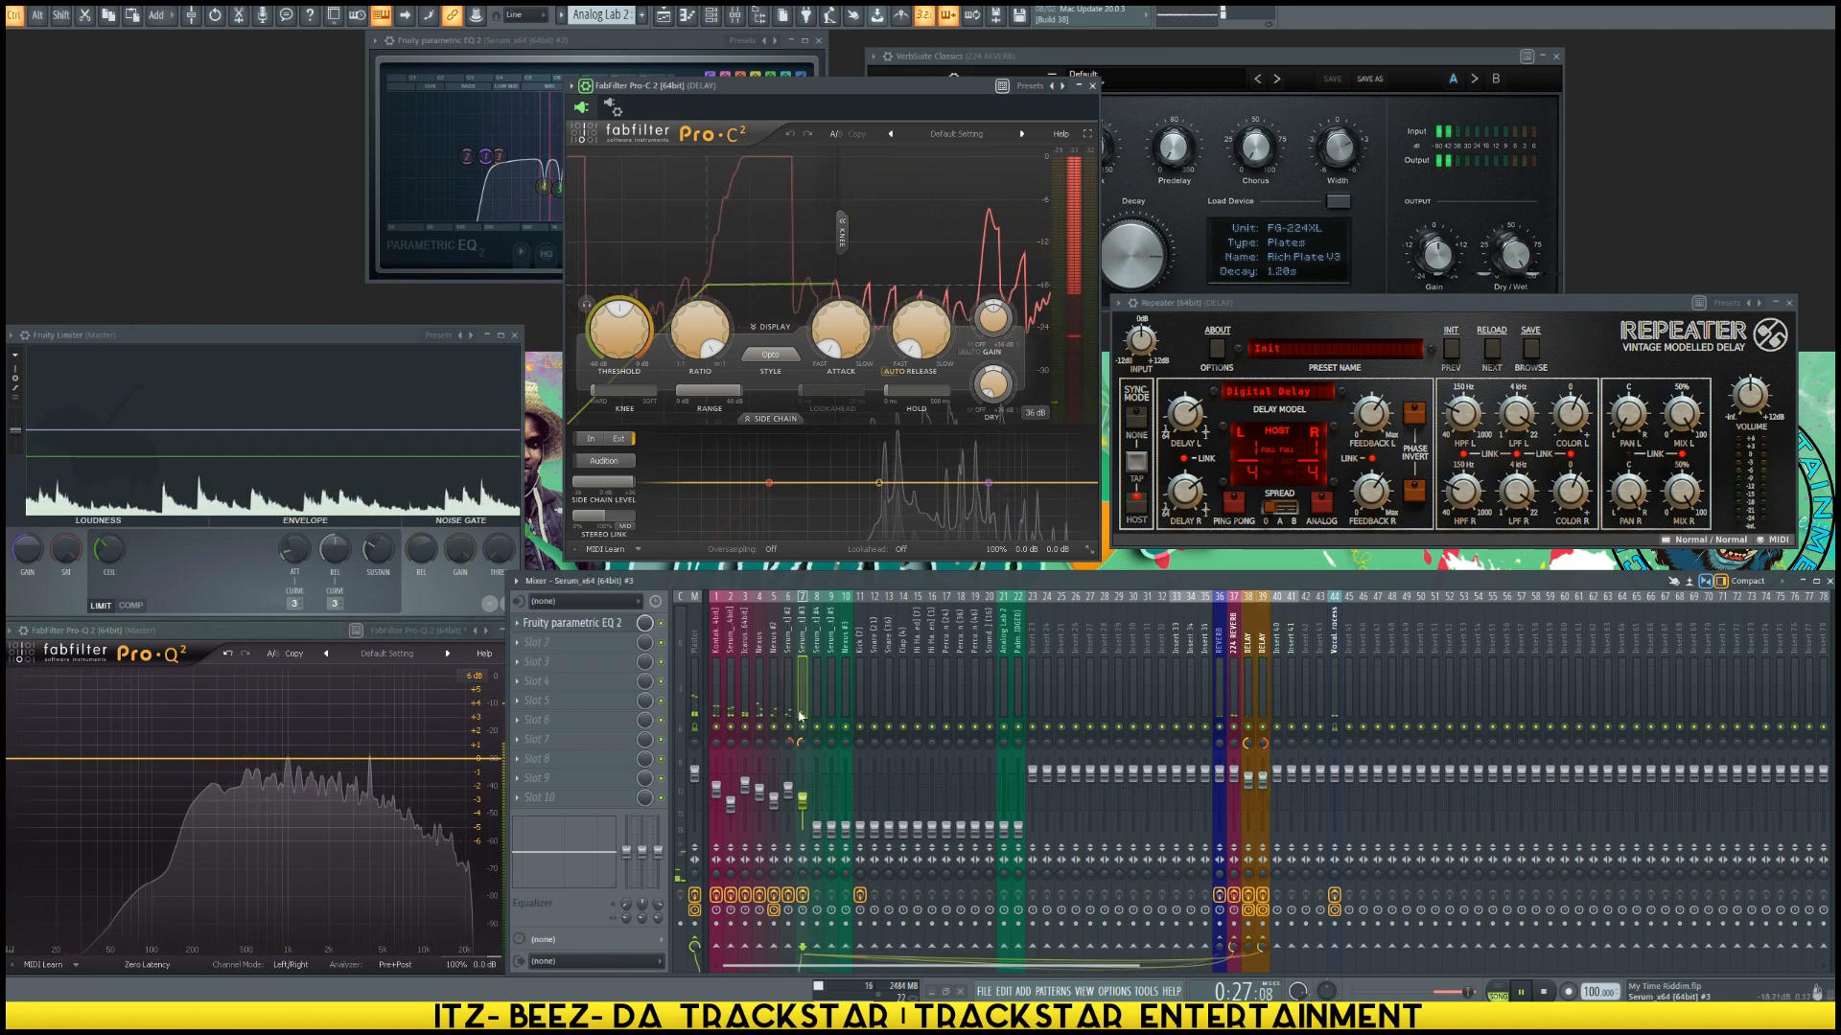
{"action": "left_click", "coordinate": [789, 702], "text": "ctrl+shift"}
{"action": "left_click_drag", "start_coordinate": [788, 788], "coordinate": [788, 789]}
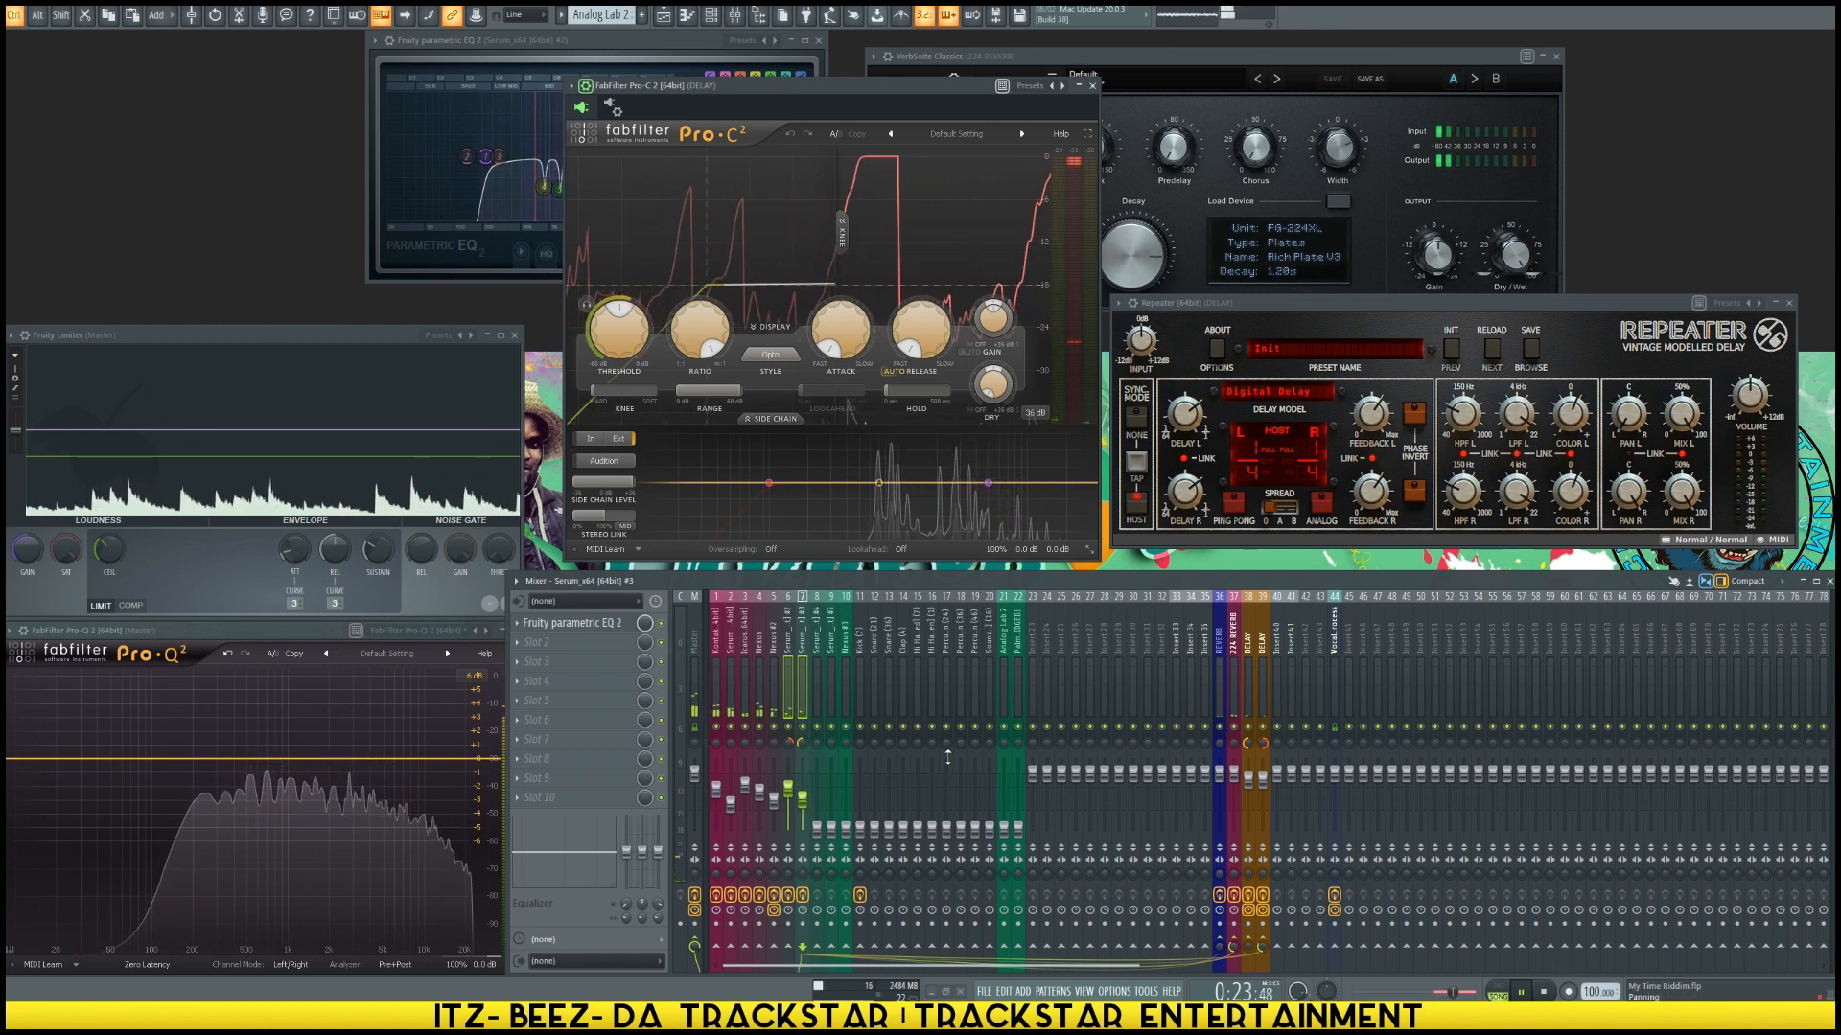
{"action": "left_click", "coordinate": [789, 743]}
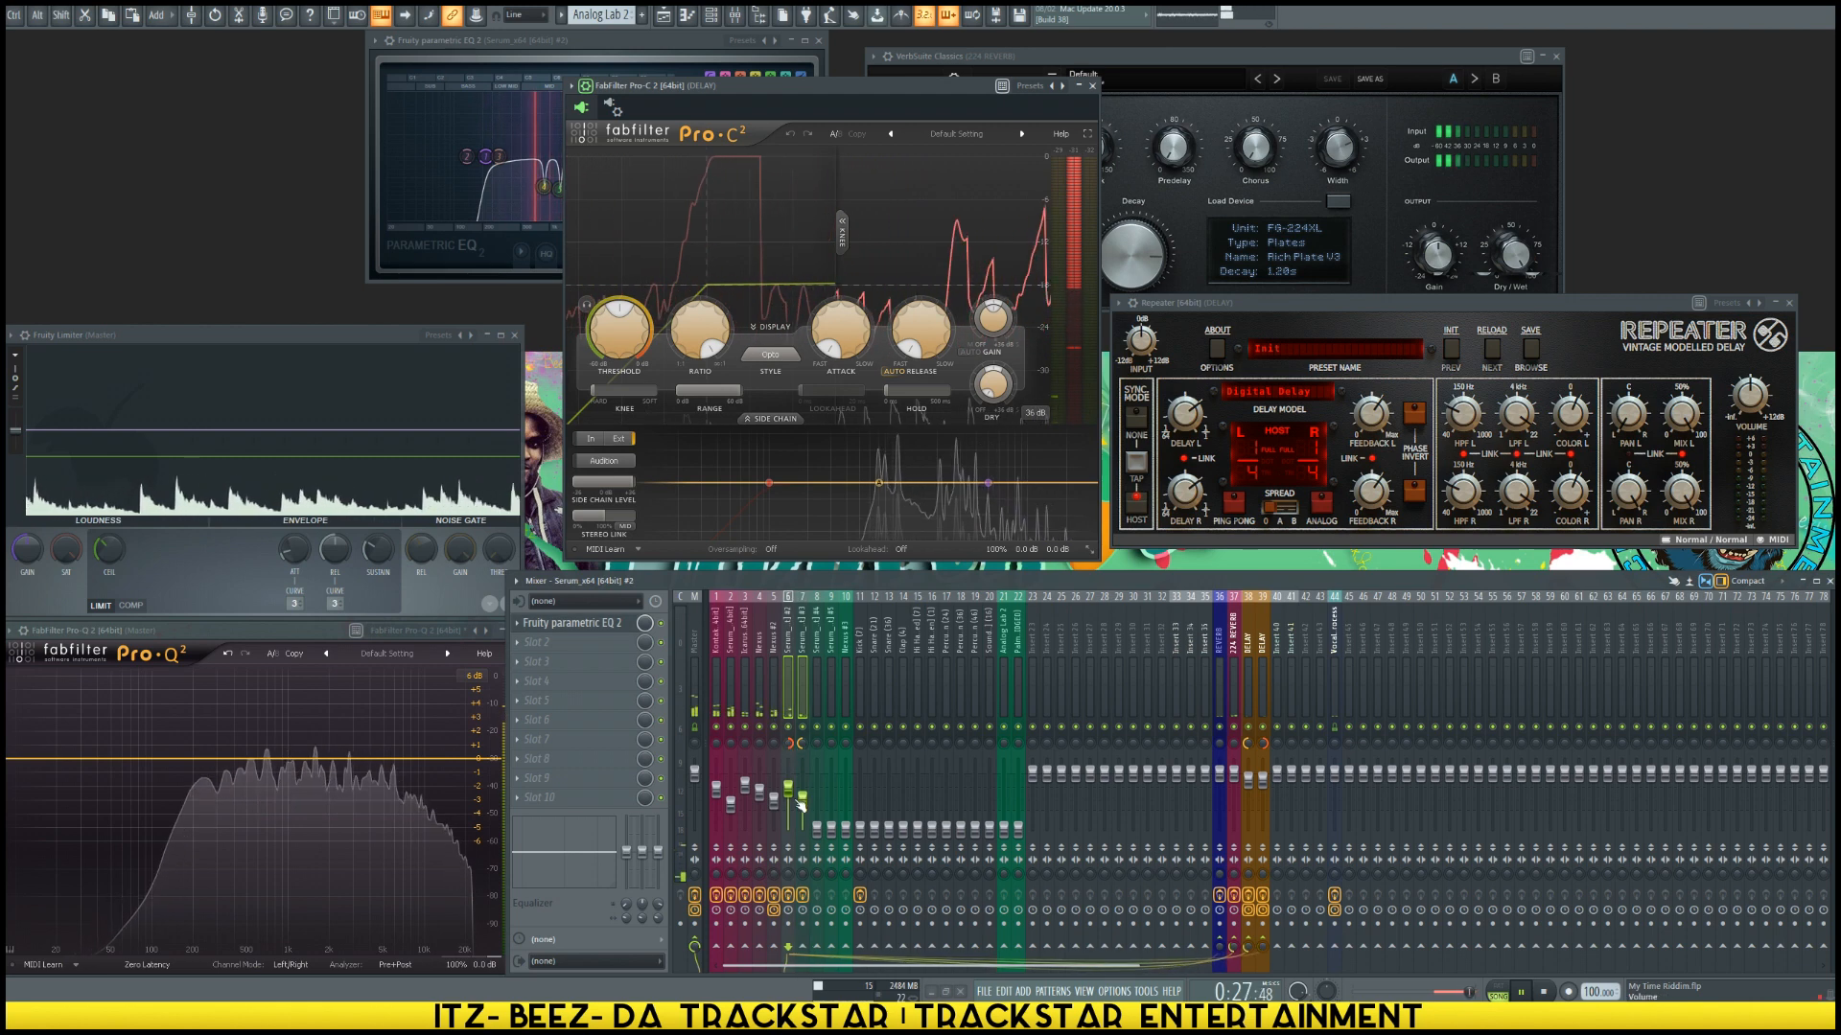
{"action": "left_click_drag", "start_coordinate": [801, 744], "coordinate": [801, 738]}
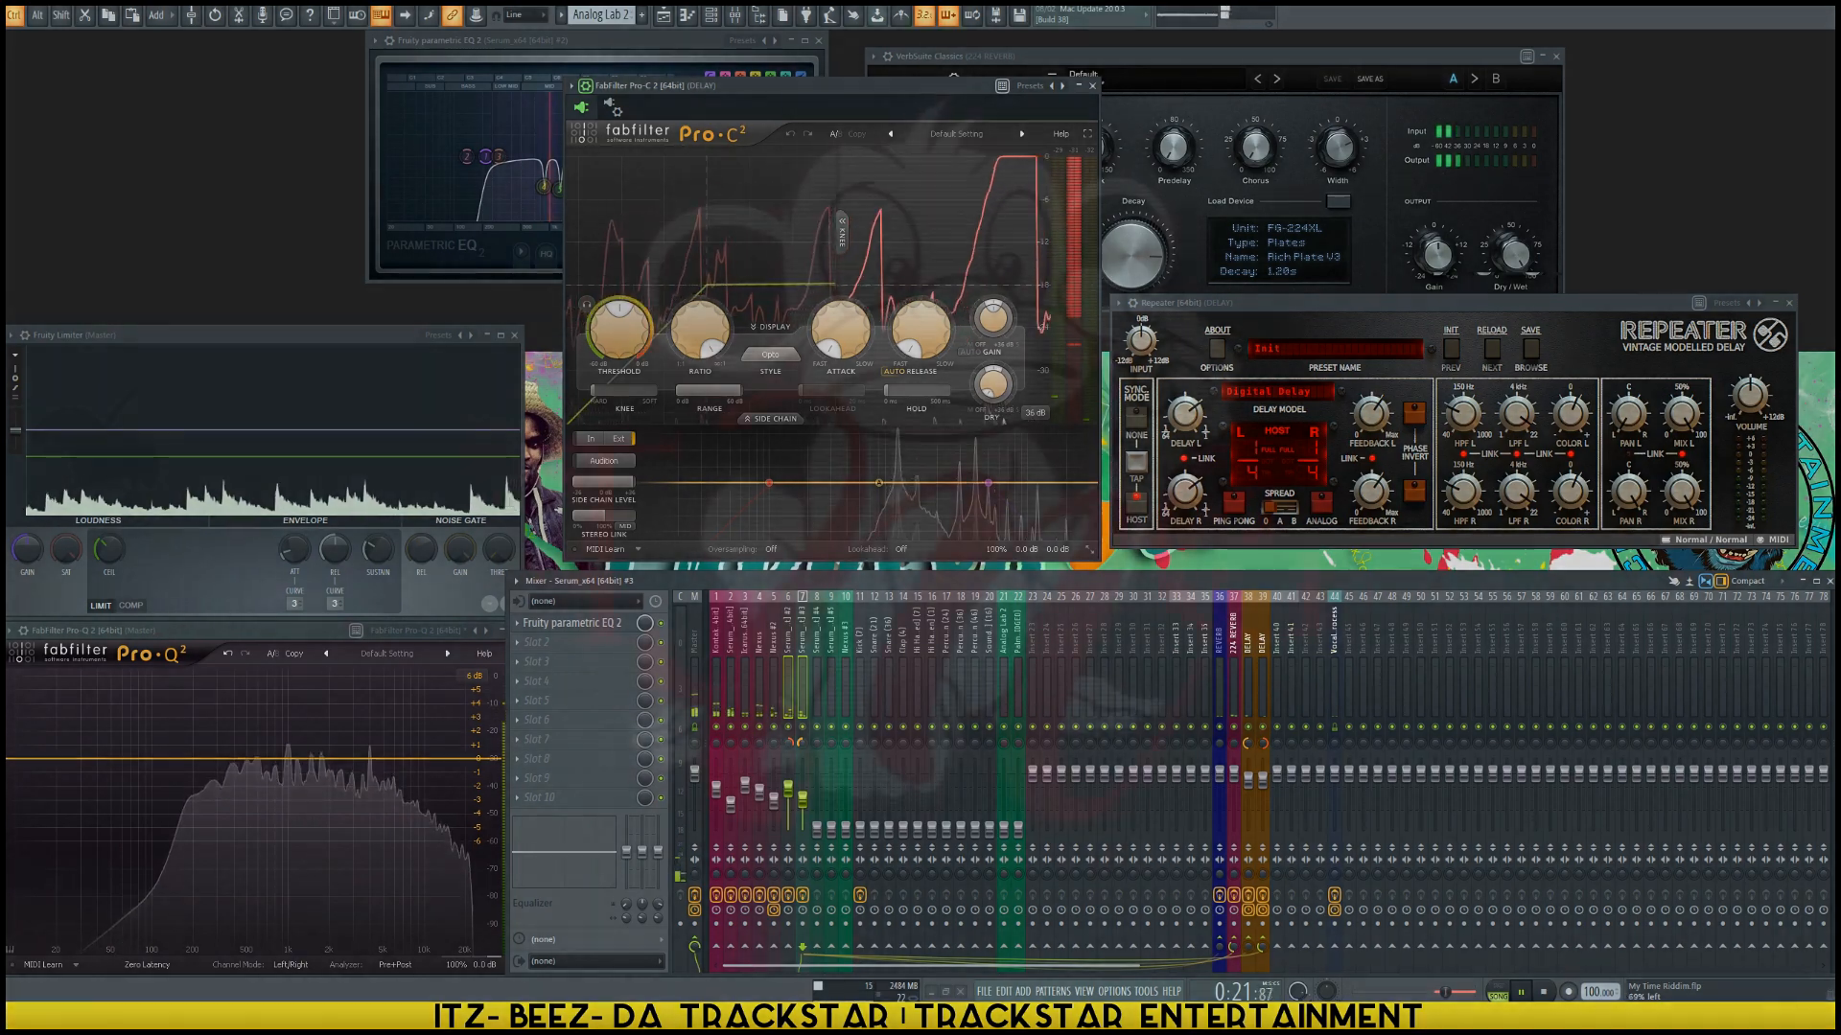